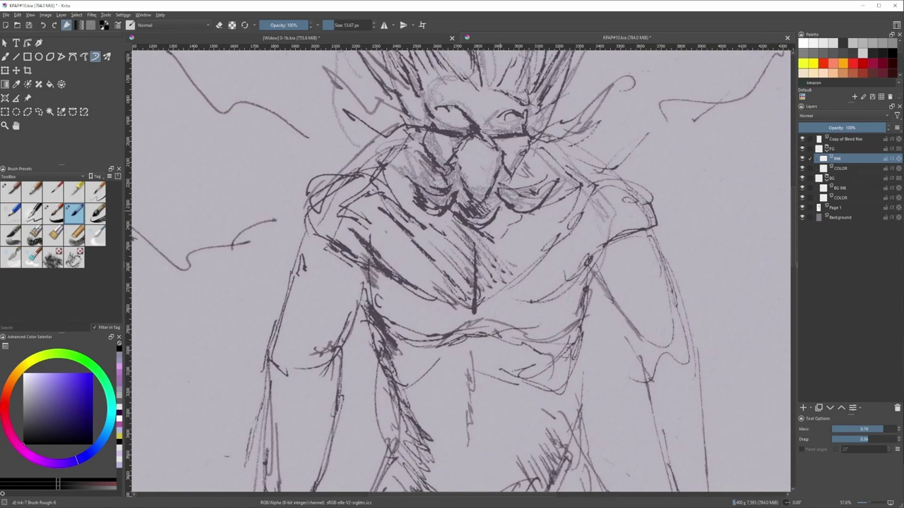
# - Ink the first trial strokes on the figure's face, along the right brow and the right edge of the chin
pyautogui.moveTo(494, 221)
pyautogui.mouseDown()
pyautogui.moveTo(503, 185)
pyautogui.moveTo(494, 224)
pyautogui.moveTo(464, 245)
pyautogui.moveTo(464, 237)
pyautogui.mouseUp()
pyautogui.hotkey('ctrl', 'z')
pyautogui.moveTo(464, 237); pyautogui.dragTo(440, 250)
pyautogui.moveTo(443, 144)
pyautogui.mouseDown()
pyautogui.moveTo(454, 199)
pyautogui.moveTo(454, 177)
pyautogui.mouseUp()
pyautogui.moveTo(468, 204)
pyautogui.mouseDown()
pyautogui.moveTo(525, 207)
pyautogui.moveTo(444, 195)
pyautogui.moveTo(502, 195)
pyautogui.mouseUp()
# - Lower the opacity of the Page 1 sketch layer and return to the INK layer in the FG group
pyautogui.click(840, 208)
pyautogui.click(816, 128)
pyautogui.click(841, 159)
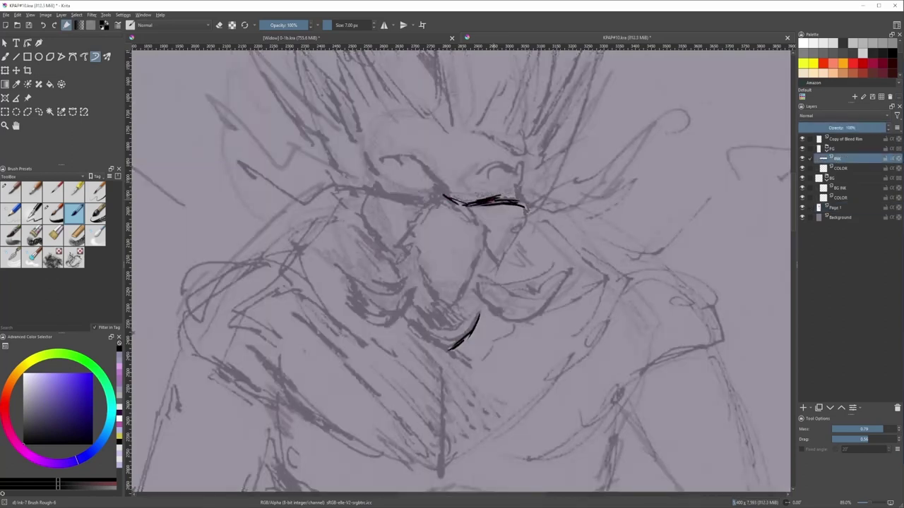
# - Ink the crease between the brows and the outline of the long nose down to its tip, redoing unsatisfactory strokes
pyautogui.moveTo(442, 196)
pyautogui.mouseDown()
pyautogui.moveTo(403, 202)
pyautogui.moveTo(433, 187)
pyautogui.moveTo(426, 180)
pyautogui.moveTo(449, 198)
pyautogui.mouseUp()
pyautogui.hotkey('ctrl', 'z')
pyautogui.moveTo(442, 197)
pyautogui.mouseDown()
pyautogui.moveTo(408, 231)
pyautogui.moveTo(432, 291)
pyautogui.mouseUp()
pyautogui.hotkey('ctrl', 'z')
pyautogui.hotkey('ctrl', 'z')
pyautogui.hotkey('ctrl', 'z')
pyautogui.moveTo(416, 251); pyautogui.dragTo(432, 290)
pyautogui.moveTo(421, 260); pyautogui.dragTo(434, 292)
pyautogui.moveTo(469, 214)
pyautogui.mouseDown()
pyautogui.moveTo(487, 234)
pyautogui.moveTo(468, 289)
pyautogui.moveTo(433, 288)
pyautogui.moveTo(452, 302)
pyautogui.mouseUp()
pyautogui.hotkey('ctrl', 'z')
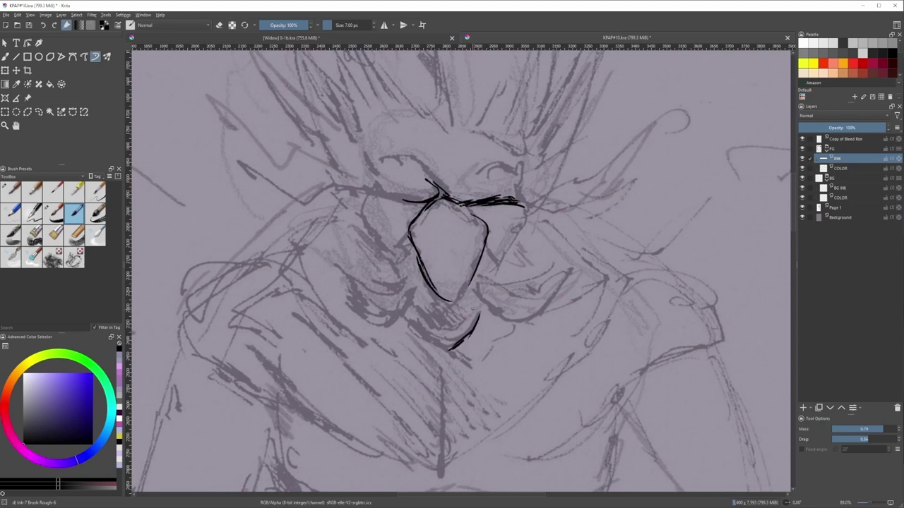
# - Ink the pointed chin below the mouth and the mouth line running across above it
pyautogui.moveTo(469, 334)
pyautogui.mouseDown()
pyautogui.moveTo(437, 361)
pyautogui.moveTo(461, 354)
pyautogui.moveTo(435, 349)
pyautogui.mouseUp()
pyautogui.moveTo(474, 326); pyautogui.dragTo(460, 340)
pyautogui.moveTo(479, 305)
pyautogui.mouseDown()
pyautogui.moveTo(480, 314)
pyautogui.moveTo(405, 312)
pyautogui.mouseUp()
# - Ink the curved outlines of both halves of the moustache with the 7 px ink brush
pyautogui.moveTo(473, 309)
pyautogui.mouseDown()
pyautogui.moveTo(516, 316)
pyautogui.moveTo(503, 314)
pyautogui.moveTo(525, 313)
pyautogui.moveTo(553, 292)
pyautogui.moveTo(487, 313)
pyautogui.mouseUp()
pyautogui.hotkey('ctrl', 'z')
pyautogui.press('/')
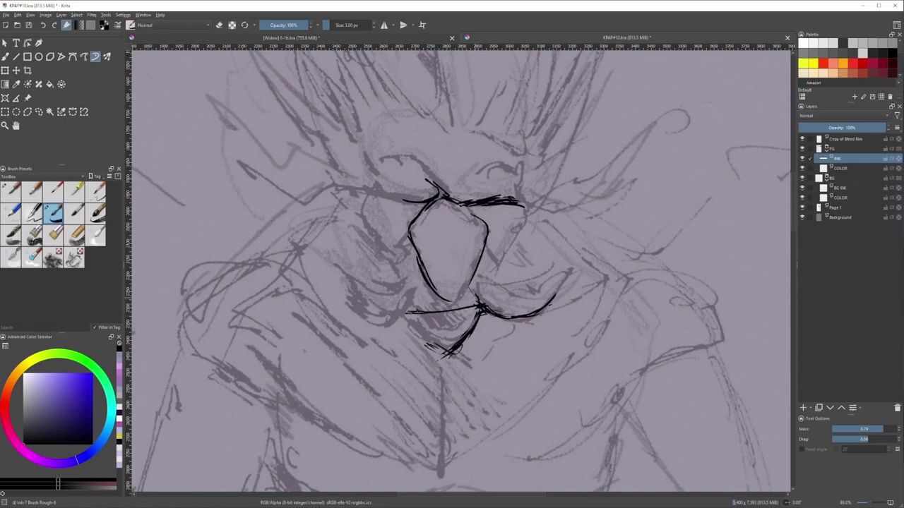
pyautogui.press('/')
pyautogui.moveTo(481, 285)
pyautogui.mouseDown()
pyautogui.moveTo(521, 287)
pyautogui.moveTo(569, 268)
pyautogui.mouseUp()
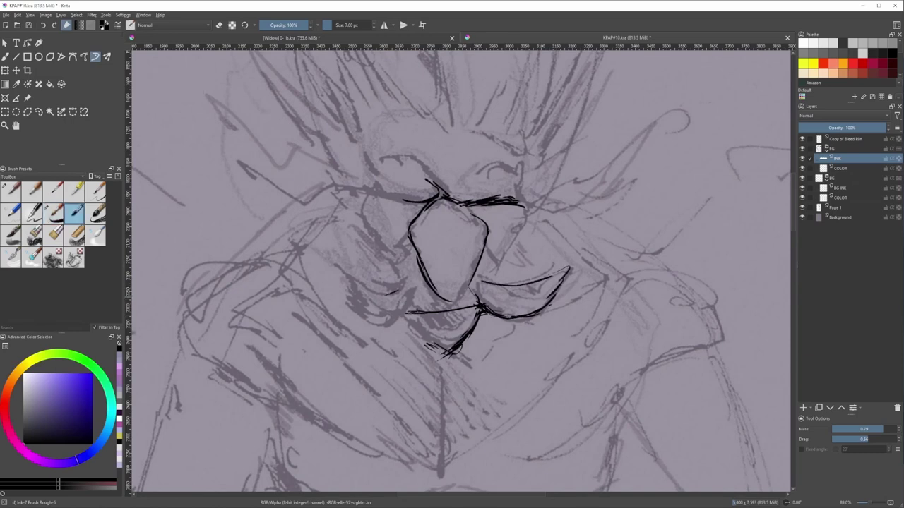
pyautogui.moveTo(407, 281)
pyautogui.mouseDown()
pyautogui.moveTo(364, 304)
pyautogui.moveTo(367, 318)
pyautogui.moveTo(415, 308)
pyautogui.mouseUp()
# - Hatch the area below the mouth line and add fine touch-up lines around the moustache and nose with the 3 px brush
pyautogui.press('/')
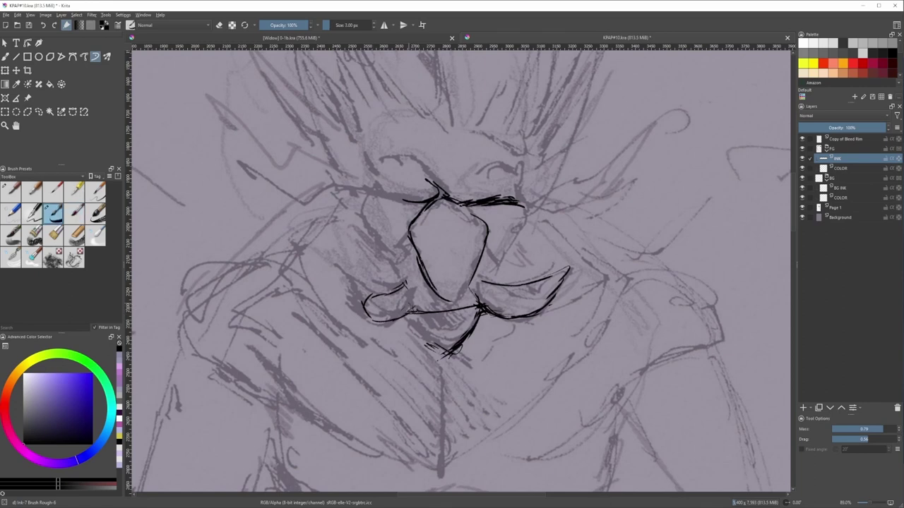
pyautogui.moveTo(467, 288)
pyautogui.mouseDown()
pyautogui.moveTo(437, 326)
pyautogui.moveTo(424, 328)
pyautogui.moveTo(455, 328)
pyautogui.moveTo(446, 343)
pyautogui.mouseUp()
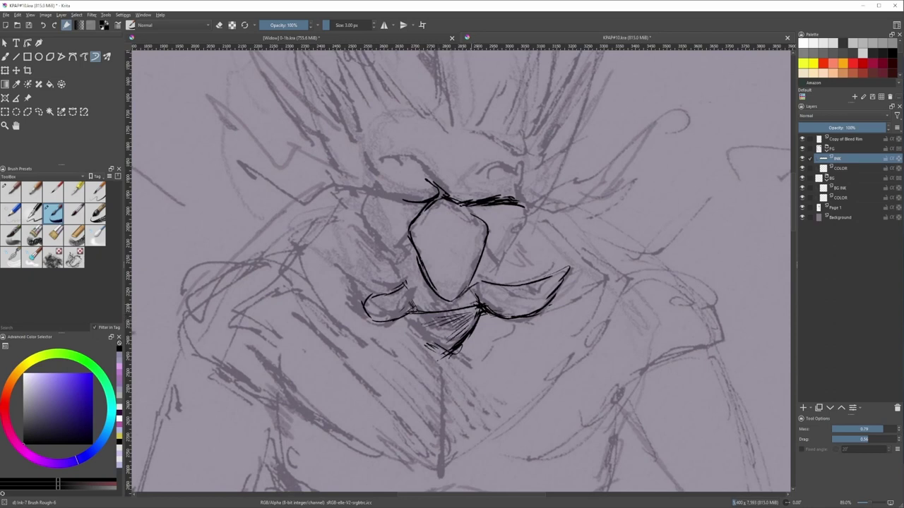
pyautogui.moveTo(412, 314); pyautogui.dragTo(393, 322)
pyautogui.moveTo(428, 290); pyautogui.dragTo(415, 298)
pyautogui.moveTo(492, 244); pyautogui.dragTo(487, 255)
pyautogui.moveTo(408, 244); pyautogui.dragTo(402, 256)
# - Ink the right cheek beside the nose, from the brow down towards the moustache, with the 7 px brush
pyautogui.press('/')
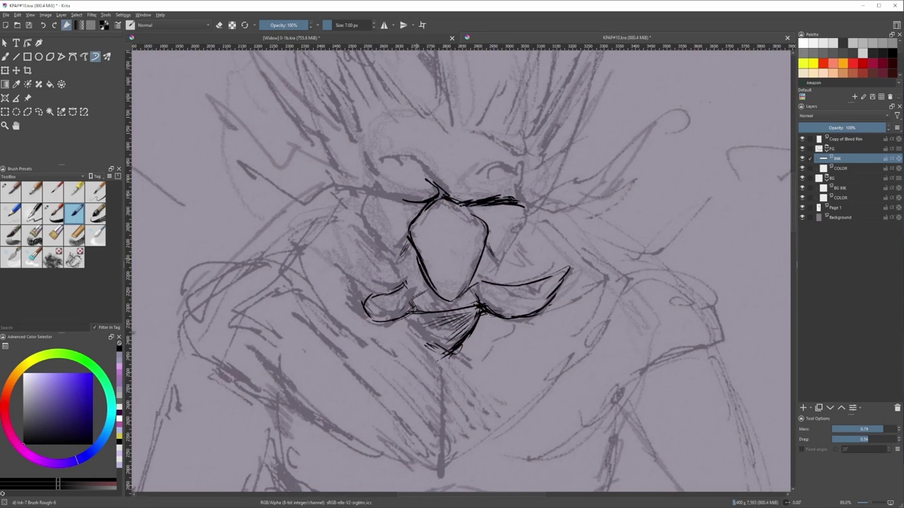
pyautogui.moveTo(486, 245); pyautogui.dragTo(497, 270)
pyautogui.moveTo(490, 202)
pyautogui.mouseDown()
pyautogui.moveTo(523, 190)
pyautogui.moveTo(523, 226)
pyautogui.moveTo(501, 250)
pyautogui.mouseUp()
# - Add fine 3 px lines at the brow crease, along the left brow and on the upper nose
pyautogui.press('/')
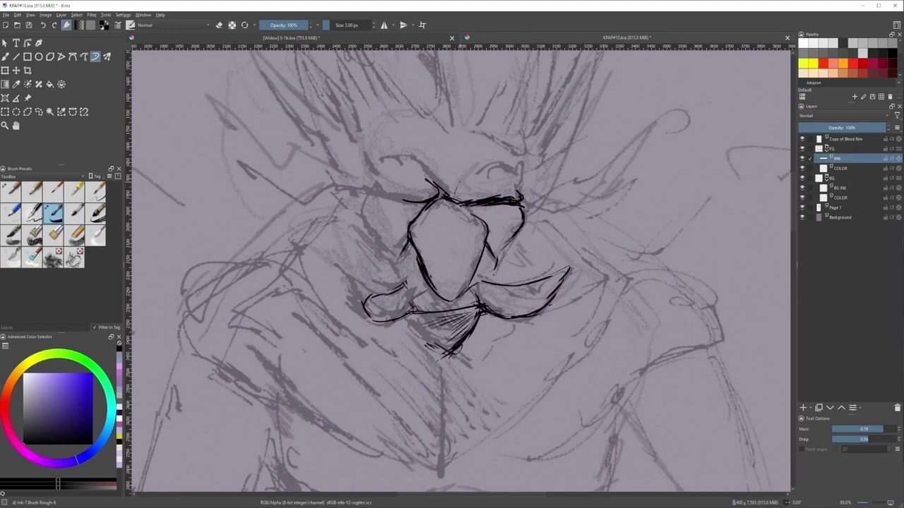
pyautogui.moveTo(465, 180)
pyautogui.mouseDown()
pyautogui.moveTo(379, 199)
pyautogui.moveTo(423, 204)
pyautogui.mouseUp()
pyautogui.press('/')
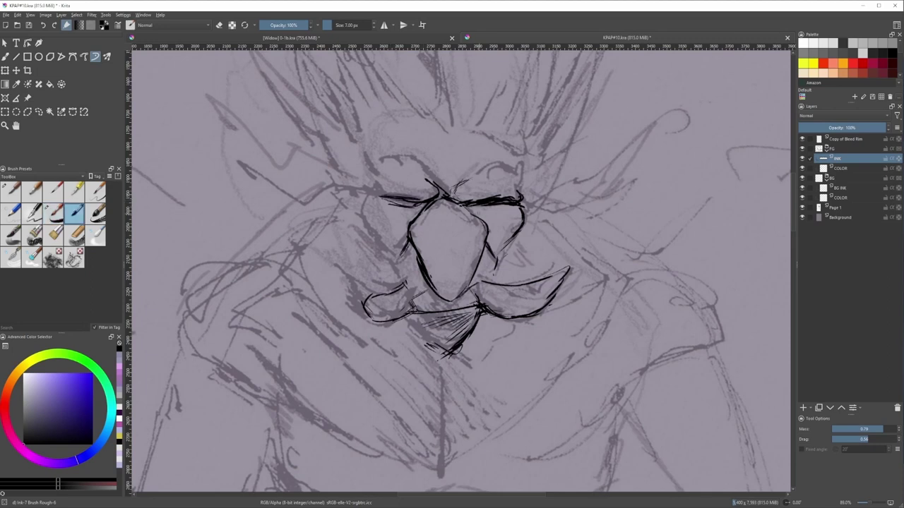
pyautogui.press('/')
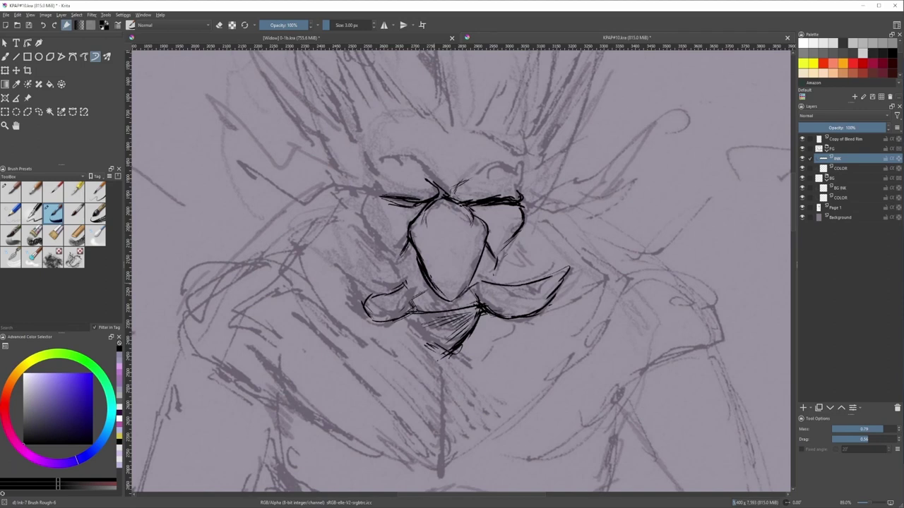
pyautogui.moveTo(421, 217); pyautogui.dragTo(429, 238)
# - Thicken the brows with the 7 px brush, extending strokes past the right temple, and ink the temples and left cheek
pyautogui.press('/')
pyautogui.moveTo(523, 201)
pyautogui.mouseDown()
pyautogui.moveTo(564, 199)
pyautogui.moveTo(600, 183)
pyautogui.mouseUp()
pyautogui.moveTo(501, 211); pyautogui.dragTo(520, 204)
pyautogui.moveTo(401, 206); pyautogui.dragTo(416, 201)
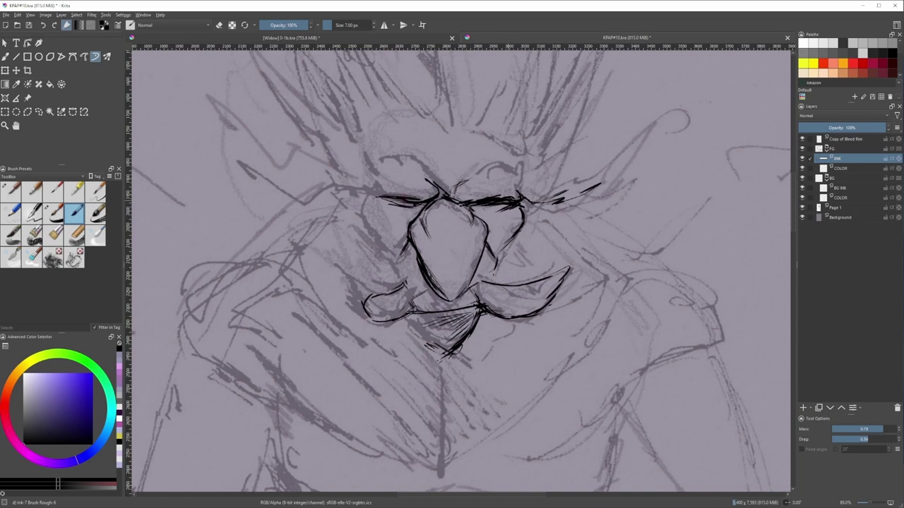
pyautogui.moveTo(514, 201); pyautogui.dragTo(524, 163)
pyautogui.moveTo(375, 195)
pyautogui.mouseDown()
pyautogui.moveTo(374, 180)
pyautogui.moveTo(364, 205)
pyautogui.moveTo(387, 263)
pyautogui.mouseUp()
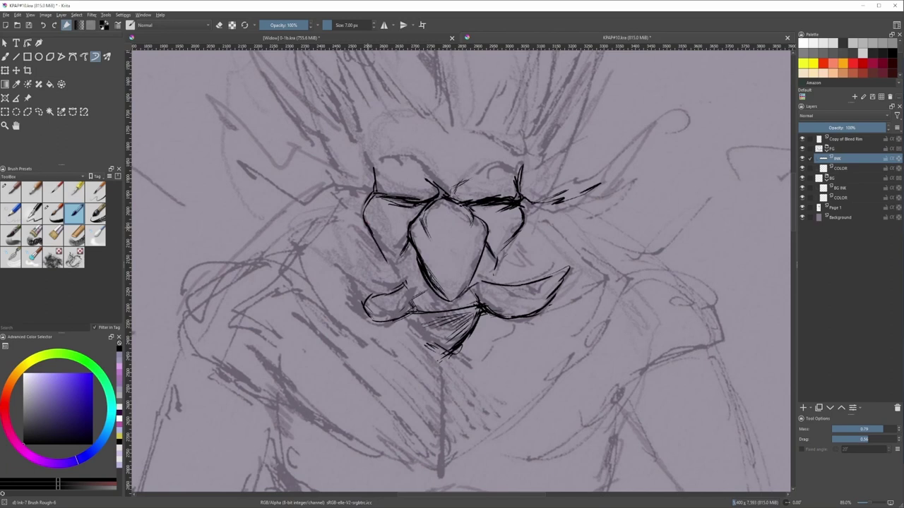
# - Ink a fine crease above the right eye and thin lines between the nose tip and moustache with the 3 px brush
pyautogui.press('/')
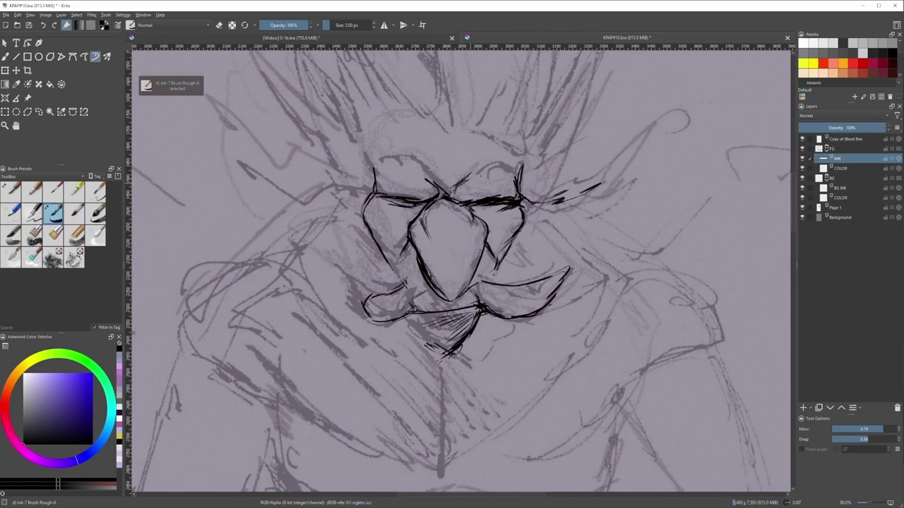
pyautogui.moveTo(465, 181); pyautogui.dragTo(480, 170)
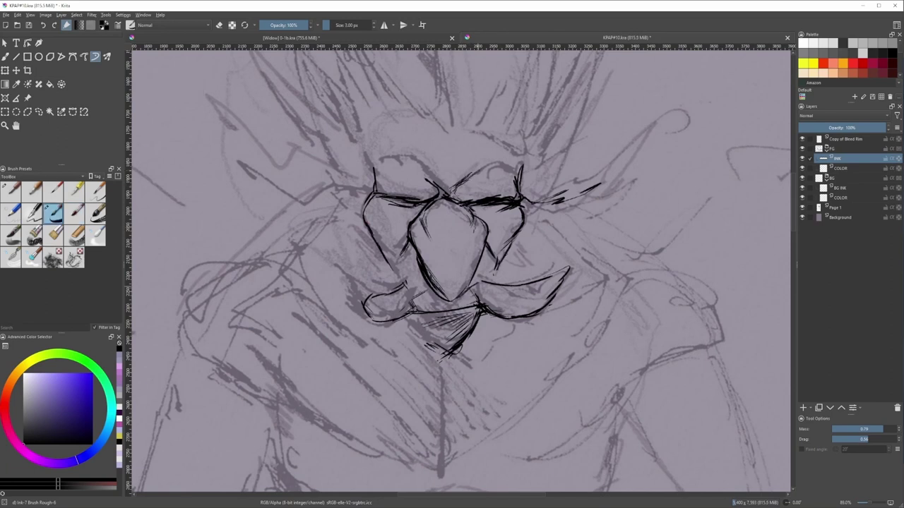
pyautogui.moveTo(475, 278)
pyautogui.mouseDown()
pyautogui.moveTo(468, 290)
pyautogui.moveTo(407, 286)
pyautogui.mouseUp()
# - Extend both cheek lines down to the moustache and darken the left moustache tip with the 7 px brush
pyautogui.press('.')
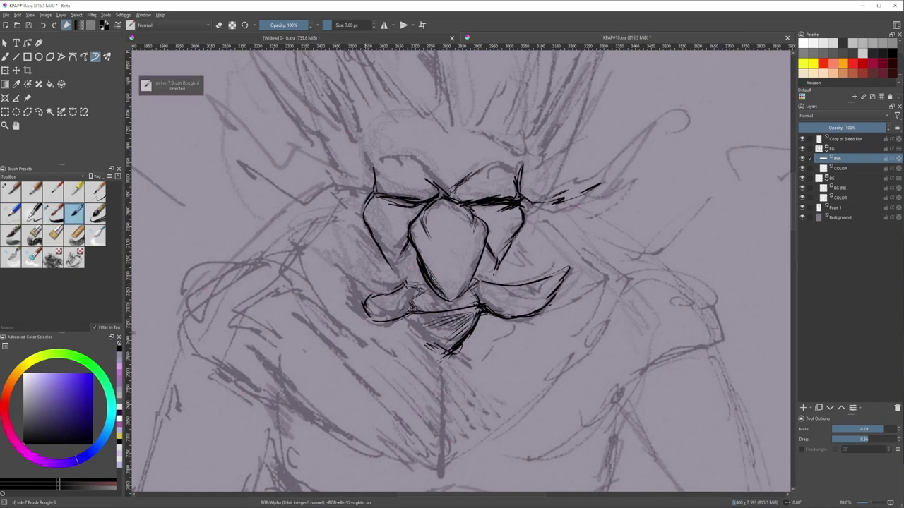
pyautogui.moveTo(391, 269); pyautogui.dragTo(397, 282)
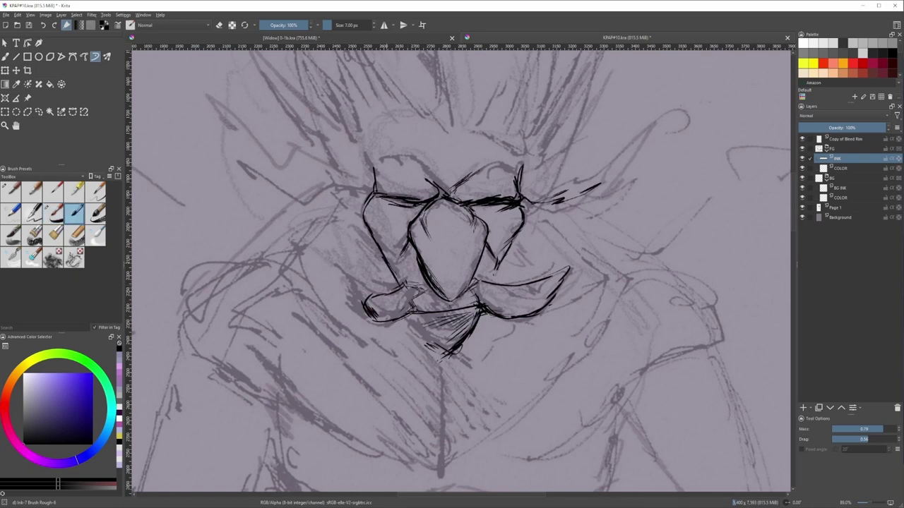
pyautogui.moveTo(496, 266); pyautogui.dragTo(502, 278)
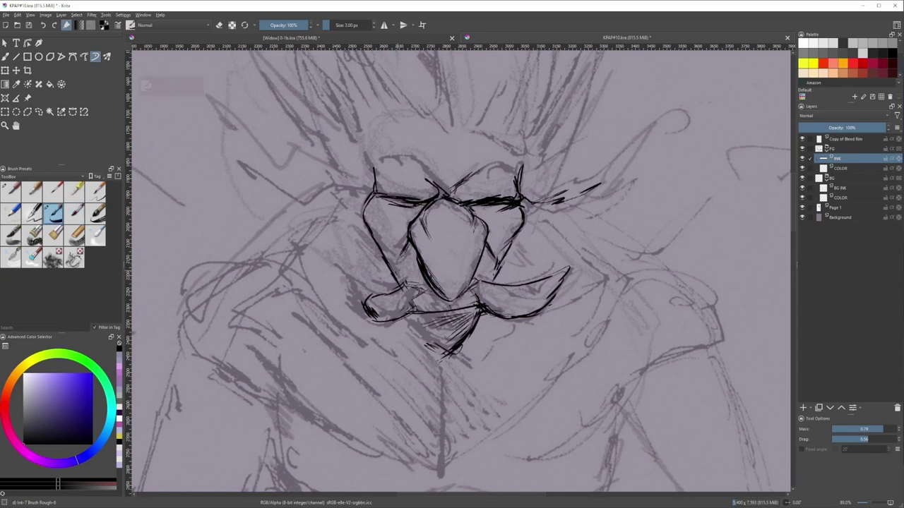
# - Touch up the left cheek and ink a curved line rising outward from each temple
pyautogui.moveTo(372, 250); pyautogui.dragTo(364, 226)
pyautogui.moveTo(552, 182)
pyautogui.mouseDown()
pyautogui.moveTo(539, 197)
pyautogui.moveTo(528, 193)
pyautogui.moveTo(588, 138)
pyautogui.mouseUp()
pyautogui.press('.')
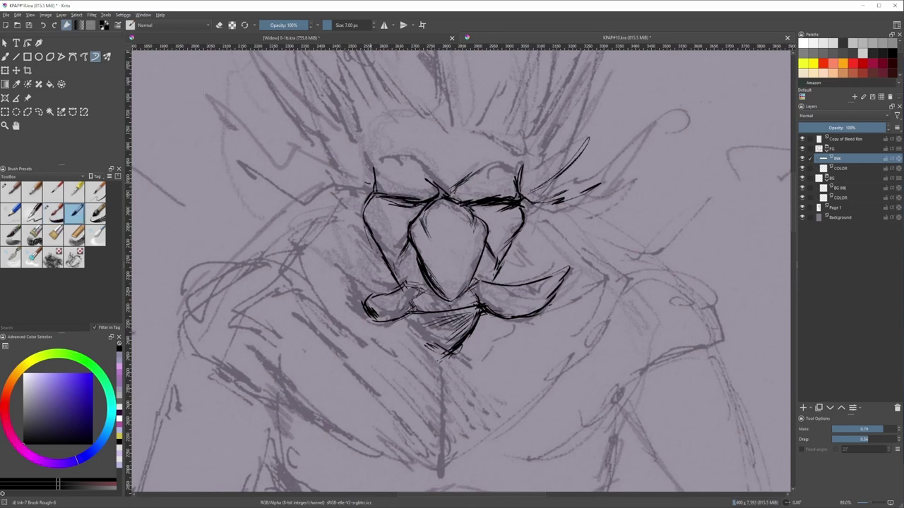
pyautogui.moveTo(373, 184); pyautogui.dragTo(310, 136)
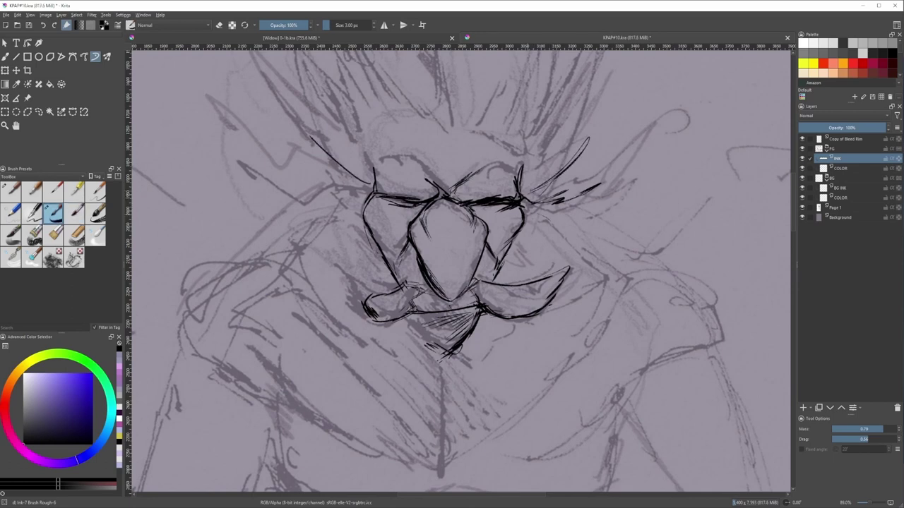
# - Ink the collar's upper edges curving from the temples to the shoulders, redrawing the left one as a longer stroke
pyautogui.press('.')
pyautogui.moveTo(528, 196)
pyautogui.mouseDown()
pyautogui.moveTo(586, 213)
pyautogui.moveTo(635, 244)
pyautogui.mouseUp()
pyautogui.moveTo(355, 189); pyautogui.dragTo(279, 227)
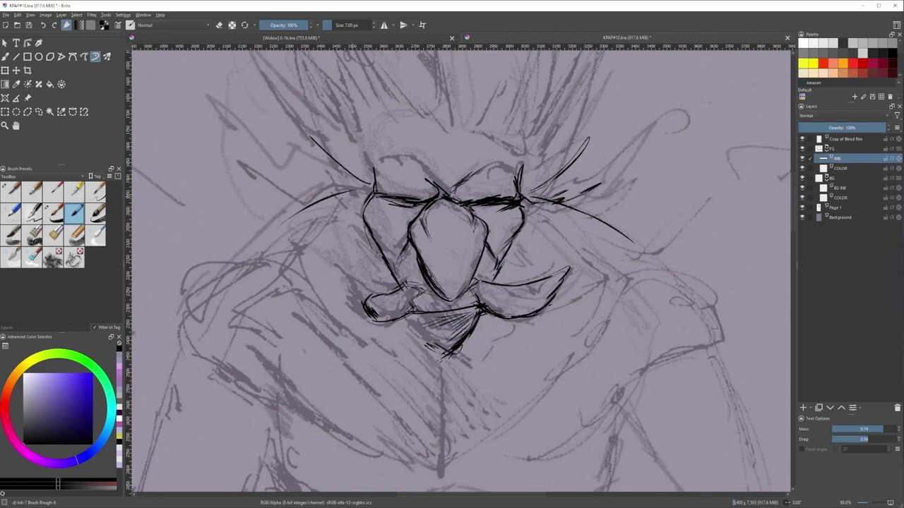
pyautogui.hotkey('ctrl', 'z')
pyautogui.moveTo(363, 207)
pyautogui.mouseDown()
pyautogui.moveTo(357, 168)
pyautogui.moveTo(285, 239)
pyautogui.mouseUp()
pyautogui.hotkey('ctrl', 'z')
pyautogui.moveTo(383, 174); pyautogui.dragTo(243, 270)
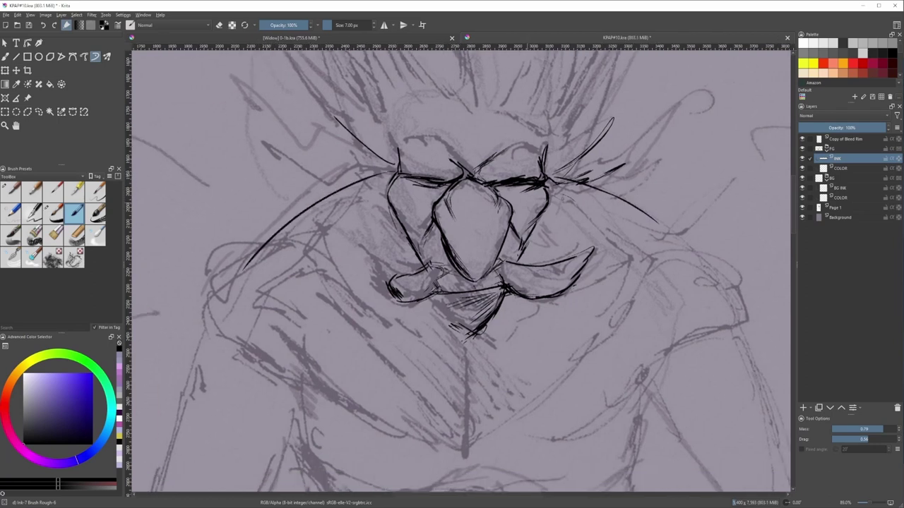
# - Ink the collar's shoulder corners and its two lower edges, joining them in a V on the chest
pyautogui.moveTo(578, 198); pyautogui.dragTo(565, 222)
pyautogui.press('-')
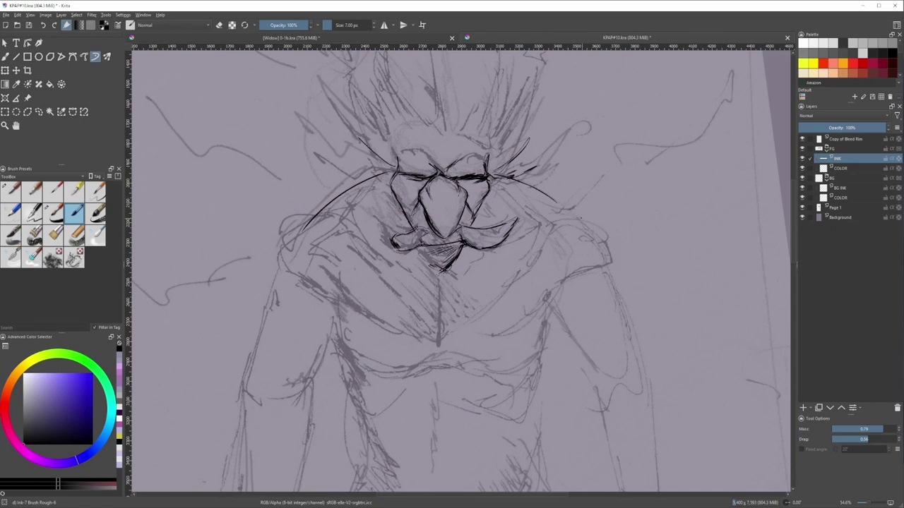
pyautogui.moveTo(556, 204)
pyautogui.mouseDown()
pyautogui.moveTo(583, 221)
pyautogui.moveTo(446, 345)
pyautogui.mouseUp()
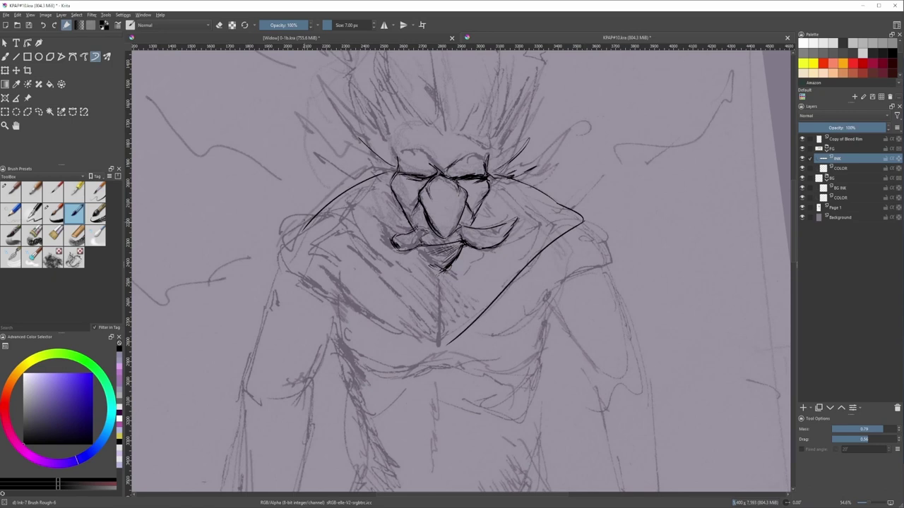
pyautogui.moveTo(283, 232)
pyautogui.mouseDown()
pyautogui.moveTo(314, 239)
pyautogui.moveTo(424, 336)
pyautogui.moveTo(463, 336)
pyautogui.mouseUp()
pyautogui.scroll(3, 440, 347)
pyautogui.hotkey('ctrl', 'z')
pyautogui.scroll(-3, 506, 303)
pyautogui.scroll(1, 575, 295)
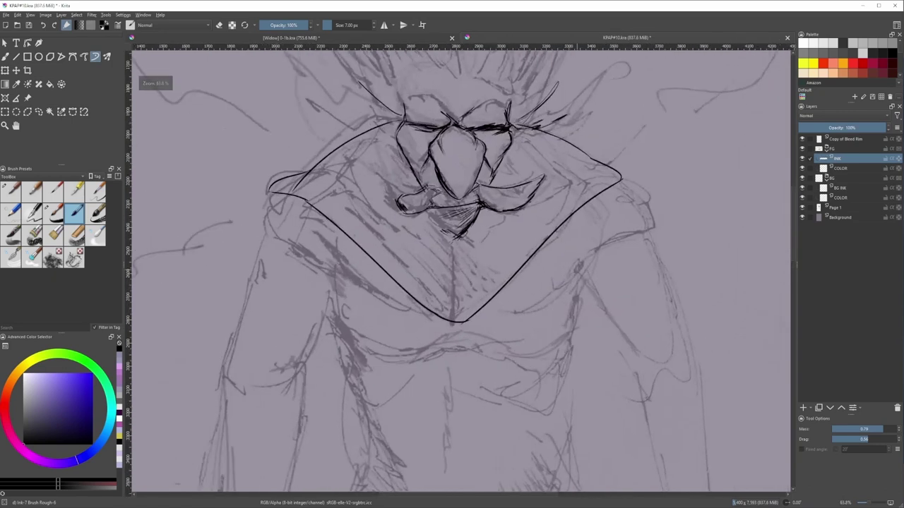
# - Add 3 px detail lines to the chin, both shoulder folds of the collar and the right cheek
pyautogui.press('/')
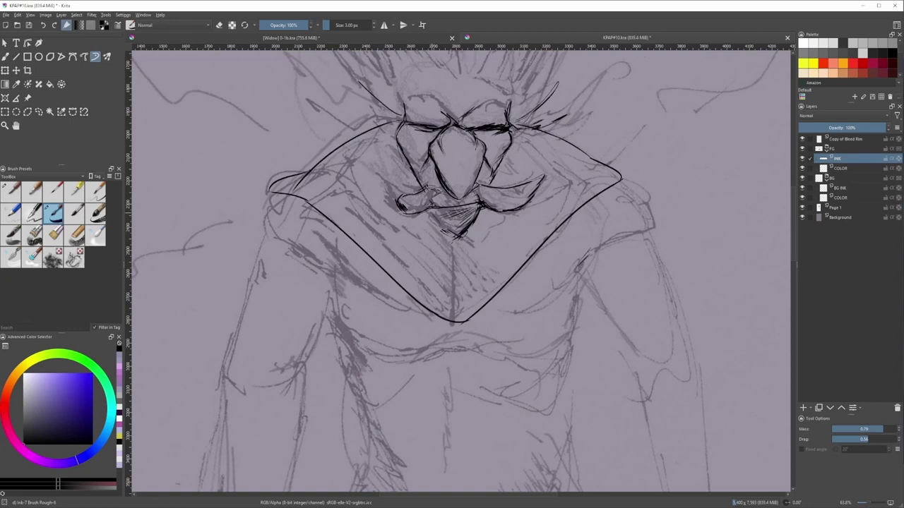
pyautogui.moveTo(434, 215); pyautogui.dragTo(447, 231)
pyautogui.moveTo(310, 171); pyautogui.dragTo(336, 176)
pyautogui.moveTo(591, 157); pyautogui.dragTo(569, 171)
pyautogui.moveTo(490, 133); pyautogui.dragTo(503, 195)
pyautogui.moveTo(503, 194)
pyautogui.mouseDown()
pyautogui.moveTo(468, 179)
pyautogui.moveTo(476, 185)
pyautogui.mouseUp()
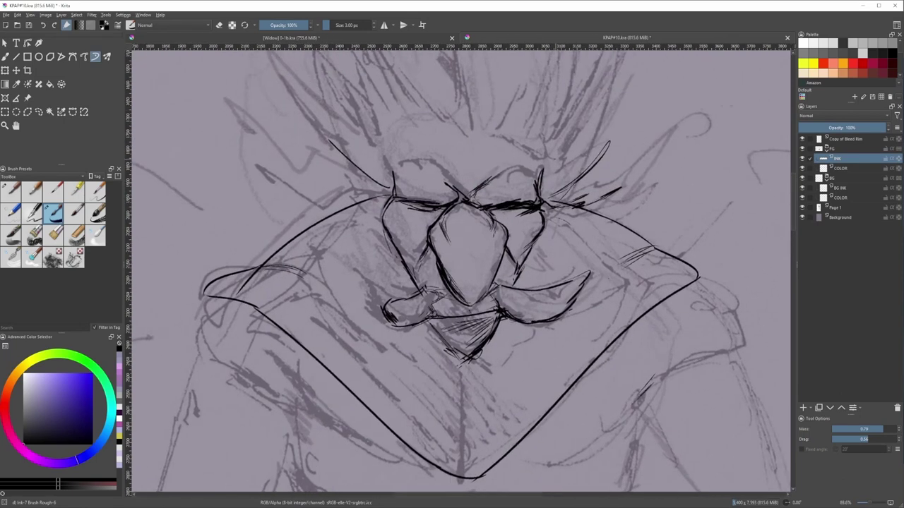
# - Replace the curved line at the right temple with a straighter, thicker 7 px stroke, erasing the old curve
pyautogui.moveTo(550, 156)
pyautogui.mouseDown()
pyautogui.moveTo(542, 175)
pyautogui.moveTo(570, 140)
pyautogui.mouseUp()
pyautogui.press('/')
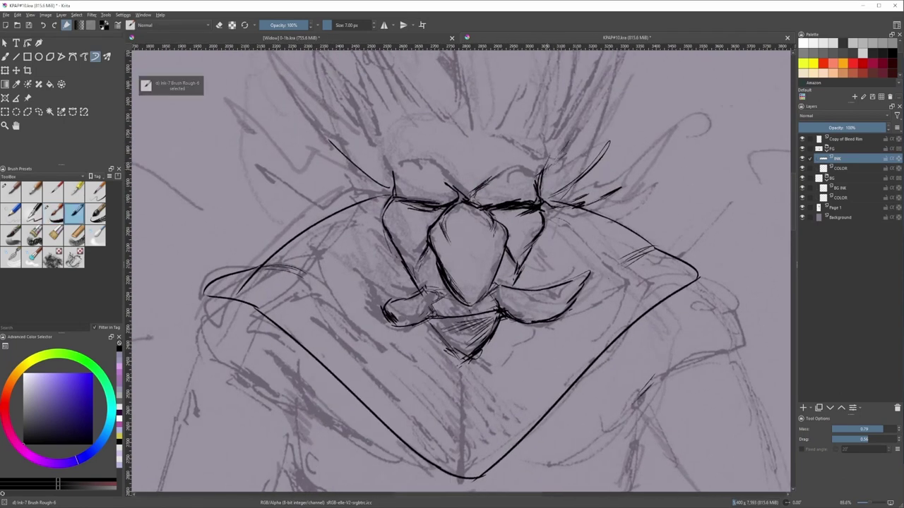
pyautogui.moveTo(542, 184); pyautogui.dragTo(613, 123)
pyautogui.press('/')
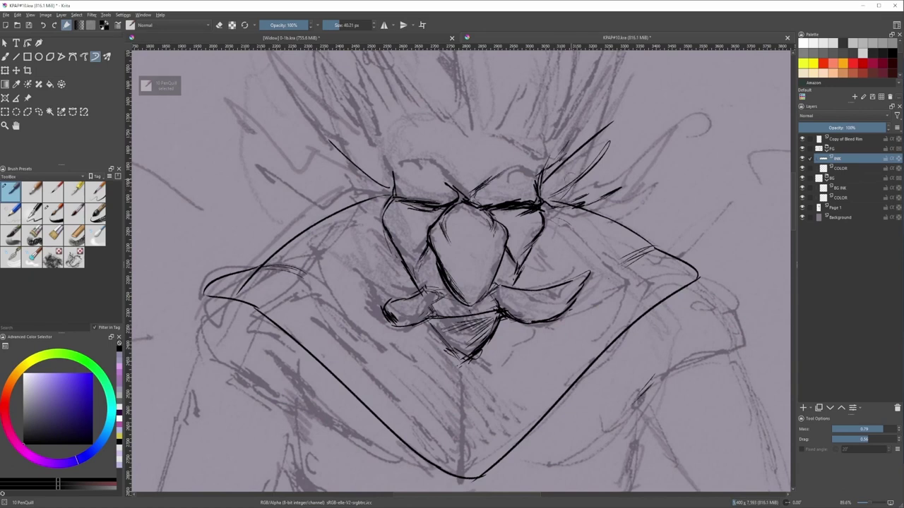
pyautogui.press('e')
pyautogui.press('/')
pyautogui.moveTo(568, 154); pyautogui.dragTo(613, 122)
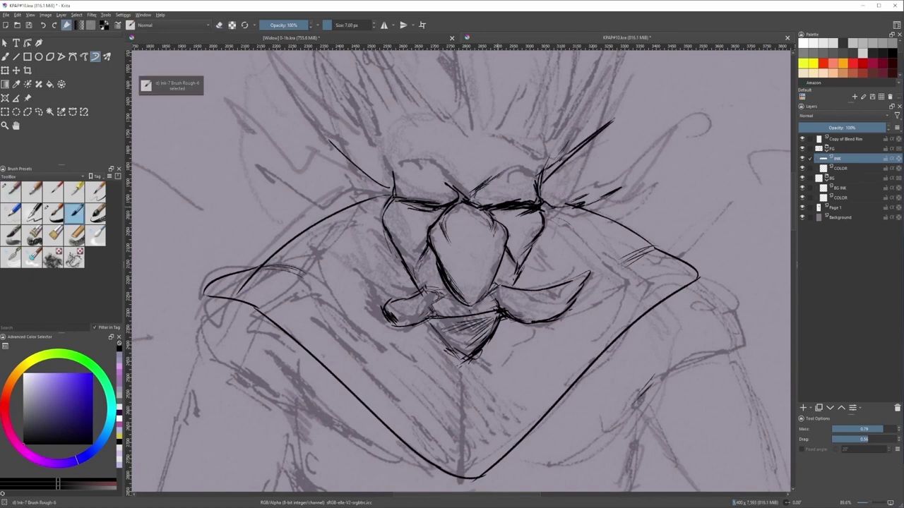
# - Redraw the line rising from the left temple as a thicker, straighter stroke matching the right side
pyautogui.moveTo(504, 167); pyautogui.dragTo(513, 169)
pyautogui.moveTo(317, 119)
pyautogui.mouseDown()
pyautogui.moveTo(405, 190)
pyautogui.moveTo(361, 153)
pyautogui.mouseUp()
pyautogui.hotkey('ctrl', 'z')
pyautogui.press('v')
pyautogui.moveTo(423, 153)
pyautogui.mouseDown()
pyautogui.moveTo(433, 187)
pyautogui.moveTo(433, 173)
pyautogui.mouseUp()
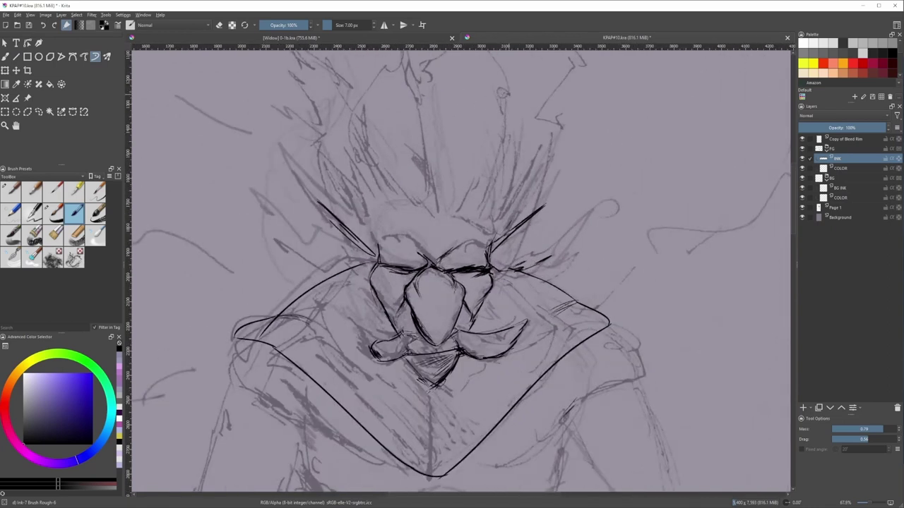
# - Ink the long curved right edge of the central hair spike and its base along the forehead
pyautogui.moveTo(504, 92); pyautogui.dragTo(488, 216)
pyautogui.press('/')
pyautogui.moveTo(488, 217)
pyautogui.mouseDown()
pyautogui.moveTo(466, 217)
pyautogui.moveTo(458, 196)
pyautogui.moveTo(443, 221)
pyautogui.mouseUp()
pyautogui.press('/')
pyautogui.press('/')
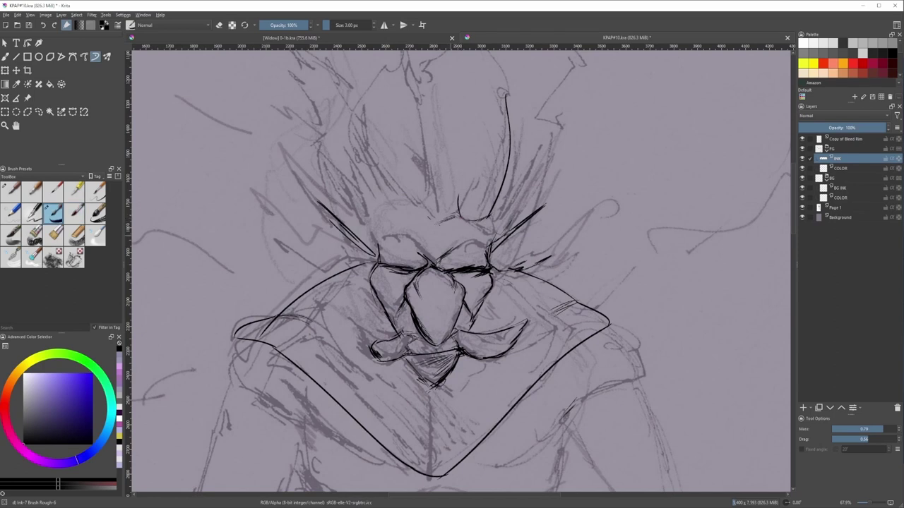
pyautogui.press('/')
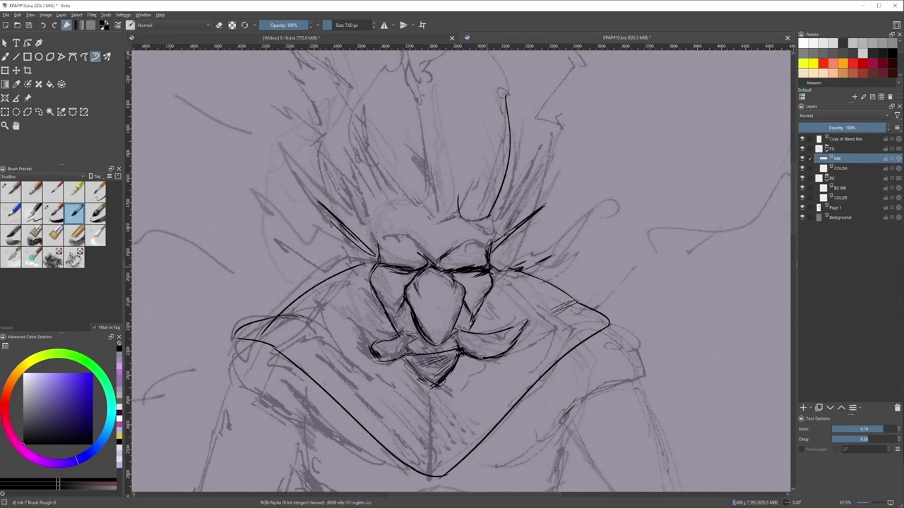
pyautogui.press('/')
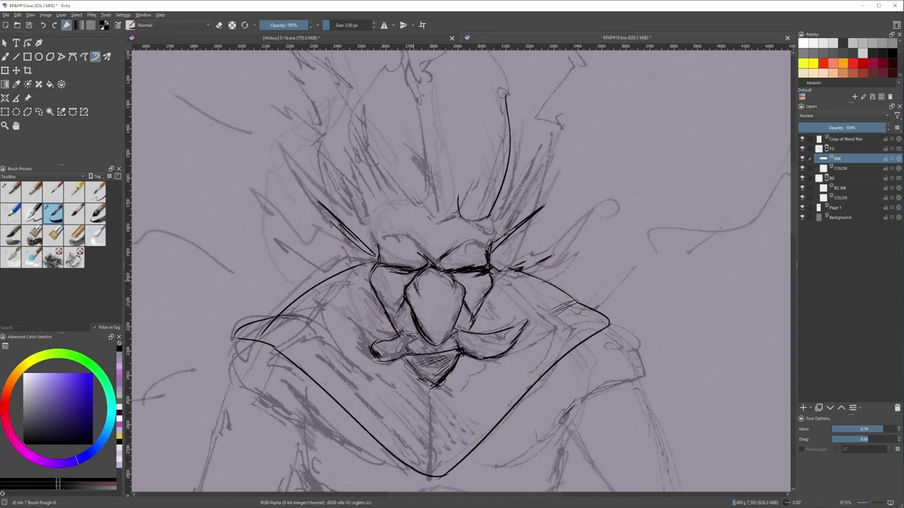
pyautogui.press('/')
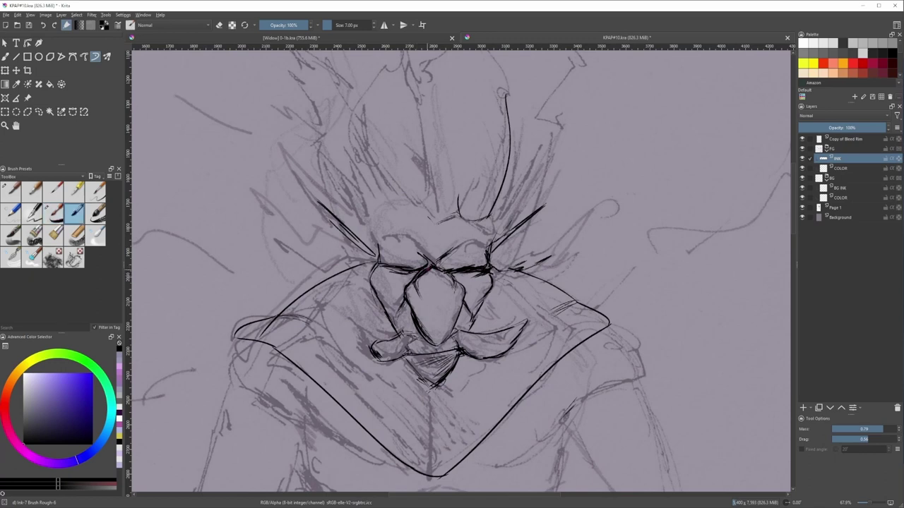
pyautogui.press('/')
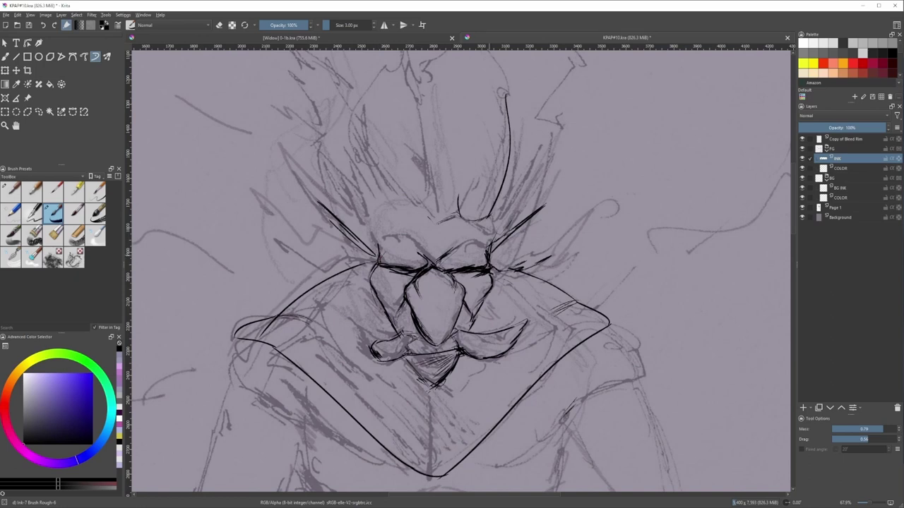
# - Ink the hairline across the forehead with fine 3 px strokes and check the drawing in mirrored view
pyautogui.press('/')
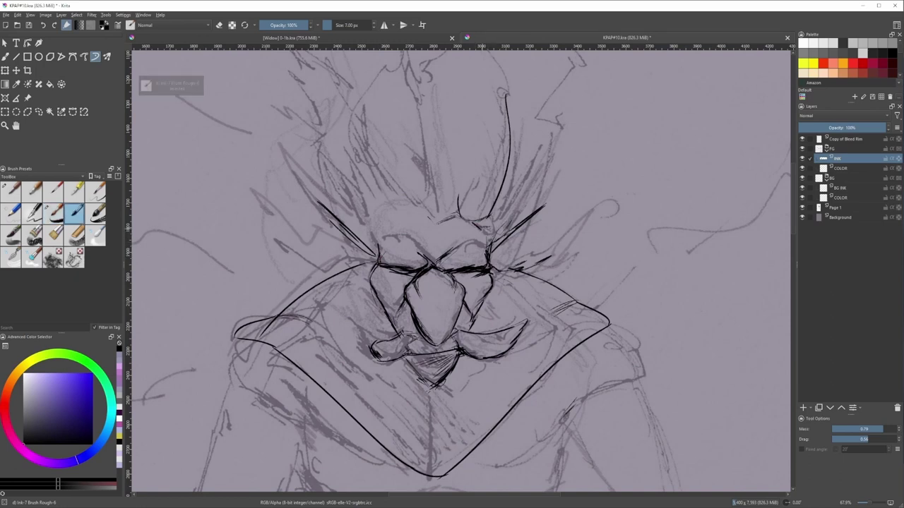
pyautogui.press('/')
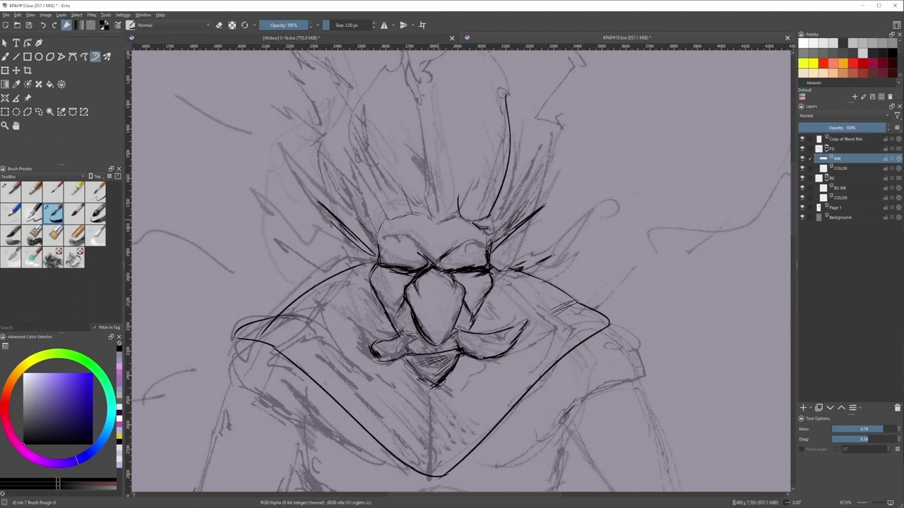
pyautogui.press('m')
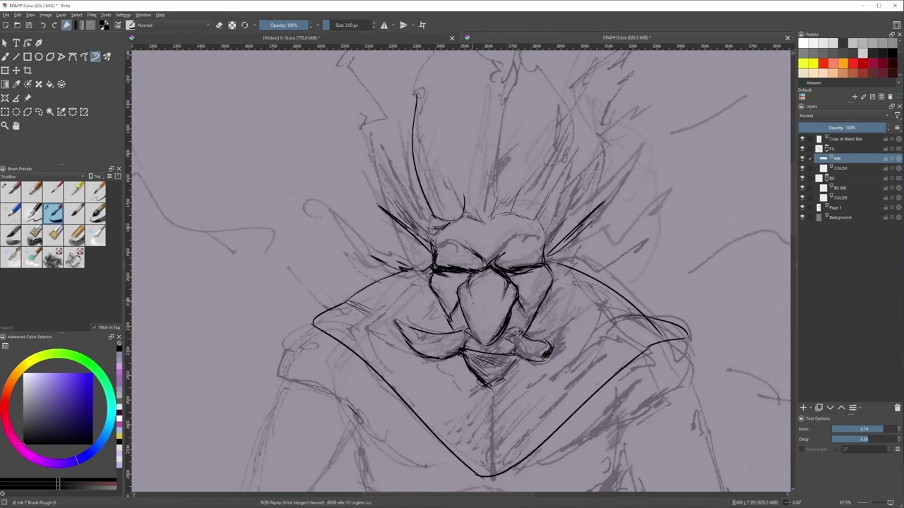
pyautogui.press('m')
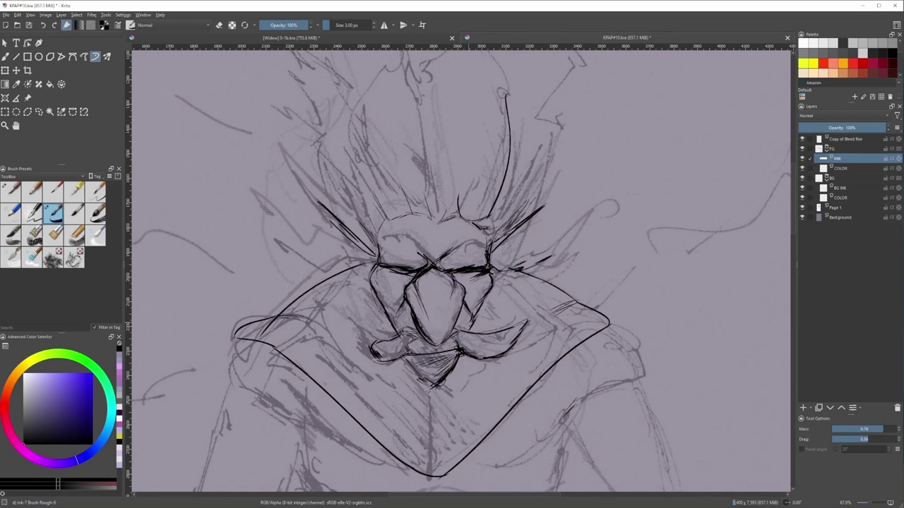
# - Ink the outer edges of the pointed spikes at both temples with 7 px strokes and erase the overlapping collar line on the left
pyautogui.moveTo(509, 267)
pyautogui.mouseDown()
pyautogui.moveTo(552, 209)
pyautogui.moveTo(531, 215)
pyautogui.moveTo(516, 263)
pyautogui.mouseUp()
pyautogui.press('/')
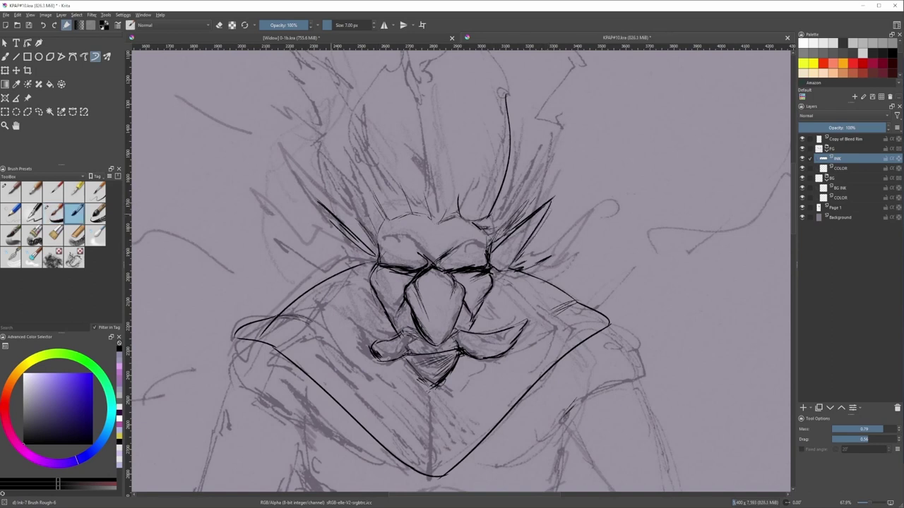
pyautogui.moveTo(311, 195); pyautogui.dragTo(353, 254)
pyautogui.hotkey('ctrl', 'z')
pyautogui.moveTo(314, 203); pyautogui.dragTo(374, 280)
pyautogui.press('/')
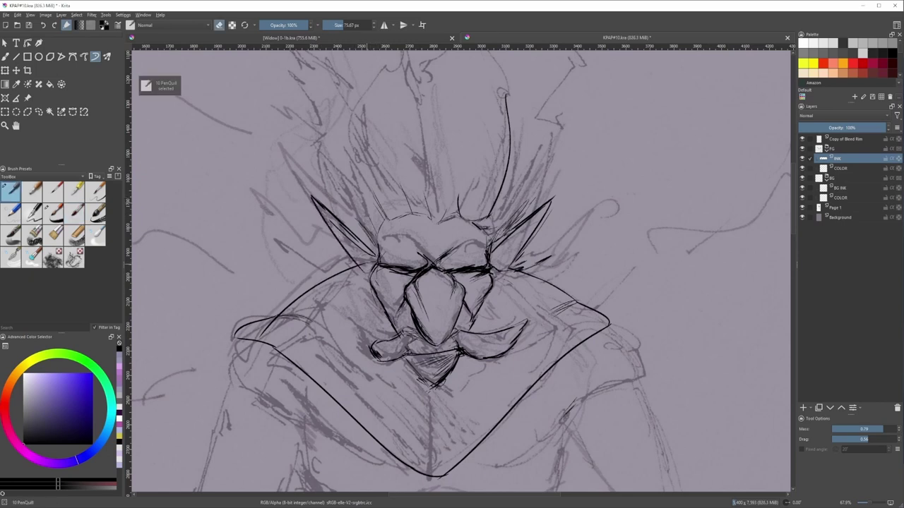
pyautogui.press('/')
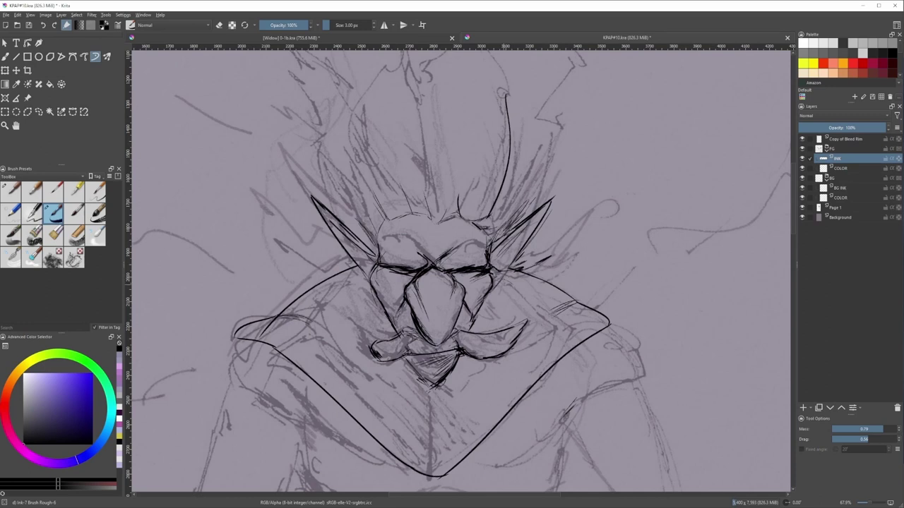
# - Hatch the collar beside the right cheek and the area along the left cheek with fine 3 px strokes
pyautogui.moveTo(494, 309)
pyautogui.mouseDown()
pyautogui.moveTo(548, 294)
pyautogui.moveTo(525, 300)
pyautogui.mouseUp()
pyautogui.moveTo(488, 313); pyautogui.dragTo(513, 297)
pyautogui.moveTo(495, 305)
pyautogui.mouseDown()
pyautogui.moveTo(517, 292)
pyautogui.moveTo(510, 295)
pyautogui.mouseUp()
pyautogui.moveTo(370, 308); pyautogui.dragTo(380, 295)
pyautogui.moveTo(374, 318)
pyautogui.mouseDown()
pyautogui.moveTo(383, 296)
pyautogui.moveTo(374, 307)
pyautogui.mouseUp()
pyautogui.moveTo(370, 330); pyautogui.dragTo(382, 312)
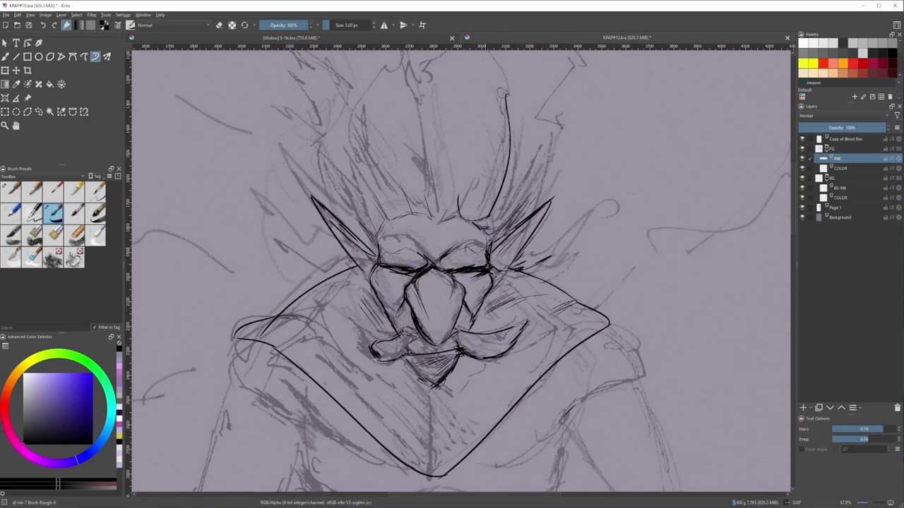
# - Add fine 3 px strands at the base of the central hair, just above the forehead
pyautogui.scroll(1, 451, 240)
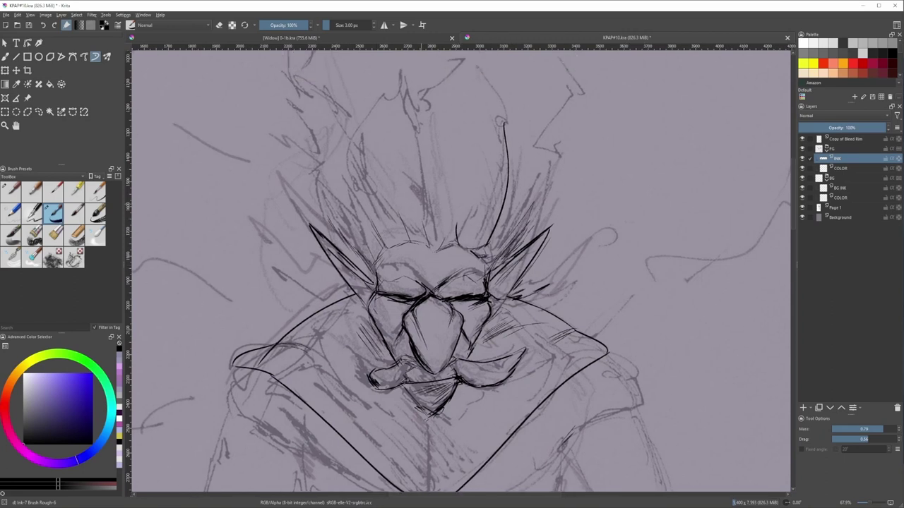
pyautogui.moveTo(456, 225)
pyautogui.mouseDown()
pyautogui.moveTo(460, 205)
pyautogui.moveTo(421, 229)
pyautogui.mouseUp()
pyautogui.press('/')
pyautogui.press('/')
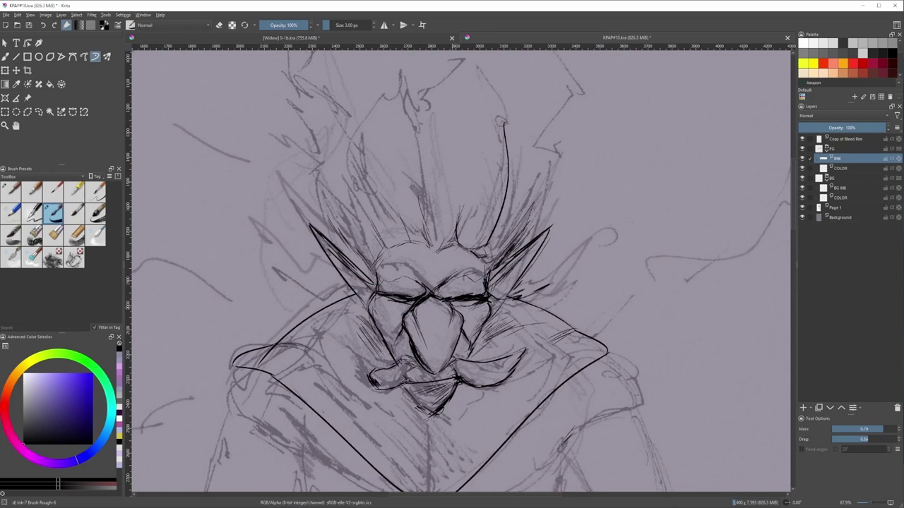
# - Ink the long thin strands sweeping outward from both temples with 7 px strokes
pyautogui.press('/')
pyautogui.moveTo(498, 296); pyautogui.dragTo(592, 260)
pyautogui.moveTo(556, 297); pyautogui.dragTo(621, 259)
pyautogui.moveTo(547, 281); pyautogui.dragTo(561, 275)
pyautogui.moveTo(374, 294)
pyautogui.mouseDown()
pyautogui.moveTo(310, 281)
pyautogui.moveTo(294, 264)
pyautogui.mouseUp()
pyautogui.moveTo(288, 256)
pyautogui.mouseDown()
pyautogui.moveTo(320, 285)
pyautogui.moveTo(380, 296)
pyautogui.moveTo(339, 293)
pyautogui.mouseUp()
pyautogui.moveTo(303, 288); pyautogui.dragTo(284, 271)
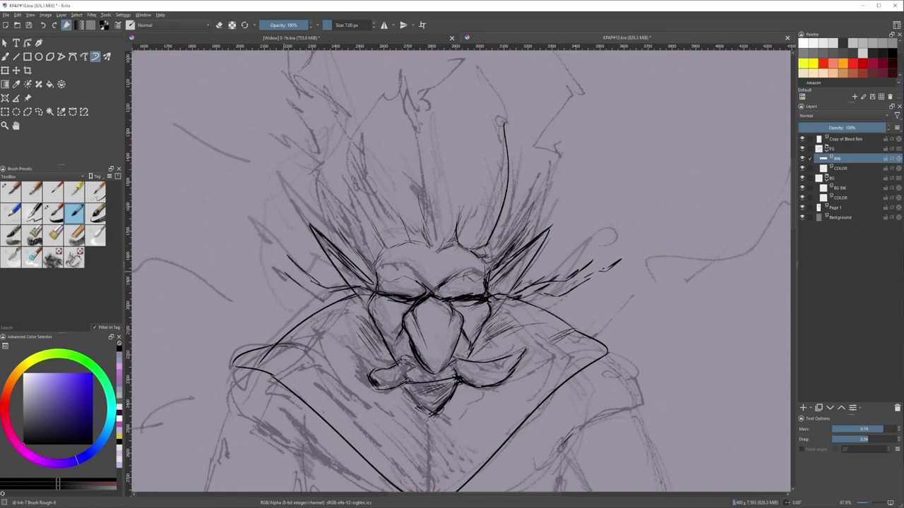
pyautogui.moveTo(333, 302); pyautogui.dragTo(302, 287)
# - Refine the left eye's lower edge with small strokes and erase the stray ink there
pyautogui.moveTo(385, 306)
pyautogui.mouseDown()
pyautogui.moveTo(408, 303)
pyautogui.moveTo(385, 301)
pyautogui.mouseUp()
pyautogui.press('/')
pyautogui.press('e')
pyautogui.moveTo(401, 298); pyautogui.dragTo(384, 298)
pyautogui.press('/')
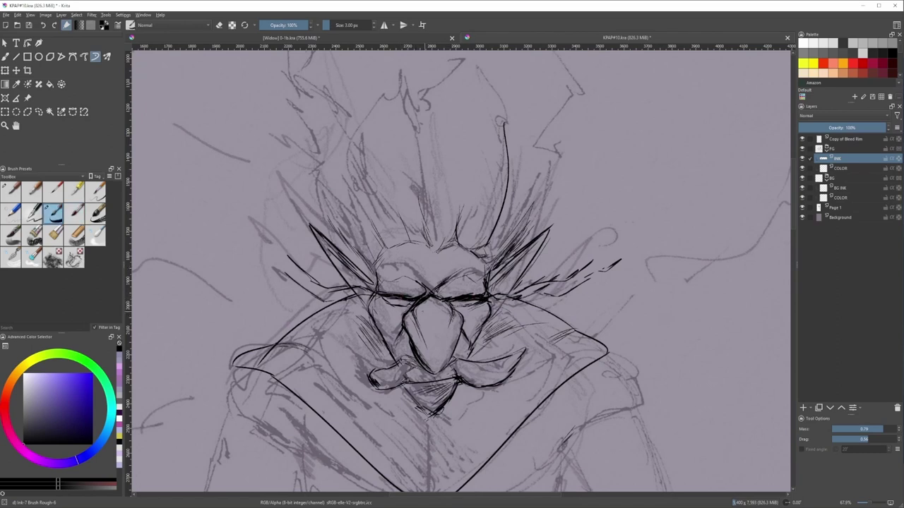
# - Add 3 px detail strokes to the left mouth corner, both shoulder folds of the collar and the left cheek
pyautogui.moveTo(387, 389); pyautogui.dragTo(404, 386)
pyautogui.moveTo(549, 337); pyautogui.dragTo(570, 351)
pyautogui.moveTo(321, 352)
pyautogui.mouseDown()
pyautogui.moveTo(298, 360)
pyautogui.moveTo(292, 342)
pyautogui.moveTo(278, 342)
pyautogui.moveTo(285, 334)
pyautogui.mouseUp()
pyautogui.moveTo(360, 328); pyautogui.dragTo(376, 349)
# - Add fine 3 px shading strokes around the nose bridge, the left eye and the left cheek
pyautogui.moveTo(452, 418)
pyautogui.mouseDown()
pyautogui.moveTo(451, 315)
pyautogui.moveTo(424, 327)
pyautogui.mouseUp()
pyautogui.moveTo(443, 310); pyautogui.dragTo(427, 335)
pyautogui.moveTo(404, 284)
pyautogui.mouseDown()
pyautogui.moveTo(428, 315)
pyautogui.moveTo(433, 308)
pyautogui.mouseUp()
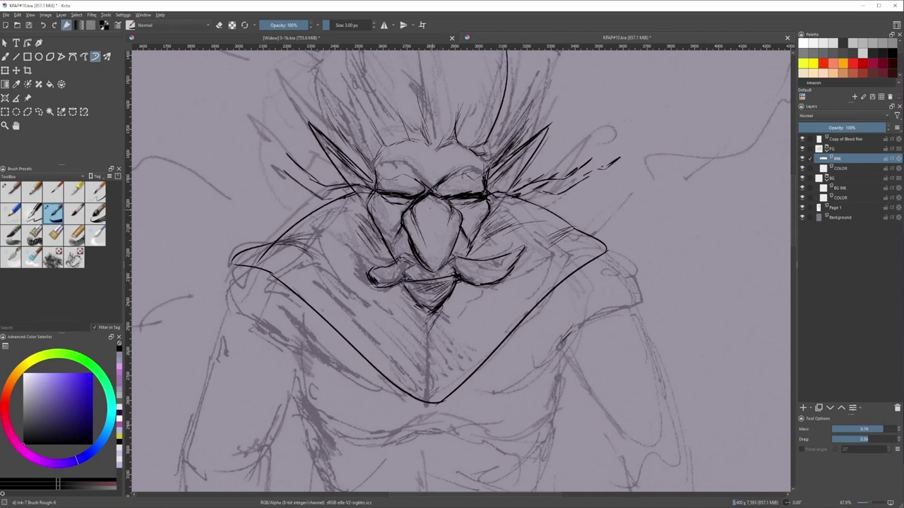
pyautogui.moveTo(398, 204); pyautogui.dragTo(384, 208)
pyautogui.moveTo(450, 214); pyautogui.dragTo(458, 243)
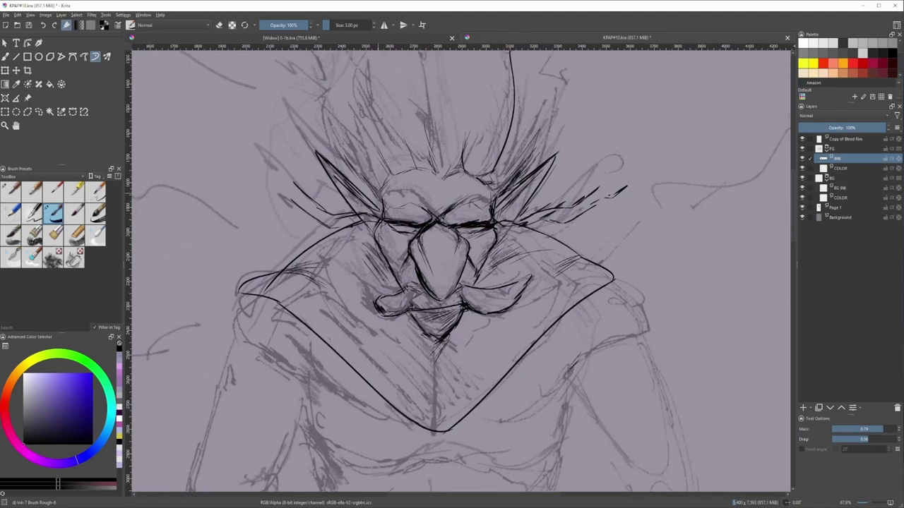
pyautogui.moveTo(379, 204); pyautogui.dragTo(406, 245)
pyautogui.moveTo(421, 207)
pyautogui.mouseDown()
pyautogui.moveTo(382, 243)
pyautogui.moveTo(418, 209)
pyautogui.mouseUp()
pyautogui.hotkey('ctrl', 'z')
pyautogui.moveTo(450, 234); pyautogui.dragTo(452, 172)
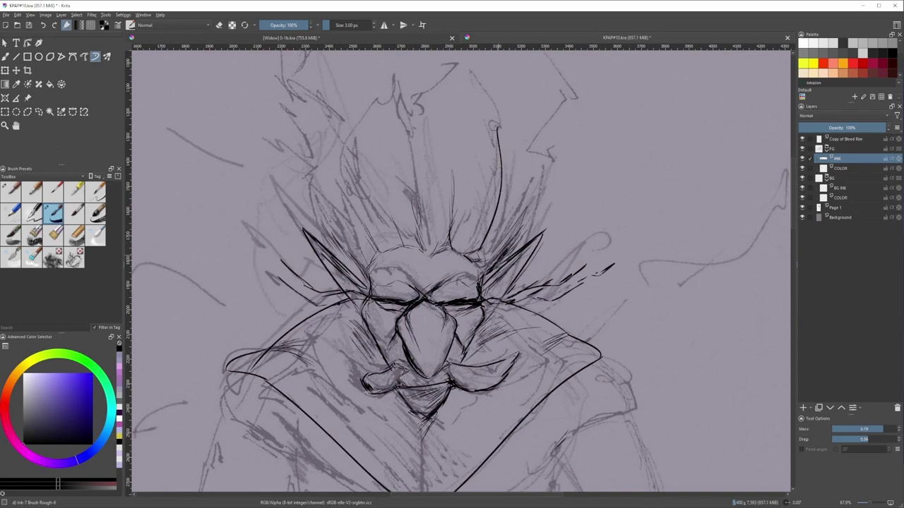
# - Hatch inside the left temple spike and ink the taller hair spikes above both temples with 7 px strokes
pyautogui.moveTo(341, 258); pyautogui.dragTo(324, 238)
pyautogui.moveTo(357, 269)
pyautogui.mouseDown()
pyautogui.moveTo(314, 200)
pyautogui.moveTo(331, 247)
pyautogui.mouseUp()
pyautogui.press('/')
pyautogui.moveTo(507, 251); pyautogui.dragTo(534, 179)
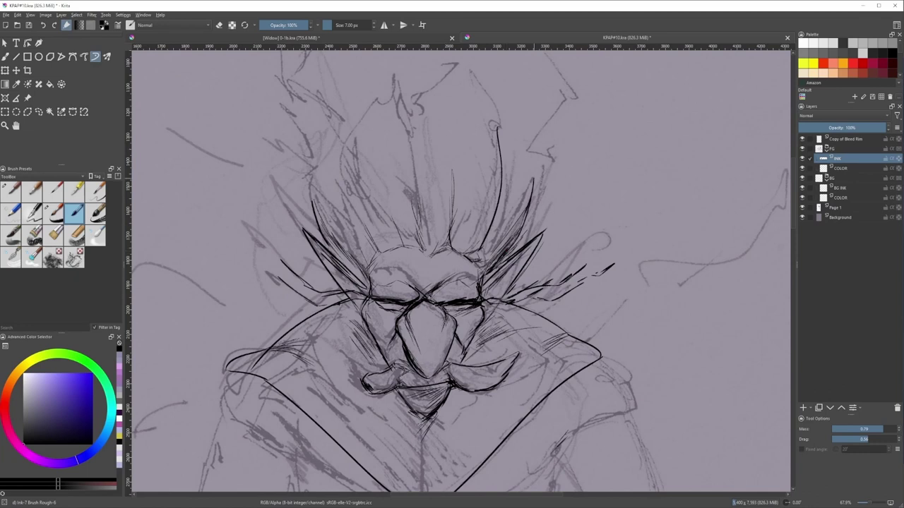
# - Ink the hair's outer right edge, peaked top and inner central strand with 7 px strokes, redoing the unsatisfactory ones
pyautogui.moveTo(500, 130)
pyautogui.mouseDown()
pyautogui.moveTo(470, 77)
pyautogui.moveTo(493, 126)
pyautogui.mouseUp()
pyautogui.hotkey('ctrl', 'z')
pyautogui.hotkey('ctrl', 'z')
pyautogui.moveTo(471, 72); pyautogui.dragTo(515, 186)
pyautogui.hotkey('ctrl', 'z')
pyautogui.moveTo(499, 128)
pyautogui.mouseDown()
pyautogui.moveTo(523, 198)
pyautogui.moveTo(518, 214)
pyautogui.mouseUp()
pyautogui.moveTo(470, 74)
pyautogui.mouseDown()
pyautogui.moveTo(448, 87)
pyautogui.moveTo(418, 70)
pyautogui.moveTo(444, 88)
pyautogui.moveTo(414, 69)
pyautogui.moveTo(398, 99)
pyautogui.moveTo(420, 170)
pyautogui.mouseUp()
pyautogui.hotkey('ctrl', 'z')
# - Ink the jagged tufts on the hair's upper left and its left outer edge down toward the temple
pyautogui.moveTo(393, 95); pyautogui.dragTo(375, 87)
pyautogui.moveTo(345, 121); pyautogui.dragTo(346, 137)
pyautogui.hotkey('ctrl', 'z')
pyautogui.moveTo(374, 87); pyautogui.dragTo(365, 122)
pyautogui.hotkey('ctrl', 'z')
pyautogui.moveTo(365, 123)
pyautogui.mouseDown()
pyautogui.moveTo(343, 116)
pyautogui.moveTo(344, 157)
pyautogui.moveTo(308, 141)
pyautogui.mouseUp()
pyautogui.hotkey('ctrl', 'z')
pyautogui.moveTo(315, 211)
pyautogui.mouseDown()
pyautogui.moveTo(312, 139)
pyautogui.moveTo(328, 161)
pyautogui.moveTo(334, 141)
pyautogui.moveTo(343, 183)
pyautogui.mouseUp()
pyautogui.hotkey('ctrl', 'z')
# - Add fine 3 px strands inside the hair and along its roots from the forehead to the left temple
pyautogui.press('/')
pyautogui.moveTo(333, 143)
pyautogui.mouseDown()
pyautogui.moveTo(331, 156)
pyautogui.moveTo(370, 204)
pyautogui.mouseUp()
pyautogui.moveTo(418, 167); pyautogui.dragTo(422, 201)
pyautogui.moveTo(454, 211); pyautogui.dragTo(458, 194)
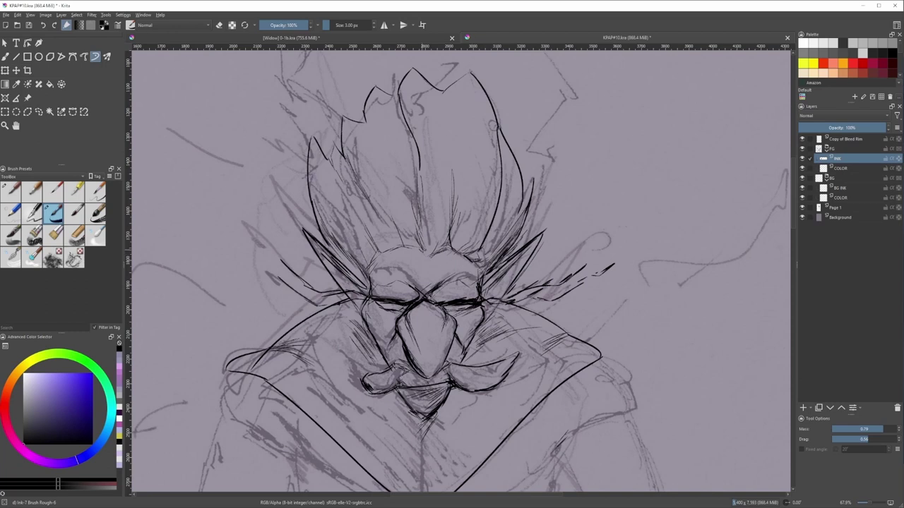
pyautogui.moveTo(419, 249); pyautogui.dragTo(439, 250)
pyautogui.moveTo(380, 255)
pyautogui.mouseDown()
pyautogui.moveTo(356, 246)
pyautogui.moveTo(338, 273)
pyautogui.moveTo(358, 292)
pyautogui.mouseUp()
# - Hatch below the chin tuft and along the collar's vertical center fold with fine 3 px strokes
pyautogui.moveTo(438, 318); pyautogui.dragTo(431, 238)
pyautogui.moveTo(433, 230); pyautogui.dragTo(441, 276)
pyautogui.moveTo(417, 311); pyautogui.dragTo(494, 297)
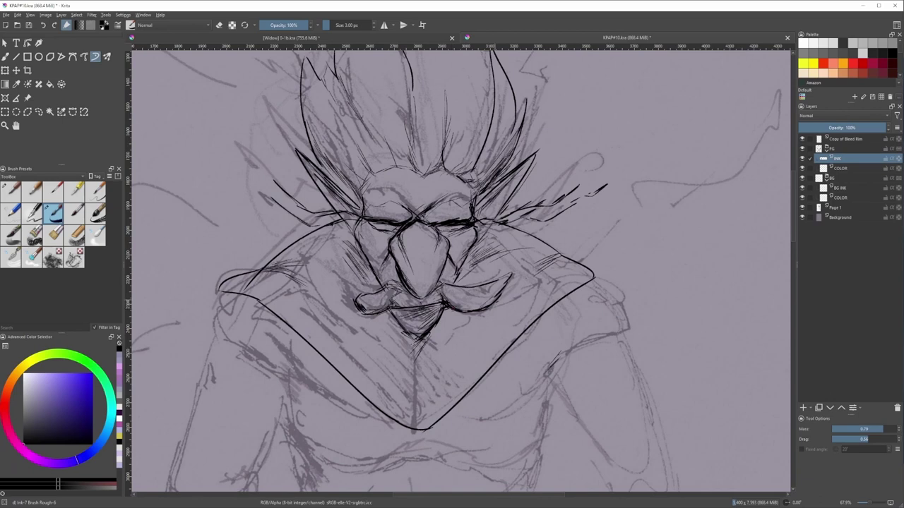
pyautogui.scroll(-1, 466, 264)
pyautogui.moveTo(422, 357)
pyautogui.mouseDown()
pyautogui.moveTo(473, 249)
pyautogui.moveTo(470, 274)
pyautogui.mouseUp()
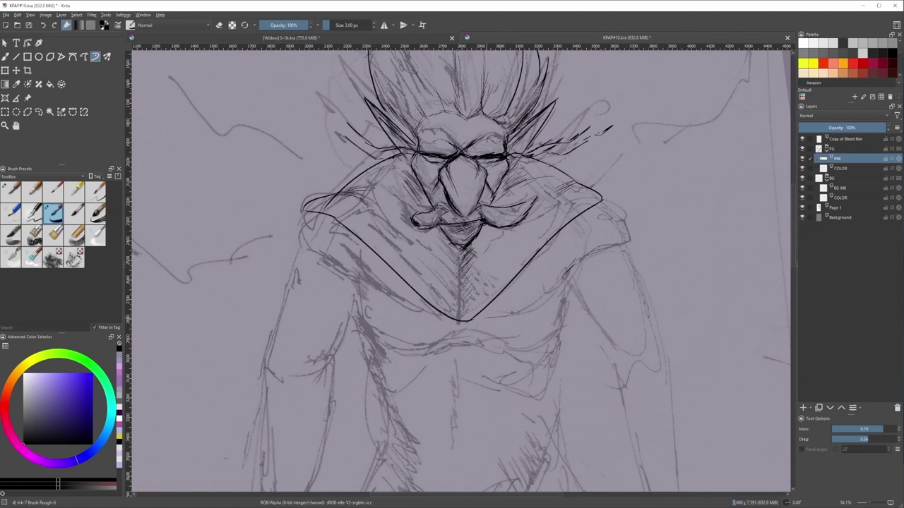
# - Ink the chest's lower contour from the collar's point out to both armpits with 7 px strokes, redoing failed strokes
pyautogui.press('/')
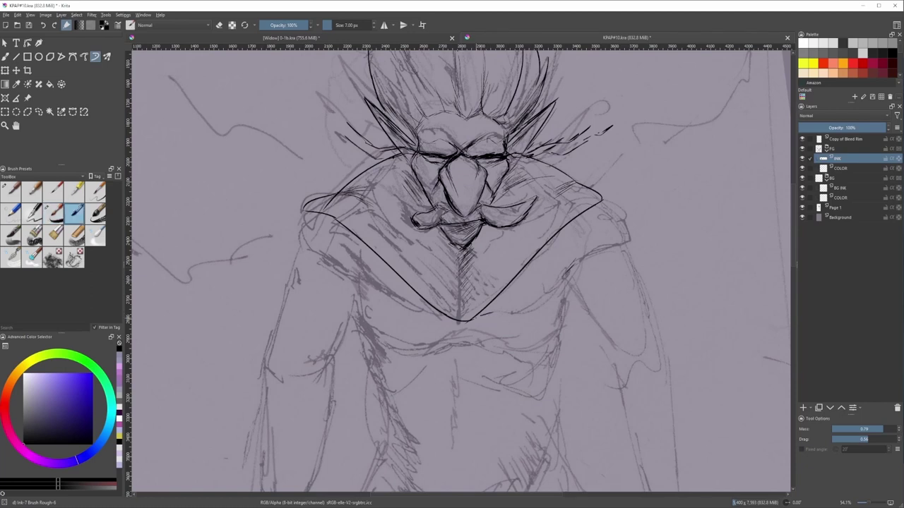
pyautogui.hotkey('ctrl', 'z')
pyautogui.moveTo(476, 320)
pyautogui.mouseDown()
pyautogui.moveTo(552, 307)
pyautogui.moveTo(569, 281)
pyautogui.mouseUp()
pyautogui.hotkey('ctrl', 'z')
pyautogui.moveTo(461, 323); pyautogui.dragTo(381, 332)
pyautogui.hotkey('ctrl', 'z')
pyautogui.moveTo(358, 288)
pyautogui.mouseDown()
pyautogui.moveTo(369, 329)
pyautogui.moveTo(462, 322)
pyautogui.mouseUp()
pyautogui.moveTo(462, 319); pyautogui.dragTo(461, 267)
pyautogui.moveTo(495, 287); pyautogui.dragTo(515, 297)
pyautogui.hotkey('ctrl', 'z')
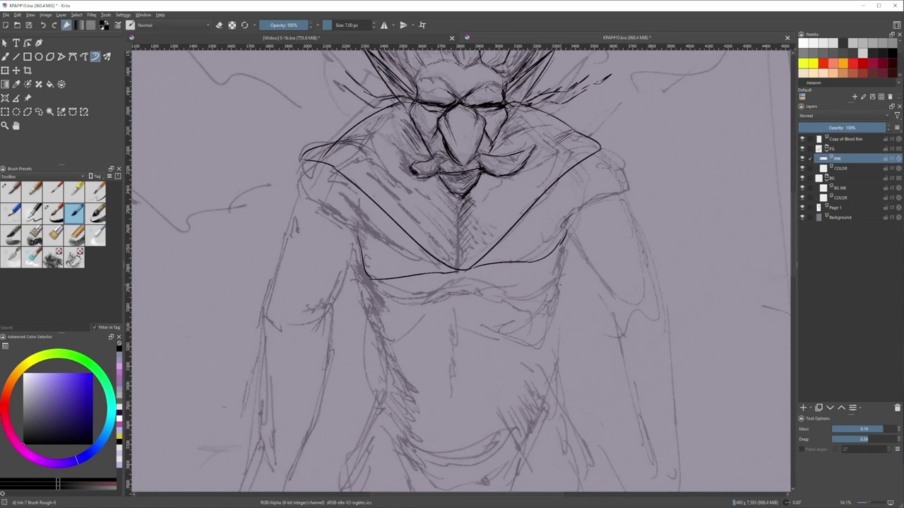
# - Ink both sides of the torso below the chest line with overlapping 7 px strokes
pyautogui.moveTo(563, 246); pyautogui.dragTo(549, 300)
pyautogui.moveTo(363, 270)
pyautogui.mouseDown()
pyautogui.moveTo(381, 319)
pyautogui.moveTo(380, 305)
pyautogui.mouseUp()
pyautogui.moveTo(555, 284); pyautogui.dragTo(552, 330)
pyautogui.moveTo(556, 294); pyautogui.dragTo(553, 323)
pyautogui.moveTo(372, 310); pyautogui.dragTo(391, 360)
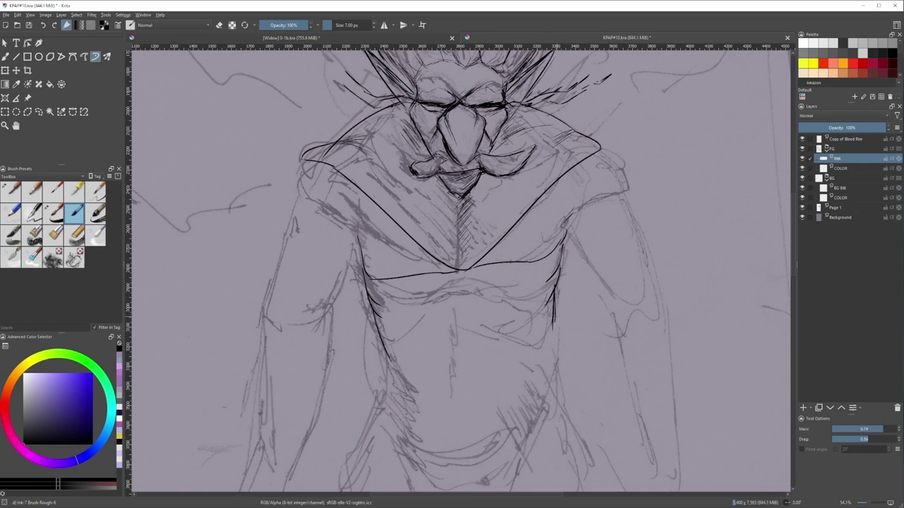
# - Erase the lower stroke on the torso's right side and redraw it as a 7 px curve angling inward along the ribs
pyautogui.moveTo(556, 316); pyautogui.dragTo(541, 359)
pyautogui.press('/')
pyautogui.press(']')
pyautogui.press(']')
pyautogui.moveTo(556, 285); pyautogui.dragTo(542, 357)
pyautogui.press('/')
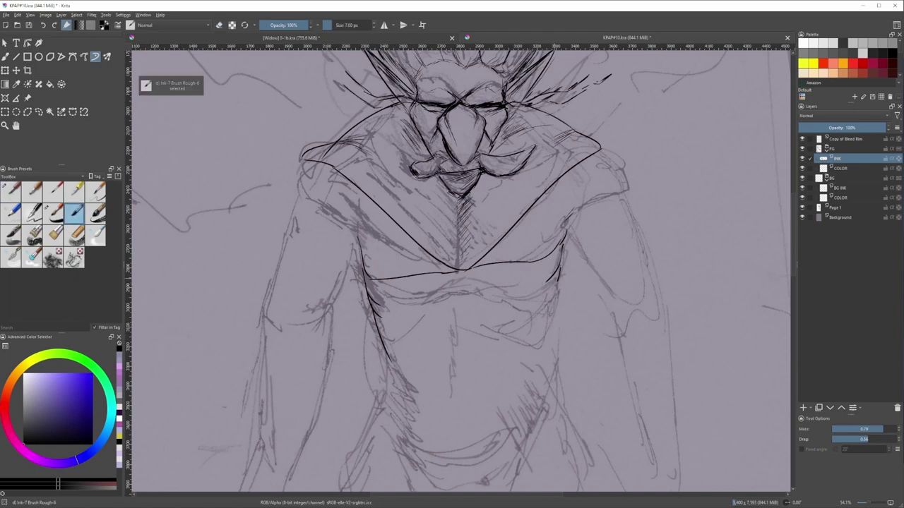
pyautogui.scroll(-2, 548, 275)
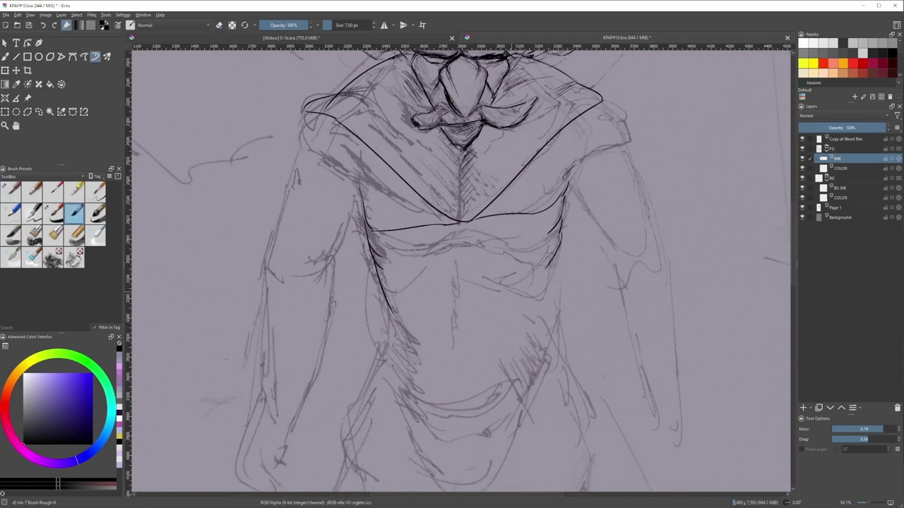
pyautogui.hotkey('ctrl', 'z')
pyautogui.moveTo(562, 234); pyautogui.dragTo(537, 305)
# - Ink the curved waist lines on both sides of the torso, from the ribs down to the hips
pyautogui.moveTo(377, 270); pyautogui.dragTo(376, 364)
pyautogui.moveTo(382, 360); pyautogui.dragTo(367, 298)
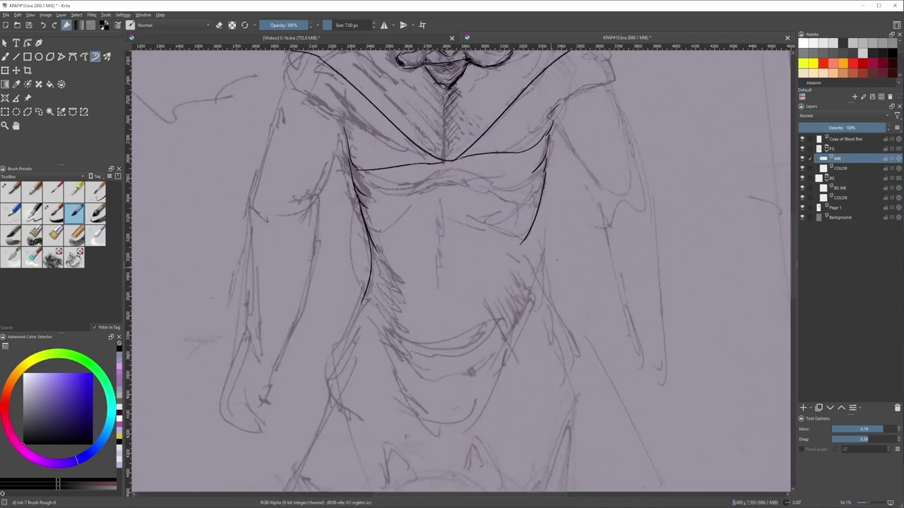
pyautogui.moveTo(536, 230)
pyautogui.mouseDown()
pyautogui.moveTo(543, 313)
pyautogui.moveTo(533, 256)
pyautogui.moveTo(553, 305)
pyautogui.mouseUp()
pyautogui.hotkey('ctrl', 'z')
pyautogui.hotkey('ctrl', 'z')
pyautogui.scroll(1, 460, 236)
# - Add 3 px strokes at the right armpit and reinforce the torso's upper left side with a 7 px line
pyautogui.press('/')
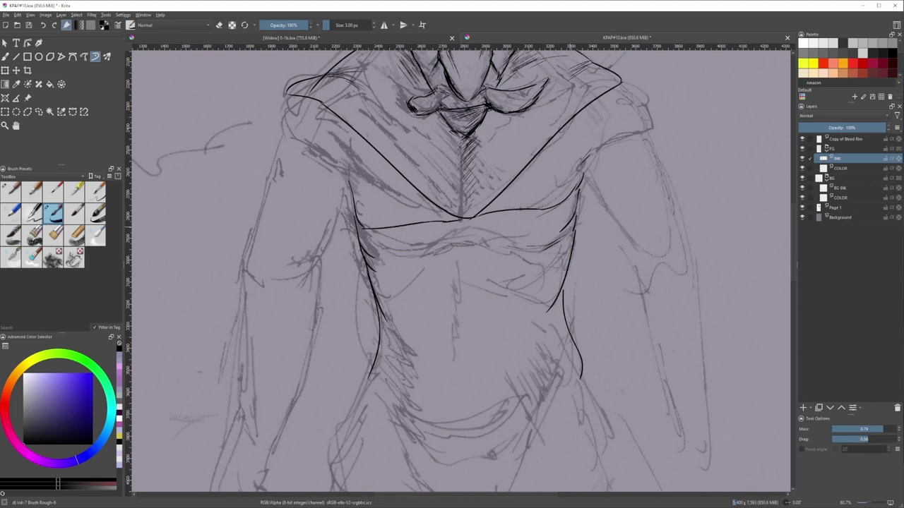
pyautogui.scroll(-1, 466, 226)
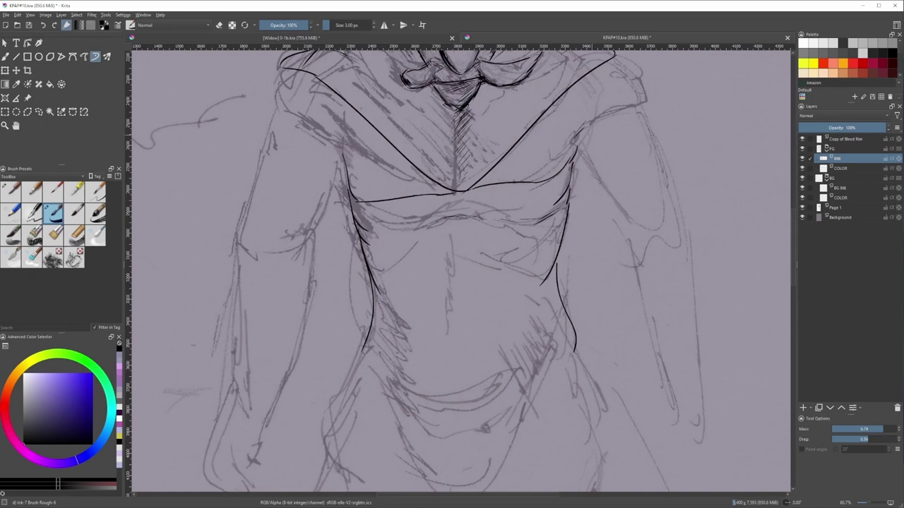
pyautogui.moveTo(583, 129)
pyautogui.mouseDown()
pyautogui.moveTo(585, 164)
pyautogui.moveTo(561, 168)
pyautogui.moveTo(561, 179)
pyautogui.mouseUp()
pyautogui.press('/')
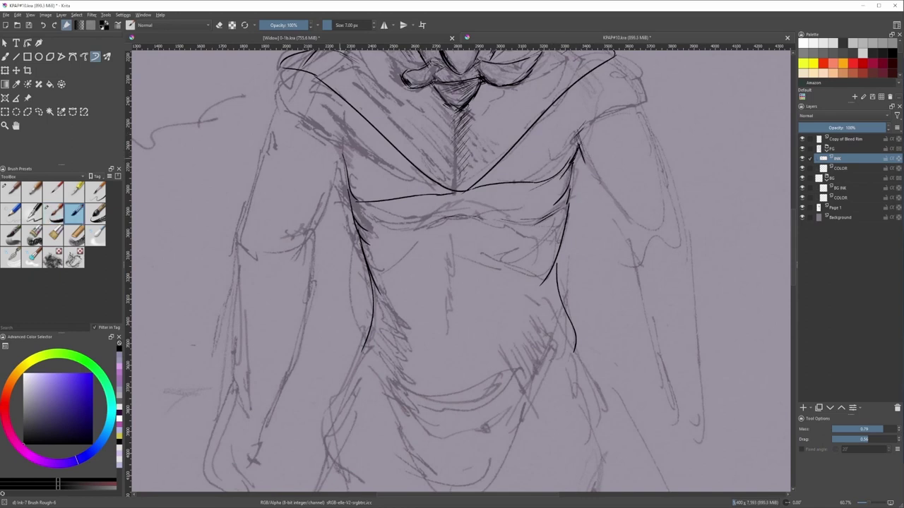
pyautogui.moveTo(341, 159)
pyautogui.mouseDown()
pyautogui.moveTo(362, 213)
pyautogui.moveTo(345, 211)
pyautogui.moveTo(371, 270)
pyautogui.mouseUp()
pyautogui.hotkey('ctrl', 'z')
# - Add fine 3 px hatching to the upper collar beside the face and to the right temple spike
pyautogui.moveTo(487, 190); pyautogui.dragTo(447, 301)
pyautogui.moveTo(466, 148); pyautogui.dragTo(465, 179)
pyautogui.scroll(6, 464, 179)
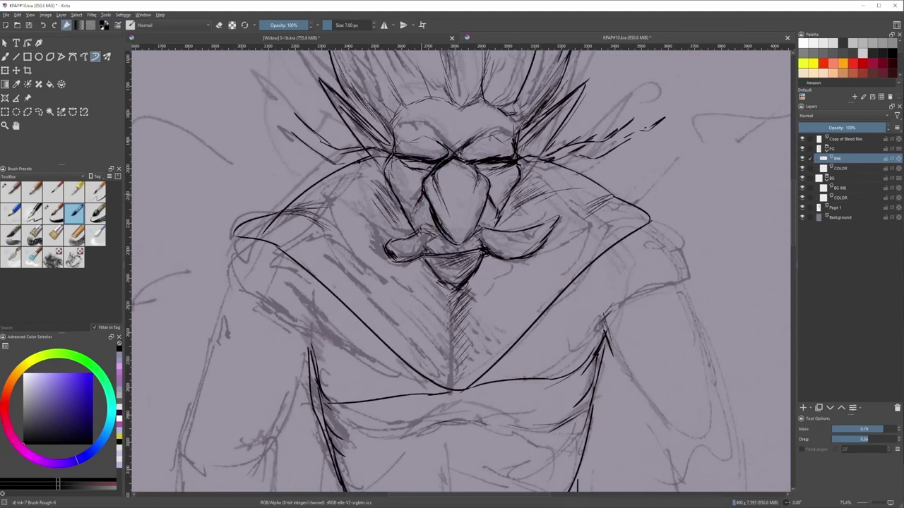
pyautogui.press('/')
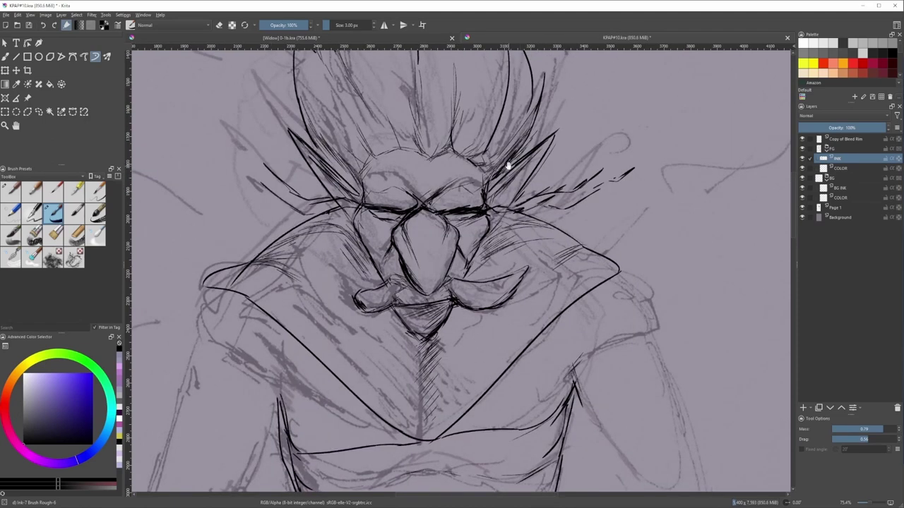
pyautogui.moveTo(343, 207); pyautogui.dragTo(302, 150)
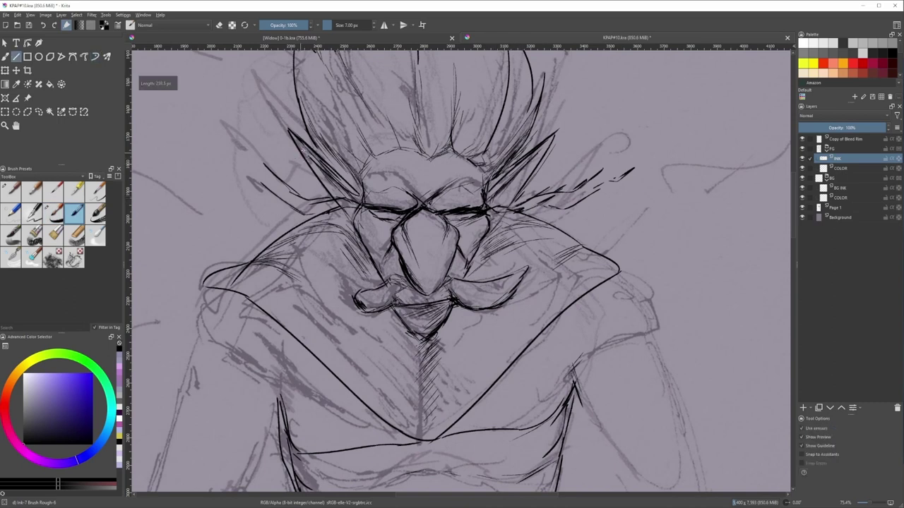
pyautogui.press('d')
pyautogui.press('/')
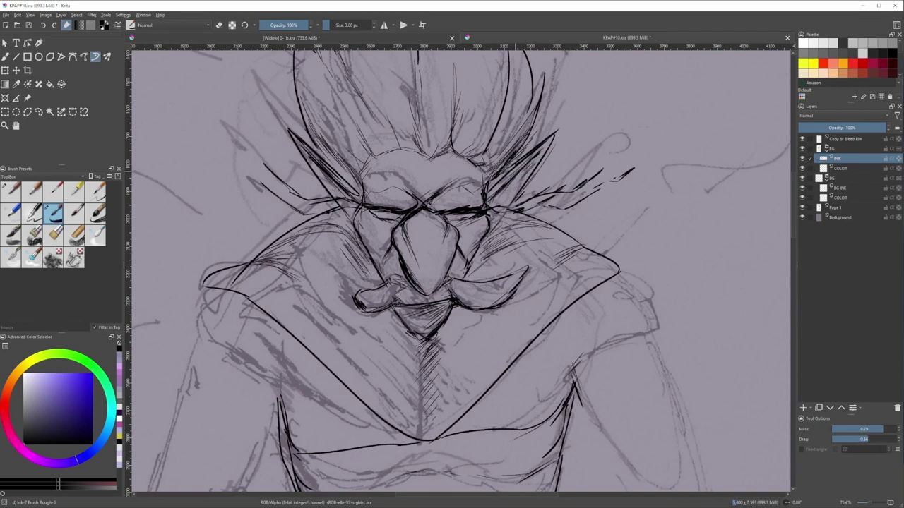
pyautogui.moveTo(540, 155); pyautogui.dragTo(527, 170)
# - Ink the rounded outlines of both shoulders from the collar's outer corners with 7 px strokes
pyautogui.press('/')
pyautogui.moveTo(436, 341)
pyautogui.mouseDown()
pyautogui.moveTo(474, 264)
pyautogui.moveTo(408, 316)
pyautogui.mouseUp()
pyautogui.moveTo(609, 314); pyautogui.dragTo(577, 228)
pyautogui.moveTo(563, 157); pyautogui.dragTo(608, 217)
pyautogui.moveTo(566, 224); pyautogui.dragTo(661, 184)
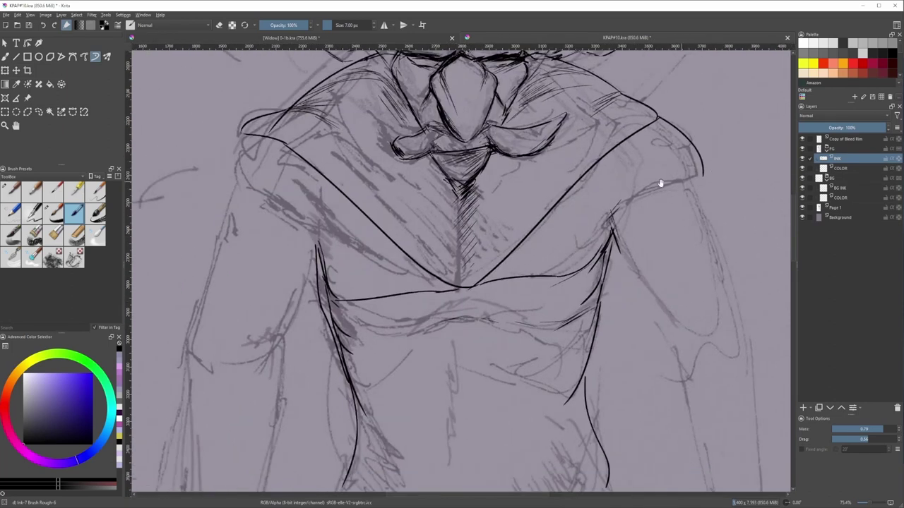
pyautogui.moveTo(242, 133); pyautogui.dragTo(229, 185)
# - Erase the upper stretch of the collar's smooth right edge line just below the shoulder corner
pyautogui.moveTo(375, 151); pyautogui.dragTo(345, 216)
pyautogui.press('/')
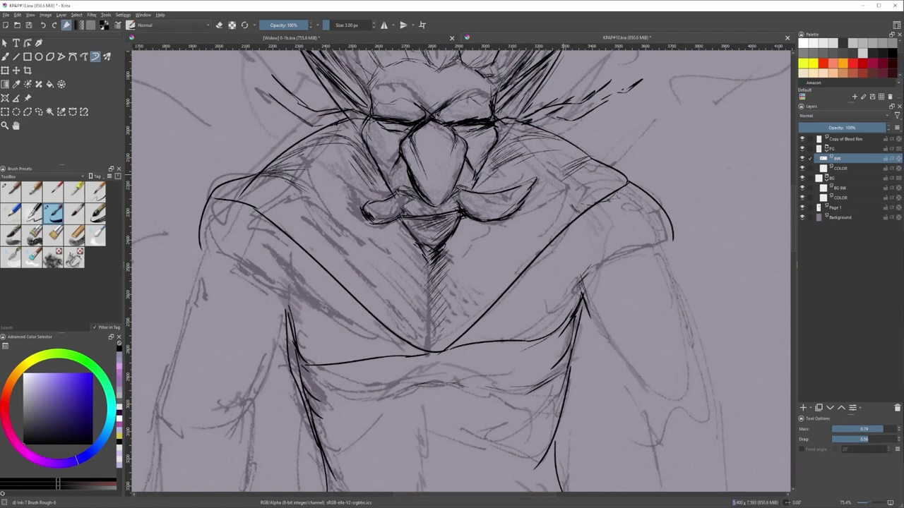
pyautogui.moveTo(633, 205); pyautogui.dragTo(622, 144)
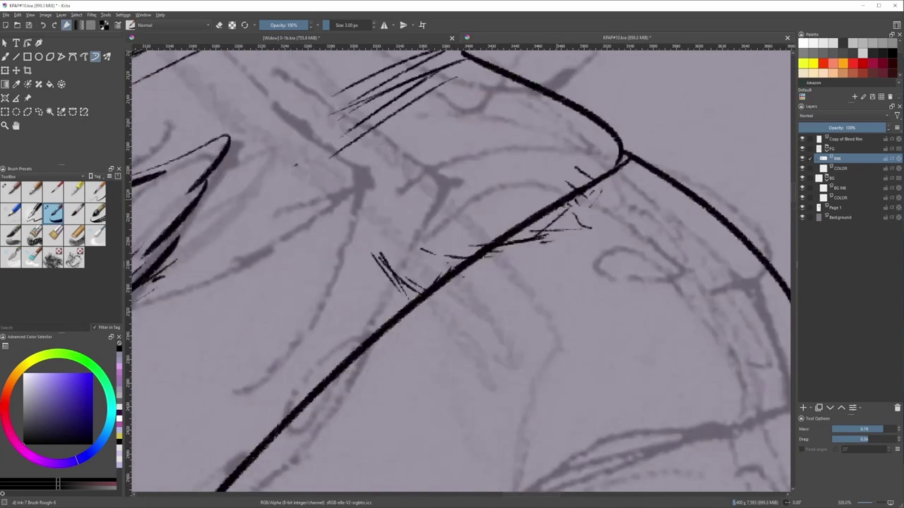
pyautogui.press('/')
pyautogui.moveTo(551, 202)
pyautogui.mouseDown()
pyautogui.moveTo(514, 213)
pyautogui.moveTo(452, 268)
pyautogui.mouseUp()
pyautogui.press('/')
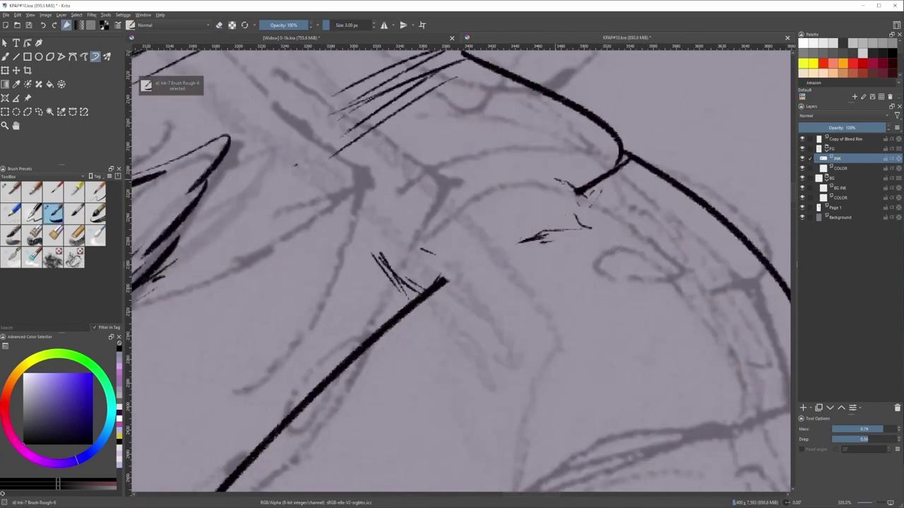
# - Ink ragged, fur-like 3 px strokes around the right shoulder corner and along the erased start of the collar edge
pyautogui.moveTo(555, 179); pyautogui.dragTo(579, 189)
pyautogui.moveTo(562, 195)
pyautogui.mouseDown()
pyautogui.moveTo(600, 209)
pyautogui.moveTo(604, 194)
pyautogui.mouseUp()
pyautogui.moveTo(636, 194); pyautogui.dragTo(597, 183)
pyautogui.moveTo(612, 187)
pyautogui.mouseDown()
pyautogui.moveTo(588, 173)
pyautogui.moveTo(595, 171)
pyautogui.mouseUp()
pyautogui.moveTo(630, 185)
pyautogui.mouseDown()
pyautogui.moveTo(611, 174)
pyautogui.moveTo(495, 222)
pyautogui.mouseUp()
pyautogui.moveTo(569, 199); pyautogui.dragTo(466, 244)
pyautogui.moveTo(542, 230); pyautogui.dragTo(467, 245)
pyautogui.moveTo(589, 215); pyautogui.dragTo(498, 238)
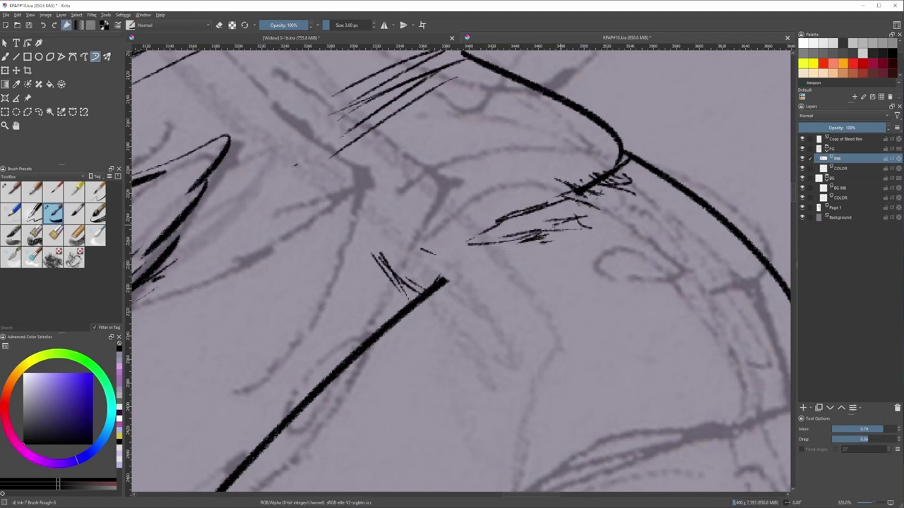
pyautogui.moveTo(557, 225); pyautogui.dragTo(521, 233)
pyautogui.moveTo(630, 193)
pyautogui.mouseDown()
pyautogui.moveTo(580, 213)
pyautogui.moveTo(610, 188)
pyautogui.mouseUp()
pyautogui.moveTo(628, 193); pyautogui.dragTo(599, 197)
pyautogui.moveTo(684, 170)
pyautogui.mouseDown()
pyautogui.moveTo(618, 177)
pyautogui.moveTo(621, 159)
pyautogui.moveTo(628, 175)
pyautogui.mouseUp()
# - Erase a further piece of the collar's right edge line and replace it with short 3 px fur strokes
pyautogui.moveTo(585, 196)
pyautogui.mouseDown()
pyautogui.moveTo(504, 215)
pyautogui.moveTo(494, 238)
pyautogui.moveTo(415, 267)
pyautogui.moveTo(439, 296)
pyautogui.moveTo(374, 346)
pyautogui.mouseUp()
pyautogui.press('e')
pyautogui.moveTo(454, 297); pyautogui.dragTo(572, 228)
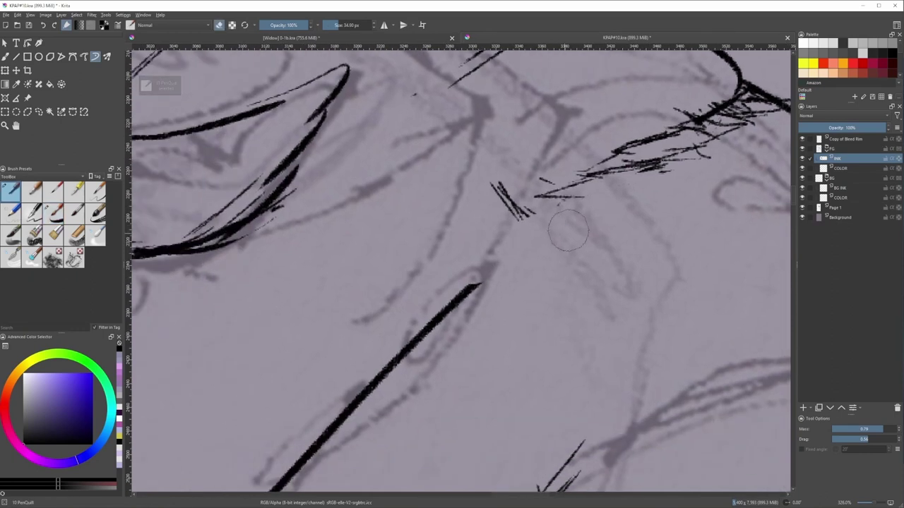
pyautogui.press('b')
pyautogui.moveTo(523, 205)
pyautogui.mouseDown()
pyautogui.moveTo(589, 213)
pyautogui.moveTo(525, 214)
pyautogui.mouseUp()
pyautogui.hotkey('ctrl', 'z')
pyautogui.press('/')
pyautogui.moveTo(533, 212); pyautogui.dragTo(494, 226)
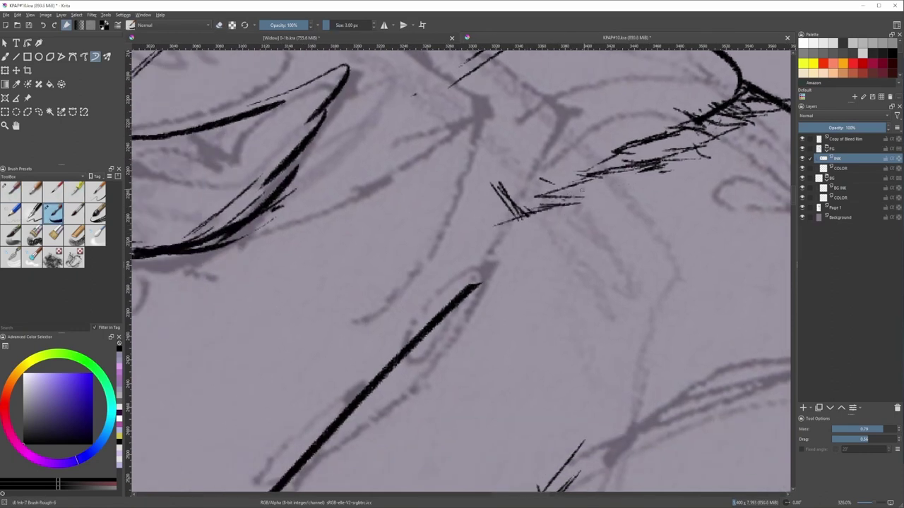
pyautogui.moveTo(613, 181); pyautogui.dragTo(531, 201)
pyautogui.moveTo(629, 179); pyautogui.dragTo(569, 190)
pyautogui.moveTo(577, 193); pyautogui.dragTo(506, 231)
pyautogui.moveTo(533, 225)
pyautogui.mouseDown()
pyautogui.moveTo(482, 240)
pyautogui.moveTo(502, 241)
pyautogui.mouseUp()
# - Extend the 3 px fur strokes down to the remaining smooth line of the collar's right edge
pyautogui.scroll(-3, 544, 206)
pyautogui.moveTo(519, 233)
pyautogui.mouseDown()
pyautogui.moveTo(580, 259)
pyautogui.moveTo(600, 234)
pyautogui.moveTo(584, 235)
pyautogui.mouseUp()
pyautogui.hotkey('ctrl', 'z')
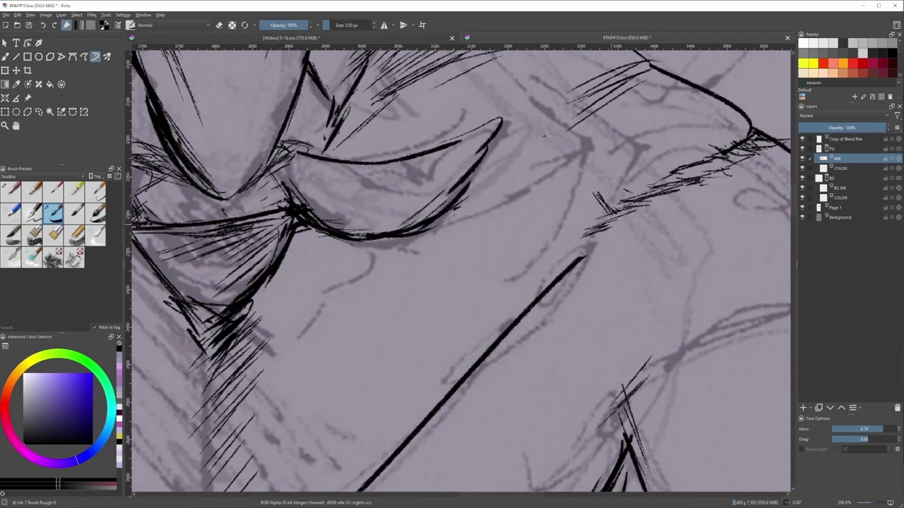
pyautogui.moveTo(635, 206)
pyautogui.mouseDown()
pyautogui.moveTo(581, 223)
pyautogui.moveTo(641, 193)
pyautogui.moveTo(582, 196)
pyautogui.mouseUp()
pyautogui.moveTo(583, 199); pyautogui.dragTo(654, 172)
pyautogui.moveTo(634, 176)
pyautogui.mouseDown()
pyautogui.moveTo(666, 169)
pyautogui.moveTo(615, 213)
pyautogui.mouseUp()
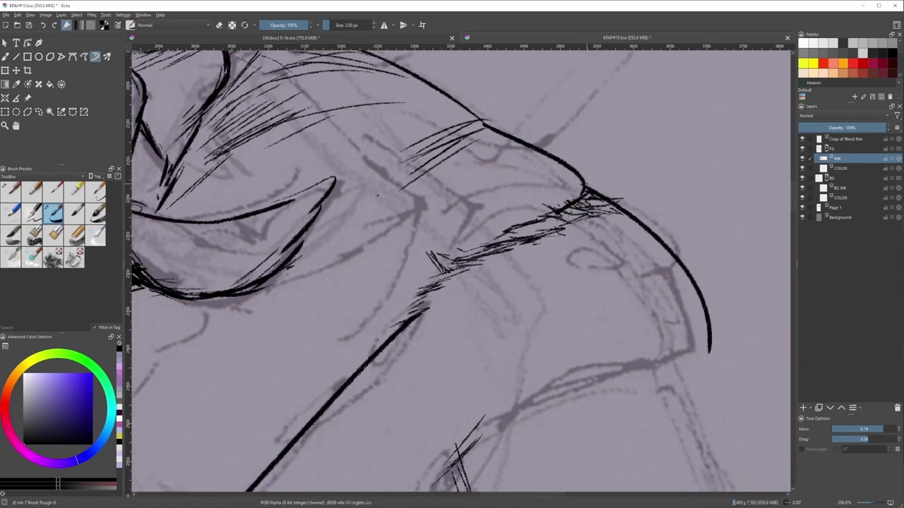
# - Add crossing 3 px fur strokes over the outer tip of the collar where it meets the right shoulder
pyautogui.moveTo(587, 185); pyautogui.dragTo(619, 200)
pyautogui.moveTo(586, 181)
pyautogui.mouseDown()
pyautogui.moveTo(627, 192)
pyautogui.moveTo(584, 175)
pyautogui.mouseUp()
pyautogui.moveTo(627, 192); pyautogui.dragTo(586, 176)
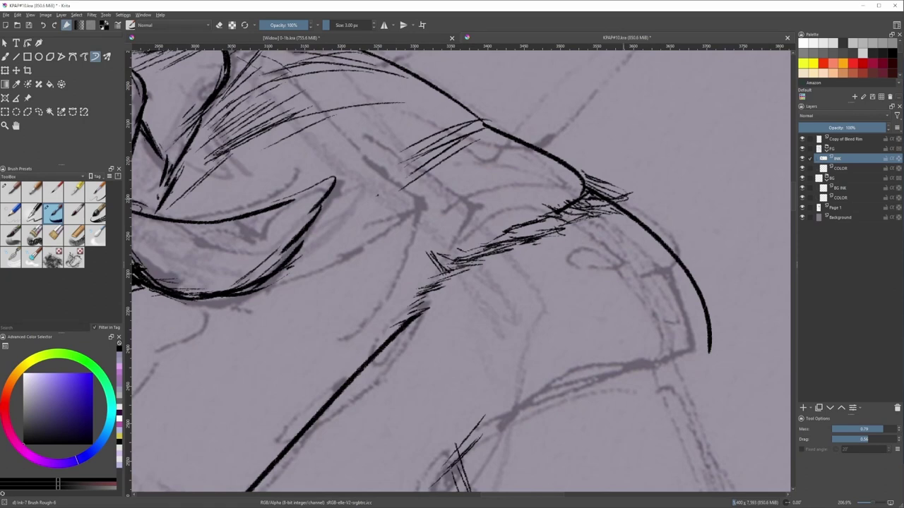
pyautogui.moveTo(377, 195); pyautogui.dragTo(426, 180)
pyautogui.moveTo(613, 191)
pyautogui.mouseDown()
pyautogui.moveTo(584, 179)
pyautogui.moveTo(594, 174)
pyautogui.mouseUp()
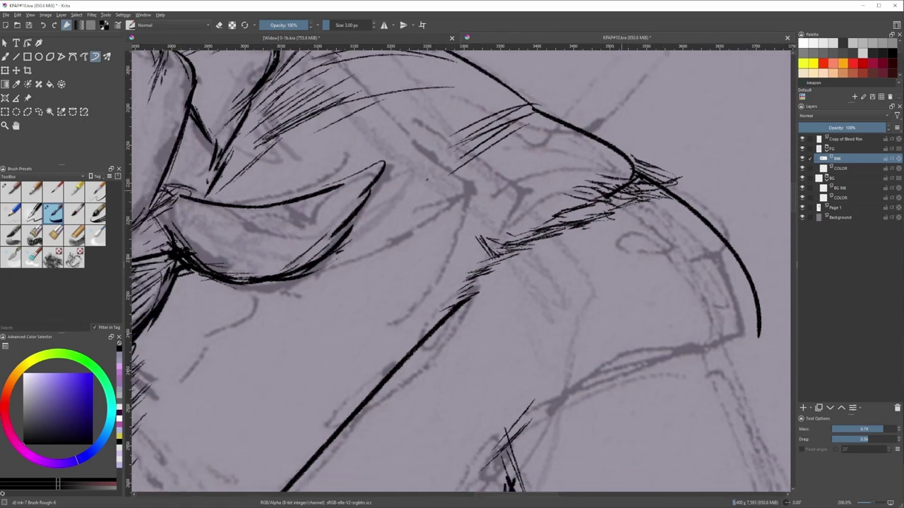
pyautogui.moveTo(683, 193); pyautogui.dragTo(649, 205)
pyautogui.moveTo(690, 185); pyautogui.dragTo(657, 186)
pyautogui.moveTo(696, 185)
pyautogui.mouseDown()
pyautogui.moveTo(659, 190)
pyautogui.moveTo(677, 194)
pyautogui.mouseUp()
# - Erase the next stretch of the collar's right edge line and ink ragged 3 px strokes in its place
pyautogui.moveTo(466, 297); pyautogui.dragTo(418, 317)
pyautogui.moveTo(478, 304)
pyautogui.mouseDown()
pyautogui.moveTo(585, 234)
pyautogui.moveTo(585, 269)
pyautogui.mouseUp()
pyautogui.moveTo(567, 233)
pyautogui.mouseDown()
pyautogui.moveTo(542, 248)
pyautogui.moveTo(534, 273)
pyautogui.mouseUp()
pyautogui.press('/')
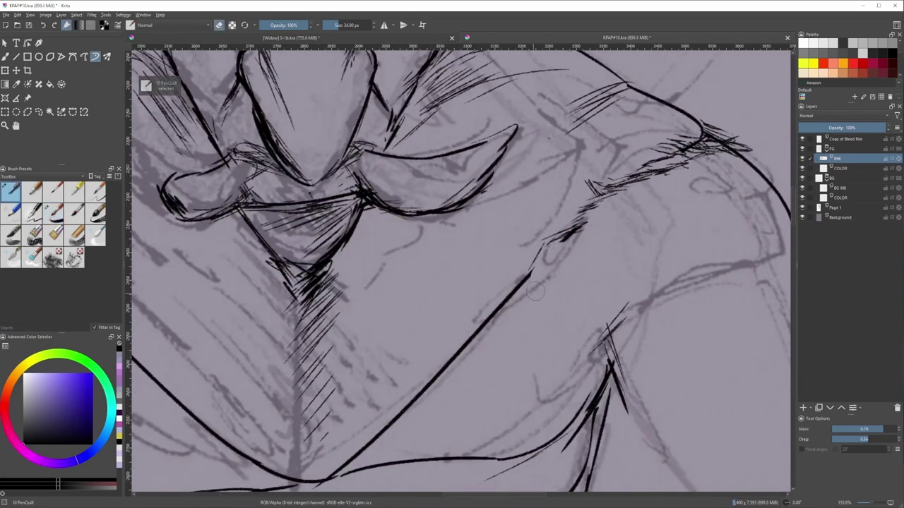
pyautogui.press('/')
pyautogui.moveTo(579, 237); pyautogui.dragTo(546, 242)
pyautogui.moveTo(588, 231); pyautogui.dragTo(565, 243)
pyautogui.moveTo(541, 252)
pyautogui.mouseDown()
pyautogui.moveTo(566, 238)
pyautogui.moveTo(528, 272)
pyautogui.mouseUp()
pyautogui.moveTo(541, 267); pyautogui.dragTo(494, 300)
pyautogui.moveTo(507, 289); pyautogui.dragTo(468, 335)
pyautogui.moveTo(478, 316)
pyautogui.mouseDown()
pyautogui.moveTo(530, 254)
pyautogui.moveTo(498, 286)
pyautogui.mouseUp()
# - Clean up the middle of the collar's right edge with the eraser and thicken its ragged contour with more fur strokes
pyautogui.press('/')
pyautogui.moveTo(569, 240)
pyautogui.mouseDown()
pyautogui.moveTo(534, 273)
pyautogui.moveTo(582, 223)
pyautogui.moveTo(534, 246)
pyautogui.mouseUp()
pyautogui.press('/')
pyautogui.moveTo(531, 247); pyautogui.dragTo(514, 264)
pyautogui.moveTo(571, 219); pyautogui.dragTo(525, 250)
pyautogui.moveTo(525, 250); pyautogui.dragTo(474, 271)
pyautogui.moveTo(546, 223)
pyautogui.mouseDown()
pyautogui.moveTo(552, 249)
pyautogui.moveTo(534, 248)
pyautogui.mouseUp()
pyautogui.moveTo(564, 233); pyautogui.dragTo(528, 245)
pyautogui.moveTo(548, 226)
pyautogui.mouseDown()
pyautogui.moveTo(520, 241)
pyautogui.moveTo(540, 229)
pyautogui.mouseUp()
pyautogui.moveTo(579, 205); pyautogui.dragTo(513, 243)
pyautogui.moveTo(572, 220); pyautogui.dragTo(531, 231)
pyautogui.moveTo(557, 202); pyautogui.dragTo(619, 208)
pyautogui.moveTo(577, 166); pyautogui.dragTo(535, 179)
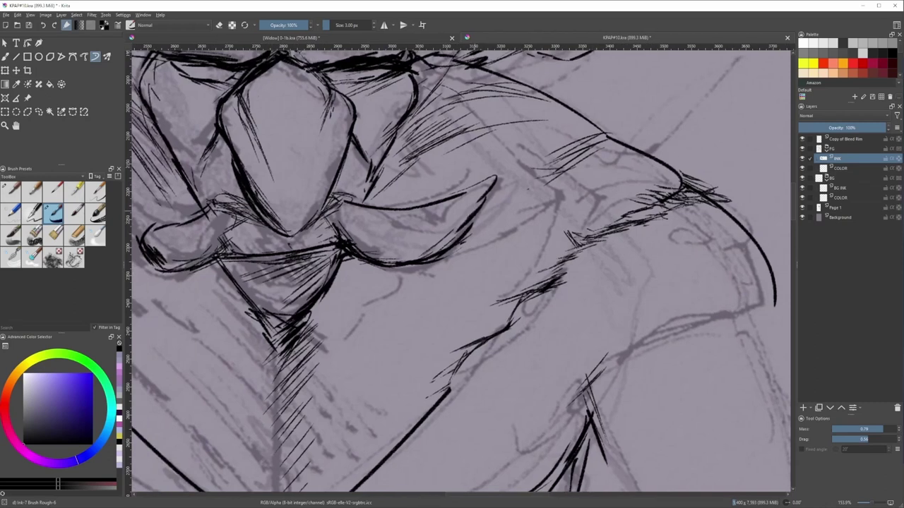
pyautogui.moveTo(467, 218); pyautogui.dragTo(434, 246)
pyautogui.moveTo(465, 226); pyautogui.dragTo(422, 256)
# - Thicken both sides and the tip of the triangular beard below the moustache with 7 px strokes
pyautogui.press('/')
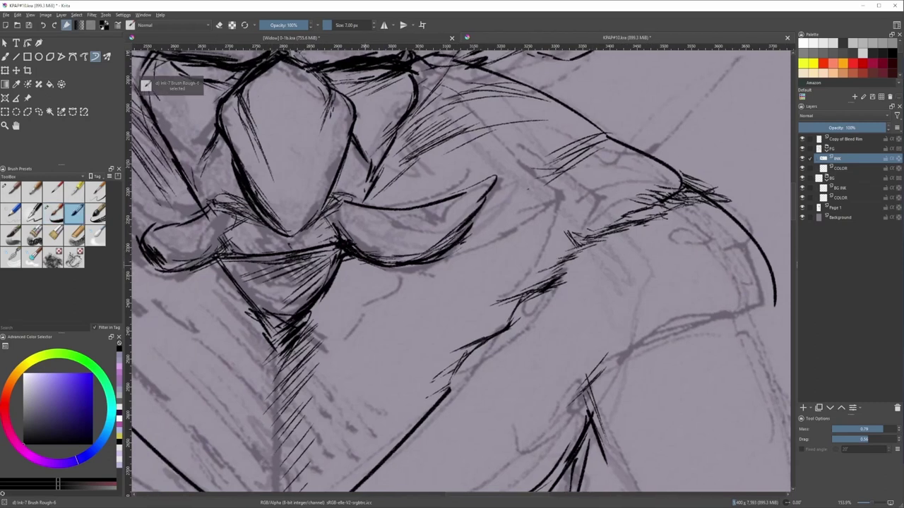
pyautogui.moveTo(354, 251); pyautogui.dragTo(426, 265)
pyautogui.hotkey('ctrl', 'z')
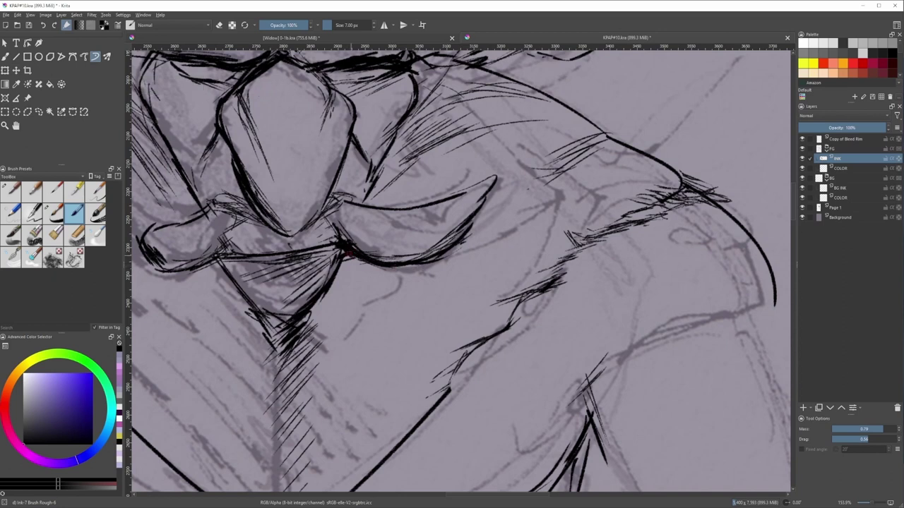
pyautogui.moveTo(348, 252); pyautogui.dragTo(330, 288)
pyautogui.moveTo(247, 311); pyautogui.dragTo(280, 330)
pyautogui.moveTo(219, 253); pyautogui.dragTo(245, 292)
pyautogui.moveTo(258, 311); pyautogui.dragTo(241, 294)
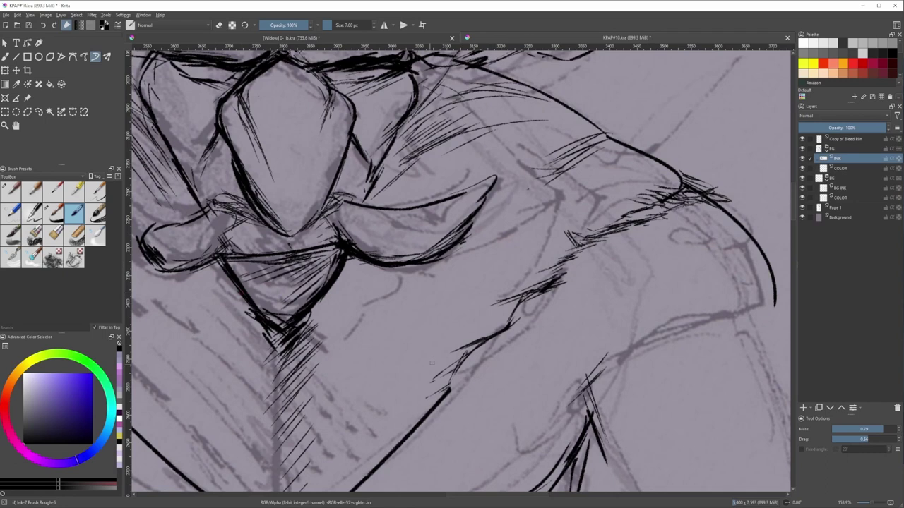
# - Add 3 px fur strokes to the collar's right edge and replace its smooth top outline near the shoulder with fine strokes
pyautogui.press('/')
pyautogui.moveTo(559, 263); pyautogui.dragTo(542, 270)
pyautogui.moveTo(574, 255)
pyautogui.mouseDown()
pyautogui.moveTo(532, 272)
pyautogui.moveTo(551, 256)
pyautogui.mouseUp()
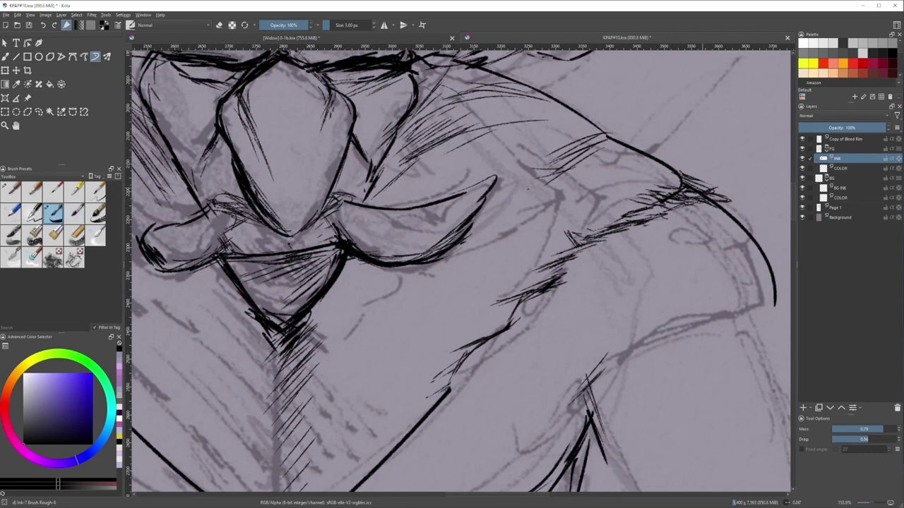
pyautogui.moveTo(703, 190)
pyautogui.mouseDown()
pyautogui.moveTo(678, 204)
pyautogui.moveTo(640, 187)
pyautogui.moveTo(654, 210)
pyautogui.moveTo(608, 185)
pyautogui.mouseUp()
pyautogui.press('e')
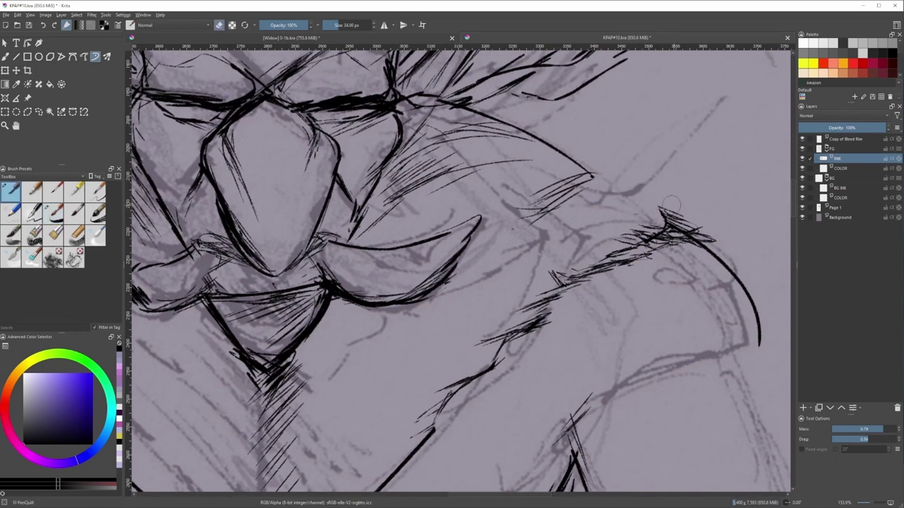
pyautogui.press('e')
pyautogui.moveTo(661, 208)
pyautogui.mouseDown()
pyautogui.moveTo(611, 191)
pyautogui.moveTo(564, 199)
pyautogui.moveTo(581, 192)
pyautogui.moveTo(554, 245)
pyautogui.mouseUp()
# - Erase the lower part of the collar's right edge and re-ink it with fine ragged strokes down to the V point
pyautogui.moveTo(481, 323)
pyautogui.mouseDown()
pyautogui.moveTo(519, 261)
pyautogui.moveTo(522, 290)
pyautogui.mouseUp()
pyautogui.moveTo(539, 285); pyautogui.dragTo(512, 295)
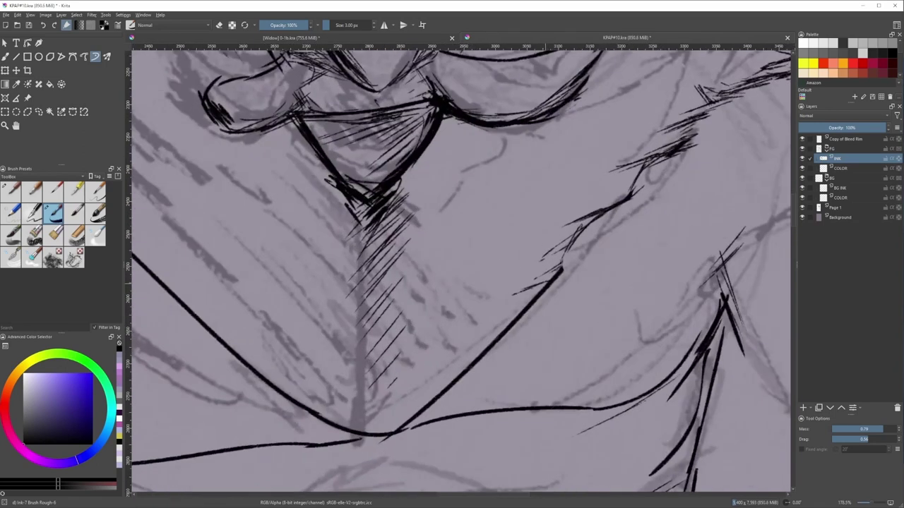
pyautogui.press('e')
pyautogui.moveTo(562, 271)
pyautogui.mouseDown()
pyautogui.moveTo(392, 432)
pyautogui.moveTo(521, 291)
pyautogui.moveTo(394, 414)
pyautogui.moveTo(528, 322)
pyautogui.mouseUp()
pyautogui.press('e')
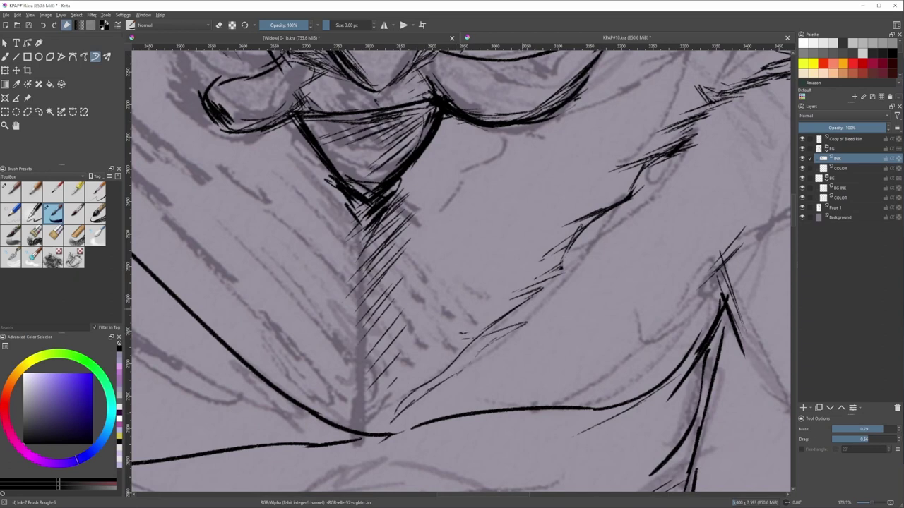
# - Erase the smooth line of the collar's left edge from the shoulder to the V point
pyautogui.scroll(-3, 545, 284)
pyautogui.scroll(1, 557, 271)
pyautogui.scroll(-1, 385, 338)
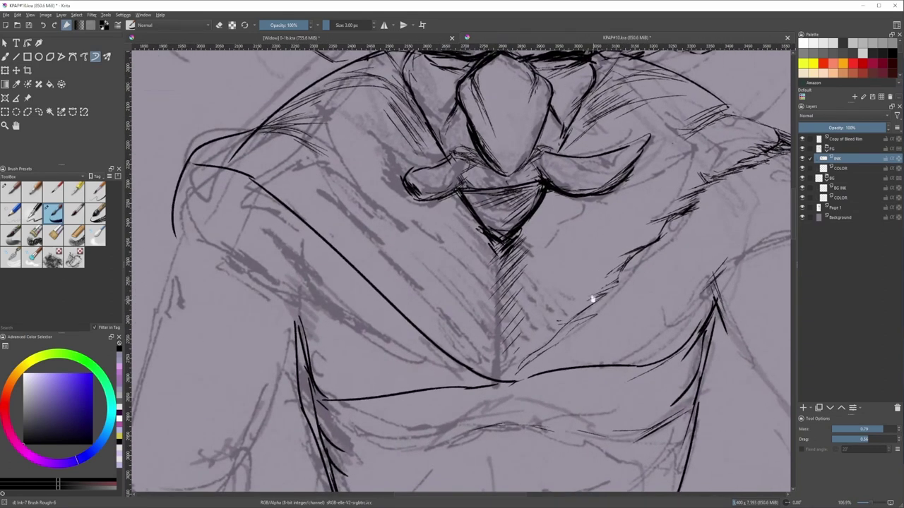
pyautogui.scroll(-1, 592, 300)
pyautogui.press('/')
pyautogui.moveTo(522, 373); pyautogui.dragTo(425, 307)
pyautogui.moveTo(257, 185); pyautogui.dragTo(417, 297)
pyautogui.moveTo(479, 275); pyautogui.dragTo(360, 271)
# - Lasso the ragged right collar edge, copy and paste it, and mirror the copy into place as the left edge
pyautogui.press('l')
pyautogui.moveTo(408, 367)
pyautogui.mouseDown()
pyautogui.moveTo(563, 264)
pyautogui.moveTo(619, 147)
pyautogui.moveTo(427, 287)
pyautogui.moveTo(408, 365)
pyautogui.mouseUp()
pyautogui.hotkey('ctrl', 'c')
pyautogui.hotkey('ctrl', 'v')
pyautogui.press('t')
pyautogui.moveTo(523, 276)
pyautogui.mouseDown()
pyautogui.moveTo(258, 266)
pyautogui.moveTo(331, 277)
pyautogui.moveTo(332, 293)
pyautogui.mouseUp()
pyautogui.hotkey('ctrl', 't')
pyautogui.rightClick(249, 252)
pyautogui.click(297, 314)
pyautogui.scroll(1, 330, 277)
pyautogui.scroll(-1, 394, 295)
# - Clear the selection and merge the pasted collar edge layer down into the original INK layer
pyautogui.click(838, 168)
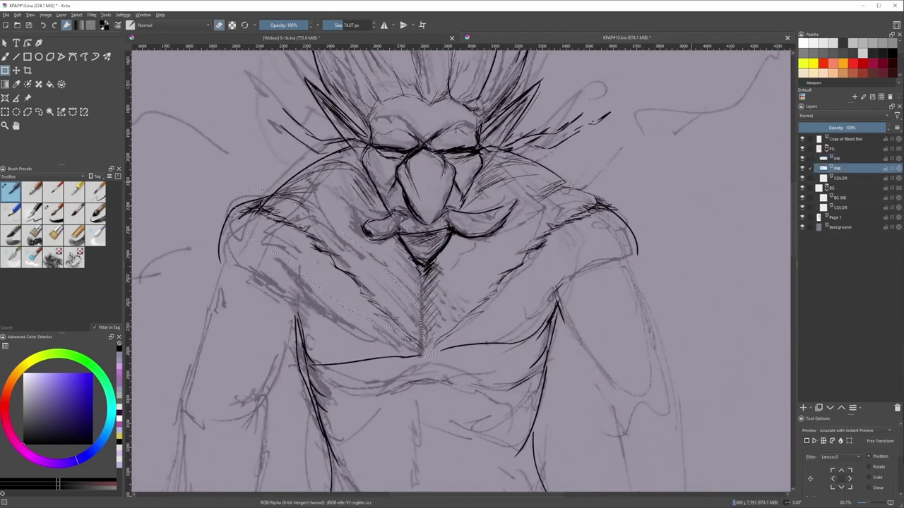
pyautogui.hotkey('ctrl', 'shift', 'a')
pyautogui.press('b')
pyautogui.scroll(1, 258, 217)
pyautogui.press('/')
pyautogui.press('/')
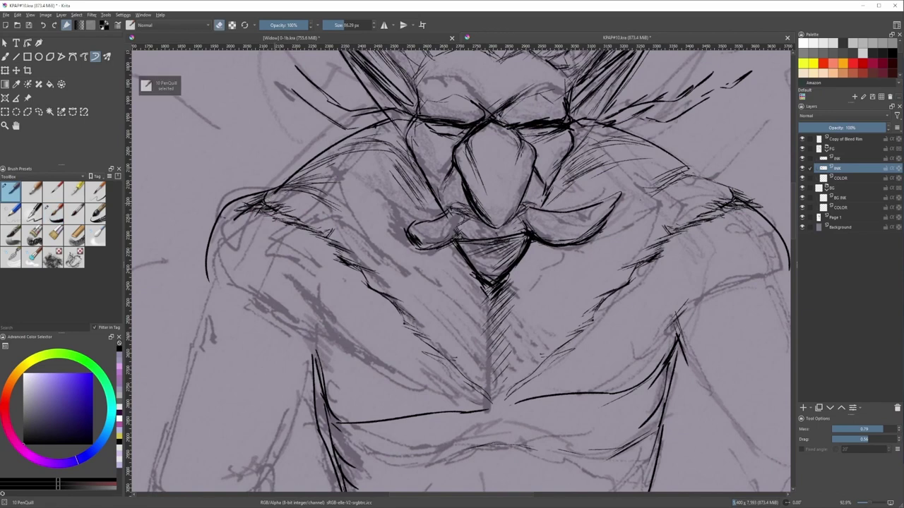
pyautogui.press('/')
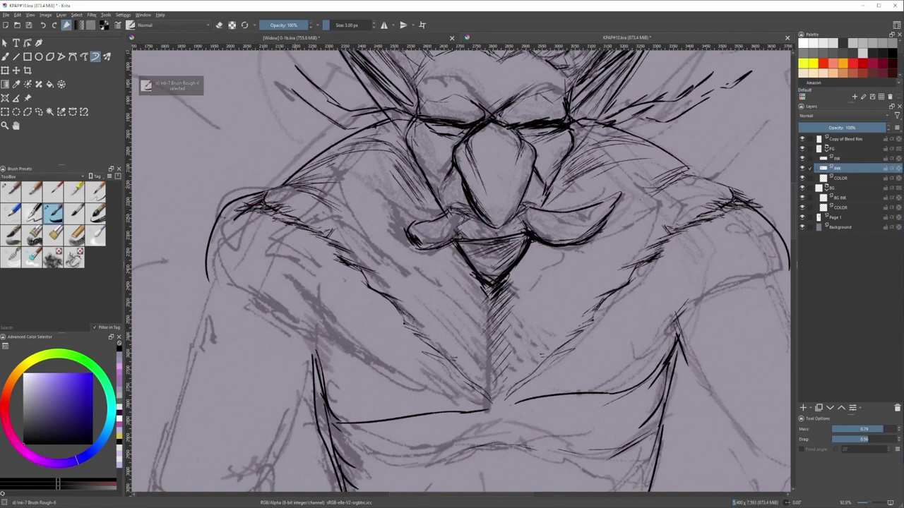
pyautogui.click(836, 159)
pyautogui.hotkey('ctrl', 'e')
# - Ink fine 3 px strokes inside both fur collar edges and at the V point using horizontal mirroring, and end mirroring
pyautogui.moveTo(501, 282); pyautogui.dragTo(465, 247)
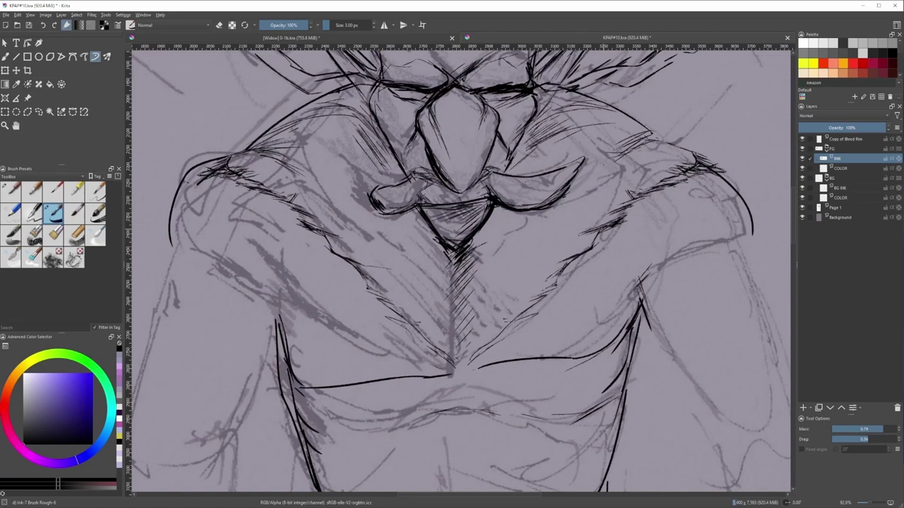
pyautogui.click(384, 26)
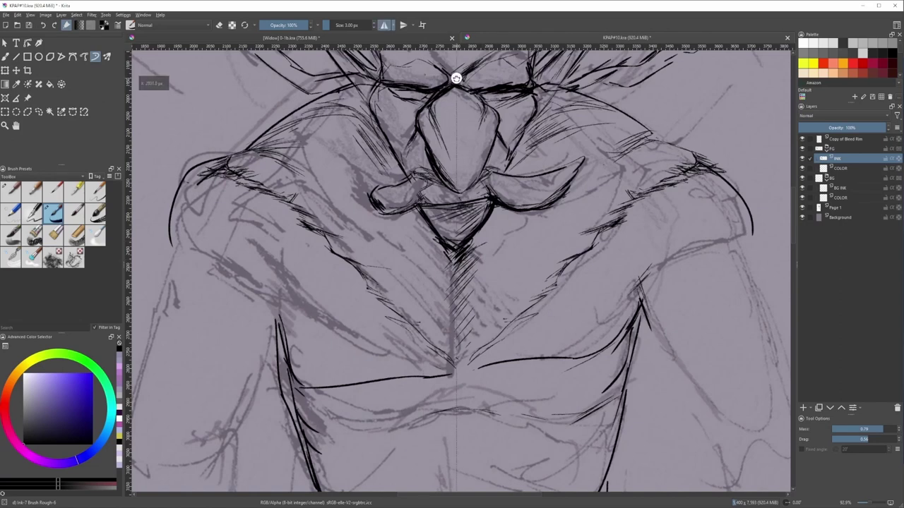
pyautogui.moveTo(636, 193)
pyautogui.mouseDown()
pyautogui.moveTo(610, 200)
pyautogui.moveTo(603, 191)
pyautogui.mouseUp()
pyautogui.moveTo(606, 186)
pyautogui.mouseDown()
pyautogui.moveTo(593, 182)
pyautogui.moveTo(591, 166)
pyautogui.mouseUp()
pyautogui.moveTo(561, 231); pyautogui.dragTo(514, 241)
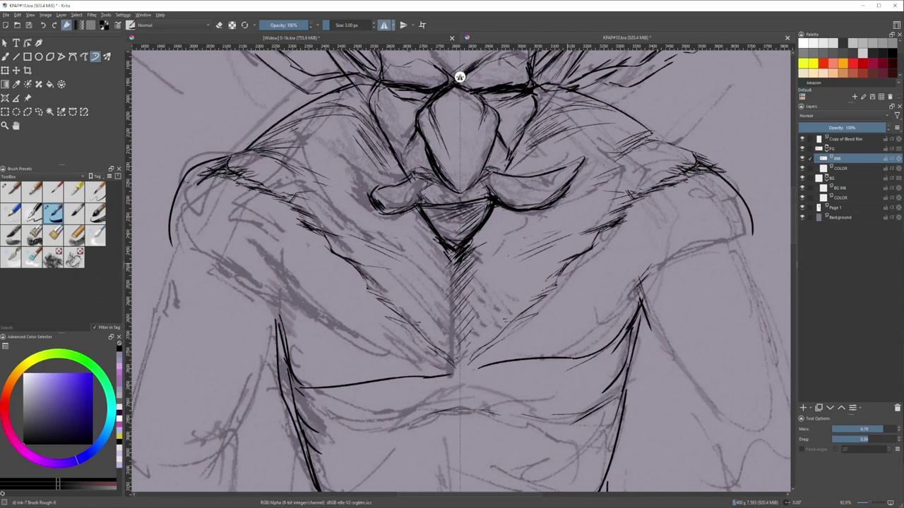
pyautogui.moveTo(561, 284); pyautogui.dragTo(544, 270)
pyautogui.moveTo(533, 317); pyautogui.dragTo(515, 302)
pyautogui.moveTo(465, 359)
pyautogui.mouseDown()
pyautogui.moveTo(490, 363)
pyautogui.moveTo(527, 339)
pyautogui.mouseUp()
pyautogui.moveTo(278, 301); pyautogui.dragTo(308, 336)
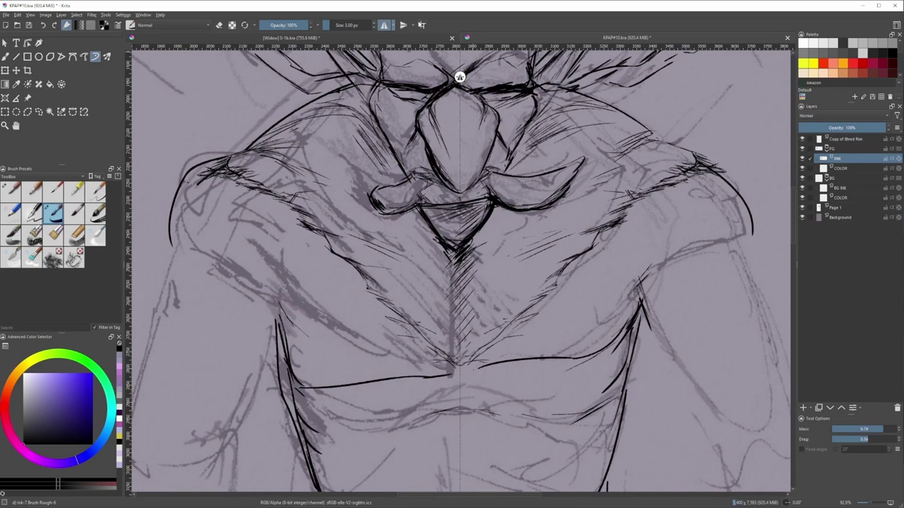
pyautogui.click(384, 25)
# - Add 3 px strokes to the upper right of the collar and along the left cheek
pyautogui.moveTo(613, 129); pyautogui.dragTo(641, 151)
pyautogui.moveTo(512, 142); pyautogui.dragTo(518, 204)
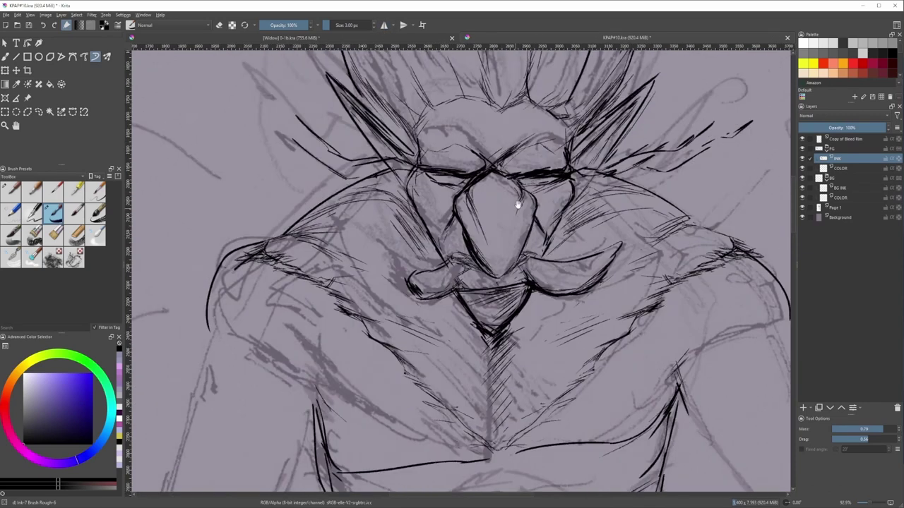
pyautogui.scroll(1, 521, 192)
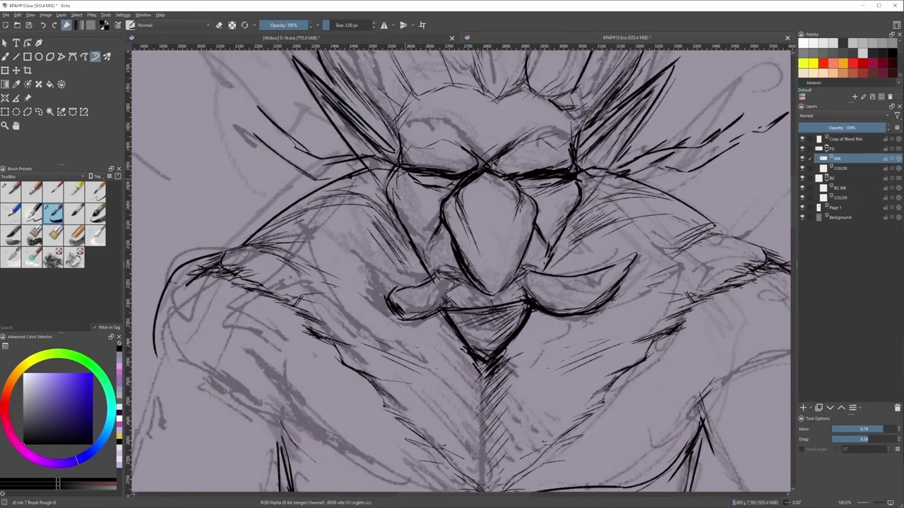
pyautogui.moveTo(390, 183); pyautogui.dragTo(400, 219)
# - Ink the right eyebrow ridge with 3 px strokes rising outward from the top of the nose
pyautogui.moveTo(566, 99)
pyautogui.mouseDown()
pyautogui.moveTo(493, 196)
pyautogui.moveTo(501, 212)
pyautogui.mouseUp()
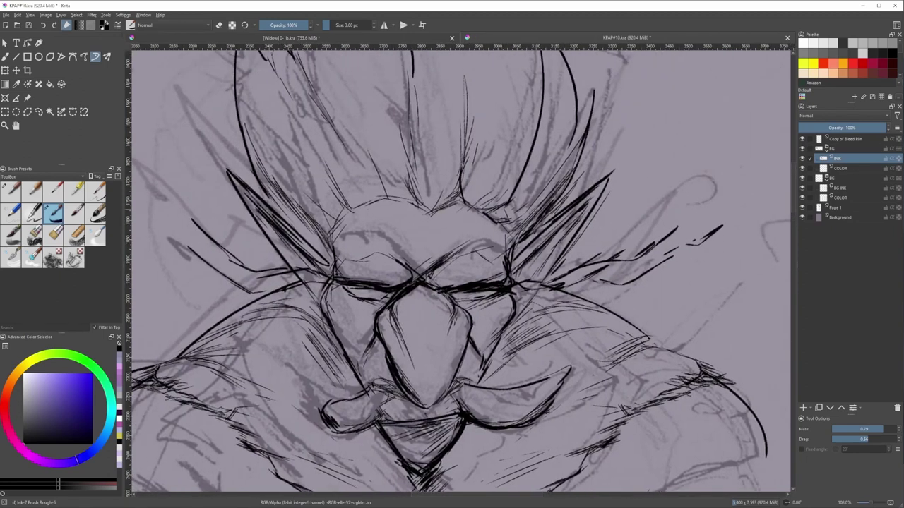
pyautogui.moveTo(418, 269); pyautogui.dragTo(443, 256)
pyautogui.moveTo(414, 267); pyautogui.dragTo(458, 244)
pyautogui.moveTo(433, 247)
pyautogui.mouseDown()
pyautogui.moveTo(387, 303)
pyautogui.moveTo(526, 240)
pyautogui.moveTo(531, 211)
pyautogui.mouseUp()
pyautogui.moveTo(499, 244); pyautogui.dragTo(520, 234)
pyautogui.scroll(-1, 510, 238)
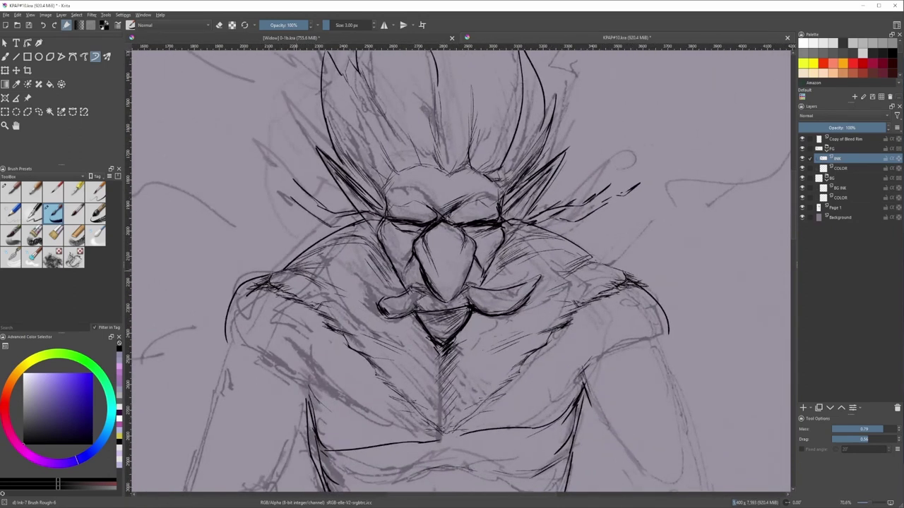
# - Thicken the collar's upper outlines on both sides of the face and the edges of the cheeks with 7 px strokes
pyautogui.press('/')
pyautogui.moveTo(295, 261); pyautogui.dragTo(274, 274)
pyautogui.moveTo(364, 222); pyautogui.dragTo(306, 255)
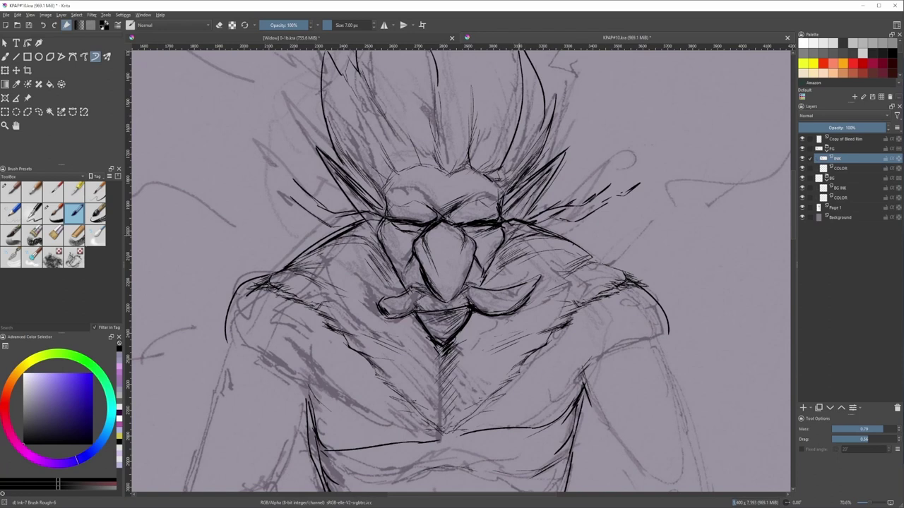
pyautogui.moveTo(518, 235); pyautogui.dragTo(501, 248)
pyautogui.moveTo(517, 241); pyautogui.dragTo(496, 258)
pyautogui.moveTo(385, 259); pyautogui.dragTo(397, 278)
pyautogui.moveTo(386, 265)
pyautogui.mouseDown()
pyautogui.moveTo(401, 288)
pyautogui.moveTo(424, 186)
pyautogui.mouseUp()
pyautogui.moveTo(419, 184); pyautogui.dragTo(424, 193)
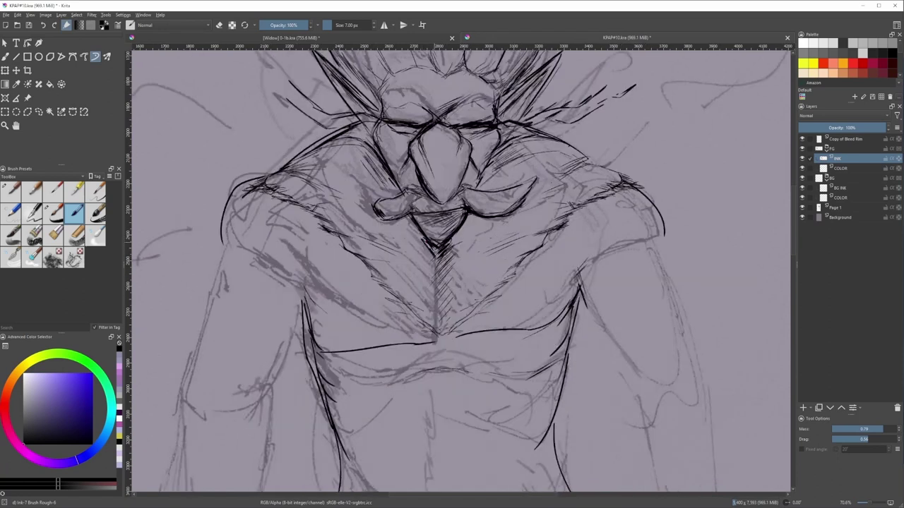
# - Close the gap in the chest line below the V point and reinforce the left armpit with 7 px strokes
pyautogui.moveTo(444, 257); pyautogui.dragTo(470, 219)
pyautogui.moveTo(464, 300); pyautogui.dragTo(474, 279)
pyautogui.moveTo(463, 295)
pyautogui.mouseDown()
pyautogui.moveTo(481, 298)
pyautogui.moveTo(495, 286)
pyautogui.moveTo(520, 295)
pyautogui.moveTo(446, 310)
pyautogui.mouseUp()
pyautogui.moveTo(163, 192); pyautogui.dragTo(305, 226)
pyautogui.moveTo(304, 221); pyautogui.dragTo(293, 256)
pyautogui.moveTo(301, 207)
pyautogui.mouseDown()
pyautogui.moveTo(293, 243)
pyautogui.moveTo(318, 194)
pyautogui.mouseUp()
pyautogui.press('/')
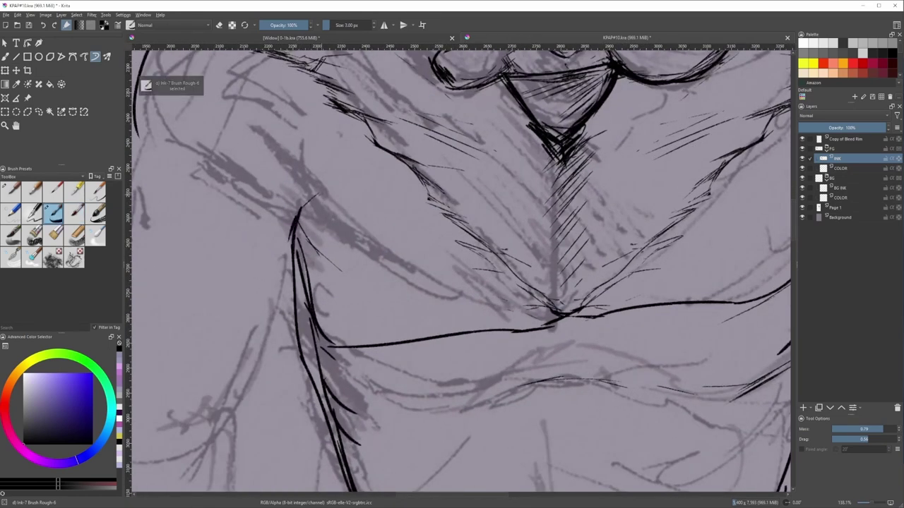
pyautogui.scroll(-6, 630, 241)
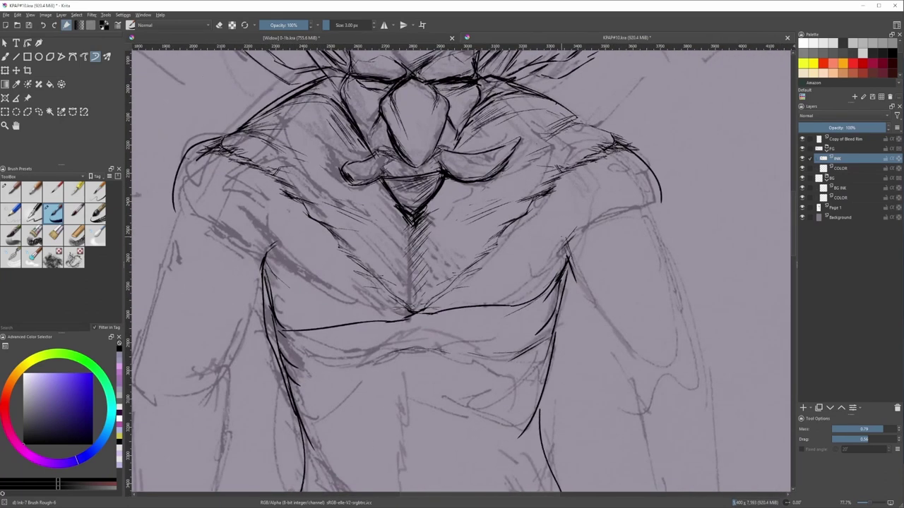
# - Draw a rounded pendant outline below the fur collar's V point with a 7 px stroke on the INK layer
pyautogui.scroll(3, 630, 241)
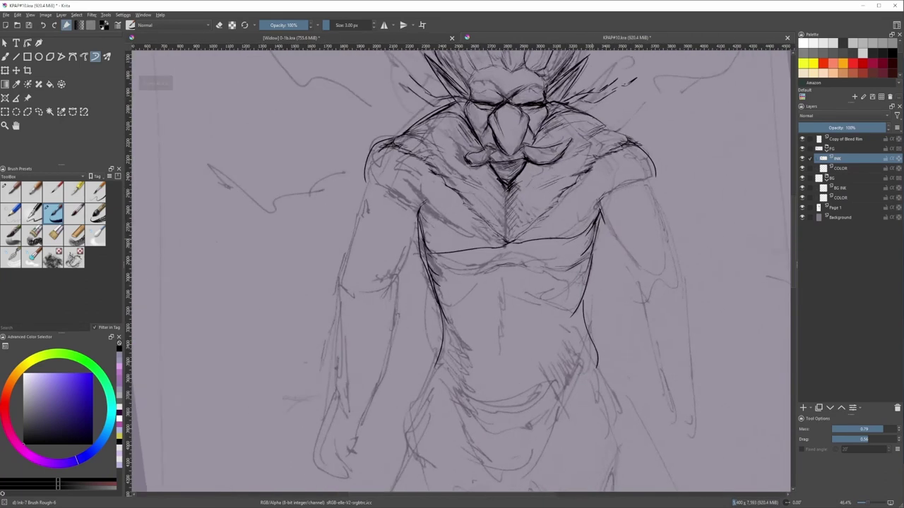
pyautogui.scroll(1, 530, 271)
pyautogui.press('/')
pyautogui.moveTo(491, 247)
pyautogui.mouseDown()
pyautogui.moveTo(530, 293)
pyautogui.moveTo(525, 246)
pyautogui.mouseUp()
pyautogui.scroll(2, 507, 271)
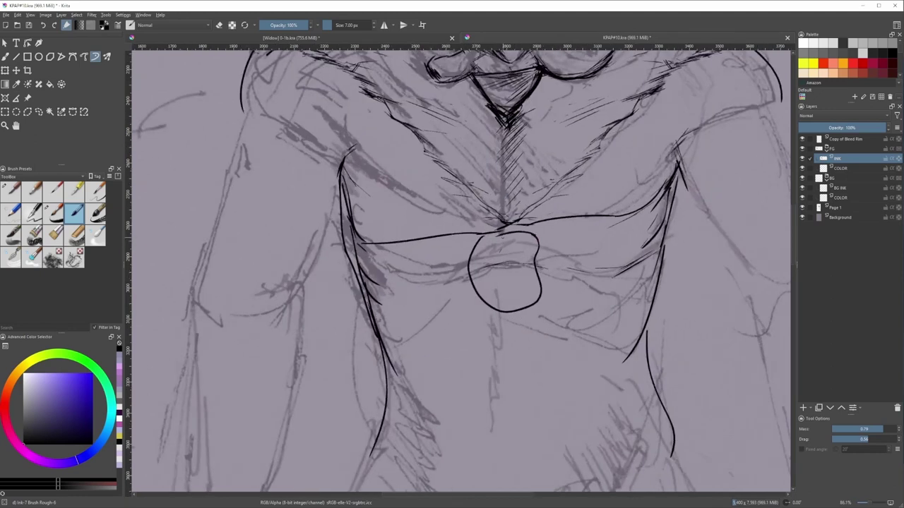
pyautogui.scroll(-2, 517, 219)
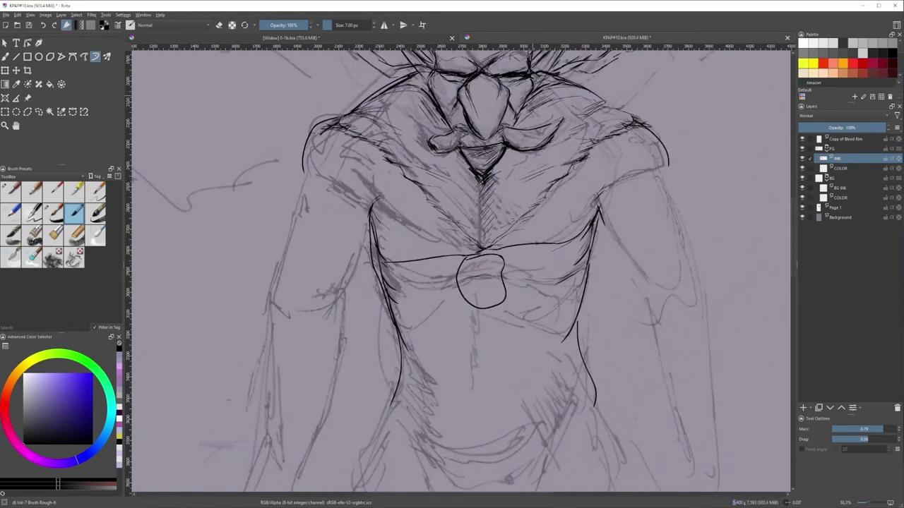
pyautogui.moveTo(531, 153); pyautogui.dragTo(494, 252)
pyautogui.hotkey('ctrl', 'z')
pyautogui.moveTo(411, 80)
pyautogui.mouseDown()
pyautogui.moveTo(446, 242)
pyautogui.moveTo(452, 236)
pyautogui.moveTo(469, 258)
pyautogui.mouseUp()
pyautogui.scroll(2, 467, 266)
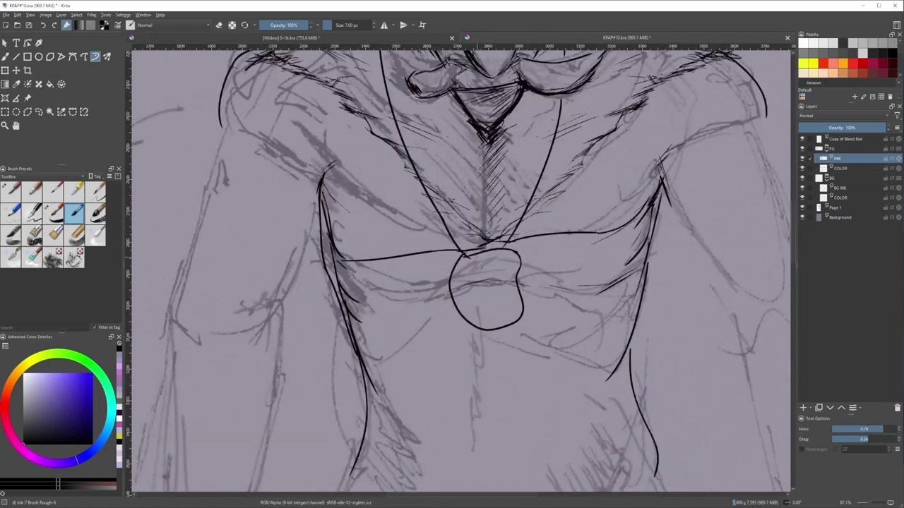
pyautogui.scroll(-1, 456, 240)
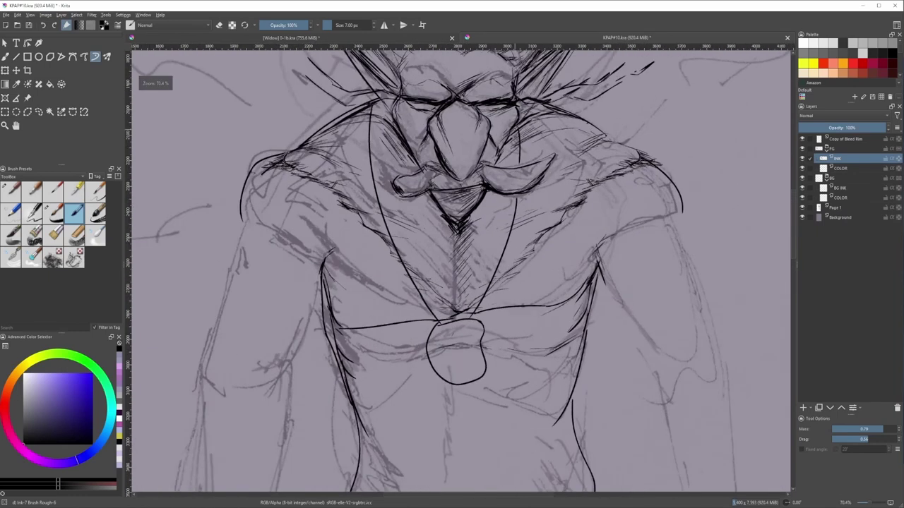
pyautogui.press('/')
pyautogui.moveTo(512, 198)
pyautogui.mouseDown()
pyautogui.moveTo(477, 285)
pyautogui.moveTo(500, 247)
pyautogui.moveTo(497, 257)
pyautogui.mouseUp()
pyautogui.hotkey('ctrl', 'z')
pyautogui.press('v')
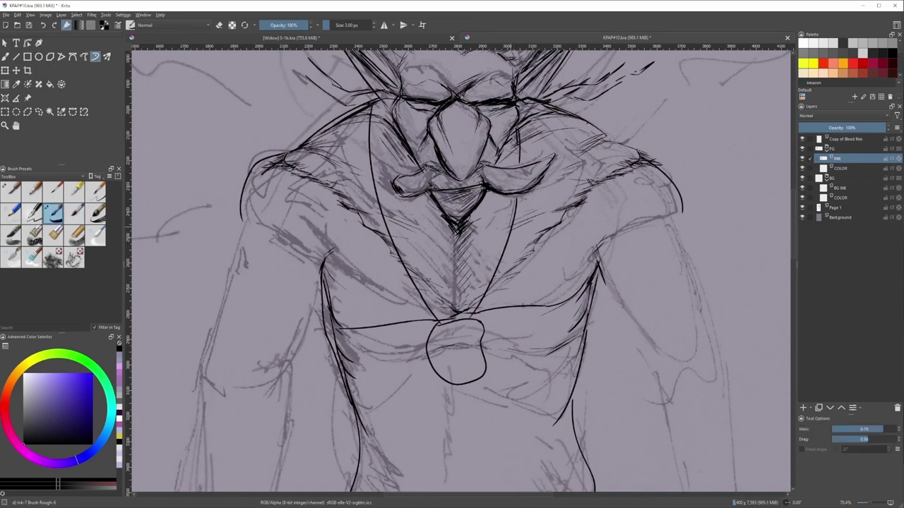
# - Add a new paint layer above INK and draw two 7 px cords from the neck sides to the pendant
pyautogui.hotkey('ctrl', 'v')
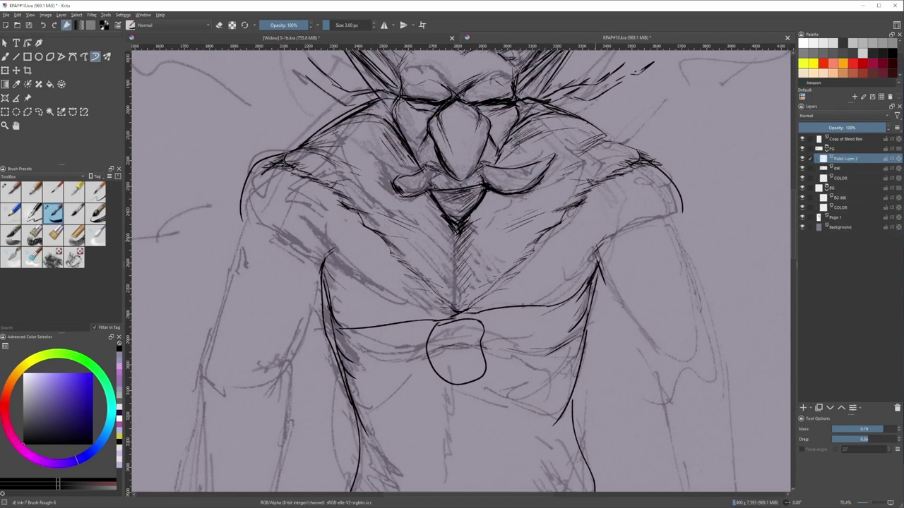
pyautogui.press('/')
pyautogui.moveTo(516, 196); pyautogui.dragTo(463, 311)
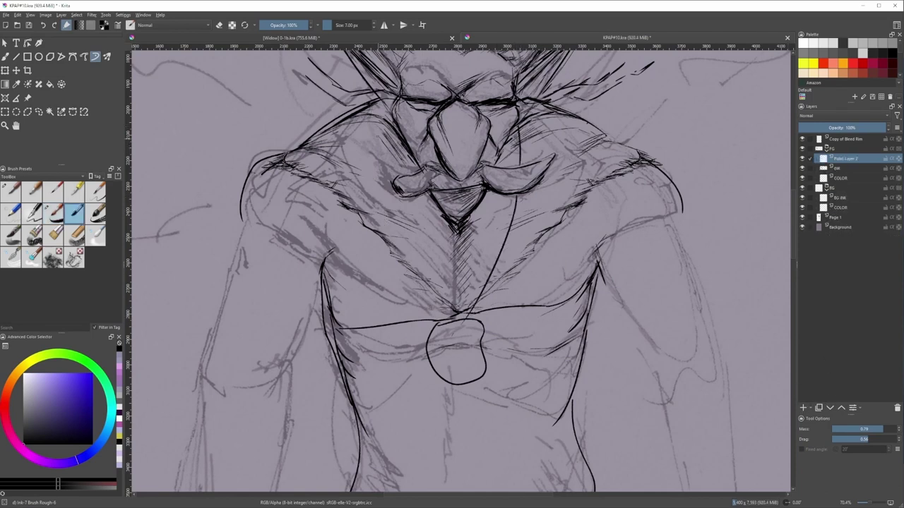
pyautogui.moveTo(369, 106); pyautogui.dragTo(384, 217)
pyautogui.hotkey('ctrl', 'z')
pyautogui.moveTo(380, 106); pyautogui.dragTo(442, 305)
# - Extend the left cord onto the pendant and add 7 px strokes where the cords meet its top
pyautogui.scroll(4, 443, 333)
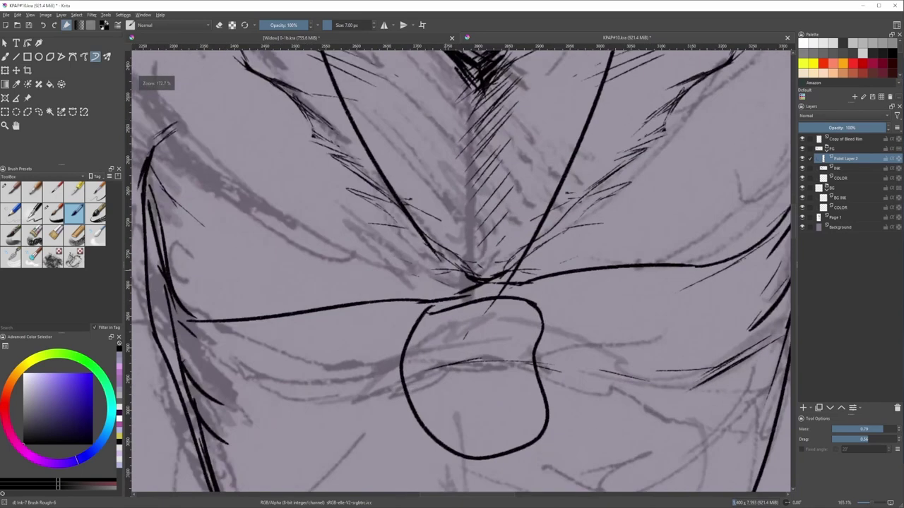
pyautogui.moveTo(430, 251); pyautogui.dragTo(462, 308)
pyautogui.moveTo(504, 287); pyautogui.dragTo(468, 307)
pyautogui.moveTo(450, 317); pyautogui.dragTo(425, 330)
pyautogui.moveTo(442, 315); pyautogui.dragTo(423, 326)
pyautogui.scroll(-5, 469, 297)
pyautogui.scroll(1, 530, 113)
# - Add a 3 px inner edge line along the right cord, above and below the moustache
pyautogui.moveTo(536, 85); pyautogui.dragTo(535, 101)
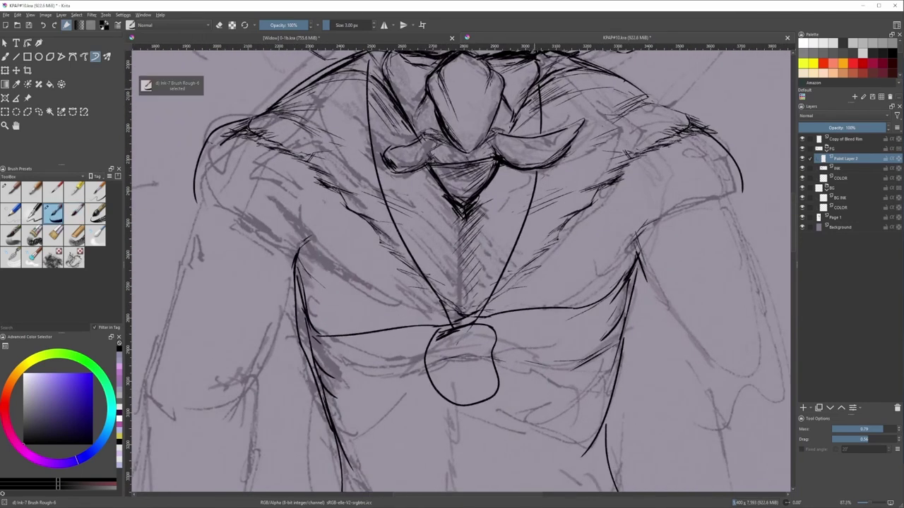
pyautogui.scroll(4, 535, 92)
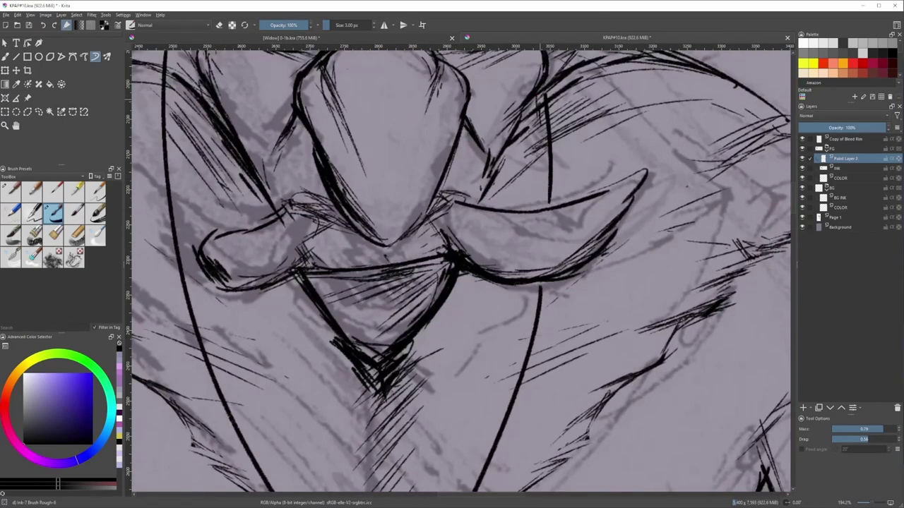
pyautogui.scroll(-3, 540, 198)
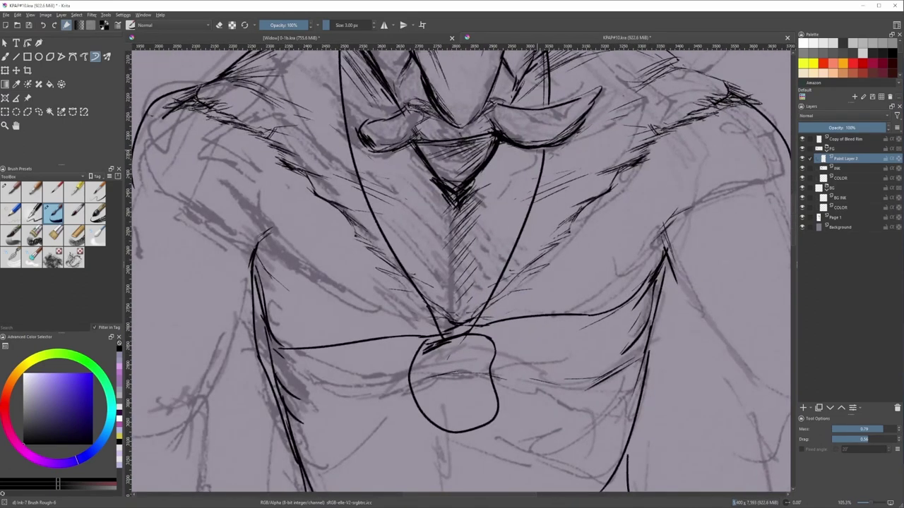
pyautogui.moveTo(536, 151)
pyautogui.mouseDown()
pyautogui.moveTo(513, 232)
pyautogui.moveTo(468, 319)
pyautogui.moveTo(467, 353)
pyautogui.mouseUp()
pyautogui.scroll(-2, 337, 101)
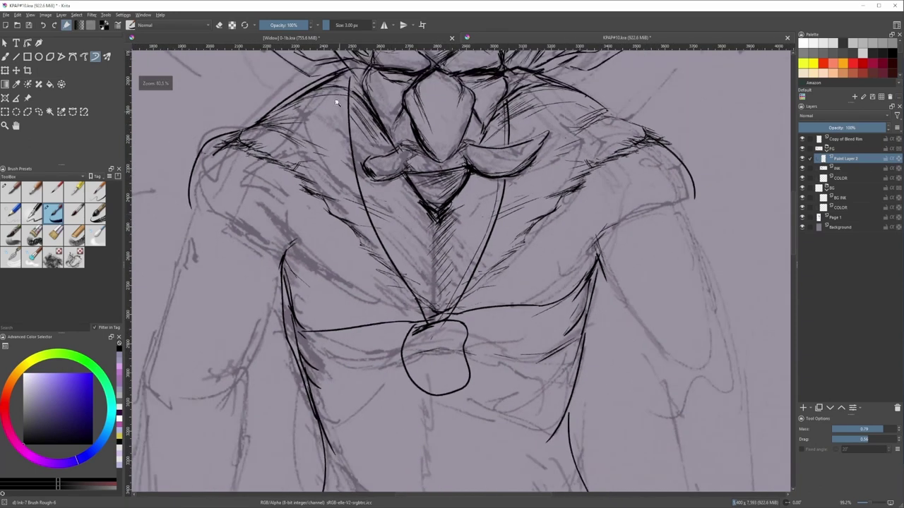
# - Draw the left cord's inner edge with 3 px strokes from the neck down to the pendant
pyautogui.moveTo(337, 101); pyautogui.dragTo(363, 142)
pyautogui.scroll(4, 364, 135)
pyautogui.scroll(-1, 377, 136)
pyautogui.scroll(-1, 407, 172)
pyautogui.moveTo(407, 173)
pyautogui.mouseDown()
pyautogui.moveTo(388, 125)
pyautogui.moveTo(383, 205)
pyautogui.mouseUp()
pyautogui.moveTo(397, 233); pyautogui.dragTo(386, 164)
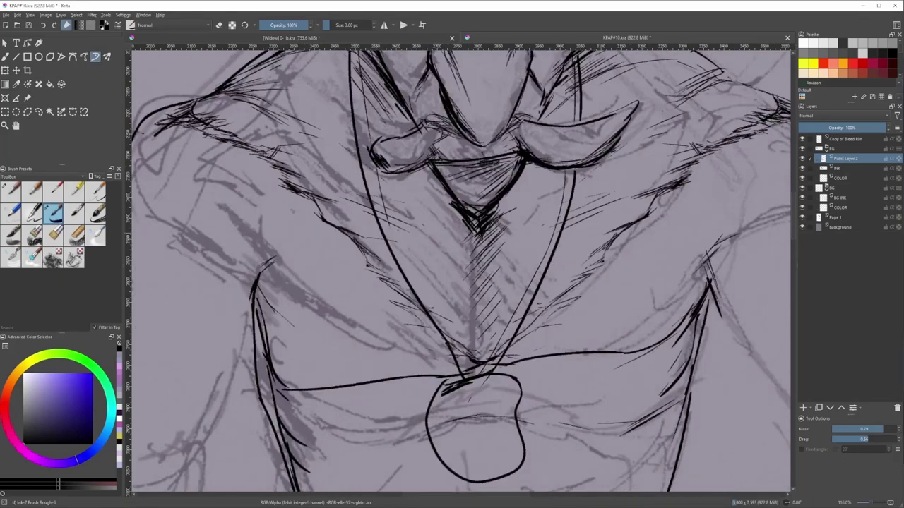
pyautogui.moveTo(389, 226)
pyautogui.mouseDown()
pyautogui.moveTo(456, 351)
pyautogui.moveTo(427, 296)
pyautogui.moveTo(427, 271)
pyautogui.moveTo(445, 314)
pyautogui.mouseUp()
pyautogui.moveTo(432, 295); pyautogui.dragTo(456, 338)
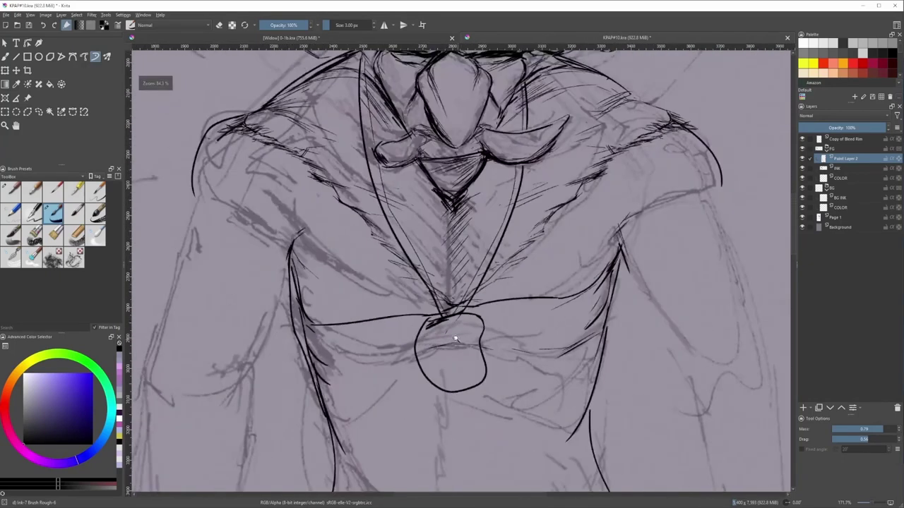
# - Reinforce the lower part of the right cord's inner edge with a 3 px stroke
pyautogui.scroll(4, 456, 340)
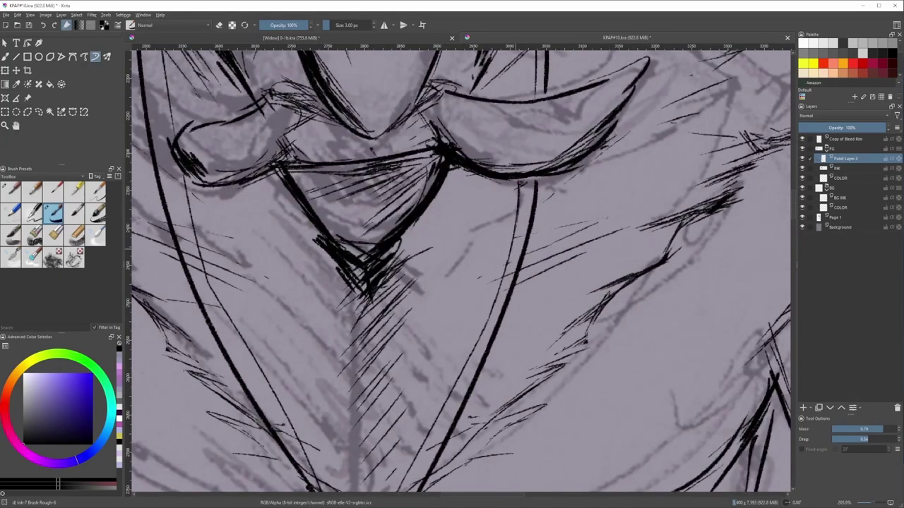
pyautogui.moveTo(516, 249); pyautogui.dragTo(477, 382)
pyautogui.scroll(-3, 498, 229)
pyautogui.scroll(2, 501, 169)
# - On the INK layer, erase the face and fur lines that cross the upper parts of both cords
pyautogui.click(855, 170)
pyautogui.scroll(1, 525, 201)
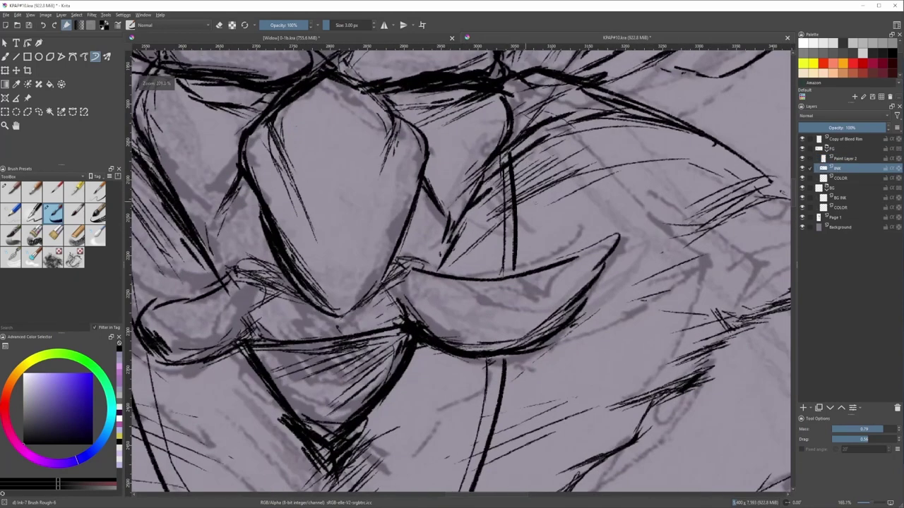
pyautogui.press('/')
pyautogui.press('e')
pyautogui.moveTo(508, 162); pyautogui.dragTo(510, 217)
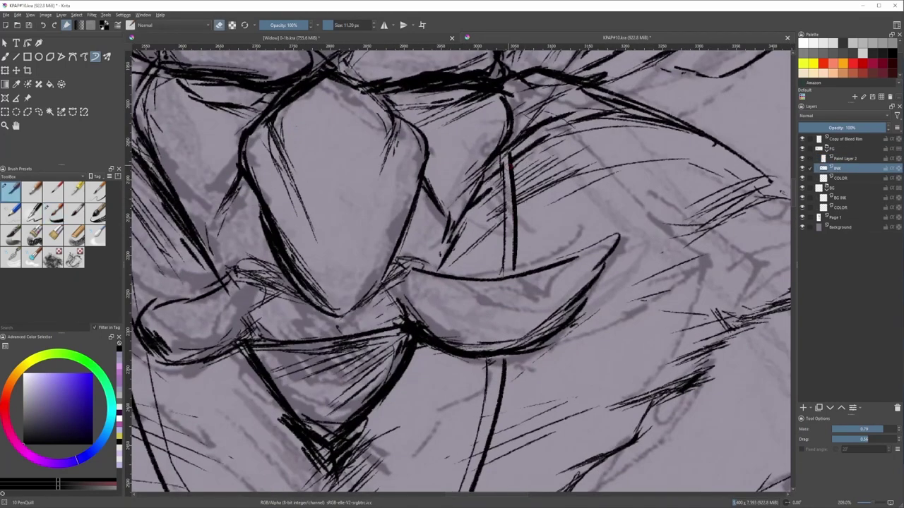
pyautogui.scroll(-3, 513, 233)
pyautogui.scroll(2, 292, 213)
pyautogui.moveTo(285, 185); pyautogui.dragTo(285, 211)
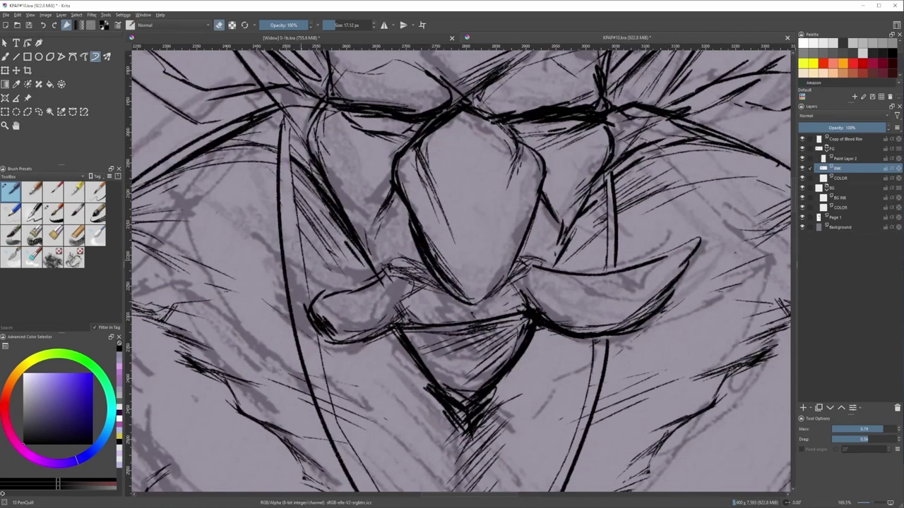
pyautogui.press('2')
pyautogui.scroll(7, 466, 222)
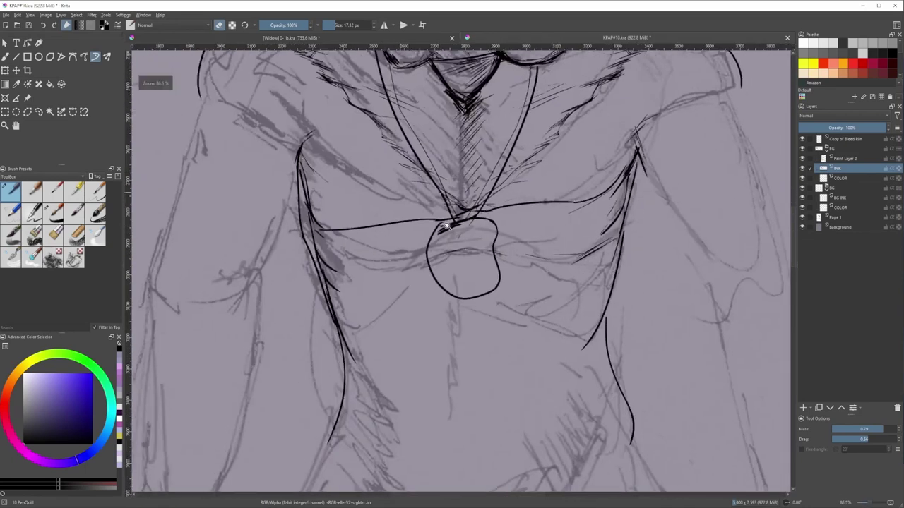
# - Erase the round pendant outline and the end of the left chest line beside it from the INK layer
pyautogui.press('/')
pyautogui.moveTo(485, 218)
pyautogui.mouseDown()
pyautogui.moveTo(435, 231)
pyautogui.moveTo(424, 268)
pyautogui.mouseUp()
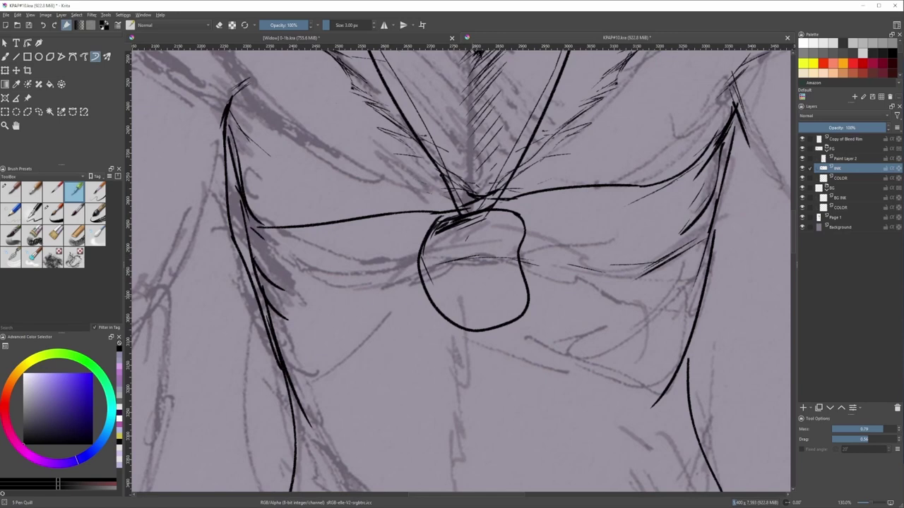
pyautogui.moveTo(457, 300); pyautogui.dragTo(451, 304)
pyautogui.press('/')
pyautogui.moveTo(448, 262); pyautogui.dragTo(525, 257)
pyautogui.moveTo(508, 243)
pyautogui.mouseDown()
pyautogui.moveTo(531, 238)
pyautogui.moveTo(488, 225)
pyautogui.moveTo(445, 287)
pyautogui.moveTo(425, 269)
pyautogui.moveTo(521, 277)
pyautogui.moveTo(479, 331)
pyautogui.mouseUp()
pyautogui.moveTo(517, 219)
pyautogui.mouseDown()
pyautogui.moveTo(486, 227)
pyautogui.moveTo(500, 212)
pyautogui.moveTo(446, 218)
pyautogui.mouseUp()
pyautogui.keyDown('shift'); pyautogui.moveTo(533, 216); pyautogui.dragTo(457, 216); pyautogui.keyUp('shift')
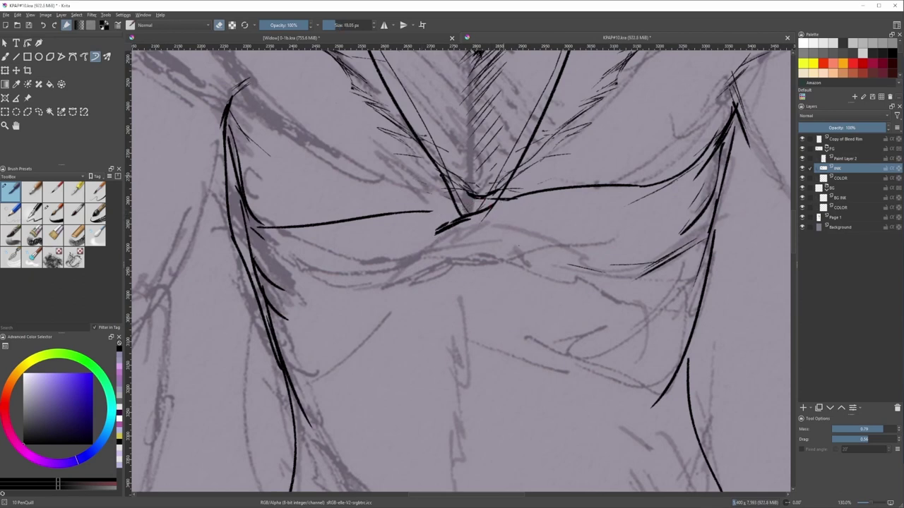
# - Erase the INK fur hatching inside the lower ends of the right and left cords
pyautogui.keyDown('shift'); pyautogui.moveTo(498, 186); pyautogui.dragTo(504, 186); pyautogui.keyUp('shift')
pyautogui.moveTo(505, 178); pyautogui.dragTo(488, 198)
pyautogui.moveTo(491, 140); pyautogui.dragTo(484, 239)
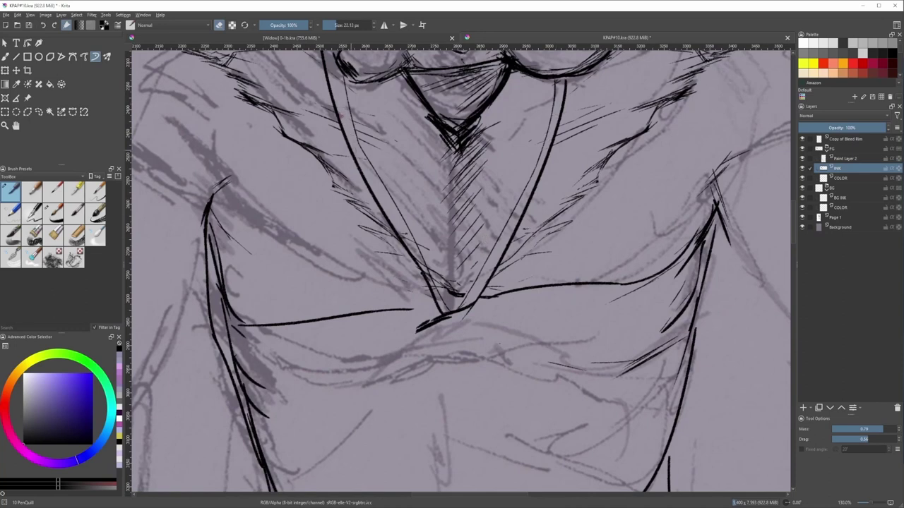
pyautogui.keyDown('shift'); pyautogui.moveTo(437, 276); pyautogui.dragTo(433, 276); pyautogui.keyUp('shift')
pyautogui.moveTo(432, 278); pyautogui.dragTo(425, 273)
pyautogui.moveTo(452, 320); pyautogui.dragTo(441, 277)
# - Rename the cord layer as bag and erase its thick strokes below the cords' meeting point
pyautogui.click(847, 159)
pyautogui.write('lines')
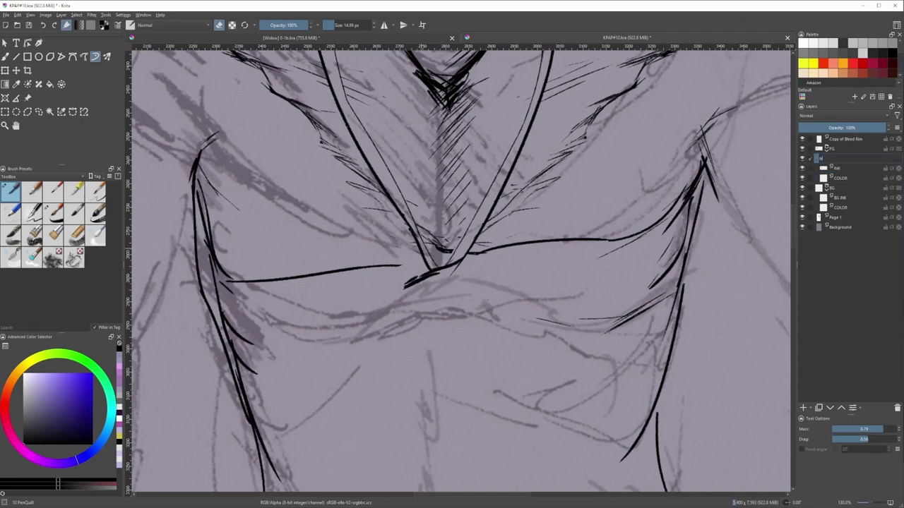
pyautogui.press('Return')
pyautogui.keyDown('shift'); pyautogui.moveTo(417, 280); pyautogui.dragTo(422, 280); pyautogui.keyUp('shift')
pyautogui.moveTo(407, 285); pyautogui.dragTo(435, 277)
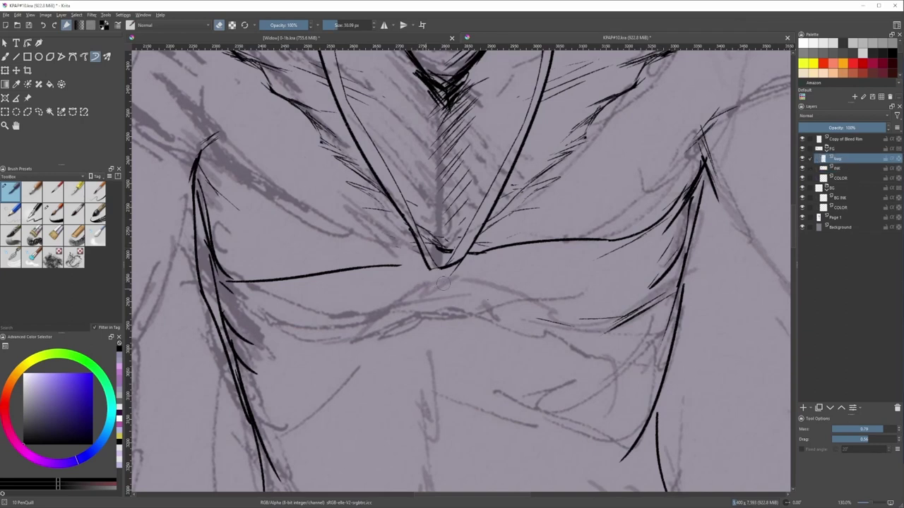
# - Draw the knot's upper and right curves with 7 px strokes where the cords meet, and erase the INK lines inside it
pyautogui.scroll(2, 454, 280)
pyautogui.press('/')
pyautogui.press('.')
pyautogui.moveTo(416, 240)
pyautogui.mouseDown()
pyautogui.moveTo(457, 233)
pyautogui.moveTo(484, 248)
pyautogui.moveTo(442, 276)
pyautogui.moveTo(422, 262)
pyautogui.moveTo(454, 258)
pyautogui.moveTo(428, 264)
pyautogui.mouseUp()
pyautogui.press('e')
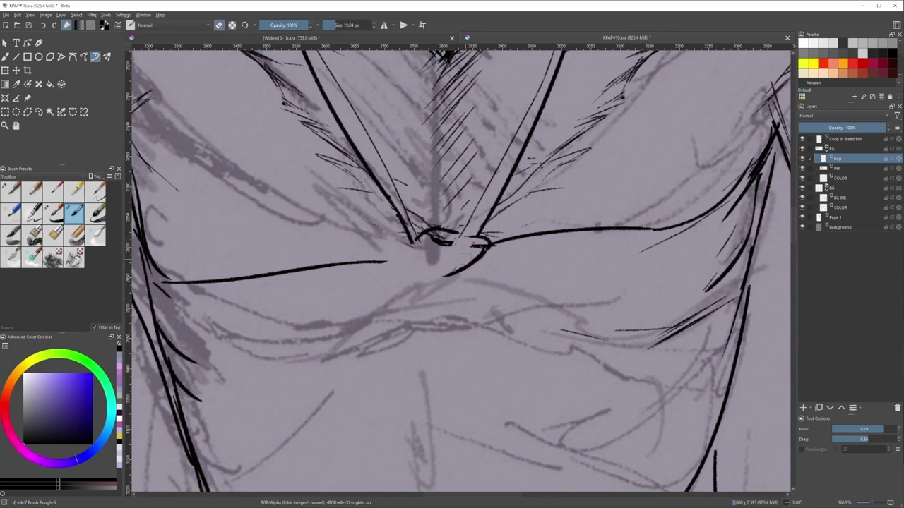
pyautogui.click(847, 170)
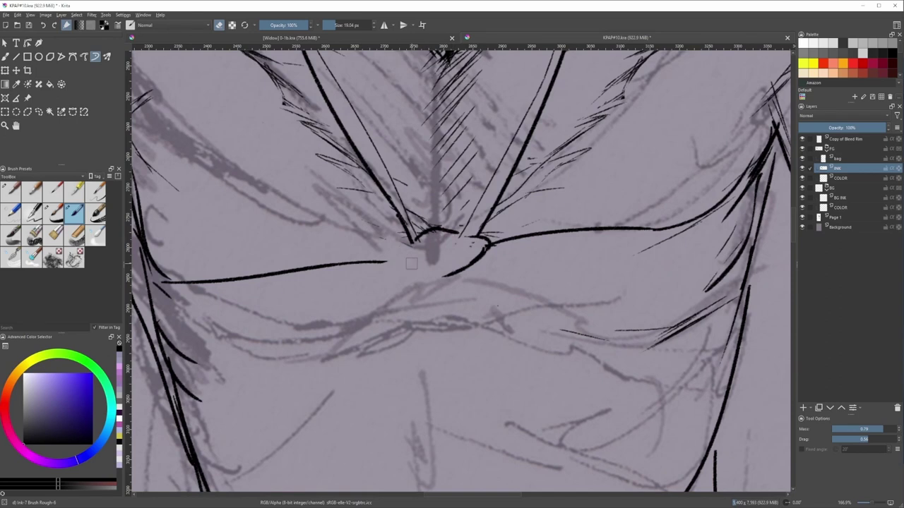
# - On the bag layer, close the knot's left and lower outline with 3 px strokes and add fold lines inside
pyautogui.click(841, 160)
pyautogui.press('/')
pyautogui.moveTo(413, 240); pyautogui.dragTo(408, 270)
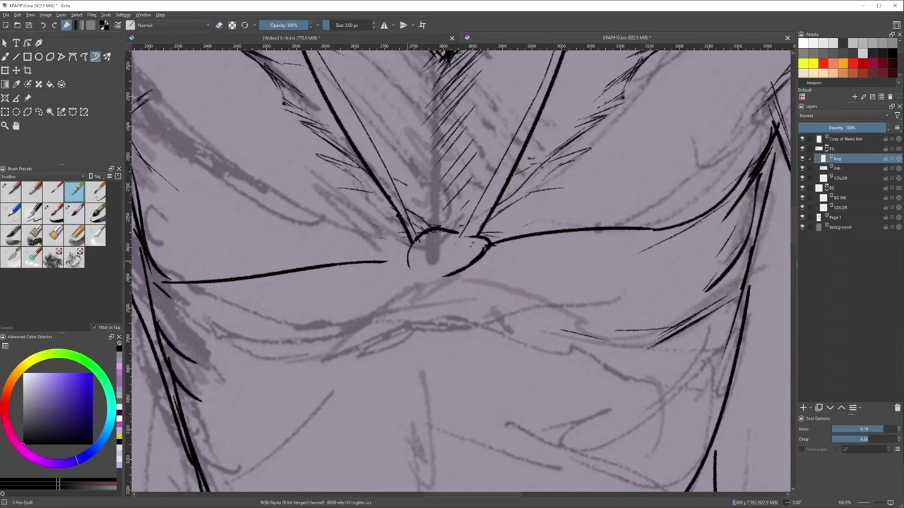
pyautogui.press('/')
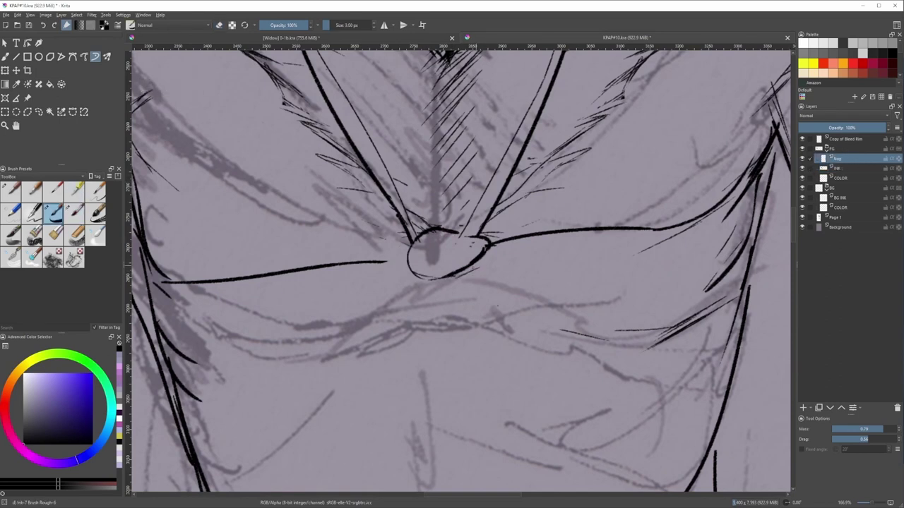
pyautogui.moveTo(444, 265); pyautogui.dragTo(477, 247)
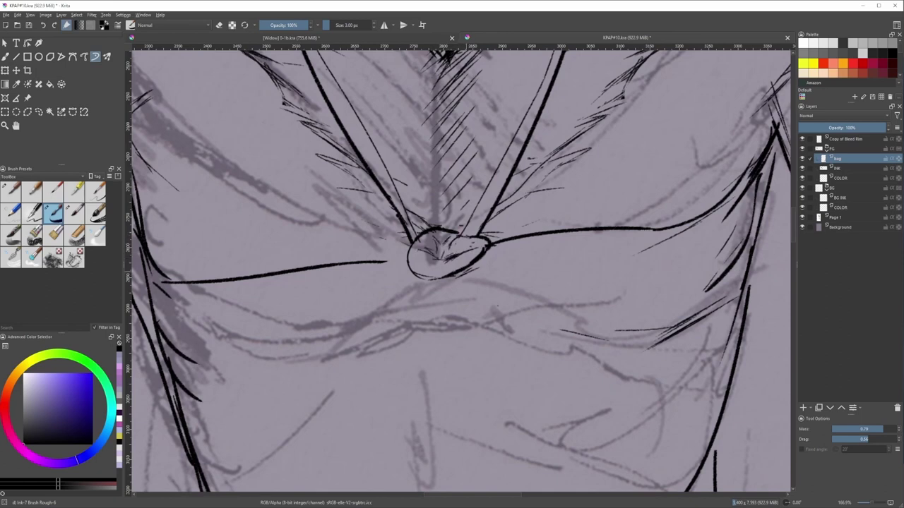
# - Draw the right and left sides of the bag hanging below the knot with 3 px strokes
pyautogui.moveTo(480, 263); pyautogui.dragTo(476, 329)
pyautogui.moveTo(413, 264); pyautogui.dragTo(411, 342)
pyautogui.moveTo(448, 307); pyautogui.dragTo(458, 266)
pyautogui.hotkey('ctrl', 'z')
pyautogui.moveTo(417, 218)
pyautogui.mouseDown()
pyautogui.moveTo(410, 252)
pyautogui.moveTo(422, 291)
pyautogui.moveTo(455, 244)
pyautogui.moveTo(439, 240)
pyautogui.mouseUp()
pyautogui.hotkey('ctrl', 'z')
pyautogui.hotkey('ctrl', 'z')
pyautogui.moveTo(424, 227); pyautogui.dragTo(418, 278)
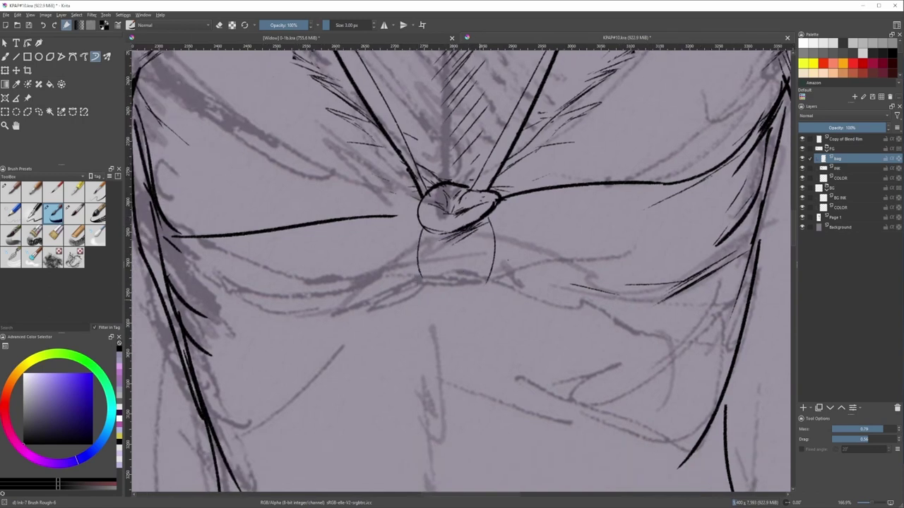
# - Add an outer curve along the bag's left side, turning into its rounded bottom
pyautogui.moveTo(417, 229)
pyautogui.mouseDown()
pyautogui.moveTo(410, 274)
pyautogui.moveTo(430, 325)
pyautogui.mouseUp()
pyautogui.hotkey('ctrl', 'z')
pyautogui.moveTo(411, 274)
pyautogui.mouseDown()
pyautogui.moveTo(429, 317)
pyautogui.moveTo(450, 314)
pyautogui.mouseUp()
pyautogui.hotkey('ctrl', 'z')
pyautogui.hotkey('ctrl', 'z')
pyautogui.press('/')
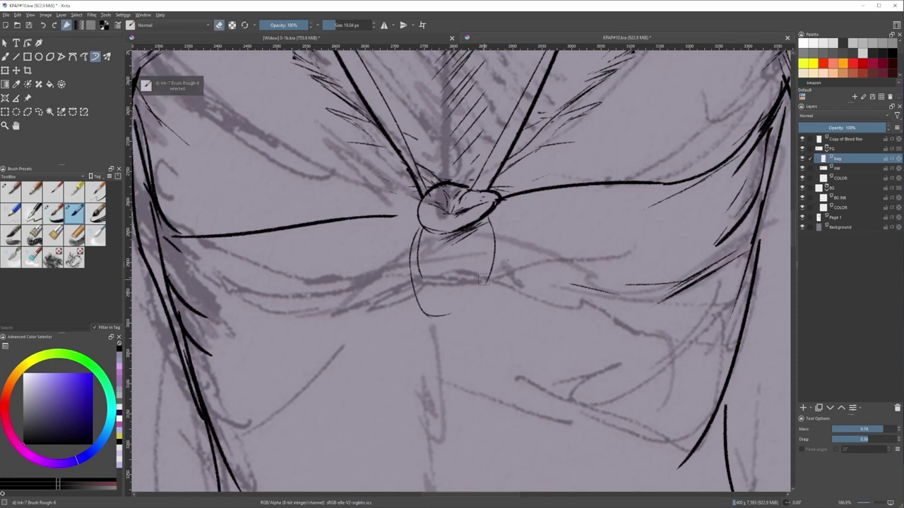
# - Close the bag's lower right outline with a thicker stroke joining the side to the rounded bottom
pyautogui.scroll(2, 479, 291)
pyautogui.press('e')
pyautogui.moveTo(496, 267)
pyautogui.mouseDown()
pyautogui.moveTo(446, 318)
pyautogui.moveTo(408, 330)
pyautogui.mouseUp()
pyautogui.press('/')
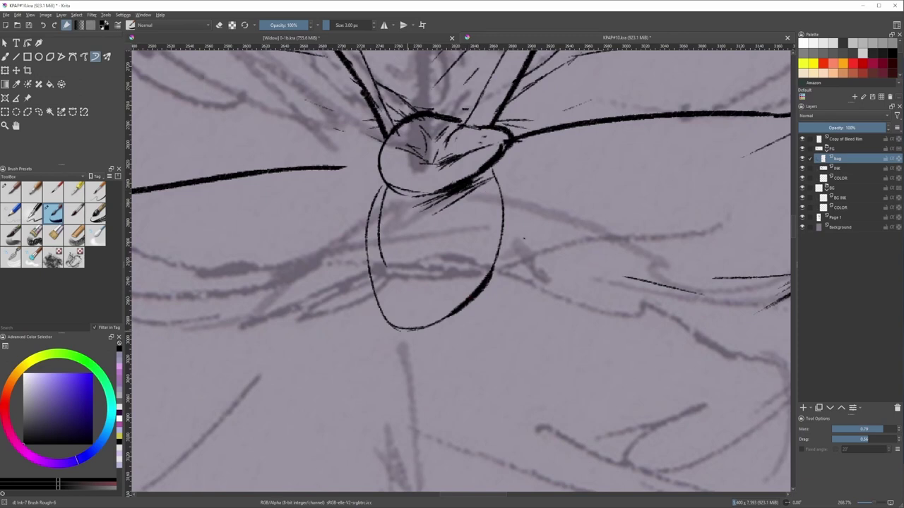
# - Refine the bag's bottom edge and the knot's folds with 3 px strokes, and start a zigzag mark on the bag
pyautogui.moveTo(468, 304)
pyautogui.mouseDown()
pyautogui.moveTo(433, 327)
pyautogui.moveTo(439, 324)
pyautogui.mouseUp()
pyautogui.moveTo(433, 163); pyautogui.dragTo(396, 176)
pyautogui.moveTo(476, 147); pyautogui.dragTo(458, 156)
pyautogui.moveTo(474, 195)
pyautogui.mouseDown()
pyautogui.moveTo(447, 211)
pyautogui.moveTo(416, 262)
pyautogui.mouseUp()
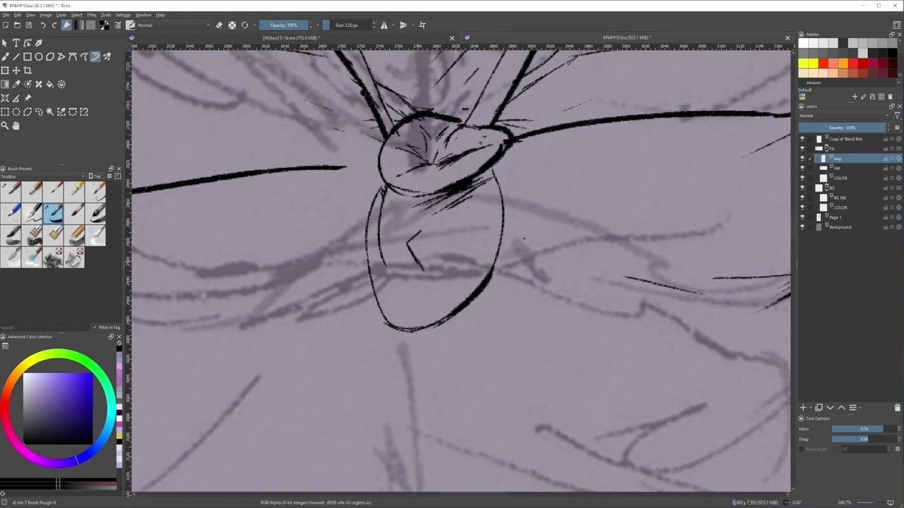
pyautogui.scroll(-2, 436, 251)
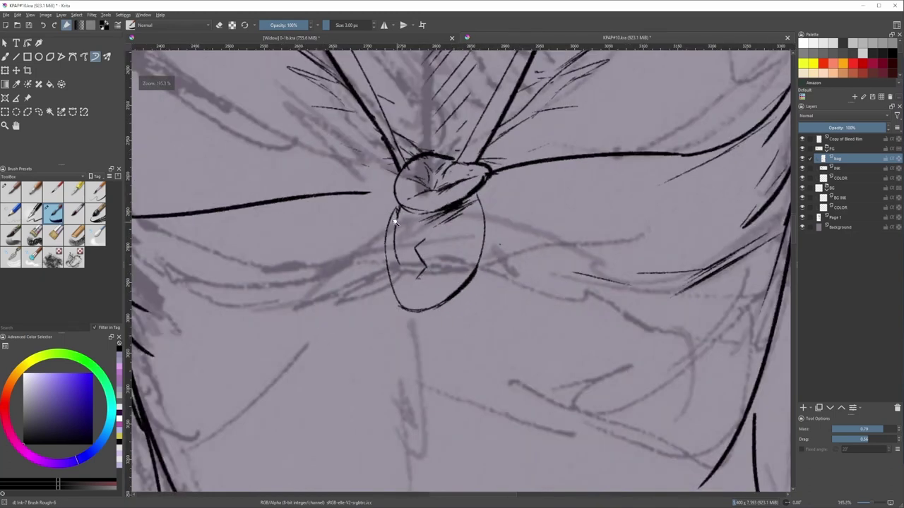
# - Add 3 px strokes along the bag's sides, tracing an inner line on the left and thickening the lower right edge
pyautogui.scroll(1, 423, 225)
pyautogui.moveTo(460, 214); pyautogui.dragTo(495, 193)
pyautogui.moveTo(497, 250); pyautogui.dragTo(479, 285)
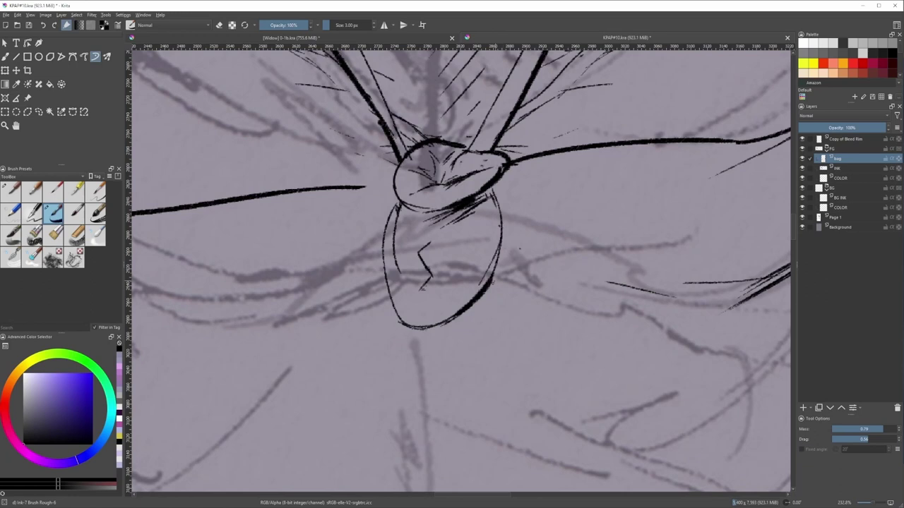
pyautogui.scroll(-3, 550, 254)
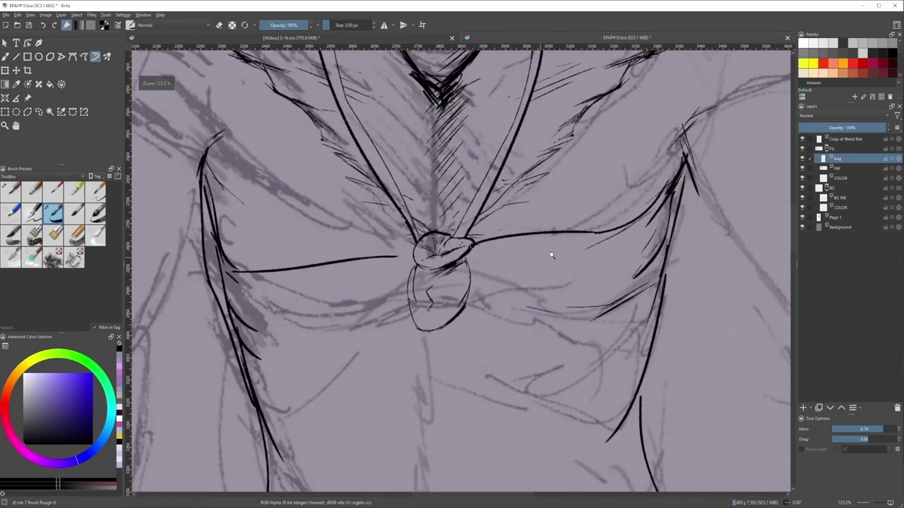
# - On the INK layer, ink the outer contour of the figure's right-hand upper arm with a 7 px Brush Rough stroke
pyautogui.click(838, 168)
pyautogui.scroll(-2, 360, 275)
pyautogui.scroll(-2, 360, 275)
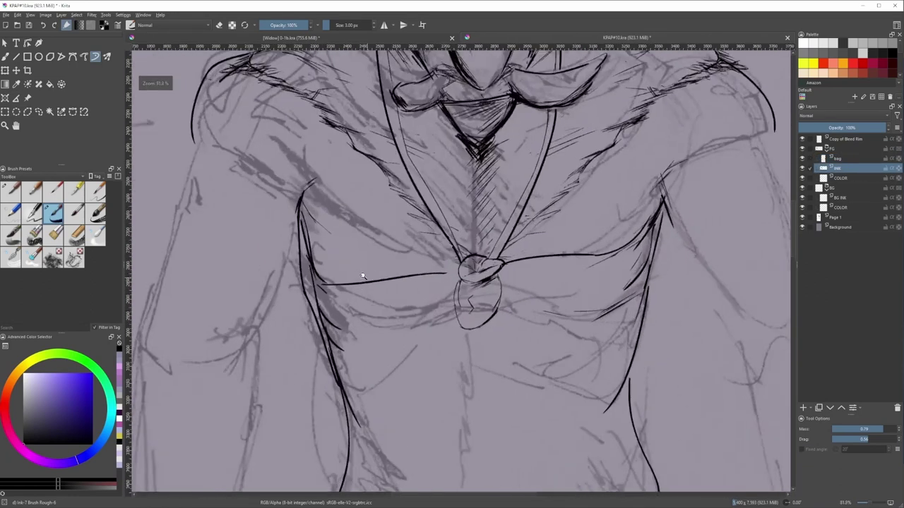
pyautogui.scroll(2, 321, 274)
pyautogui.scroll(-4, 321, 274)
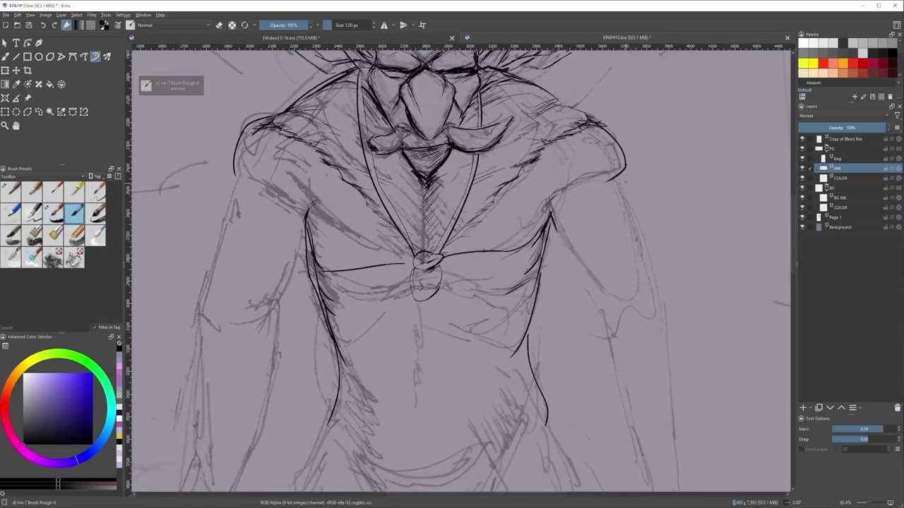
pyautogui.scroll(-1, 615, 204)
pyautogui.scroll(1, 615, 204)
pyautogui.scroll(3, 635, 169)
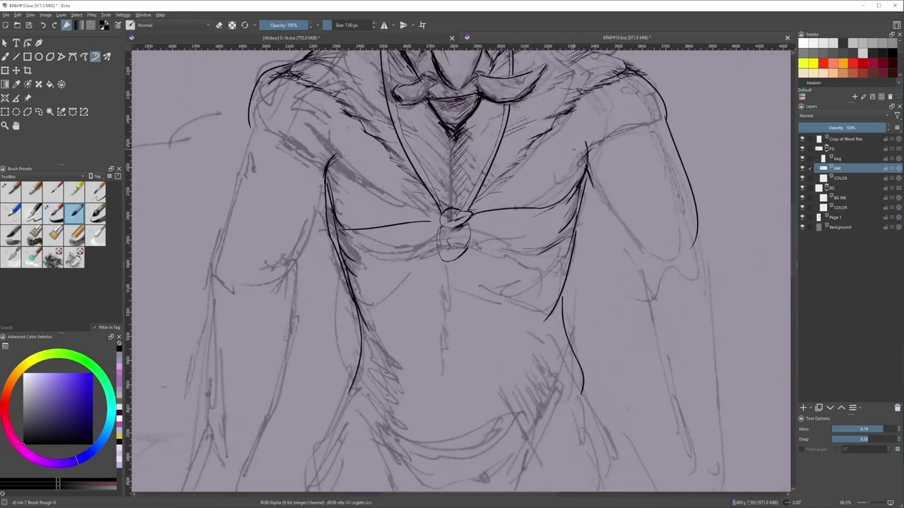
# - Set the rough ink brush to 4 px and refine the right-hand shoulder contour with short strokes
pyautogui.press('/')
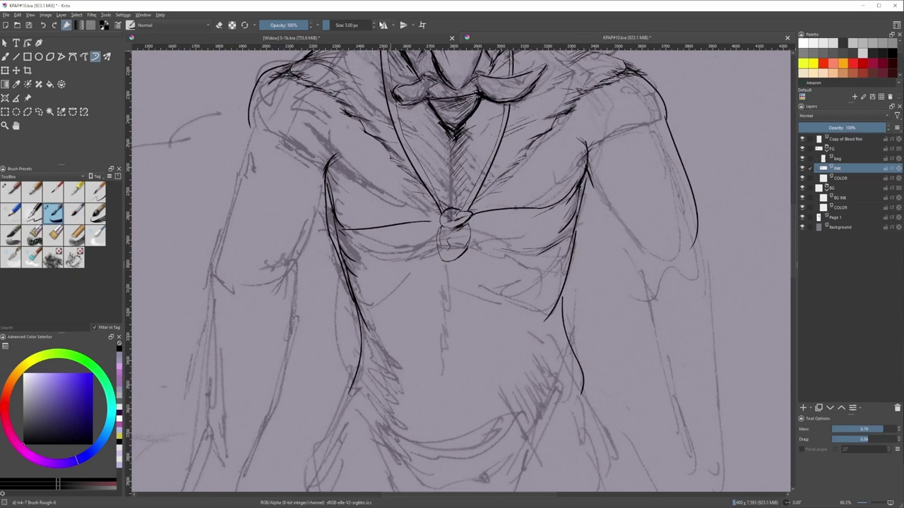
pyautogui.click(374, 23)
pyautogui.scroll(3, 321, 190)
pyautogui.moveTo(331, 149)
pyautogui.mouseDown()
pyautogui.moveTo(273, 108)
pyautogui.moveTo(306, 144)
pyautogui.mouseUp()
pyautogui.scroll(-3, 345, 187)
pyautogui.scroll(2, 341, 193)
pyautogui.moveTo(328, 132); pyautogui.dragTo(300, 150)
pyautogui.moveTo(774, 116)
pyautogui.mouseDown()
pyautogui.moveTo(634, 153)
pyautogui.moveTo(530, 155)
pyautogui.mouseUp()
pyautogui.moveTo(603, 168); pyautogui.dragTo(644, 219)
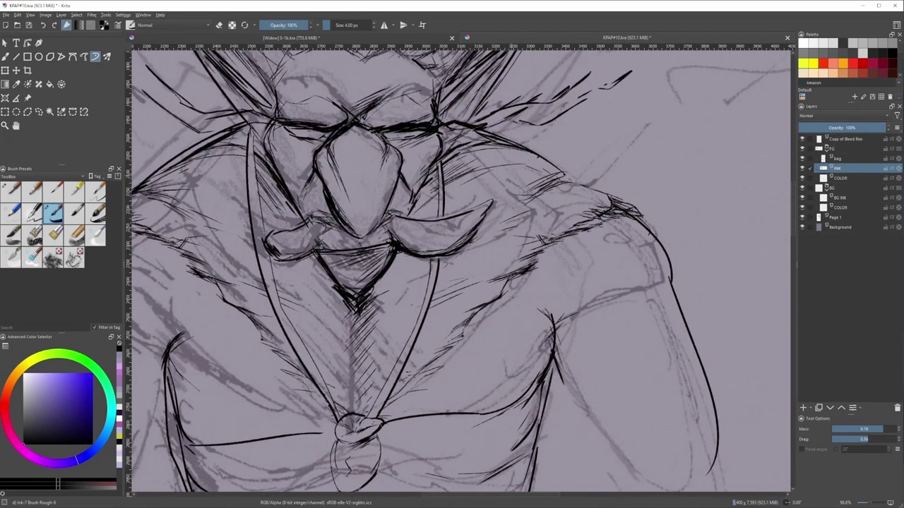
# - Draw the upper lip line between the nose tip and the moustache halves, redoing the first stroke, and touch up the mouth corner
pyautogui.scroll(2, 507, 208)
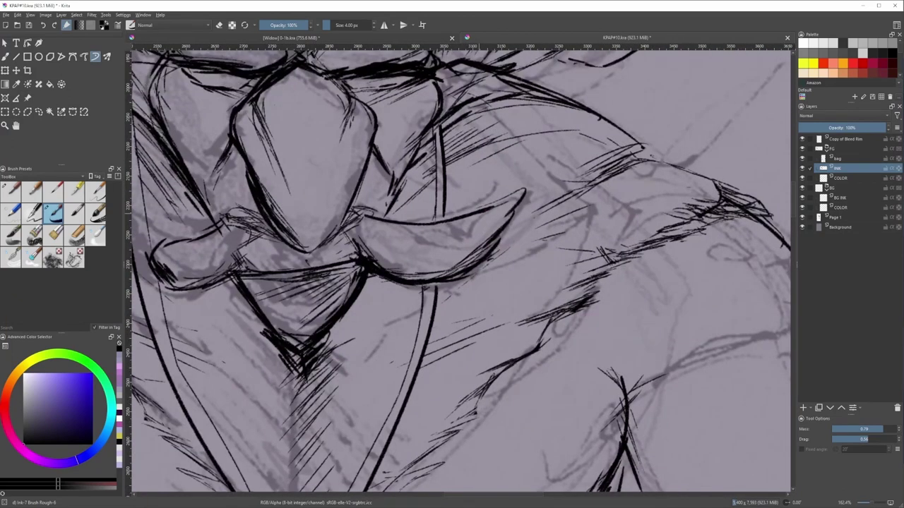
pyautogui.scroll(2, 452, 272)
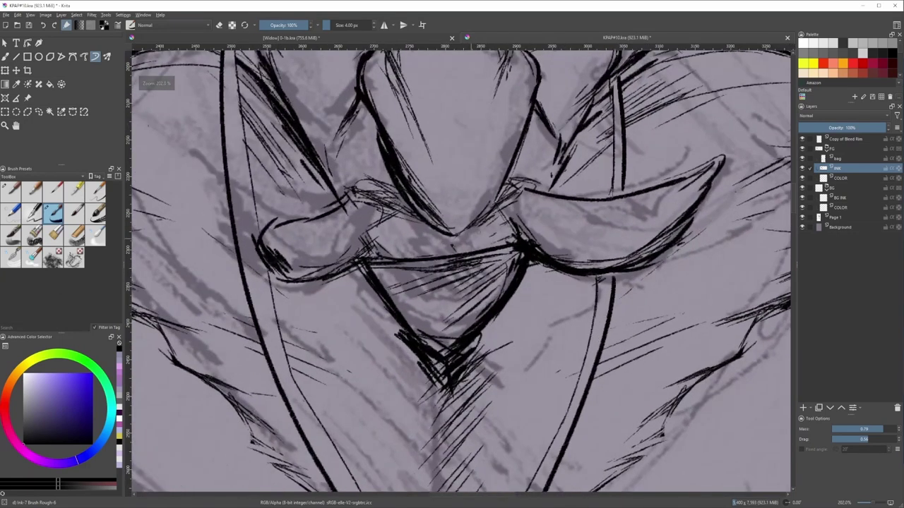
pyautogui.moveTo(508, 222)
pyautogui.mouseDown()
pyautogui.moveTo(453, 241)
pyautogui.moveTo(389, 238)
pyautogui.moveTo(450, 242)
pyautogui.mouseUp()
pyautogui.hotkey('ctrl', 'z')
pyautogui.moveTo(478, 235); pyautogui.dragTo(446, 240)
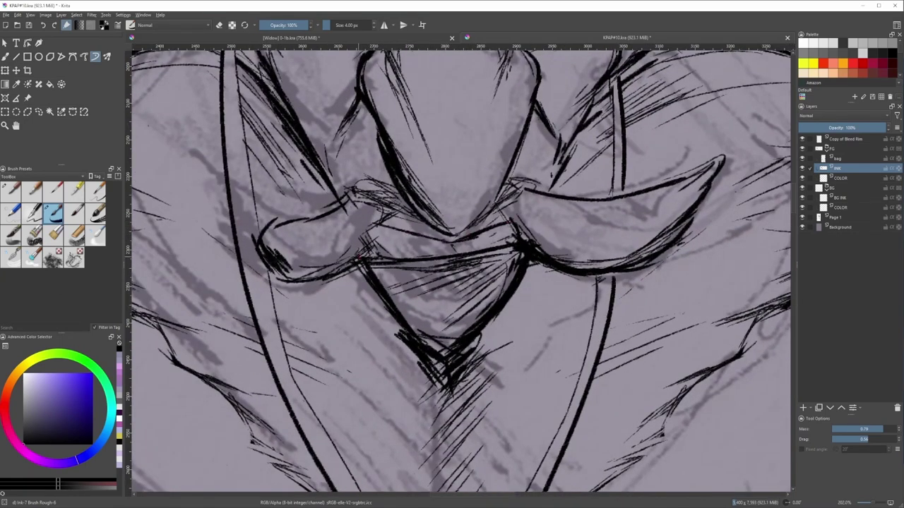
pyautogui.moveTo(358, 259)
pyautogui.mouseDown()
pyautogui.moveTo(421, 263)
pyautogui.moveTo(372, 250)
pyautogui.mouseUp()
# - Thicken the lower edge of the left moustache half and extend it upward past the mouth corner
pyautogui.press('/')
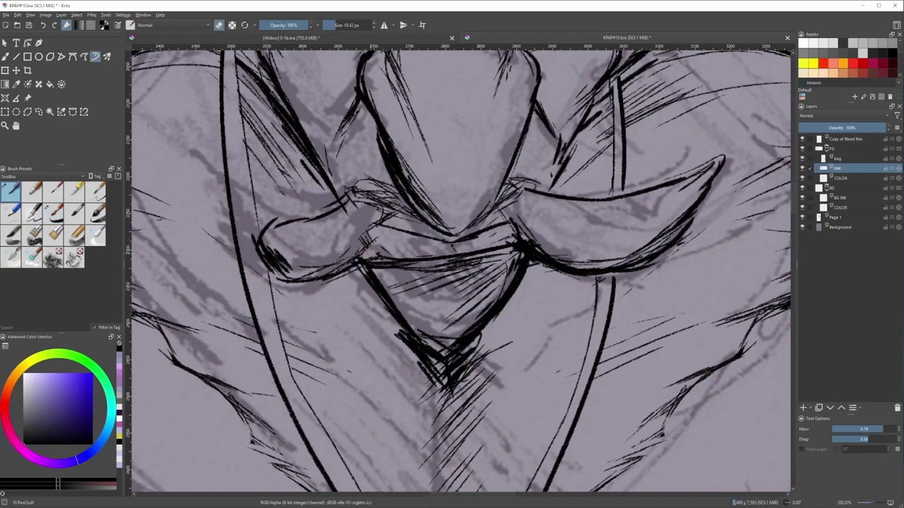
pyautogui.scroll(-1, 360, 244)
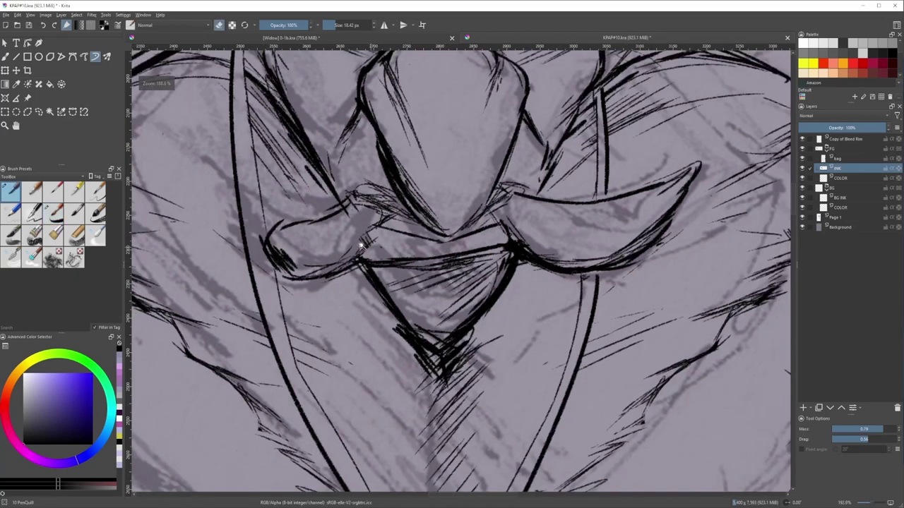
pyautogui.scroll(3, 360, 244)
pyautogui.press('/')
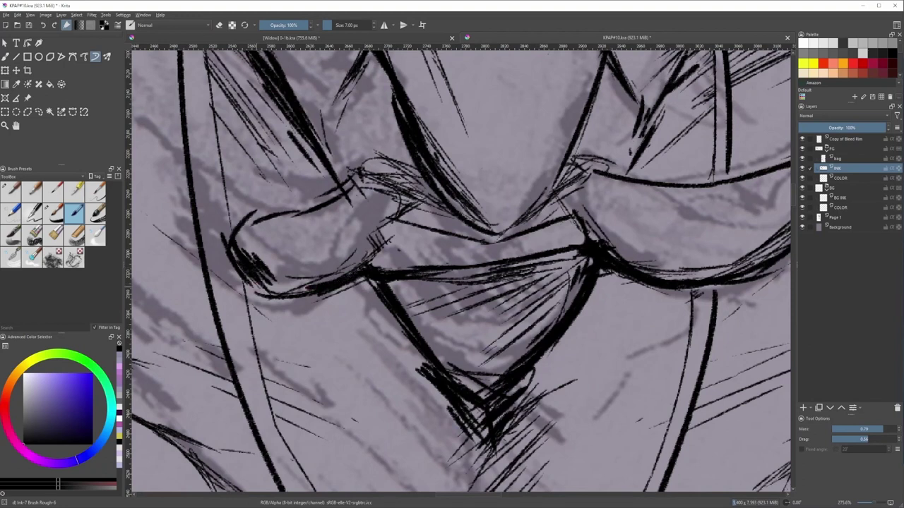
pyautogui.moveTo(242, 277)
pyautogui.mouseDown()
pyautogui.moveTo(305, 292)
pyautogui.moveTo(357, 281)
pyautogui.moveTo(365, 254)
pyautogui.mouseUp()
pyautogui.press('/')
pyautogui.moveTo(329, 278); pyautogui.dragTo(376, 254)
pyautogui.moveTo(365, 260); pyautogui.dragTo(397, 224)
pyautogui.moveTo(365, 258)
pyautogui.mouseDown()
pyautogui.moveTo(392, 226)
pyautogui.moveTo(375, 245)
pyautogui.mouseUp()
# - Erase the middle of the left moustache half's upper edge
pyautogui.press('/')
pyautogui.moveTo(309, 212)
pyautogui.mouseDown()
pyautogui.moveTo(244, 232)
pyautogui.moveTo(261, 224)
pyautogui.moveTo(285, 251)
pyautogui.moveTo(303, 224)
pyautogui.mouseUp()
pyautogui.press('/')
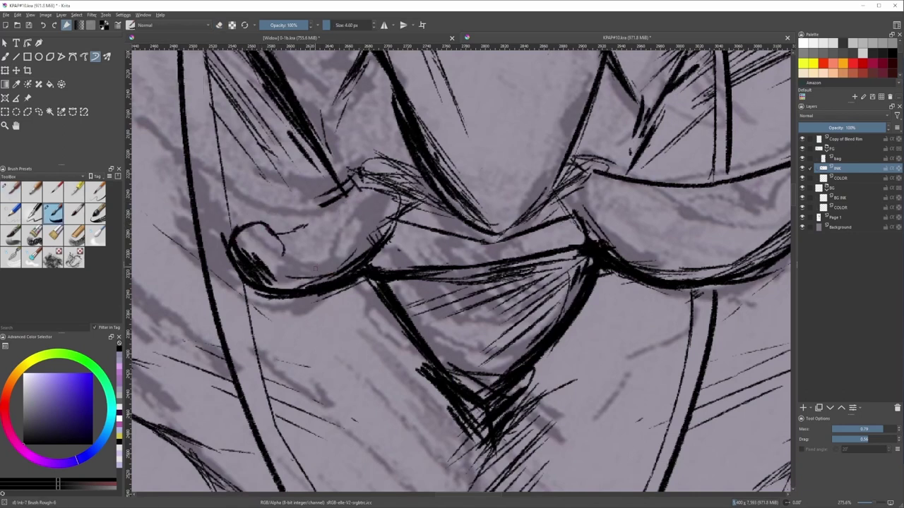
pyautogui.press('/')
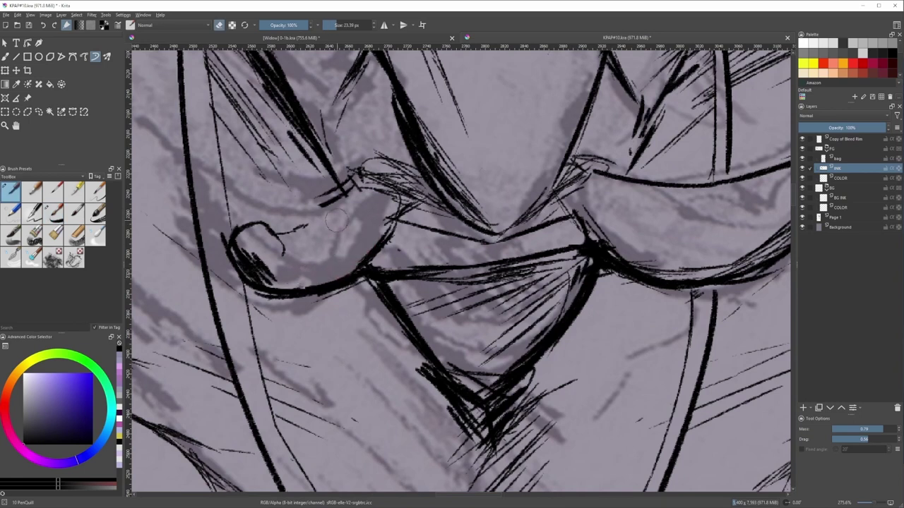
pyautogui.press('/')
# - Redraw the left moustache half's upper edge with 4 px strokes and touch up its lower edge
pyautogui.moveTo(326, 213); pyautogui.dragTo(358, 194)
pyautogui.moveTo(340, 203); pyautogui.dragTo(373, 185)
pyautogui.moveTo(317, 218); pyautogui.dragTo(327, 212)
pyautogui.moveTo(321, 280); pyautogui.dragTo(290, 290)
# - Darken the upper lip line and both of its ends beneath the nose
pyautogui.moveTo(403, 219); pyautogui.dragTo(421, 228)
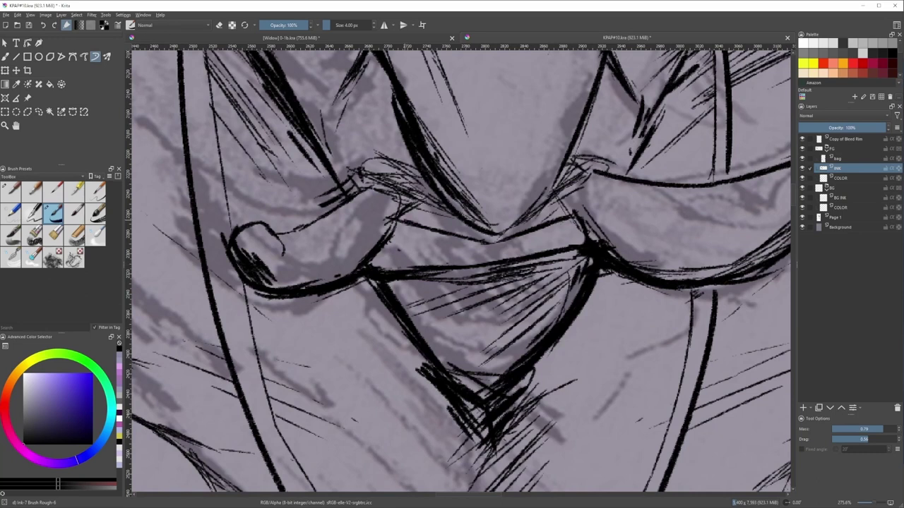
pyautogui.moveTo(552, 197); pyautogui.dragTo(564, 213)
pyautogui.moveTo(401, 203); pyautogui.dragTo(464, 221)
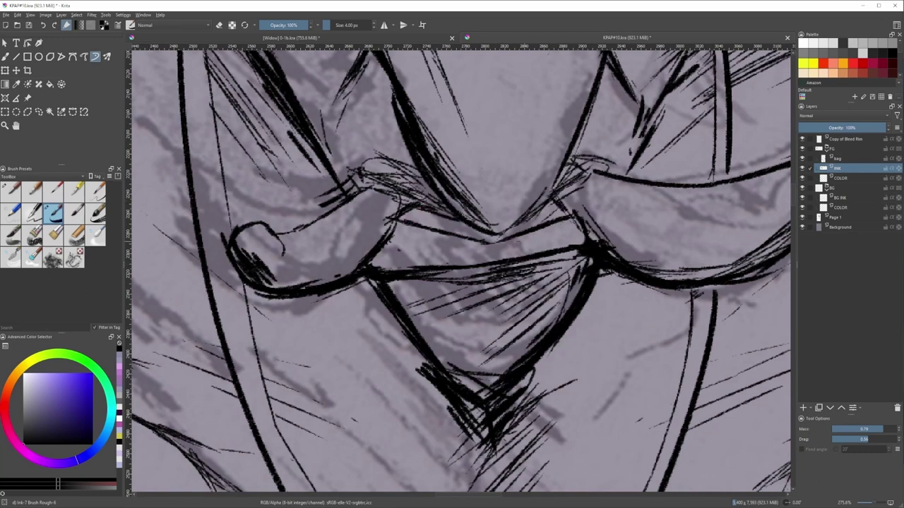
# - Reinforce the hairline above the forehead with 4 px strokes, adding short hair roots along its peaks
pyautogui.scroll(-4, 468, 228)
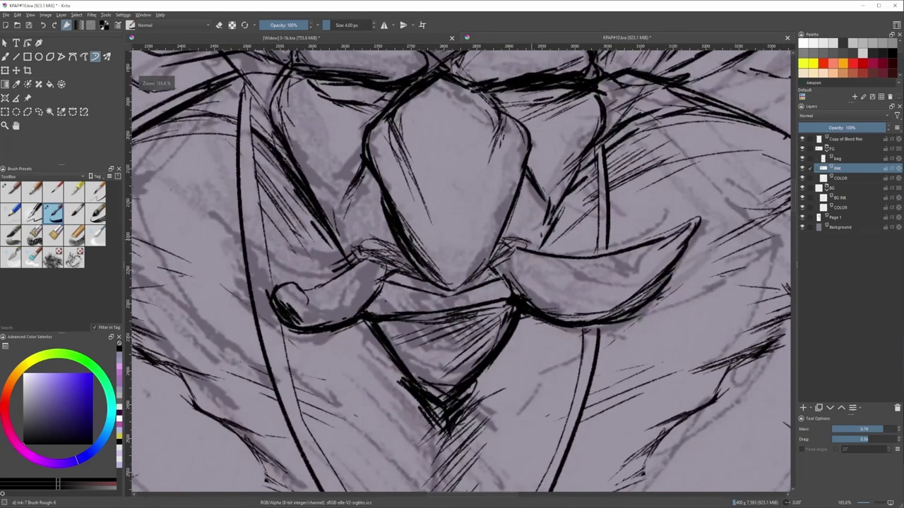
pyautogui.moveTo(472, 202); pyautogui.dragTo(494, 269)
pyautogui.scroll(3, 494, 270)
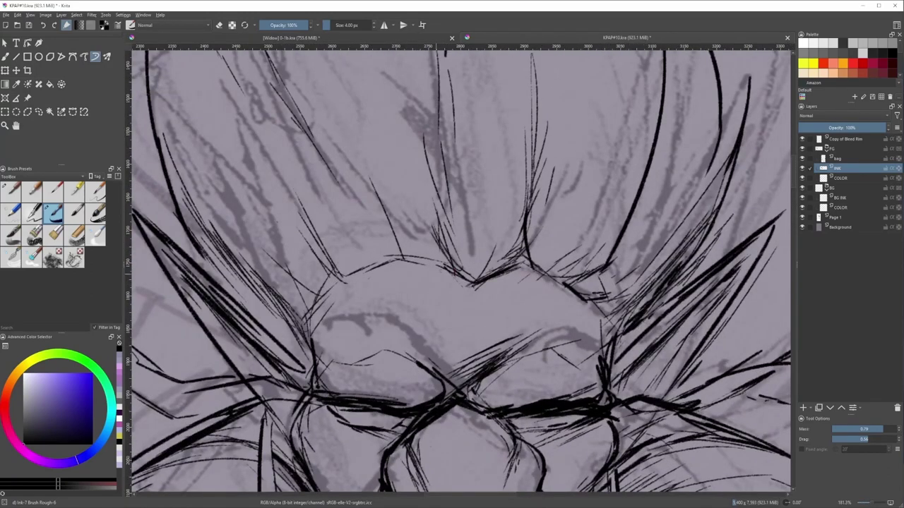
pyautogui.moveTo(391, 257)
pyautogui.mouseDown()
pyautogui.moveTo(415, 262)
pyautogui.moveTo(400, 257)
pyautogui.mouseUp()
pyautogui.moveTo(353, 275)
pyautogui.mouseDown()
pyautogui.moveTo(391, 262)
pyautogui.moveTo(304, 320)
pyautogui.mouseUp()
pyautogui.moveTo(396, 270); pyautogui.dragTo(297, 288)
pyautogui.moveTo(425, 280)
pyautogui.mouseDown()
pyautogui.moveTo(440, 291)
pyautogui.moveTo(472, 290)
pyautogui.moveTo(500, 275)
pyautogui.mouseUp()
pyautogui.moveTo(474, 305); pyautogui.dragTo(487, 308)
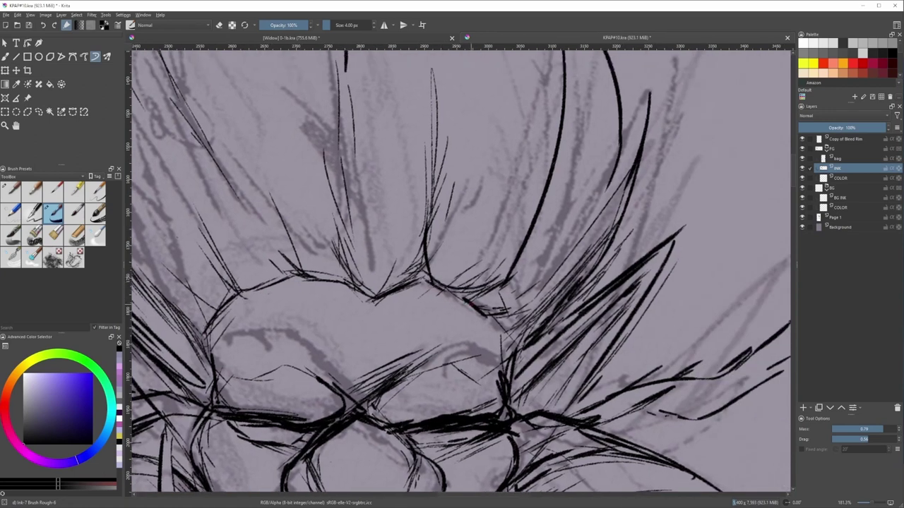
# - Add more short hair strokes above the forehead and save the document
pyautogui.scroll(-3, 559, 250)
pyautogui.moveTo(417, 247); pyautogui.dragTo(440, 265)
pyautogui.moveTo(386, 248); pyautogui.dragTo(413, 266)
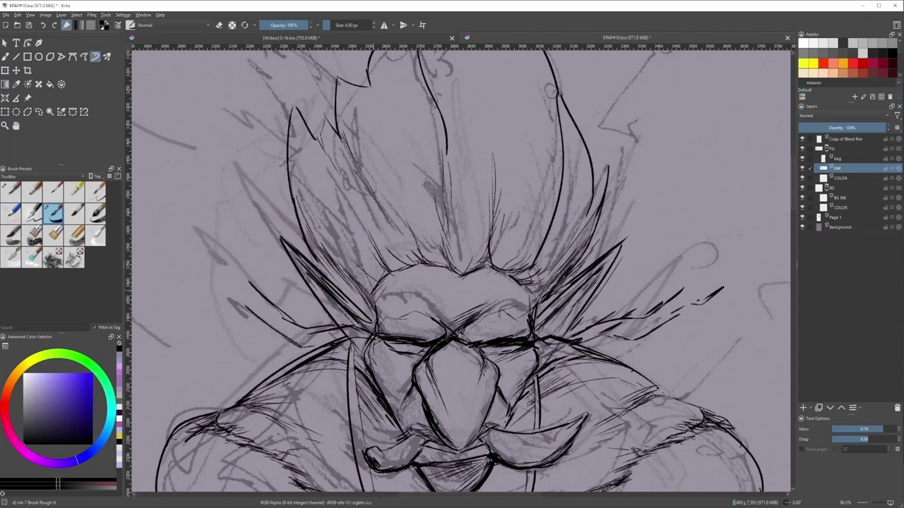
pyautogui.moveTo(581, 263); pyautogui.dragTo(534, 303)
pyautogui.scroll(2, 533, 303)
pyautogui.press('2')
pyautogui.hotkey('ctrl', 's')
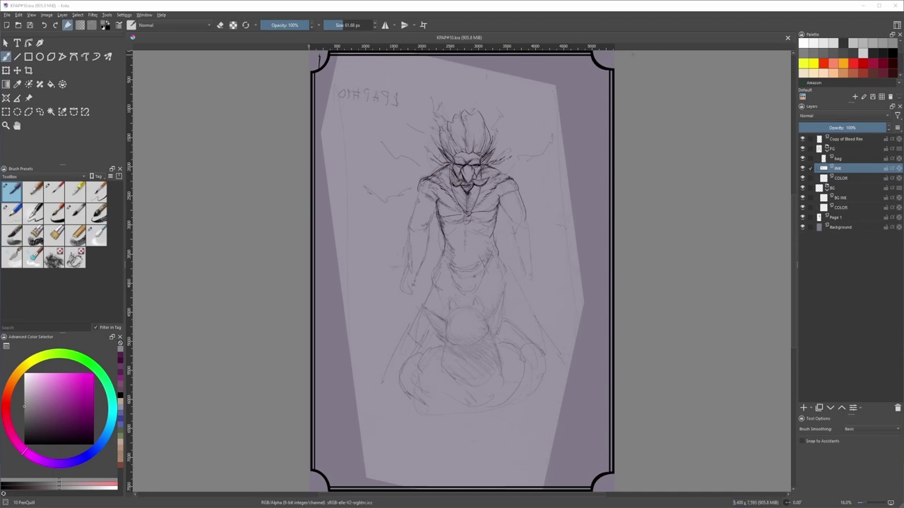
# - Set up the Dynamic Brush tool with the Ink-7 Brush Rough preset at 3 px and black as the color
pyautogui.click(633, 55)
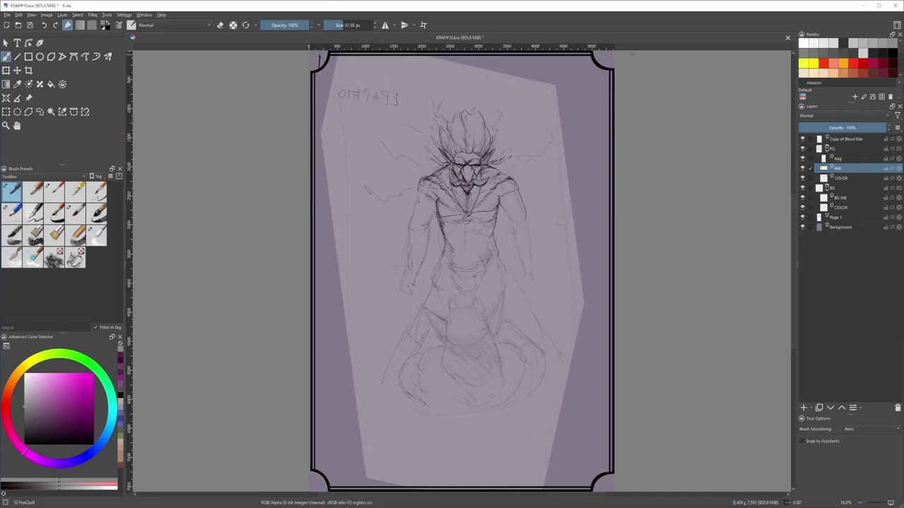
pyautogui.moveTo(581, 180); pyautogui.dragTo(561, 210)
pyautogui.press('/')
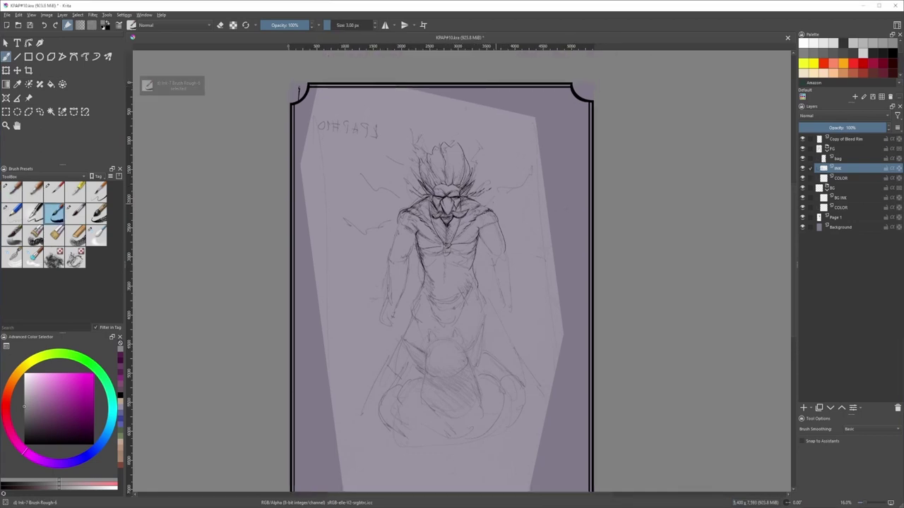
pyautogui.moveTo(450, 199)
pyautogui.mouseDown()
pyautogui.moveTo(479, 194)
pyautogui.moveTo(500, 153)
pyautogui.moveTo(500, 122)
pyautogui.mouseUp()
pyautogui.click(96, 56)
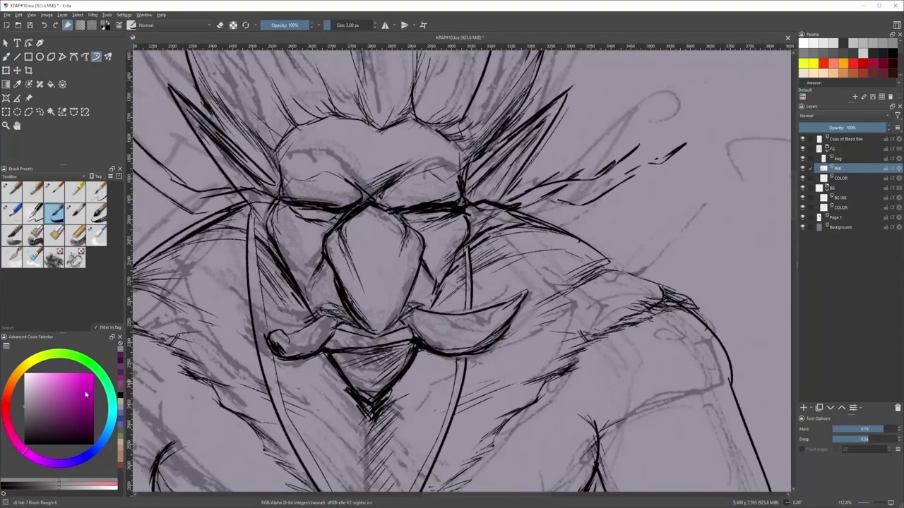
pyautogui.click(86, 443)
# - Examine the inked face, shoulders and chest for areas that need correction
pyautogui.moveTo(491, 152)
pyautogui.mouseDown()
pyautogui.moveTo(471, 187)
pyautogui.moveTo(511, 240)
pyautogui.mouseUp()
pyautogui.scroll(1, 478, 197)
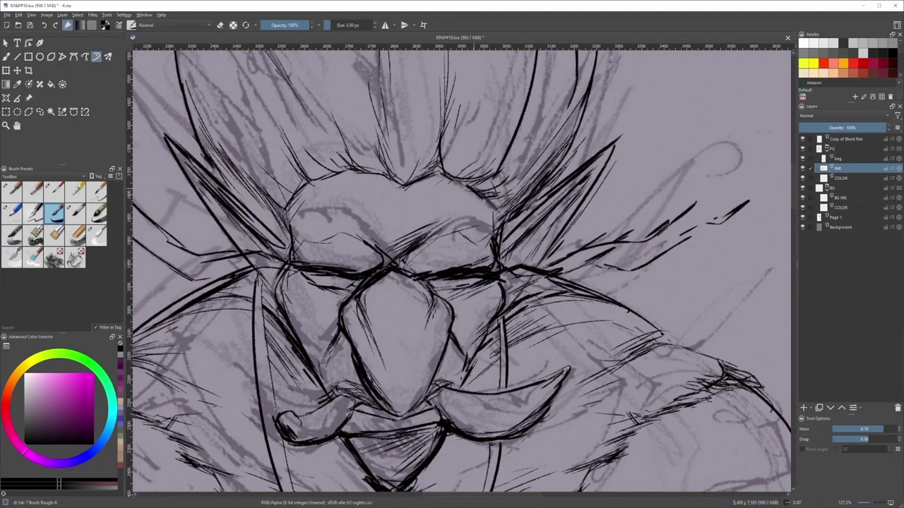
pyautogui.moveTo(487, 283); pyautogui.dragTo(368, 217)
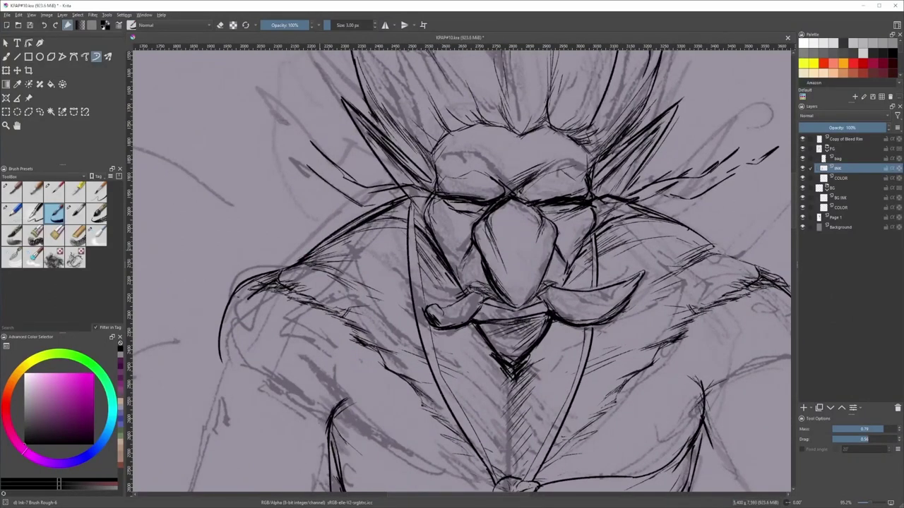
pyautogui.moveTo(303, 268); pyautogui.dragTo(221, 134)
pyautogui.moveTo(434, 269); pyautogui.dragTo(384, 240)
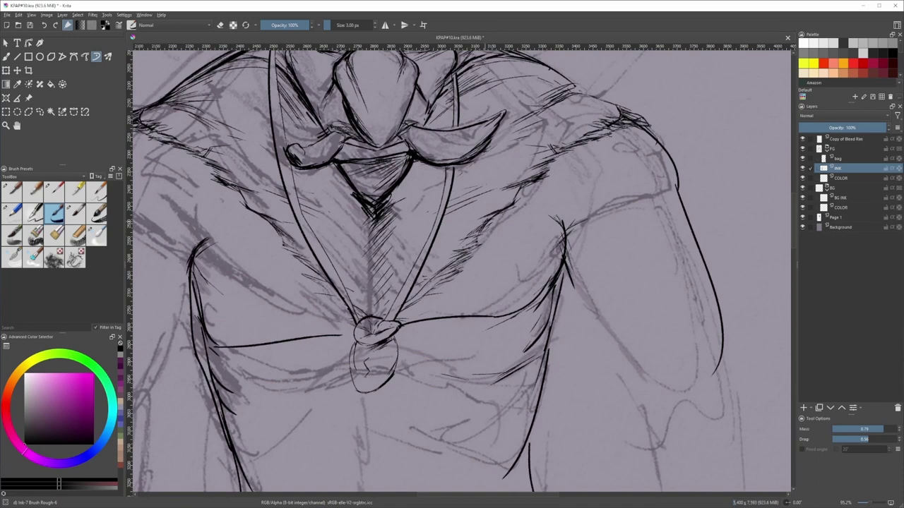
pyautogui.moveTo(523, 185); pyautogui.dragTo(503, 210)
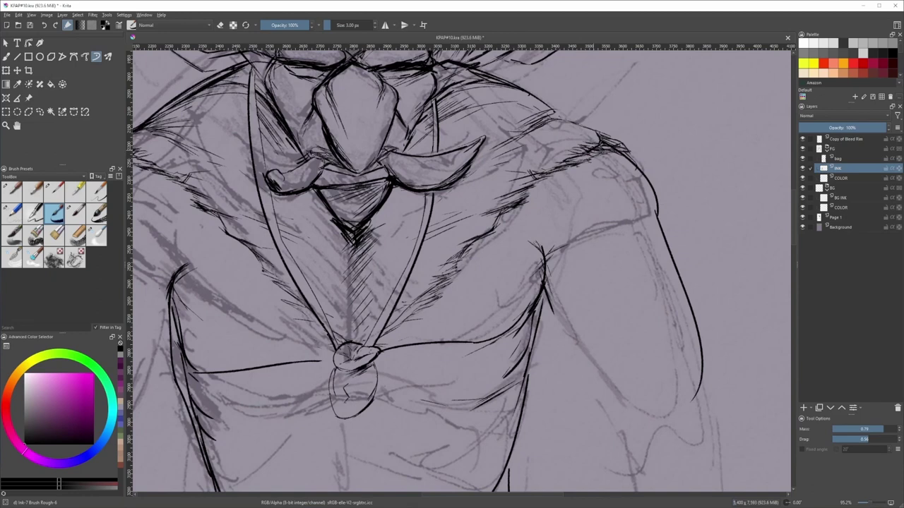
pyautogui.moveTo(557, 117); pyautogui.dragTo(560, 157)
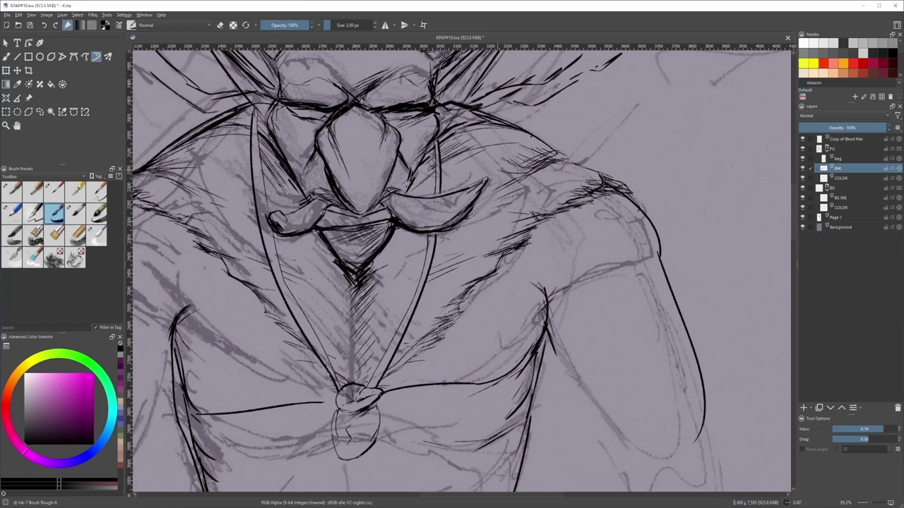
pyautogui.moveTo(571, 158); pyautogui.dragTo(536, 135)
pyautogui.moveTo(320, 160); pyautogui.dragTo(594, 163)
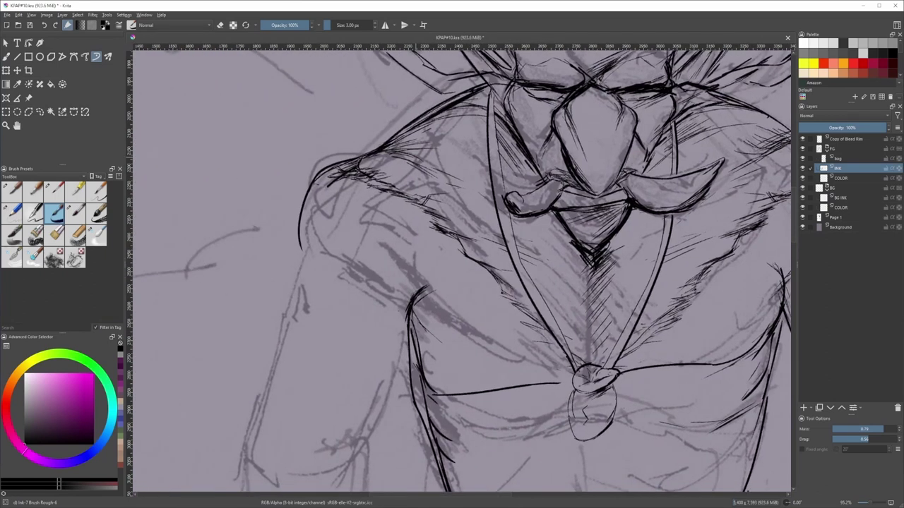
pyautogui.moveTo(487, 171)
pyautogui.mouseDown()
pyautogui.moveTo(430, 190)
pyautogui.moveTo(480, 208)
pyautogui.mouseUp()
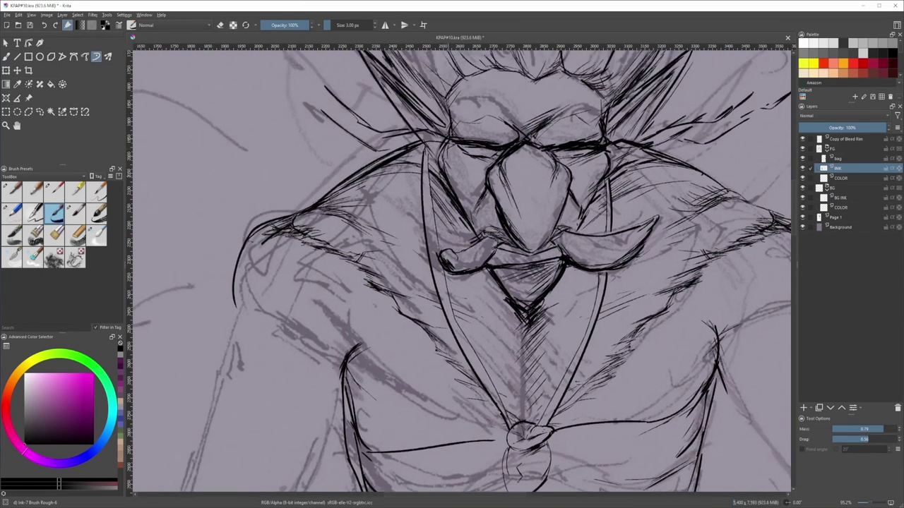
pyautogui.moveTo(557, 219); pyautogui.dragTo(515, 208)
pyautogui.moveTo(602, 318)
pyautogui.mouseDown()
pyautogui.moveTo(586, 226)
pyautogui.moveTo(595, 171)
pyautogui.mouseUp()
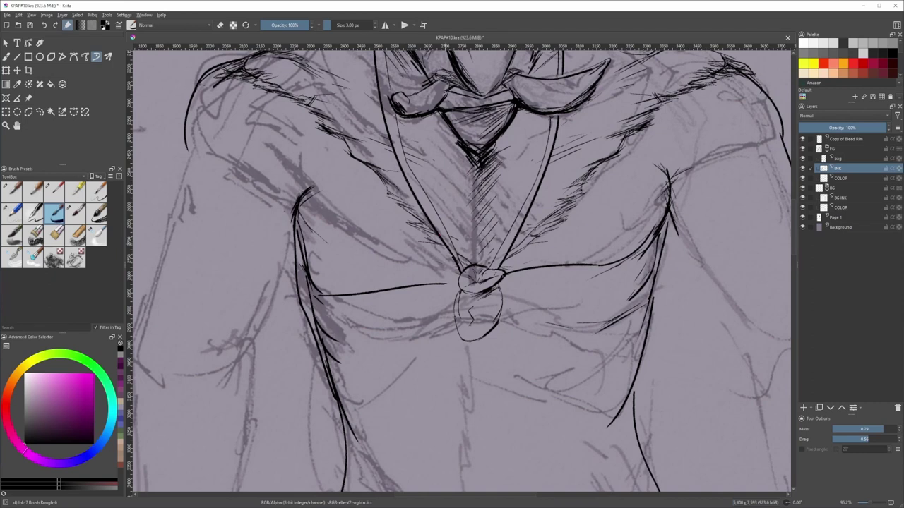
# - Erase the inner contour and shading strokes along the torso's left side, together with the outer end of the chest line
pyautogui.moveTo(387, 254); pyautogui.dragTo(451, 228)
pyautogui.press('/')
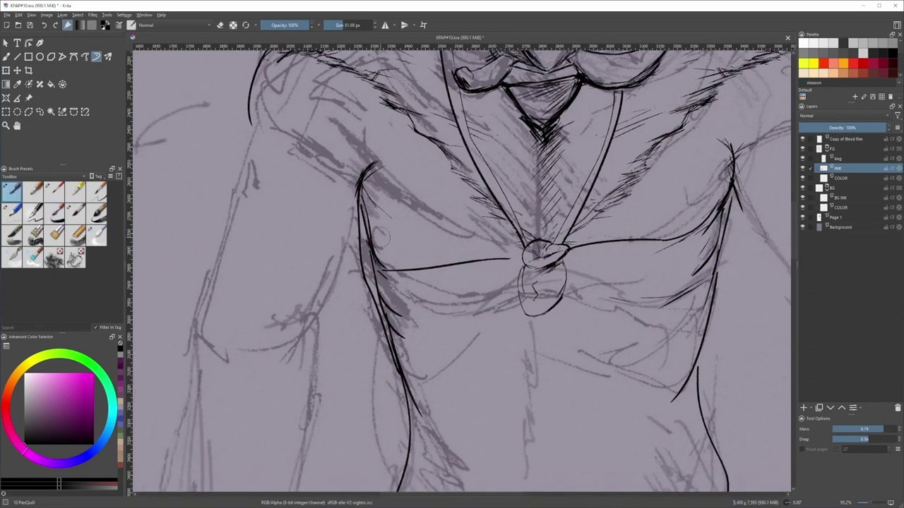
pyautogui.press('e')
pyautogui.moveTo(377, 235)
pyautogui.mouseDown()
pyautogui.moveTo(370, 211)
pyautogui.moveTo(377, 297)
pyautogui.moveTo(405, 356)
pyautogui.moveTo(410, 406)
pyautogui.moveTo(425, 408)
pyautogui.mouseUp()
pyautogui.press('/')
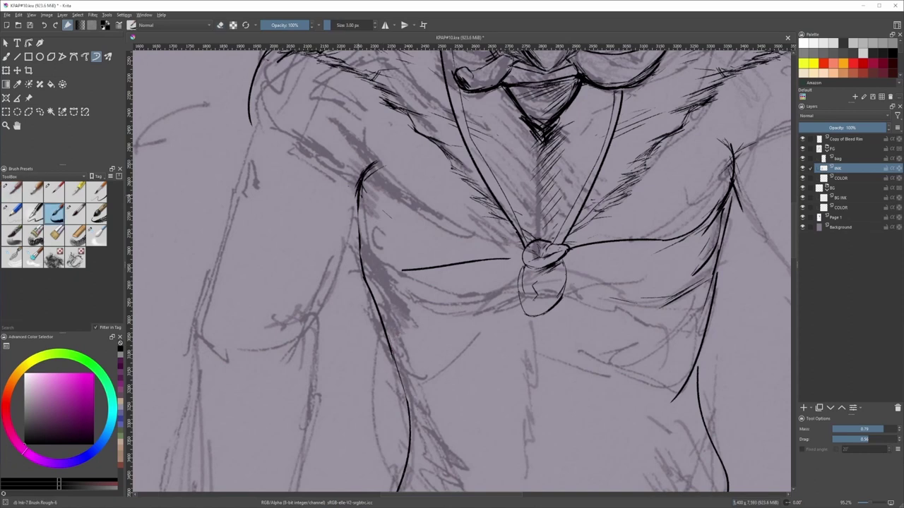
# - Ink the outer end of the left chest line, curving it up into the torso's side contour
pyautogui.moveTo(361, 247); pyautogui.dragTo(411, 270)
pyautogui.hotkey('ctrl', 'z')
pyautogui.moveTo(411, 270); pyautogui.dragTo(330, 276)
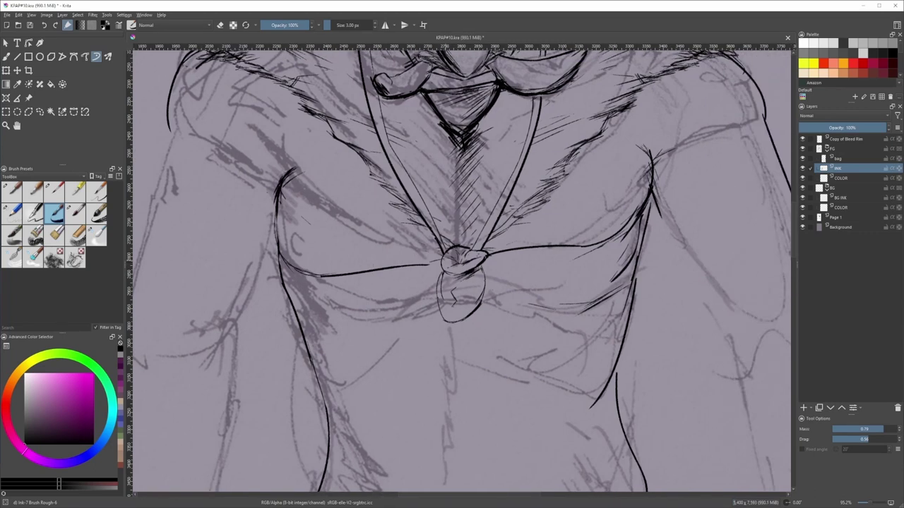
pyautogui.moveTo(600, 293); pyautogui.dragTo(582, 228)
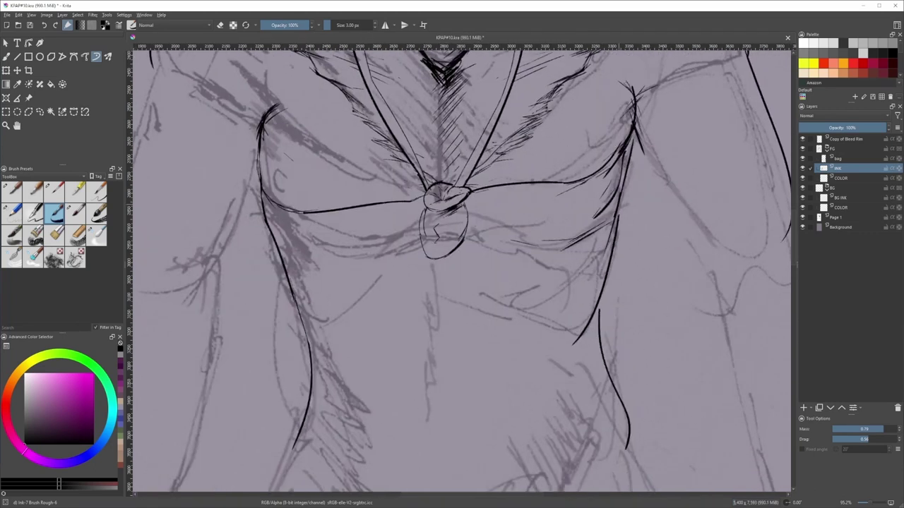
# - Add short hatching strokes along both sides of the ribcage below the chest line
pyautogui.moveTo(618, 193); pyautogui.dragTo(595, 221)
pyautogui.moveTo(610, 218); pyautogui.dragTo(585, 231)
pyautogui.moveTo(276, 232); pyautogui.dragTo(344, 249)
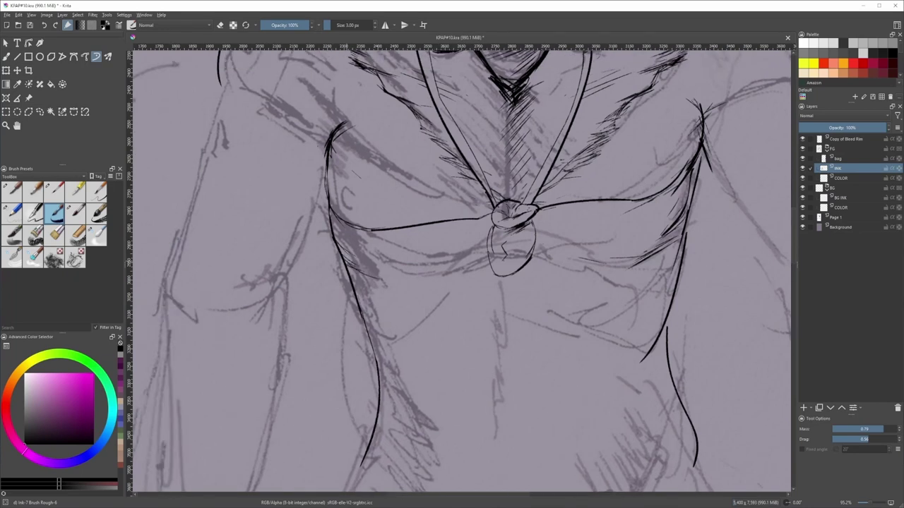
pyautogui.moveTo(339, 232); pyautogui.dragTo(364, 261)
pyautogui.hotkey('ctrl', 'z')
# - Ink the inner contour of the left upper arm from the armpit down to the elbow
pyautogui.moveTo(352, 212)
pyautogui.mouseDown()
pyautogui.moveTo(311, 300)
pyautogui.moveTo(318, 307)
pyautogui.mouseUp()
pyautogui.hotkey('ctrl', 'z')
pyautogui.hotkey('ctrl', 'z')
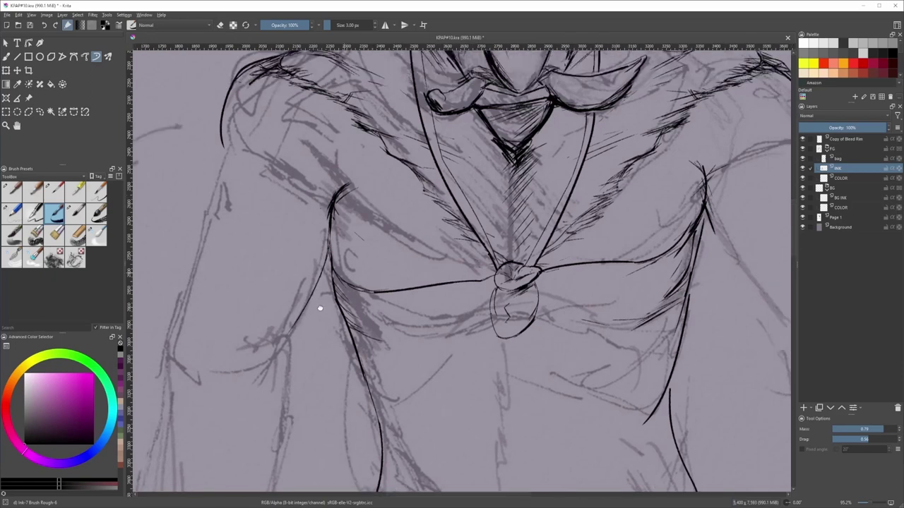
# - Add thin shading strokes at the lower end of the left shoulder's outline
pyautogui.moveTo(315, 152)
pyautogui.mouseDown()
pyautogui.moveTo(343, 186)
pyautogui.moveTo(454, 196)
pyautogui.mouseUp()
pyautogui.moveTo(374, 205)
pyautogui.mouseDown()
pyautogui.moveTo(413, 206)
pyautogui.moveTo(408, 194)
pyautogui.mouseUp()
pyautogui.hotkey('ctrl', 'z')
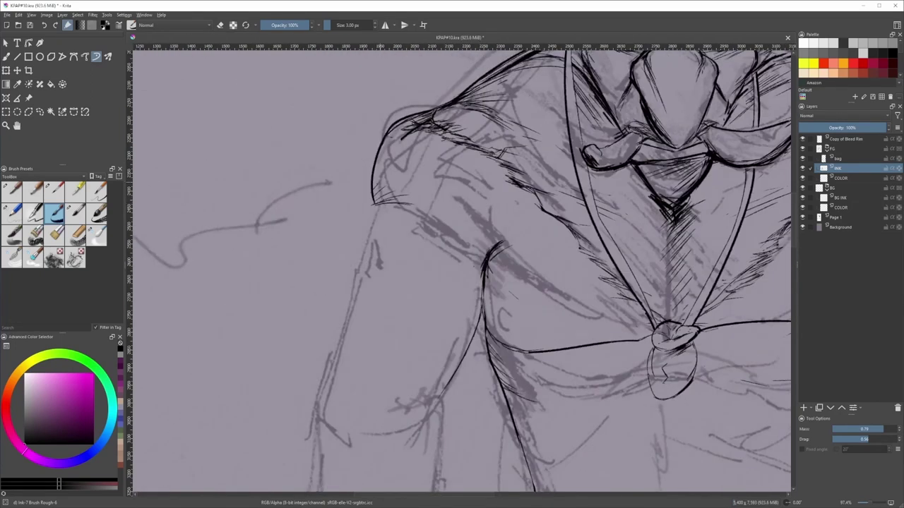
pyautogui.moveTo(391, 233); pyautogui.dragTo(384, 173)
# - Ink the outer contour of the left upper arm from the shoulder to the elbow with the 7 px brush
pyautogui.moveTo(363, 136); pyautogui.dragTo(310, 277)
pyautogui.hotkey('ctrl', 'z')
pyautogui.moveTo(372, 193)
pyautogui.mouseDown()
pyautogui.moveTo(371, 261)
pyautogui.moveTo(371, 245)
pyautogui.mouseUp()
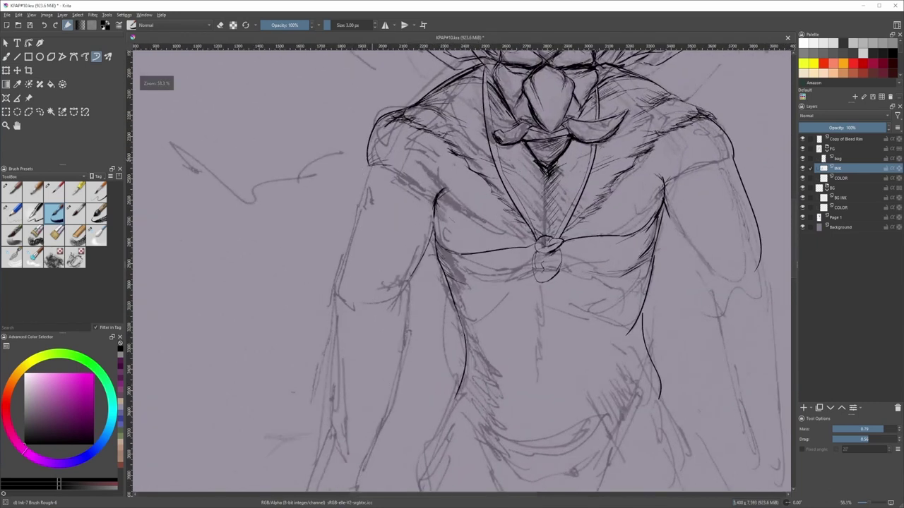
pyautogui.moveTo(367, 157); pyautogui.dragTo(343, 256)
pyautogui.press('/')
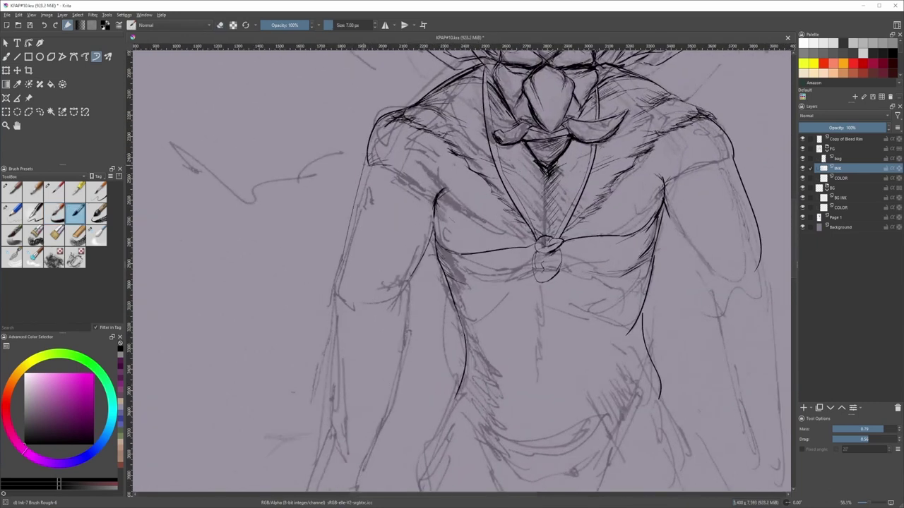
pyautogui.moveTo(366, 156); pyautogui.dragTo(333, 303)
# - Add short 3 px strokes around the inner elbow and inner contour of the left arm
pyautogui.press('/')
pyautogui.moveTo(393, 307)
pyautogui.mouseDown()
pyautogui.moveTo(435, 244)
pyautogui.moveTo(408, 251)
pyautogui.mouseUp()
pyautogui.moveTo(437, 218); pyautogui.dragTo(413, 252)
pyautogui.moveTo(432, 228)
pyautogui.mouseDown()
pyautogui.moveTo(423, 248)
pyautogui.moveTo(429, 284)
pyautogui.mouseUp()
pyautogui.moveTo(400, 293)
pyautogui.mouseDown()
pyautogui.moveTo(415, 226)
pyautogui.moveTo(415, 254)
pyautogui.mouseUp()
# - Ink the outer contour of the left forearm with the 7 px brush and add a short stroke below the elbow
pyautogui.press('/')
pyautogui.moveTo(358, 191); pyautogui.dragTo(359, 325)
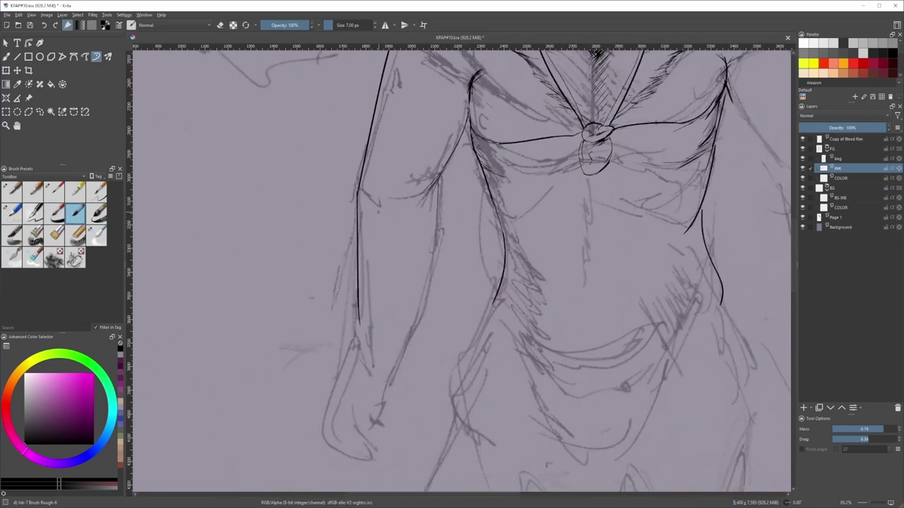
pyautogui.press('/')
pyautogui.moveTo(360, 209)
pyautogui.keyDown('ctrl'); pyautogui.mouseDown()
pyautogui.moveTo(365, 185)
pyautogui.moveTo(364, 245)
pyautogui.mouseUp(); pyautogui.keyUp('ctrl')
pyautogui.press('/')
# - Add hatching at the left arm's inner elbow and ink the upper part of the inner forearm contour at 3 px
pyautogui.moveTo(491, 158); pyautogui.dragTo(471, 194)
pyautogui.moveTo(490, 163); pyautogui.dragTo(476, 186)
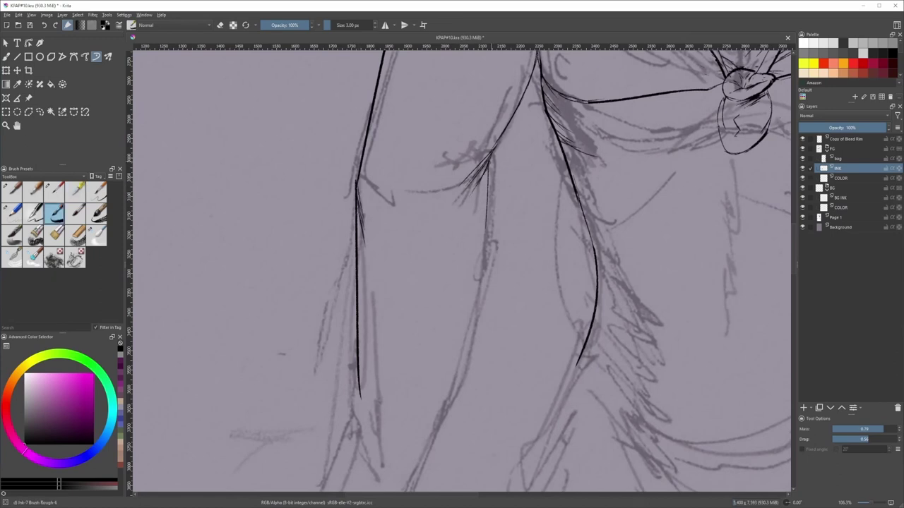
pyautogui.moveTo(578, 212); pyautogui.dragTo(481, 255)
# - Hatch the torso's left side and ink a thin curved rib line on each side of the pendant
pyautogui.moveTo(440, 113); pyautogui.dragTo(444, 144)
pyautogui.moveTo(452, 167); pyautogui.dragTo(466, 223)
pyautogui.moveTo(480, 210)
pyautogui.mouseDown()
pyautogui.moveTo(467, 233)
pyautogui.moveTo(450, 185)
pyautogui.moveTo(427, 172)
pyautogui.mouseUp()
pyautogui.moveTo(451, 176)
pyautogui.mouseDown()
pyautogui.moveTo(438, 200)
pyautogui.moveTo(523, 200)
pyautogui.mouseUp()
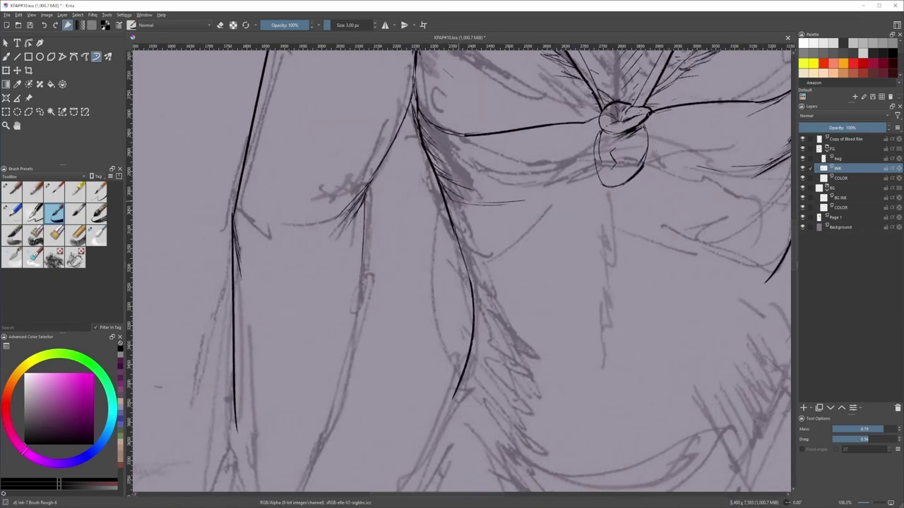
pyautogui.moveTo(450, 199)
pyautogui.mouseDown()
pyautogui.moveTo(507, 203)
pyautogui.moveTo(444, 228)
pyautogui.moveTo(514, 198)
pyautogui.mouseUp()
pyautogui.moveTo(578, 215); pyautogui.dragTo(514, 214)
pyautogui.moveTo(515, 194); pyautogui.dragTo(582, 212)
pyautogui.moveTo(566, 212)
pyautogui.mouseDown()
pyautogui.moveTo(627, 196)
pyautogui.moveTo(565, 190)
pyautogui.mouseUp()
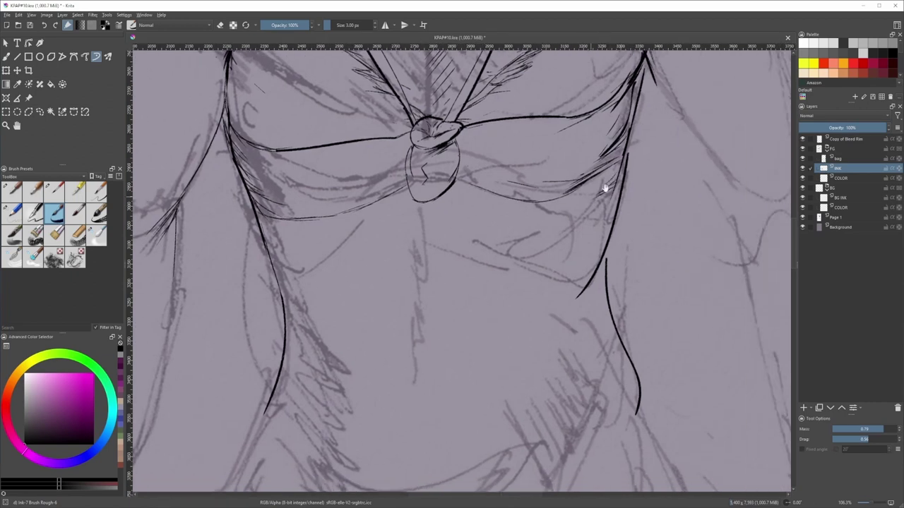
pyautogui.moveTo(623, 171)
pyautogui.mouseDown()
pyautogui.moveTo(593, 197)
pyautogui.moveTo(614, 164)
pyautogui.moveTo(590, 178)
pyautogui.mouseUp()
# - Ink more thin curved rib lines between the torso's left contour and the pendant, redoing the unsatisfactory strokes
pyautogui.moveTo(267, 199)
pyautogui.mouseDown()
pyautogui.moveTo(321, 204)
pyautogui.moveTo(397, 180)
pyautogui.mouseUp()
pyautogui.moveTo(243, 164)
pyautogui.mouseDown()
pyautogui.moveTo(310, 187)
pyautogui.moveTo(378, 171)
pyautogui.mouseUp()
pyautogui.moveTo(404, 160); pyautogui.dragTo(338, 178)
pyautogui.hotkey('ctrl', 'z')
pyautogui.hotkey('ctrl', 'z')
pyautogui.moveTo(241, 161); pyautogui.dragTo(281, 178)
pyautogui.moveTo(237, 160); pyautogui.dragTo(303, 184)
pyautogui.hotkey('ctrl', 'z')
pyautogui.moveTo(364, 173); pyautogui.dragTo(345, 179)
# - Ink more thin curved rib lines from the pendant to the torso's right side
pyautogui.moveTo(469, 168)
pyautogui.mouseDown()
pyautogui.moveTo(536, 185)
pyautogui.moveTo(590, 178)
pyautogui.moveTo(607, 149)
pyautogui.mouseUp()
pyautogui.moveTo(552, 162); pyautogui.dragTo(566, 161)
pyautogui.moveTo(553, 156)
pyautogui.mouseDown()
pyautogui.moveTo(461, 157)
pyautogui.moveTo(414, 179)
pyautogui.mouseUp()
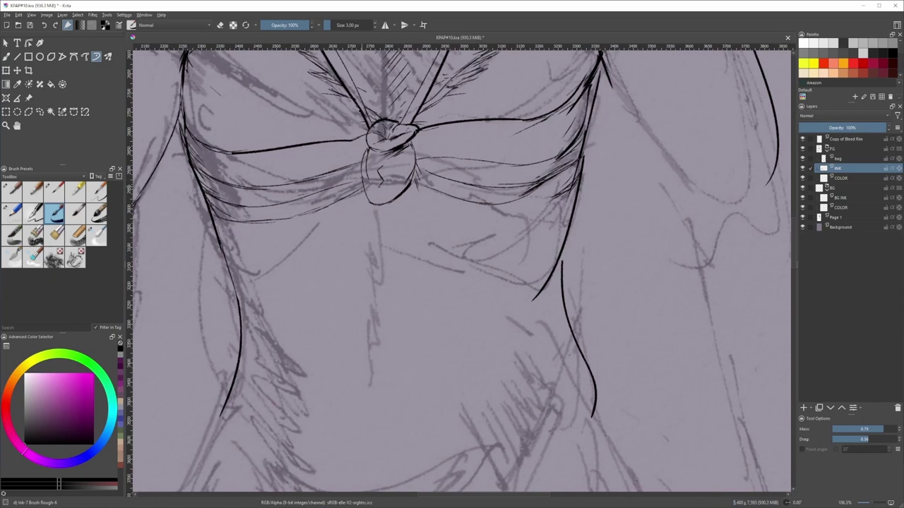
pyautogui.moveTo(419, 138)
pyautogui.mouseDown()
pyautogui.moveTo(389, 178)
pyautogui.moveTo(389, 213)
pyautogui.mouseUp()
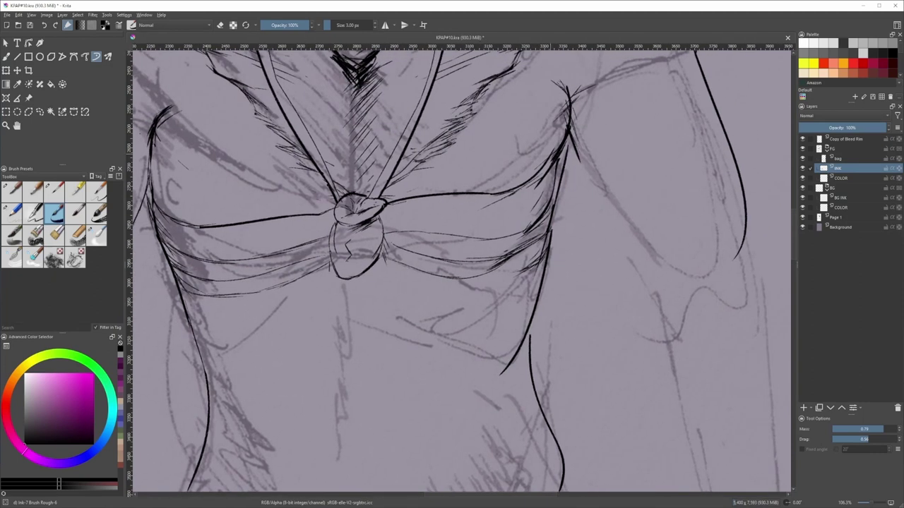
pyautogui.scroll(-4, 410, 232)
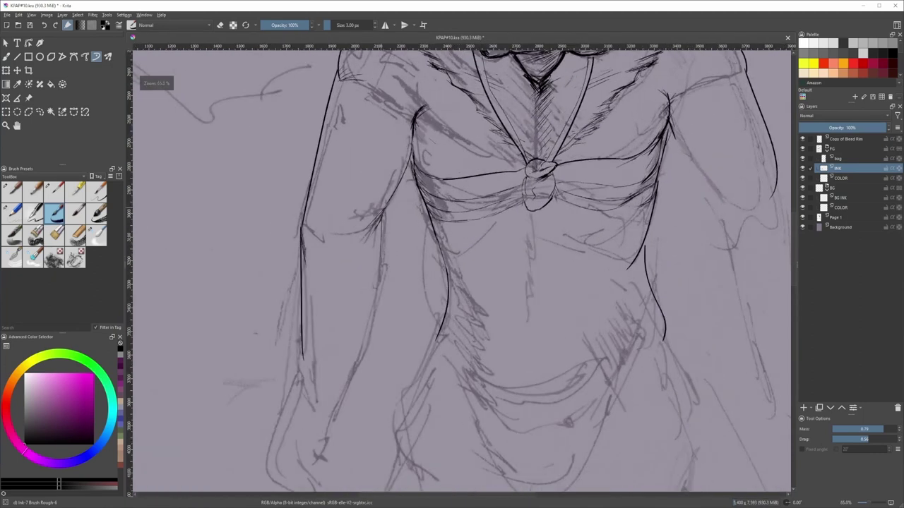
# - Ink the left hip's bulging contour below the waist with the 7 px brush and clean up its junction with the waist line
pyautogui.moveTo(411, 232); pyautogui.dragTo(413, 220)
pyautogui.press('/')
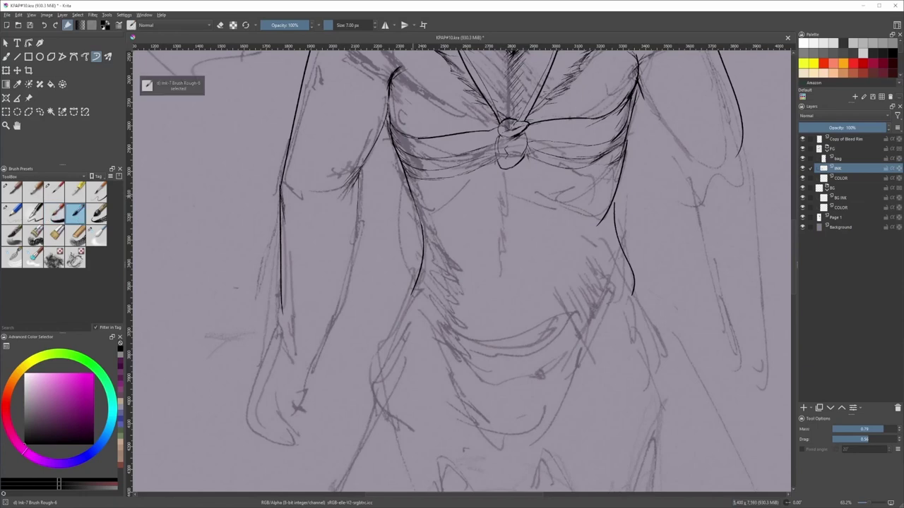
pyautogui.moveTo(411, 189)
pyautogui.mouseDown()
pyautogui.moveTo(417, 257)
pyautogui.moveTo(405, 291)
pyautogui.mouseUp()
pyautogui.moveTo(456, 276); pyautogui.dragTo(418, 263)
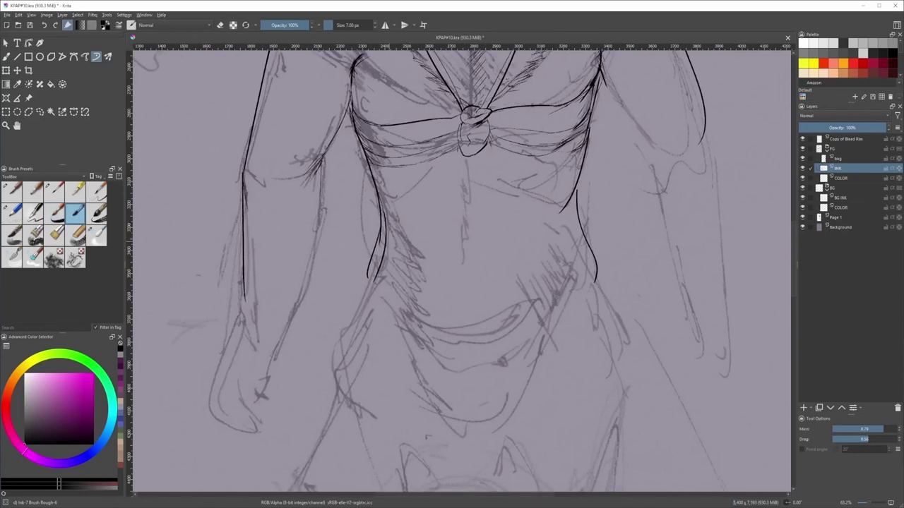
pyautogui.press('/')
pyautogui.moveTo(393, 218)
pyautogui.mouseDown()
pyautogui.moveTo(379, 283)
pyautogui.moveTo(387, 307)
pyautogui.mouseUp()
pyautogui.press('.')
pyautogui.press('.')
# - Ink the lower ribcage arch as two 7 px curves running outward from beneath the pendant, redoing both strokes
pyautogui.moveTo(493, 152); pyautogui.dragTo(560, 208)
pyautogui.moveTo(459, 153); pyautogui.dragTo(431, 180)
pyautogui.hotkey('ctrl', 'z')
pyautogui.hotkey('ctrl', 'z')
pyautogui.moveTo(486, 153); pyautogui.dragTo(539, 197)
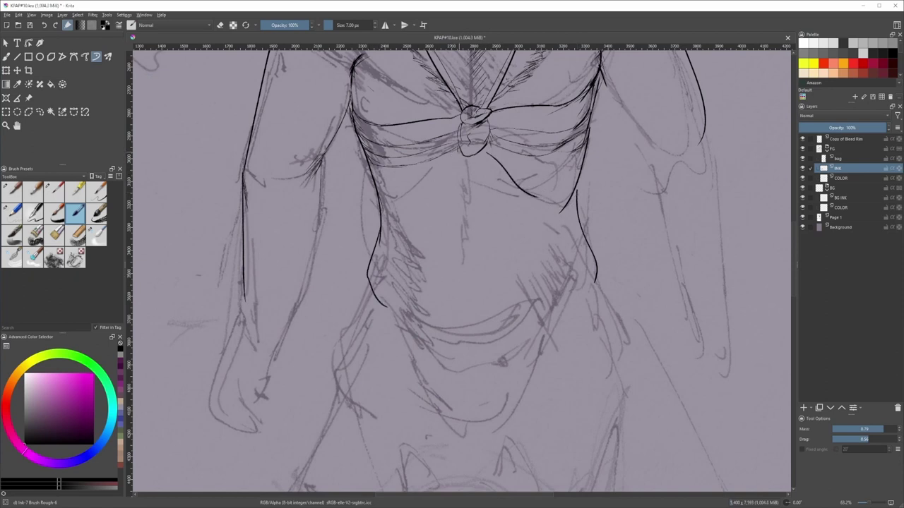
pyautogui.moveTo(459, 153); pyautogui.dragTo(400, 203)
# - Extend both ends of the ribcage arch to the torso contours with thin 3 px strokes
pyautogui.press('.')
pyautogui.press('.')
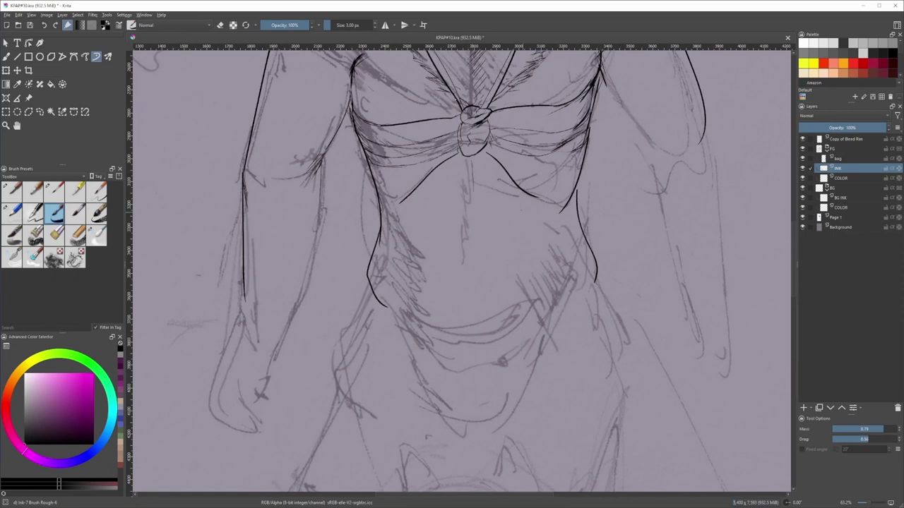
pyautogui.moveTo(537, 197); pyautogui.dragTo(568, 202)
pyautogui.moveTo(380, 199); pyautogui.dragTo(396, 204)
pyautogui.moveTo(400, 202); pyautogui.dragTo(388, 214)
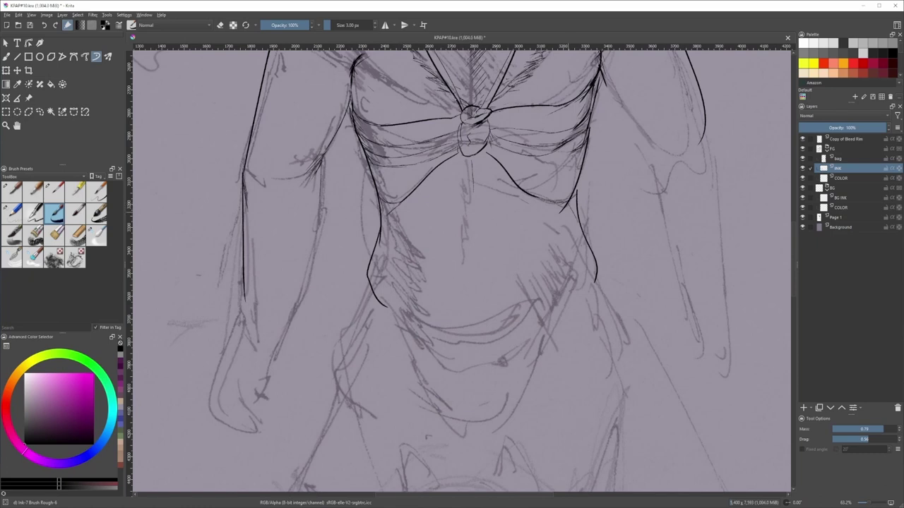
pyautogui.keyDown('ctrl'); pyautogui.moveTo(636, 175); pyautogui.dragTo(510, 291); pyautogui.keyUp('ctrl')
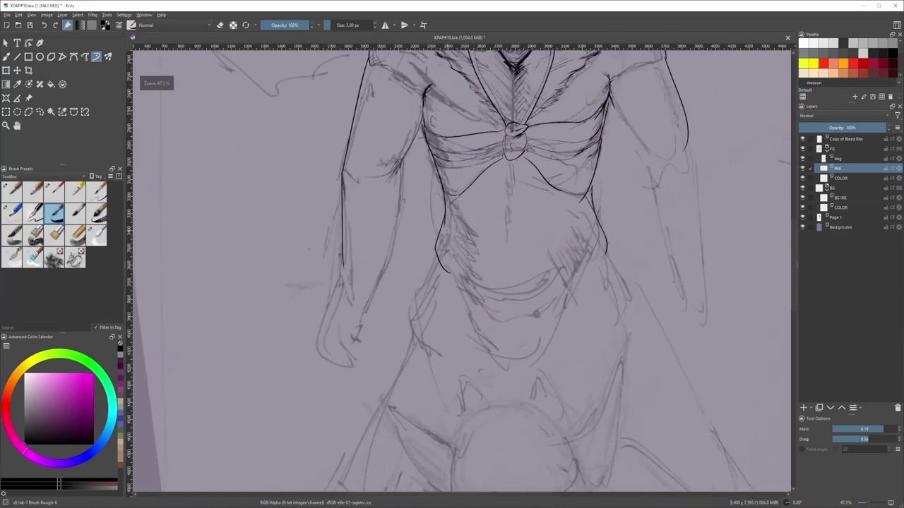
# - Ink the rounded lower belly curve from the left hip to the right hip with the 7 px brush
pyautogui.press('/')
pyautogui.moveTo(441, 228)
pyautogui.mouseDown()
pyautogui.moveTo(492, 290)
pyautogui.moveTo(585, 259)
pyautogui.moveTo(600, 231)
pyautogui.mouseUp()
pyautogui.hotkey('ctrl', 'z')
pyautogui.scroll(4, 605, 216)
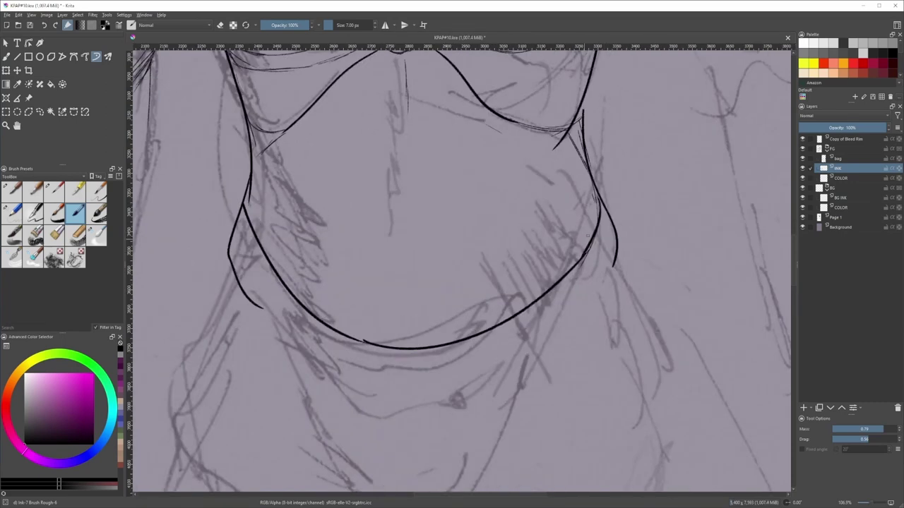
pyautogui.scroll(-3, 574, 238)
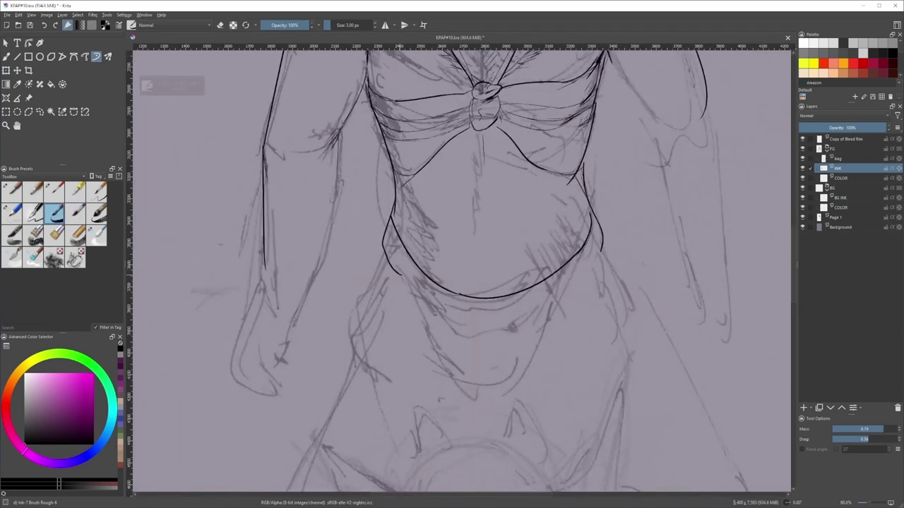
# - Ink thin fur and thigh strokes running down from both hips with the 3 px brush
pyautogui.moveTo(410, 291); pyautogui.dragTo(375, 302)
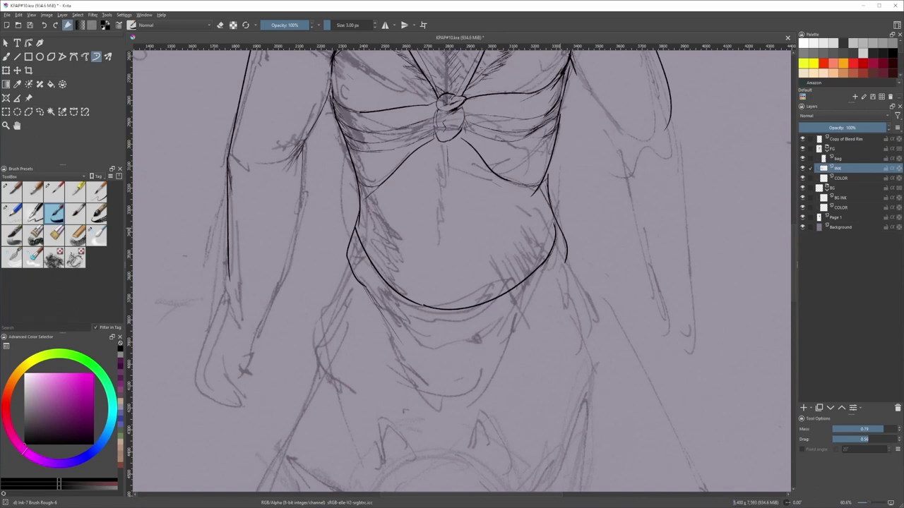
pyautogui.moveTo(567, 256); pyautogui.dragTo(584, 279)
pyautogui.moveTo(344, 258); pyautogui.dragTo(337, 293)
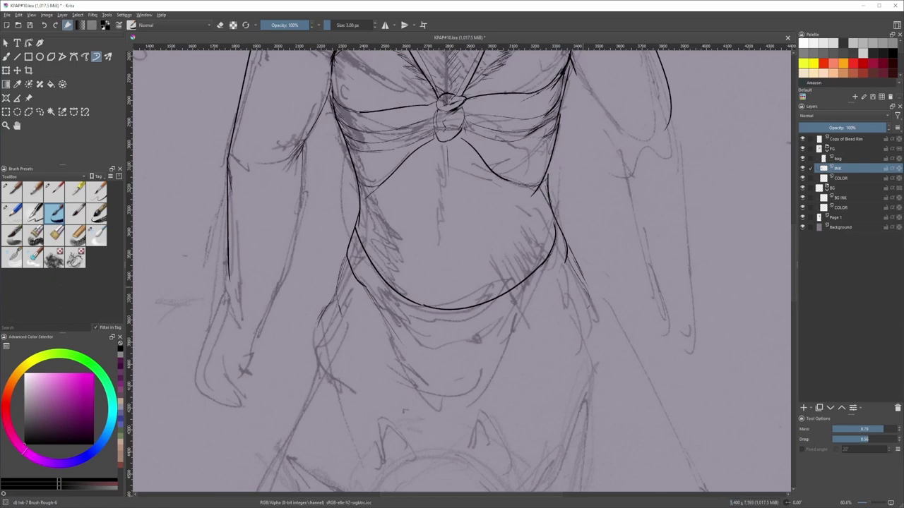
pyautogui.scroll(-3, 465, 273)
pyautogui.scroll(1, 466, 272)
pyautogui.moveTo(368, 269)
pyautogui.mouseDown()
pyautogui.moveTo(351, 302)
pyautogui.moveTo(394, 276)
pyautogui.mouseUp()
pyautogui.hotkey('ctrl', 'z')
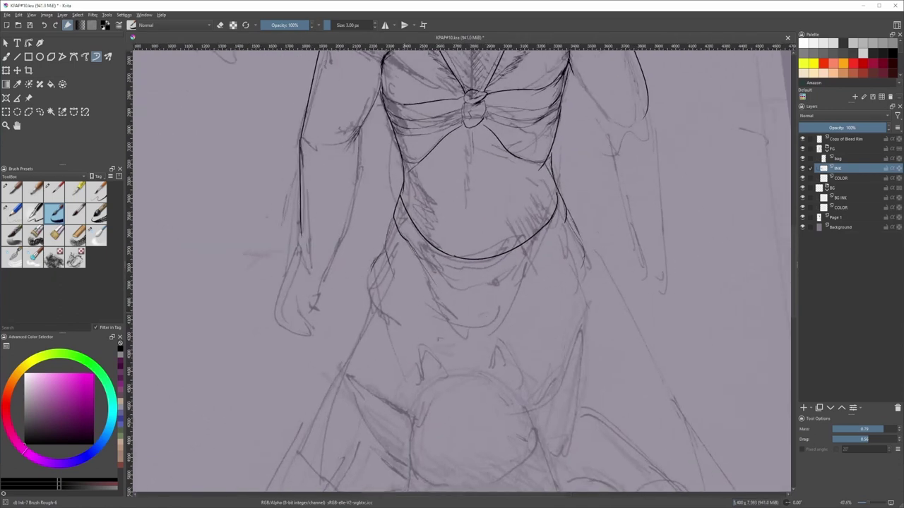
# - Add another thin rib line on each side just above the ribcage arch, redoing strokes as needed
pyautogui.scroll(3, 385, 208)
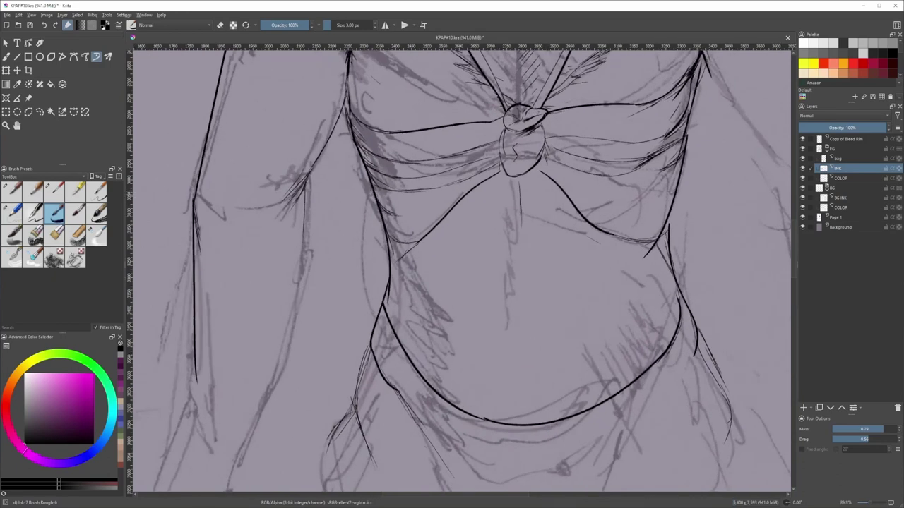
pyautogui.scroll(1, 380, 202)
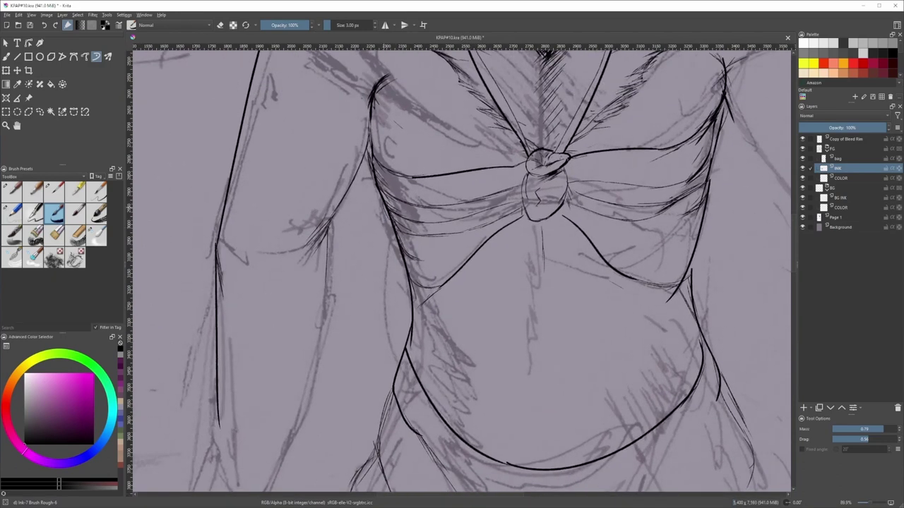
pyautogui.moveTo(679, 226); pyautogui.dragTo(616, 242)
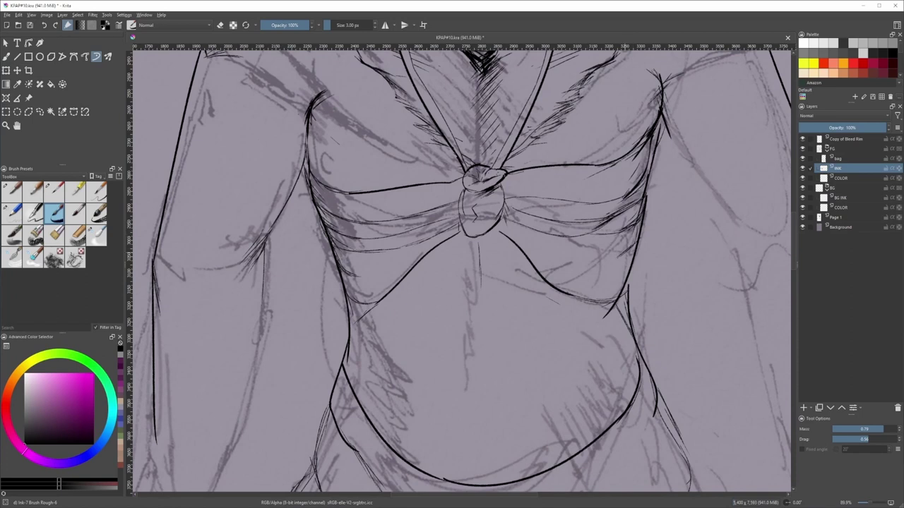
pyautogui.moveTo(346, 274)
pyautogui.mouseDown()
pyautogui.moveTo(379, 283)
pyautogui.moveTo(428, 254)
pyautogui.mouseUp()
pyautogui.hotkey('ctrl', 'z')
pyautogui.moveTo(514, 240); pyautogui.dragTo(564, 260)
pyautogui.hotkey('ctrl', 'z')
pyautogui.moveTo(509, 235)
pyautogui.mouseDown()
pyautogui.moveTo(621, 255)
pyautogui.moveTo(575, 261)
pyautogui.moveTo(576, 251)
pyautogui.mouseUp()
pyautogui.scroll(-1, 575, 261)
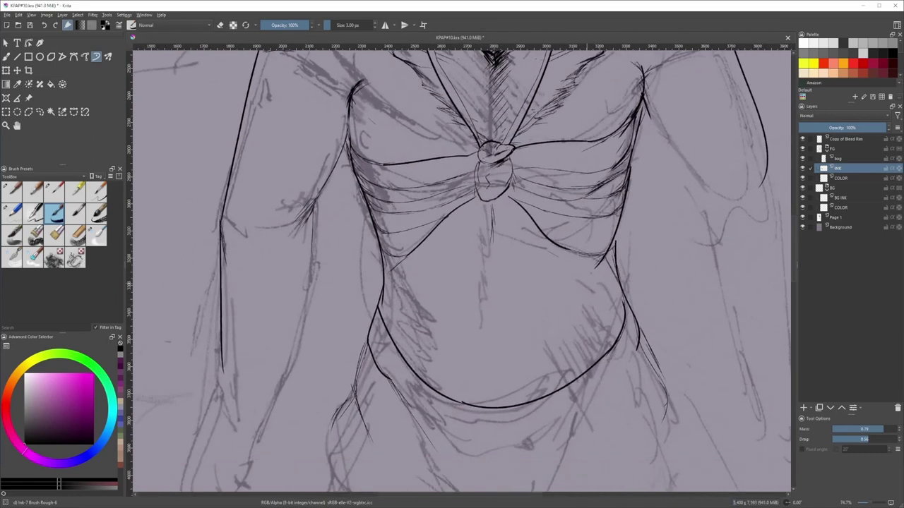
# - Mirror the canvas view, refine the waist contours with short strokes, and restore the normal view
pyautogui.press('m')
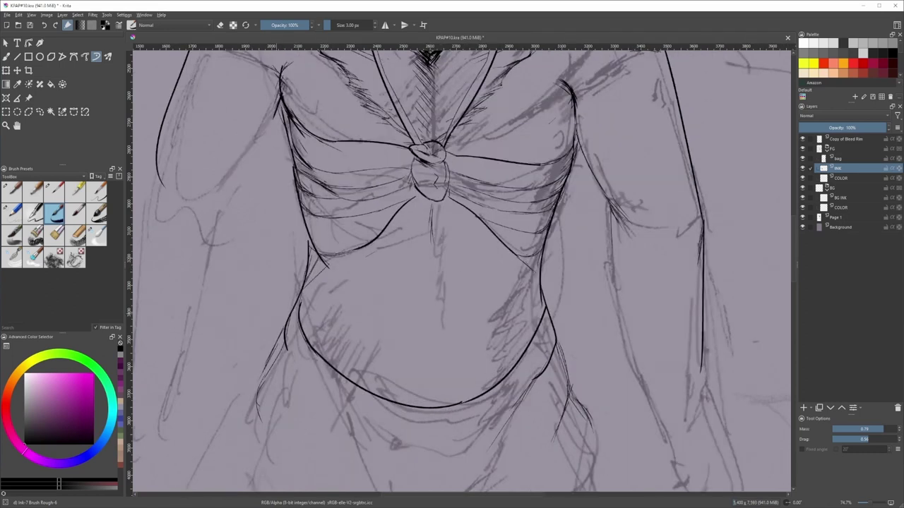
pyautogui.moveTo(316, 252); pyautogui.dragTo(310, 284)
pyautogui.moveTo(552, 346); pyautogui.dragTo(542, 311)
pyautogui.press('m')
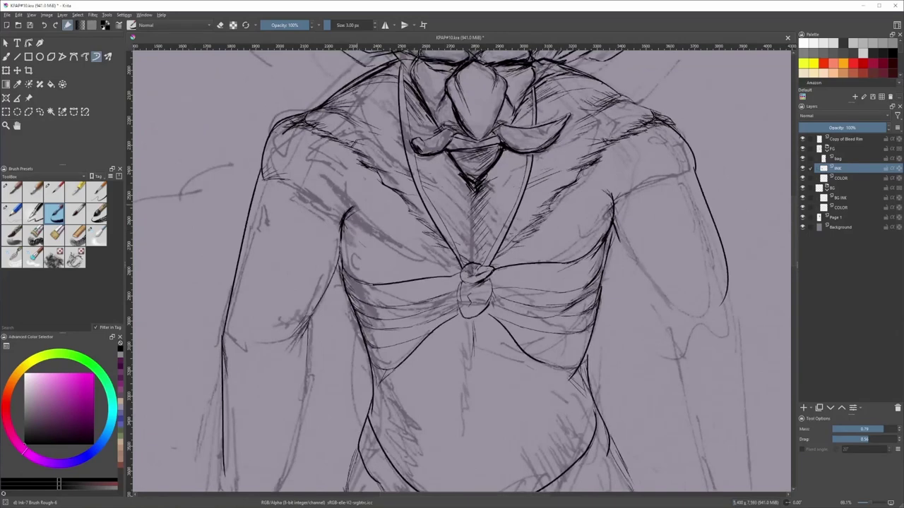
# - Add strokes above the left armpit, ink the right upper arm's inner contour, and thicken the left arm's inner contour at 7 px
pyautogui.moveTo(348, 204); pyautogui.dragTo(373, 188)
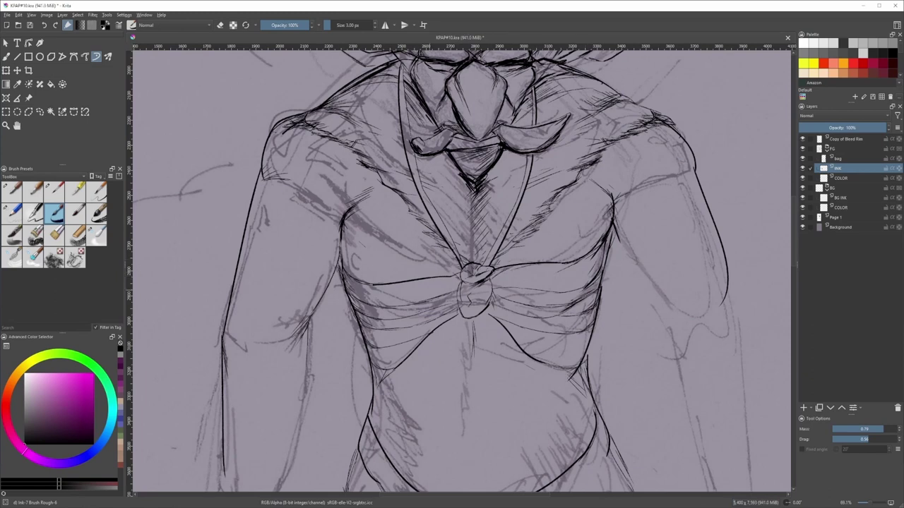
pyautogui.moveTo(615, 227)
pyautogui.mouseDown()
pyautogui.moveTo(570, 214)
pyautogui.moveTo(586, 258)
pyautogui.moveTo(620, 298)
pyautogui.mouseUp()
pyautogui.press('/')
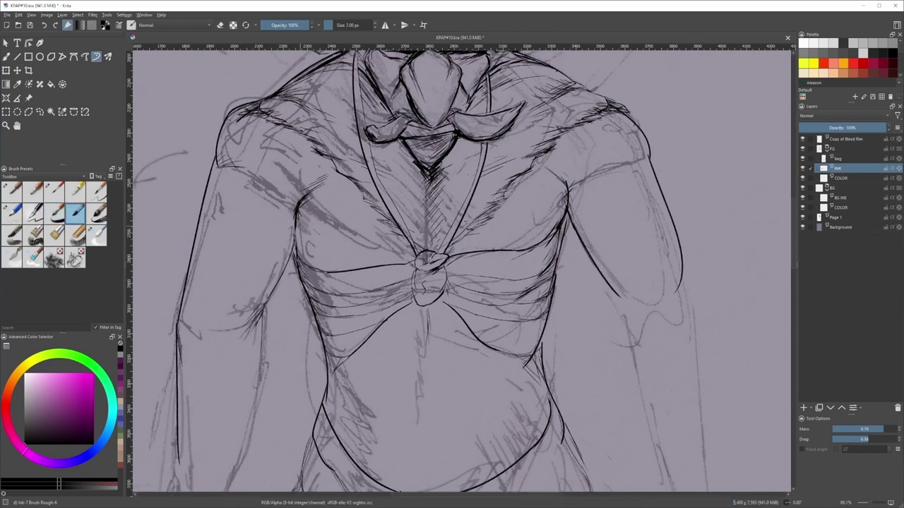
pyautogui.moveTo(296, 224)
pyautogui.mouseDown()
pyautogui.moveTo(275, 294)
pyautogui.moveTo(256, 320)
pyautogui.mouseUp()
# - Add fine fur strokes along the right edge of the chest fur with the 3 px 5 Pen Quill brush
pyautogui.press('/')
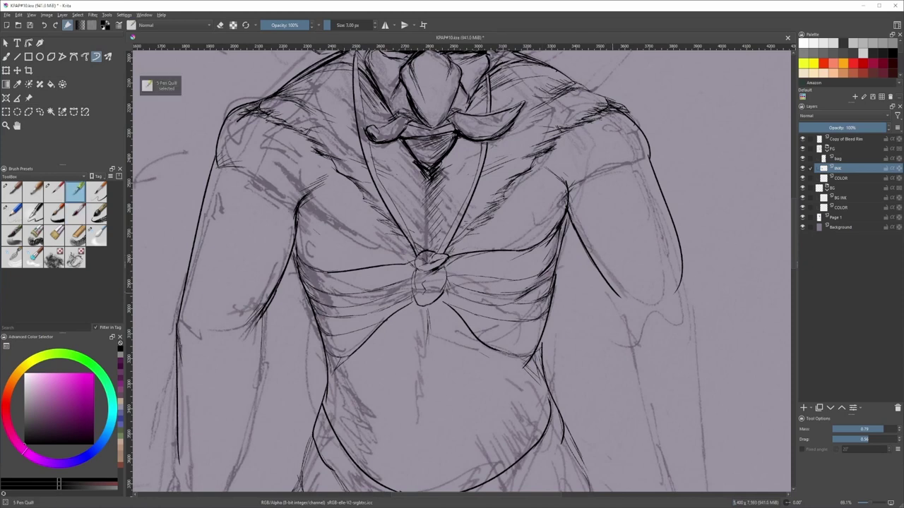
pyautogui.moveTo(599, 280); pyautogui.dragTo(594, 230)
pyautogui.moveTo(586, 214); pyautogui.dragTo(611, 255)
pyautogui.hotkey('ctrl', 'z')
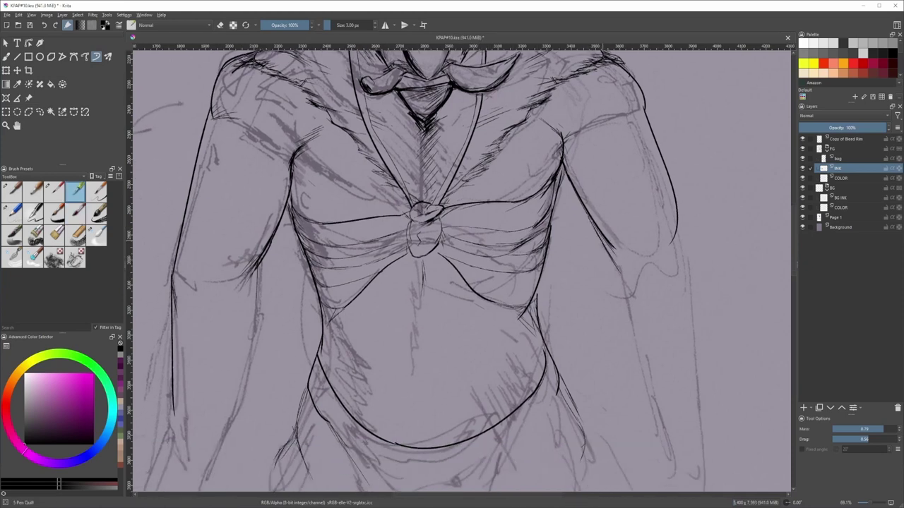
pyautogui.moveTo(540, 121); pyautogui.dragTo(589, 221)
pyautogui.scroll(1, 588, 223)
pyautogui.scroll(2, 536, 236)
pyautogui.moveTo(551, 260); pyautogui.dragTo(524, 271)
pyautogui.moveTo(523, 270)
pyautogui.mouseDown()
pyautogui.moveTo(507, 275)
pyautogui.moveTo(515, 273)
pyautogui.mouseUp()
pyautogui.moveTo(543, 261); pyautogui.dragTo(516, 271)
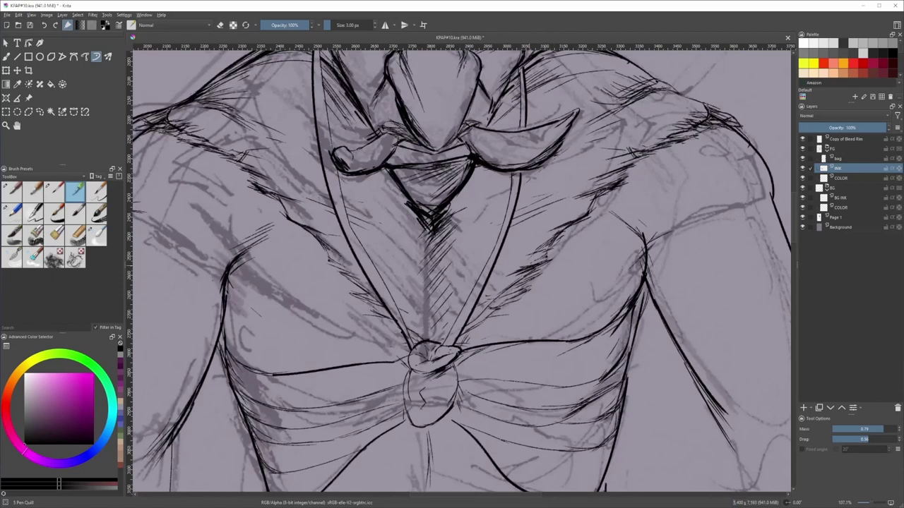
pyautogui.moveTo(477, 224)
pyautogui.mouseDown()
pyautogui.moveTo(521, 267)
pyautogui.moveTo(484, 262)
pyautogui.mouseUp()
pyautogui.moveTo(516, 247); pyautogui.dragTo(487, 259)
pyautogui.moveTo(504, 245); pyautogui.dragTo(490, 253)
pyautogui.hotkey('ctrl', 'z')
pyautogui.hotkey('ctrl', 'z')
pyautogui.hotkey('ctrl', 'z')
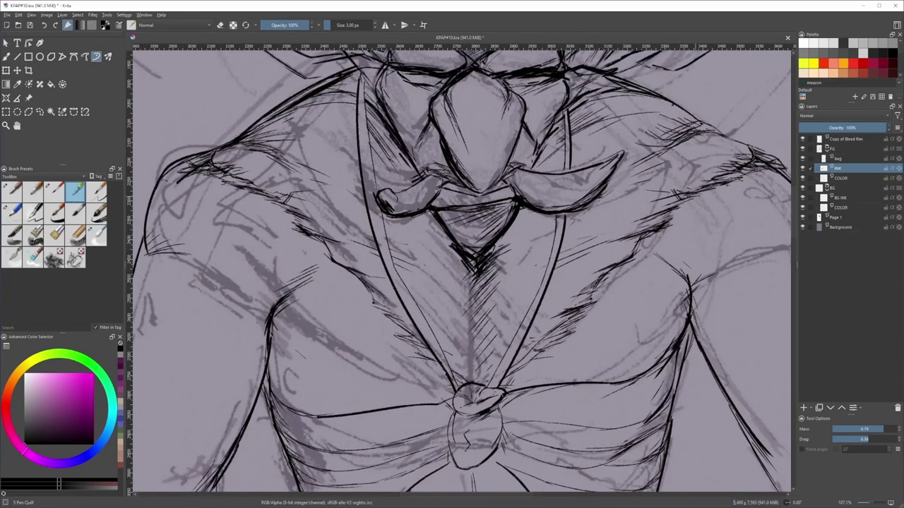
# - Add short fur strokes along the fur edge running from the right shoulder toward the chest
pyautogui.moveTo(699, 193); pyautogui.dragTo(657, 206)
pyautogui.moveTo(675, 199); pyautogui.dragTo(645, 208)
pyautogui.moveTo(711, 189); pyautogui.dragTo(645, 210)
pyautogui.moveTo(663, 202); pyautogui.dragTo(617, 205)
pyautogui.moveTo(614, 206); pyautogui.dragTo(592, 211)
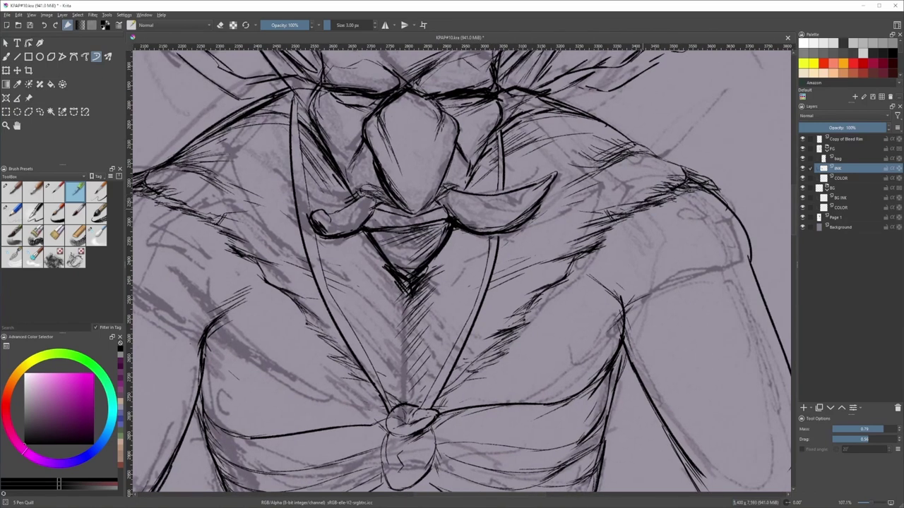
pyautogui.moveTo(586, 255); pyautogui.dragTo(617, 218)
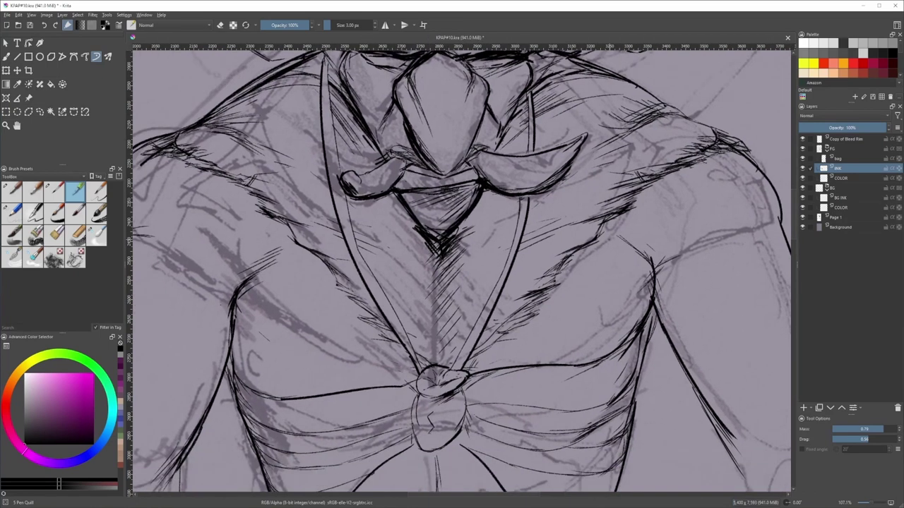
# - Add fine strokes around the right armpit and the adjoining edge of the chest
pyautogui.moveTo(569, 272); pyautogui.dragTo(551, 279)
pyautogui.moveTo(628, 238); pyautogui.dragTo(651, 262)
pyautogui.moveTo(628, 303); pyautogui.dragTo(625, 248)
pyautogui.moveTo(633, 279)
pyautogui.mouseDown()
pyautogui.moveTo(622, 292)
pyautogui.moveTo(633, 295)
pyautogui.mouseUp()
pyautogui.moveTo(650, 291)
pyautogui.mouseDown()
pyautogui.moveTo(639, 233)
pyautogui.moveTo(614, 276)
pyautogui.mouseUp()
pyautogui.moveTo(621, 267)
pyautogui.mouseDown()
pyautogui.moveTo(606, 282)
pyautogui.moveTo(546, 298)
pyautogui.mouseUp()
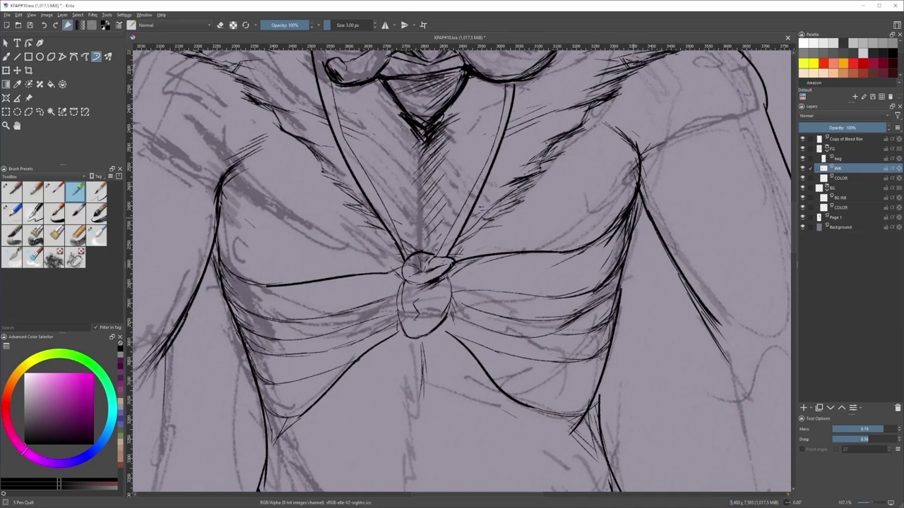
# - Ink a small curve on the left pectoral and reinforce the fold above the right armpit, undoing stray strokes
pyautogui.moveTo(625, 224); pyautogui.dragTo(710, 235)
pyautogui.hotkey('ctrl', 'z')
pyautogui.moveTo(320, 267); pyautogui.dragTo(340, 274)
pyautogui.hotkey('ctrl', 'z')
pyautogui.moveTo(347, 178)
pyautogui.mouseDown()
pyautogui.moveTo(359, 199)
pyautogui.moveTo(357, 255)
pyautogui.moveTo(323, 244)
pyautogui.mouseUp()
pyautogui.moveTo(390, 242); pyautogui.dragTo(228, 282)
pyautogui.moveTo(541, 245)
pyautogui.mouseDown()
pyautogui.moveTo(564, 265)
pyautogui.moveTo(536, 244)
pyautogui.mouseUp()
pyautogui.moveTo(631, 238)
pyautogui.mouseDown()
pyautogui.moveTo(603, 245)
pyautogui.moveTo(632, 243)
pyautogui.moveTo(630, 227)
pyautogui.moveTo(632, 237)
pyautogui.mouseUp()
pyautogui.hotkey('ctrl', 'z')
pyautogui.hotkey('ctrl', 'z')
pyautogui.hotkey('ctrl', 'z')
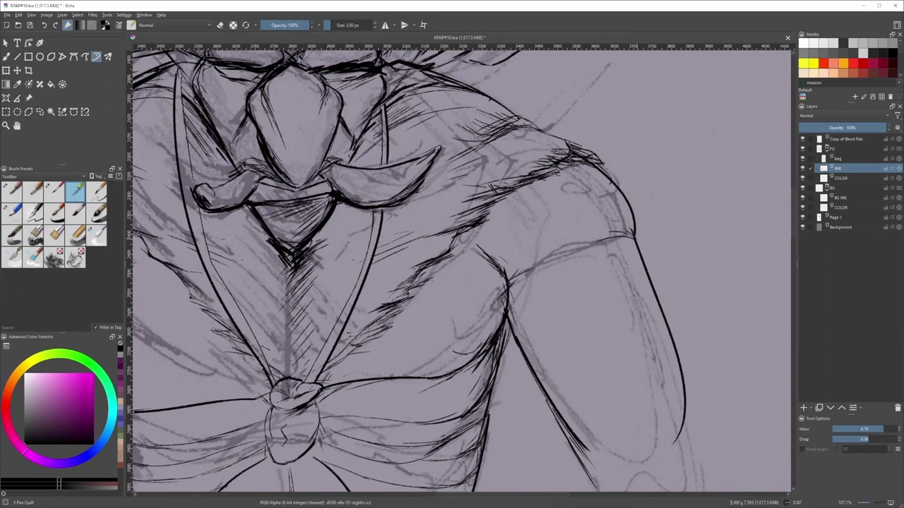
# - Add short hair strokes rising from the right and centre of the forehead hairline
pyautogui.moveTo(554, 247); pyautogui.dragTo(597, 254)
pyautogui.moveTo(284, 248)
pyautogui.mouseDown()
pyautogui.moveTo(238, 244)
pyautogui.moveTo(276, 238)
pyautogui.mouseUp()
pyautogui.moveTo(289, 159); pyautogui.dragTo(293, 230)
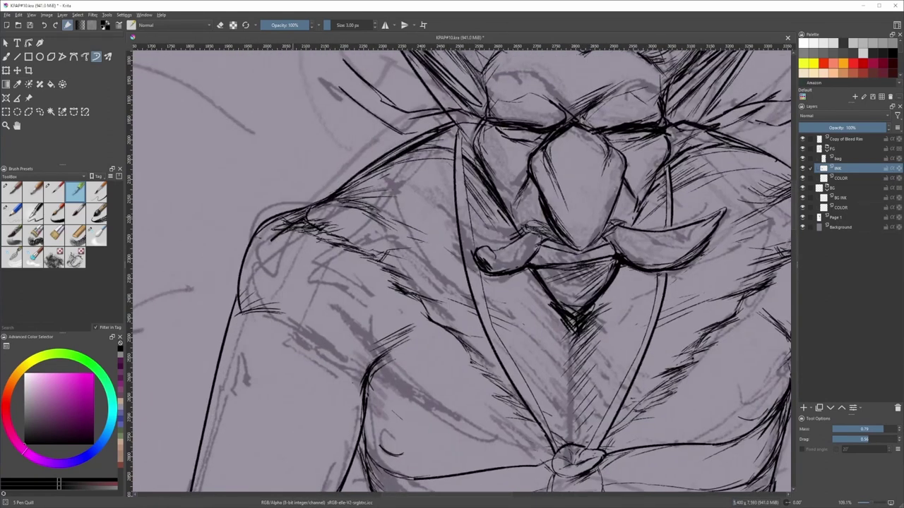
pyautogui.moveTo(344, 184); pyautogui.dragTo(315, 202)
pyautogui.moveTo(495, 150); pyautogui.dragTo(425, 210)
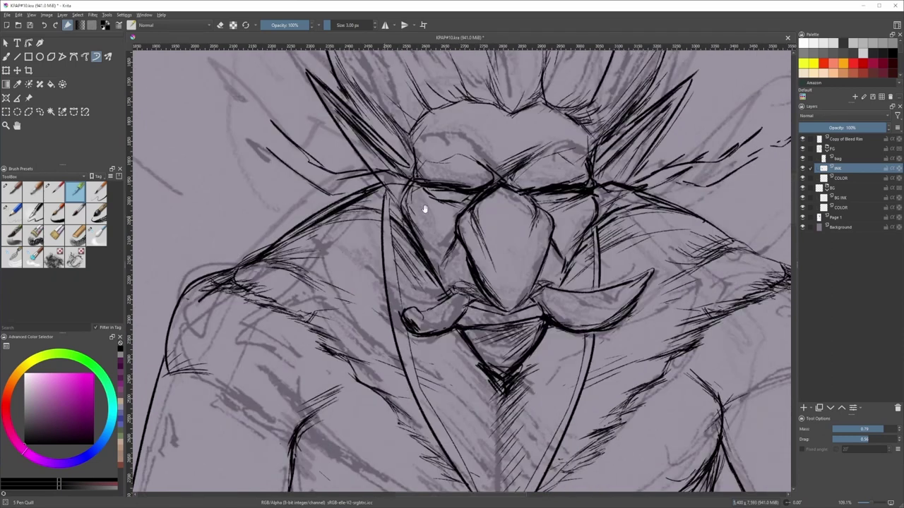
pyautogui.moveTo(577, 189); pyautogui.dragTo(597, 172)
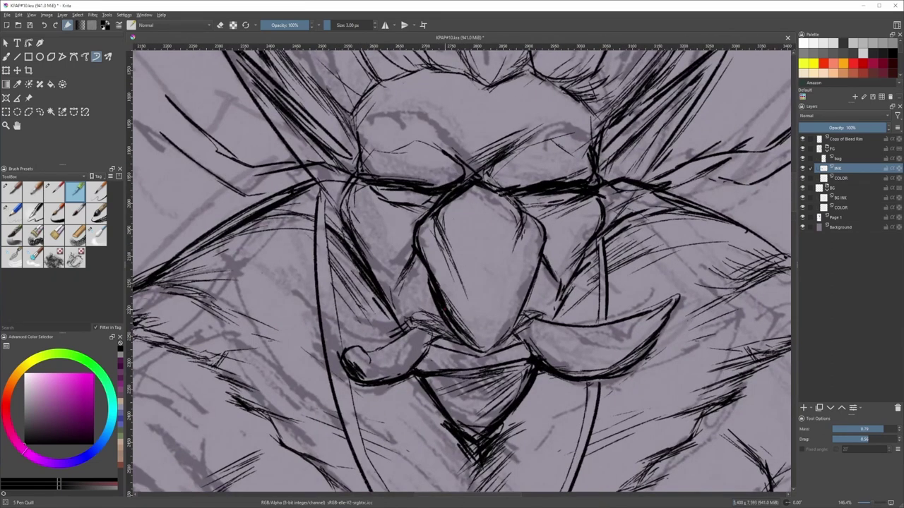
pyautogui.moveTo(505, 272); pyautogui.dragTo(528, 385)
pyautogui.moveTo(501, 186); pyautogui.dragTo(492, 257)
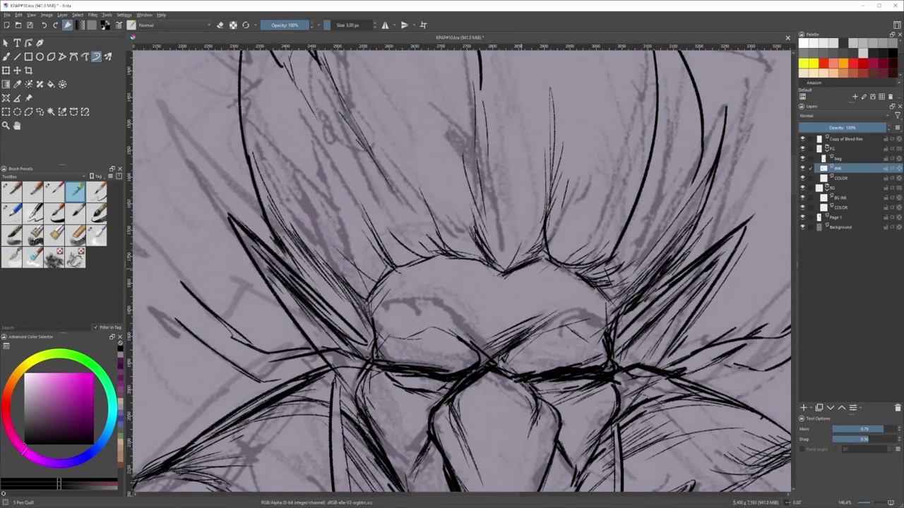
pyautogui.moveTo(562, 267)
pyautogui.mouseDown()
pyautogui.moveTo(576, 276)
pyautogui.moveTo(620, 236)
pyautogui.mouseUp()
pyautogui.moveTo(589, 270); pyautogui.dragTo(617, 239)
pyautogui.moveTo(477, 232); pyautogui.dragTo(473, 198)
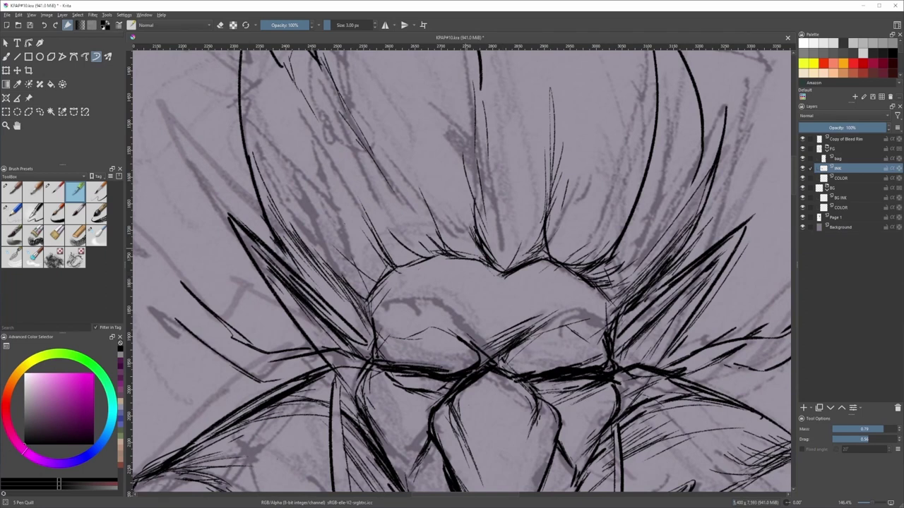
# - Ink darker hair strands rising from the left half of the forehead hairline and darken its edge
pyautogui.moveTo(443, 248); pyautogui.dragTo(420, 189)
pyautogui.moveTo(380, 251); pyautogui.dragTo(357, 198)
pyautogui.moveTo(381, 251)
pyautogui.mouseDown()
pyautogui.moveTo(390, 263)
pyautogui.moveTo(434, 256)
pyautogui.mouseUp()
pyautogui.moveTo(377, 285)
pyautogui.mouseDown()
pyautogui.moveTo(393, 271)
pyautogui.moveTo(369, 298)
pyautogui.mouseUp()
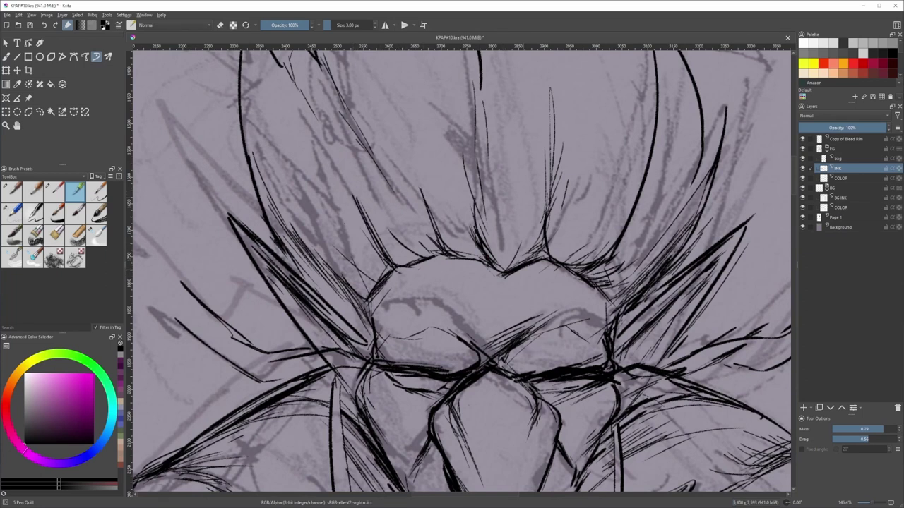
pyautogui.moveTo(487, 268)
pyautogui.mouseDown()
pyautogui.moveTo(504, 274)
pyautogui.moveTo(437, 331)
pyautogui.mouseUp()
pyautogui.moveTo(481, 292); pyautogui.dragTo(492, 205)
pyautogui.moveTo(475, 189); pyautogui.dragTo(456, 201)
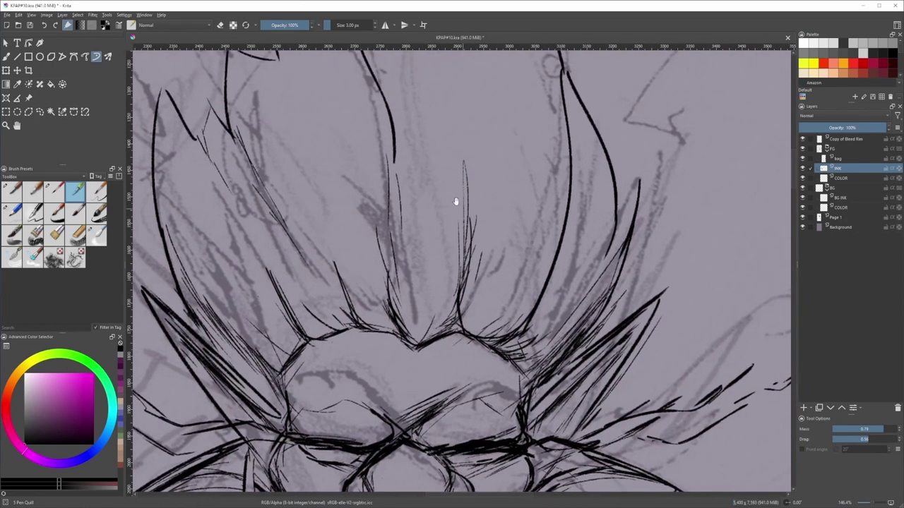
# - Ink a thin outer contour for the right forearm, running down from the elbow
pyautogui.moveTo(579, 308); pyautogui.dragTo(569, 250)
pyautogui.moveTo(521, 160); pyautogui.dragTo(436, 226)
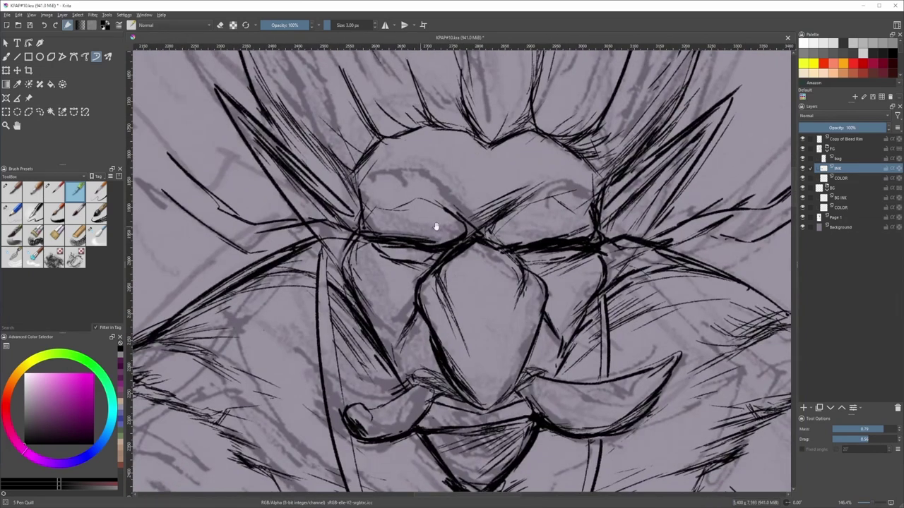
pyautogui.scroll(-6, 551, 227)
pyautogui.moveTo(604, 133); pyautogui.dragTo(596, 185)
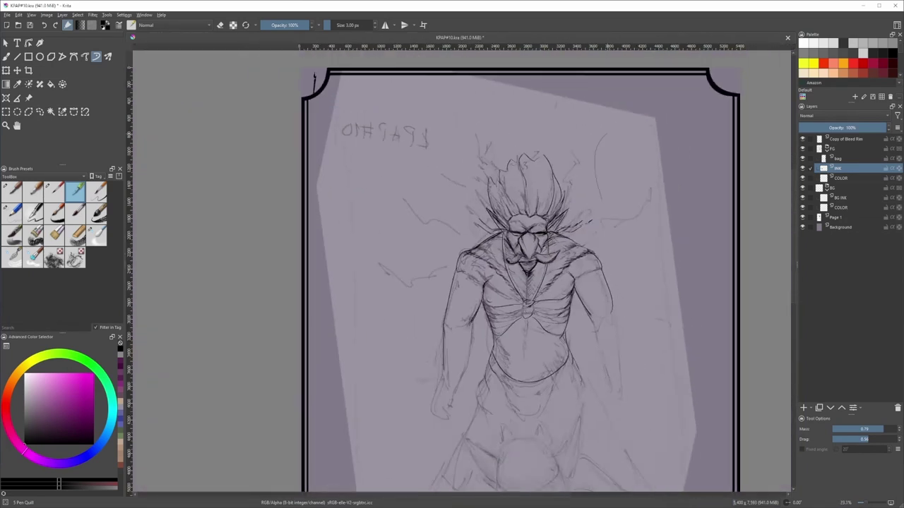
pyautogui.scroll(2, 593, 227)
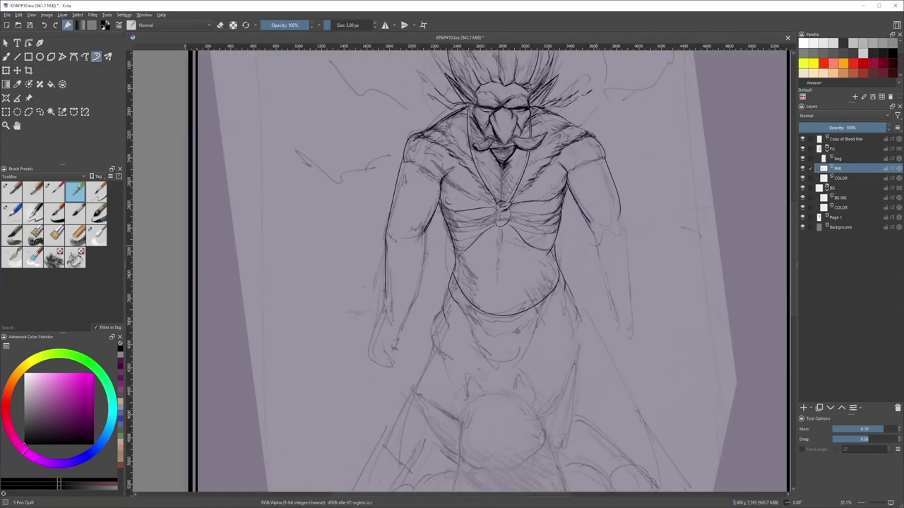
pyautogui.hotkey('ctrl', 'z')
pyautogui.moveTo(621, 216); pyautogui.dragTo(637, 297)
# - Ink long outer leg contours sweeping down from both hips with the 7 px Ink-7 Brush Rough, redoing the left one
pyautogui.moveTo(566, 274)
pyautogui.mouseDown()
pyautogui.moveTo(560, 264)
pyautogui.moveTo(589, 240)
pyautogui.moveTo(592, 187)
pyautogui.moveTo(648, 318)
pyautogui.mouseUp()
pyautogui.press('/')
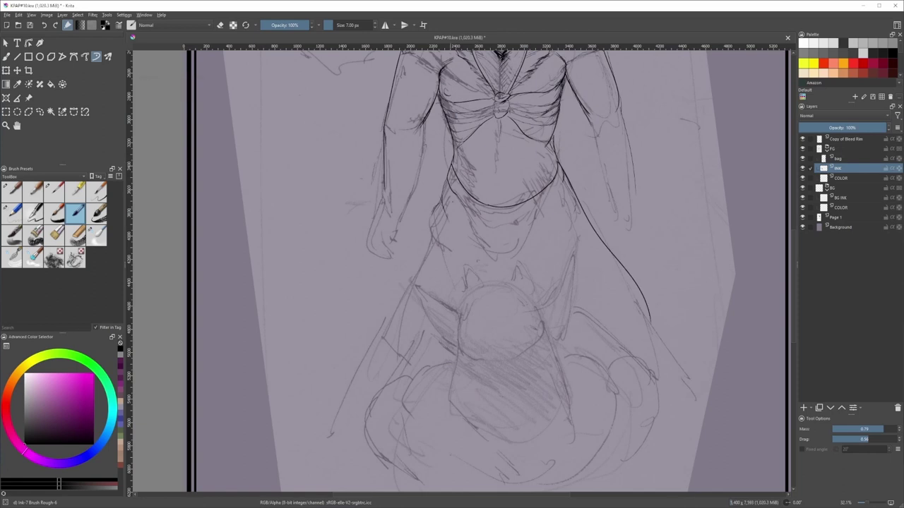
pyautogui.moveTo(449, 173); pyautogui.dragTo(371, 376)
pyautogui.hotkey('ctrl', 'z')
pyautogui.moveTo(447, 178); pyautogui.dragTo(337, 404)
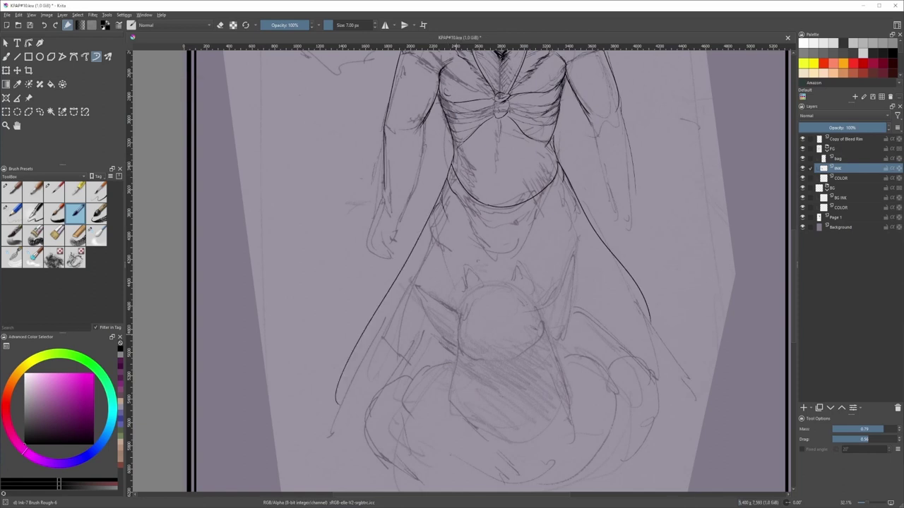
# - Ink the rounded head outline of the small creature between the legs, undoing the first attempt
pyautogui.scroll(-1, 536, 336)
pyautogui.moveTo(536, 337); pyautogui.dragTo(538, 309)
pyautogui.scroll(-1, 538, 309)
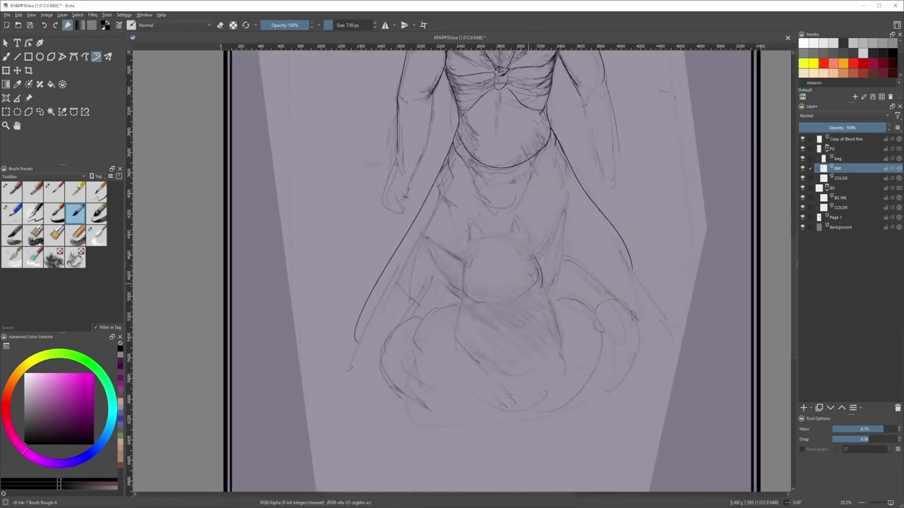
pyautogui.scroll(1, 538, 264)
pyautogui.scroll(1, 472, 225)
pyautogui.hotkey('ctrl', 'z')
pyautogui.moveTo(441, 269)
pyautogui.mouseDown()
pyautogui.moveTo(469, 232)
pyautogui.moveTo(462, 236)
pyautogui.moveTo(526, 237)
pyautogui.moveTo(521, 327)
pyautogui.mouseUp()
# - Ink the small creature's two long pointed ears, redoing the left ear's upper edge
pyautogui.moveTo(379, 227); pyautogui.dragTo(434, 271)
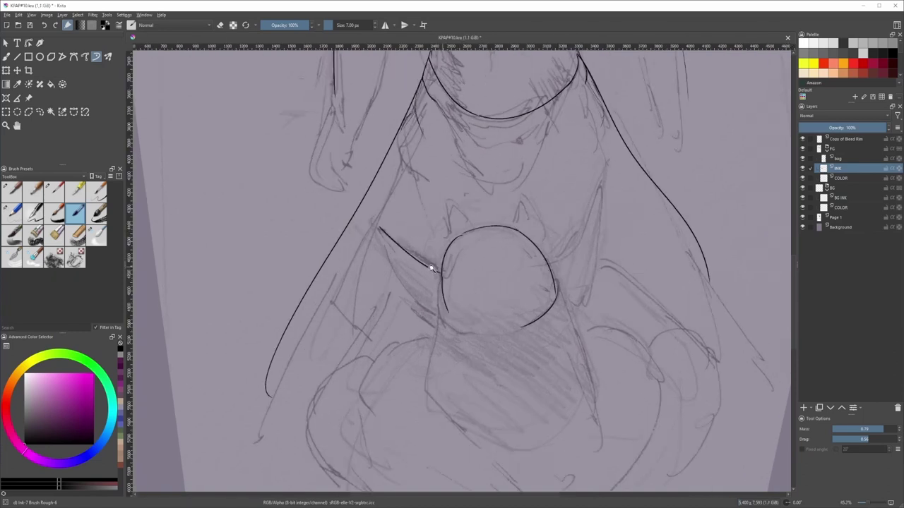
pyautogui.hotkey('ctrl', 'z')
pyautogui.scroll(2, 416, 257)
pyautogui.moveTo(355, 209); pyautogui.dragTo(458, 283)
pyautogui.moveTo(547, 291); pyautogui.dragTo(465, 294)
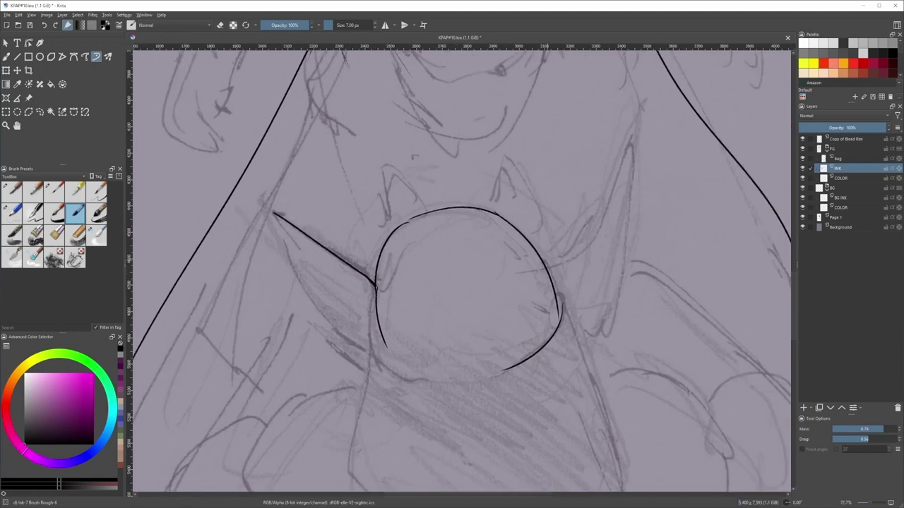
pyautogui.moveTo(561, 254)
pyautogui.mouseDown()
pyautogui.moveTo(632, 159)
pyautogui.moveTo(592, 334)
pyautogui.mouseUp()
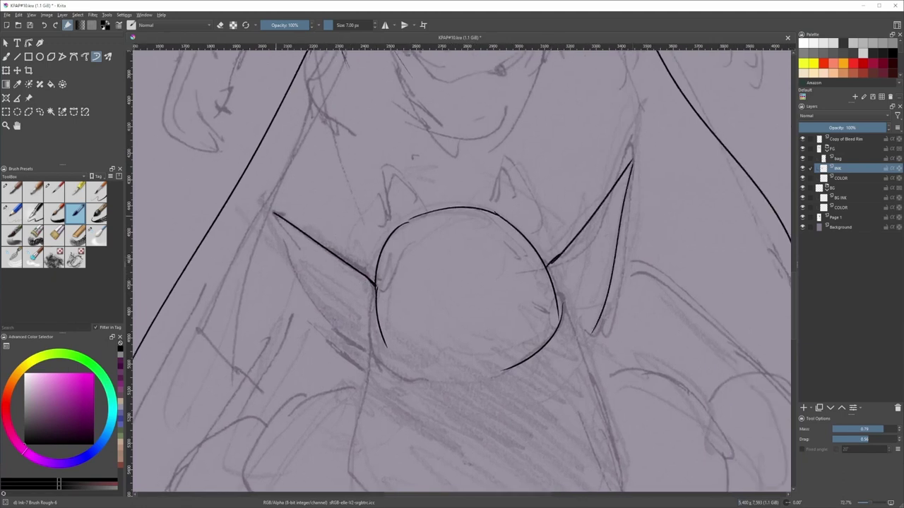
pyautogui.moveTo(262, 207); pyautogui.dragTo(363, 361)
# - Ink both sides of the small creature's body below its head and clean up the join at the left cheek
pyautogui.moveTo(548, 344)
pyautogui.mouseDown()
pyautogui.moveTo(533, 246)
pyautogui.moveTo(549, 267)
pyautogui.mouseUp()
pyautogui.moveTo(546, 224); pyautogui.dragTo(571, 329)
pyautogui.moveTo(444, 238); pyautogui.dragTo(438, 312)
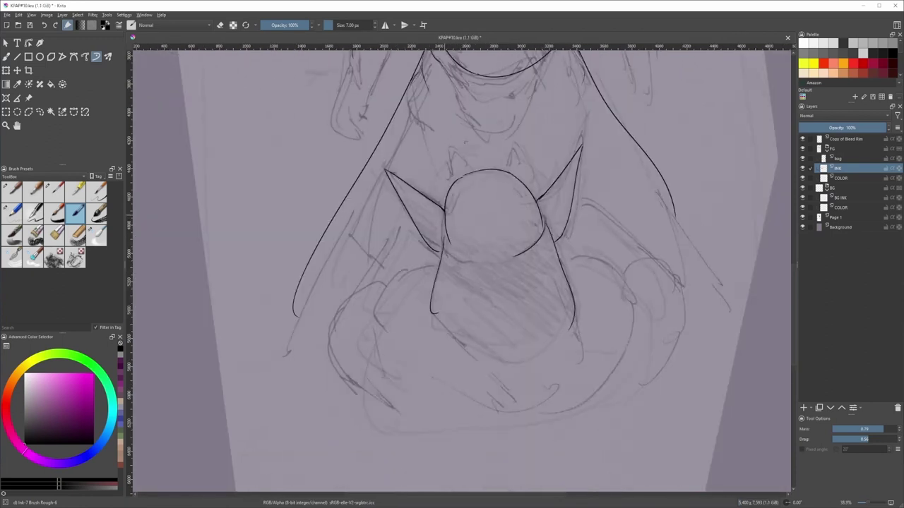
pyautogui.scroll(4, 446, 232)
pyautogui.press('/')
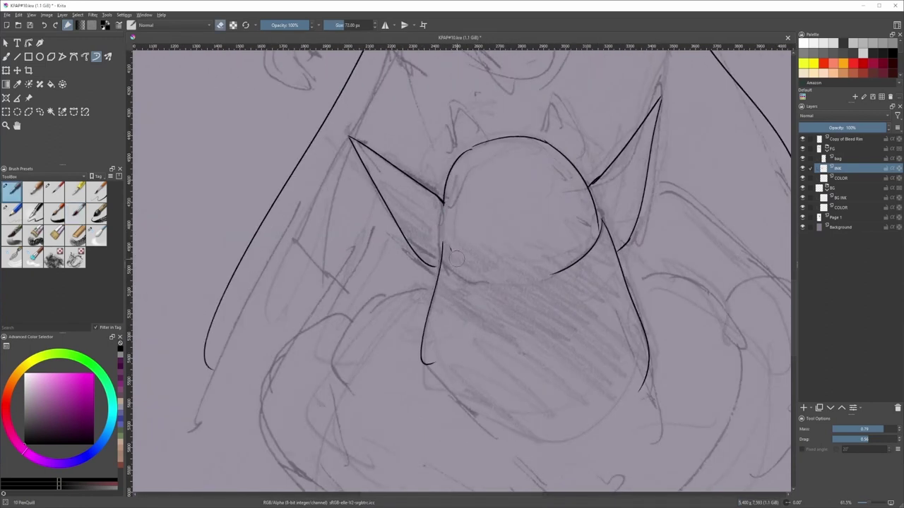
pyautogui.press('/')
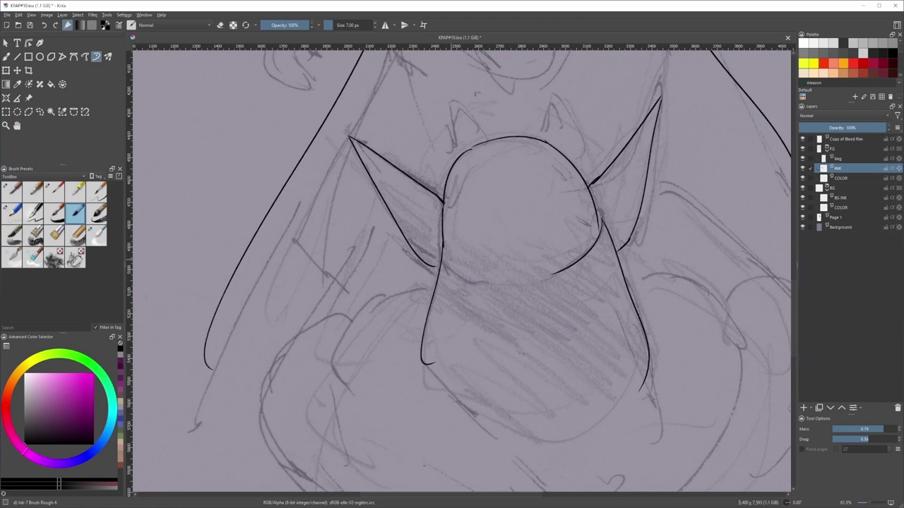
# - Ink the loincloth's left edge curving down from the left hip at 7 px, undoing the first right-edge stroke
pyautogui.press(',')
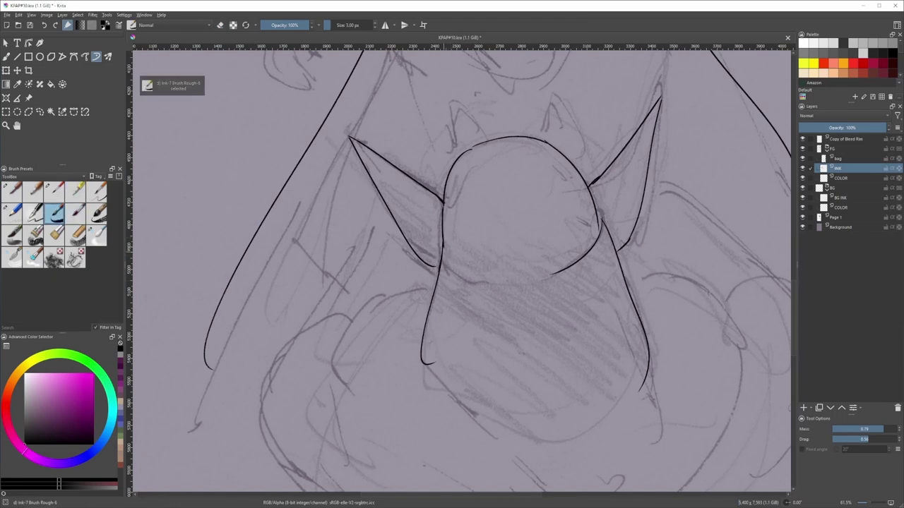
pyautogui.moveTo(477, 150); pyautogui.dragTo(486, 210)
pyautogui.scroll(1, 487, 208)
pyautogui.moveTo(538, 139); pyautogui.dragTo(419, 370)
pyautogui.press('.')
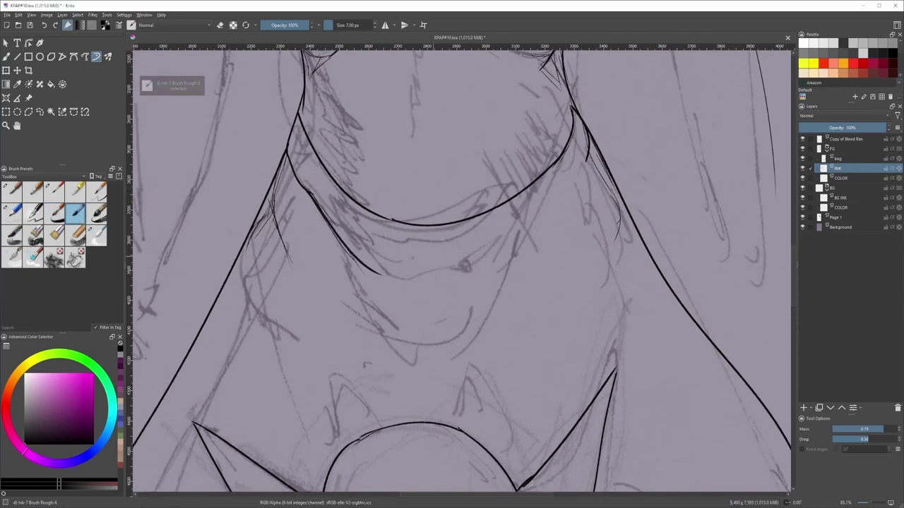
pyautogui.moveTo(310, 193); pyautogui.dragTo(437, 321)
pyautogui.moveTo(588, 157); pyautogui.dragTo(472, 313)
pyautogui.hotkey('ctrl', 'z')
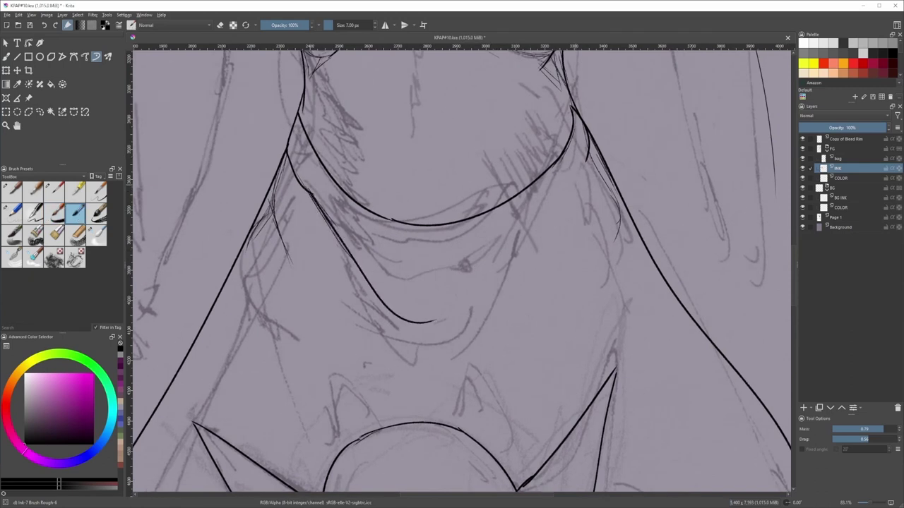
# - Ink the loincloth's right edge down from the right hip and join both edges at a rounded lower point
pyautogui.moveTo(587, 158); pyautogui.dragTo(441, 340)
pyautogui.moveTo(393, 321); pyautogui.dragTo(444, 344)
pyautogui.hotkey('ctrl', 'z')
pyautogui.moveTo(380, 299)
pyautogui.mouseDown()
pyautogui.moveTo(438, 344)
pyautogui.moveTo(467, 312)
pyautogui.mouseUp()
pyautogui.hotkey('ctrl', 'z')
pyautogui.moveTo(409, 328)
pyautogui.mouseDown()
pyautogui.moveTo(424, 304)
pyautogui.moveTo(389, 295)
pyautogui.moveTo(381, 308)
pyautogui.moveTo(410, 337)
pyautogui.mouseUp()
pyautogui.press('/')
pyautogui.press('/')
pyautogui.hotkey('ctrl', 'z')
# - Erase the doubled line at the right waist and redraw the contour with the 7 px brush
pyautogui.moveTo(431, 232)
pyautogui.mouseDown()
pyautogui.moveTo(516, 235)
pyautogui.moveTo(438, 274)
pyautogui.mouseUp()
pyautogui.scroll(3, 460, 242)
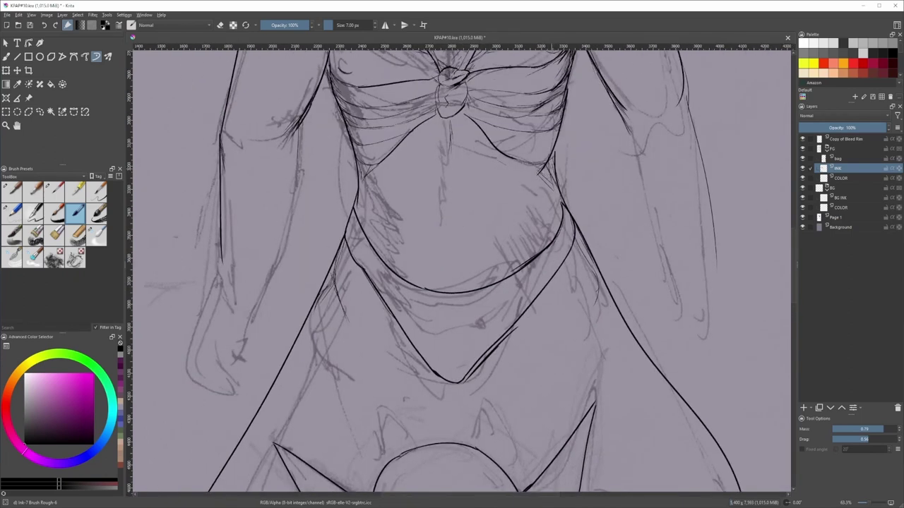
pyautogui.press('/')
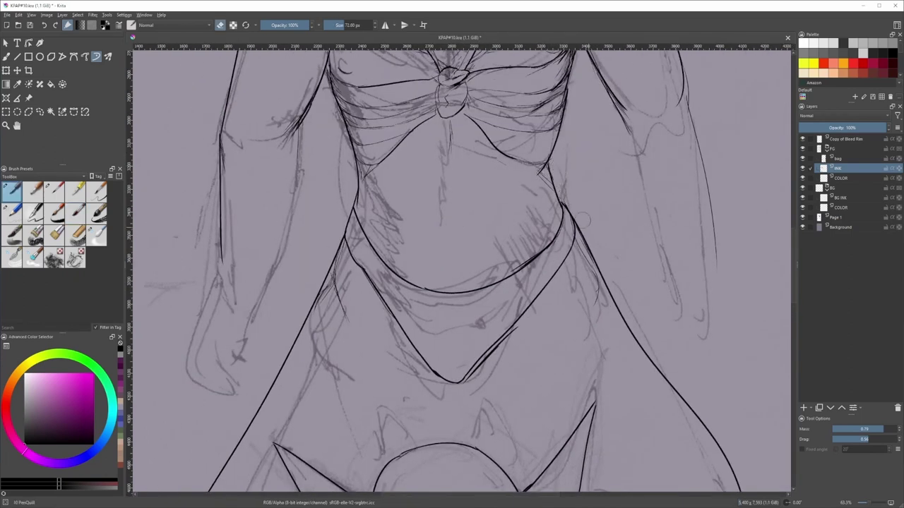
pyautogui.press('/')
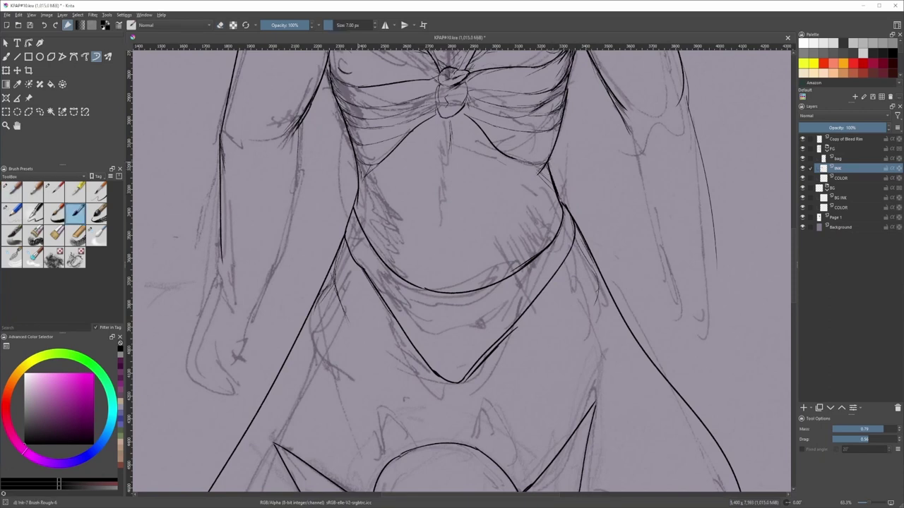
# - On the bag layer, thicken the chest pouch's lower curve at 7 px and its left edge at 3 px
pyautogui.scroll(5, 353, 188)
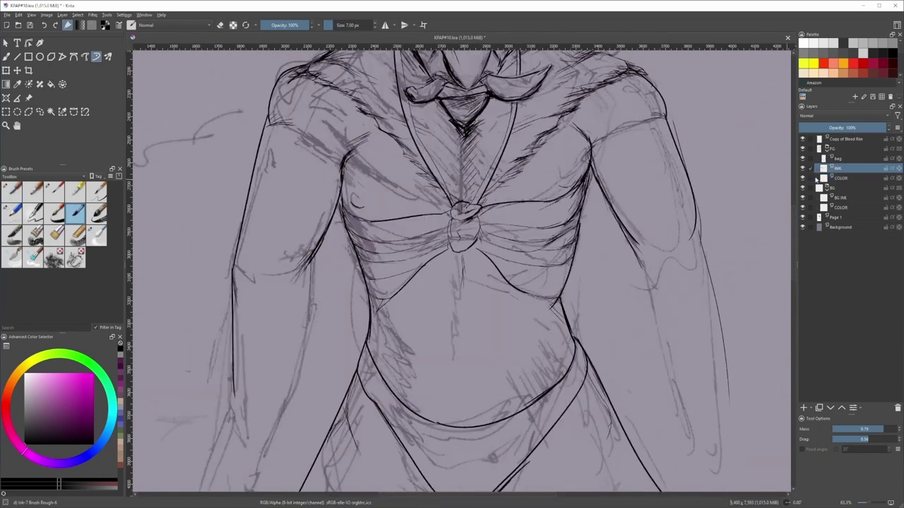
pyautogui.scroll(3, 457, 235)
pyautogui.scroll(1, 440, 254)
pyautogui.click(837, 160)
pyautogui.scroll(1, 456, 214)
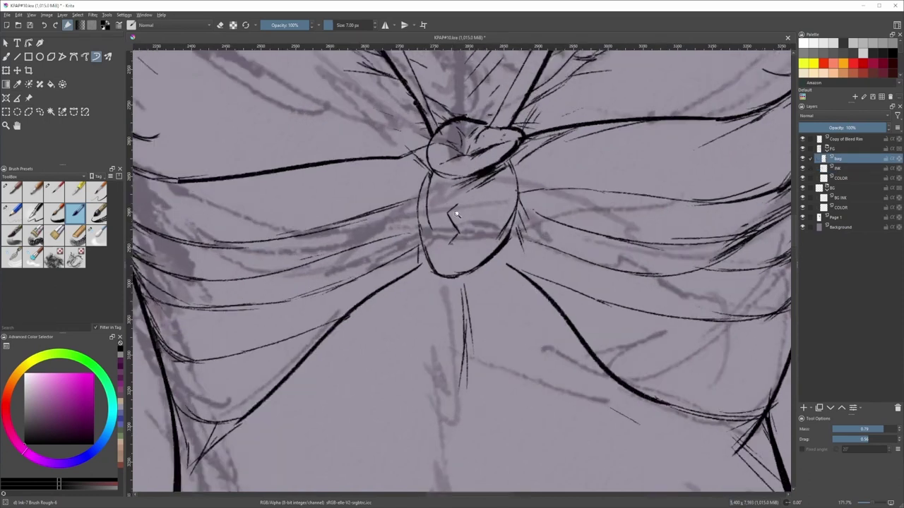
pyautogui.scroll(1, 455, 214)
pyautogui.moveTo(414, 221)
pyautogui.mouseDown()
pyautogui.moveTo(419, 242)
pyautogui.moveTo(471, 272)
pyautogui.moveTo(502, 248)
pyautogui.moveTo(489, 250)
pyautogui.mouseUp()
pyautogui.press('/')
pyautogui.press('/')
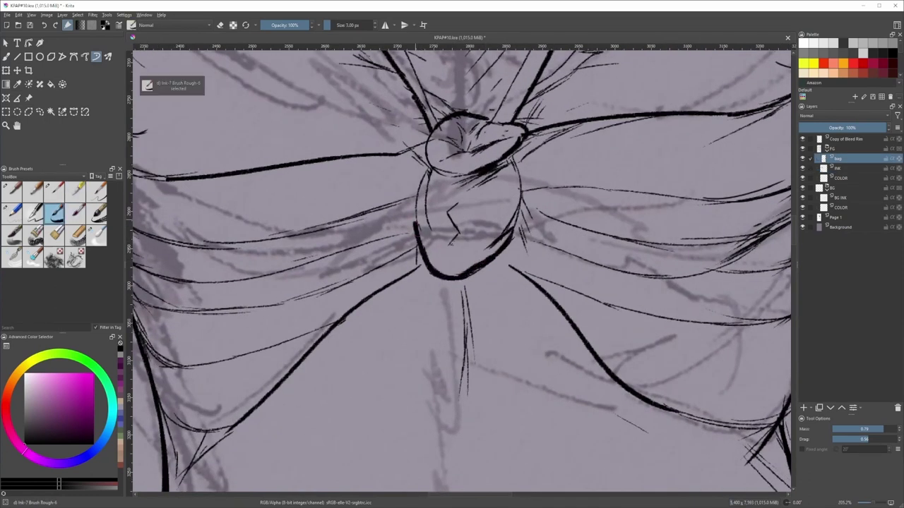
pyautogui.moveTo(419, 238); pyautogui.dragTo(422, 178)
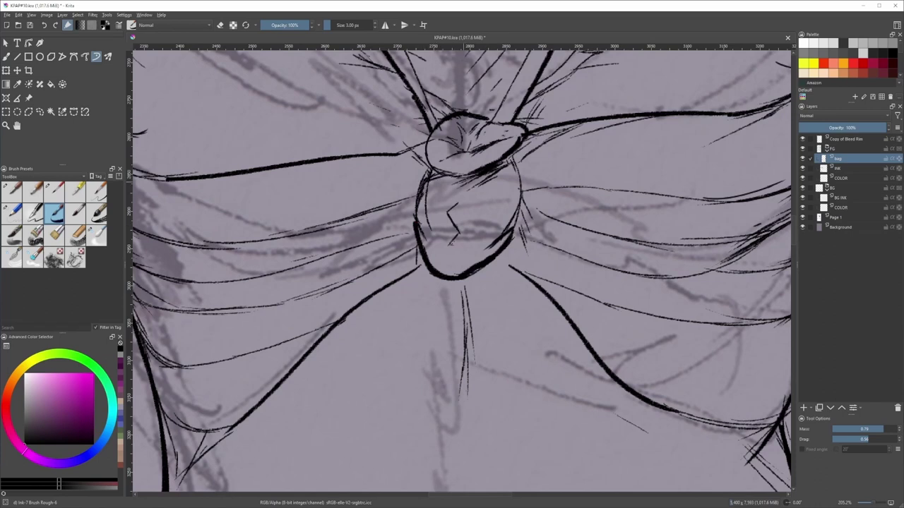
# - Add fine 3 px shading strokes under the knot and along the pouch's lower right inner edge
pyautogui.moveTo(487, 173); pyautogui.dragTo(444, 180)
pyautogui.moveTo(506, 165); pyautogui.dragTo(457, 188)
pyautogui.moveTo(504, 241); pyautogui.dragTo(463, 266)
pyautogui.moveTo(486, 249); pyautogui.dragTo(445, 272)
pyautogui.moveTo(495, 239)
pyautogui.mouseDown()
pyautogui.moveTo(495, 310)
pyautogui.moveTo(500, 240)
pyautogui.mouseUp()
# - On the INK layer, touch up the lower right and lower left edges of the chest wrap at 3 px
pyautogui.click(838, 168)
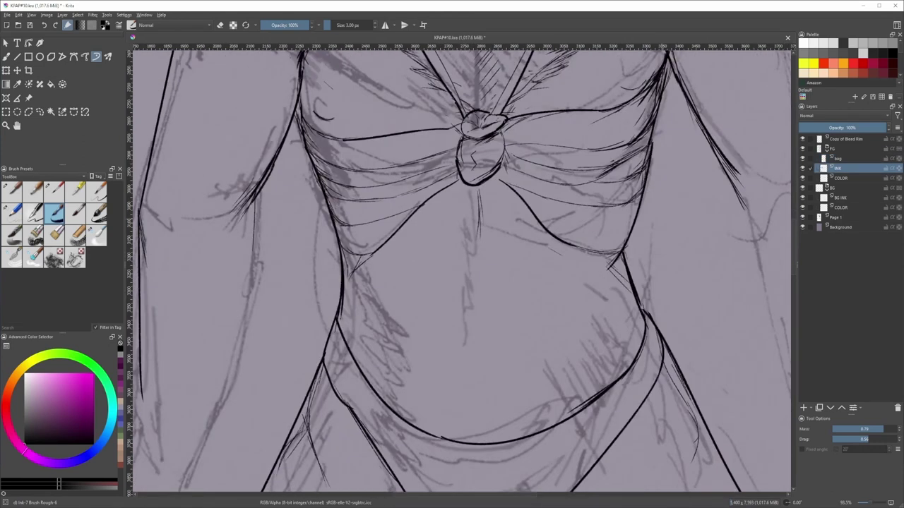
pyautogui.scroll(3, 583, 222)
pyautogui.moveTo(555, 263); pyautogui.dragTo(635, 291)
pyautogui.scroll(-3, 601, 260)
pyautogui.scroll(3, 416, 293)
pyautogui.moveTo(360, 288); pyautogui.dragTo(391, 266)
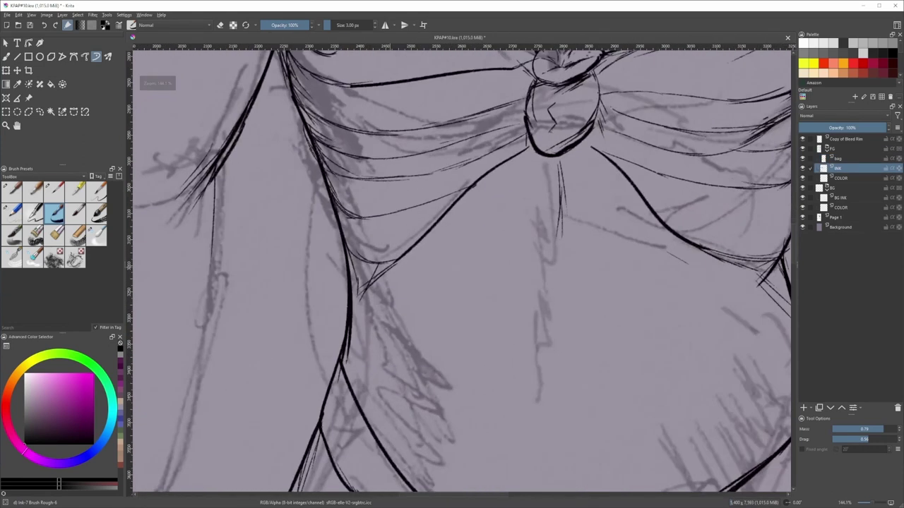
pyautogui.scroll(-3, 367, 277)
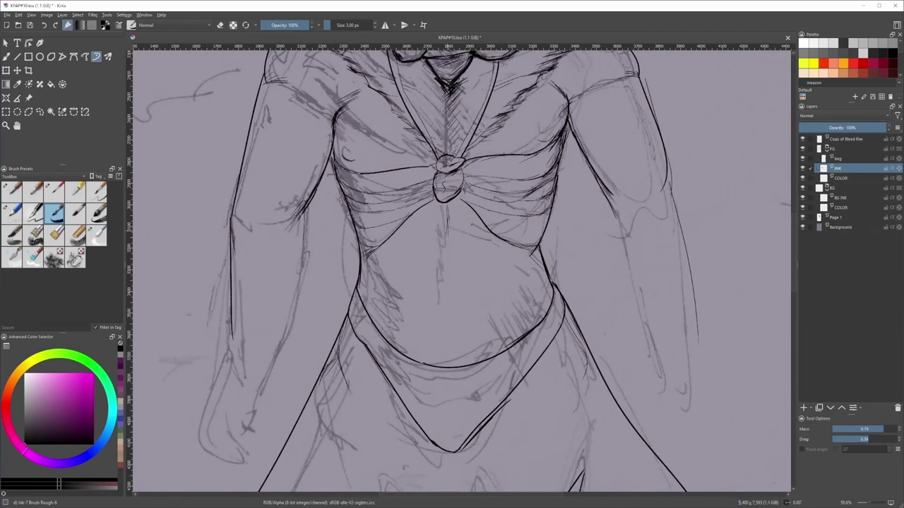
pyautogui.moveTo(448, 235); pyautogui.dragTo(453, 342)
pyautogui.hotkey('ctrl', 'z')
pyautogui.press('v')
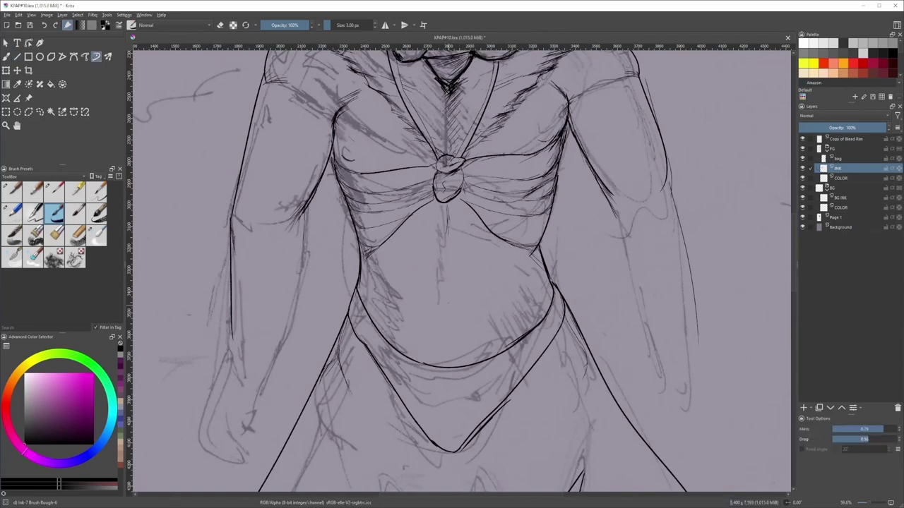
# - Ink long outer contour lines running down from both hips outside the existing thigh lines with the 7 px brush
pyautogui.scroll(-2, 521, 295)
pyautogui.moveTo(513, 308)
pyautogui.mouseDown()
pyautogui.moveTo(493, 208)
pyautogui.moveTo(585, 277)
pyautogui.moveTo(629, 354)
pyautogui.mouseUp()
pyautogui.press('/')
pyautogui.moveTo(586, 319); pyautogui.dragTo(558, 329)
pyautogui.scroll(5, 459, 233)
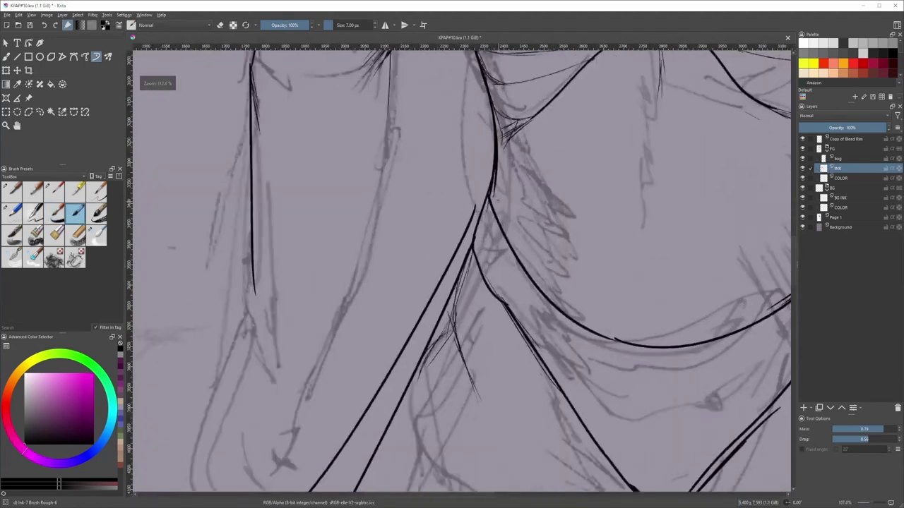
# - Clean up the overlapping lines at the left hip and thicken the join with the loincloth
pyautogui.press('/')
pyautogui.moveTo(488, 210); pyautogui.dragTo(478, 226)
pyautogui.hotkey('ctrl', 'z')
pyautogui.press('e')
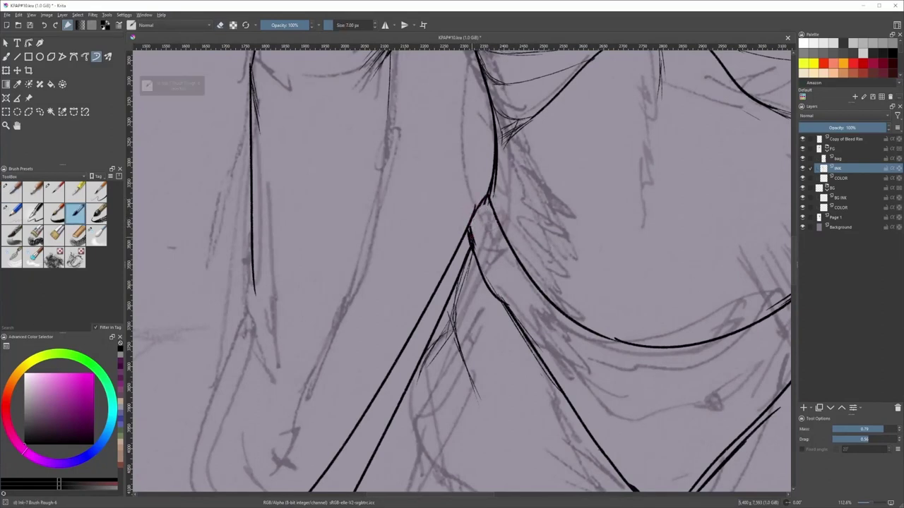
pyautogui.moveTo(479, 259); pyautogui.dragTo(497, 293)
# - Reinforce the loincloth's lower point and right edge with fine 3 px strokes
pyautogui.moveTo(532, 324); pyautogui.dragTo(382, 174)
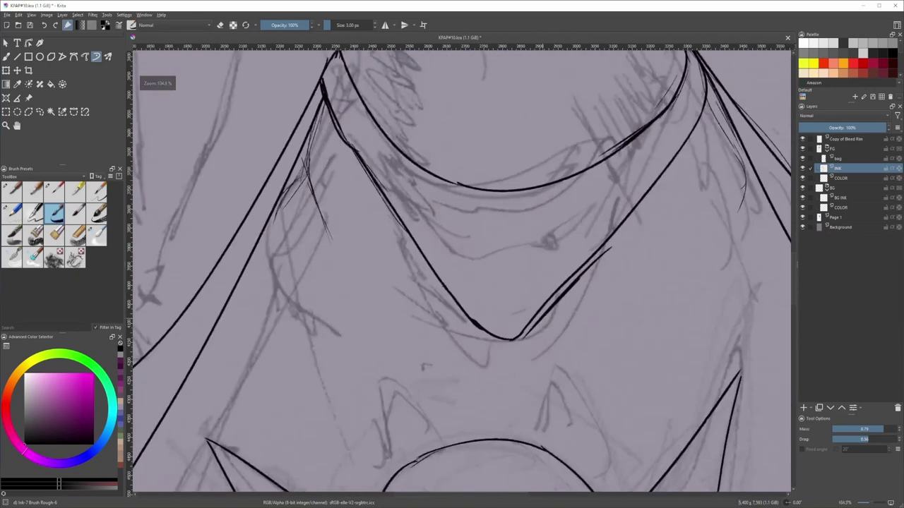
pyautogui.moveTo(519, 337)
pyautogui.mouseDown()
pyautogui.moveTo(584, 319)
pyautogui.moveTo(576, 310)
pyautogui.moveTo(581, 297)
pyautogui.mouseUp()
pyautogui.moveTo(498, 278); pyautogui.dragTo(500, 298)
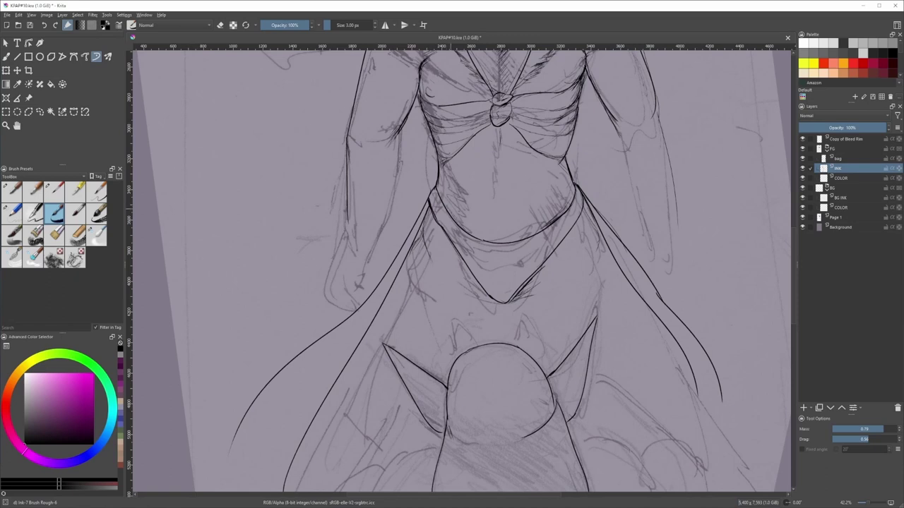
# - Darken the left side of the face and the right tusk's lower edge with 3 px strokes
pyautogui.moveTo(580, 54); pyautogui.dragTo(533, 146)
pyautogui.scroll(2, 533, 146)
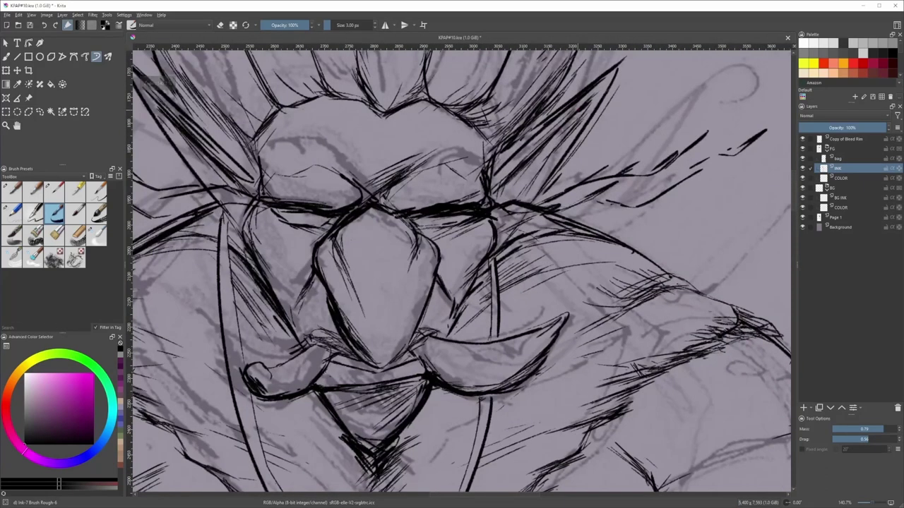
pyautogui.scroll(1, 501, 189)
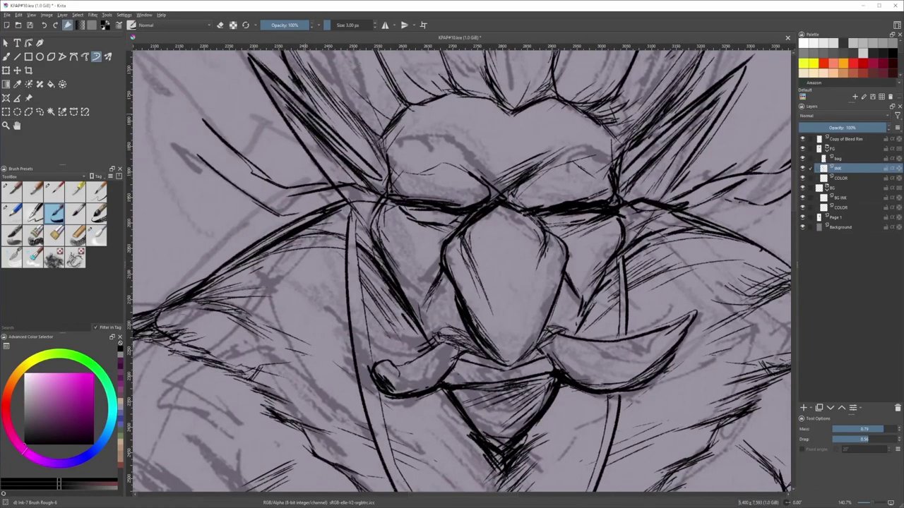
pyautogui.moveTo(306, 127); pyautogui.dragTo(351, 202)
pyautogui.moveTo(372, 231); pyautogui.dragTo(406, 292)
pyautogui.moveTo(619, 275); pyautogui.dragTo(607, 213)
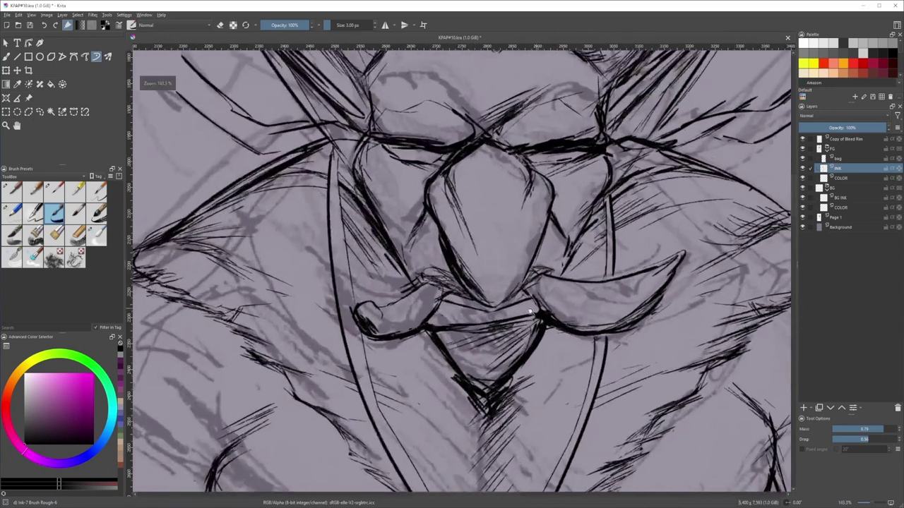
pyautogui.scroll(1, 540, 300)
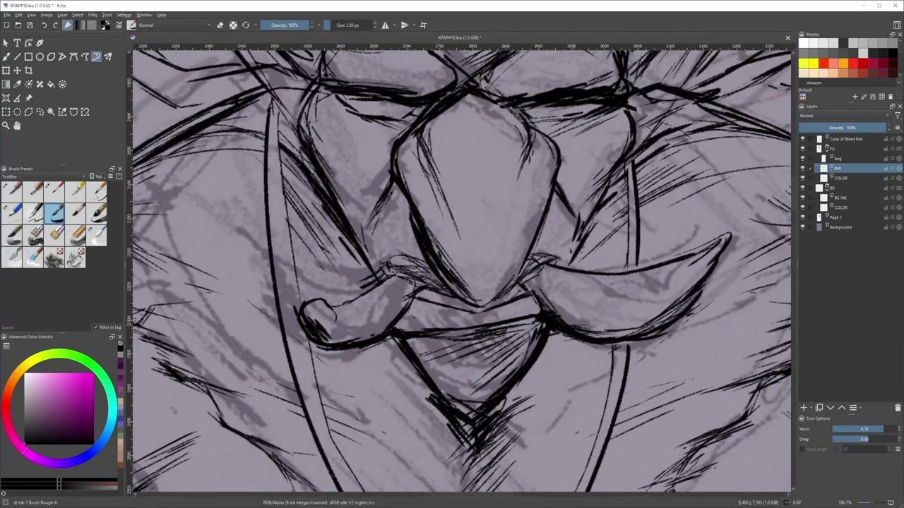
pyautogui.moveTo(582, 333)
pyautogui.mouseDown()
pyautogui.moveTo(644, 325)
pyautogui.moveTo(688, 302)
pyautogui.mouseUp()
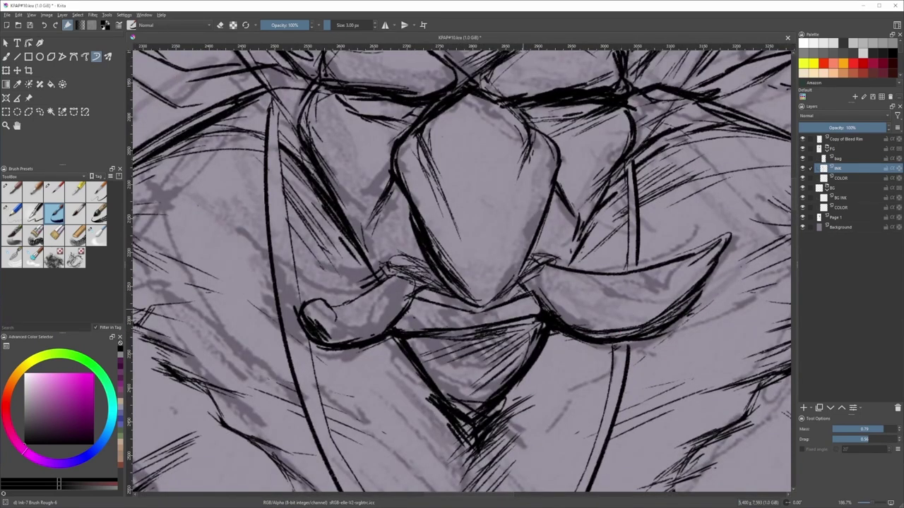
# - Thicken the left tusk's lower edge and rounded tip at 7 px and erase the stray lines around it
pyautogui.press('/')
pyautogui.moveTo(317, 336)
pyautogui.mouseDown()
pyautogui.moveTo(353, 344)
pyautogui.moveTo(389, 327)
pyautogui.mouseUp()
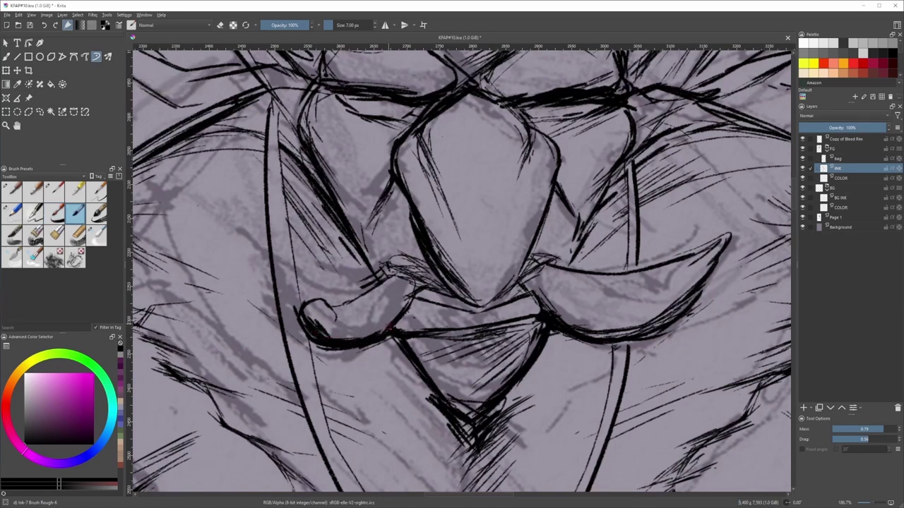
pyautogui.moveTo(295, 312); pyautogui.dragTo(325, 351)
pyautogui.press('e')
pyautogui.moveTo(305, 331)
pyautogui.mouseDown()
pyautogui.moveTo(337, 351)
pyautogui.moveTo(326, 336)
pyautogui.moveTo(332, 349)
pyautogui.moveTo(351, 280)
pyautogui.mouseUp()
# - Refine the curl in the left tusk's tip and add fine 3 px strokes along its lower edge
pyautogui.press('e')
pyautogui.press('e')
pyautogui.press('/')
pyautogui.moveTo(327, 300); pyautogui.dragTo(333, 309)
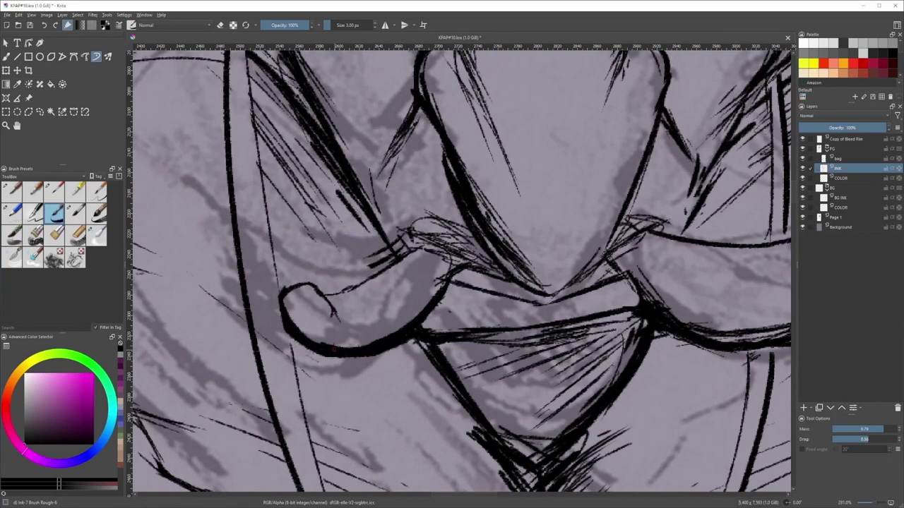
pyautogui.moveTo(334, 348)
pyautogui.mouseDown()
pyautogui.moveTo(374, 342)
pyautogui.moveTo(427, 305)
pyautogui.mouseUp()
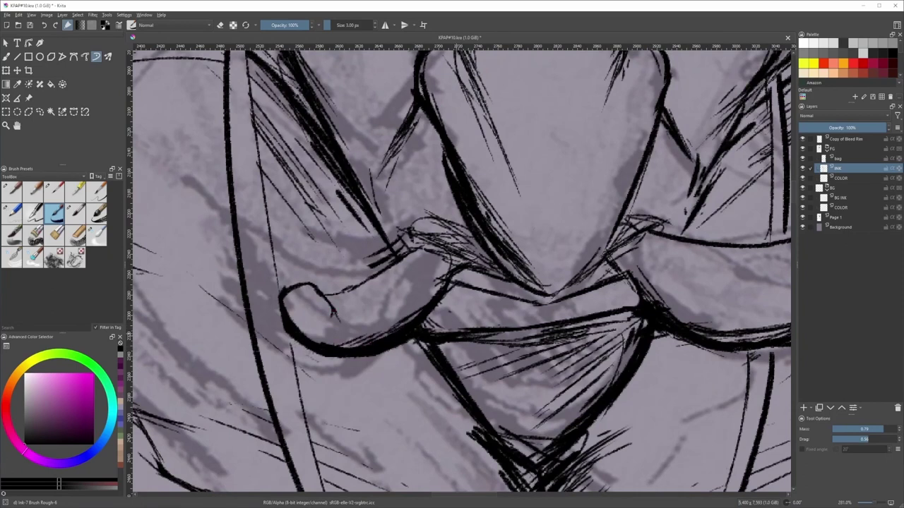
# - Add fine strokes along the line across the mouth and undo the last one
pyautogui.moveTo(462, 330); pyautogui.dragTo(535, 318)
pyautogui.moveTo(533, 325); pyautogui.dragTo(623, 301)
pyautogui.hotkey('ctrl', 'z')
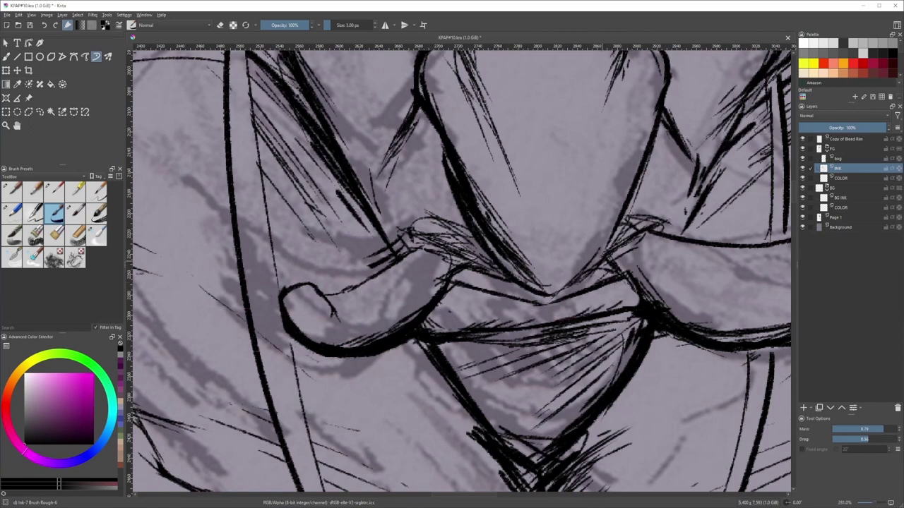
# - Ink the nose's lower tip and left edge at 7 px, undoing the first strokes at the tip
pyautogui.press('/')
pyautogui.moveTo(595, 271)
pyautogui.mouseDown()
pyautogui.moveTo(555, 293)
pyautogui.moveTo(563, 290)
pyautogui.moveTo(513, 277)
pyautogui.moveTo(562, 291)
pyautogui.mouseUp()
pyautogui.hotkey('ctrl', 'z')
pyautogui.press('e')
pyautogui.hotkey('ctrl', 'z')
pyautogui.scroll(-2, 481, 395)
pyautogui.moveTo(444, 216); pyautogui.dragTo(458, 240)
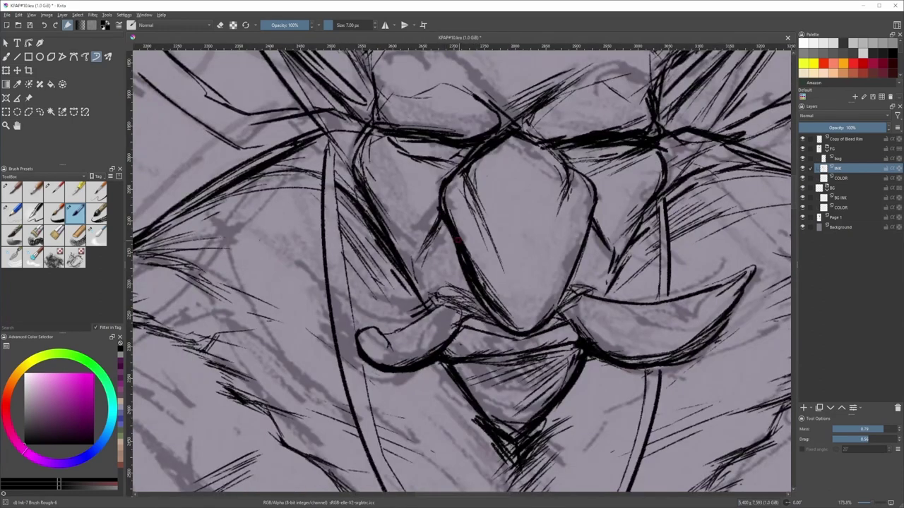
# - Ink the lower lids of both eyes and thicken the left eye's outer upper corner at 7 px
pyautogui.scroll(2, 512, 278)
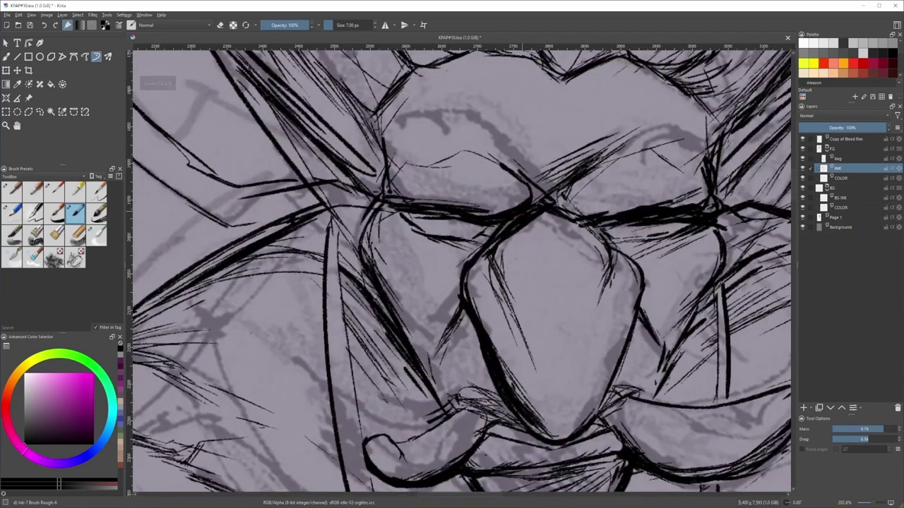
pyautogui.moveTo(499, 229); pyautogui.dragTo(445, 240)
pyautogui.moveTo(539, 229); pyautogui.dragTo(431, 254)
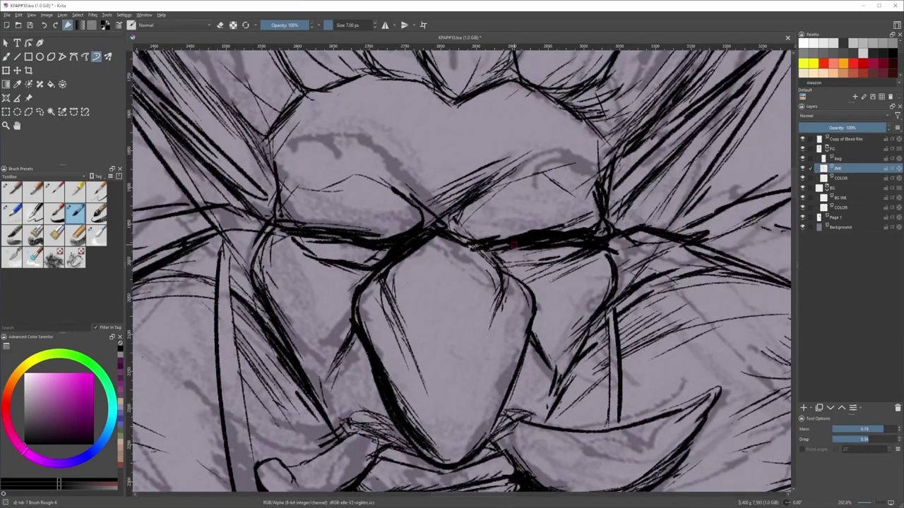
pyautogui.moveTo(514, 245)
pyautogui.mouseDown()
pyautogui.moveTo(467, 245)
pyautogui.moveTo(521, 266)
pyautogui.mouseUp()
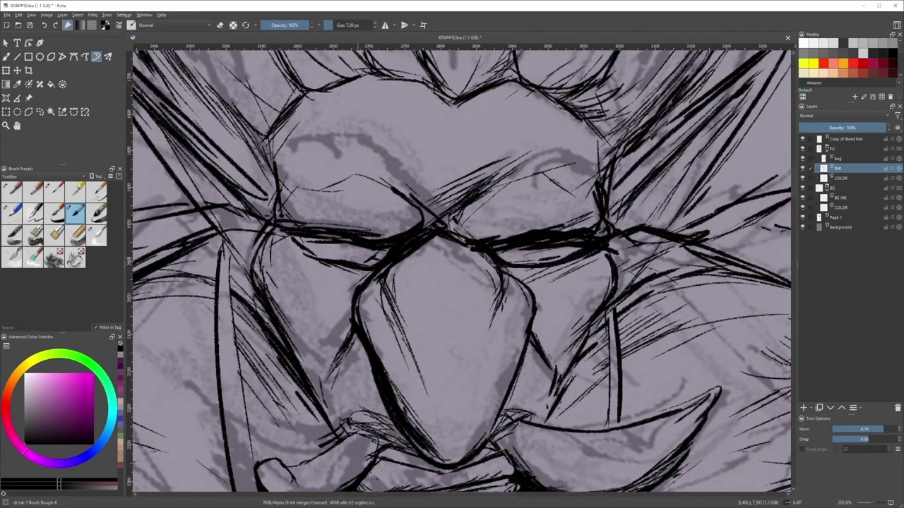
pyautogui.moveTo(285, 233)
pyautogui.mouseDown()
pyautogui.moveTo(352, 238)
pyautogui.moveTo(295, 237)
pyautogui.mouseUp()
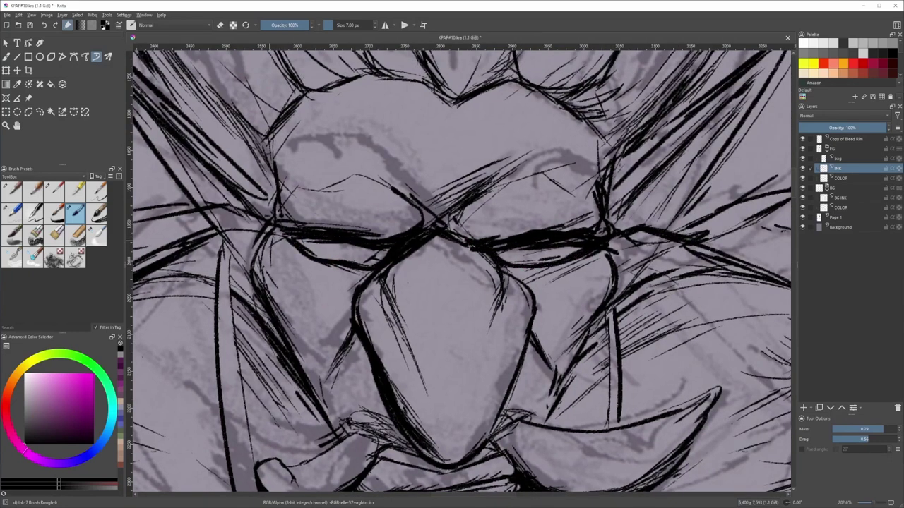
# - Thicken the right cheek's contour from the eye's outer corner down toward the tusk at 7 px
pyautogui.scroll(-1, 508, 244)
pyautogui.moveTo(522, 317); pyautogui.dragTo(540, 235)
pyautogui.moveTo(604, 229); pyautogui.dragTo(598, 240)
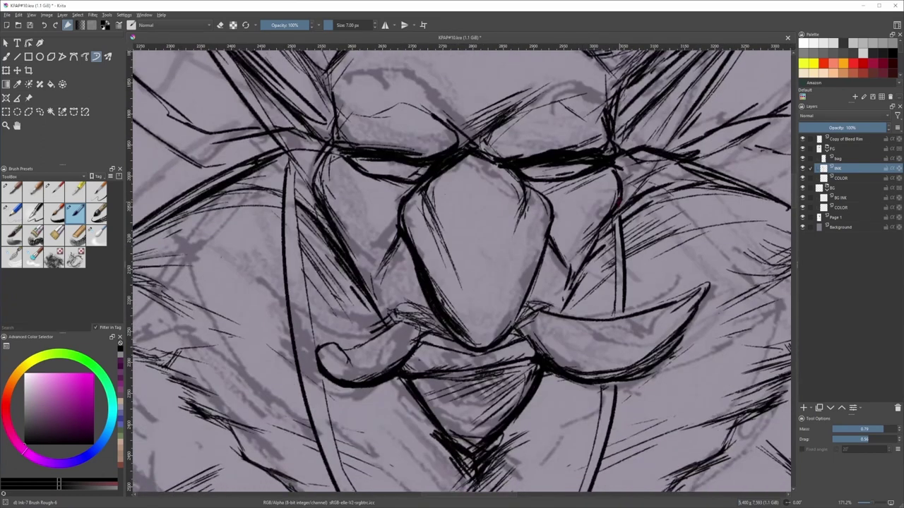
pyautogui.moveTo(619, 204); pyautogui.dragTo(592, 251)
pyautogui.moveTo(606, 237); pyautogui.dragTo(585, 275)
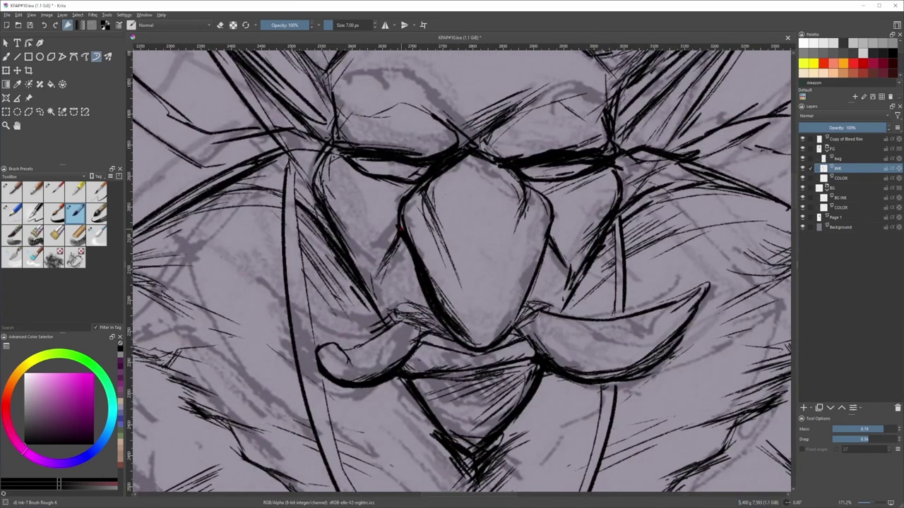
# - Ink the creases on both sides of the nose at 7 px and taper their lower ends with 3 px strokes
pyautogui.moveTo(400, 214); pyautogui.dragTo(387, 254)
pyautogui.hotkey('ctrl', 'z')
pyautogui.moveTo(398, 210); pyautogui.dragTo(380, 248)
pyautogui.moveTo(394, 225); pyautogui.dragTo(378, 253)
pyautogui.moveTo(551, 202); pyautogui.dragTo(569, 257)
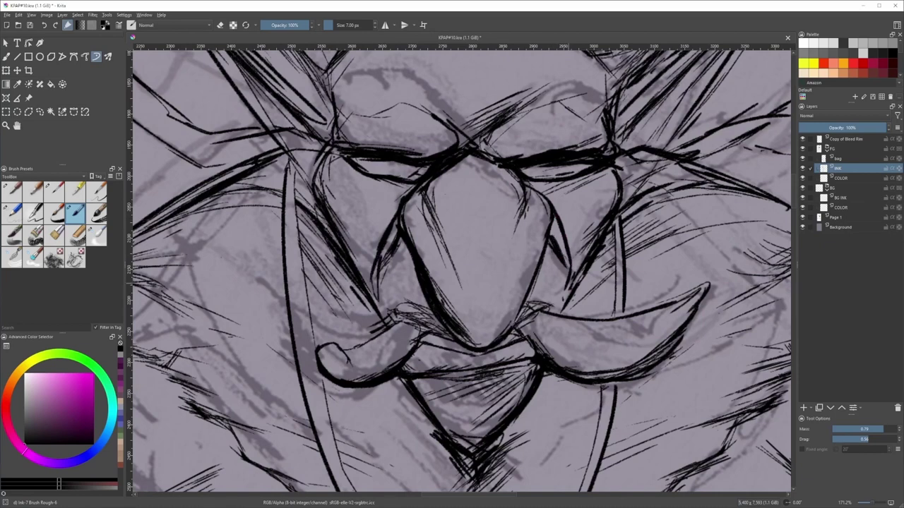
pyautogui.press('/')
pyautogui.moveTo(558, 258); pyautogui.dragTo(567, 277)
pyautogui.moveTo(387, 253); pyautogui.dragTo(379, 264)
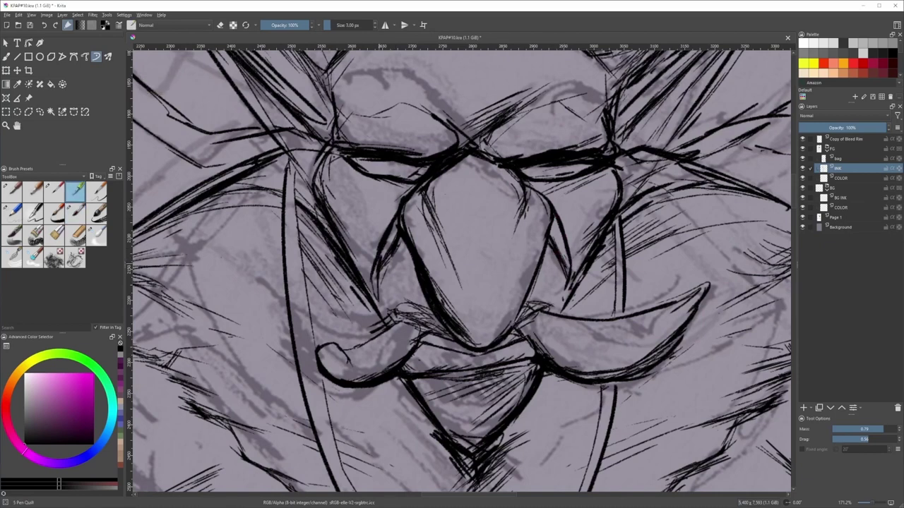
# - Switch to the Pen Quill brush and refine the left cheek and both side edges of the forehead at 3 px
pyautogui.moveTo(325, 159); pyautogui.dragTo(316, 199)
pyautogui.moveTo(516, 142)
pyautogui.mouseDown()
pyautogui.moveTo(517, 226)
pyautogui.moveTo(542, 220)
pyautogui.mouseUp()
pyautogui.moveTo(416, 205); pyautogui.dragTo(418, 238)
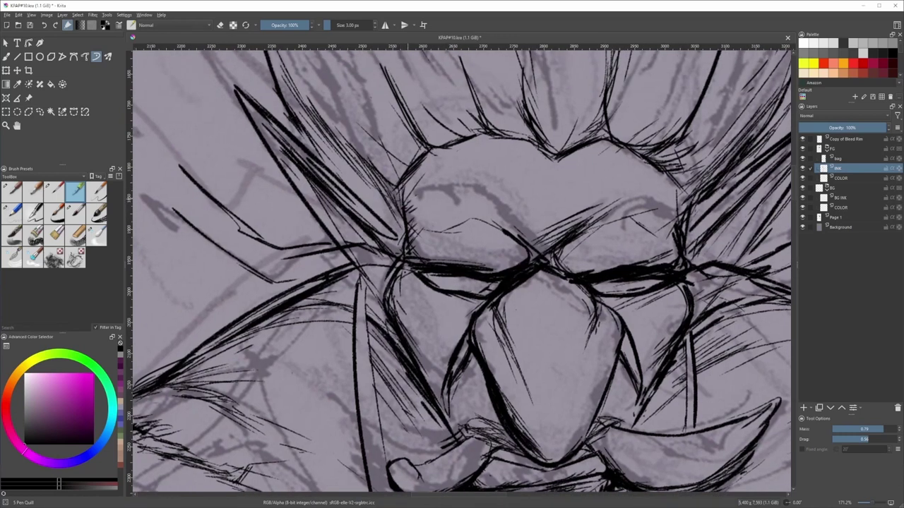
pyautogui.moveTo(487, 140); pyautogui.dragTo(420, 169)
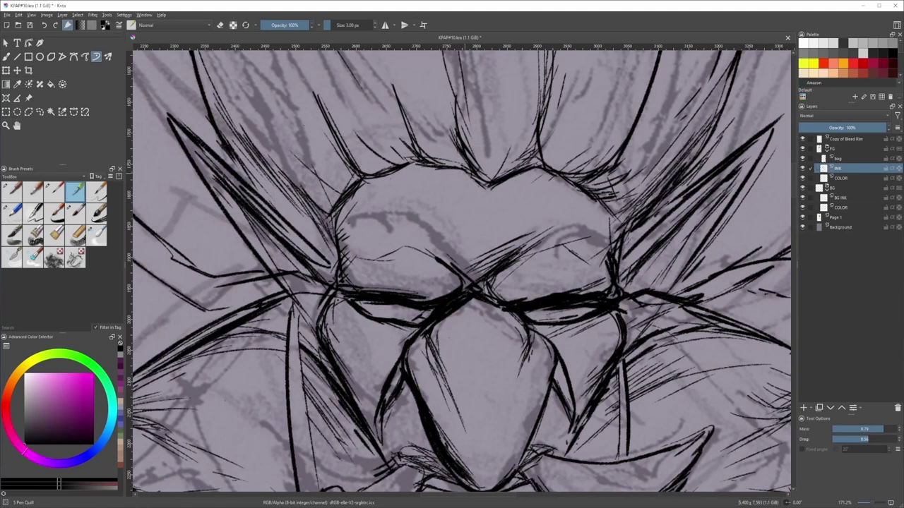
pyautogui.hscroll(2, 530, 160)
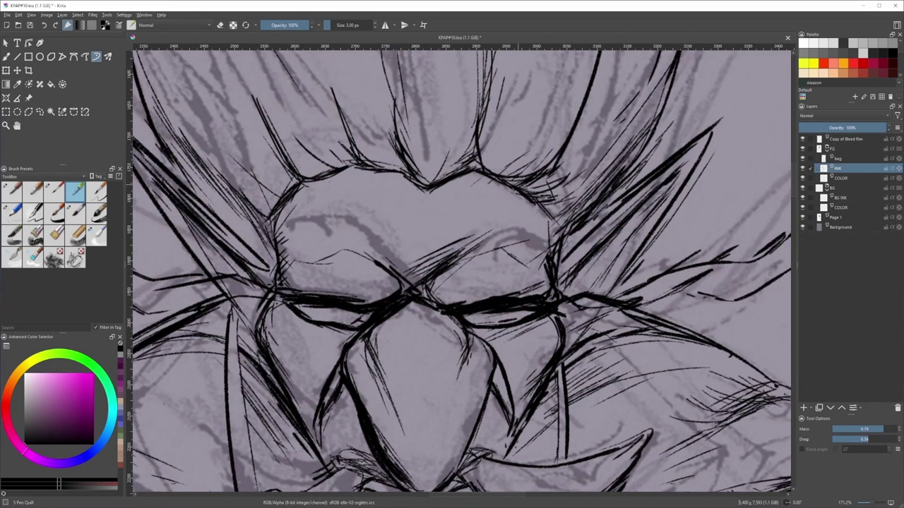
pyautogui.scroll(-4, 555, 240)
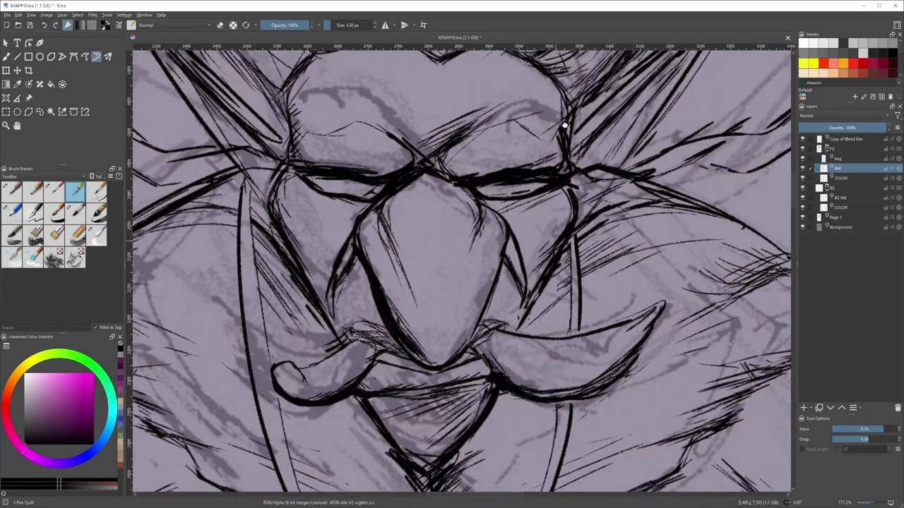
pyautogui.scroll(4, 514, 311)
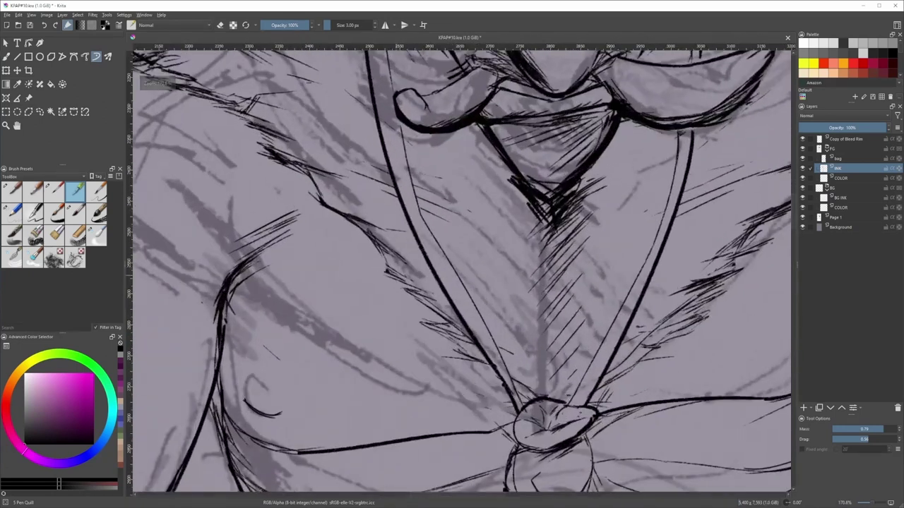
# - Add short fur strokes along the lower edges of the chest fur on both sides with the 3 px Pen Quill
pyautogui.hscroll(2, 459, 268)
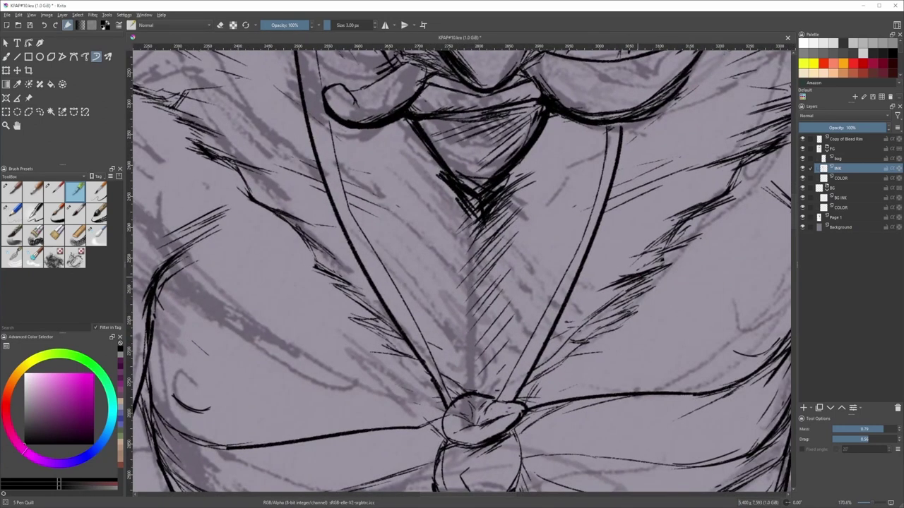
pyautogui.moveTo(637, 293); pyautogui.dragTo(599, 306)
pyautogui.moveTo(634, 295); pyautogui.dragTo(602, 310)
pyautogui.moveTo(633, 313); pyautogui.dragTo(566, 345)
pyautogui.moveTo(353, 318)
pyautogui.mouseDown()
pyautogui.moveTo(403, 338)
pyautogui.moveTo(423, 366)
pyautogui.mouseUp()
pyautogui.moveTo(542, 368); pyautogui.dragTo(575, 353)
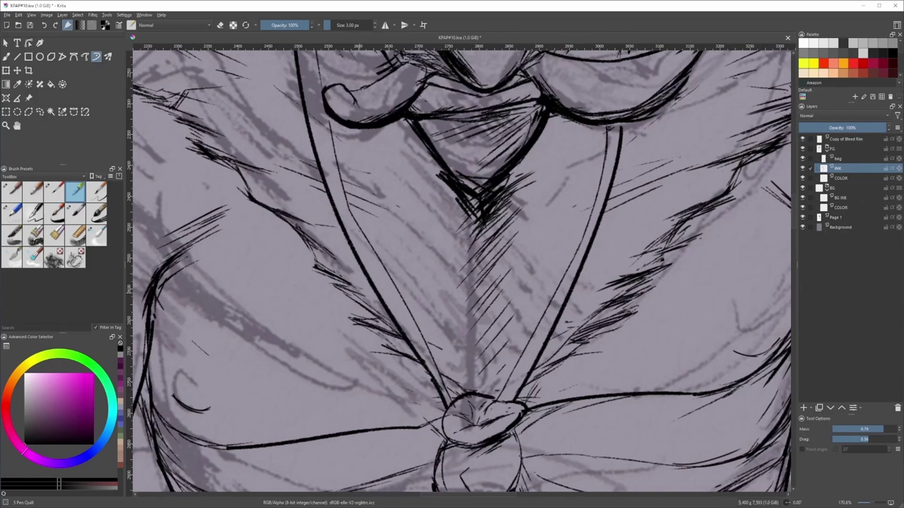
# - Ink fur strokes along the upper part of the chest fur's left edge at 3 px
pyautogui.moveTo(327, 273); pyautogui.dragTo(405, 315)
pyautogui.moveTo(368, 279); pyautogui.dragTo(465, 322)
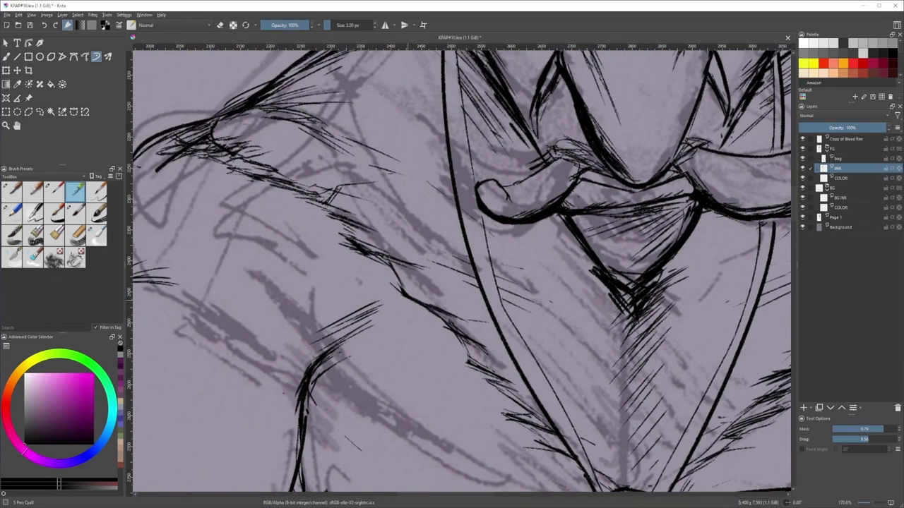
pyautogui.moveTo(403, 297); pyautogui.dragTo(453, 316)
pyautogui.moveTo(381, 263); pyautogui.dragTo(421, 273)
pyautogui.moveTo(377, 258)
pyautogui.mouseDown()
pyautogui.moveTo(414, 266)
pyautogui.moveTo(470, 308)
pyautogui.mouseUp()
pyautogui.moveTo(430, 263); pyautogui.dragTo(466, 277)
pyautogui.moveTo(440, 266); pyautogui.dragTo(462, 277)
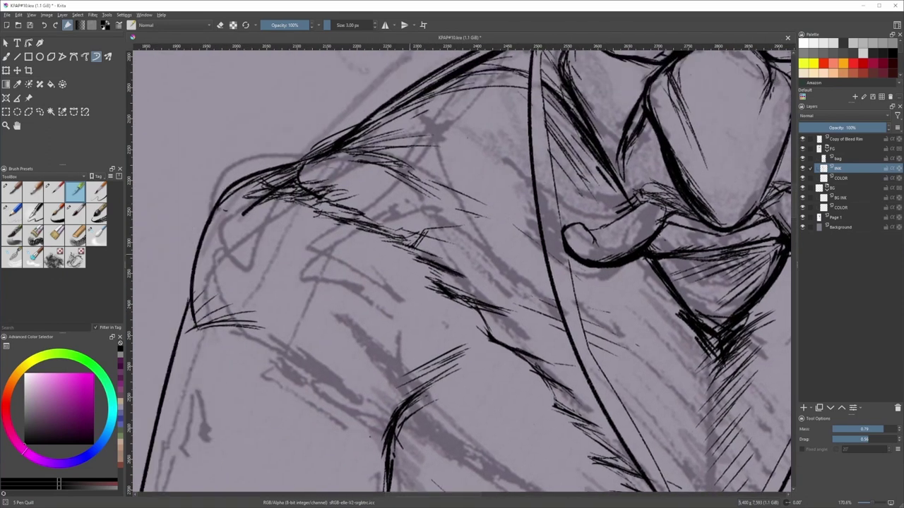
# - Roughen the fur edge across the left shoulder and its outer tip with 3 px strokes
pyautogui.moveTo(387, 235); pyautogui.dragTo(424, 240)
pyautogui.hotkey('ctrl', 'z')
pyautogui.moveTo(356, 219)
pyautogui.mouseDown()
pyautogui.moveTo(412, 226)
pyautogui.moveTo(396, 230)
pyautogui.mouseUp()
pyautogui.moveTo(343, 223)
pyautogui.mouseDown()
pyautogui.moveTo(399, 246)
pyautogui.moveTo(375, 227)
pyautogui.moveTo(354, 226)
pyautogui.mouseUp()
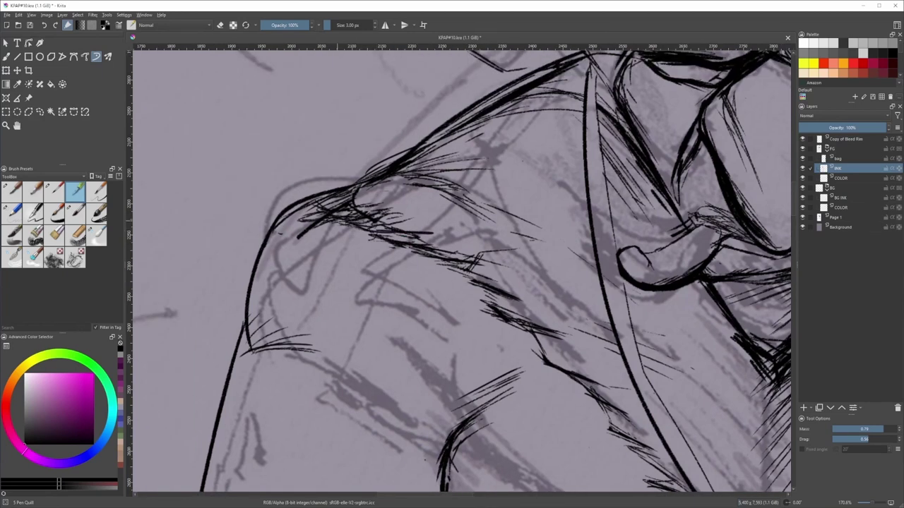
pyautogui.moveTo(364, 186); pyautogui.dragTo(323, 200)
pyautogui.moveTo(375, 175); pyautogui.dragTo(297, 195)
pyautogui.moveTo(358, 186); pyautogui.dragTo(297, 197)
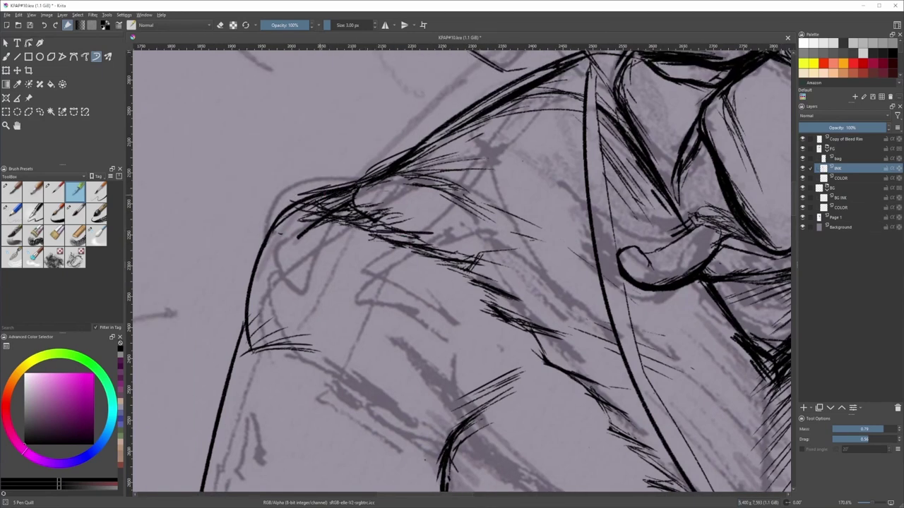
# - Switch to the Ink-7 Brush Rough at 7 px and thicken the torso's right side contour below the armpit
pyautogui.scroll(-4, 304, 197)
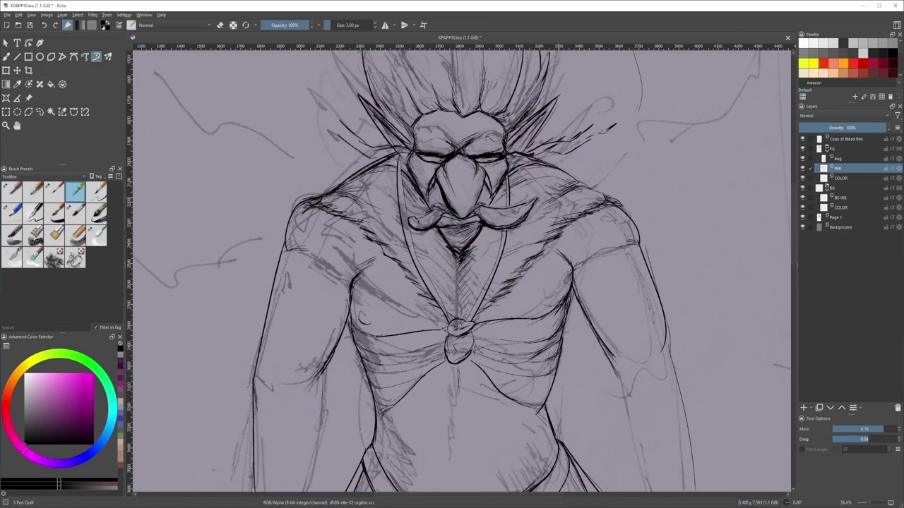
pyautogui.scroll(3, 466, 255)
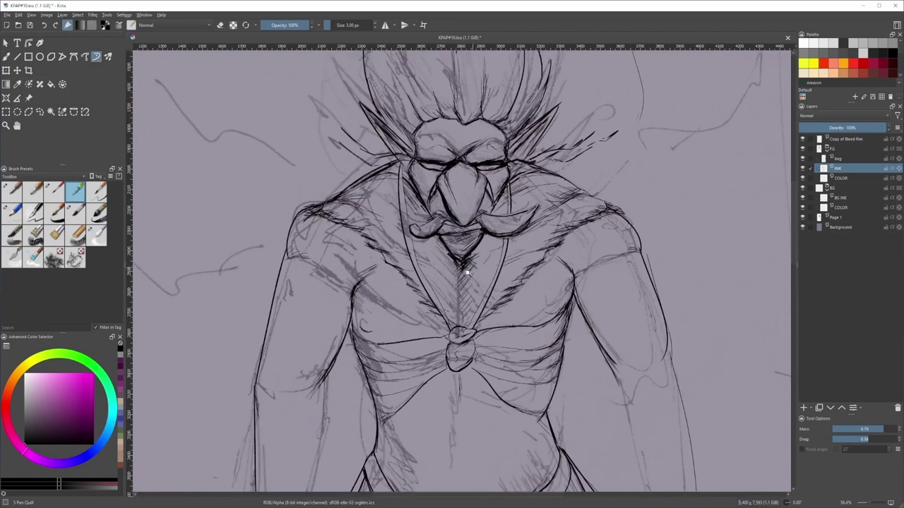
pyautogui.moveTo(429, 234); pyautogui.dragTo(405, 144)
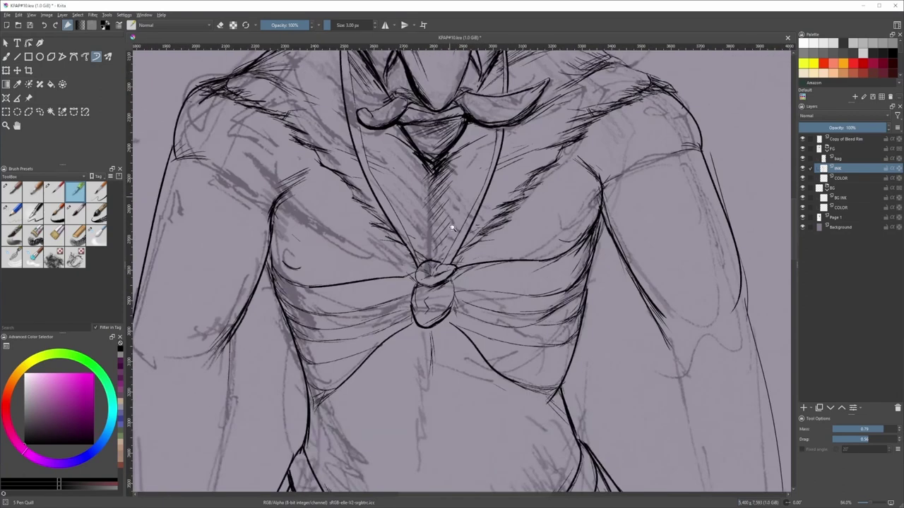
pyautogui.scroll(-2, 423, 149)
pyautogui.scroll(4, 516, 200)
pyautogui.press('/')
pyautogui.moveTo(510, 187); pyautogui.dragTo(513, 245)
pyautogui.hotkey('ctrl', 'z')
pyautogui.moveTo(519, 202); pyautogui.dragTo(477, 322)
pyautogui.moveTo(511, 201); pyautogui.dragTo(483, 235)
pyautogui.moveTo(519, 165); pyautogui.dragTo(495, 200)
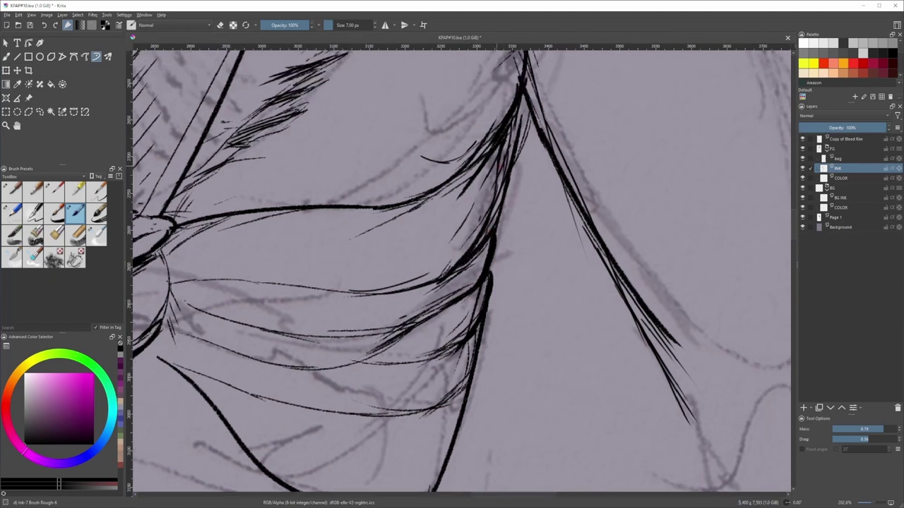
# - Darken the creases between the right armpit and the upper ribs at 7 px
pyautogui.moveTo(505, 144)
pyautogui.mouseDown()
pyautogui.moveTo(495, 219)
pyautogui.moveTo(505, 158)
pyautogui.mouseUp()
pyautogui.moveTo(515, 134)
pyautogui.mouseDown()
pyautogui.moveTo(513, 179)
pyautogui.moveTo(470, 210)
pyautogui.mouseUp()
pyautogui.hotkey('ctrl', 'z')
pyautogui.moveTo(487, 197)
pyautogui.mouseDown()
pyautogui.moveTo(479, 233)
pyautogui.moveTo(485, 257)
pyautogui.mouseUp()
pyautogui.moveTo(503, 273)
pyautogui.mouseDown()
pyautogui.moveTo(488, 319)
pyautogui.moveTo(492, 281)
pyautogui.mouseUp()
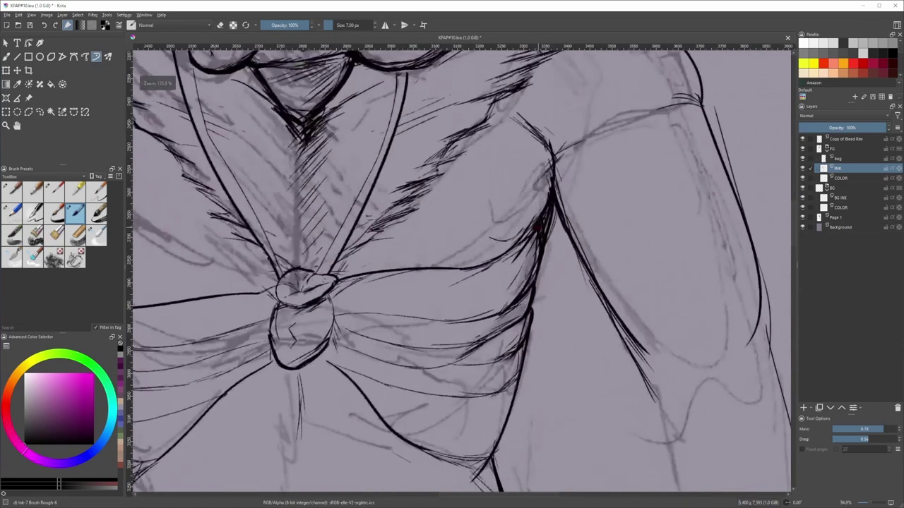
# - Thicken the left armpit contour and the lower curve of the left pectoral at 7 px
pyautogui.moveTo(532, 230)
pyautogui.mouseDown()
pyautogui.moveTo(475, 266)
pyautogui.moveTo(681, 193)
pyautogui.mouseUp()
pyautogui.moveTo(243, 209); pyautogui.dragTo(300, 242)
pyautogui.moveTo(315, 242); pyautogui.dragTo(442, 244)
pyautogui.moveTo(396, 234); pyautogui.dragTo(440, 245)
pyautogui.hotkey('ctrl', 'z')
pyautogui.moveTo(366, 216); pyautogui.dragTo(376, 251)
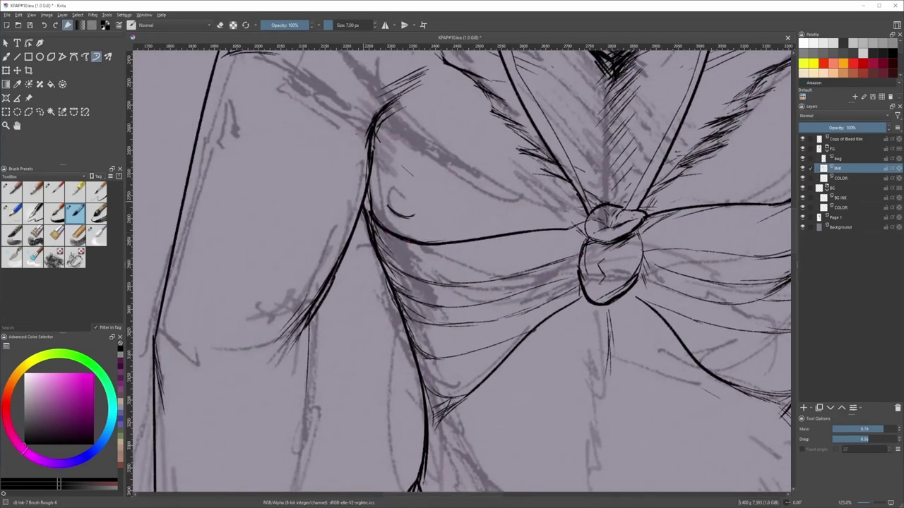
pyautogui.scroll(3, 375, 226)
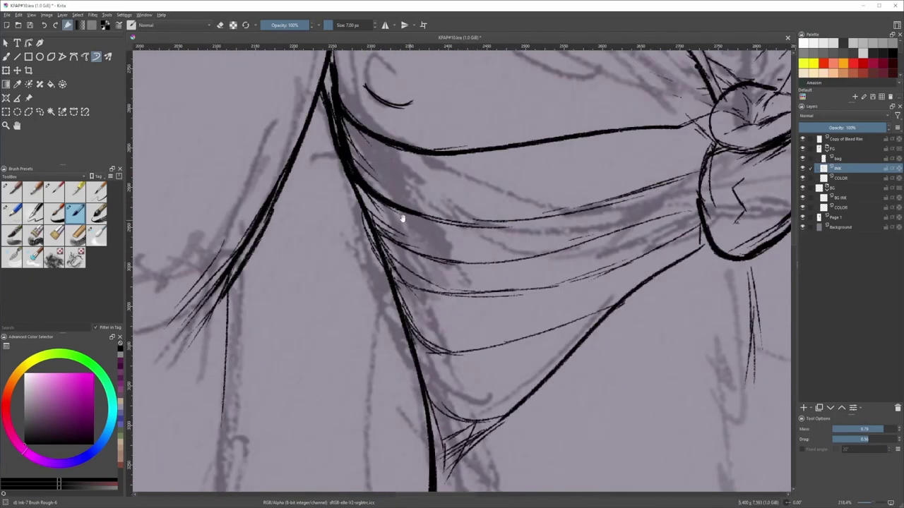
# - Thicken the outer ends of the left rib lines where they meet the torso's side at 7 px
pyautogui.moveTo(397, 248)
pyautogui.mouseDown()
pyautogui.moveTo(452, 261)
pyautogui.moveTo(504, 258)
pyautogui.moveTo(410, 285)
pyautogui.moveTo(482, 295)
pyautogui.mouseUp()
pyautogui.moveTo(410, 288)
pyautogui.mouseDown()
pyautogui.moveTo(378, 264)
pyautogui.moveTo(402, 325)
pyautogui.moveTo(463, 324)
pyautogui.mouseUp()
pyautogui.moveTo(445, 348); pyautogui.dragTo(430, 293)
pyautogui.moveTo(379, 317); pyautogui.dragTo(463, 330)
pyautogui.moveTo(493, 301); pyautogui.dragTo(440, 323)
pyautogui.moveTo(407, 358); pyautogui.dragTo(458, 307)
pyautogui.moveTo(390, 291)
pyautogui.mouseDown()
pyautogui.moveTo(432, 276)
pyautogui.moveTo(428, 284)
pyautogui.mouseUp()
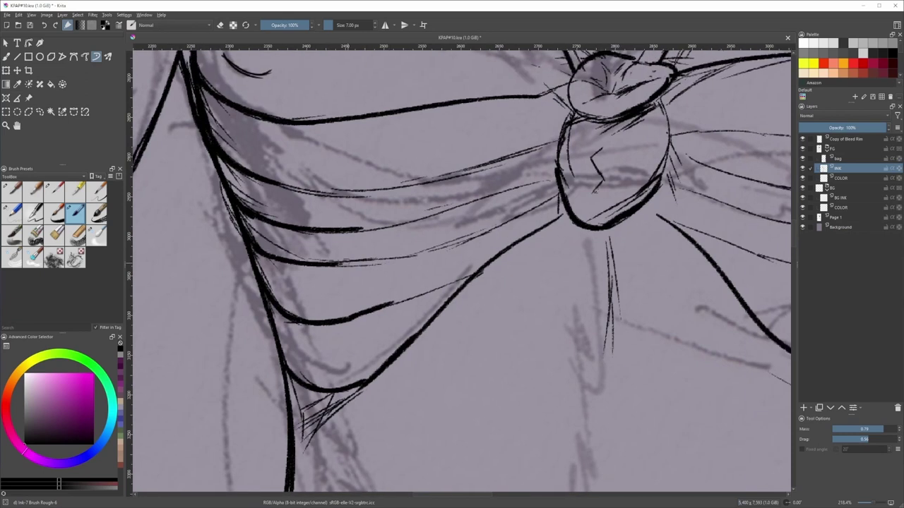
# - Extend the thick left rib lines inward to the chest pouch at 7 px
pyautogui.moveTo(336, 263); pyautogui.dragTo(420, 250)
pyautogui.moveTo(463, 238); pyautogui.dragTo(418, 274)
pyautogui.moveTo(516, 227)
pyautogui.mouseDown()
pyautogui.moveTo(408, 272)
pyautogui.moveTo(516, 228)
pyautogui.moveTo(388, 326)
pyautogui.moveTo(342, 339)
pyautogui.moveTo(315, 263)
pyautogui.mouseUp()
pyautogui.hotkey('ctrl', 'z')
pyautogui.hotkey('ctrl', 'z')
pyautogui.moveTo(512, 212)
pyautogui.mouseDown()
pyautogui.moveTo(332, 265)
pyautogui.moveTo(306, 263)
pyautogui.mouseUp()
pyautogui.moveTo(247, 226); pyautogui.dragTo(447, 205)
pyautogui.hotkey('ctrl', 'z')
pyautogui.moveTo(237, 225)
pyautogui.mouseDown()
pyautogui.moveTo(378, 214)
pyautogui.moveTo(513, 174)
pyautogui.moveTo(188, 224)
pyautogui.mouseUp()
# - Thicken the right rib lines from the chest pouch out to the torso's side at 7 px
pyautogui.moveTo(307, 279)
pyautogui.mouseDown()
pyautogui.moveTo(443, 330)
pyautogui.moveTo(541, 344)
pyautogui.moveTo(654, 315)
pyautogui.mouseUp()
pyautogui.moveTo(333, 251)
pyautogui.mouseDown()
pyautogui.moveTo(568, 281)
pyautogui.moveTo(660, 260)
pyautogui.mouseUp()
pyautogui.moveTo(575, 286); pyautogui.dragTo(666, 255)
pyautogui.hotkey('ctrl', 'z')
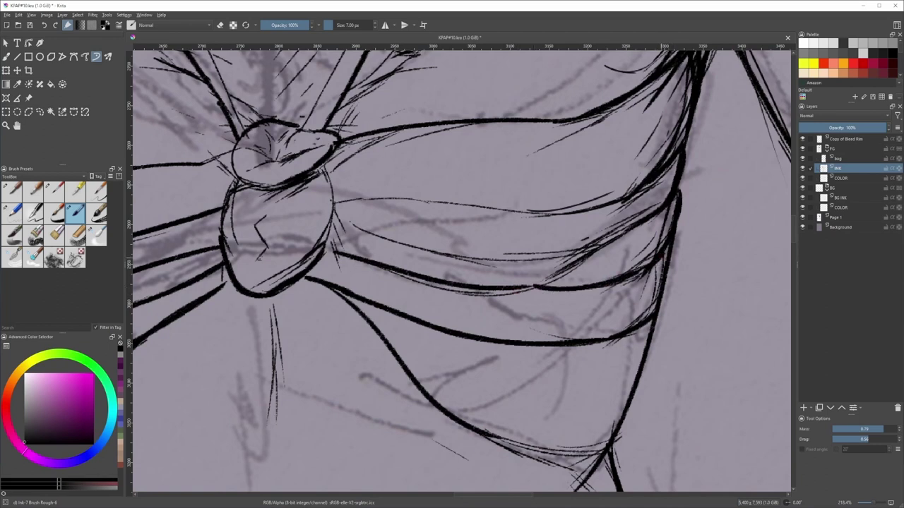
pyautogui.moveTo(665, 203)
pyautogui.mouseDown()
pyautogui.moveTo(572, 247)
pyautogui.moveTo(332, 225)
pyautogui.moveTo(413, 195)
pyautogui.mouseUp()
pyautogui.hotkey('ctrl', 'z')
pyautogui.moveTo(334, 204)
pyautogui.mouseDown()
pyautogui.moveTo(570, 210)
pyautogui.moveTo(621, 199)
pyautogui.mouseUp()
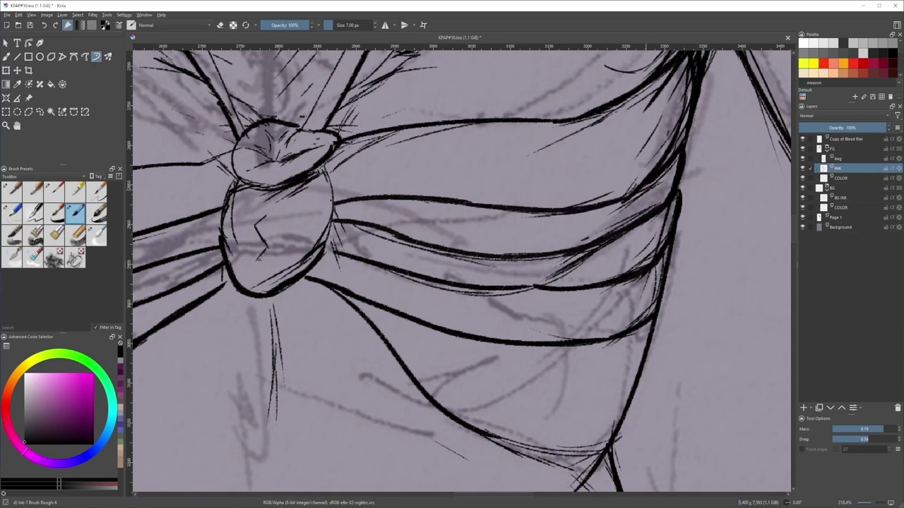
# - Switch to the Pen Quill at 3 px and hatch shading along the right side of the rib cage
pyautogui.press('2')
pyautogui.moveTo(564, 237); pyautogui.dragTo(593, 248)
pyautogui.scroll(3, 481, 228)
pyautogui.press('/')
pyautogui.scroll(3, 524, 213)
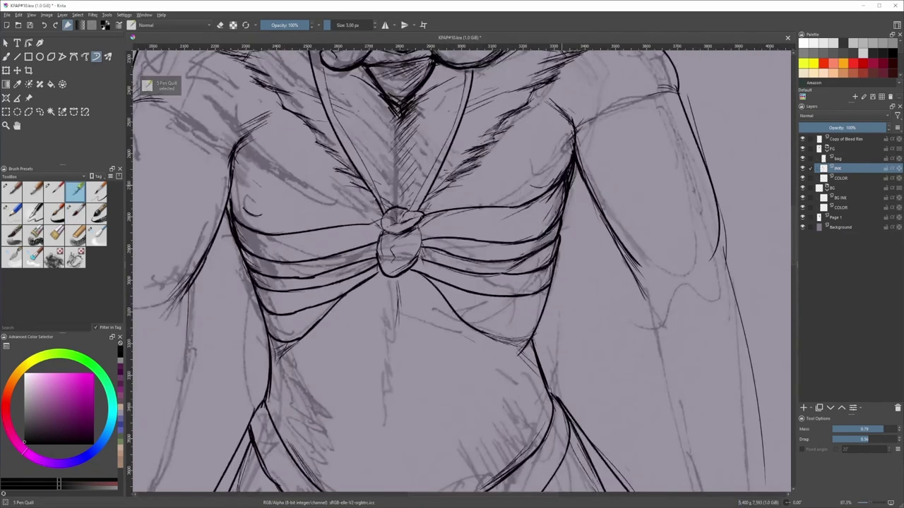
pyautogui.moveTo(560, 187); pyautogui.dragTo(527, 227)
pyautogui.moveTo(557, 195); pyautogui.dragTo(526, 229)
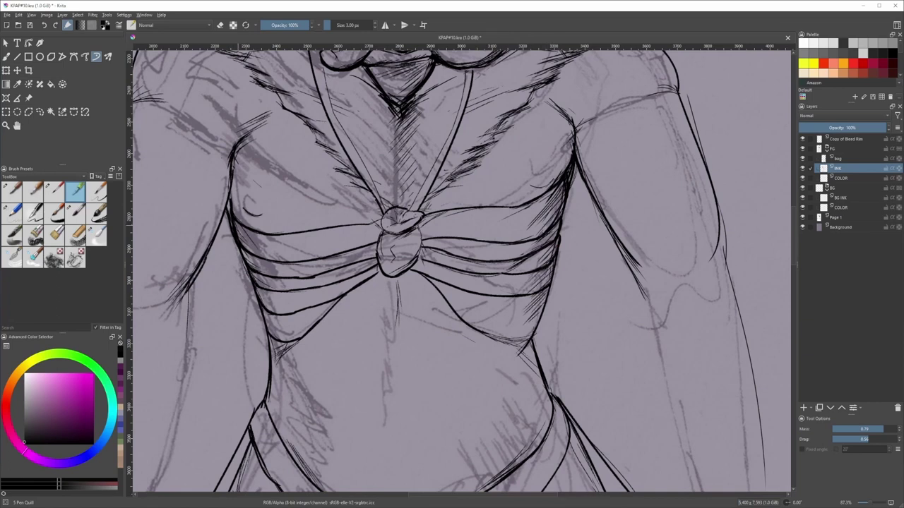
# - Hatch shading along the left side of the rib cage at 3 px while the canvas view is mirrored
pyautogui.press('m')
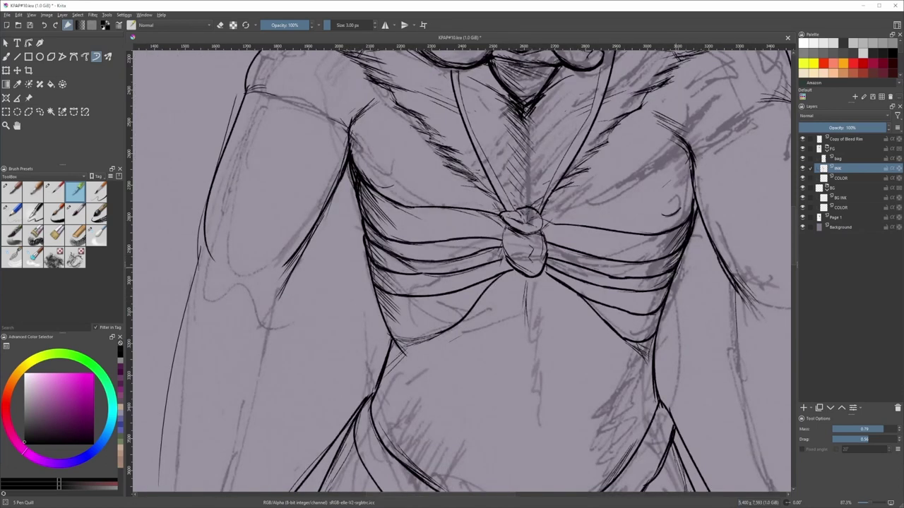
pyautogui.moveTo(672, 274); pyautogui.dragTo(656, 285)
pyautogui.moveTo(657, 326); pyautogui.dragTo(641, 337)
pyautogui.press('m')
# - Thicken the top of the belly's centre line just below the chest pouch with the 7 px Ink-7 Brush Rough
pyautogui.moveTo(548, 325); pyautogui.dragTo(611, 258)
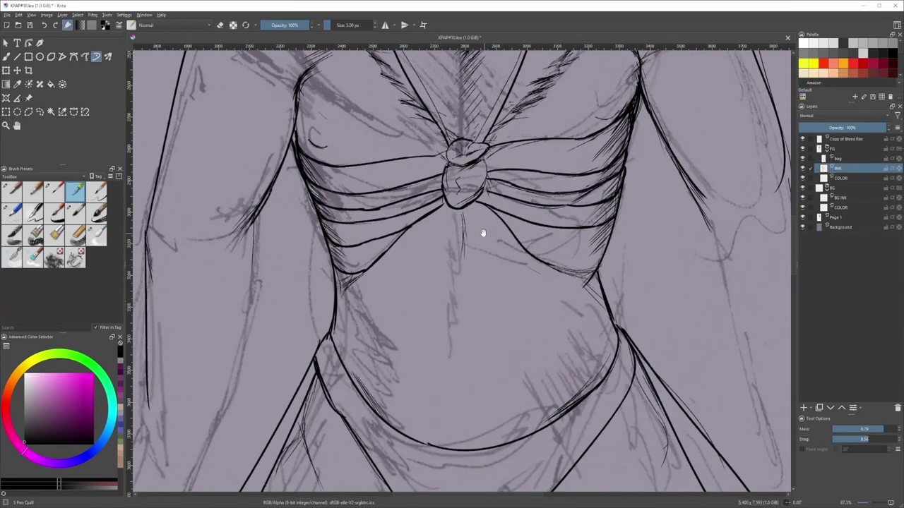
pyautogui.moveTo(484, 233); pyautogui.dragTo(478, 214)
pyautogui.press('/')
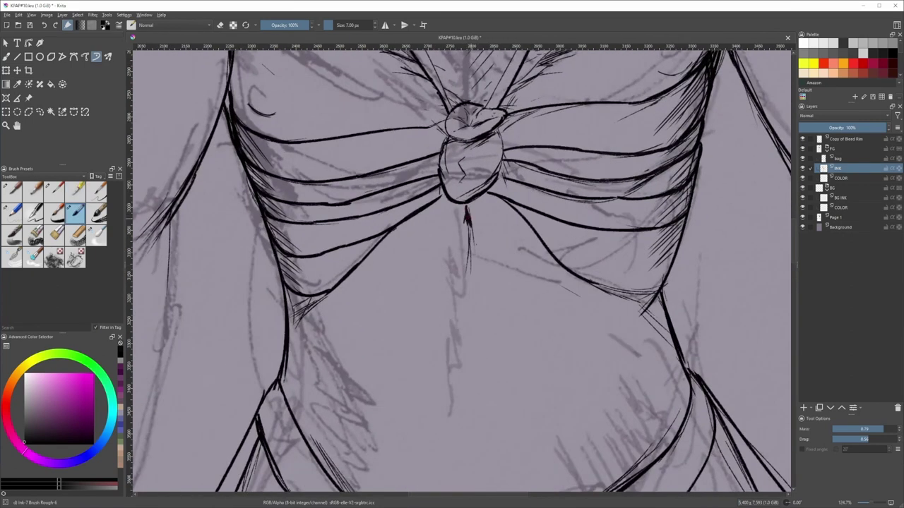
pyautogui.press('/')
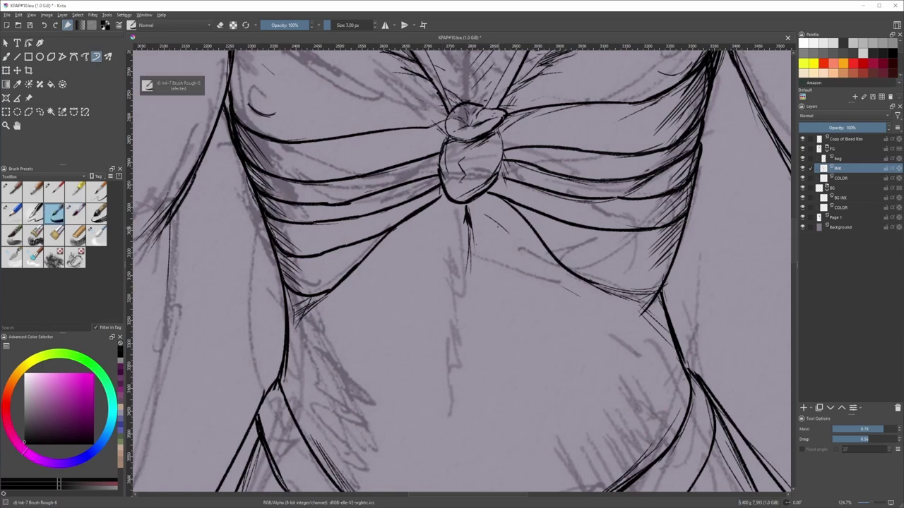
# - Thicken the middle of the waistline curve under the belly with tapering 7 px strokes
pyautogui.scroll(-3, 451, 233)
pyautogui.scroll(2, 430, 289)
pyautogui.press('/')
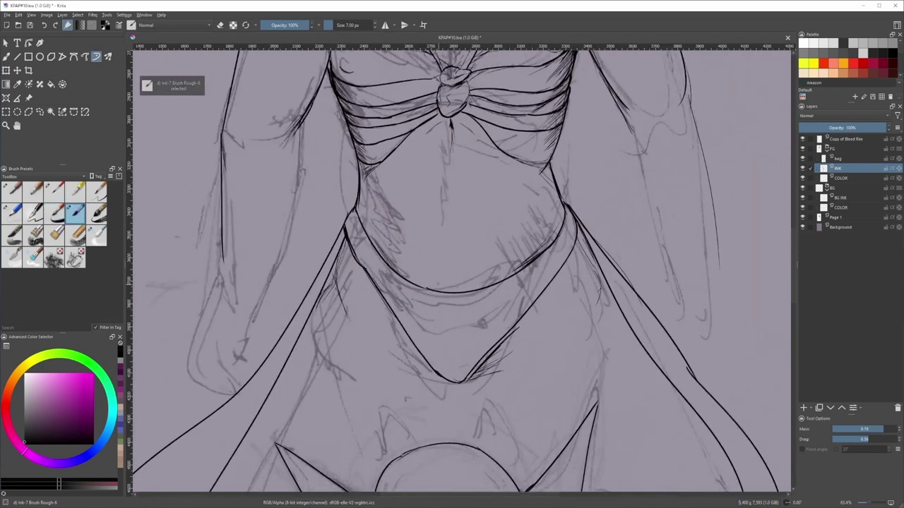
pyautogui.hotkey('ctrl', 'z')
pyautogui.moveTo(420, 283)
pyautogui.mouseDown()
pyautogui.moveTo(481, 289)
pyautogui.moveTo(466, 290)
pyautogui.moveTo(536, 274)
pyautogui.mouseUp()
pyautogui.hotkey('ctrl', 'z')
pyautogui.moveTo(575, 252); pyautogui.dragTo(453, 306)
pyautogui.moveTo(497, 288)
pyautogui.mouseDown()
pyautogui.moveTo(447, 308)
pyautogui.moveTo(430, 300)
pyautogui.mouseUp()
pyautogui.moveTo(477, 291); pyautogui.dragTo(428, 302)
pyautogui.moveTo(473, 289); pyautogui.dragTo(426, 295)
# - Ink a thick crease along the loincloth's lower right edge, continuing below its point, at 7 px
pyautogui.scroll(-4, 428, 303)
pyautogui.moveTo(436, 341); pyautogui.dragTo(426, 368)
pyautogui.scroll(4, 472, 353)
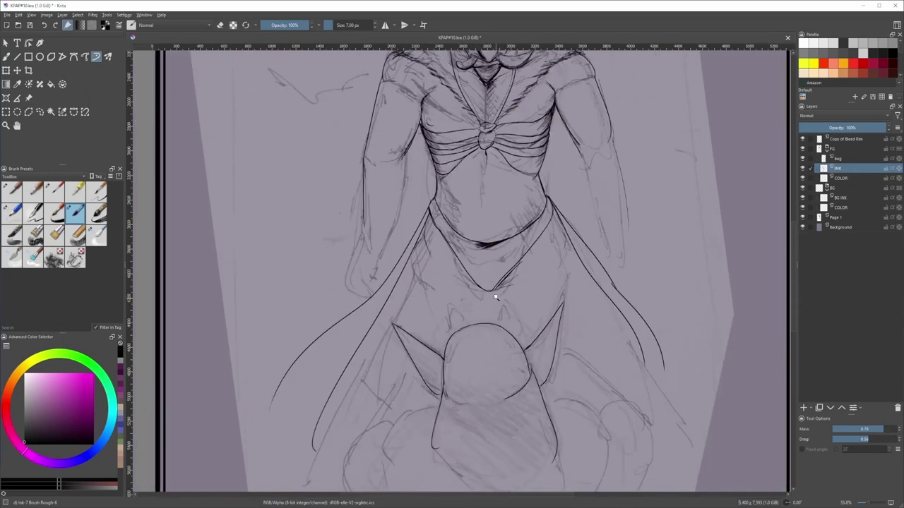
pyautogui.moveTo(499, 271); pyautogui.dragTo(464, 318)
pyautogui.moveTo(525, 241); pyautogui.dragTo(463, 326)
pyautogui.moveTo(468, 311)
pyautogui.mouseDown()
pyautogui.moveTo(450, 357)
pyautogui.moveTo(456, 333)
pyautogui.mouseUp()
# - Ink the contour of the right thigh down from the hip at 7 px
pyautogui.scroll(-3, 476, 309)
pyautogui.moveTo(579, 176); pyautogui.dragTo(598, 242)
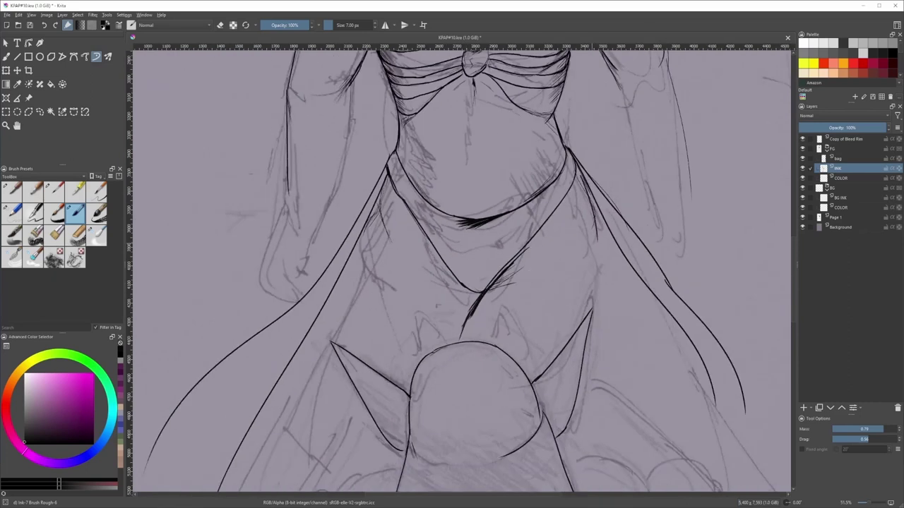
pyautogui.hotkey('ctrl', 'z')
pyautogui.moveTo(598, 209); pyautogui.dragTo(609, 236)
pyautogui.moveTo(605, 222); pyautogui.dragTo(613, 266)
pyautogui.hotkey('ctrl', 'z')
pyautogui.moveTo(606, 225); pyautogui.dragTo(610, 276)
pyautogui.hotkey('ctrl', 'z')
# - Ink the contour of the left thigh down from the hip at 7 px
pyautogui.moveTo(383, 178)
pyautogui.mouseDown()
pyautogui.moveTo(369, 215)
pyautogui.moveTo(374, 206)
pyautogui.mouseUp()
pyautogui.moveTo(383, 185); pyautogui.dragTo(393, 266)
pyautogui.hotkey('ctrl', 'z')
pyautogui.moveTo(381, 212); pyautogui.dragTo(394, 273)
pyautogui.scroll(-3, 476, 274)
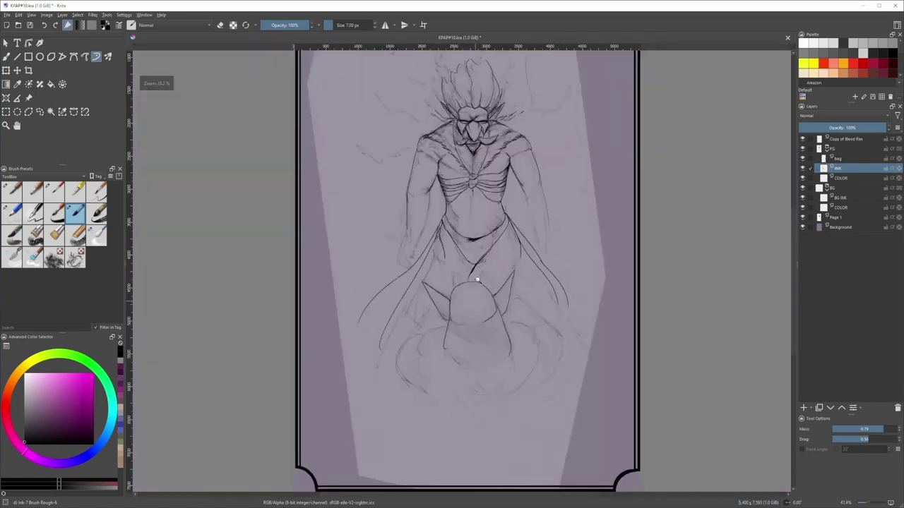
# - Activate the Dynamic Brush tool and make the BG INK layer active
pyautogui.moveTo(476, 276); pyautogui.dragTo(463, 316)
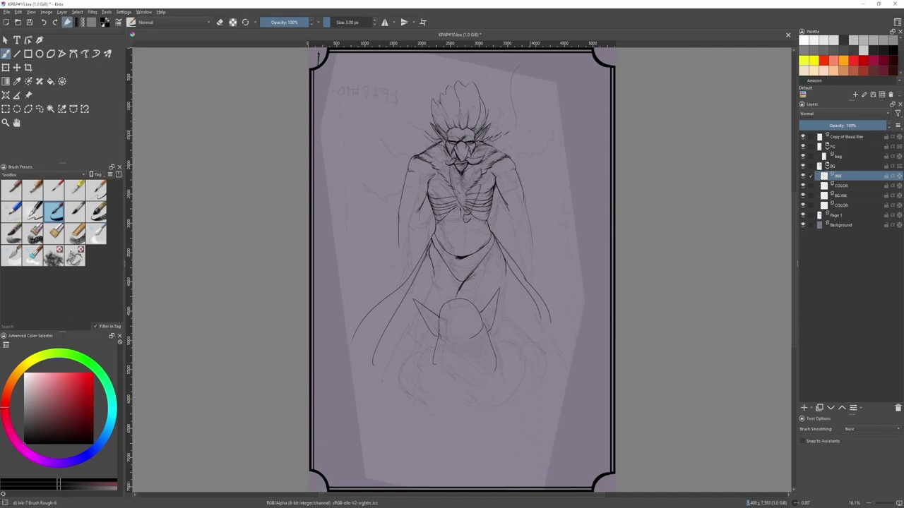
pyautogui.click(96, 54)
pyautogui.scroll(6, 539, 127)
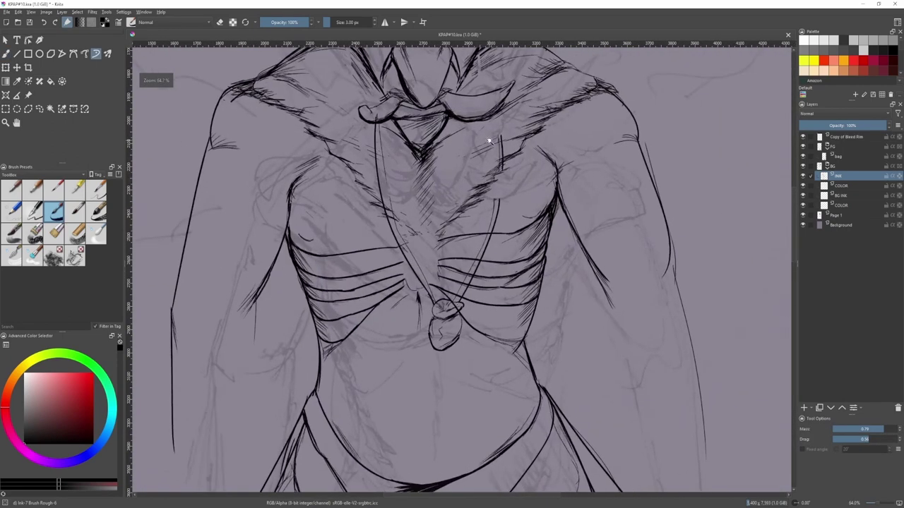
pyautogui.scroll(3, 554, 94)
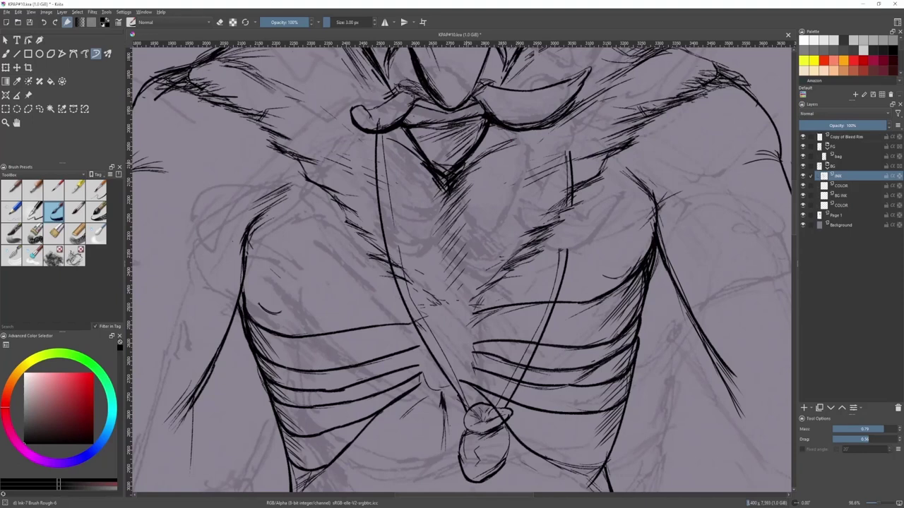
pyautogui.moveTo(554, 137); pyautogui.dragTo(493, 156)
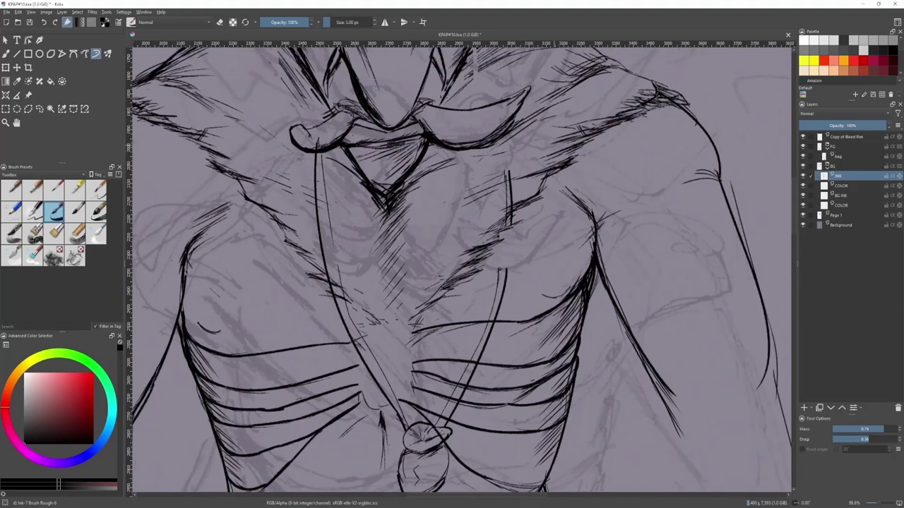
pyautogui.scroll(-2, 537, 157)
pyautogui.scroll(-3, 554, 149)
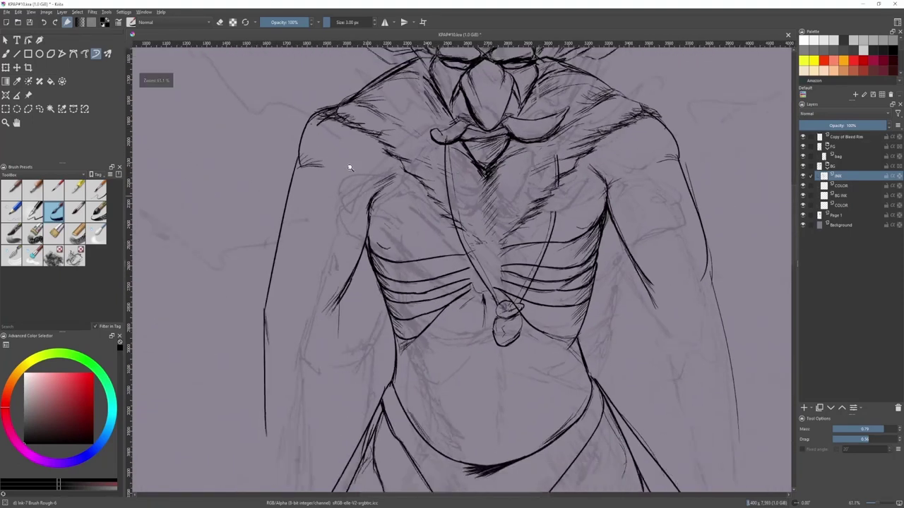
pyautogui.scroll(4, 346, 141)
pyautogui.moveTo(346, 115); pyautogui.dragTo(326, 143)
pyautogui.scroll(-3, 329, 210)
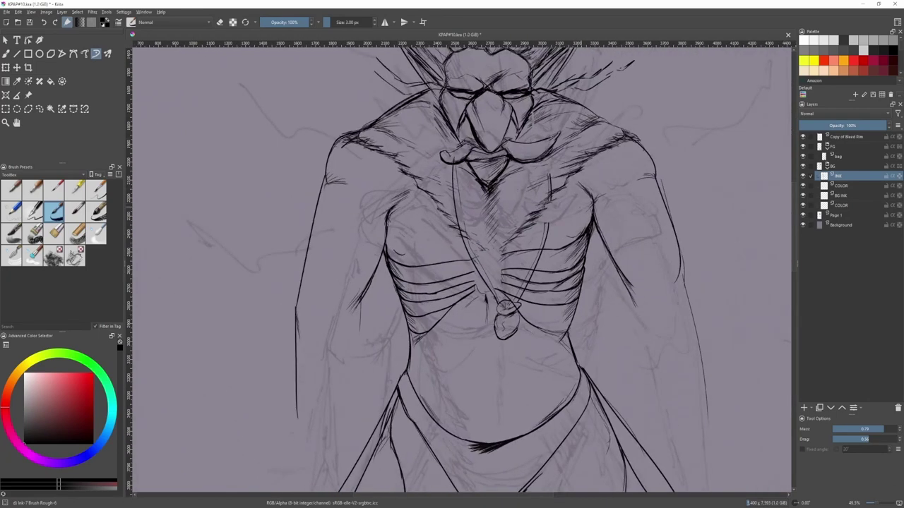
pyautogui.scroll(-3, 448, 231)
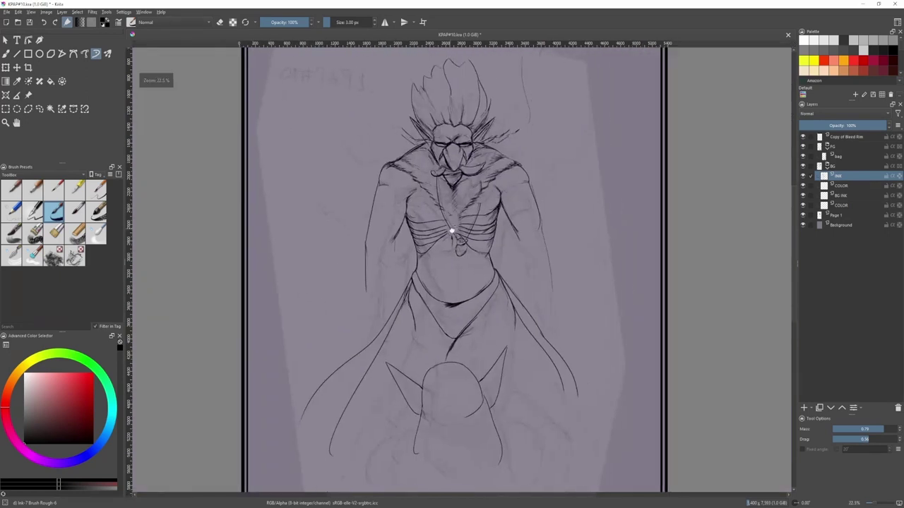
pyautogui.scroll(-2, 549, 135)
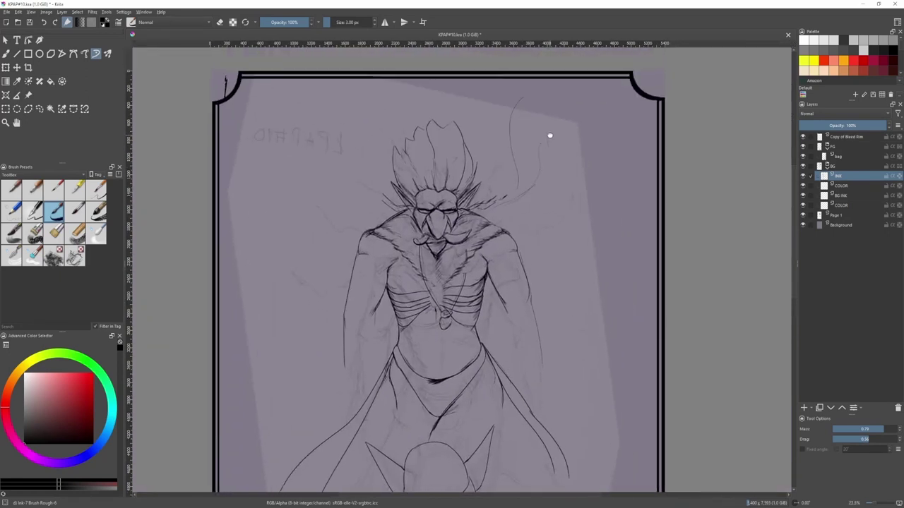
pyautogui.click(850, 196)
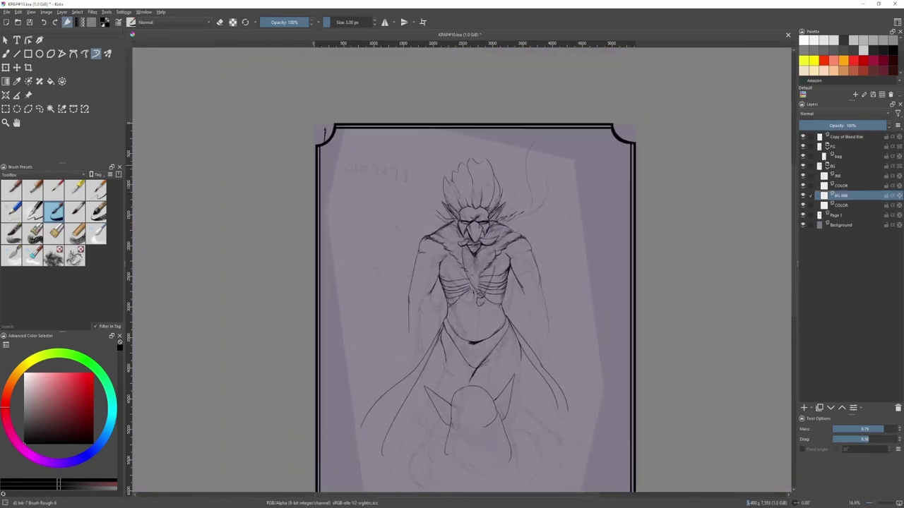
# - Draw a straight horizontal line across the page at 7 px and move it to just below the top border
pyautogui.press('/')
pyautogui.hotkey('ctrl', 'z')
pyautogui.moveTo(537, 155); pyautogui.dragTo(620, 159)
pyautogui.press('v')
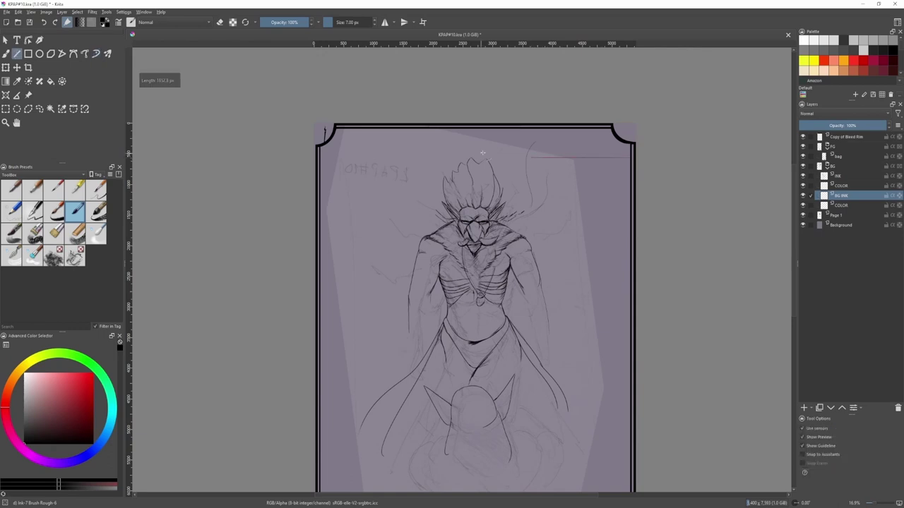
pyautogui.moveTo(336, 151); pyautogui.dragTo(630, 154)
pyautogui.press('t')
pyautogui.moveTo(485, 156); pyautogui.dragTo(476, 151)
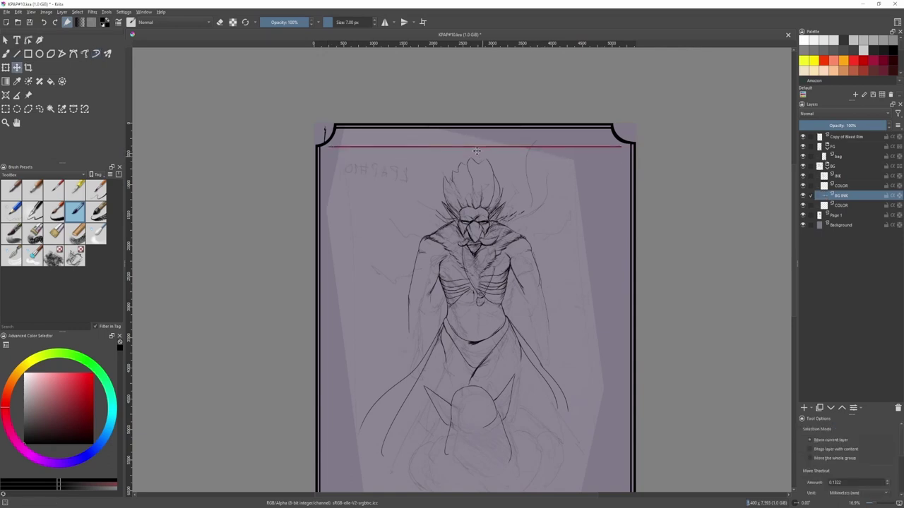
pyautogui.scroll(-2, 471, 169)
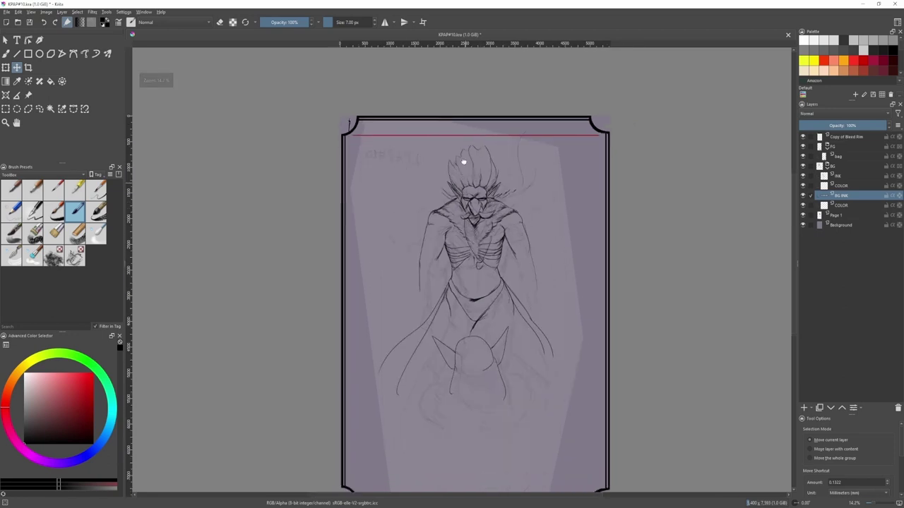
pyautogui.scroll(1, 464, 161)
# - Draw straight vertical lines down both sides of the figure at 7 px, plus a shorter one just left of the hair
pyautogui.press('b')
pyautogui.scroll(-3, 547, 134)
pyautogui.scroll(2, 554, 141)
pyautogui.press('v')
pyautogui.moveTo(551, 99); pyautogui.dragTo(567, 272)
pyautogui.moveTo(394, 101); pyautogui.dragTo(405, 229)
pyautogui.moveTo(403, 273); pyautogui.dragTo(403, 273)
pyautogui.moveTo(450, 122); pyautogui.dragTo(435, 187)
pyautogui.press('v')
pyautogui.press('v')
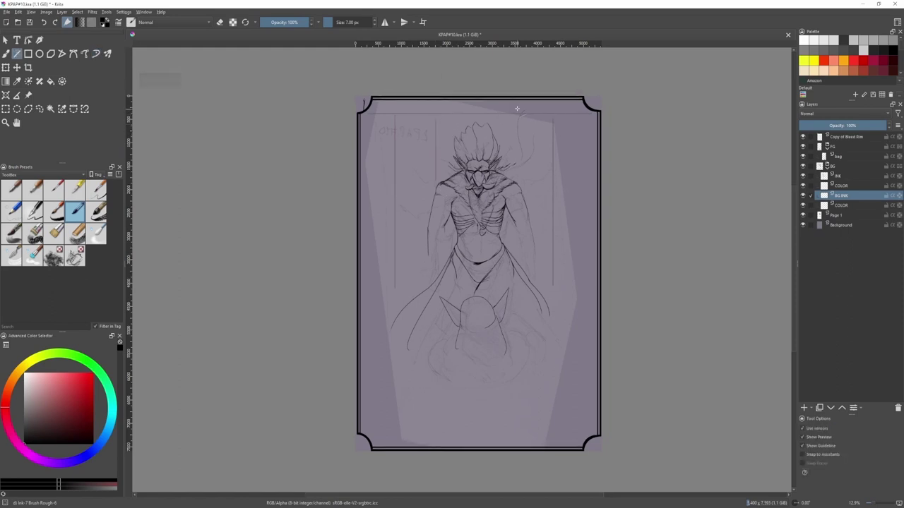
# - Draw a vertical line right of the hair and short horizontal lines at head height joining each inner vertical to its outer one
pyautogui.moveTo(509, 119)
pyautogui.mouseDown()
pyautogui.moveTo(509, 173)
pyautogui.moveTo(554, 173)
pyautogui.mouseUp()
pyautogui.press('v')
pyautogui.press('v')
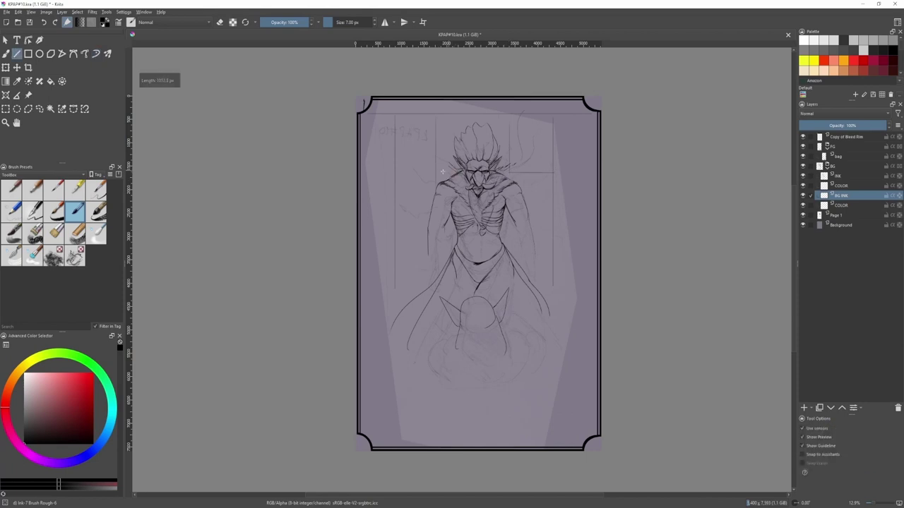
pyautogui.moveTo(395, 171); pyautogui.dragTo(436, 171)
pyautogui.press('v')
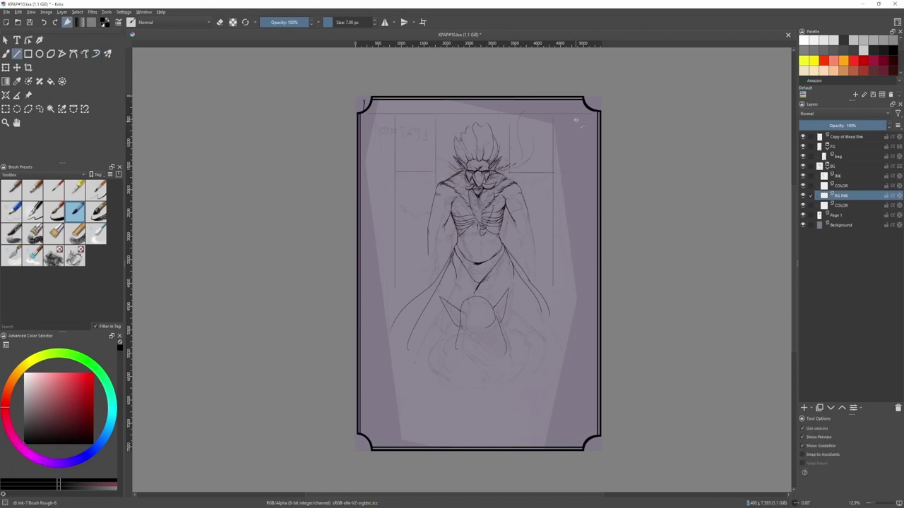
# - Draw a long outermost vertical line near the left and right page borders at 7 px
pyautogui.moveTo(575, 119); pyautogui.dragTo(576, 354)
pyautogui.moveTo(375, 117); pyautogui.dragTo(376, 342)
pyautogui.press('v')
# - Make the INK layer active, clear the abdominal lines inside a rectangular selection, and deselect
pyautogui.click(838, 176)
pyautogui.scroll(4, 485, 280)
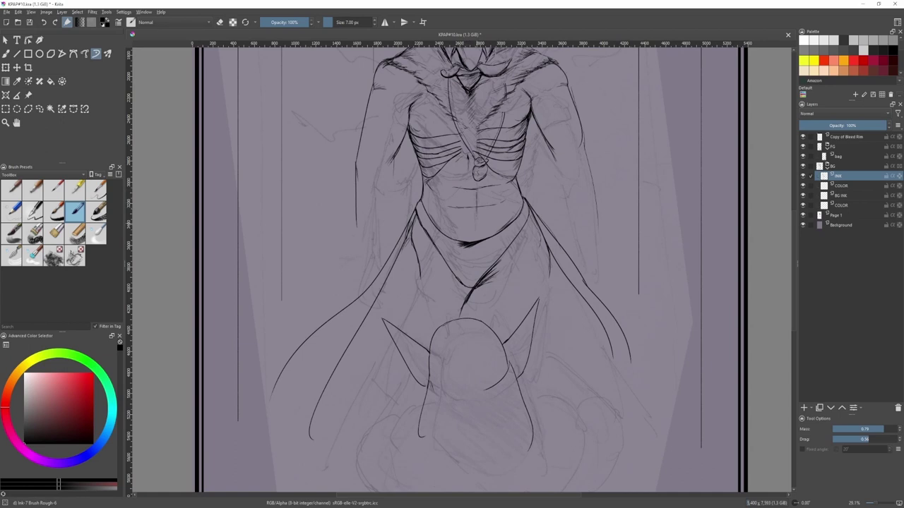
pyautogui.scroll(-2, 478, 209)
pyautogui.scroll(3, 475, 202)
pyautogui.hotkey('ctrl', 'r')
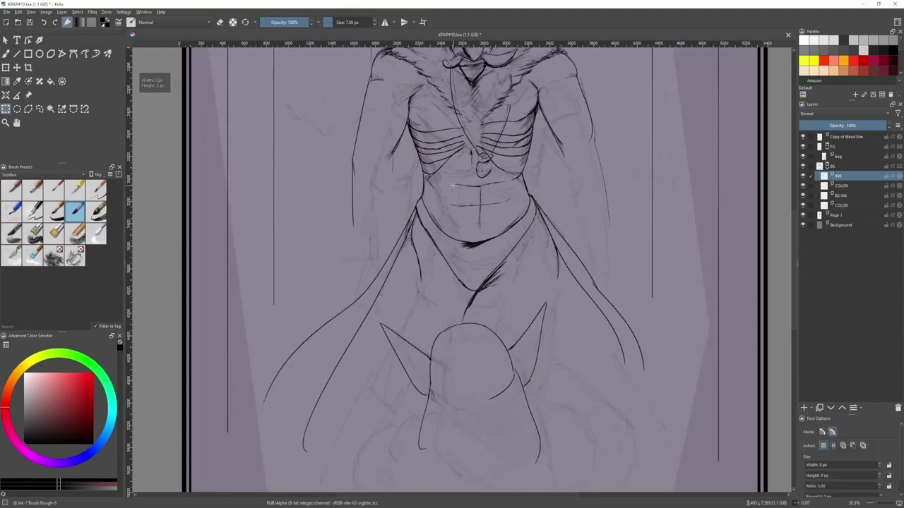
pyautogui.moveTo(445, 178); pyautogui.dragTo(513, 226)
pyautogui.press('t')
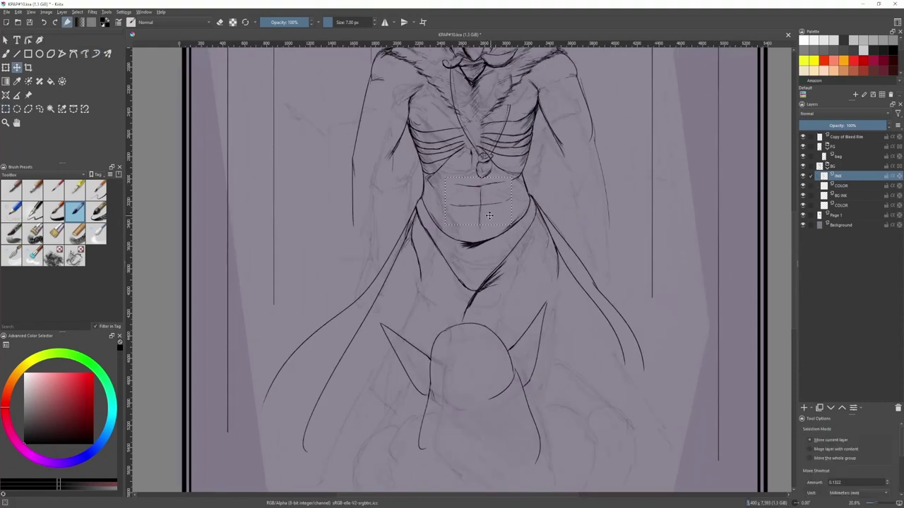
pyautogui.hotkey('ctrl', 'shift', 'a')
pyautogui.press('b')
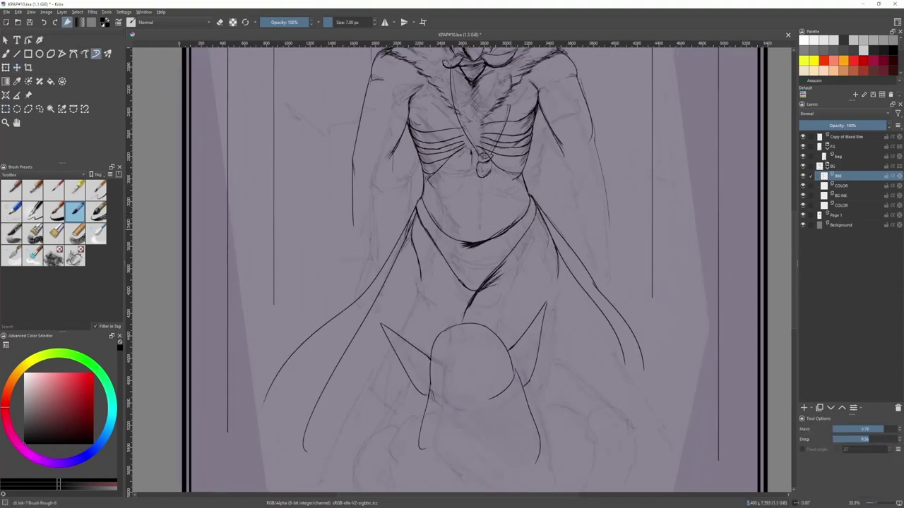
pyautogui.scroll(-2, 512, 223)
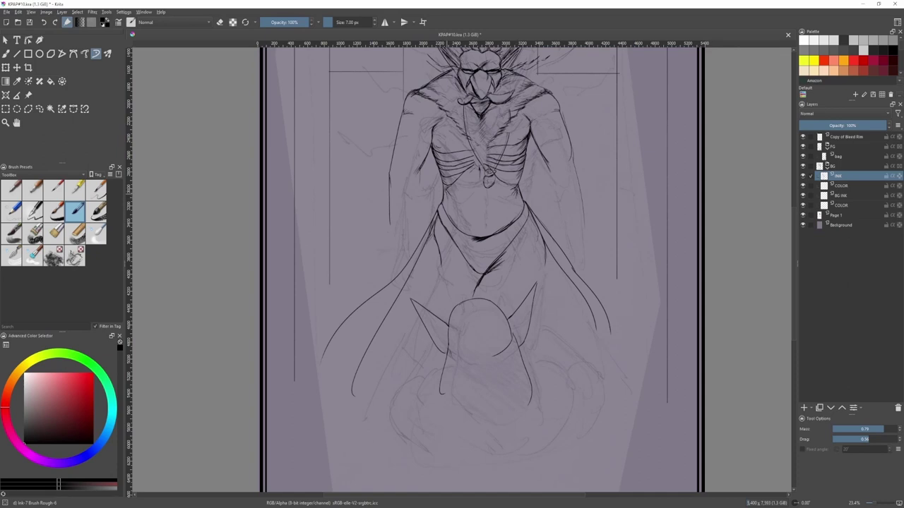
# - Hide the bag layer and erase the ink marks just below the sternum on the INK layer
pyautogui.scroll(4, 444, 189)
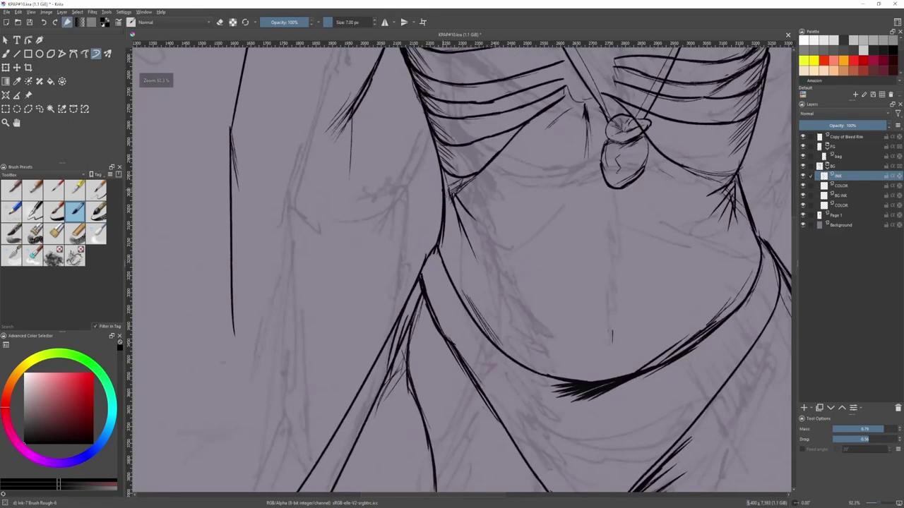
pyautogui.moveTo(445, 196)
pyautogui.mouseDown()
pyautogui.moveTo(455, 202)
pyautogui.moveTo(413, 229)
pyautogui.moveTo(399, 225)
pyautogui.mouseUp()
pyautogui.moveTo(652, 203); pyautogui.dragTo(557, 228)
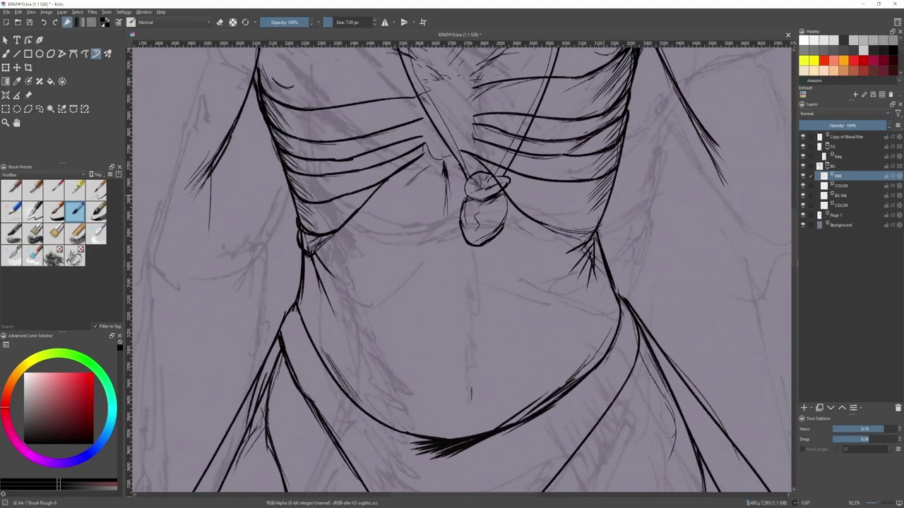
pyautogui.moveTo(608, 200)
pyautogui.mouseDown()
pyautogui.moveTo(531, 199)
pyautogui.moveTo(556, 204)
pyautogui.mouseUp()
pyautogui.moveTo(523, 205); pyautogui.dragTo(583, 283)
pyautogui.moveTo(517, 227)
pyautogui.mouseDown()
pyautogui.moveTo(532, 231)
pyautogui.moveTo(494, 230)
pyautogui.mouseUp()
pyautogui.hotkey('ctrl', 'z')
pyautogui.press('/')
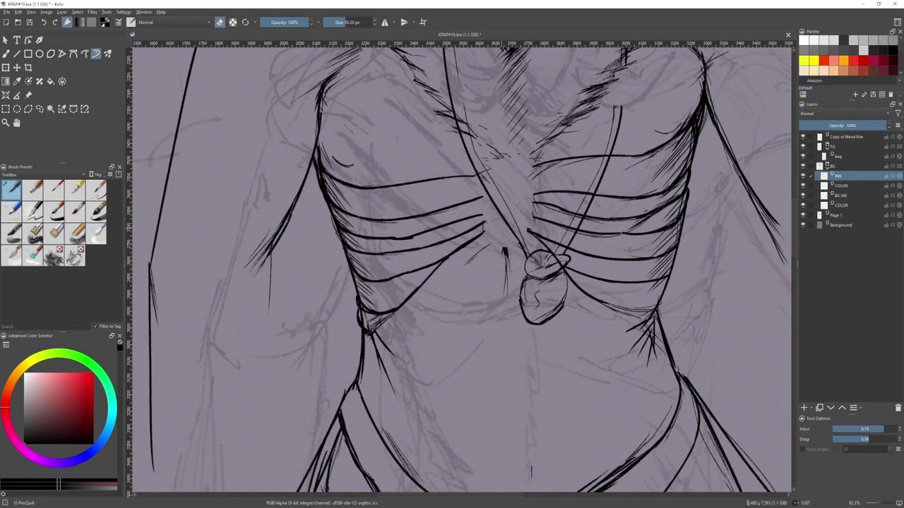
pyautogui.click(801, 156)
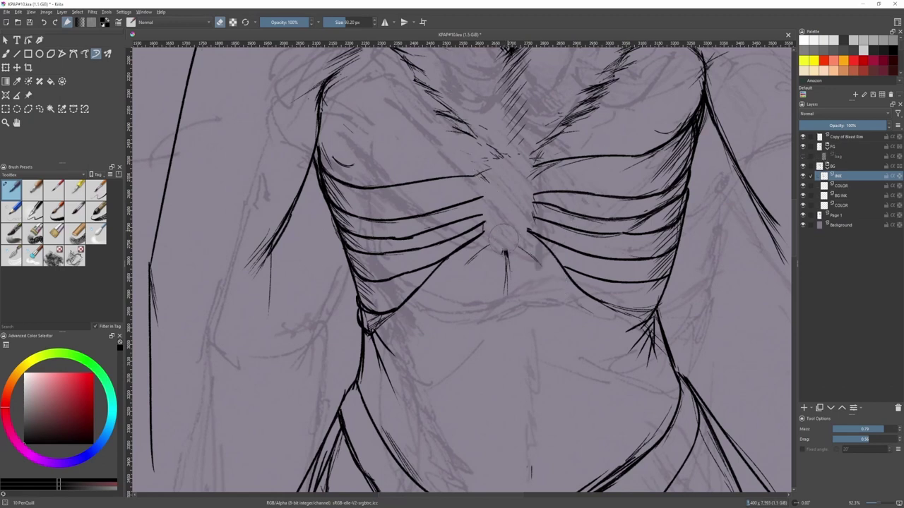
pyautogui.press('/')
# - Ink thin sternum lines between the inner ends of the ribs at 3 px
pyautogui.moveTo(486, 228); pyautogui.dragTo(521, 226)
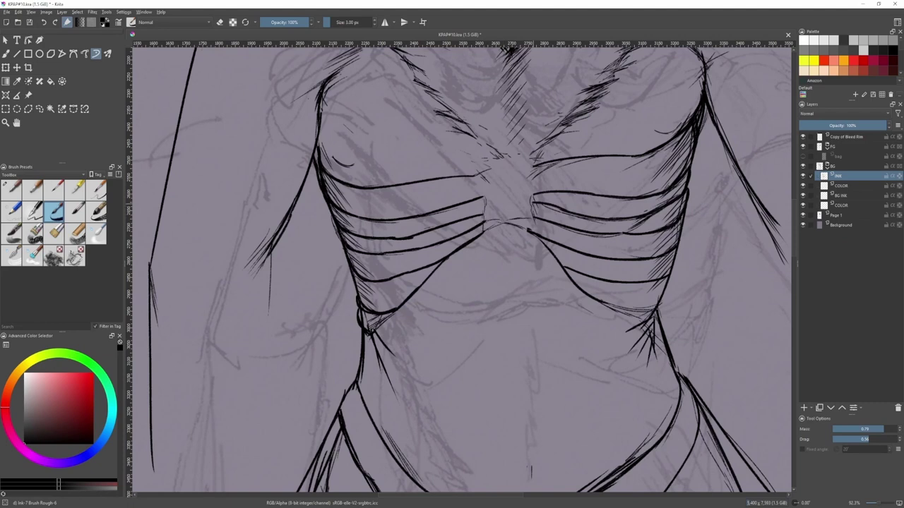
pyautogui.moveTo(490, 167); pyautogui.dragTo(489, 185)
pyautogui.press('2')
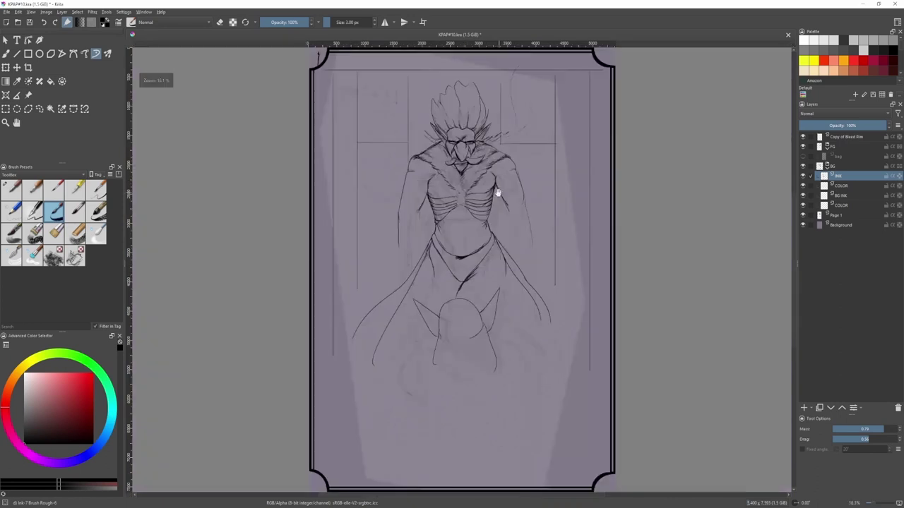
pyautogui.scroll(3, 455, 202)
pyautogui.press('m')
pyautogui.press('m')
pyautogui.scroll(1, 472, 198)
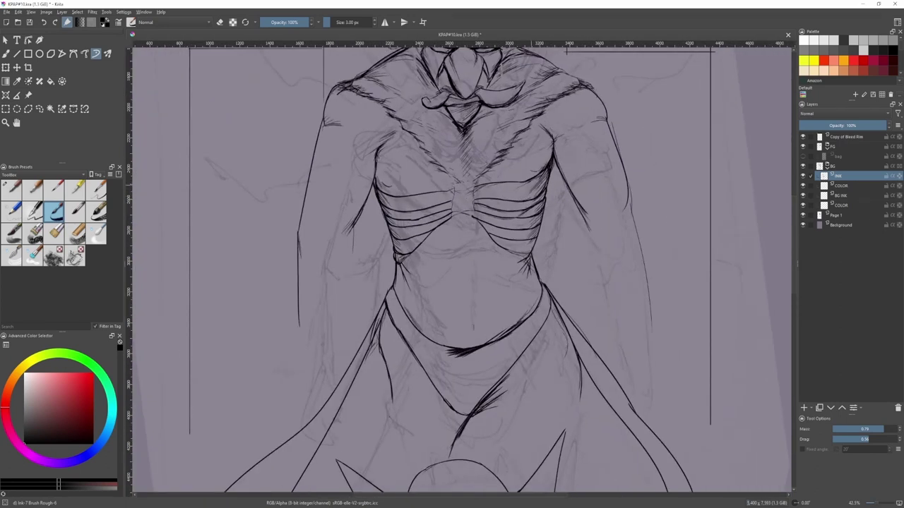
# - Ink a closed sternum outline between the ribs at 7 px
pyautogui.press('/')
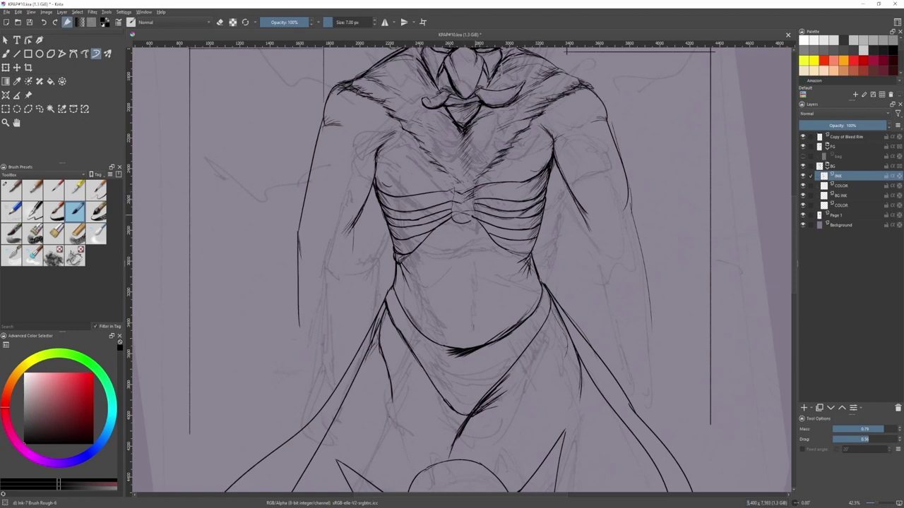
pyautogui.scroll(2, 463, 202)
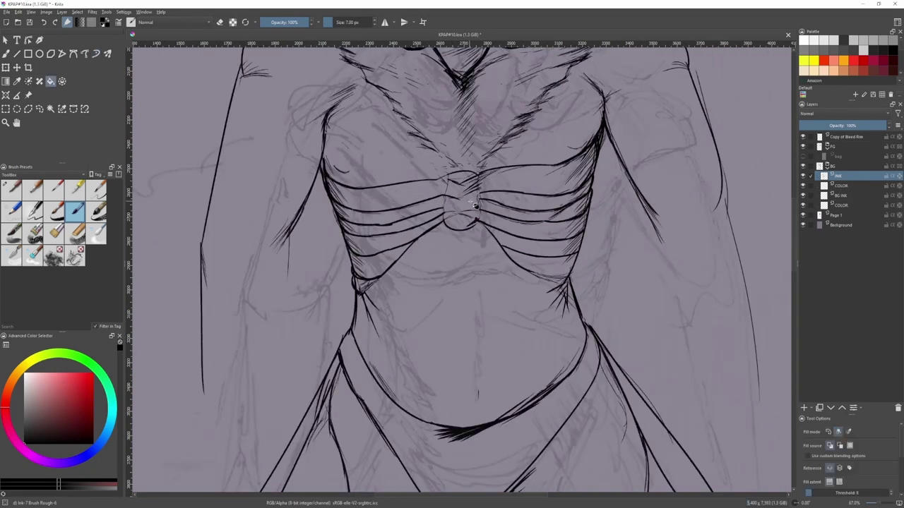
pyautogui.moveTo(446, 177); pyautogui.dragTo(446, 223)
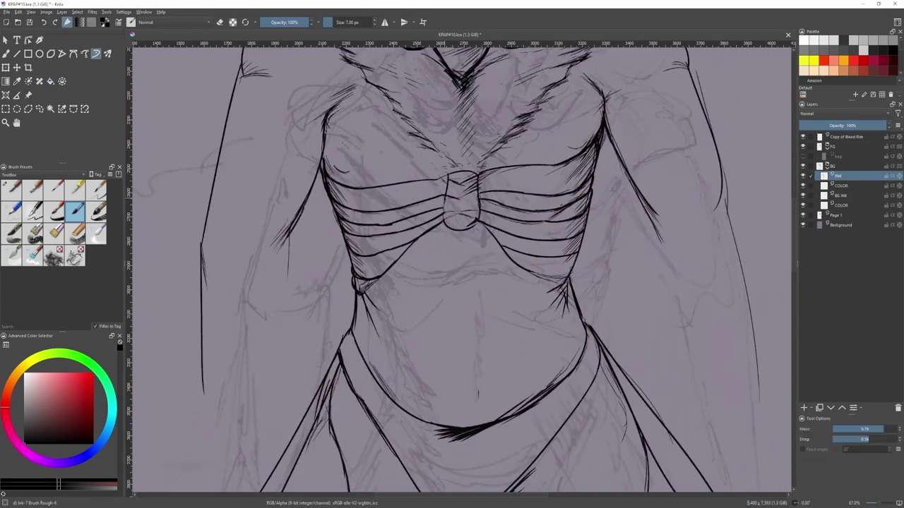
# - Try to fill the sternum outline with black
pyautogui.press('f')
pyautogui.click(464, 203)
pyautogui.hotkey('ctrl', 'z')
# - Fill the cleaned sternum outline with black and touch up its edges with ink strokes
pyautogui.scroll(2, 464, 215)
pyautogui.press('b')
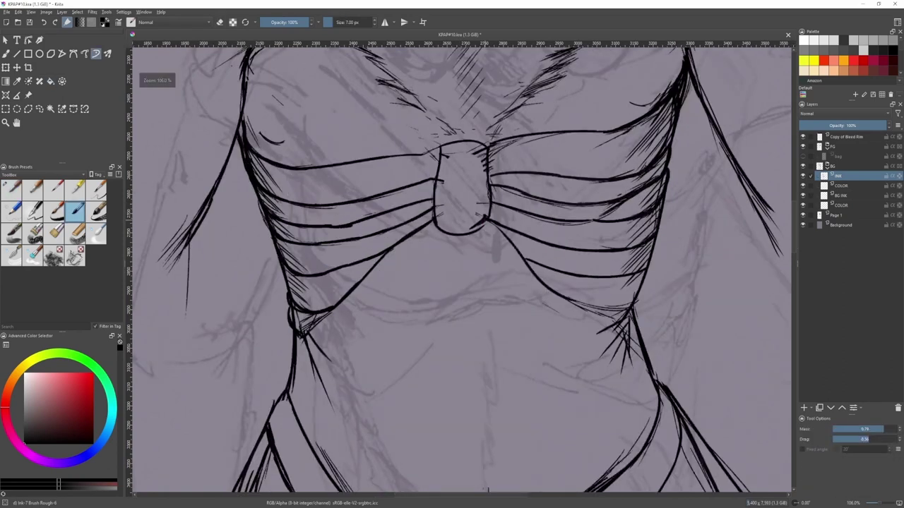
pyautogui.press('f')
pyautogui.click(464, 208)
pyautogui.scroll(-2, 466, 205)
pyautogui.press('b')
pyautogui.moveTo(470, 171)
pyautogui.mouseDown()
pyautogui.moveTo(457, 168)
pyautogui.moveTo(474, 199)
pyautogui.moveTo(477, 177)
pyautogui.moveTo(486, 207)
pyautogui.mouseUp()
pyautogui.press('[')
pyautogui.press('[')
pyautogui.moveTo(485, 200); pyautogui.dragTo(478, 210)
pyautogui.press('2')
pyautogui.click(811, 166)
pyautogui.hotkey('ctrl', 'j')
pyautogui.hotkey('ctrl', 'z')
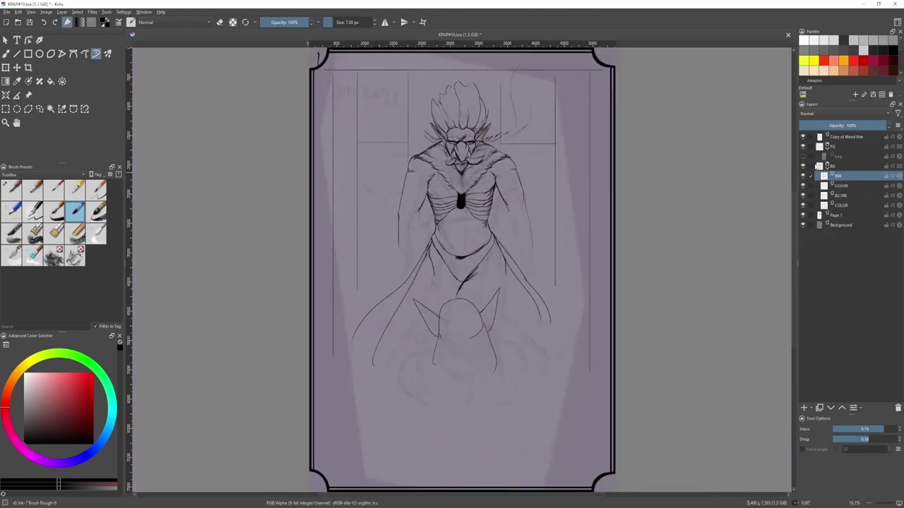
# - Show the bag layer, make it active, and move the pouch necklace over the black sternum
pyautogui.click(802, 157)
pyautogui.click(836, 157)
pyautogui.press('t')
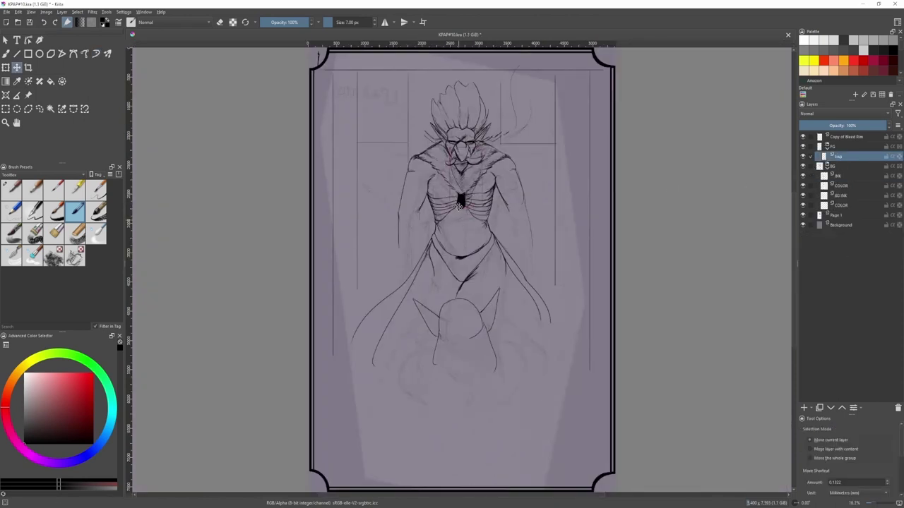
pyautogui.scroll(5, 455, 196)
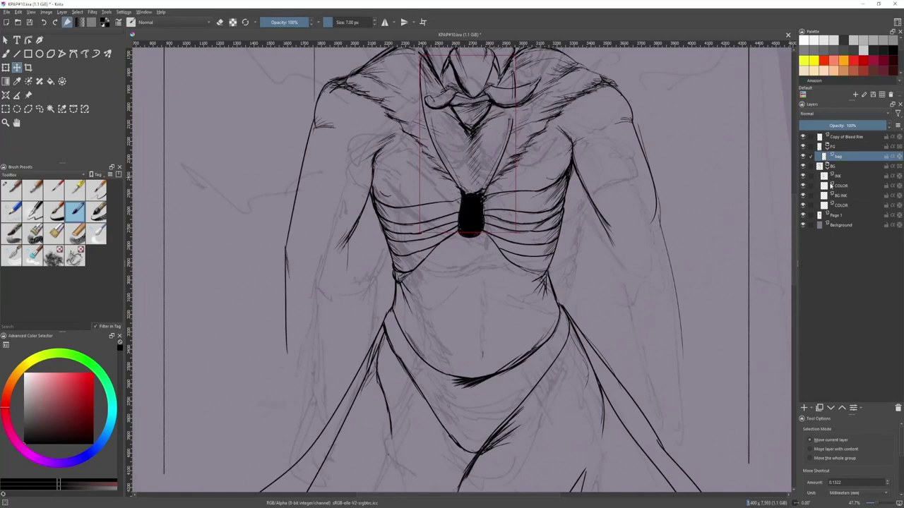
# - Make the INK layer active and lower its opacity to 52%
pyautogui.click(838, 176)
pyautogui.press('b')
pyautogui.scroll(1, 473, 197)
pyautogui.click(844, 125)
pyautogui.scroll(4, 471, 212)
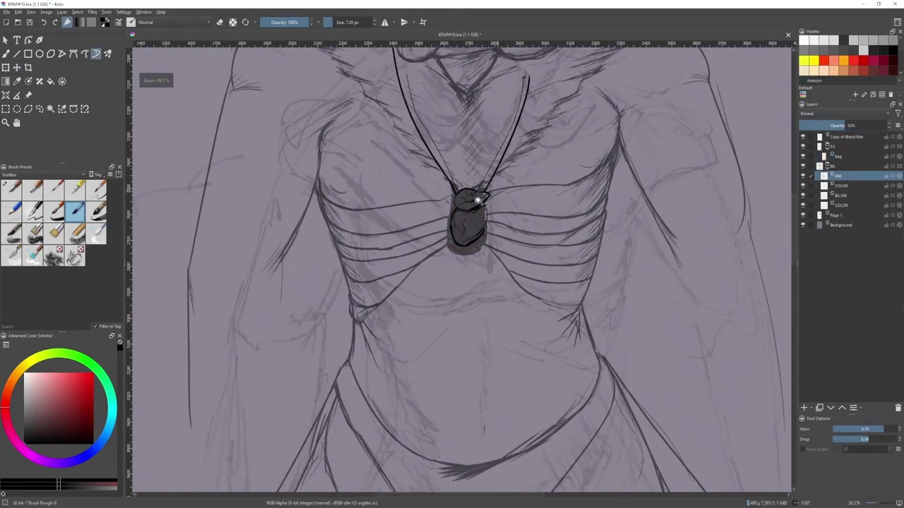
# - Erase the black ink inside the pouch's outline on the INK layer and set the layer's opacity back to 100%
pyautogui.press('e')
pyautogui.moveTo(463, 192)
pyautogui.mouseDown()
pyautogui.moveTo(463, 206)
pyautogui.moveTo(498, 192)
pyautogui.moveTo(464, 198)
pyautogui.moveTo(459, 263)
pyautogui.moveTo(494, 241)
pyautogui.moveTo(494, 205)
pyautogui.moveTo(498, 227)
pyautogui.moveTo(482, 256)
pyautogui.moveTo(464, 258)
pyautogui.mouseUp()
pyautogui.press('f')
pyautogui.click(476, 225)
pyautogui.press('b')
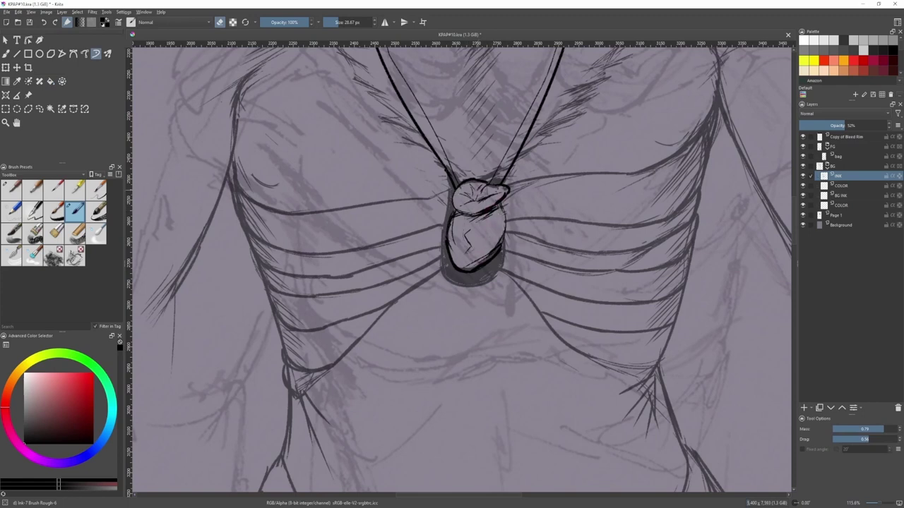
pyautogui.moveTo(492, 189)
pyautogui.mouseDown()
pyautogui.moveTo(498, 171)
pyautogui.moveTo(495, 182)
pyautogui.moveTo(456, 185)
pyautogui.mouseUp()
pyautogui.scroll(-3, 468, 196)
pyautogui.moveTo(851, 125); pyautogui.dragTo(888, 126)
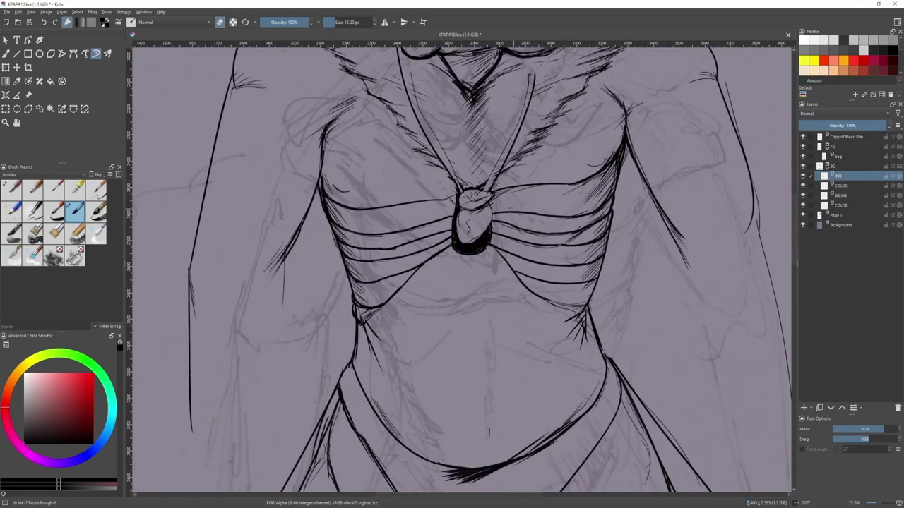
# - Try to trim the black edge around the pouch with the eraser, and return to the ink brush at 3 px
pyautogui.scroll(3, 470, 217)
pyautogui.moveTo(472, 266)
pyautogui.mouseDown()
pyautogui.moveTo(488, 228)
pyautogui.moveTo(505, 229)
pyautogui.moveTo(491, 239)
pyautogui.moveTo(457, 229)
pyautogui.moveTo(453, 210)
pyautogui.mouseUp()
pyautogui.hotkey('ctrl', 'z')
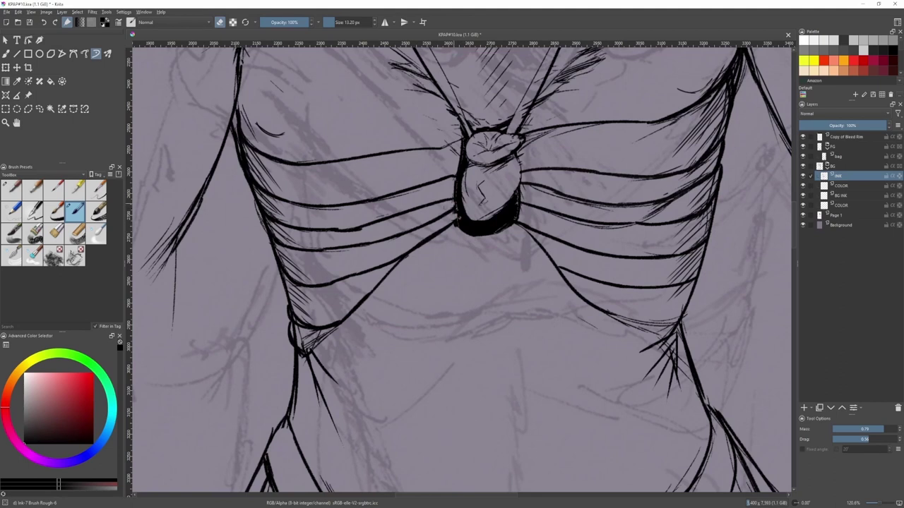
pyautogui.press('/')
pyautogui.scroll(-3, 334, 226)
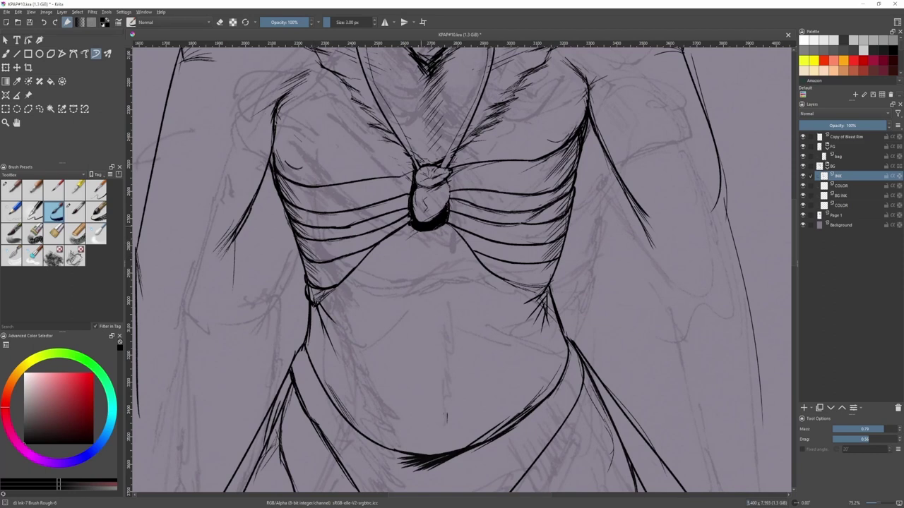
# - Examine the inked torso, waist and loincloth down to the small creature's head
pyautogui.press('-')
pyautogui.press('-')
pyautogui.press('-')
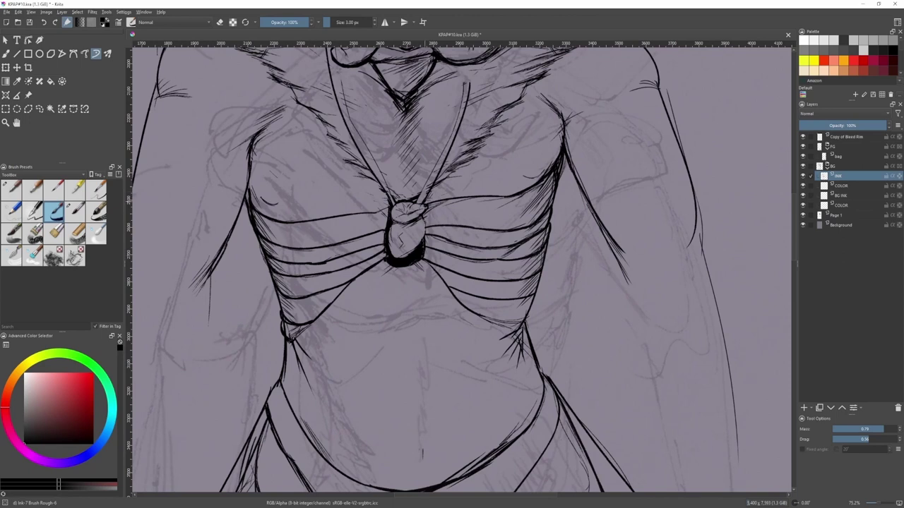
pyautogui.moveTo(501, 220); pyautogui.dragTo(504, 165)
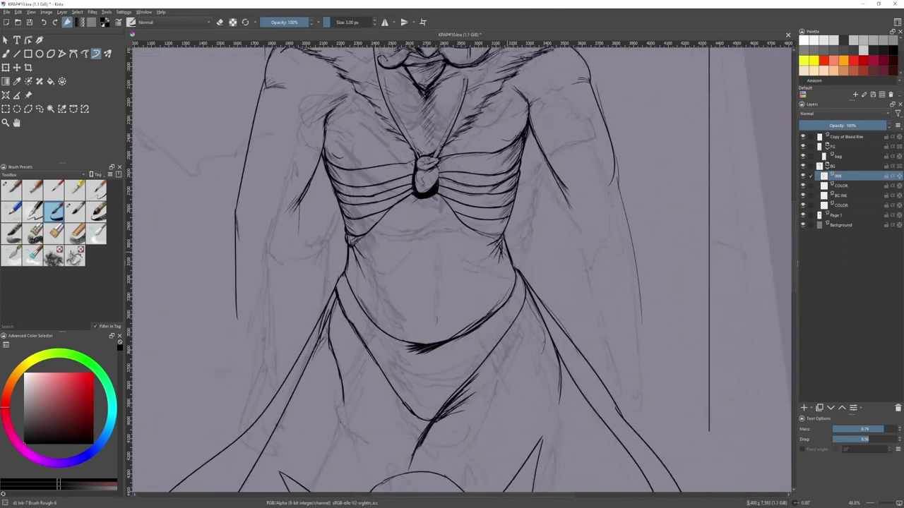
pyautogui.moveTo(500, 300); pyautogui.dragTo(521, 233)
pyautogui.moveTo(430, 278); pyautogui.dragTo(408, 272)
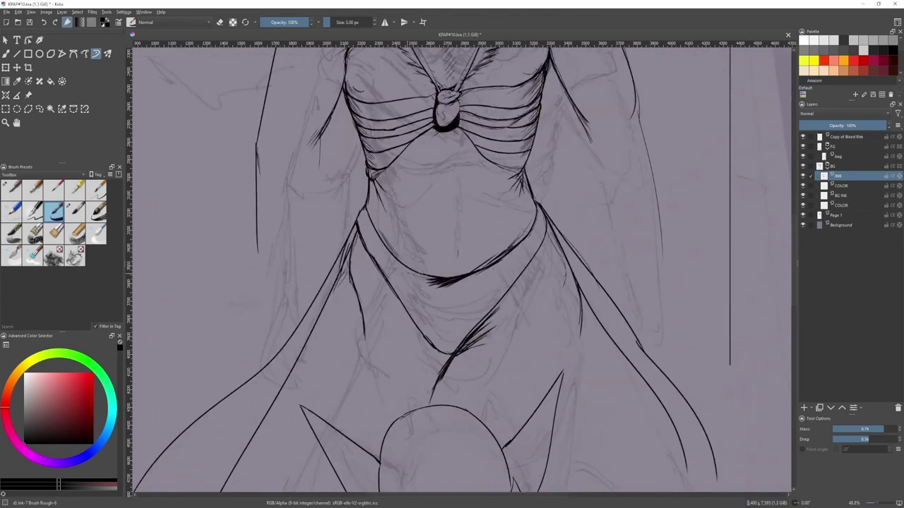
pyautogui.moveTo(458, 287); pyautogui.dragTo(454, 224)
pyautogui.moveTo(497, 254); pyautogui.dragTo(466, 281)
pyautogui.moveTo(449, 296)
pyautogui.mouseDown()
pyautogui.moveTo(470, 253)
pyautogui.moveTo(480, 323)
pyautogui.moveTo(485, 277)
pyautogui.mouseUp()
# - Erase the thin side line below the creature's head and ink both side edges with the thicker ink brush
pyautogui.press('/')
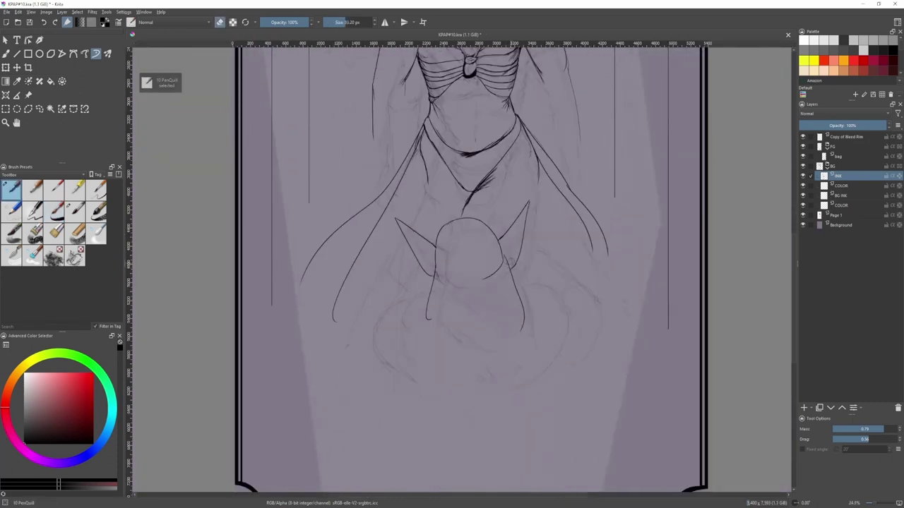
pyautogui.press('+')
pyautogui.press('/')
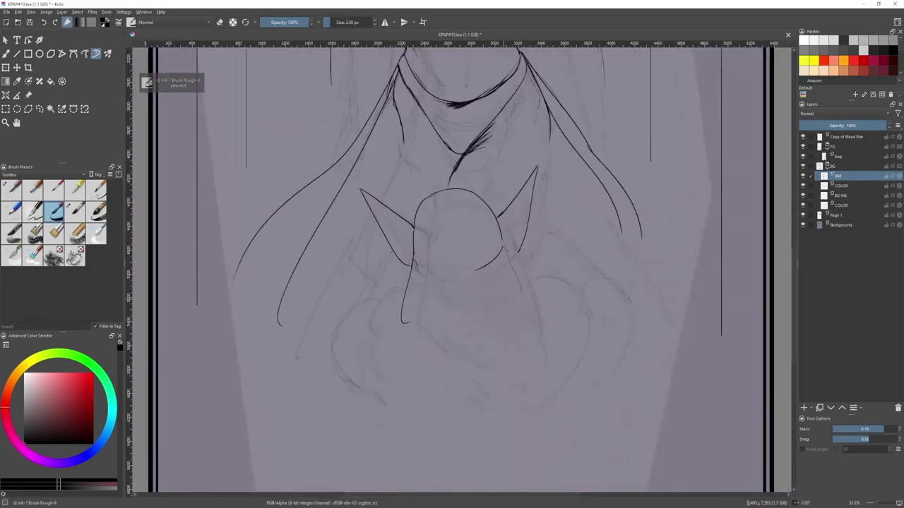
pyautogui.press('x')
pyautogui.press('e')
pyautogui.press('e')
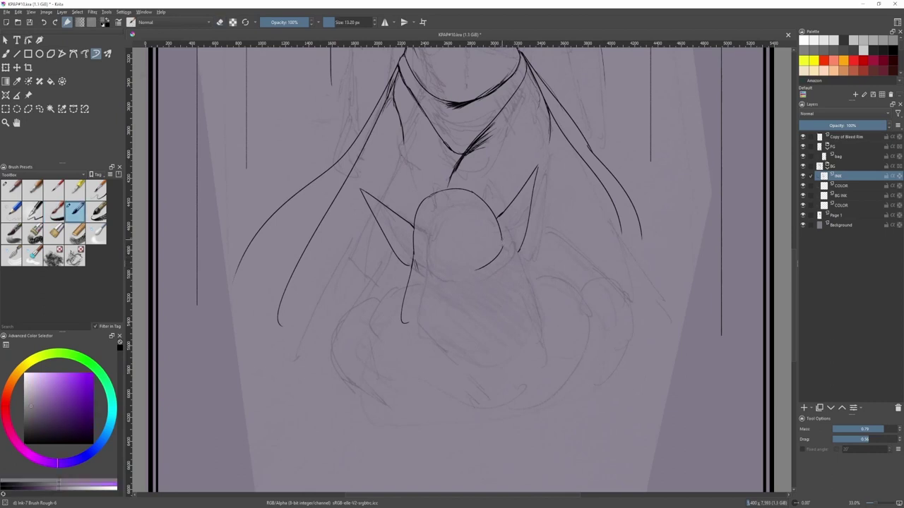
pyautogui.press('x')
pyautogui.moveTo(500, 235); pyautogui.dragTo(521, 289)
pyautogui.moveTo(408, 254); pyautogui.dragTo(400, 330)
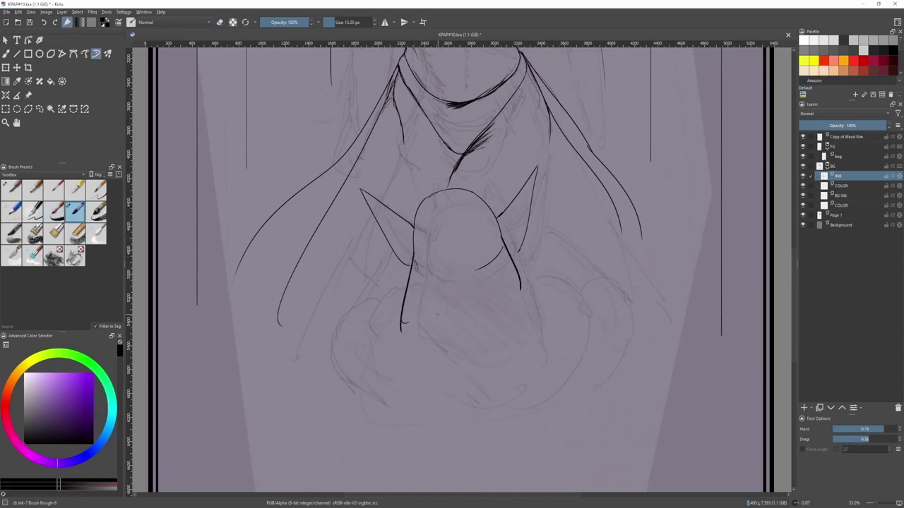
# - Ink the curve closing the underside of the creature's head and lengthen the right side edge below it
pyautogui.moveTo(503, 246); pyautogui.dragTo(475, 270)
pyautogui.hotkey('ctrl', 'z')
pyautogui.moveTo(414, 260); pyautogui.dragTo(468, 271)
pyautogui.hotkey('ctrl', 'z')
pyautogui.moveTo(502, 242); pyautogui.dragTo(462, 274)
pyautogui.hotkey('ctrl', 'z')
pyautogui.moveTo(520, 284); pyautogui.dragTo(536, 337)
# - Reduce the ink brush to 7 px and ink the rounded shoulder arcs on both sides of the creature
pyautogui.scroll(-2, 526, 325)
pyautogui.press('[')
pyautogui.press('[')
pyautogui.press('[')
pyautogui.press('[')
pyautogui.press('[')
pyautogui.press('[')
pyautogui.press('[')
pyautogui.moveTo(437, 289); pyautogui.dragTo(394, 312)
pyautogui.hotkey('ctrl', 'z')
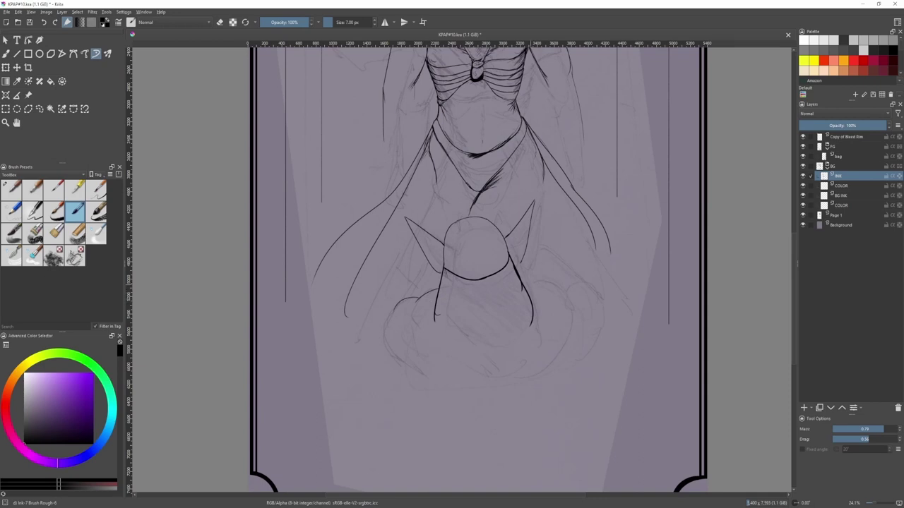
pyautogui.moveTo(524, 285)
pyautogui.mouseDown()
pyautogui.moveTo(581, 287)
pyautogui.moveTo(568, 303)
pyautogui.mouseUp()
pyautogui.scroll(3, 437, 260)
pyautogui.moveTo(451, 252); pyautogui.dragTo(437, 291)
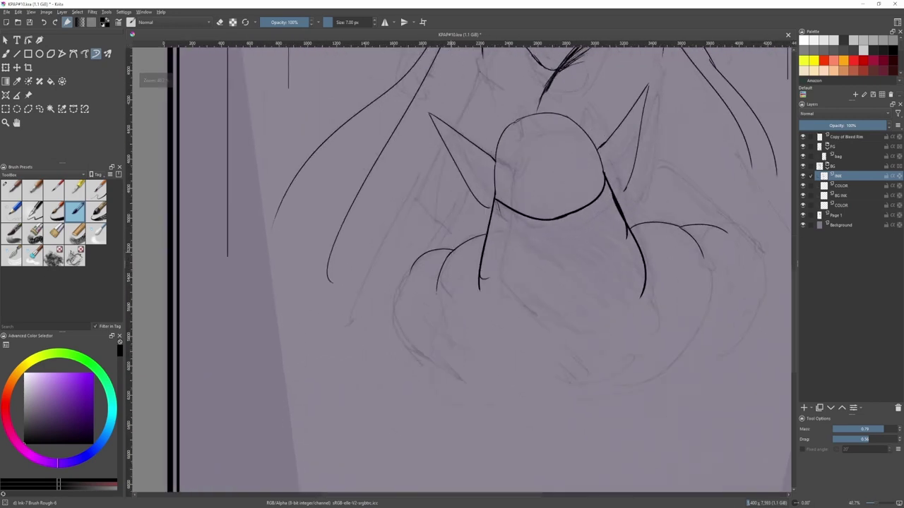
# - Ink the rounded lower edge of the shape below the creature's head, joining its two side edges
pyautogui.scroll(-3, 508, 313)
pyautogui.moveTo(534, 295); pyautogui.dragTo(498, 322)
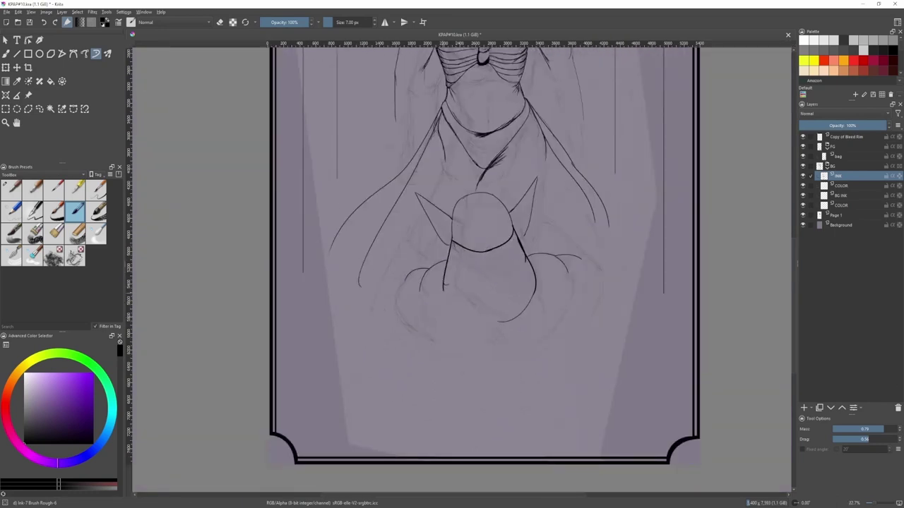
pyautogui.scroll(3, 451, 303)
pyautogui.moveTo(439, 279)
pyautogui.mouseDown()
pyautogui.moveTo(478, 322)
pyautogui.moveTo(525, 332)
pyautogui.moveTo(503, 334)
pyautogui.mouseUp()
pyautogui.hotkey('ctrl', 'z')
pyautogui.press('/')
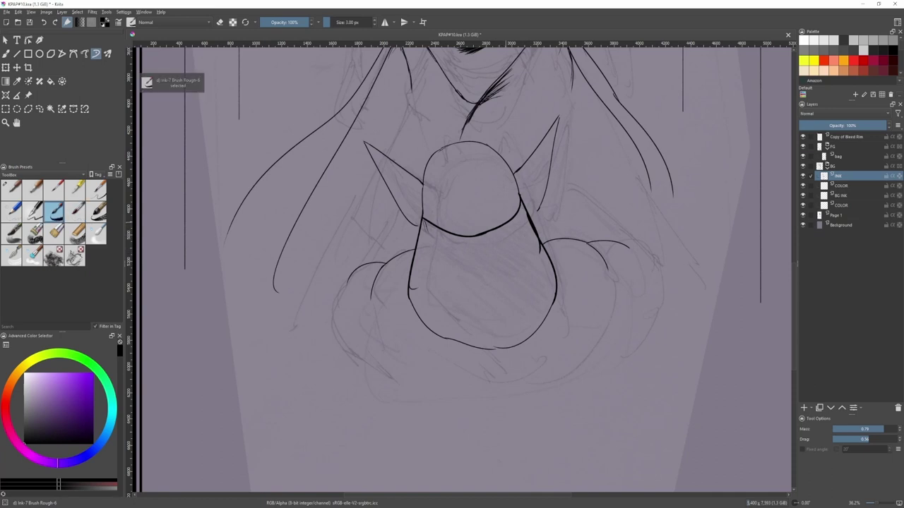
pyautogui.moveTo(508, 214); pyautogui.dragTo(517, 233)
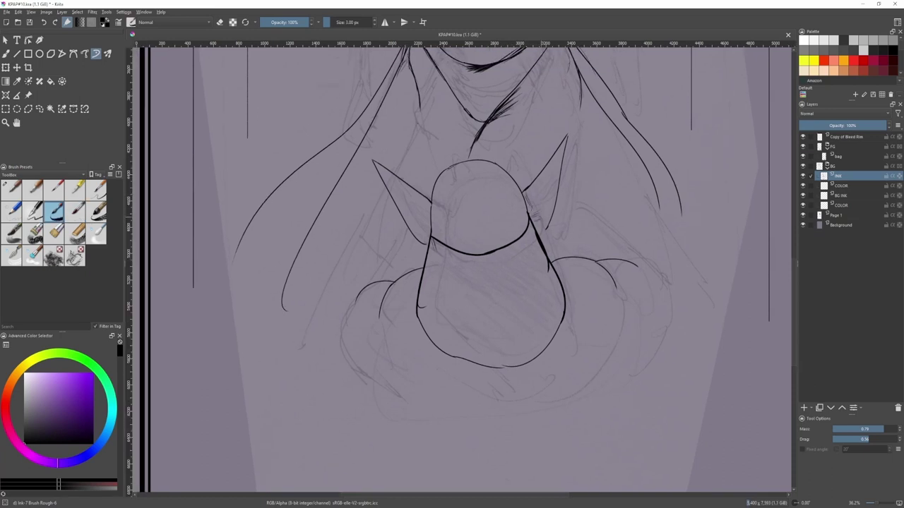
pyautogui.scroll(-3, 437, 216)
pyautogui.scroll(1, 480, 219)
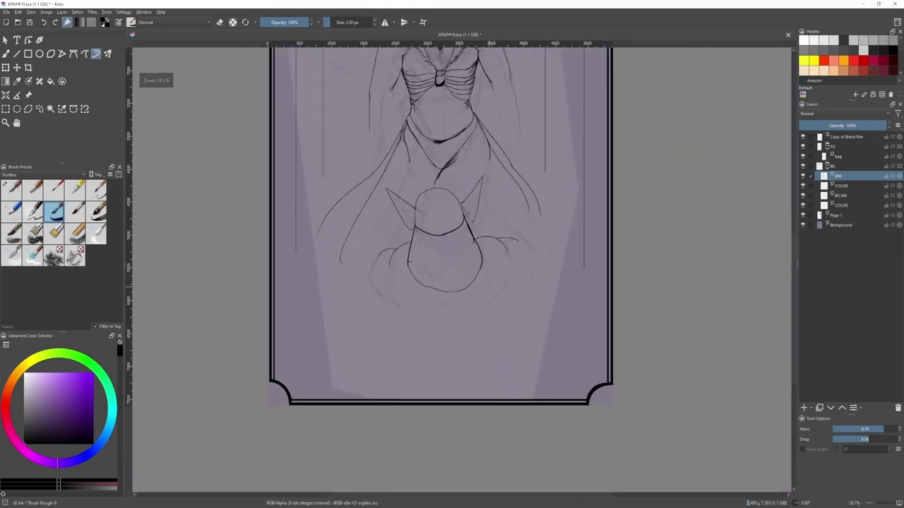
# - Ink the creature's outer arms, torso sides, spine and upper legs with the 7 px ink brush
pyautogui.press('/')
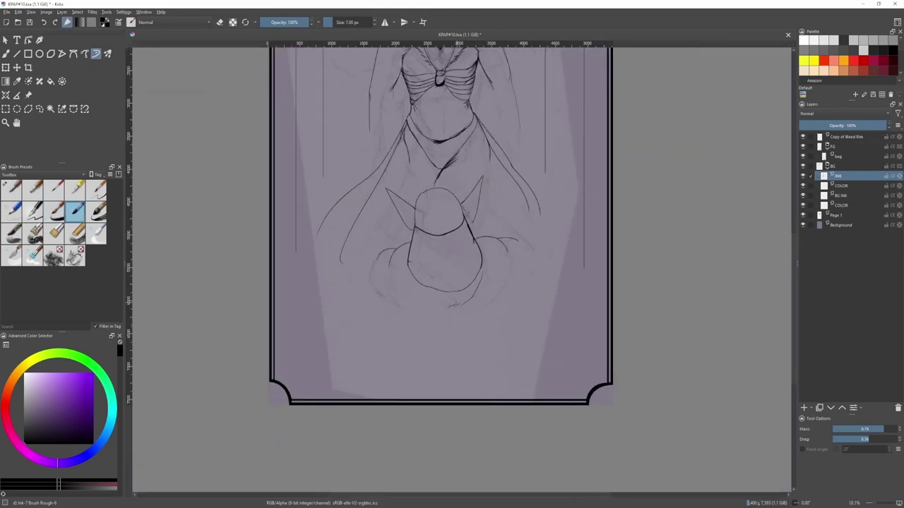
pyautogui.moveTo(482, 264); pyautogui.dragTo(484, 285)
pyautogui.moveTo(496, 206)
pyautogui.mouseDown()
pyautogui.moveTo(527, 257)
pyautogui.moveTo(509, 284)
pyautogui.mouseUp()
pyautogui.hotkey('ctrl', 'z')
pyautogui.moveTo(527, 256); pyautogui.dragTo(496, 279)
pyautogui.moveTo(387, 281); pyautogui.dragTo(406, 292)
pyautogui.moveTo(384, 214)
pyautogui.mouseDown()
pyautogui.moveTo(365, 278)
pyautogui.moveTo(415, 321)
pyautogui.mouseUp()
pyautogui.moveTo(494, 278); pyautogui.dragTo(472, 332)
pyautogui.moveTo(447, 296)
pyautogui.mouseDown()
pyautogui.moveTo(446, 322)
pyautogui.moveTo(483, 356)
pyautogui.moveTo(493, 381)
pyautogui.mouseUp()
pyautogui.moveTo(412, 319)
pyautogui.mouseDown()
pyautogui.moveTo(411, 356)
pyautogui.moveTo(423, 387)
pyautogui.mouseUp()
pyautogui.scroll(2, 503, 267)
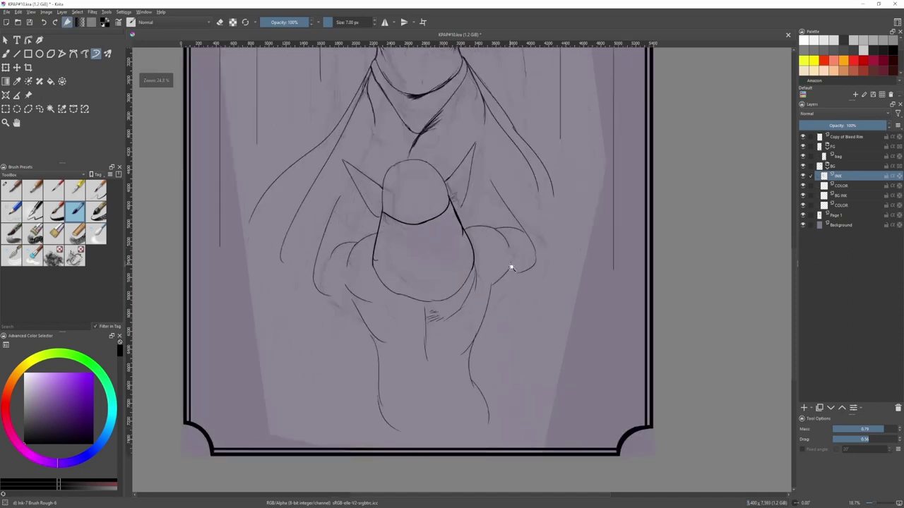
# - Erase the lines under the creature's arms and try to redraw the right side of its torso
pyautogui.press('/')
pyautogui.press(']')
pyautogui.moveTo(511, 263); pyautogui.dragTo(491, 285)
pyautogui.moveTo(346, 285); pyautogui.dragTo(371, 298)
pyautogui.press('/')
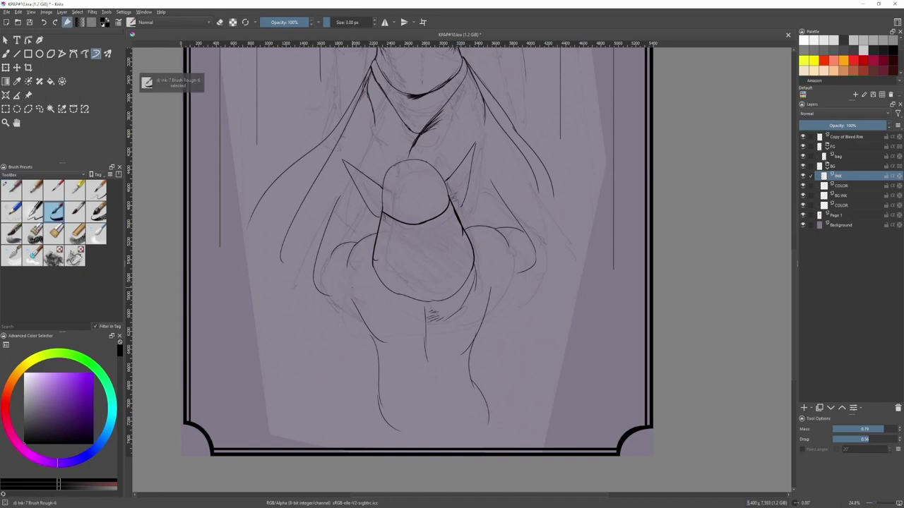
pyautogui.moveTo(488, 276); pyautogui.dragTo(472, 336)
pyautogui.hotkey('ctrl', 'z')
# - Erase the creature's torso sides, spine and leg lines below the shoulders with an enlarged eraser
pyautogui.press('/')
pyautogui.moveTo(478, 271); pyautogui.dragTo(453, 316)
pyautogui.moveTo(441, 314)
pyautogui.mouseDown()
pyautogui.moveTo(425, 314)
pyautogui.moveTo(427, 357)
pyautogui.mouseUp()
pyautogui.press(']')
pyautogui.moveTo(464, 352)
pyautogui.mouseDown()
pyautogui.moveTo(474, 350)
pyautogui.moveTo(466, 343)
pyautogui.moveTo(487, 423)
pyautogui.mouseUp()
pyautogui.moveTo(349, 283)
pyautogui.mouseDown()
pyautogui.moveTo(391, 352)
pyautogui.moveTo(381, 347)
pyautogui.moveTo(409, 414)
pyautogui.mouseUp()
pyautogui.press(']')
pyautogui.press(']')
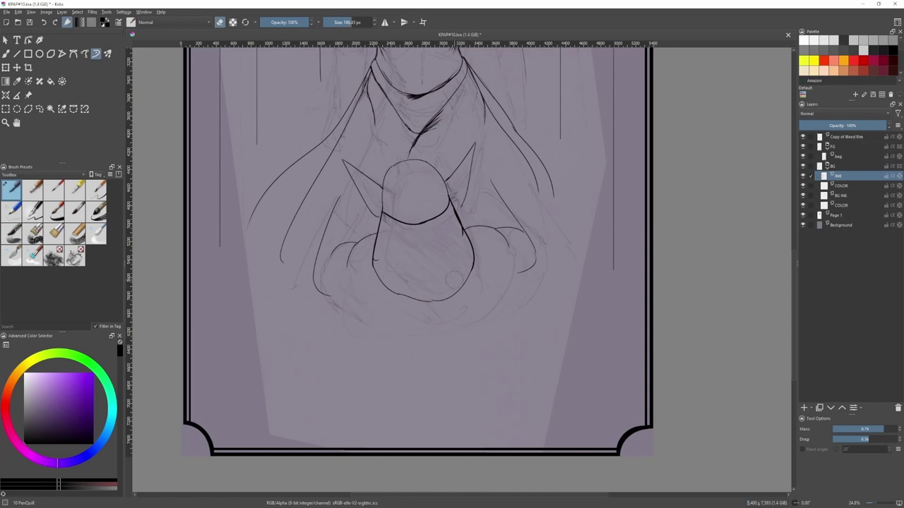
# - Ink the underside of the creature's right arm and the left shoulder-blade line with the 7 px brush
pyautogui.press('/')
pyautogui.moveTo(491, 299); pyautogui.dragTo(471, 319)
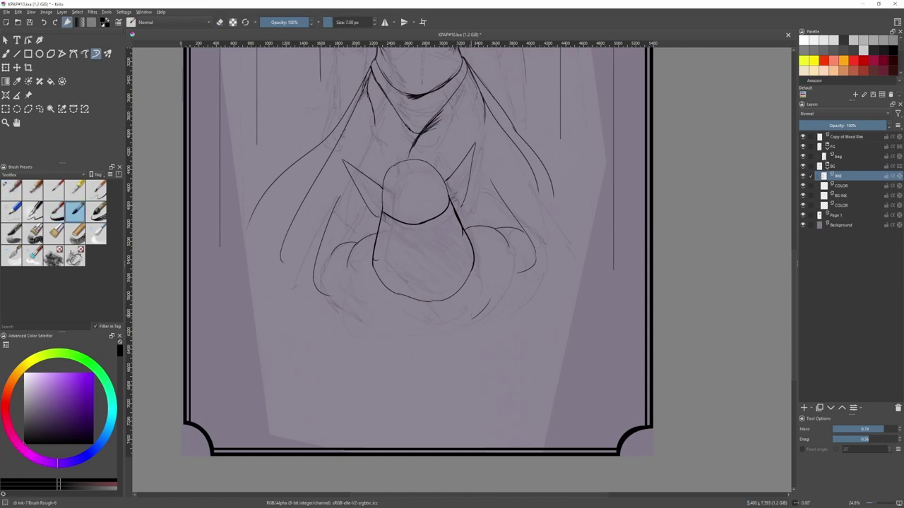
pyautogui.hotkey('ctrl', 'z')
pyautogui.moveTo(501, 279)
pyautogui.mouseDown()
pyautogui.moveTo(486, 303)
pyautogui.moveTo(494, 295)
pyautogui.moveTo(468, 304)
pyautogui.mouseUp()
pyautogui.moveTo(355, 307); pyautogui.dragTo(375, 313)
pyautogui.moveTo(482, 300); pyautogui.dragTo(455, 307)
pyautogui.hotkey('ctrl', 'z')
# - Add short ink strokes for the creature's shoulder blades and upper spine
pyautogui.moveTo(377, 314); pyautogui.dragTo(394, 312)
pyautogui.moveTo(487, 301); pyautogui.dragTo(465, 329)
pyautogui.hotkey('ctrl', 'z')
pyautogui.moveTo(427, 304)
pyautogui.mouseDown()
pyautogui.moveTo(421, 320)
pyautogui.moveTo(434, 314)
pyautogui.mouseUp()
pyautogui.hotkey('ctrl', 'z')
pyautogui.moveTo(483, 276); pyautogui.dragTo(468, 288)
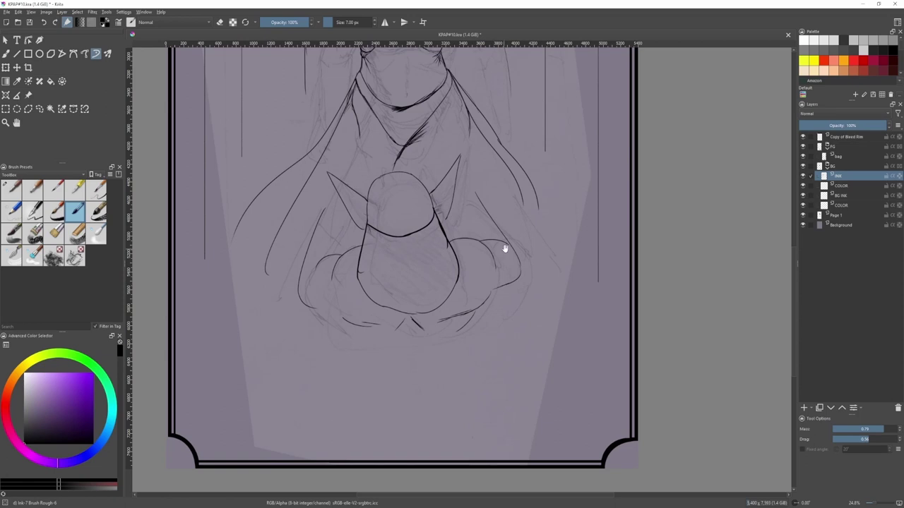
# - Erase the outer curve of the creature's right elbow and return to the ink brush
pyautogui.press('/')
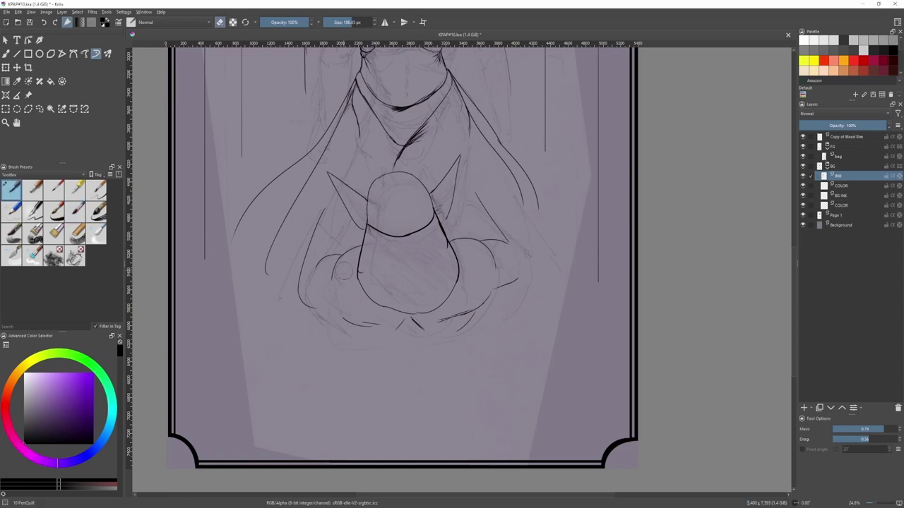
pyautogui.press('/')
pyautogui.scroll(-2, 446, 309)
pyautogui.scroll(1, 470, 286)
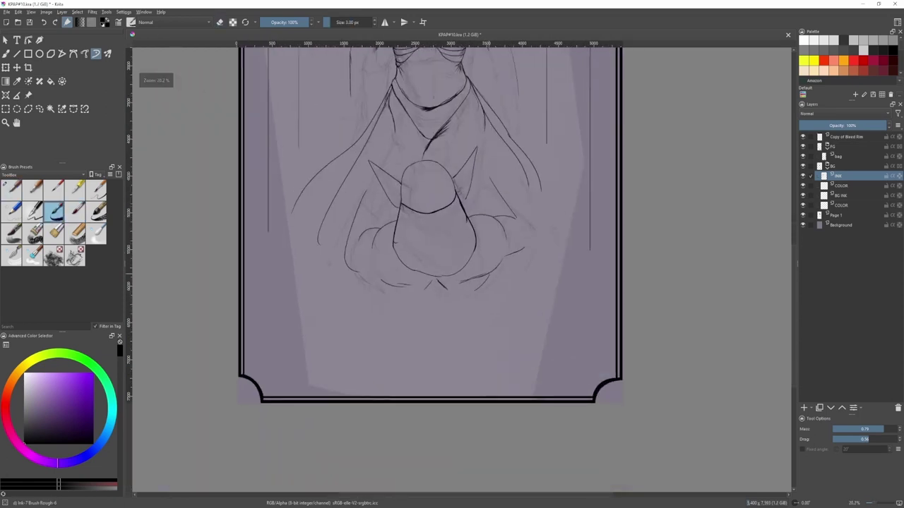
# - Ink both sides of the creature's torso down to the waist and the start of its right leg
pyautogui.press('.')
pyautogui.moveTo(487, 277); pyautogui.dragTo(461, 328)
pyautogui.hotkey('ctrl', 'z')
pyautogui.moveTo(369, 285); pyautogui.dragTo(384, 324)
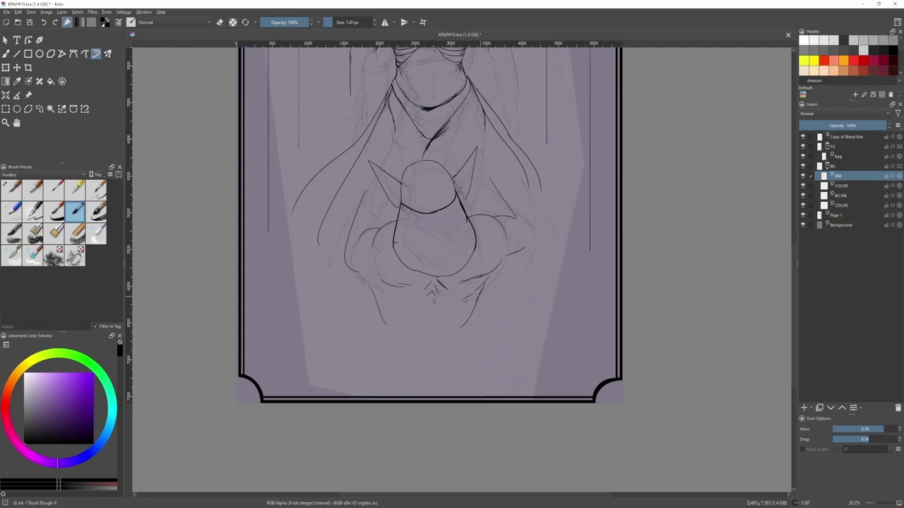
pyautogui.moveTo(474, 307)
pyautogui.mouseDown()
pyautogui.moveTo(460, 349)
pyautogui.moveTo(478, 394)
pyautogui.mouseUp()
pyautogui.moveTo(380, 317); pyautogui.dragTo(397, 357)
pyautogui.hotkey('ctrl', 'z')
# - Ink the creature's waist curve and add short strokes along its spine and back
pyautogui.moveTo(383, 319)
pyautogui.mouseDown()
pyautogui.moveTo(392, 350)
pyautogui.moveTo(452, 347)
pyautogui.mouseUp()
pyautogui.moveTo(429, 306); pyautogui.dragTo(433, 316)
pyautogui.moveTo(438, 212)
pyautogui.mouseDown()
pyautogui.moveTo(456, 256)
pyautogui.moveTo(474, 261)
pyautogui.mouseUp()
pyautogui.scroll(3, 463, 250)
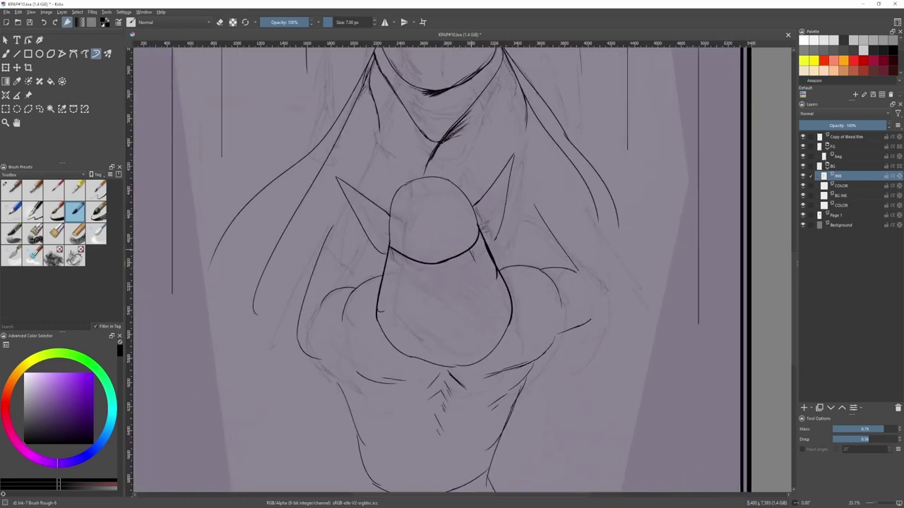
pyautogui.scroll(-4, 474, 254)
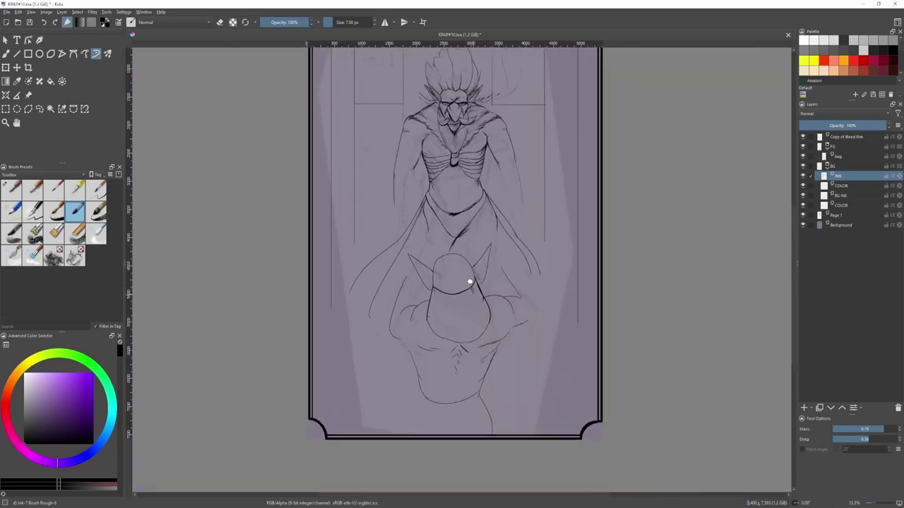
pyautogui.scroll(-1, 470, 282)
pyautogui.scroll(-2, 469, 281)
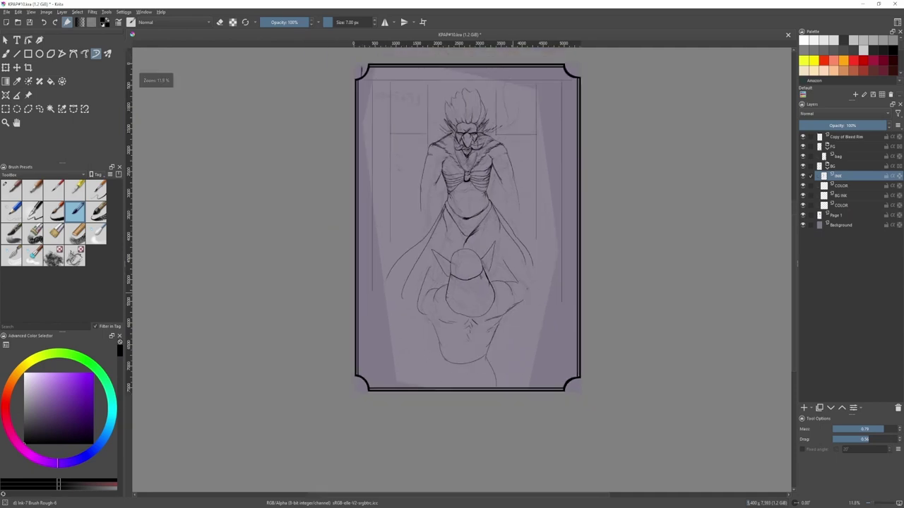
# - Delete the Page 1 sketch layer and make the INK layer active
pyautogui.click(846, 226)
pyautogui.click(847, 216)
pyautogui.click(897, 408)
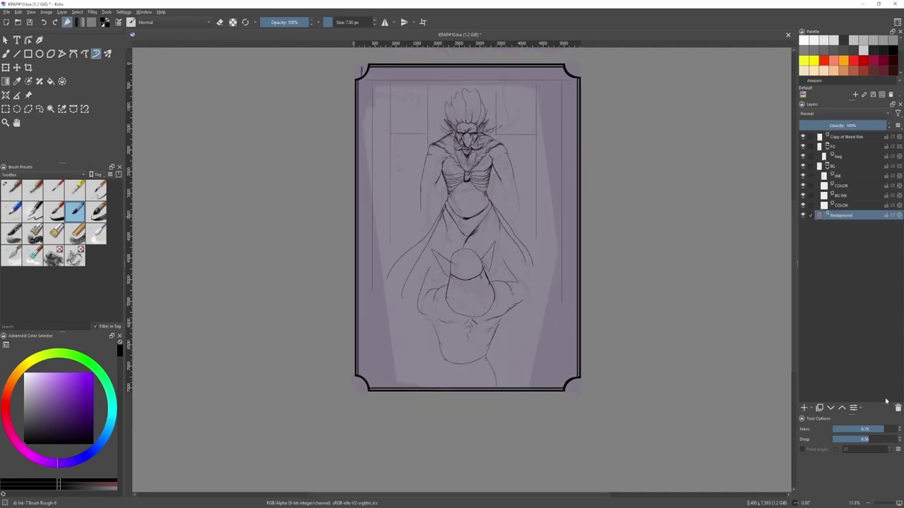
pyautogui.click(837, 175)
# - Erase the creature's outer arm lines and redraw both arms with wider elbows
pyautogui.scroll(2, 514, 288)
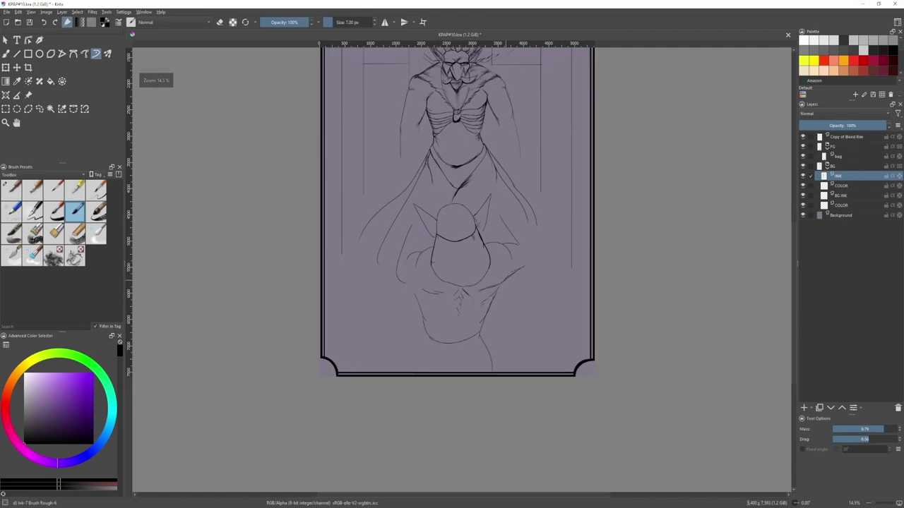
pyautogui.moveTo(405, 282); pyautogui.dragTo(419, 294)
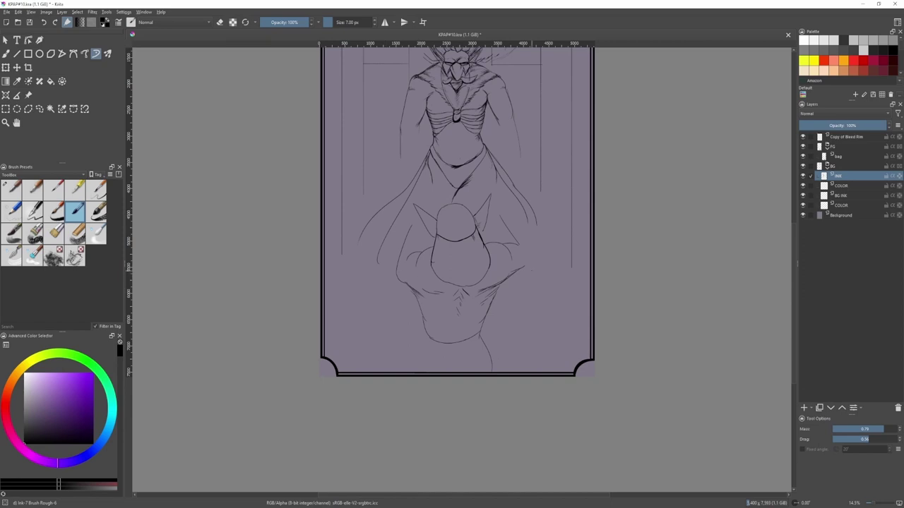
pyautogui.press('/')
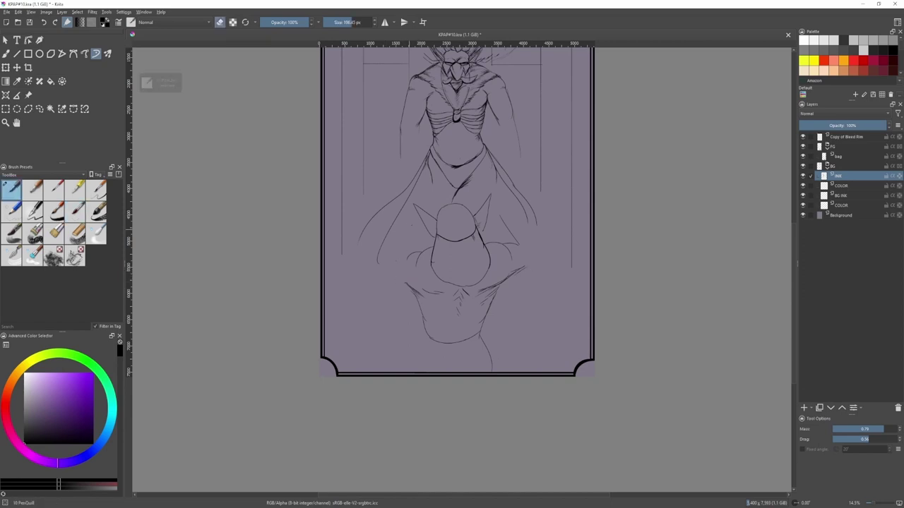
pyautogui.press('/')
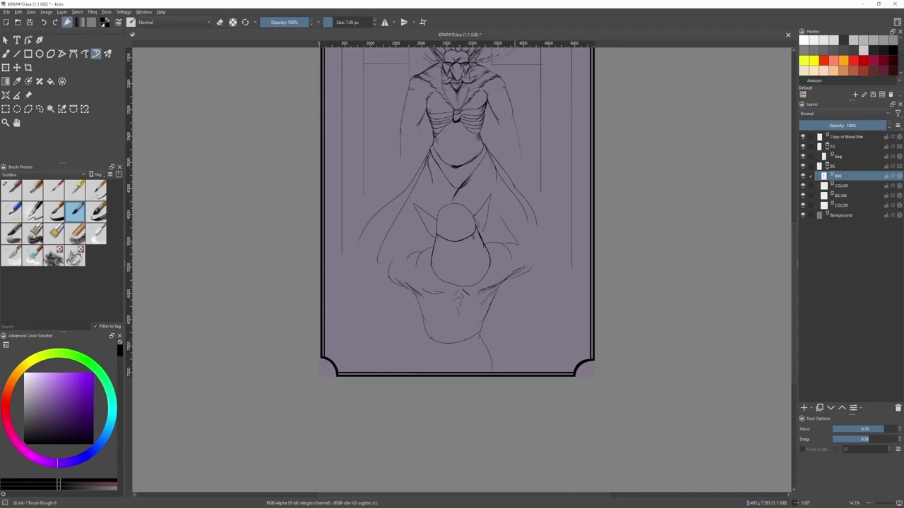
pyautogui.press('/')
pyautogui.press('/')
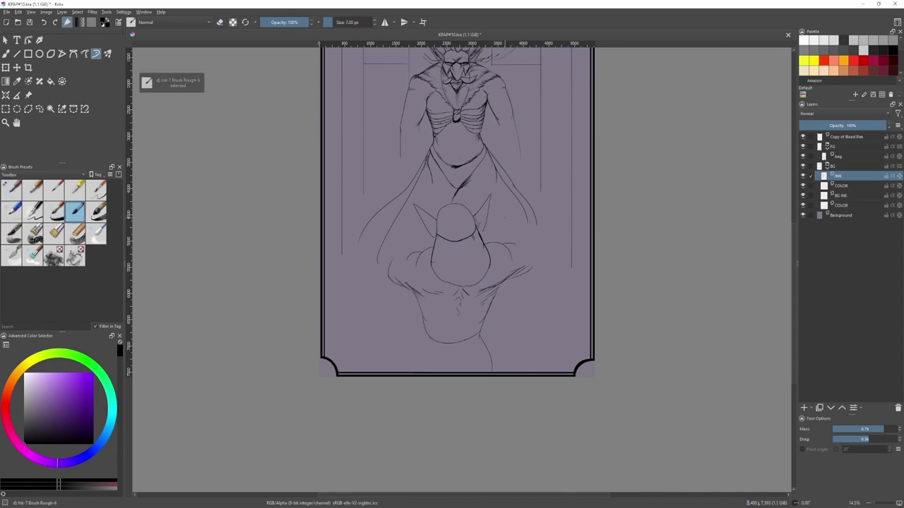
pyautogui.moveTo(506, 217)
pyautogui.mouseDown()
pyautogui.moveTo(534, 252)
pyautogui.moveTo(529, 268)
pyautogui.mouseUp()
pyautogui.moveTo(408, 226); pyautogui.dragTo(391, 260)
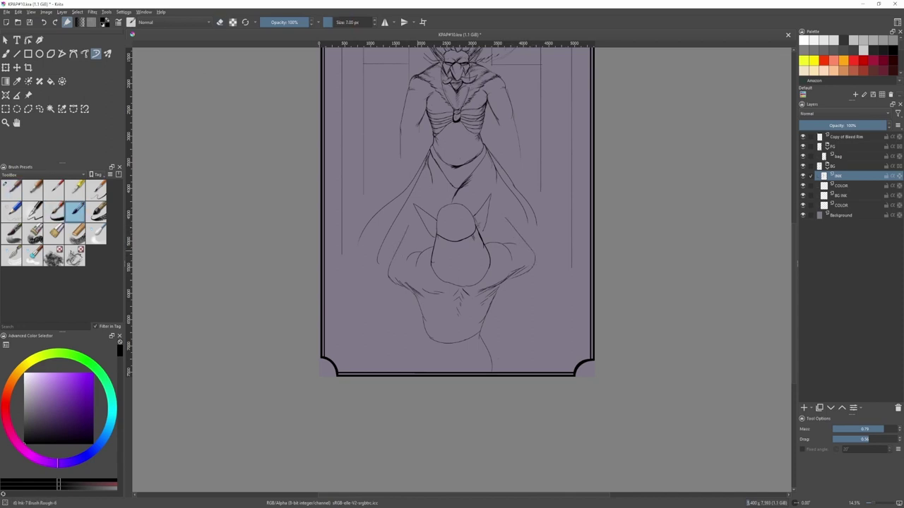
# - Ink the creature's leg lines below the waist and add hatching along its back and spine
pyautogui.moveTo(447, 289); pyautogui.dragTo(425, 250)
pyautogui.moveTo(460, 288); pyautogui.dragTo(480, 333)
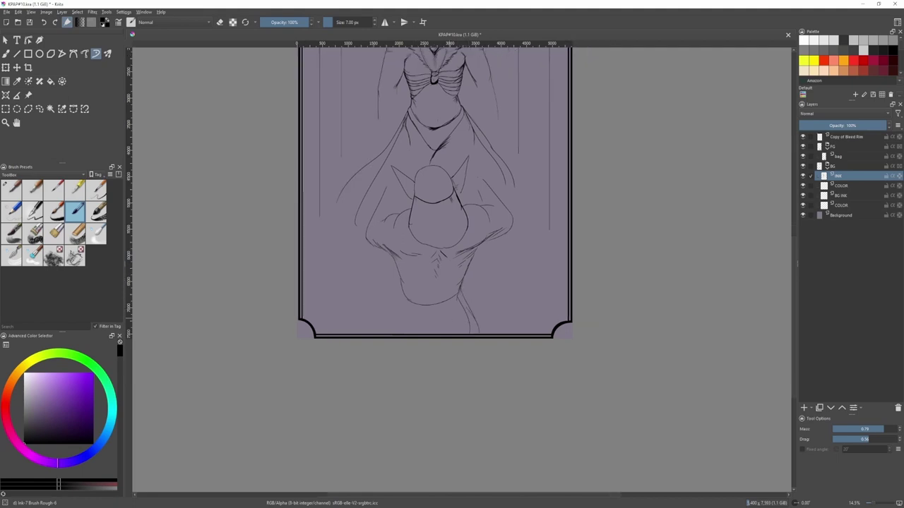
pyautogui.hotkey('ctrl', 'z')
pyautogui.moveTo(401, 291); pyautogui.dragTo(390, 326)
pyautogui.moveTo(401, 247); pyautogui.dragTo(413, 256)
pyautogui.moveTo(470, 229); pyautogui.dragTo(484, 341)
pyautogui.scroll(1, 469, 232)
# - Ink thin rising wisps on both sides of the figure's hair with the 3 px brush, with the INK layer active
pyautogui.moveTo(517, 133); pyautogui.dragTo(519, 175)
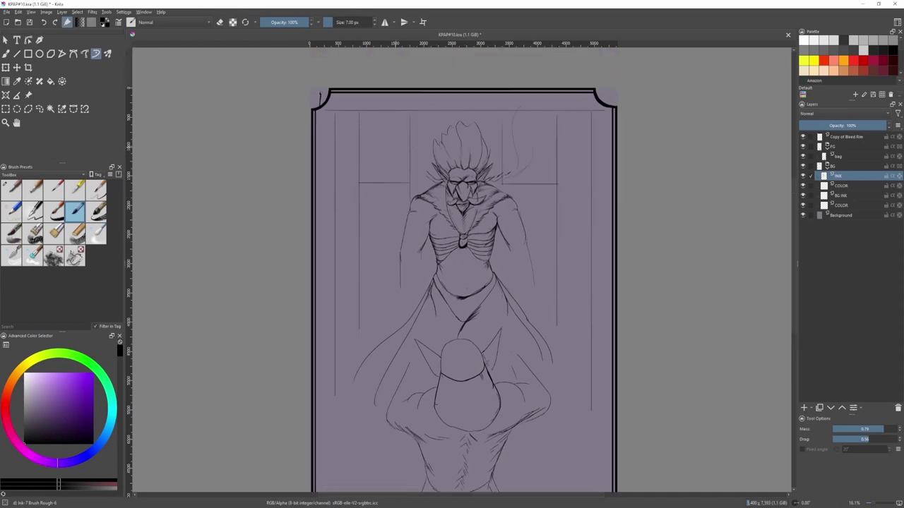
pyautogui.click(847, 195)
pyautogui.press('/')
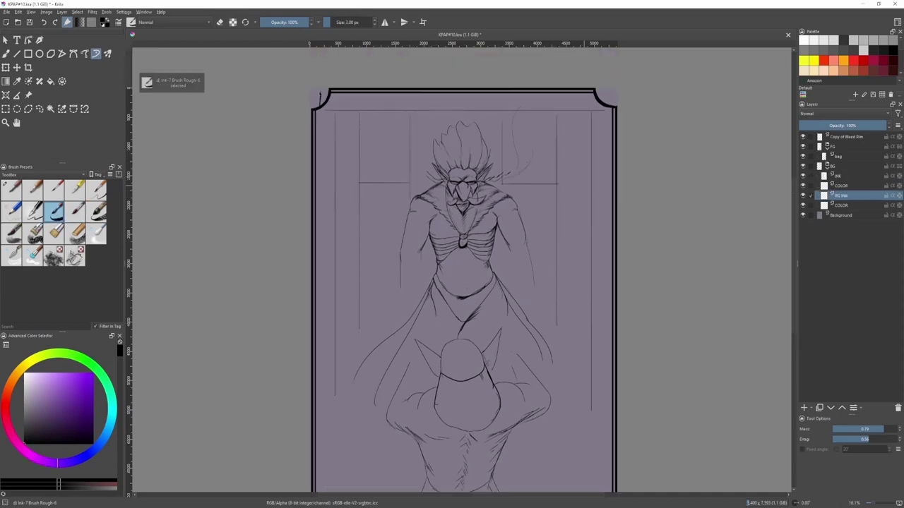
pyautogui.click(840, 176)
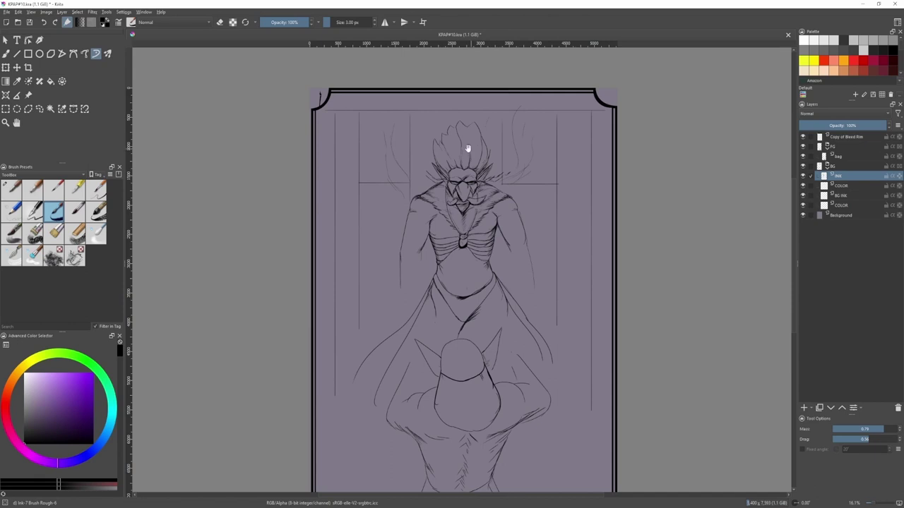
pyautogui.scroll(3, 468, 147)
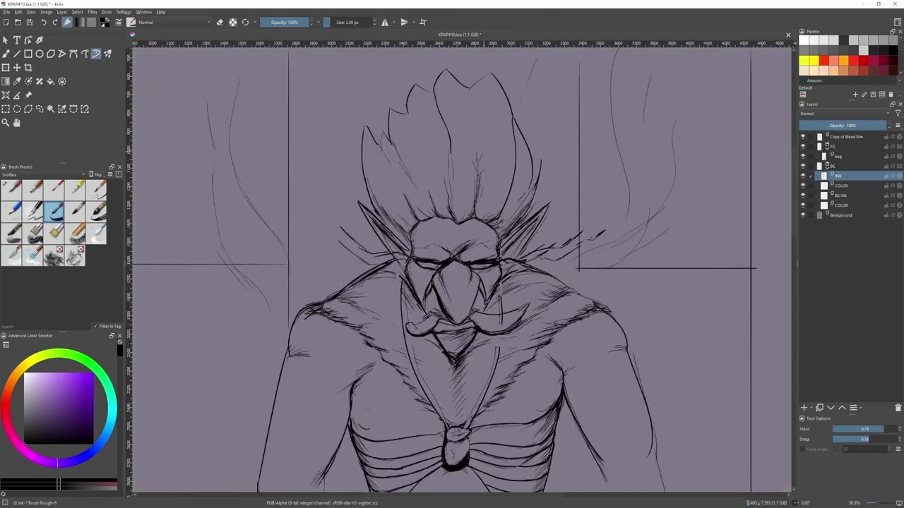
pyautogui.moveTo(477, 126); pyautogui.dragTo(475, 141)
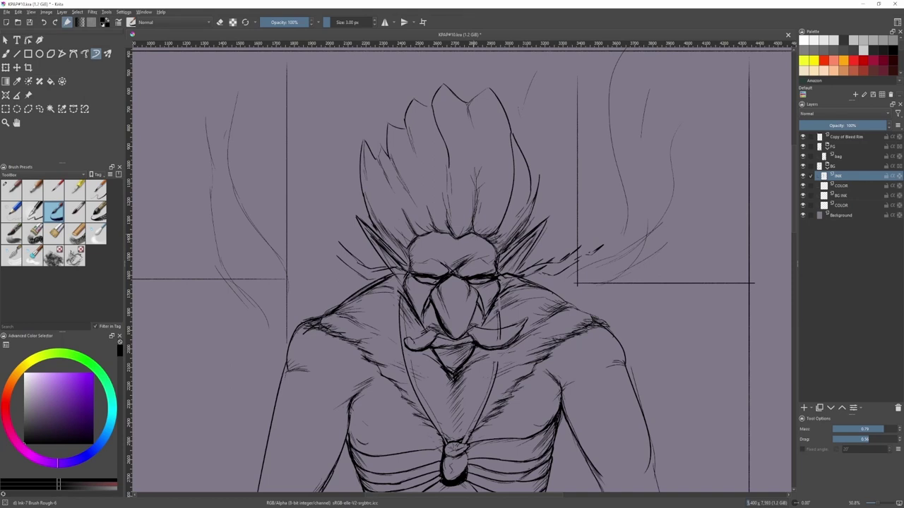
# - Erase the long inner strand lines in the figure's hair and ink short, fine strands with the 3 px brush
pyautogui.moveTo(455, 247); pyautogui.dragTo(459, 244)
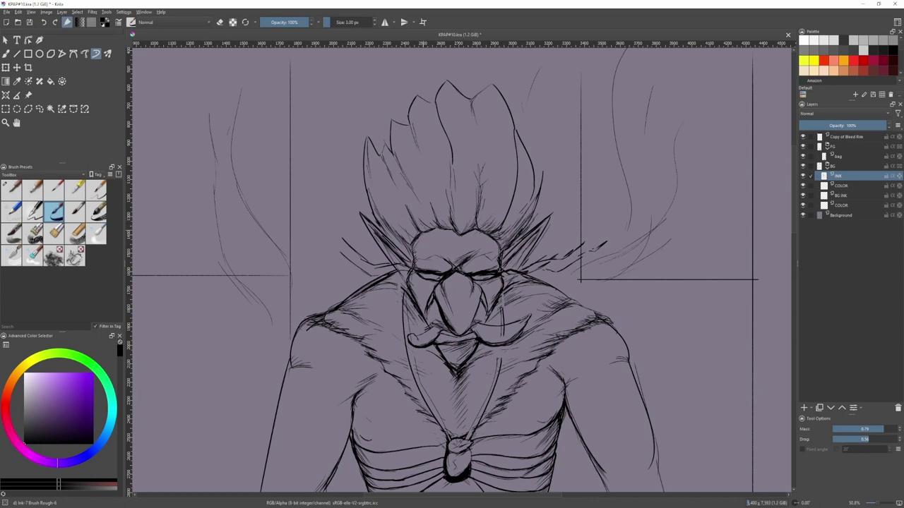
pyautogui.moveTo(434, 210); pyautogui.dragTo(408, 219)
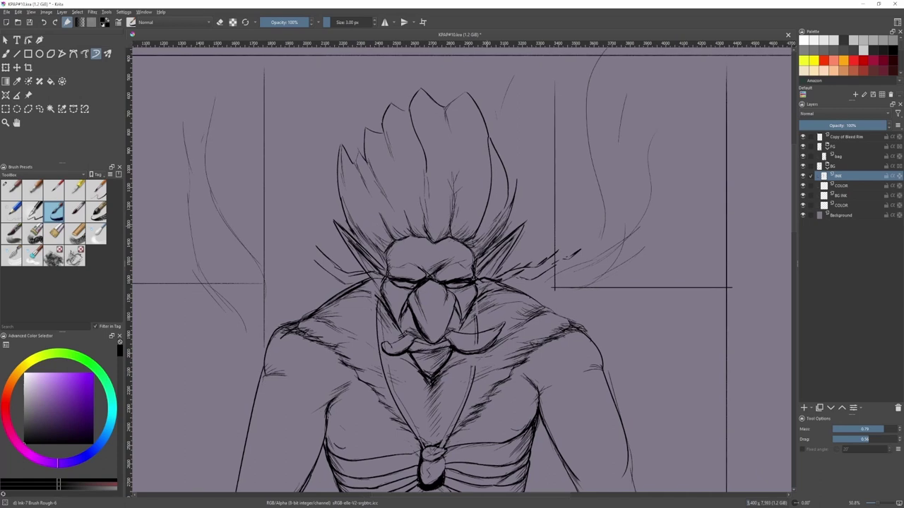
pyautogui.press('e')
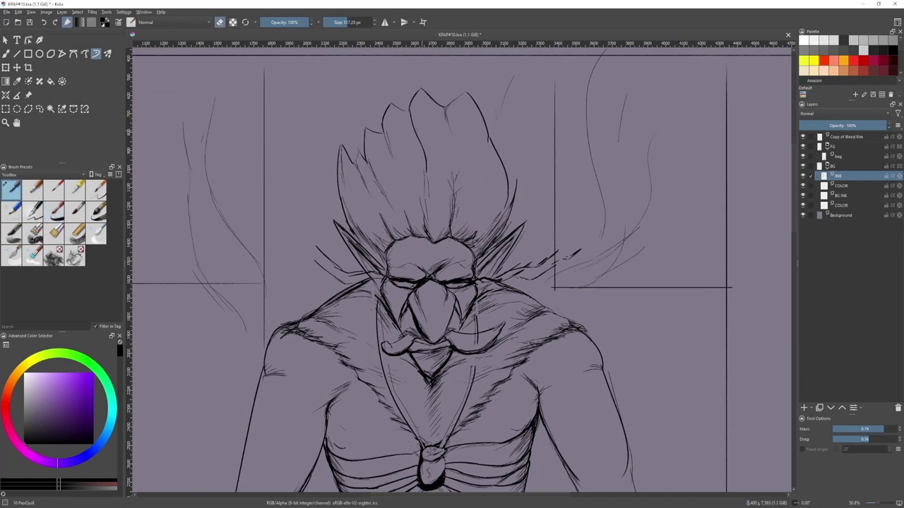
pyautogui.press('e')
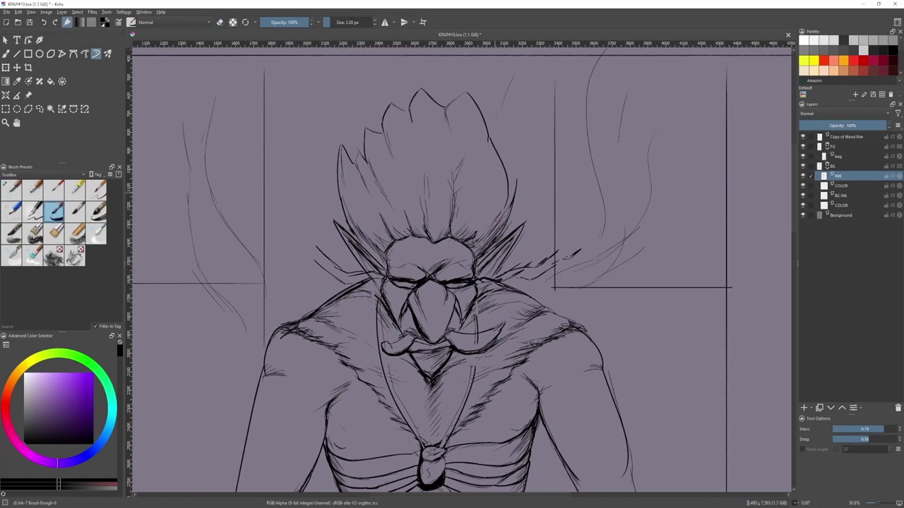
pyautogui.moveTo(486, 211); pyautogui.dragTo(443, 218)
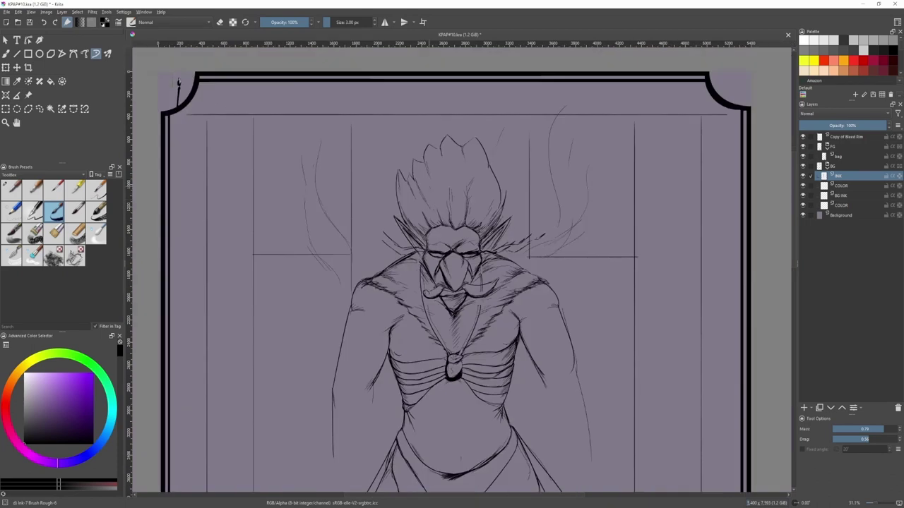
# - Ink small hatching strokes on the upper side of the figure's long nose, just below the eye
pyautogui.scroll(6, 476, 239)
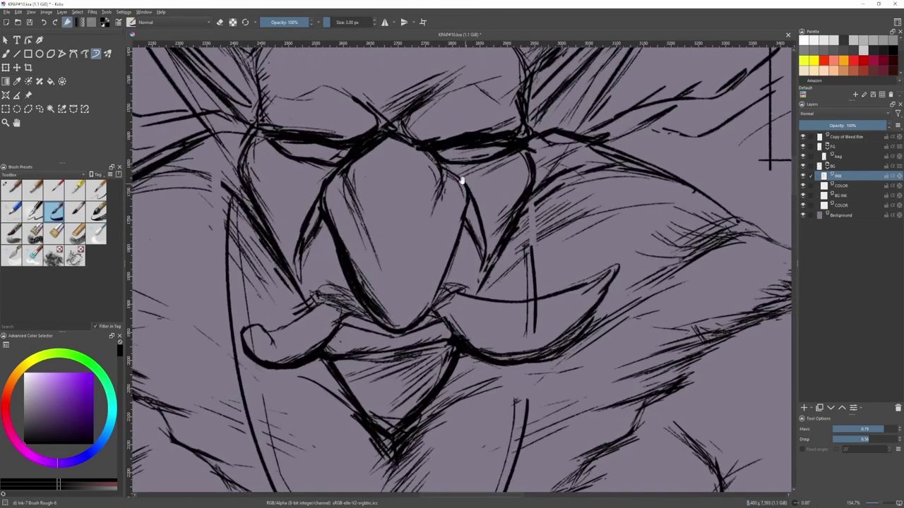
pyautogui.scroll(-2, 526, 222)
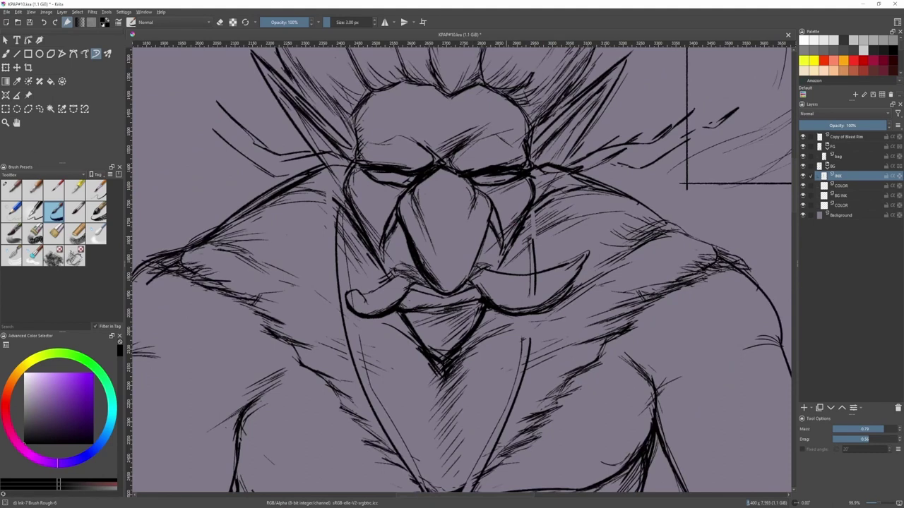
pyautogui.scroll(1, 393, 251)
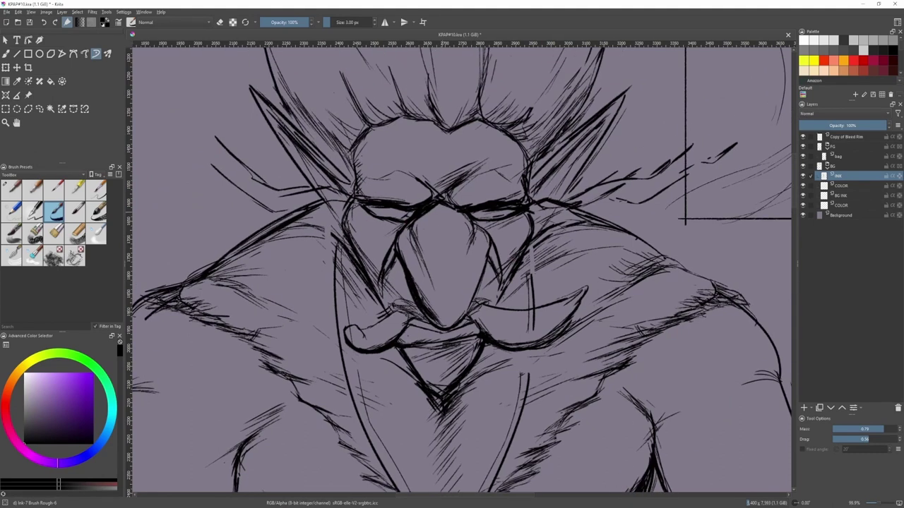
pyautogui.moveTo(480, 231); pyautogui.dragTo(488, 241)
# - Add short hatching strokes to the fur collar where the shoulder meets the side of the face
pyautogui.scroll(-3, 393, 240)
pyautogui.scroll(2, 399, 269)
pyautogui.scroll(3, 436, 217)
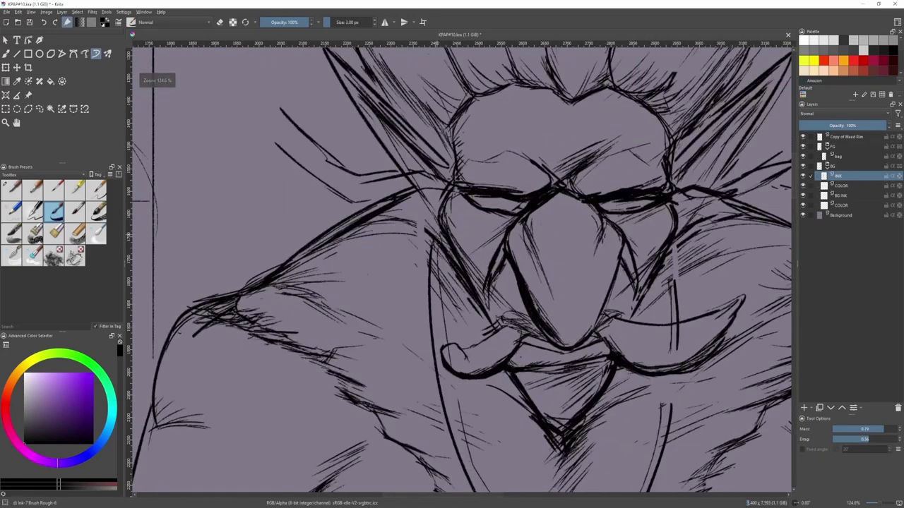
pyautogui.moveTo(411, 223); pyautogui.dragTo(423, 228)
pyautogui.moveTo(408, 227); pyautogui.dragTo(426, 232)
pyautogui.scroll(-3, 417, 247)
pyautogui.scroll(2, 436, 219)
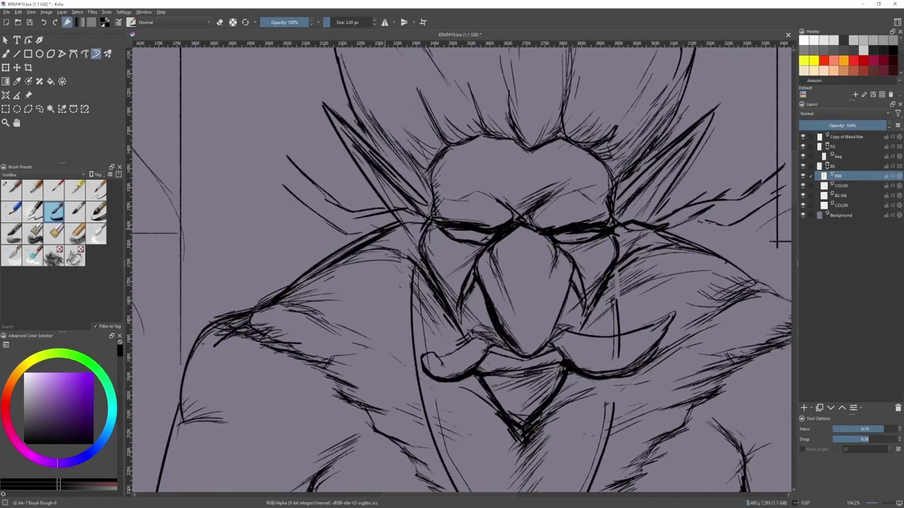
# - Ink extra thin strokes along the wispy brow whiskers extending outward below the figure's ear
pyautogui.moveTo(352, 205)
pyautogui.mouseDown()
pyautogui.moveTo(373, 218)
pyautogui.moveTo(425, 221)
pyautogui.mouseUp()
pyautogui.moveTo(495, 229); pyautogui.dragTo(408, 234)
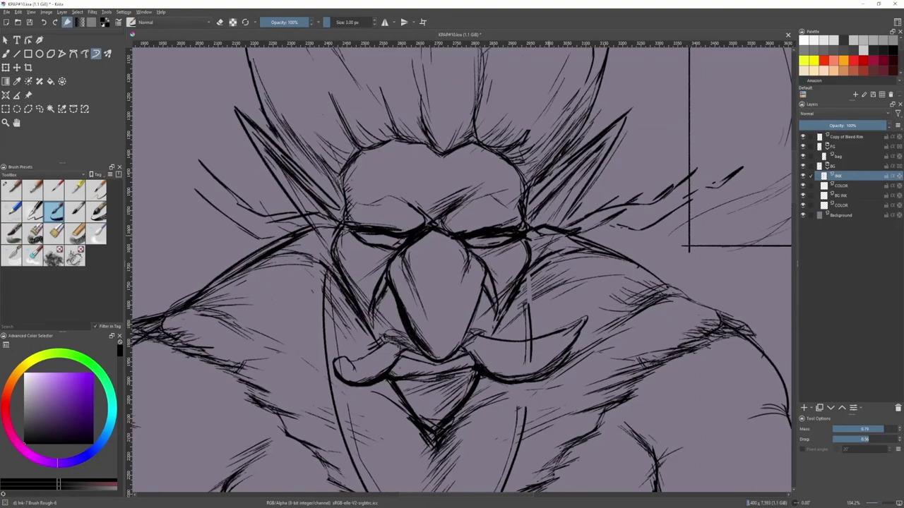
pyautogui.scroll(-2, 635, 224)
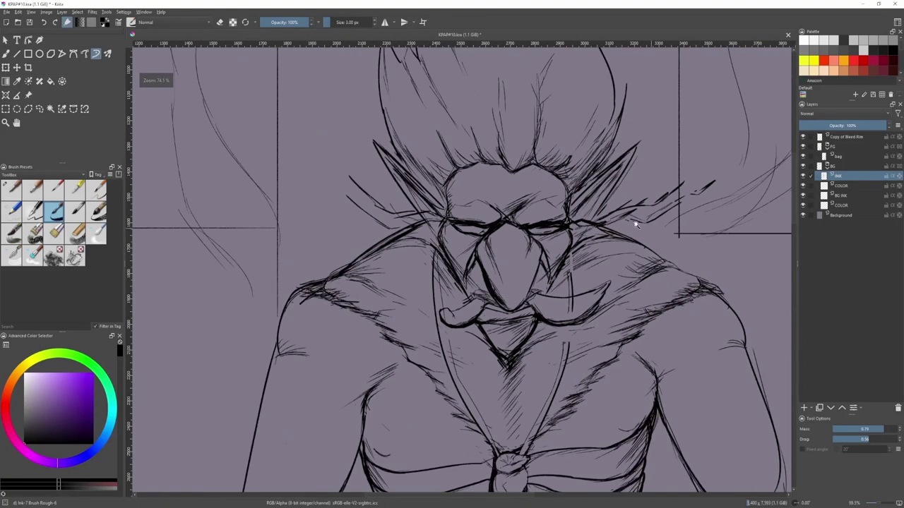
pyautogui.moveTo(366, 199); pyautogui.dragTo(384, 210)
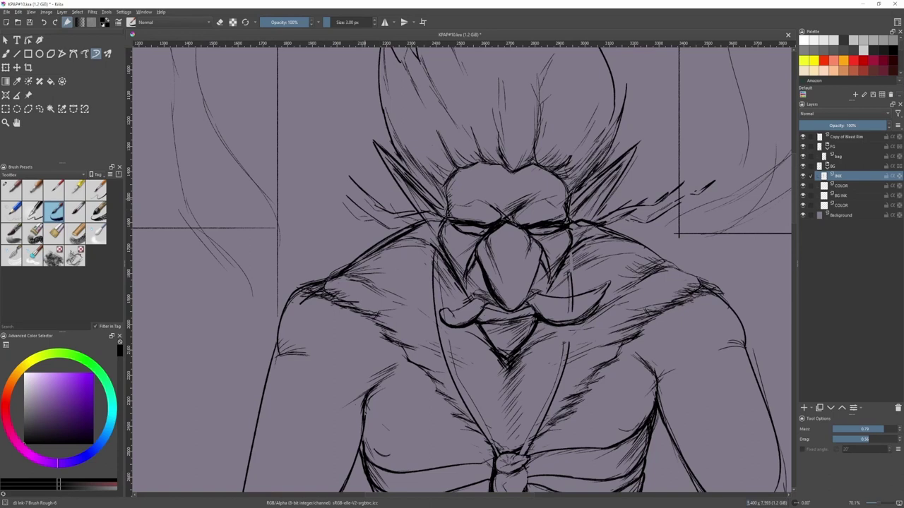
# - Ink short detail strokes around the figure's face, brow and hairline on the INK layer with the 3 px brush
pyautogui.moveTo(537, 209); pyautogui.dragTo(449, 218)
pyautogui.moveTo(574, 194); pyautogui.dragTo(563, 206)
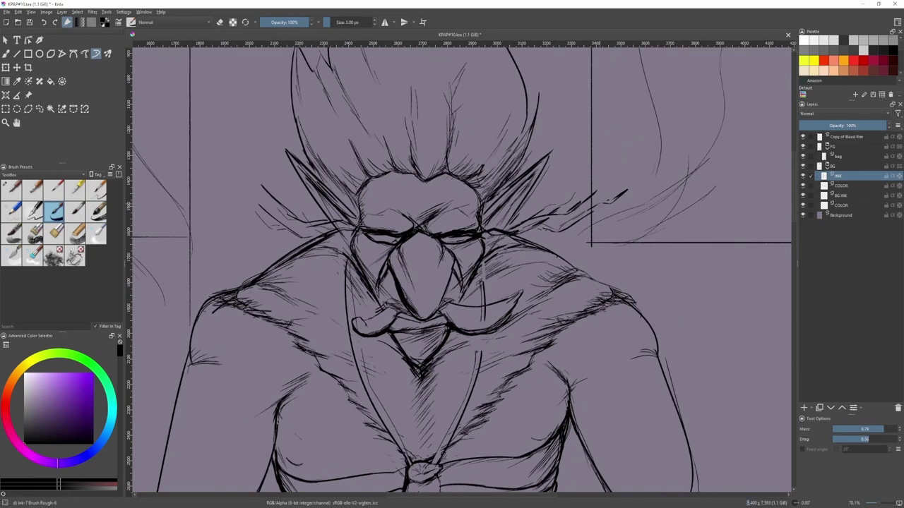
pyautogui.moveTo(252, 189); pyautogui.dragTo(265, 200)
pyautogui.scroll(3, 432, 230)
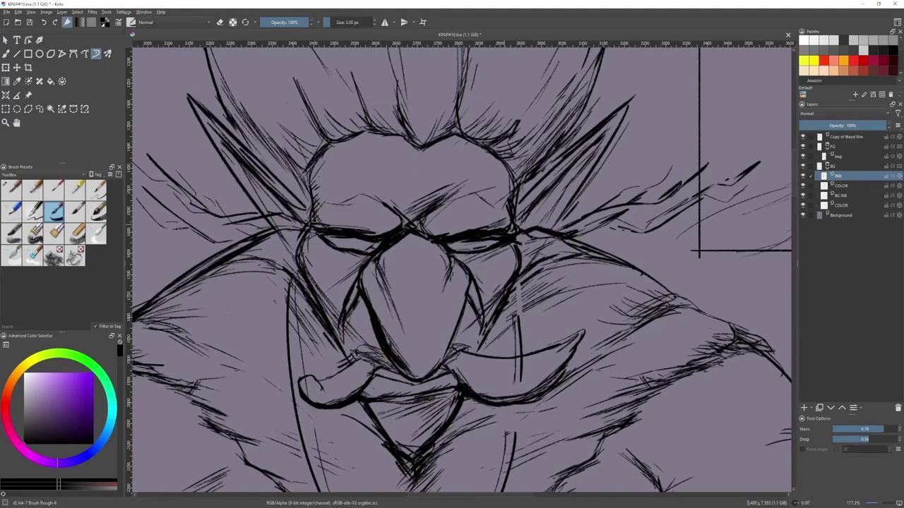
pyautogui.moveTo(408, 224)
pyautogui.mouseDown()
pyautogui.moveTo(482, 233)
pyautogui.moveTo(417, 248)
pyautogui.mouseUp()
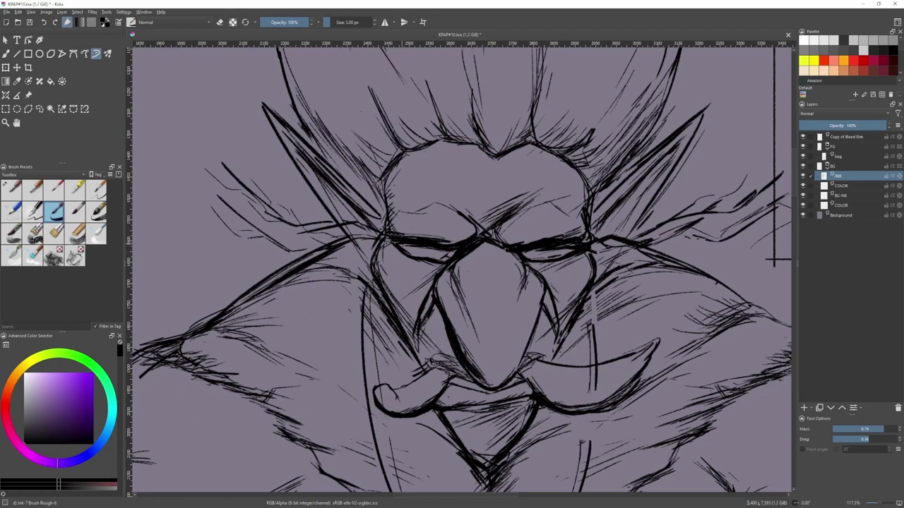
pyautogui.scroll(-2, 404, 245)
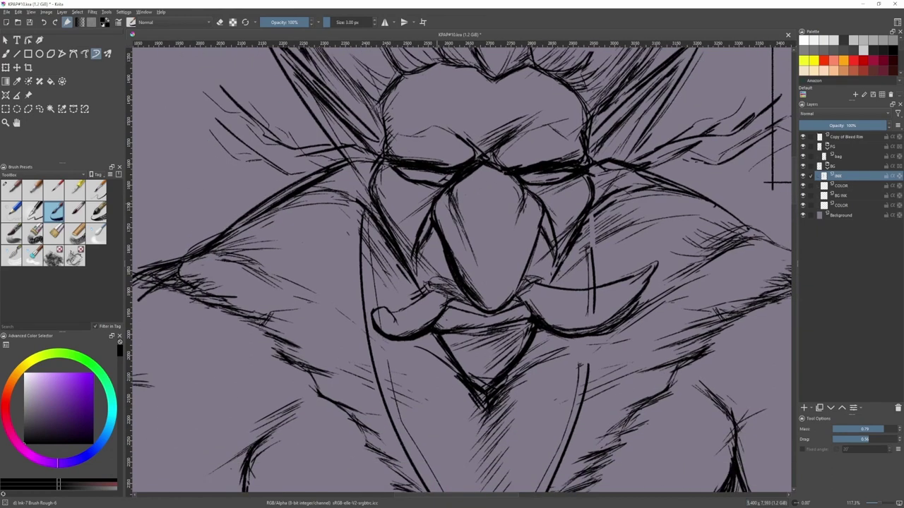
# - Ink loose fur strokes across the collar and upper chest below the mustache and along the shoulder
pyautogui.moveTo(432, 228)
pyautogui.mouseDown()
pyautogui.moveTo(443, 252)
pyautogui.moveTo(418, 235)
pyautogui.mouseUp()
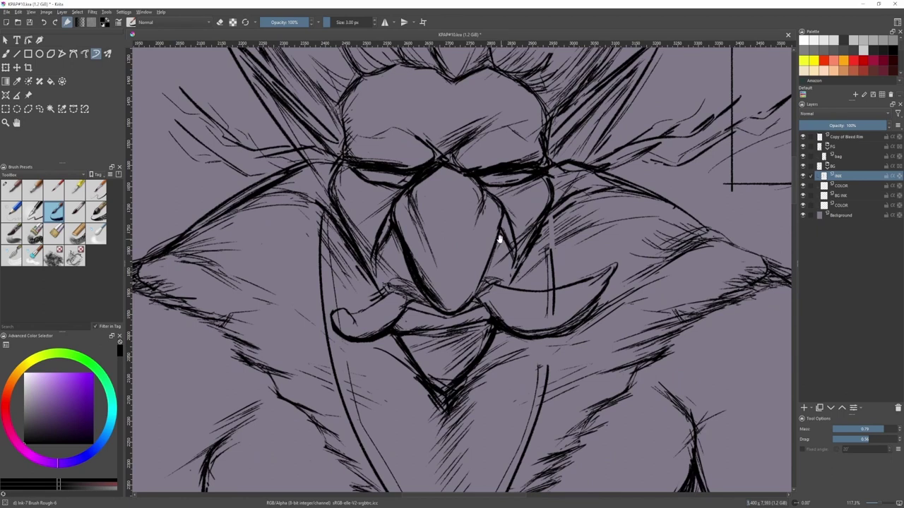
pyautogui.moveTo(329, 391)
pyautogui.mouseDown()
pyautogui.moveTo(426, 283)
pyautogui.moveTo(507, 283)
pyautogui.mouseUp()
pyautogui.scroll(-1, 425, 285)
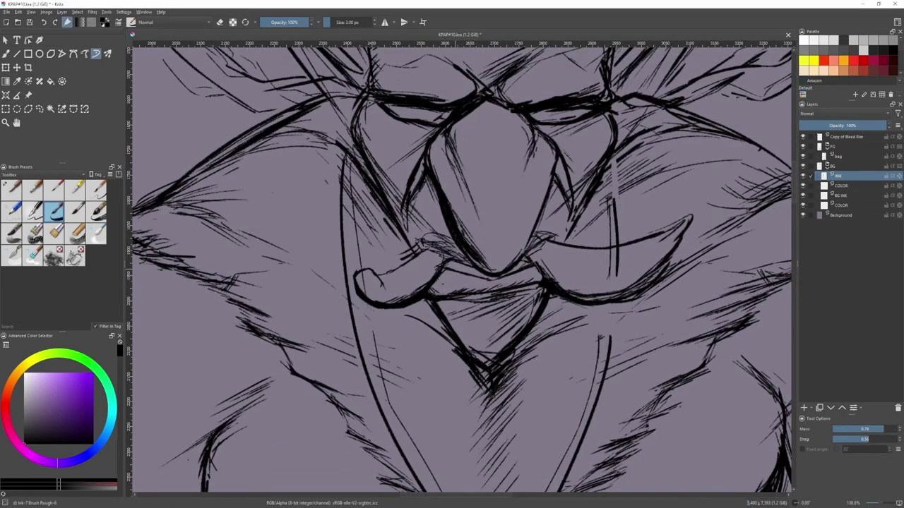
pyautogui.scroll(-4, 466, 263)
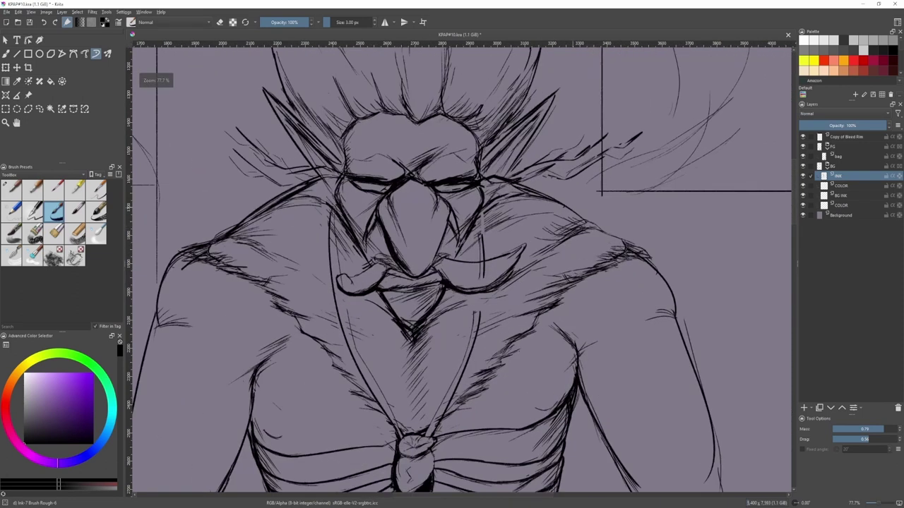
pyautogui.moveTo(235, 240); pyautogui.dragTo(283, 254)
pyautogui.moveTo(321, 249)
pyautogui.mouseDown()
pyautogui.moveTo(413, 264)
pyautogui.moveTo(382, 218)
pyautogui.moveTo(264, 223)
pyautogui.mouseUp()
pyautogui.scroll(-3, 373, 244)
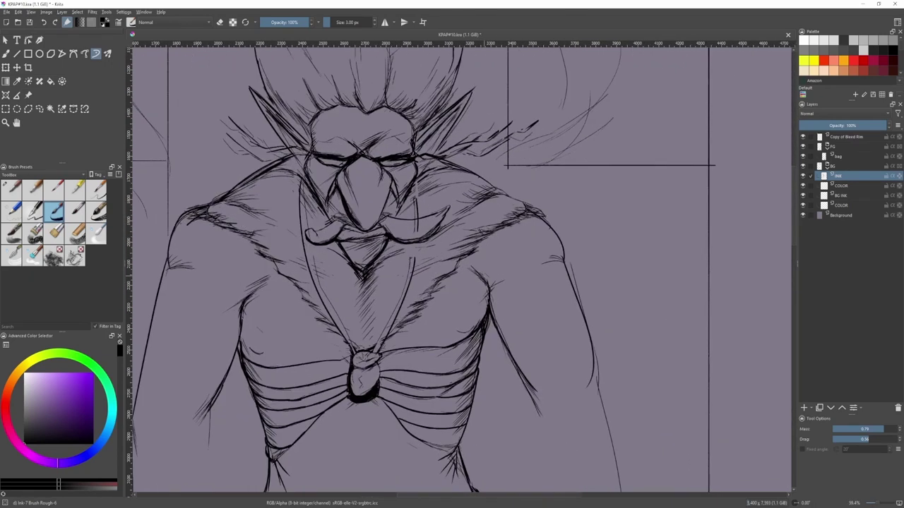
pyautogui.moveTo(462, 336); pyautogui.dragTo(501, 233)
pyautogui.scroll(-1, 502, 244)
pyautogui.moveTo(406, 277); pyautogui.dragTo(451, 245)
pyautogui.scroll(3, 450, 245)
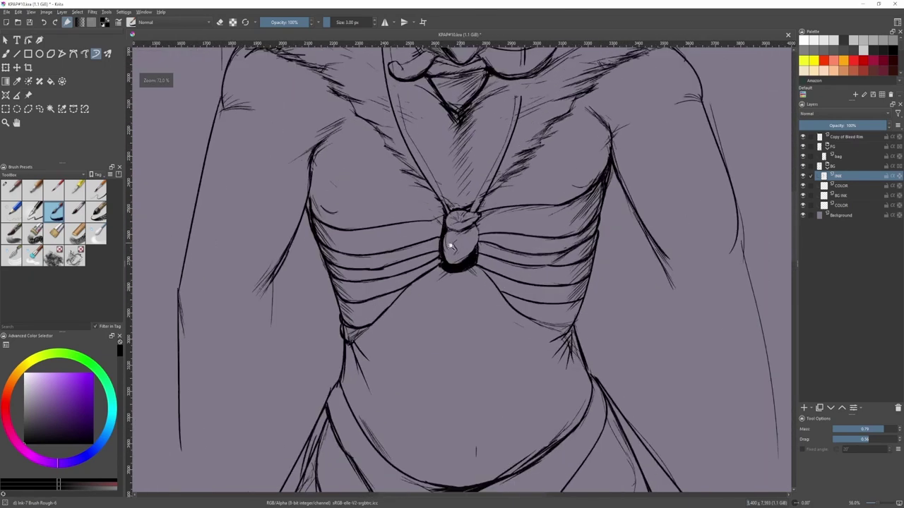
pyautogui.scroll(1, 452, 246)
pyautogui.press('pageup')
pyautogui.press('pageup')
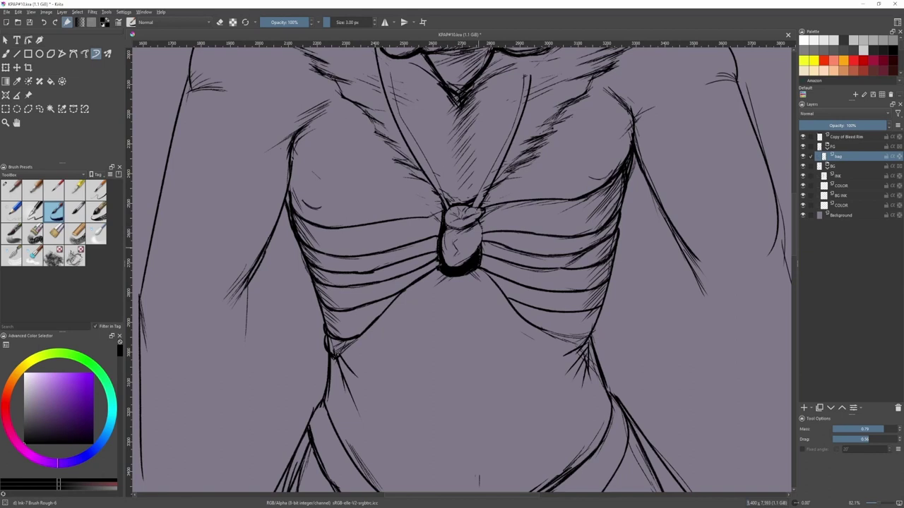
pyautogui.press('pagedown')
pyautogui.press('pagedown')
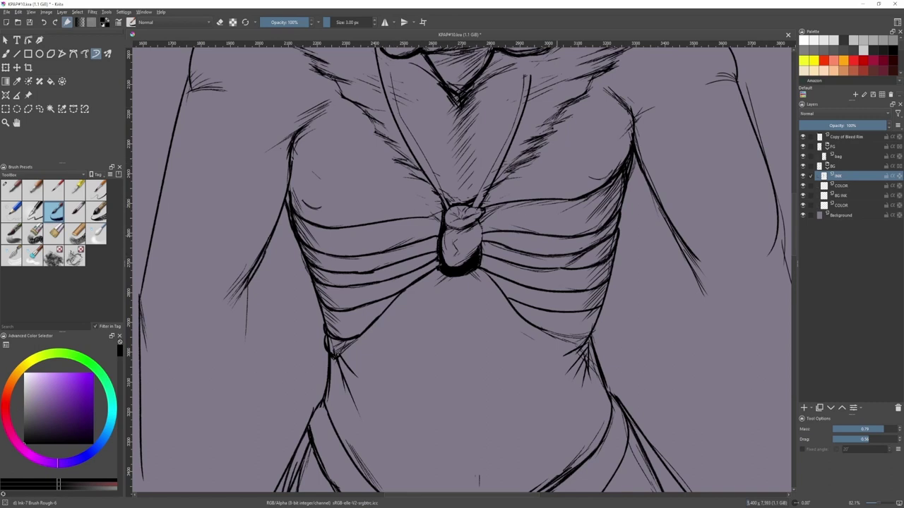
# - Ink short hatching strokes along the waist just below the figure's ribs
pyautogui.moveTo(573, 239); pyautogui.dragTo(558, 155)
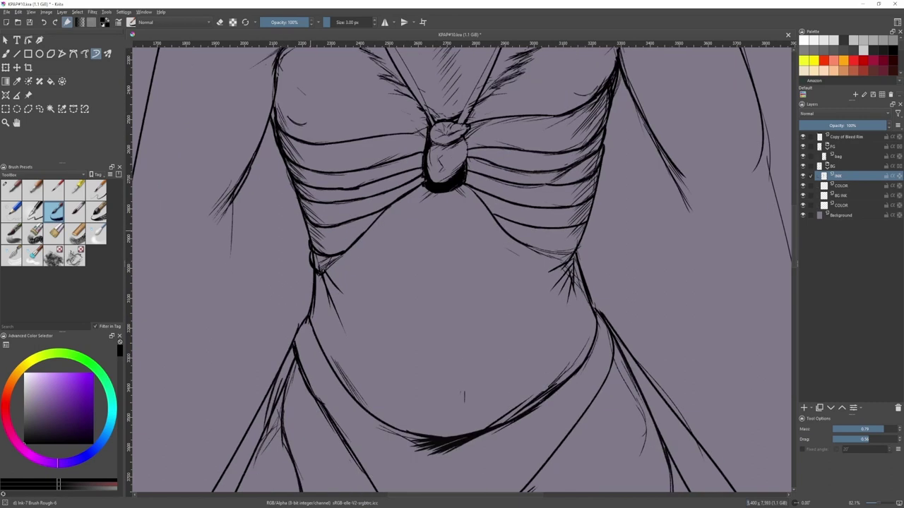
pyautogui.moveTo(286, 244)
pyautogui.mouseDown()
pyautogui.moveTo(358, 224)
pyautogui.moveTo(359, 157)
pyautogui.mouseUp()
pyautogui.moveTo(391, 184)
pyautogui.mouseDown()
pyautogui.moveTo(403, 203)
pyautogui.moveTo(396, 193)
pyautogui.mouseUp()
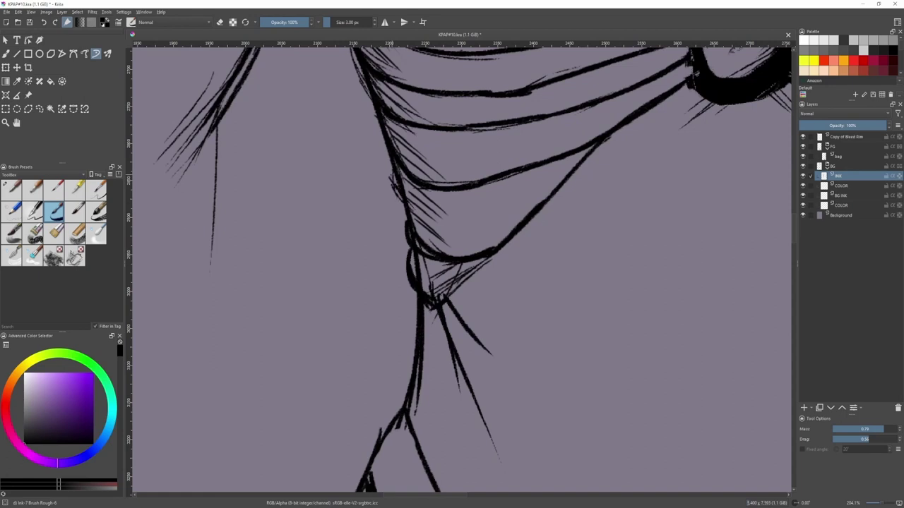
pyautogui.scroll(-8, 337, 134)
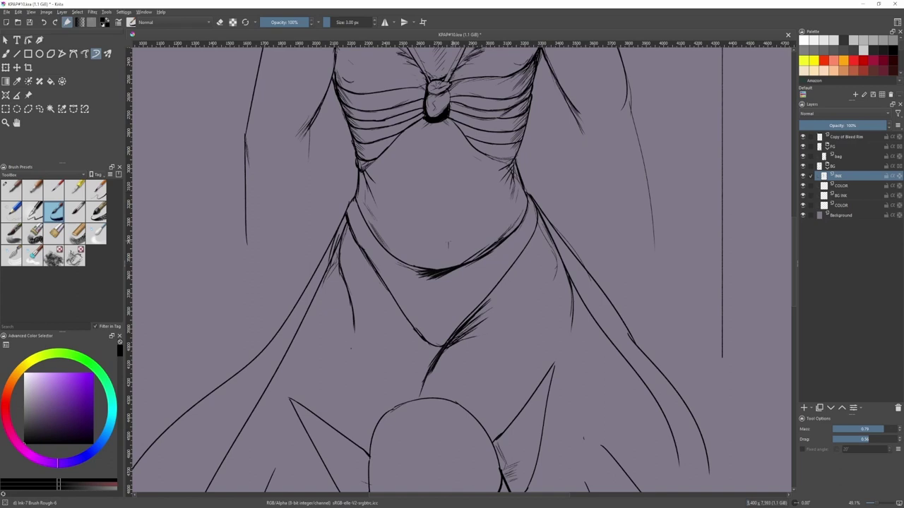
pyautogui.moveTo(446, 88)
pyautogui.mouseDown()
pyautogui.moveTo(474, 289)
pyautogui.moveTo(467, 304)
pyautogui.mouseUp()
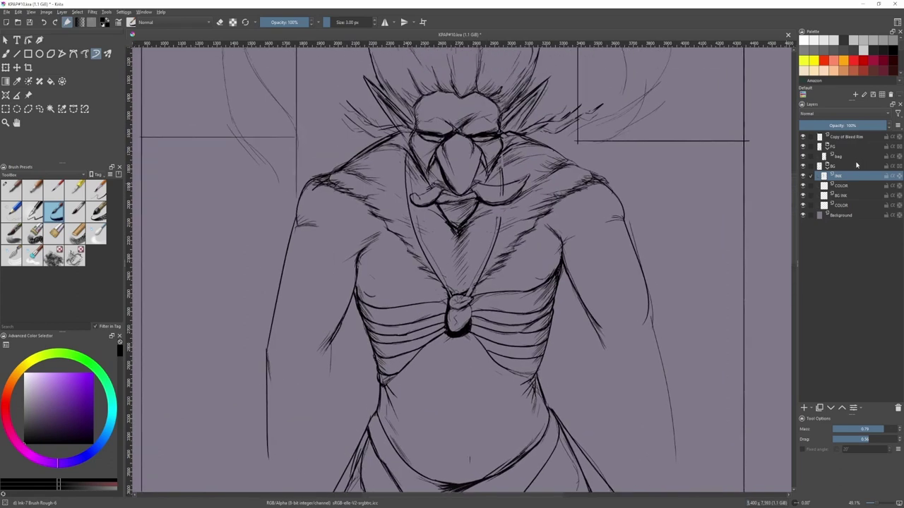
# - Erase the stray strap line that crosses the mustache and return to the INK layer with the 3 px ink brush
pyautogui.click(856, 165)
pyautogui.click(857, 156)
pyautogui.press('/')
pyautogui.moveTo(502, 169); pyautogui.dragTo(503, 196)
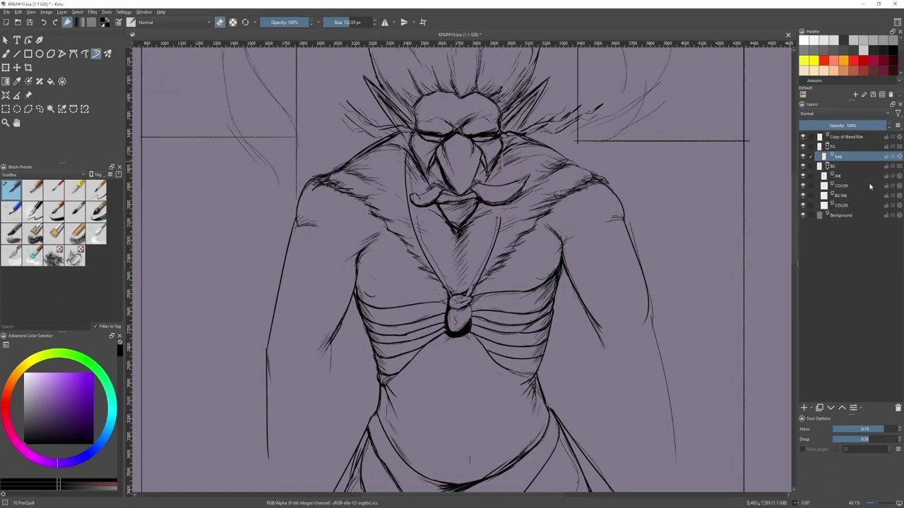
pyautogui.click(870, 177)
pyautogui.press('/')
# - Redraw the right forearm with the 7 px ink brush, inking new inner and outer contours and erasing the old outer line
pyautogui.scroll(3, 499, 168)
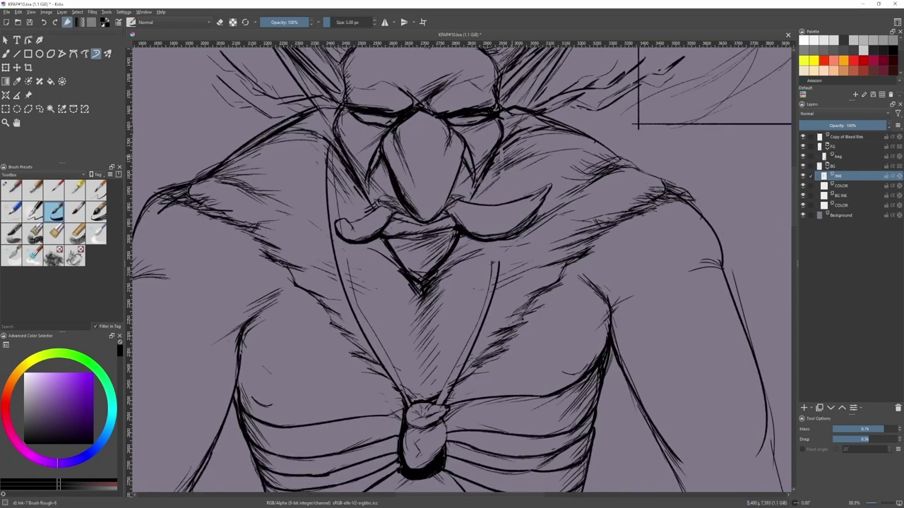
pyautogui.scroll(-2, 510, 147)
pyautogui.scroll(1, 386, 153)
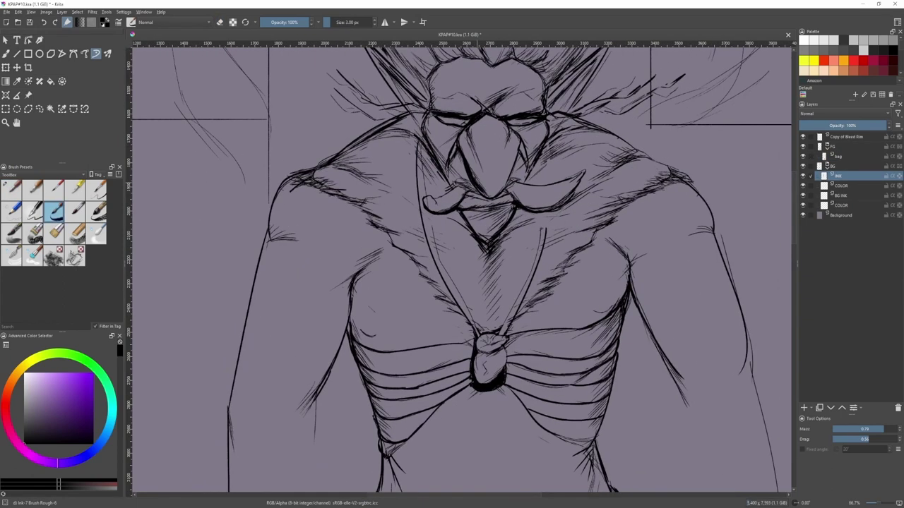
pyautogui.scroll(3, 538, 170)
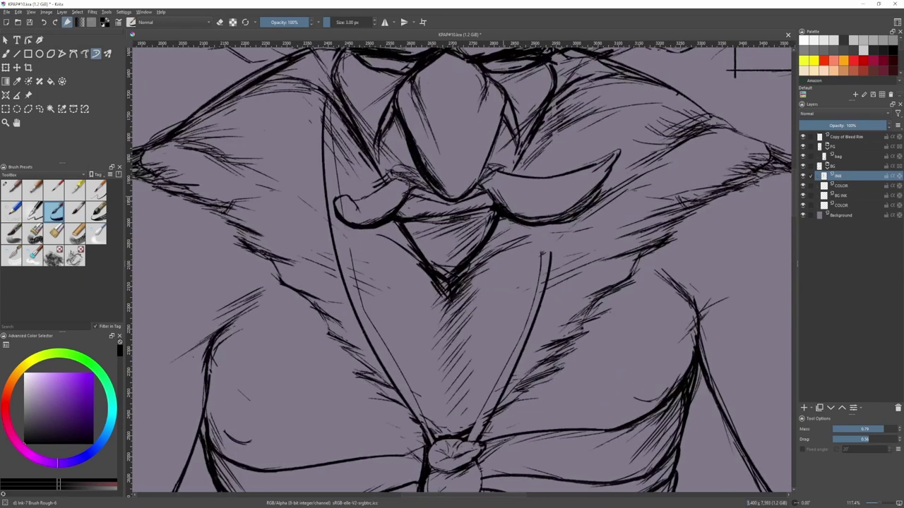
pyautogui.scroll(-2, 505, 179)
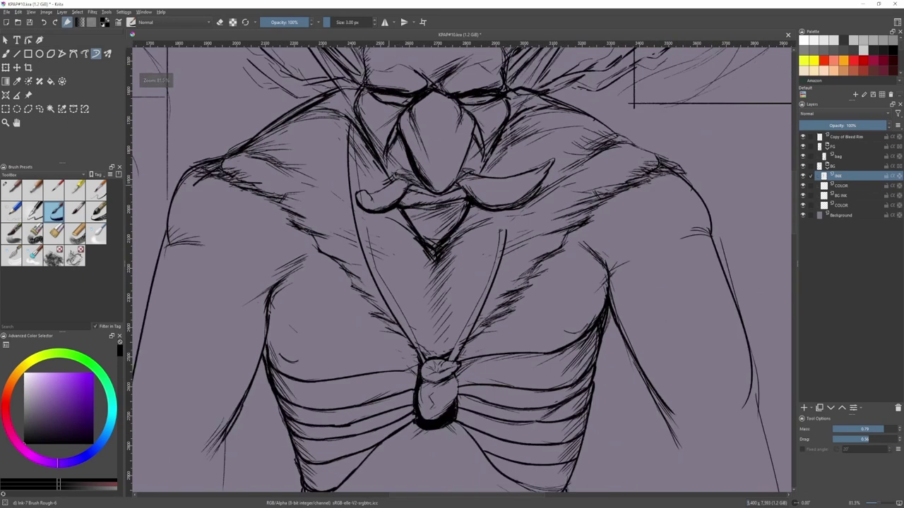
pyautogui.scroll(-3, 468, 199)
pyautogui.scroll(1, 467, 199)
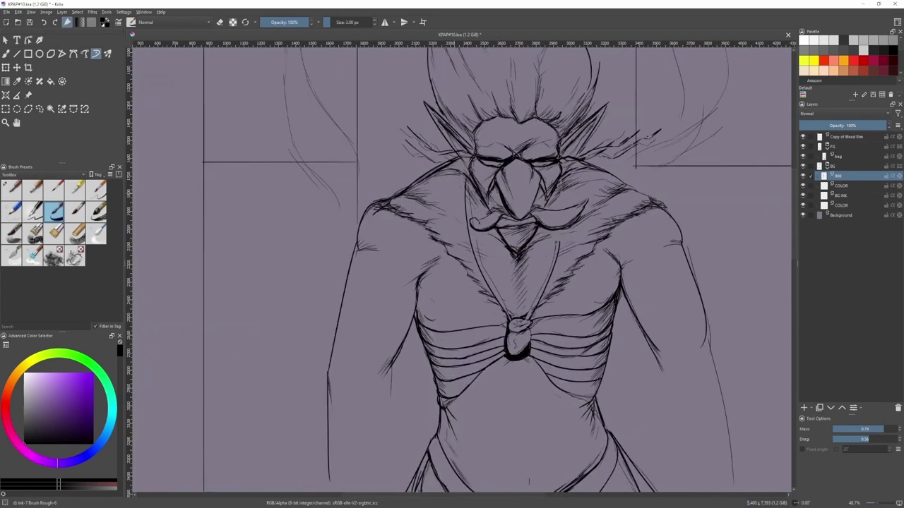
pyautogui.scroll(-3, 468, 199)
pyautogui.press('/')
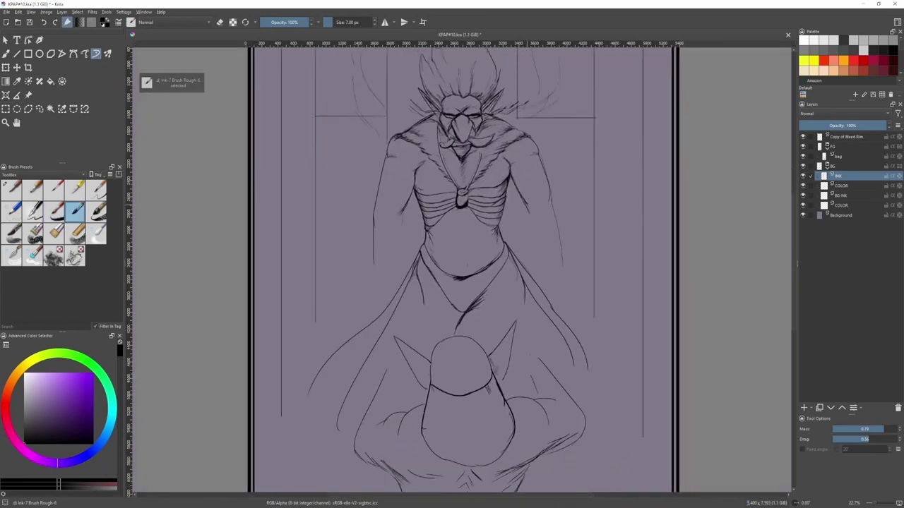
pyautogui.moveTo(528, 210); pyautogui.dragTo(546, 262)
pyautogui.press('/')
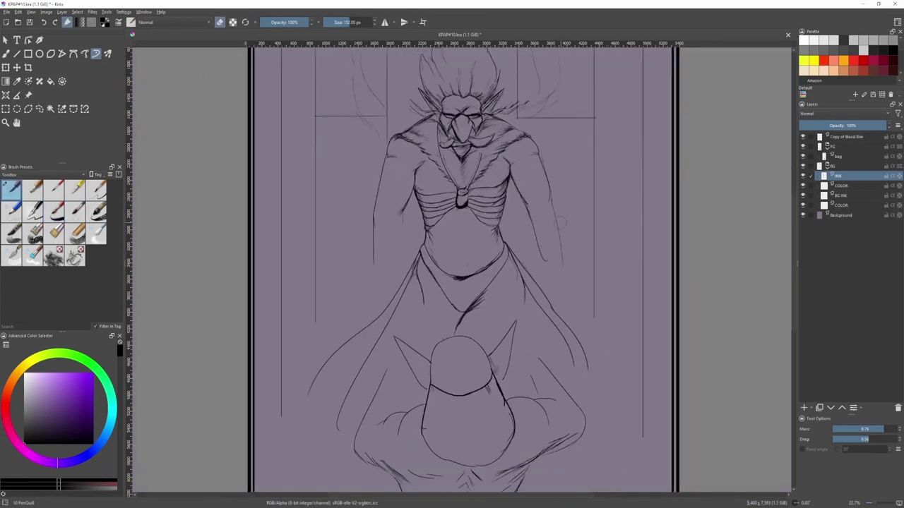
pyautogui.moveTo(554, 212); pyautogui.dragTo(562, 262)
pyautogui.press('/')
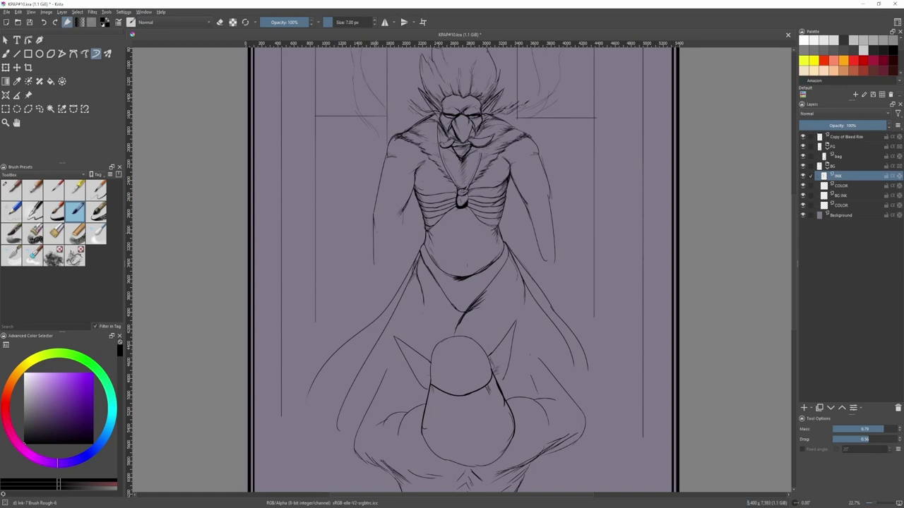
# - Erase the left forearm's old outer line and ink a longer slanted contour down from the elbow
pyautogui.press('/')
pyautogui.press('/')
pyautogui.scroll(3, 334, 211)
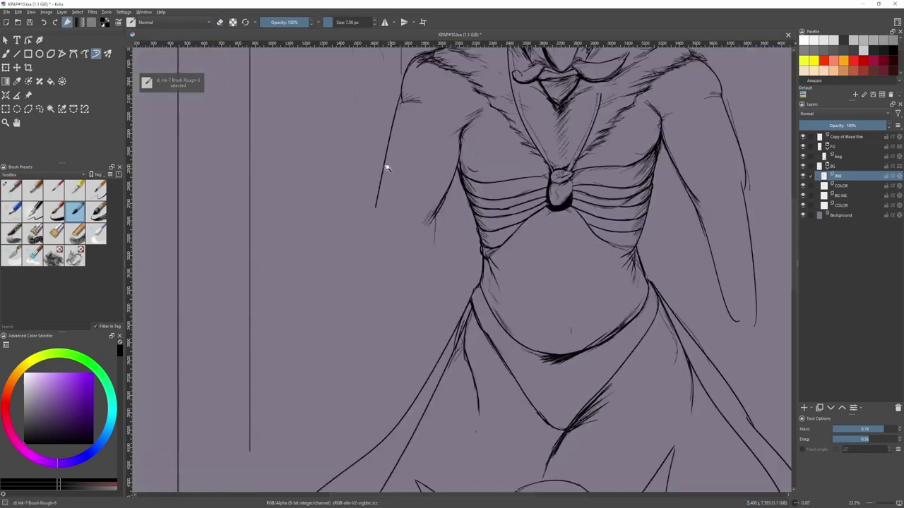
pyautogui.moveTo(375, 208); pyautogui.dragTo(414, 333)
pyautogui.hotkey('ctrl', 'z')
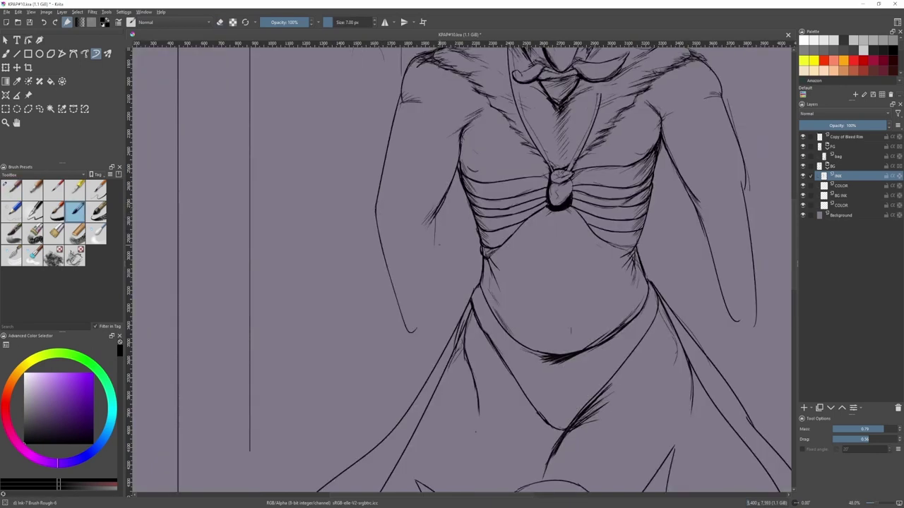
pyautogui.hotkey('ctrl', 'z')
pyautogui.moveTo(375, 211); pyautogui.dragTo(412, 382)
pyautogui.scroll(-6, 432, 237)
pyautogui.moveTo(435, 218); pyautogui.dragTo(421, 273)
# - Switch back to the 3 px ink brush and add fine hatching strokes around the shoulders and upper arms
pyautogui.scroll(7, 441, 209)
pyautogui.press(',')
pyautogui.scroll(-3, 350, 317)
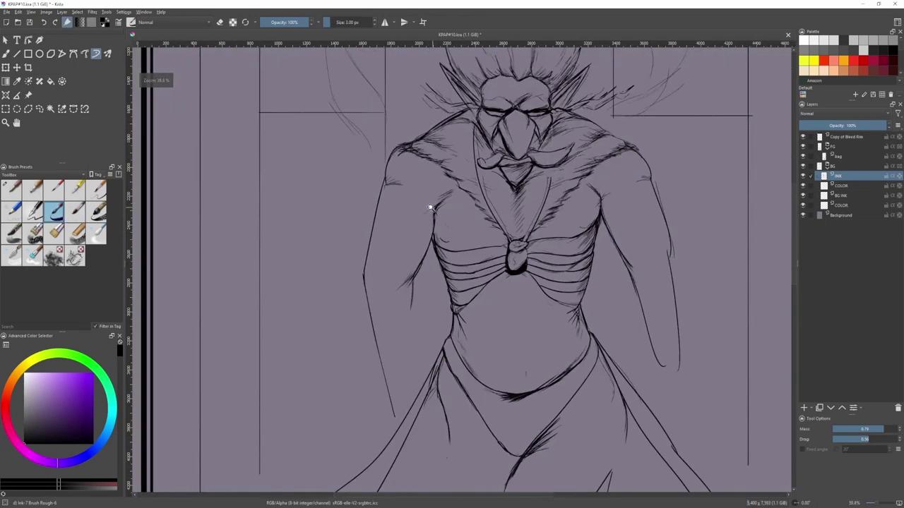
pyautogui.scroll(2, 433, 221)
pyautogui.moveTo(429, 208); pyautogui.dragTo(413, 217)
pyautogui.moveTo(637, 185); pyautogui.dragTo(508, 219)
pyautogui.moveTo(523, 251); pyautogui.dragTo(560, 203)
pyautogui.moveTo(331, 205); pyautogui.dragTo(352, 203)
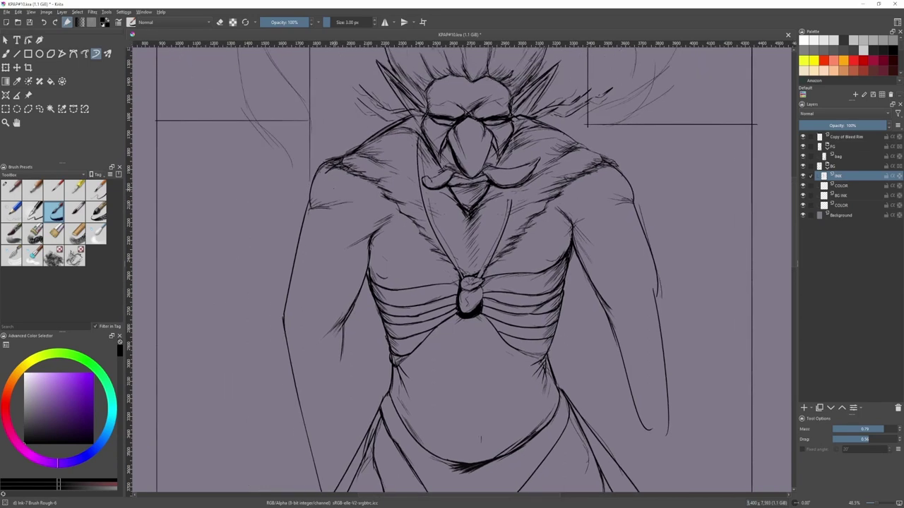
# - Ink thin strands through the upswept hair, from the forehead hairline up to the spiky tips
pyautogui.scroll(-2, 345, 183)
pyautogui.scroll(4, 451, 157)
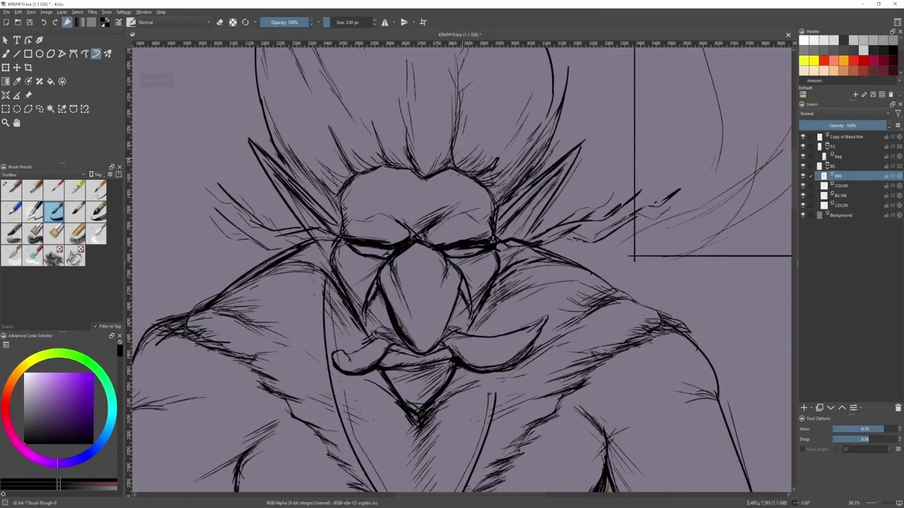
pyautogui.moveTo(427, 179); pyautogui.dragTo(450, 170)
pyautogui.scroll(-2, 522, 325)
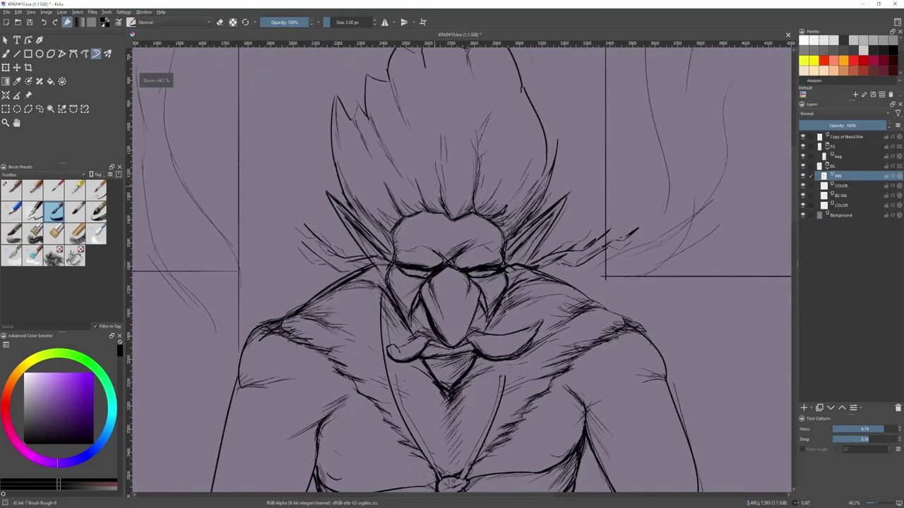
pyautogui.scroll(4, 394, 201)
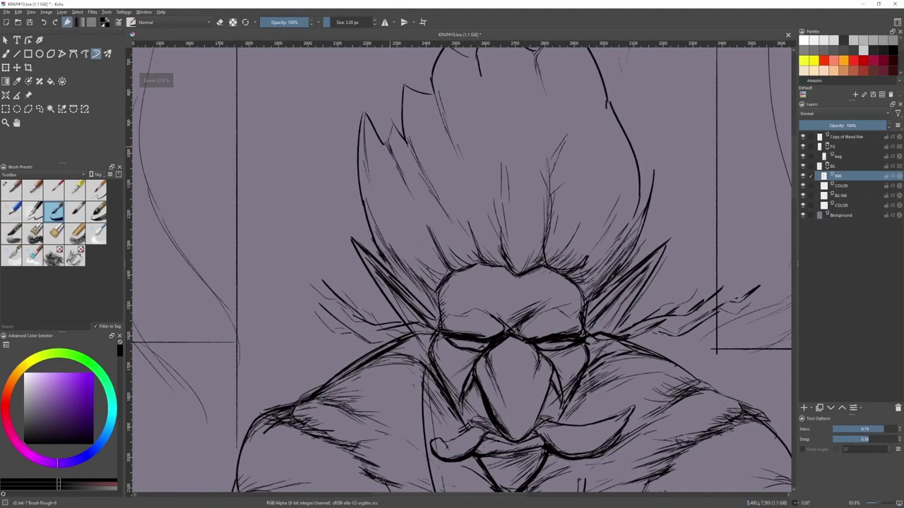
pyautogui.scroll(-1, 408, 210)
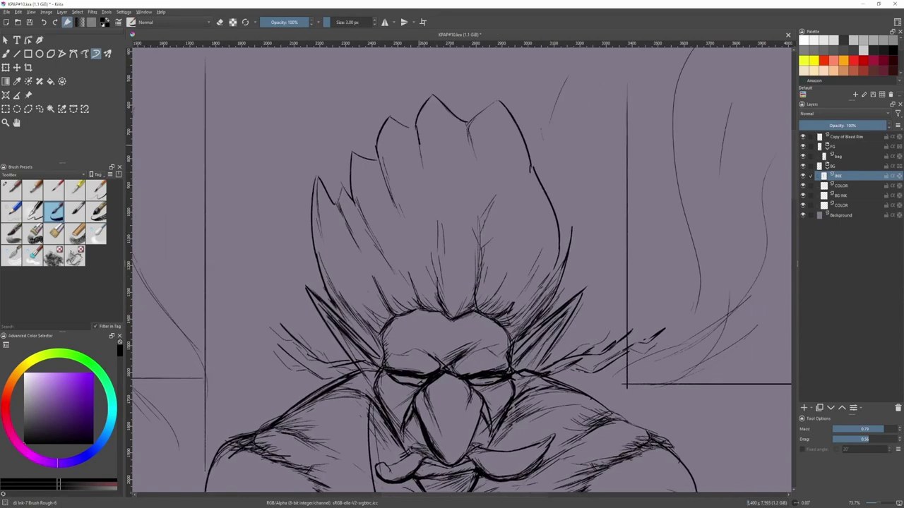
pyautogui.moveTo(467, 134); pyautogui.dragTo(476, 168)
pyautogui.moveTo(526, 200); pyautogui.dragTo(461, 185)
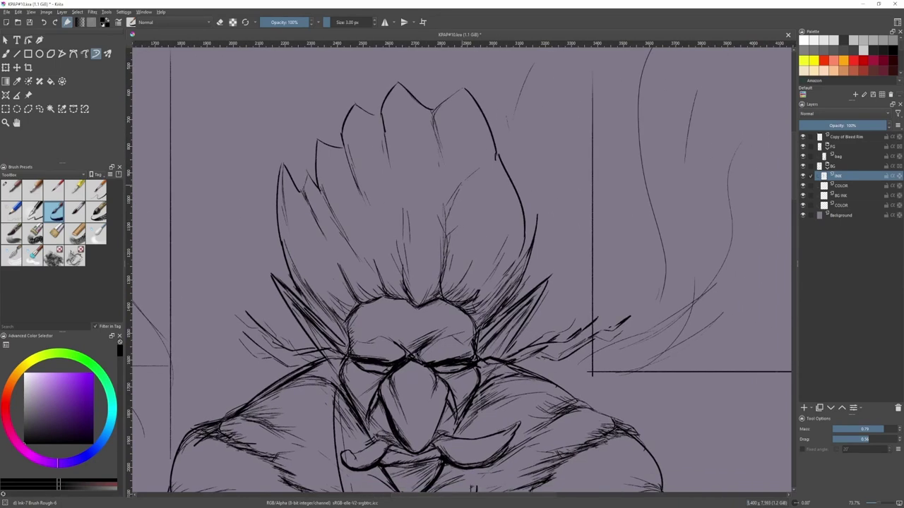
pyautogui.scroll(-4, 482, 210)
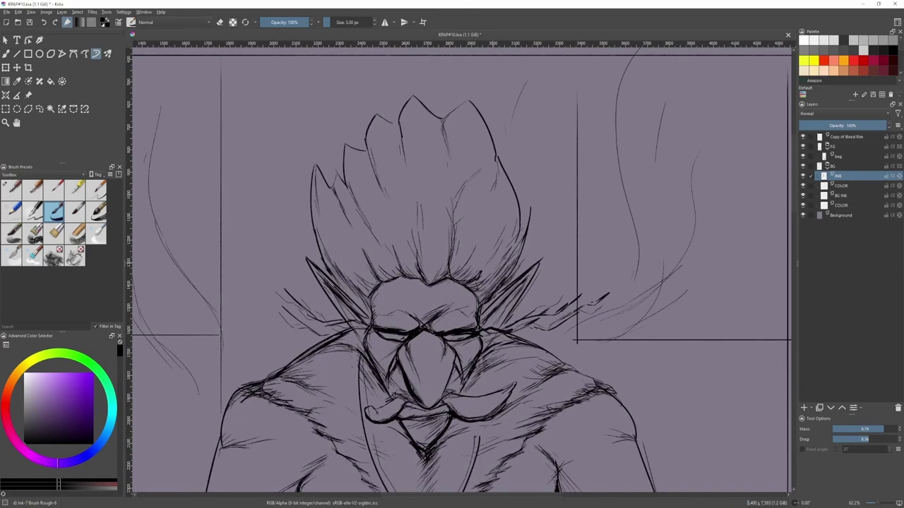
pyautogui.moveTo(390, 212); pyautogui.dragTo(448, 204)
pyautogui.scroll(1, 448, 204)
pyautogui.moveTo(398, 152); pyautogui.dragTo(394, 96)
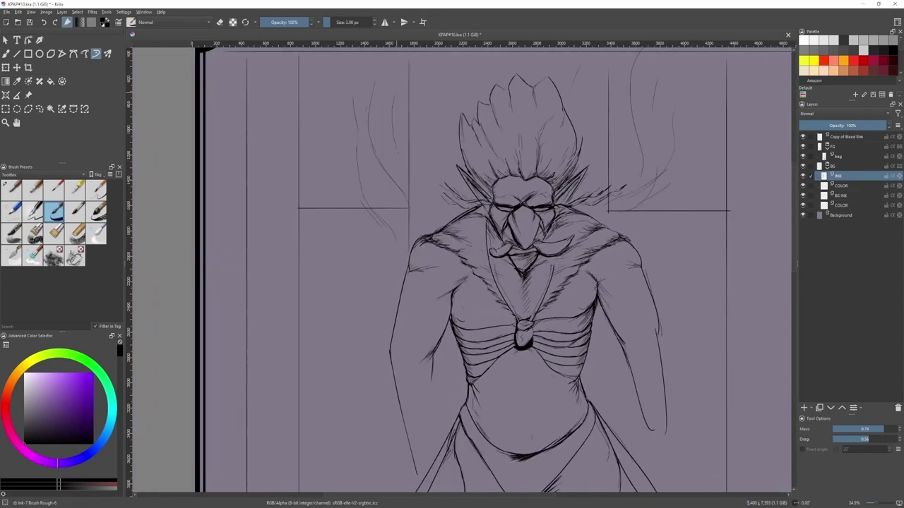
# - Ink short strands inside the hair's spiky tips and a few thin wavy wisps in the background beside the head
pyautogui.hscroll(2, 459, 269)
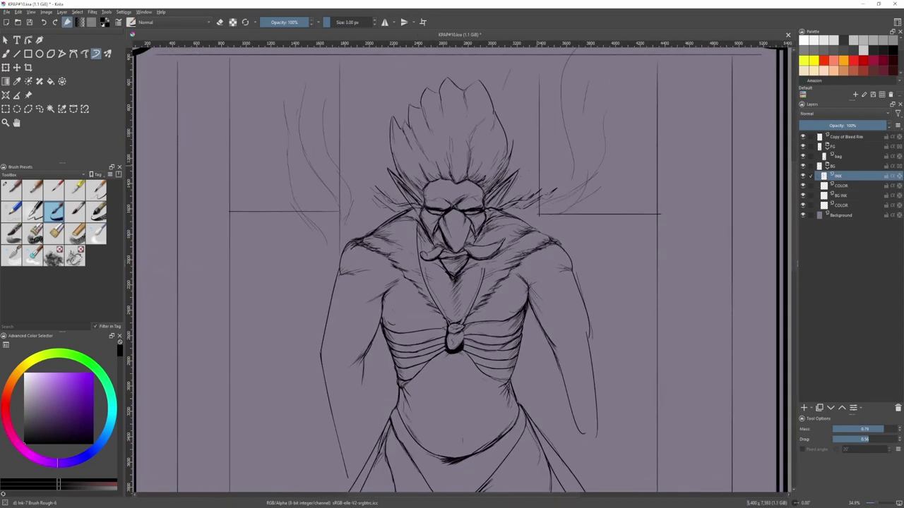
pyautogui.scroll(-3, 517, 149)
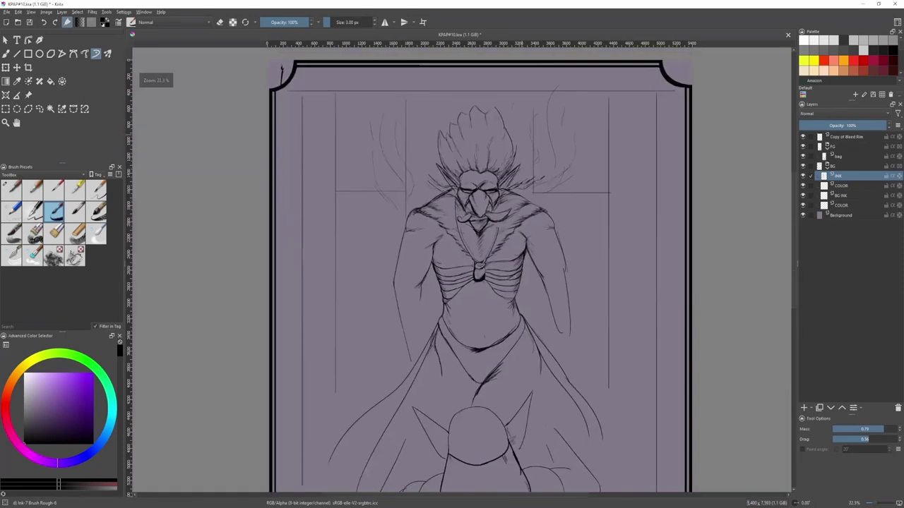
pyautogui.scroll(4, 515, 88)
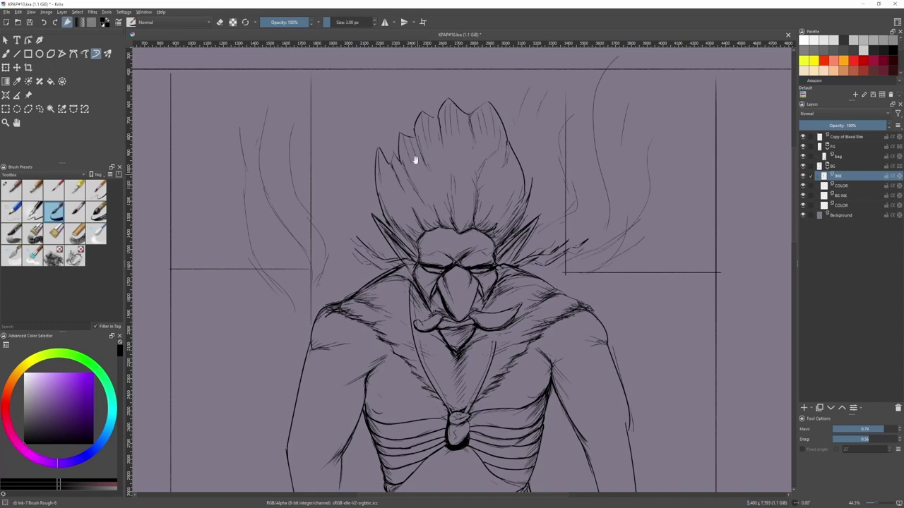
pyautogui.scroll(-2, 479, 170)
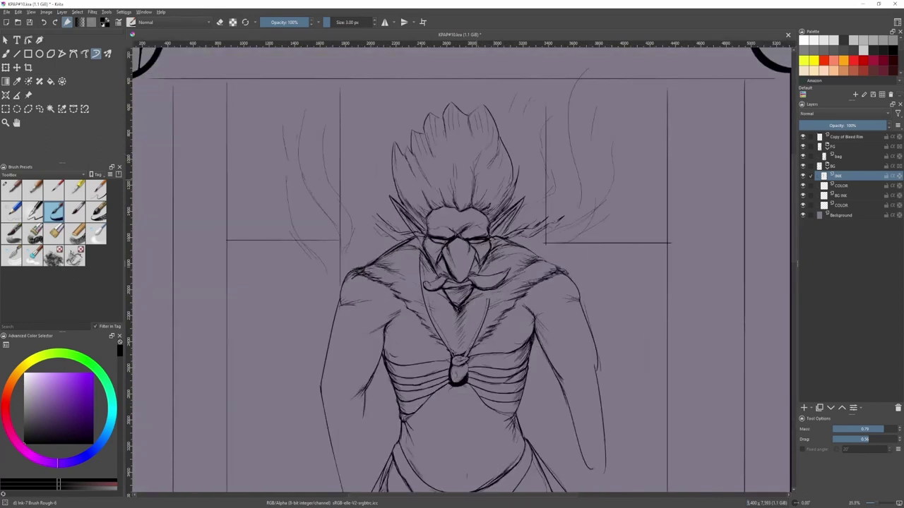
pyautogui.scroll(-2, 508, 68)
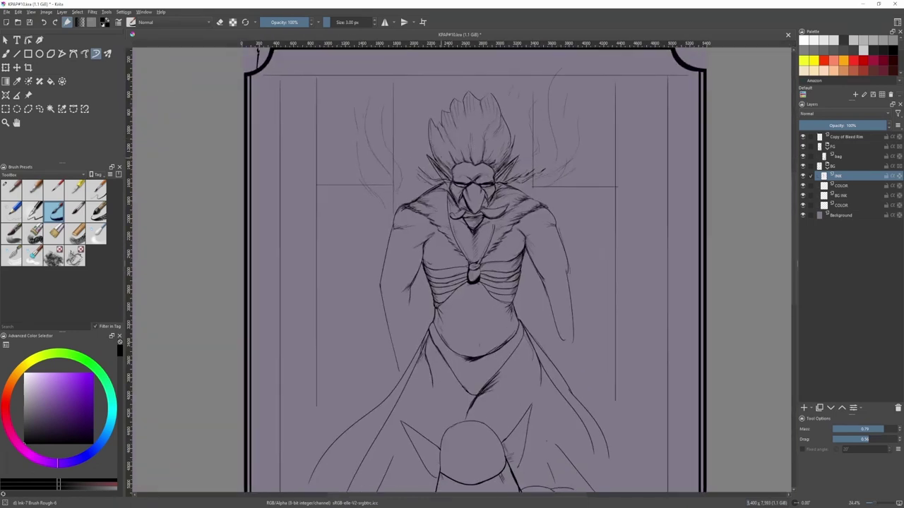
# - Fill the background on both sides of the figure with long, thin wavy lines and slanted strokes
pyautogui.moveTo(503, 180); pyautogui.dragTo(461, 146)
pyautogui.scroll(-2, 559, 134)
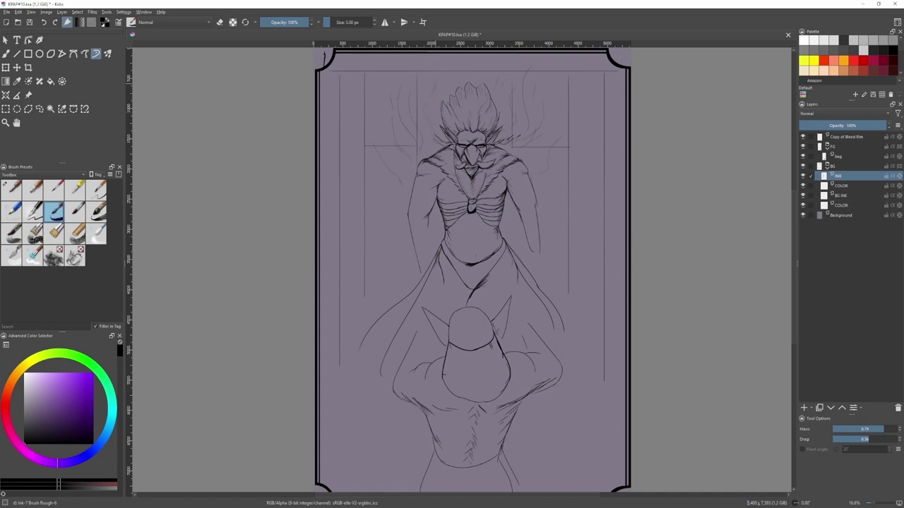
pyautogui.scroll(-1, 465, 282)
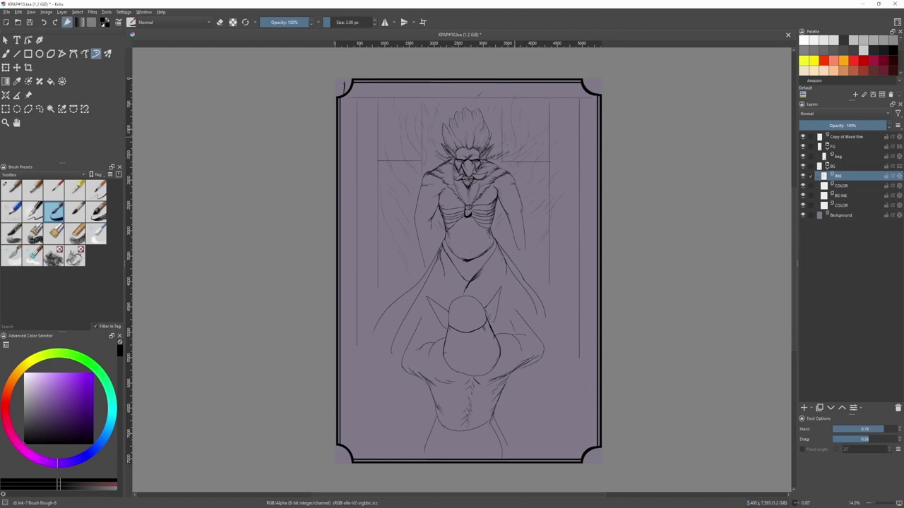
pyautogui.scroll(2, 515, 256)
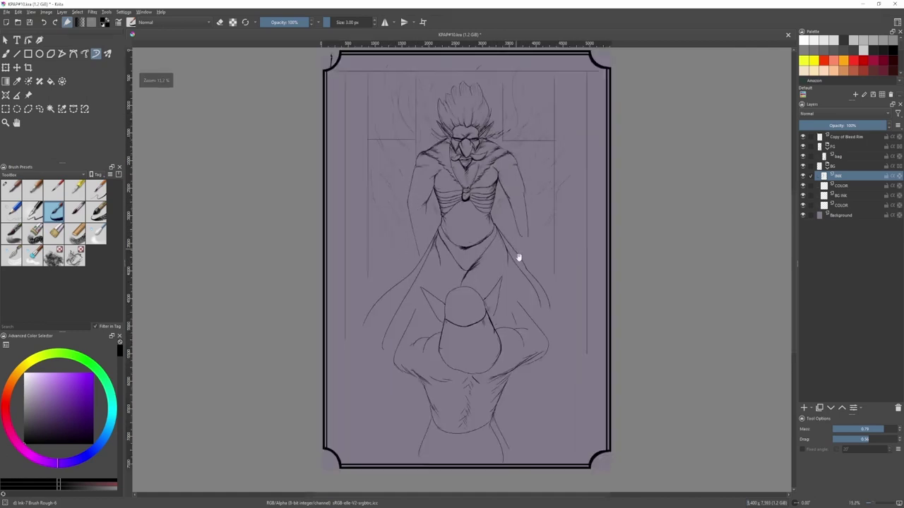
pyautogui.scroll(-1, 403, 262)
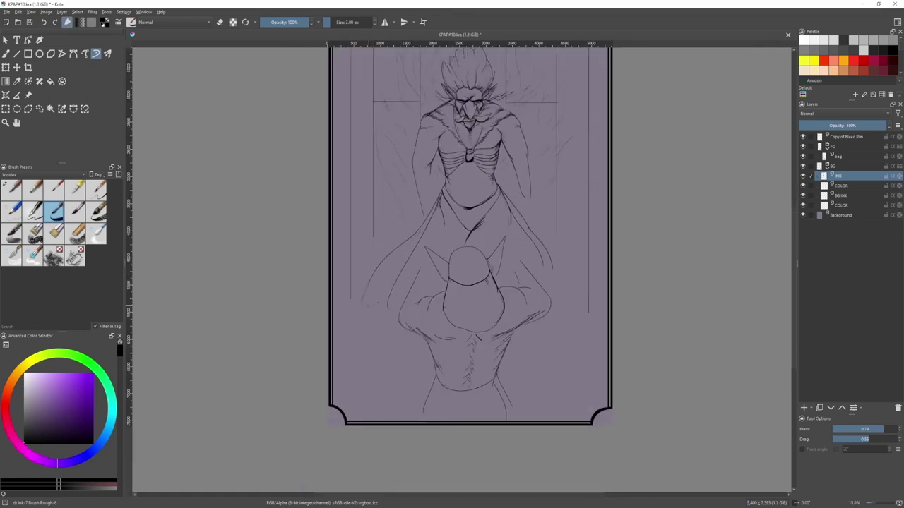
# - Sketch the cloak's lower corners with thin strokes and extend its right outer edge to the hem with the 7 px ink brush
pyautogui.scroll(-1, 496, 278)
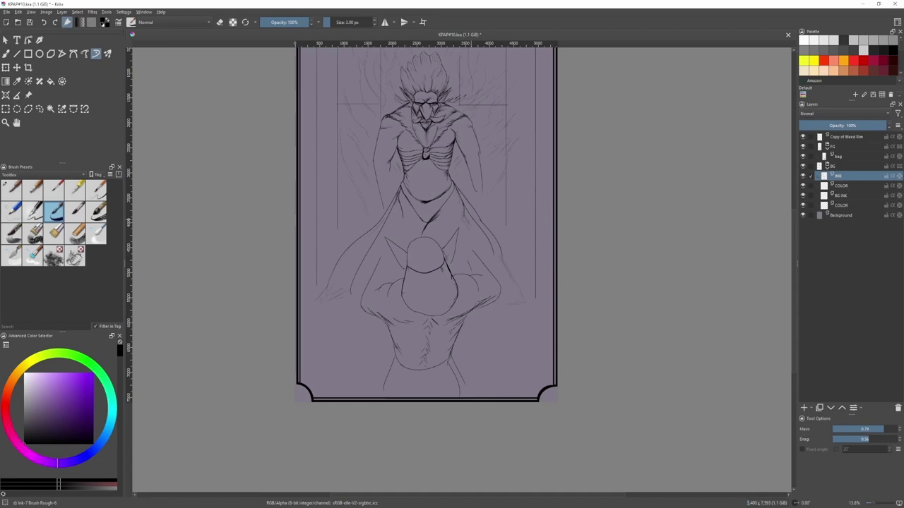
pyautogui.press('2')
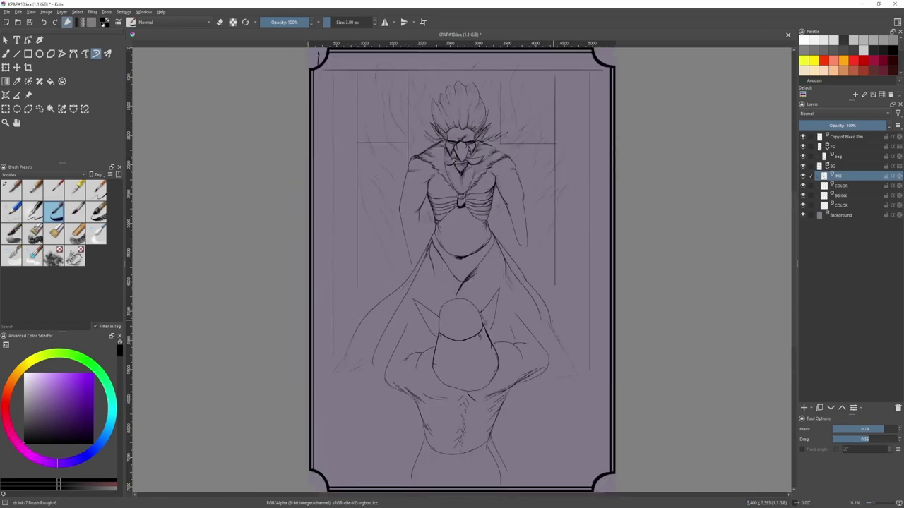
pyautogui.press('/')
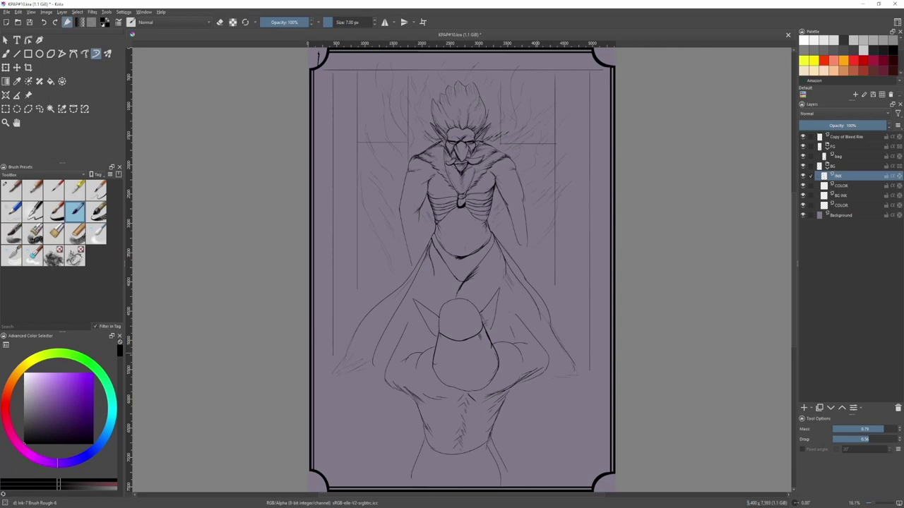
pyautogui.moveTo(564, 376); pyautogui.dragTo(545, 376)
pyautogui.press('/')
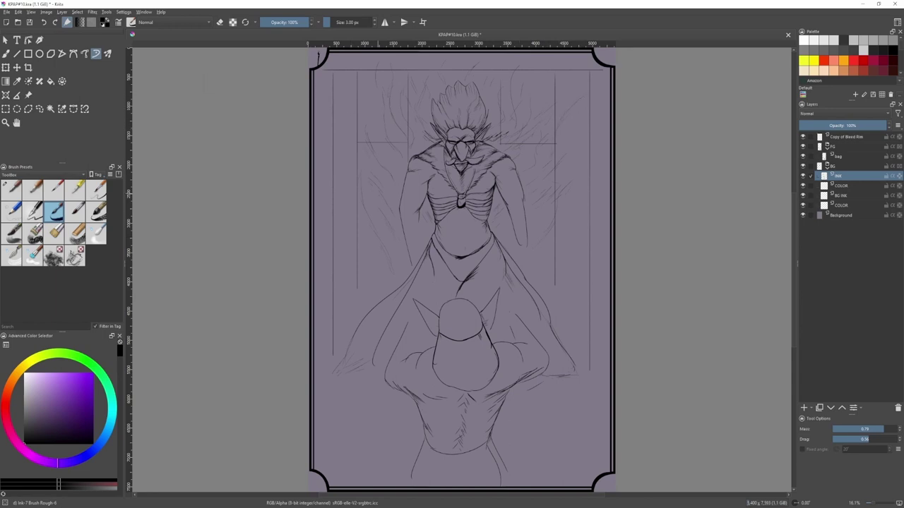
pyautogui.moveTo(424, 265); pyautogui.dragTo(396, 212)
# - Ink the cloak's left outer edge and both lower hems with the 7 px ink brush, carrying them in behind the foreground figure
pyautogui.press('/')
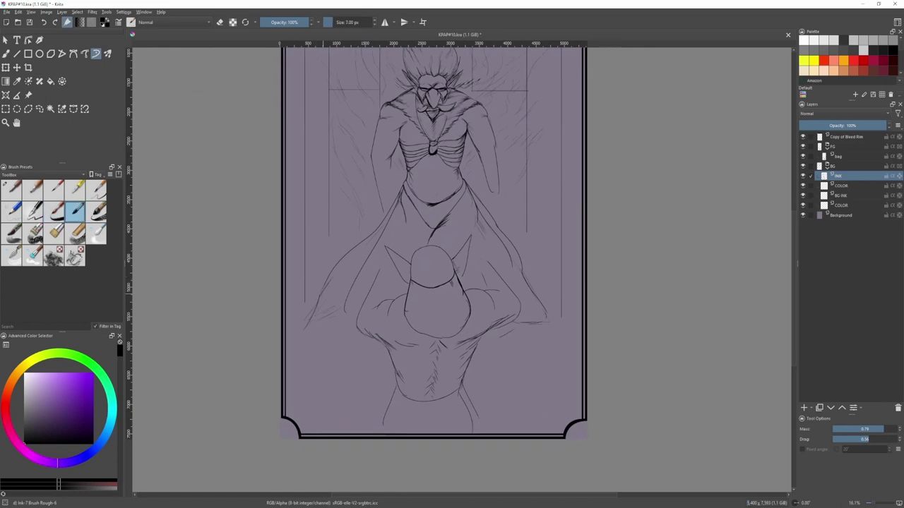
pyautogui.keyDown('ctrl'); pyautogui.moveTo(345, 295); pyautogui.dragTo(361, 305); pyautogui.keyUp('ctrl')
pyautogui.moveTo(488, 333)
pyautogui.keyDown('ctrl'); pyautogui.mouseDown()
pyautogui.moveTo(489, 325)
pyautogui.moveTo(491, 339)
pyautogui.mouseUp(); pyautogui.keyUp('ctrl')
pyautogui.moveTo(305, 311); pyautogui.dragTo(295, 333)
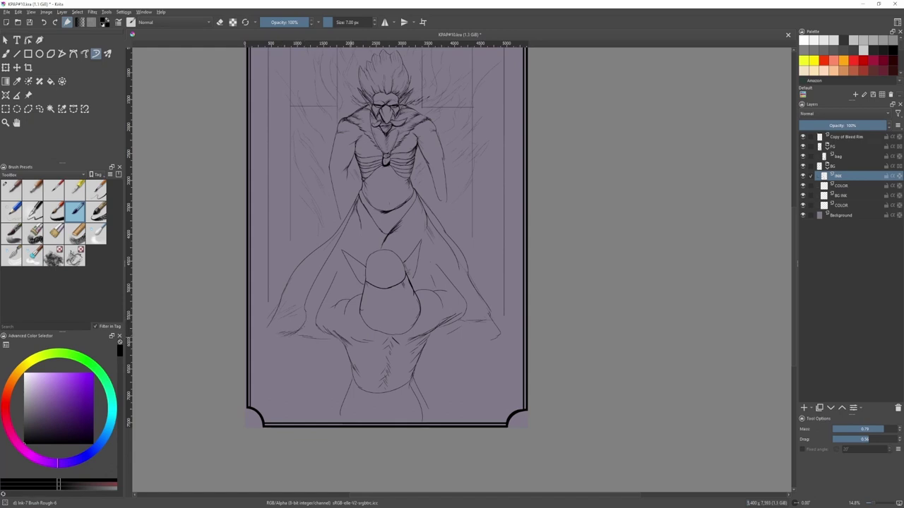
pyautogui.moveTo(494, 336); pyautogui.dragTo(432, 343)
# - Switch back to the 3 px ink brush and add fine fold lines to the cloak's lower right side
pyautogui.scroll(-4, 448, 341)
pyautogui.scroll(3, 480, 325)
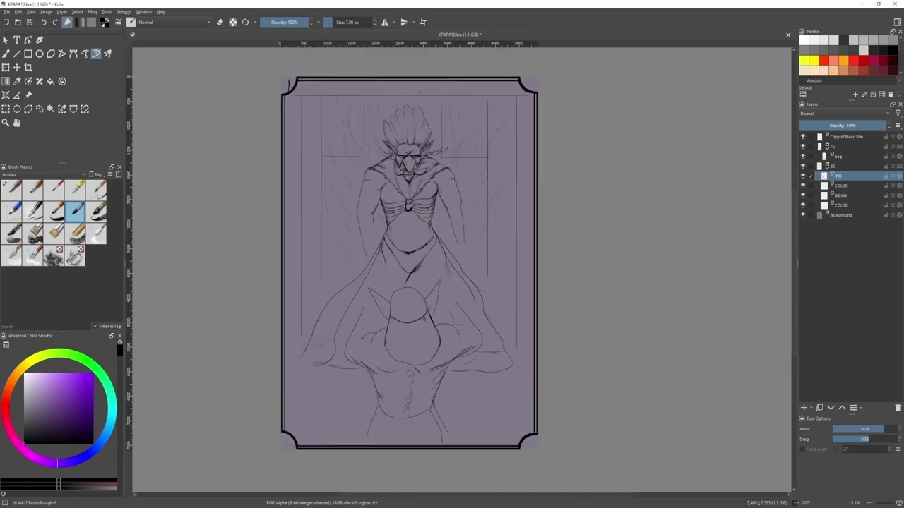
pyautogui.press('/')
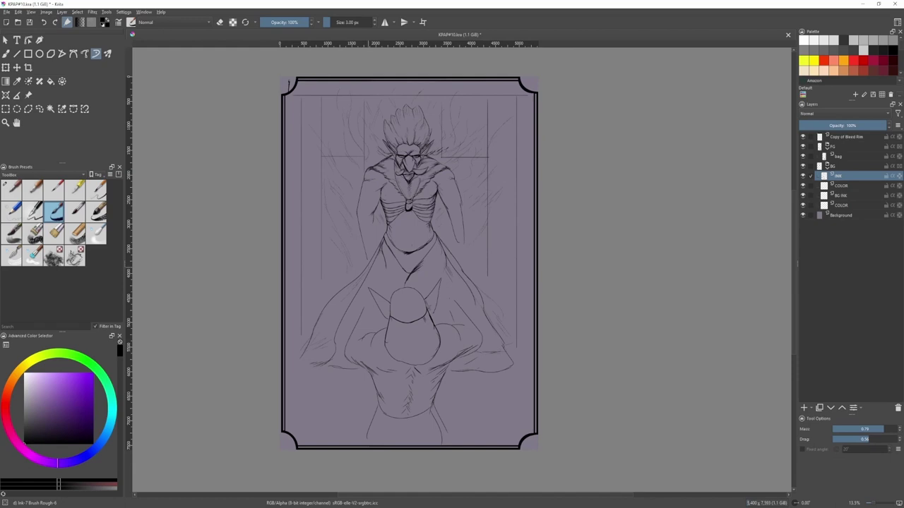
pyautogui.scroll(-1, 401, 234)
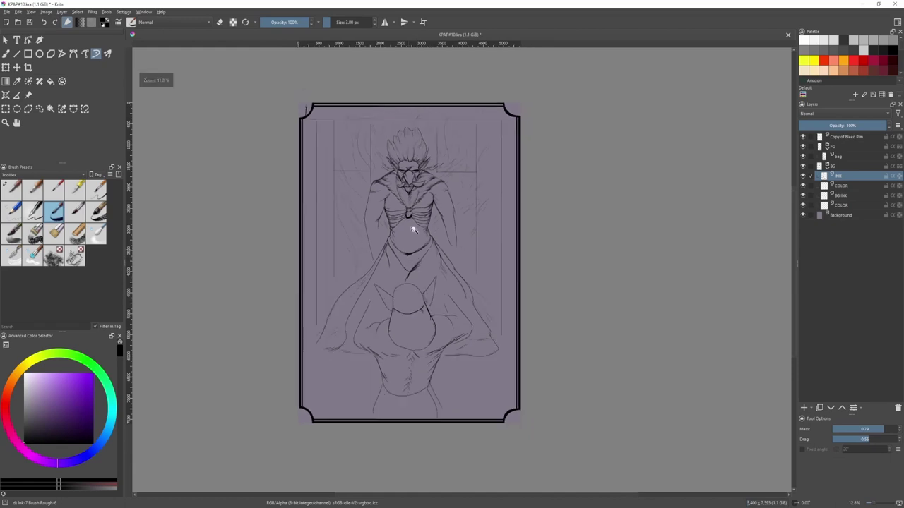
# - Erase the V-shaped line below the waist and ink a rounded waistband edge in its place with the 7 px brush
pyautogui.scroll(4, 401, 234)
pyautogui.press('/')
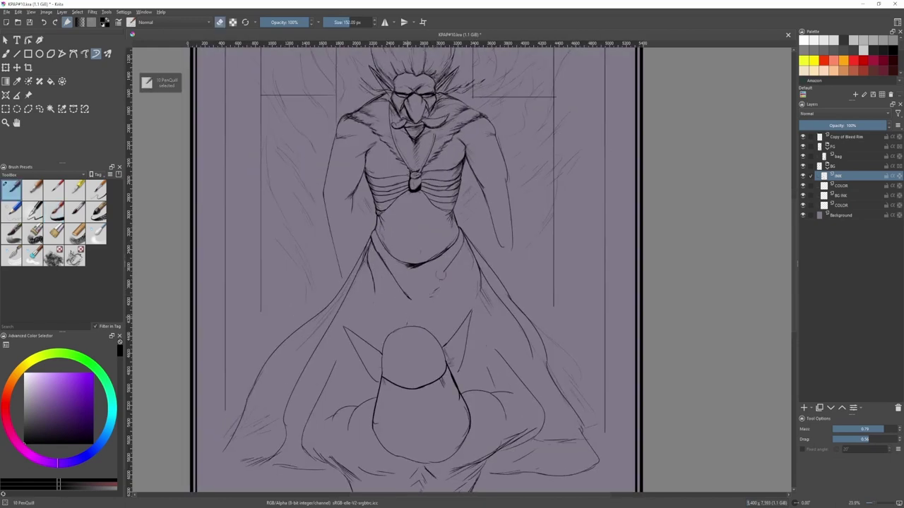
pyautogui.press('/')
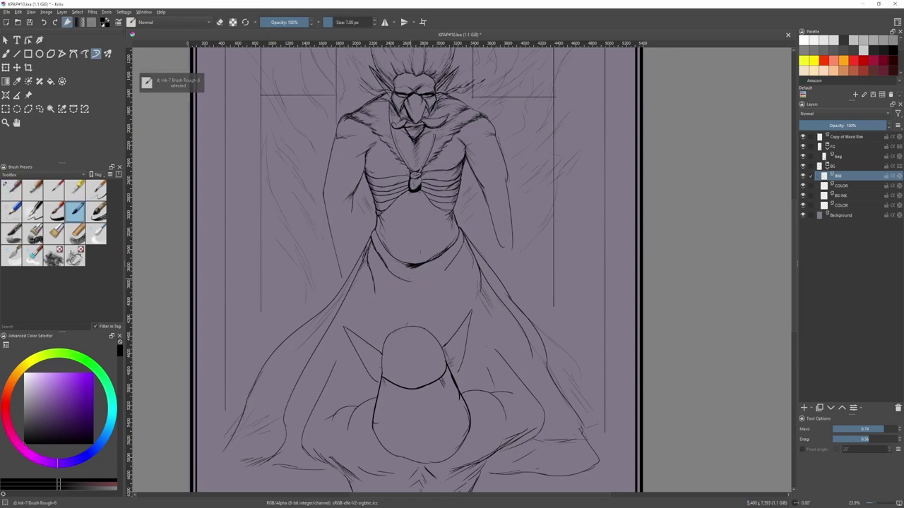
pyautogui.scroll(2, 442, 273)
pyautogui.hotkey('ctrl', 'z')
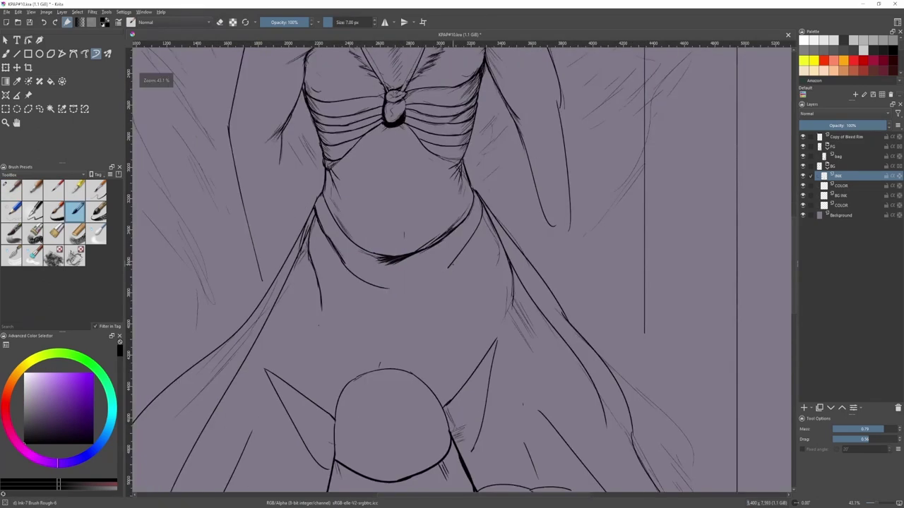
pyautogui.moveTo(454, 264)
pyautogui.mouseDown()
pyautogui.moveTo(421, 276)
pyautogui.moveTo(423, 248)
pyautogui.moveTo(436, 279)
pyautogui.mouseUp()
pyautogui.scroll(-1, 419, 276)
pyautogui.scroll(2, 419, 276)
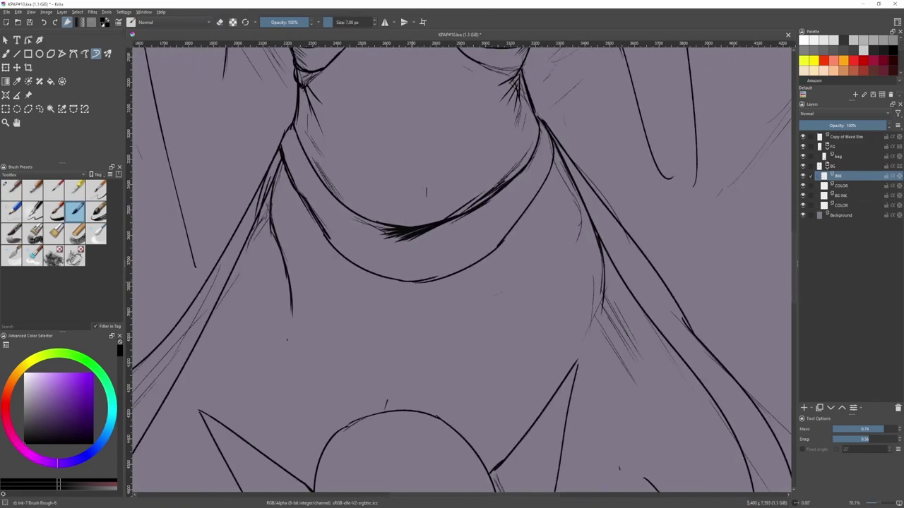
# - Hatch the garment below the waistband, the cloak folds and the space around the arms with the 3 px ink brush
pyautogui.scroll(-3, 453, 271)
pyautogui.press(',')
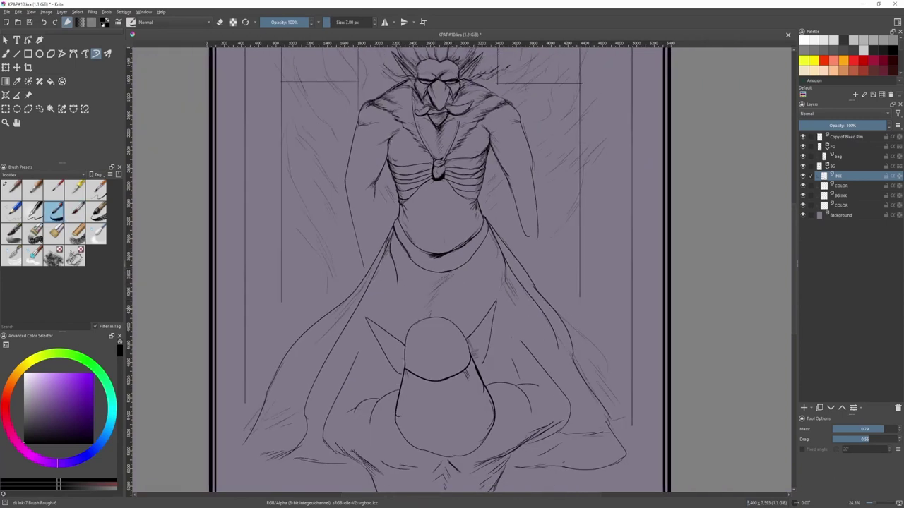
pyautogui.scroll(-1, 398, 283)
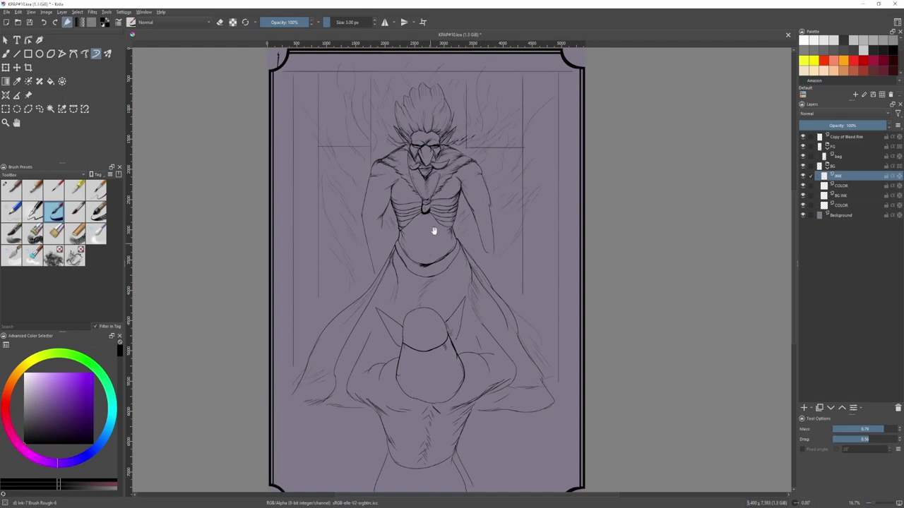
pyautogui.scroll(5, 386, 189)
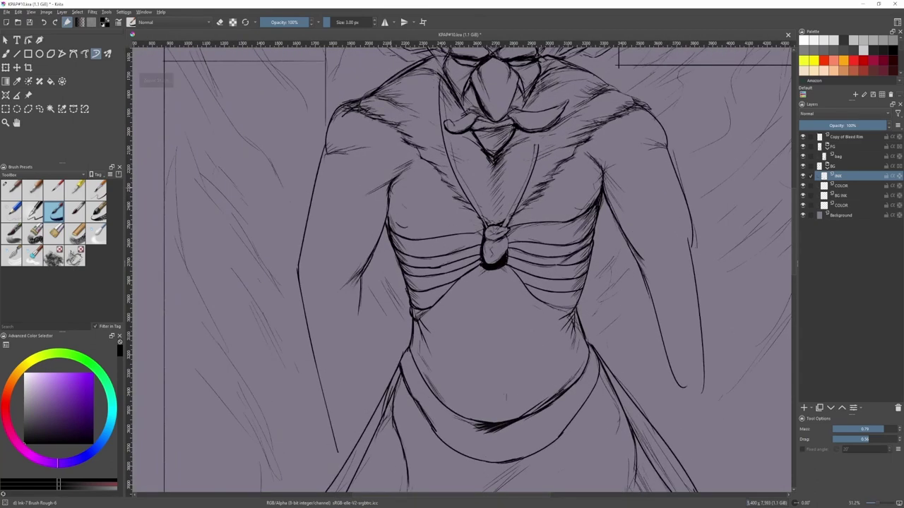
pyautogui.scroll(-1, 416, 271)
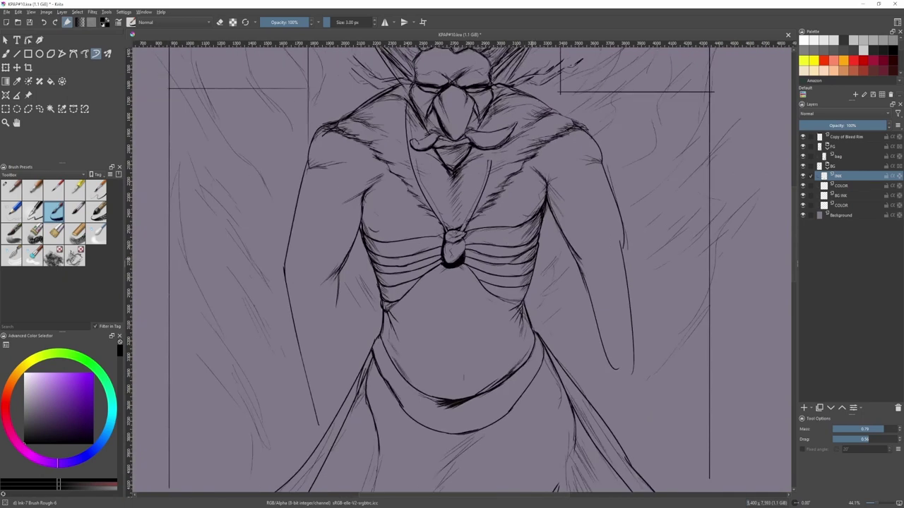
pyautogui.moveTo(377, 249); pyautogui.dragTo(407, 298)
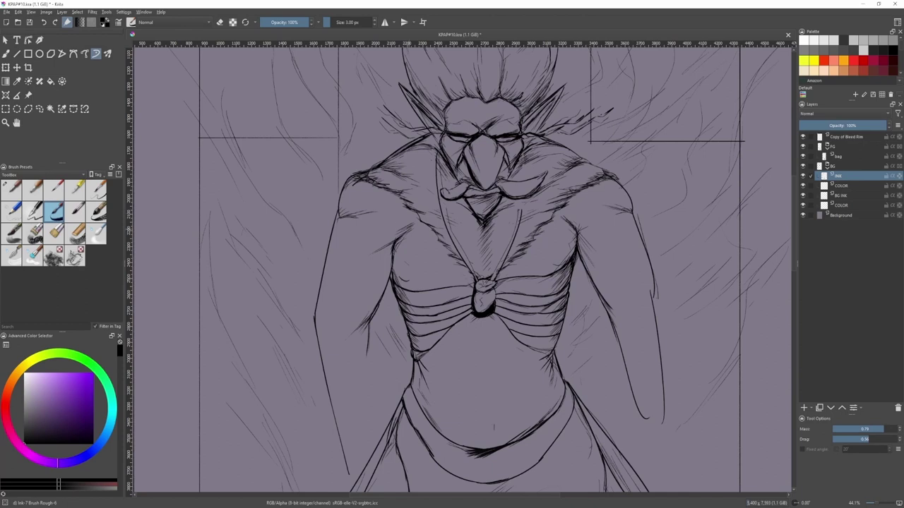
pyautogui.moveTo(375, 274); pyautogui.dragTo(384, 210)
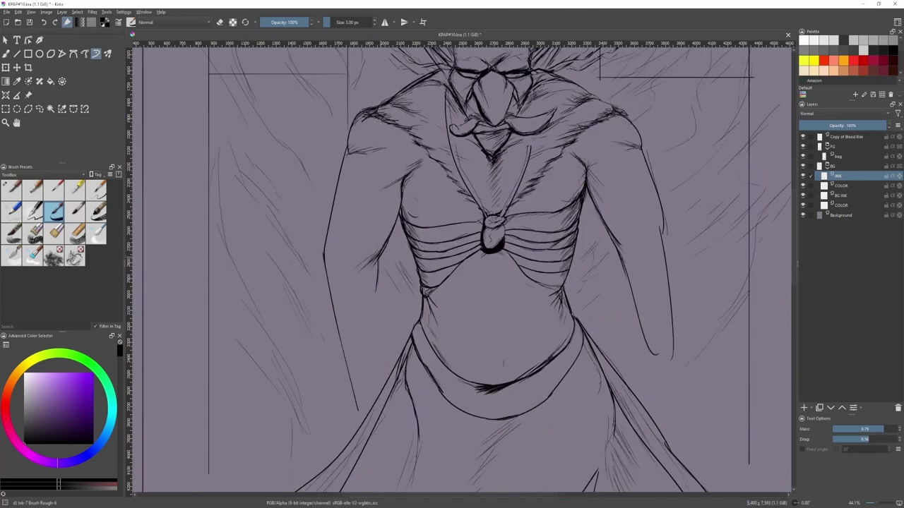
# - Erase the right forearm's inner line and redraw it with the 7 px ink brush, extending the outer contour toward the hand
pyautogui.moveTo(606, 262)
pyautogui.mouseDown()
pyautogui.moveTo(563, 229)
pyautogui.moveTo(598, 316)
pyautogui.mouseUp()
pyautogui.press('/')
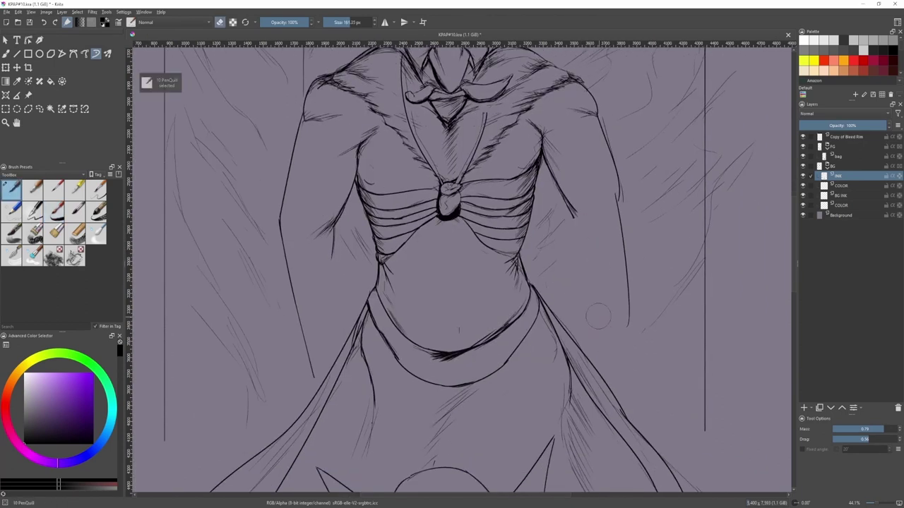
pyautogui.press('/')
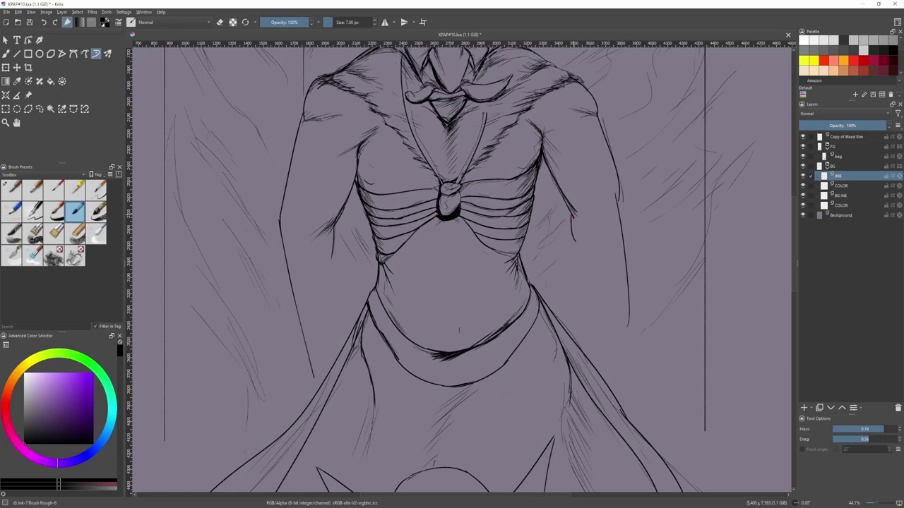
pyautogui.moveTo(572, 216)
pyautogui.mouseDown()
pyautogui.moveTo(602, 324)
pyautogui.moveTo(632, 374)
pyautogui.mouseUp()
pyautogui.hotkey('ctrl', 'z')
pyautogui.moveTo(629, 323); pyautogui.dragTo(635, 377)
# - Thicken the left side of the belly line and waistband with repeated 7 px ink strokes
pyautogui.scroll(-2, 539, 336)
pyautogui.scroll(1, 533, 339)
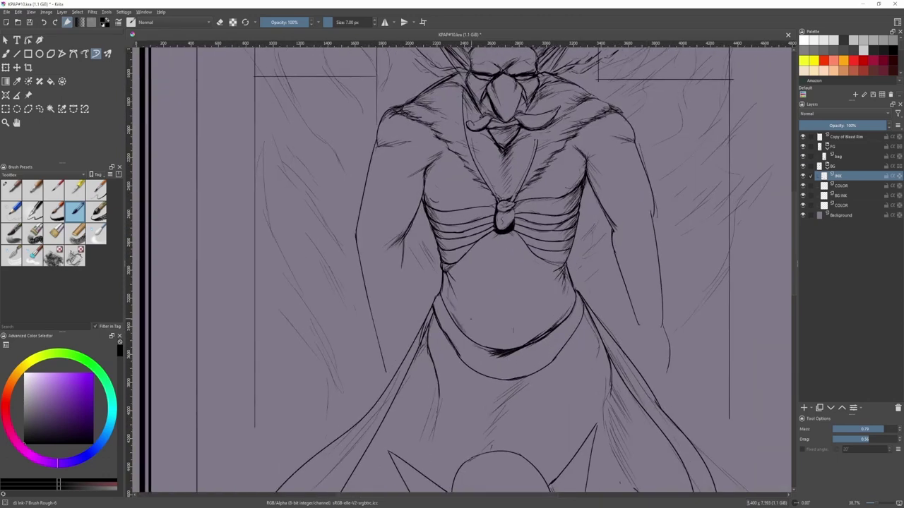
pyautogui.moveTo(456, 322); pyautogui.dragTo(485, 349)
pyautogui.moveTo(466, 334); pyautogui.dragTo(487, 350)
pyautogui.moveTo(451, 316); pyautogui.dragTo(473, 344)
pyautogui.scroll(-3, 471, 332)
pyautogui.scroll(3, 472, 345)
pyautogui.moveTo(445, 297); pyautogui.dragTo(456, 311)
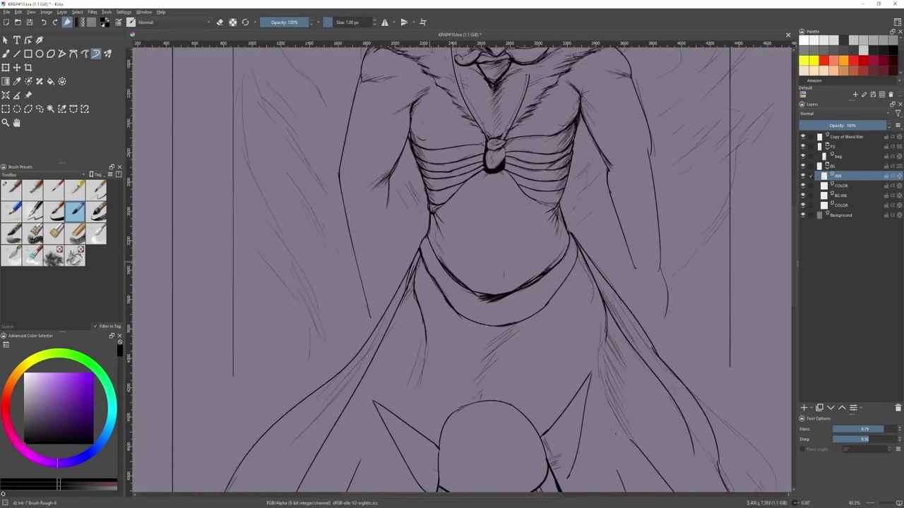
pyautogui.moveTo(423, 261); pyautogui.dragTo(457, 314)
# - Switch to the 3 px ink brush and add fine hatching to the cloak's lower folds on both sides
pyautogui.press('/')
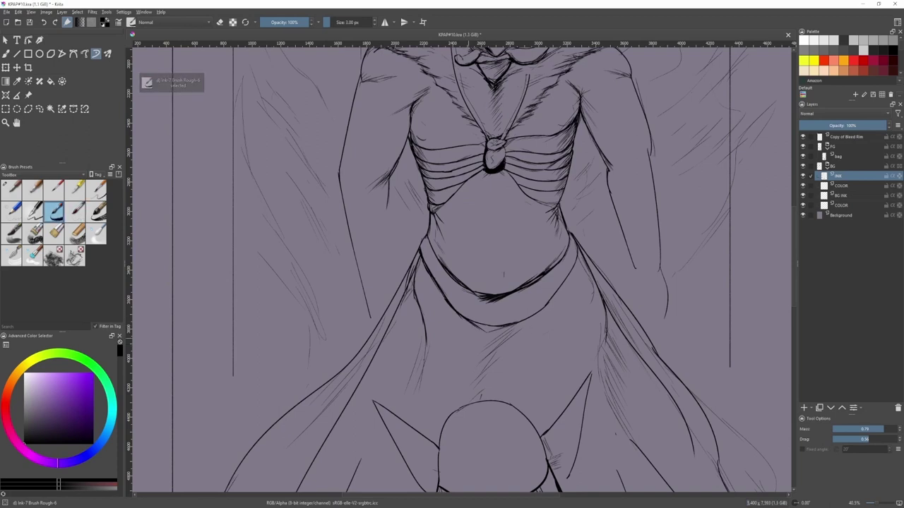
pyautogui.press('2')
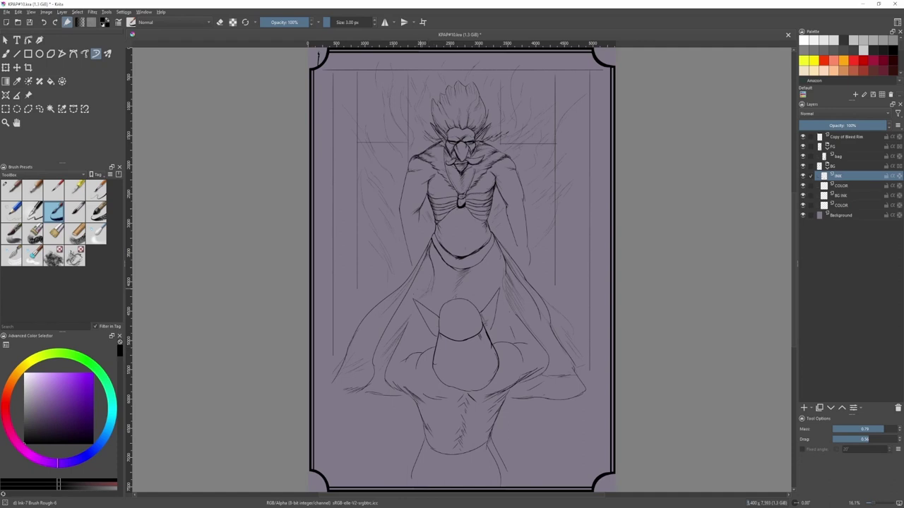
pyautogui.scroll(-2, 427, 281)
pyautogui.scroll(-1, 473, 272)
pyautogui.scroll(1, 472, 273)
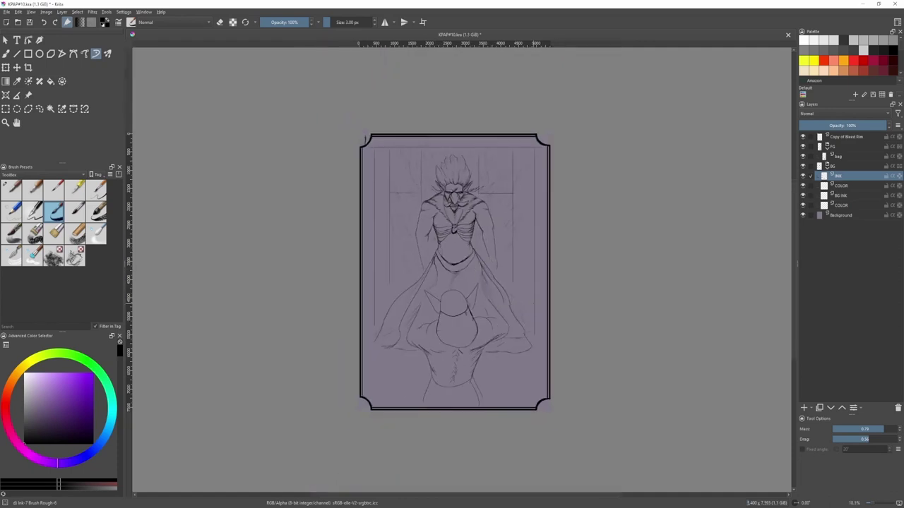
# - Sketch rough ground and debris lines beside both ends of the cloak hem, erasing the hem's overlapping outer lines
pyautogui.press('/')
pyautogui.moveTo(509, 295); pyautogui.dragTo(547, 328)
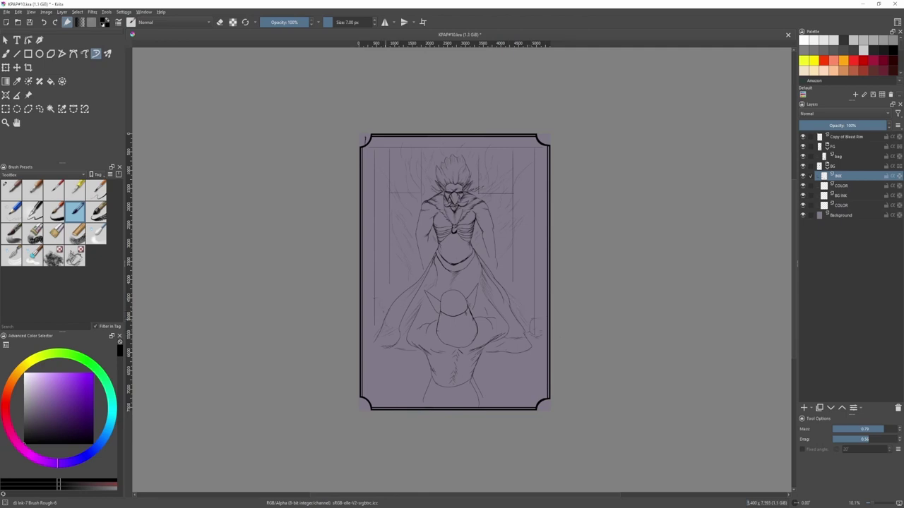
pyautogui.press('/')
pyautogui.press('e')
pyautogui.moveTo(382, 324); pyautogui.dragTo(374, 334)
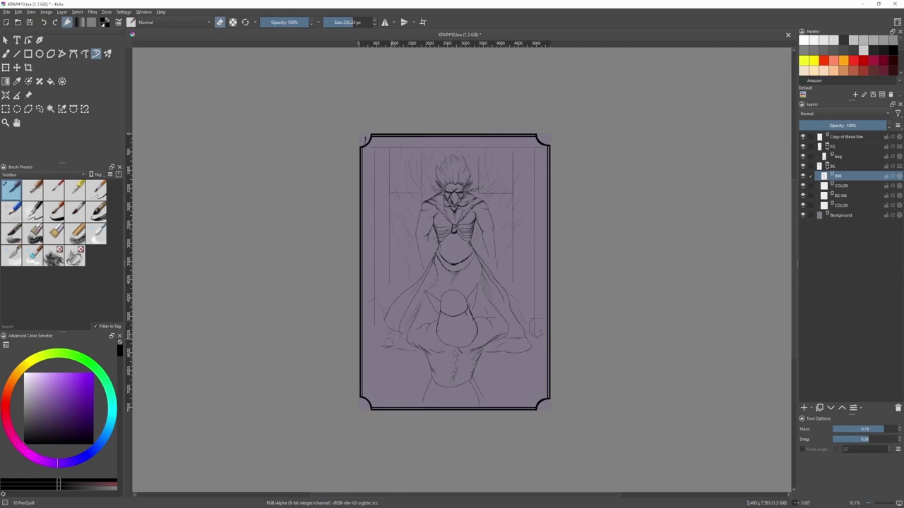
pyautogui.moveTo(493, 353)
pyautogui.mouseDown()
pyautogui.moveTo(514, 355)
pyautogui.moveTo(525, 338)
pyautogui.moveTo(493, 355)
pyautogui.mouseUp()
pyautogui.press('e')
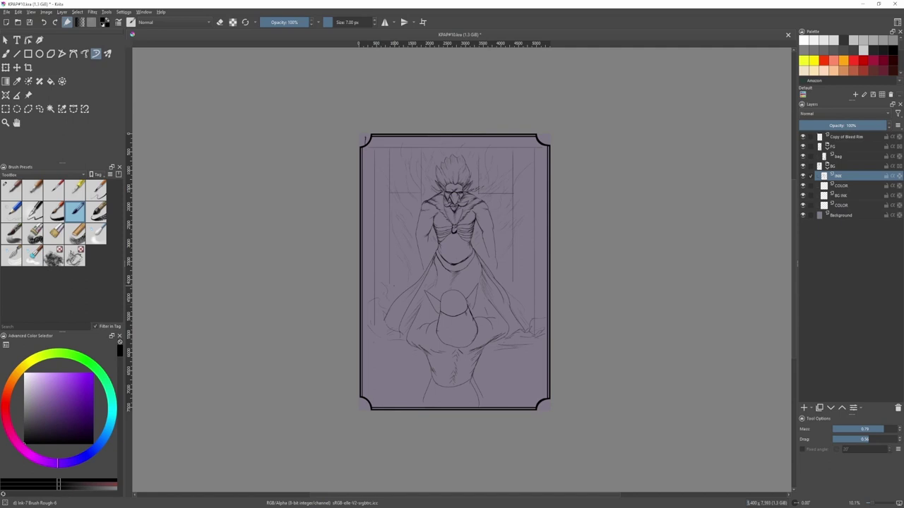
# - Save the comic cover file
pyautogui.moveTo(462, 255); pyautogui.dragTo(455, 261)
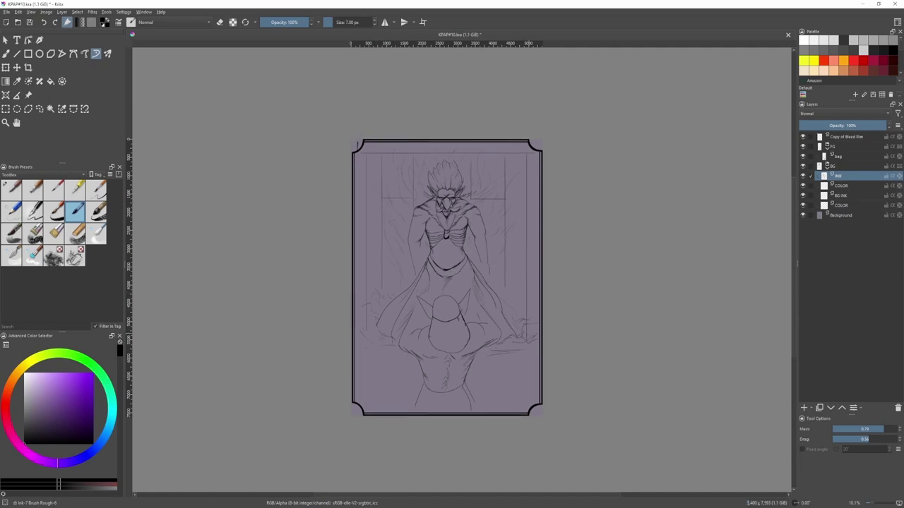
pyautogui.scroll(3, 450, 319)
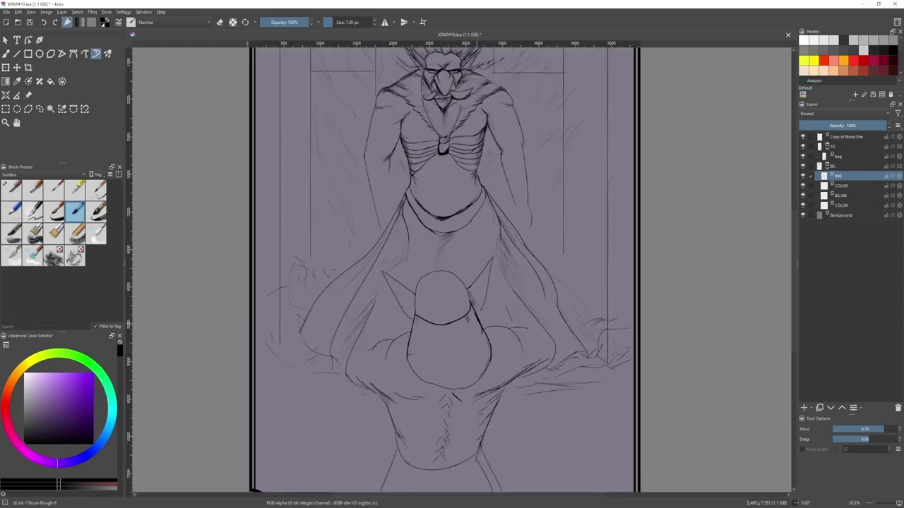
pyautogui.moveTo(470, 190); pyautogui.dragTo(496, 290)
pyautogui.scroll(-1, 494, 286)
pyautogui.hotkey('ctrl', 's')
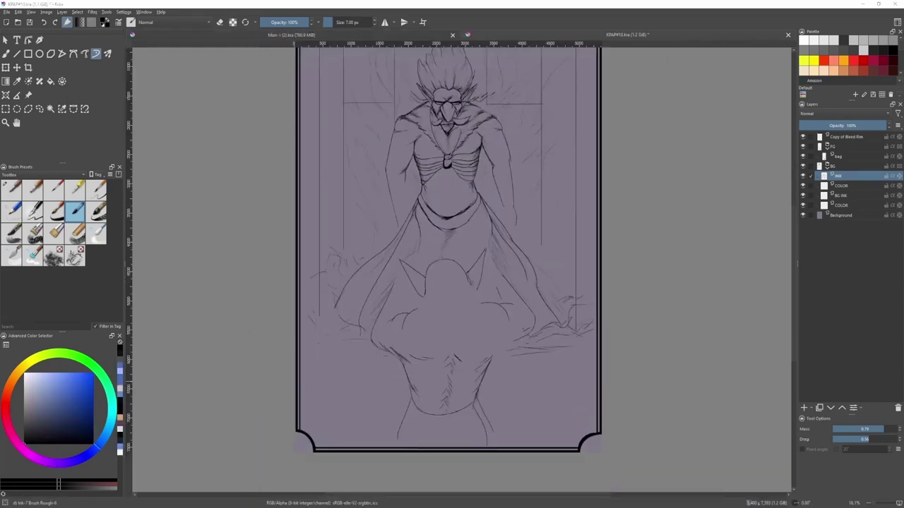
# - Close the foreground figure's head into a round outline and start the side lines beneath it with the 7 px ink brush
pyautogui.scroll(6, 498, 276)
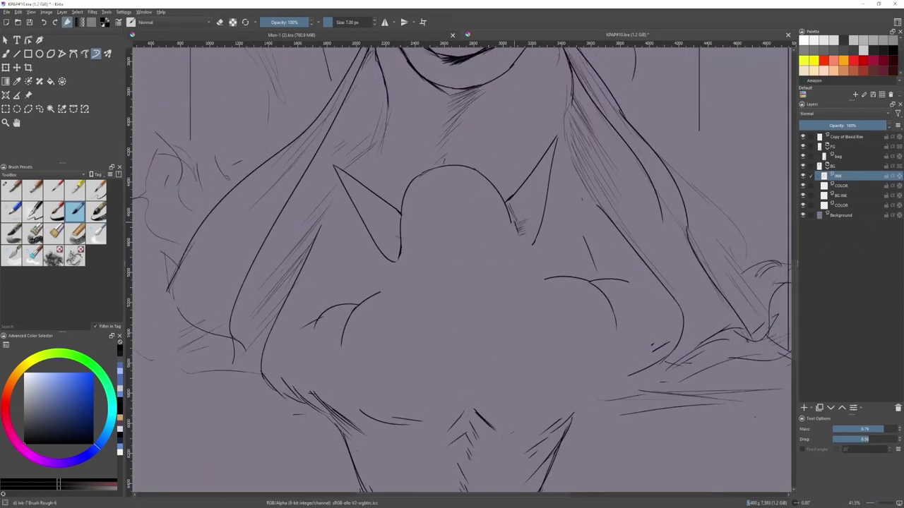
pyautogui.moveTo(512, 227); pyautogui.dragTo(504, 256)
pyautogui.moveTo(401, 241)
pyautogui.mouseDown()
pyautogui.moveTo(427, 263)
pyautogui.moveTo(410, 248)
pyautogui.moveTo(402, 255)
pyautogui.moveTo(442, 273)
pyautogui.moveTo(506, 252)
pyautogui.moveTo(430, 273)
pyautogui.moveTo(444, 274)
pyautogui.moveTo(502, 261)
pyautogui.mouseUp()
pyautogui.hotkey('ctrl', 'z')
pyautogui.hotkey('ctrl', 'z')
pyautogui.scroll(-2, 507, 259)
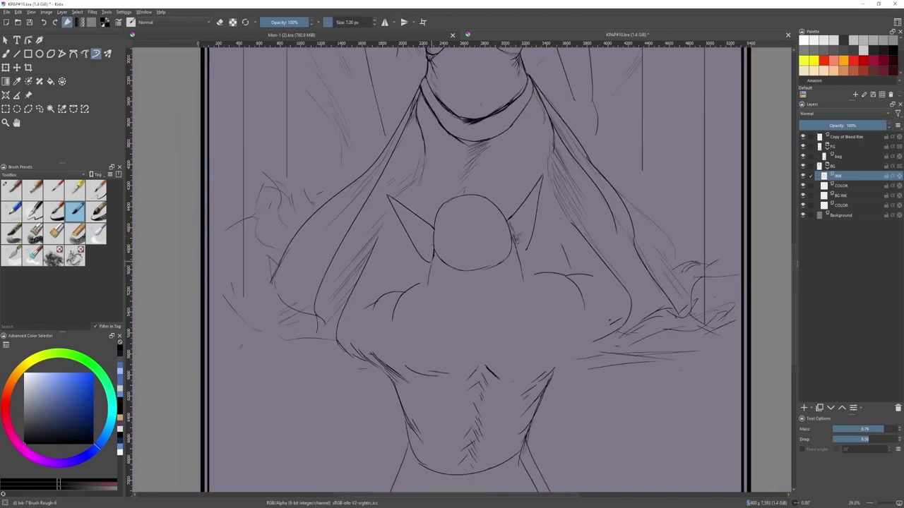
# - Select the BG INK layer and paint a thick black ground shadow to the right of the foreground figure
pyautogui.scroll(-2, 476, 256)
pyautogui.click(841, 195)
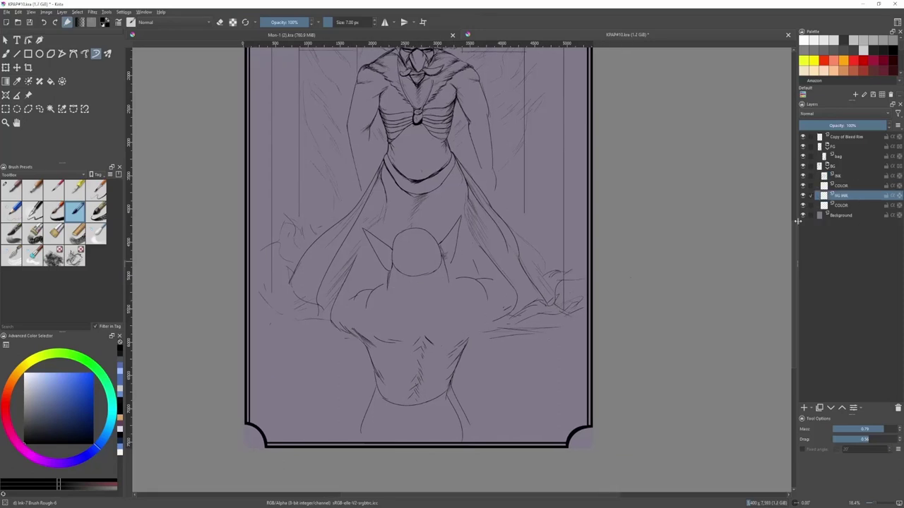
pyautogui.moveTo(505, 304); pyautogui.dragTo(541, 305)
pyautogui.moveTo(542, 304)
pyautogui.mouseDown()
pyautogui.moveTo(567, 302)
pyautogui.moveTo(560, 282)
pyautogui.moveTo(559, 305)
pyautogui.mouseUp()
pyautogui.moveTo(557, 305); pyautogui.dragTo(522, 311)
pyautogui.moveTo(524, 316)
pyautogui.mouseDown()
pyautogui.moveTo(482, 324)
pyautogui.moveTo(537, 315)
pyautogui.mouseUp()
pyautogui.hotkey('ctrl', 'z')
# - Paint a matching black ground shadow left of the foreground figure and build up the black patch near the right border
pyautogui.moveTo(354, 337); pyautogui.dragTo(268, 310)
pyautogui.scroll(-2, 303, 303)
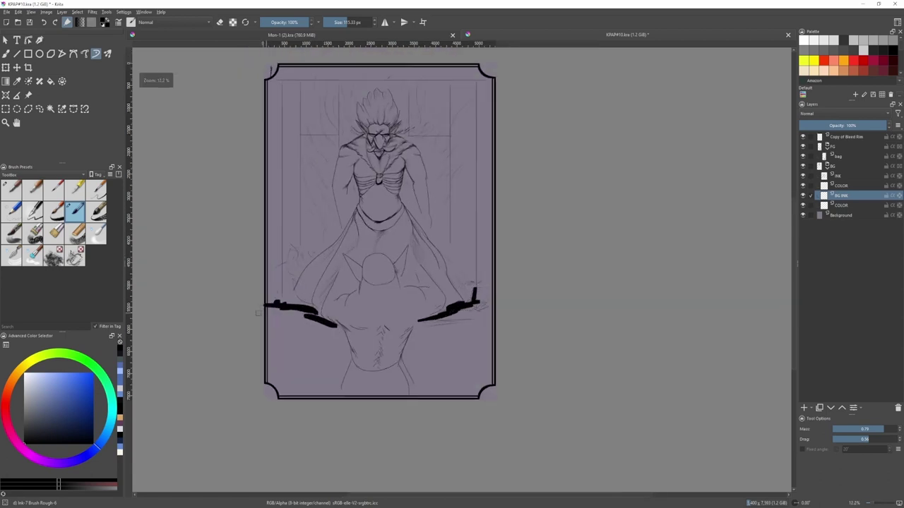
pyautogui.moveTo(477, 293); pyautogui.dragTo(467, 289)
pyautogui.press(']')
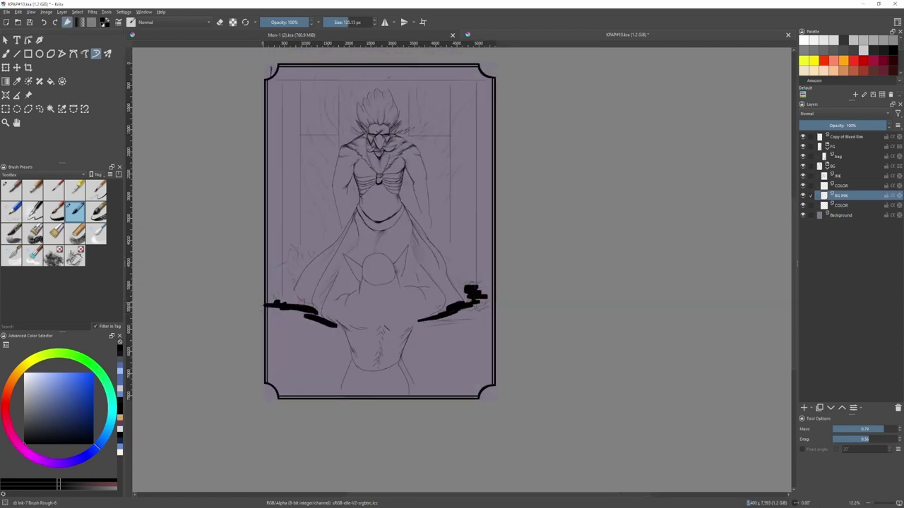
pyautogui.moveTo(277, 297); pyautogui.dragTo(315, 321)
# - Blur both black ground shadows into soft gradients with the Blender Blur brush at about 440 to 505 px, spreading them downward
pyautogui.click(97, 234)
pyautogui.moveTo(331, 322)
pyautogui.mouseDown()
pyautogui.moveTo(271, 300)
pyautogui.moveTo(321, 316)
pyautogui.moveTo(320, 330)
pyautogui.moveTo(279, 309)
pyautogui.mouseUp()
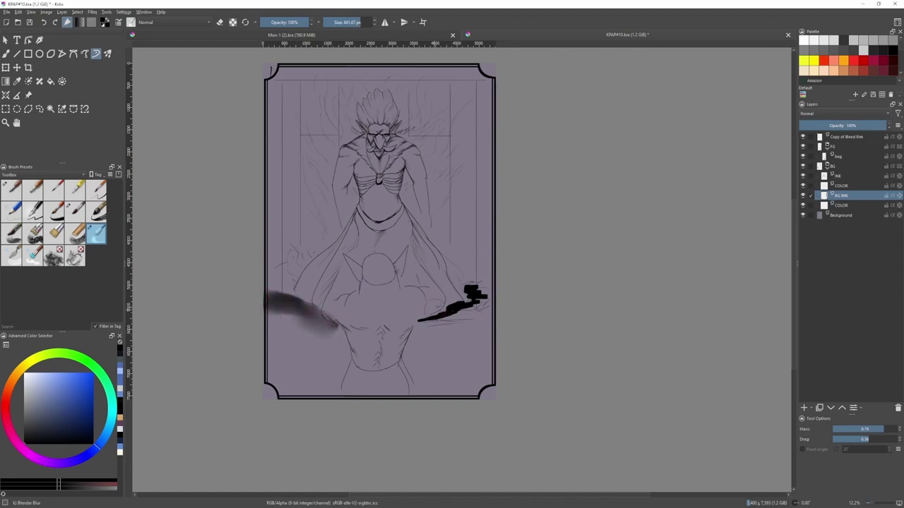
pyautogui.moveTo(429, 317); pyautogui.dragTo(436, 317)
pyautogui.moveTo(439, 317)
pyautogui.mouseDown()
pyautogui.moveTo(469, 307)
pyautogui.moveTo(473, 286)
pyautogui.moveTo(425, 319)
pyautogui.moveTo(481, 304)
pyautogui.mouseUp()
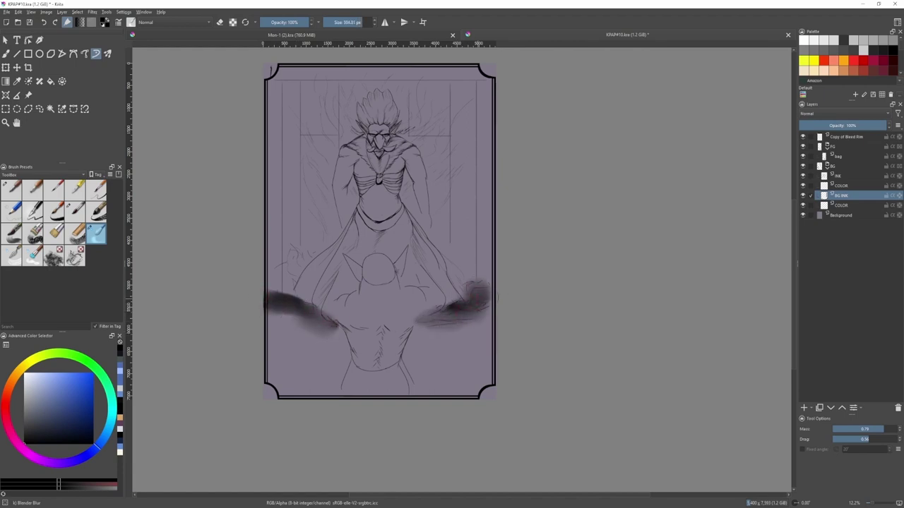
pyautogui.moveTo(333, 333); pyautogui.dragTo(275, 315)
pyautogui.moveTo(452, 322)
pyautogui.mouseDown()
pyautogui.moveTo(474, 319)
pyautogui.moveTo(485, 304)
pyautogui.moveTo(438, 328)
pyautogui.mouseUp()
# - Return to the INK layer, erase the upper tip of the foreground figure's right arm line and thicken the stroke above the right shoulder
pyautogui.click(855, 175)
pyautogui.press('/')
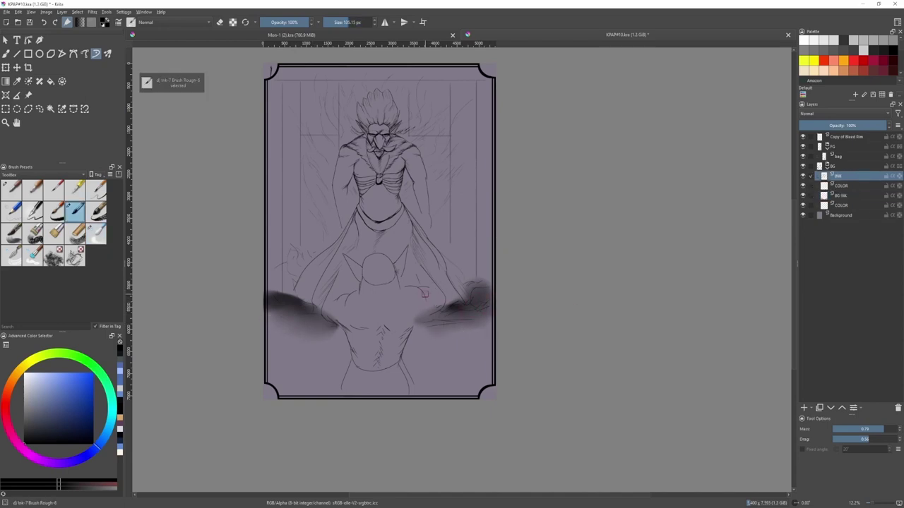
pyautogui.scroll(3, 384, 318)
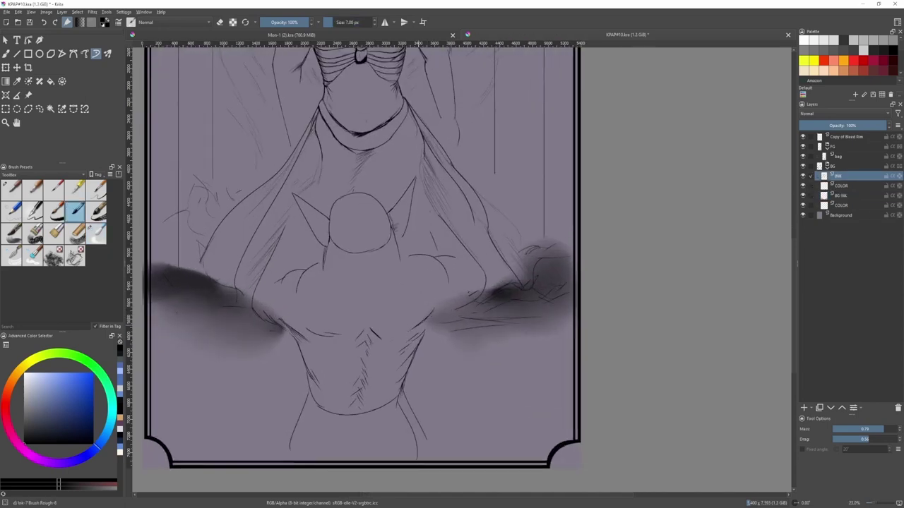
pyautogui.scroll(-2, 418, 300)
pyautogui.scroll(3, 420, 288)
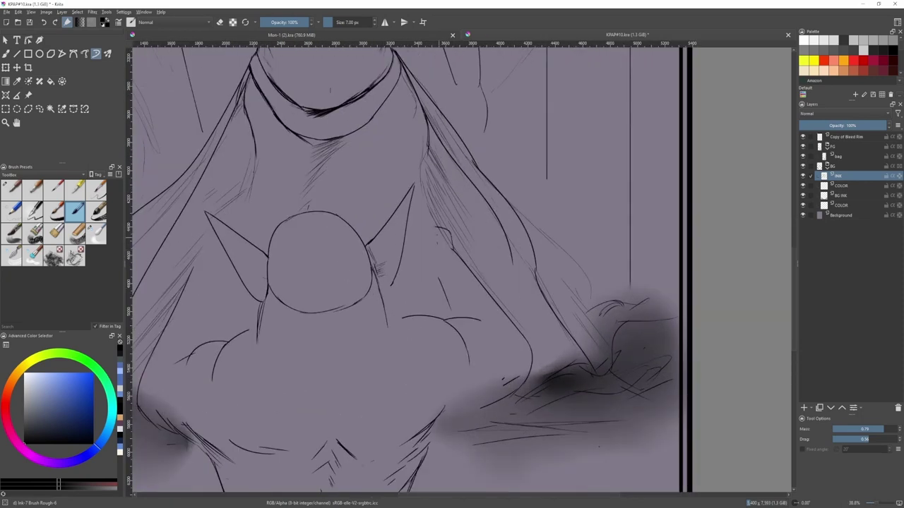
pyautogui.press('/')
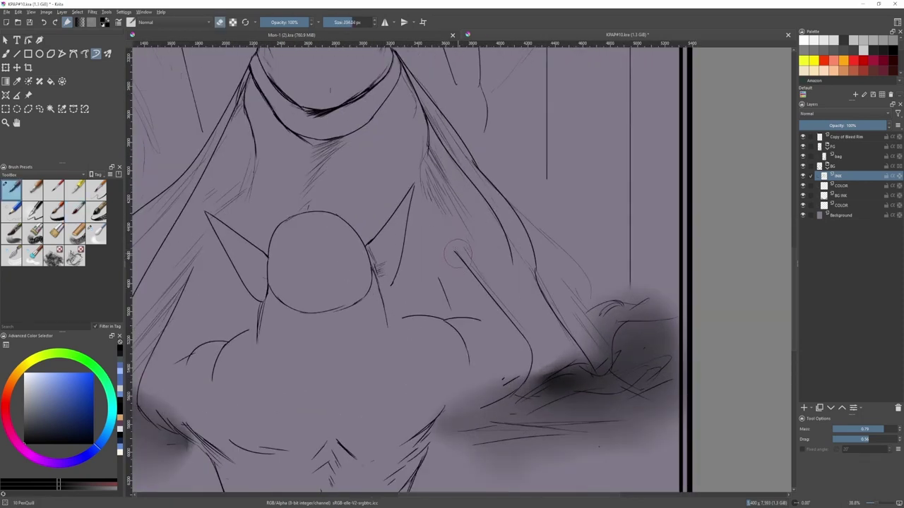
pyautogui.press('/')
pyautogui.scroll(2, 448, 288)
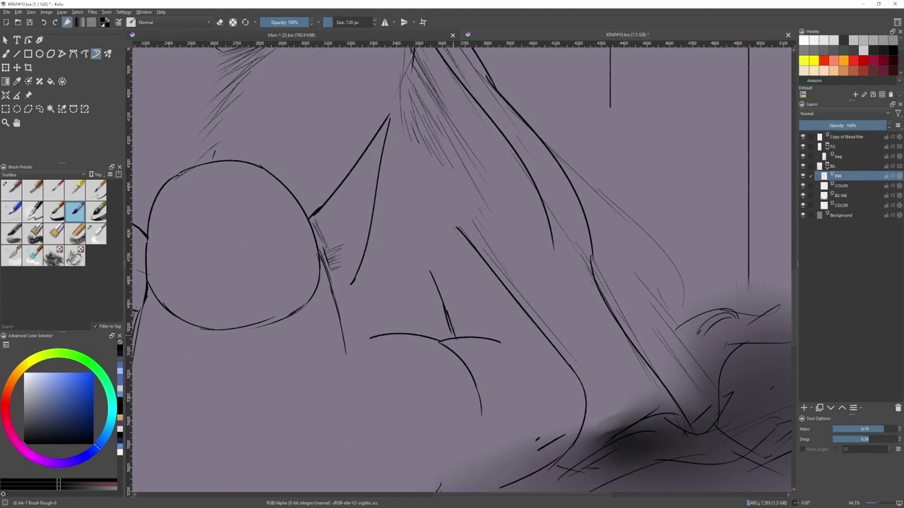
pyautogui.scroll(-2, 452, 316)
# - Extend the line from the right side of the foreground head down past the shoulder with the 7 px ink brush
pyautogui.moveTo(446, 335); pyautogui.dragTo(558, 301)
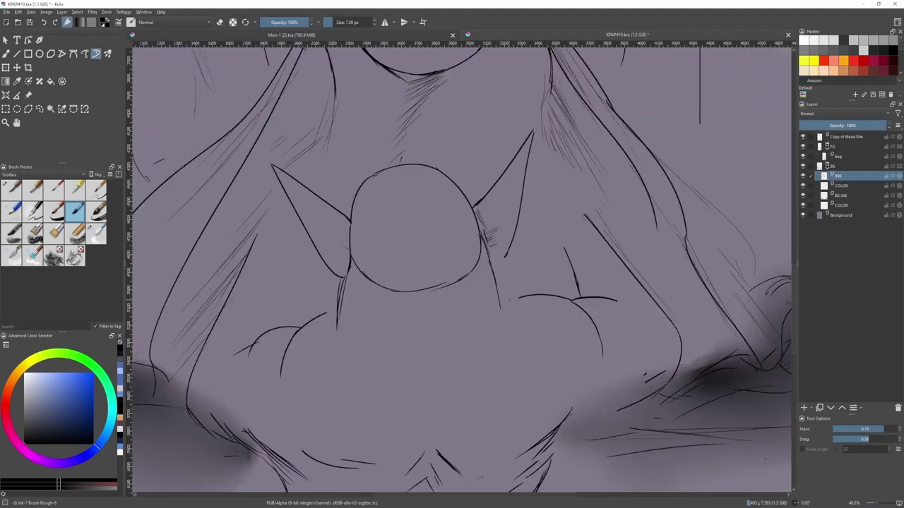
pyautogui.moveTo(499, 311)
pyautogui.mouseDown()
pyautogui.moveTo(521, 299)
pyautogui.moveTo(513, 372)
pyautogui.mouseUp()
pyautogui.scroll(-1, 504, 290)
pyautogui.moveTo(481, 359); pyautogui.dragTo(500, 292)
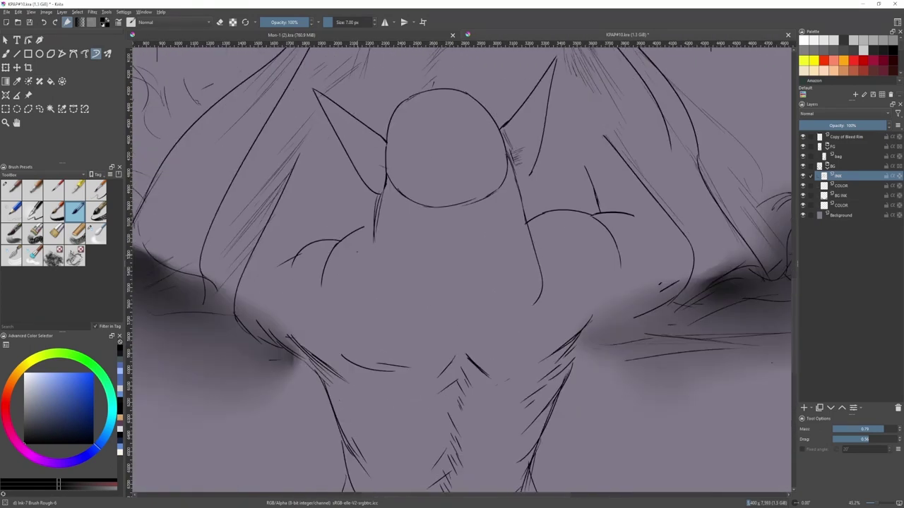
# - Erase the left ear's base and the side line below it, and redraw both with the 7 px ink brush
pyautogui.moveTo(379, 197); pyautogui.dragTo(372, 265)
pyautogui.hotkey('ctrl', 'z')
pyautogui.press('/')
pyautogui.moveTo(382, 194); pyautogui.dragTo(377, 228)
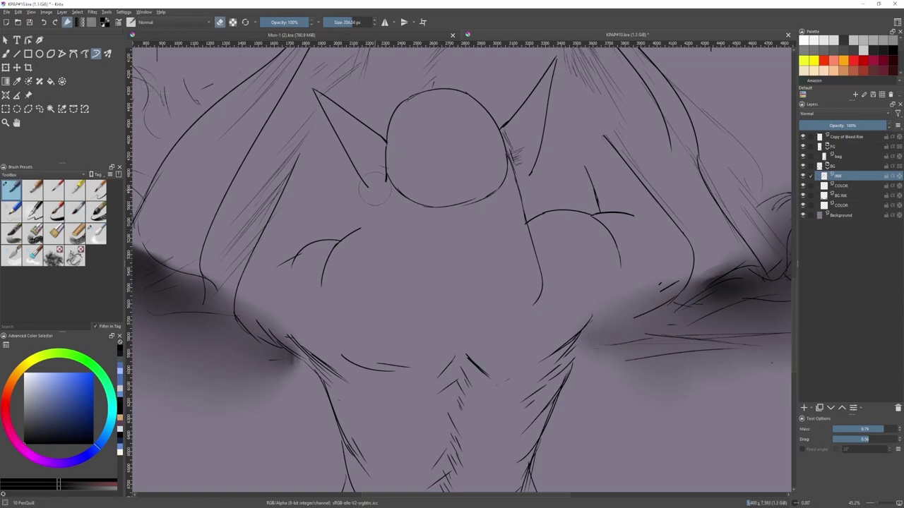
pyautogui.press('/')
pyautogui.moveTo(386, 173)
pyautogui.mouseDown()
pyautogui.moveTo(383, 238)
pyautogui.moveTo(408, 265)
pyautogui.moveTo(415, 256)
pyautogui.mouseUp()
pyautogui.scroll(3, 359, 136)
pyautogui.hotkey('ctrl', 'z')
# - Clean up the overlap at the left ear's base and add fine hatching inside the lobe with the 3 px ink brush
pyautogui.press('/')
pyautogui.moveTo(407, 265); pyautogui.dragTo(410, 261)
pyautogui.press('/')
pyautogui.moveTo(390, 258)
pyautogui.mouseDown()
pyautogui.moveTo(412, 256)
pyautogui.moveTo(377, 257)
pyautogui.mouseUp()
pyautogui.moveTo(407, 261); pyautogui.dragTo(387, 264)
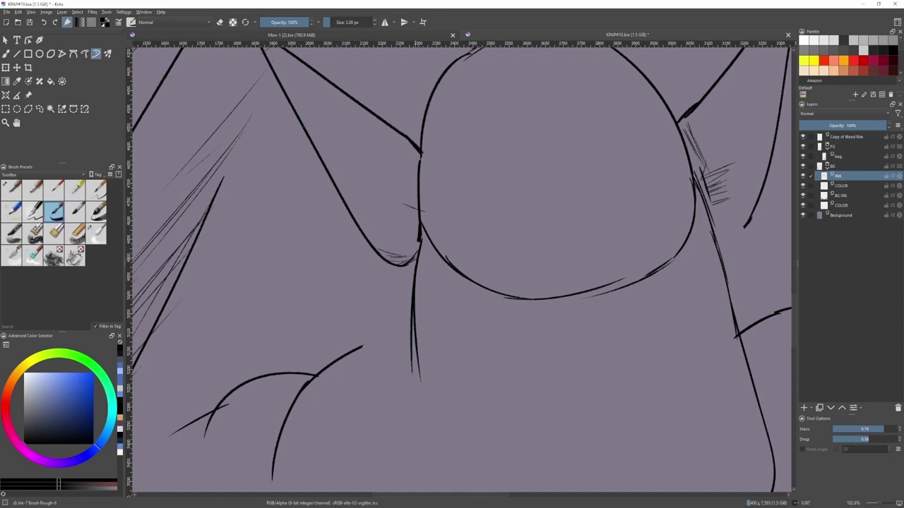
pyautogui.press('/')
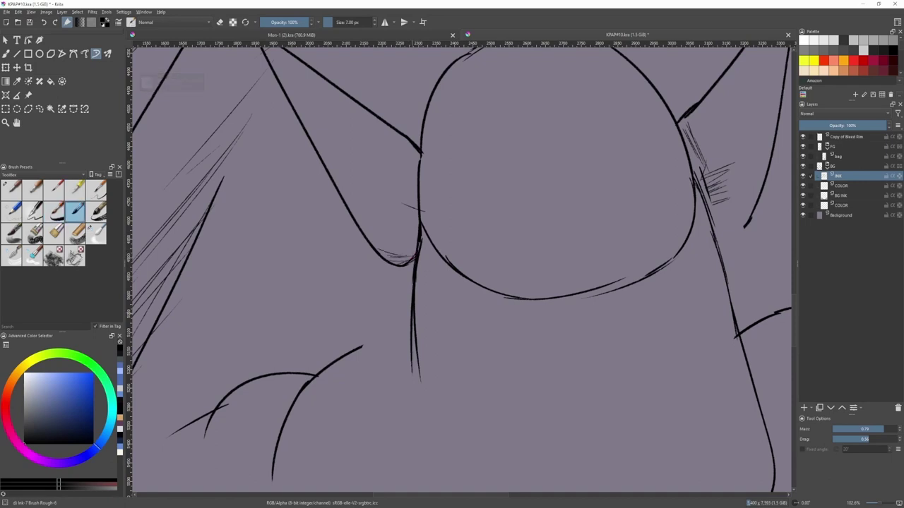
pyautogui.scroll(-3, 478, 240)
pyautogui.hotkey('ctrl', 'z')
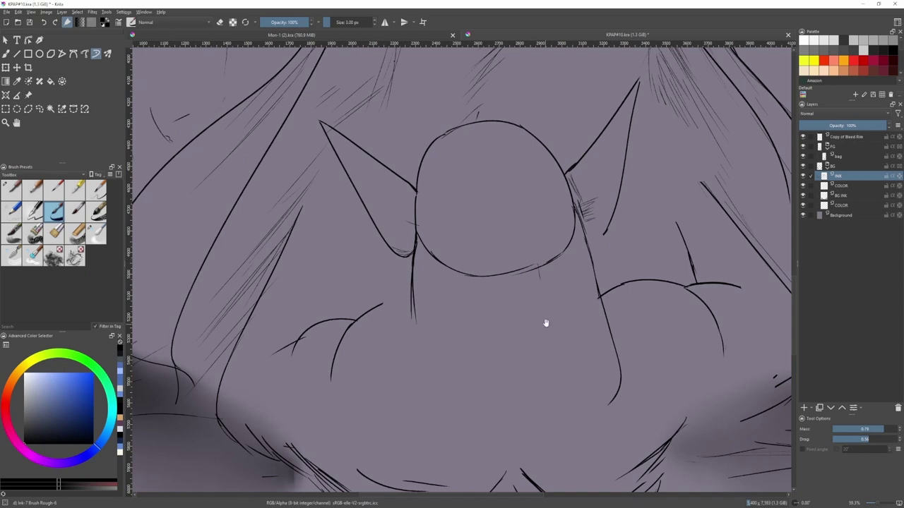
# - Draw fine vertical lines below the round head with the 3 px brush and reinforce the side lines with the 7 px brush
pyautogui.moveTo(546, 323); pyautogui.dragTo(526, 267)
pyautogui.moveTo(519, 238); pyautogui.dragTo(537, 292)
pyautogui.moveTo(515, 240); pyautogui.dragTo(529, 322)
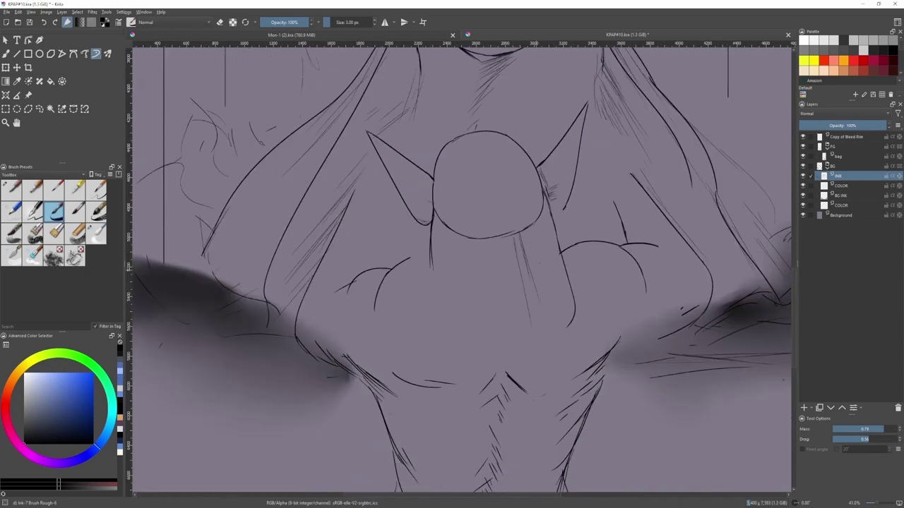
pyautogui.press('/')
pyautogui.moveTo(544, 193)
pyautogui.mouseDown()
pyautogui.moveTo(576, 306)
pyautogui.moveTo(544, 258)
pyautogui.moveTo(551, 300)
pyautogui.moveTo(525, 309)
pyautogui.mouseUp()
pyautogui.hotkey('ctrl', 'z')
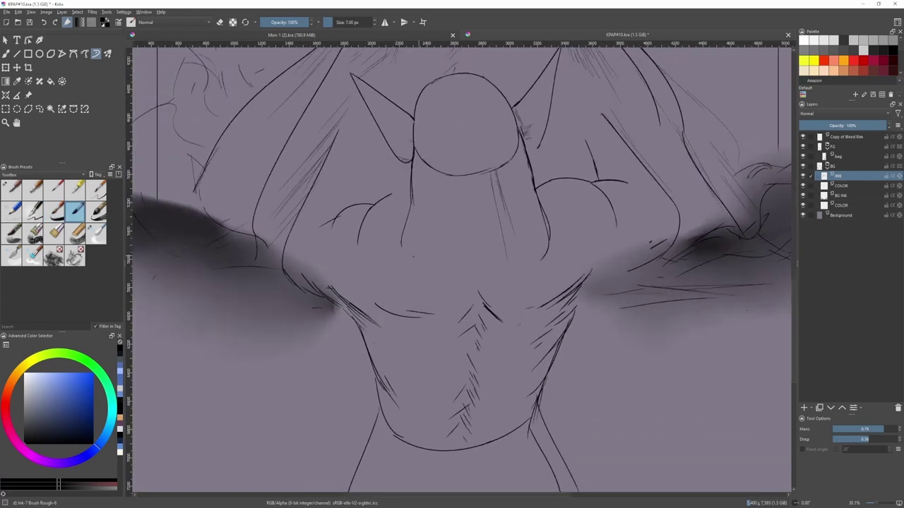
# - Erase the upper-left part of the foreground head's outline and redraw the curve down to the left ear with the 7 px ink brush
pyautogui.moveTo(473, 203); pyautogui.dragTo(441, 392)
pyautogui.keyDown('ctrl'); pyautogui.moveTo(441, 393); pyautogui.dragTo(409, 304); pyautogui.keyUp('ctrl')
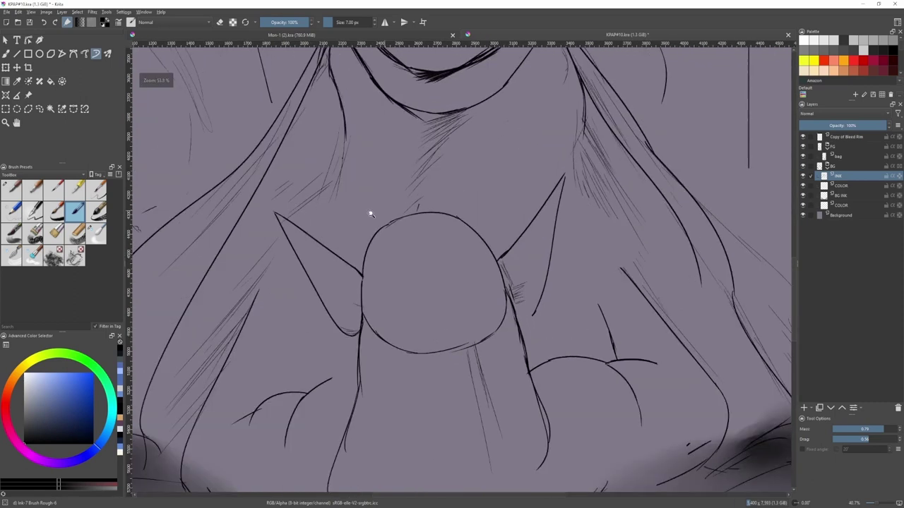
pyautogui.press('/')
pyautogui.moveTo(377, 260); pyautogui.dragTo(400, 228)
pyautogui.press('/')
pyautogui.moveTo(360, 251); pyautogui.dragTo(362, 274)
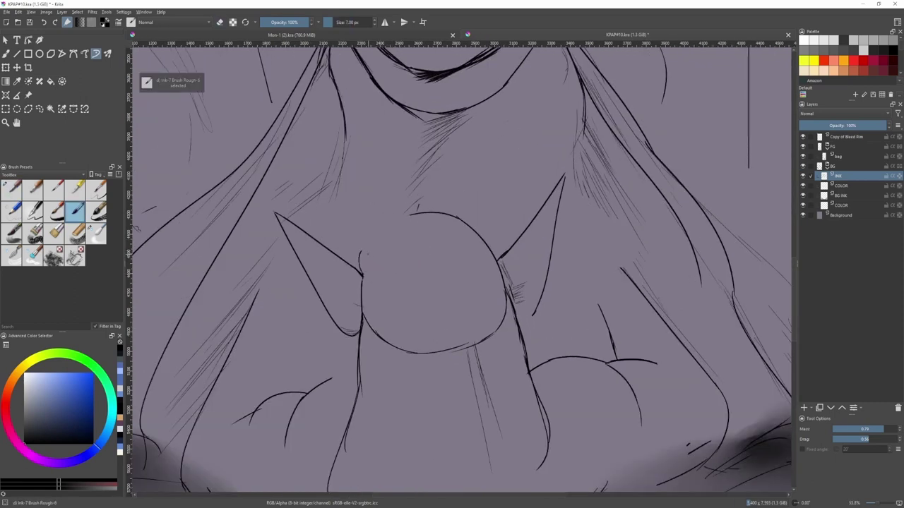
pyautogui.hotkey('ctrl', 'z')
pyautogui.moveTo(410, 215)
pyautogui.mouseDown()
pyautogui.moveTo(370, 249)
pyautogui.moveTo(366, 283)
pyautogui.mouseUp()
pyautogui.moveTo(370, 246); pyautogui.dragTo(365, 287)
pyautogui.hotkey('ctrl', 'z')
pyautogui.scroll(-5, 455, 341)
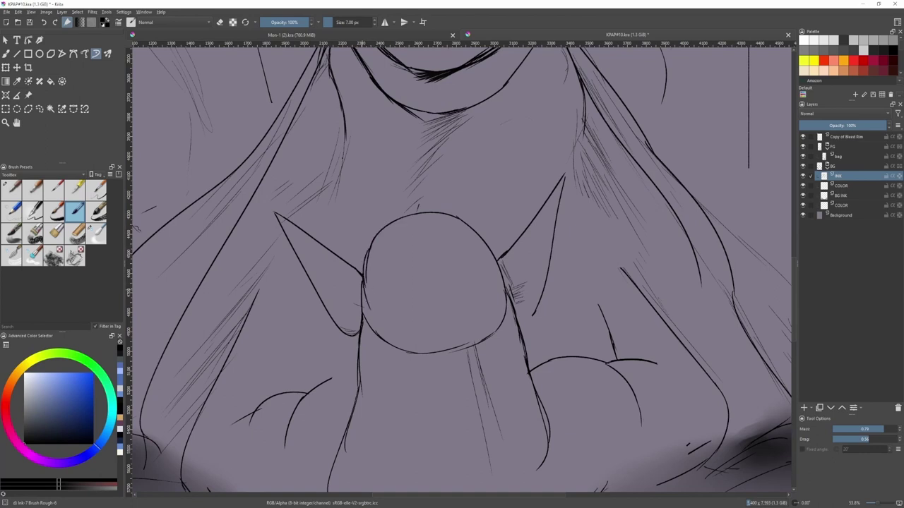
# - Erase the foreground figure's round head outline, both ears and the fine lines below with an enlarged eraser brush
pyautogui.moveTo(455, 341)
pyautogui.mouseDown()
pyautogui.moveTo(456, 256)
pyautogui.moveTo(457, 271)
pyautogui.mouseUp()
pyautogui.press('/')
pyautogui.press(']')
pyautogui.moveTo(478, 192); pyautogui.dragTo(475, 234)
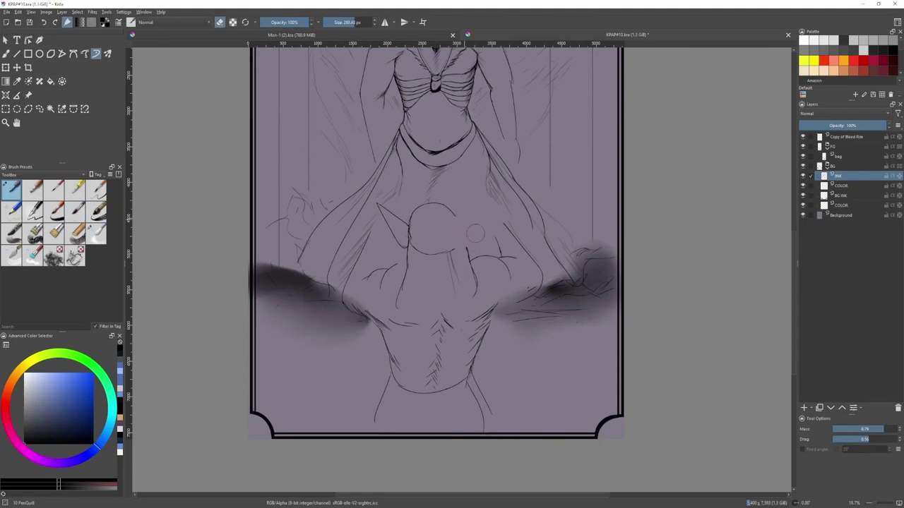
pyautogui.moveTo(381, 208)
pyautogui.mouseDown()
pyautogui.moveTo(402, 244)
pyautogui.moveTo(416, 225)
pyautogui.moveTo(404, 232)
pyautogui.moveTo(451, 219)
pyautogui.moveTo(438, 240)
pyautogui.moveTo(450, 211)
pyautogui.moveTo(460, 328)
pyautogui.mouseUp()
pyautogui.press('/')
# - Erase the remaining side lines running down from the head between the foreground figure's shoulders
pyautogui.scroll(2, 445, 226)
pyautogui.press('/')
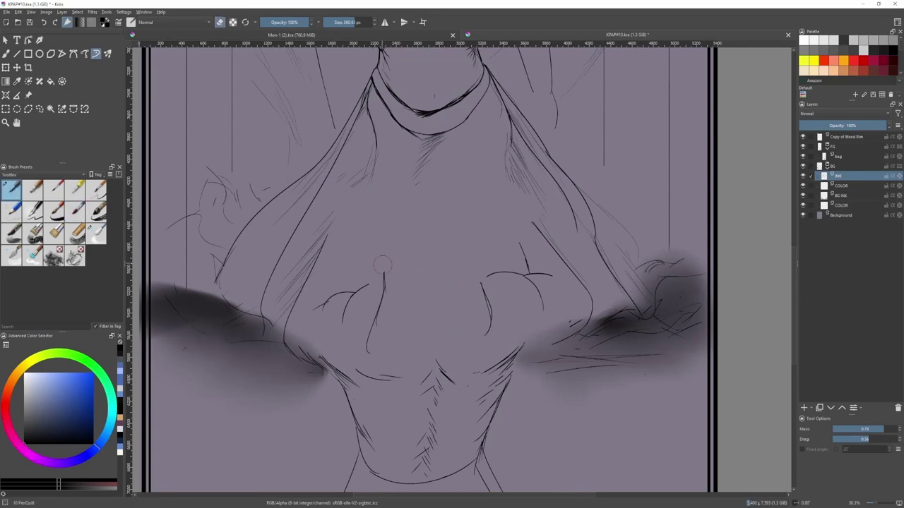
pyautogui.moveTo(383, 269); pyautogui.dragTo(369, 348)
pyautogui.moveTo(470, 300); pyautogui.dragTo(442, 300)
pyautogui.press('/')
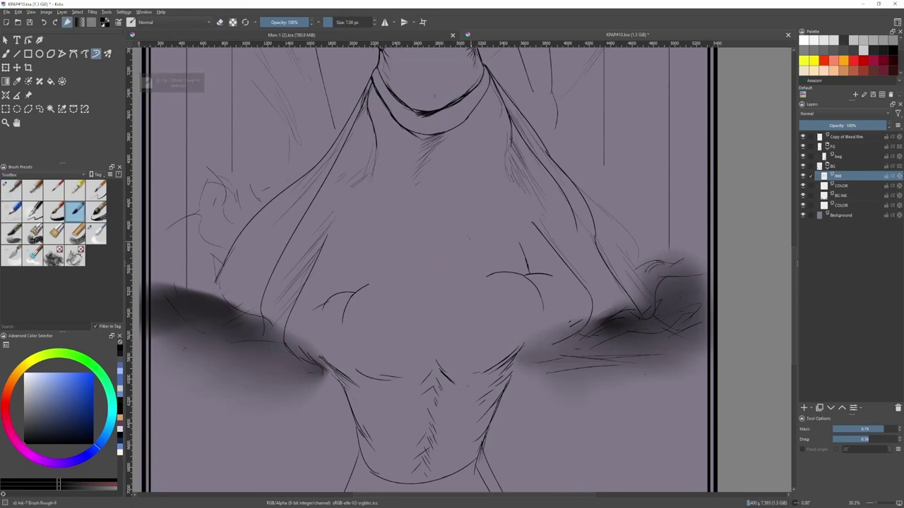
# - Redraw the foreground figure's left ear as a long curved point with the 7 px ink brush, undoing unsatisfactory strokes
pyautogui.moveTo(336, 198)
pyautogui.mouseDown()
pyautogui.moveTo(370, 272)
pyautogui.moveTo(352, 234)
pyautogui.moveTo(366, 259)
pyautogui.mouseUp()
pyautogui.hotkey('ctrl', 'z')
pyautogui.moveTo(341, 191); pyautogui.dragTo(388, 276)
pyautogui.hotkey('ctrl', 'z')
pyautogui.hotkey('ctrl', 'z')
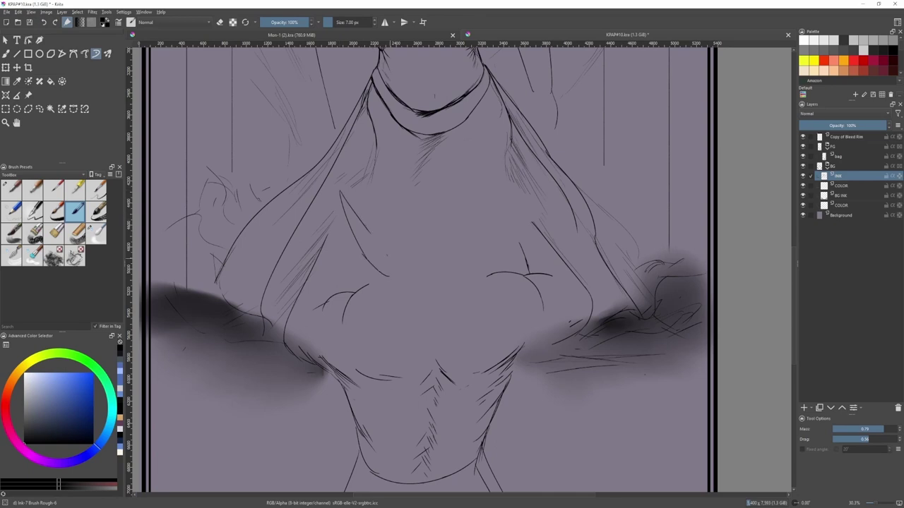
pyautogui.moveTo(385, 242); pyautogui.dragTo(389, 289)
pyautogui.hotkey('ctrl', 'z')
pyautogui.hotkey('ctrl', 'z')
pyautogui.moveTo(363, 255); pyautogui.dragTo(389, 279)
# - Draw a U-shaped outline for the back of the foreground figure's head beside the ear and ink its curved upper edge
pyautogui.moveTo(390, 244); pyautogui.dragTo(398, 340)
pyautogui.scroll(3, 387, 254)
pyautogui.scroll(-5, 390, 269)
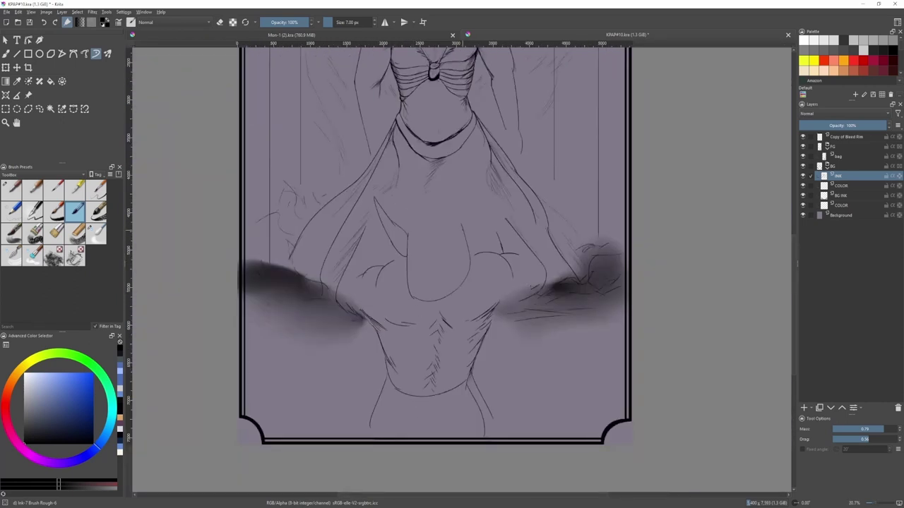
pyautogui.moveTo(413, 236); pyautogui.dragTo(446, 234)
pyautogui.scroll(2, 461, 212)
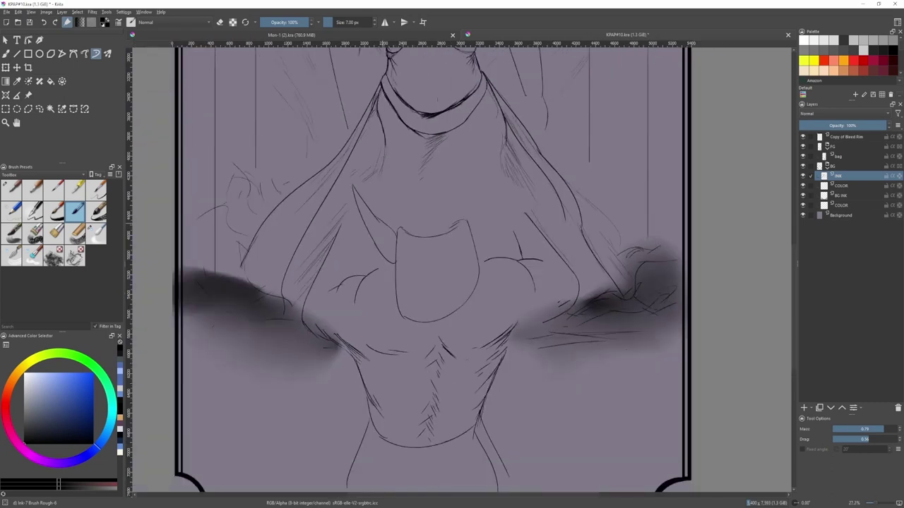
# - Ink the join between the foreground figure's left ear and head, and draw the rounded top of the head, undoing unsatisfactory strokes
pyautogui.scroll(5, 386, 222)
pyautogui.moveTo(358, 215)
pyautogui.mouseDown()
pyautogui.moveTo(413, 232)
pyautogui.moveTo(411, 256)
pyautogui.mouseUp()
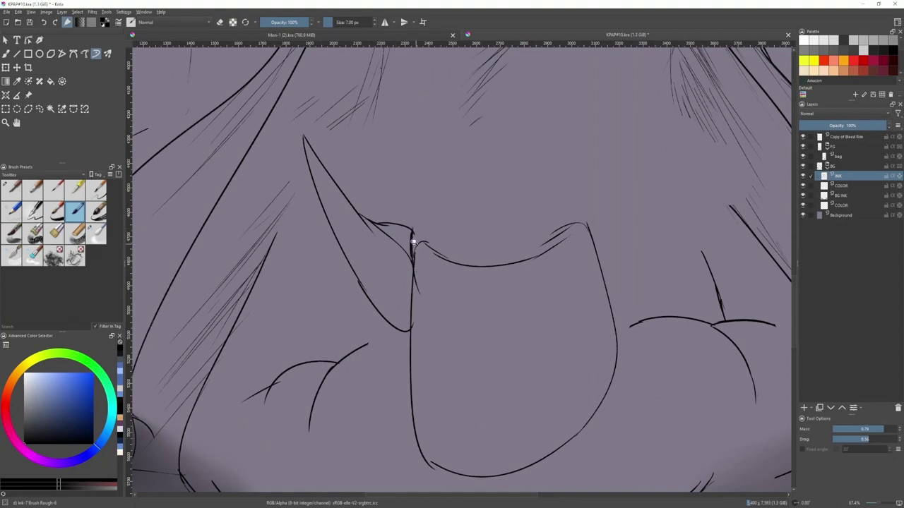
pyautogui.scroll(-3, 413, 240)
pyautogui.scroll(-1, 414, 231)
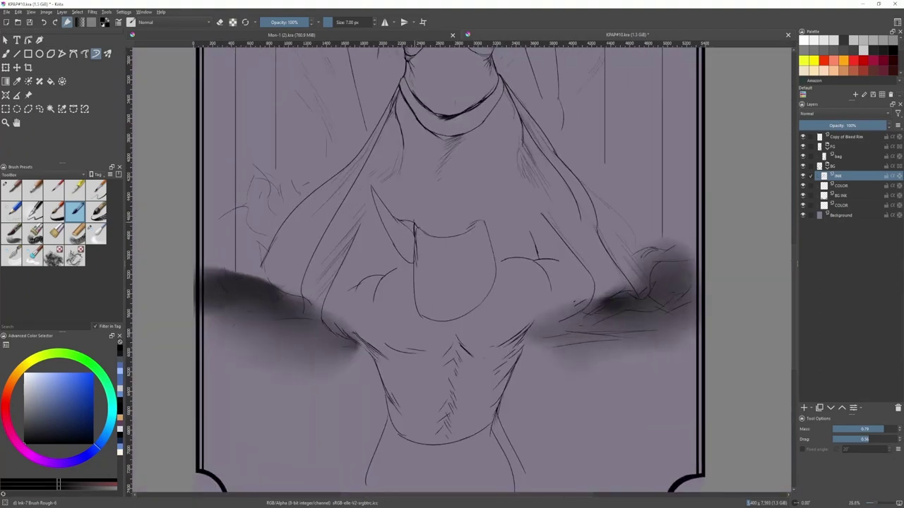
pyautogui.moveTo(415, 218)
pyautogui.mouseDown()
pyautogui.moveTo(432, 192)
pyautogui.moveTo(459, 190)
pyautogui.moveTo(473, 204)
pyautogui.moveTo(449, 188)
pyautogui.mouseUp()
pyautogui.hotkey('ctrl', 'z')
pyautogui.hotkey('ctrl', 'z')
pyautogui.scroll(2, 434, 189)
pyautogui.press('2')
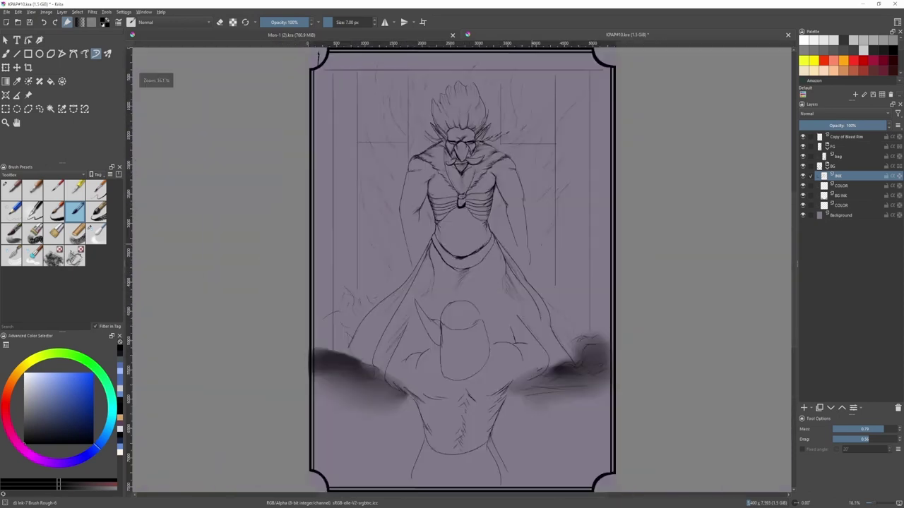
# - Fill the Background layer with a darker grey-purple after trying a very dark shade
pyautogui.click(867, 216)
pyautogui.press('f')
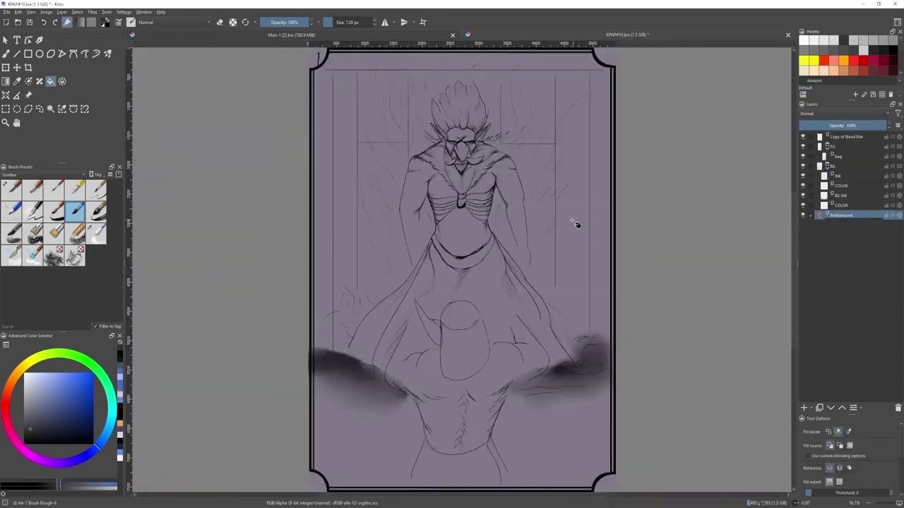
pyautogui.click(567, 223)
pyautogui.click(32, 405)
pyautogui.click(69, 462)
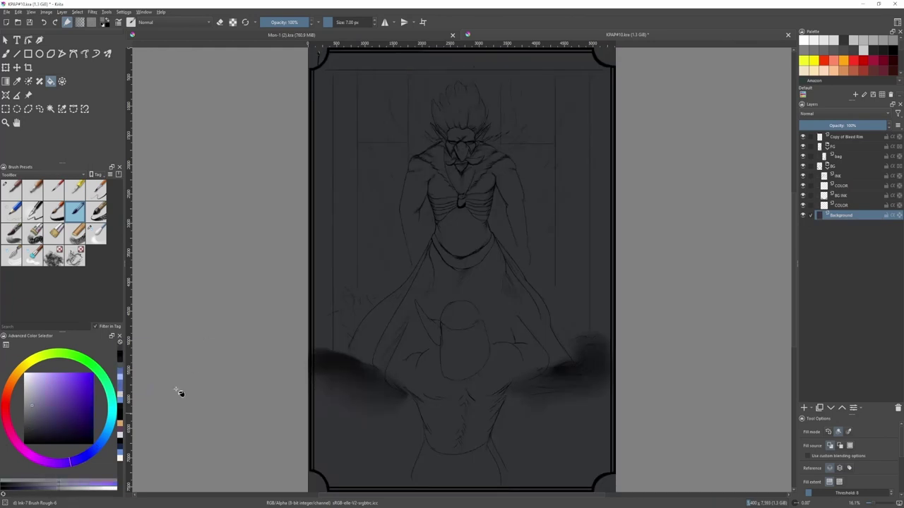
pyautogui.click(524, 273)
pyautogui.click(521, 264)
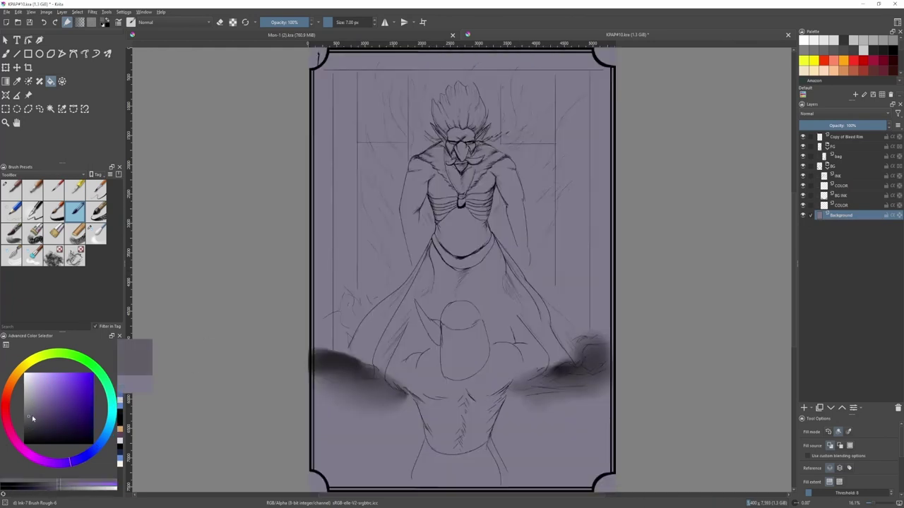
pyautogui.click(556, 259)
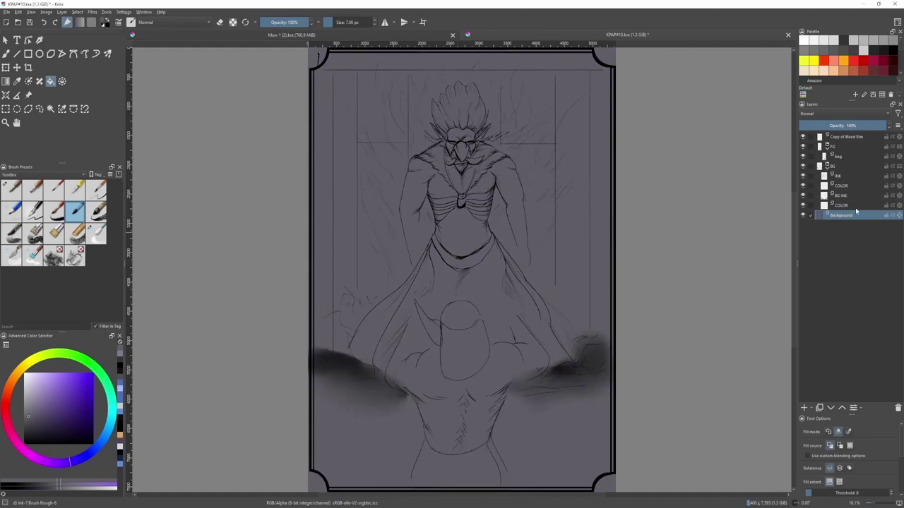
# - On the INK layer, erase and re-ink the left side of the foreground figure's head in black, adding short strokes along its lower edge
pyautogui.click(853, 196)
pyautogui.click(850, 177)
pyautogui.press('b')
pyautogui.moveTo(469, 309)
pyautogui.mouseDown()
pyautogui.moveTo(474, 257)
pyautogui.moveTo(458, 239)
pyautogui.mouseUp()
pyautogui.click(25, 443)
pyautogui.scroll(3, 477, 230)
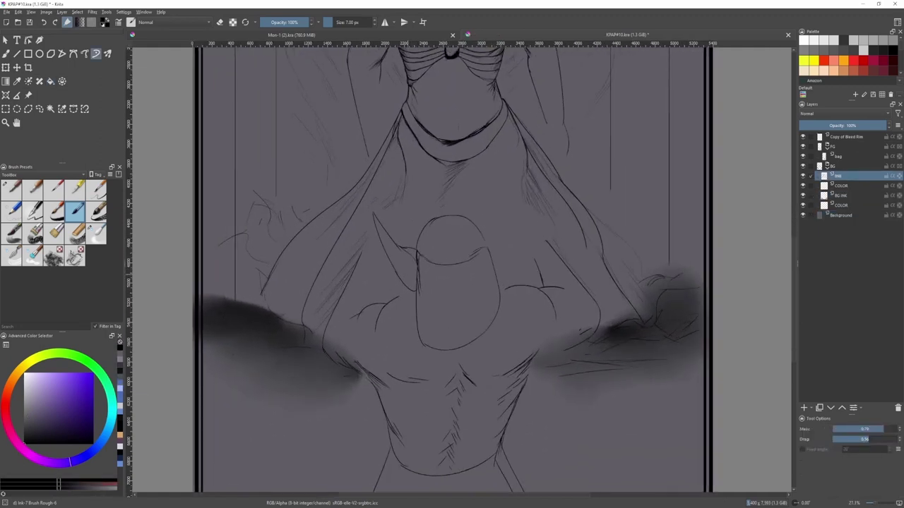
pyautogui.press('/')
pyautogui.moveTo(418, 261); pyautogui.dragTo(416, 300)
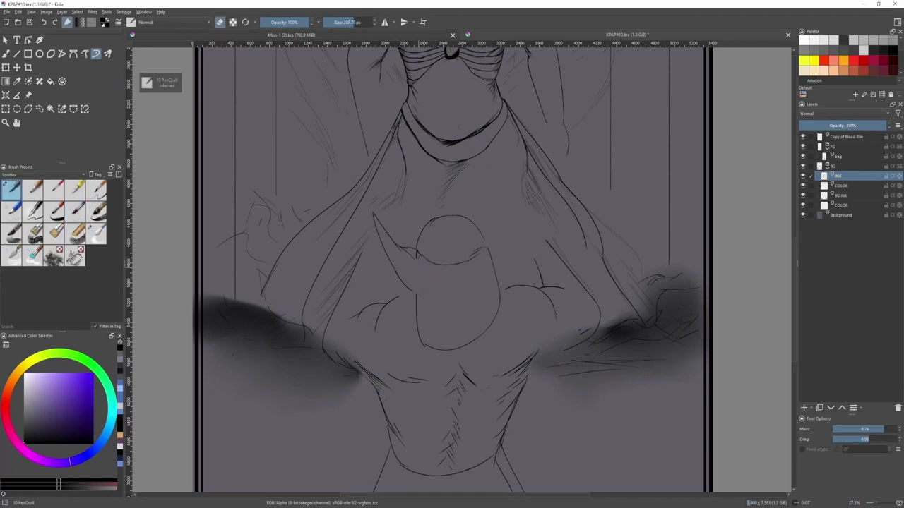
pyautogui.press('/')
pyautogui.hotkey('ctrl', 'z')
pyautogui.moveTo(417, 259); pyautogui.dragTo(414, 339)
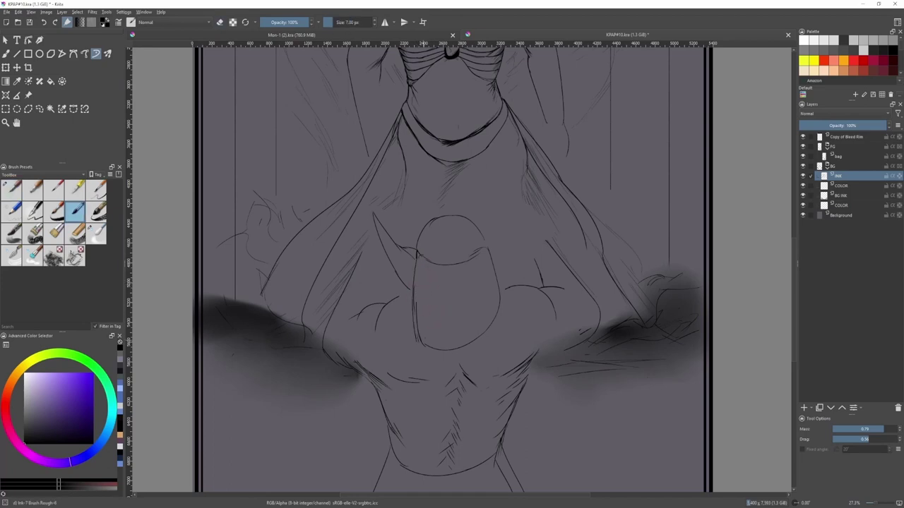
pyautogui.moveTo(428, 339); pyautogui.dragTo(462, 341)
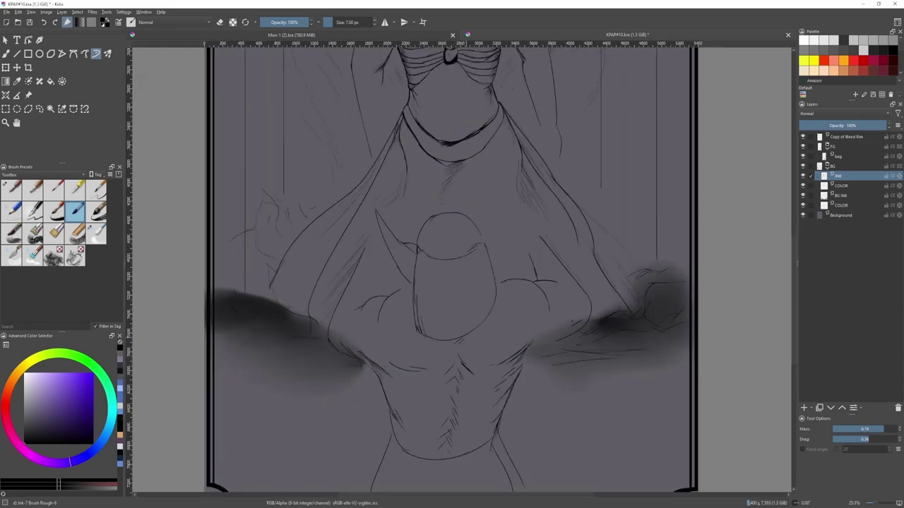
# - Ink the foreground figure's right ear as a long curved point, undoing unsatisfactory strokes
pyautogui.scroll(2, 485, 233)
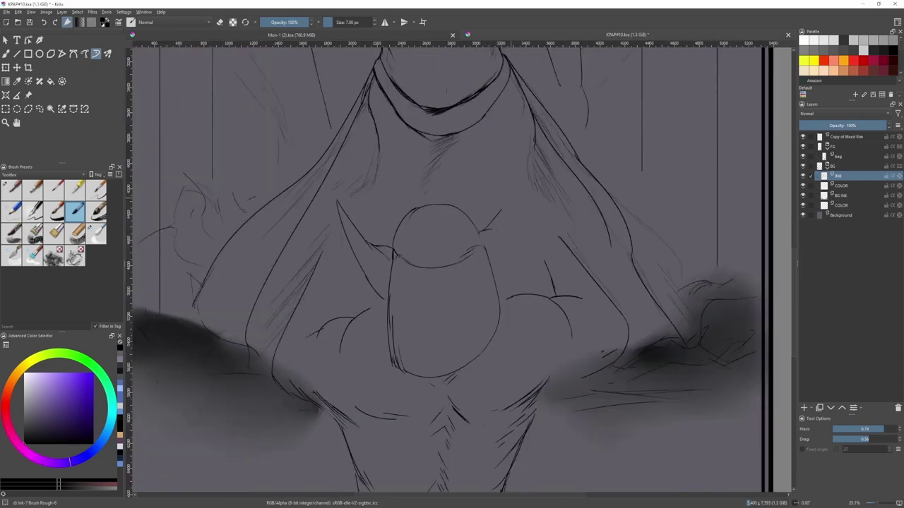
pyautogui.hotkey('ctrl', 'z')
pyautogui.moveTo(481, 233)
pyautogui.mouseDown()
pyautogui.moveTo(512, 189)
pyautogui.moveTo(497, 271)
pyautogui.mouseUp()
pyautogui.hotkey('ctrl', 'z')
pyautogui.hotkey('ctrl', 'z')
pyautogui.moveTo(517, 184); pyautogui.dragTo(505, 263)
# - Erase the inner part of the foreground figure's left ear edge and re-ink it with a smoother join to the head
pyautogui.scroll(1, 386, 269)
pyautogui.press('/')
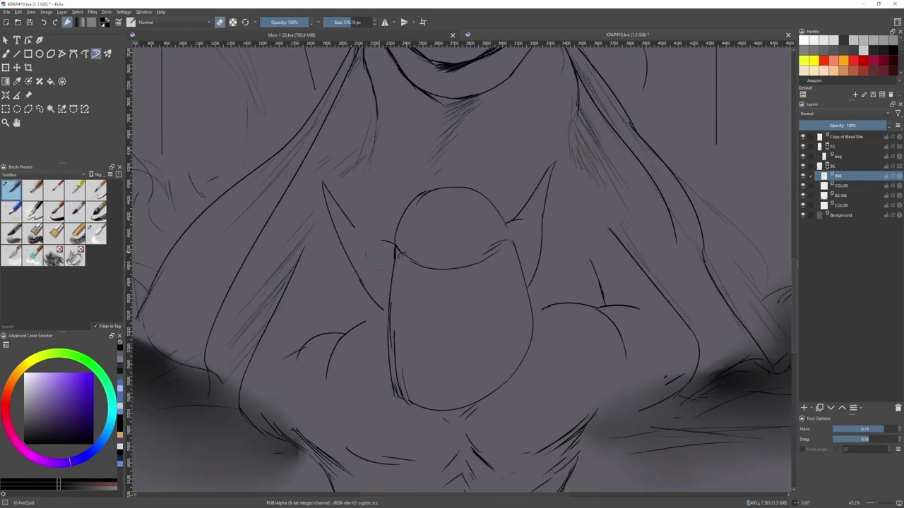
pyautogui.press('/')
pyautogui.moveTo(353, 227); pyautogui.dragTo(387, 245)
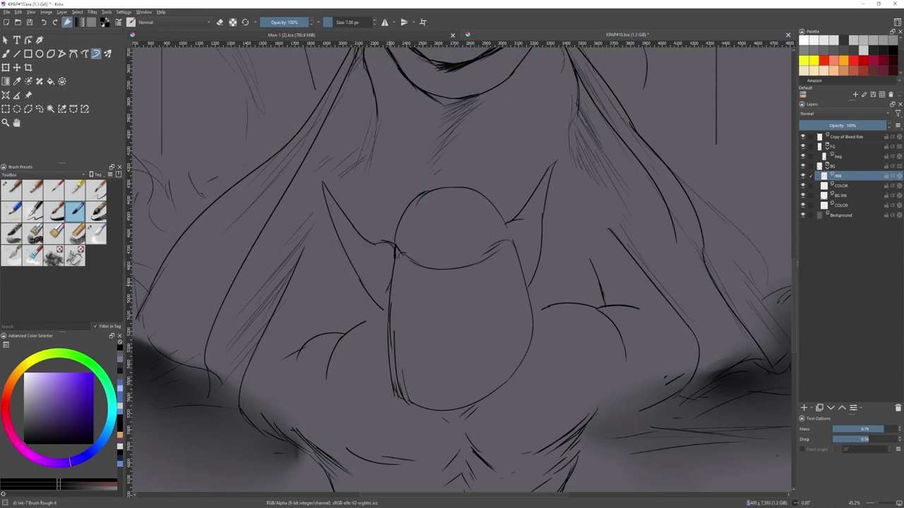
pyautogui.moveTo(390, 286); pyautogui.dragTo(386, 302)
# - Hatch short vertical hair strokes along the lower edge and right side of the foreground figure's head
pyautogui.scroll(-2, 389, 303)
pyautogui.scroll(1, 407, 312)
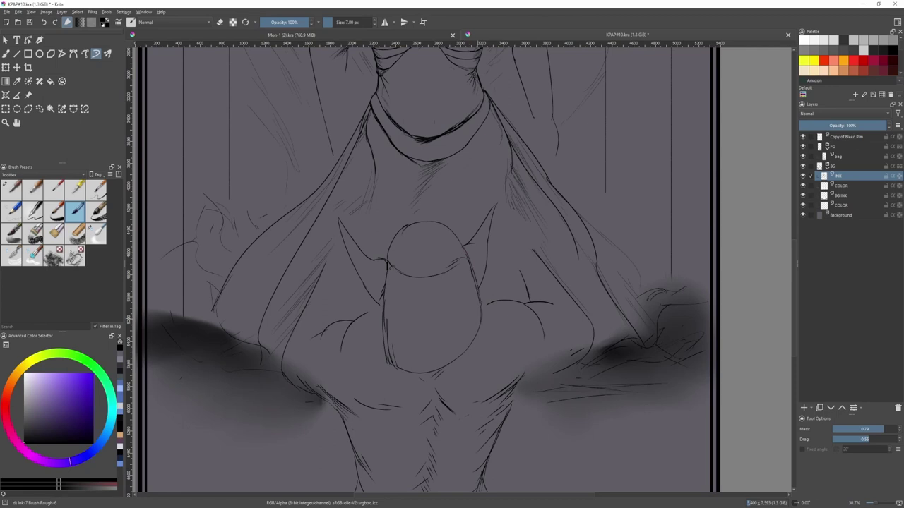
pyautogui.scroll(-1, 447, 308)
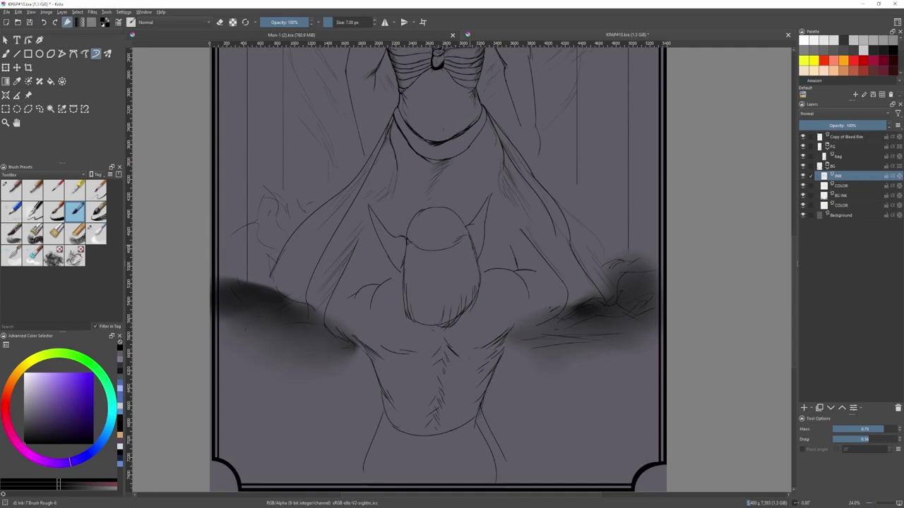
pyautogui.moveTo(468, 250)
pyautogui.mouseDown()
pyautogui.moveTo(474, 276)
pyautogui.moveTo(461, 281)
pyautogui.mouseUp()
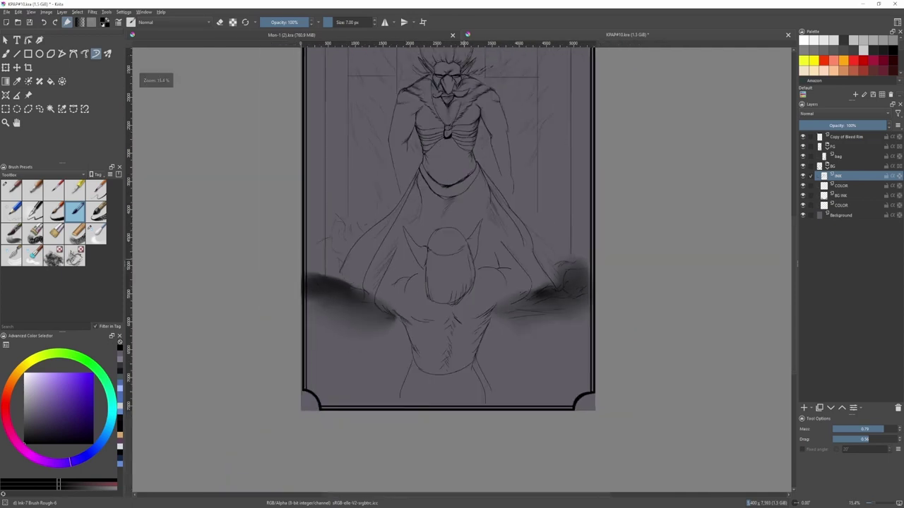
pyautogui.moveTo(493, 237); pyautogui.dragTo(487, 261)
# - Paint dark strokes on the BG INK layer across the ground on both sides of the foreground figure's waist
pyautogui.click(852, 196)
pyautogui.click(853, 187)
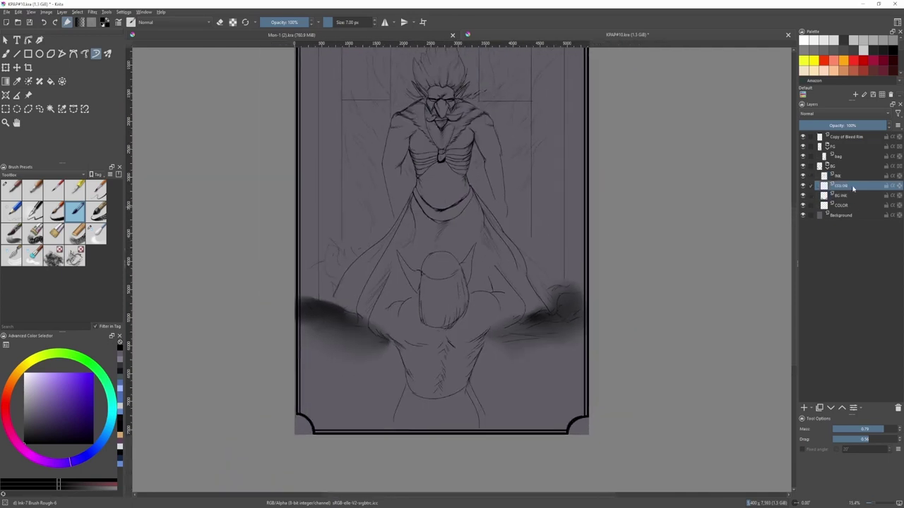
pyautogui.click(851, 205)
pyautogui.click(848, 196)
pyautogui.click(12, 190)
pyautogui.click(75, 210)
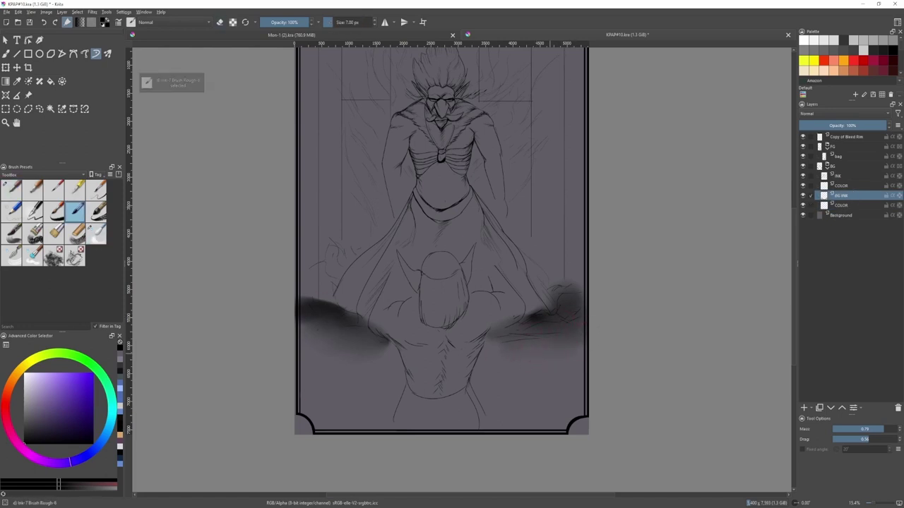
pyautogui.press('/')
pyautogui.moveTo(529, 363); pyautogui.dragTo(506, 375)
pyautogui.moveTo(329, 375)
pyautogui.mouseDown()
pyautogui.moveTo(381, 375)
pyautogui.moveTo(308, 374)
pyautogui.mouseUp()
# - Blur the dark ground strokes on both sides of the waist into soft shadows with the Blender Blur brush
pyautogui.press('/')
pyautogui.click(97, 234)
pyautogui.moveTo(576, 366)
pyautogui.mouseDown()
pyautogui.moveTo(497, 368)
pyautogui.moveTo(557, 355)
pyautogui.mouseUp()
pyautogui.moveTo(316, 354); pyautogui.dragTo(300, 365)
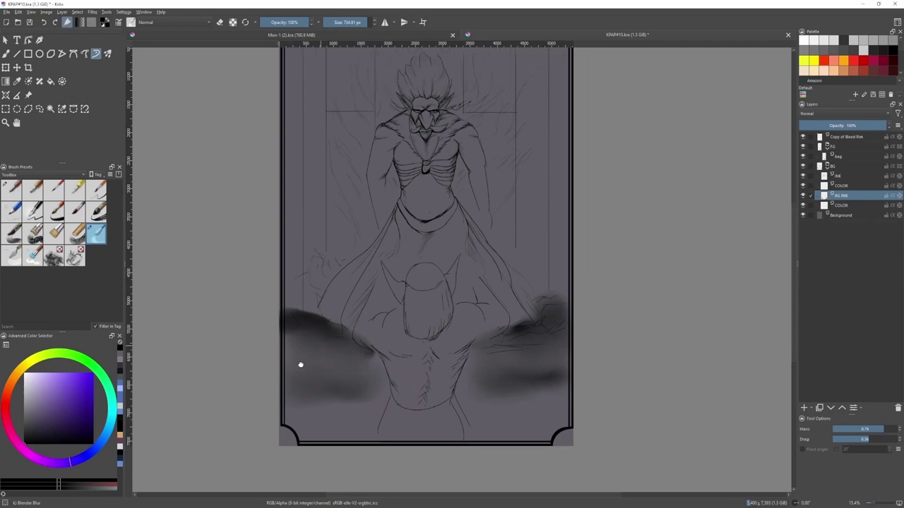
# - Paint thick wavy black strokes with the PenQuill brush in the background on both sides of the standing figure
pyautogui.scroll(-3, 323, 372)
pyautogui.scroll(1, 378, 326)
pyautogui.press('/')
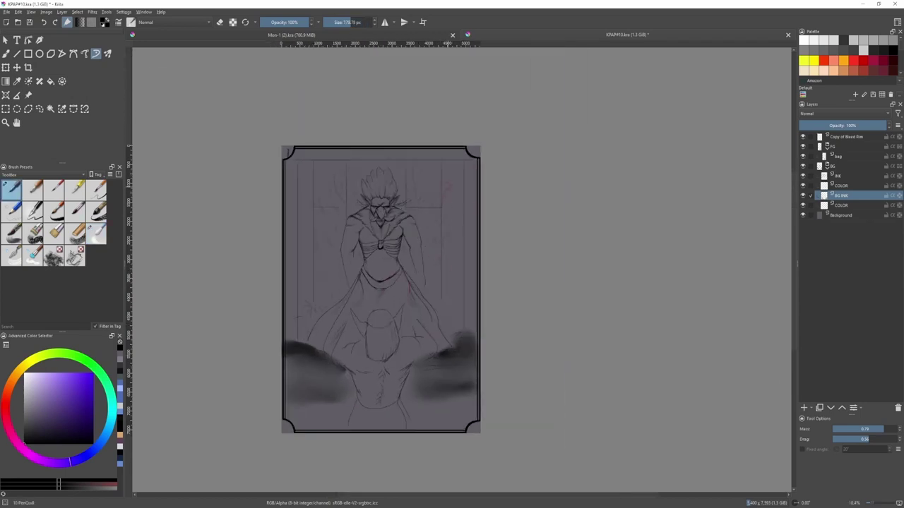
pyautogui.moveTo(453, 185); pyautogui.dragTo(450, 220)
pyautogui.hotkey('ctrl', 'z')
pyautogui.moveTo(420, 169)
pyautogui.mouseDown()
pyautogui.moveTo(422, 202)
pyautogui.moveTo(439, 225)
pyautogui.mouseUp()
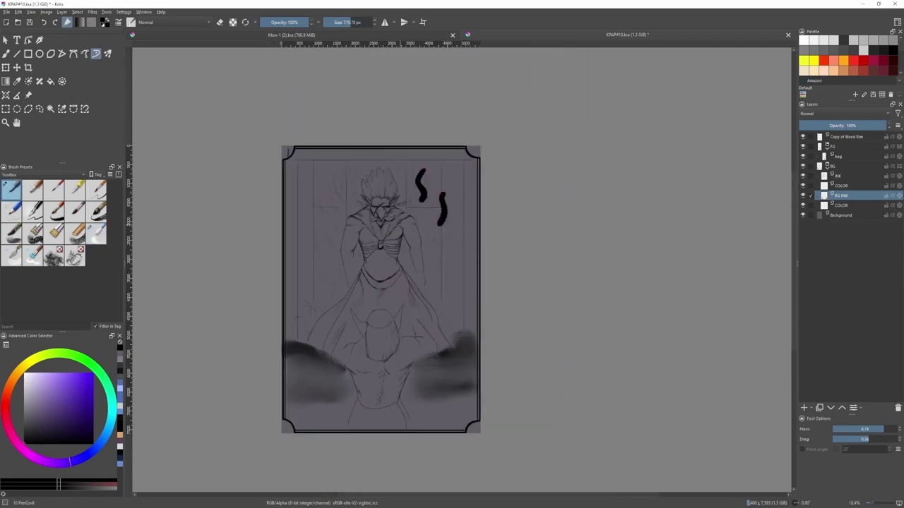
pyautogui.moveTo(331, 170)
pyautogui.mouseDown()
pyautogui.moveTo(343, 206)
pyautogui.moveTo(329, 240)
pyautogui.moveTo(333, 270)
pyautogui.moveTo(319, 251)
pyautogui.moveTo(329, 172)
pyautogui.mouseUp()
# - Blur the wavy background strokes beside the standing figure into soft smoky shadows with the Blender Blur brush
pyautogui.press('/')
pyautogui.moveTo(423, 200)
pyautogui.mouseDown()
pyautogui.moveTo(421, 172)
pyautogui.moveTo(421, 192)
pyautogui.moveTo(449, 193)
pyautogui.moveTo(442, 227)
pyautogui.moveTo(438, 215)
pyautogui.moveTo(441, 280)
pyautogui.moveTo(456, 267)
pyautogui.moveTo(442, 291)
pyautogui.mouseUp()
pyautogui.press('/')
pyautogui.press('/')
pyautogui.moveTo(463, 257); pyautogui.dragTo(452, 291)
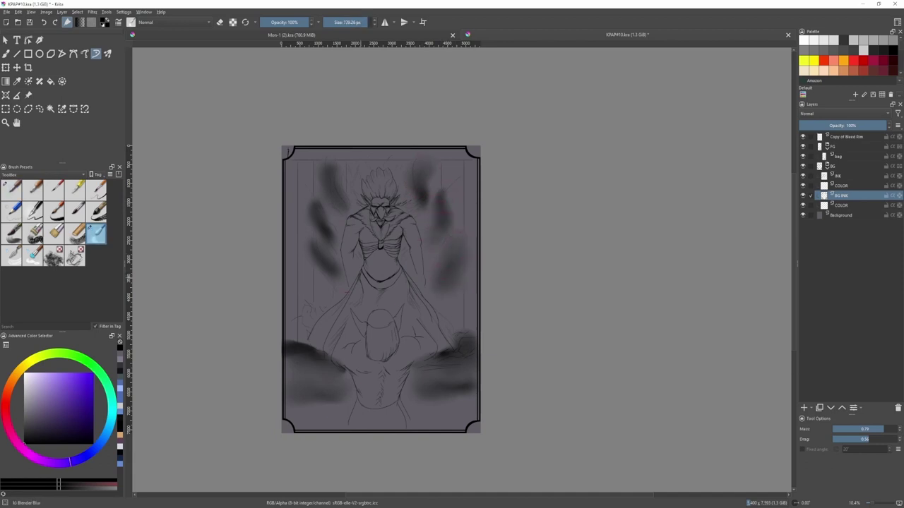
pyautogui.moveTo(332, 283)
pyautogui.mouseDown()
pyautogui.moveTo(314, 272)
pyautogui.moveTo(307, 244)
pyautogui.moveTo(319, 207)
pyautogui.mouseUp()
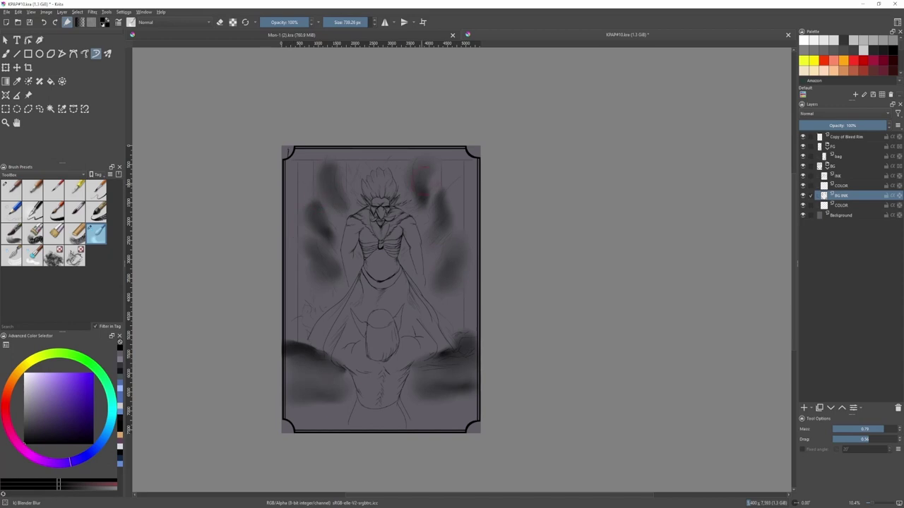
pyautogui.moveTo(425, 180); pyautogui.dragTo(440, 218)
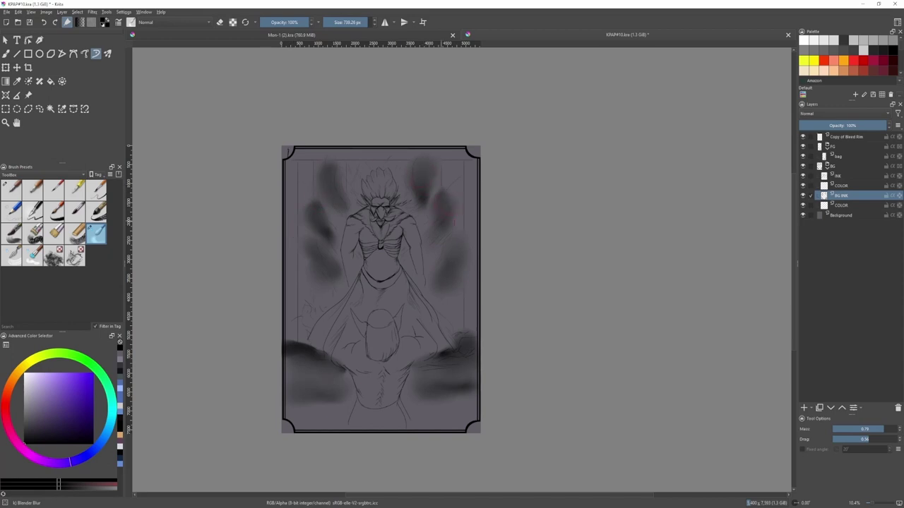
# - Try blurred light grey highlights on the COLOR layer beside the standing figure, and clear them from the layer
pyautogui.click(25, 403)
pyautogui.press('/')
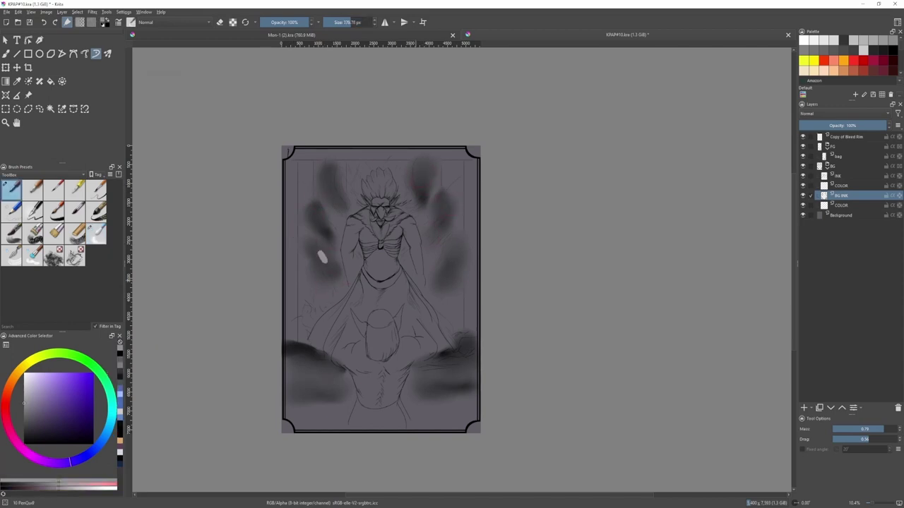
pyautogui.press('pagedown')
pyautogui.moveTo(320, 209)
pyautogui.mouseDown()
pyautogui.moveTo(330, 237)
pyautogui.moveTo(324, 223)
pyautogui.moveTo(314, 244)
pyautogui.moveTo(328, 264)
pyautogui.mouseUp()
pyautogui.press('/')
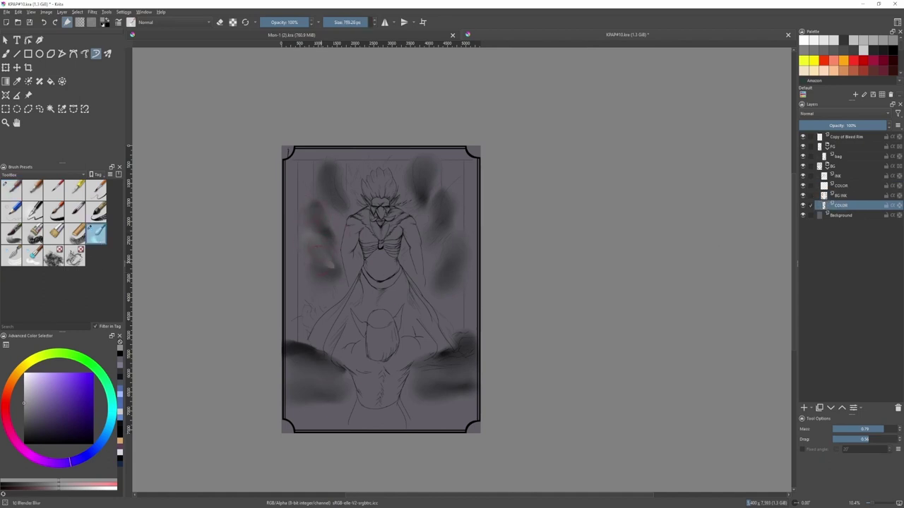
pyautogui.moveTo(314, 219); pyautogui.dragTo(325, 272)
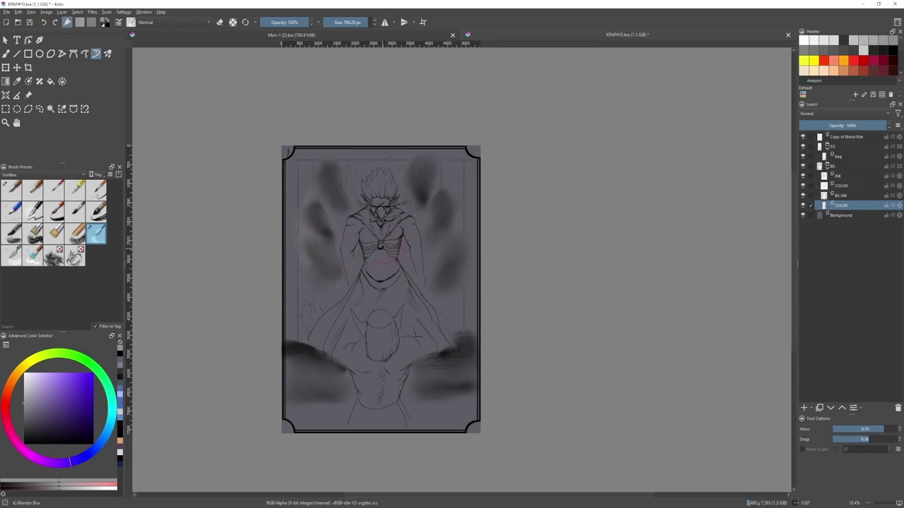
pyautogui.press('Delete')
# - Spread the smoky shadows on the BG INK layer into broader, softer patches on both sides of the standing figure
pyautogui.press('pageup')
pyautogui.moveTo(315, 223)
pyautogui.mouseDown()
pyautogui.moveTo(309, 231)
pyautogui.moveTo(328, 248)
pyautogui.mouseUp()
pyautogui.moveTo(426, 189)
pyautogui.mouseDown()
pyautogui.moveTo(419, 197)
pyautogui.moveTo(410, 176)
pyautogui.mouseUp()
pyautogui.moveTo(343, 189); pyautogui.dragTo(328, 177)
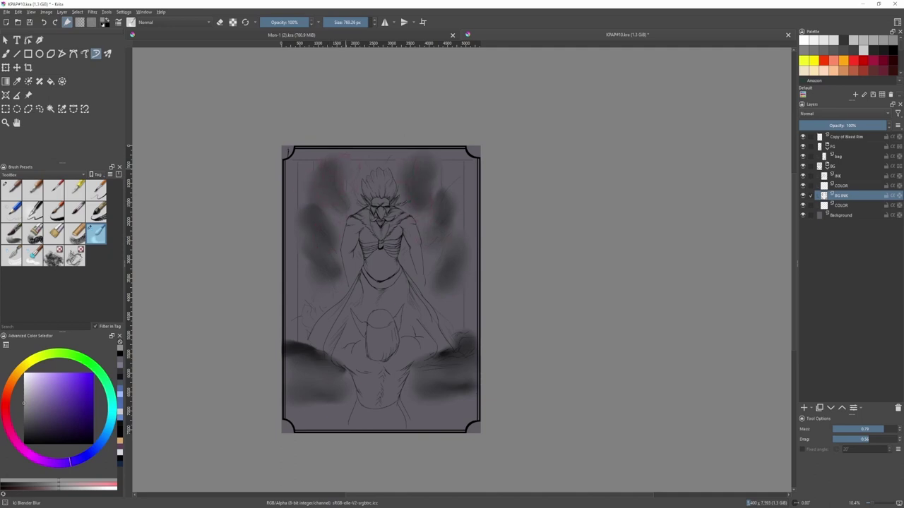
pyautogui.moveTo(325, 213); pyautogui.dragTo(307, 203)
pyautogui.moveTo(455, 256)
pyautogui.mouseDown()
pyautogui.moveTo(450, 189)
pyautogui.moveTo(434, 160)
pyautogui.mouseUp()
pyautogui.moveTo(332, 168); pyautogui.dragTo(311, 210)
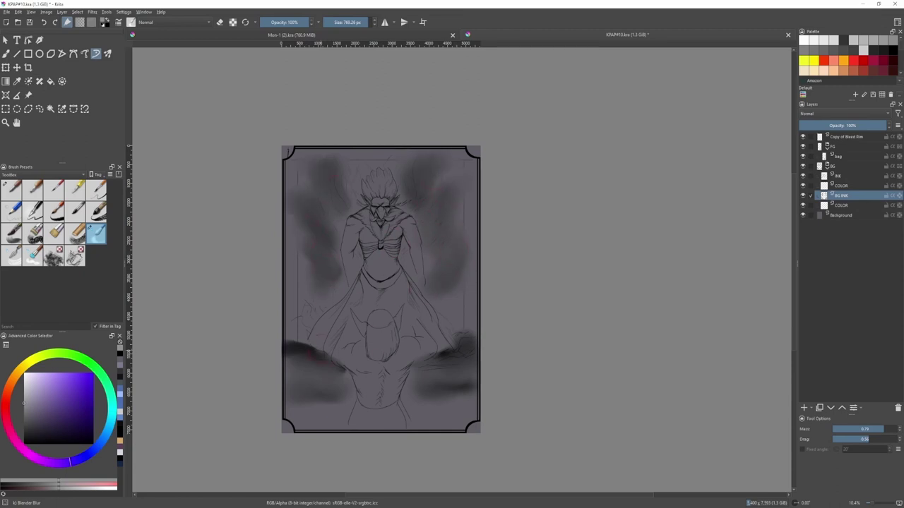
# - Paint thick black ground lines with the PenQuill brush on the BG INK layer along both sides of the foreground figure's shoulders
pyautogui.press('/')
pyautogui.press('d')
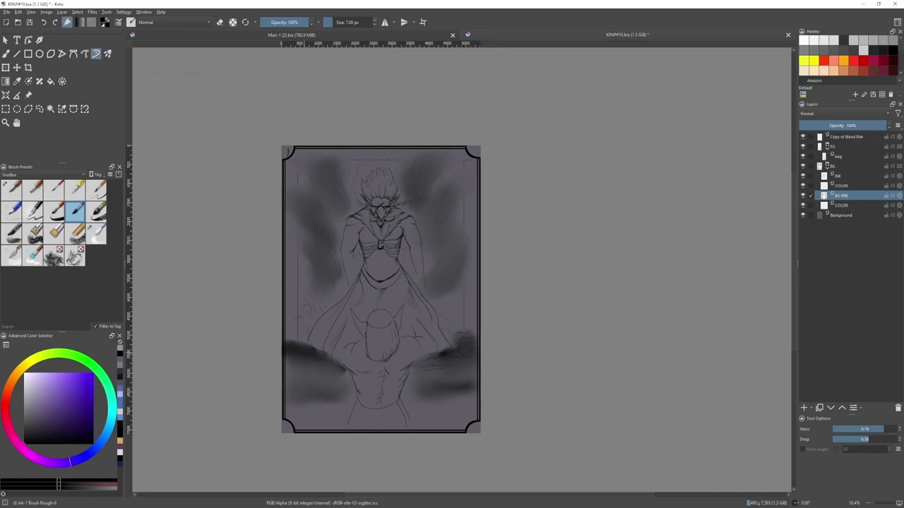
pyautogui.press(',')
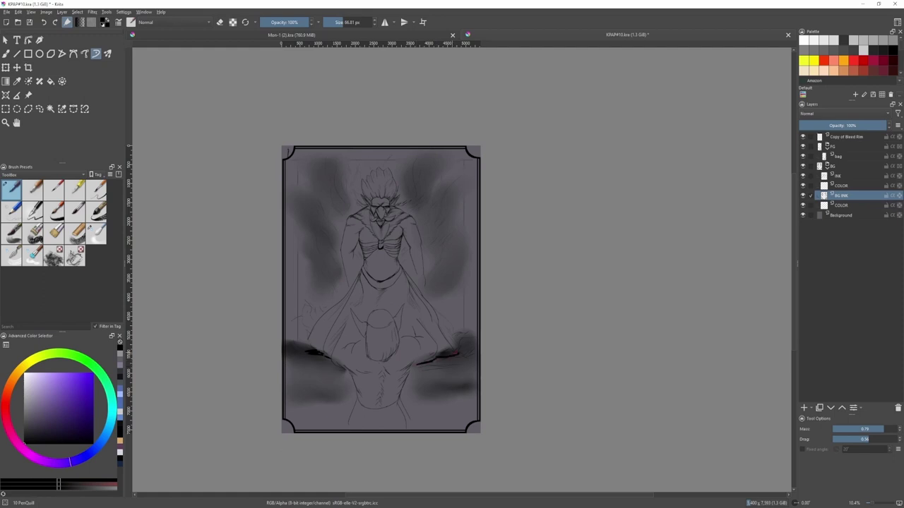
pyautogui.moveTo(452, 353); pyautogui.dragTo(471, 350)
# - On the INK layer, ink the right shoulder's lower edge and add hair strands inside the right side of the foreground figure's head
pyautogui.click(849, 186)
pyautogui.click(850, 176)
pyautogui.press('/')
pyautogui.moveTo(397, 380)
pyautogui.mouseDown()
pyautogui.moveTo(389, 327)
pyautogui.moveTo(400, 247)
pyautogui.mouseUp()
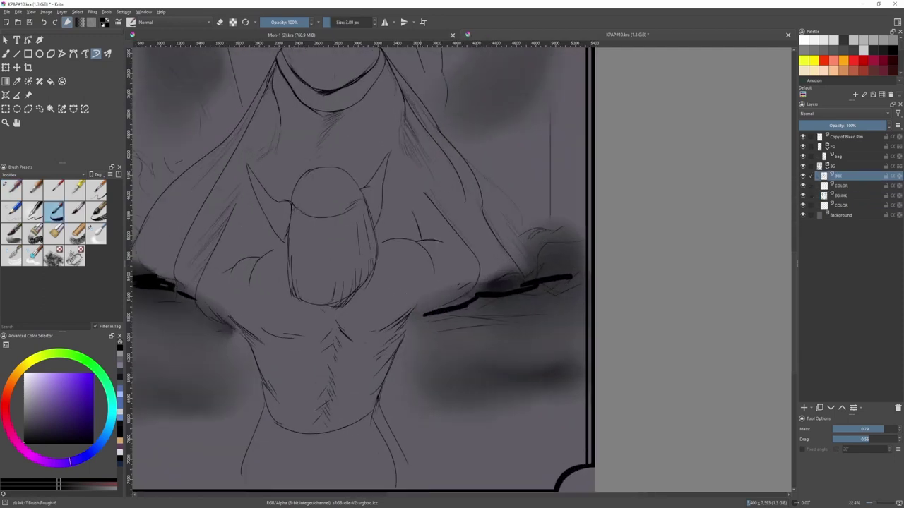
pyautogui.press('/')
pyautogui.moveTo(412, 313); pyautogui.dragTo(430, 304)
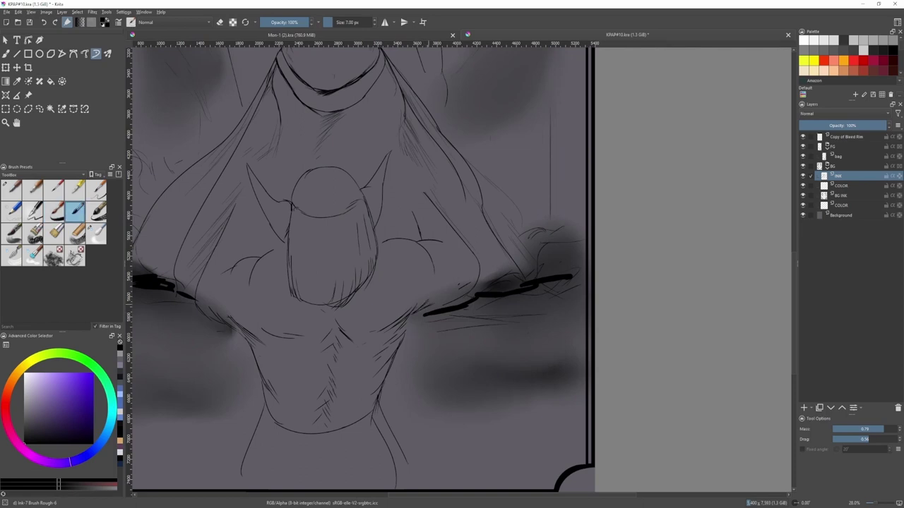
pyautogui.moveTo(406, 236); pyautogui.dragTo(454, 326)
pyautogui.scroll(1, 453, 326)
pyautogui.moveTo(406, 284); pyautogui.dragTo(429, 304)
pyautogui.scroll(-2, 420, 305)
pyautogui.scroll(2, 408, 312)
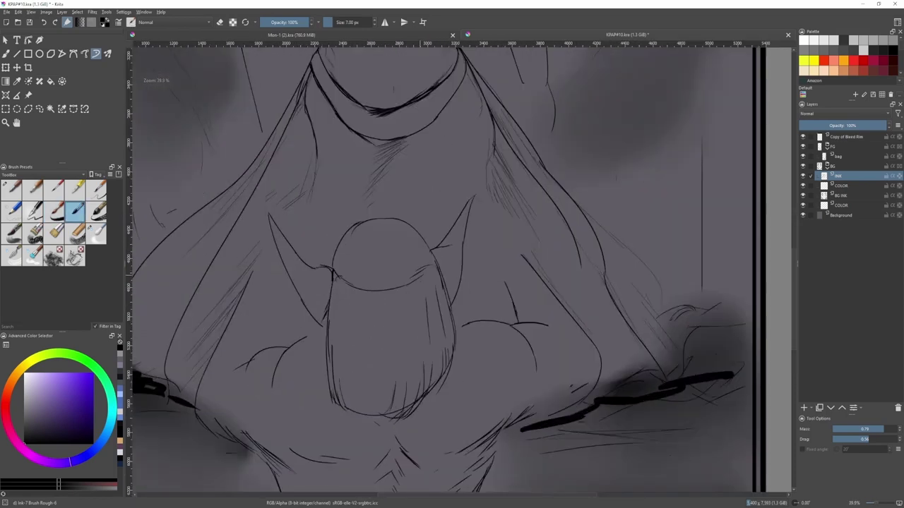
# - Ink more hair strands at the sides of the foreground figure's head and short dark strokes at the base of both ears
pyautogui.moveTo(423, 273); pyautogui.dragTo(426, 295)
pyautogui.scroll(-1, 494, 159)
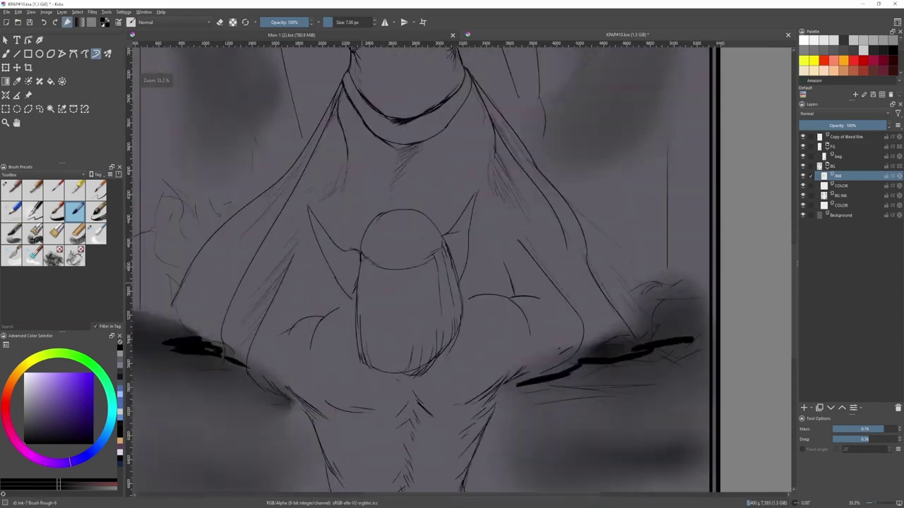
pyautogui.scroll(3, 345, 252)
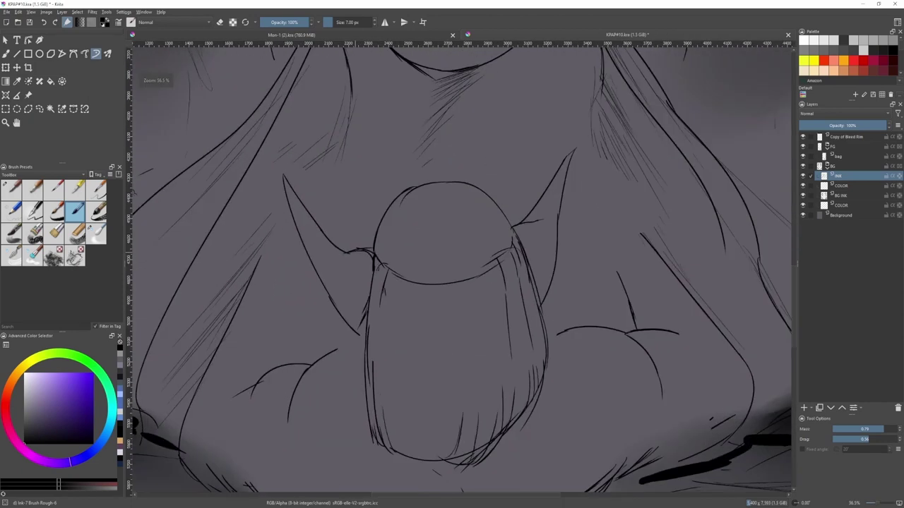
pyautogui.moveTo(523, 229); pyautogui.dragTo(454, 242)
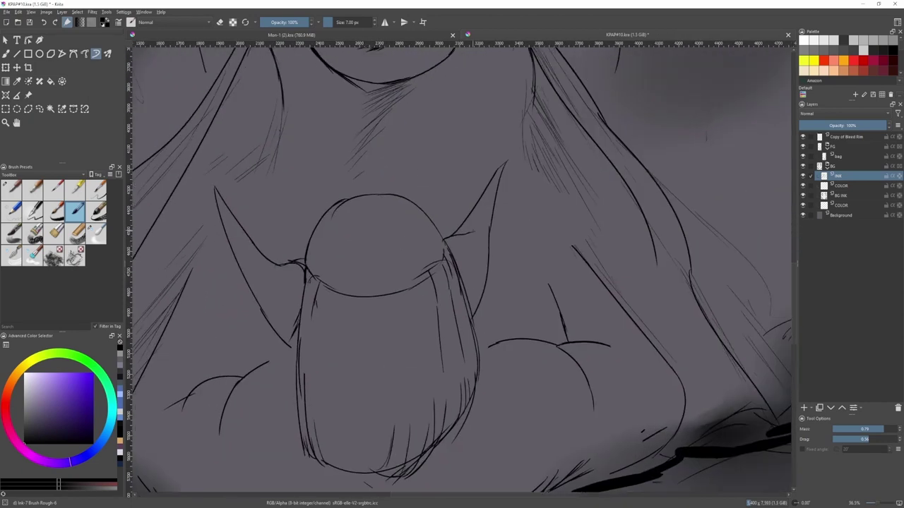
pyautogui.scroll(-1, 462, 236)
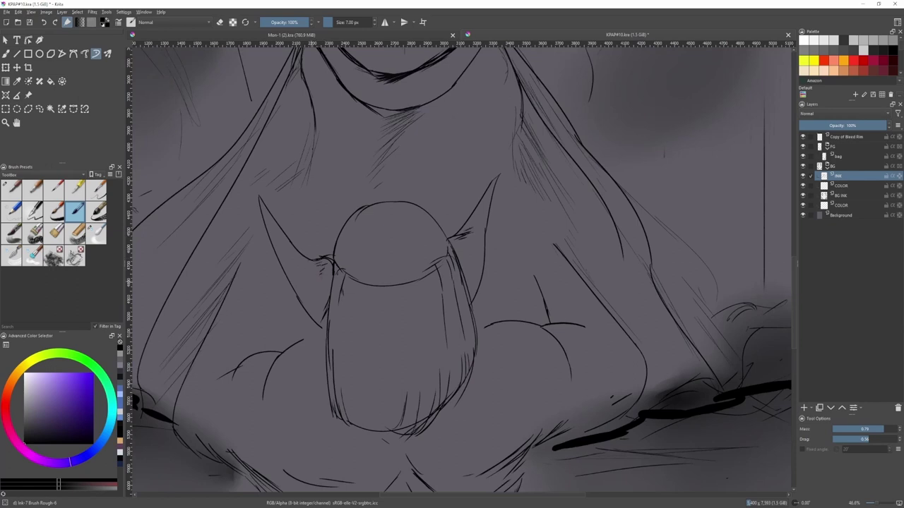
pyautogui.moveTo(315, 260); pyautogui.dragTo(328, 266)
pyautogui.scroll(-3, 327, 261)
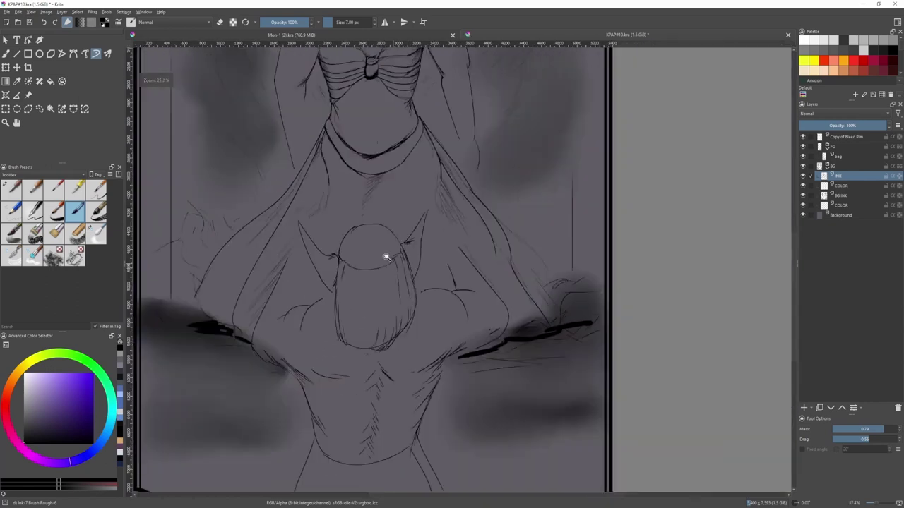
# - Ink long vertical hair strands down the middle of the foreground figure's hair, below the crown line
pyautogui.scroll(3, 387, 254)
pyautogui.scroll(-2, 423, 226)
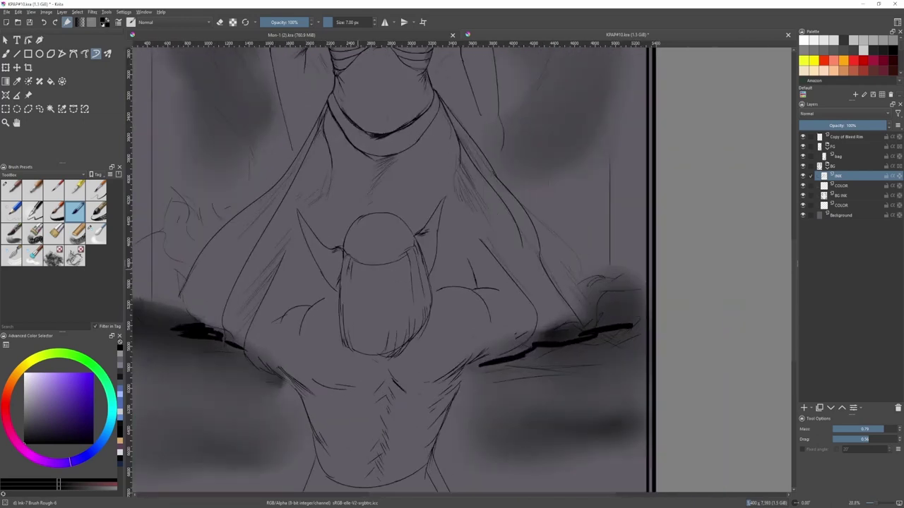
pyautogui.moveTo(400, 260); pyautogui.dragTo(404, 284)
pyautogui.scroll(1, 384, 262)
pyautogui.scroll(-2, 385, 272)
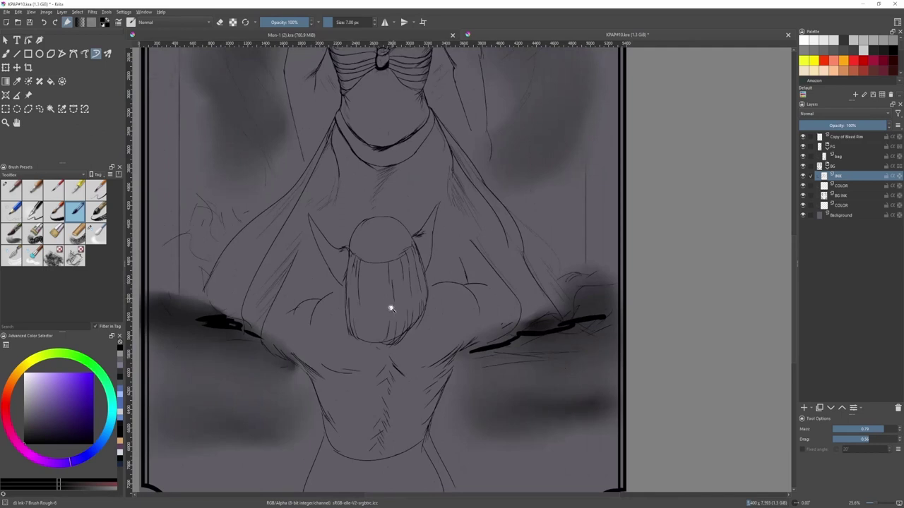
pyautogui.moveTo(391, 309)
pyautogui.mouseDown()
pyautogui.moveTo(393, 336)
pyautogui.moveTo(432, 265)
pyautogui.moveTo(422, 338)
pyautogui.mouseUp()
# - On a new paint layer above INK, paint a thick black PenQuill line along the foreground figure's waist and erase the thick spine stroke
pyautogui.press('/')
pyautogui.click(803, 407)
pyautogui.scroll(1, 425, 280)
pyautogui.scroll(-2, 464, 284)
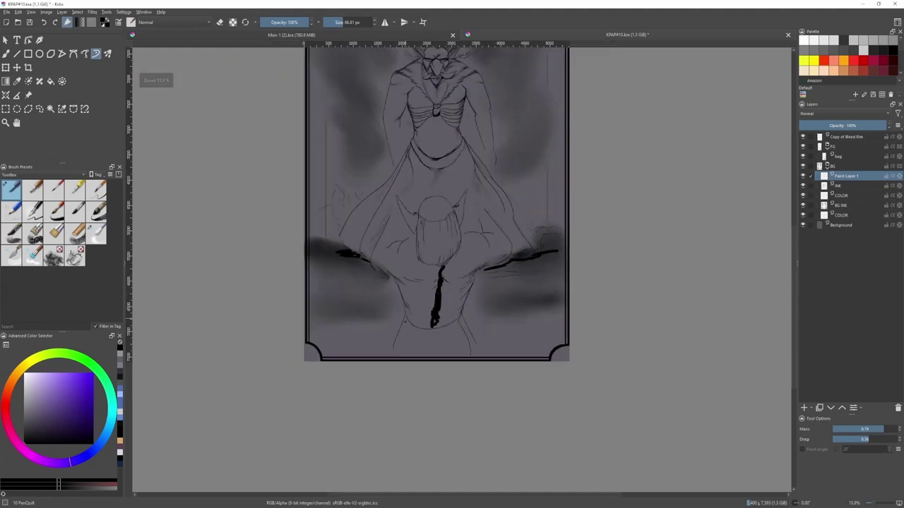
pyautogui.moveTo(405, 327)
pyautogui.mouseDown()
pyautogui.moveTo(446, 322)
pyautogui.moveTo(431, 328)
pyautogui.mouseUp()
pyautogui.press('e')
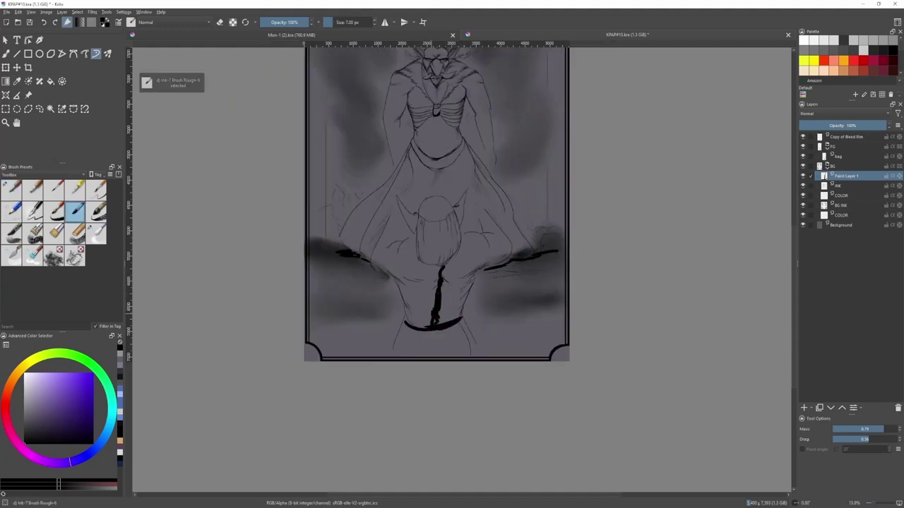
pyautogui.moveTo(436, 319); pyautogui.dragTo(441, 268)
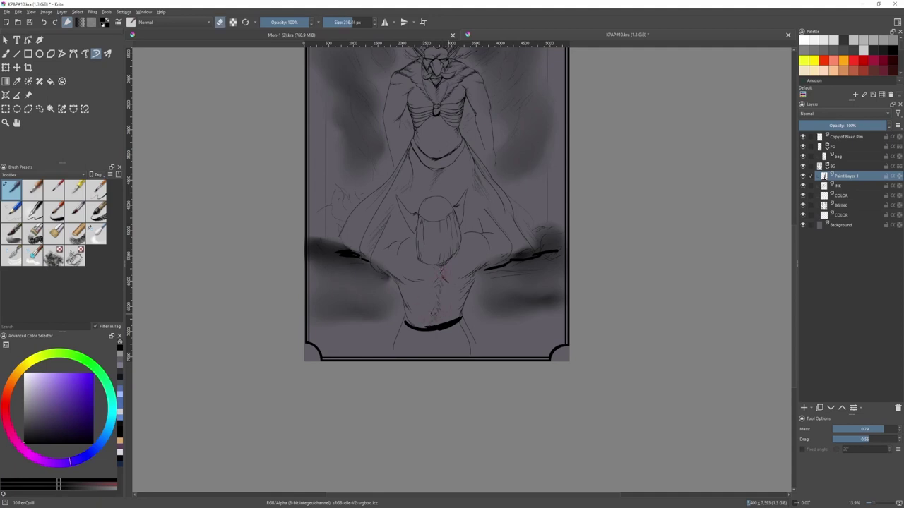
pyautogui.press('e')
# - Thicken the black waistline and paint tapering black strokes down both hips of the foreground figure
pyautogui.scroll(4, 452, 296)
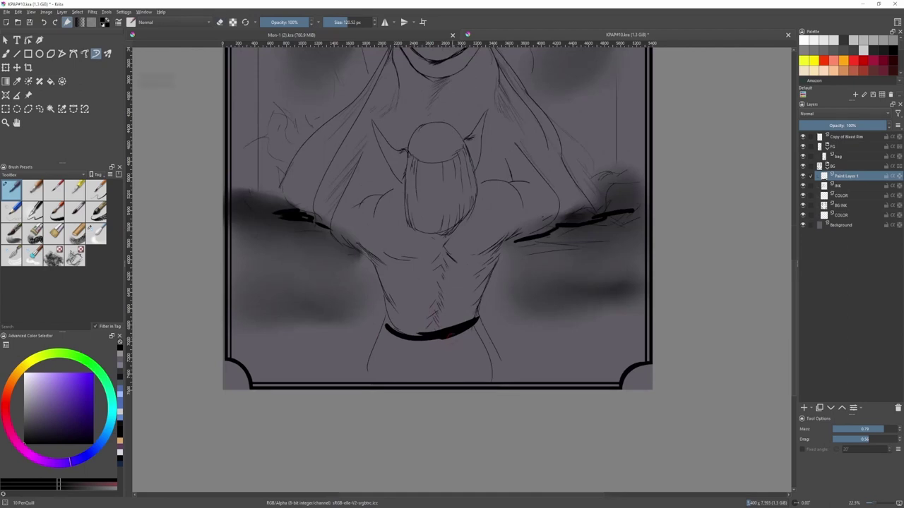
pyautogui.moveTo(446, 335)
pyautogui.mouseDown()
pyautogui.moveTo(391, 329)
pyautogui.moveTo(449, 334)
pyautogui.moveTo(414, 339)
pyautogui.moveTo(439, 348)
pyautogui.mouseUp()
pyautogui.press('[')
pyautogui.moveTo(470, 321); pyautogui.dragTo(486, 349)
pyautogui.scroll(-3, 486, 343)
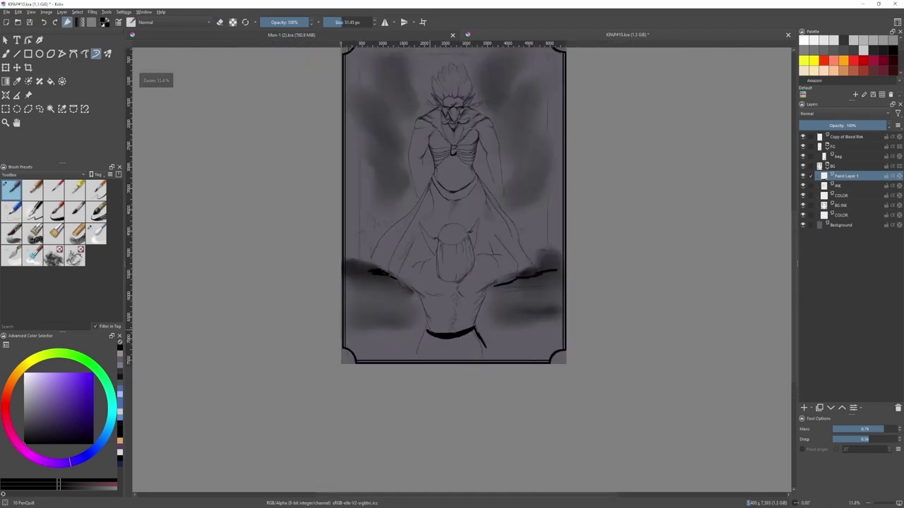
pyautogui.moveTo(427, 332); pyautogui.dragTo(412, 356)
pyautogui.moveTo(457, 296); pyautogui.dragTo(395, 381)
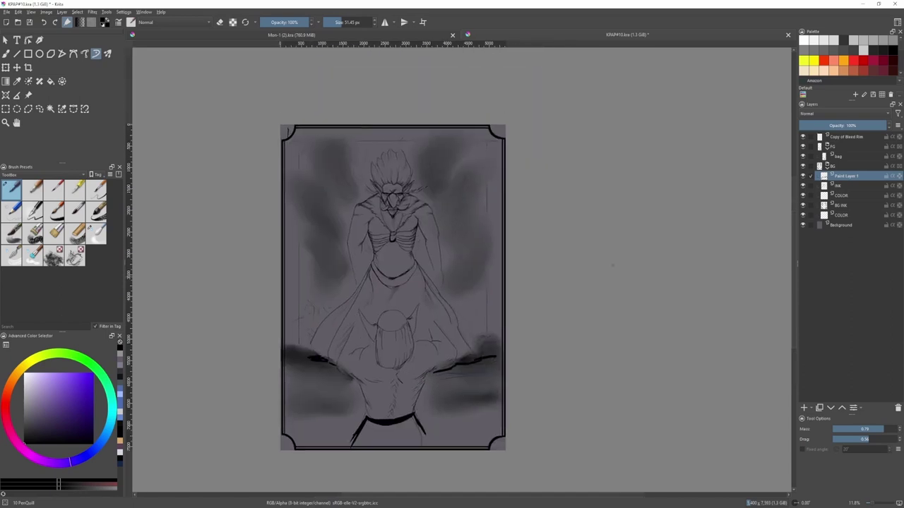
pyautogui.moveTo(521, 315); pyautogui.dragTo(545, 250)
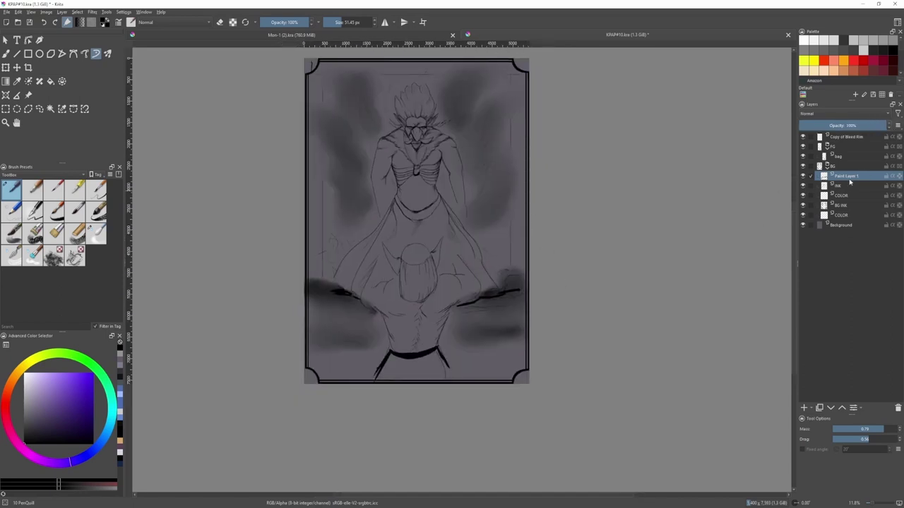
# - Soften the black hip strokes into smoky shadows on both sides with the Blender Blur brush
pyautogui.click(96, 233)
pyautogui.moveTo(388, 355); pyautogui.dragTo(367, 375)
pyautogui.moveTo(439, 353); pyautogui.dragTo(457, 375)
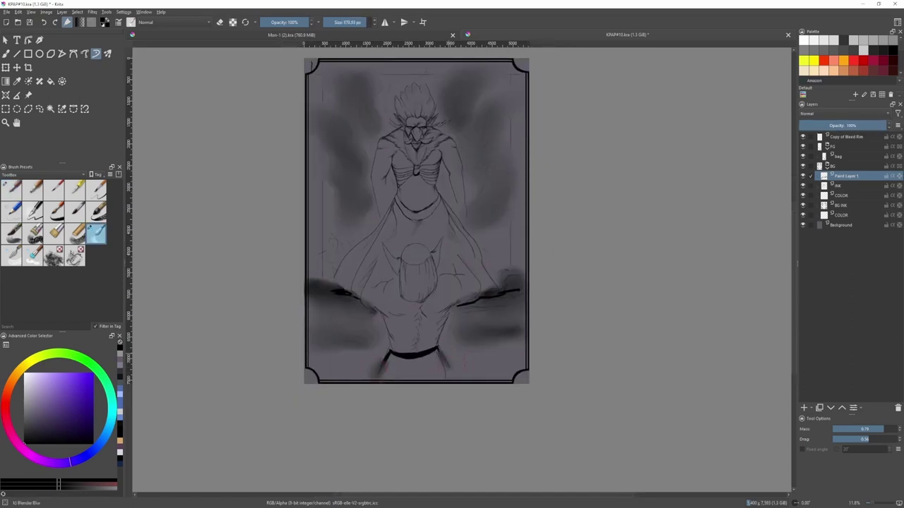
pyautogui.press('[')
pyautogui.moveTo(386, 355); pyautogui.dragTo(346, 378)
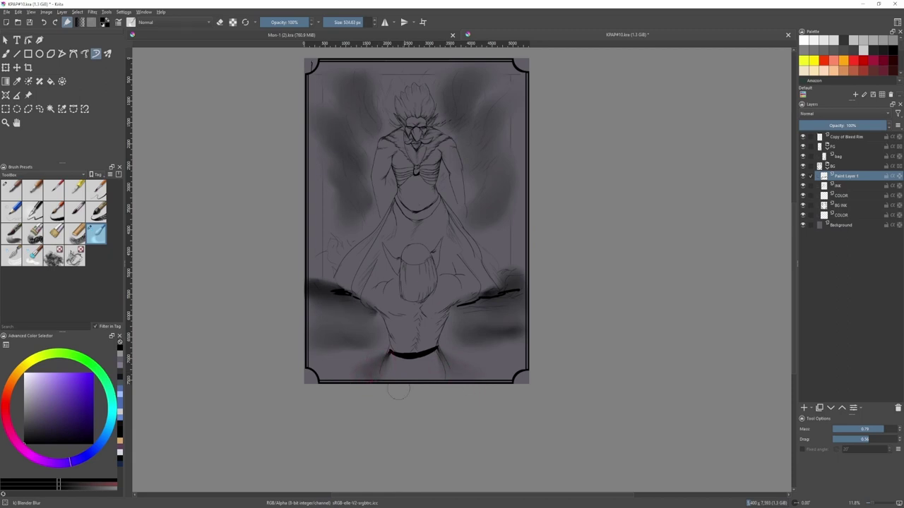
pyautogui.scroll(-1, 354, 363)
# - On the INK layer, redraw the contour and inner muscle line of the foreground figure's left arm with the 7 px rough ink brush
pyautogui.click(865, 186)
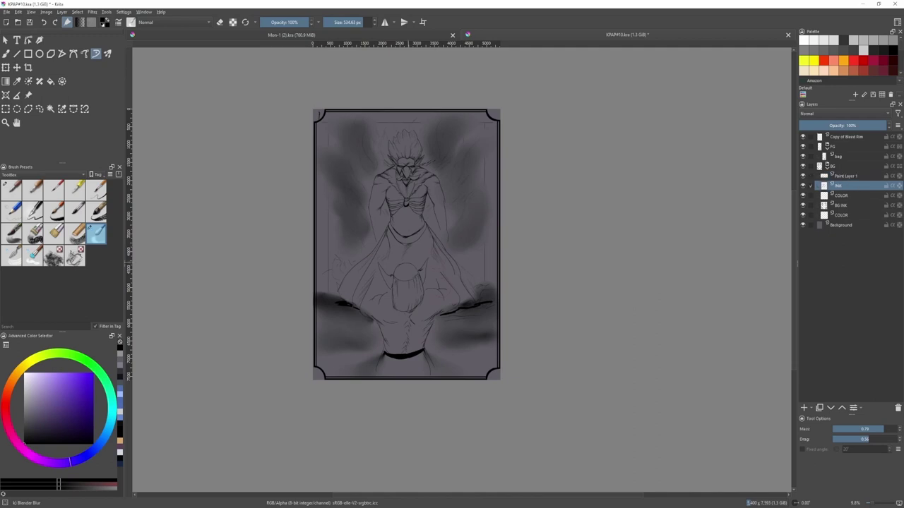
pyautogui.click(54, 212)
pyautogui.scroll(4, 403, 302)
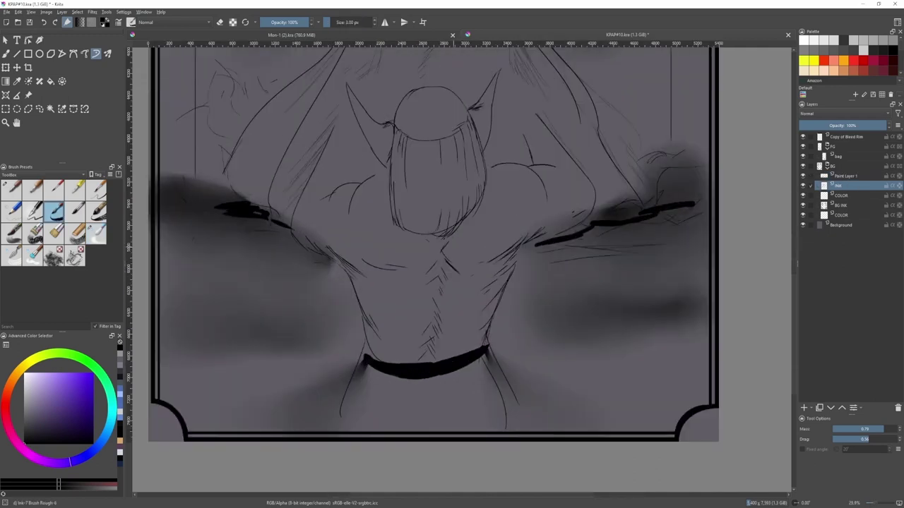
pyautogui.scroll(-2, 456, 243)
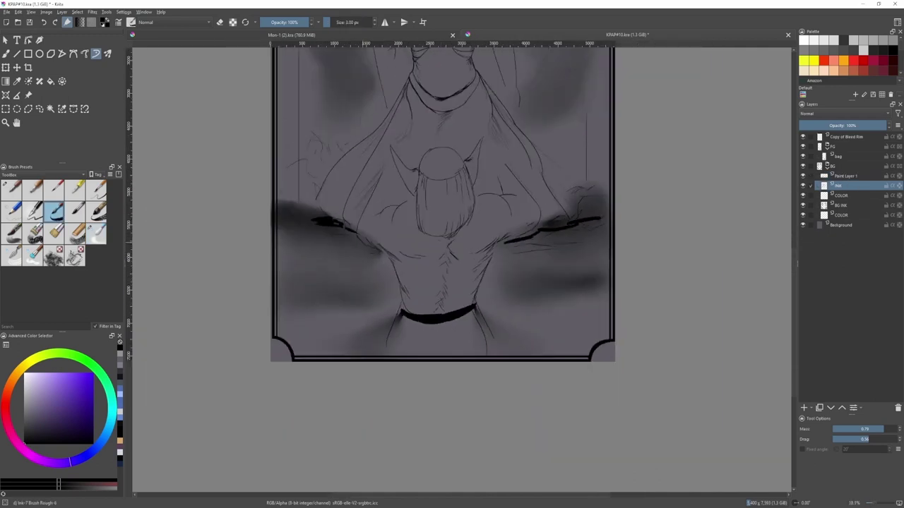
pyautogui.scroll(4, 323, 158)
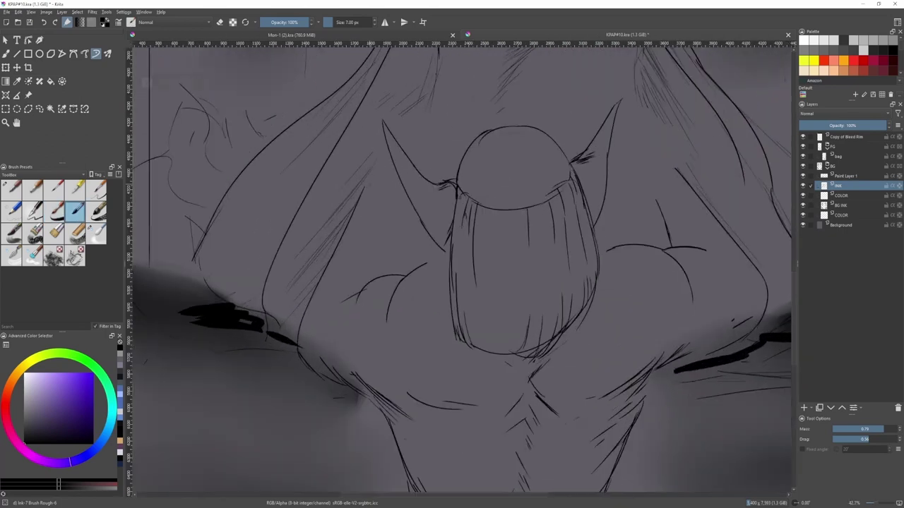
pyautogui.hotkey('ctrl', 'z')
pyautogui.moveTo(375, 233)
pyautogui.mouseDown()
pyautogui.moveTo(361, 285)
pyautogui.moveTo(376, 231)
pyautogui.moveTo(399, 206)
pyautogui.moveTo(250, 235)
pyautogui.mouseUp()
# - Erase the outer edge of the foreground figure's right arm and re-ink it closer to the body, with a longer shoulder muscle line
pyautogui.press('/')
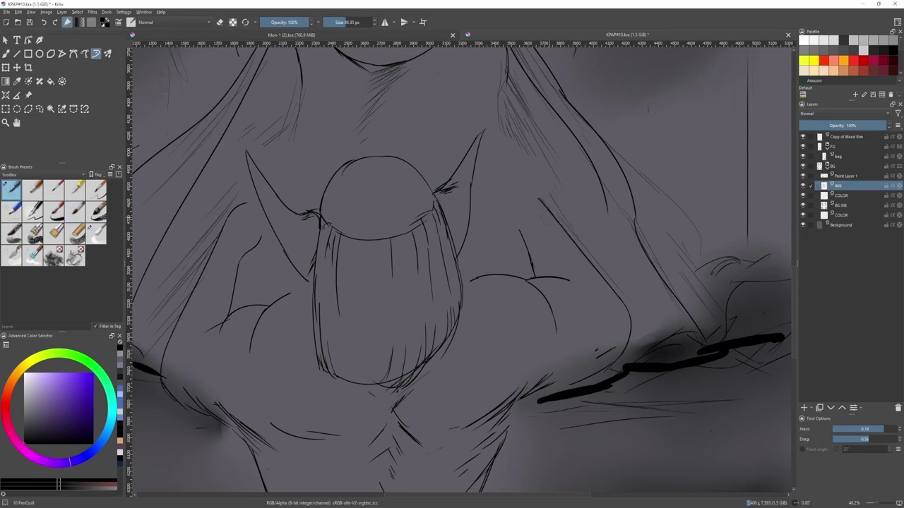
pyautogui.press('e')
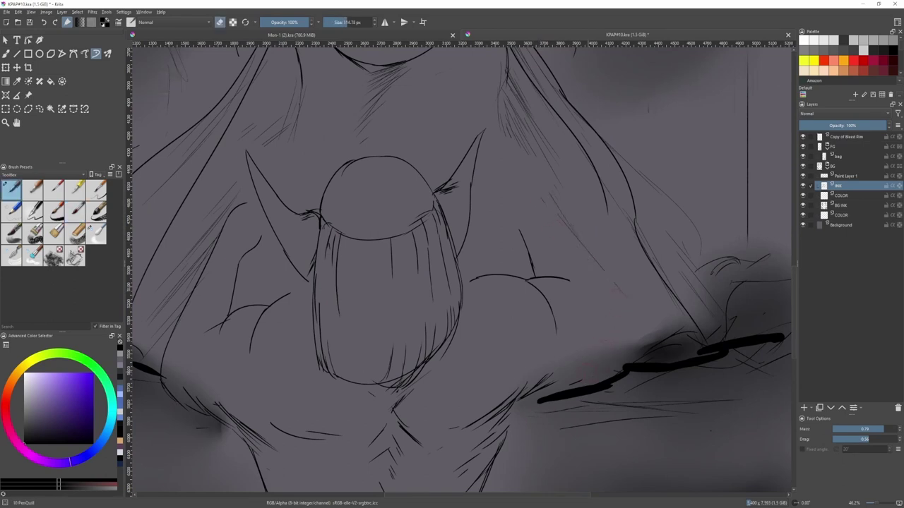
pyautogui.press('/')
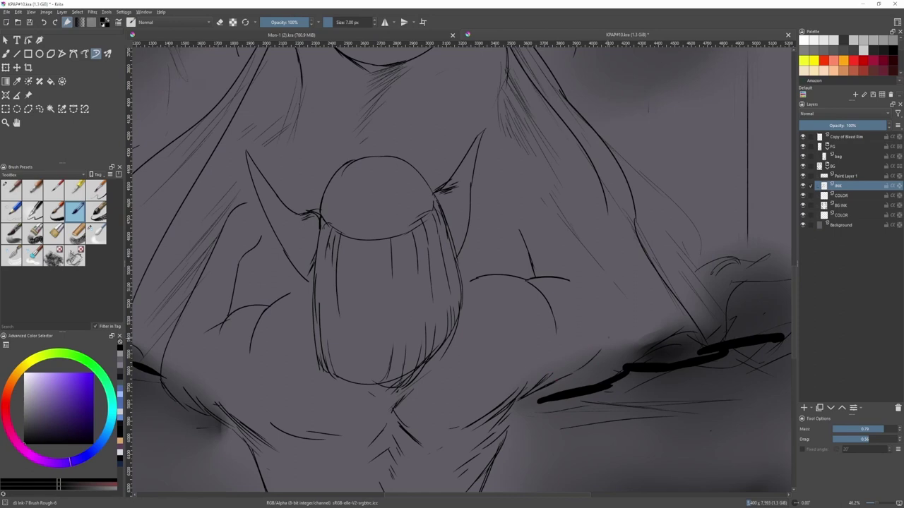
pyautogui.moveTo(576, 365); pyautogui.dragTo(591, 355)
pyautogui.moveTo(525, 280); pyautogui.dragTo(560, 278)
pyautogui.moveTo(615, 321); pyautogui.dragTo(610, 339)
pyautogui.moveTo(535, 204)
pyautogui.mouseDown()
pyautogui.moveTo(601, 284)
pyautogui.moveTo(615, 319)
pyautogui.mouseUp()
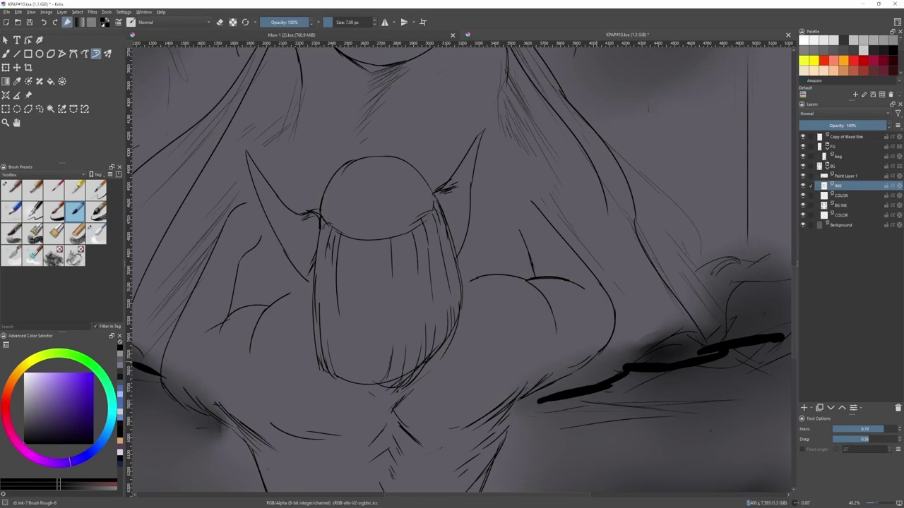
pyautogui.press('/')
pyautogui.scroll(-3, 668, 244)
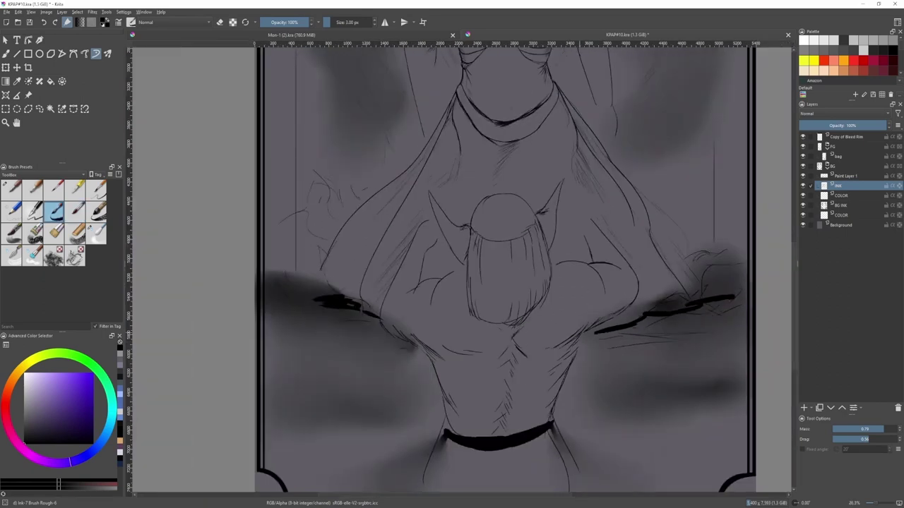
pyautogui.scroll(-1, 544, 232)
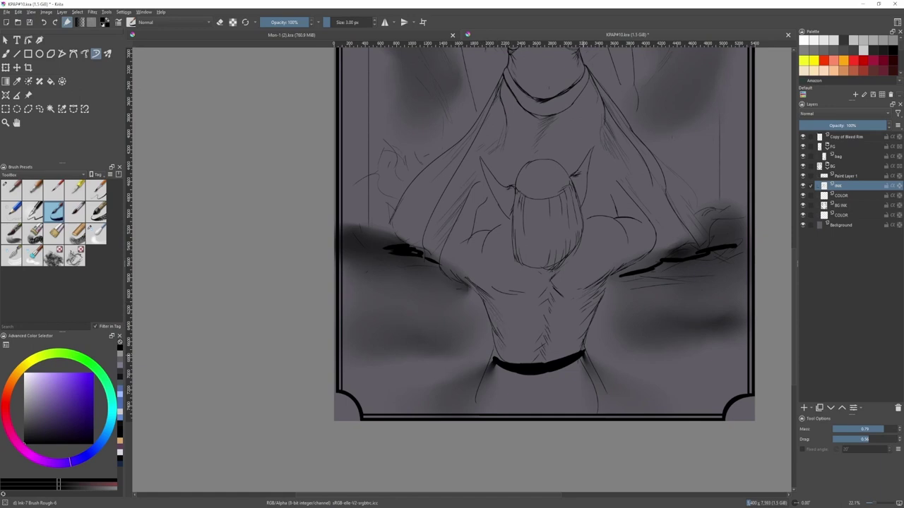
pyautogui.scroll(2, 547, 279)
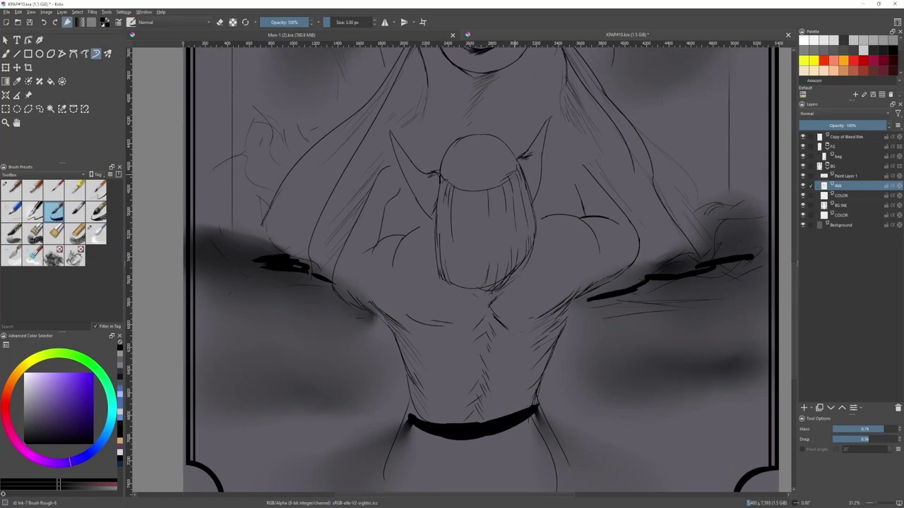
pyautogui.moveTo(532, 167); pyautogui.dragTo(499, 228)
pyautogui.scroll(1, 502, 224)
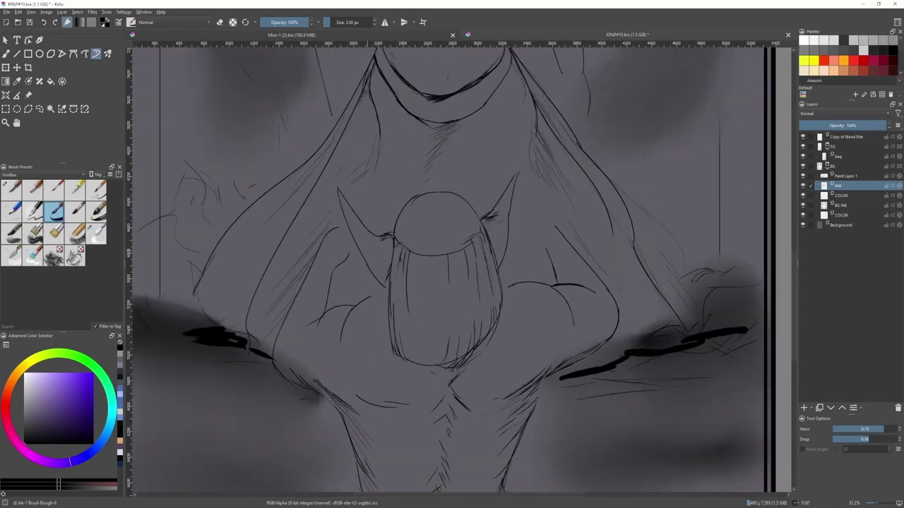
pyautogui.scroll(-3, 459, 269)
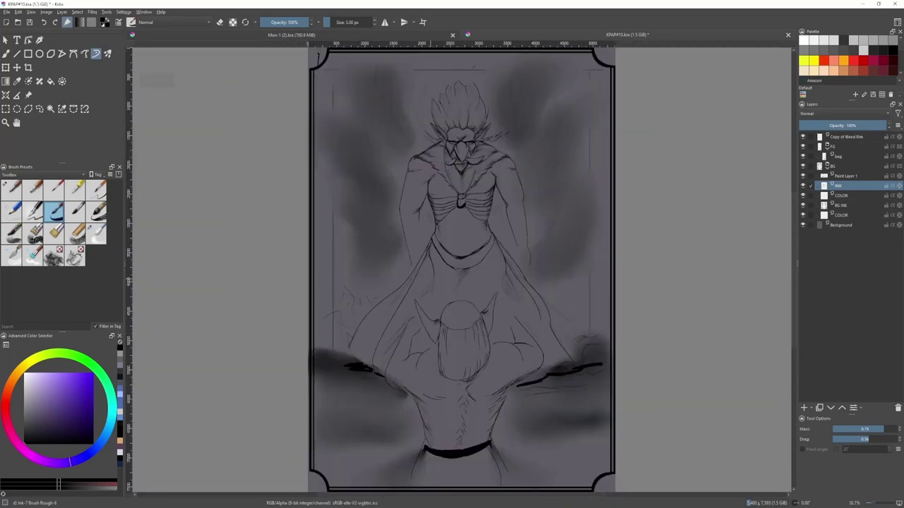
# - In the mirrored view, erase the foreground figure's left ear and redraw it as a smaller pointed ear attached to the head
pyautogui.press('/')
pyautogui.scroll(2, 507, 314)
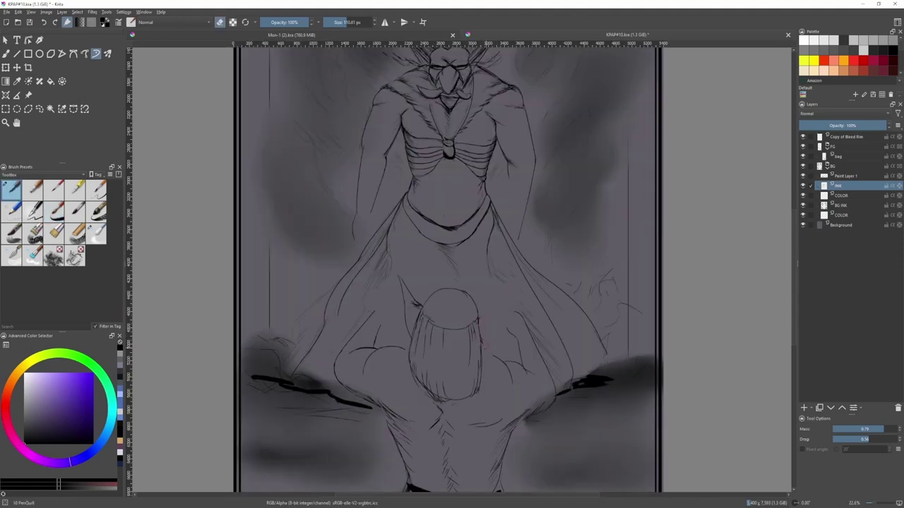
pyautogui.press('/')
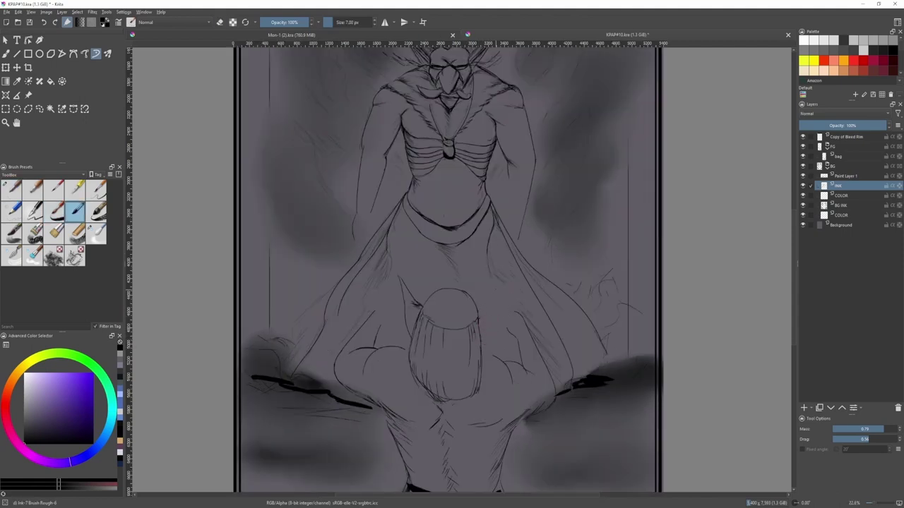
pyautogui.scroll(4, 487, 296)
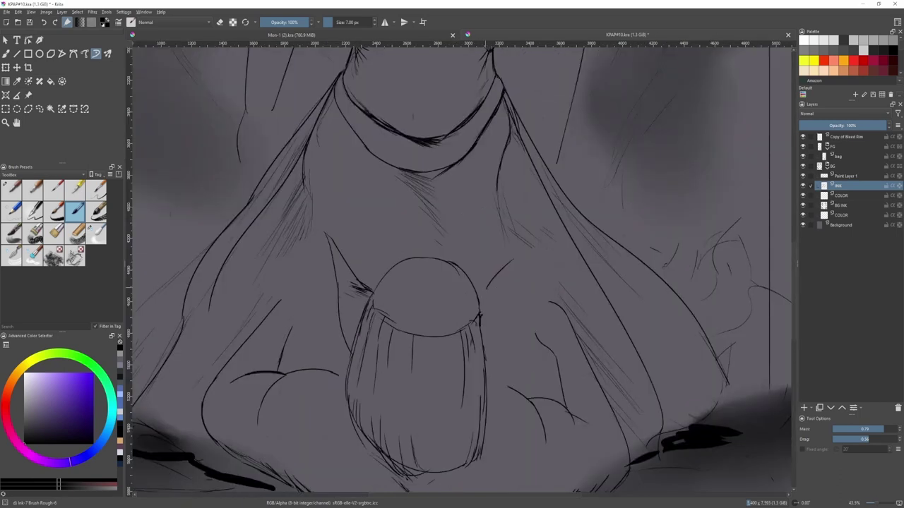
pyautogui.scroll(-2, 487, 297)
pyautogui.moveTo(507, 268)
pyautogui.mouseDown()
pyautogui.moveTo(489, 323)
pyautogui.moveTo(497, 316)
pyautogui.mouseUp()
pyautogui.hotkey('ctrl', 'z')
pyautogui.scroll(-4, 514, 330)
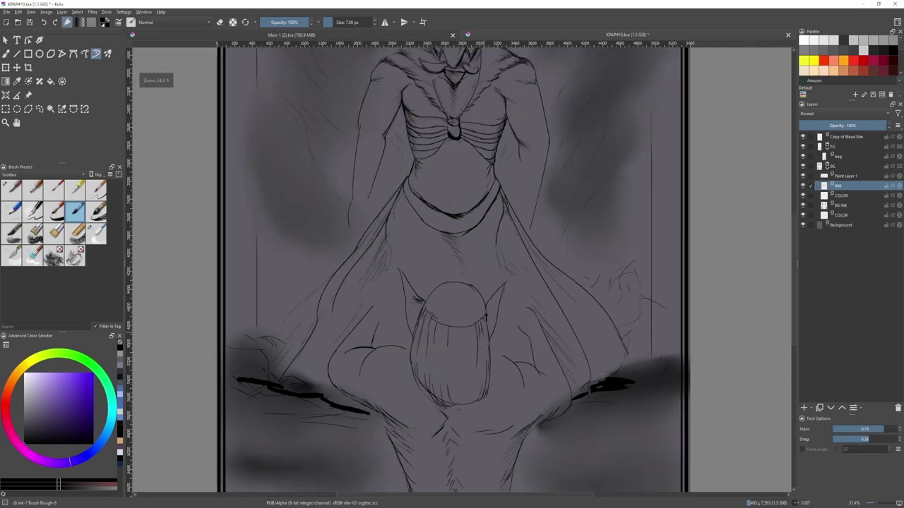
# - Return to the unmirrored view, erase the dark strokes at the right ear's base and re-ink its upper edge to the head
pyautogui.press('m')
pyautogui.scroll(5, 487, 325)
pyautogui.press('/')
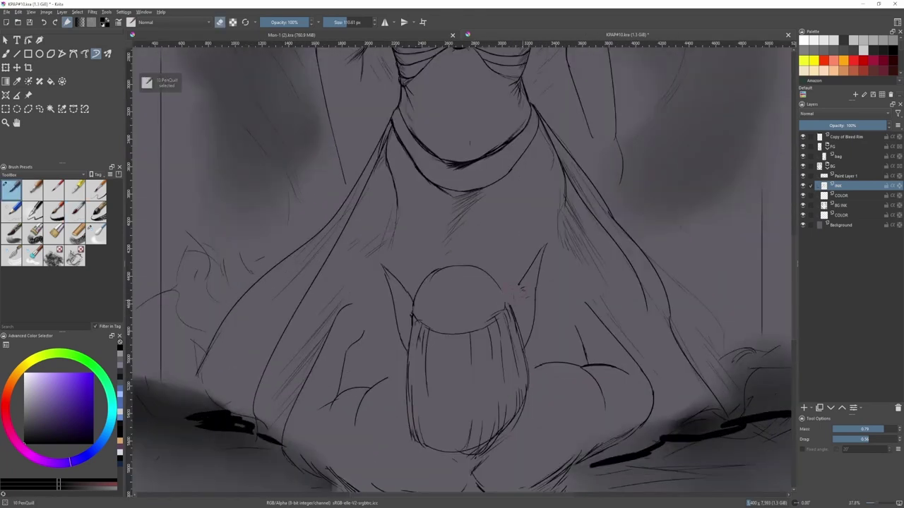
pyautogui.press('/')
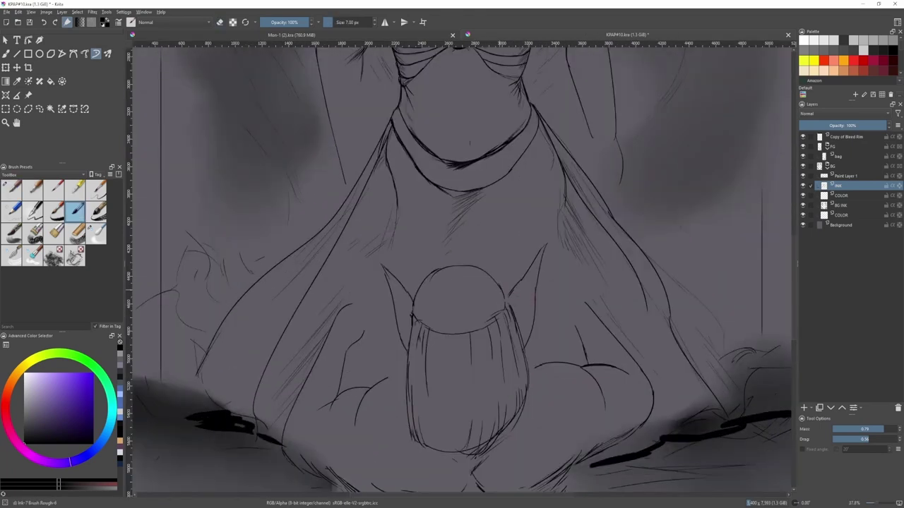
# - Erase the outer edge of the foreground figure's right ear and re-ink it closer to the head, checking it in the mirrored view
pyautogui.press(',')
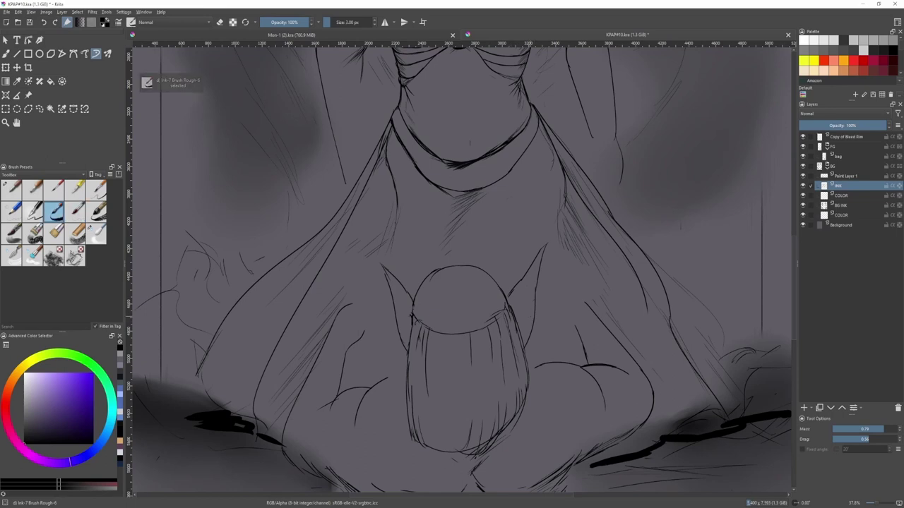
pyautogui.press('/')
pyautogui.moveTo(525, 346)
pyautogui.mouseDown()
pyautogui.moveTo(536, 285)
pyautogui.moveTo(526, 341)
pyautogui.mouseUp()
pyautogui.press('/')
pyautogui.hotkey('ctrl', 'z')
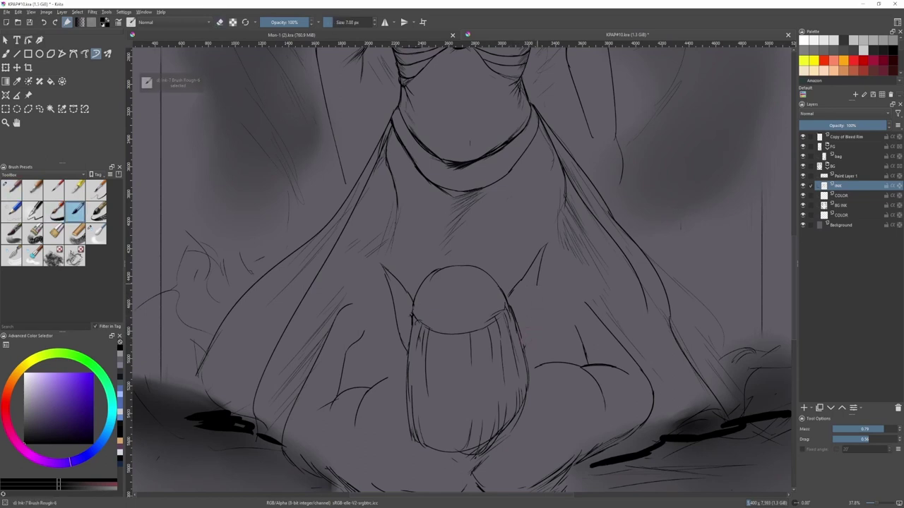
pyautogui.moveTo(537, 285)
pyautogui.mouseDown()
pyautogui.moveTo(524, 340)
pyautogui.moveTo(509, 330)
pyautogui.mouseUp()
pyautogui.press('2')
pyautogui.press('m')
pyautogui.press('m')
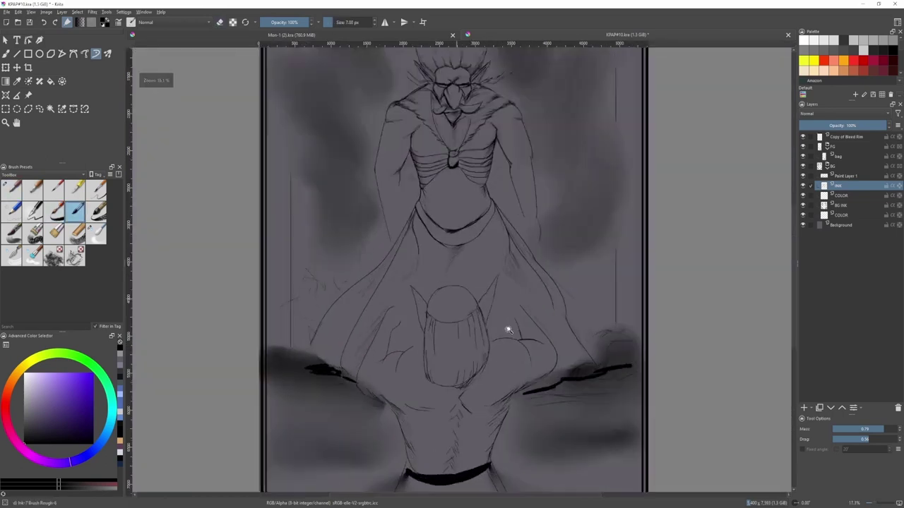
# - Erase the muscle lines on the foreground figure's right shoulder and re-ink them as flatter, overlapping curves
pyautogui.scroll(3, 508, 330)
pyautogui.scroll(-2, 508, 330)
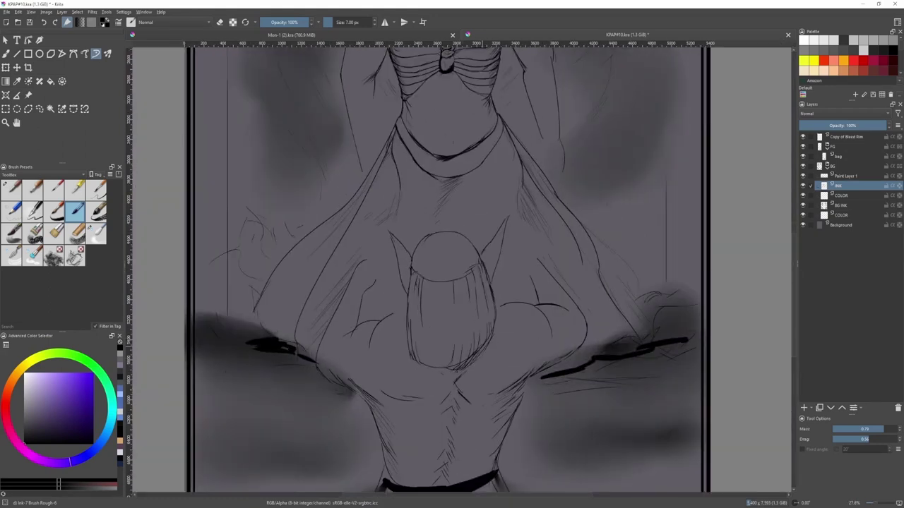
pyautogui.scroll(-2, 477, 266)
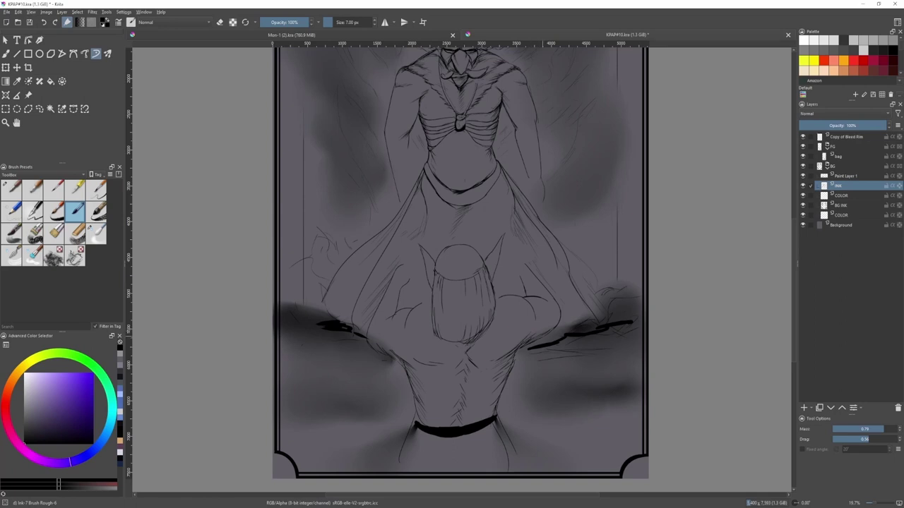
pyautogui.scroll(2, 523, 311)
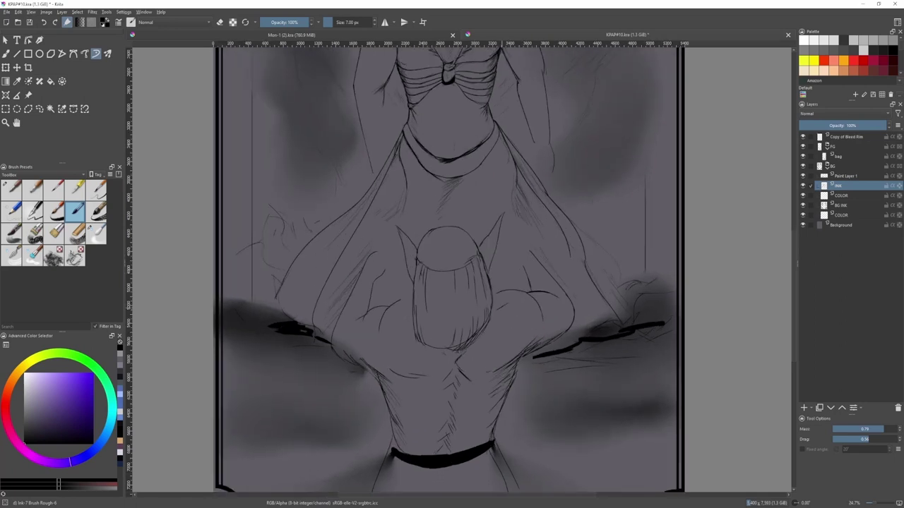
pyautogui.scroll(-2, 523, 310)
pyautogui.scroll(4, 543, 321)
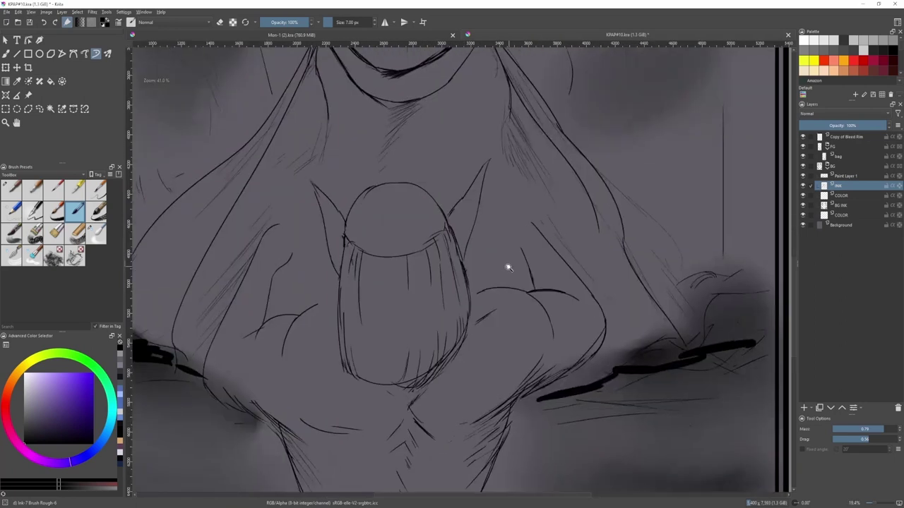
pyautogui.press('/')
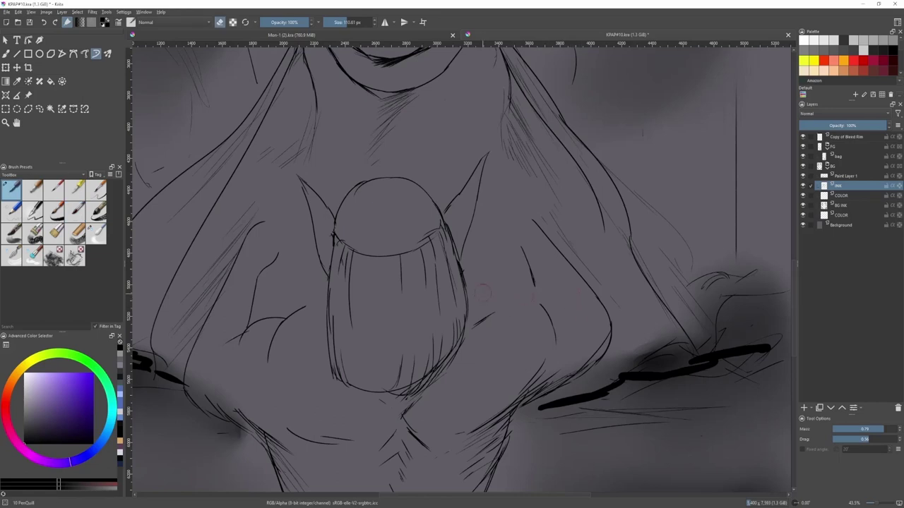
pyautogui.press('/')
pyautogui.hotkey('ctrl', 'z')
pyautogui.moveTo(504, 294)
pyautogui.mouseDown()
pyautogui.moveTo(543, 291)
pyautogui.moveTo(524, 309)
pyautogui.mouseUp()
pyautogui.hotkey('ctrl', 'z')
pyautogui.moveTo(510, 297)
pyautogui.mouseDown()
pyautogui.moveTo(550, 299)
pyautogui.moveTo(555, 344)
pyautogui.mouseUp()
pyautogui.press('/')
pyautogui.press('/')
pyautogui.moveTo(545, 297); pyautogui.dragTo(572, 302)
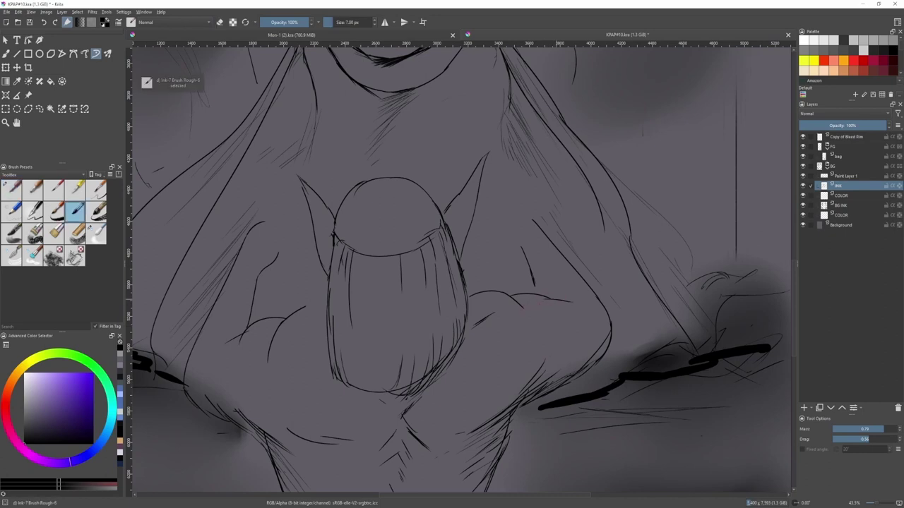
# - Extend the foreground figure's raised left forearm and ink a hand with fingers at its end
pyautogui.scroll(-3, 339, 313)
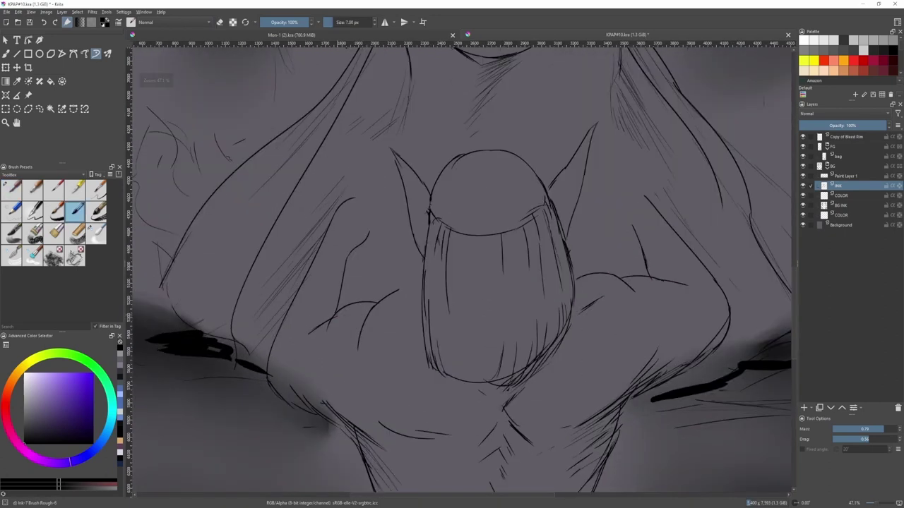
pyautogui.scroll(1, 480, 298)
pyautogui.scroll(4, 339, 246)
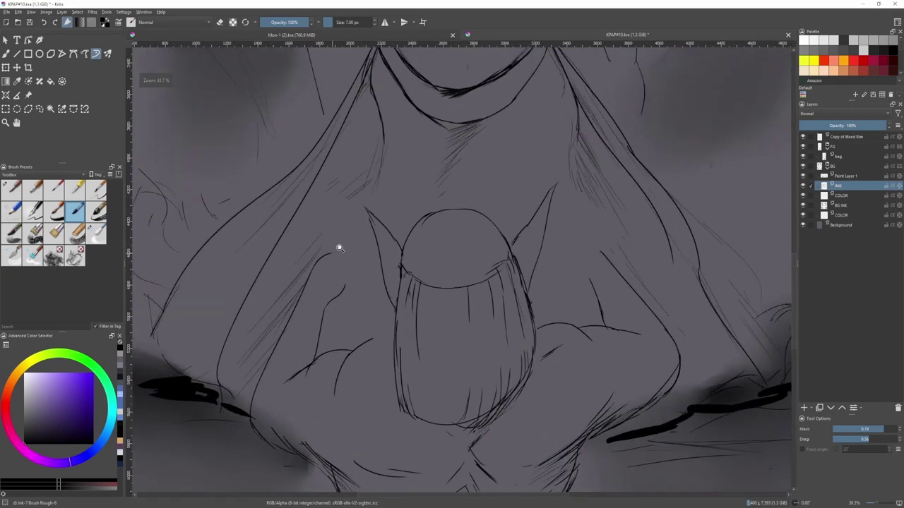
pyautogui.moveTo(325, 251)
pyautogui.mouseDown()
pyautogui.moveTo(365, 235)
pyautogui.moveTo(316, 255)
pyautogui.moveTo(343, 236)
pyautogui.moveTo(358, 245)
pyautogui.mouseUp()
pyautogui.press('/')
pyautogui.press('/')
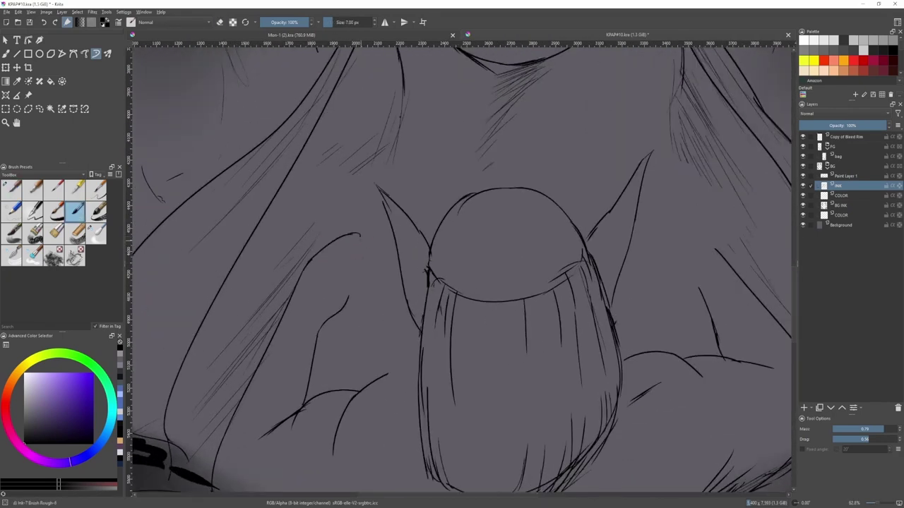
pyautogui.moveTo(349, 295)
pyautogui.mouseDown()
pyautogui.moveTo(362, 264)
pyautogui.moveTo(338, 271)
pyautogui.mouseUp()
pyautogui.hotkey('ctrl', 'z')
pyautogui.hotkey('ctrl', 'z')
pyautogui.moveTo(360, 237)
pyautogui.mouseDown()
pyautogui.moveTo(323, 283)
pyautogui.moveTo(450, 290)
pyautogui.mouseUp()
pyautogui.hotkey('ctrl', 'z')
pyautogui.hotkey('ctrl', 'z')
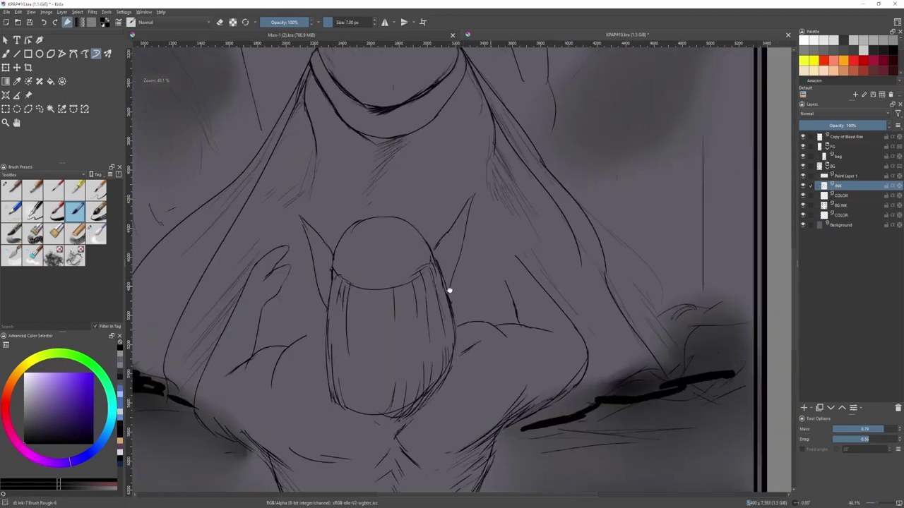
# - Ink the inner wrist contour of the standing figure's arm on the picture's right and erase that arm's outer line below the elbow
pyautogui.scroll(-3, 449, 289)
pyautogui.scroll(1, 457, 311)
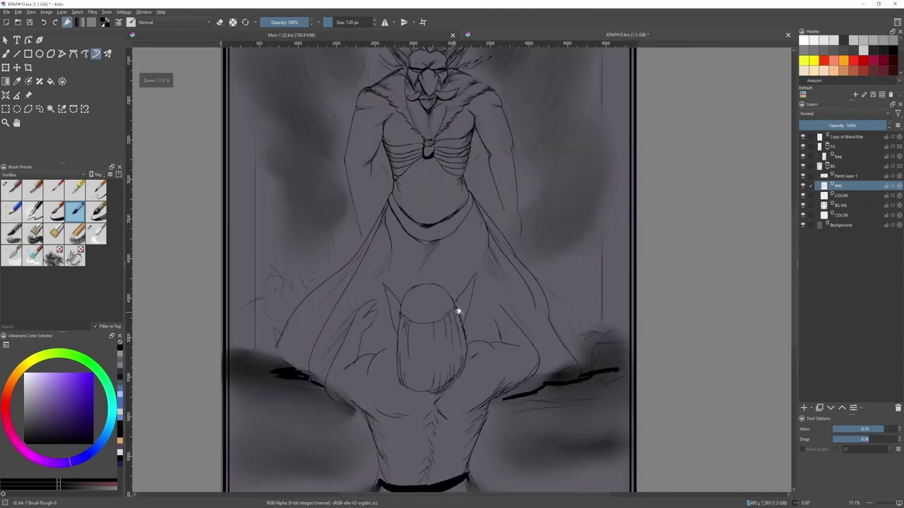
pyautogui.scroll(3, 504, 258)
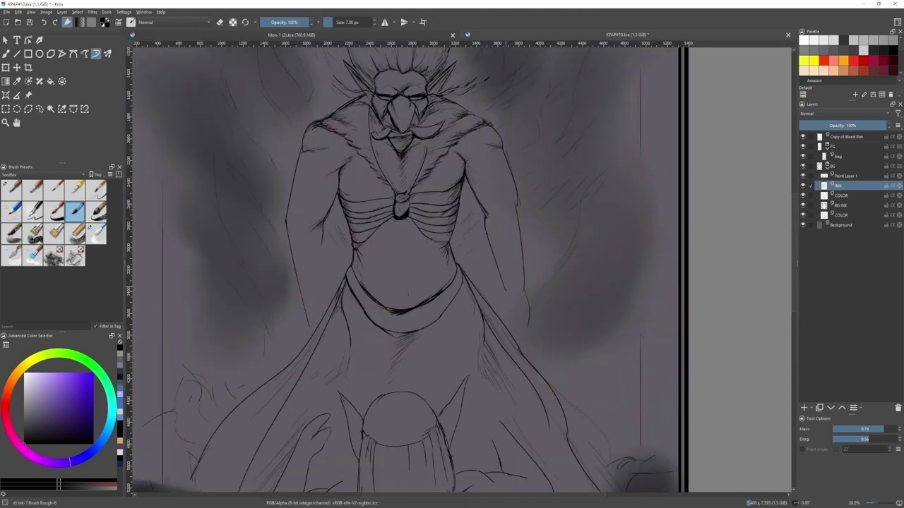
pyautogui.scroll(2, 506, 300)
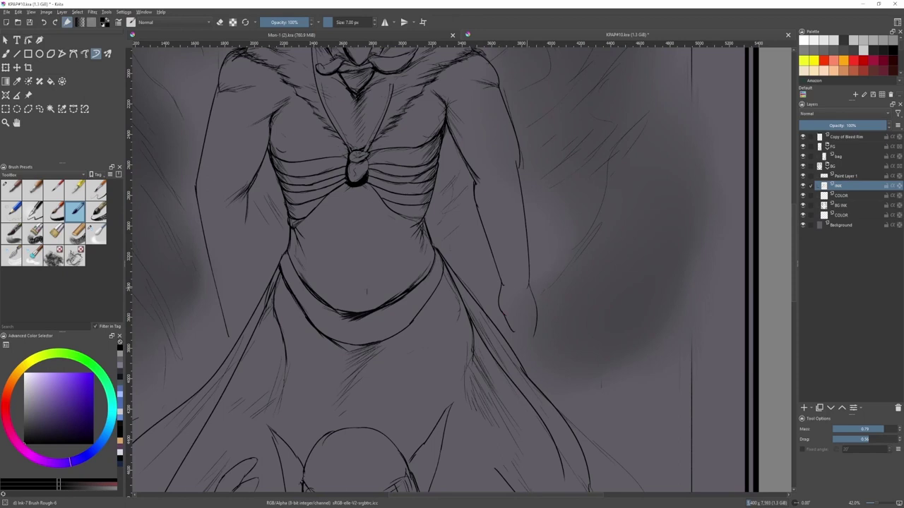
pyautogui.hotkey('ctrl', 'z')
pyautogui.moveTo(528, 288)
pyautogui.mouseDown()
pyautogui.moveTo(534, 341)
pyautogui.moveTo(533, 287)
pyautogui.mouseUp()
pyautogui.press('/')
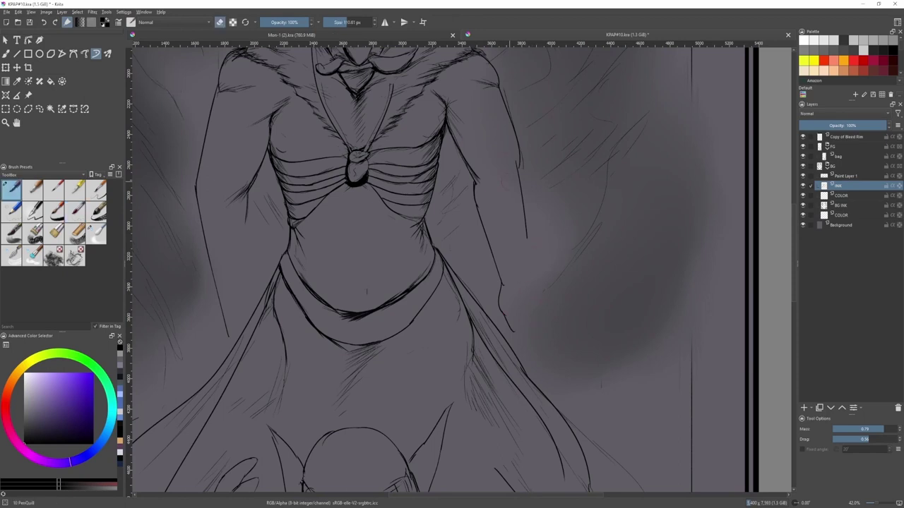
pyautogui.moveTo(503, 180); pyautogui.dragTo(492, 211)
pyautogui.press('/')
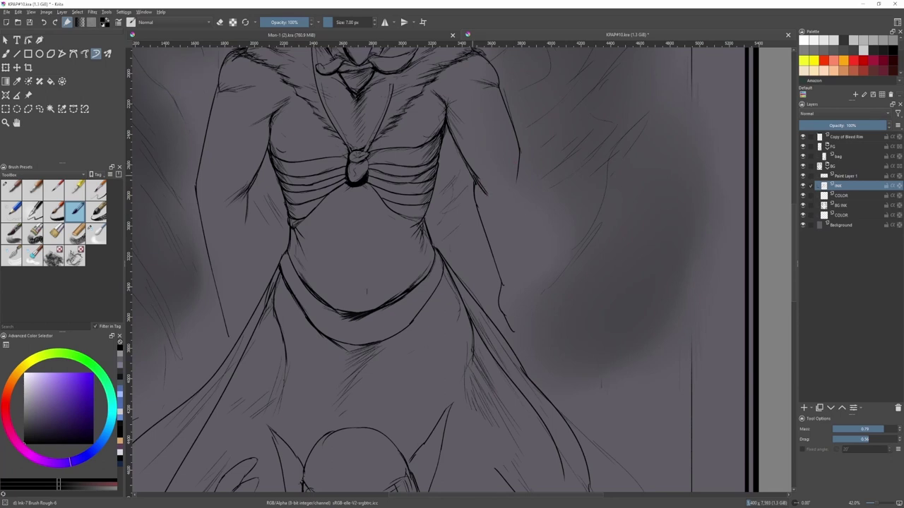
# - Re-ink the outer forearm line of the standing figure's arm on the picture's right and add the opposite forearm's inner edge
pyautogui.press('/')
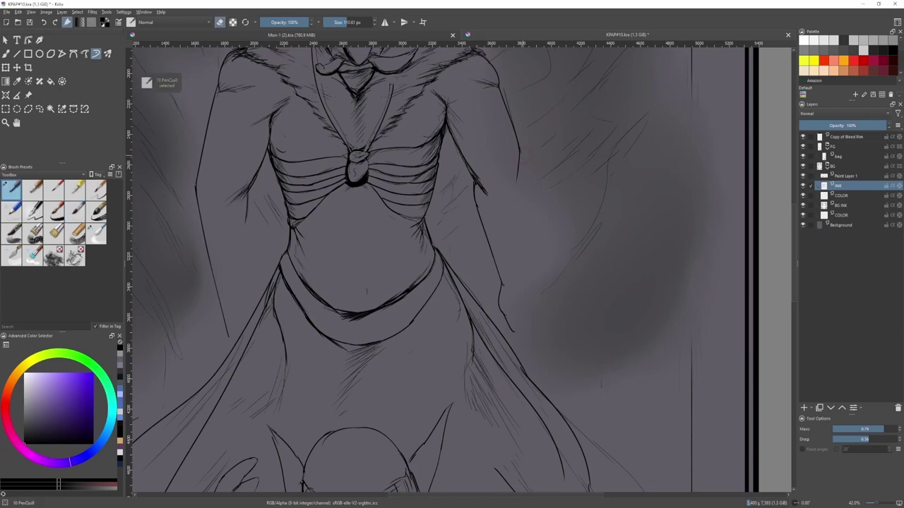
pyautogui.moveTo(519, 148); pyautogui.dragTo(525, 243)
pyautogui.press('/')
pyautogui.hotkey('ctrl', 'z')
pyautogui.scroll(-2, 519, 185)
pyautogui.hotkey('ctrl', 'z')
pyautogui.moveTo(520, 175); pyautogui.dragTo(513, 257)
pyautogui.hotkey('ctrl', 'z')
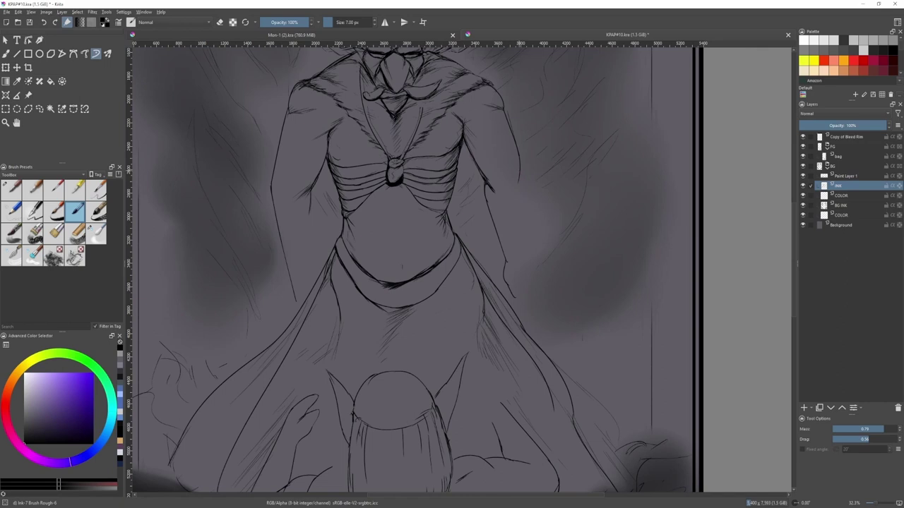
pyautogui.hotkey('ctrl', 'z')
pyautogui.moveTo(519, 172); pyautogui.dragTo(523, 249)
pyautogui.moveTo(304, 203); pyautogui.dragTo(309, 271)
pyautogui.moveTo(305, 222); pyautogui.dragTo(307, 244)
# - Erase the heavy upper edge of the standing figure's waistband and re-ink it as a thinner curve across the belly
pyautogui.scroll(3, 398, 228)
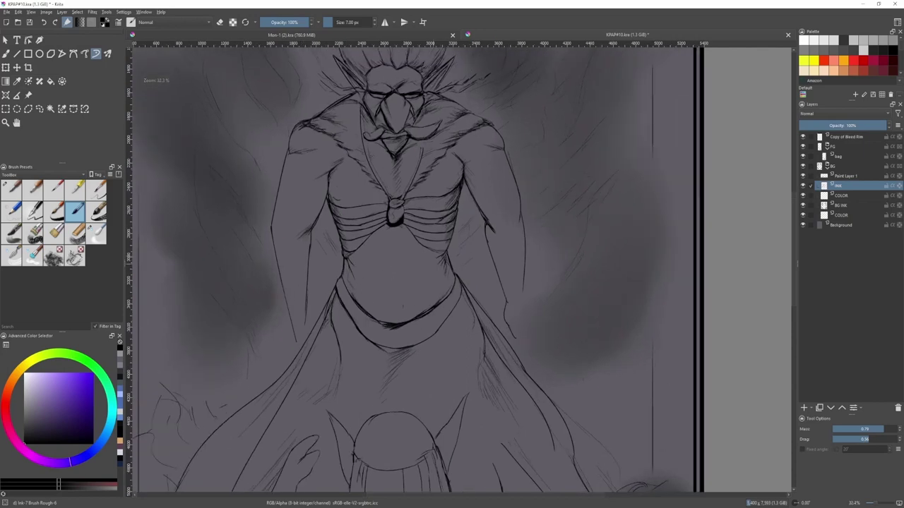
pyautogui.scroll(-2, 395, 264)
pyautogui.scroll(2, 390, 303)
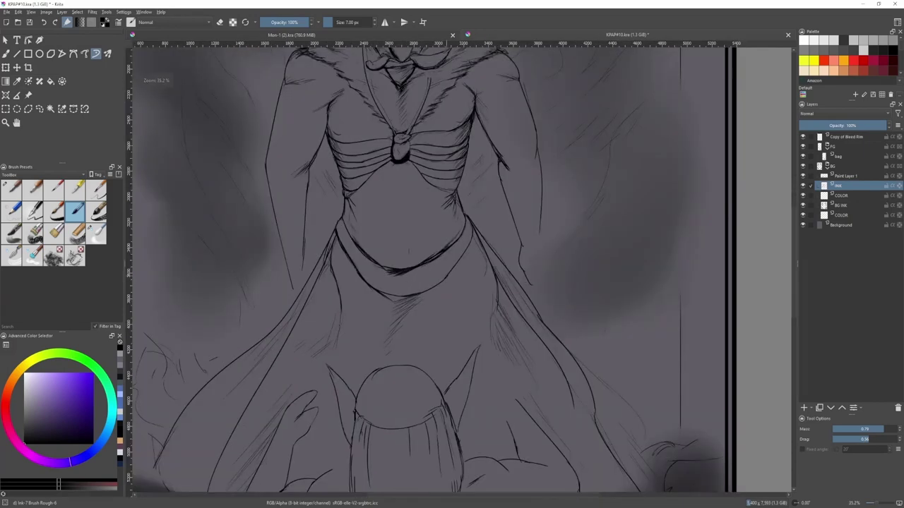
pyautogui.press('/')
pyautogui.moveTo(355, 244)
pyautogui.mouseDown()
pyautogui.moveTo(418, 267)
pyautogui.moveTo(387, 271)
pyautogui.mouseUp()
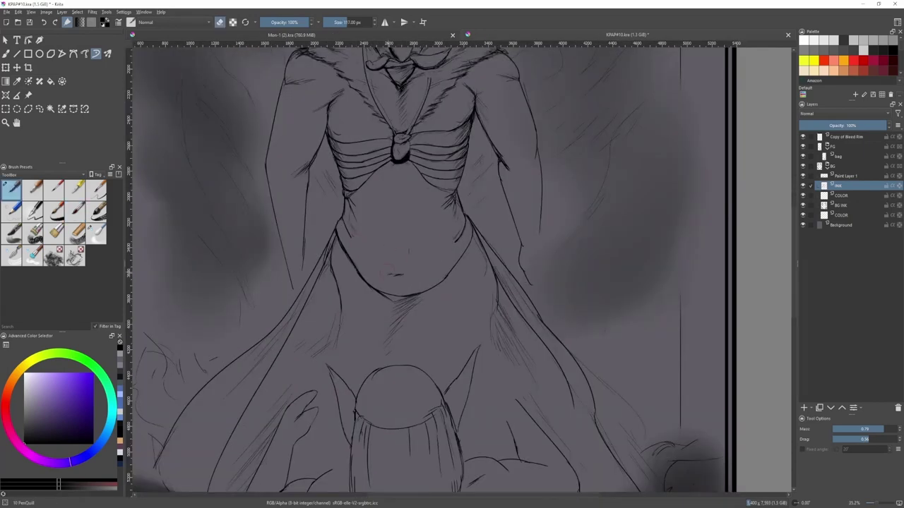
pyautogui.press('/')
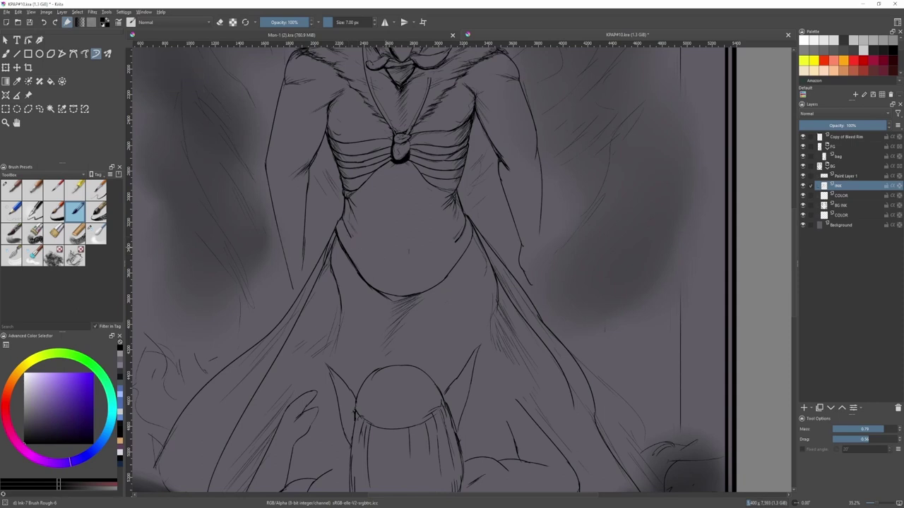
pyautogui.moveTo(350, 240)
pyautogui.mouseDown()
pyautogui.moveTo(447, 239)
pyautogui.moveTo(413, 269)
pyautogui.mouseUp()
pyautogui.moveTo(378, 260)
pyautogui.mouseDown()
pyautogui.moveTo(412, 279)
pyautogui.moveTo(357, 304)
pyautogui.moveTo(369, 261)
pyautogui.mouseUp()
# - Erase the upper part of the skirt fold on the picture's left and re-ink the cape edge at the adjacent hip
pyautogui.press('/')
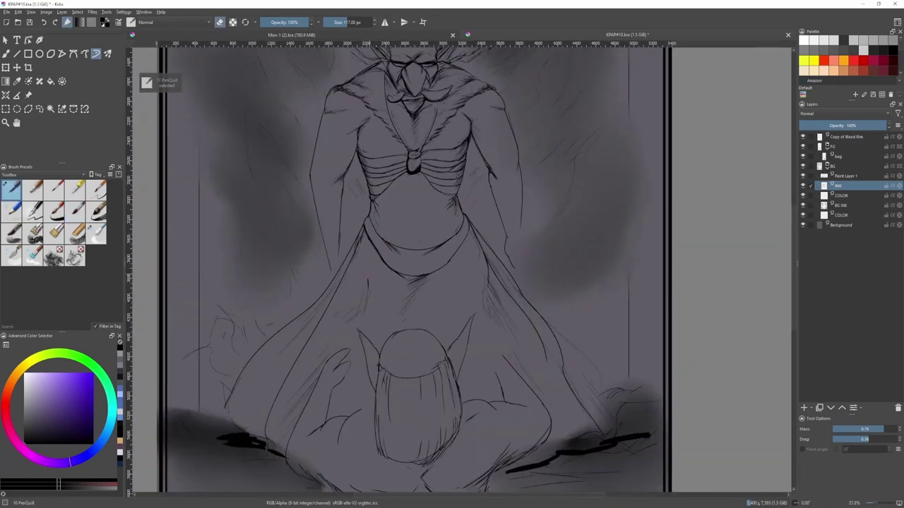
pyautogui.press('/')
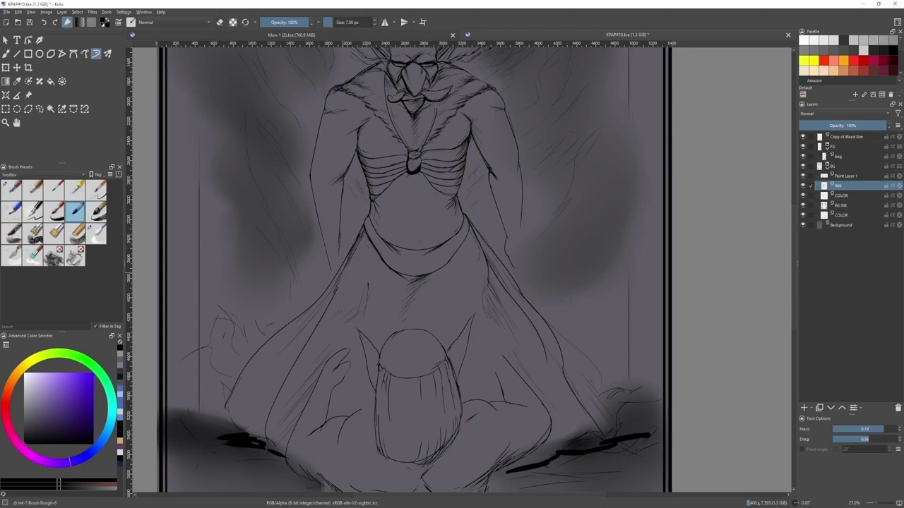
pyautogui.moveTo(343, 276); pyautogui.dragTo(383, 204)
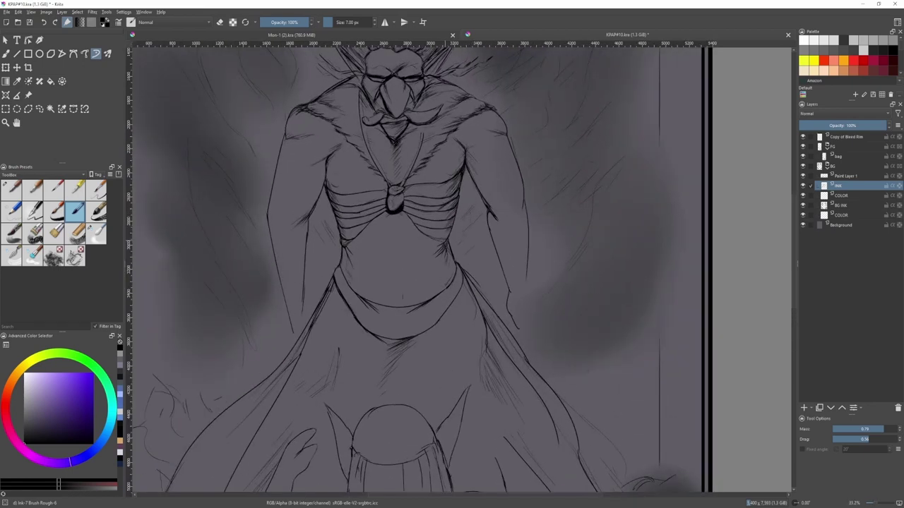
# - Touch up the lower end of the inner forearm line on the standing figure's arm on the picture's left
pyautogui.scroll(3, 452, 236)
pyautogui.scroll(-5, 301, 429)
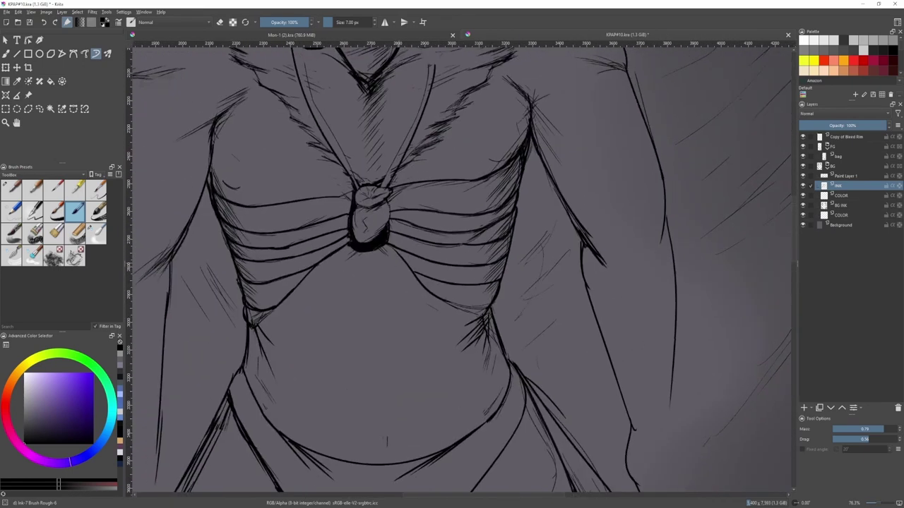
pyautogui.scroll(2, 430, 185)
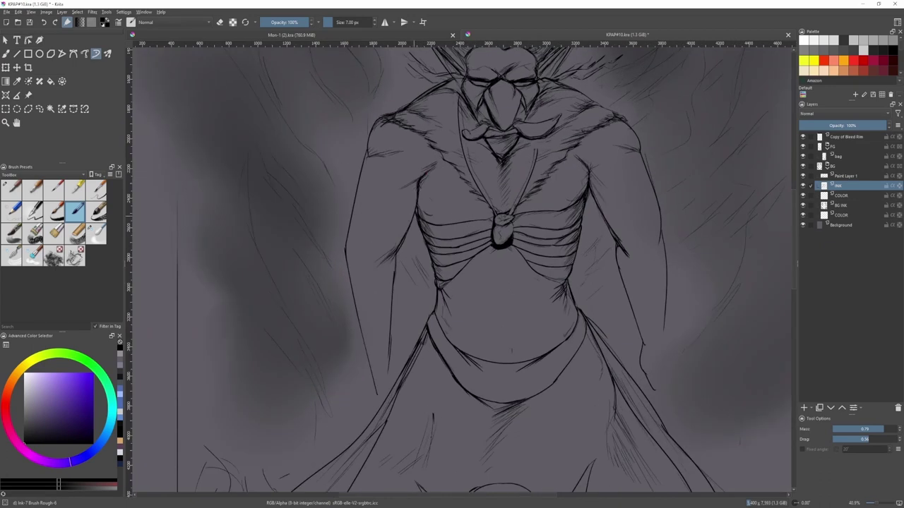
pyautogui.scroll(-2, 388, 260)
pyautogui.scroll(1, 504, 262)
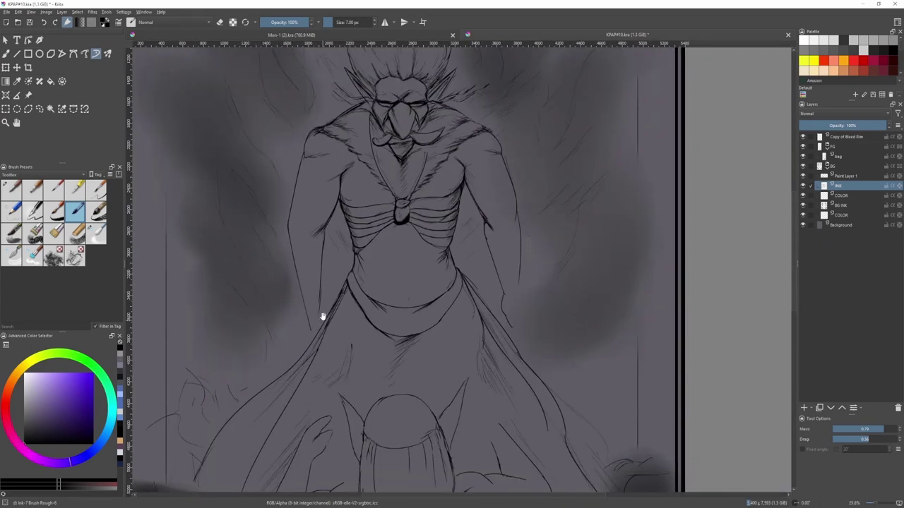
pyautogui.scroll(2, 327, 300)
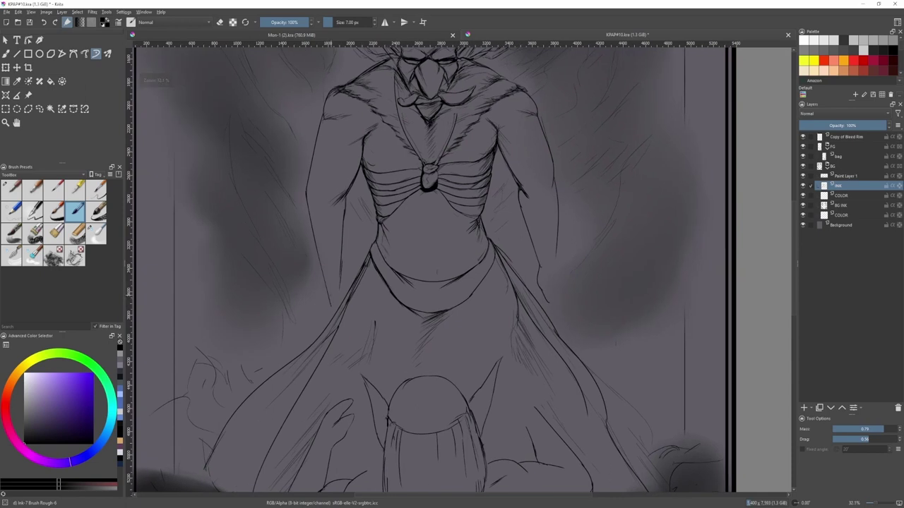
pyautogui.press('/')
pyautogui.press('/')
pyautogui.moveTo(342, 250); pyautogui.dragTo(341, 272)
# - Darken the area beneath the standing figure's mustache with short ink strokes
pyautogui.scroll(-3, 396, 161)
pyautogui.scroll(6, 424, 183)
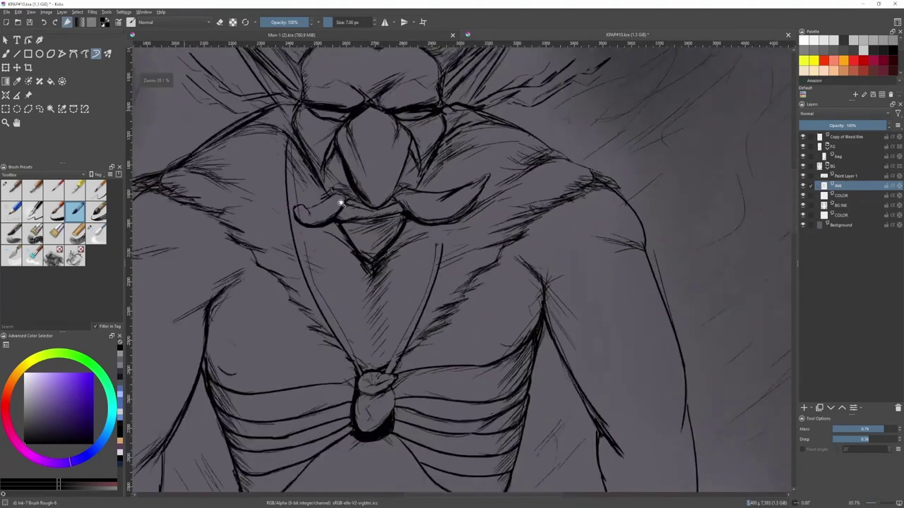
pyautogui.scroll(1, 341, 203)
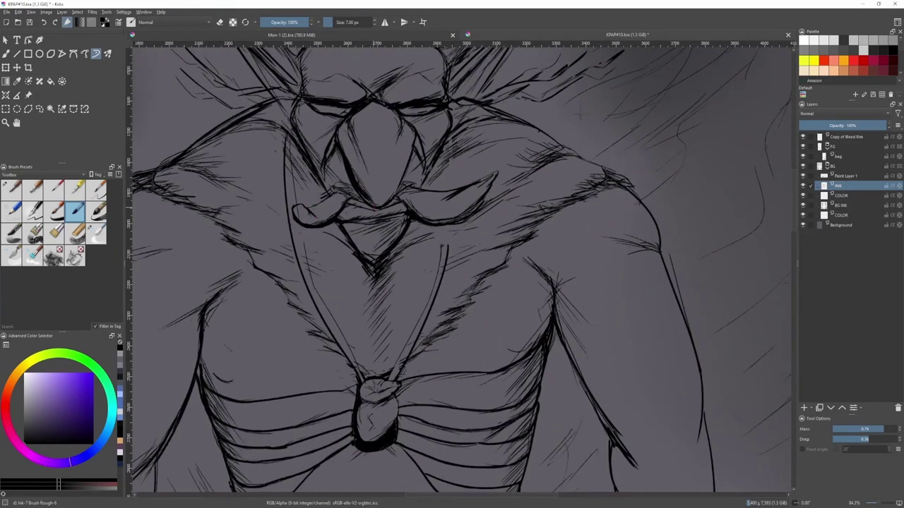
pyautogui.moveTo(359, 224); pyautogui.dragTo(394, 216)
pyautogui.scroll(-1, 464, 205)
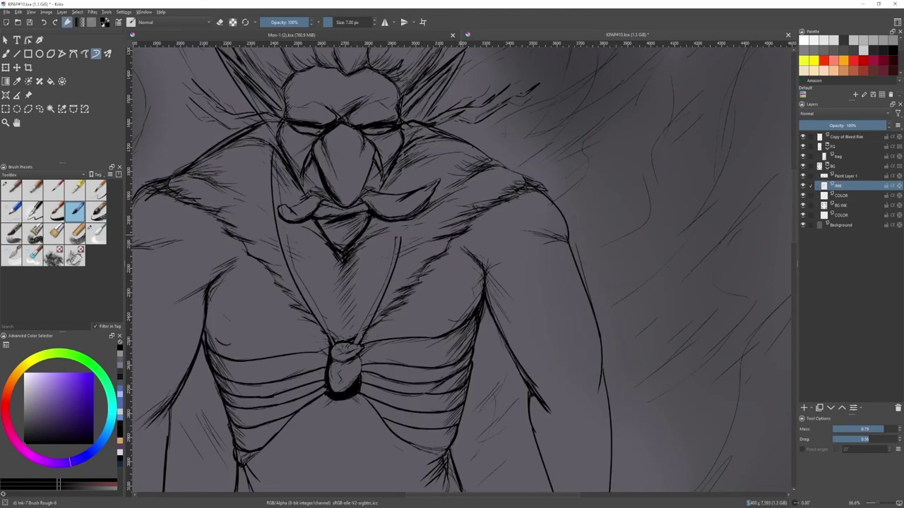
pyautogui.scroll(-1, 505, 133)
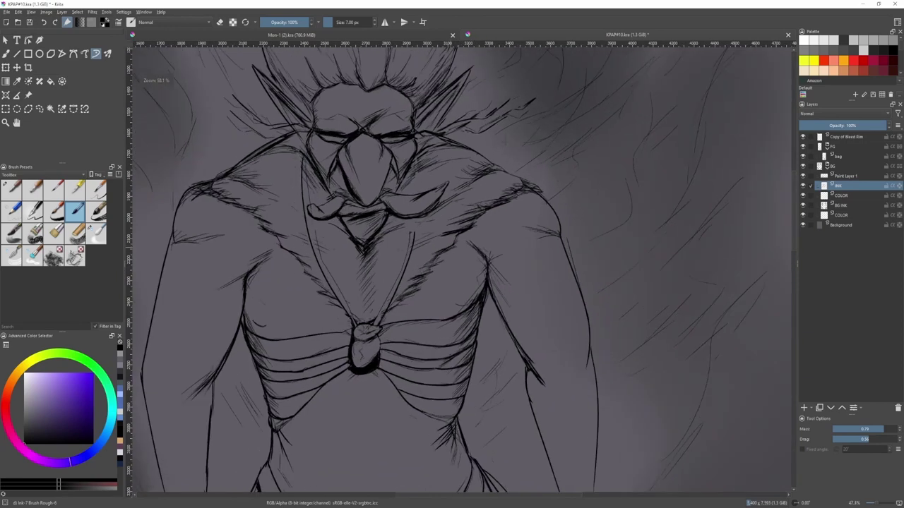
# - Add short ink strokes to the fur collar beside the standing figure's face on the picture's right
pyautogui.moveTo(505, 132); pyautogui.dragTo(600, 138)
pyautogui.moveTo(516, 165); pyautogui.dragTo(499, 174)
pyautogui.moveTo(513, 165); pyautogui.dragTo(497, 176)
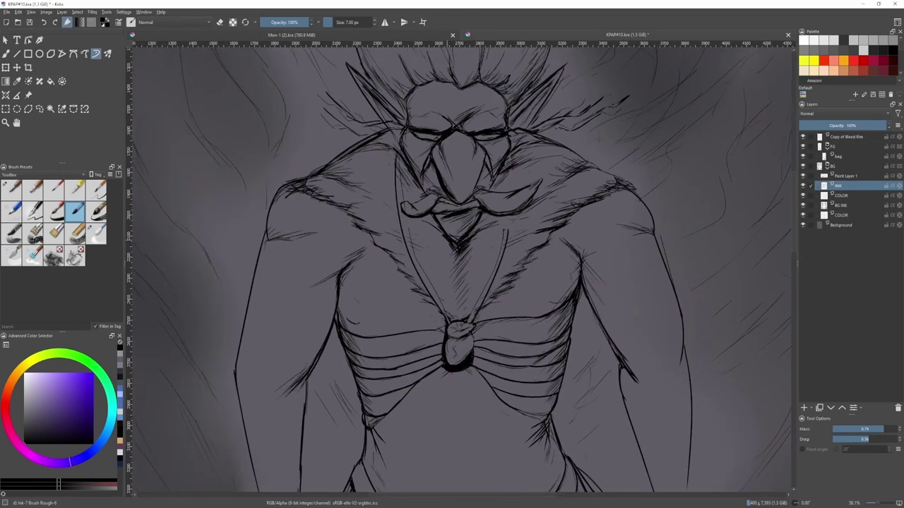
pyautogui.scroll(3, 455, 240)
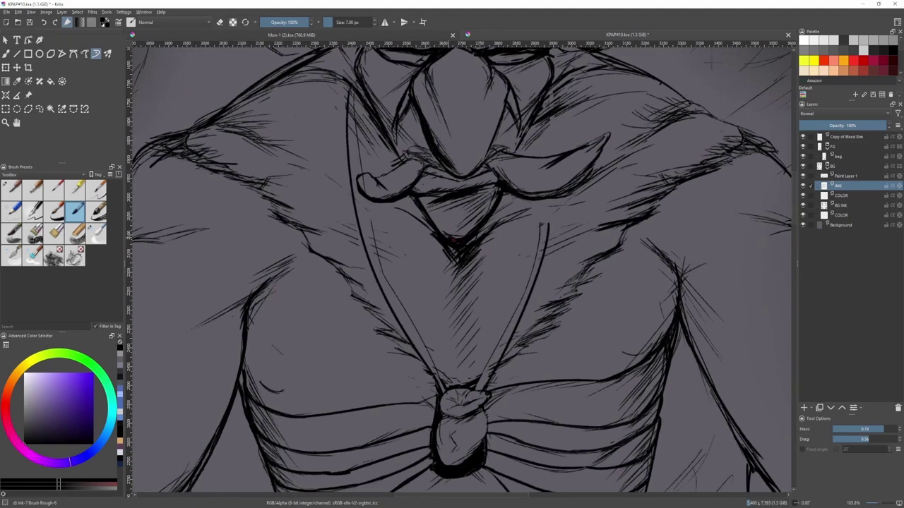
# - Examine the whole cover and its figures at several magnifications to judge the inking and overall composition
pyautogui.scroll(-5, 429, 220)
pyautogui.scroll(2, 393, 188)
pyautogui.scroll(-3, 400, 185)
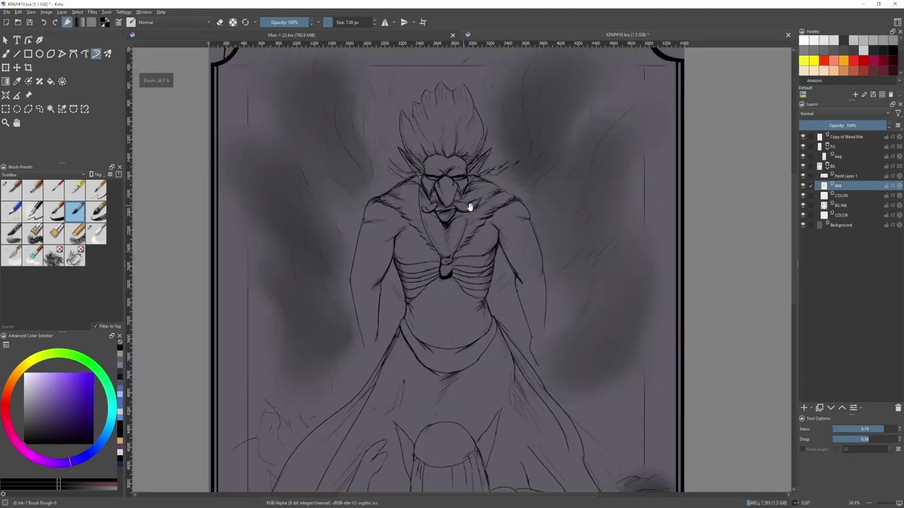
pyautogui.moveTo(470, 207); pyautogui.dragTo(433, 205)
pyautogui.scroll(-2, 452, 208)
pyautogui.scroll(4, 404, 193)
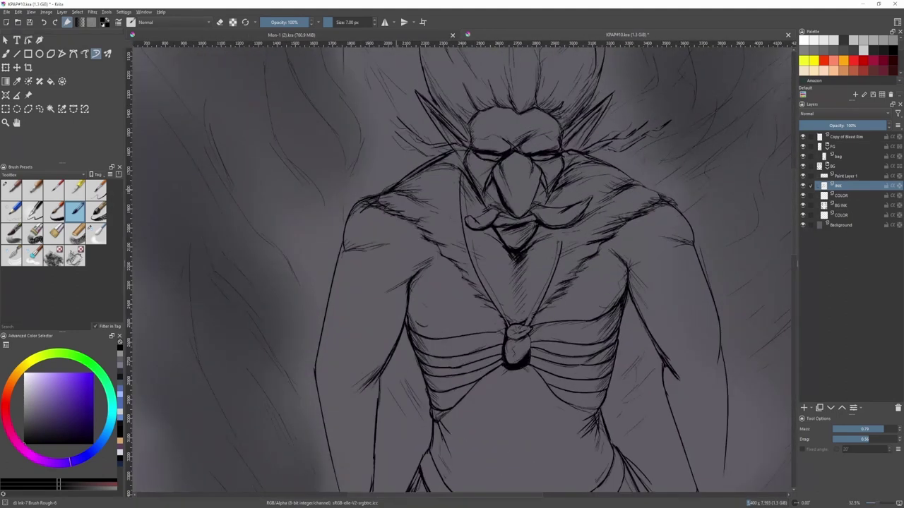
pyautogui.scroll(-5, 476, 188)
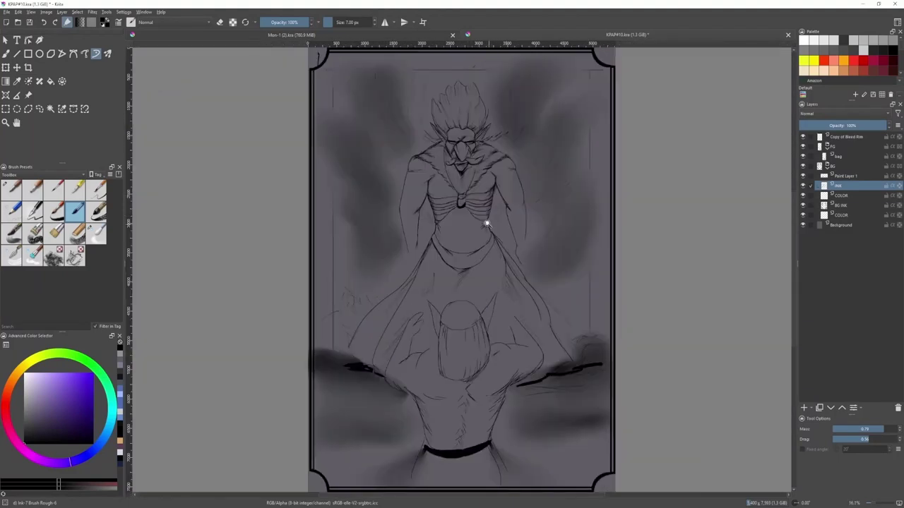
pyautogui.press('t')
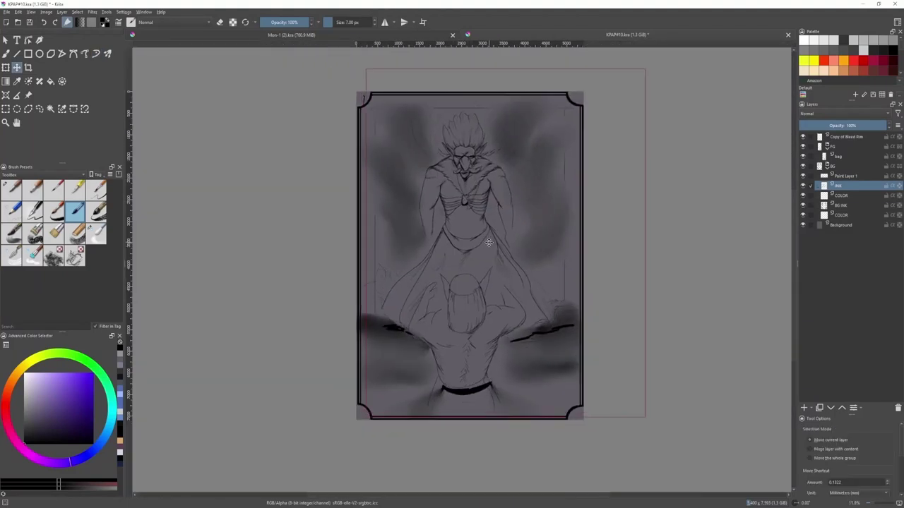
pyautogui.scroll(2, 535, 338)
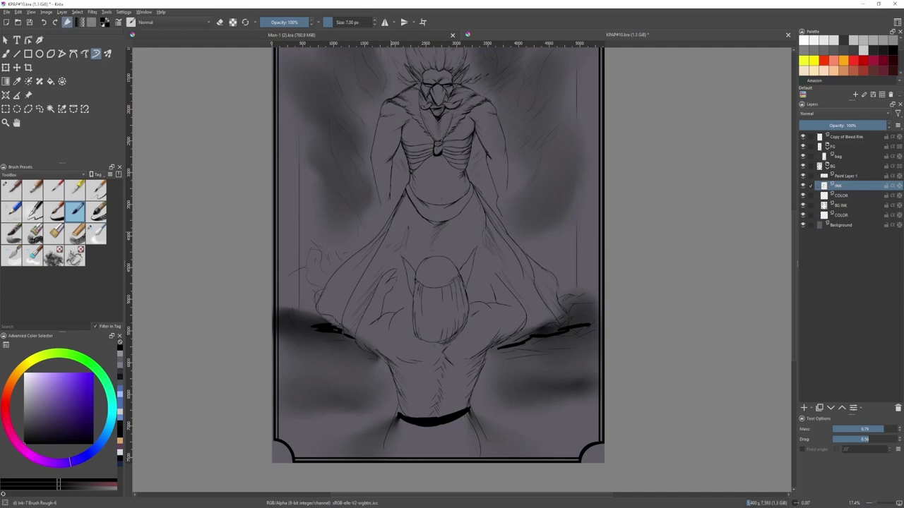
pyautogui.moveTo(421, 235); pyautogui.dragTo(377, 254)
pyautogui.scroll(-1, 377, 254)
pyautogui.scroll(4, 419, 317)
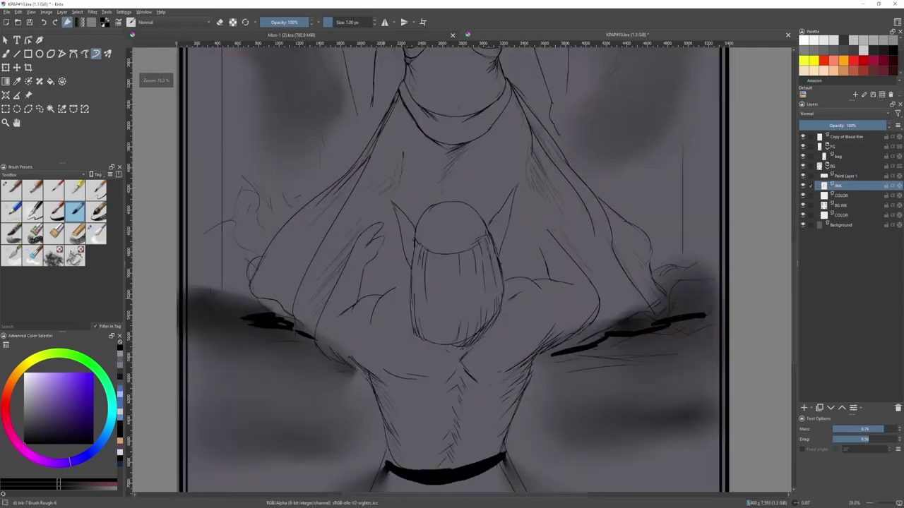
pyautogui.scroll(-3, 353, 289)
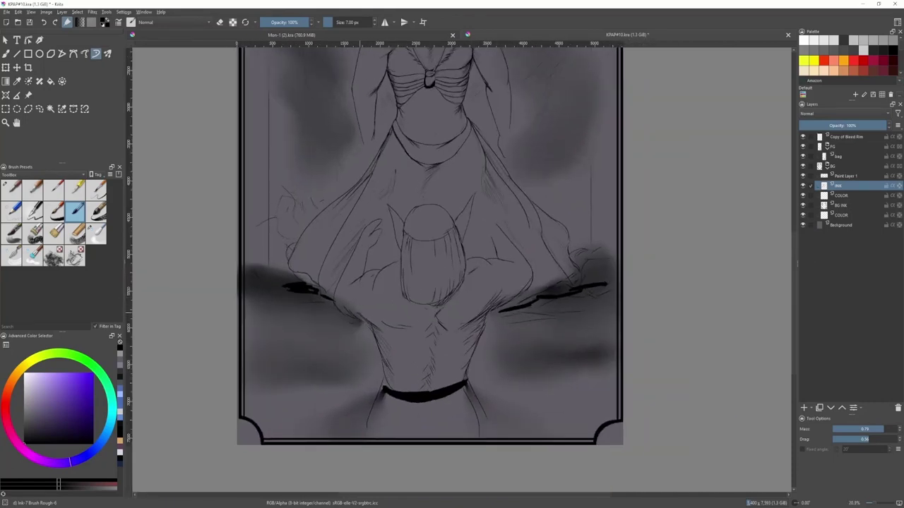
pyautogui.scroll(-1, 414, 382)
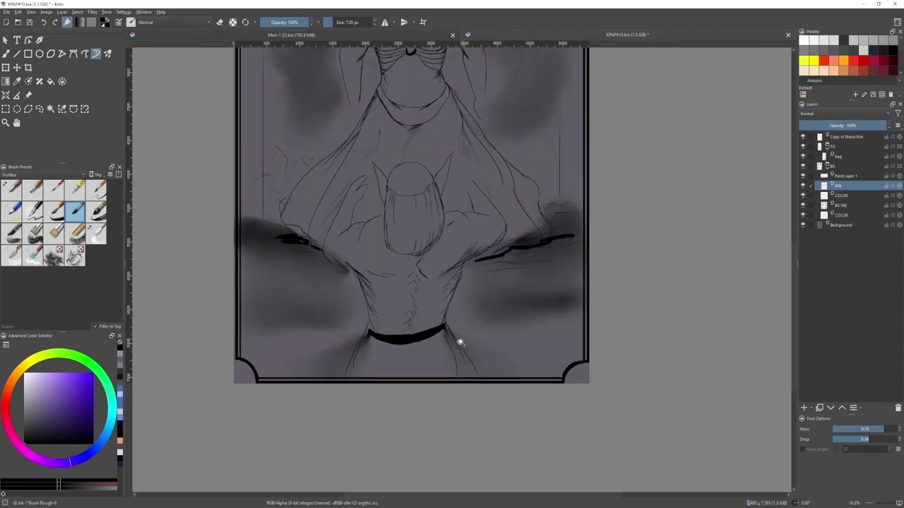
pyautogui.scroll(-5, 460, 343)
pyautogui.scroll(8, 424, 318)
pyautogui.scroll(8, 445, 194)
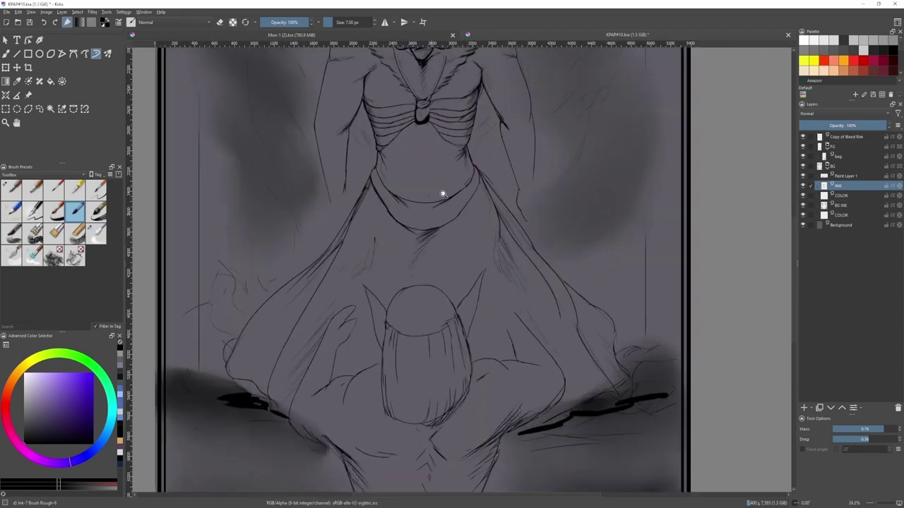
# - Erase the standing figure's rough waistband curves and re-ink the upper edge as one clean curve across the belly
pyautogui.press('/')
pyautogui.moveTo(326, 166); pyautogui.dragTo(322, 167)
pyautogui.moveTo(322, 144)
pyautogui.mouseDown()
pyautogui.moveTo(328, 166)
pyautogui.moveTo(379, 210)
pyautogui.moveTo(361, 201)
pyautogui.moveTo(397, 247)
pyautogui.moveTo(470, 226)
pyautogui.mouseUp()
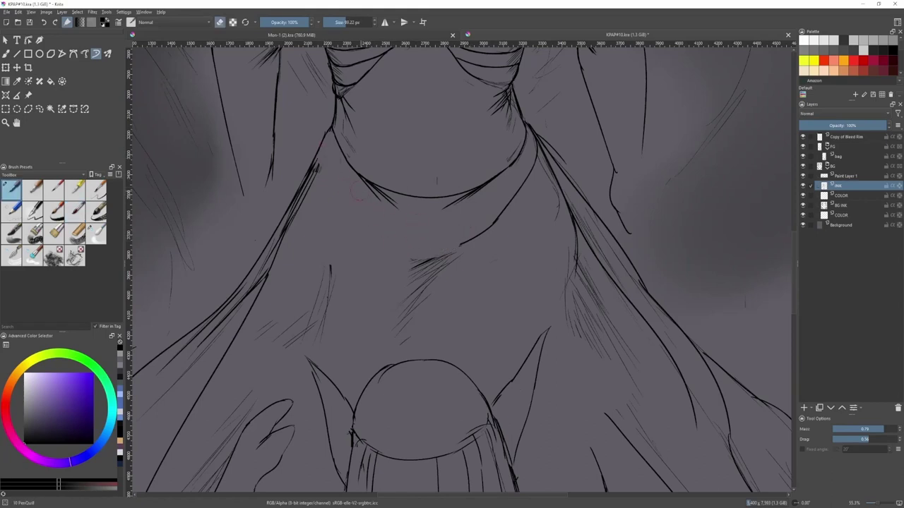
pyautogui.moveTo(357, 190)
pyautogui.mouseDown()
pyautogui.moveTo(434, 199)
pyautogui.moveTo(494, 180)
pyautogui.moveTo(378, 180)
pyautogui.mouseUp()
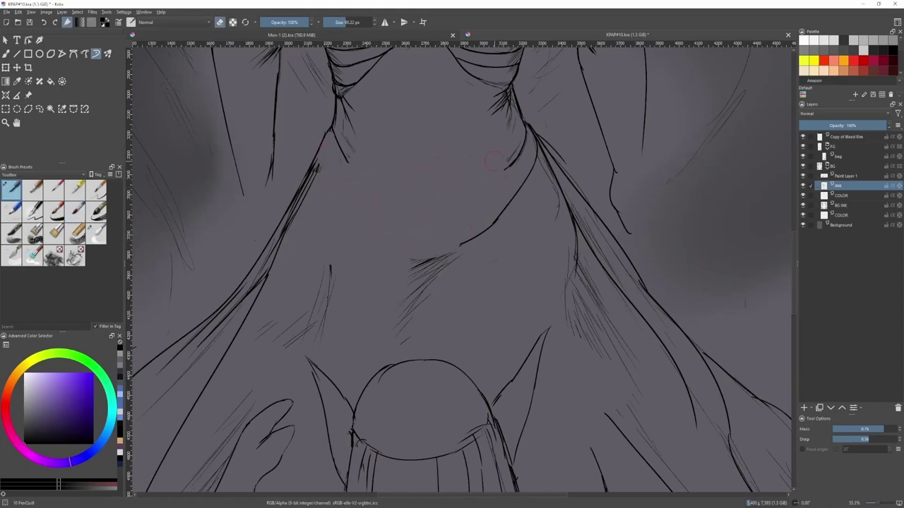
pyautogui.press('/')
pyautogui.moveTo(526, 139)
pyautogui.mouseDown()
pyautogui.moveTo(416, 194)
pyautogui.moveTo(338, 142)
pyautogui.moveTo(336, 208)
pyautogui.moveTo(434, 250)
pyautogui.mouseUp()
pyautogui.hotkey('ctrl', 'z')
pyautogui.hotkey('ctrl', 'z')
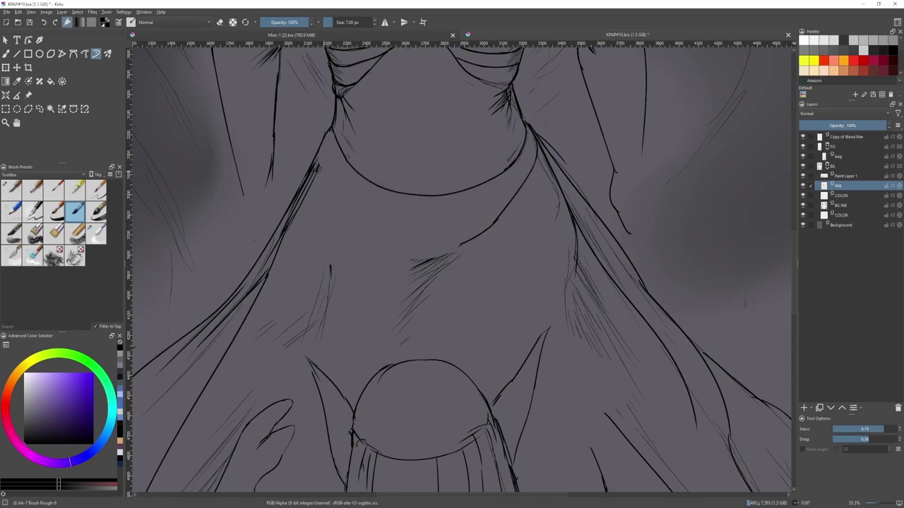
# - Ink the lower curve of the standing figure's waistband, darken the hatching beneath it, and check the drawing mirrored
pyautogui.moveTo(319, 153)
pyautogui.mouseDown()
pyautogui.moveTo(345, 208)
pyautogui.moveTo(466, 249)
pyautogui.moveTo(495, 229)
pyautogui.moveTo(458, 250)
pyautogui.mouseUp()
pyautogui.press('/')
pyautogui.press('/')
pyautogui.moveTo(493, 225); pyautogui.dragTo(467, 245)
pyautogui.moveTo(477, 239); pyautogui.dragTo(419, 278)
pyautogui.moveTo(442, 257); pyautogui.dragTo(414, 274)
pyautogui.scroll(-5, 440, 260)
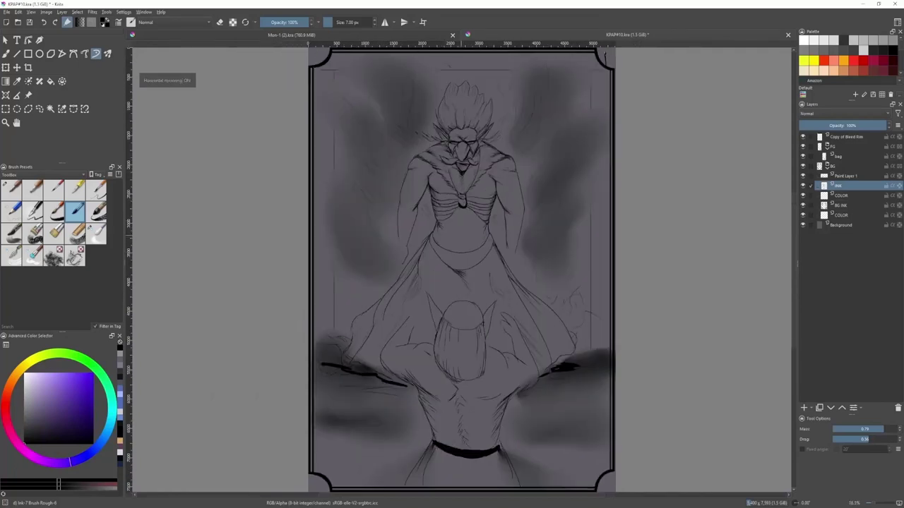
pyautogui.scroll(-2, 469, 246)
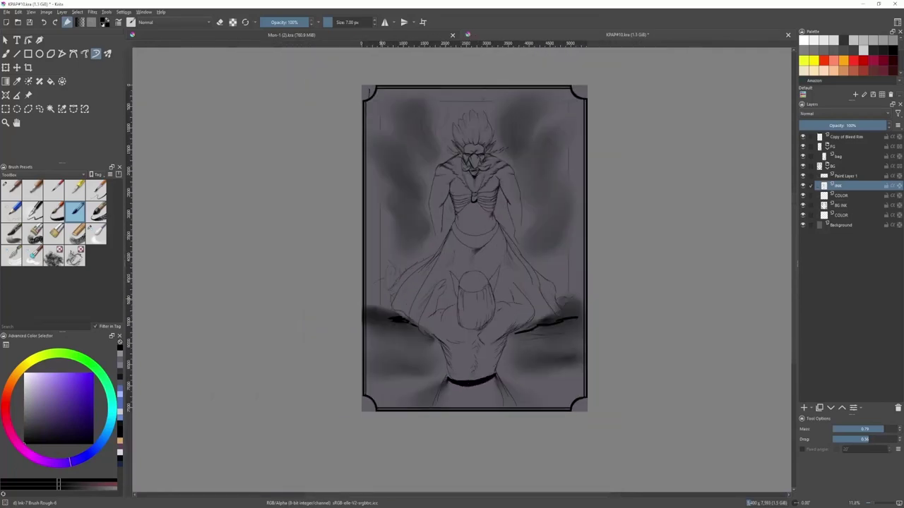
pyautogui.moveTo(410, 278); pyautogui.dragTo(365, 296)
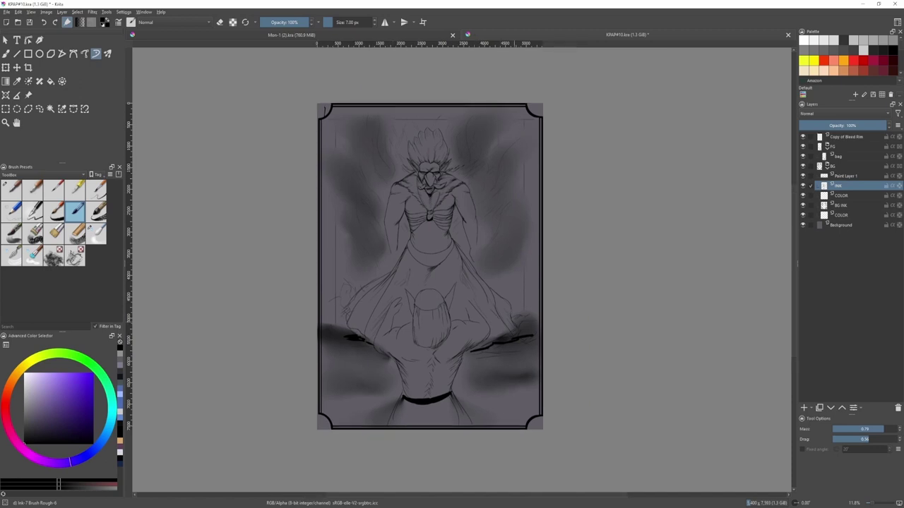
# - Ink the outline of the foreground figure's raised hand above the forearm on the picture's right
pyautogui.scroll(5, 432, 202)
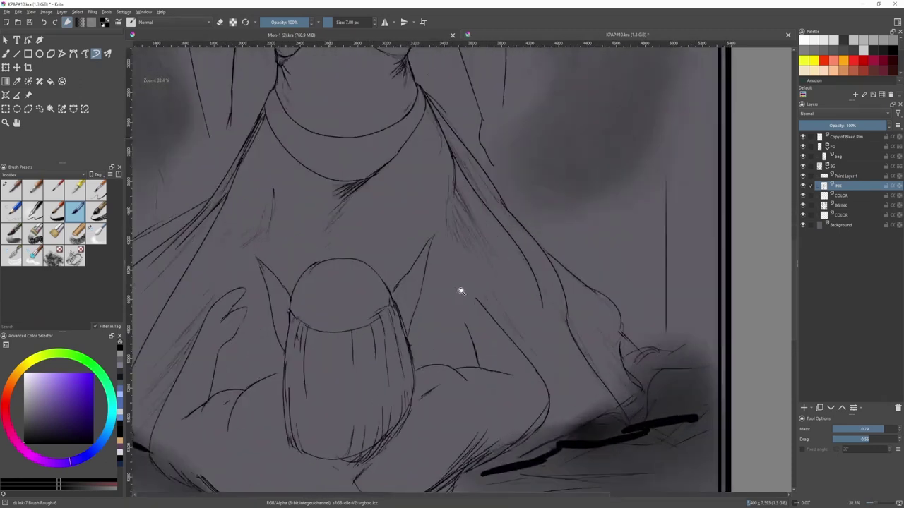
pyautogui.moveTo(458, 273)
pyautogui.mouseDown()
pyautogui.moveTo(479, 298)
pyautogui.moveTo(464, 331)
pyautogui.mouseUp()
pyautogui.moveTo(463, 271)
pyautogui.mouseDown()
pyautogui.moveTo(424, 265)
pyautogui.moveTo(433, 311)
pyautogui.moveTo(454, 334)
pyautogui.mouseUp()
pyautogui.press('/')
pyautogui.press('/')
pyautogui.scroll(3, 455, 336)
pyautogui.hotkey('ctrl', 'z')
# - Ink the inner edge of that raised hand's palm and wrist down to the forearm line
pyautogui.moveTo(418, 291); pyautogui.dragTo(456, 330)
pyautogui.moveTo(450, 327)
pyautogui.mouseDown()
pyautogui.moveTo(477, 335)
pyautogui.moveTo(486, 361)
pyautogui.mouseUp()
pyautogui.hotkey('ctrl', 'z')
pyautogui.press('/')
pyautogui.press('/')
pyautogui.hotkey('ctrl', 'z')
pyautogui.scroll(-3, 478, 357)
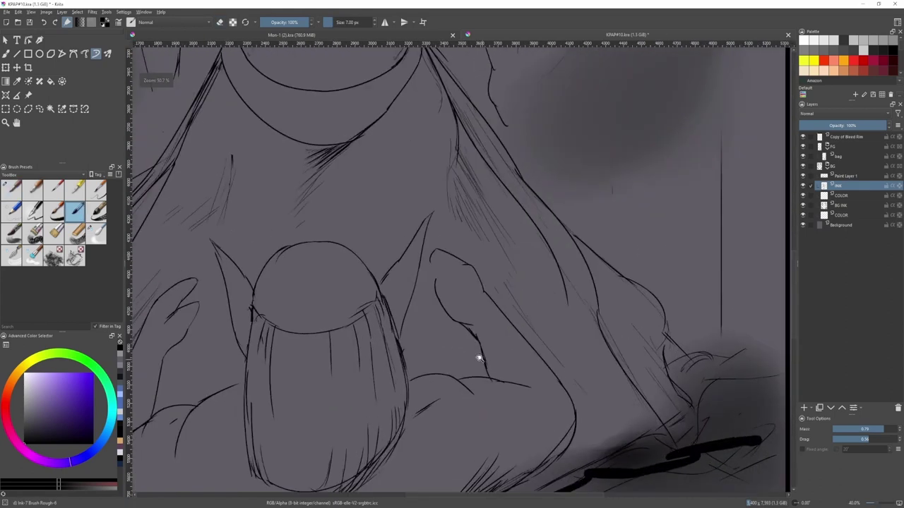
# - Ink the thumb tip on the foreground figure's raised hand and try a line for the finger's underside
pyautogui.scroll(3, 451, 332)
pyautogui.moveTo(470, 307); pyautogui.dragTo(487, 320)
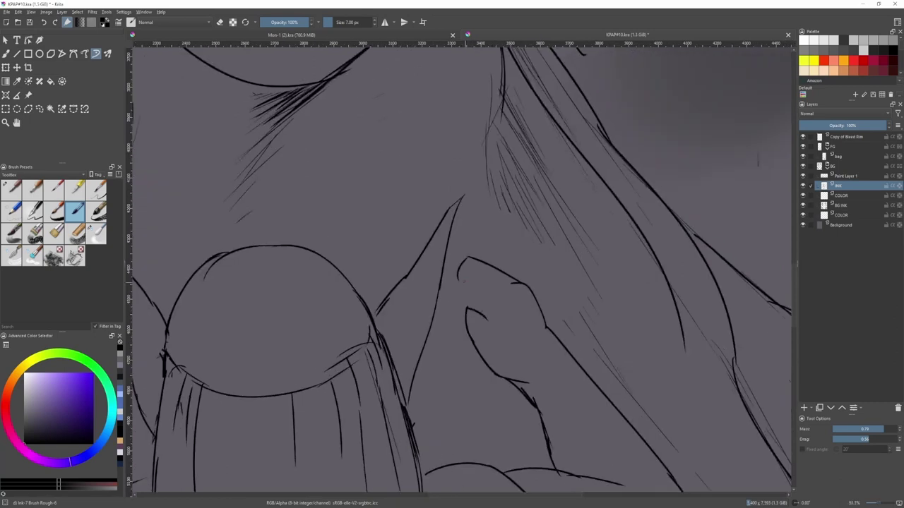
pyautogui.moveTo(460, 278); pyautogui.dragTo(480, 293)
pyautogui.hotkey('ctrl', 'z')
pyautogui.hotkey('ctrl', 'z')
# - Ink the underside of the raised hand's fingers back to the thumb, closing the gap between them
pyautogui.moveTo(468, 257)
pyautogui.mouseDown()
pyautogui.moveTo(459, 280)
pyautogui.moveTo(466, 260)
pyautogui.moveTo(465, 286)
pyautogui.moveTo(507, 314)
pyautogui.mouseUp()
pyautogui.press('/')
pyautogui.press('/')
pyautogui.hotkey('ctrl', 'z')
pyautogui.hotkey('ctrl', 'z')
pyautogui.scroll(-3, 493, 305)
pyautogui.scroll(2, 503, 301)
pyautogui.hotkey('ctrl', 'z')
pyautogui.hotkey('ctrl', 'z')
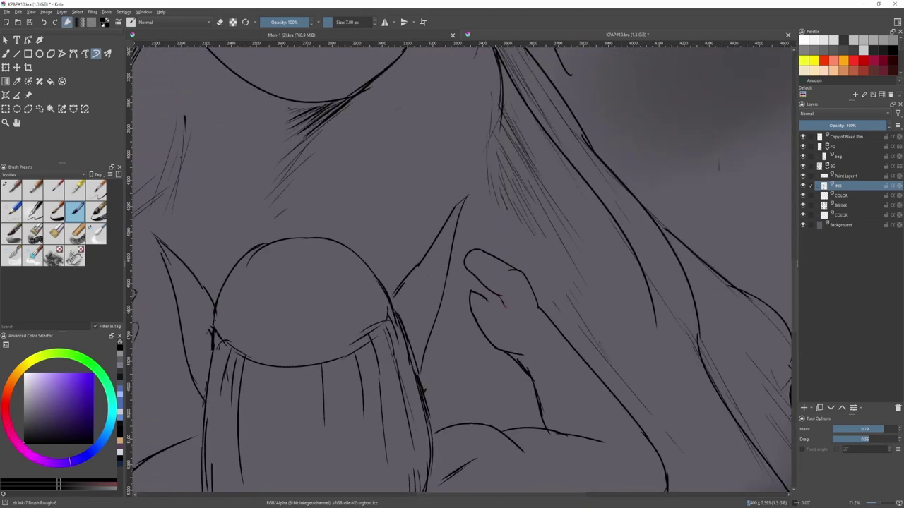
pyautogui.scroll(-3, 508, 311)
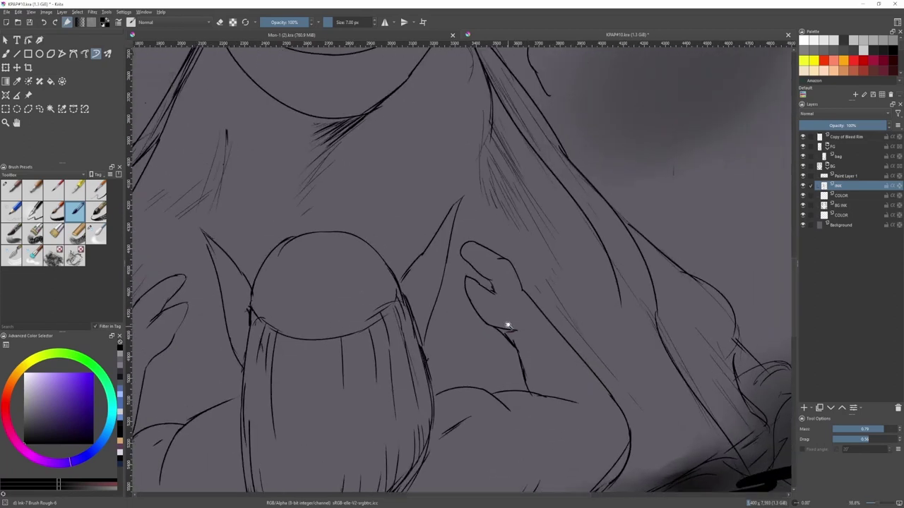
pyautogui.scroll(-3, 522, 328)
pyautogui.scroll(1, 539, 335)
pyautogui.scroll(-3, 523, 346)
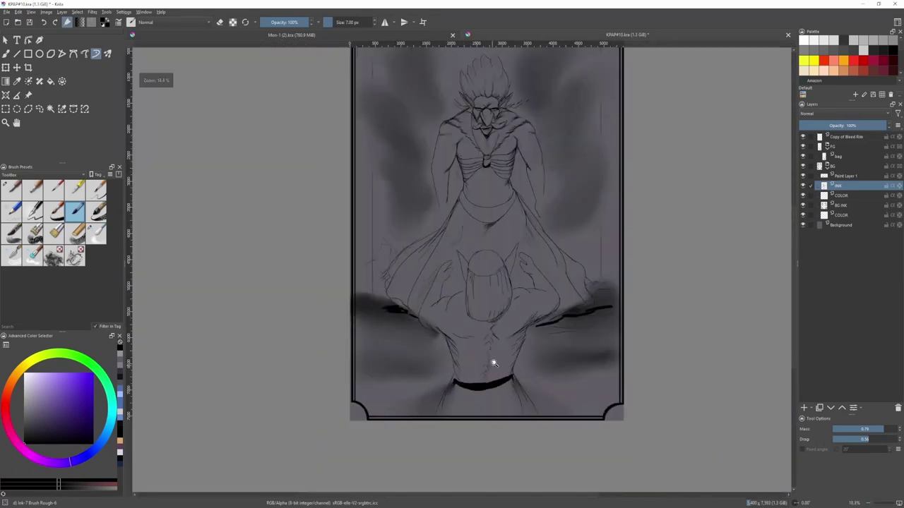
pyautogui.scroll(1, 495, 363)
pyautogui.press('/')
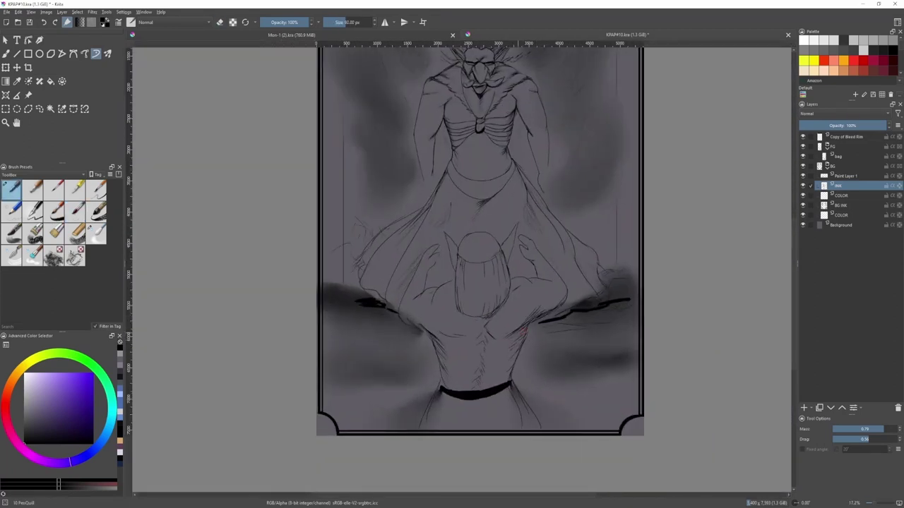
pyautogui.keyDown('shift'); pyautogui.moveTo(521, 329); pyautogui.dragTo(518, 328); pyautogui.keyUp('shift')
pyautogui.moveTo(524, 326); pyautogui.dragTo(510, 336)
pyautogui.hotkey('ctrl', 'z')
pyautogui.moveTo(498, 386)
pyautogui.mouseDown()
pyautogui.moveTo(476, 367)
pyautogui.moveTo(482, 371)
pyautogui.mouseUp()
pyautogui.moveTo(487, 372)
pyautogui.mouseDown()
pyautogui.moveTo(449, 396)
pyautogui.moveTo(468, 382)
pyautogui.moveTo(458, 391)
pyautogui.mouseUp()
pyautogui.hotkey('ctrl', 'z')
pyautogui.hotkey('ctrl', 'z')
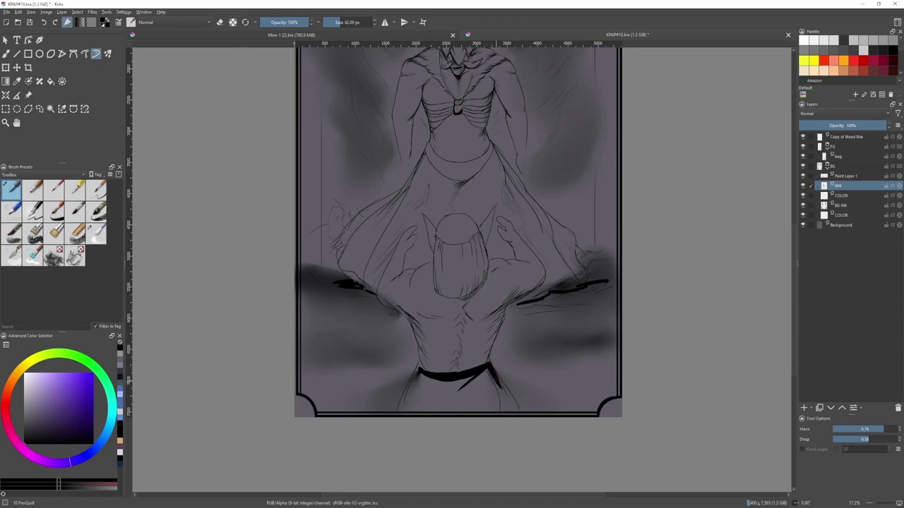
pyautogui.moveTo(489, 367); pyautogui.dragTo(520, 410)
pyautogui.hotkey('ctrl', 'z')
pyautogui.hotkey('ctrl', 'z')
# - Try bold pen-quill strokes forming a chevron and dark marks down the foreground figure's upper spine
pyautogui.moveTo(456, 312)
pyautogui.mouseDown()
pyautogui.moveTo(445, 321)
pyautogui.moveTo(462, 336)
pyautogui.mouseUp()
pyautogui.scroll(-1, 485, 378)
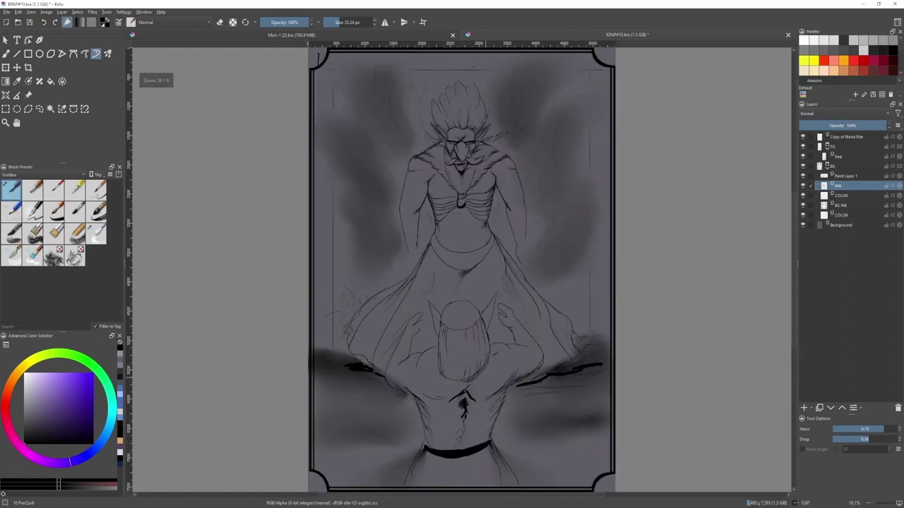
pyautogui.moveTo(485, 378); pyautogui.dragTo(491, 334)
pyautogui.scroll(2, 468, 367)
# - Erase the marks along the foreground figure's spine and delete Paint Layer 1 with its heavy black belt
pyautogui.press('/')
pyautogui.press('/')
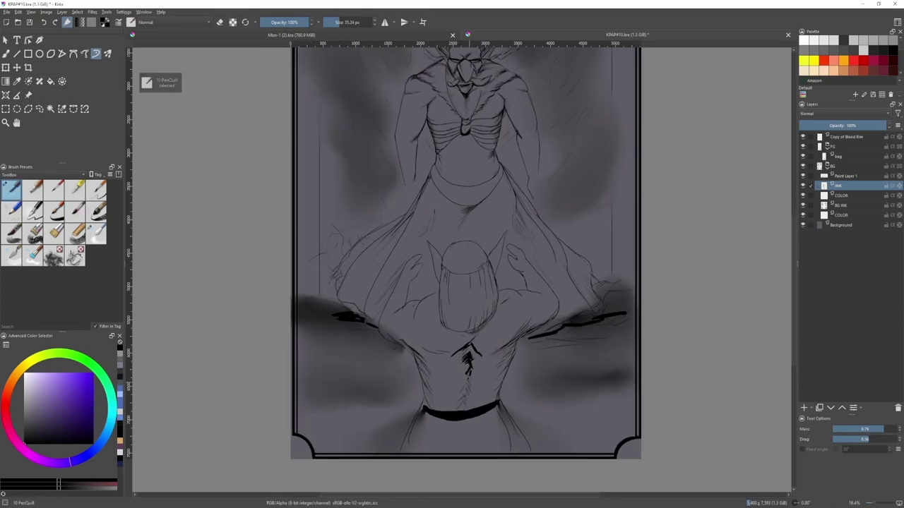
pyautogui.press('e')
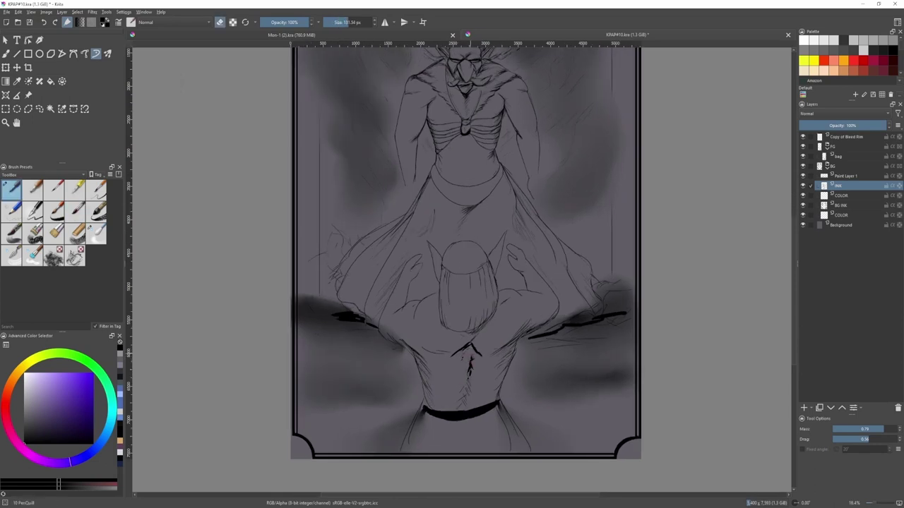
pyautogui.press('pageup')
pyautogui.hotkey('shift', 'Delete')
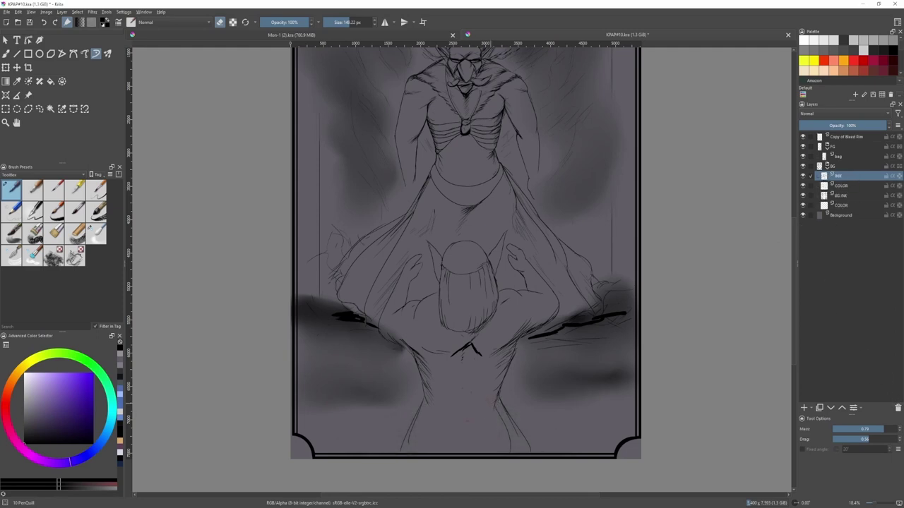
# - Ink a thin outlined belt with curved upper and lower edges around the foreground figure's waist
pyautogui.press('/')
pyautogui.moveTo(430, 400); pyautogui.dragTo(393, 365)
pyautogui.scroll(1, 393, 364)
pyautogui.moveTo(393, 364); pyautogui.dragTo(462, 367)
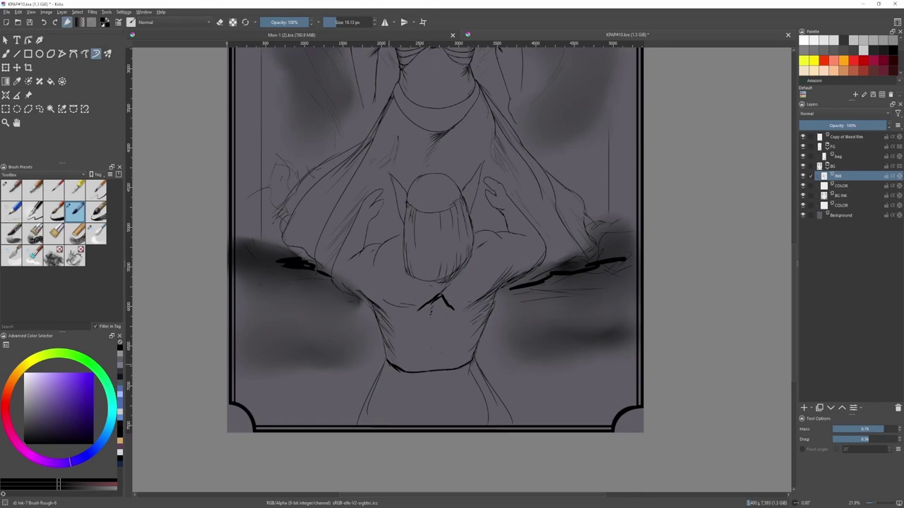
pyautogui.moveTo(385, 362)
pyautogui.mouseDown()
pyautogui.moveTo(414, 385)
pyautogui.moveTo(449, 386)
pyautogui.moveTo(472, 373)
pyautogui.mouseUp()
pyautogui.hotkey('ctrl', 'z')
pyautogui.moveTo(434, 397); pyautogui.dragTo(451, 387)
pyautogui.hotkey('ctrl', 'z')
# - Erase the bold chevron between the foreground figure's shoulder blades
pyautogui.moveTo(491, 291); pyautogui.dragTo(428, 307)
pyautogui.hotkey('ctrl', 'z')
pyautogui.press('/')
pyautogui.press('e')
pyautogui.press('e')
pyautogui.moveTo(437, 294)
pyautogui.mouseDown()
pyautogui.moveTo(435, 309)
pyautogui.moveTo(449, 308)
pyautogui.moveTo(429, 302)
pyautogui.mouseUp()
# - Ink short accent strokes below the foreground figure's hair and around the upper spine between the shoulder blades
pyautogui.press('/')
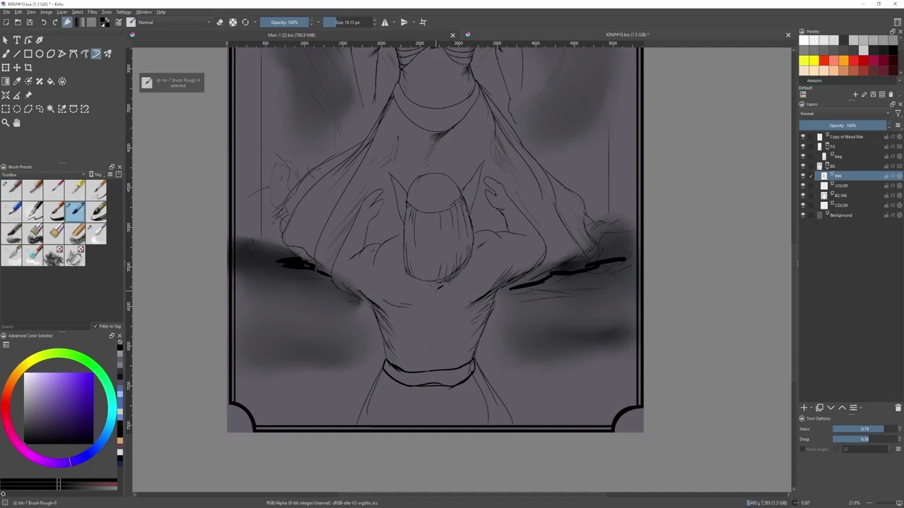
pyautogui.scroll(-1, 429, 296)
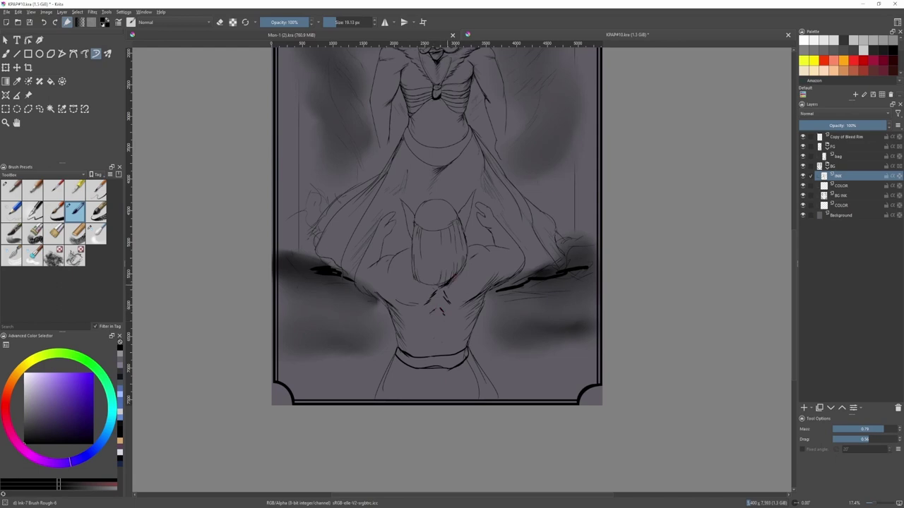
pyautogui.scroll(-1, 407, 312)
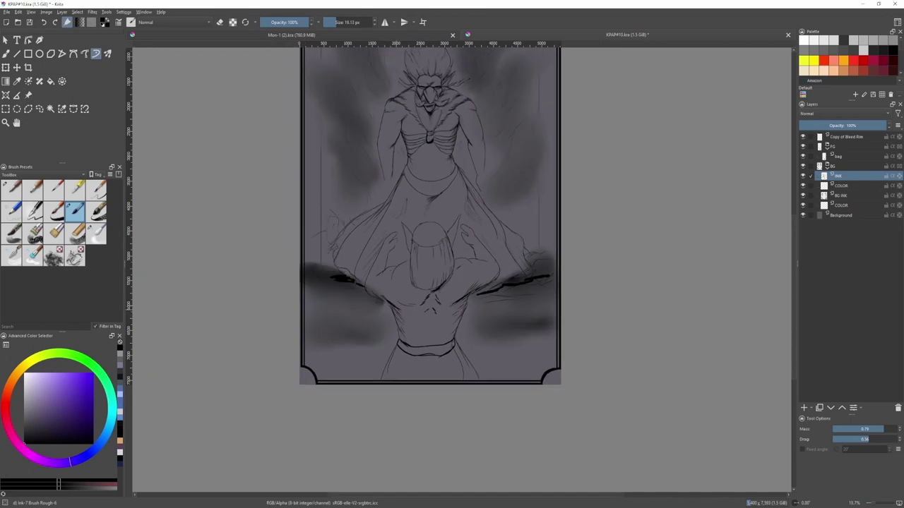
pyautogui.moveTo(456, 302); pyautogui.dragTo(432, 324)
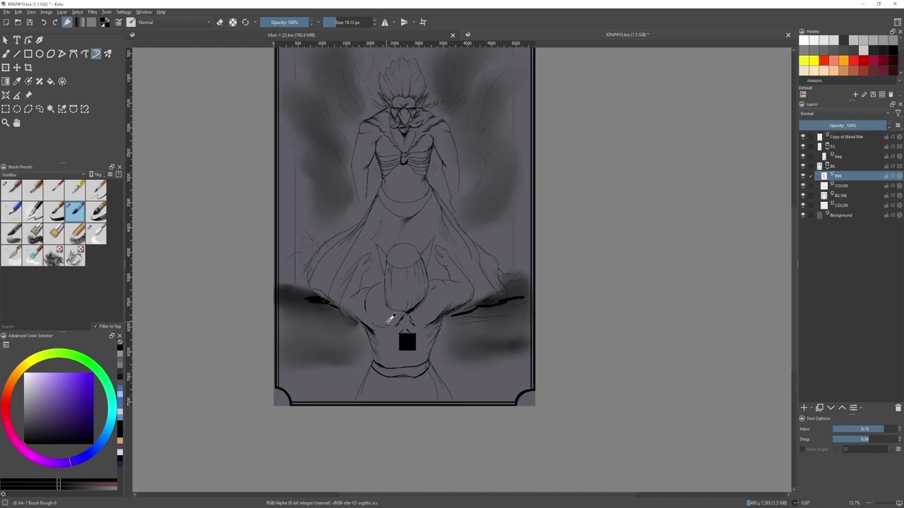
pyautogui.scroll(3, 404, 345)
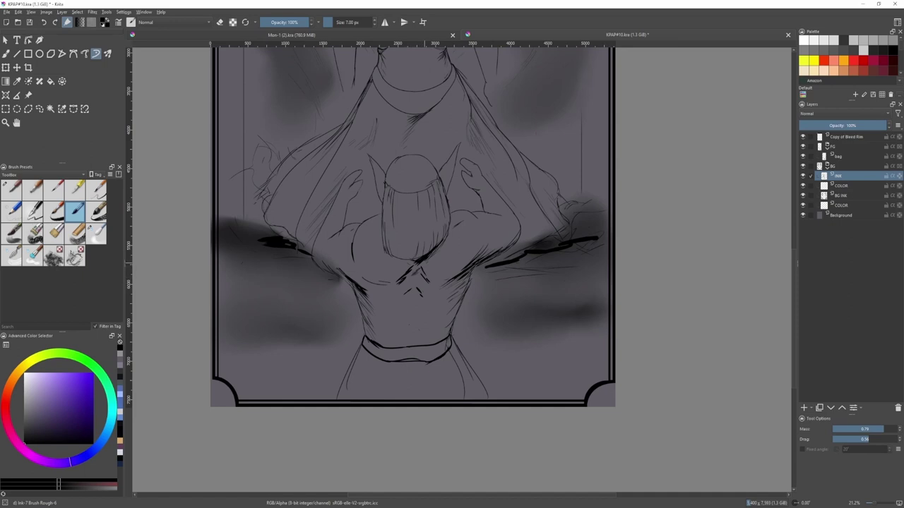
# - Erase the short accent strokes around the upper spine between the foreground figure's shoulder blades
pyautogui.press('/')
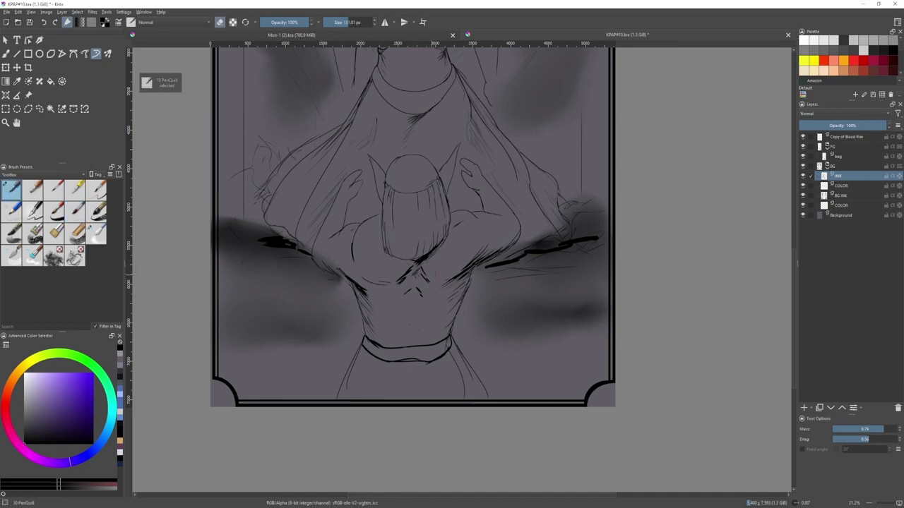
pyautogui.moveTo(423, 265)
pyautogui.mouseDown()
pyautogui.moveTo(405, 281)
pyautogui.moveTo(421, 293)
pyautogui.moveTo(366, 277)
pyautogui.mouseUp()
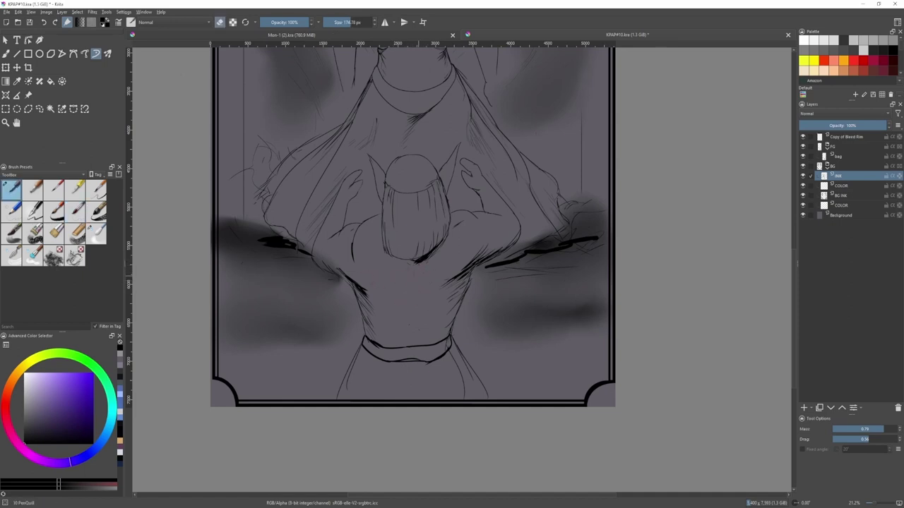
pyautogui.press('e')
# - Thicken the ink along the lower edge of the foreground figure's hair and the underside of the left upper arm
pyautogui.scroll(1, 423, 261)
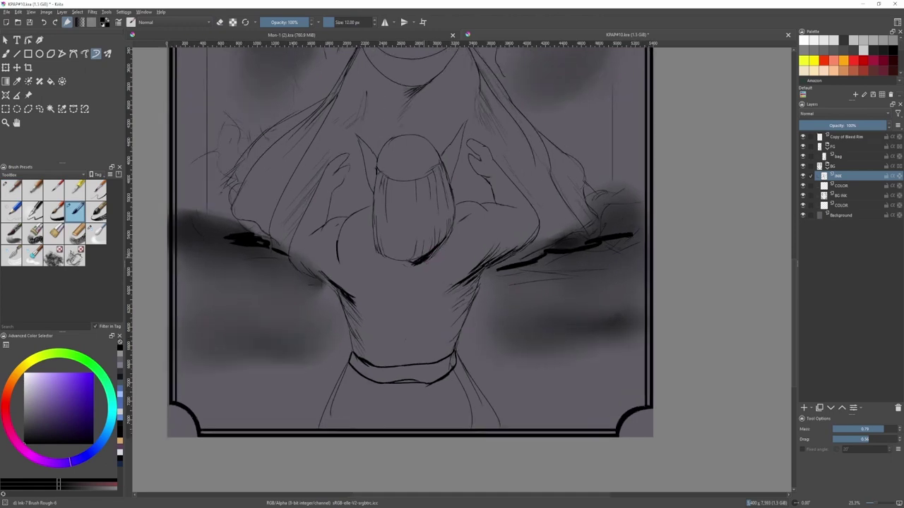
pyautogui.moveTo(423, 263); pyautogui.dragTo(427, 262)
pyautogui.moveTo(439, 247); pyautogui.dragTo(411, 263)
pyautogui.moveTo(428, 259)
pyautogui.mouseDown()
pyautogui.moveTo(415, 268)
pyautogui.moveTo(428, 259)
pyautogui.moveTo(429, 277)
pyautogui.mouseUp()
pyautogui.moveTo(418, 272); pyautogui.dragTo(426, 285)
pyautogui.scroll(-5, 335, 261)
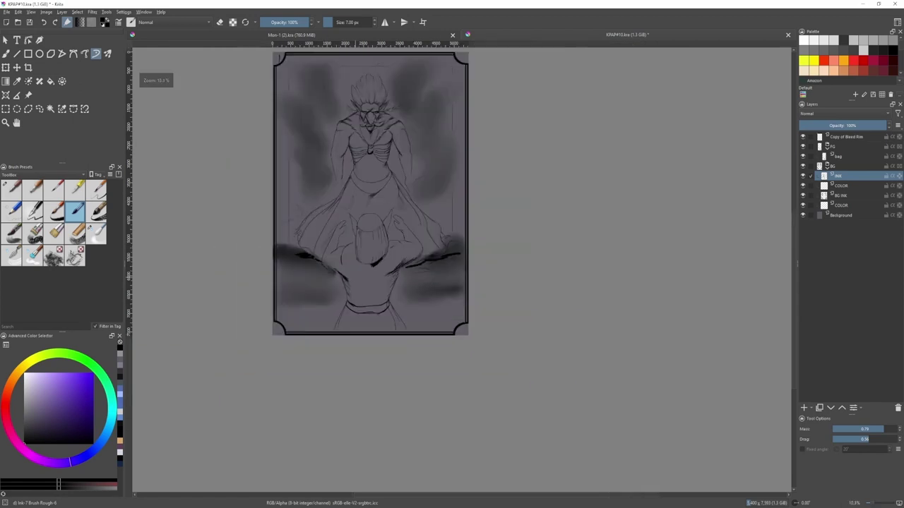
pyautogui.press('m')
pyautogui.press('m')
pyautogui.scroll(5, 335, 260)
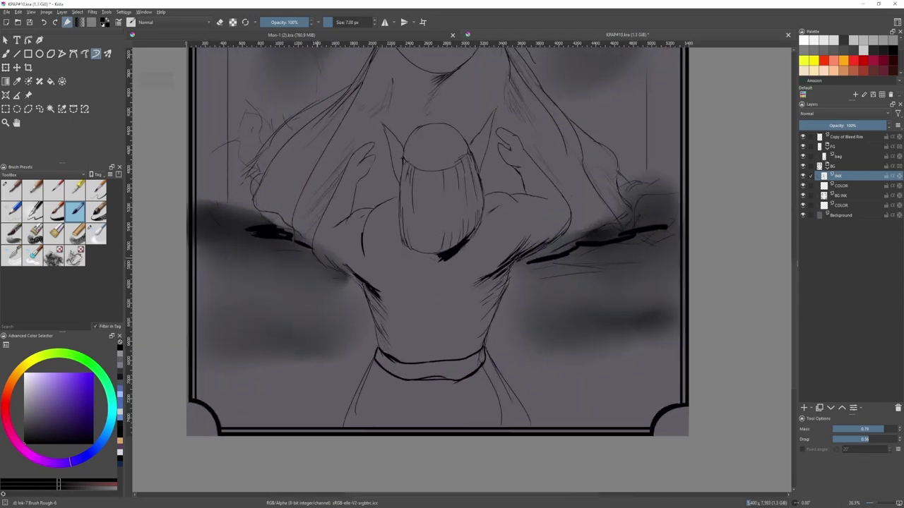
pyautogui.moveTo(317, 259); pyautogui.dragTo(356, 278)
# - Ink a thin wavering spine line with a short angled shoulder-blade line on each side of it
pyautogui.moveTo(452, 307); pyautogui.dragTo(420, 309)
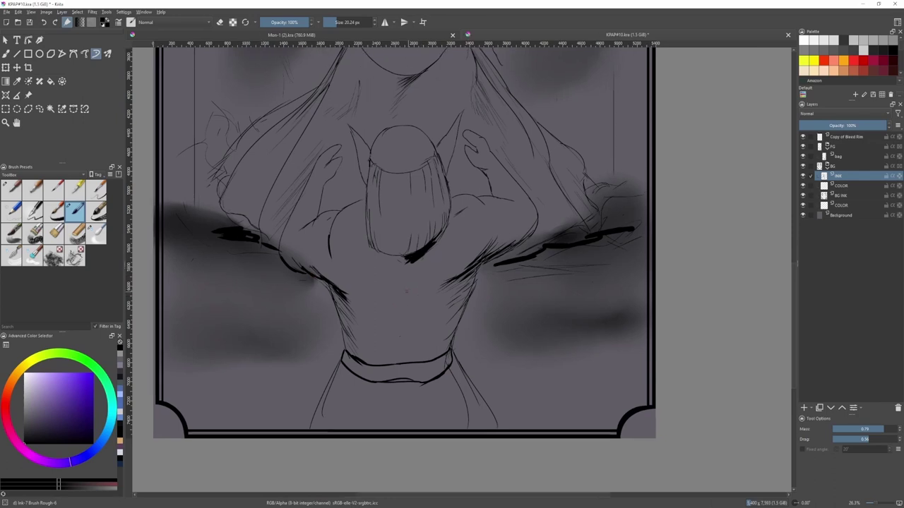
pyautogui.press('[')
pyautogui.press('[')
pyautogui.press('[')
pyautogui.moveTo(405, 275)
pyautogui.mouseDown()
pyautogui.moveTo(410, 333)
pyautogui.moveTo(369, 347)
pyautogui.mouseUp()
pyautogui.press('2')
pyautogui.moveTo(483, 350)
pyautogui.mouseDown()
pyautogui.moveTo(451, 314)
pyautogui.moveTo(397, 366)
pyautogui.moveTo(417, 374)
pyautogui.mouseUp()
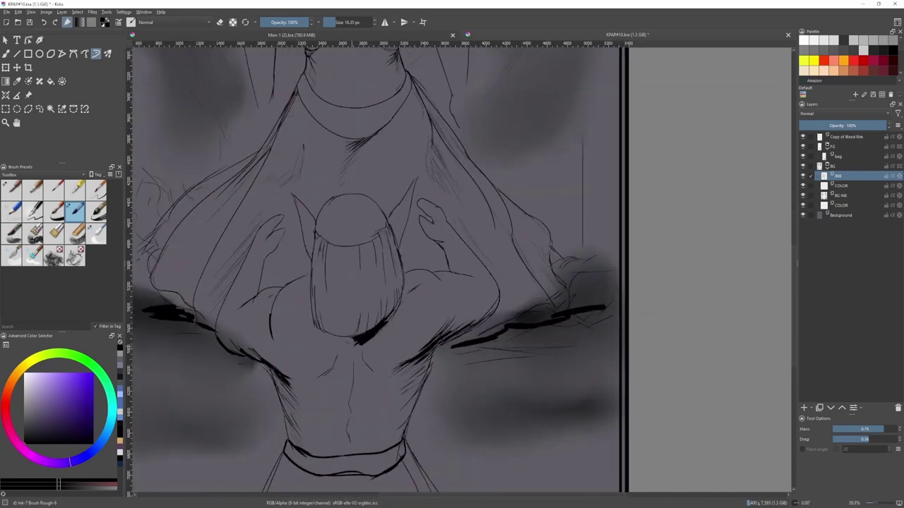
# - Erase the curved stroke inside the foreground figure's left shoulder and re-ink the shoulder's top contour with light broken strokes
pyautogui.moveTo(363, 336)
pyautogui.mouseDown()
pyautogui.moveTo(346, 344)
pyautogui.moveTo(324, 331)
pyautogui.moveTo(349, 339)
pyautogui.mouseUp()
pyautogui.hotkey('ctrl', 'z')
pyautogui.moveTo(271, 335); pyautogui.dragTo(280, 345)
pyautogui.press('/')
pyautogui.moveTo(274, 296); pyautogui.dragTo(273, 346)
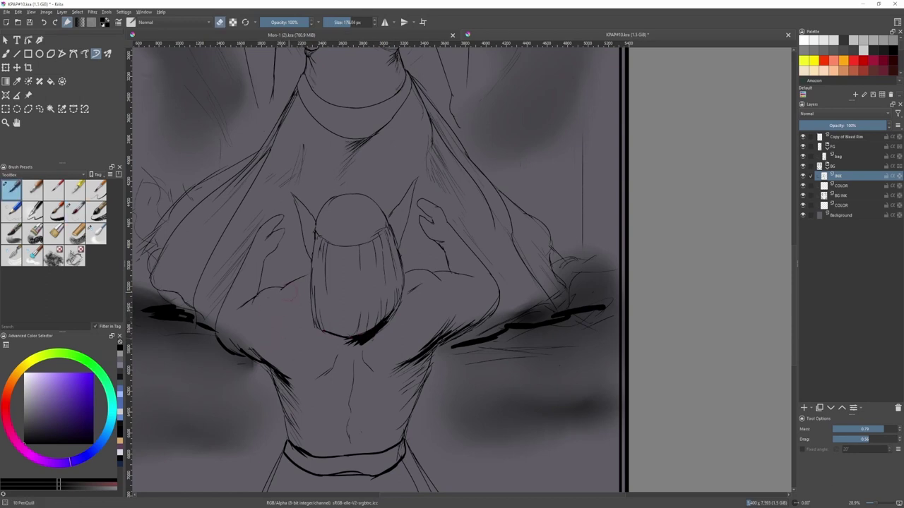
pyautogui.moveTo(302, 279); pyautogui.dragTo(236, 311)
pyautogui.press('/')
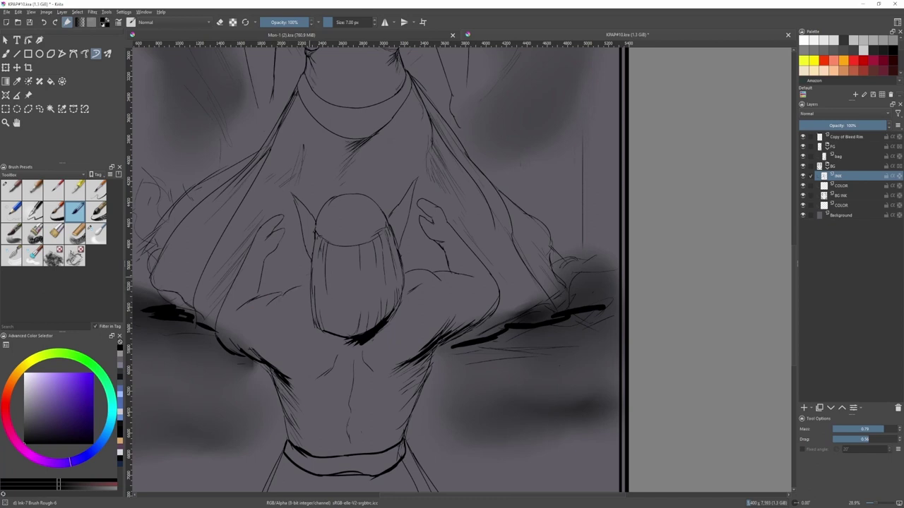
# - Ink a wider, outward-flaring left edge for the foreground figure's hair and erase the old straight edge
pyautogui.moveTo(311, 263); pyautogui.dragTo(302, 314)
pyautogui.press('/')
pyautogui.moveTo(312, 272)
pyautogui.mouseDown()
pyautogui.moveTo(317, 324)
pyautogui.moveTo(329, 332)
pyautogui.mouseUp()
pyautogui.press('/')
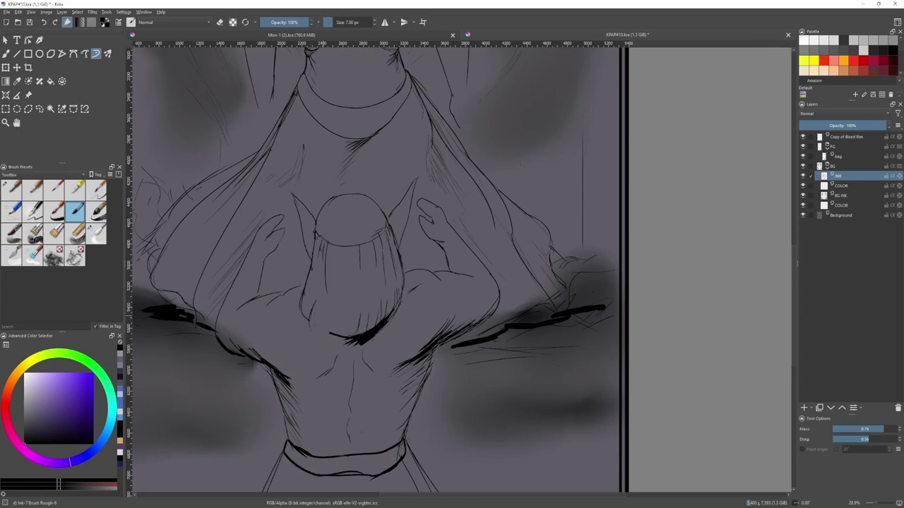
# - Erase the loose strands and the heavy left part of the lower edge inside the foreground figure's hair
pyautogui.scroll(3, 338, 339)
pyautogui.press('/')
pyautogui.moveTo(318, 316)
pyautogui.mouseDown()
pyautogui.moveTo(385, 311)
pyautogui.moveTo(416, 290)
pyautogui.mouseUp()
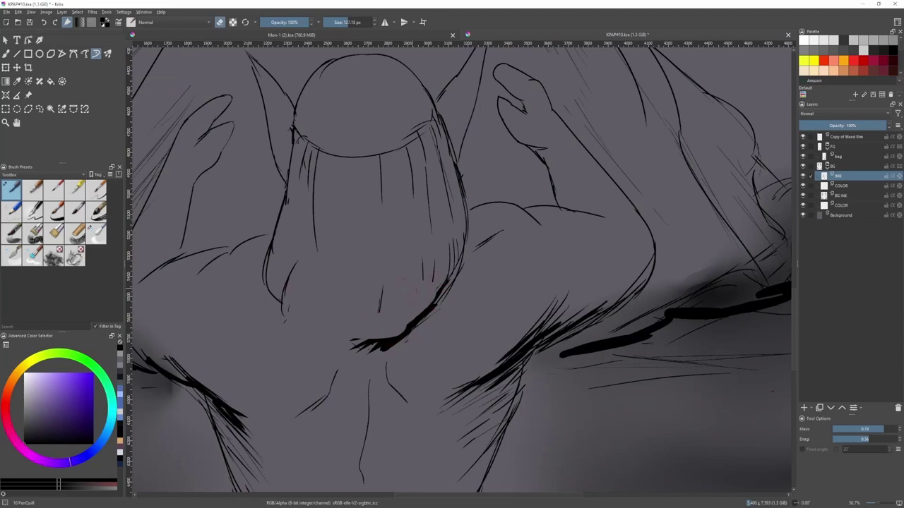
pyautogui.moveTo(356, 340); pyautogui.dragTo(369, 349)
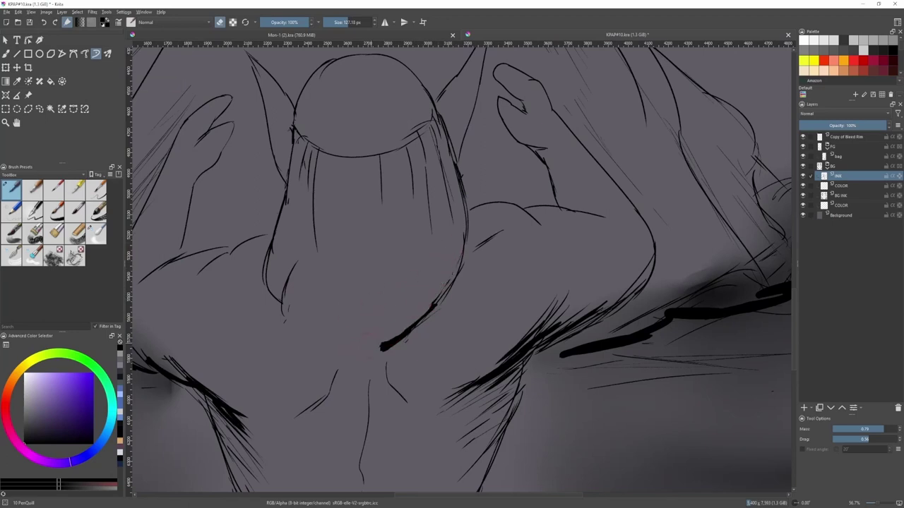
# - Ink a ragged lower edge across the foreground figure's hair, with short tapering strokes at its lowest point
pyautogui.press('/')
pyautogui.moveTo(283, 306)
pyautogui.mouseDown()
pyautogui.moveTo(296, 321)
pyautogui.moveTo(346, 336)
pyautogui.mouseUp()
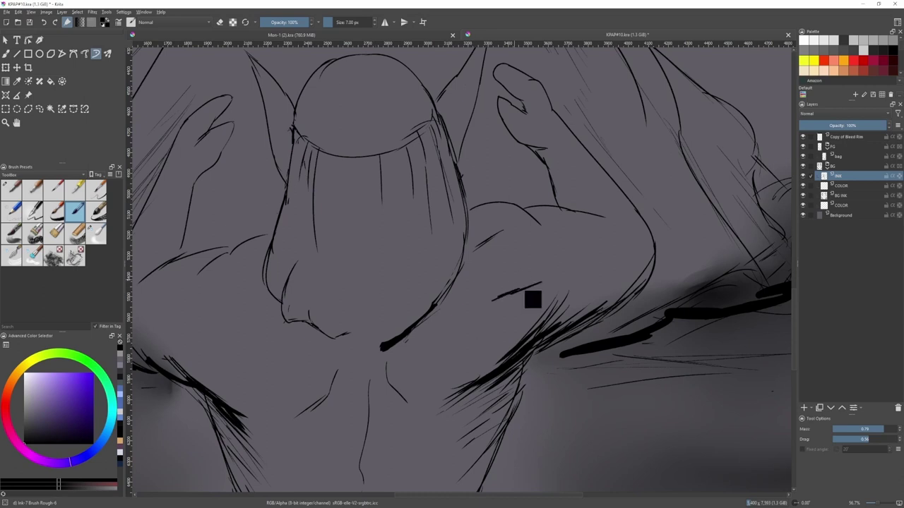
pyautogui.moveTo(351, 333)
pyautogui.mouseDown()
pyautogui.moveTo(381, 312)
pyautogui.moveTo(401, 321)
pyautogui.moveTo(397, 337)
pyautogui.moveTo(408, 333)
pyautogui.mouseUp()
pyautogui.scroll(-2, 419, 323)
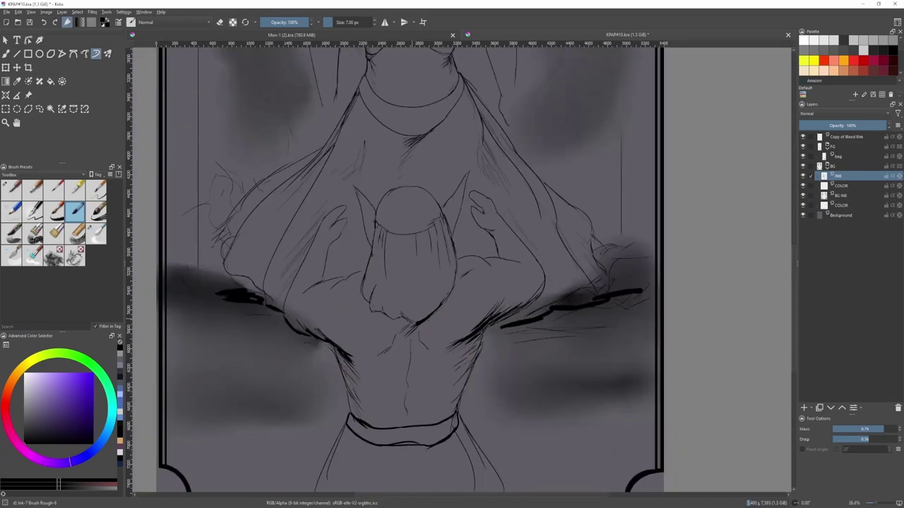
pyautogui.scroll(2, 373, 262)
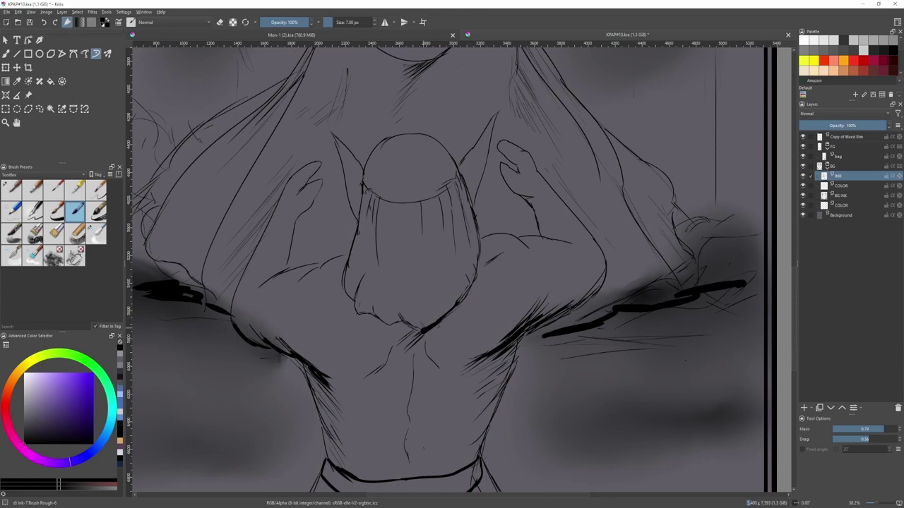
pyautogui.scroll(-1, 427, 293)
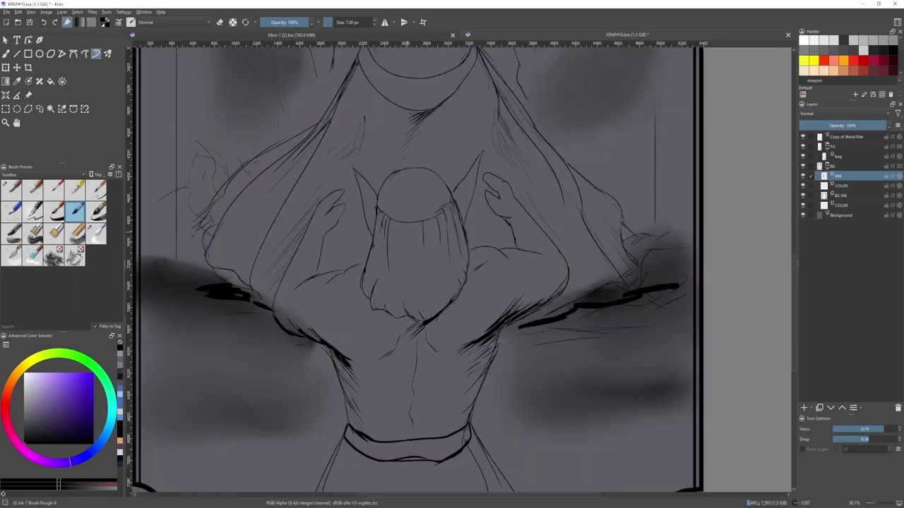
pyautogui.scroll(3, 397, 216)
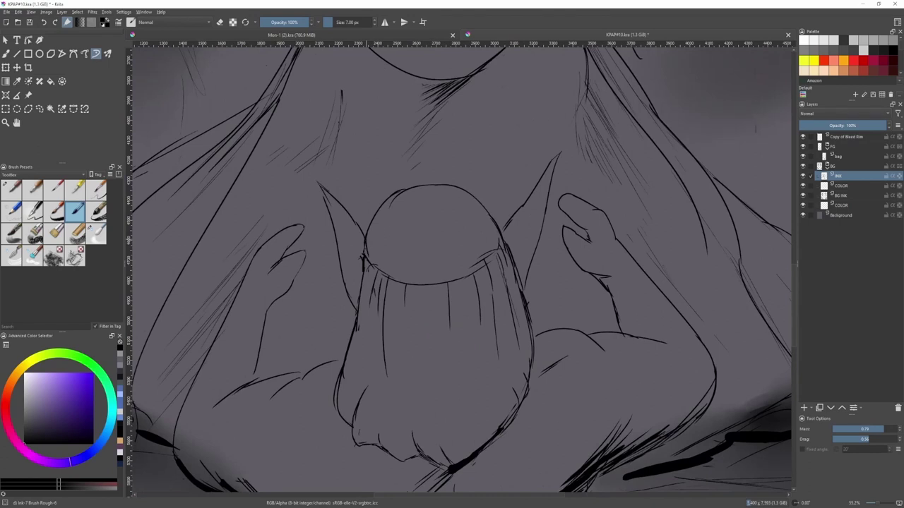
pyautogui.press('/')
pyautogui.press('/')
# - Ink short tufts and strand strokes along the sides and lower edge of the foreground figure's hair
pyautogui.scroll(-5, 377, 270)
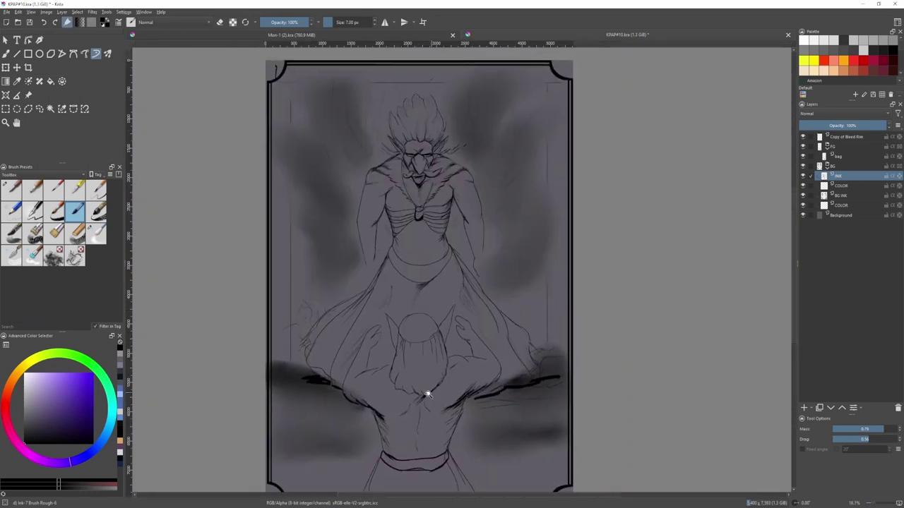
pyautogui.scroll(2, 435, 402)
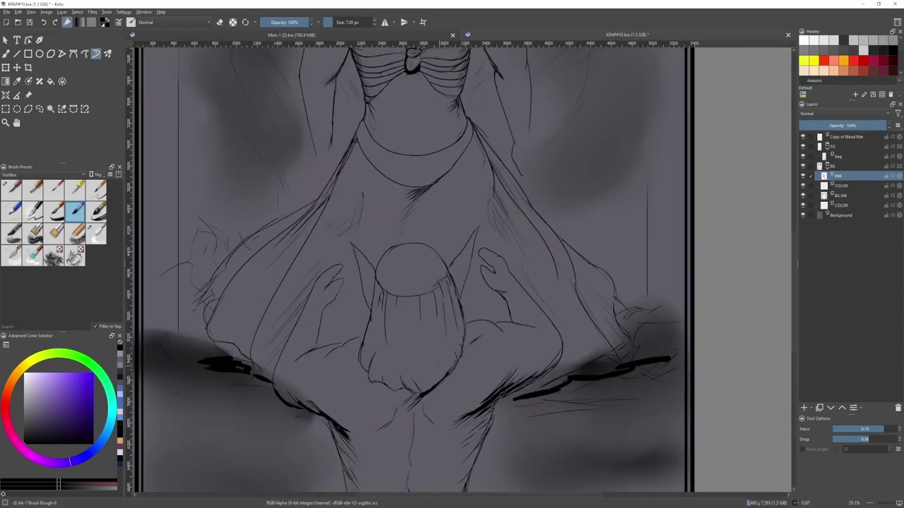
pyautogui.scroll(3, 438, 360)
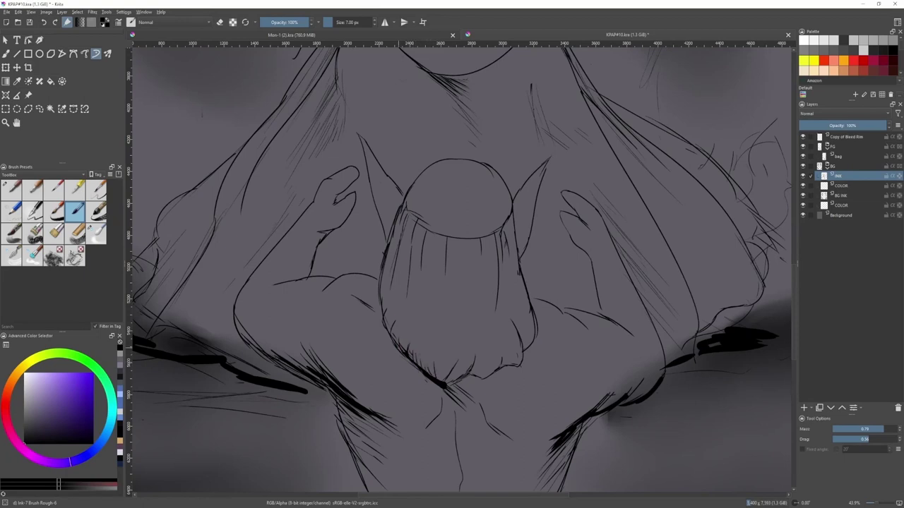
pyautogui.moveTo(386, 319); pyautogui.dragTo(390, 332)
pyautogui.moveTo(447, 385)
pyautogui.mouseDown()
pyautogui.moveTo(481, 346)
pyautogui.moveTo(499, 358)
pyautogui.mouseUp()
pyautogui.moveTo(521, 276); pyautogui.dragTo(536, 327)
pyautogui.moveTo(521, 328); pyautogui.dragTo(534, 436)
pyautogui.moveTo(534, 437); pyautogui.dragTo(531, 367)
# - Rework the right end of the hairline below the foreground figure's crown with short hatched hair strokes
pyautogui.moveTo(498, 292); pyautogui.dragTo(516, 304)
pyautogui.press('/')
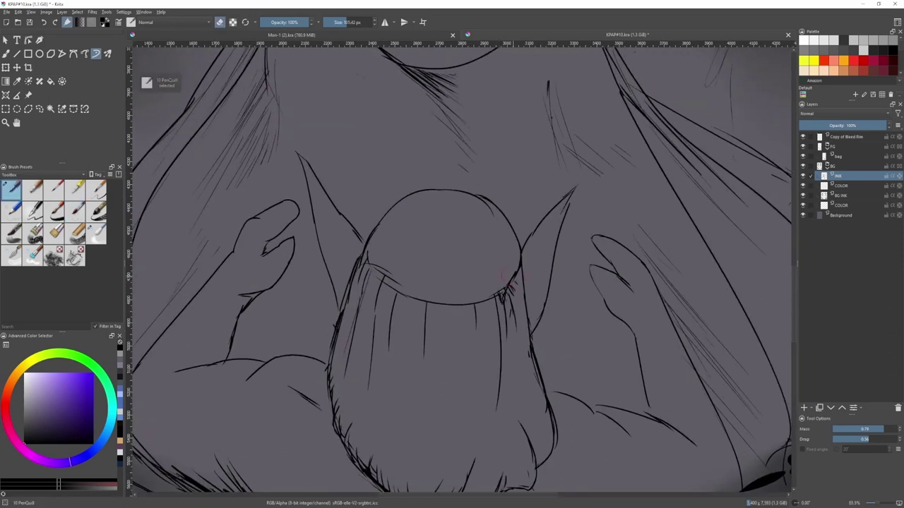
pyautogui.moveTo(519, 268)
pyautogui.mouseDown()
pyautogui.moveTo(504, 288)
pyautogui.moveTo(521, 278)
pyautogui.mouseUp()
pyautogui.press('/')
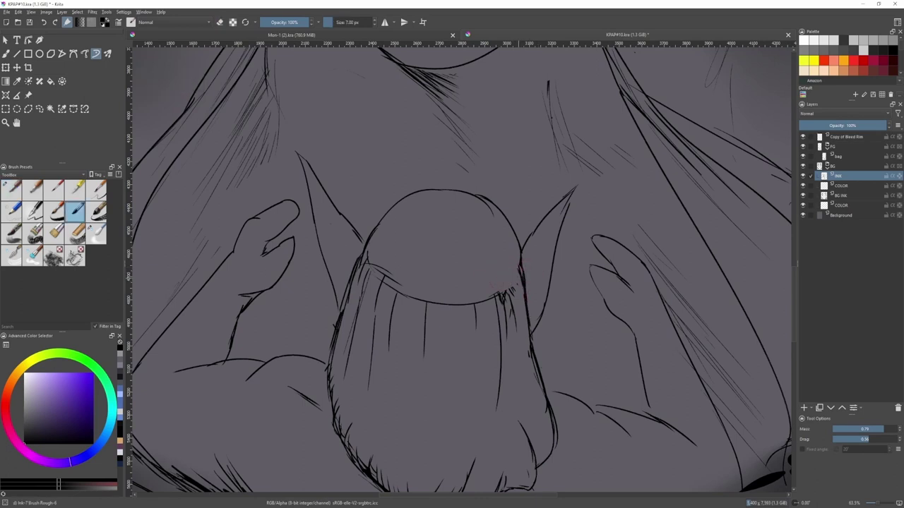
pyautogui.moveTo(521, 275); pyautogui.dragTo(516, 284)
pyautogui.scroll(2, 497, 296)
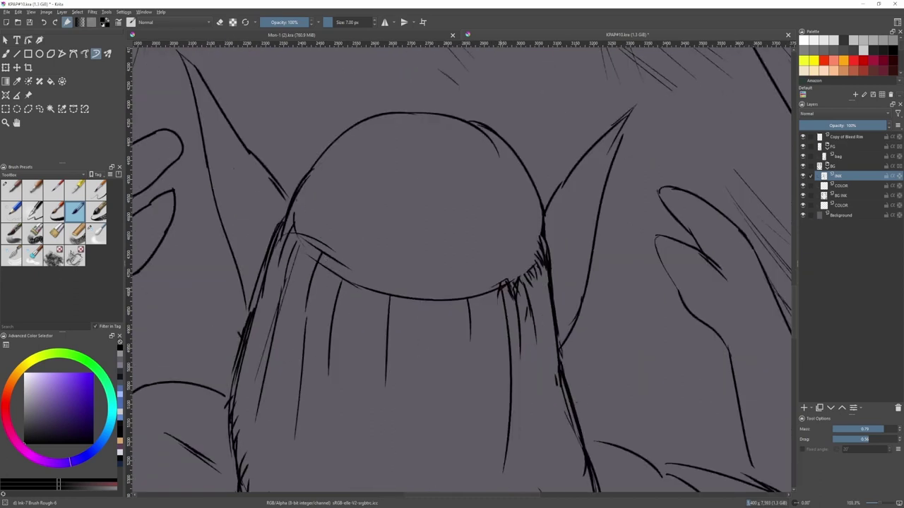
# - Erase the smooth curved hairline below the crown and ink a wavy, jagged hairline in its place
pyautogui.press('/')
pyautogui.moveTo(498, 290)
pyautogui.mouseDown()
pyautogui.moveTo(530, 264)
pyautogui.moveTo(498, 286)
pyautogui.moveTo(406, 300)
pyautogui.mouseUp()
pyautogui.moveTo(297, 236); pyautogui.dragTo(392, 295)
pyautogui.press('[')
pyautogui.moveTo(295, 216)
pyautogui.mouseDown()
pyautogui.moveTo(284, 239)
pyautogui.moveTo(291, 230)
pyautogui.moveTo(313, 269)
pyautogui.moveTo(342, 289)
pyautogui.moveTo(364, 285)
pyautogui.moveTo(479, 309)
pyautogui.moveTo(535, 288)
pyautogui.moveTo(536, 306)
pyautogui.mouseUp()
pyautogui.press('/')
pyautogui.hotkey('ctrl', 'z')
pyautogui.hotkey('ctrl', 'z')
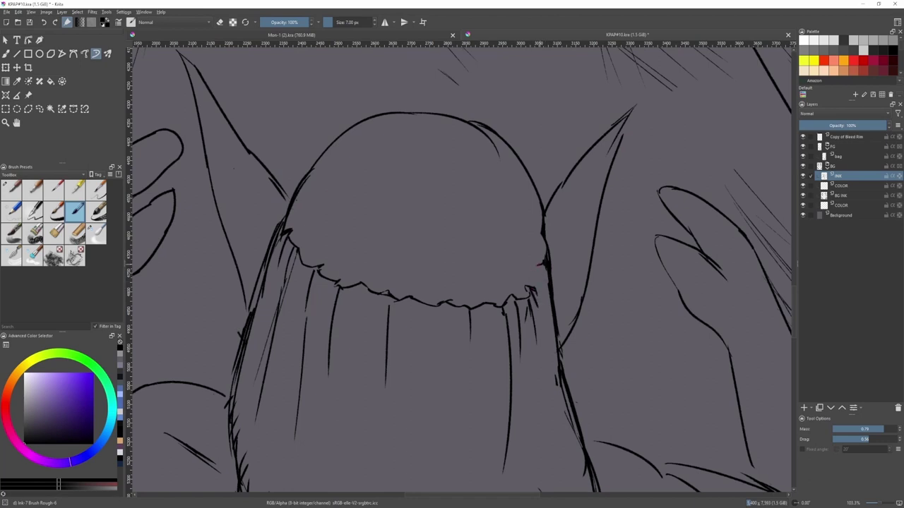
pyautogui.moveTo(541, 264); pyautogui.dragTo(534, 280)
# - Examine the foreground figure's reworked hair and hairline up close and against the whole cover
pyautogui.scroll(-5, 534, 289)
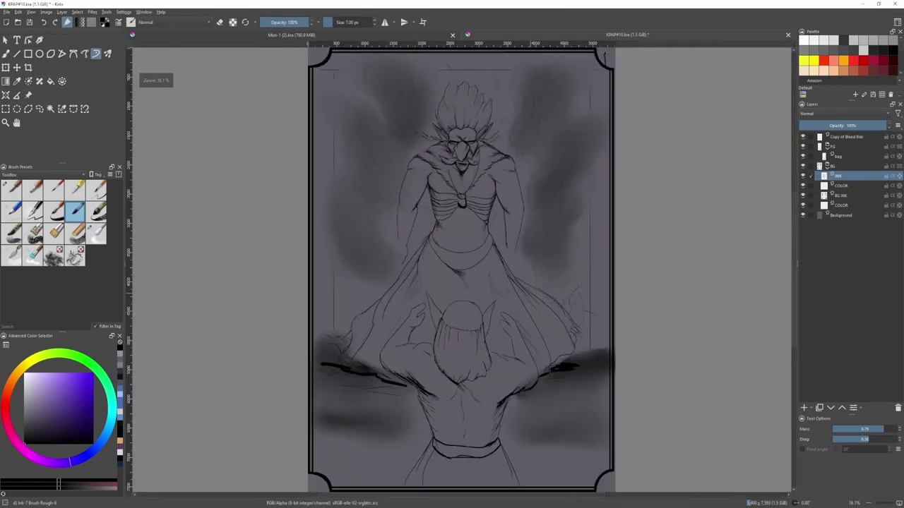
pyautogui.scroll(3, 474, 313)
pyautogui.press('/')
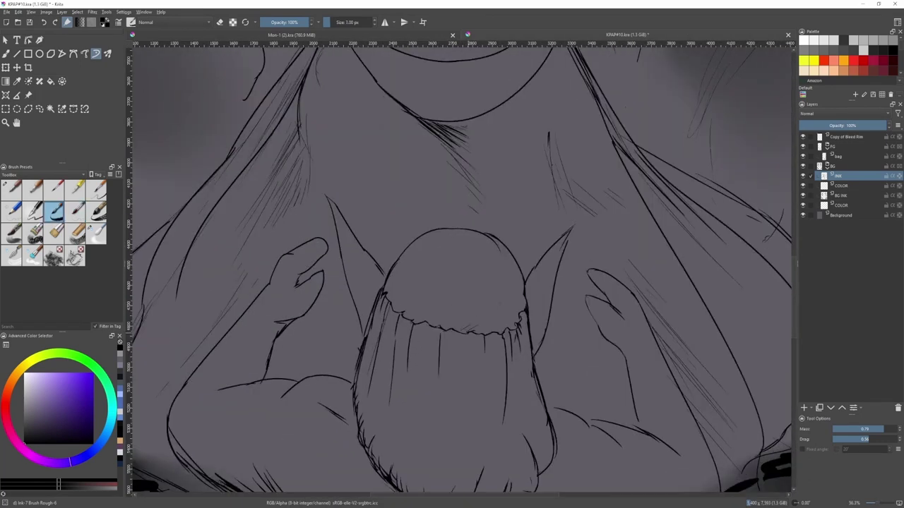
pyautogui.scroll(-2, 502, 332)
pyautogui.scroll(2, 503, 339)
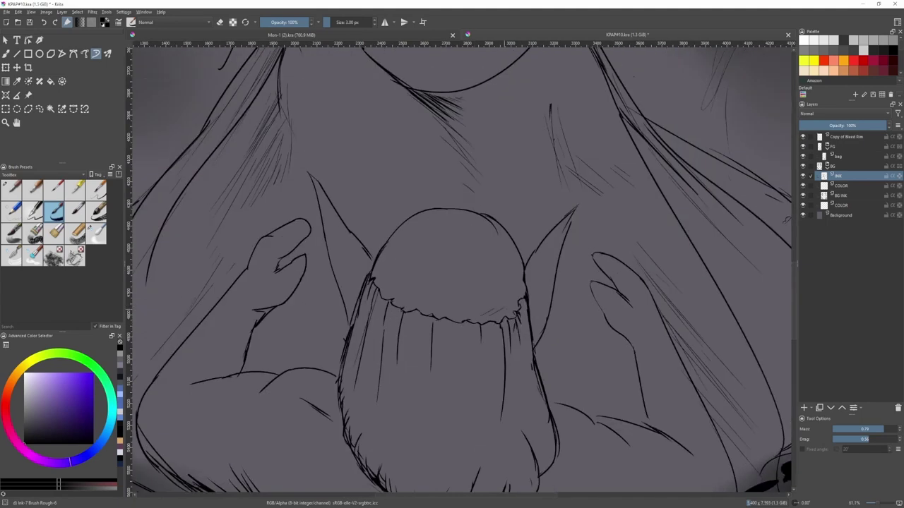
pyautogui.scroll(-4, 456, 332)
pyautogui.scroll(3, 440, 332)
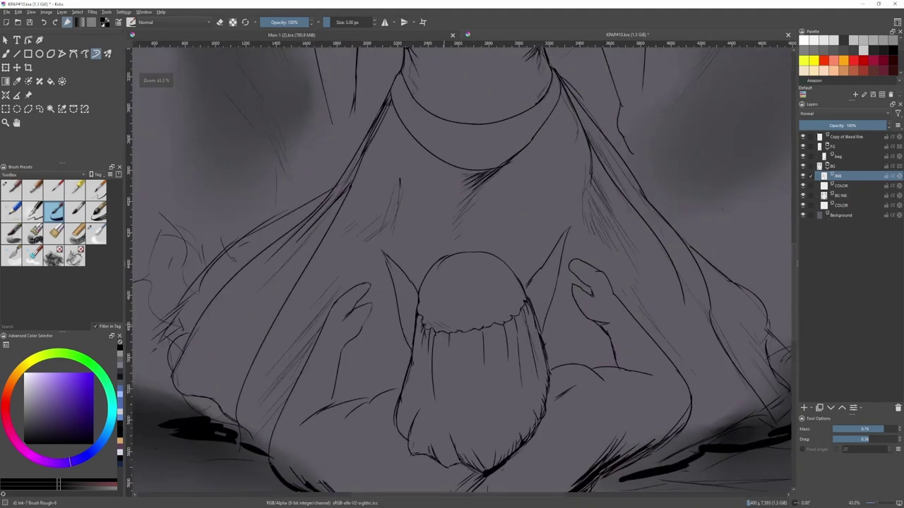
pyautogui.scroll(-2, 480, 327)
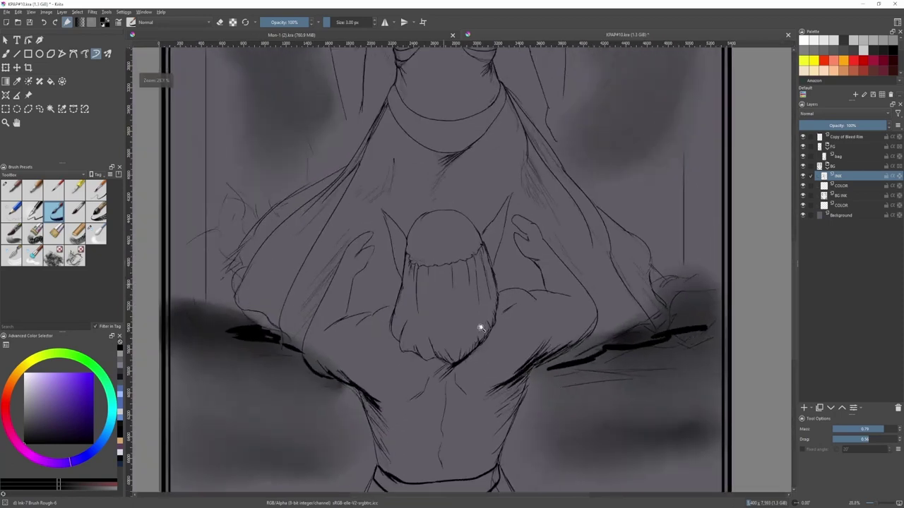
pyautogui.scroll(1, 480, 327)
pyautogui.scroll(-3, 514, 329)
pyautogui.scroll(1, 514, 328)
# - Ink short muscle strokes around the foreground figure's spine and shoulder blades
pyautogui.press('/')
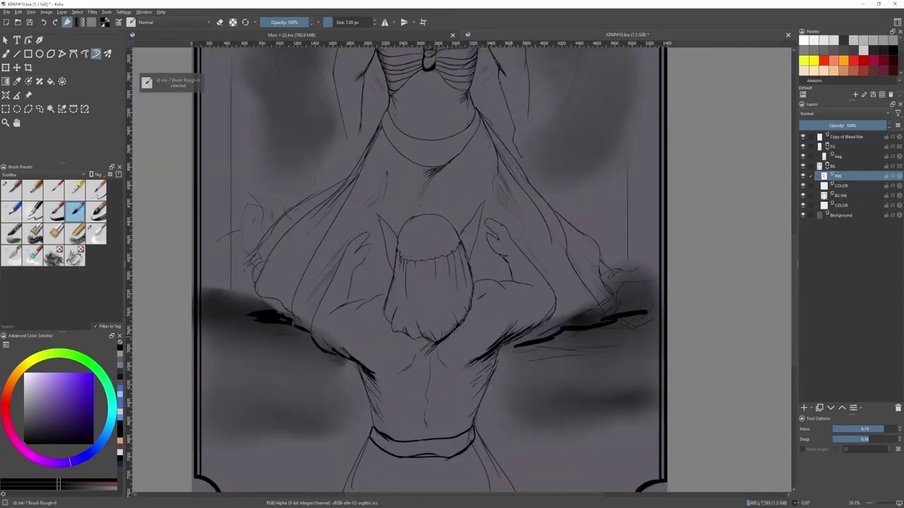
pyautogui.moveTo(484, 345); pyautogui.dragTo(498, 329)
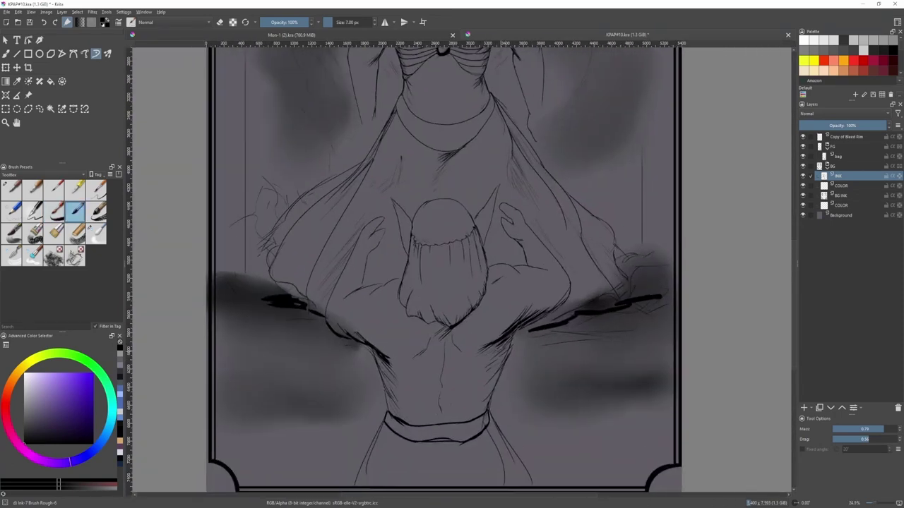
pyautogui.scroll(-3, 425, 367)
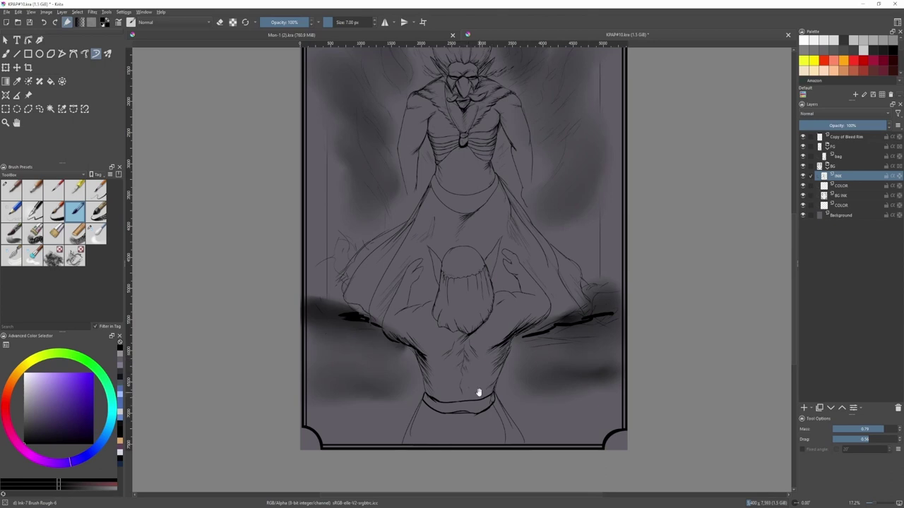
pyautogui.scroll(-2, 478, 389)
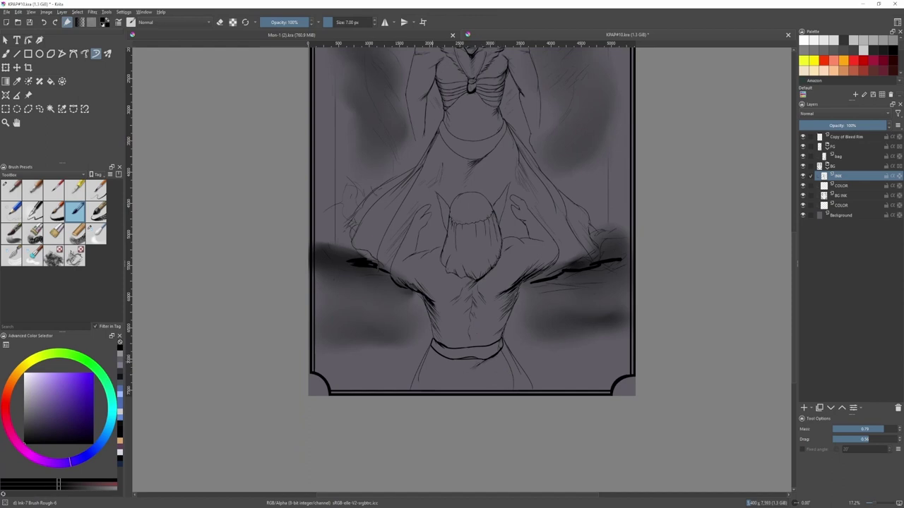
# - Erase the foreground figure's garment side lines below the belt and ink new lines flaring outward from both hips
pyautogui.press('/')
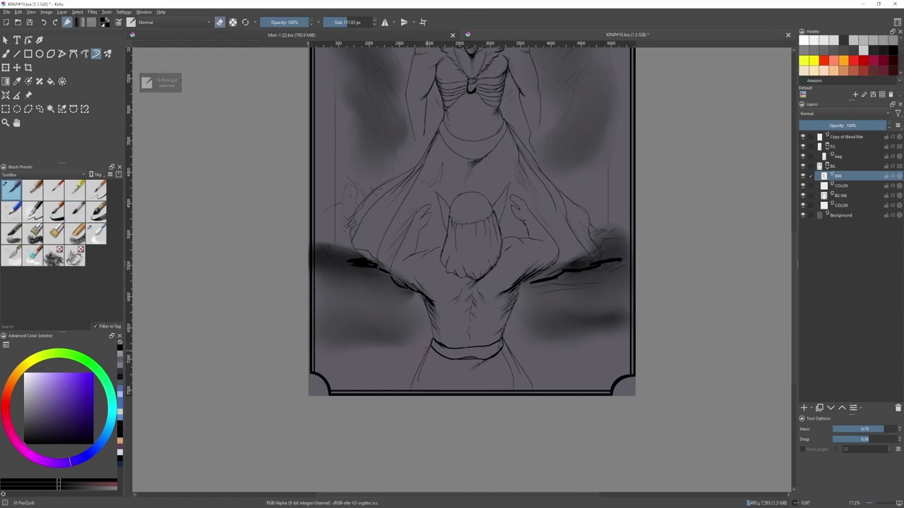
pyautogui.press('/')
pyautogui.scroll(2, 426, 332)
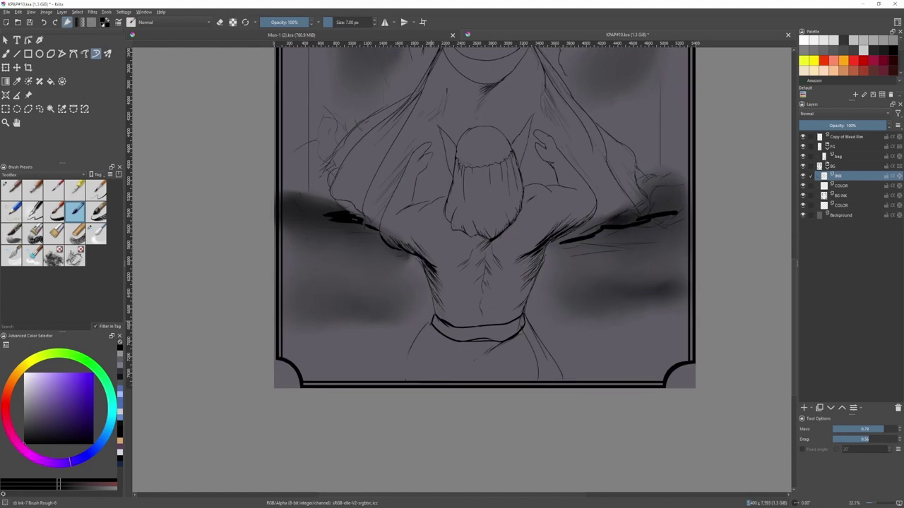
pyautogui.hotkey('ctrl', 'z')
pyautogui.moveTo(430, 324); pyautogui.dragTo(390, 380)
pyautogui.press('/')
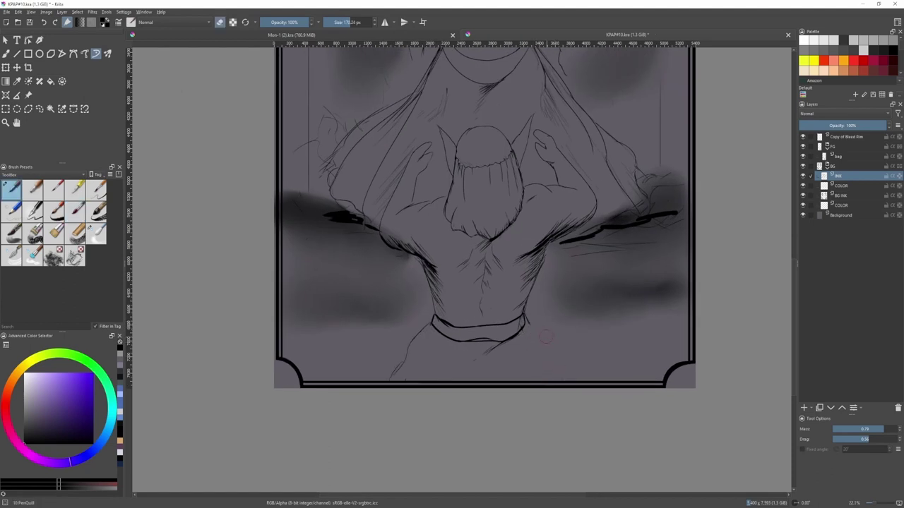
pyautogui.press('/')
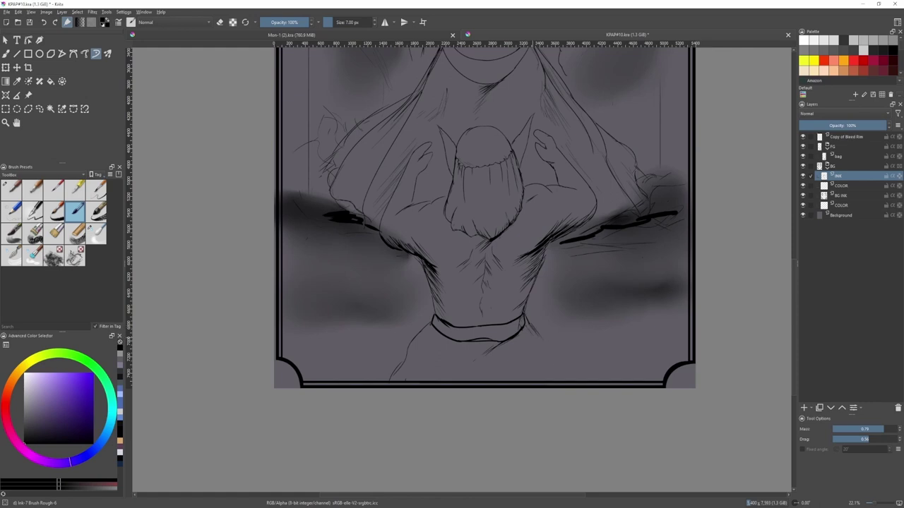
pyautogui.moveTo(544, 383); pyautogui.dragTo(522, 222)
# - Ink short shading strokes beneath the standing figure's lower lip, between the moustache and the chin
pyautogui.scroll(4, 522, 221)
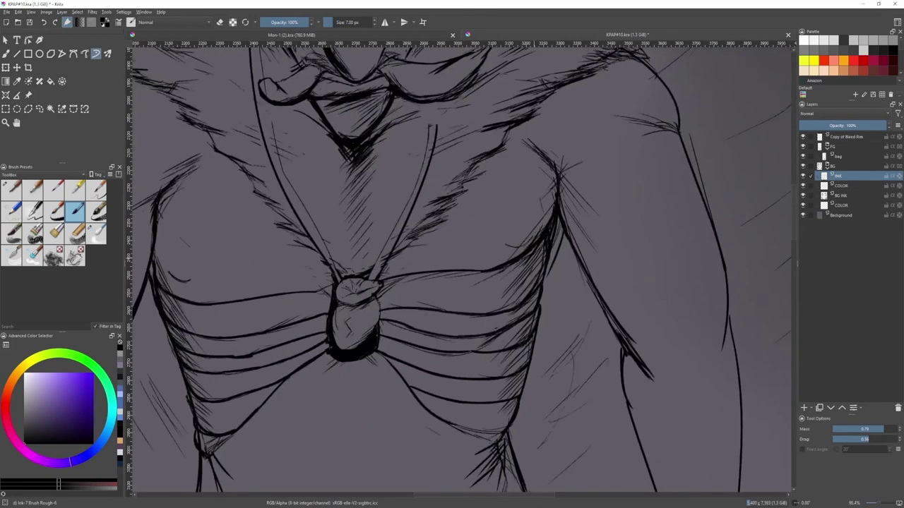
pyautogui.scroll(-2, 486, 278)
pyautogui.scroll(4, 397, 228)
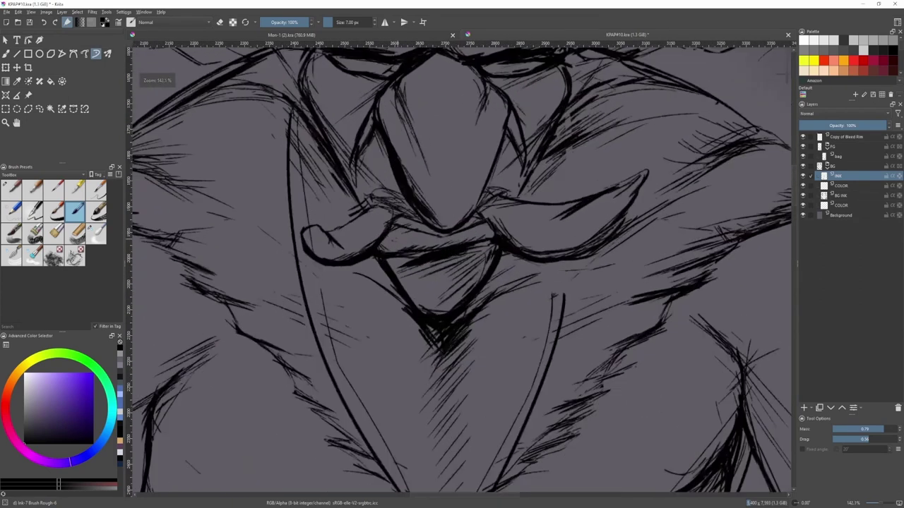
pyautogui.moveTo(432, 251); pyautogui.dragTo(400, 259)
pyautogui.moveTo(490, 241); pyautogui.dragTo(450, 259)
pyautogui.moveTo(452, 257); pyautogui.dragTo(414, 272)
pyautogui.moveTo(416, 262); pyautogui.dragTo(396, 274)
pyautogui.scroll(-4, 405, 267)
pyautogui.scroll(1, 460, 248)
pyautogui.scroll(-1, 459, 248)
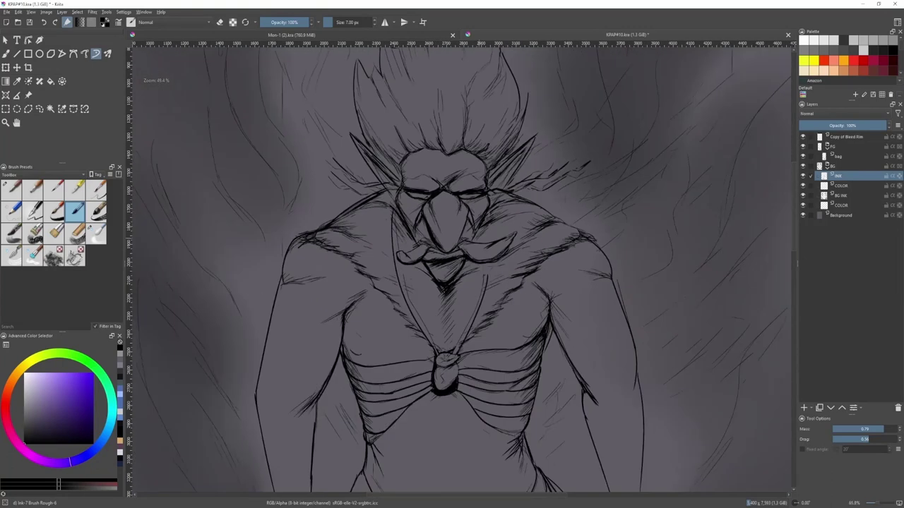
# - On the layer inside the FG group, extend the standing figure's right chest strap up to the moustache with a 3 px ink brush
pyautogui.click(840, 197)
pyautogui.click(840, 155)
pyautogui.scroll(6, 515, 264)
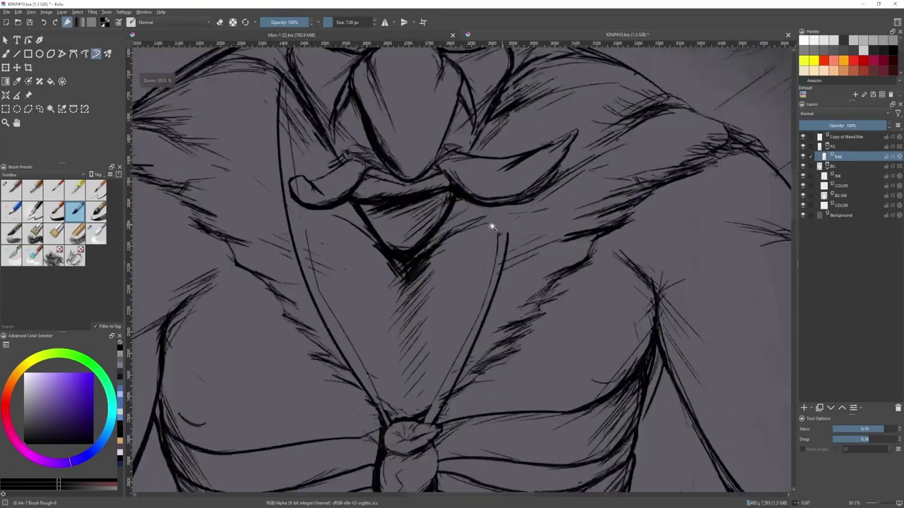
pyautogui.press('/')
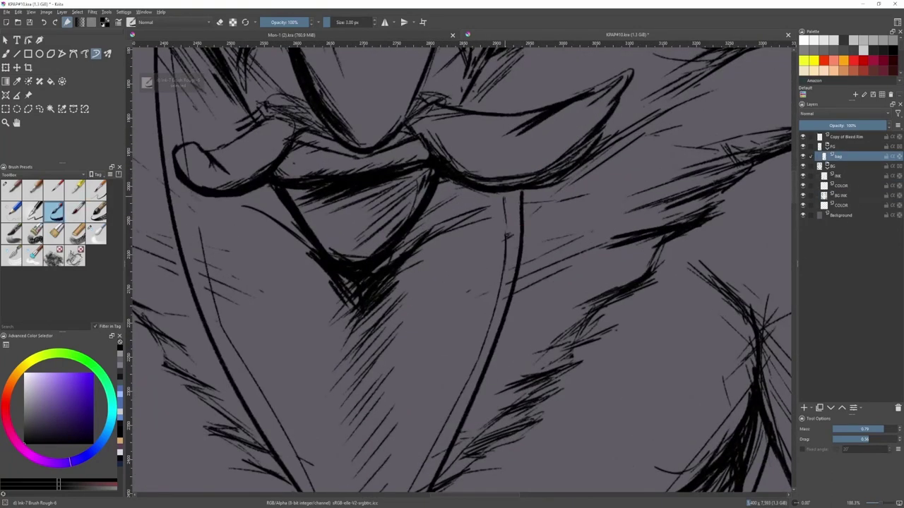
pyautogui.scroll(-3, 504, 211)
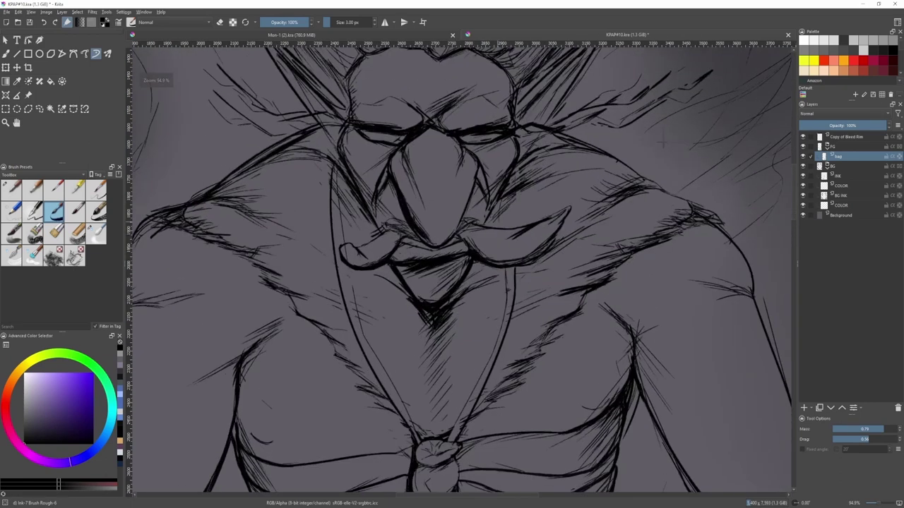
pyautogui.moveTo(514, 225)
pyautogui.mouseDown()
pyautogui.moveTo(510, 206)
pyautogui.moveTo(514, 225)
pyautogui.mouseUp()
pyautogui.hotkey('ctrl', 'z')
# - Continue the right strap line above the standing figure's moustache toward the collar
pyautogui.scroll(3, 392, 201)
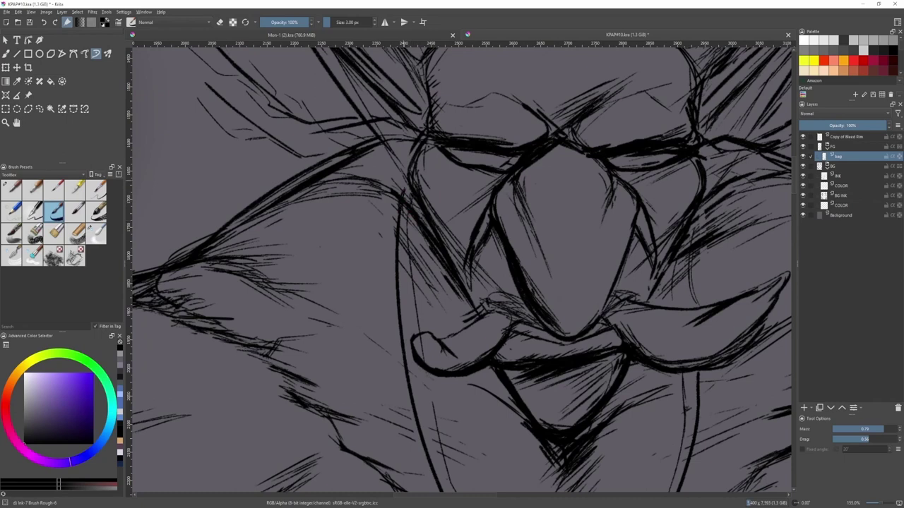
pyautogui.scroll(-4, 408, 185)
pyautogui.scroll(4, 494, 251)
pyautogui.press('.')
pyautogui.moveTo(490, 183); pyautogui.dragTo(493, 244)
pyautogui.scroll(-3, 492, 232)
pyautogui.scroll(6, 342, 305)
# - Extend the inner line of the left chest strap up to the underside of the moustache
pyautogui.press('/')
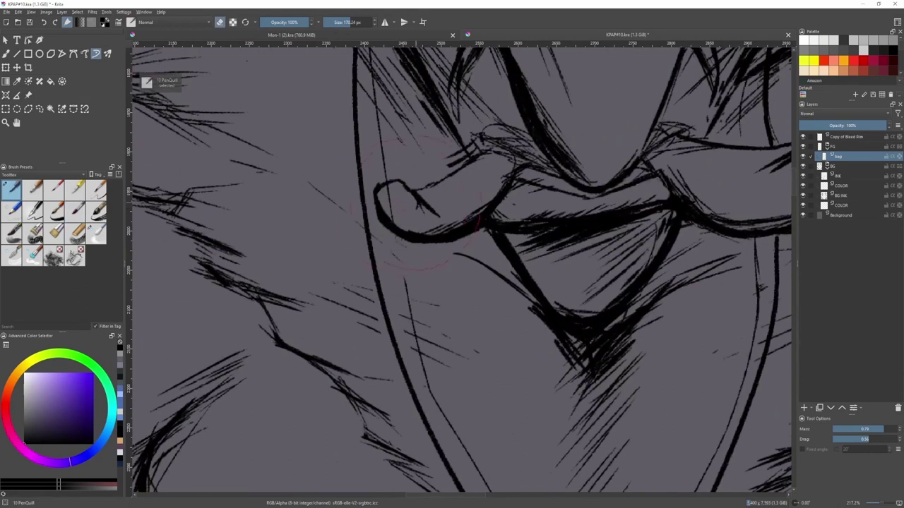
pyautogui.moveTo(416, 202)
pyautogui.keyDown('shift'); pyautogui.mouseDown()
pyautogui.moveTo(391, 200)
pyautogui.moveTo(420, 237)
pyautogui.moveTo(400, 274)
pyautogui.mouseUp(); pyautogui.keyUp('shift')
pyautogui.press('/')
pyautogui.moveTo(399, 238); pyautogui.dragTo(405, 283)
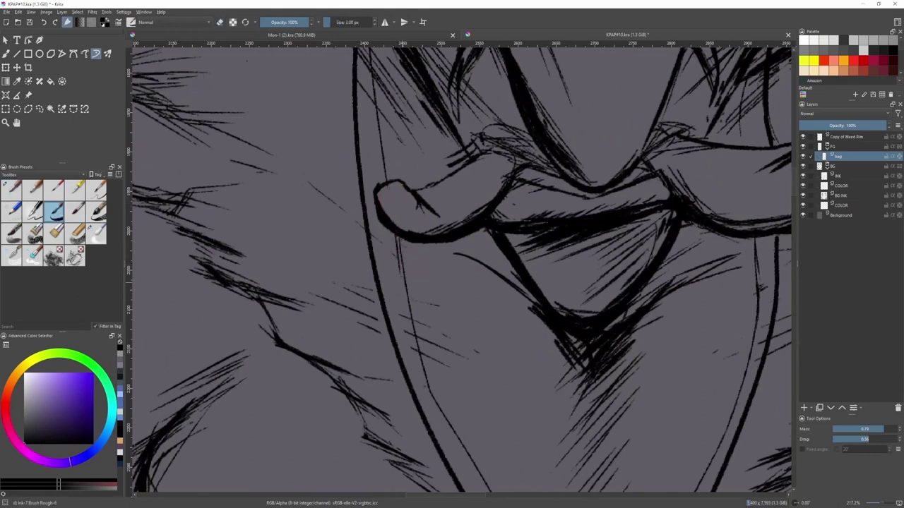
pyautogui.scroll(-4, 402, 282)
pyautogui.scroll(5, 397, 329)
# - Ink dark fold strokes across the chest knot, then erase stray ink around its edge on the INK layer
pyautogui.press('/')
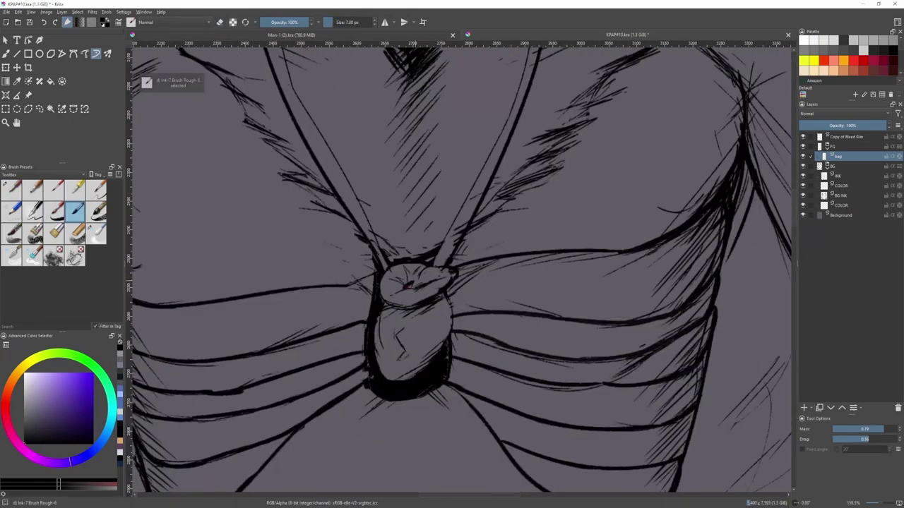
pyautogui.moveTo(424, 283); pyautogui.dragTo(396, 321)
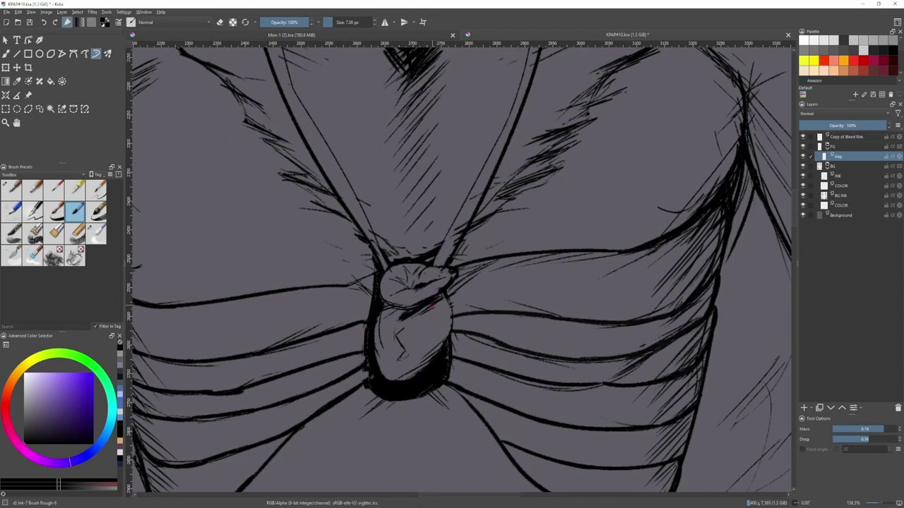
pyautogui.scroll(-1, 426, 276)
pyautogui.click(838, 175)
pyautogui.press('e')
pyautogui.moveTo(436, 349); pyautogui.dragTo(422, 361)
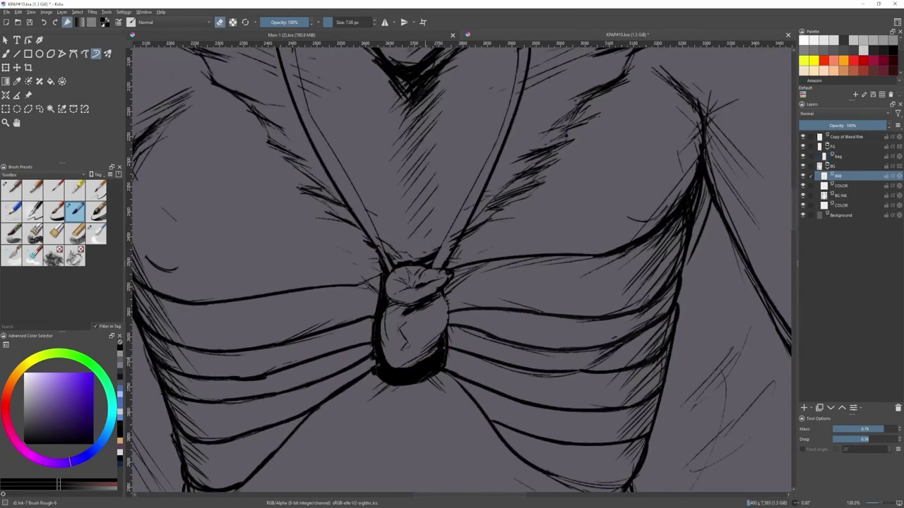
pyautogui.scroll(-1, 417, 360)
pyautogui.press('e')
# - Ink the standing figure's abdomen with two curved side contours and a wavy centre line running down from the chest knot
pyautogui.scroll(-1, 436, 313)
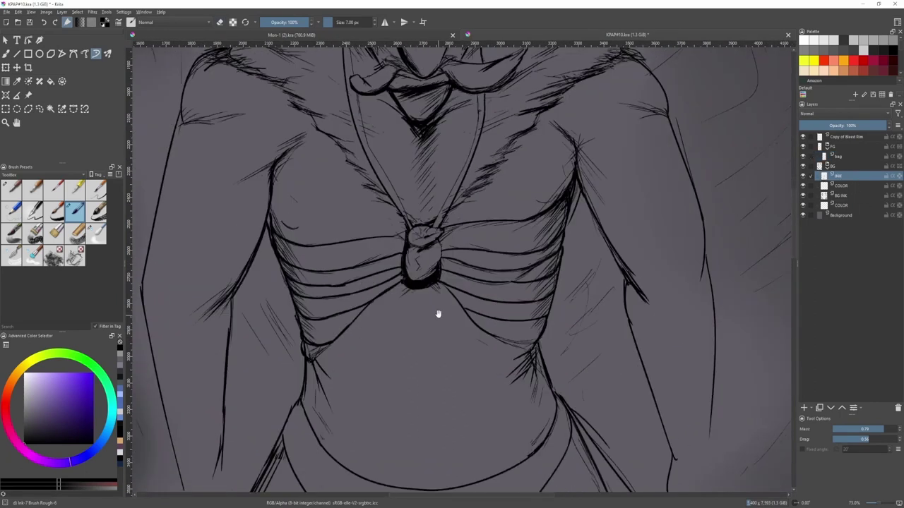
pyautogui.moveTo(446, 323); pyautogui.dragTo(466, 344)
pyautogui.moveTo(415, 288); pyautogui.dragTo(368, 371)
pyautogui.moveTo(422, 290); pyautogui.dragTo(429, 374)
pyautogui.moveTo(465, 343)
pyautogui.mouseDown()
pyautogui.moveTo(476, 432)
pyautogui.moveTo(449, 454)
pyautogui.mouseUp()
pyautogui.moveTo(450, 455); pyautogui.dragTo(442, 367)
pyautogui.moveTo(361, 284)
pyautogui.mouseDown()
pyautogui.moveTo(371, 338)
pyautogui.moveTo(422, 370)
pyautogui.mouseUp()
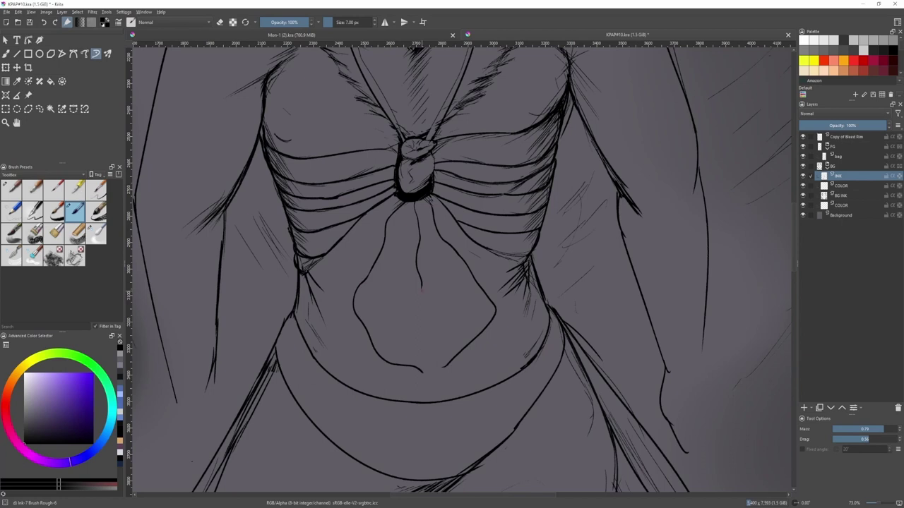
pyautogui.moveTo(422, 286); pyautogui.dragTo(424, 372)
# - Ink a small pointed navel at the lower end of the abdomen's centre line
pyautogui.moveTo(425, 366); pyautogui.dragTo(426, 386)
pyautogui.hotkey('ctrl', 'z')
pyautogui.scroll(3, 424, 381)
pyautogui.moveTo(428, 343); pyautogui.dragTo(432, 377)
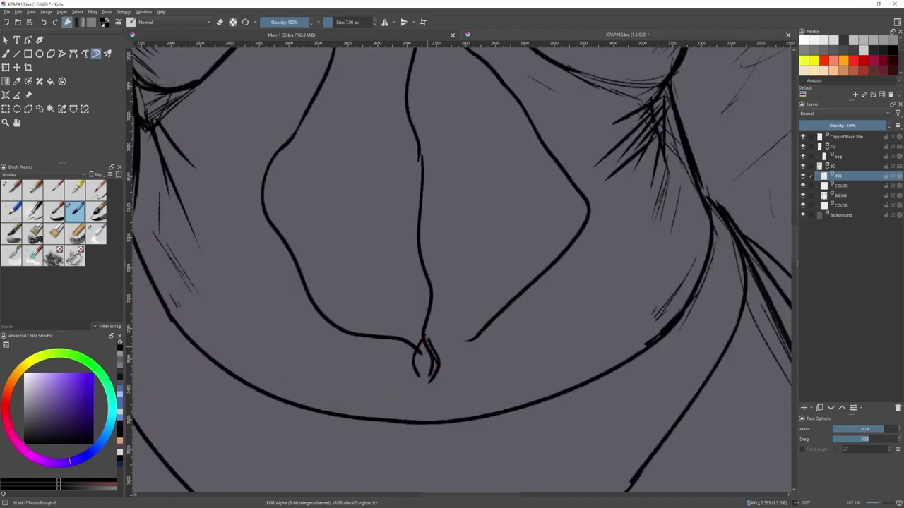
pyautogui.moveTo(427, 342)
pyautogui.mouseDown()
pyautogui.moveTo(429, 384)
pyautogui.moveTo(463, 339)
pyautogui.moveTo(469, 424)
pyautogui.mouseUp()
pyautogui.press('2')
pyautogui.moveTo(469, 423); pyautogui.dragTo(484, 299)
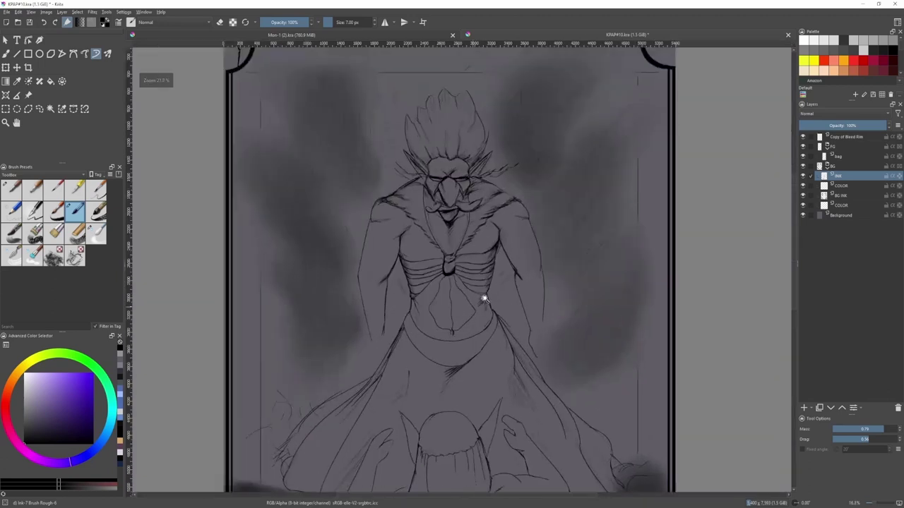
# - Ink short curves joining the abdomen contours to both sides of the waist and thicken the navel's outline
pyautogui.scroll(4, 484, 299)
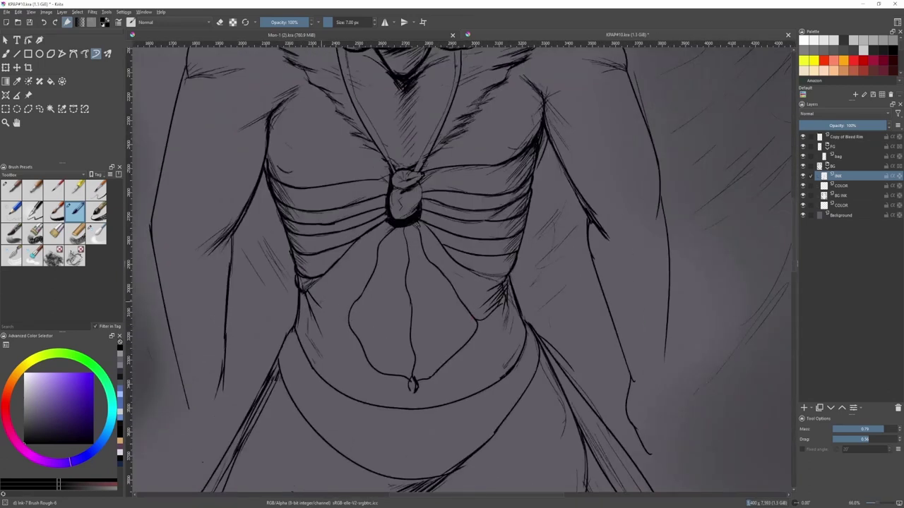
pyautogui.scroll(2, 348, 312)
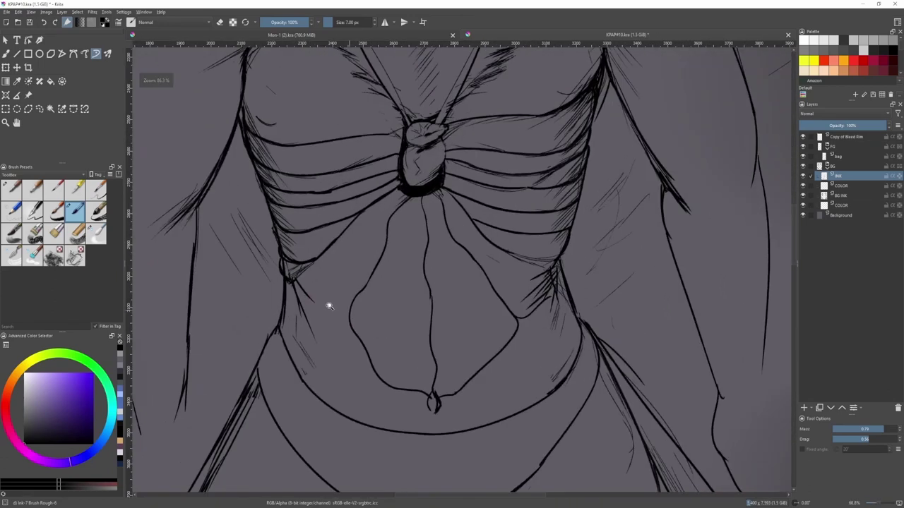
pyautogui.scroll(-2, 403, 369)
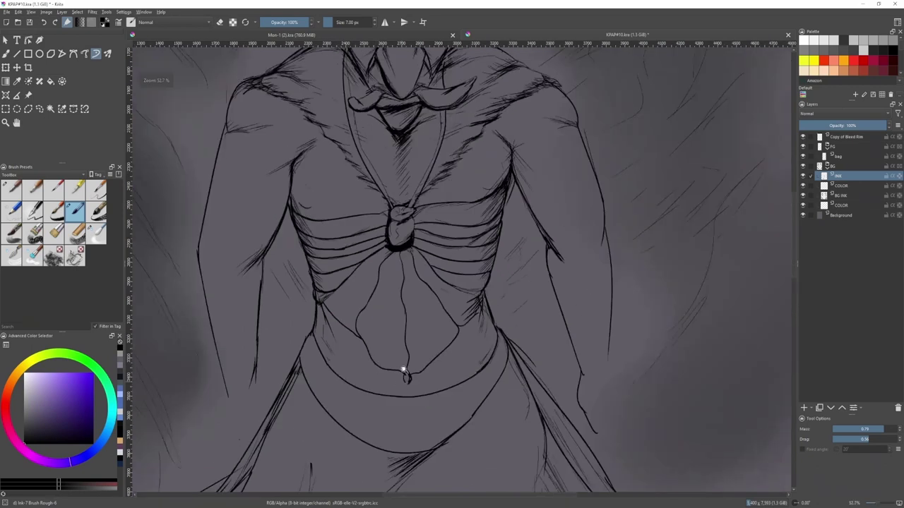
pyautogui.scroll(3, 410, 374)
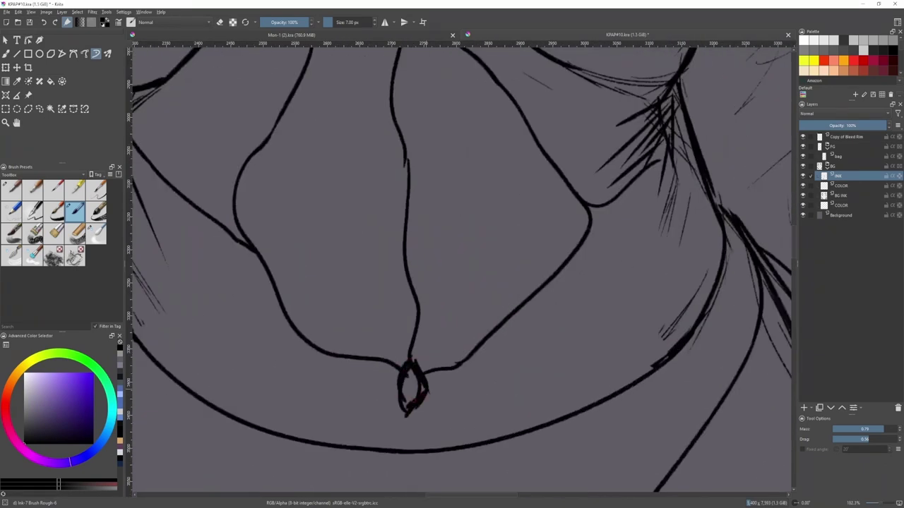
pyautogui.press('2')
pyautogui.scroll(5, 522, 188)
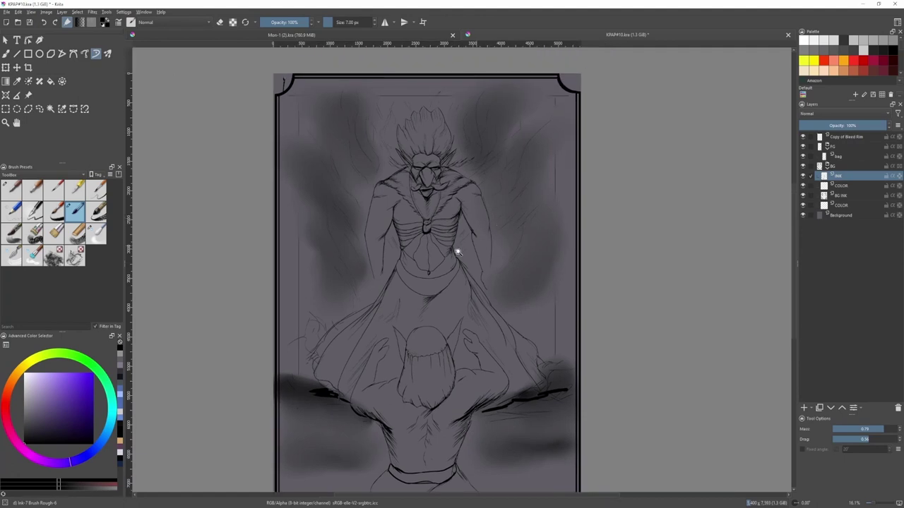
pyautogui.press('2')
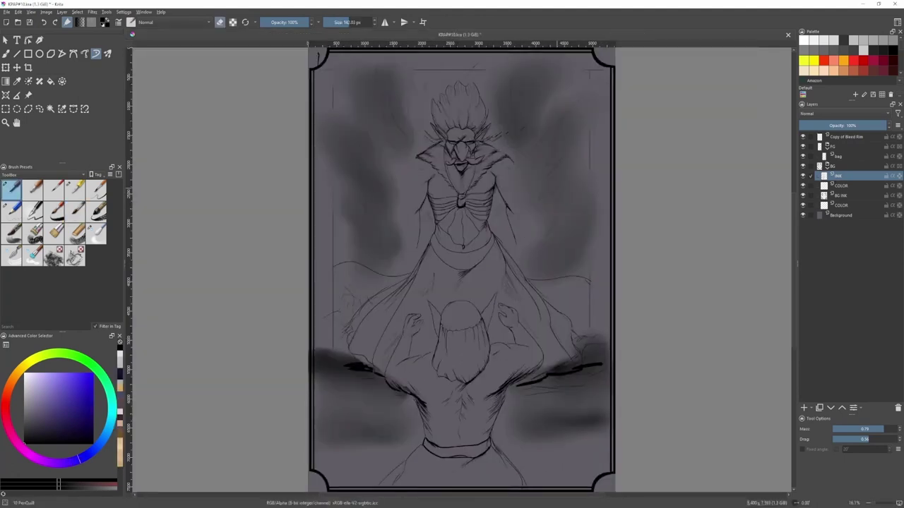
# - Redraw the outer contour of the standing figure's right-hand arm from the shoulder past the elbow with the 7 px ink brush
pyautogui.press('/')
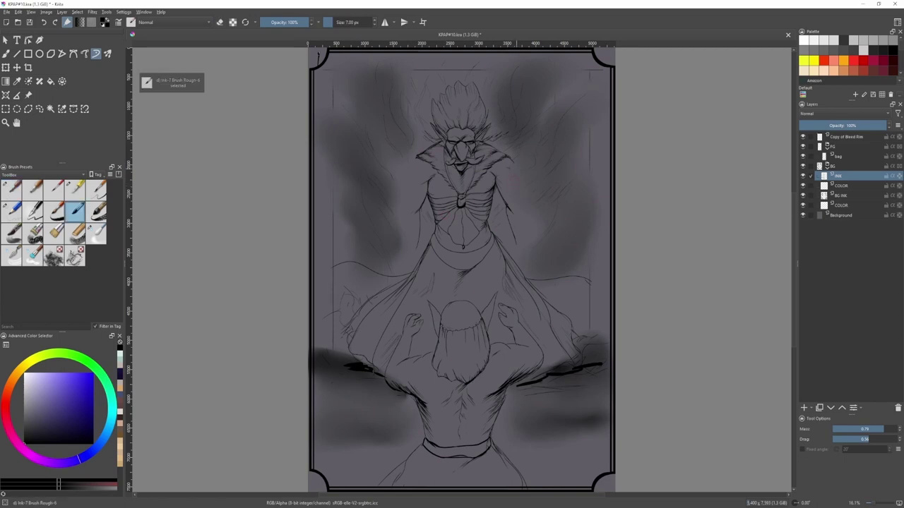
pyautogui.scroll(4, 383, 181)
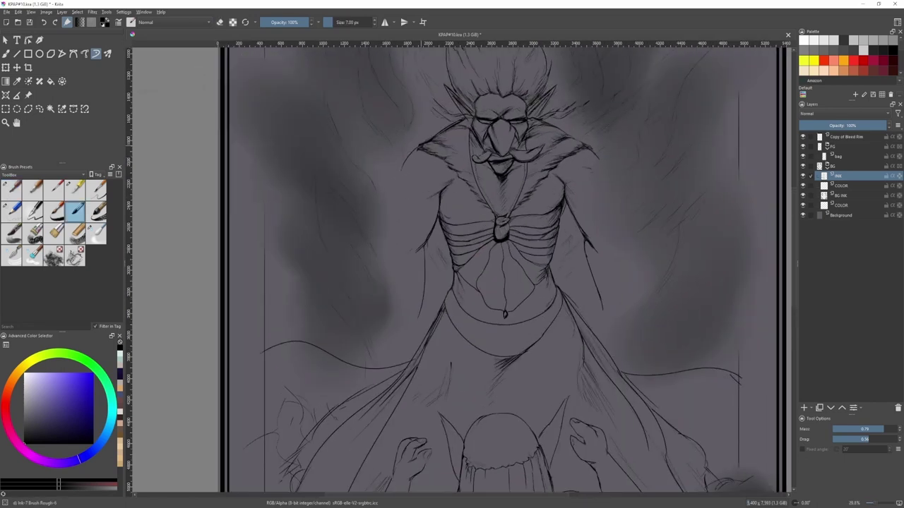
pyautogui.scroll(-1, 381, 183)
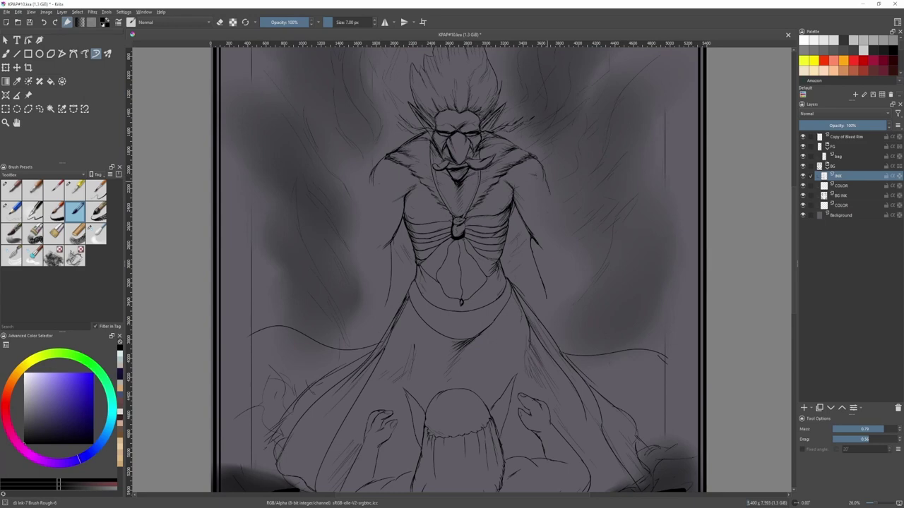
pyautogui.moveTo(551, 192); pyautogui.dragTo(563, 284)
pyautogui.hotkey('ctrl', 'z')
pyautogui.moveTo(564, 227); pyautogui.dragTo(559, 288)
# - Redraw the outer contour of the standing figure's left-hand arm from the shoulder down the forearm
pyautogui.moveTo(371, 181)
pyautogui.mouseDown()
pyautogui.moveTo(361, 198)
pyautogui.moveTo(357, 298)
pyautogui.mouseUp()
pyautogui.hotkey('ctrl', 'z')
pyautogui.hotkey('ctrl', 'z')
pyautogui.moveTo(358, 243); pyautogui.dragTo(367, 310)
pyautogui.moveTo(374, 264)
pyautogui.mouseDown()
pyautogui.moveTo(379, 278)
pyautogui.moveTo(395, 275)
pyautogui.mouseUp()
# - Touch up the inked contours of the standing figure's shoulders and arms, undoing the last stroke
pyautogui.scroll(5, 400, 236)
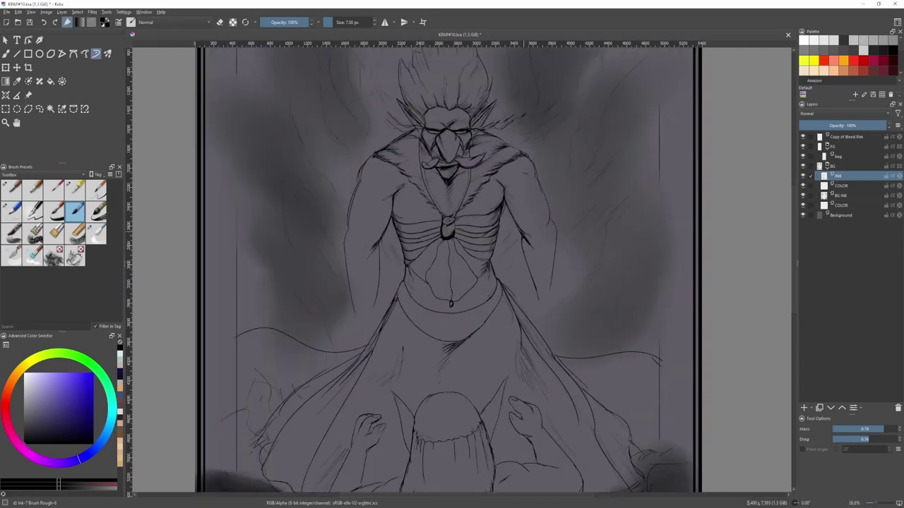
pyautogui.scroll(-3, 407, 185)
pyautogui.scroll(4, 408, 183)
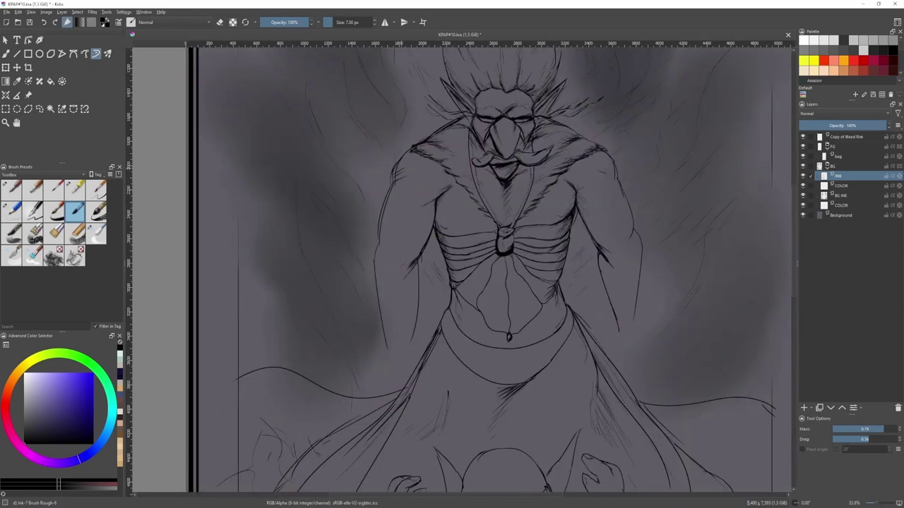
pyautogui.moveTo(618, 176); pyautogui.dragTo(589, 220)
pyautogui.hotkey('ctrl', 'z')
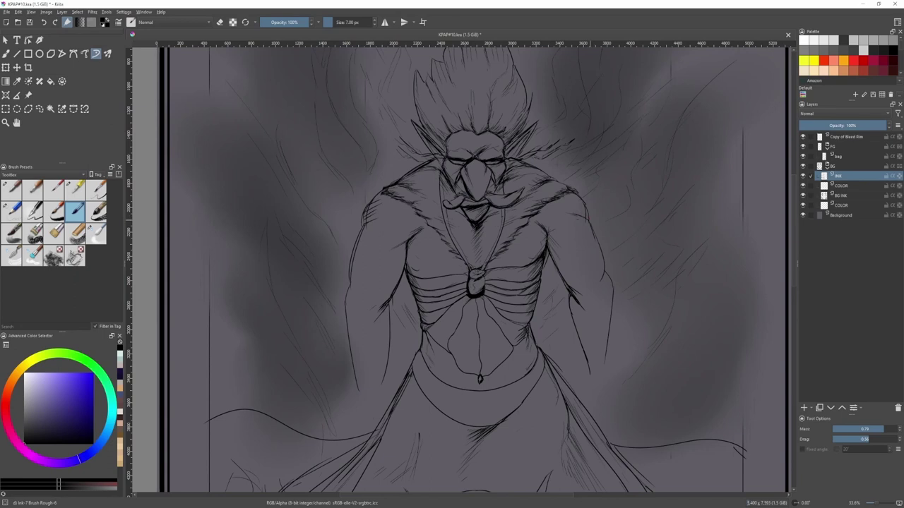
pyautogui.scroll(-4, 579, 209)
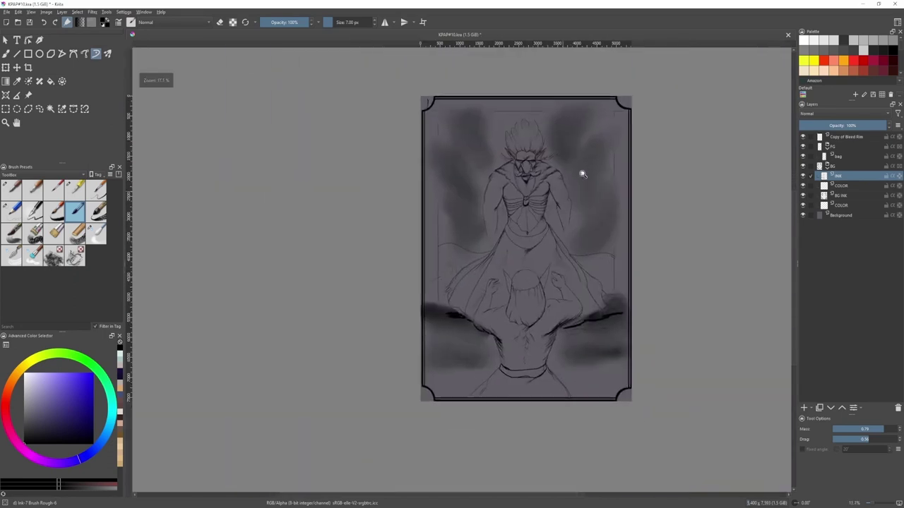
pyautogui.scroll(2, 581, 172)
pyautogui.scroll(-4, 536, 186)
# - On the BG INK layer, blend the dark horizon strokes and lower smoke beside the foreground figure with the Blender Blur brush
pyautogui.click(844, 196)
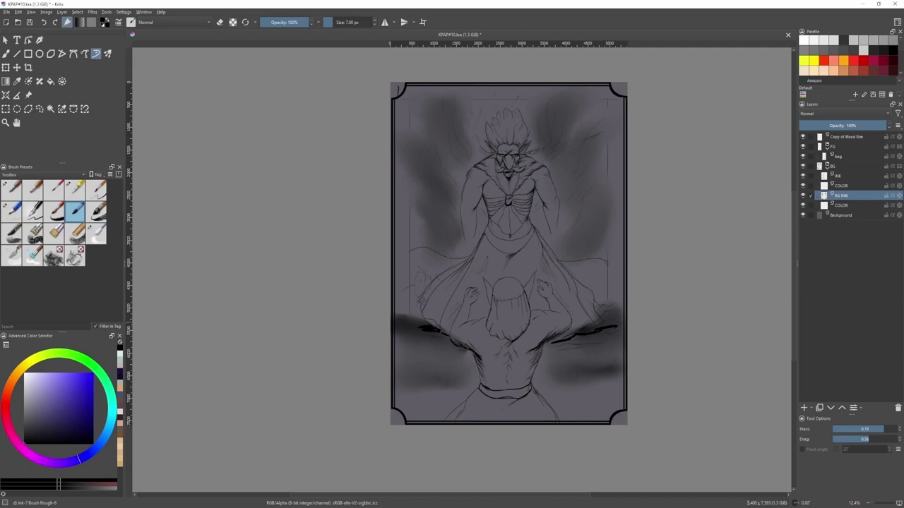
pyautogui.press('/')
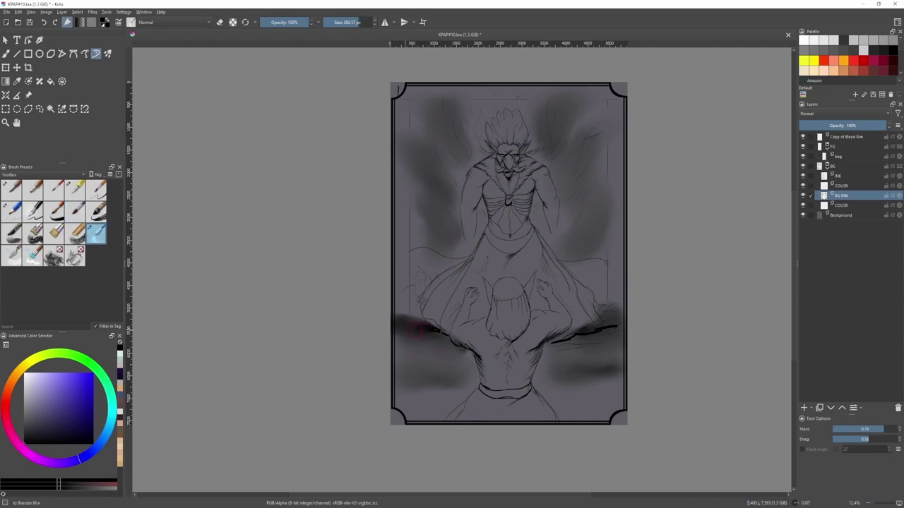
pyautogui.moveTo(577, 334)
pyautogui.mouseDown()
pyautogui.moveTo(611, 332)
pyautogui.moveTo(555, 343)
pyautogui.mouseUp()
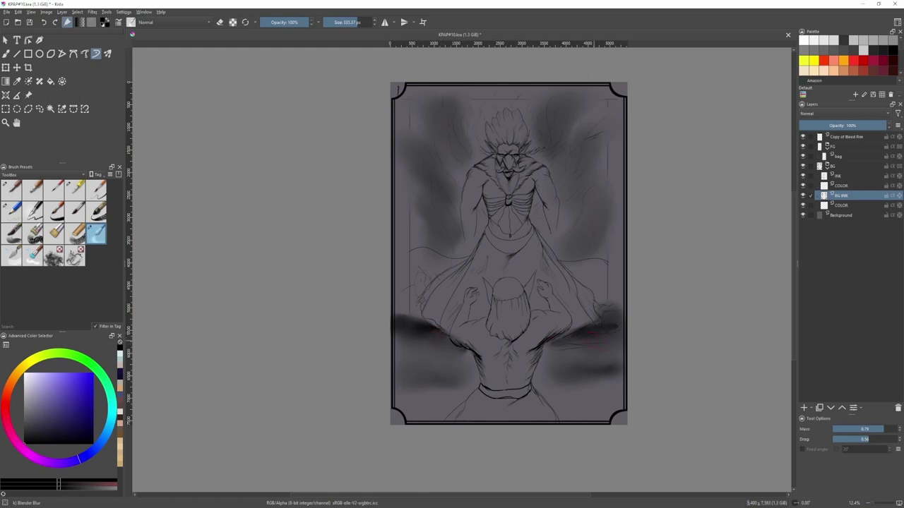
pyautogui.moveTo(544, 374); pyautogui.dragTo(569, 374)
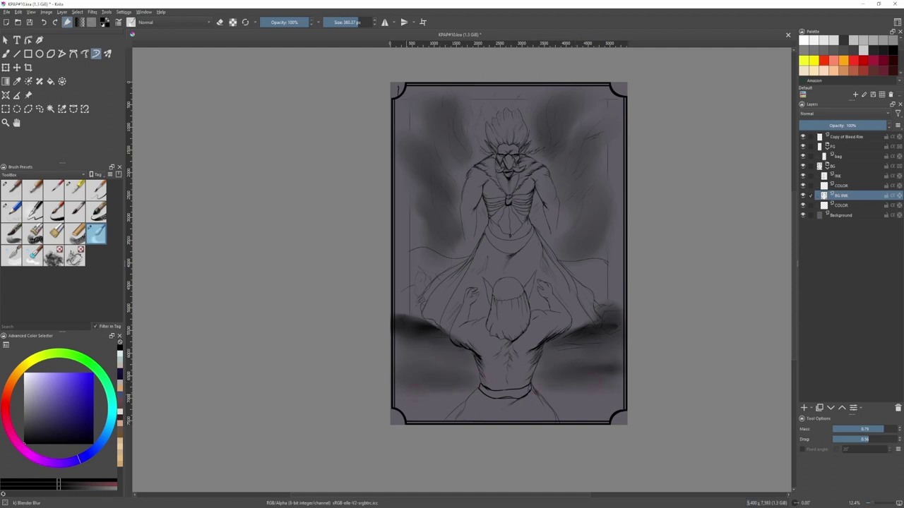
# - Ink thin flowing lines through the smoke around the standing figure with the 7 px brush, and soften the clouds with Blender Blur
pyautogui.press('/')
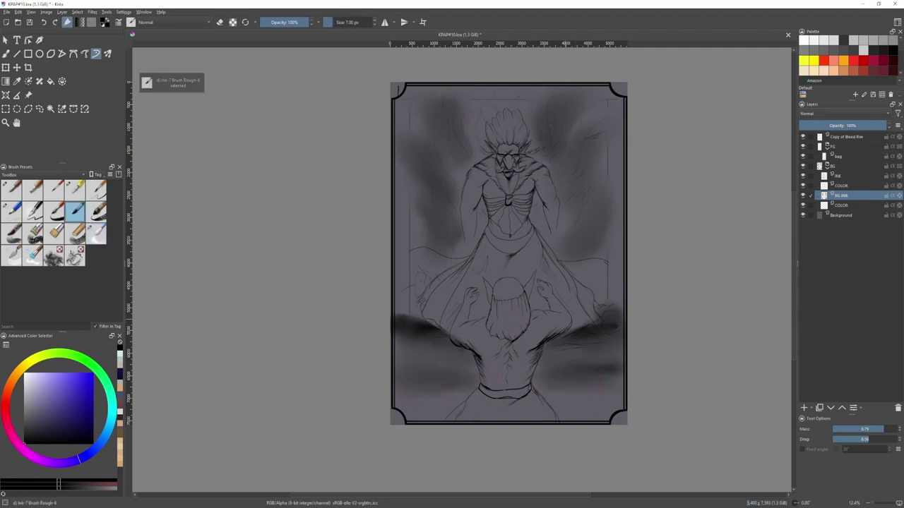
pyautogui.moveTo(606, 287)
pyautogui.mouseDown()
pyautogui.moveTo(607, 319)
pyautogui.moveTo(591, 344)
pyautogui.mouseUp()
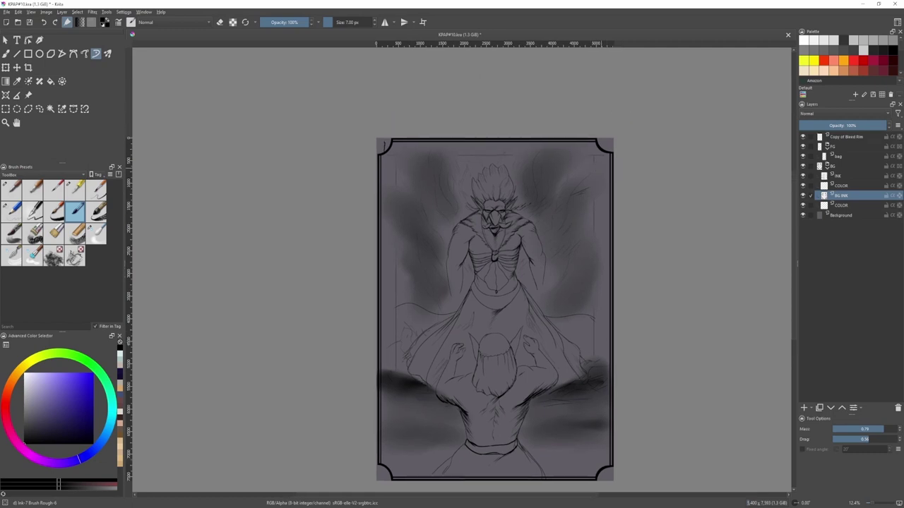
pyautogui.moveTo(585, 173); pyautogui.dragTo(558, 175)
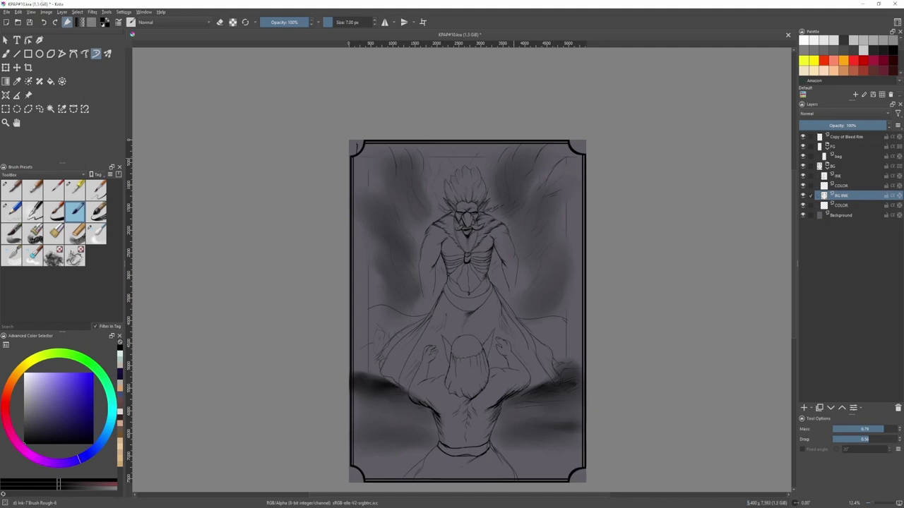
pyautogui.moveTo(516, 169)
pyautogui.mouseDown()
pyautogui.moveTo(504, 186)
pyautogui.moveTo(520, 173)
pyautogui.mouseUp()
pyautogui.click(96, 233)
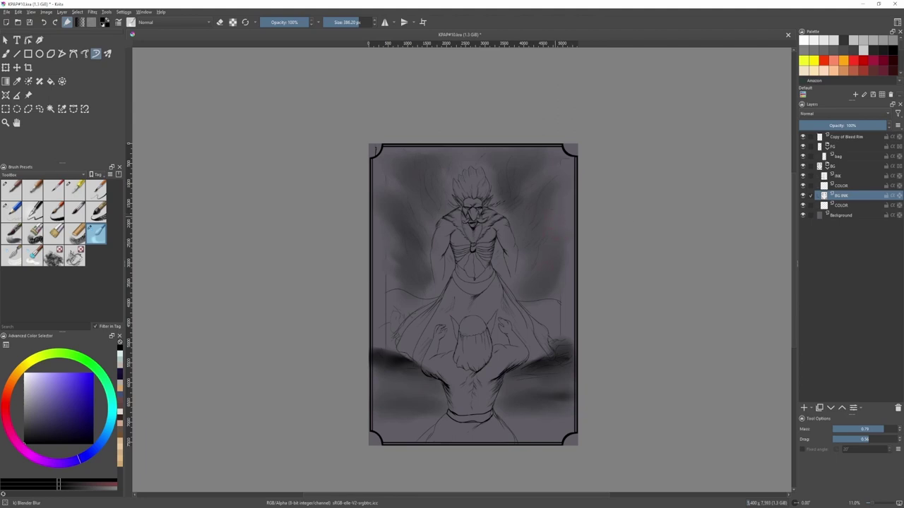
# - On the INK layer, erase the standing figure's long skirt contours and folds below the waist, adding short ink strokes at the waist
pyautogui.click(851, 176)
pyautogui.press('/')
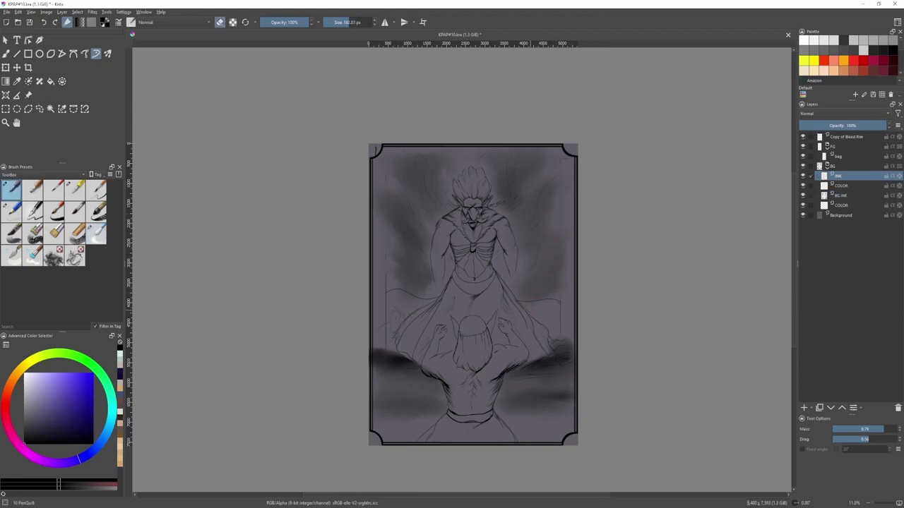
pyautogui.moveTo(506, 284); pyautogui.dragTo(522, 300)
pyautogui.moveTo(451, 283); pyautogui.dragTo(401, 328)
pyautogui.press('/')
pyautogui.moveTo(442, 295); pyautogui.dragTo(472, 282)
pyautogui.press('/')
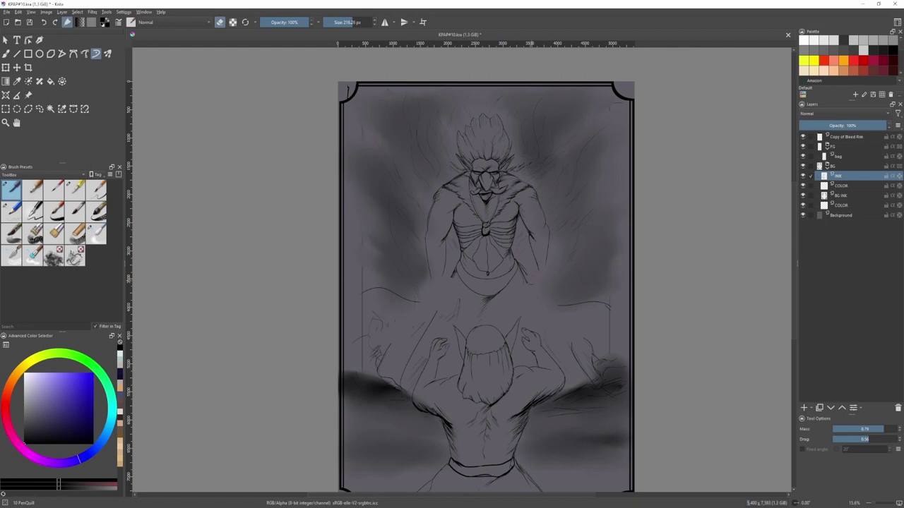
# - Ink sweeping curves extending from both sides of the standing figure's waist as windblown cloth edges with the 7 px brush
pyautogui.press('/')
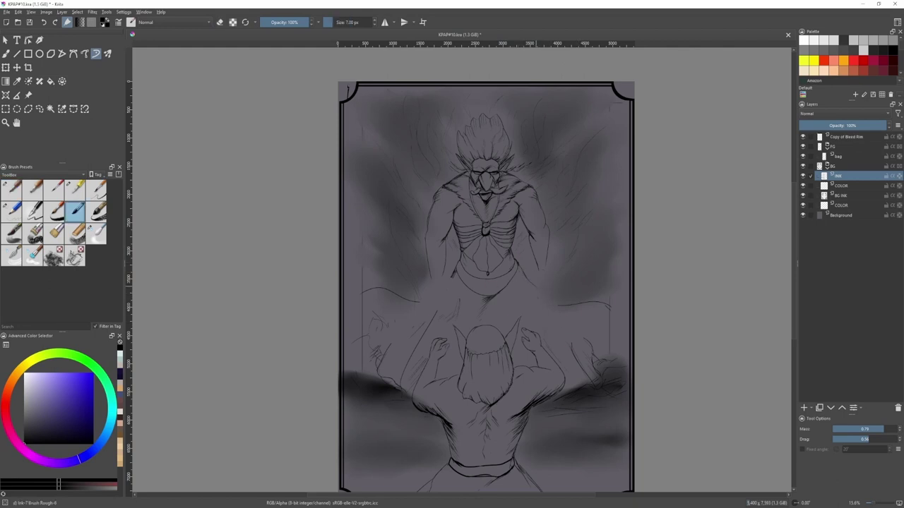
pyautogui.moveTo(536, 286); pyautogui.dragTo(612, 302)
pyautogui.moveTo(379, 264); pyautogui.dragTo(351, 271)
pyautogui.scroll(-1, 523, 265)
pyautogui.press('2')
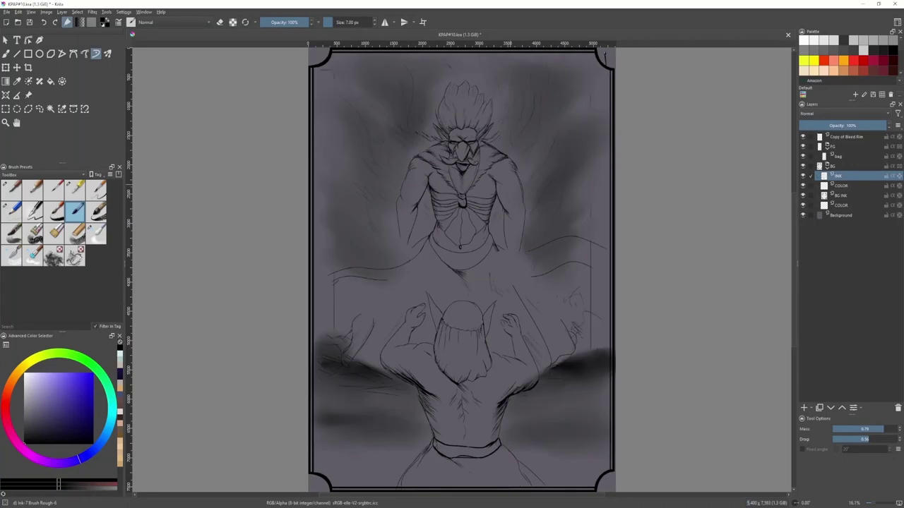
# - Mirror the view back, redraw the right-hand upper cloth edge as one long curve, and erase the old line beneath it
pyautogui.press('m')
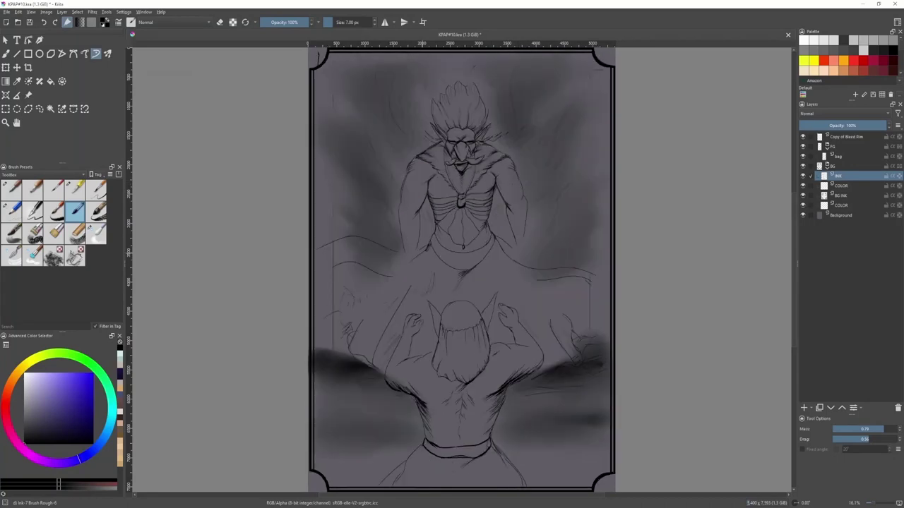
pyautogui.moveTo(533, 253)
pyautogui.mouseDown()
pyautogui.moveTo(569, 251)
pyautogui.moveTo(599, 272)
pyautogui.mouseUp()
pyautogui.hotkey('ctrl', 'z')
pyautogui.moveTo(523, 248); pyautogui.dragTo(589, 262)
pyautogui.press('e')
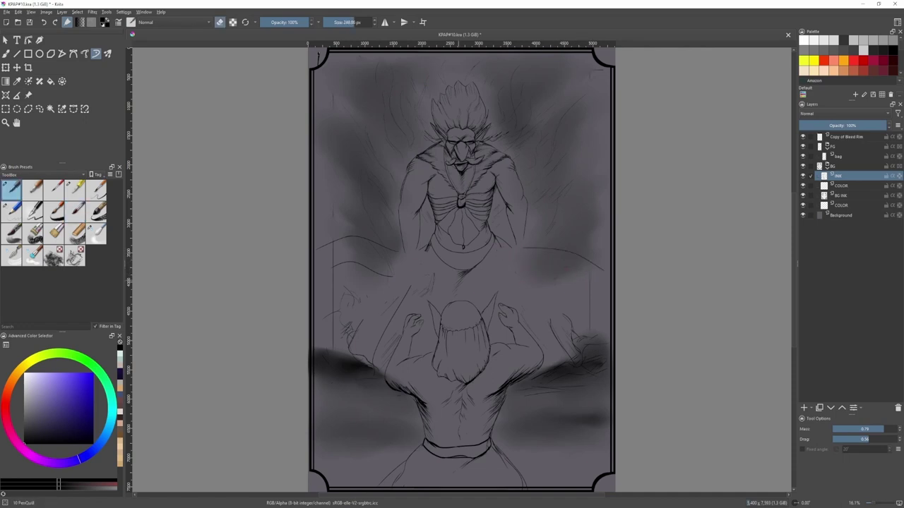
# - Erase the leftover sketch lines beside the foreground figure's left-hand arm, undoing the last eraser stroke near the upper cloth edge
pyautogui.moveTo(368, 332)
pyautogui.mouseDown()
pyautogui.moveTo(359, 361)
pyautogui.moveTo(358, 338)
pyautogui.mouseUp()
pyautogui.moveTo(323, 247); pyautogui.dragTo(343, 238)
pyautogui.hotkey('ctrl', 'z')
pyautogui.press('/')
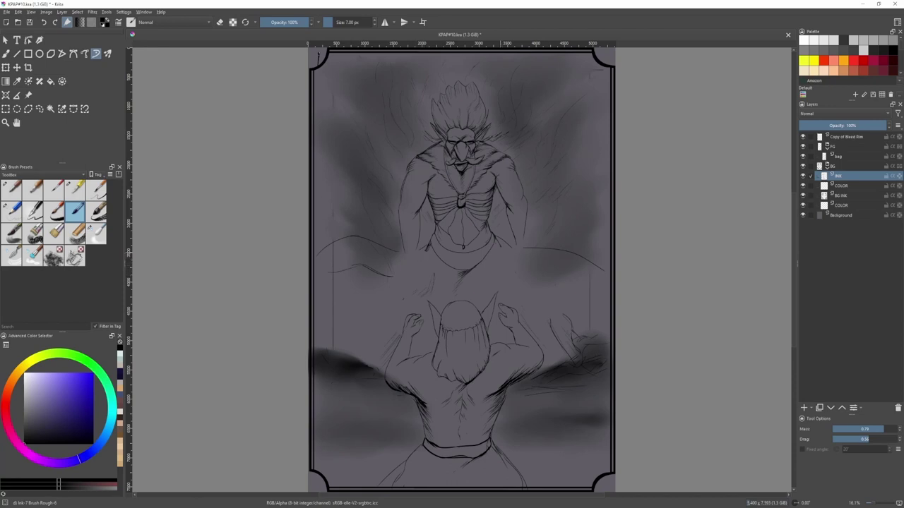
# - Undo a trial fold stroke below the waist and erase the leftover garment lines above the foreground figure's right-hand shoulder
pyautogui.moveTo(503, 254); pyautogui.dragTo(503, 271)
pyautogui.hotkey('ctrl', 'z')
pyautogui.press('/')
pyautogui.moveTo(551, 319); pyautogui.dragTo(568, 360)
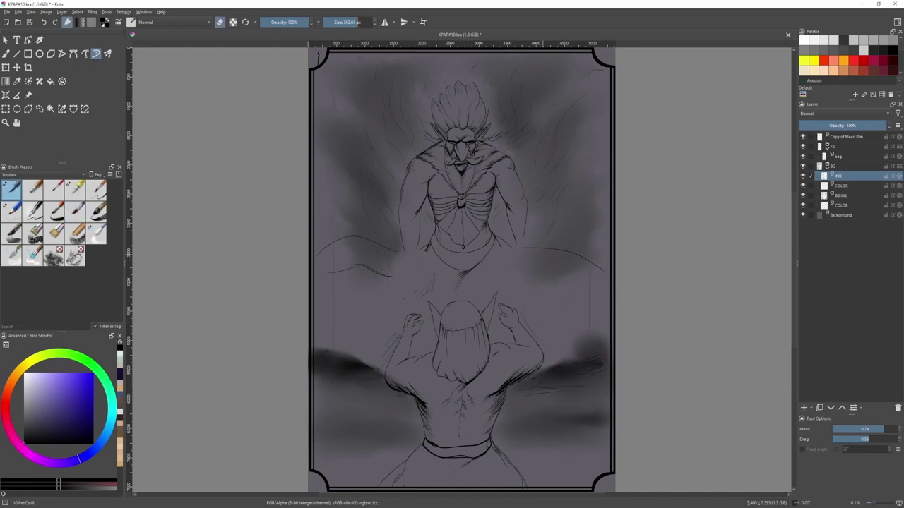
# - Ink the wavy lower edges of the cloth on both sides and clean up lines beside the standing figure's left-hand hip
pyautogui.press('/')
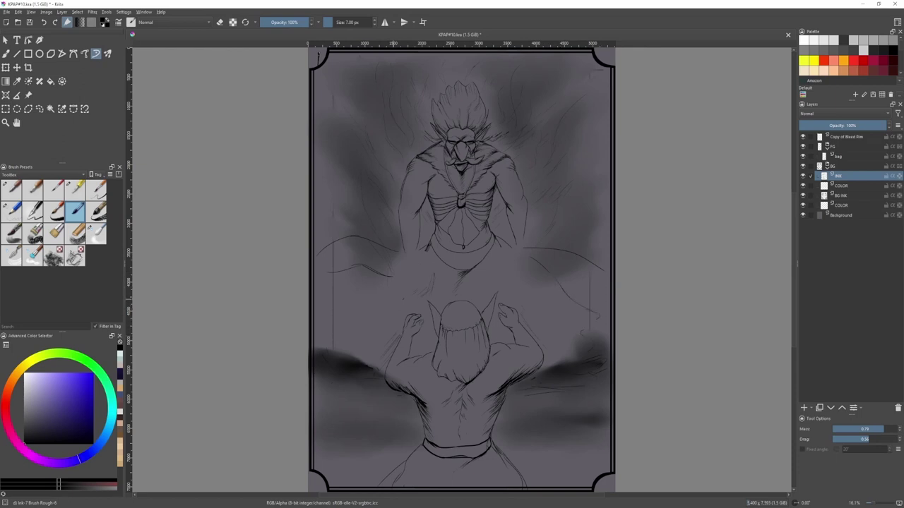
pyautogui.moveTo(325, 289); pyautogui.dragTo(320, 309)
pyautogui.press('/')
pyautogui.moveTo(429, 242); pyautogui.dragTo(423, 250)
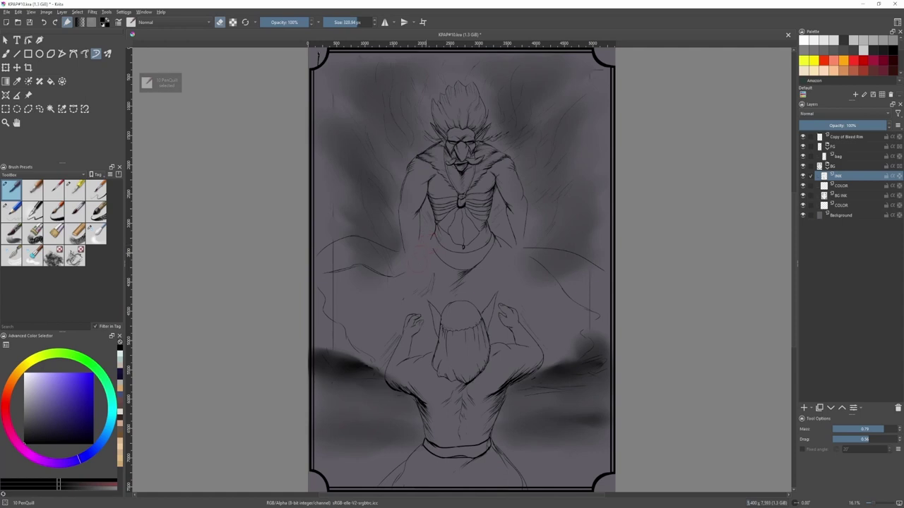
pyautogui.press('/')
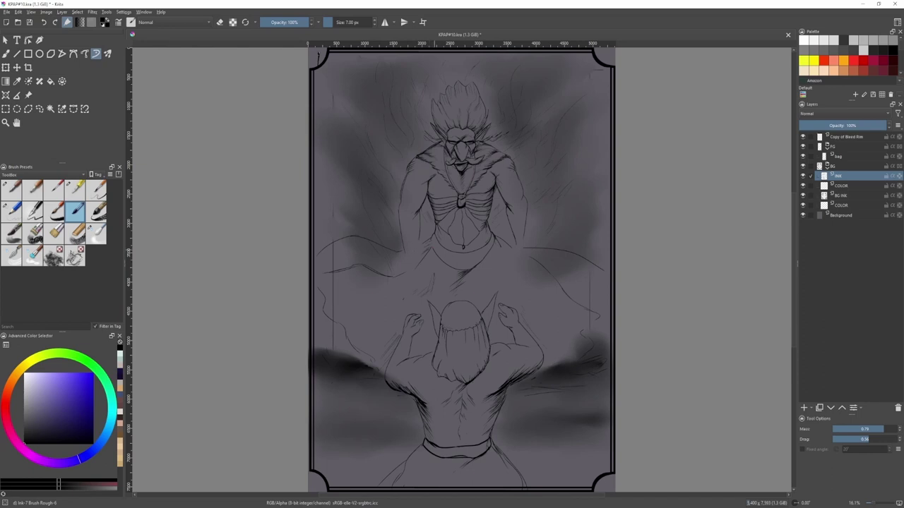
# - Ink fold lines radiating from the standing figure's waist across the billowing cloth, and save the file
pyautogui.scroll(2, 433, 240)
pyautogui.scroll(-3, 449, 274)
pyautogui.moveTo(459, 296); pyautogui.dragTo(428, 295)
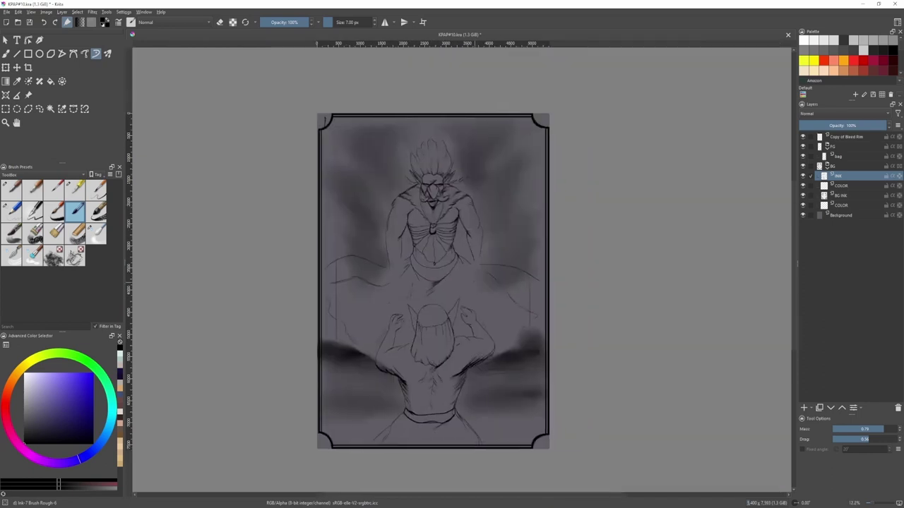
pyautogui.scroll(1, 452, 281)
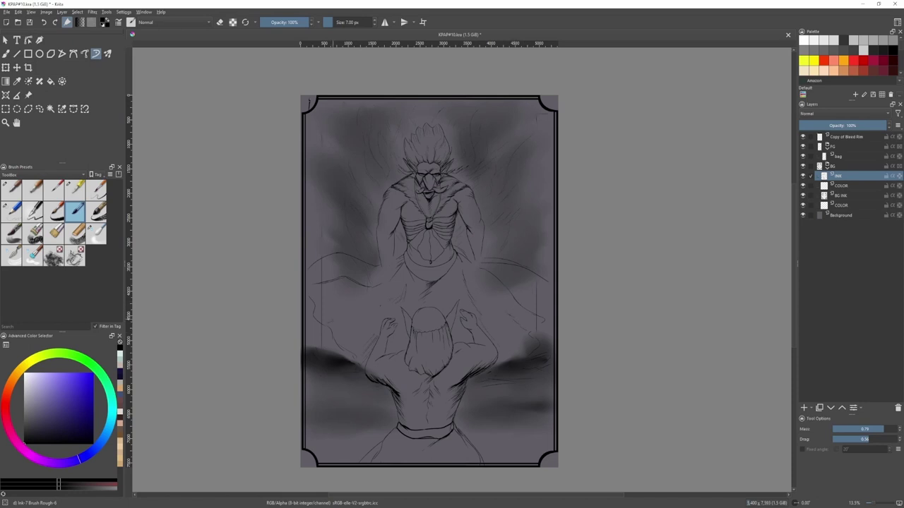
pyautogui.scroll(-1, 379, 297)
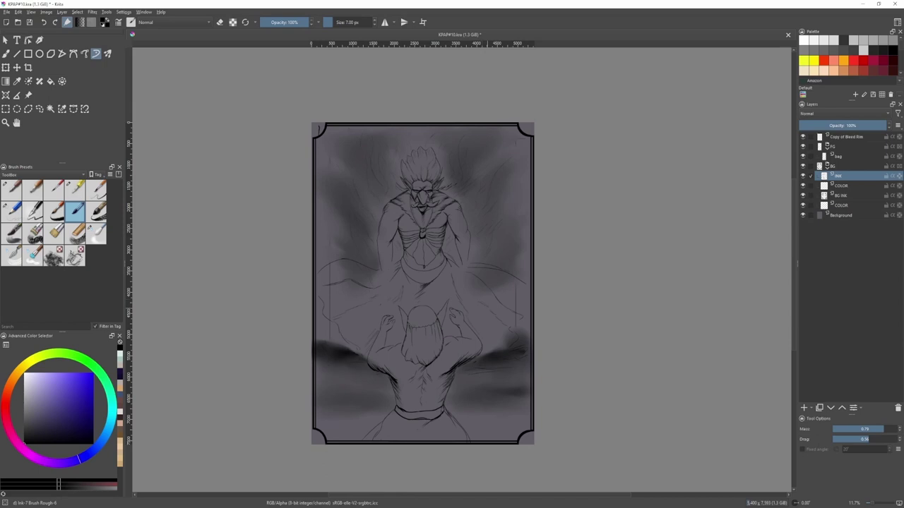
pyautogui.scroll(2, 319, 323)
pyautogui.hotkey('ctrl', 's')
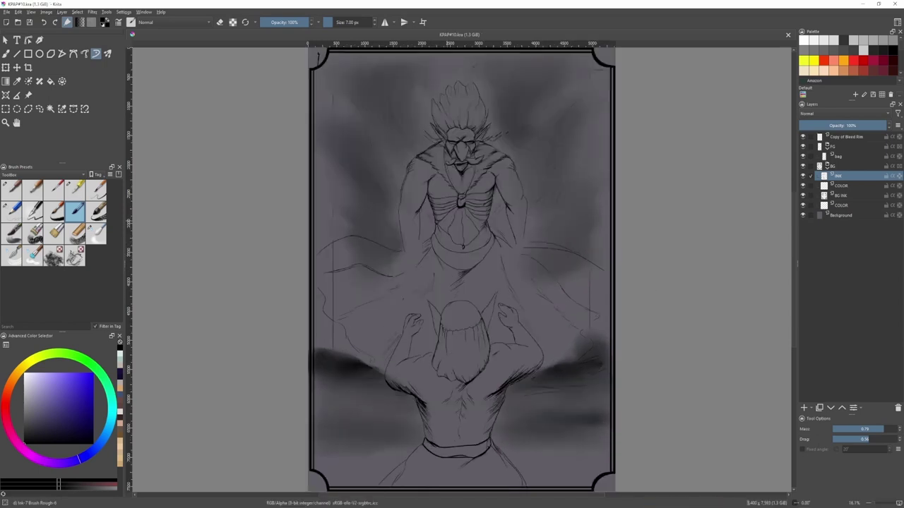
# - Select the foreground figure's right-hand hand with a freehand outline and nudge it slightly upward with the Transform tool
pyautogui.hotkey('ctrl', 'r')
pyautogui.scroll(2, 504, 351)
pyautogui.press('l')
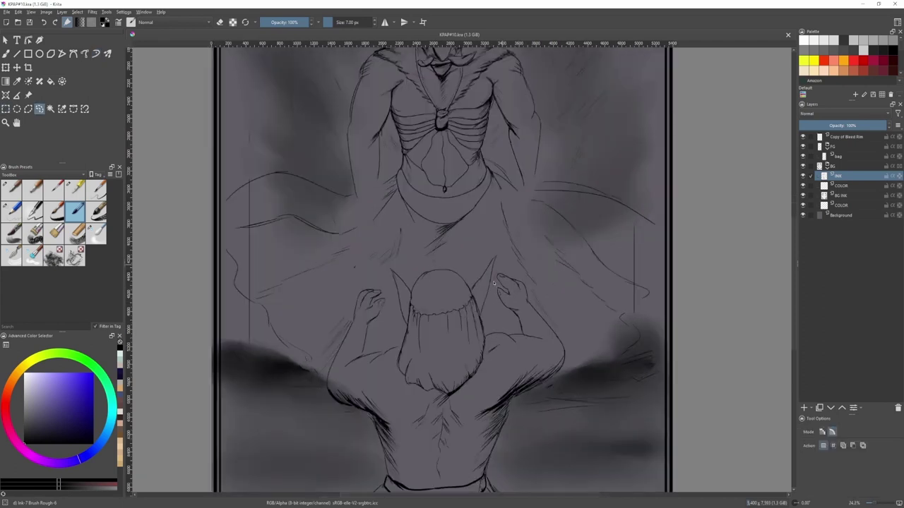
pyautogui.moveTo(523, 265); pyautogui.dragTo(526, 259)
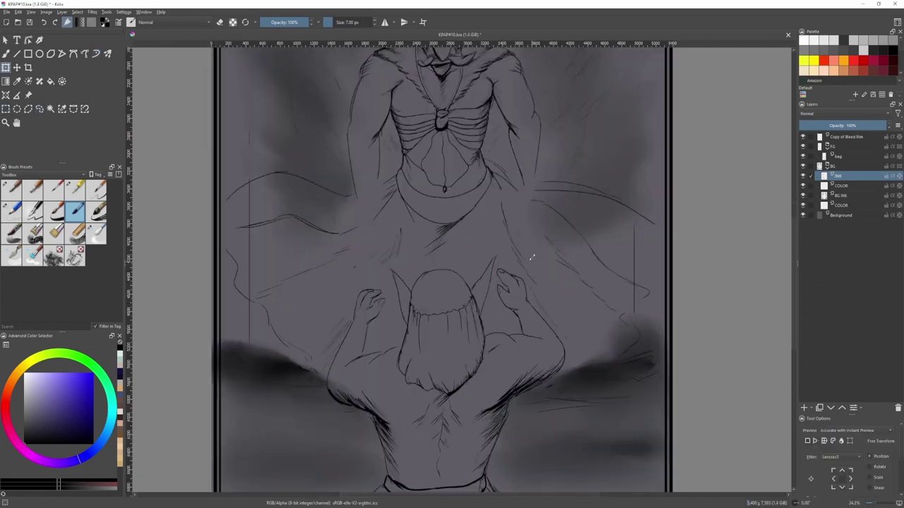
pyautogui.hotkey('ctrl', 't')
pyautogui.moveTo(519, 303); pyautogui.dragTo(522, 300)
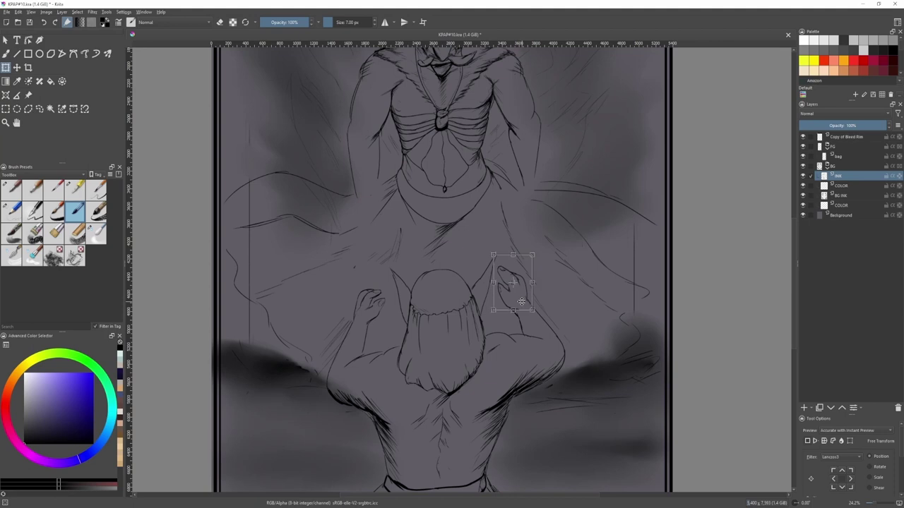
pyautogui.press('Return')
# - Select the foreground figure's left-hand hand with a freehand outline, shift it slightly upward with the Transform tool, and deselect
pyautogui.press('l')
pyautogui.moveTo(387, 285); pyautogui.dragTo(391, 284)
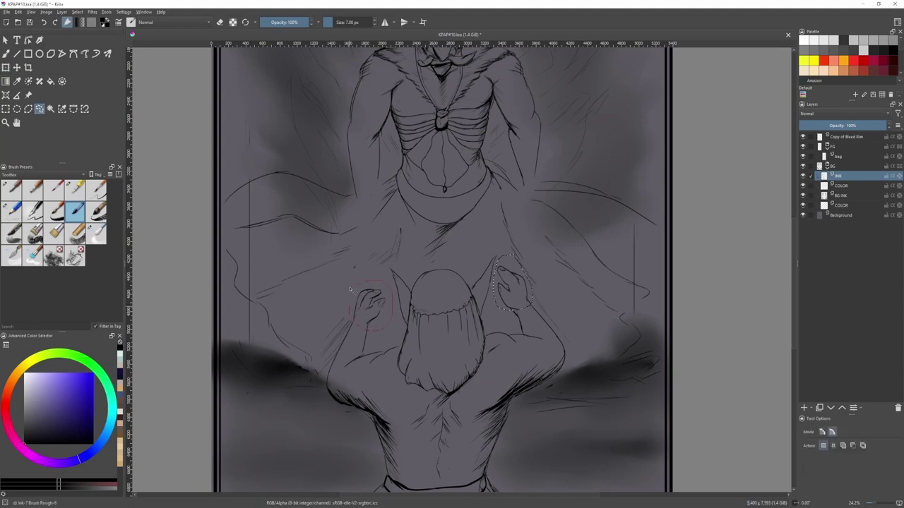
pyautogui.hotkey('ctrl', 't')
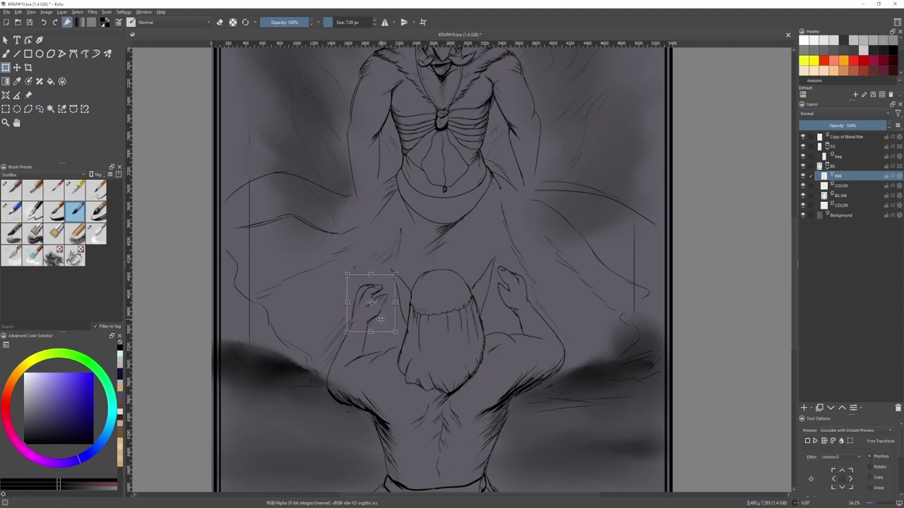
pyautogui.press('Return')
pyautogui.hotkey('ctrl', 'shift', 'a')
# - Erase the rough contour of the foreground figure's left-hand hand and re-ink its fingers and palm with the 7 px brush
pyautogui.press('b')
pyautogui.press('e')
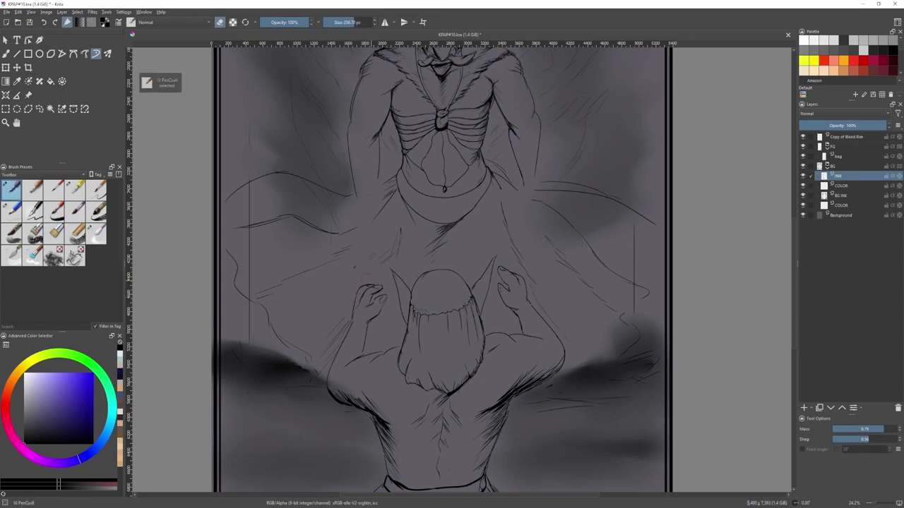
pyautogui.scroll(2, 364, 287)
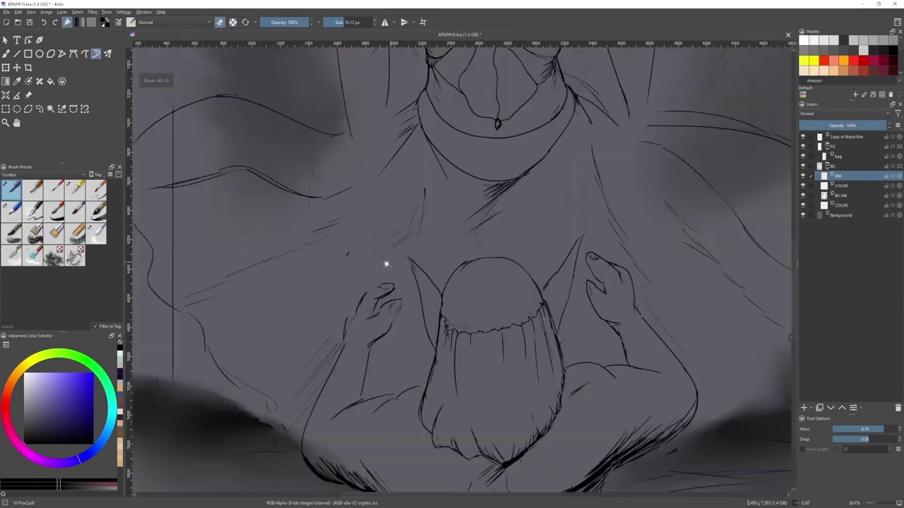
pyautogui.press('/')
pyautogui.moveTo(382, 285)
pyautogui.mouseDown()
pyautogui.moveTo(347, 316)
pyautogui.moveTo(376, 315)
pyautogui.mouseUp()
pyautogui.scroll(-3, 509, 321)
pyautogui.scroll(2, 510, 321)
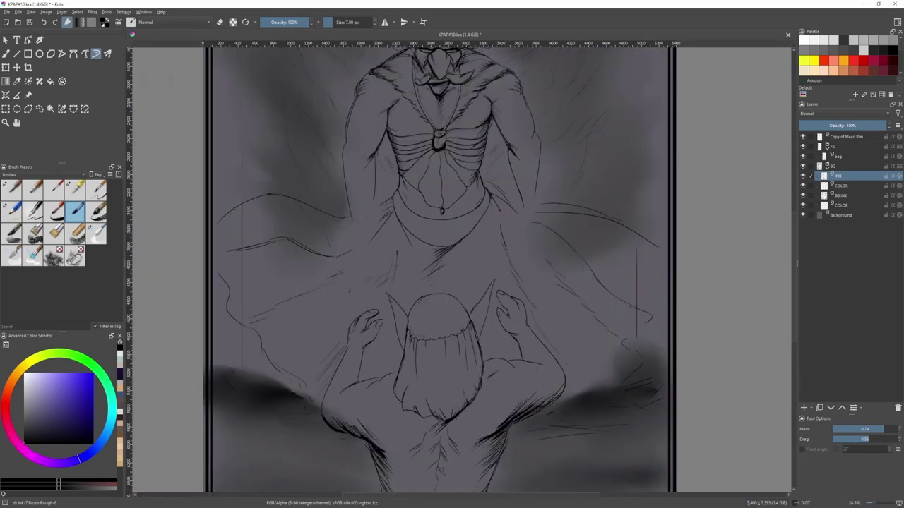
pyautogui.moveTo(523, 321); pyautogui.dragTo(515, 268)
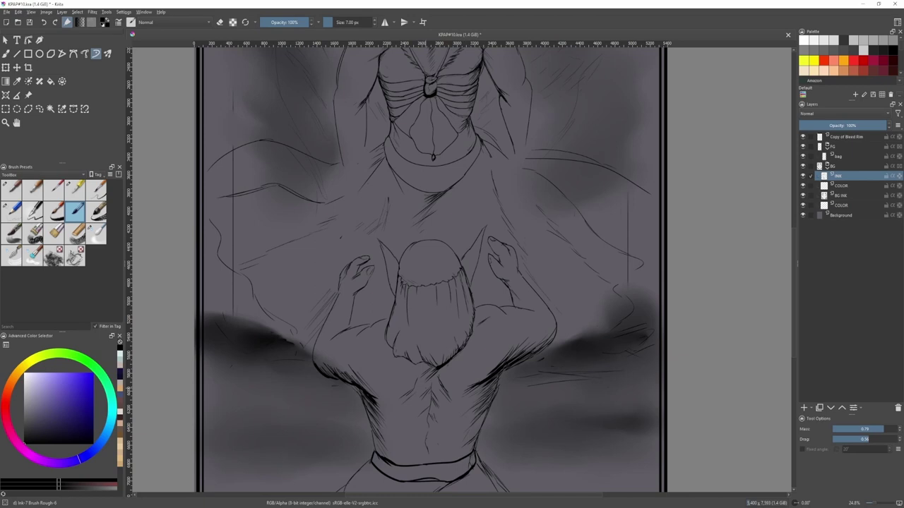
pyautogui.scroll(-1, 409, 377)
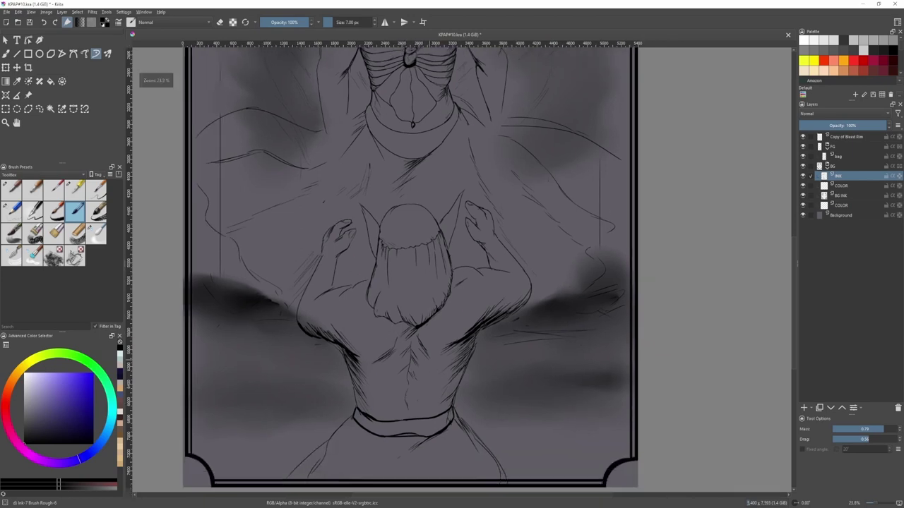
pyautogui.scroll(-1, 444, 383)
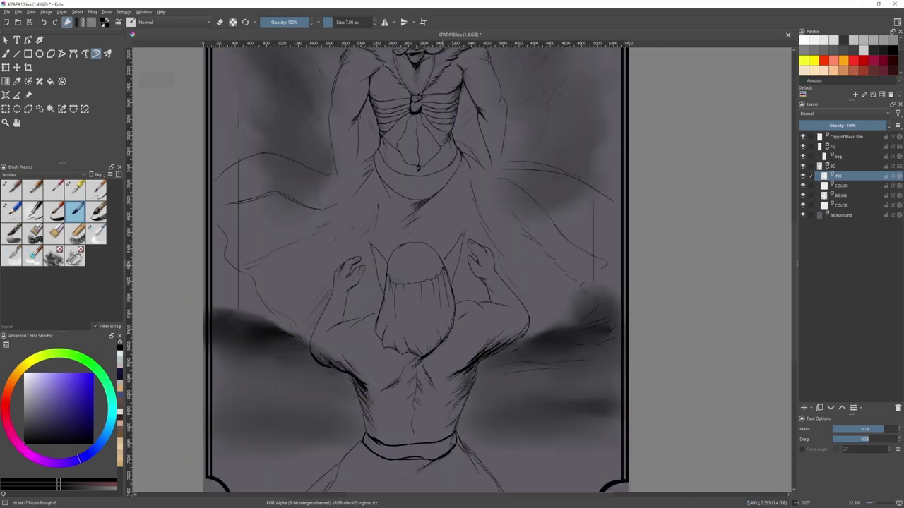
pyautogui.scroll(-2, 435, 250)
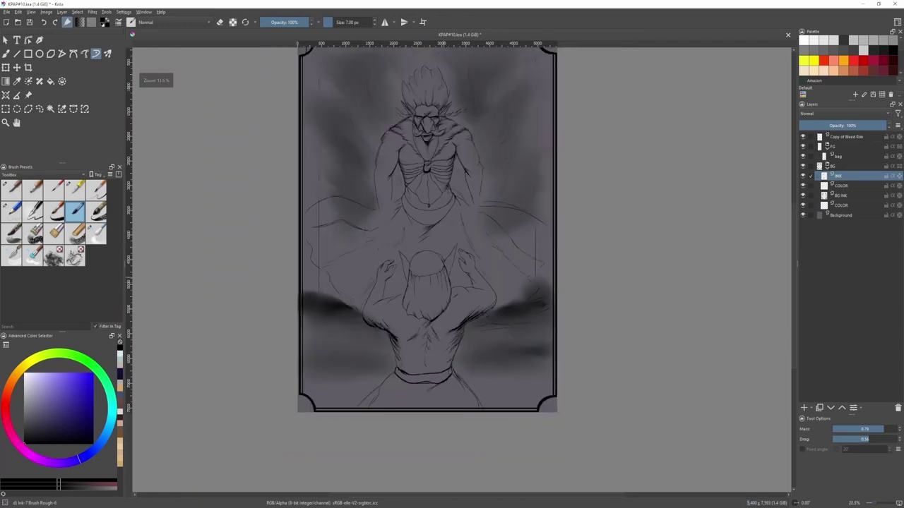
# - Examine the inked face, collar and torso of the standing figure up close
pyautogui.scroll(1, 480, 276)
pyautogui.scroll(1, 426, 207)
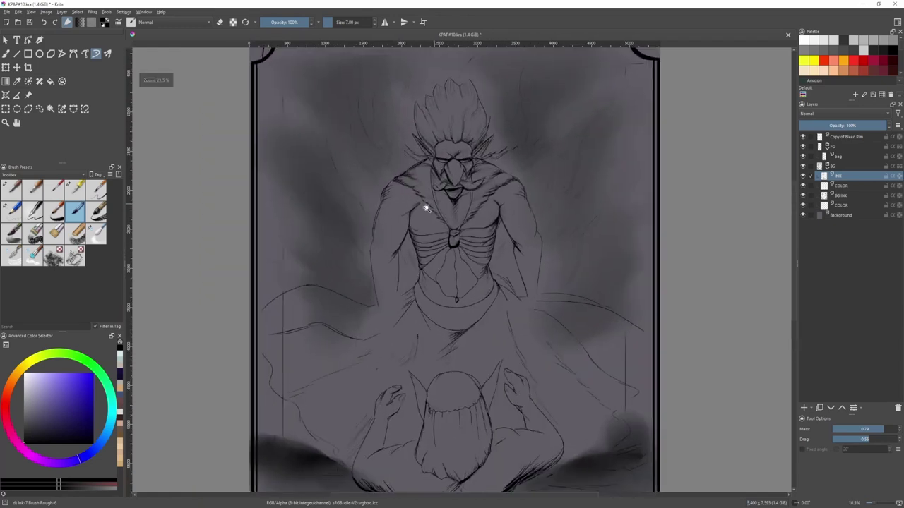
pyautogui.scroll(3, 425, 208)
pyautogui.scroll(1, 426, 207)
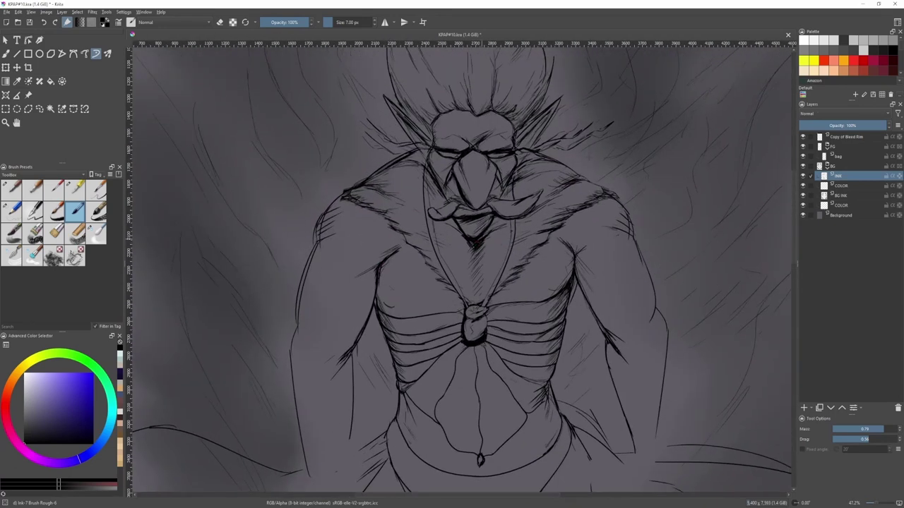
pyautogui.scroll(2, 453, 211)
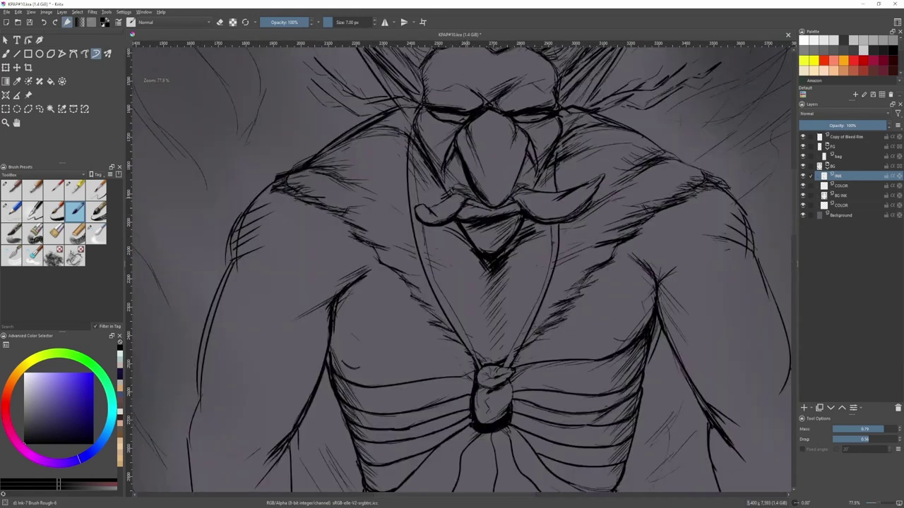
pyautogui.moveTo(504, 204); pyautogui.dragTo(452, 243)
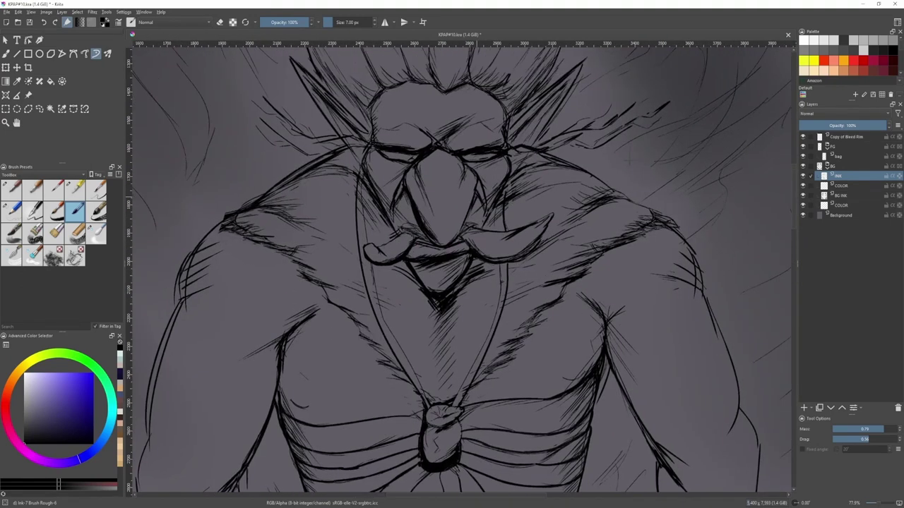
pyautogui.scroll(-2, 463, 211)
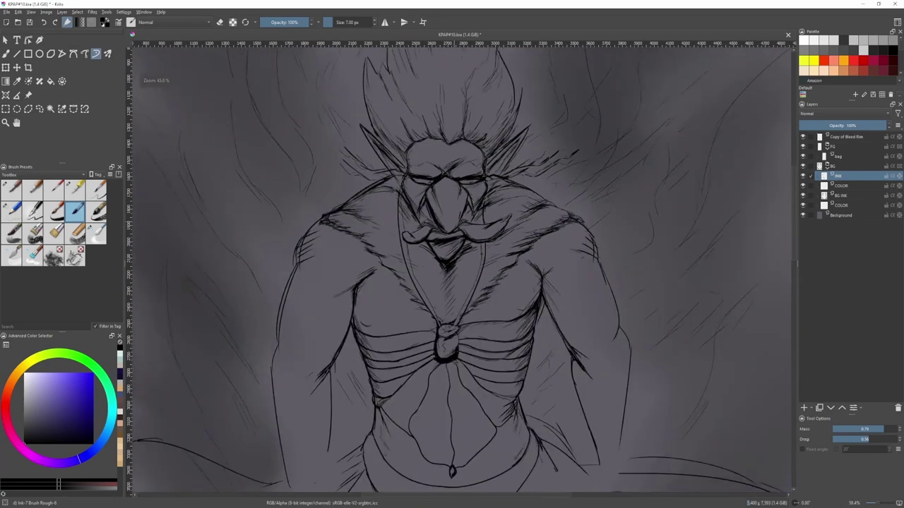
pyautogui.scroll(2, 460, 211)
pyautogui.scroll(2, 439, 189)
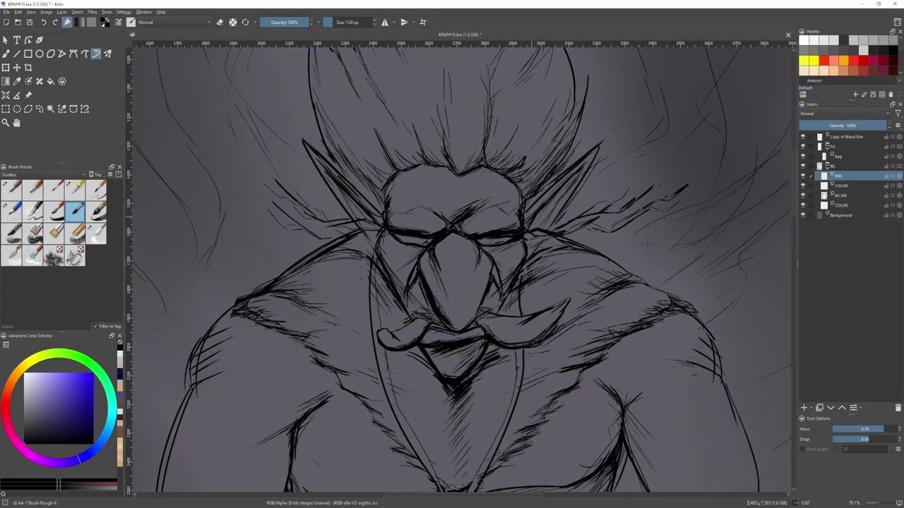
# - Ink darker lines along both pointed ears of the standing figure with the 7 px brush
pyautogui.moveTo(304, 142); pyautogui.dragTo(386, 219)
pyautogui.press('/')
pyautogui.press('v')
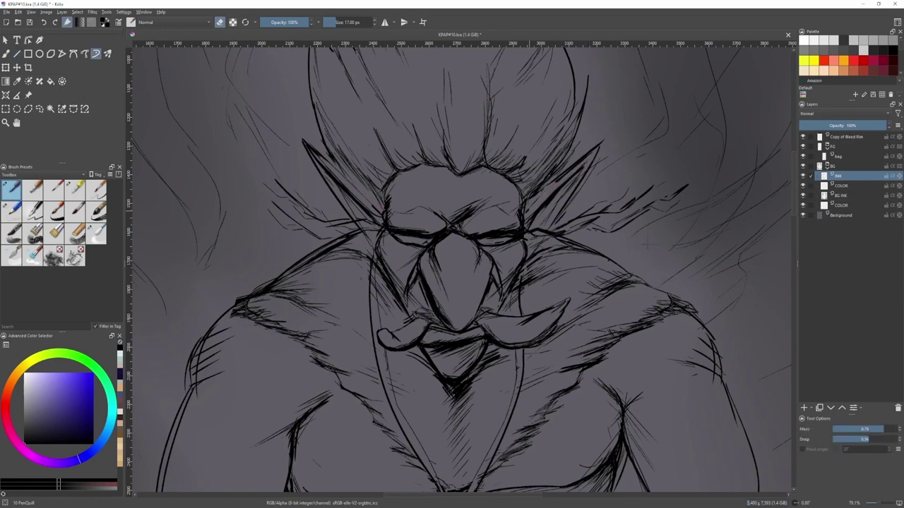
pyautogui.click(76, 190)
pyautogui.click(75, 211)
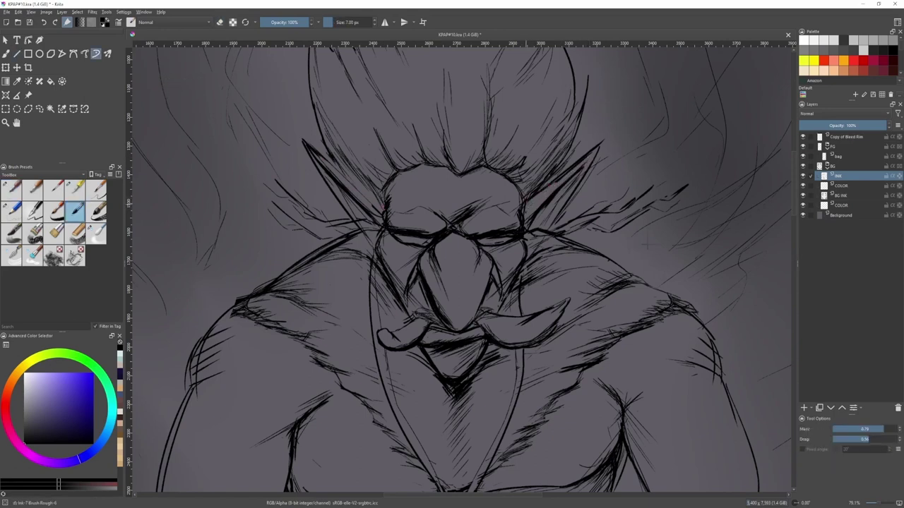
pyautogui.moveTo(320, 157)
pyautogui.mouseDown()
pyautogui.moveTo(384, 221)
pyautogui.moveTo(374, 228)
pyautogui.mouseUp()
pyautogui.moveTo(342, 191); pyautogui.dragTo(374, 244)
pyautogui.hotkey('ctrl', 'z')
pyautogui.moveTo(357, 207); pyautogui.dragTo(380, 246)
pyautogui.moveTo(358, 209); pyautogui.dragTo(372, 231)
pyautogui.hotkey('ctrl', 'z')
pyautogui.moveTo(575, 177); pyautogui.dragTo(528, 246)
pyautogui.moveTo(553, 202); pyautogui.dragTo(525, 242)
# - Outline the area beneath the billowing cloth's left-hand edge with thick black strokes of the PenQuill brush
pyautogui.press('2')
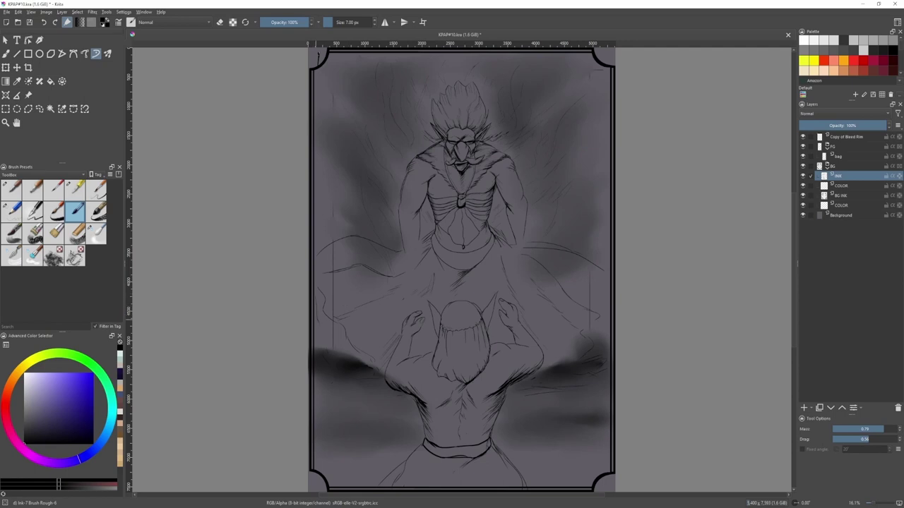
pyautogui.scroll(5, 326, 257)
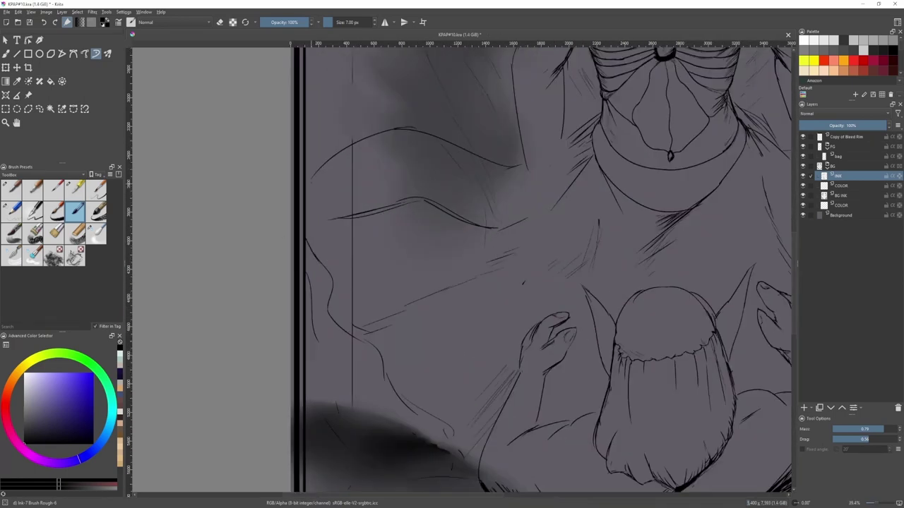
pyautogui.moveTo(321, 289); pyautogui.dragTo(292, 206)
pyautogui.moveTo(290, 259); pyautogui.dragTo(335, 307)
pyautogui.hotkey('ctrl', 'z')
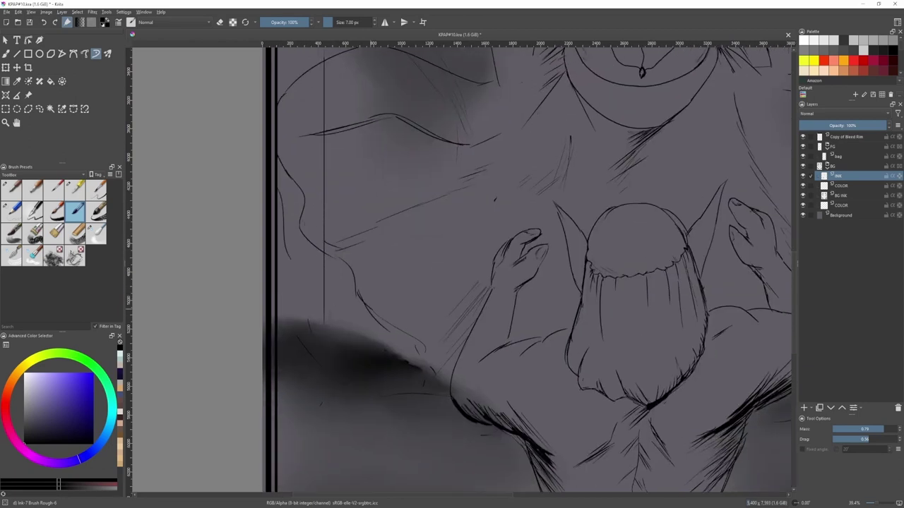
pyautogui.press('/')
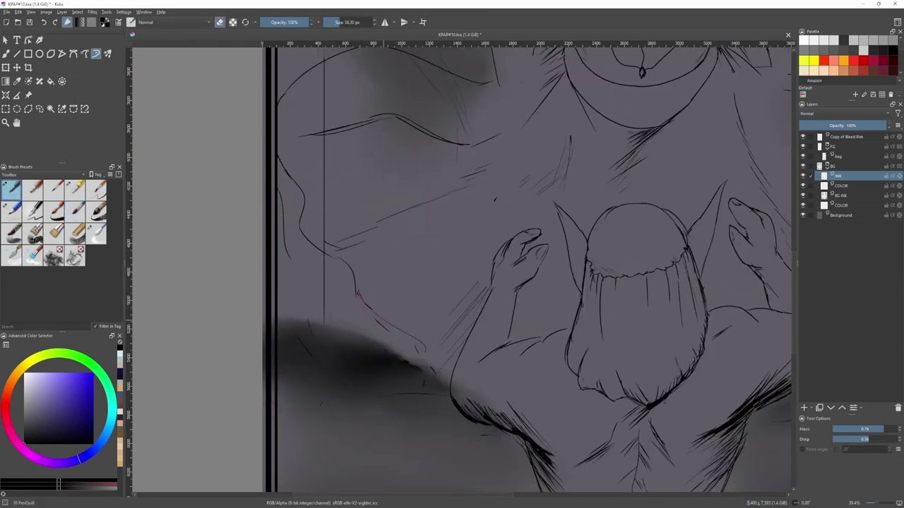
pyautogui.moveTo(355, 298); pyautogui.dragTo(421, 349)
pyautogui.moveTo(288, 255)
pyautogui.mouseDown()
pyautogui.moveTo(332, 327)
pyautogui.moveTo(435, 373)
pyautogui.moveTo(423, 350)
pyautogui.mouseUp()
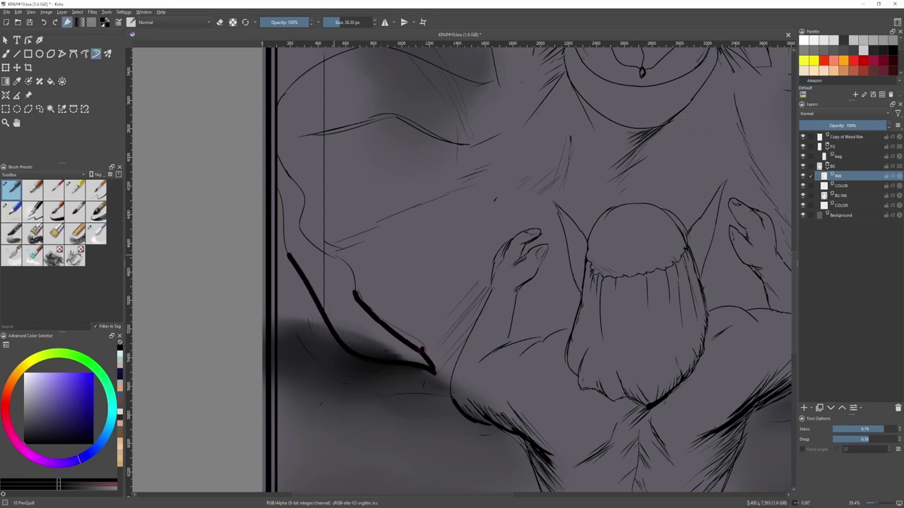
pyautogui.moveTo(327, 255)
pyautogui.mouseDown()
pyautogui.moveTo(346, 269)
pyautogui.moveTo(355, 302)
pyautogui.mouseUp()
# - Flood-fill the outlined area beneath the cloth's left-hand edge with black and return to the brush
pyautogui.press('f')
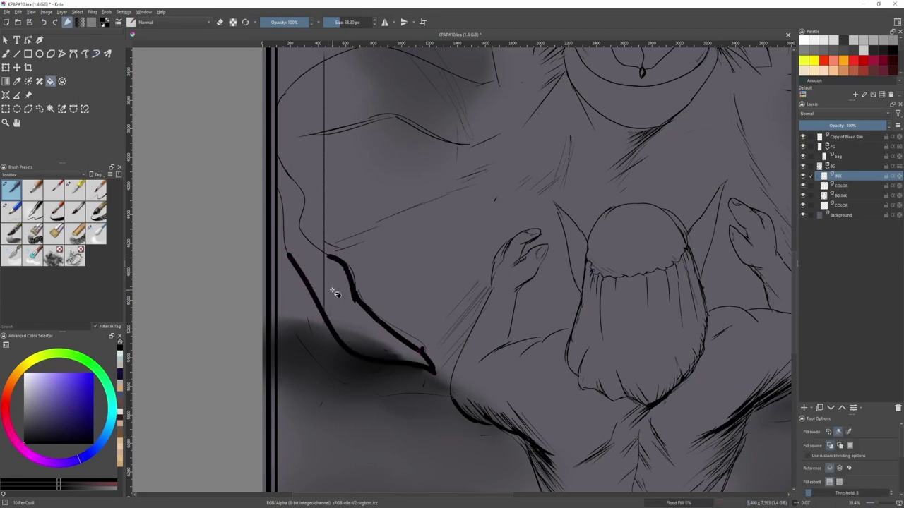
pyautogui.click(335, 293)
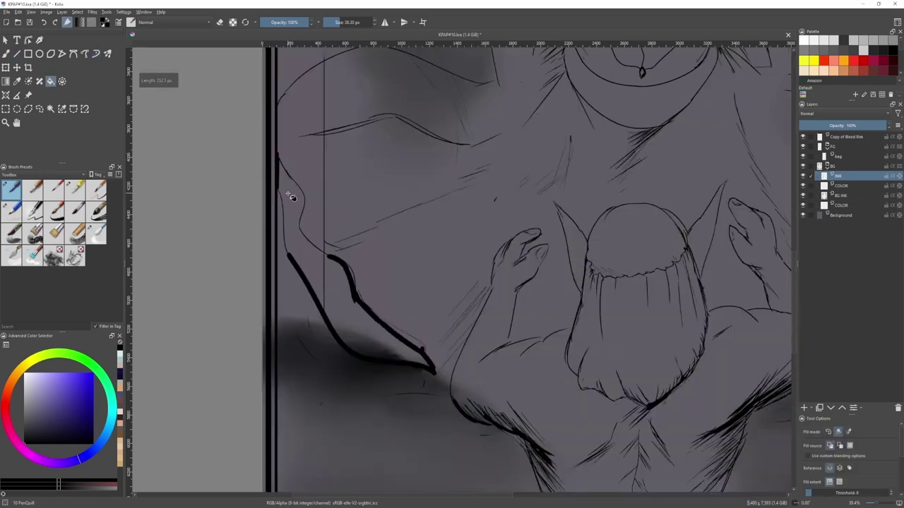
pyautogui.click(315, 265)
pyautogui.press('b')
# - Ink a black line beneath the cloth's right-hand edge and soften the left-hand black area with the Blender Blur brush
pyautogui.scroll(-4, 353, 266)
pyautogui.scroll(1, 459, 308)
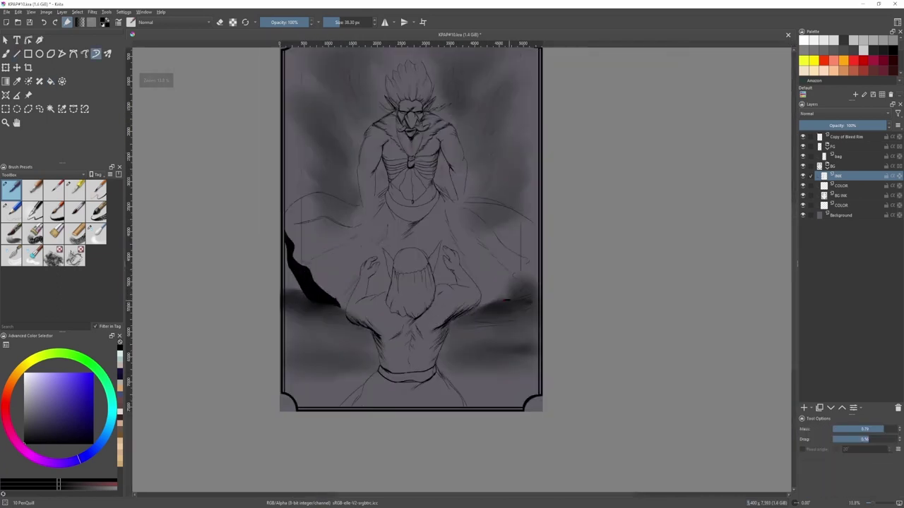
pyautogui.moveTo(506, 301); pyautogui.dragTo(481, 305)
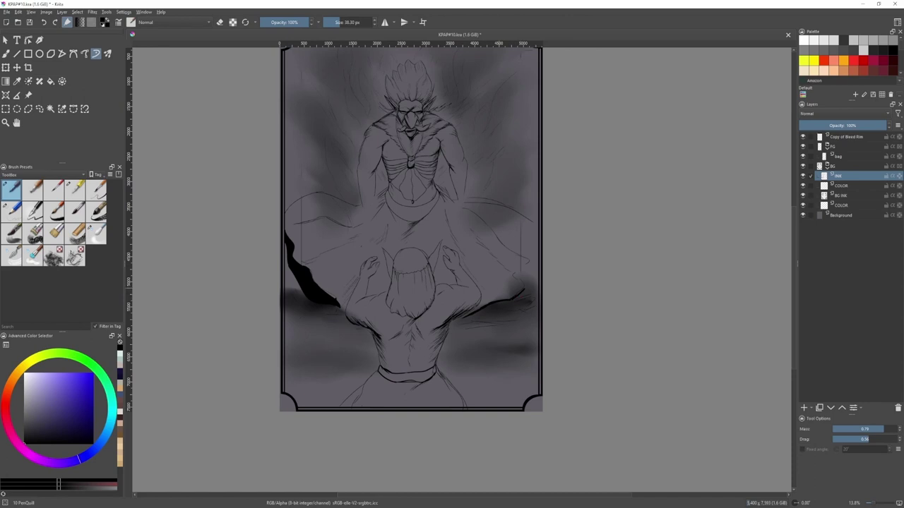
pyautogui.click(96, 234)
pyautogui.moveTo(323, 301)
pyautogui.mouseDown()
pyautogui.moveTo(303, 293)
pyautogui.moveTo(310, 285)
pyautogui.moveTo(292, 269)
pyautogui.moveTo(287, 243)
pyautogui.moveTo(310, 297)
pyautogui.mouseUp()
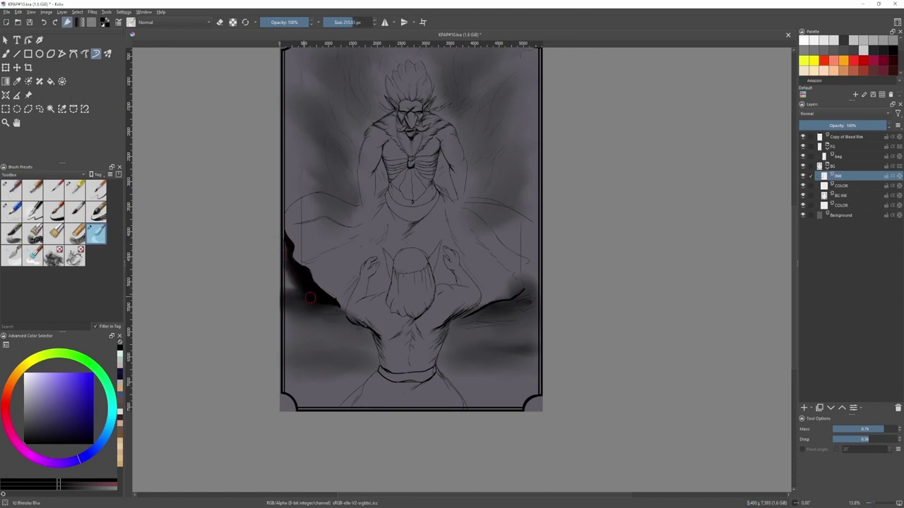
# - Thicken the black strokes with the PenQuill brush along the cloth's lower edges on both sides of the foreground figure
pyautogui.press('/')
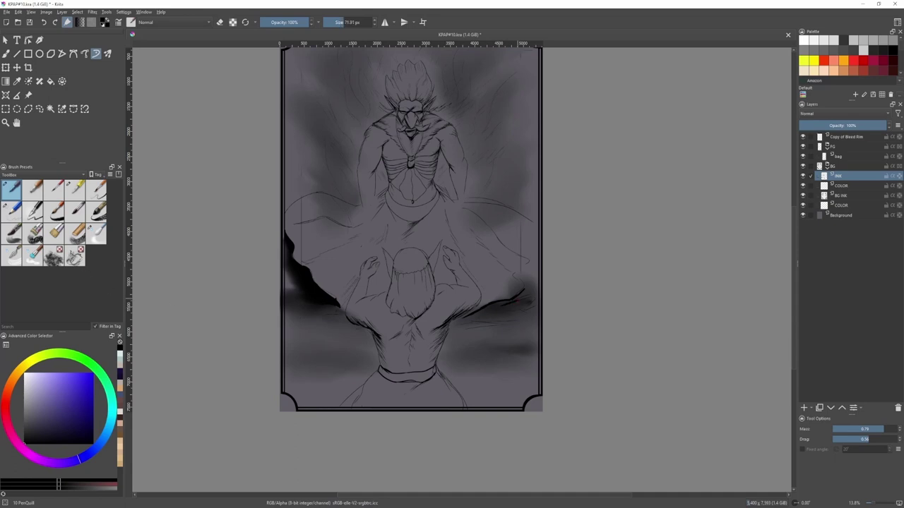
pyautogui.moveTo(519, 299); pyautogui.dragTo(462, 319)
pyautogui.moveTo(339, 308); pyautogui.dragTo(361, 326)
pyautogui.moveTo(534, 284)
pyautogui.mouseDown()
pyautogui.moveTo(516, 298)
pyautogui.moveTo(525, 297)
pyautogui.mouseUp()
pyautogui.moveTo(534, 284); pyautogui.dragTo(517, 297)
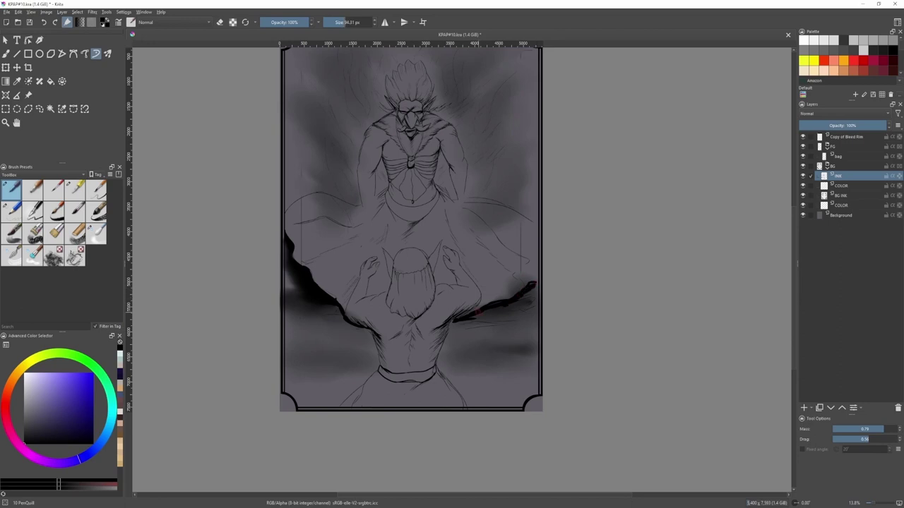
# - Blend the black shadows beneath both sides of the cloth into the background with the Blender Blur brush
pyautogui.click(98, 235)
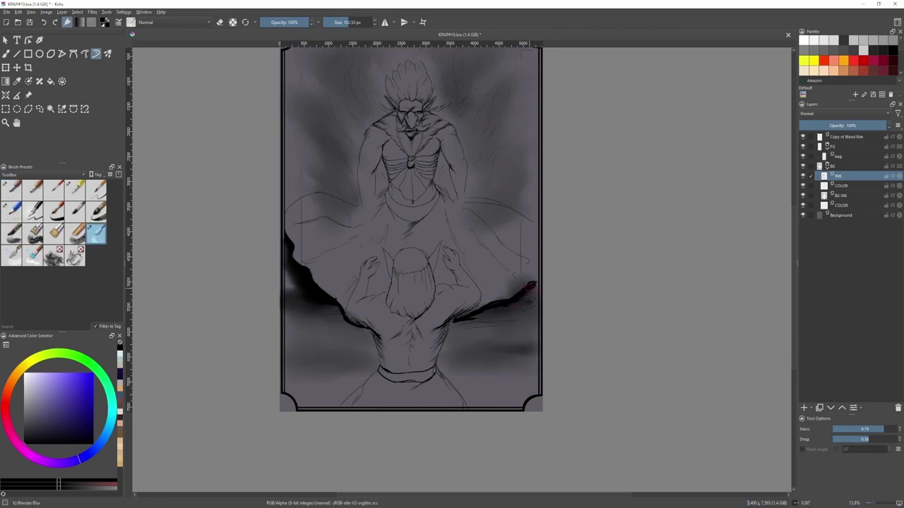
pyautogui.press('/')
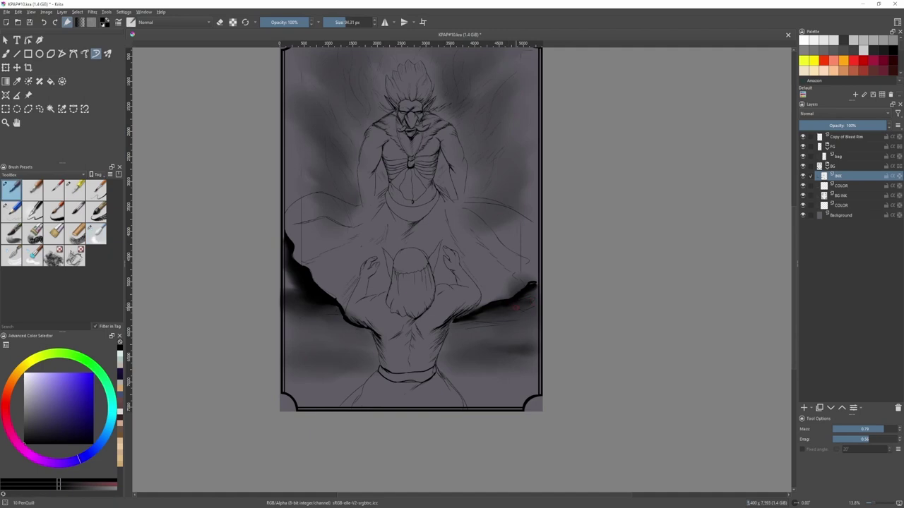
pyautogui.press('/')
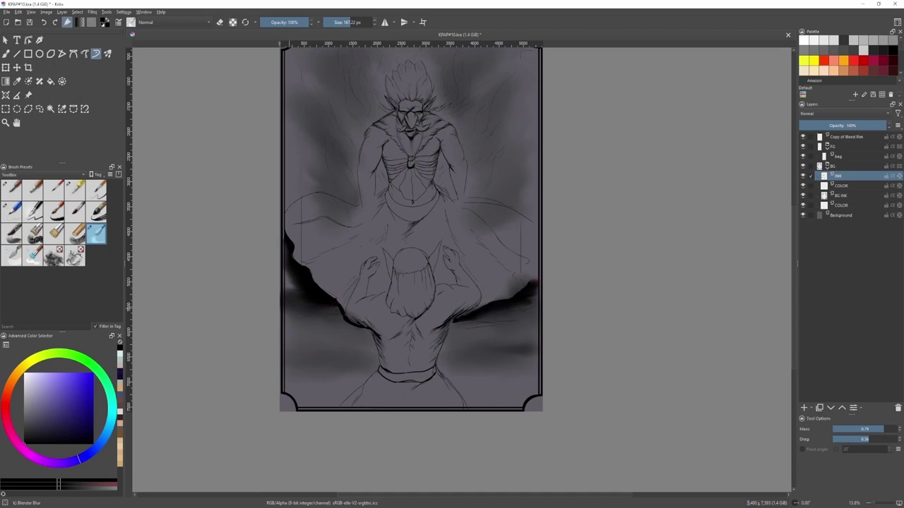
pyautogui.moveTo(306, 296); pyautogui.dragTo(314, 287)
pyautogui.scroll(-1, 320, 312)
pyautogui.press('/')
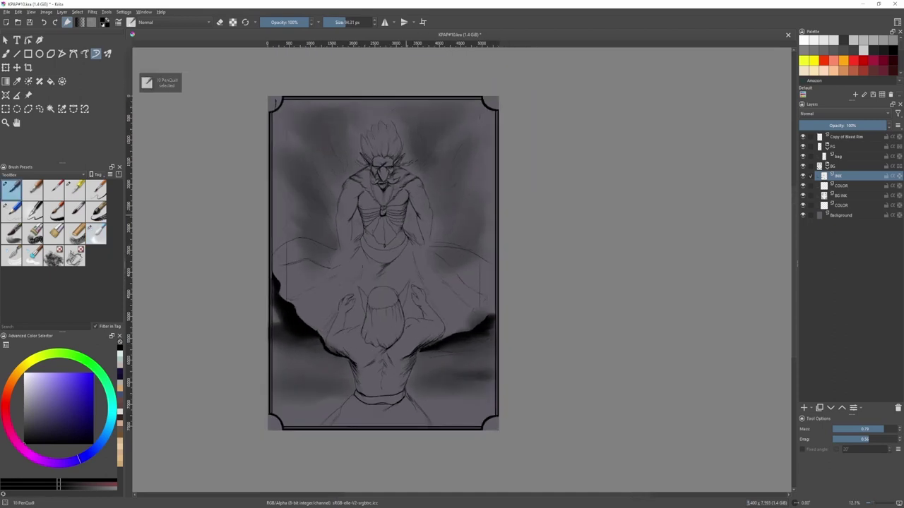
# - Switch back to the 7 px ink brush, check the whole cover and save the file
pyautogui.press('/')
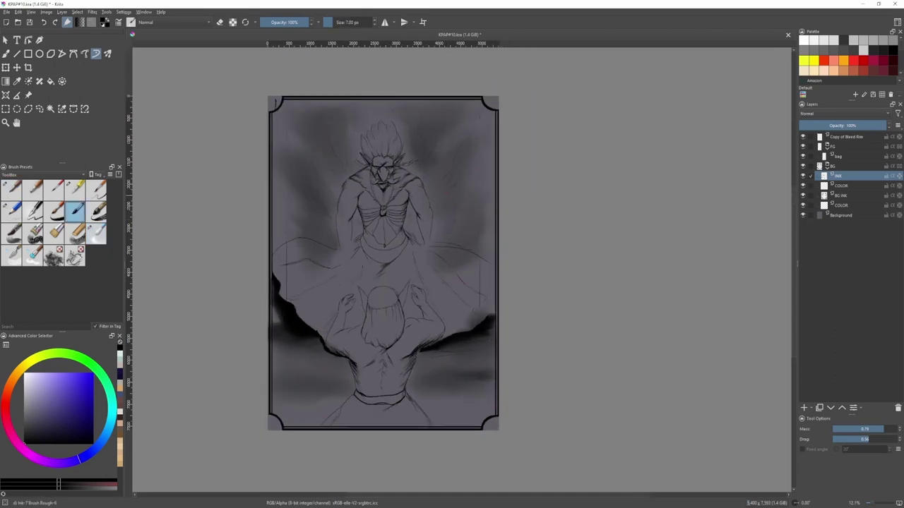
pyautogui.scroll(2, 362, 174)
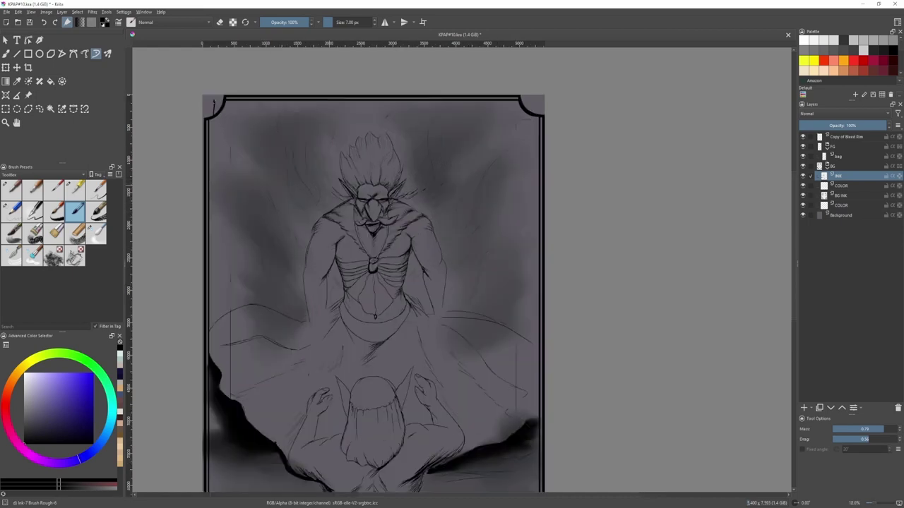
pyautogui.scroll(-2, 378, 274)
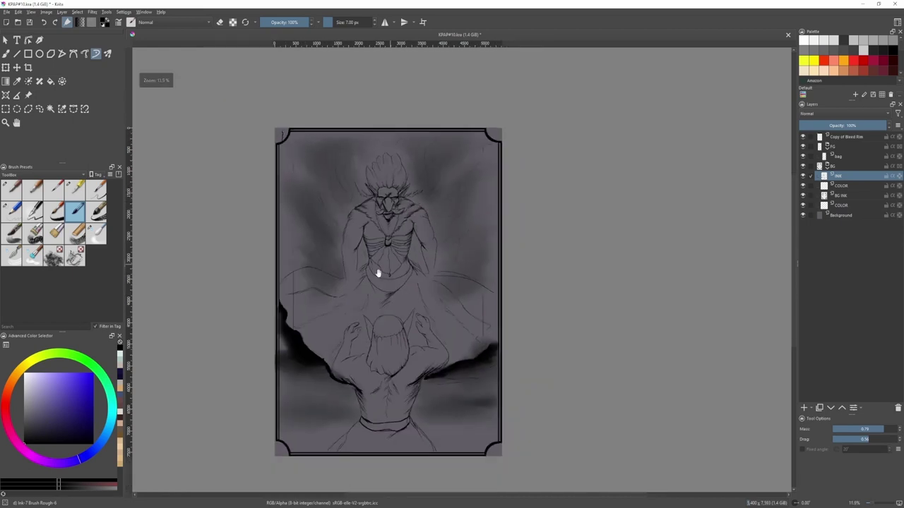
pyautogui.press('2')
pyautogui.hotkey('ctrl', 's')
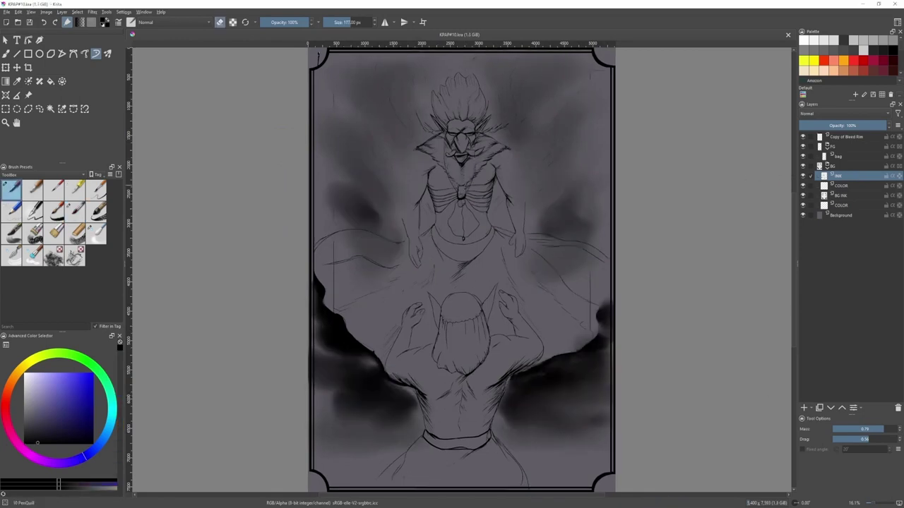
# - Ink the outer contours of both of the standing figure's shoulders and upper arms with the 7 px brush
pyautogui.scroll(3, 548, 177)
pyautogui.press('/')
pyautogui.press('/')
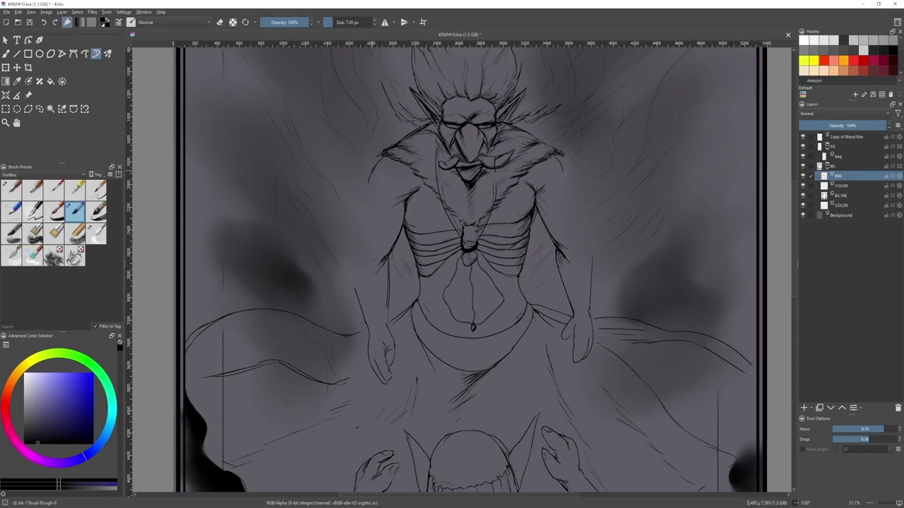
pyautogui.moveTo(376, 199)
pyautogui.mouseDown()
pyautogui.moveTo(377, 189)
pyautogui.moveTo(369, 238)
pyautogui.mouseUp()
pyautogui.hotkey('ctrl', 'z')
pyautogui.moveTo(370, 176); pyautogui.dragTo(367, 238)
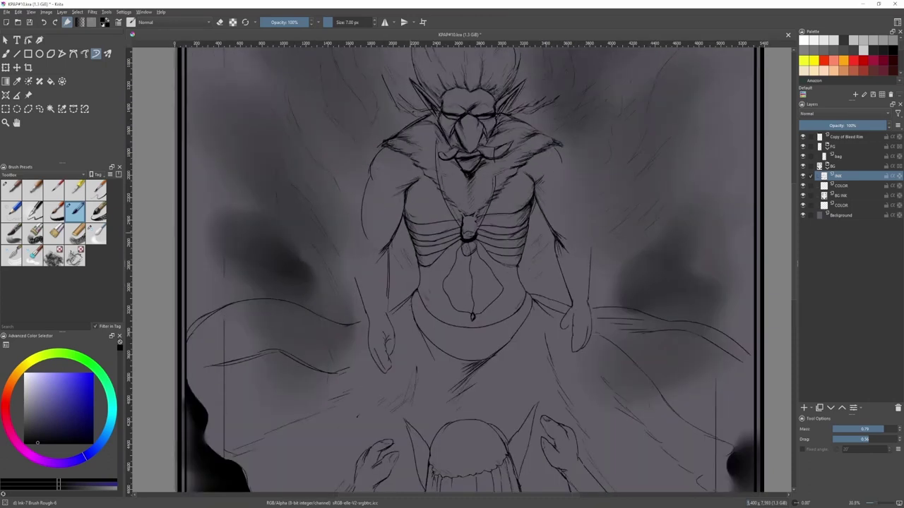
pyautogui.moveTo(562, 165); pyautogui.dragTo(583, 218)
pyautogui.hotkey('ctrl', 'z')
pyautogui.hotkey('ctrl', 'z')
pyautogui.moveTo(562, 165)
pyautogui.mouseDown()
pyautogui.moveTo(588, 226)
pyautogui.moveTo(580, 211)
pyautogui.mouseUp()
# - Select the standing figure's left-hand forearm and hand with a freehand outline, then reposition and adjust them with the Transform tool
pyautogui.press('l')
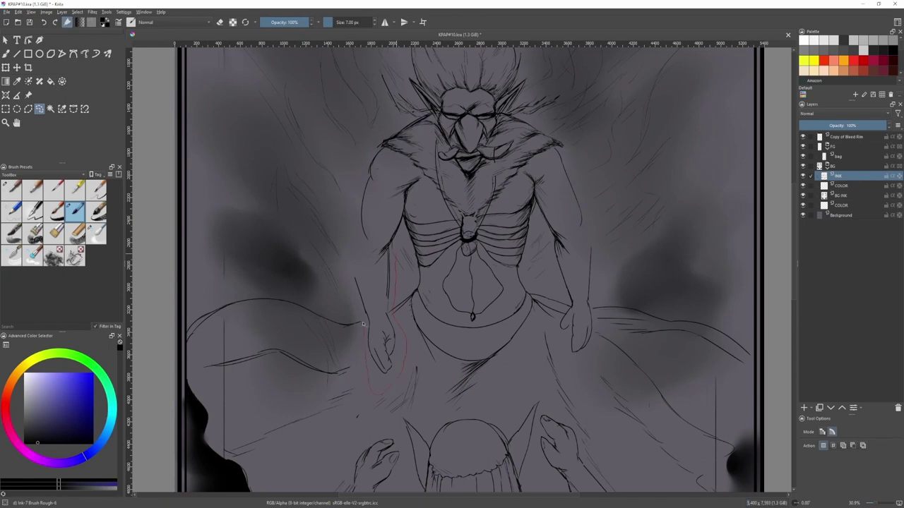
pyautogui.moveTo(368, 256); pyautogui.dragTo(369, 255)
pyautogui.press('t')
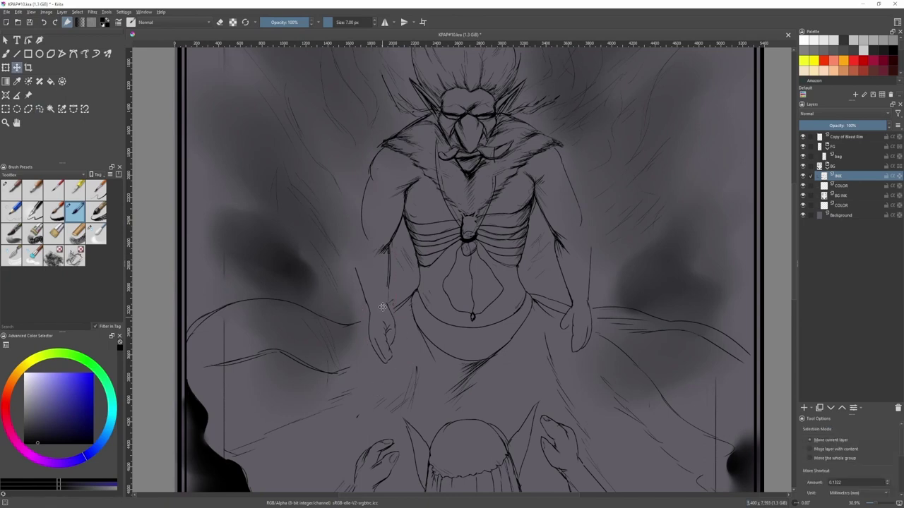
pyautogui.hotkey('ctrl', 't')
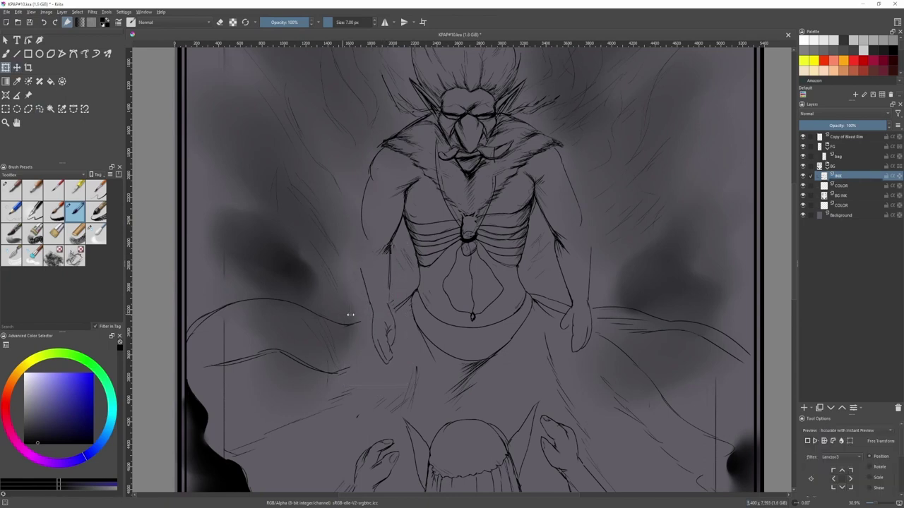
pyautogui.moveTo(356, 313); pyautogui.dragTo(387, 296)
# - Erase the flared upper end of the left-hand forearm's outer line and switch back to the 7 px ink brush
pyautogui.press('/')
pyautogui.press('b')
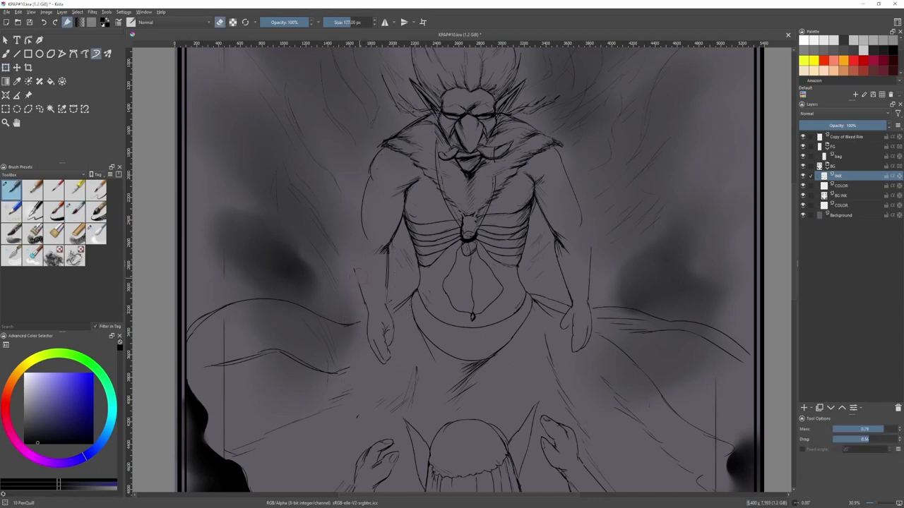
pyautogui.moveTo(357, 270); pyautogui.dragTo(362, 286)
pyautogui.press('/')
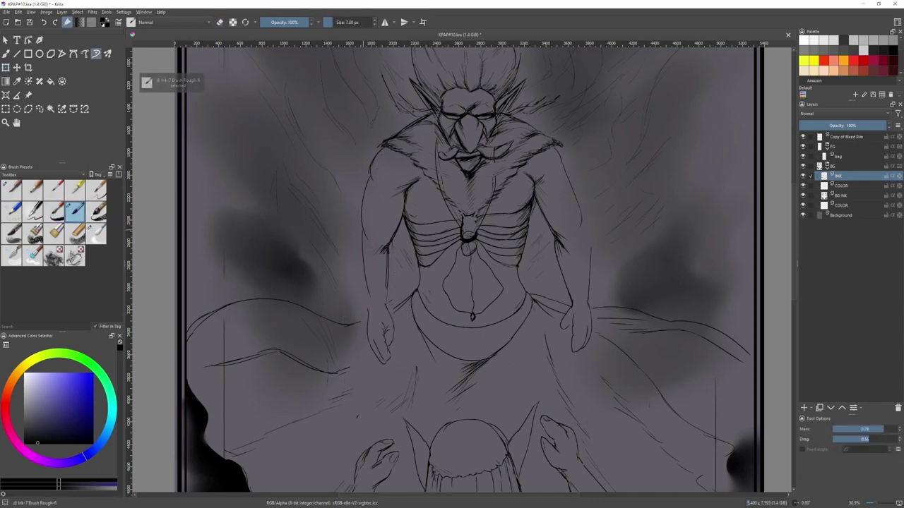
# - Fill both gaps between the standing figure's arms and torso with solid black on the INK layer
pyautogui.press('/')
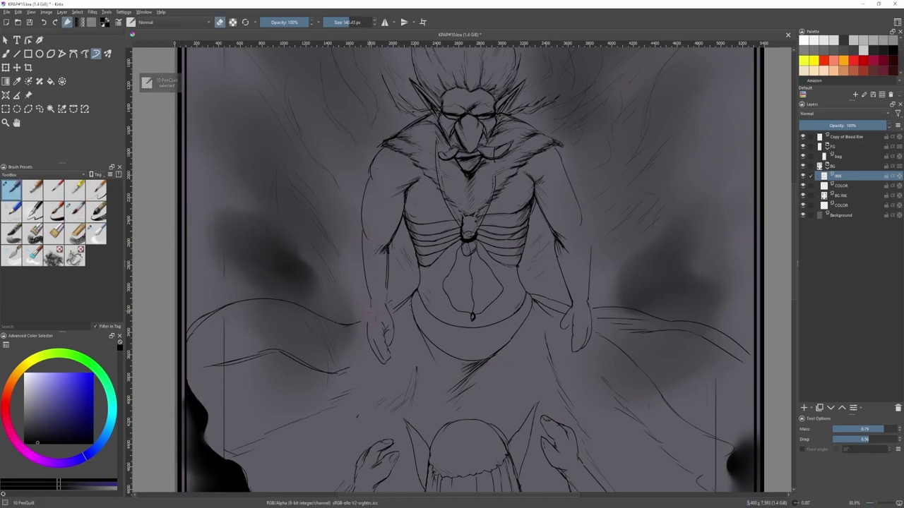
pyautogui.press('/')
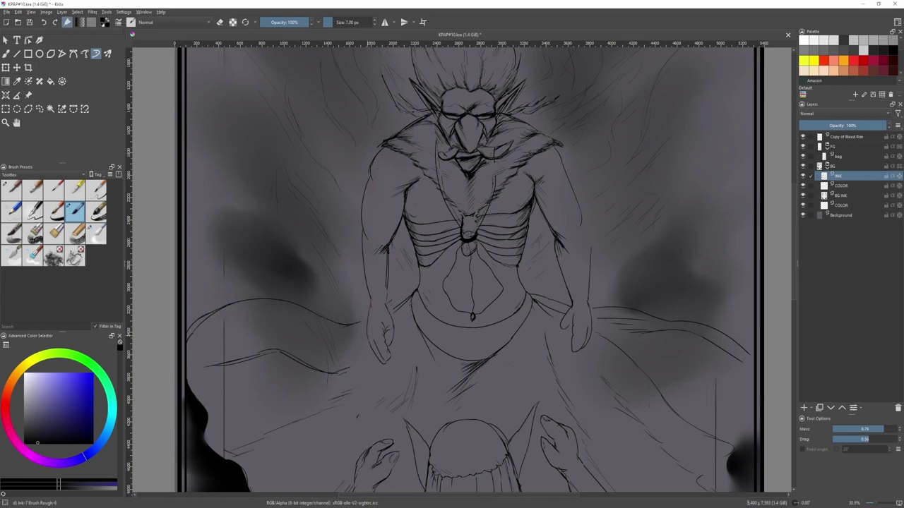
pyautogui.scroll(-3, 393, 346)
pyautogui.press('2')
pyautogui.press('m')
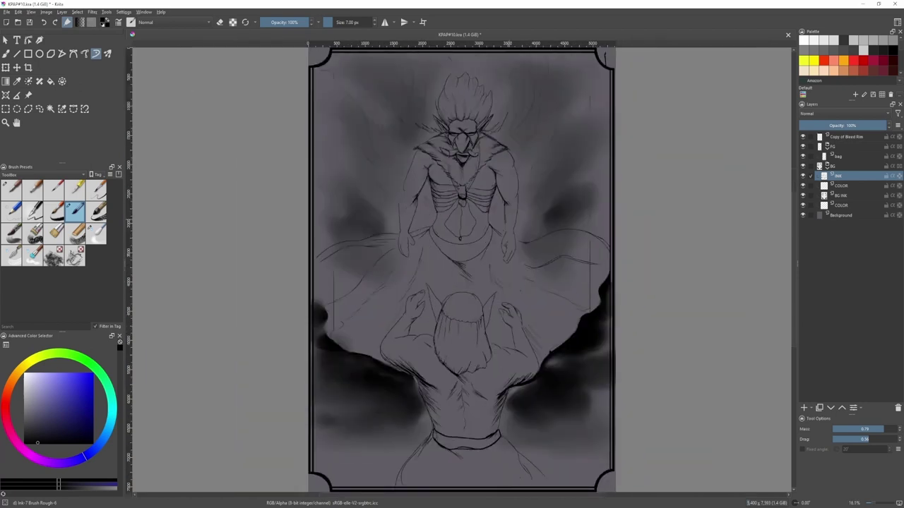
pyautogui.scroll(4, 512, 209)
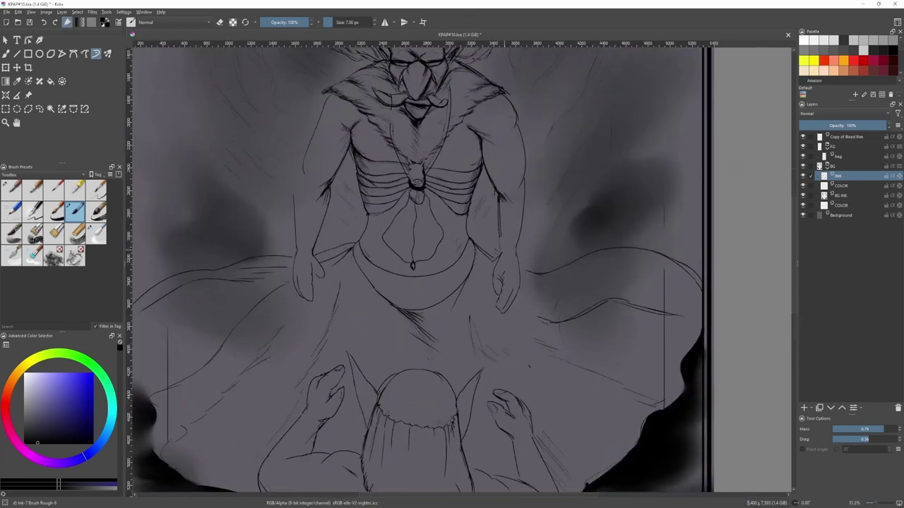
pyautogui.click(487, 233)
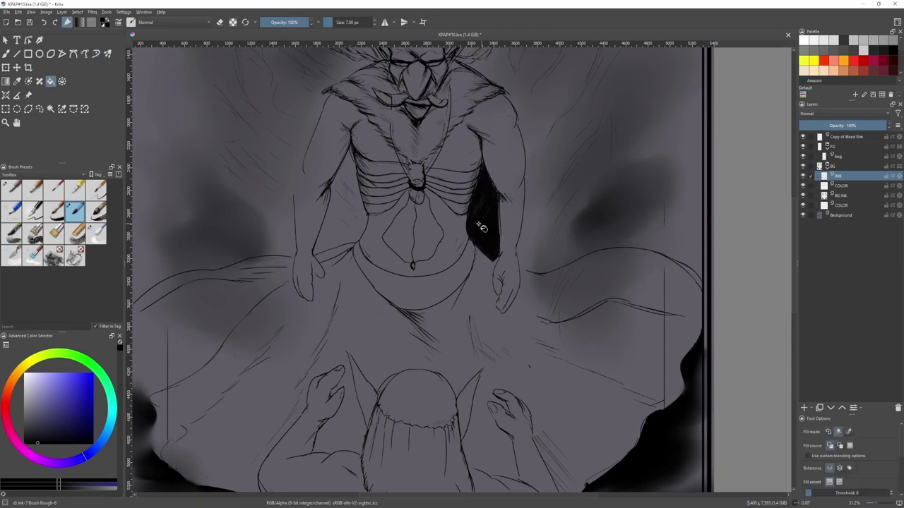
pyautogui.click(356, 226)
# - Ink a thick contour along the billowing cloth's upper edge beside the standing figure's right-hand side, using the PenQuill brush at 50.32 px
pyautogui.press('/')
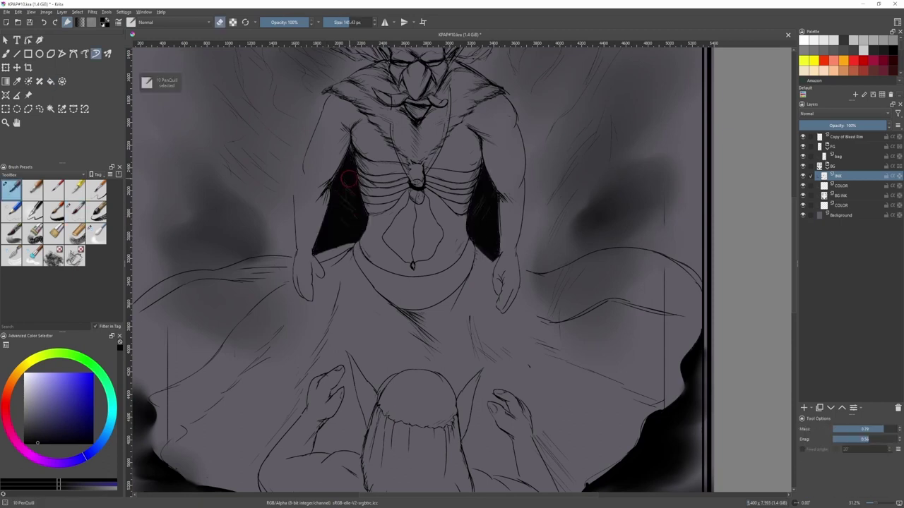
pyautogui.press('2')
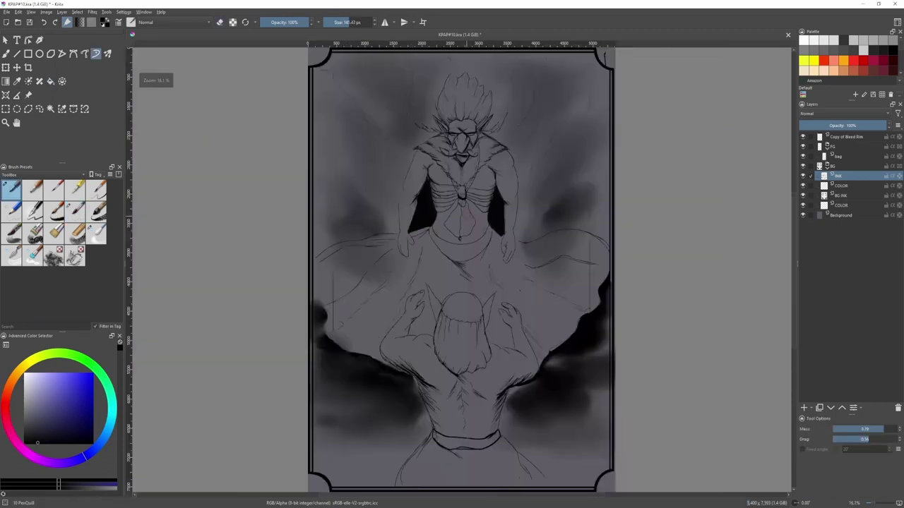
pyautogui.press('m')
pyautogui.keyDown('shift'); pyautogui.moveTo(563, 231); pyautogui.dragTo(524, 231); pyautogui.keyUp('shift')
pyautogui.moveTo(530, 233); pyautogui.dragTo(613, 253)
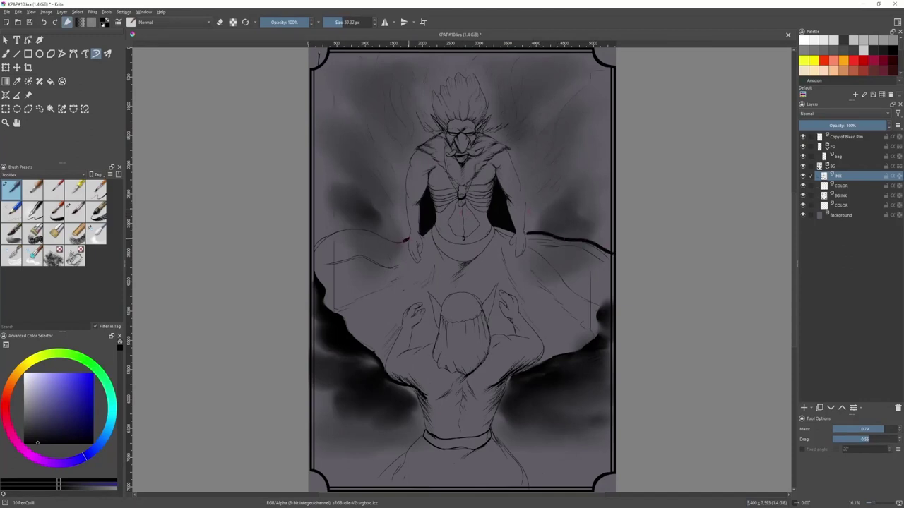
# - Ink the cape's thick upper edge from the standing figure's left hand to the left border, continuing down along the frame
pyautogui.moveTo(404, 241)
pyautogui.mouseDown()
pyautogui.moveTo(346, 228)
pyautogui.moveTo(353, 228)
pyautogui.moveTo(315, 236)
pyautogui.mouseUp()
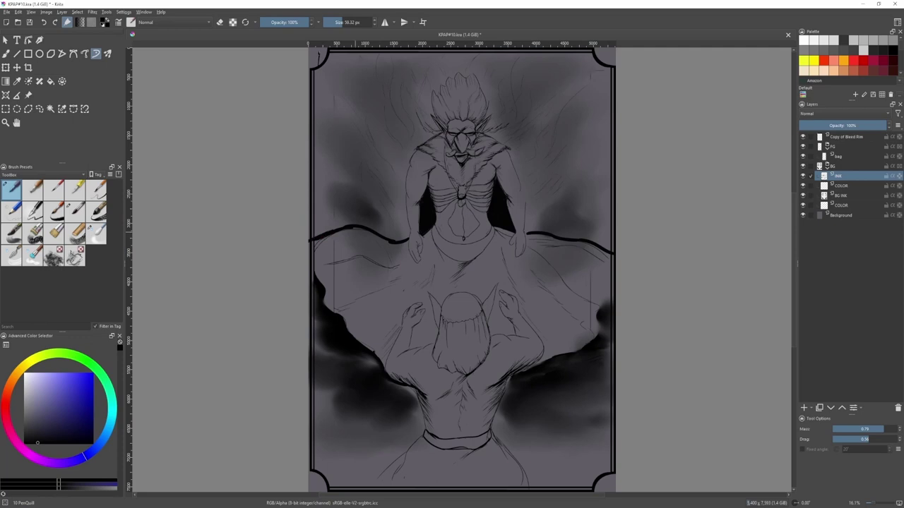
pyautogui.moveTo(310, 243); pyautogui.dragTo(312, 287)
pyautogui.scroll(-2, 529, 228)
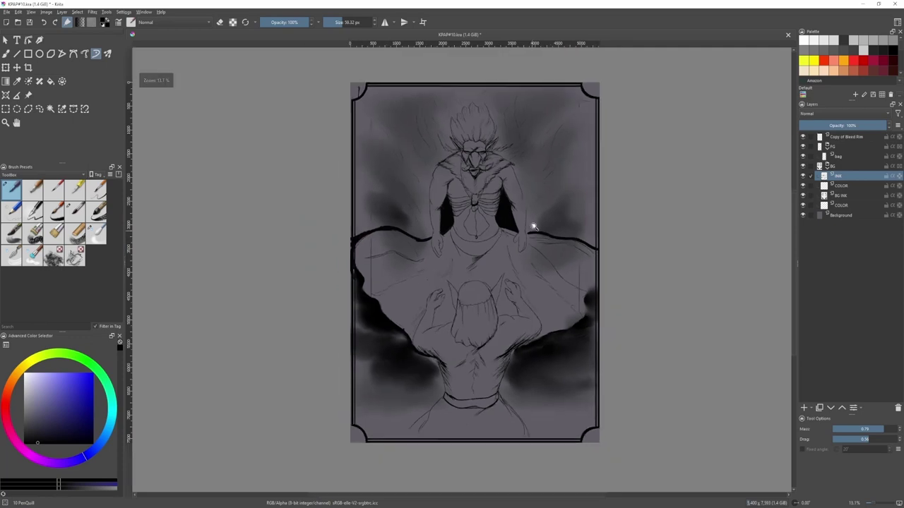
# - Fill the lower edge of the black gap between the standing figure's torso and right arm with ink
pyautogui.scroll(5, 529, 225)
pyautogui.scroll(-3, 526, 227)
pyautogui.scroll(3, 505, 225)
pyautogui.scroll(2, 497, 207)
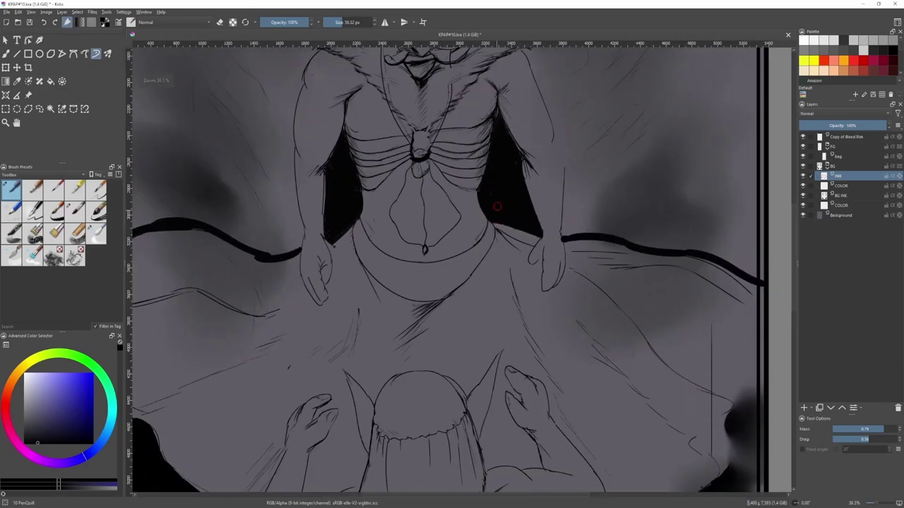
pyautogui.moveTo(498, 222)
pyautogui.mouseDown()
pyautogui.moveTo(539, 242)
pyautogui.moveTo(507, 223)
pyautogui.mouseUp()
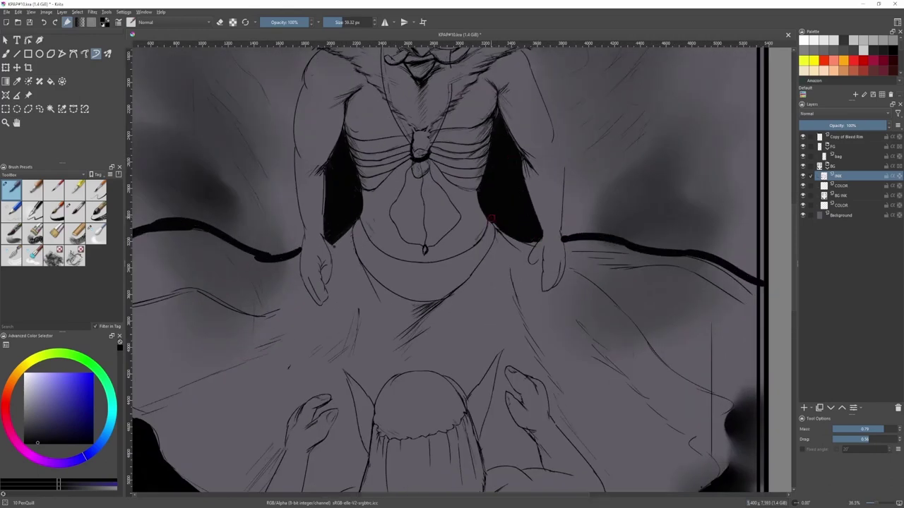
pyautogui.scroll(-5, 520, 222)
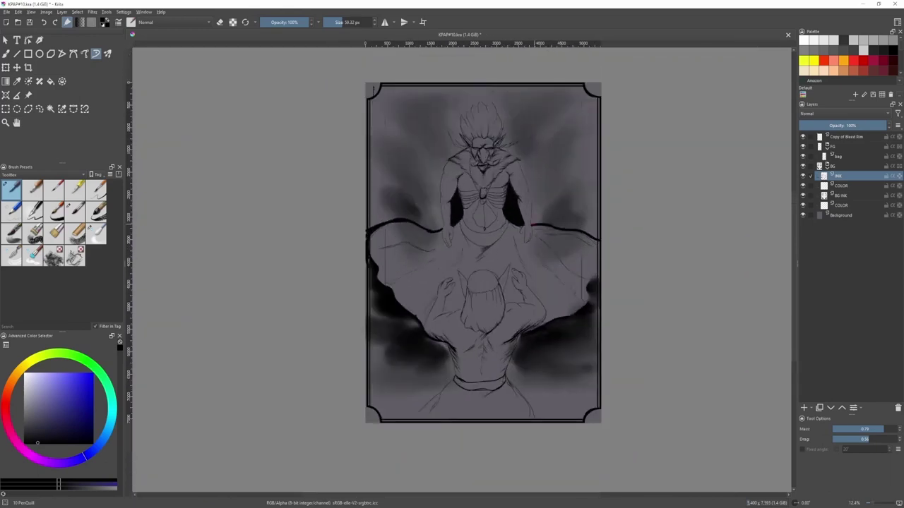
# - Paint dark strokes above the cape's upper edge on both sides and soften them with the Blender Blur brush
pyautogui.moveTo(532, 215); pyautogui.dragTo(580, 216)
pyautogui.moveTo(396, 203)
pyautogui.mouseDown()
pyautogui.moveTo(441, 227)
pyautogui.moveTo(380, 203)
pyautogui.moveTo(380, 220)
pyautogui.moveTo(271, 220)
pyautogui.mouseUp()
pyautogui.click(98, 235)
pyautogui.moveTo(401, 220); pyautogui.dragTo(339, 222)
pyautogui.moveTo(487, 220); pyautogui.dragTo(519, 218)
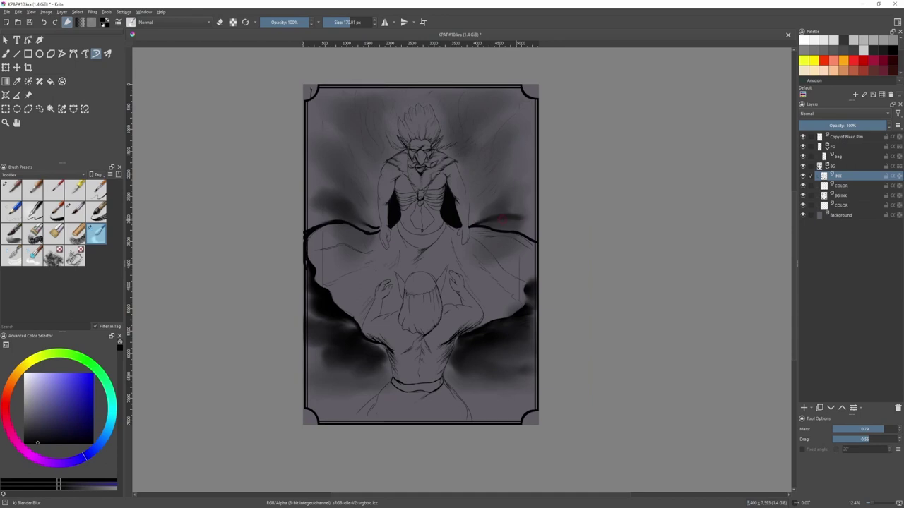
# - Ink short strokes radiating outward on both sides of the standing figure's shoulders and arms with the PenQuill brush
pyautogui.press(',')
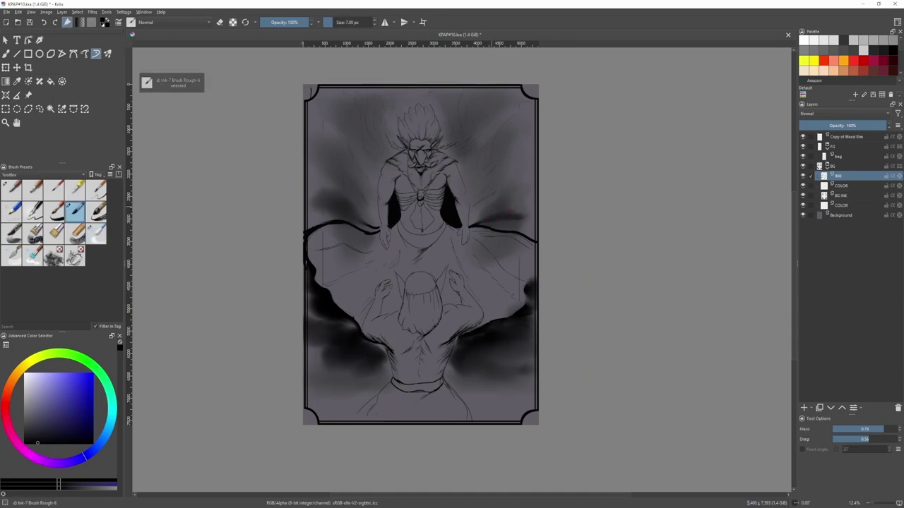
pyautogui.press(',')
pyautogui.moveTo(474, 204); pyautogui.dragTo(495, 192)
pyautogui.moveTo(372, 202)
pyautogui.mouseDown()
pyautogui.moveTo(328, 190)
pyautogui.moveTo(351, 177)
pyautogui.mouseUp()
pyautogui.hotkey('ctrl', 'z')
pyautogui.moveTo(476, 191); pyautogui.dragTo(495, 169)
pyautogui.moveTo(352, 163); pyautogui.dragTo(371, 176)
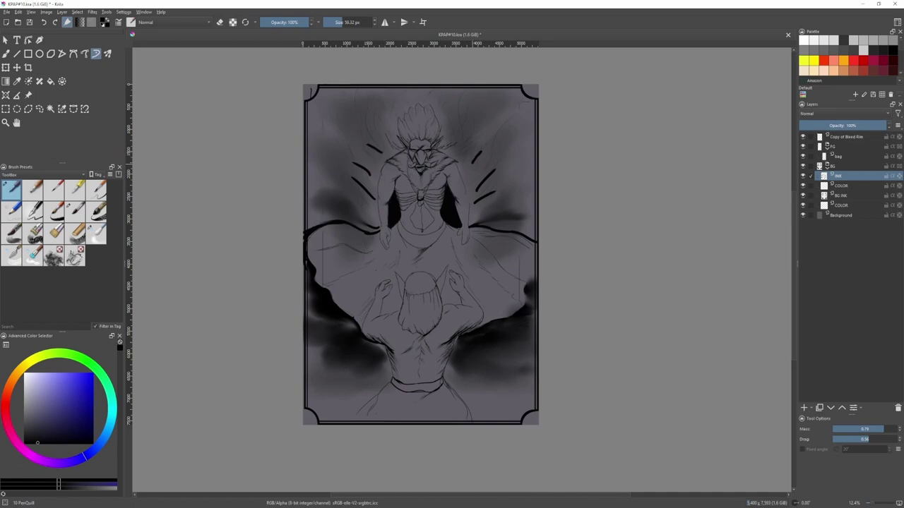
# - Blend the radiating strokes on both sides of the standing figure into soft shadows with a large Blender Blur brush
pyautogui.press('.')
pyautogui.press('.')
pyautogui.moveTo(475, 202)
pyautogui.mouseDown()
pyautogui.moveTo(496, 190)
pyautogui.moveTo(487, 147)
pyautogui.mouseUp()
pyautogui.moveTo(373, 198)
pyautogui.mouseDown()
pyautogui.moveTo(352, 177)
pyautogui.moveTo(363, 142)
pyautogui.mouseUp()
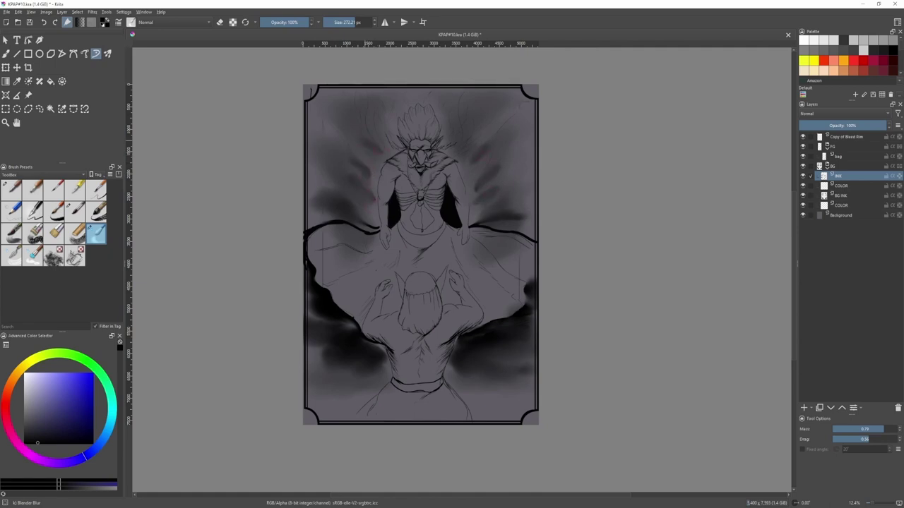
# - Touch up the black gap and cape edge beside the standing figure's left hand with the PenQuill brush
pyautogui.press('m')
pyautogui.press('2')
pyautogui.press('m')
pyautogui.press('/')
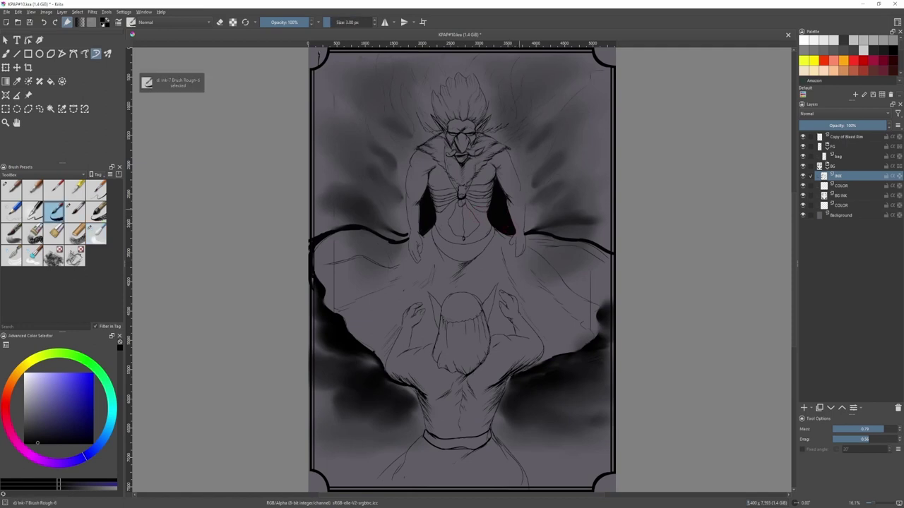
pyautogui.press('.')
pyautogui.scroll(6, 427, 190)
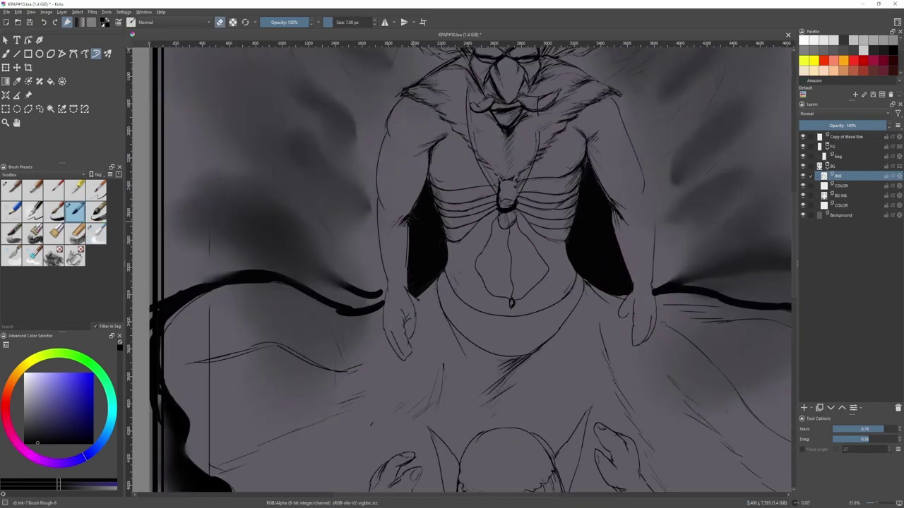
pyautogui.press('/')
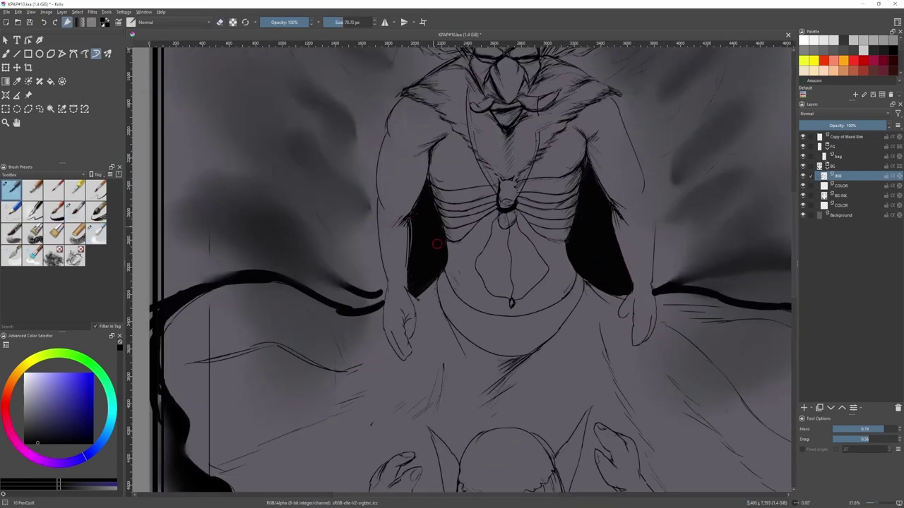
pyautogui.moveTo(417, 286)
pyautogui.mouseDown()
pyautogui.moveTo(357, 289)
pyautogui.moveTo(384, 295)
pyautogui.mouseUp()
# - Soften the cape line's end by the left hand and the shading above the right edge with Blender Blur
pyautogui.click(97, 234)
pyautogui.press('[')
pyautogui.press('[')
pyautogui.press('[')
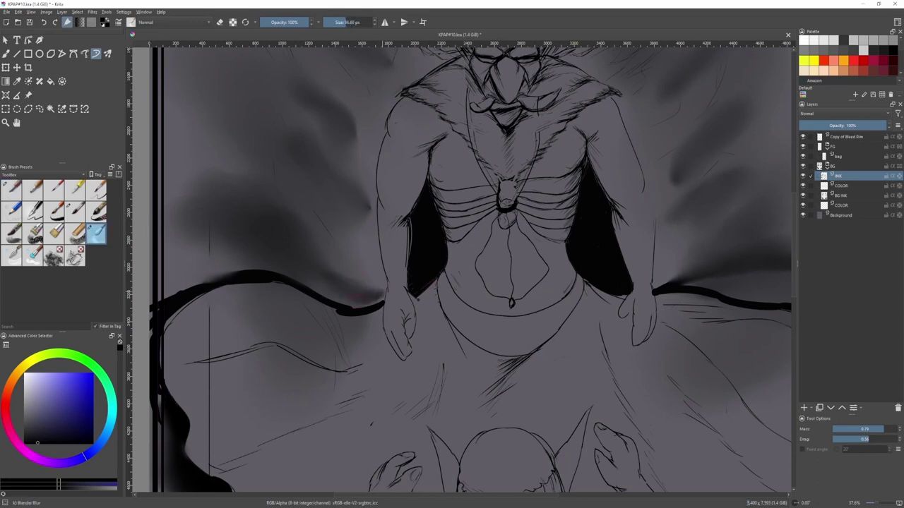
pyautogui.scroll(-2, 339, 299)
pyautogui.press('2')
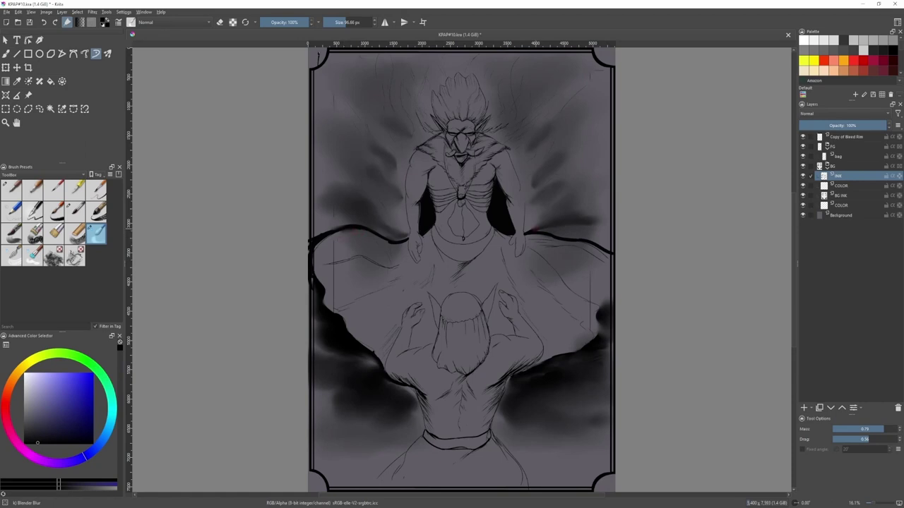
pyautogui.keyDown('shift'); pyautogui.moveTo(561, 224); pyautogui.dragTo(612, 224); pyautogui.keyUp('shift')
# - Erase the outer outline of the standing figure's right wrist and hand with the PenQuill brush in eraser mode
pyautogui.press('/')
pyautogui.scroll(3, 517, 200)
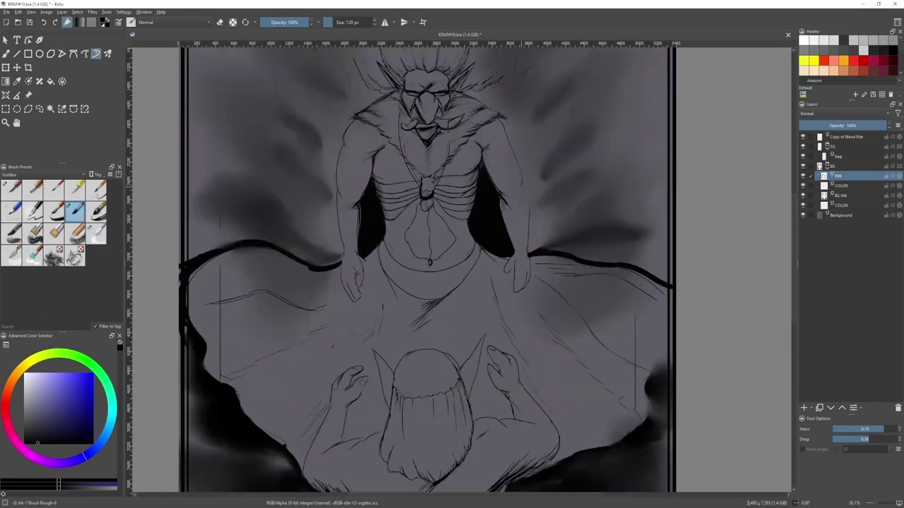
pyautogui.hotkey('ctrl', 'alt', '1')
pyautogui.press('e')
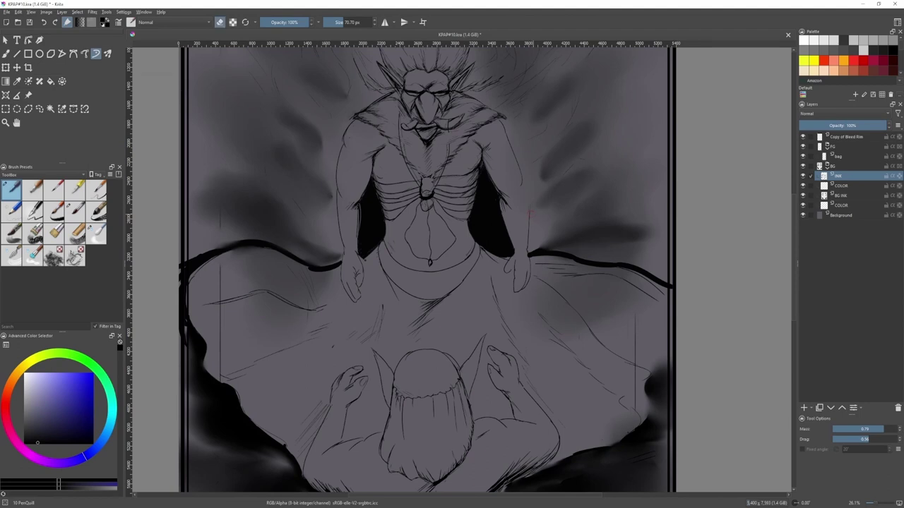
pyautogui.moveTo(533, 264); pyautogui.dragTo(528, 286)
# - Set the color to black and redraw the right hand's outer outline and finger line with the Ink-7 Brush Rough
pyautogui.press('/')
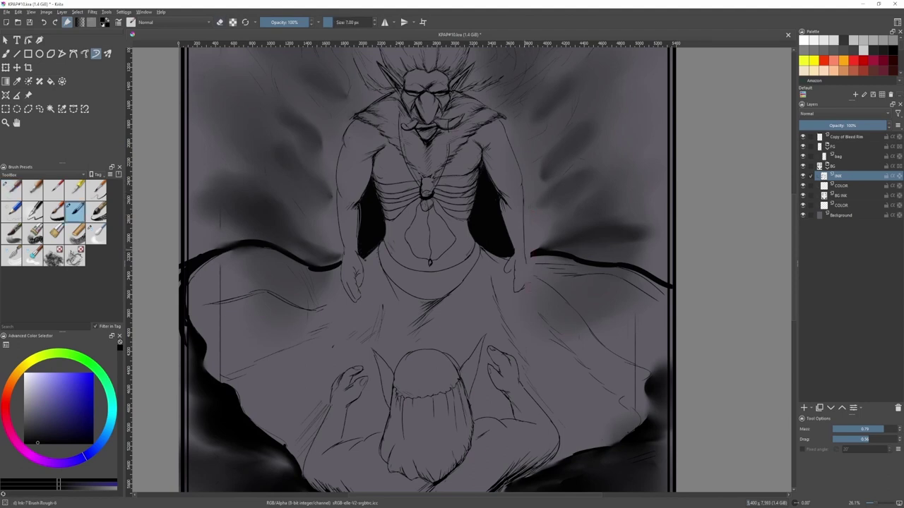
pyautogui.scroll(-2, 538, 251)
pyautogui.keyDown('ctrl'); pyautogui.click(538, 251); pyautogui.keyUp('ctrl')
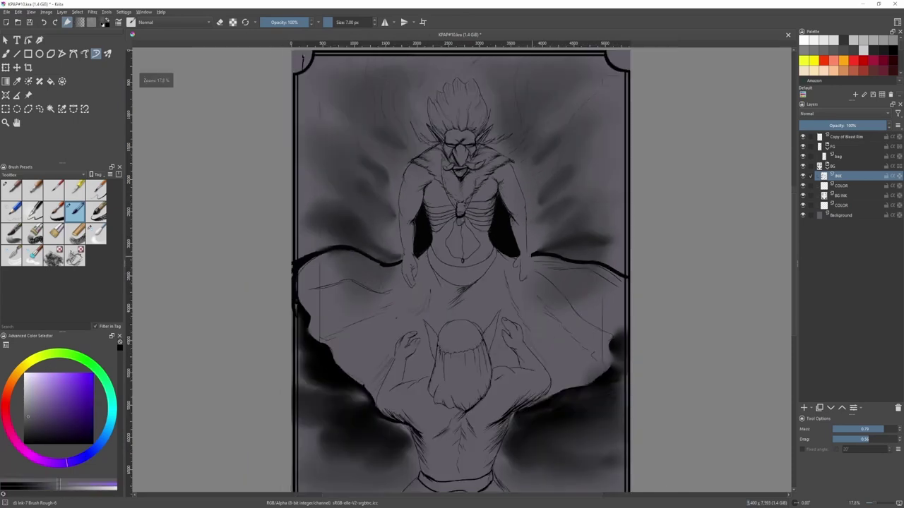
pyautogui.moveTo(32, 434); pyautogui.dragTo(4, 453)
pyautogui.scroll(4, 537, 248)
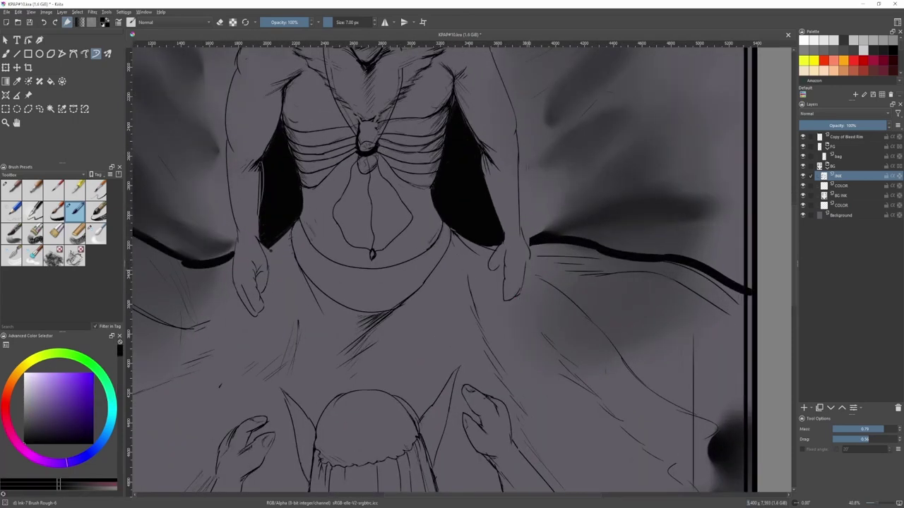
pyautogui.scroll(-4, 525, 277)
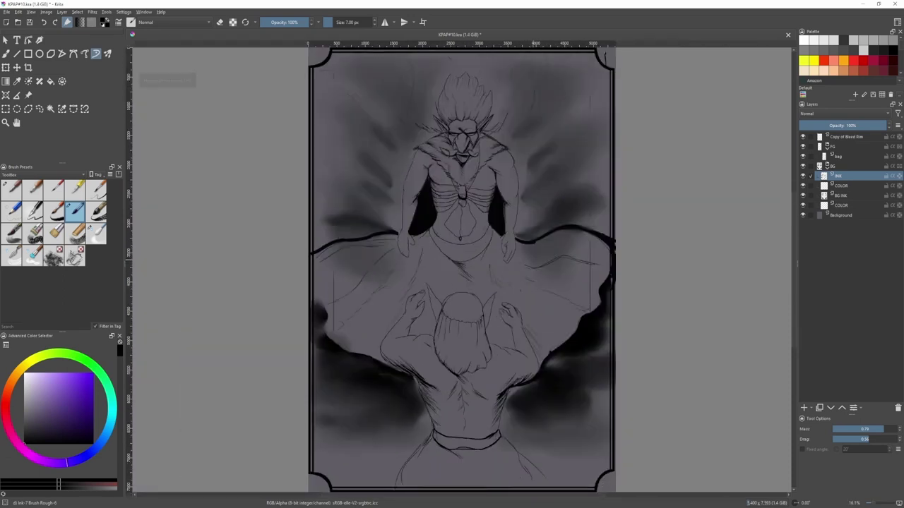
pyautogui.scroll(5, 518, 247)
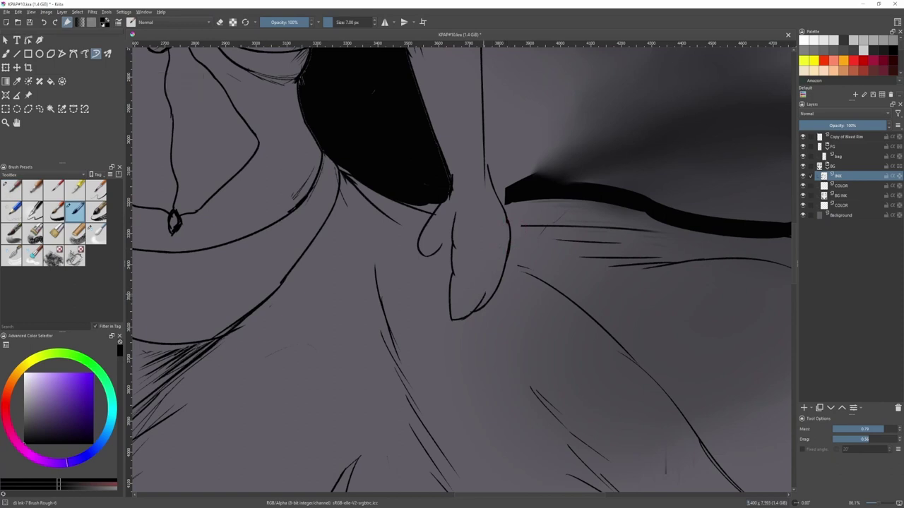
pyautogui.moveTo(495, 236); pyautogui.dragTo(482, 295)
# - Erase the right hand's thumb lines and the adjoining corner of the black gap with the PenQuill eraser
pyautogui.press('/')
pyautogui.scroll(-5, 453, 301)
pyautogui.scroll(5, 453, 302)
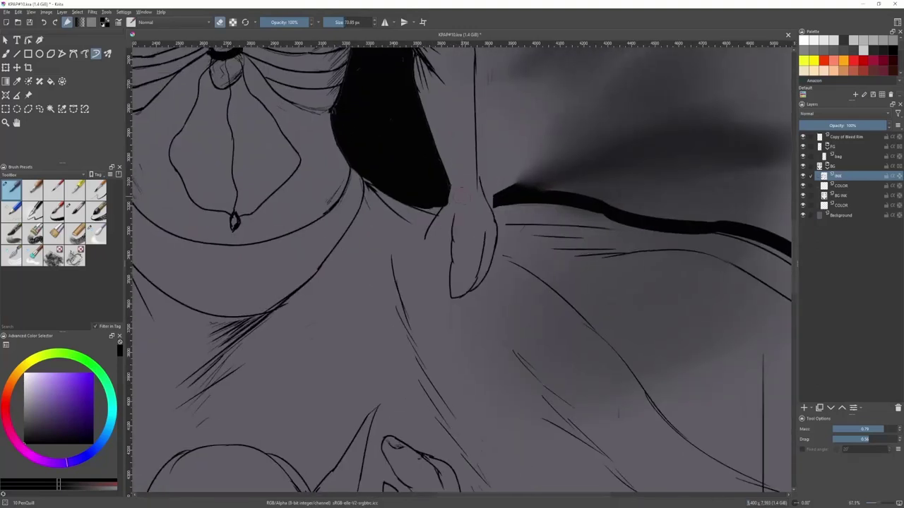
pyautogui.press('/')
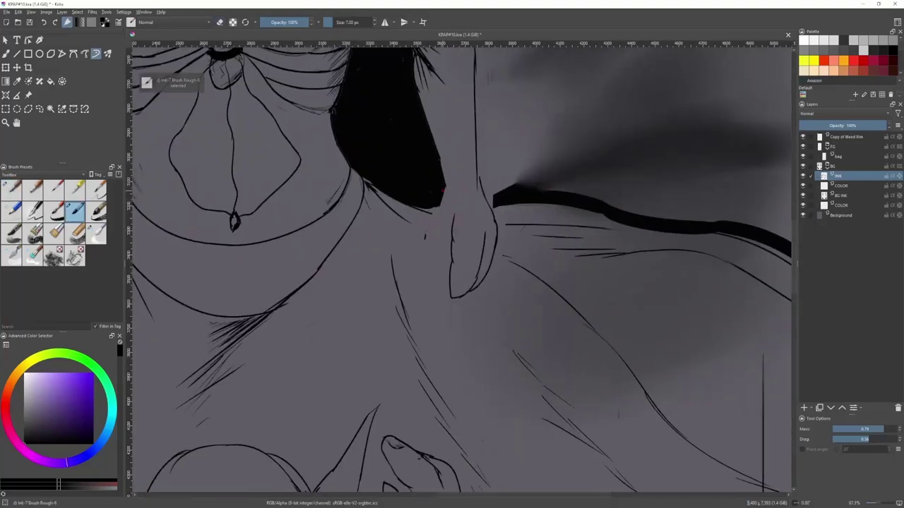
pyautogui.press('/')
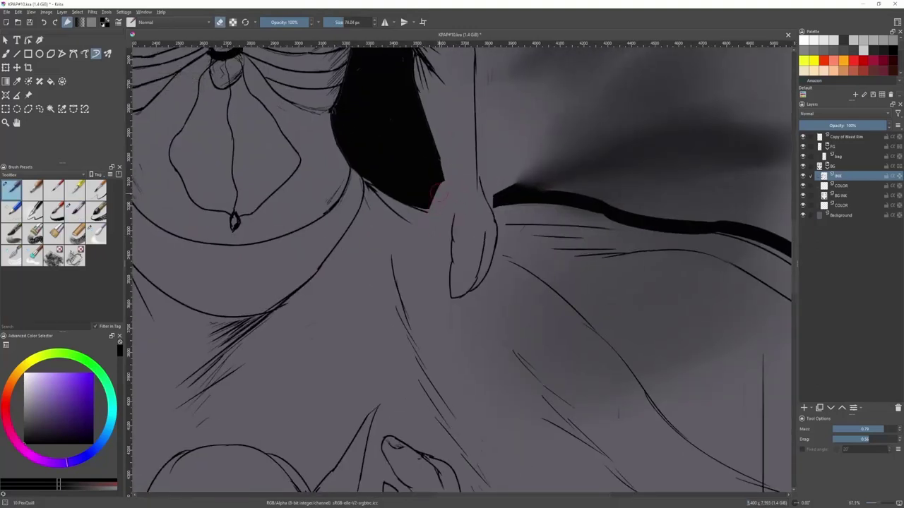
# - Redraw the right hand's thumb with the Ink-7 brush and add fine detail lines with the 3 px ink brush
pyautogui.press('/')
pyautogui.moveTo(437, 185)
pyautogui.mouseDown()
pyautogui.moveTo(426, 233)
pyautogui.moveTo(432, 263)
pyautogui.mouseUp()
pyautogui.scroll(-6, 460, 322)
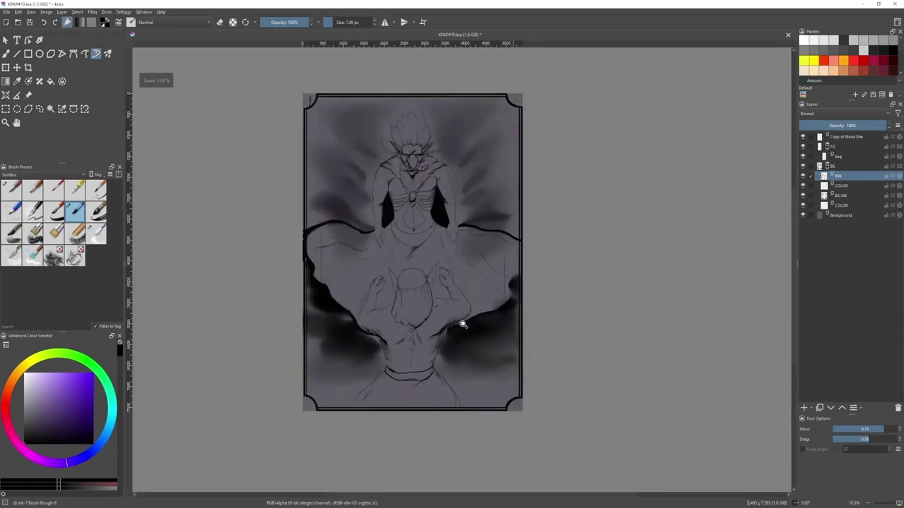
pyautogui.scroll(4, 444, 323)
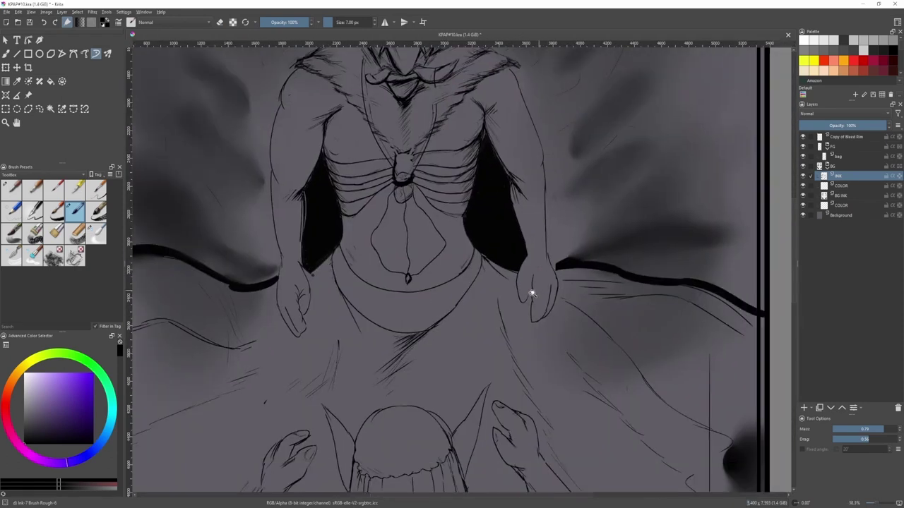
pyautogui.scroll(3, 530, 292)
pyautogui.press('/')
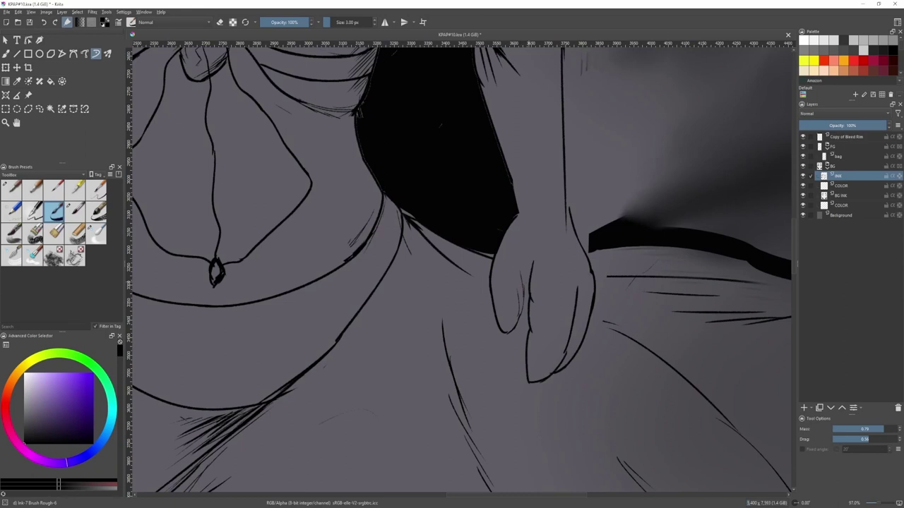
pyautogui.scroll(-3, 522, 279)
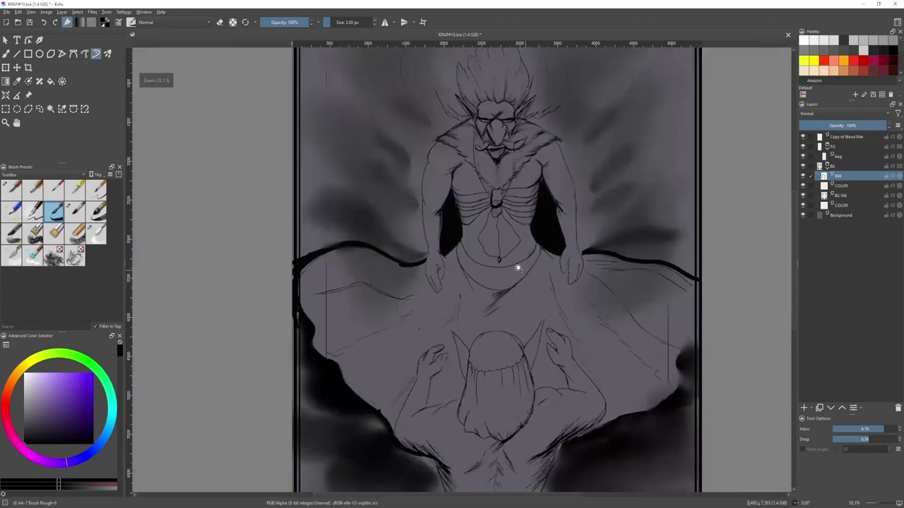
pyautogui.moveTo(518, 268); pyautogui.dragTo(511, 228)
pyautogui.moveTo(565, 159); pyautogui.dragTo(571, 186)
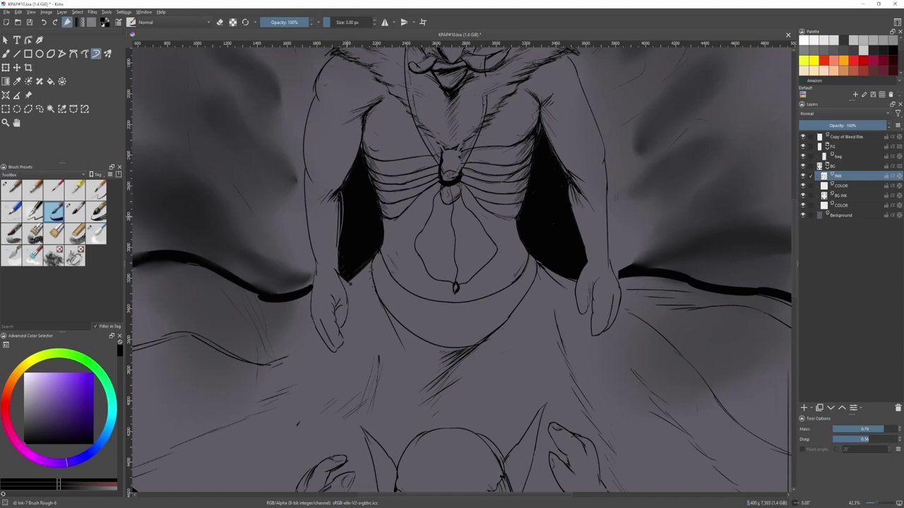
# - Erase the stray double lines along the inner edge of the standing figure's left forearm
pyautogui.press('/')
pyautogui.moveTo(336, 205); pyautogui.dragTo(334, 247)
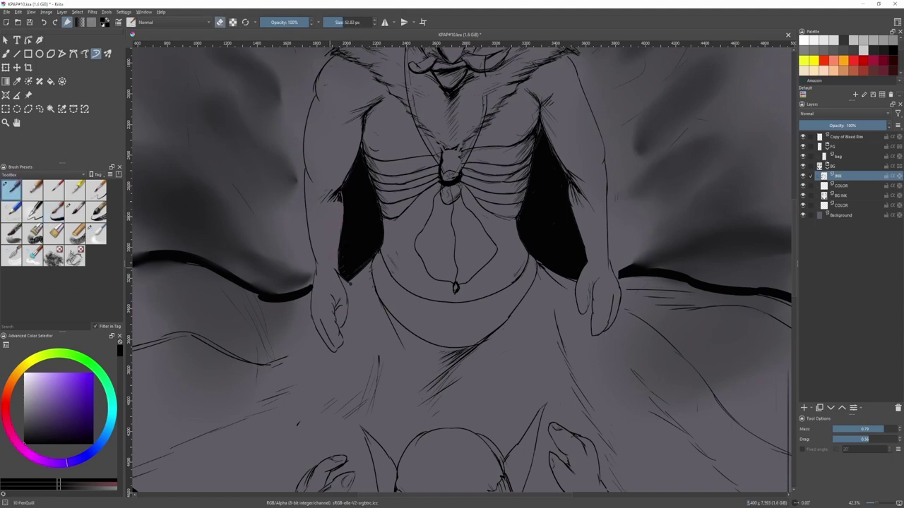
pyautogui.moveTo(335, 187); pyautogui.dragTo(328, 197)
pyautogui.press('/')
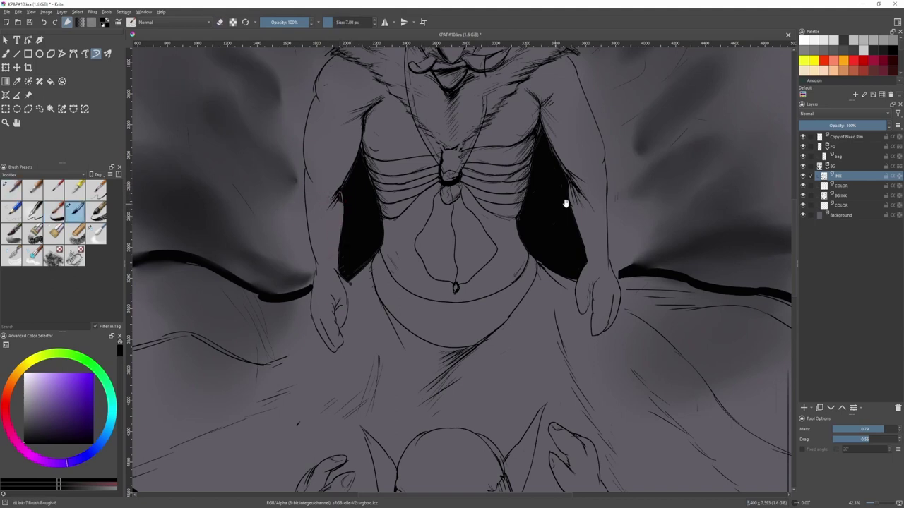
pyautogui.scroll(-1, 570, 137)
pyautogui.moveTo(571, 137); pyautogui.dragTo(541, 188)
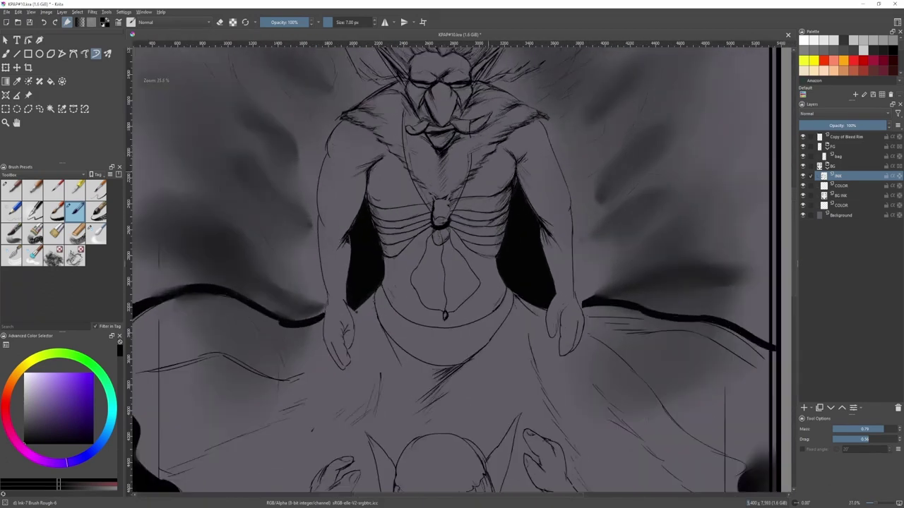
# - Select the necklace pouch layer in the FG group and move it slightly upward on the figure's chest
pyautogui.click(845, 157)
pyautogui.press('/')
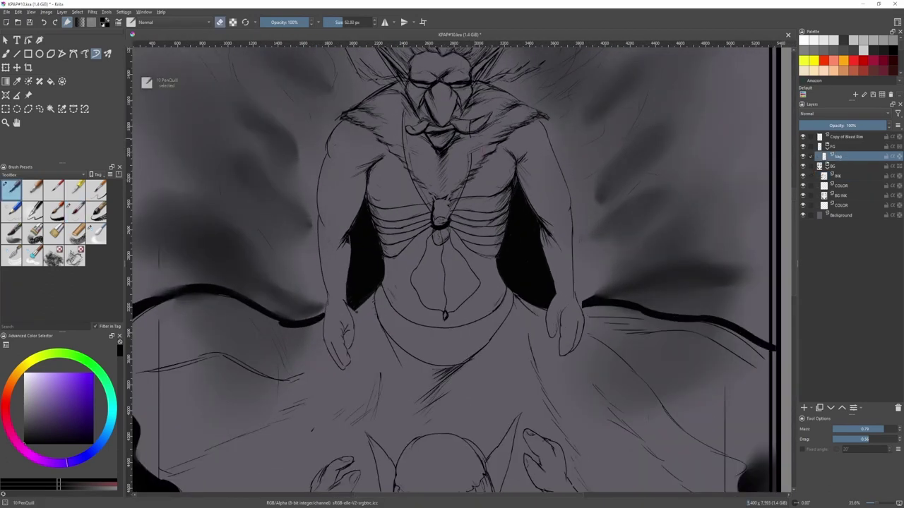
pyautogui.press('t')
pyautogui.moveTo(460, 180)
pyautogui.mouseDown()
pyautogui.moveTo(460, 163)
pyautogui.moveTo(450, 169)
pyautogui.mouseUp()
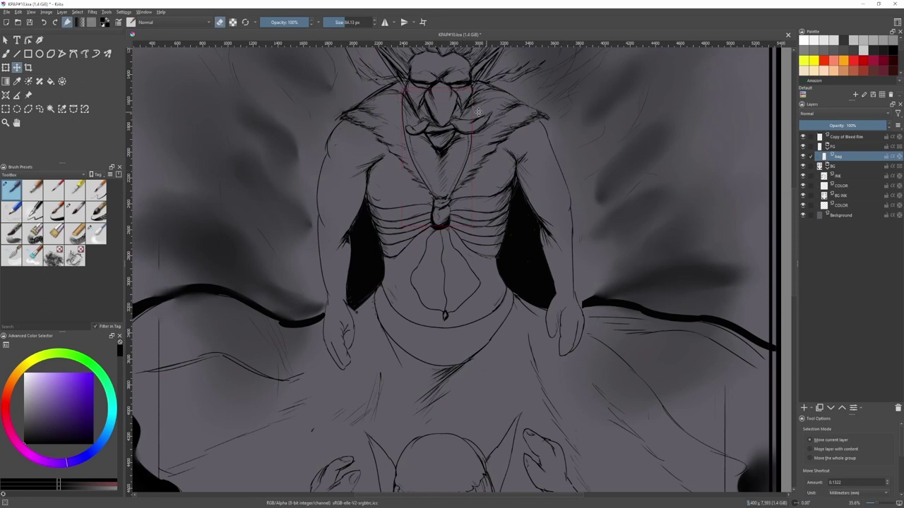
# - Draw the missing necklace cord segment above the moustache on the necklace pouch layer with the 7 px Ink-7 brush
pyautogui.scroll(6, 473, 101)
pyautogui.press('b')
pyautogui.press('/')
pyautogui.moveTo(471, 105); pyautogui.dragTo(466, 157)
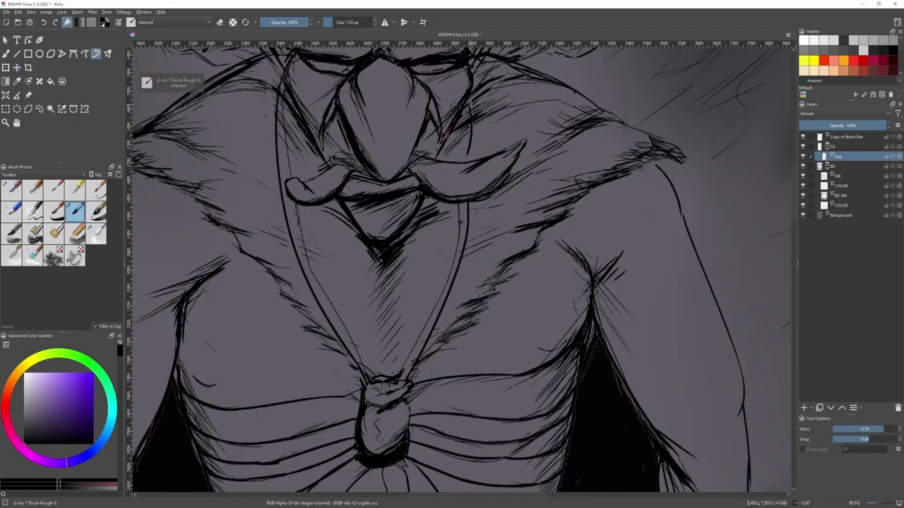
pyautogui.hotkey('ctrl', 'z')
pyautogui.moveTo(468, 106); pyautogui.dragTo(458, 159)
pyautogui.hotkey('ctrl', 'z')
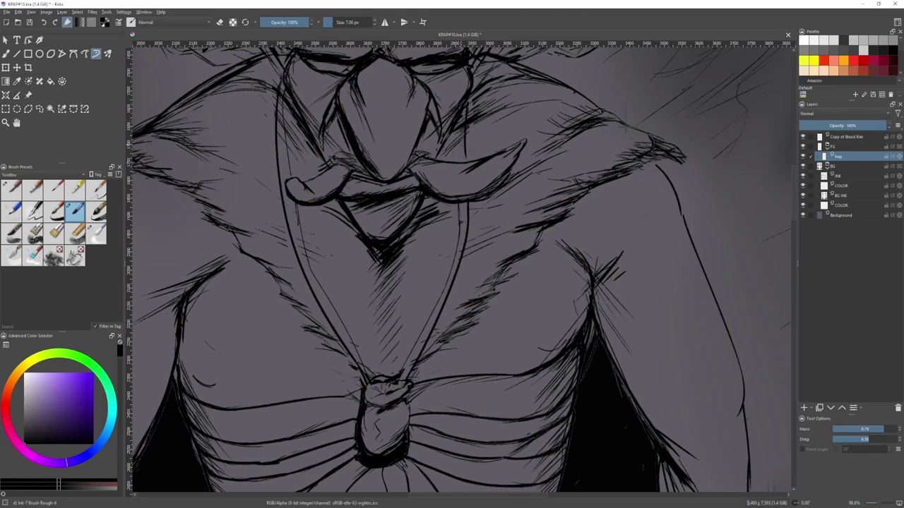
# - Erase the ink lines behind the new cord segment on the INK layer with the PenQuill eraser, then return to the pouch layer
pyautogui.click(858, 176)
pyautogui.press('/')
pyautogui.moveTo(523, 164); pyautogui.dragTo(478, 164)
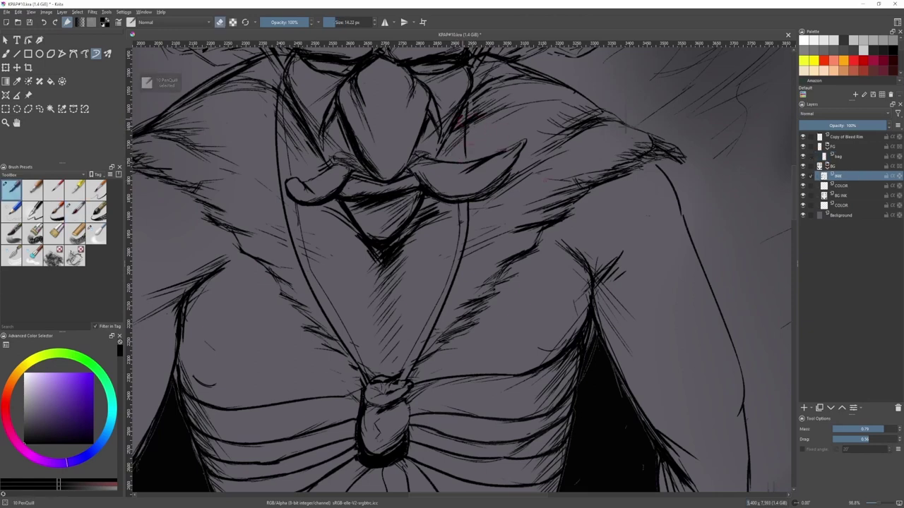
pyautogui.moveTo(464, 128); pyautogui.dragTo(468, 128)
pyautogui.press('[')
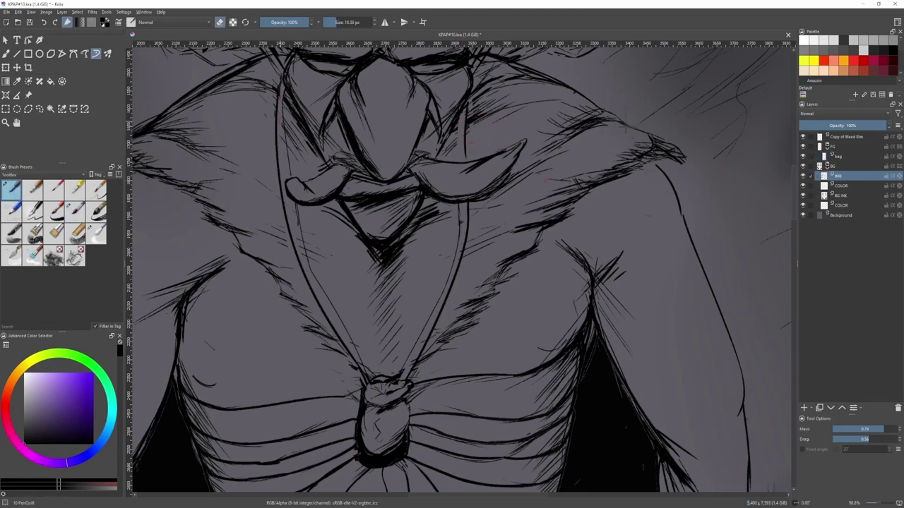
pyautogui.press('pageup')
pyautogui.press('pageup')
pyautogui.press('/')
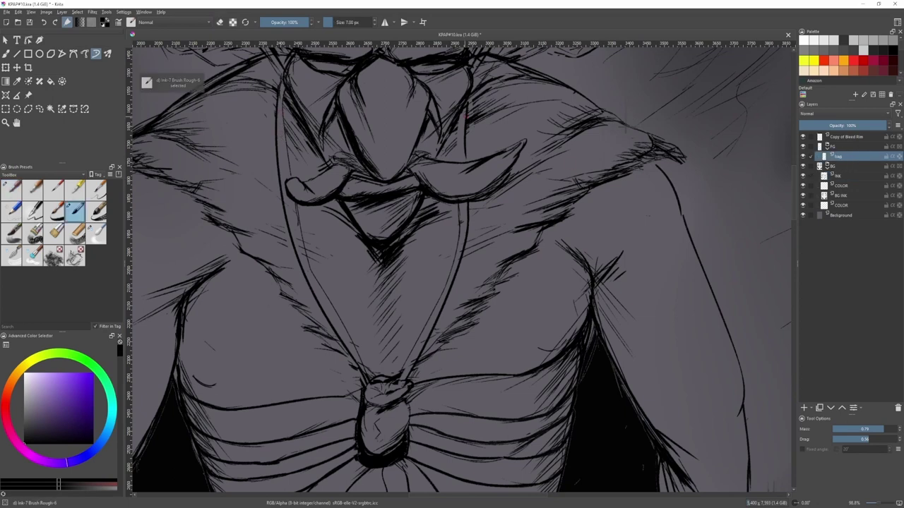
# - Select the INK layer and draw a small fingernail line on the standing figure's hand on the image's right
pyautogui.scroll(-5, 477, 220)
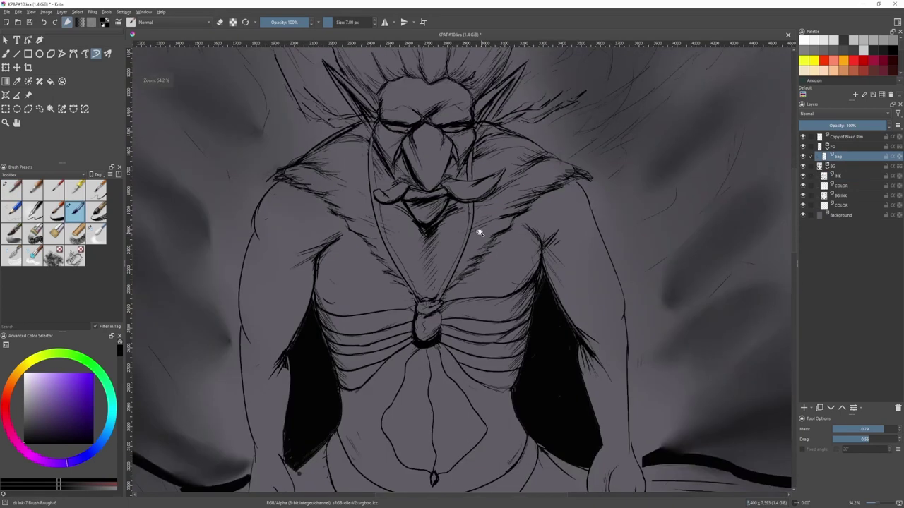
pyautogui.scroll(1, 492, 174)
pyautogui.press('pagedown')
pyautogui.press('pagedown')
pyautogui.press('-')
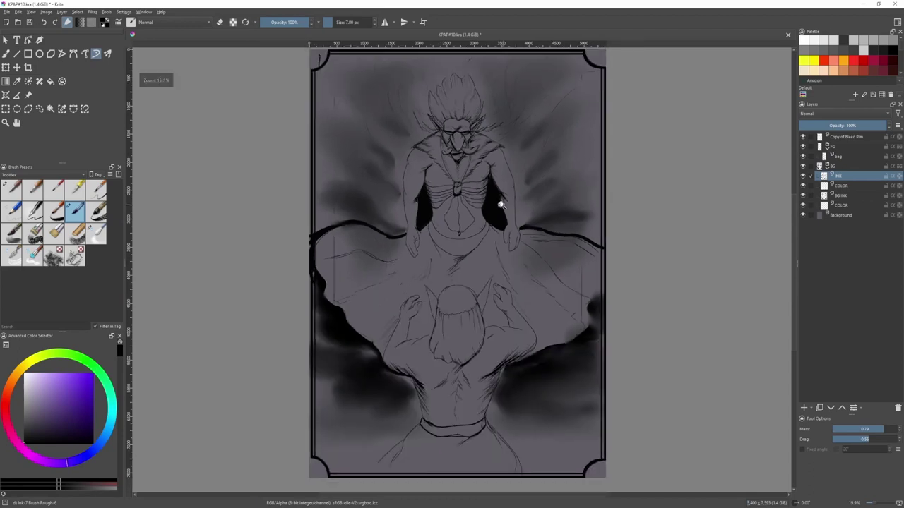
pyautogui.press('-')
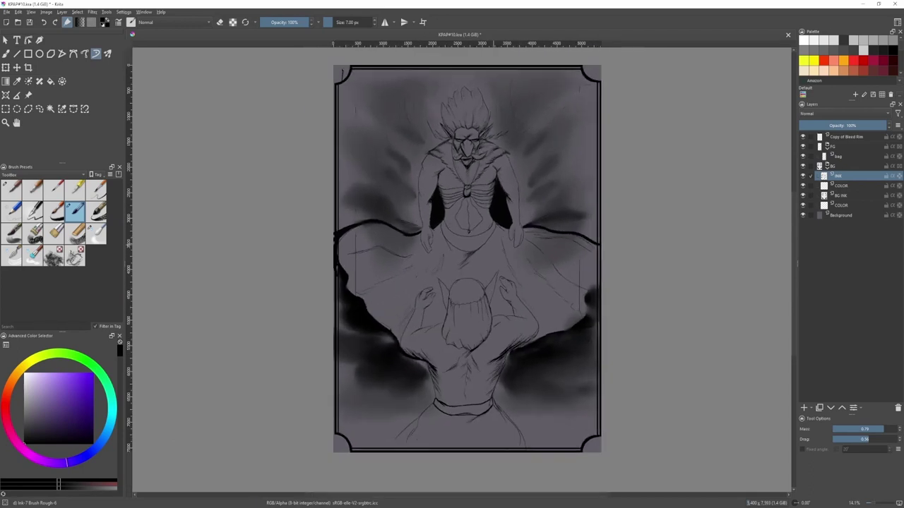
pyautogui.scroll(5, 480, 254)
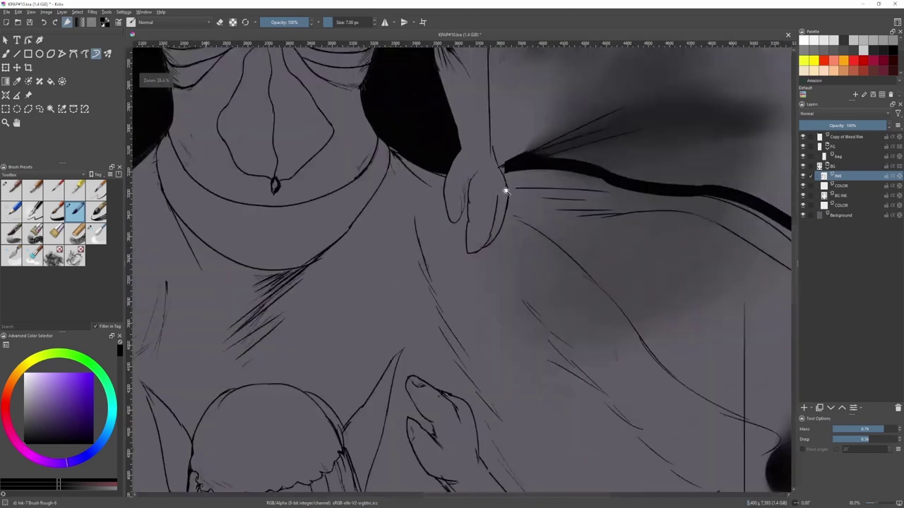
pyautogui.scroll(2, 506, 192)
pyautogui.scroll(-2, 492, 232)
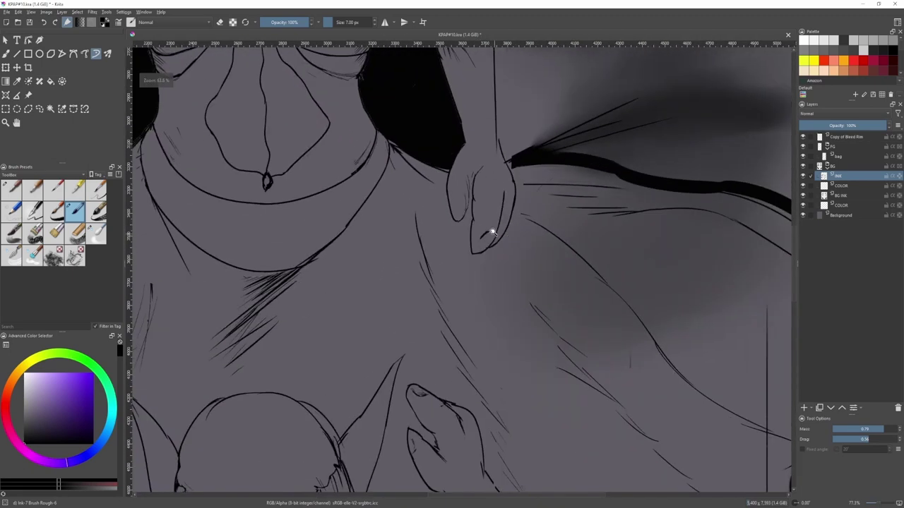
pyautogui.scroll(2, 492, 233)
pyautogui.moveTo(437, 192); pyautogui.dragTo(427, 197)
pyautogui.press('2')
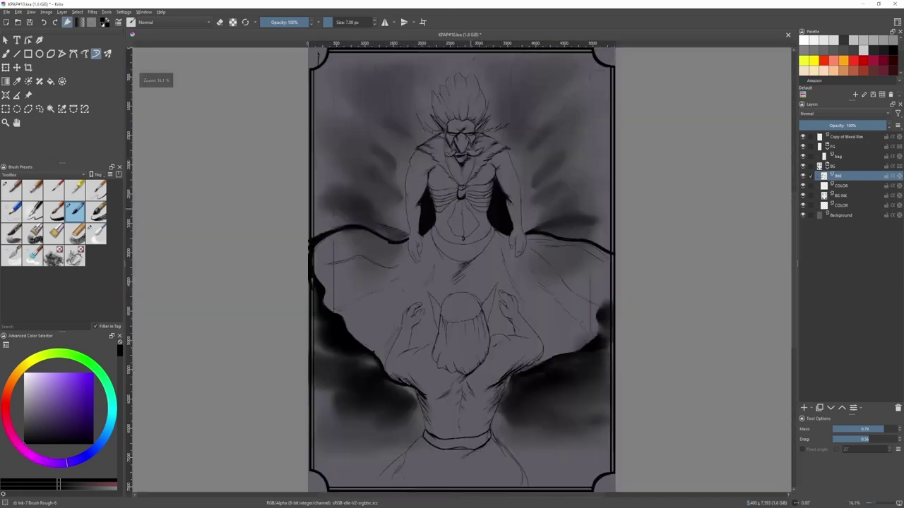
# - Draw fingernails and a short finger crease on the standing figure's hand on the image's left
pyautogui.scroll(6, 394, 261)
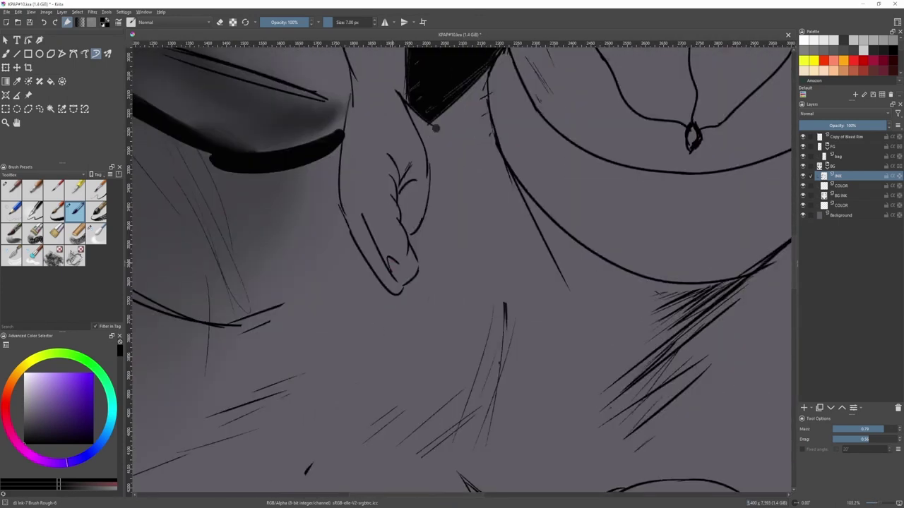
pyautogui.moveTo(394, 259); pyautogui.dragTo(407, 278)
pyautogui.moveTo(394, 274)
pyautogui.mouseDown()
pyautogui.moveTo(411, 278)
pyautogui.moveTo(404, 284)
pyautogui.mouseUp()
pyautogui.hotkey('ctrl', 'z')
pyautogui.moveTo(409, 219); pyautogui.dragTo(401, 235)
pyautogui.scroll(-6, 435, 128)
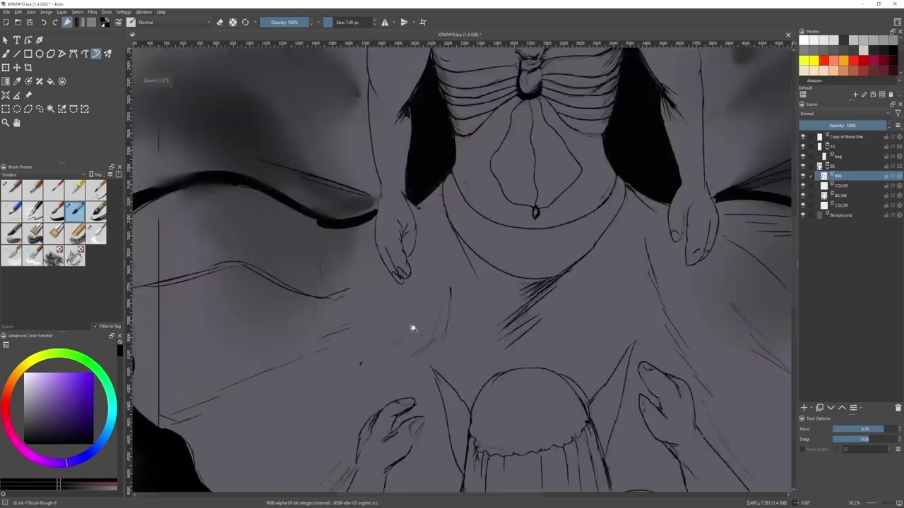
# - Fill the standing figure's navel black with the PenQuill brush and erase a small highlight inside it
pyautogui.moveTo(554, 327); pyautogui.dragTo(534, 281)
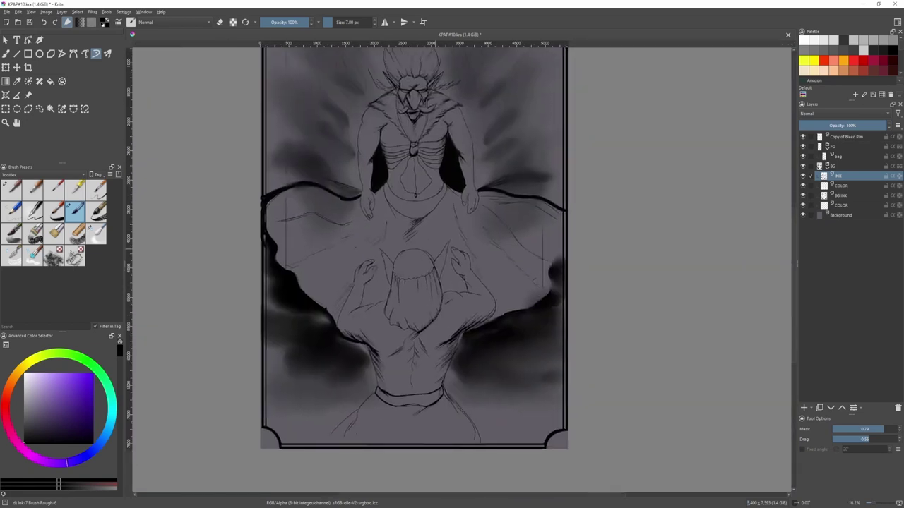
pyautogui.press('/')
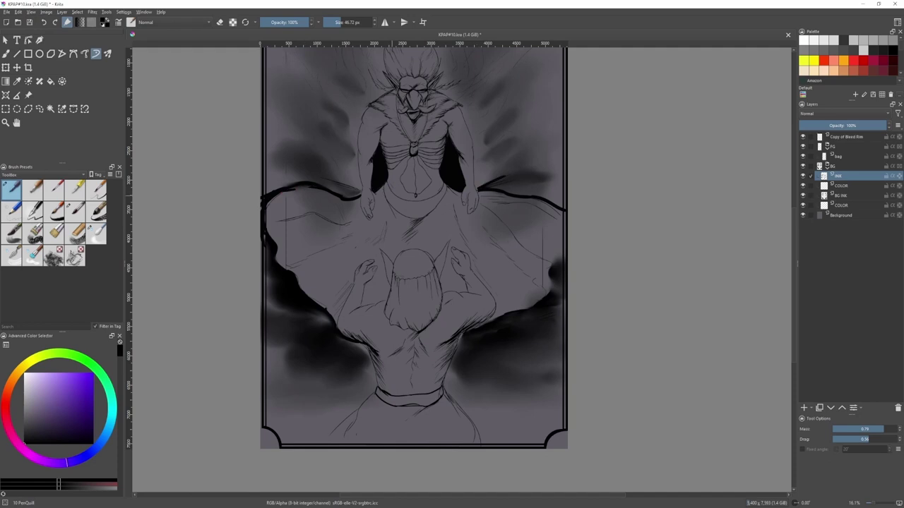
pyautogui.keyDown('shift'); pyautogui.moveTo(504, 178); pyautogui.dragTo(482, 179); pyautogui.keyUp('shift')
pyautogui.keyDown('ctrl'); pyautogui.moveTo(417, 191); pyautogui.dragTo(401, 240); pyautogui.keyUp('ctrl')
pyautogui.moveTo(415, 211)
pyautogui.keyDown('shift'); pyautogui.mouseDown()
pyautogui.moveTo(423, 211)
pyautogui.moveTo(415, 219)
pyautogui.mouseUp(); pyautogui.keyUp('shift')
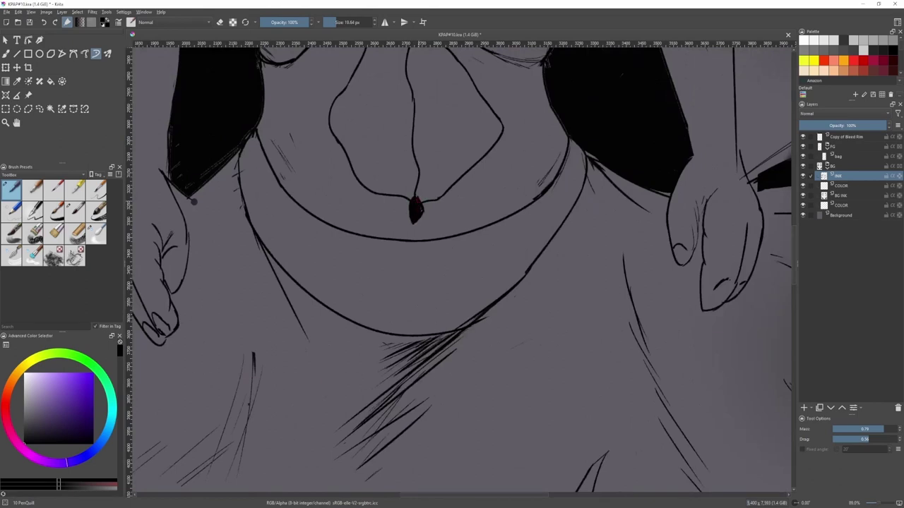
pyautogui.hotkey('ctrl', 'z')
pyautogui.press('e')
pyautogui.press('[')
pyautogui.press('[')
pyautogui.press('[')
pyautogui.scroll(-8, 423, 204)
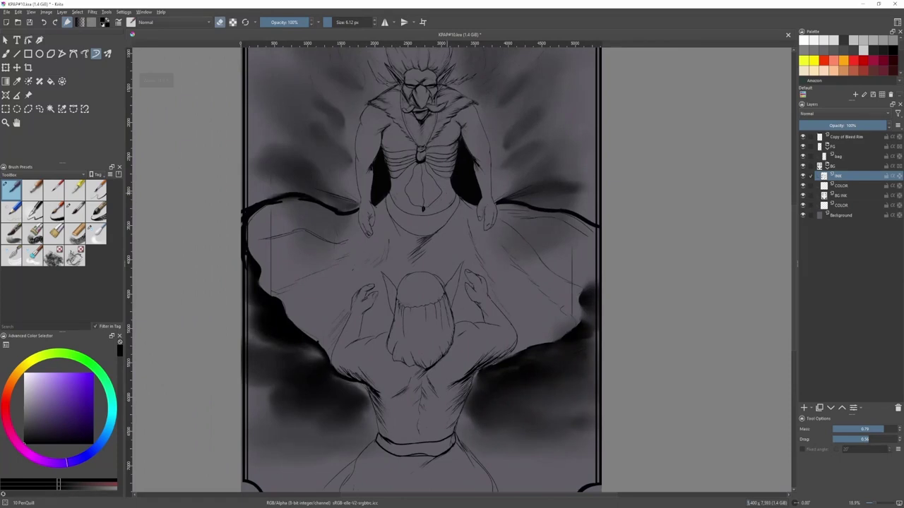
pyautogui.press('e')
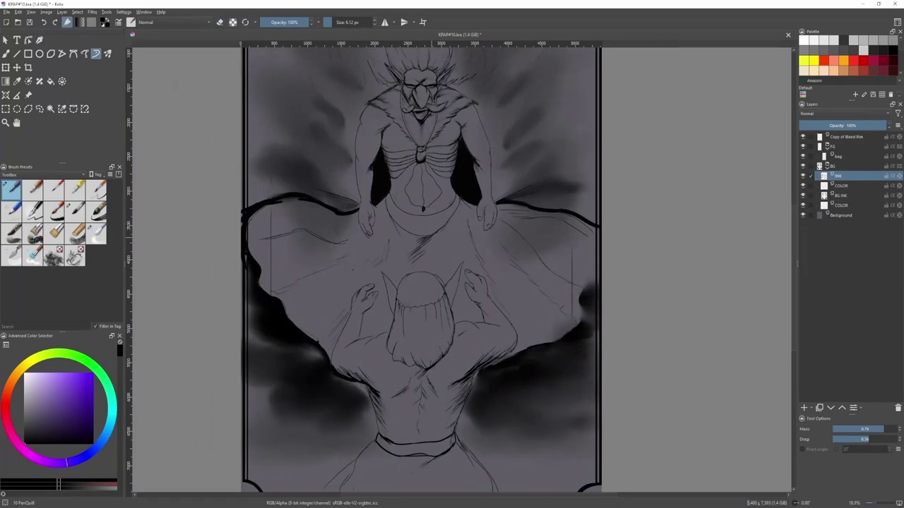
# - Try out PenQuill contour strokes over the standing figure's shoulders and upper arms, undoing the unwanted ones
pyautogui.press(']')
pyautogui.moveTo(479, 104); pyautogui.dragTo(509, 165)
pyautogui.moveTo(366, 103); pyautogui.dragTo(322, 167)
pyautogui.moveTo(510, 165); pyautogui.dragTo(514, 185)
pyautogui.hotkey('ctrl', 'z')
pyautogui.hotkey('ctrl', 'z')
pyautogui.moveTo(492, 110); pyautogui.dragTo(502, 131)
pyautogui.moveTo(362, 103)
pyautogui.mouseDown()
pyautogui.moveTo(342, 124)
pyautogui.moveTo(342, 143)
pyautogui.mouseUp()
pyautogui.hotkey('ctrl', 'z')
pyautogui.hotkey('ctrl', 'z')
# - Add a fine line beside the standing figure's shoulder on the image's right with the 7 px Ink-7 brush
pyautogui.press('/')
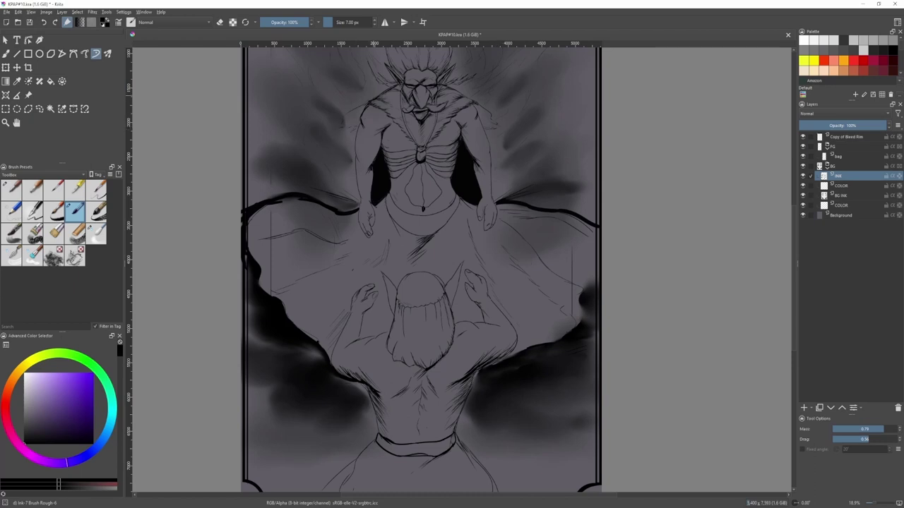
pyautogui.moveTo(499, 105); pyautogui.dragTo(483, 117)
pyautogui.hotkey('ctrl', '-')
pyautogui.hotkey('ctrl', '-')
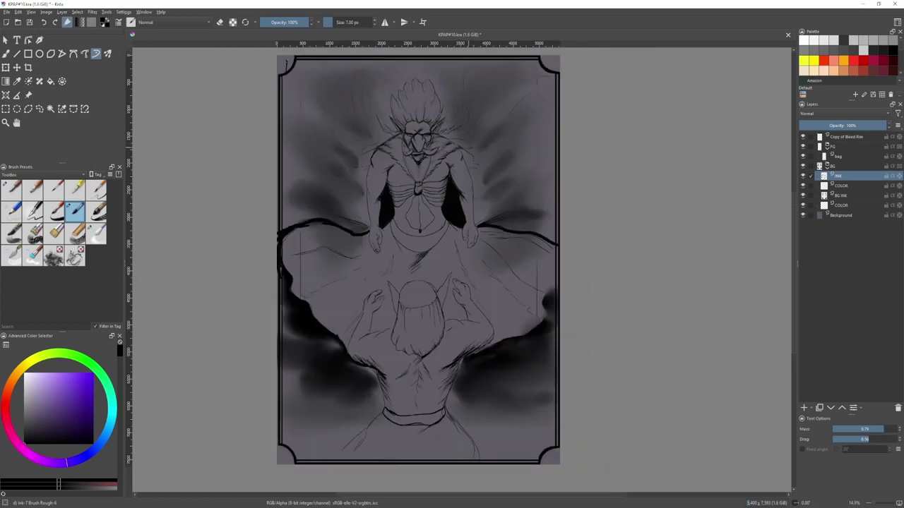
# - Soften the thick black cape edges on both sides of the standing figure with the Blender Blur brush
pyautogui.scroll(-1, 406, 215)
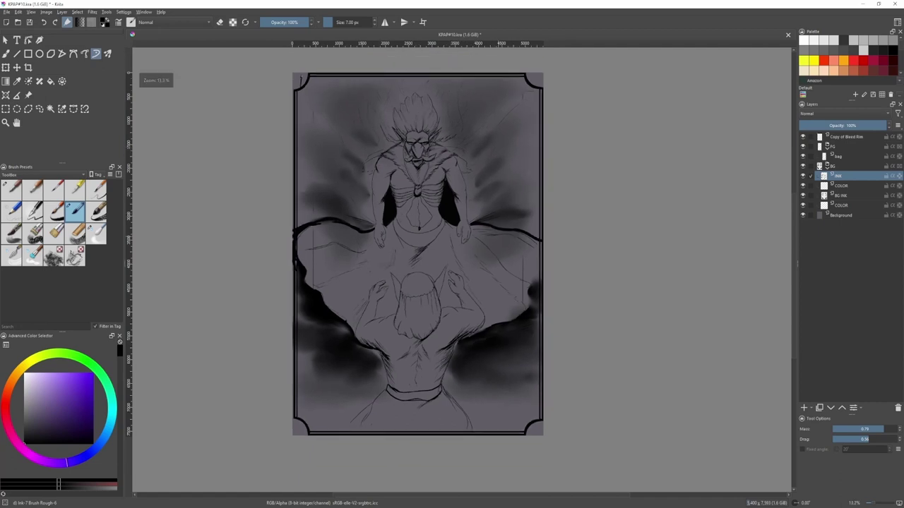
pyautogui.press('2')
pyautogui.press('e')
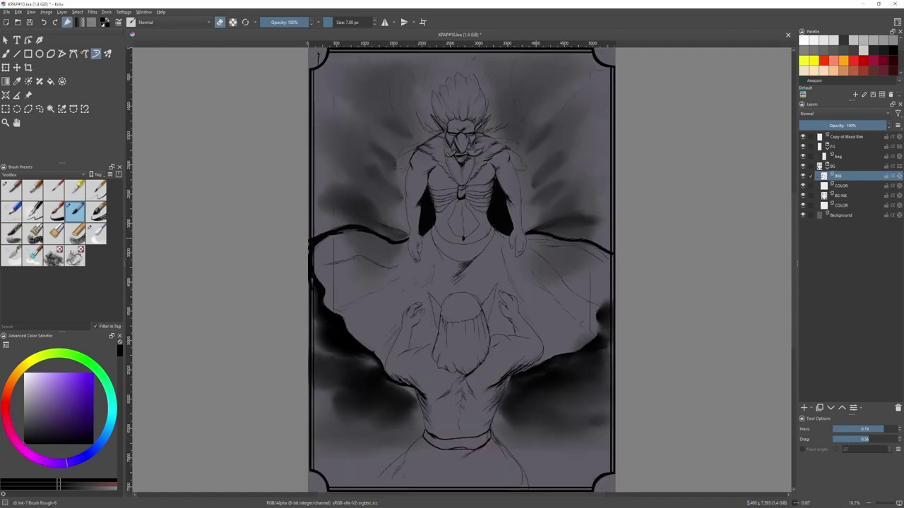
pyautogui.press('/')
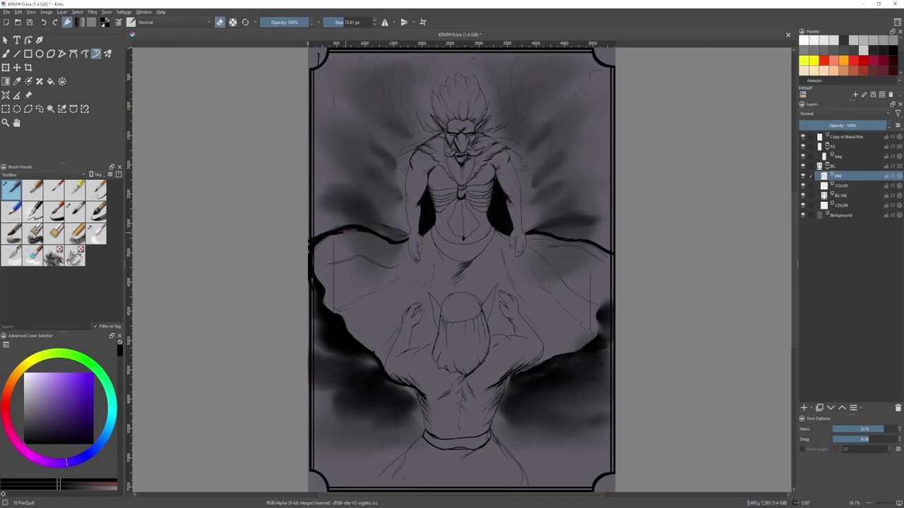
pyautogui.click(97, 234)
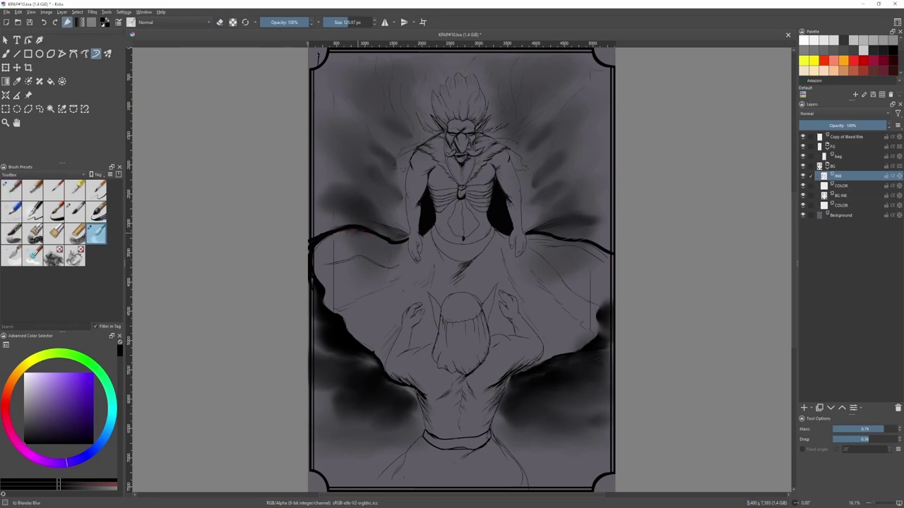
pyautogui.press('[')
pyautogui.moveTo(550, 231); pyautogui.dragTo(602, 248)
pyautogui.press('[')
pyautogui.press(']')
pyautogui.moveTo(552, 258); pyautogui.dragTo(531, 260)
pyautogui.press('[')
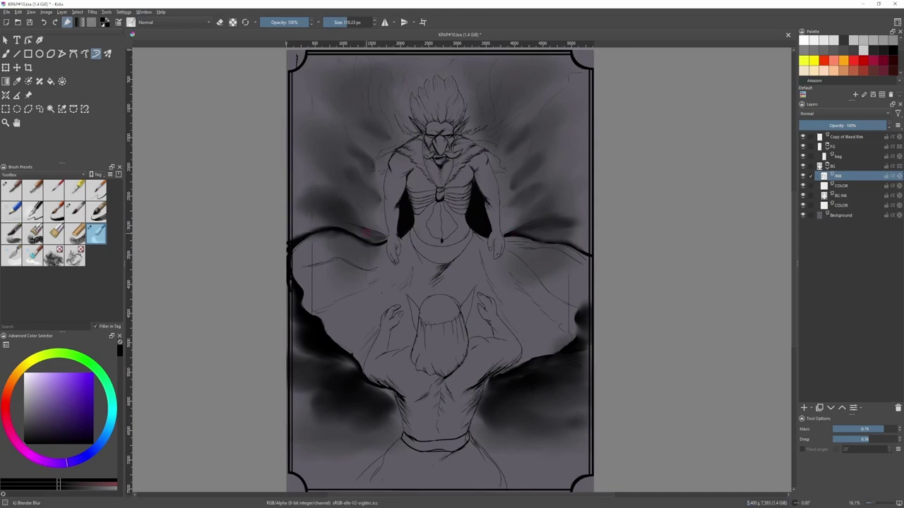
# - Add fine hatching lines along the softened cape edges with the 7 px Ink-7 brush
pyautogui.press('/')
pyautogui.press('e')
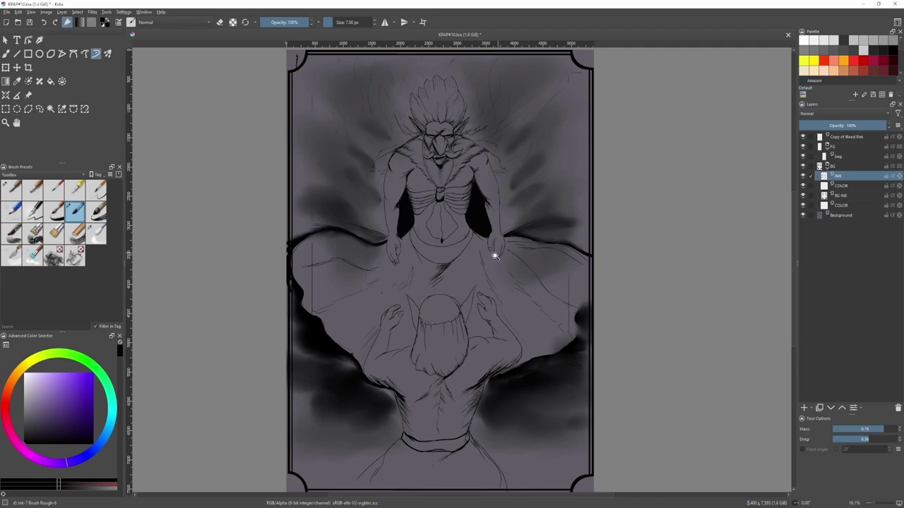
pyautogui.scroll(8, 494, 252)
pyautogui.scroll(-1, 461, 294)
pyautogui.scroll(-2, 462, 293)
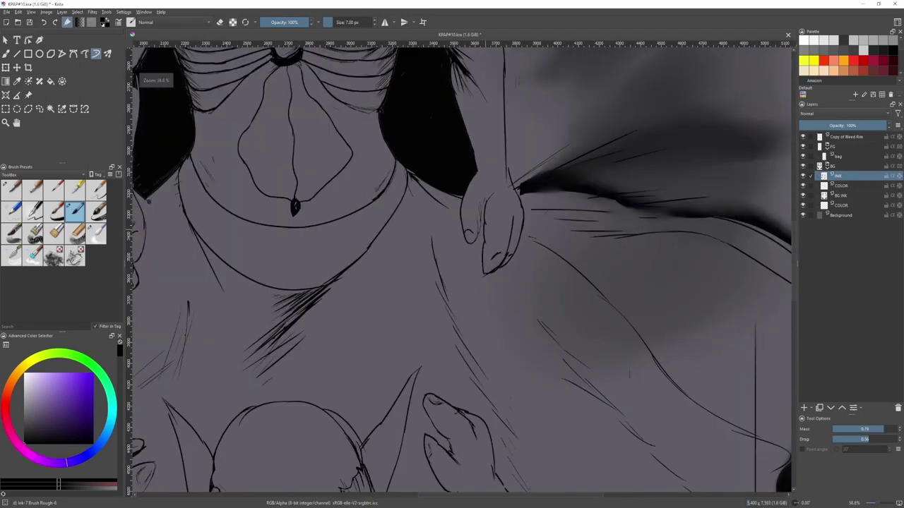
pyautogui.scroll(-3, 461, 294)
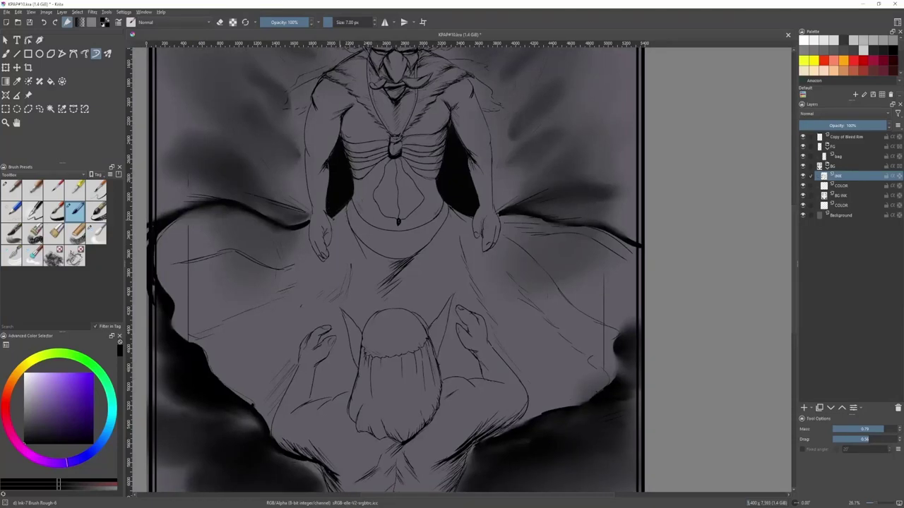
pyautogui.scroll(4, 326, 203)
# - Reshape the lower corner of the black gap between the waist and the arm on the image's left with the PenQuill brush
pyautogui.press('/')
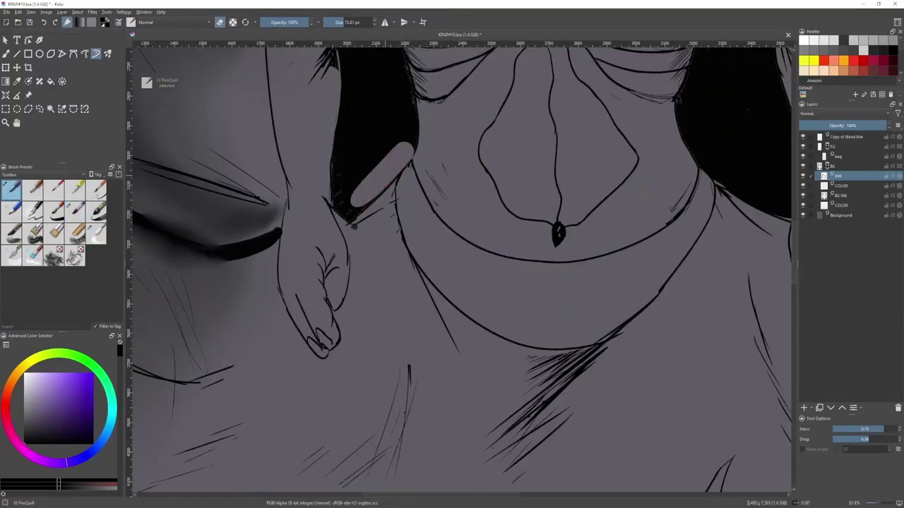
pyautogui.moveTo(341, 173)
pyautogui.mouseDown()
pyautogui.moveTo(344, 212)
pyautogui.moveTo(379, 196)
pyautogui.moveTo(362, 246)
pyautogui.mouseUp()
pyautogui.press('[')
pyautogui.press('f')
pyautogui.moveTo(715, 207); pyautogui.dragTo(585, 238)
pyautogui.press('b')
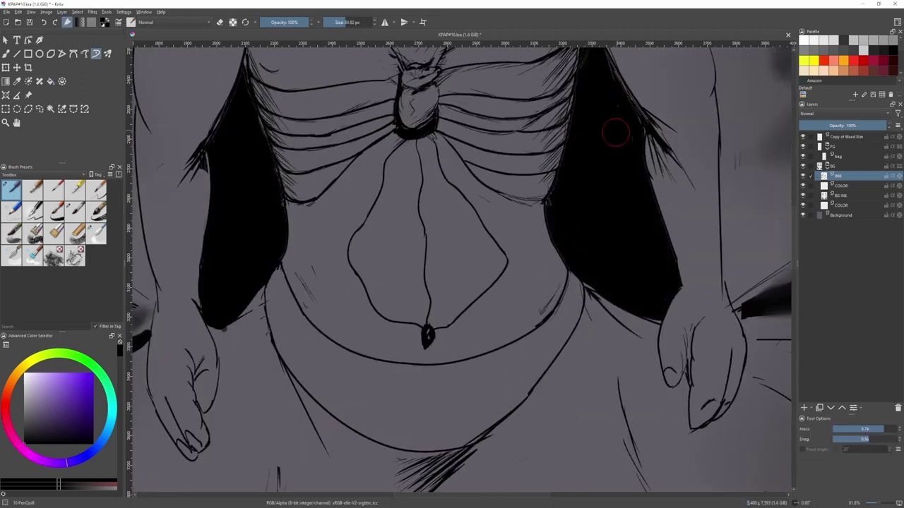
pyautogui.press('2')
pyautogui.scroll(1, 539, 219)
pyautogui.scroll(2, 377, 242)
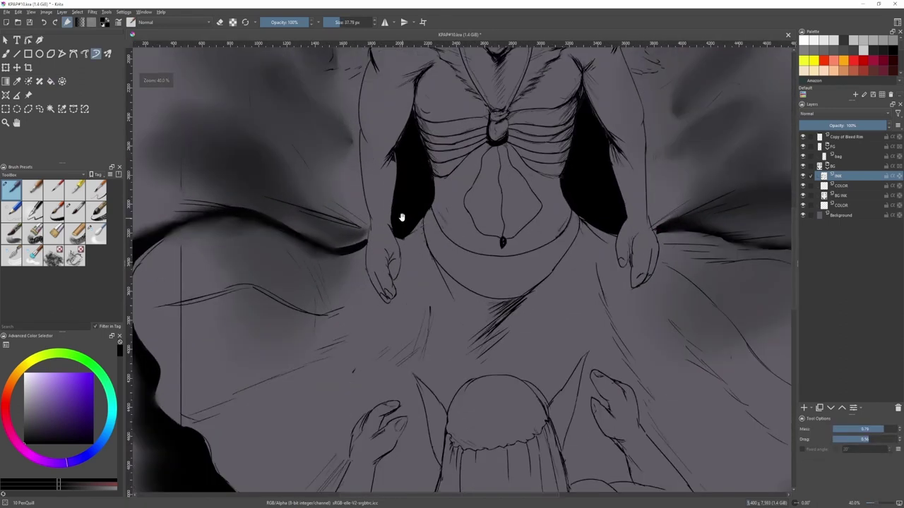
# - Paint a thick black line inward from the black gap on the image's right, along the lowest rib
pyautogui.scroll(3, 470, 225)
pyautogui.press('[')
pyautogui.moveTo(523, 210); pyautogui.dragTo(462, 205)
pyautogui.press('/')
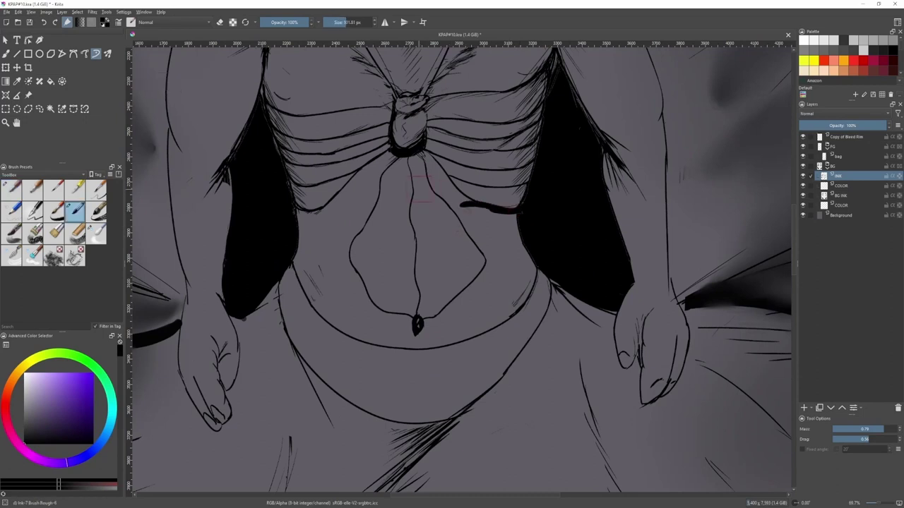
# - Erase the diamond-shaped belly outline, its centre line and the navel with the PenQuill eraser
pyautogui.press('/')
pyautogui.press('e')
pyautogui.moveTo(422, 178)
pyautogui.mouseDown()
pyautogui.moveTo(468, 233)
pyautogui.moveTo(468, 270)
pyautogui.mouseUp()
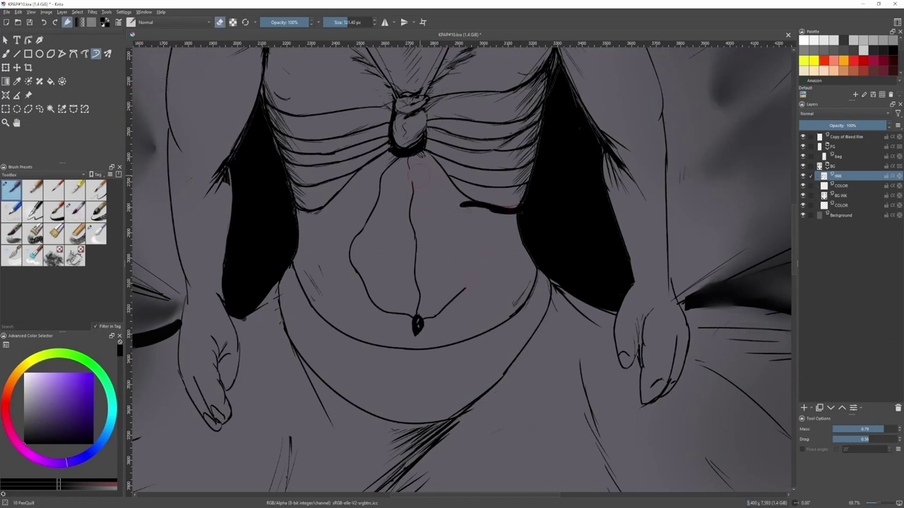
pyautogui.moveTo(420, 176)
pyautogui.mouseDown()
pyautogui.moveTo(392, 175)
pyautogui.moveTo(360, 257)
pyautogui.moveTo(413, 209)
pyautogui.mouseUp()
pyautogui.press(']')
pyautogui.moveTo(461, 284); pyautogui.dragTo(394, 318)
pyautogui.press('/')
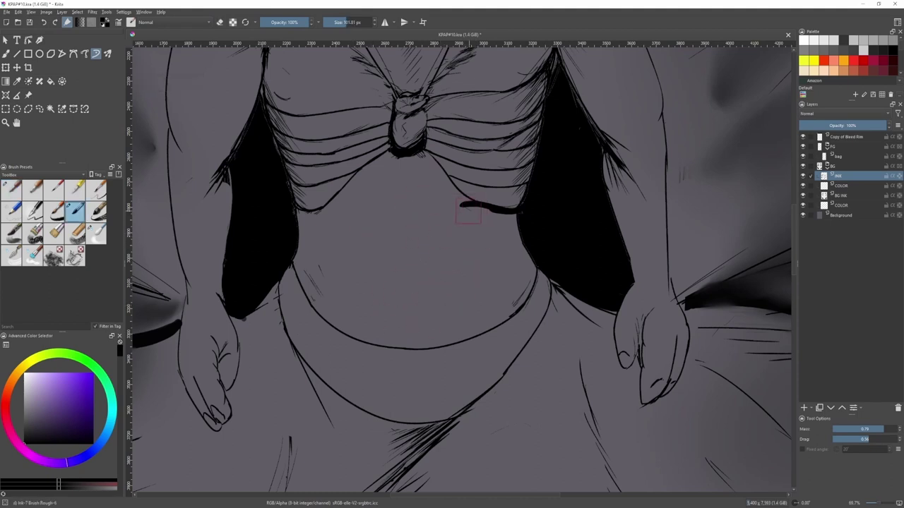
# - Try thick curved contour lines running from the lowest ribs down to a large navel with the PenQuill brush
pyautogui.moveTo(460, 206)
pyautogui.mouseDown()
pyautogui.moveTo(438, 213)
pyautogui.moveTo(437, 204)
pyautogui.moveTo(494, 212)
pyautogui.moveTo(442, 216)
pyautogui.moveTo(464, 272)
pyautogui.moveTo(427, 304)
pyautogui.mouseUp()
pyautogui.hotkey('ctrl', 'z')
pyautogui.press('/')
pyautogui.press('e')
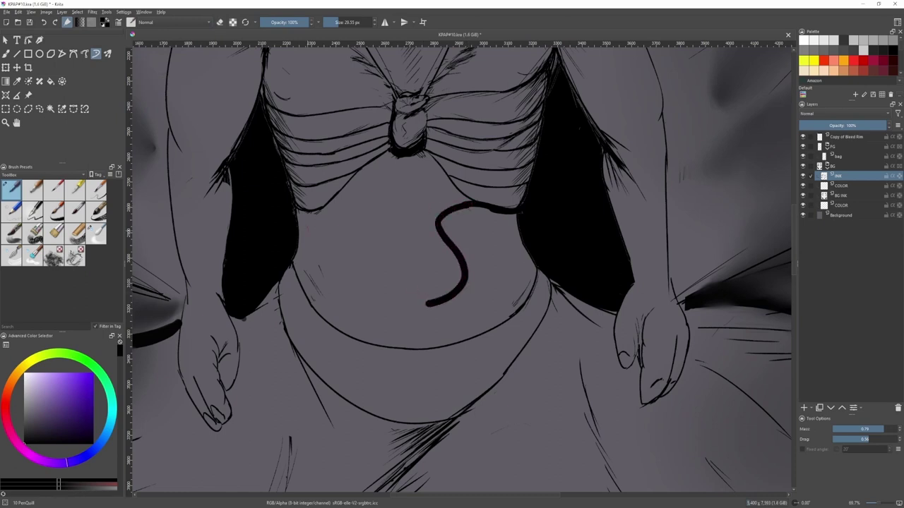
pyautogui.moveTo(297, 212)
pyautogui.mouseDown()
pyautogui.moveTo(380, 215)
pyautogui.moveTo(383, 245)
pyautogui.mouseUp()
pyautogui.hotkey('ctrl', 'z')
pyautogui.moveTo(380, 214)
pyautogui.mouseDown()
pyautogui.moveTo(383, 243)
pyautogui.moveTo(422, 311)
pyautogui.mouseUp()
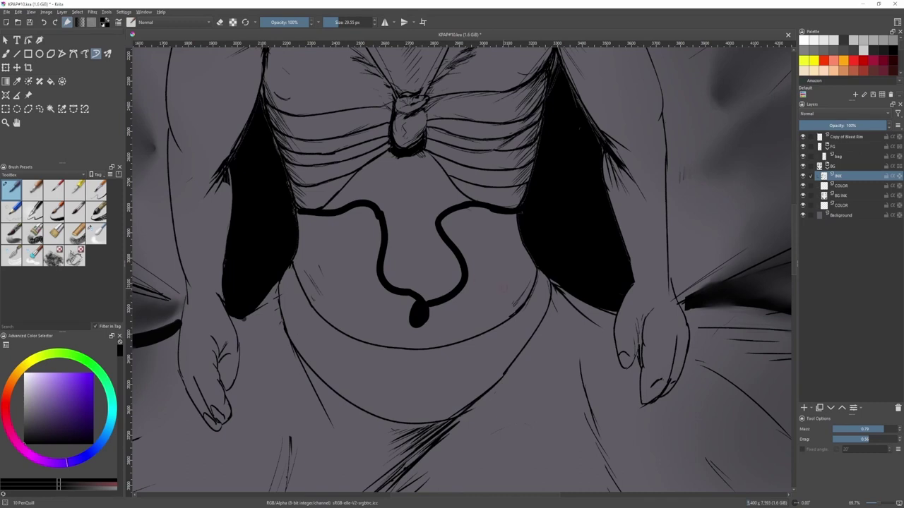
pyautogui.moveTo(536, 257); pyautogui.dragTo(493, 324)
pyautogui.moveTo(281, 267)
pyautogui.mouseDown()
pyautogui.moveTo(305, 266)
pyautogui.moveTo(337, 318)
pyautogui.moveTo(369, 323)
pyautogui.mouseUp()
pyautogui.press('2')
pyautogui.scroll(2, 509, 240)
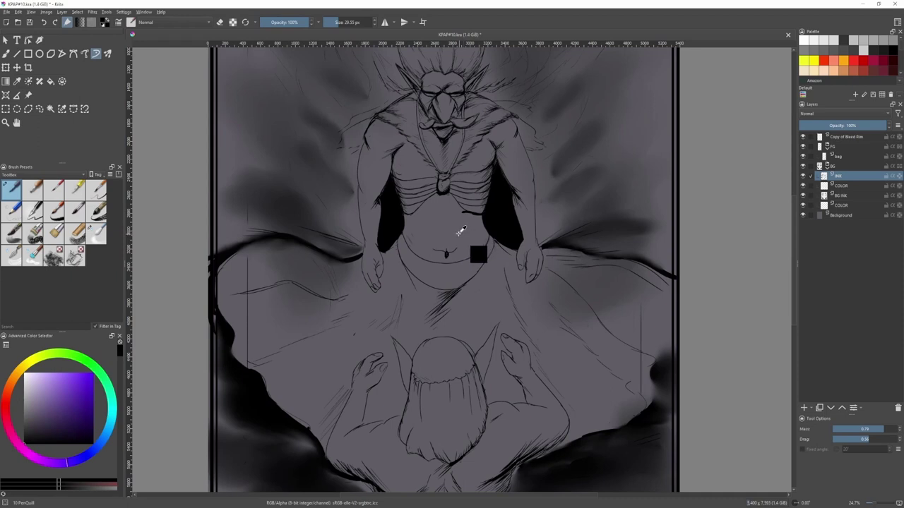
pyautogui.hotkey('ctrl', 'z')
# - Paint a small oval navel and short black strokes from both black side gaps onto the belly with the PenQuill brush
pyautogui.moveTo(448, 243); pyautogui.dragTo(448, 247)
pyautogui.moveTo(465, 213)
pyautogui.mouseDown()
pyautogui.moveTo(457, 221)
pyautogui.moveTo(474, 223)
pyautogui.mouseUp()
pyautogui.hotkey('ctrl', 'z')
pyautogui.moveTo(483, 216); pyautogui.dragTo(478, 226)
pyautogui.scroll(3, 462, 215)
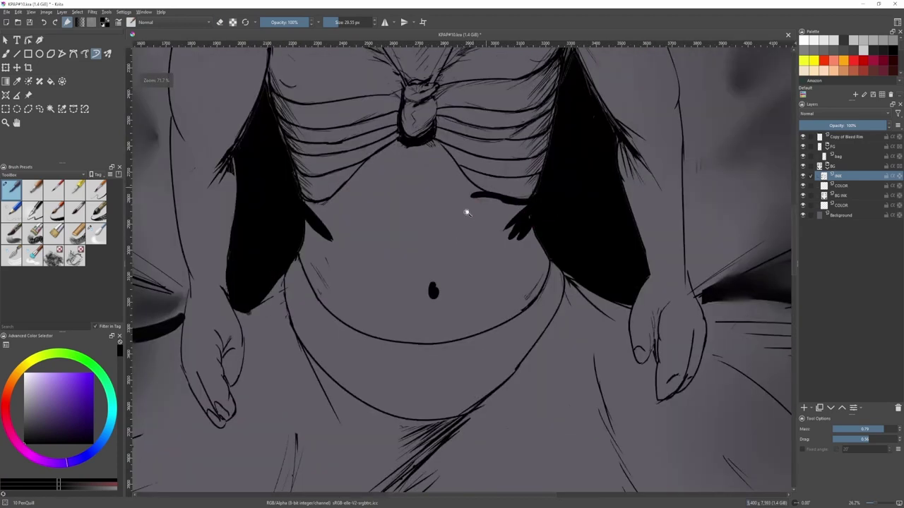
pyautogui.scroll(-3, 526, 224)
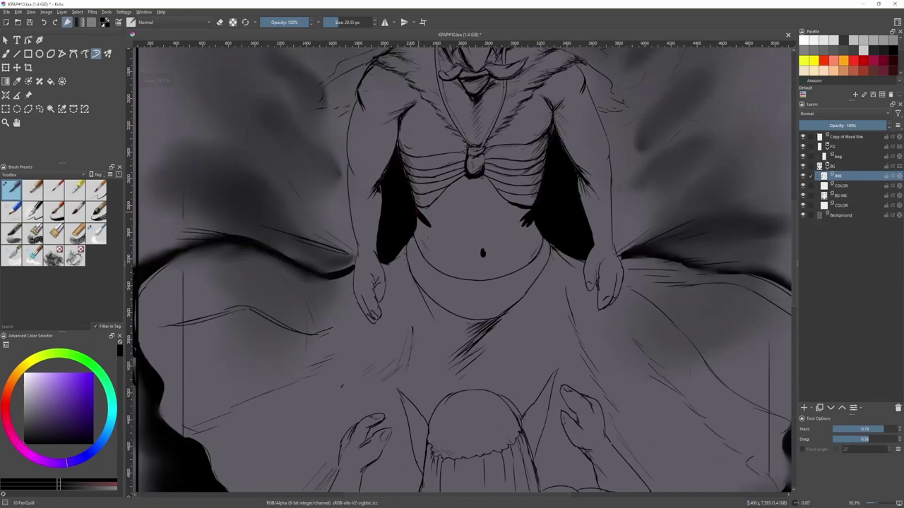
pyautogui.moveTo(418, 216); pyautogui.dragTo(423, 226)
pyautogui.scroll(-2, 422, 211)
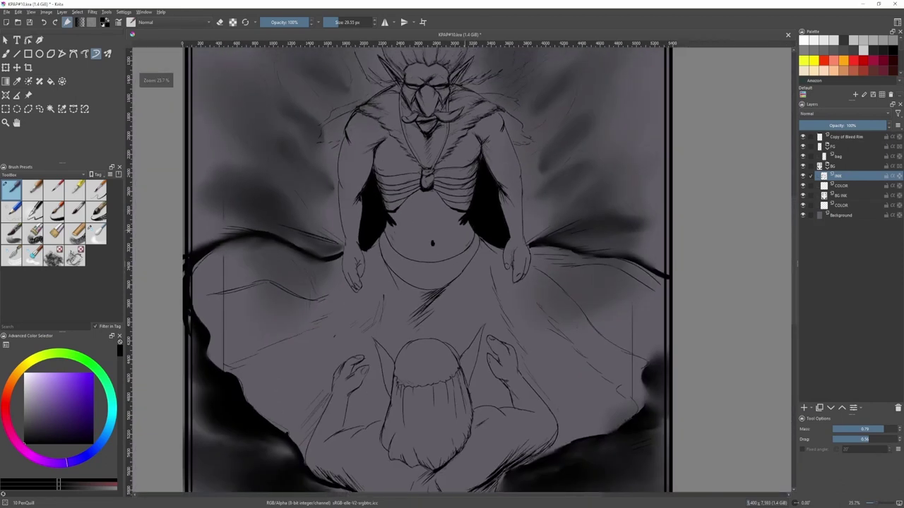
# - Paint a wavy vertical line from the pendant to the navel and extend the black strokes down both sides of the belly
pyautogui.scroll(-2, 460, 229)
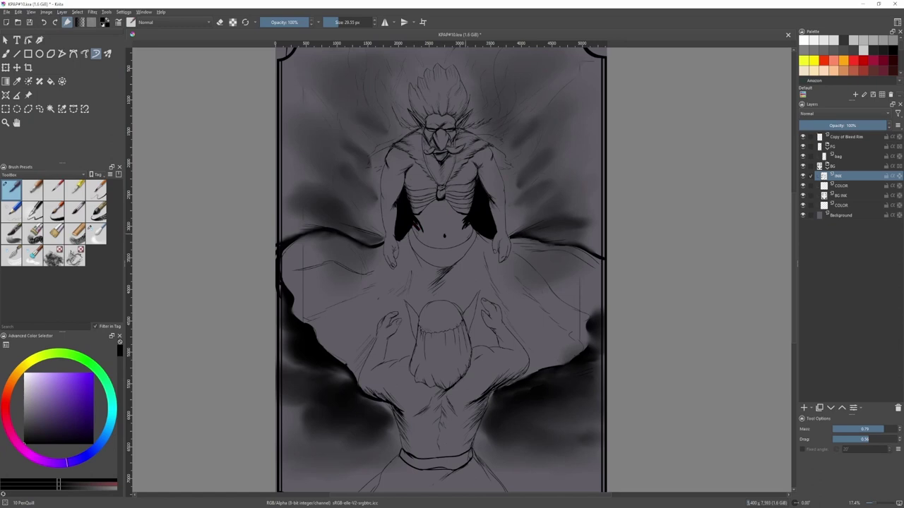
pyautogui.moveTo(440, 206); pyautogui.dragTo(439, 222)
pyautogui.moveTo(416, 221)
pyautogui.mouseDown()
pyautogui.moveTo(420, 238)
pyautogui.moveTo(434, 241)
pyautogui.mouseUp()
pyautogui.scroll(3, 463, 225)
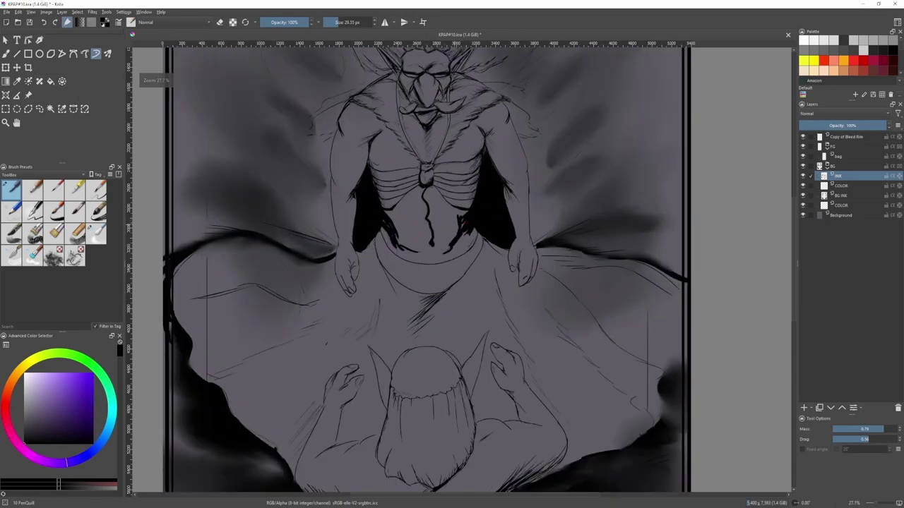
# - Soften the black strokes on both sides of the belly into smooth shading with the Blender Blur brush
pyautogui.click(96, 234)
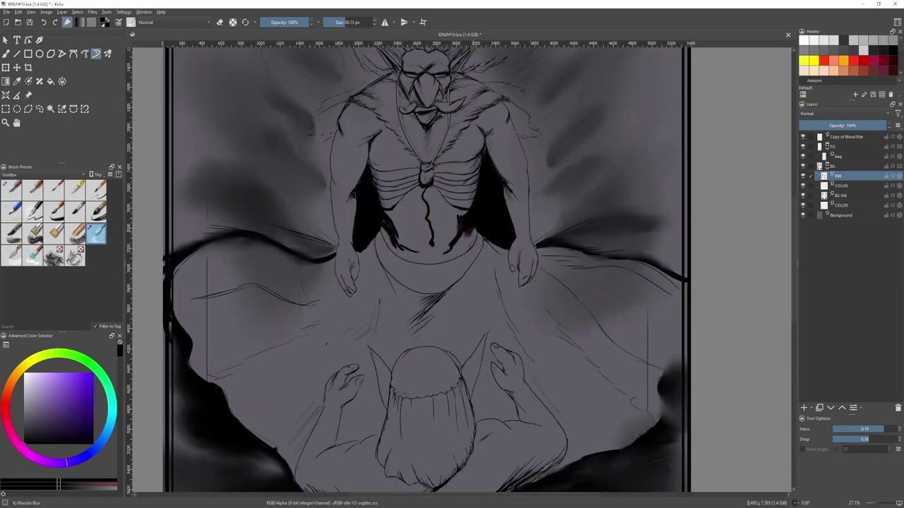
pyautogui.scroll(-1, 460, 222)
pyautogui.moveTo(405, 222)
pyautogui.mouseDown()
pyautogui.moveTo(425, 247)
pyautogui.moveTo(459, 239)
pyautogui.mouseUp()
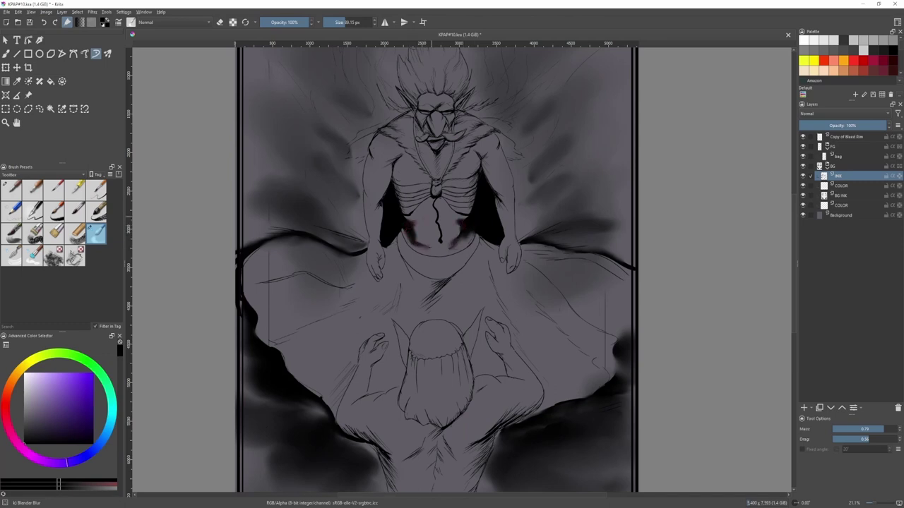
pyautogui.moveTo(408, 229)
pyautogui.mouseDown()
pyautogui.moveTo(420, 242)
pyautogui.moveTo(459, 244)
pyautogui.mouseUp()
pyautogui.moveTo(467, 226)
pyautogui.mouseDown()
pyautogui.moveTo(457, 222)
pyautogui.moveTo(480, 225)
pyautogui.mouseUp()
pyautogui.scroll(-2, 457, 221)
pyautogui.scroll(1, 461, 222)
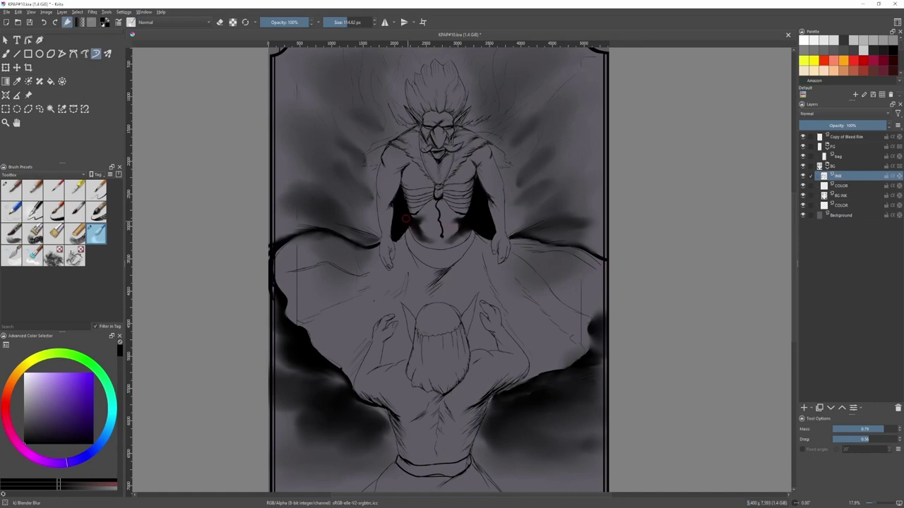
# - Blur the belly's vertical centre line above the navel and further soften the inner edges of the side shading
pyautogui.moveTo(405, 219); pyautogui.dragTo(437, 223)
pyautogui.moveTo(439, 205); pyautogui.dragTo(432, 202)
pyautogui.scroll(4, 433, 196)
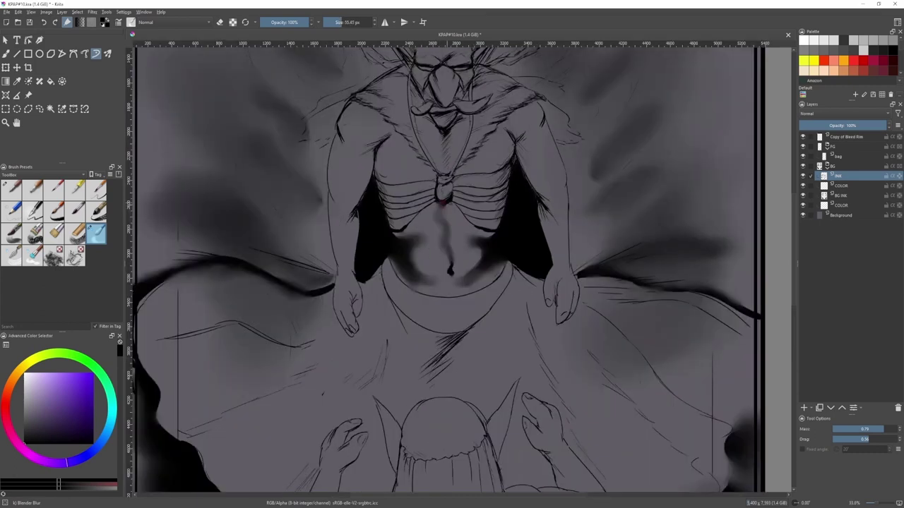
pyautogui.scroll(-1, 474, 213)
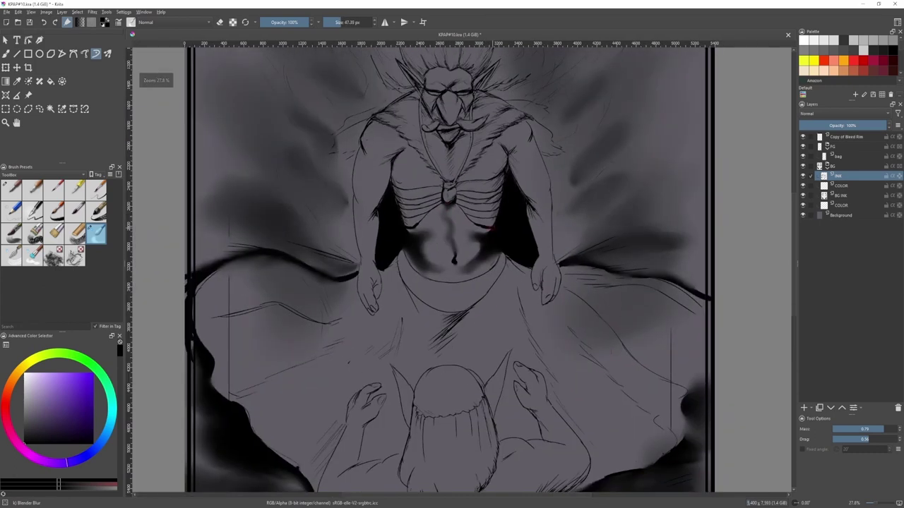
pyautogui.scroll(-2, 403, 231)
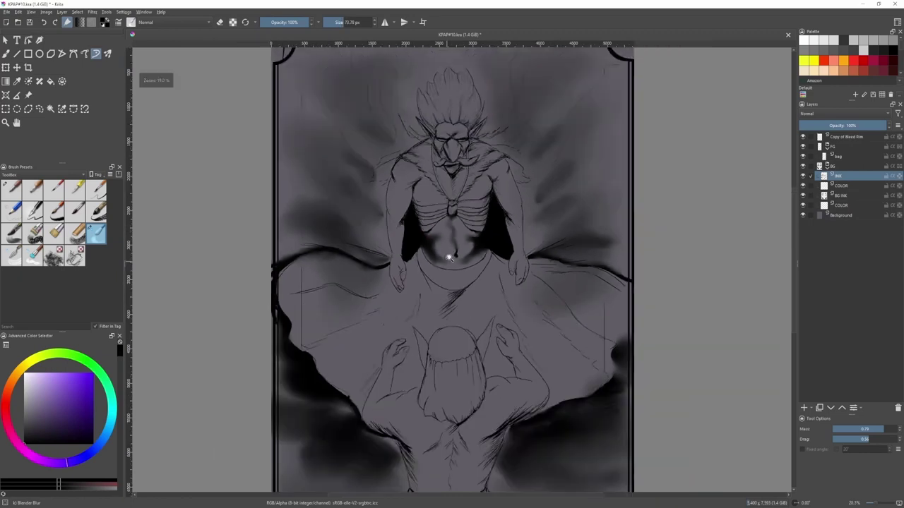
pyautogui.scroll(1, 488, 247)
pyautogui.scroll(-1, 494, 244)
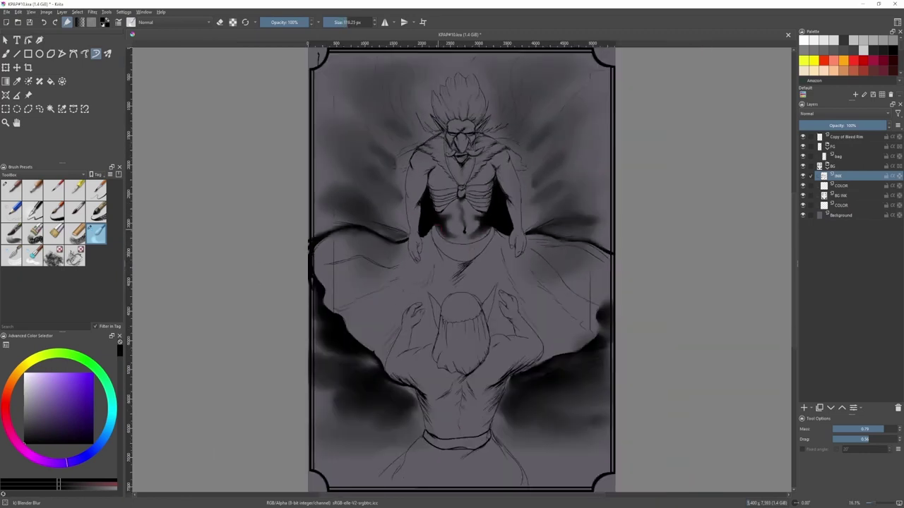
pyautogui.moveTo(463, 278); pyautogui.dragTo(459, 277)
# - Draw a straight vertical line on each side of the standing figure on the BG INK layer with the 7 px Ink-7 brush
pyautogui.press('/')
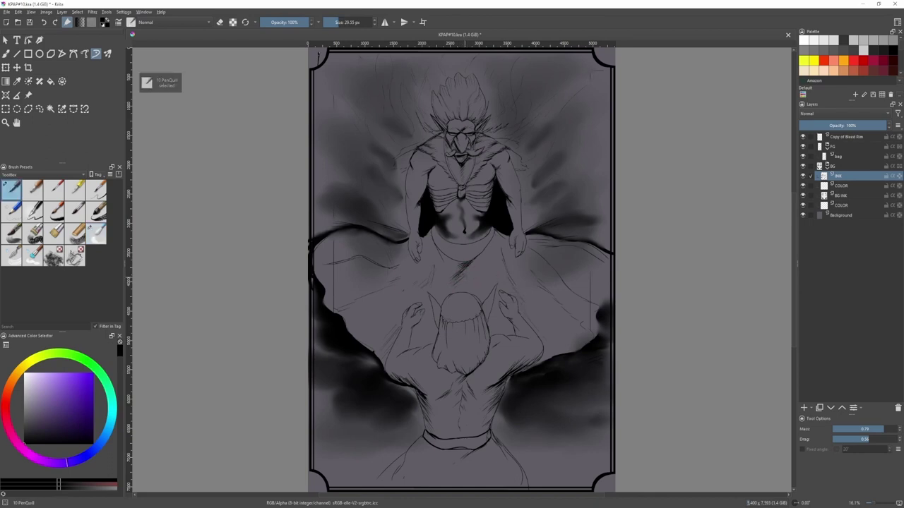
pyautogui.press('e')
pyautogui.press('/')
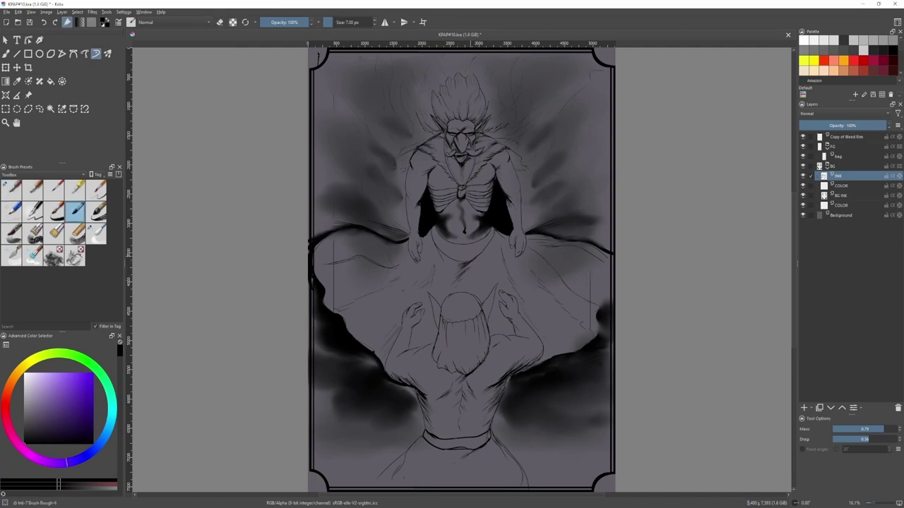
pyautogui.moveTo(470, 116); pyautogui.dragTo(448, 174)
pyautogui.moveTo(464, 140)
pyautogui.mouseDown()
pyautogui.moveTo(455, 151)
pyautogui.moveTo(457, 191)
pyautogui.mouseUp()
pyautogui.click(841, 198)
pyautogui.moveTo(618, 204)
pyautogui.mouseDown()
pyautogui.moveTo(589, 197)
pyautogui.moveTo(584, 210)
pyautogui.mouseUp()
pyautogui.hotkey('ctrl', 'r')
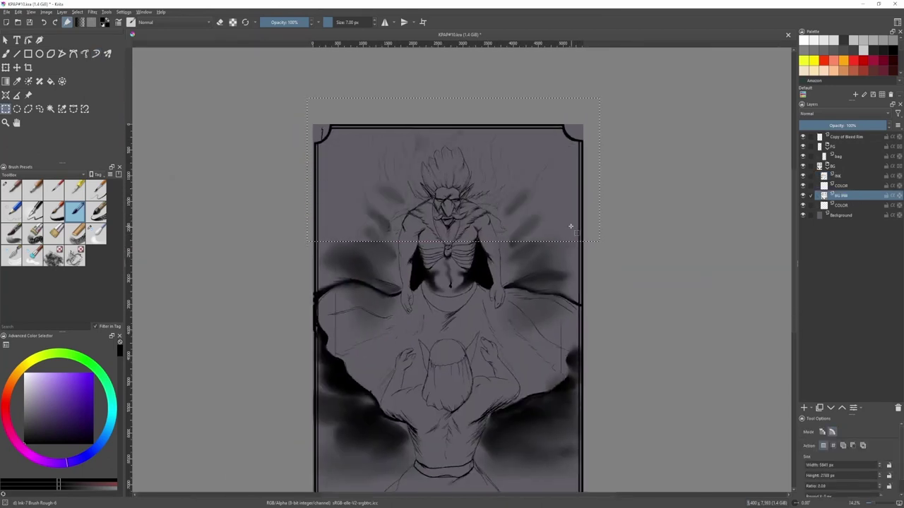
pyautogui.press('b')
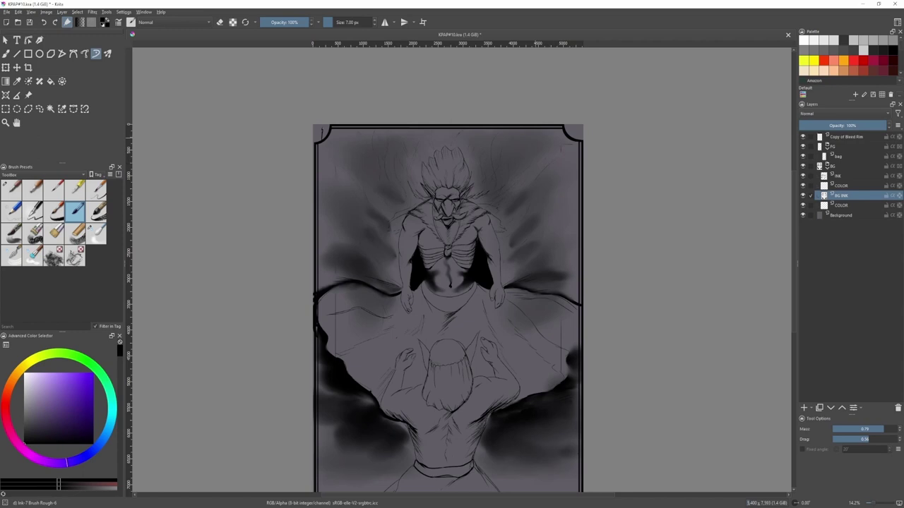
pyautogui.press('v')
pyautogui.moveTo(550, 137); pyautogui.dragTo(551, 241)
pyautogui.moveTo(354, 215); pyautogui.dragTo(356, 237)
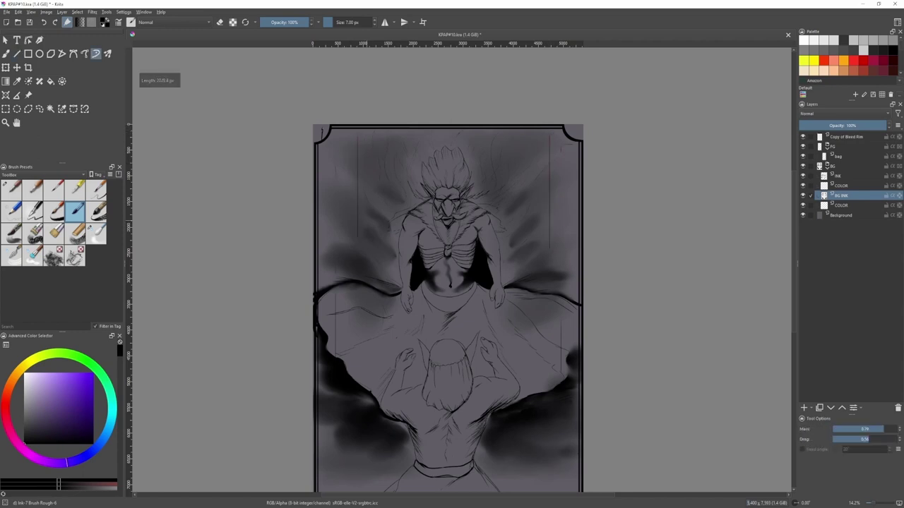
# - Fill a tall rectangular selection over the illustration's upper-left background with black on a new layer above BG INK
pyautogui.hotkey('ctrl', 'r')
pyautogui.moveTo(307, 115); pyautogui.dragTo(355, 238)
pyautogui.press('f')
pyautogui.click(346, 220)
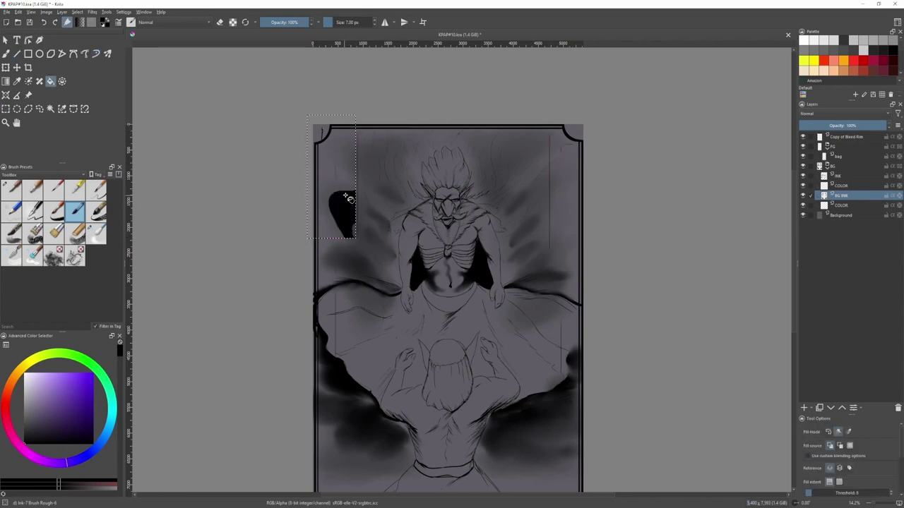
pyautogui.hotkey('ctrl', 'z')
pyautogui.click(804, 408)
pyautogui.click(350, 211)
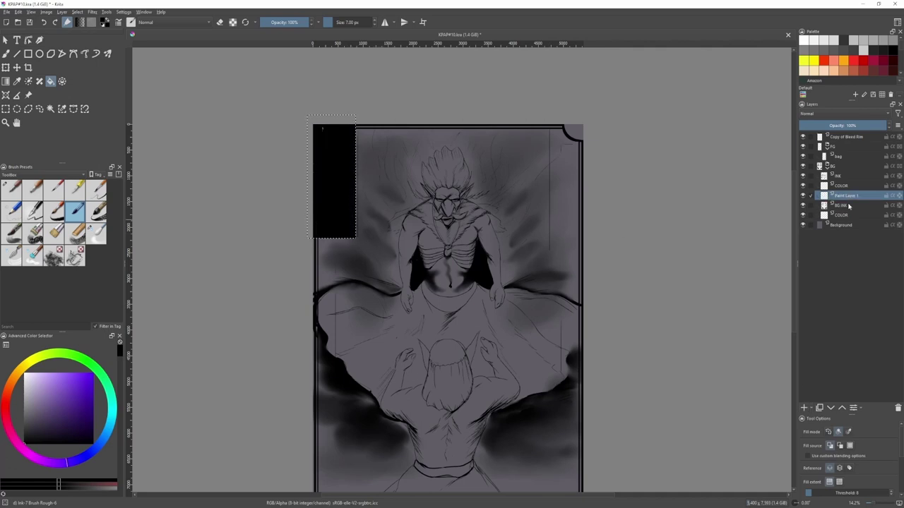
# - Place the black column's layer below BG INK, lower its opacity to make it semi-transparent, and clear the selection
pyautogui.moveTo(846, 198); pyautogui.dragTo(851, 211)
pyautogui.moveTo(873, 127); pyautogui.dragTo(853, 125)
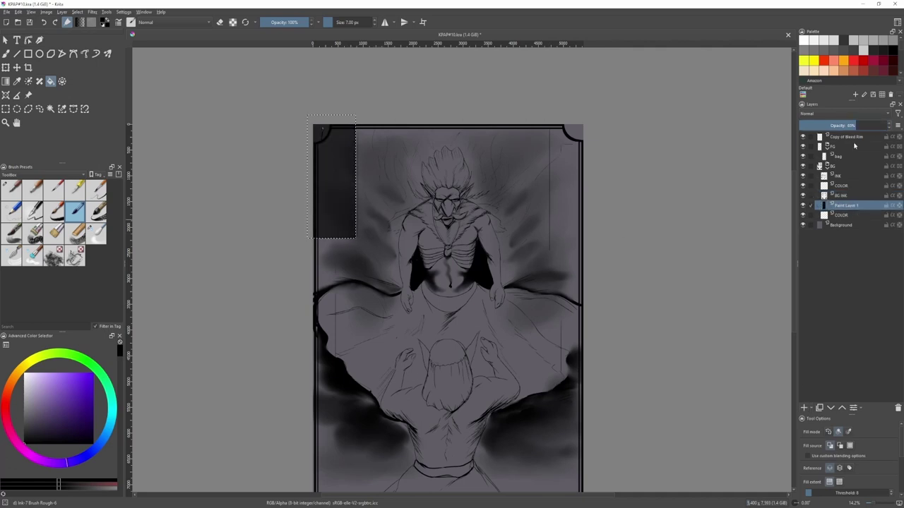
pyautogui.hotkey('ctrl', 'shift', 'a')
# - Shift the dark column inside the frame's left border and stretch it downward past the cape's upper edge
pyautogui.press('t')
pyautogui.moveTo(357, 212)
pyautogui.mouseDown()
pyautogui.moveTo(368, 220)
pyautogui.moveTo(363, 213)
pyautogui.mouseUp()
pyautogui.hotkey('ctrl', 't')
pyautogui.moveTo(341, 243); pyautogui.dragTo(347, 333)
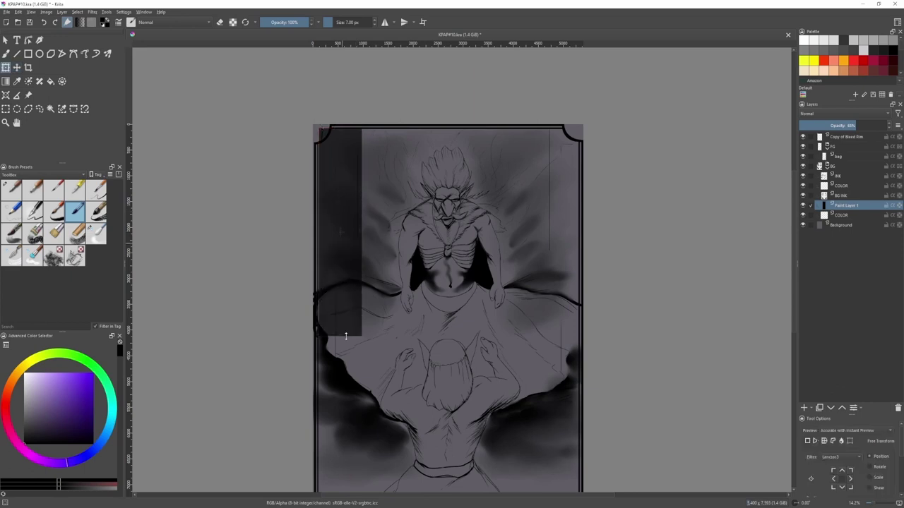
pyautogui.press('Return')
# - Duplicate the dark column, move the copy against the frame's right border, and merge both columns into one layer
pyautogui.hotkey('ctrl', 'j')
pyautogui.press('t')
pyautogui.moveTo(351, 256); pyautogui.dragTo(567, 255)
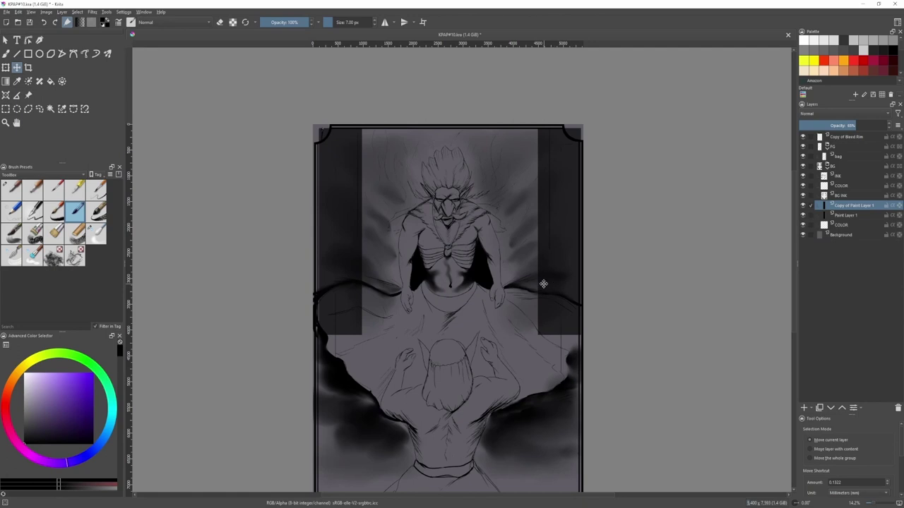
pyautogui.hotkey('ctrl', 'e')
# - Shorten the pair of dark columns so they end at the standing figure's rib level
pyautogui.hotkey('ctrl', 't')
pyautogui.moveTo(449, 335); pyautogui.dragTo(447, 261)
pyautogui.press('Return')
# - Duplicate the column pair and scale the copy into two narrower, shorter columns on either side of the standing figure's hair
pyautogui.hotkey('ctrl', 'j')
pyautogui.press('t')
pyautogui.moveTo(536, 231)
pyautogui.mouseDown()
pyautogui.moveTo(498, 216)
pyautogui.moveTo(524, 218)
pyautogui.mouseUp()
pyautogui.hotkey('ctrl', 't')
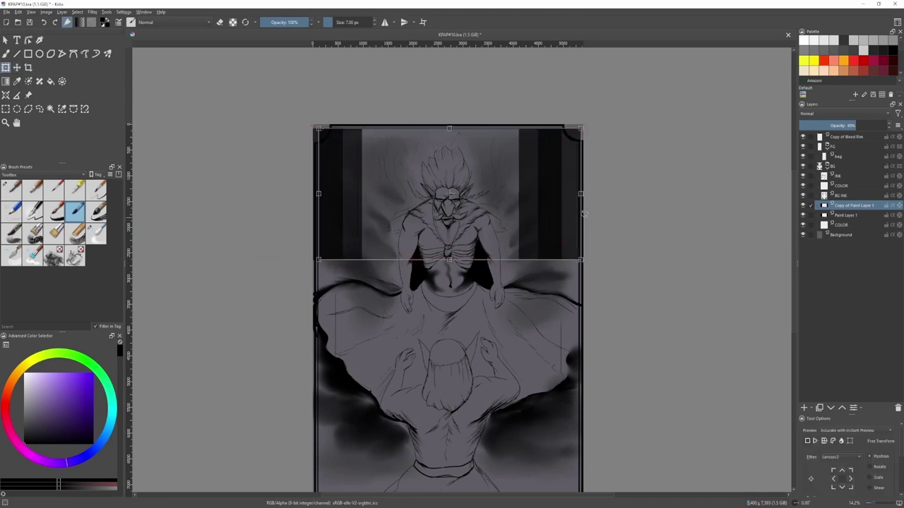
pyautogui.moveTo(585, 214); pyautogui.dragTo(497, 197)
pyautogui.moveTo(318, 192); pyautogui.dragTo(398, 192)
pyautogui.moveTo(446, 259); pyautogui.dragTo(447, 193)
pyautogui.press('Return')
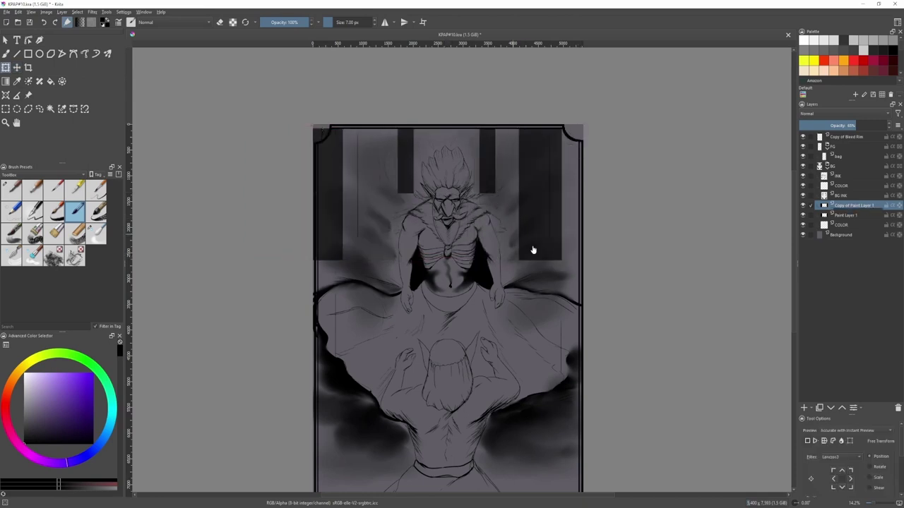
# - Move the large column pair back inside the frame and merge the small column pair with it into one layer
pyautogui.click(843, 216)
pyautogui.press('t')
pyautogui.moveTo(534, 212); pyautogui.dragTo(549, 208)
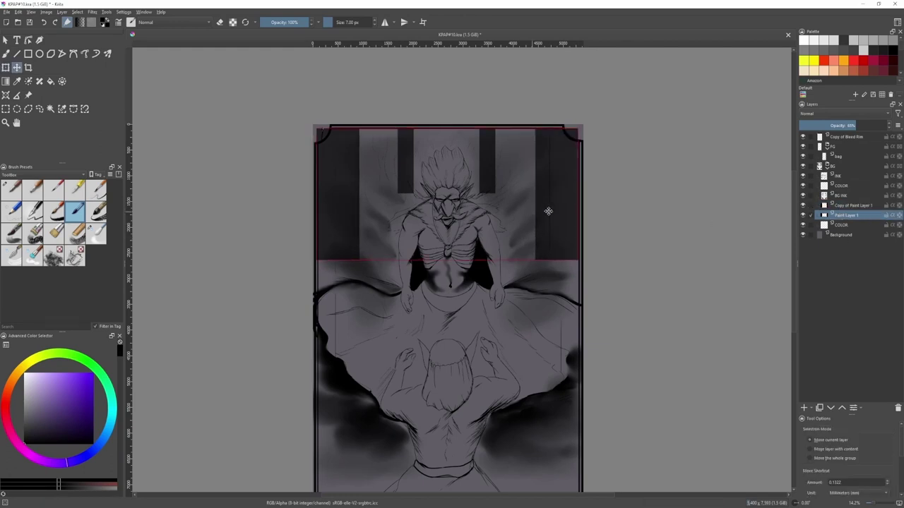
pyautogui.press('pageup')
pyautogui.hotkey('ctrl', 'e')
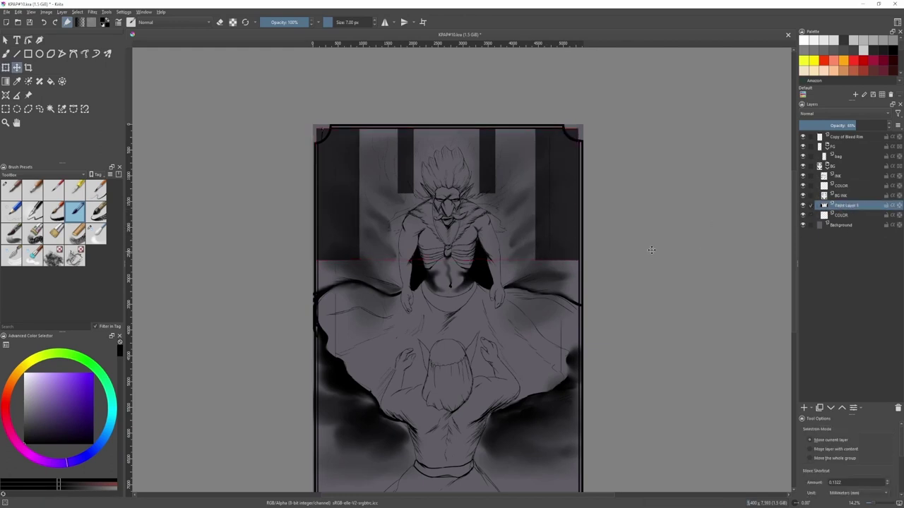
# - Try to erase the column shading outside the frame's curved upper corners with the PenQuill eraser and horizontal mirroring
pyautogui.scroll(1, 570, 124)
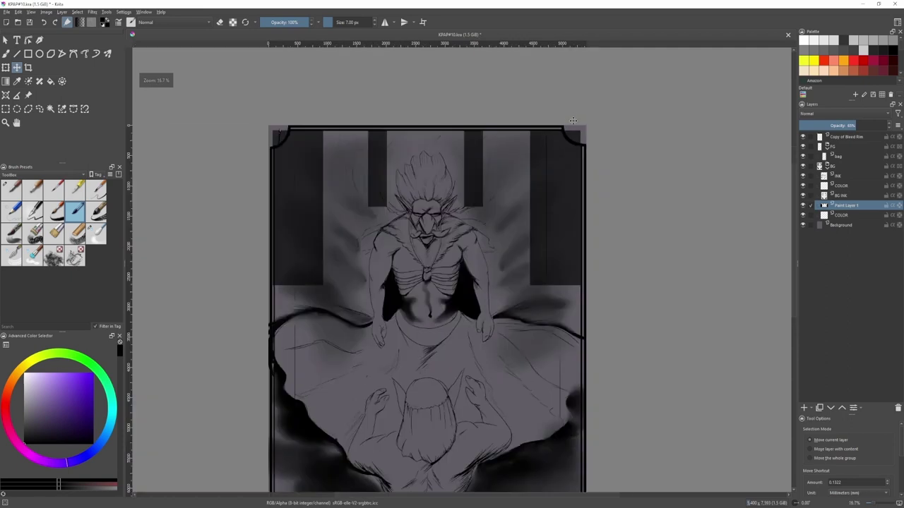
pyautogui.press('j')
pyautogui.click(385, 23)
pyautogui.click(96, 54)
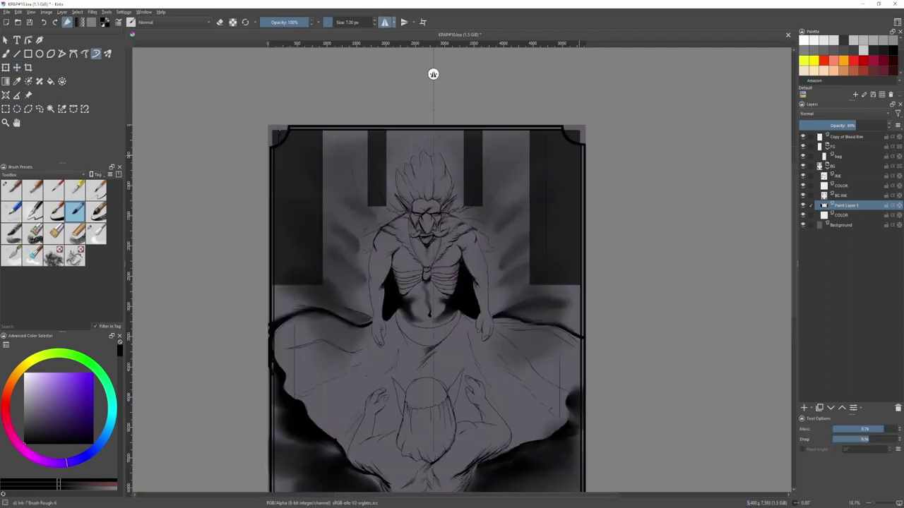
pyautogui.scroll(3, 570, 132)
pyautogui.press('/')
pyautogui.moveTo(570, 132)
pyautogui.mouseDown()
pyautogui.moveTo(640, 116)
pyautogui.moveTo(654, 143)
pyautogui.mouseUp()
pyautogui.scroll(-1, 657, 131)
pyautogui.hotkey('ctrl', 'z')
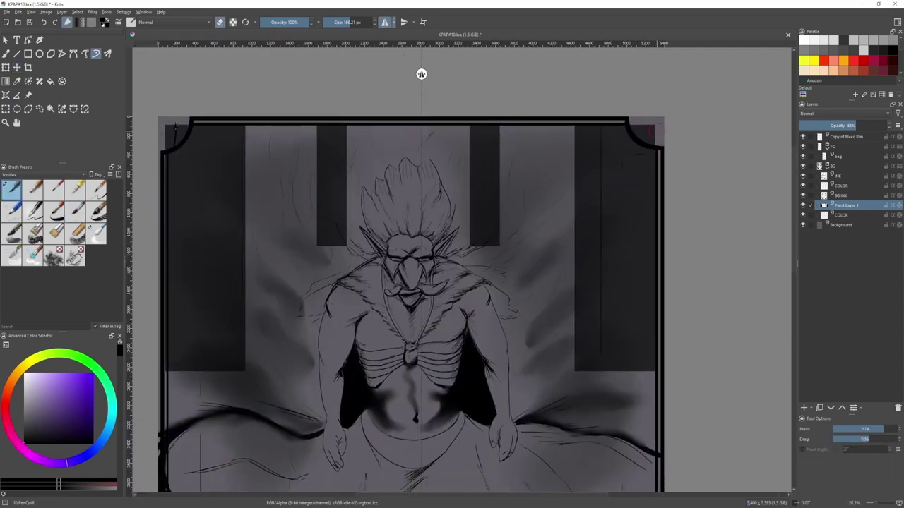
# - Delete the column shading outside the frame's curved upper corners using elliptical selections, and clear the selection
pyautogui.press('j')
pyautogui.moveTo(629, 93); pyautogui.dragTo(677, 147)
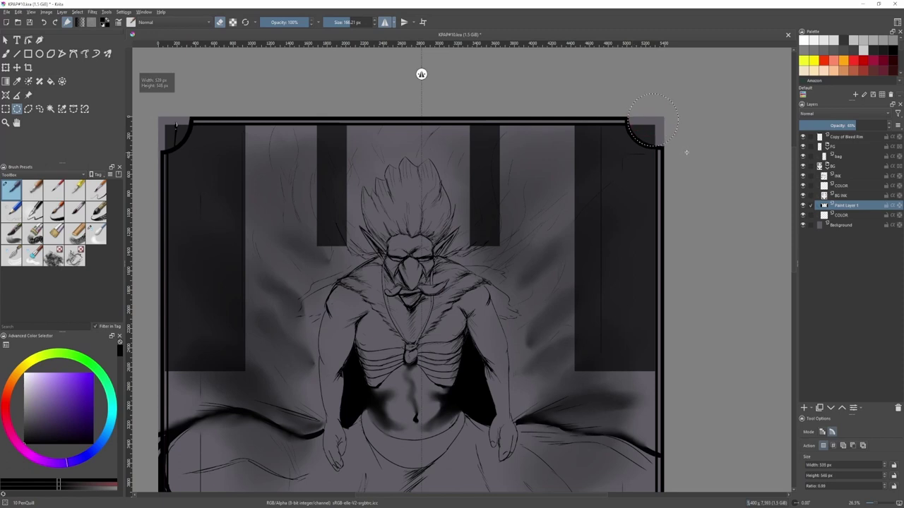
pyautogui.moveTo(149, 98); pyautogui.dragTo(191, 150)
pyautogui.press('Delete')
pyautogui.hotkey('ctrl', 'shift', 'a')
# - Nudge the column layer sideways within the frame and trim the strip overhanging the frame's left border with a rectangular selection
pyautogui.press('t')
pyautogui.scroll(-1, 294, 179)
pyautogui.moveTo(294, 189); pyautogui.dragTo(298, 189)
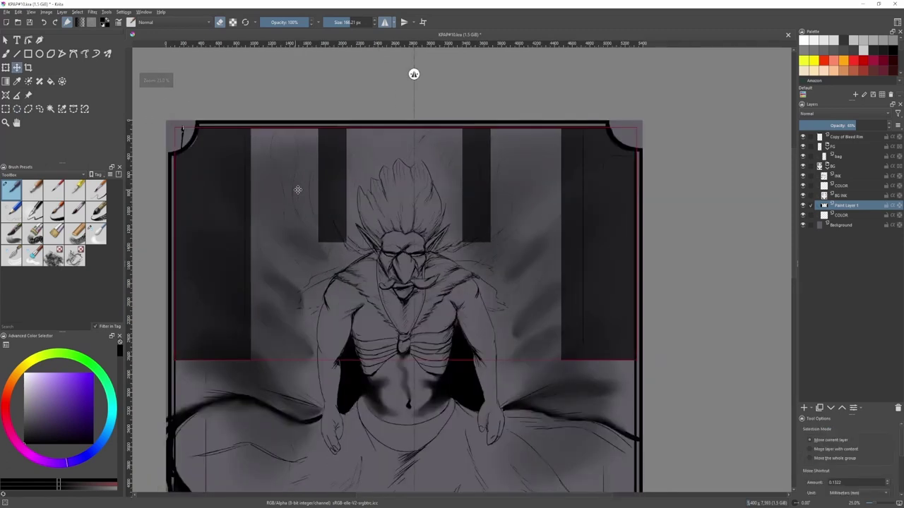
pyautogui.hotkey('ctrl', 'r')
pyautogui.moveTo(156, 124); pyautogui.dragTo(177, 375)
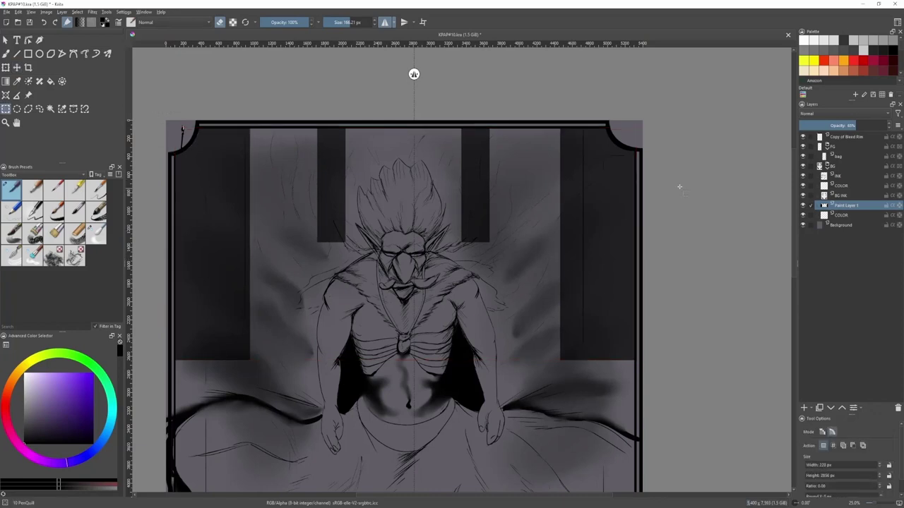
# - Switch to the Ink-7 Brush Rough preset and make the INK layer in the BG group active
pyautogui.press('2')
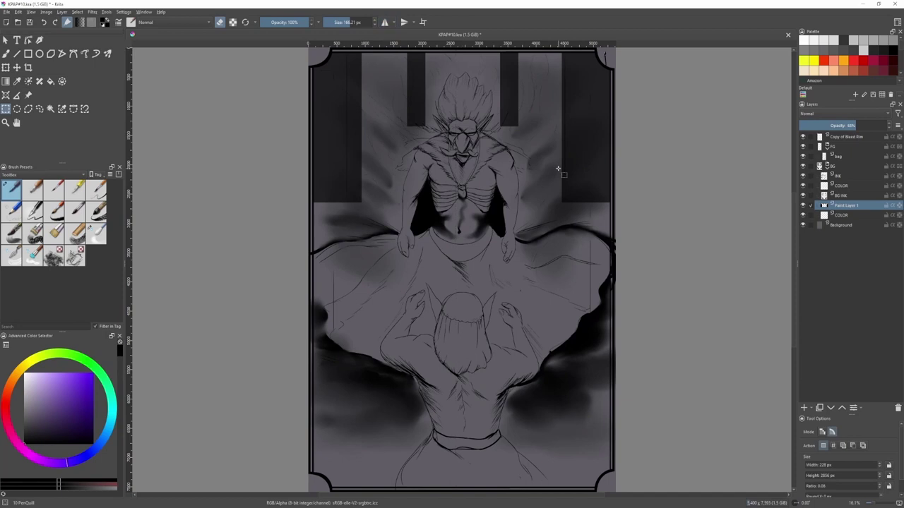
pyautogui.press('b')
pyautogui.press('/')
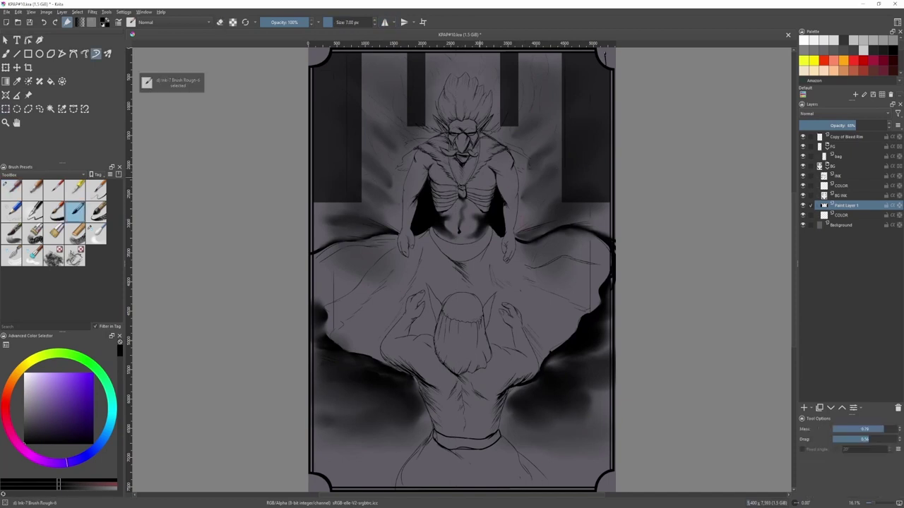
pyautogui.scroll(2, 469, 177)
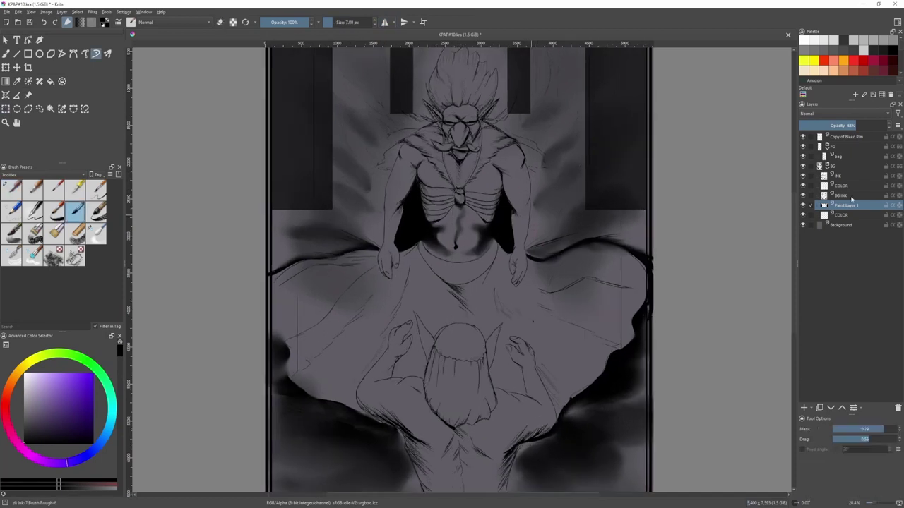
pyautogui.click(847, 175)
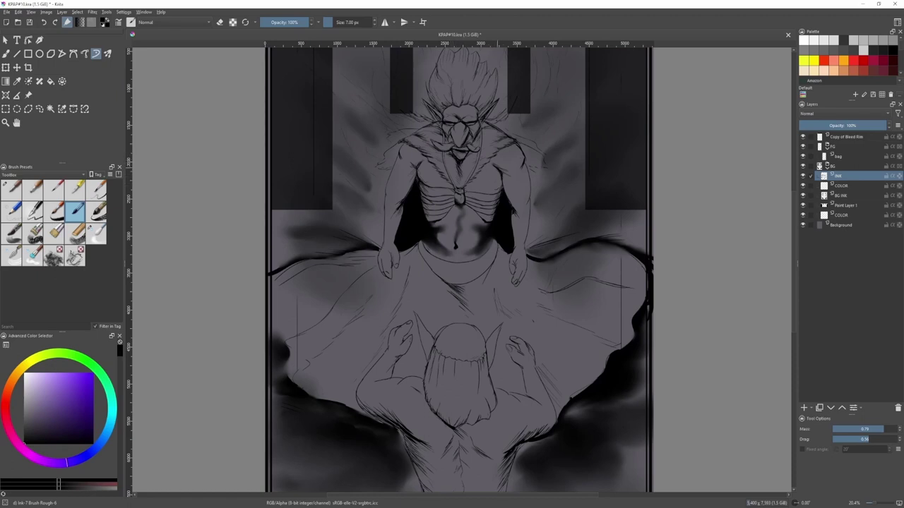
pyautogui.scroll(-1, 486, 169)
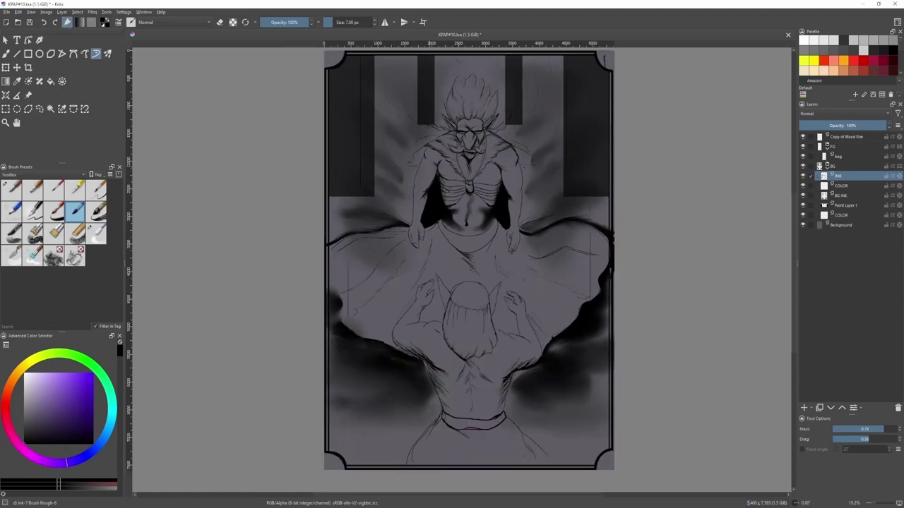
pyautogui.scroll(-1, 480, 174)
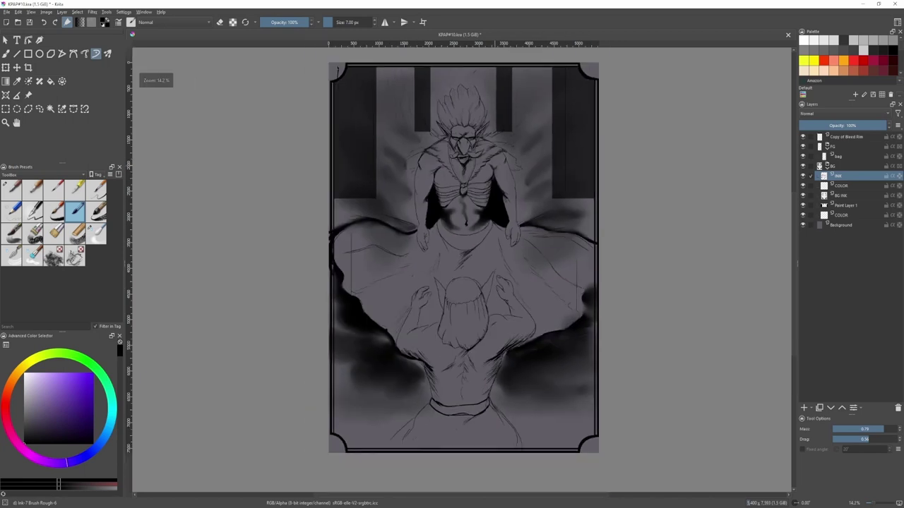
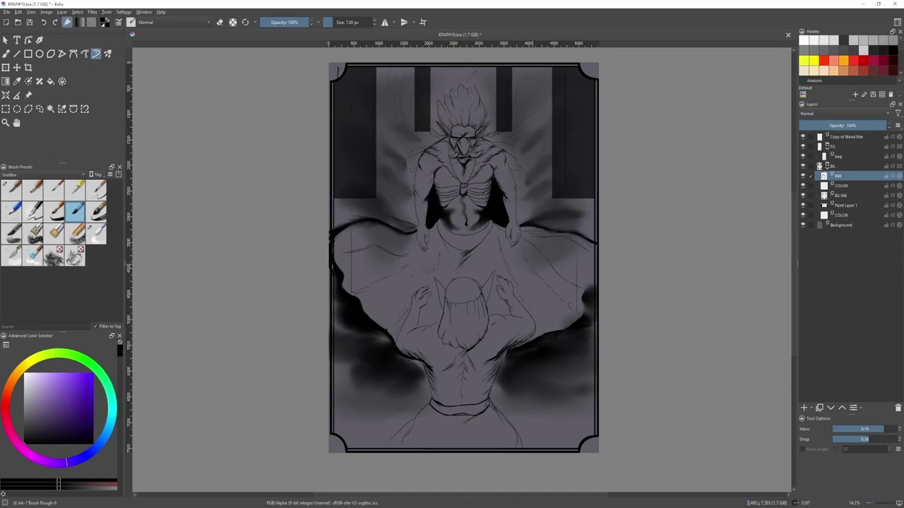
# - Soften the cloak shading with Blender Blur, alternating with Ink-7 Brush Rough to darken its lower edges on both sides of the kneeling figure
pyautogui.click(96, 233)
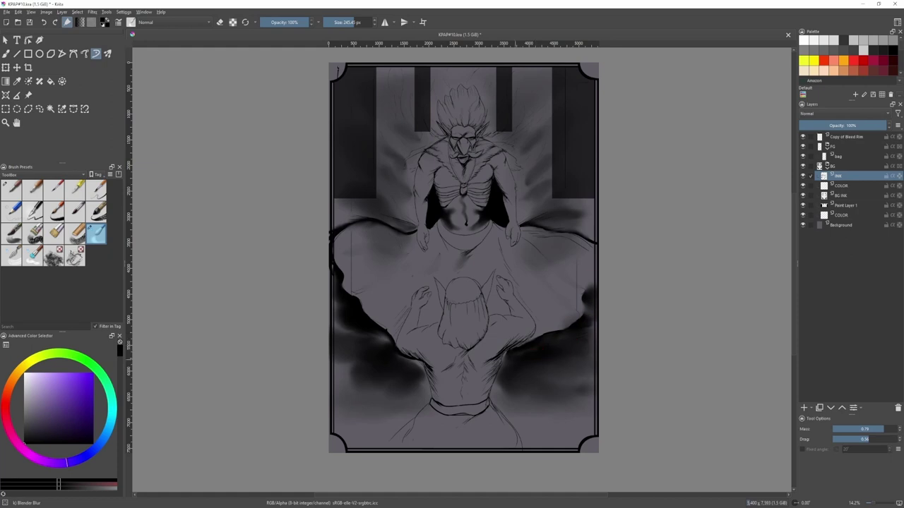
pyautogui.press('/')
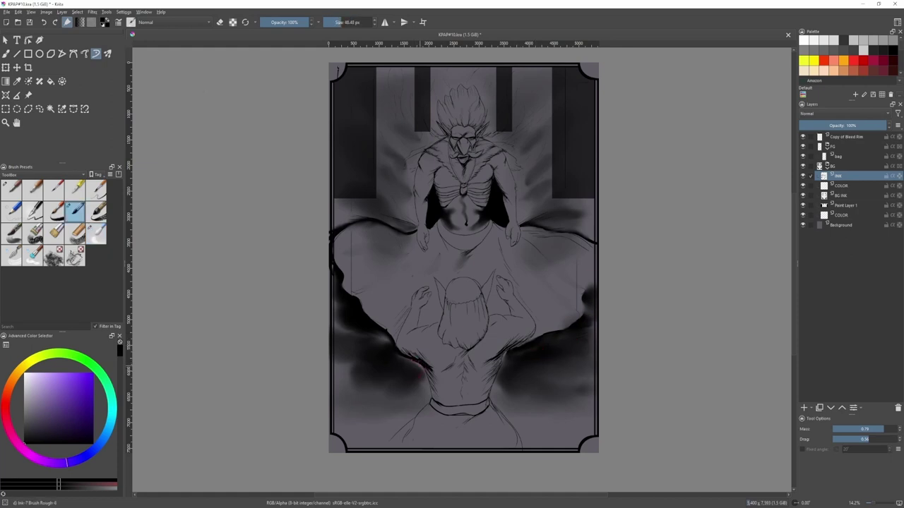
pyautogui.click(97, 232)
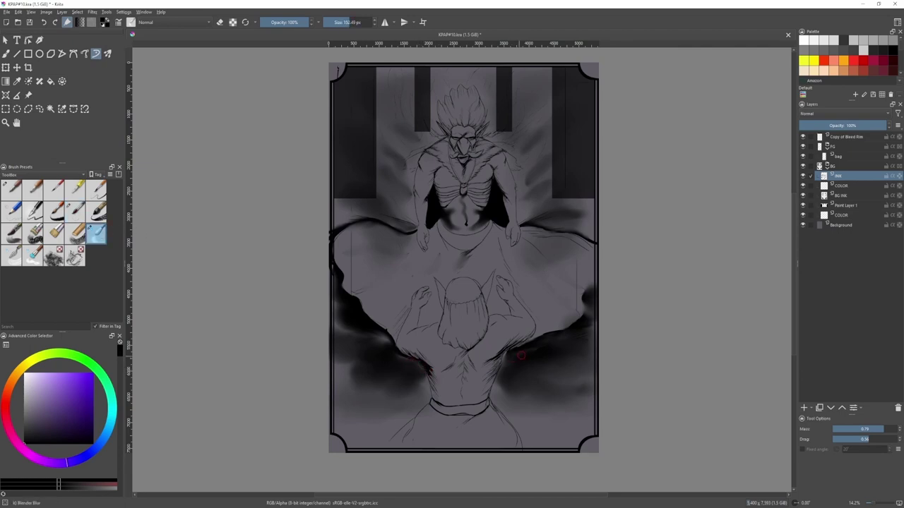
pyautogui.press('/')
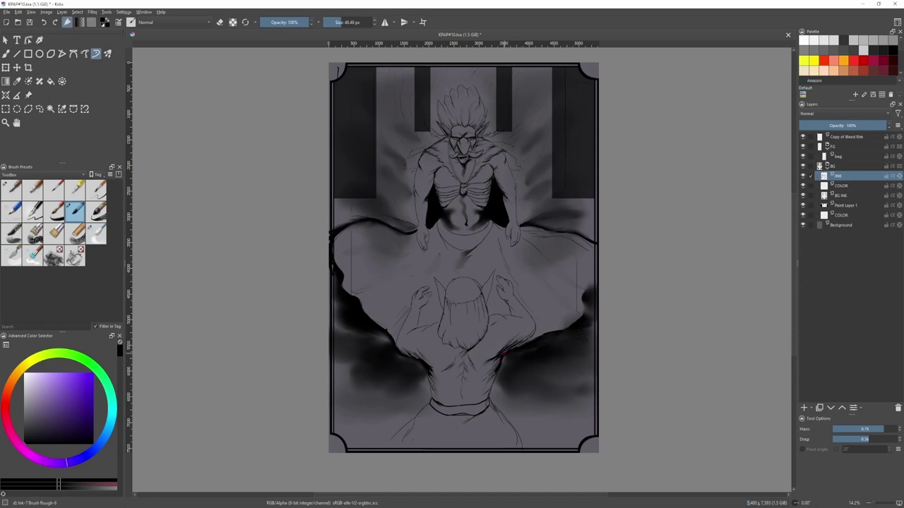
pyautogui.press('/')
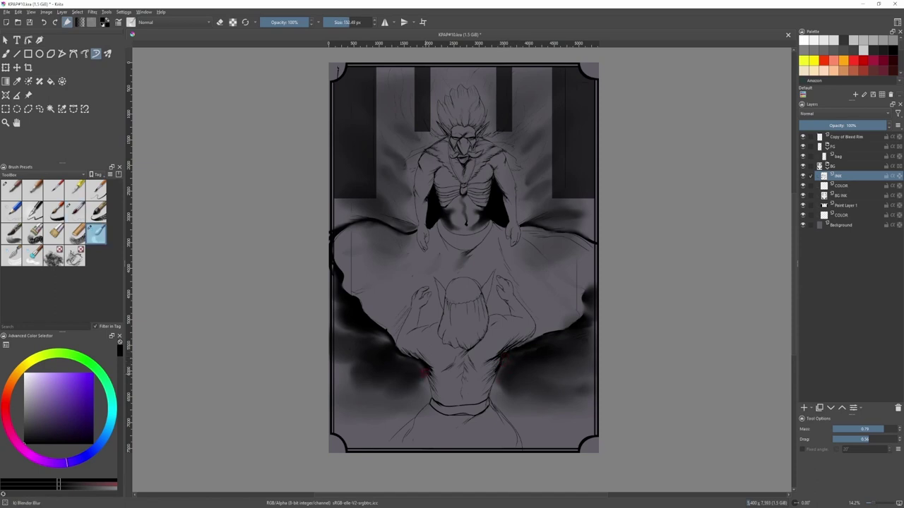
pyautogui.press('2')
pyautogui.press('/')
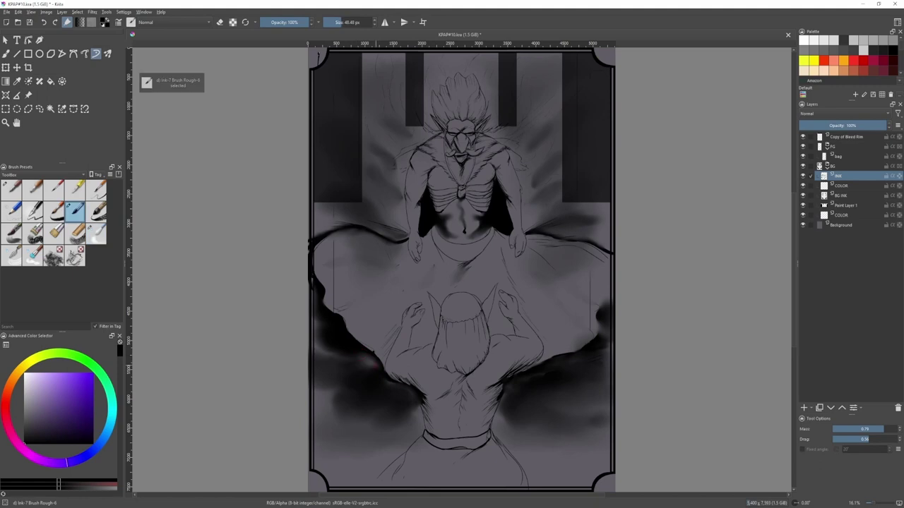
pyautogui.press('/')
pyautogui.press(']')
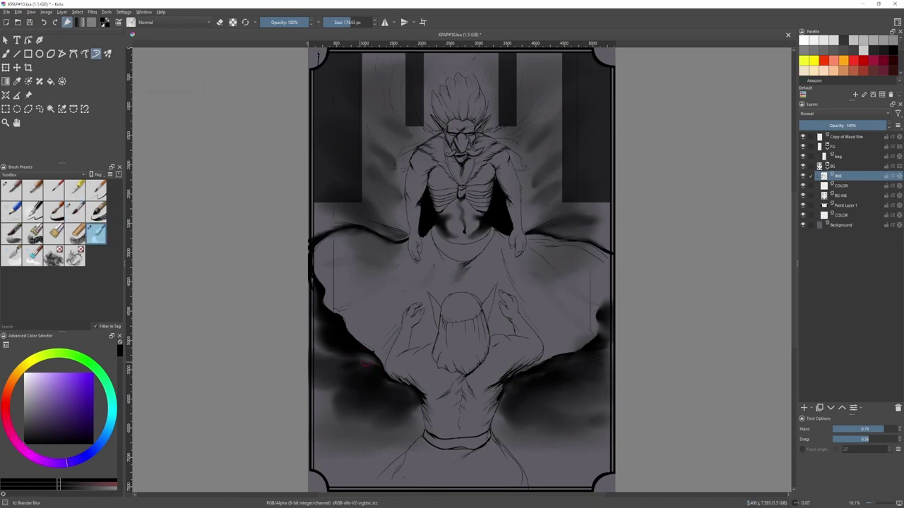
pyautogui.press('/')
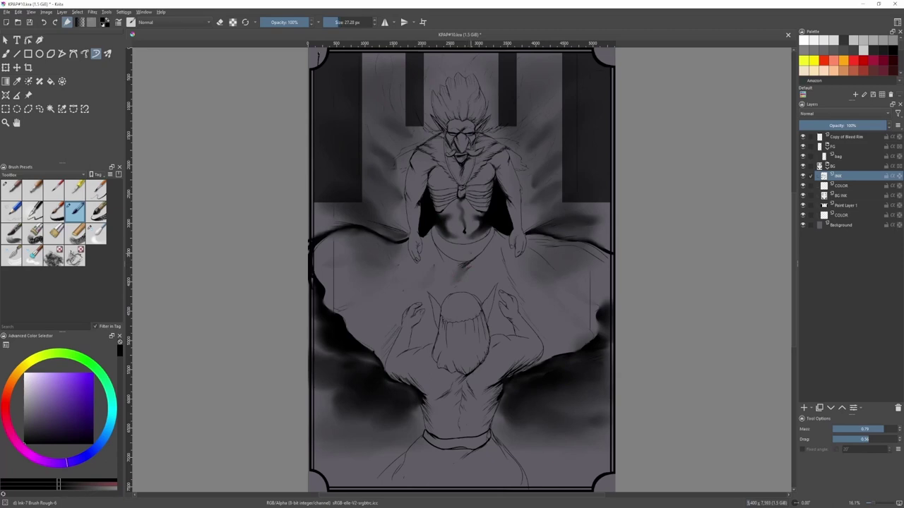
pyautogui.scroll(5, 469, 249)
pyautogui.moveTo(390, 243); pyautogui.dragTo(396, 327)
pyautogui.scroll(-3, 441, 282)
pyautogui.hotkey('ctrl', 'z')
pyautogui.scroll(1, 408, 246)
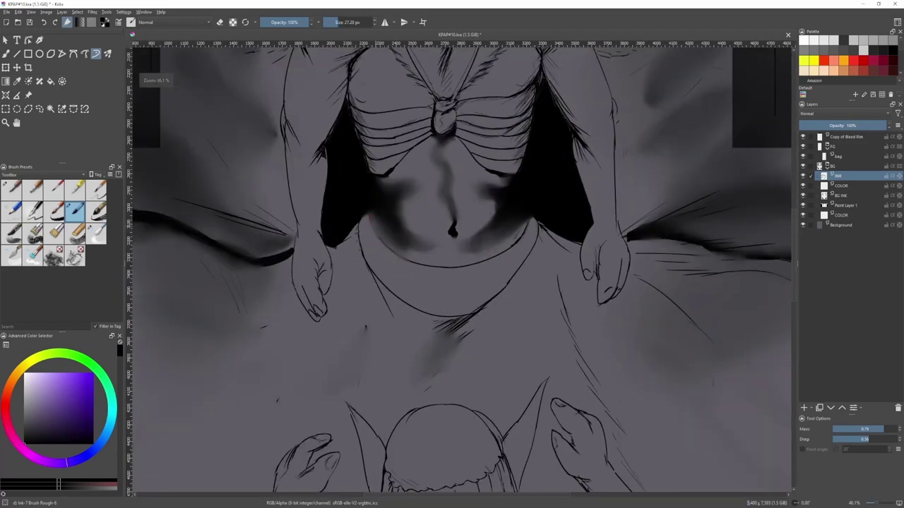
# - Set the ink brush to 7 px and re-ink the curved upper edge of the waistband beneath the bearded figure's belly
pyautogui.press('[')
pyautogui.press('[')
pyautogui.press('[')
pyautogui.press('[')
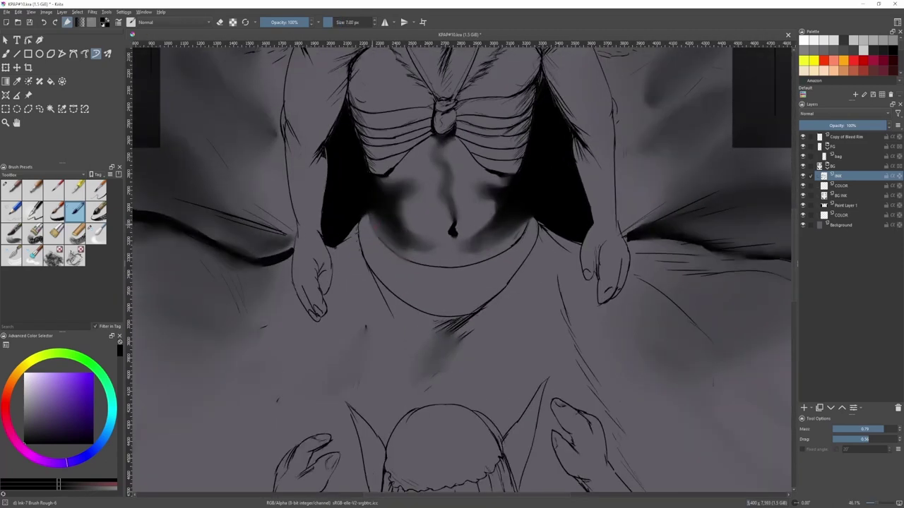
pyautogui.scroll(1, 365, 219)
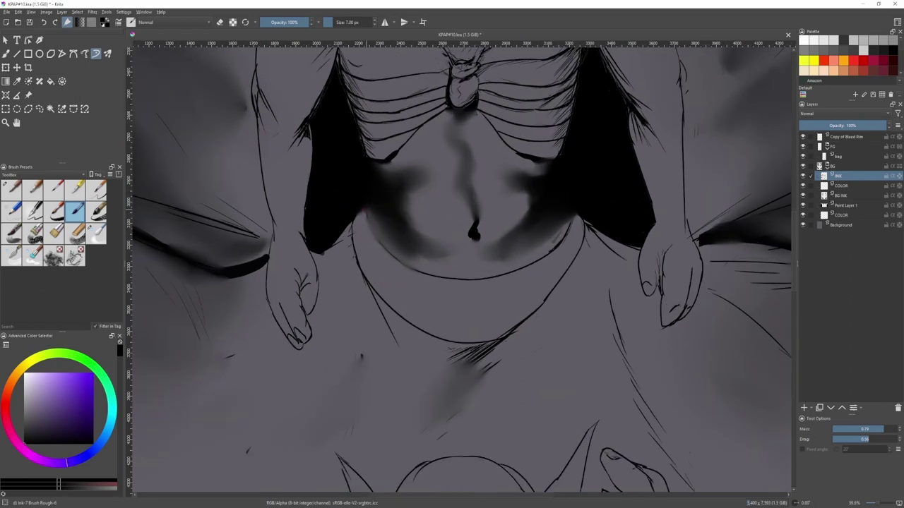
pyautogui.moveTo(366, 211)
pyautogui.mouseDown()
pyautogui.moveTo(392, 255)
pyautogui.moveTo(433, 278)
pyautogui.mouseUp()
pyautogui.hotkey('ctrl', 'z')
pyautogui.moveTo(393, 257)
pyautogui.mouseDown()
pyautogui.moveTo(451, 276)
pyautogui.moveTo(493, 280)
pyautogui.moveTo(502, 271)
pyautogui.mouseUp()
pyautogui.hotkey('ctrl', 'z')
pyautogui.hotkey('ctrl', 'z')
pyautogui.moveTo(443, 277); pyautogui.dragTo(502, 274)
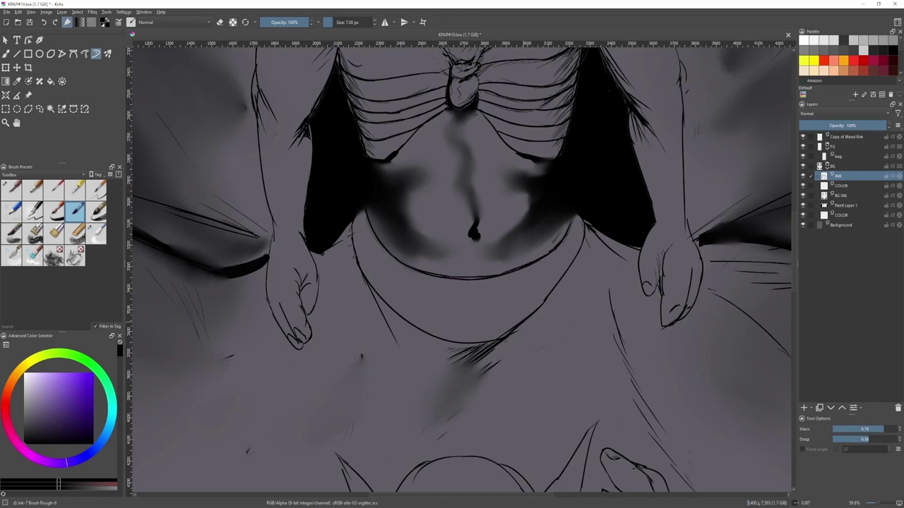
# - Erase the shading and hatching at the waistband's lower edge with the PenQuill eraser, and re-ink that edge with a few tapered strokes
pyautogui.press('/')
pyautogui.moveTo(520, 325)
pyautogui.mouseDown()
pyautogui.moveTo(482, 348)
pyautogui.moveTo(449, 409)
pyautogui.mouseUp()
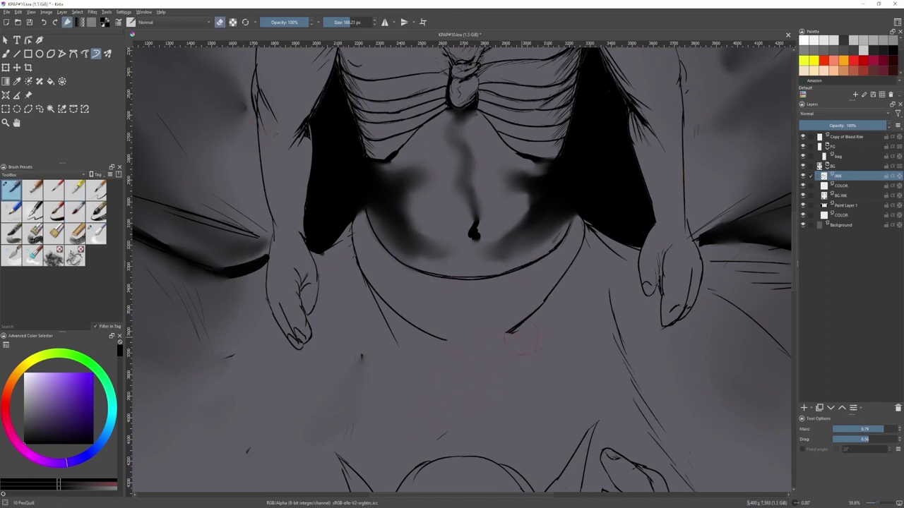
pyautogui.press('/')
pyautogui.moveTo(526, 316)
pyautogui.mouseDown()
pyautogui.moveTo(443, 341)
pyautogui.moveTo(440, 353)
pyautogui.moveTo(463, 352)
pyautogui.moveTo(456, 355)
pyautogui.mouseUp()
pyautogui.hotkey('ctrl', 'z')
pyautogui.moveTo(500, 333); pyautogui.dragTo(447, 361)
pyautogui.moveTo(474, 348)
pyautogui.mouseDown()
pyautogui.moveTo(446, 363)
pyautogui.moveTo(467, 350)
pyautogui.mouseUp()
pyautogui.moveTo(495, 328); pyautogui.dragTo(461, 353)
# - Ink long diagonal fold lines across the cloak below the bearded figure's left-side hand
pyautogui.moveTo(392, 358)
pyautogui.mouseDown()
pyautogui.moveTo(403, 336)
pyautogui.moveTo(367, 323)
pyautogui.mouseUp()
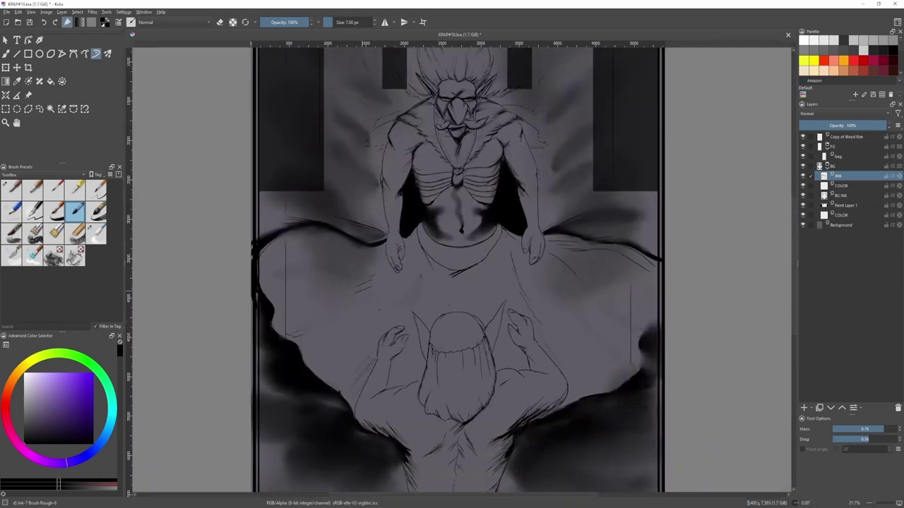
pyautogui.moveTo(375, 311); pyautogui.dragTo(316, 320)
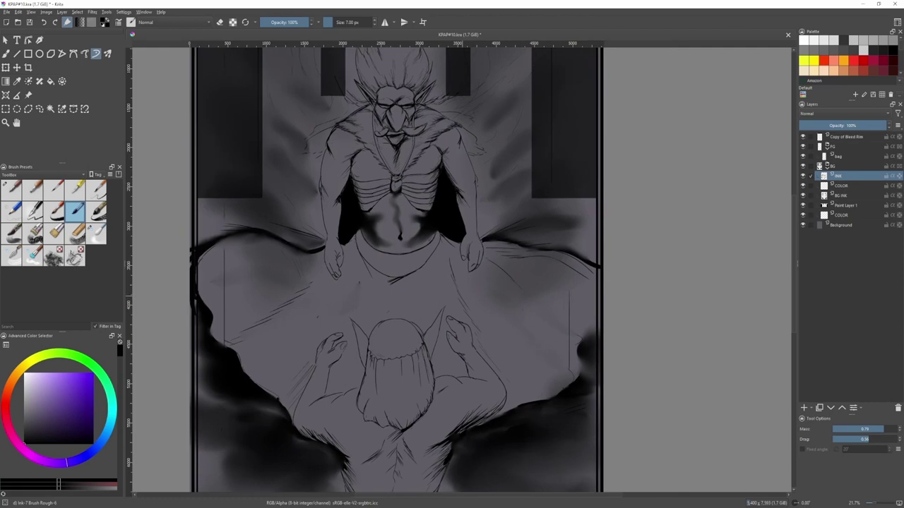
pyautogui.press('2')
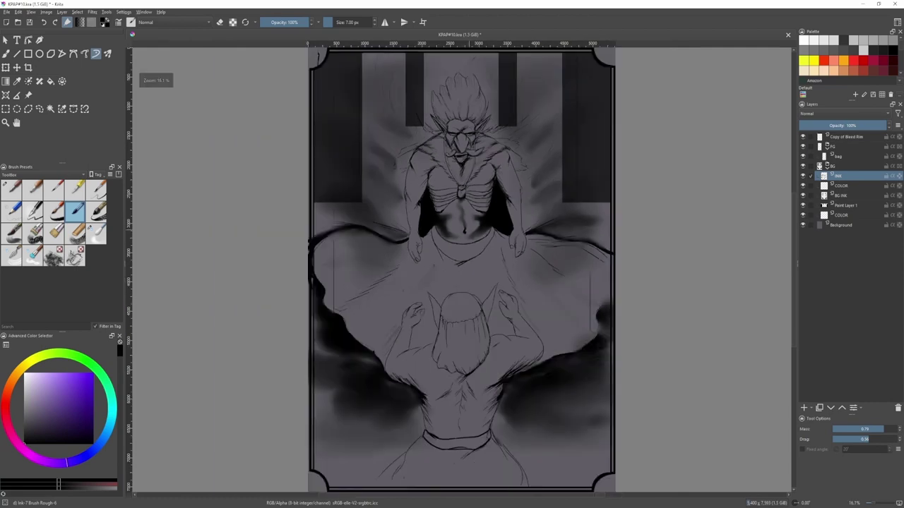
# - Add a new paint layer, ink two curved vertical lines across the waistband as a central panel, and shift them towards the middle
pyautogui.moveTo(469, 255); pyautogui.dragTo(480, 176)
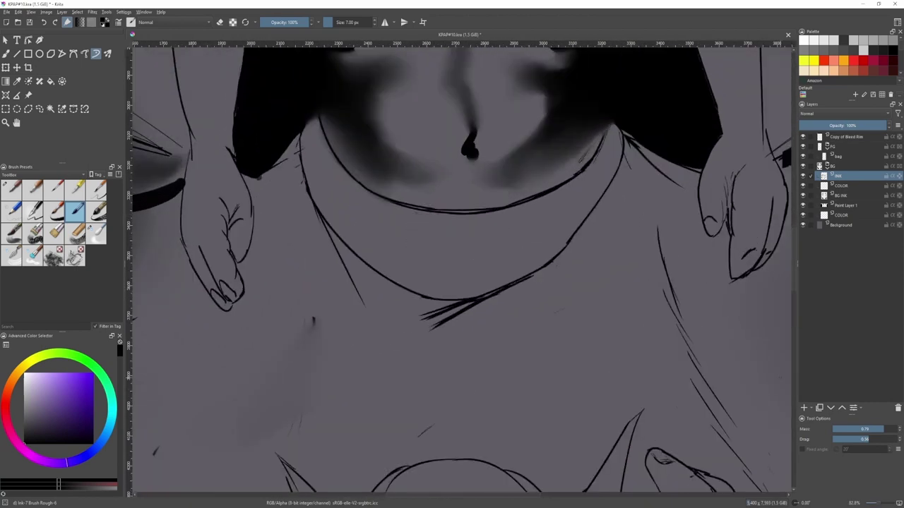
pyautogui.press('Insert')
pyautogui.moveTo(413, 209); pyautogui.dragTo(411, 288)
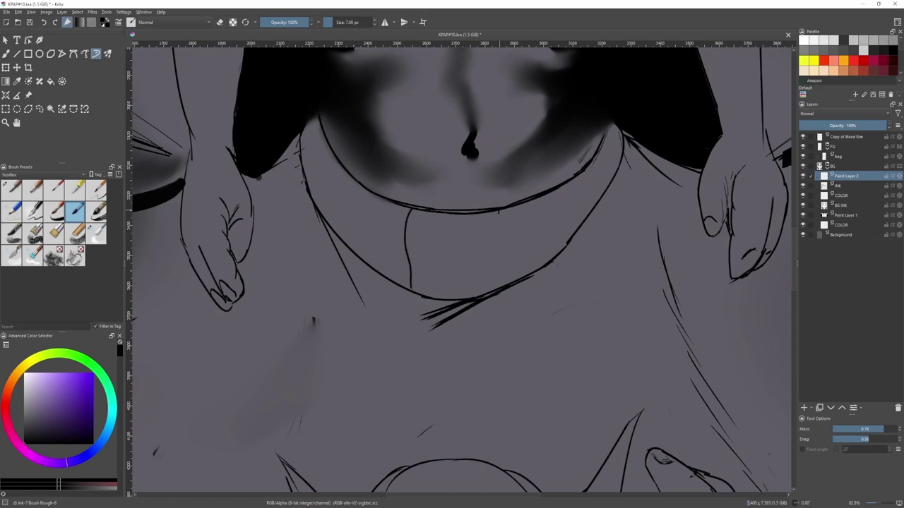
pyautogui.moveTo(503, 213); pyautogui.dragTo(504, 287)
pyautogui.press('t')
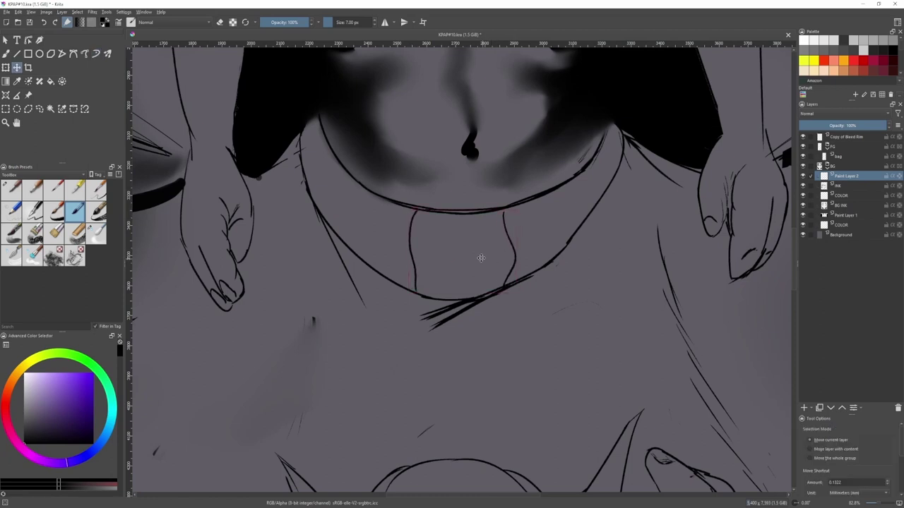
pyautogui.press('b')
# - Draw a small skull-like head with two eyes, a mouth and wavy arms in the middle of the waistband panel
pyautogui.scroll(3, 461, 243)
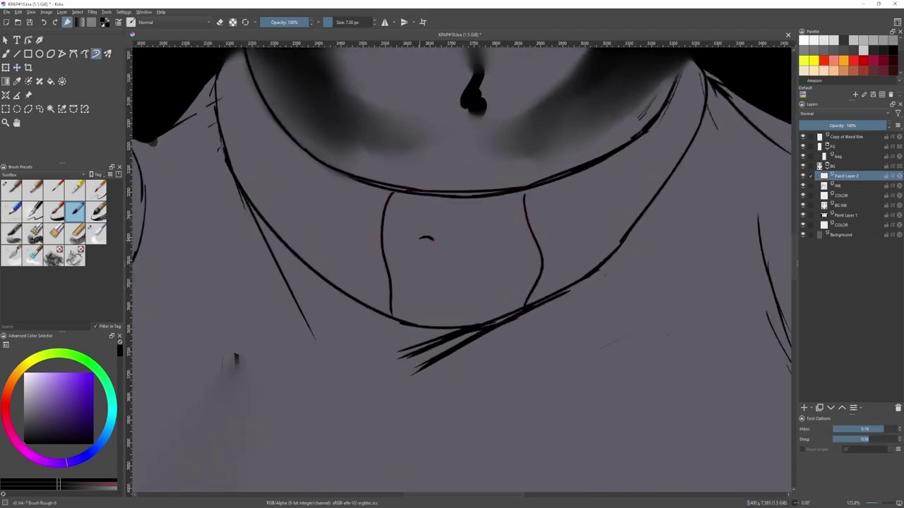
pyautogui.moveTo(432, 240)
pyautogui.mouseDown()
pyautogui.moveTo(443, 249)
pyautogui.moveTo(457, 216)
pyautogui.moveTo(477, 232)
pyautogui.moveTo(462, 262)
pyautogui.moveTo(473, 253)
pyautogui.mouseUp()
pyautogui.scroll(3, 462, 249)
pyautogui.hotkey('ctrl', 'z')
pyautogui.hotkey('ctrl', 'z')
pyautogui.moveTo(476, 230); pyautogui.dragTo(469, 252)
pyautogui.scroll(5, 459, 235)
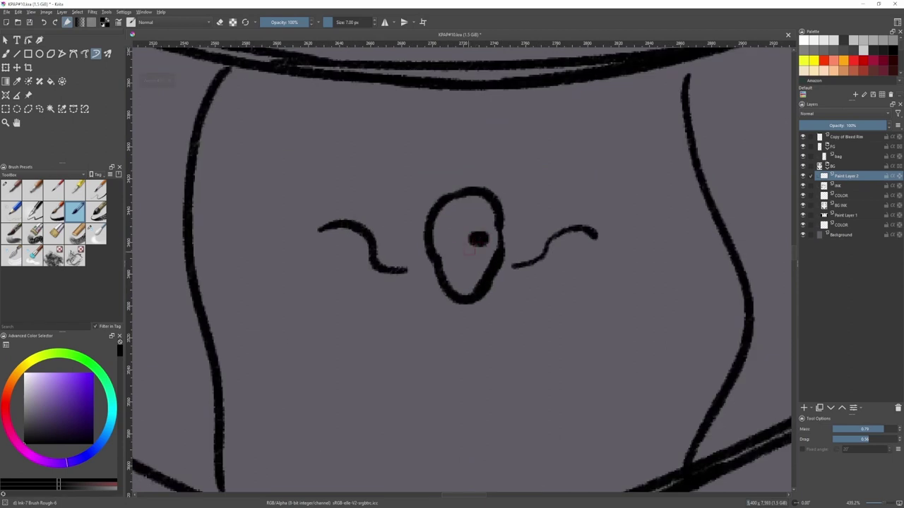
pyautogui.click(453, 240)
pyautogui.scroll(-4, 466, 243)
pyautogui.scroll(5, 476, 238)
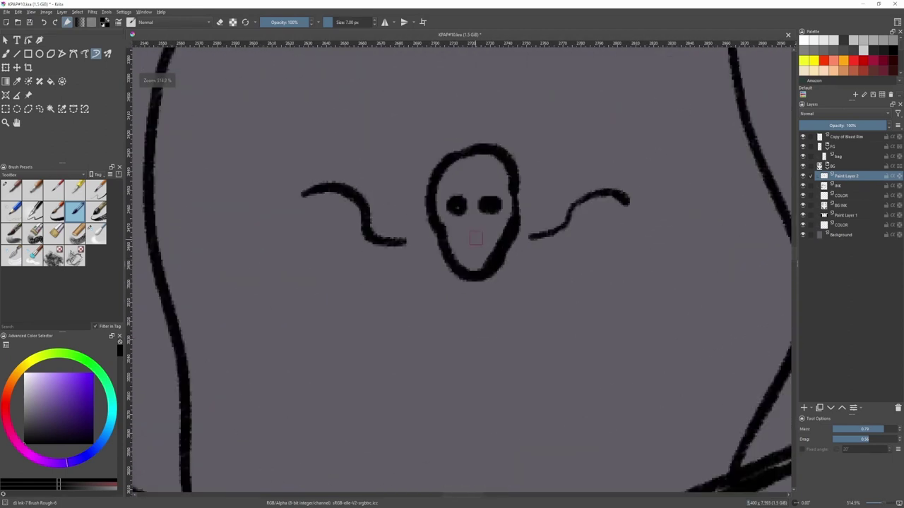
pyautogui.scroll(-4, 476, 239)
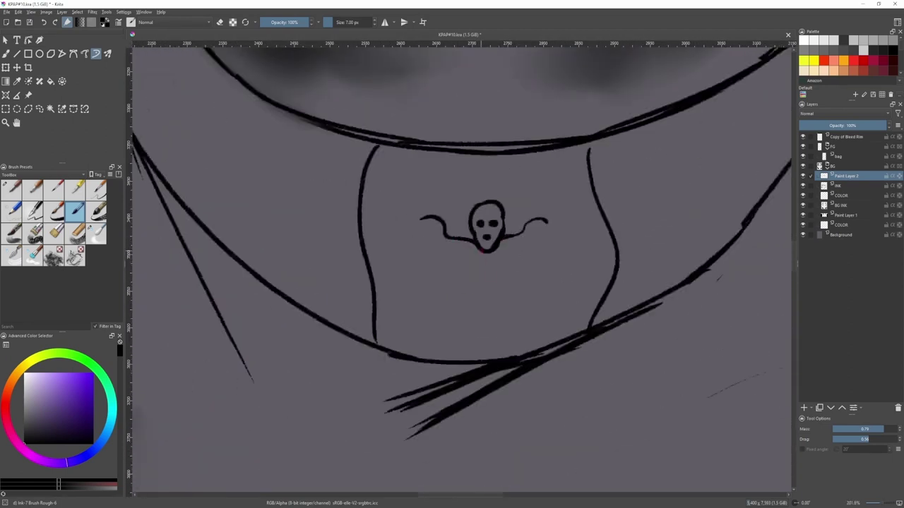
# - Draw a thin body and two wavy legs below the skull-like head on the waistband panel
pyautogui.moveTo(483, 249); pyautogui.dragTo(487, 281)
pyautogui.moveTo(498, 247)
pyautogui.mouseDown()
pyautogui.moveTo(487, 281)
pyautogui.moveTo(511, 318)
pyautogui.mouseUp()
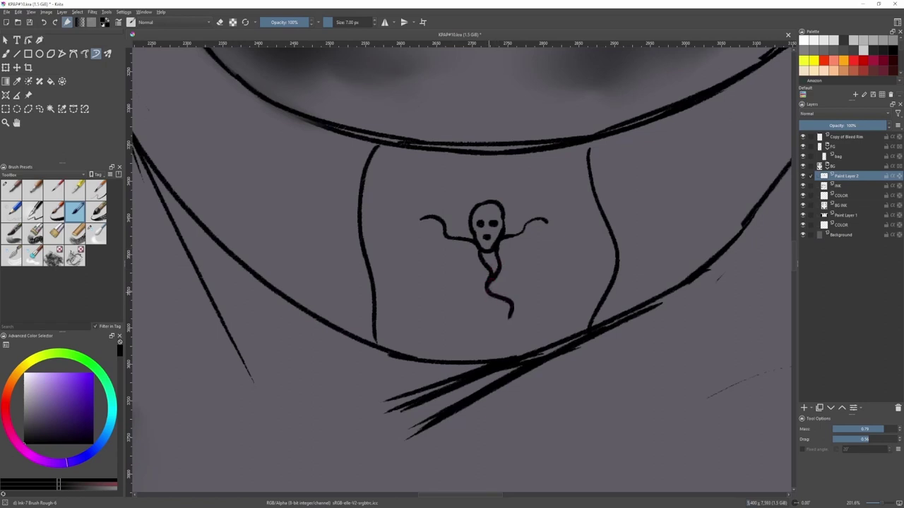
pyautogui.moveTo(486, 290); pyautogui.dragTo(473, 327)
pyautogui.press('2')
pyautogui.scroll(4, 477, 249)
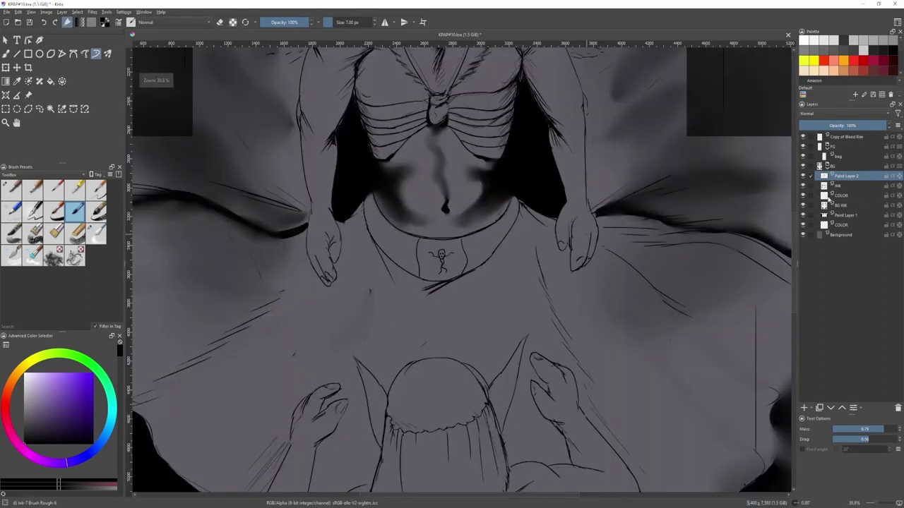
# - Make the INK layer below the emblem layer active and save the illustration
pyautogui.press('pagedown')
pyautogui.press('2')
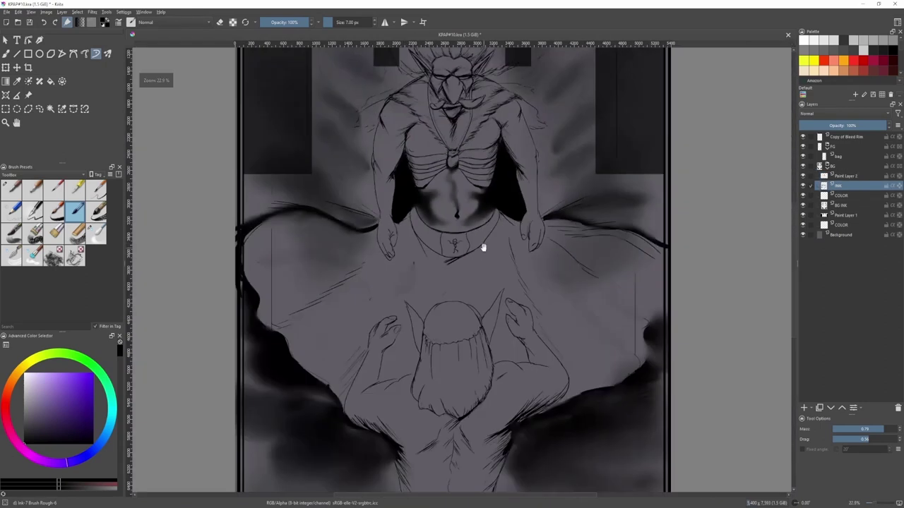
pyautogui.scroll(1, 483, 247)
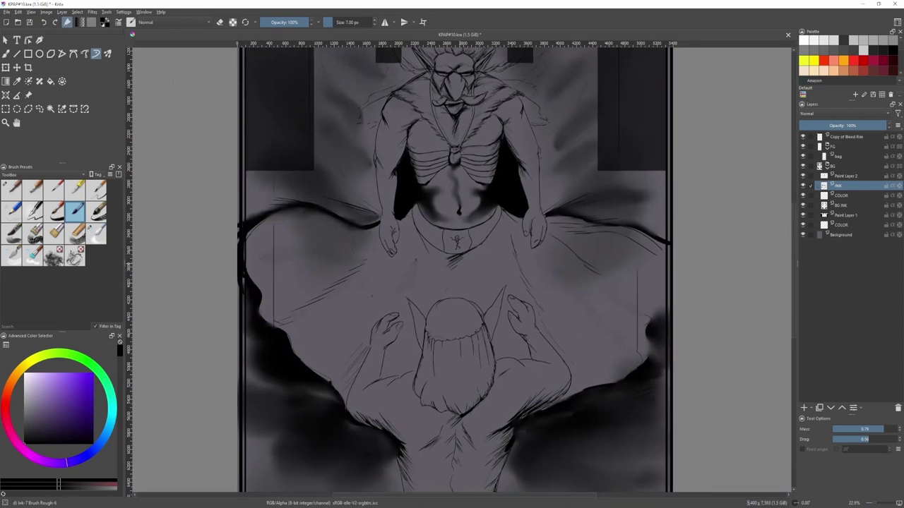
pyautogui.hotkey('ctrl', 's')
pyautogui.press('2')
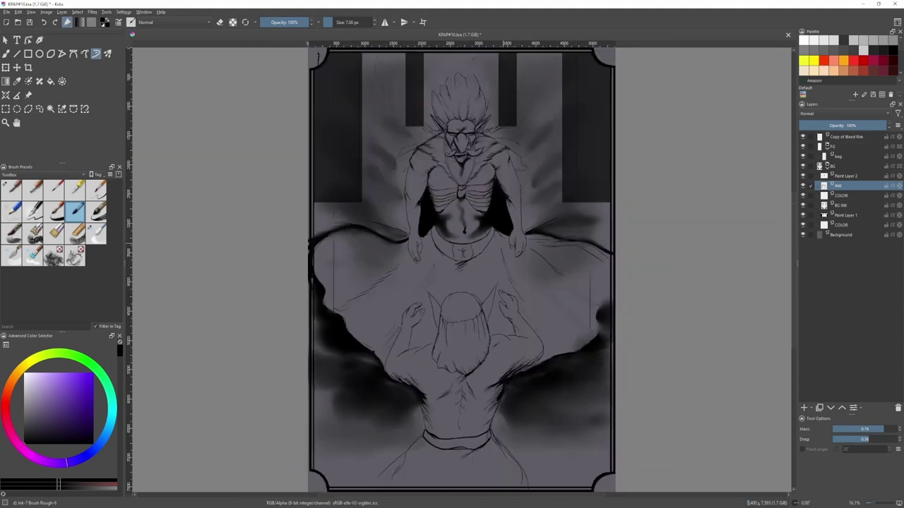
# - Try to ink a stroke along the left edge of the kneeling figure's robe
pyautogui.hotkey('ctrl', 's')
pyautogui.moveTo(485, 300)
pyautogui.mouseDown()
pyautogui.moveTo(509, 184)
pyautogui.moveTo(497, 165)
pyautogui.mouseUp()
pyautogui.moveTo(424, 308); pyautogui.dragTo(385, 349)
pyautogui.hotkey('ctrl', 'z')
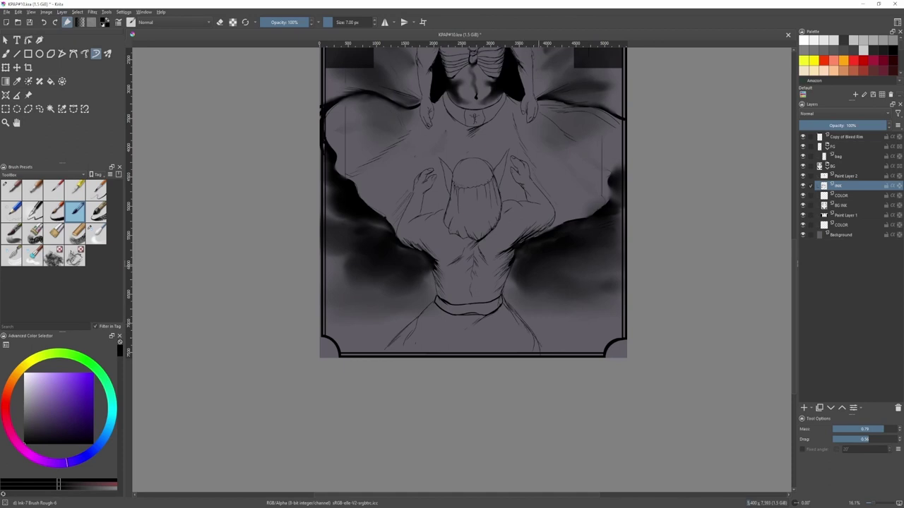
# - Touch up the kneeling figure's hair outline beside the left ear and save the illustration
pyautogui.moveTo(494, 176); pyautogui.dragTo(486, 315)
pyautogui.moveTo(485, 314)
pyautogui.mouseDown()
pyautogui.moveTo(511, 288)
pyautogui.moveTo(495, 297)
pyautogui.mouseUp()
pyautogui.press('/')
pyautogui.press('/')
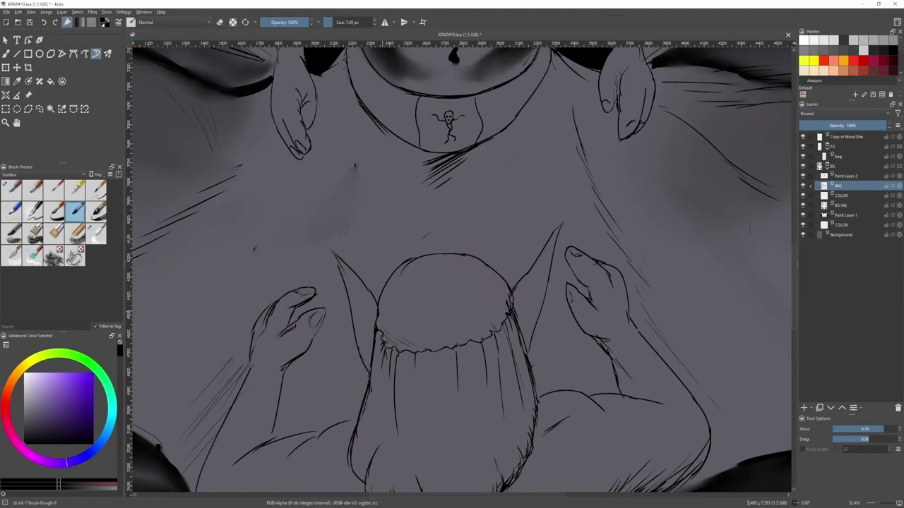
pyautogui.moveTo(375, 319); pyautogui.dragTo(365, 377)
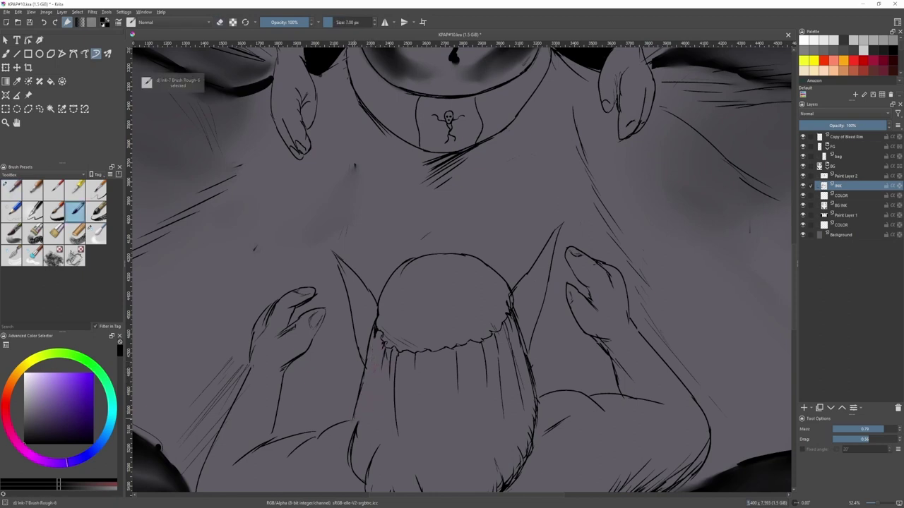
pyautogui.press('2')
pyautogui.hotkey('ctrl', 's')
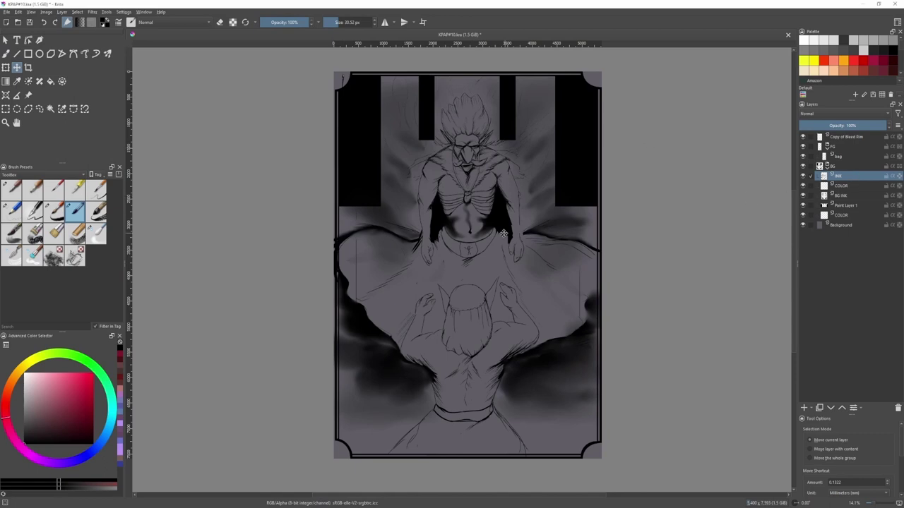
# - Move the contents of the INK layer and the BG INK layer slightly upwards on the canvas
pyautogui.moveTo(502, 233); pyautogui.dragTo(495, 221)
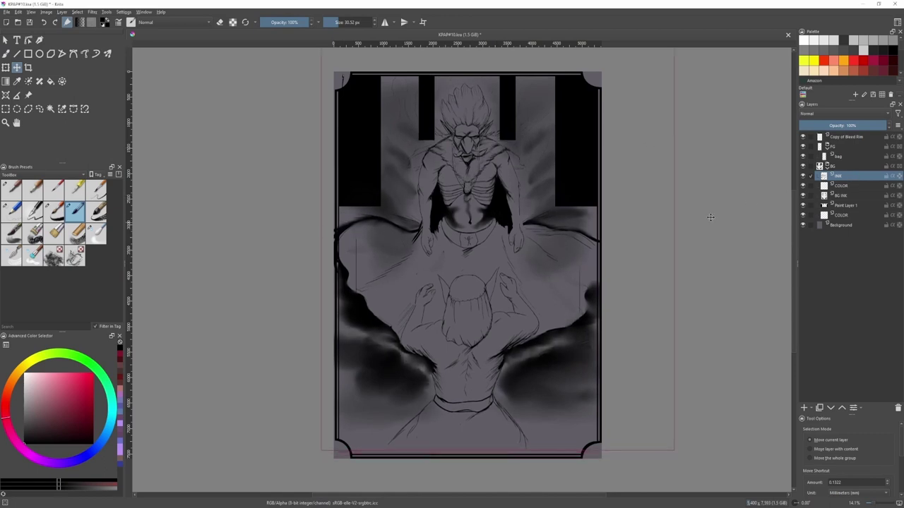
pyautogui.click(862, 196)
pyautogui.moveTo(460, 287); pyautogui.dragTo(465, 275)
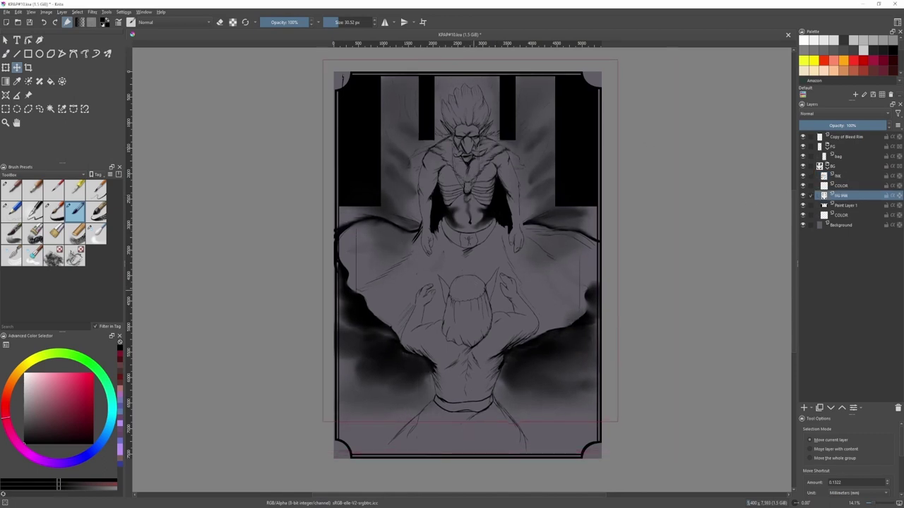
# - Paint dark patches in the lower background on both sides of the kneeling figure and soften them with Blender Blur
pyautogui.press('b')
pyautogui.keyDown('shift'); pyautogui.moveTo(508, 384); pyautogui.dragTo(530, 384); pyautogui.keyUp('shift')
pyautogui.moveTo(526, 390)
pyautogui.mouseDown()
pyautogui.moveTo(574, 401)
pyautogui.moveTo(562, 406)
pyautogui.mouseUp()
pyautogui.moveTo(394, 404)
pyautogui.mouseDown()
pyautogui.moveTo(356, 424)
pyautogui.moveTo(395, 400)
pyautogui.moveTo(528, 392)
pyautogui.moveTo(588, 414)
pyautogui.moveTo(566, 398)
pyautogui.moveTo(581, 415)
pyautogui.moveTo(378, 392)
pyautogui.moveTo(371, 429)
pyautogui.mouseUp()
pyautogui.click(96, 233)
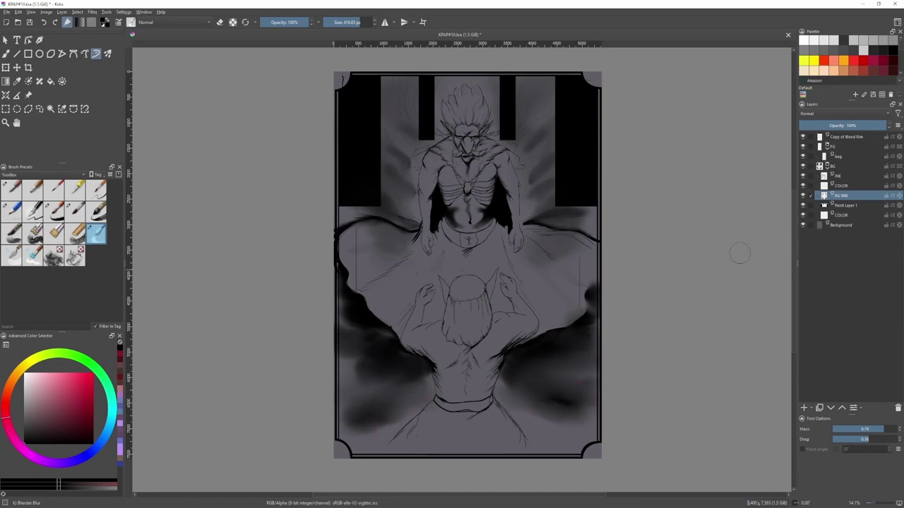
# - On the INK layer, thicken both outer edges of the kneeling figure's robe using a 16.72 px ink brush
pyautogui.press('/')
pyautogui.click(840, 177)
pyautogui.moveTo(497, 213); pyautogui.dragTo(480, 191)
pyautogui.keyDown('ctrl'); pyautogui.click(480, 191); pyautogui.keyUp('ctrl')
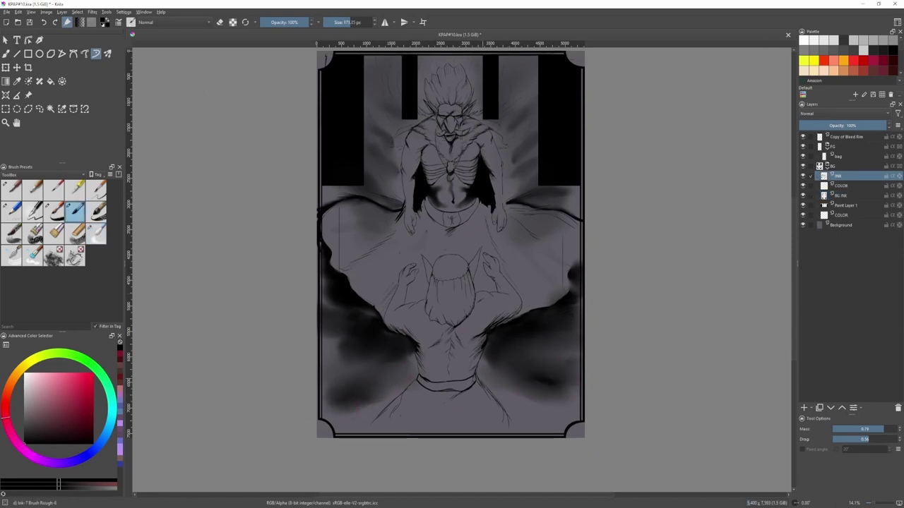
pyautogui.click(333, 22)
pyautogui.moveTo(406, 403); pyautogui.dragTo(382, 342)
pyautogui.scroll(2, 381, 343)
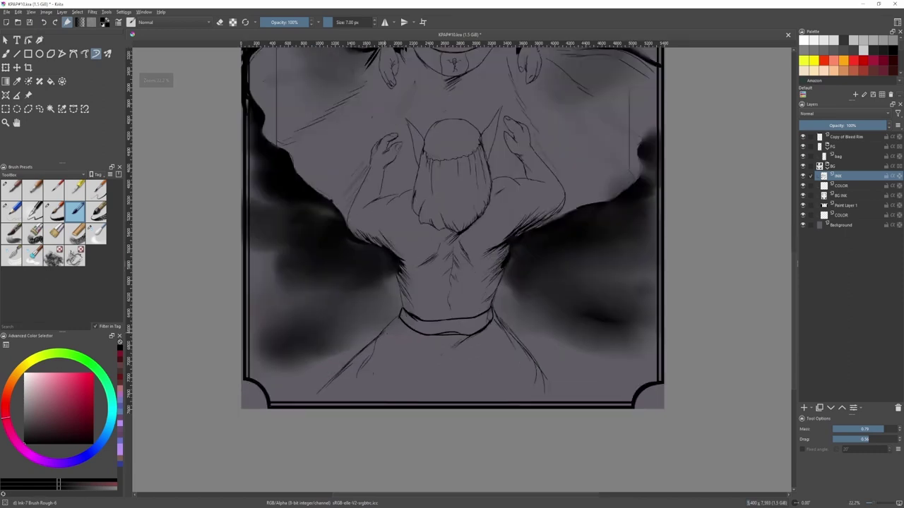
pyautogui.click(336, 22)
pyautogui.moveTo(494, 312); pyautogui.dragTo(570, 396)
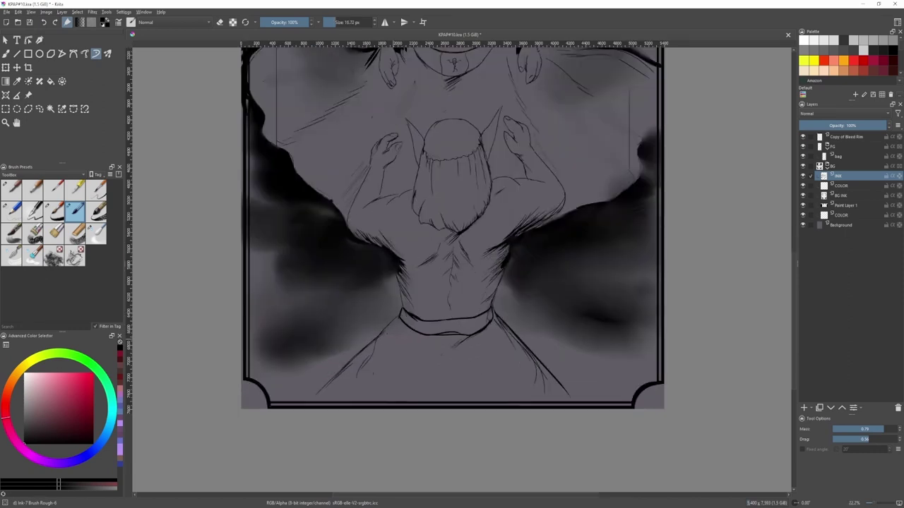
pyautogui.hotkey('ctrl', 'z')
pyautogui.moveTo(400, 320); pyautogui.dragTo(329, 399)
pyautogui.scroll(-2, 415, 333)
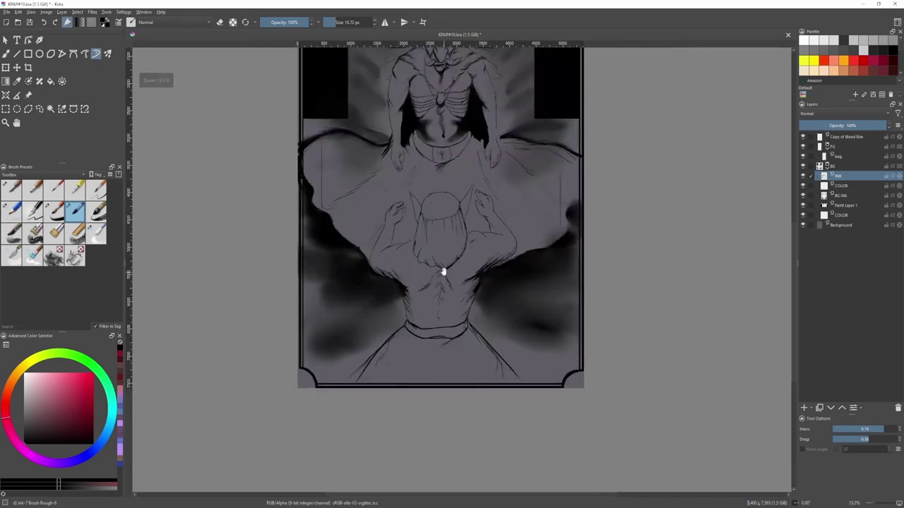
# - Touch up the cloak lines beside the bearded figure's wrists, erasing the thick stray strokes at the left wrist
pyautogui.scroll(6, 437, 262)
pyautogui.scroll(-4, 463, 258)
pyautogui.scroll(3, 508, 257)
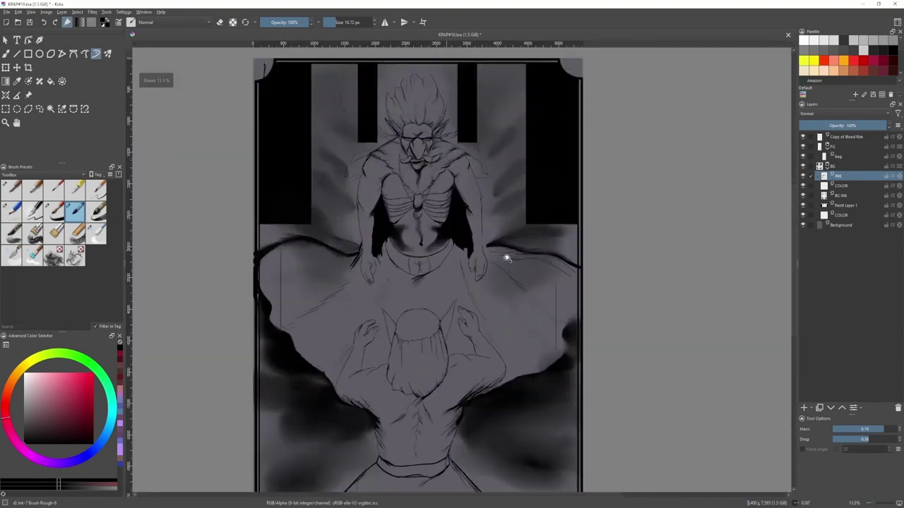
pyautogui.scroll(3, 485, 238)
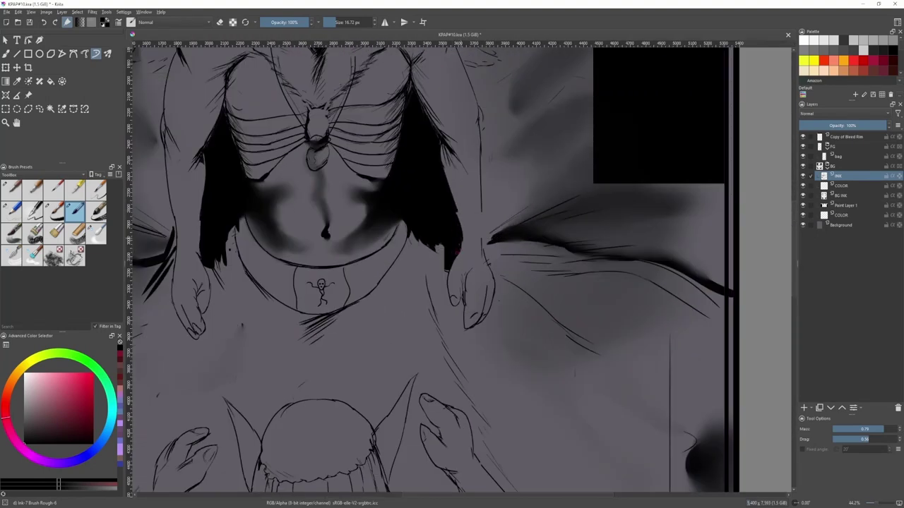
pyautogui.scroll(-3, 470, 257)
pyautogui.scroll(1, 470, 256)
pyautogui.scroll(1, 541, 297)
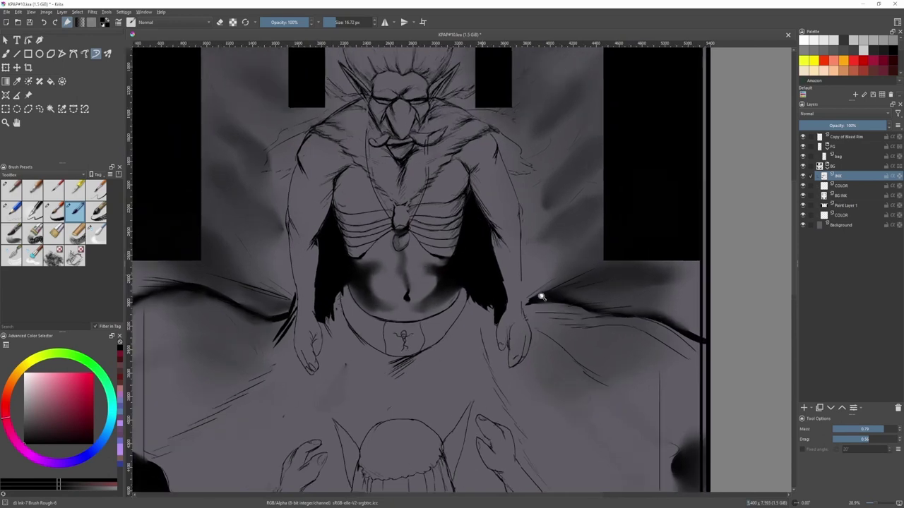
pyautogui.scroll(2, 541, 297)
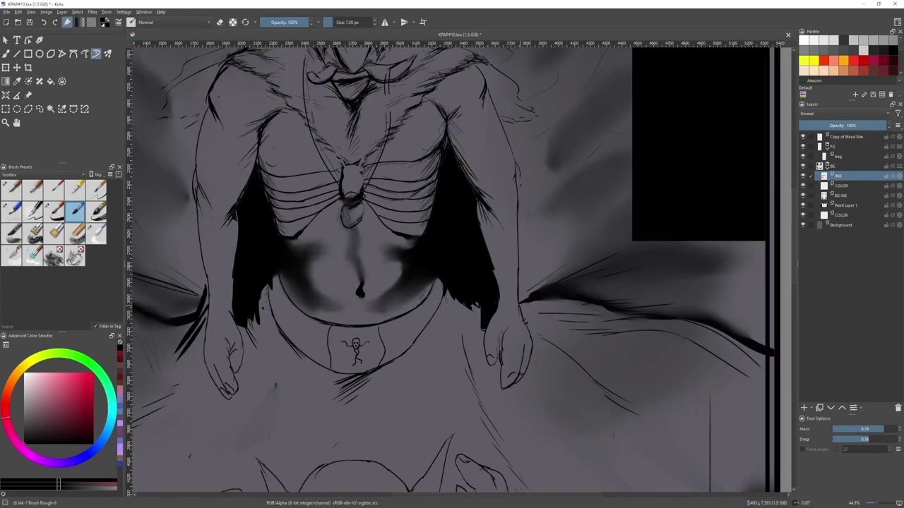
pyautogui.keyDown('shift'); pyautogui.moveTo(521, 309); pyautogui.dragTo(525, 309); pyautogui.keyUp('shift')
pyautogui.scroll(-4, 549, 317)
pyautogui.press('/')
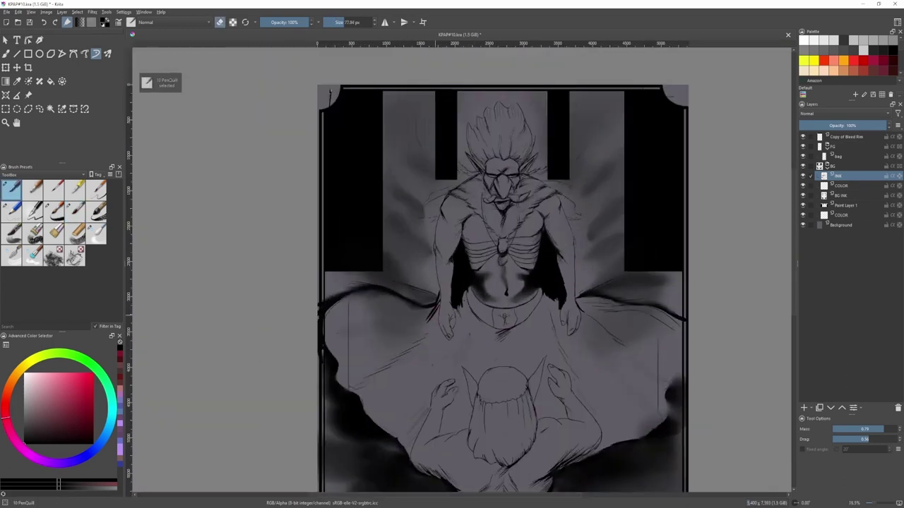
pyautogui.press('/')
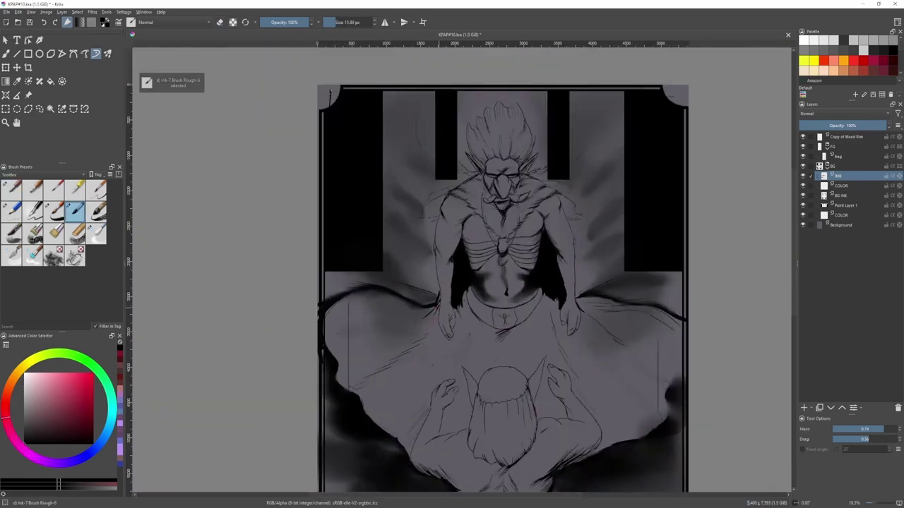
pyautogui.scroll(-1, 452, 296)
# - Erase the thin vertical lines on both sides of the cloak on the BG INK layer
pyautogui.press('/')
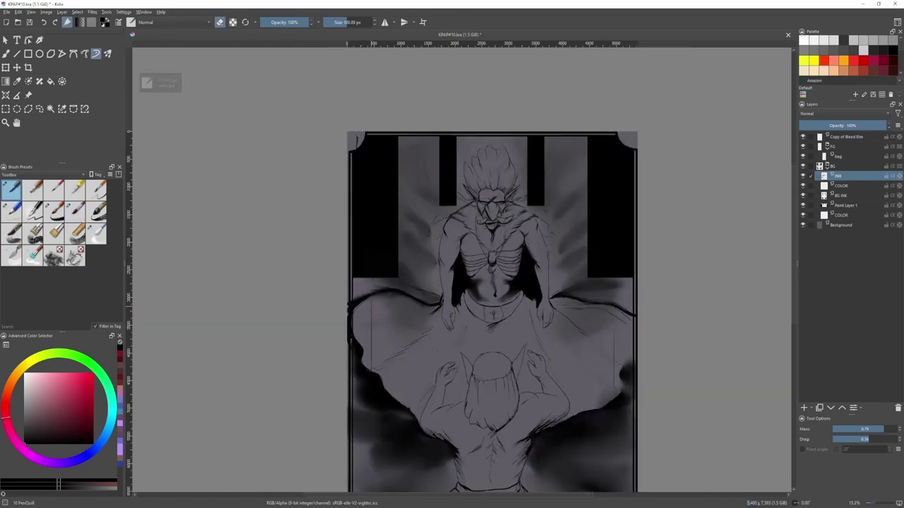
pyautogui.click(842, 196)
pyautogui.press(']')
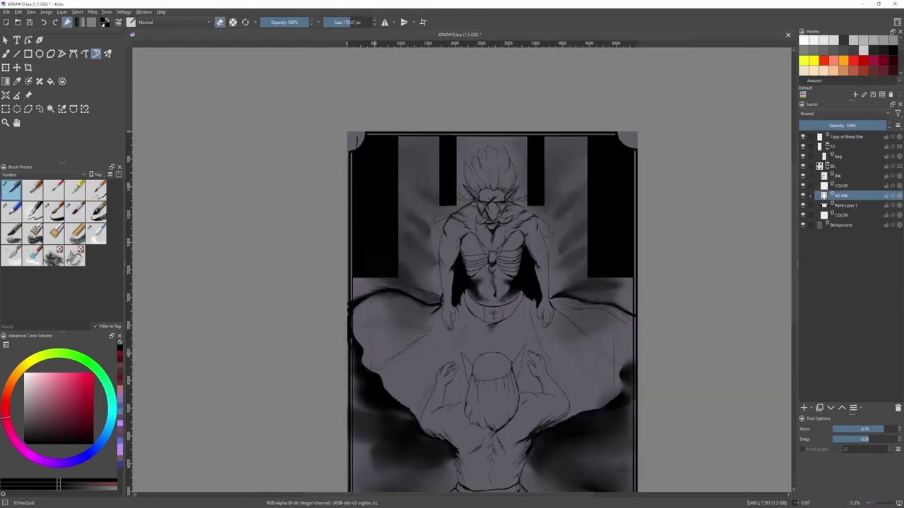
pyautogui.moveTo(395, 363); pyautogui.dragTo(340, 367)
pyautogui.moveTo(555, 402); pyautogui.dragTo(554, 392)
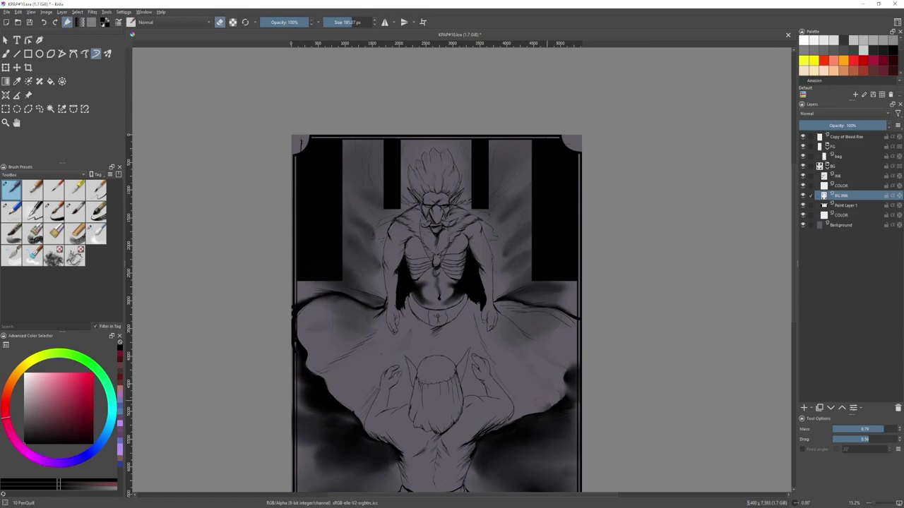
# - Soften the shading along the cloak's lower right edge with an enlarged Blender Blur brush, and make the INK layer active
pyautogui.click(96, 233)
pyautogui.press(']')
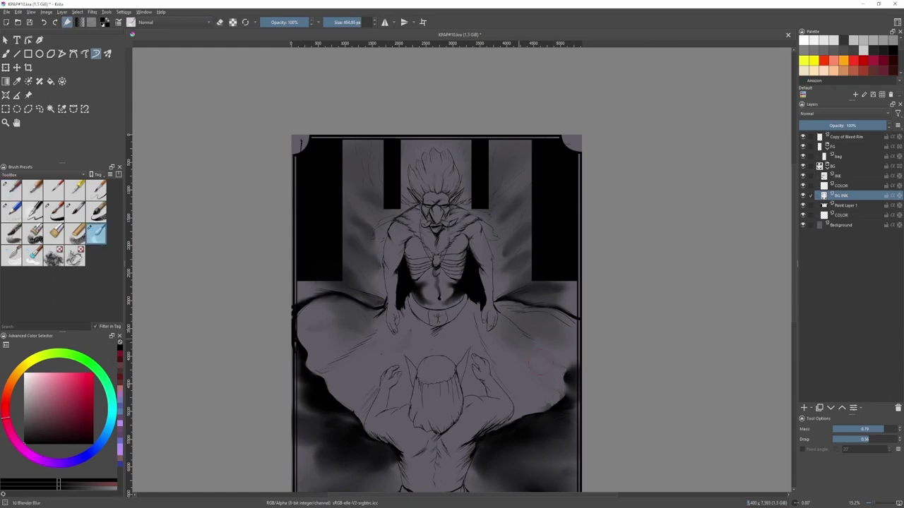
pyautogui.moveTo(554, 408); pyautogui.dragTo(557, 396)
pyautogui.click(843, 176)
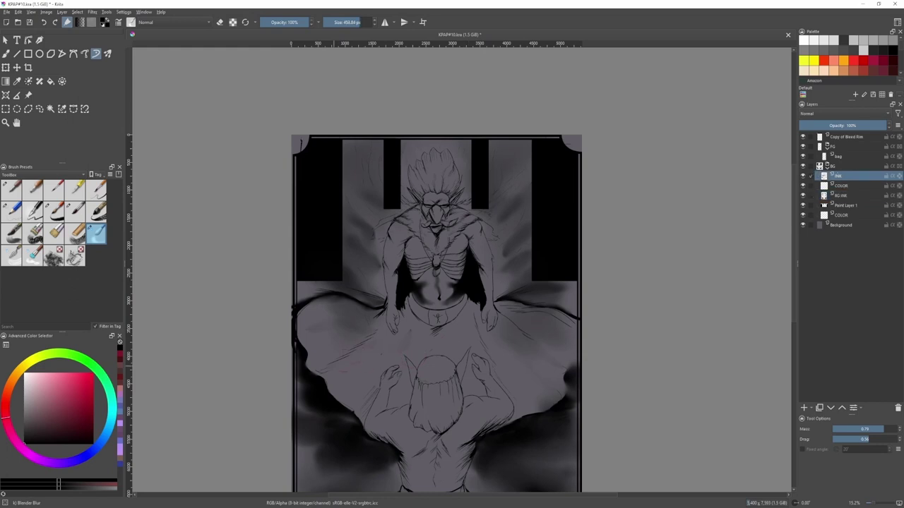
pyautogui.scroll(-2, 382, 322)
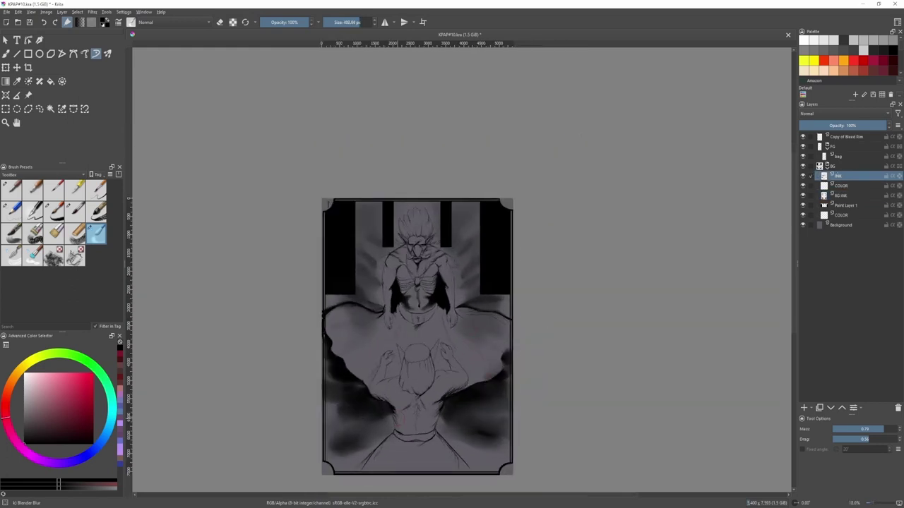
# - On the BG INK layer, add small ink marks to the kneeling figure's lower robe and blur them into soft shading
pyautogui.click(844, 204)
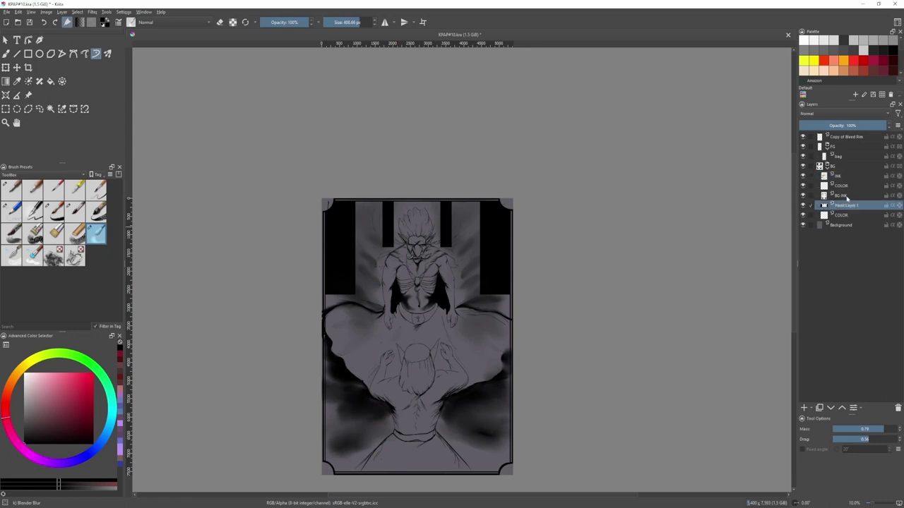
pyautogui.click(843, 196)
pyautogui.moveTo(445, 458); pyautogui.dragTo(460, 331)
pyautogui.press('/')
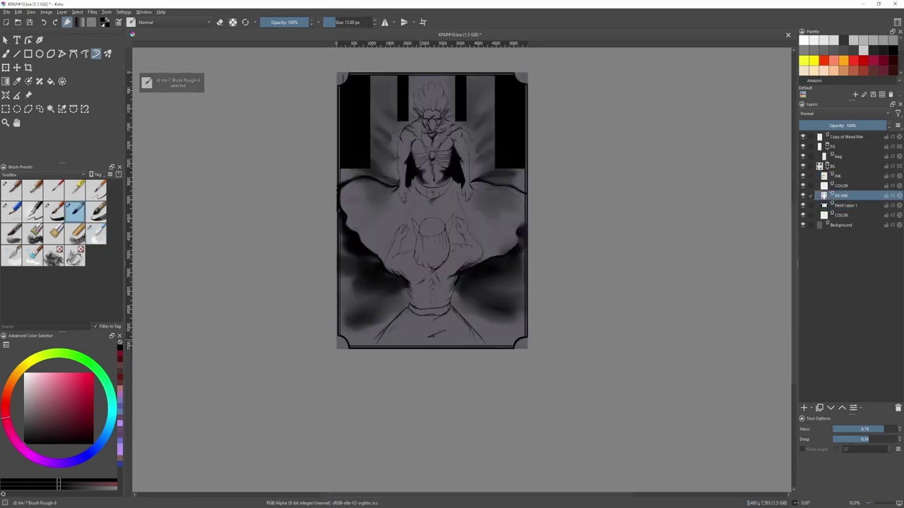
pyautogui.press('/')
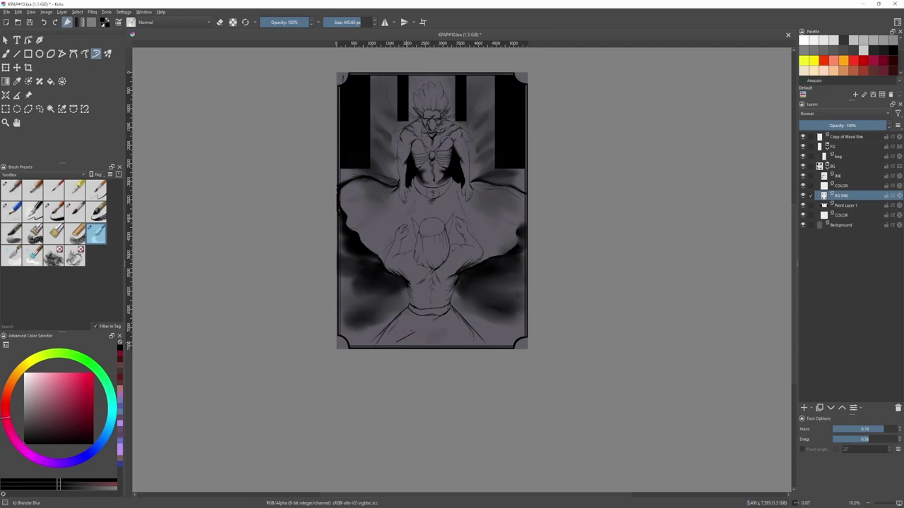
pyautogui.press('2')
pyautogui.moveTo(443, 264)
pyautogui.mouseDown()
pyautogui.moveTo(437, 274)
pyautogui.moveTo(453, 256)
pyautogui.mouseUp()
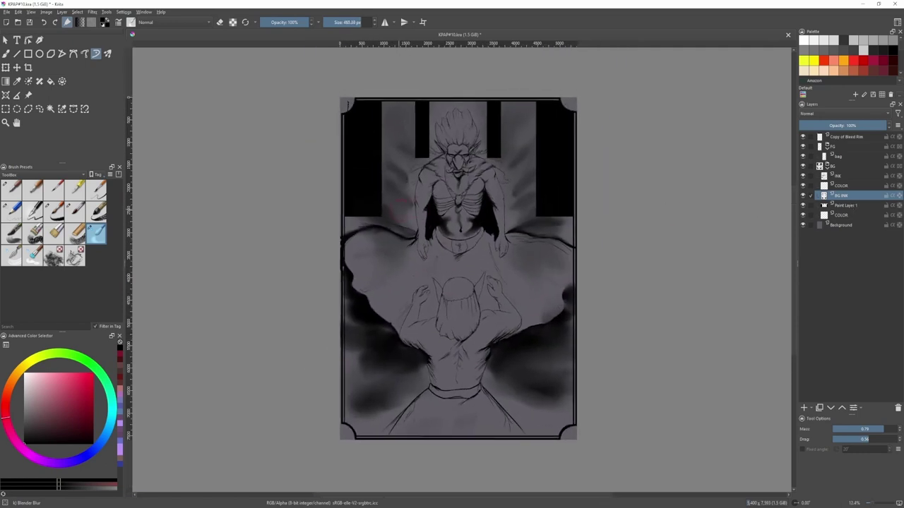
# - On the INK layer, add a dark mark on the kneeling figure's robe and blend it into a soft shadow
pyautogui.click(839, 175)
pyautogui.press('/')
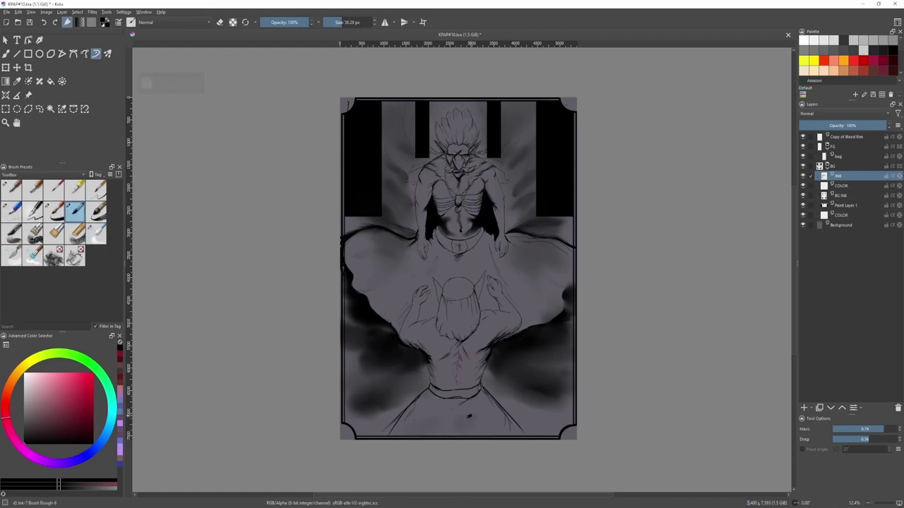
pyautogui.press('/')
pyautogui.moveTo(469, 415); pyautogui.dragTo(430, 423)
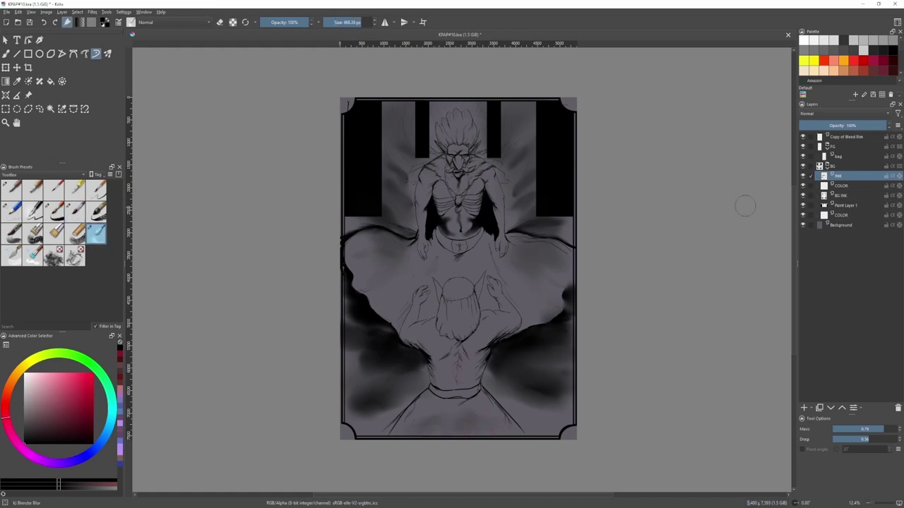
pyautogui.click(857, 195)
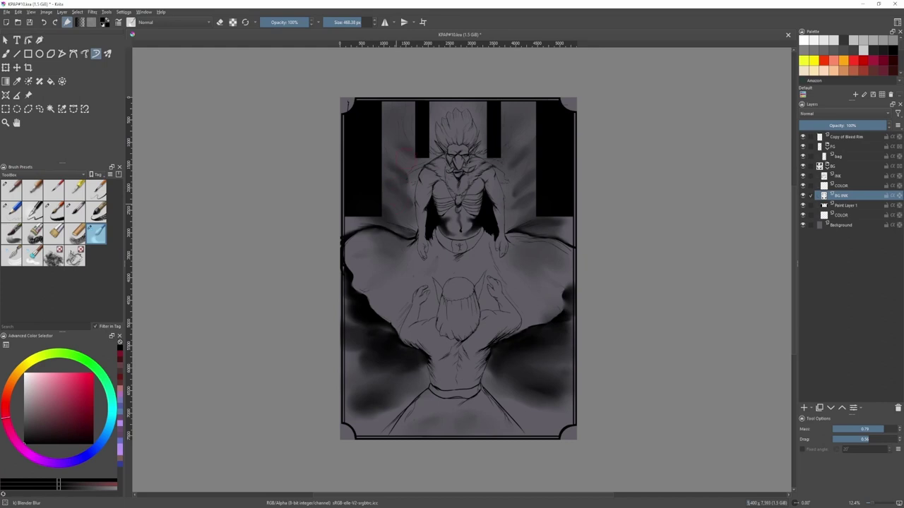
pyautogui.click(857, 175)
pyautogui.hotkey('ctrl', 'r')
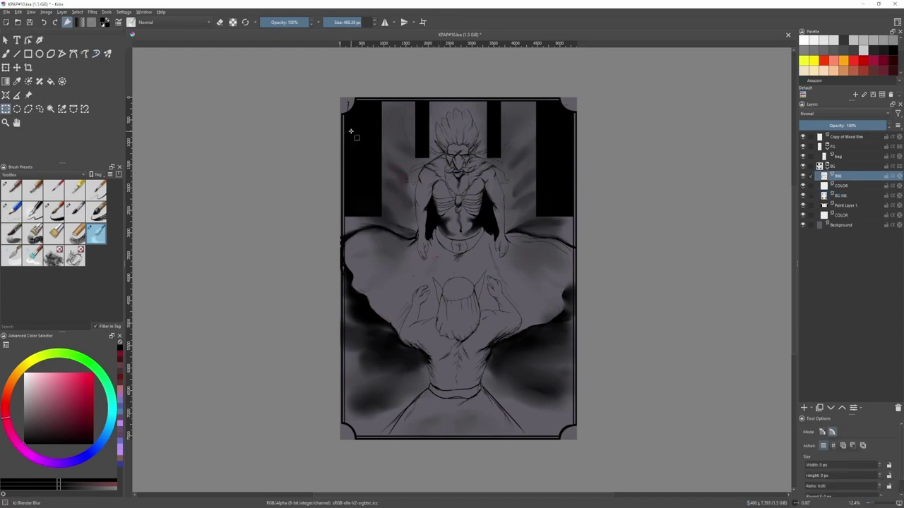
pyautogui.moveTo(362, 113); pyautogui.dragTo(417, 225)
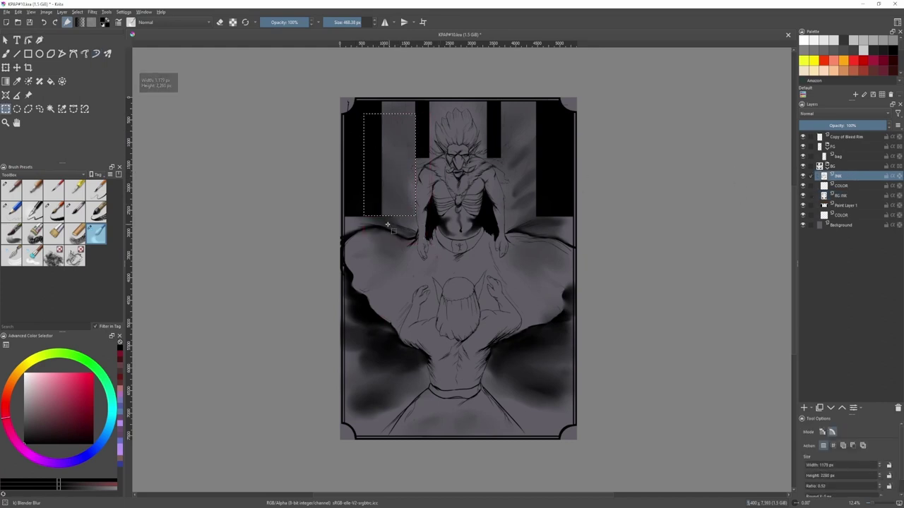
pyautogui.press('b')
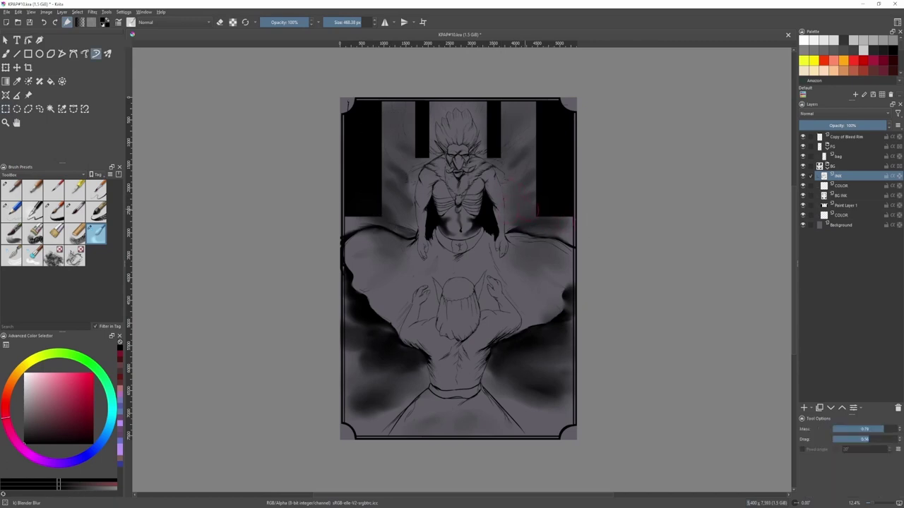
# - On the BG INK layer, add dark PenQuill spots on both sides of the bearded figure's shoulders and smudge them into soft shadows
pyautogui.click(847, 196)
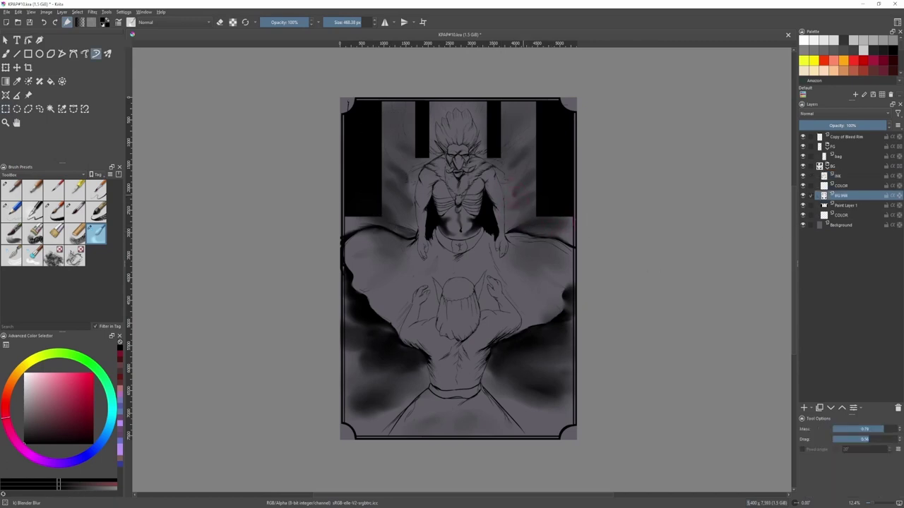
pyautogui.press('/')
pyautogui.moveTo(521, 190); pyautogui.dragTo(519, 190)
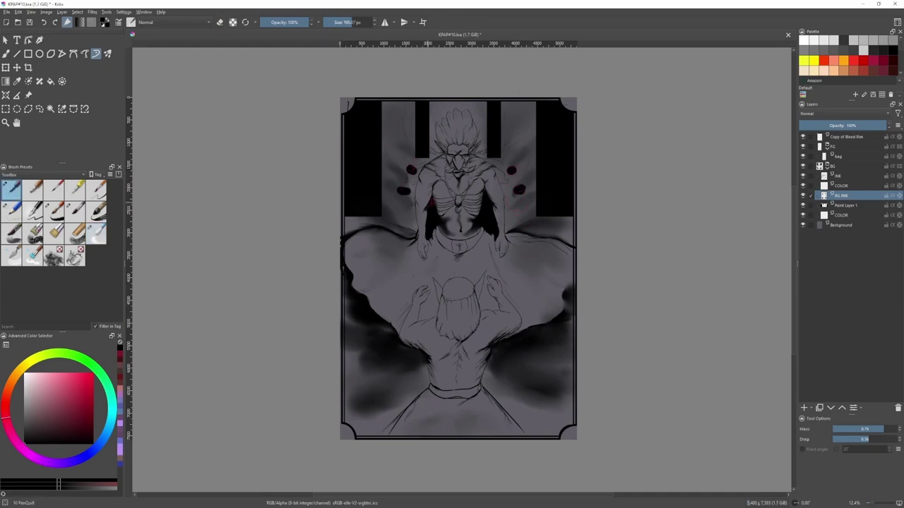
pyautogui.press('/')
pyautogui.moveTo(413, 170); pyautogui.dragTo(392, 166)
pyautogui.moveTo(405, 191); pyautogui.dragTo(372, 185)
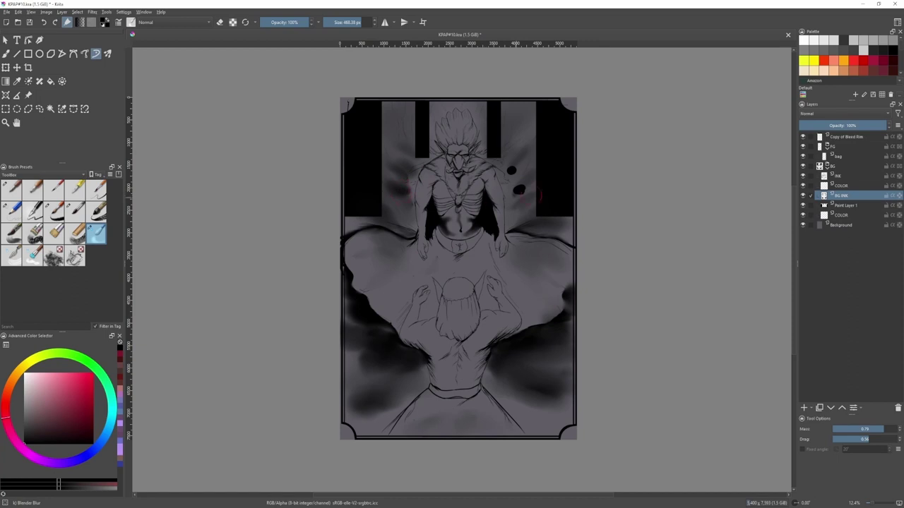
pyautogui.moveTo(519, 190)
pyautogui.mouseDown()
pyautogui.moveTo(532, 186)
pyautogui.moveTo(524, 157)
pyautogui.moveTo(518, 194)
pyautogui.mouseUp()
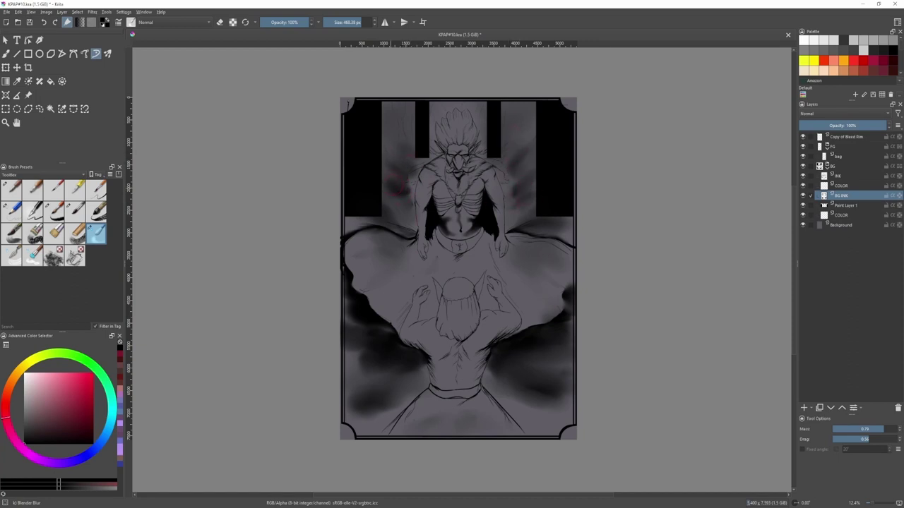
# - On the INK layer, darken the finger lines on both of the bearded figure's hands with the Ink-7 Brush Rough brush
pyautogui.press('2')
pyautogui.moveTo(447, 221); pyautogui.dragTo(390, 222)
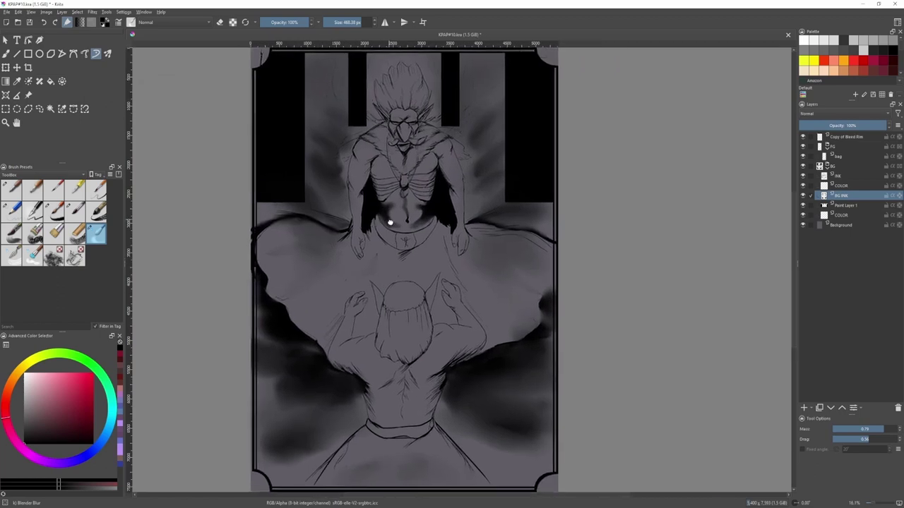
pyautogui.scroll(-4, 389, 223)
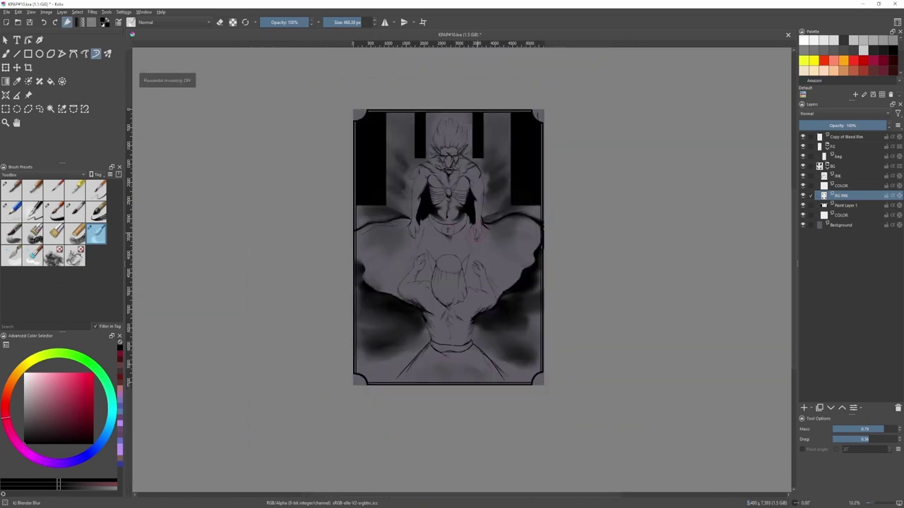
pyautogui.scroll(2, 478, 224)
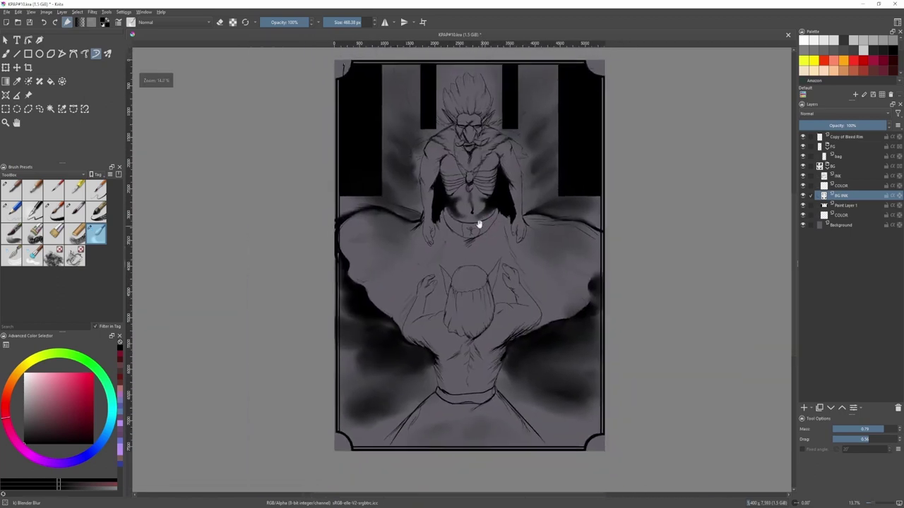
pyautogui.press('/')
pyautogui.scroll(2, 520, 239)
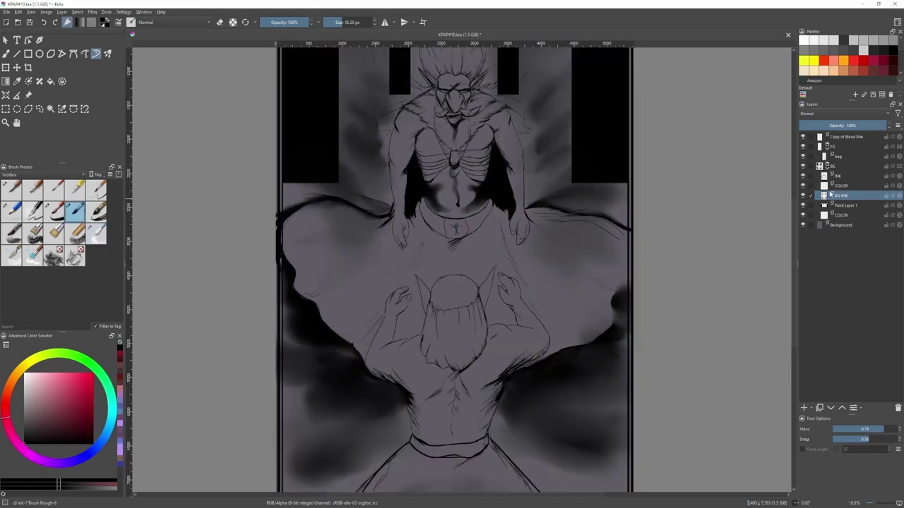
pyautogui.click(839, 175)
pyautogui.scroll(3, 503, 233)
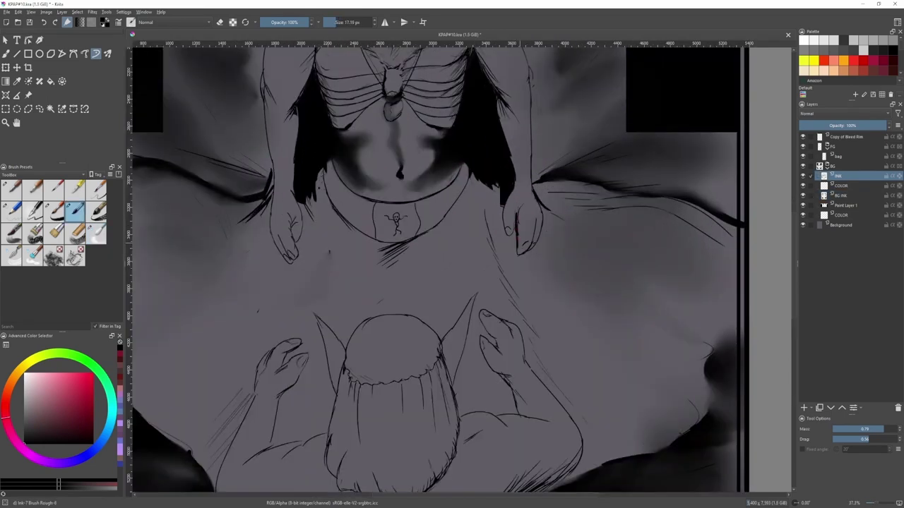
pyautogui.moveTo(506, 214)
pyautogui.mouseDown()
pyautogui.moveTo(518, 238)
pyautogui.moveTo(586, 235)
pyautogui.mouseUp()
pyautogui.scroll(1, 586, 235)
pyautogui.moveTo(346, 238); pyautogui.dragTo(350, 243)
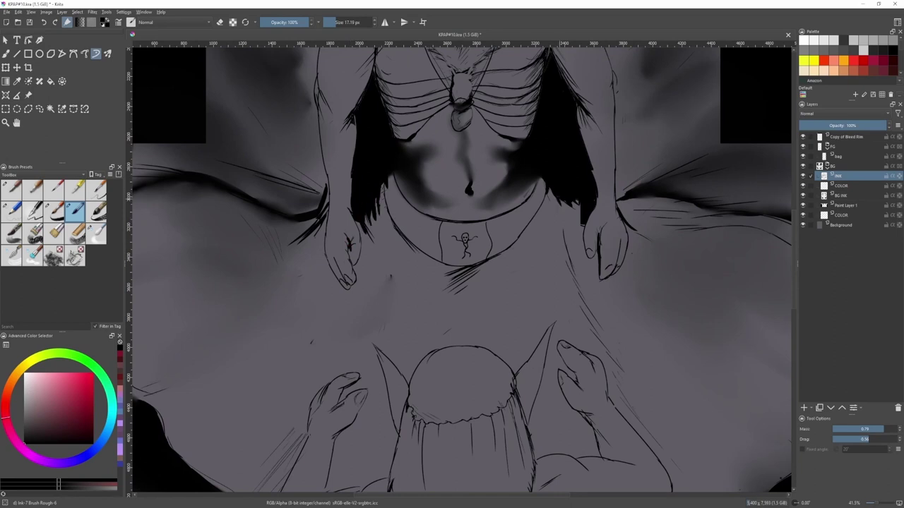
# - Reinforce the ink line along the upper edge of the bearded figure's belt and save the illustration
pyautogui.scroll(-2, 463, 268)
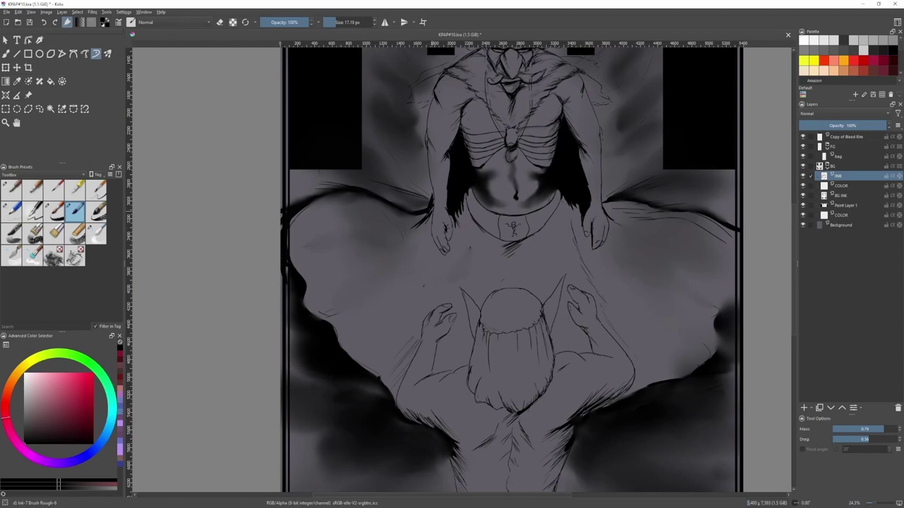
pyautogui.scroll(3, 487, 208)
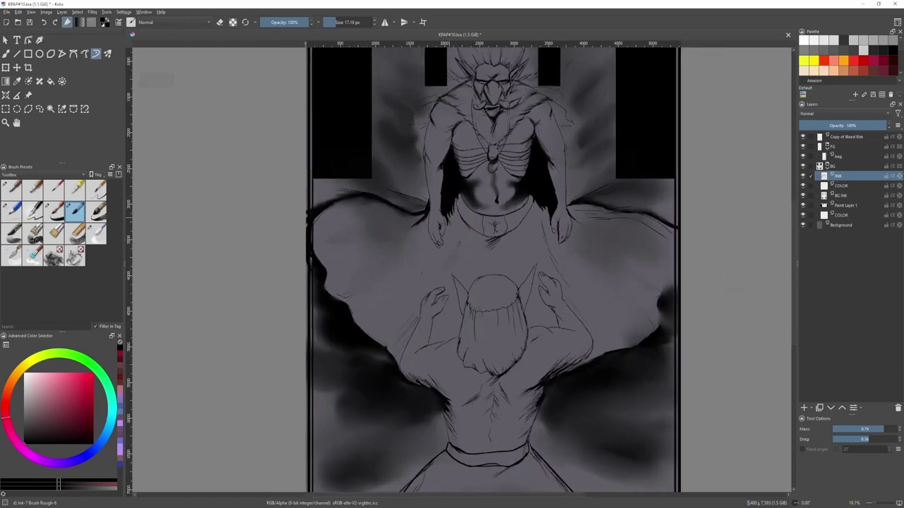
pyautogui.scroll(-1, 449, 227)
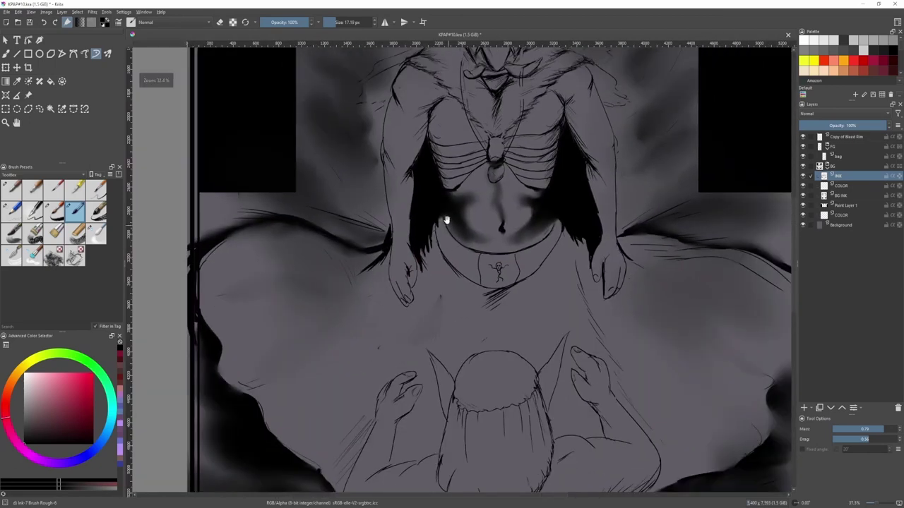
pyautogui.moveTo(487, 226); pyautogui.dragTo(439, 229)
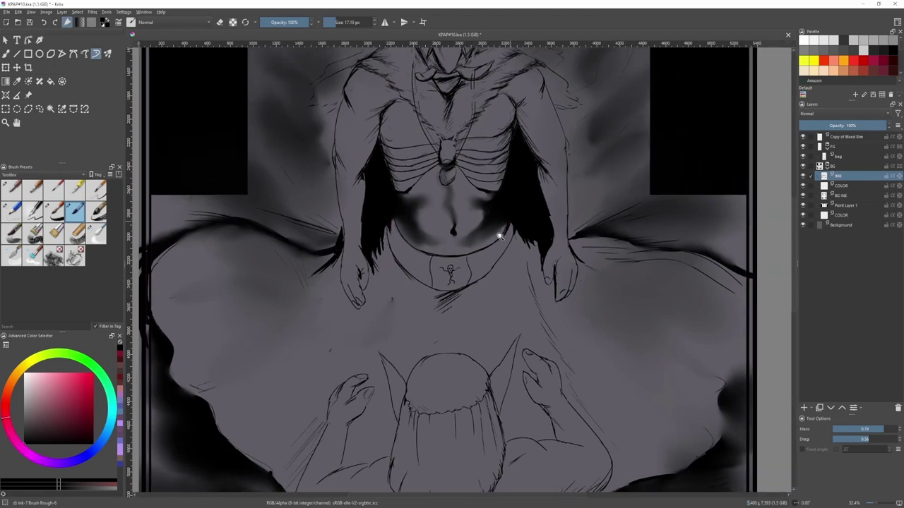
pyautogui.scroll(-1, 499, 236)
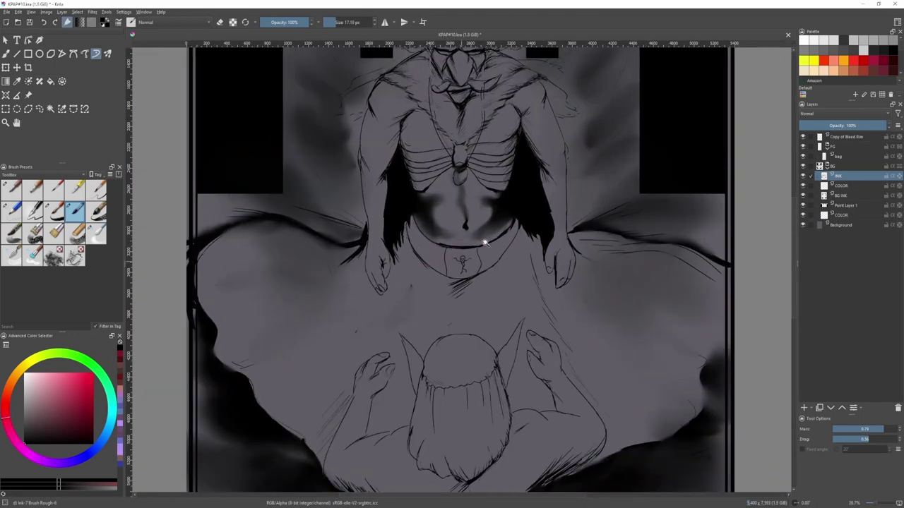
pyautogui.scroll(-3, 484, 243)
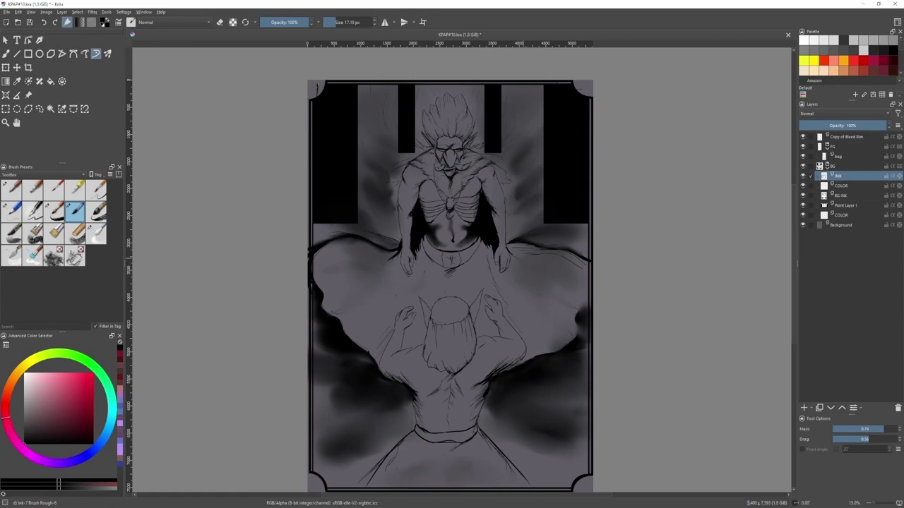
pyautogui.scroll(-1, 398, 251)
pyautogui.press('2')
pyautogui.hotkey('ctrl', 's')
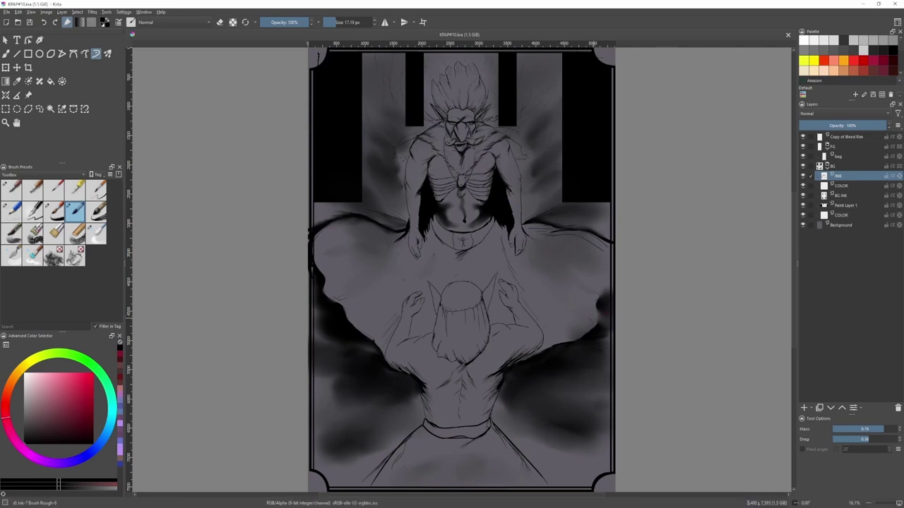
# - Clear the ink spilling over the left and right frame edges on the INK and BG INK layers with tall rectangular selections
pyautogui.scroll(-1, 530, 205)
pyautogui.hotkey('ctrl', 'r')
pyautogui.moveTo(338, 75); pyautogui.dragTo(363, 356)
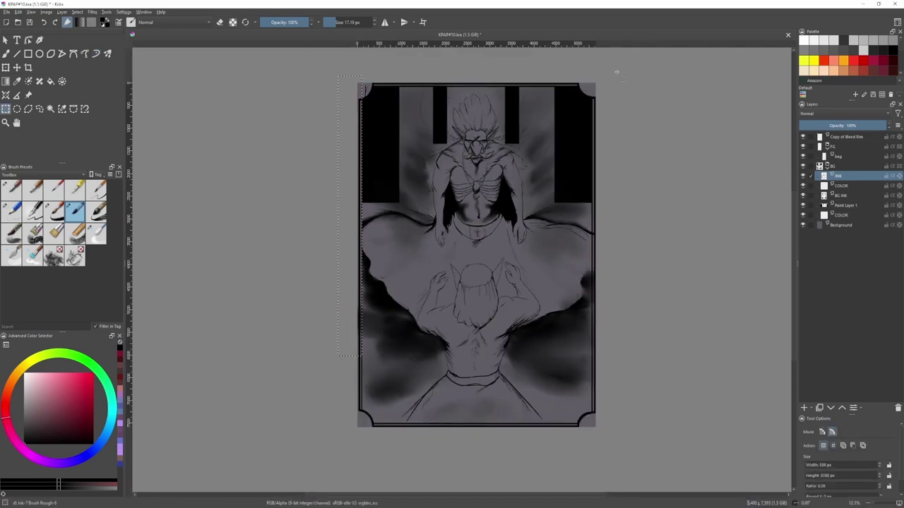
pyautogui.moveTo(615, 70); pyautogui.dragTo(595, 387)
pyautogui.scroll(3, 617, 355)
pyautogui.scroll(-3, 582, 336)
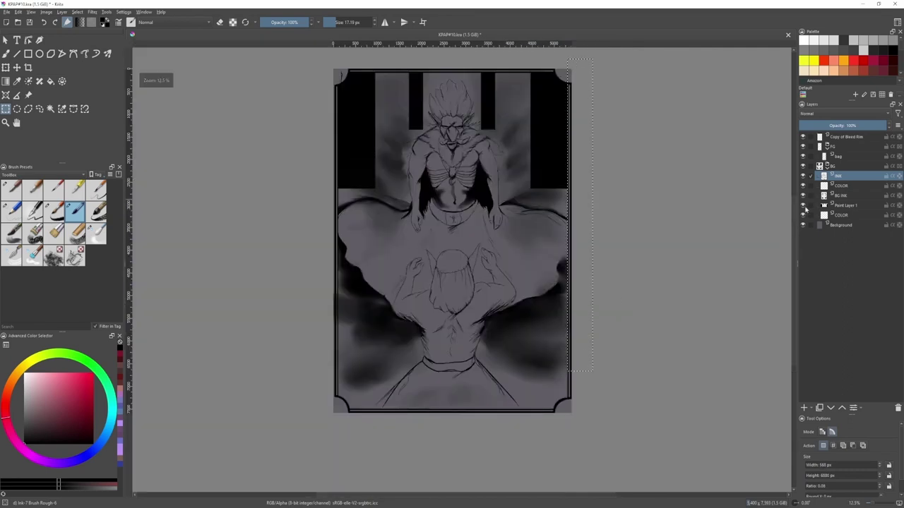
pyautogui.click(840, 195)
pyautogui.press('Delete')
pyautogui.hotkey('ctrl', 'shift', 'a')
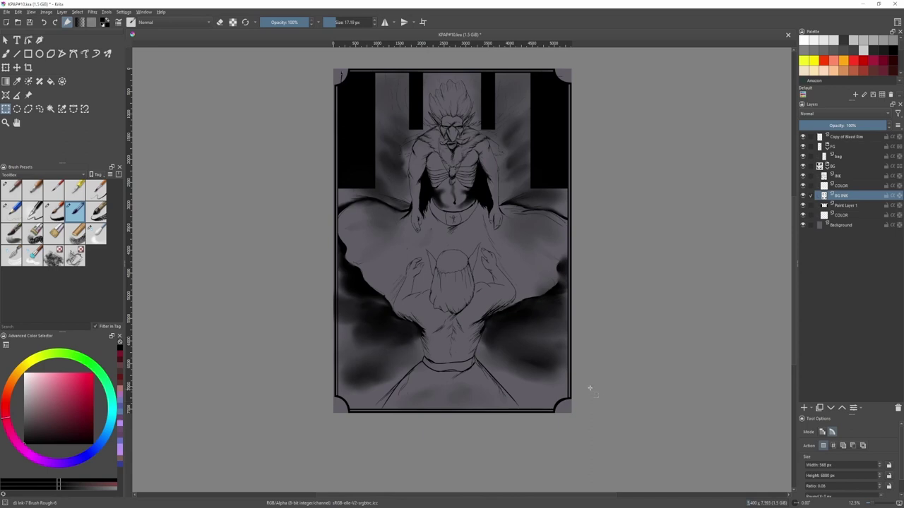
# - Clear the BG INK layer inside rectangular selections along the frame's left edge and beside its upper right corner, leaving nothing selected
pyautogui.moveTo(297, 142); pyautogui.dragTo(339, 376)
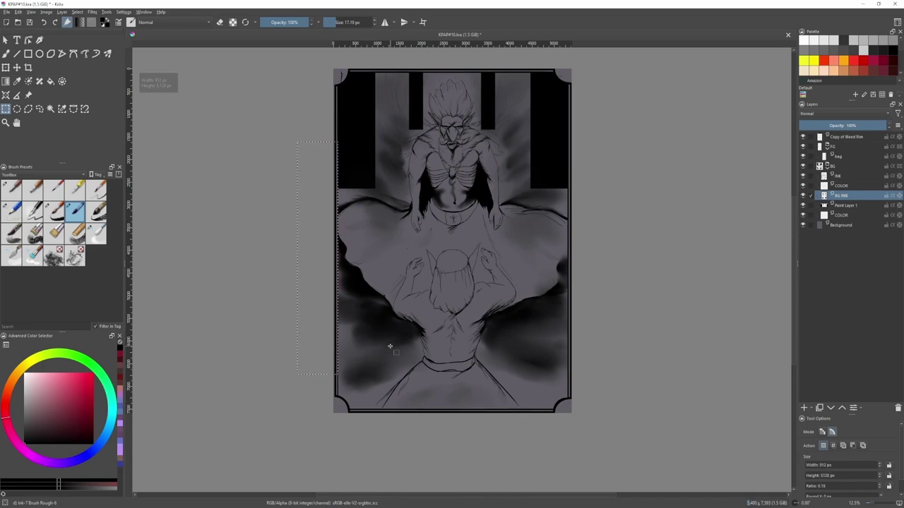
pyautogui.scroll(-1, 527, 143)
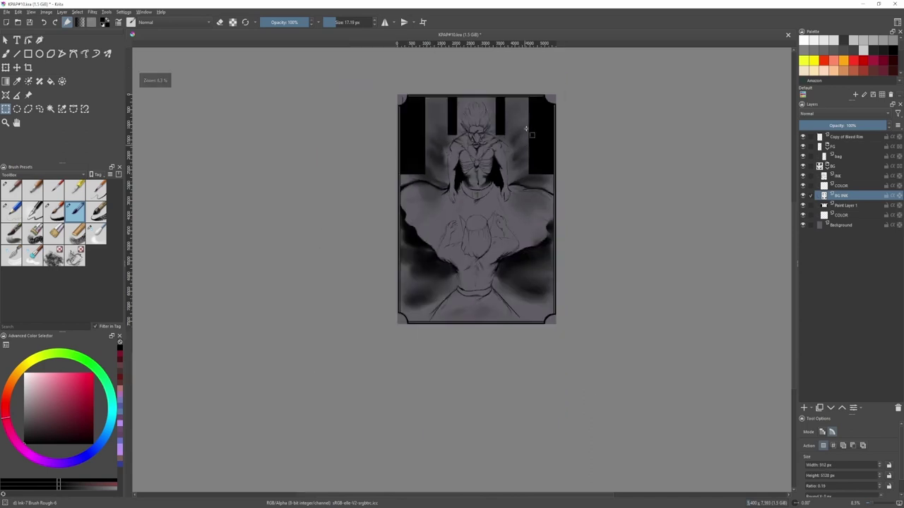
pyautogui.scroll(4, 541, 83)
pyautogui.moveTo(472, 94); pyautogui.dragTo(566, 138)
pyautogui.press('Delete')
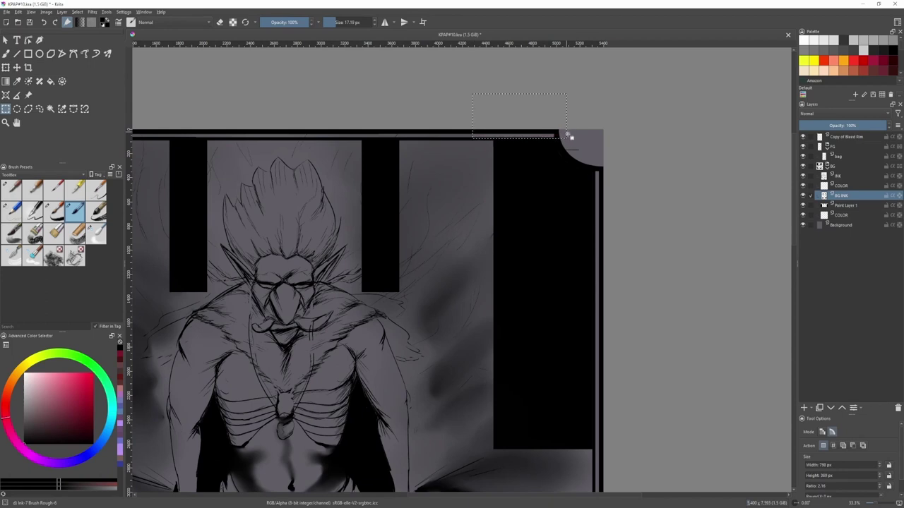
pyautogui.hotkey('ctrl', 'shift', 'a')
# - Make the Copy of Bleed Rim layer active with its alpha locked, and enlarge the brush to about 254 px
pyautogui.click(855, 204)
pyautogui.press('b')
pyautogui.click(854, 138)
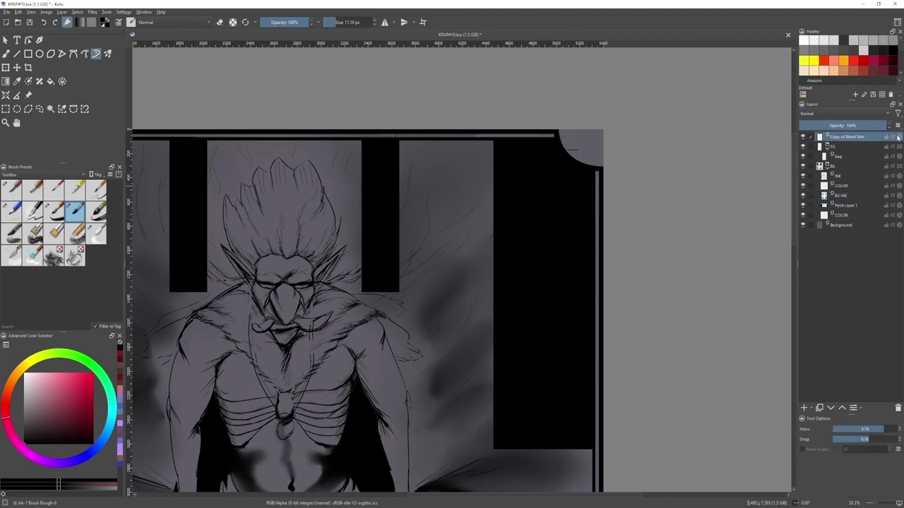
pyautogui.scroll(-2, 675, 173)
pyautogui.keyDown('shift'); pyautogui.moveTo(643, 163); pyautogui.dragTo(681, 163); pyautogui.keyUp('shift')
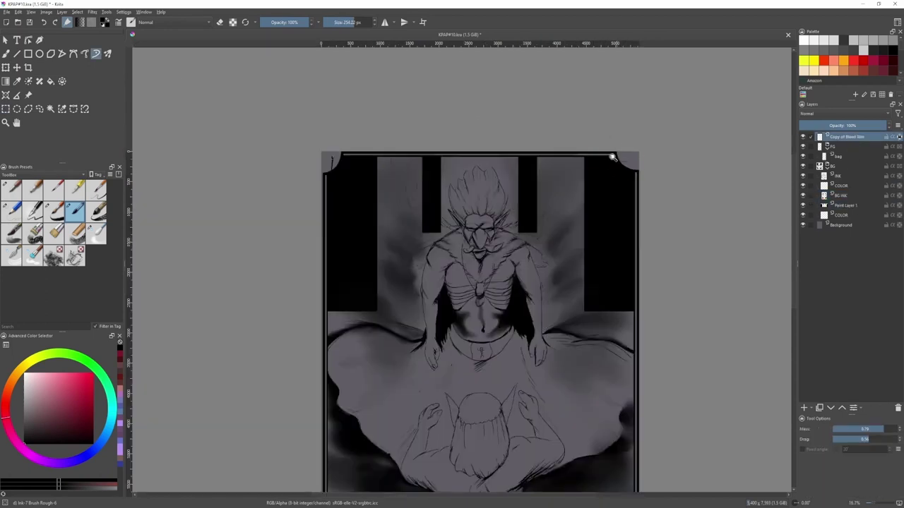
# - Try filling the frame rim with crimson, and undo the fill
pyautogui.press('-')
pyautogui.press('f')
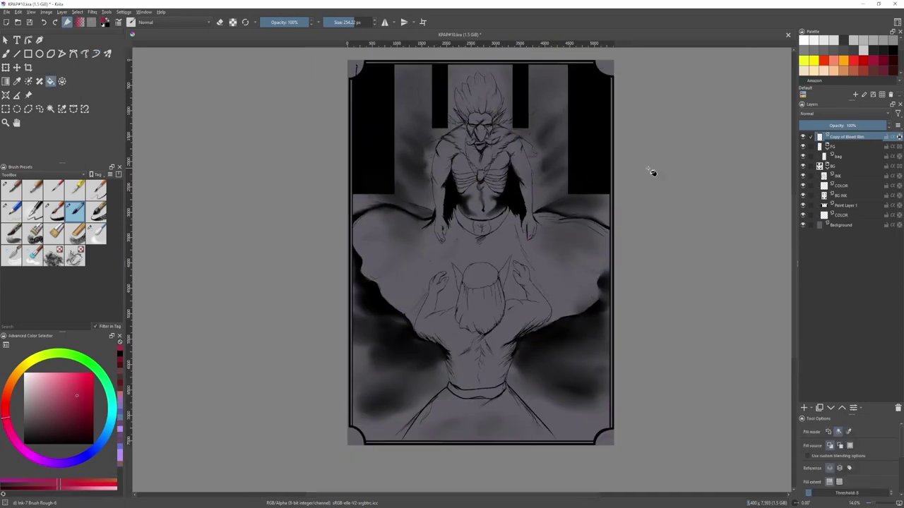
pyautogui.click(651, 171)
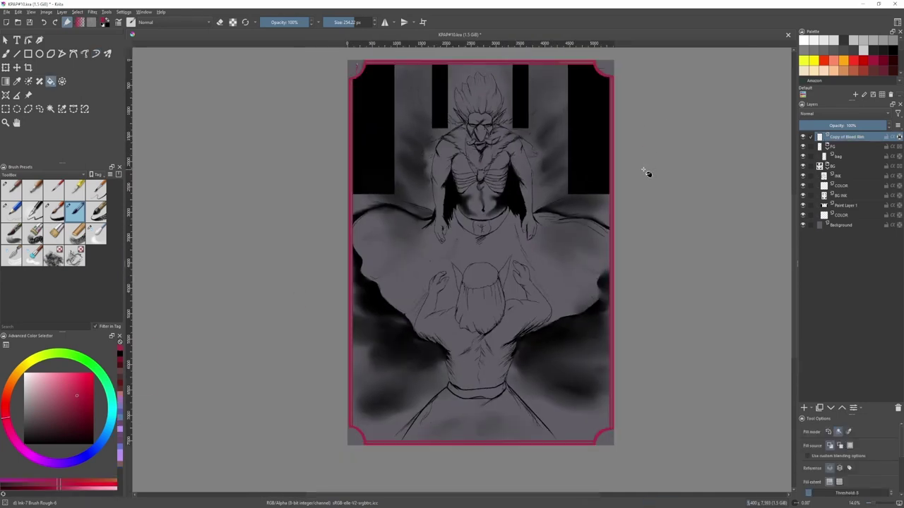
pyautogui.hotkey('ctrl', 'z')
# - Fill the frame rim with a muted blue-violet, and refill it with a much darker shade of the same hue
pyautogui.click(73, 462)
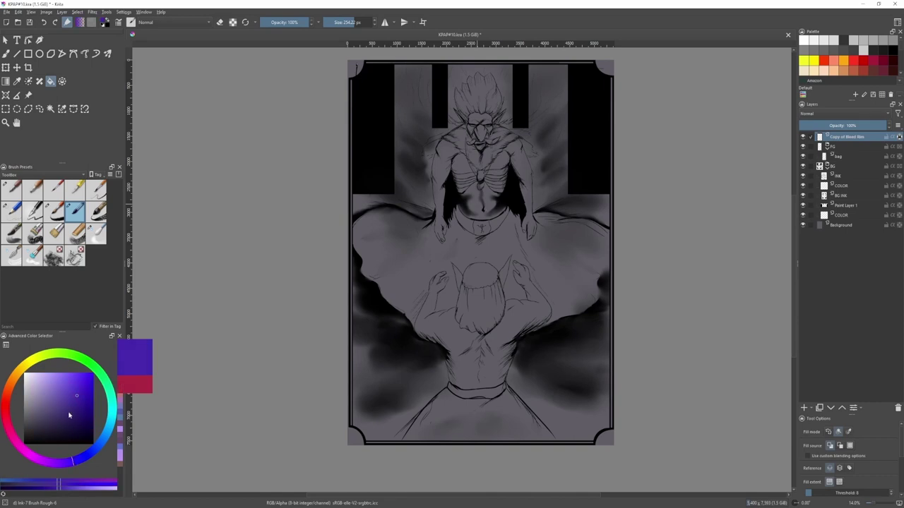
pyautogui.click(63, 413)
pyautogui.click(602, 73)
pyautogui.moveTo(617, 153); pyautogui.dragTo(585, 227)
pyautogui.scroll(5, 585, 167)
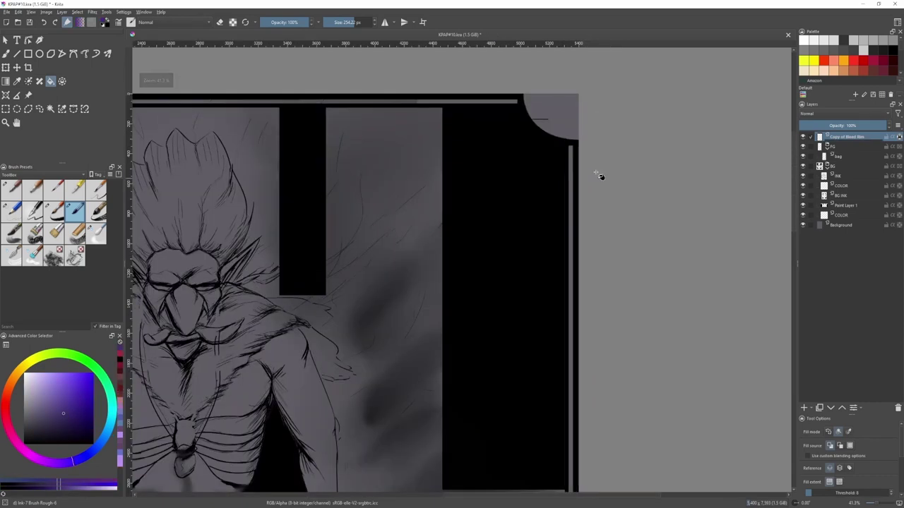
pyautogui.scroll(-3, 599, 176)
pyautogui.click(600, 185)
pyautogui.click(59, 429)
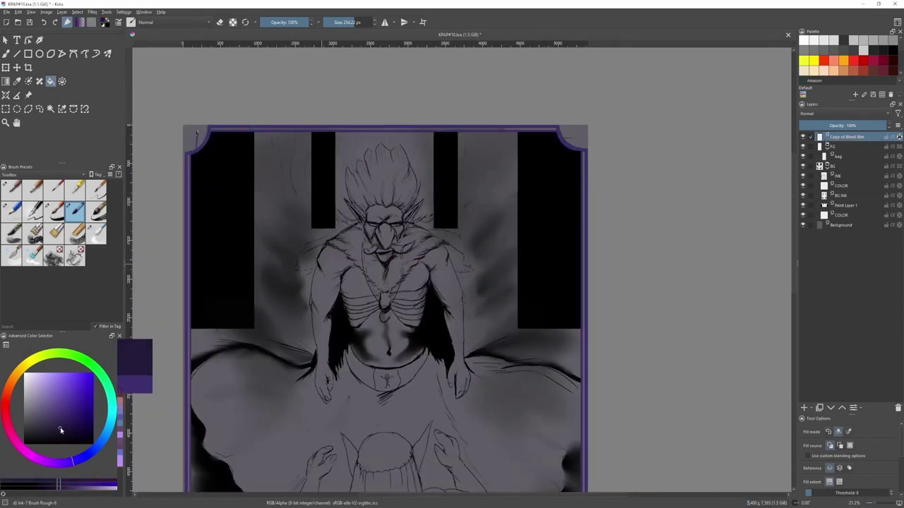
pyautogui.click(556, 228)
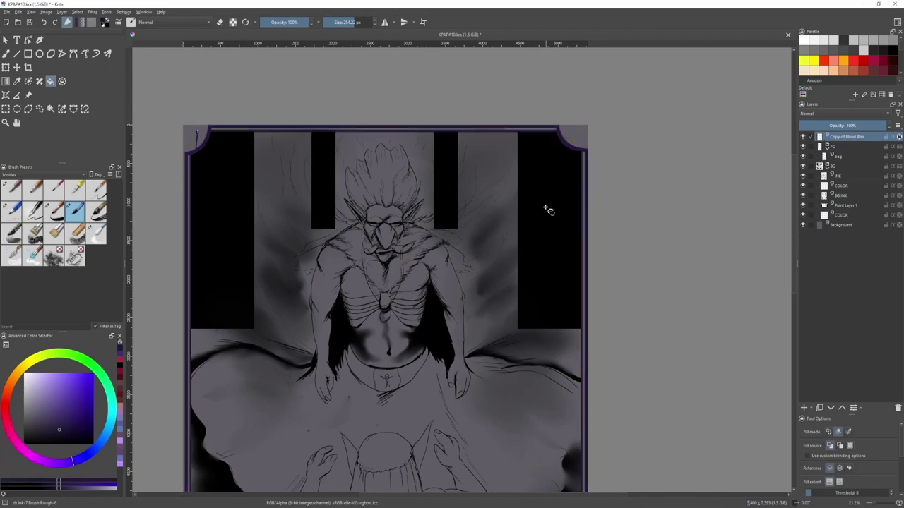
# - Examine the INK layer and the layer inside the FG group to find which one holds the stray line in the frame's corner
pyautogui.scroll(-2, 537, 247)
pyautogui.moveTo(521, 280)
pyautogui.mouseDown()
pyautogui.moveTo(555, 185)
pyautogui.moveTo(541, 221)
pyautogui.mouseUp()
pyautogui.click(840, 175)
pyautogui.moveTo(710, 163); pyautogui.dragTo(711, 199)
pyautogui.scroll(4, 587, 117)
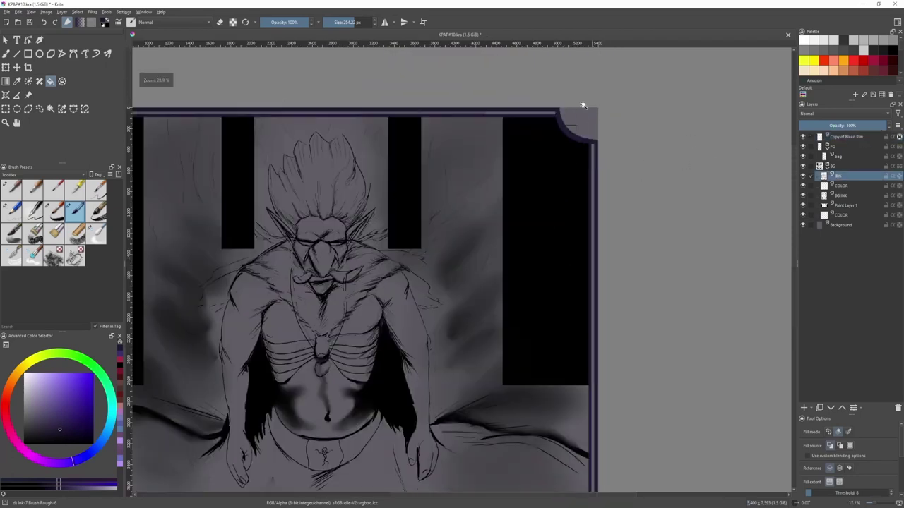
pyautogui.scroll(-1, 535, 156)
pyautogui.click(843, 157)
pyautogui.press('t')
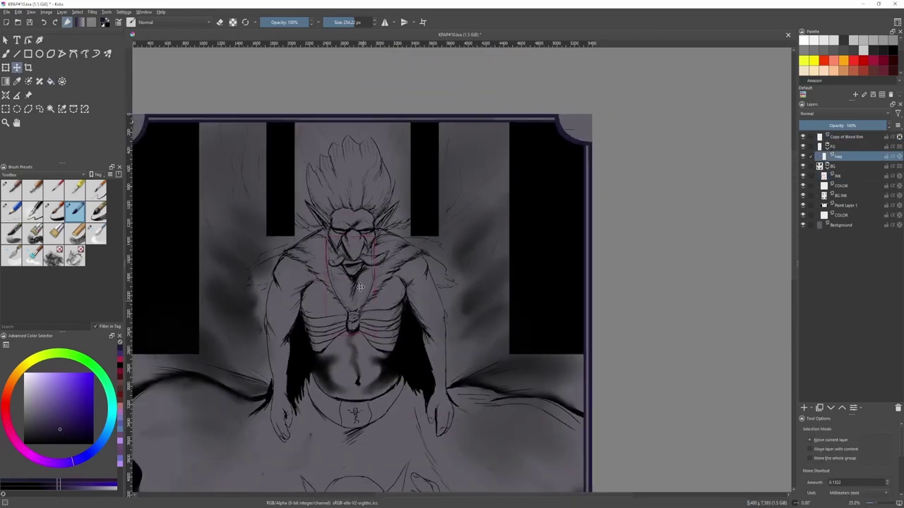
pyautogui.scroll(1, 360, 301)
pyautogui.scroll(-3, 363, 232)
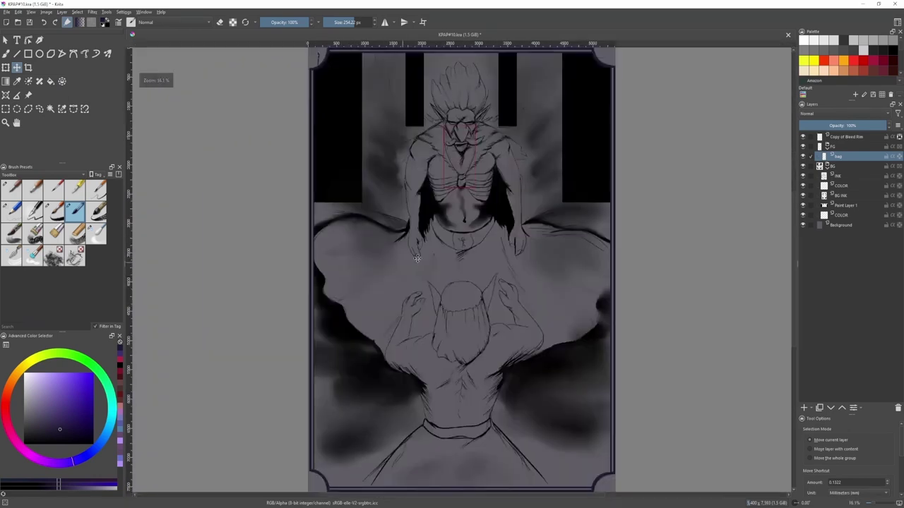
# - Try a PenQuill stroke over the stray line in the frame's upper-right corner on the INK layer, and undo it
pyautogui.scroll(1, 500, 195)
pyautogui.scroll(3, 587, 208)
pyautogui.press('pagedown')
pyautogui.press('pagedown')
pyautogui.press('/')
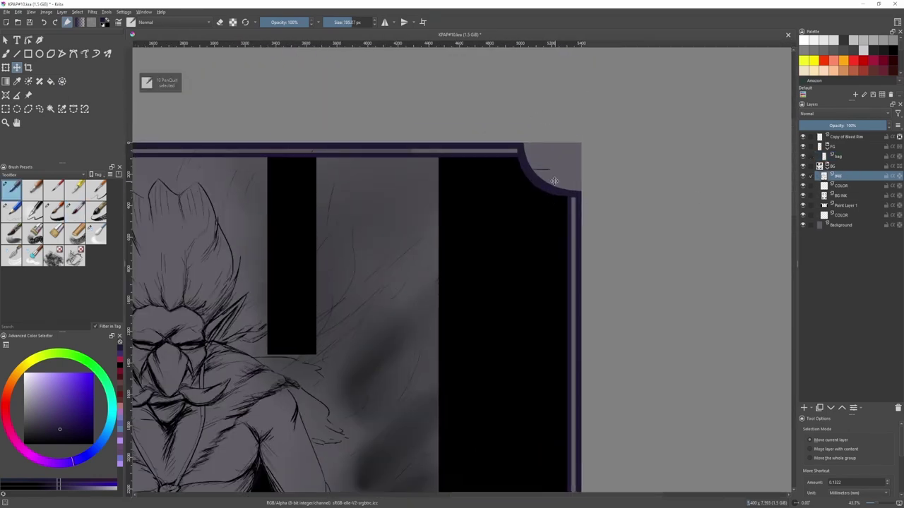
pyautogui.press('b')
pyautogui.moveTo(530, 171); pyautogui.dragTo(552, 168)
pyautogui.hotkey('ctrl', 'z')
pyautogui.hotkey('ctrl', 'z')
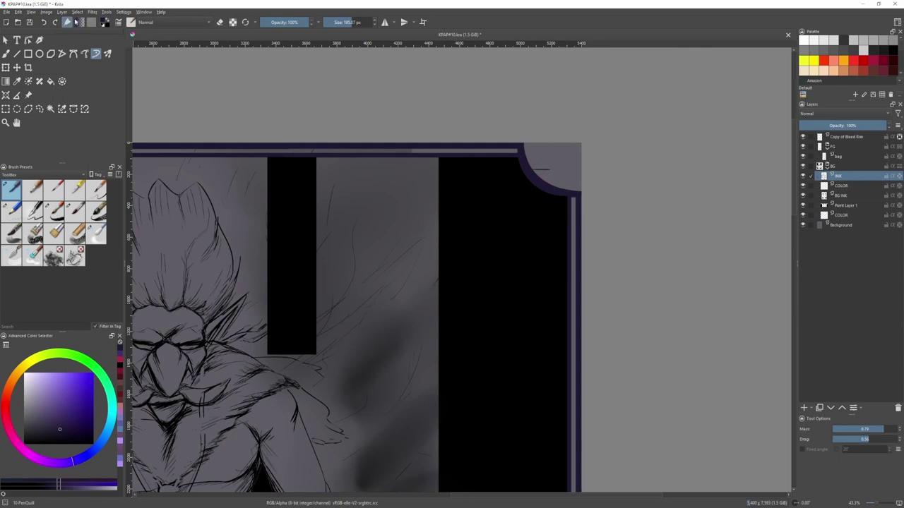
# - Clear the stray ink around the frame's upper-right corner with a rectangular selection on the BG INK and INK layers, and deselect
pyautogui.press('e')
pyautogui.press('pagedown')
pyautogui.press('pagedown')
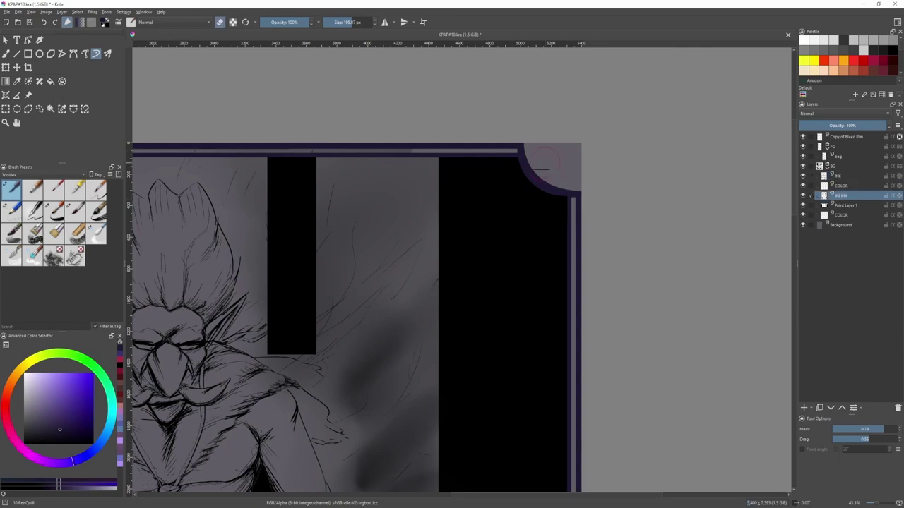
pyautogui.scroll(-3, 610, 186)
pyautogui.scroll(2, 518, 177)
pyautogui.hotkey('ctrl', 'r')
pyautogui.moveTo(234, 101); pyautogui.dragTo(615, 147)
pyautogui.press('pageup')
pyautogui.press('pageup')
pyautogui.hotkey('ctrl', 'shift', 'a')
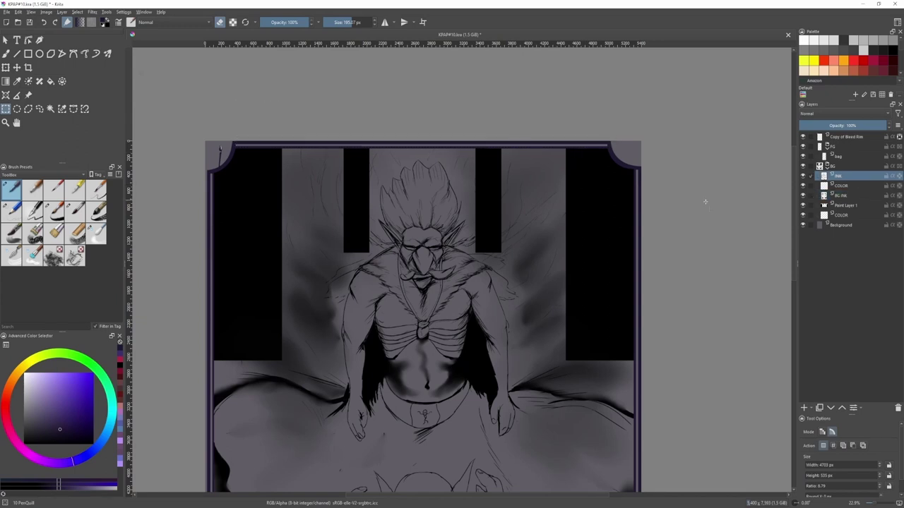
# - Save the illustration and make the COLOR layer under INK active with the Ink-7 Brush Rough preset
pyautogui.moveTo(462, 318); pyautogui.dragTo(504, 137)
pyautogui.scroll(1, 487, 266)
pyautogui.press('2')
pyautogui.hotkey('ctrl', 's')
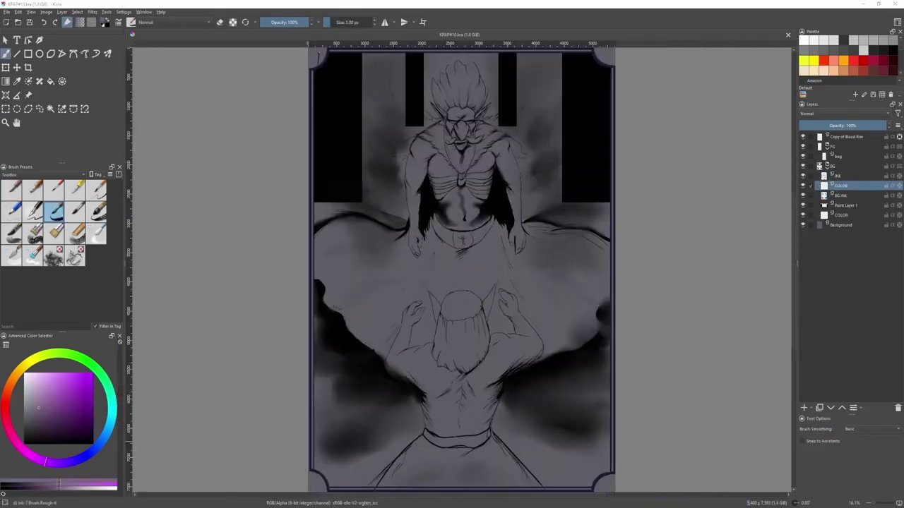
# - Block in the bearded figure's torso, arms, hands and face with muted purple, using a brush of about 336 px
pyautogui.moveTo(403, 289); pyautogui.dragTo(533, 286)
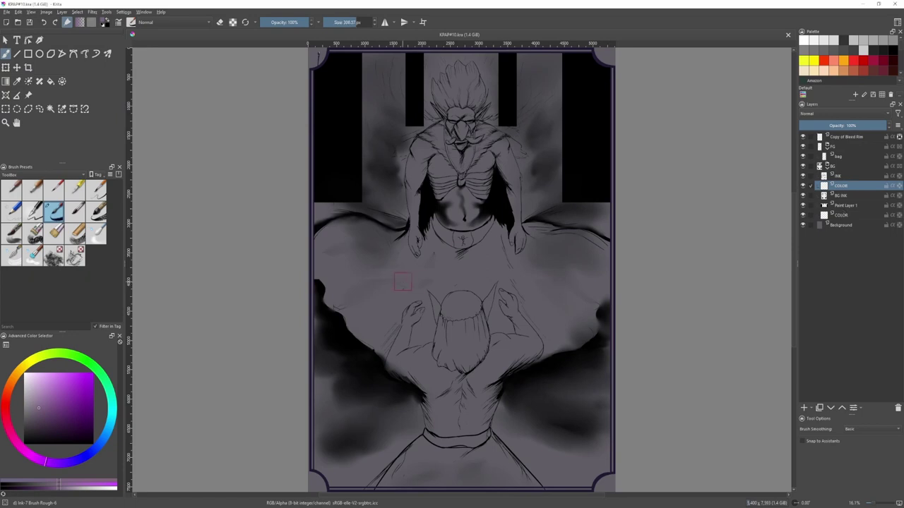
pyautogui.moveTo(422, 275)
pyautogui.mouseDown()
pyautogui.moveTo(467, 274)
pyautogui.moveTo(462, 261)
pyautogui.moveTo(483, 249)
pyautogui.moveTo(466, 203)
pyautogui.moveTo(494, 150)
pyautogui.moveTo(453, 176)
pyautogui.moveTo(437, 159)
pyautogui.moveTo(443, 198)
pyautogui.mouseUp()
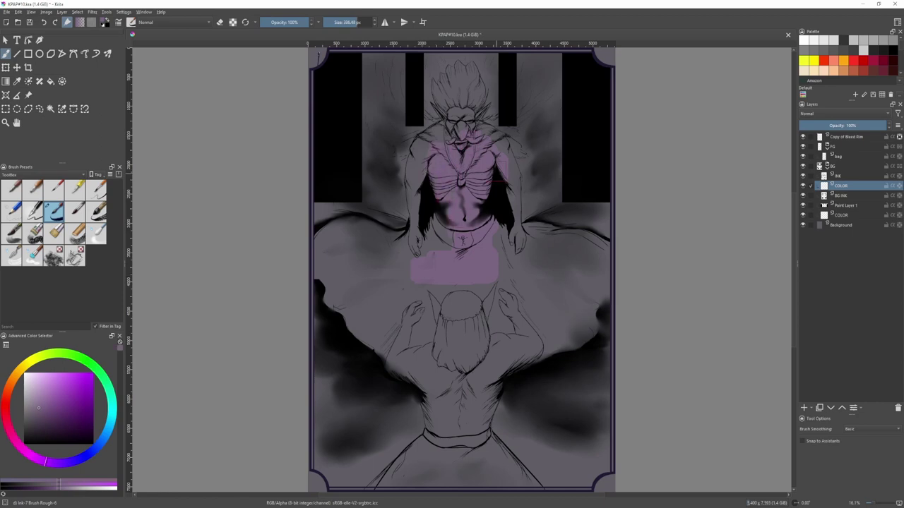
pyautogui.moveTo(494, 148); pyautogui.dragTo(517, 250)
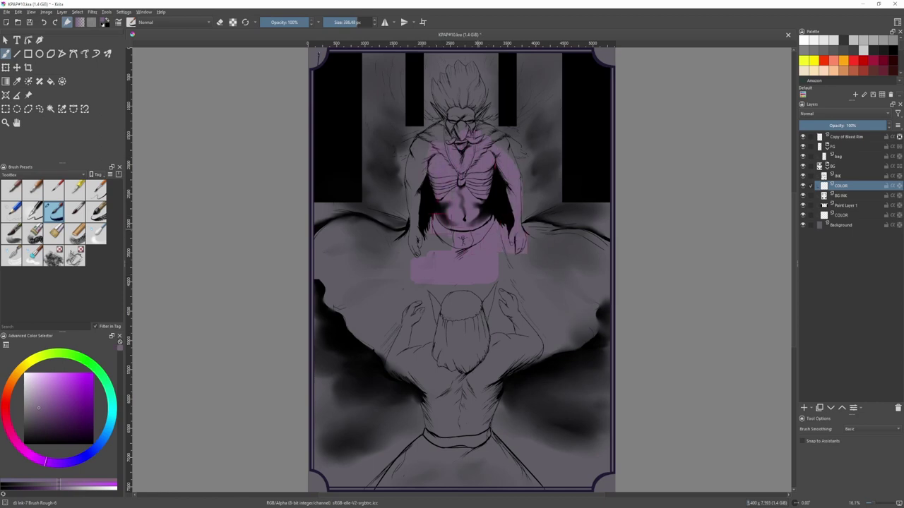
pyautogui.moveTo(428, 235); pyautogui.dragTo(448, 248)
pyautogui.moveTo(430, 131)
pyautogui.mouseDown()
pyautogui.moveTo(412, 182)
pyautogui.moveTo(421, 247)
pyautogui.mouseUp()
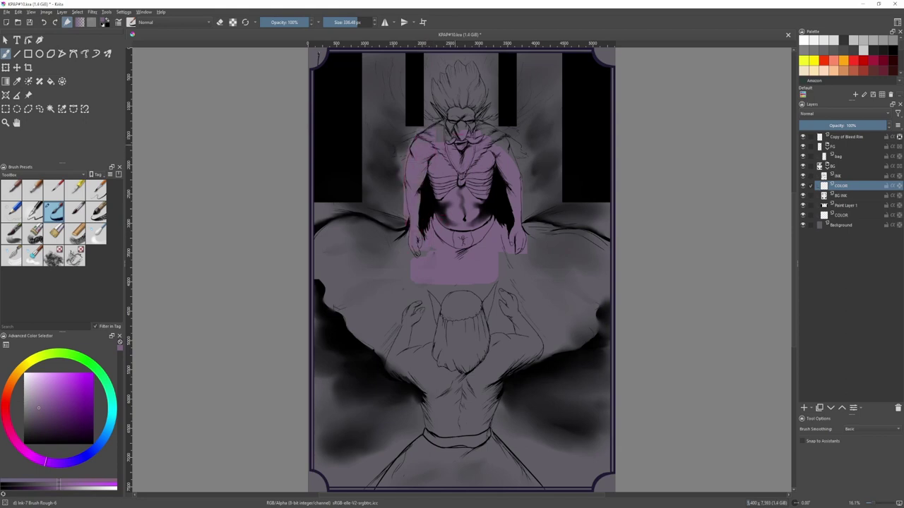
pyautogui.moveTo(460, 133); pyautogui.dragTo(458, 126)
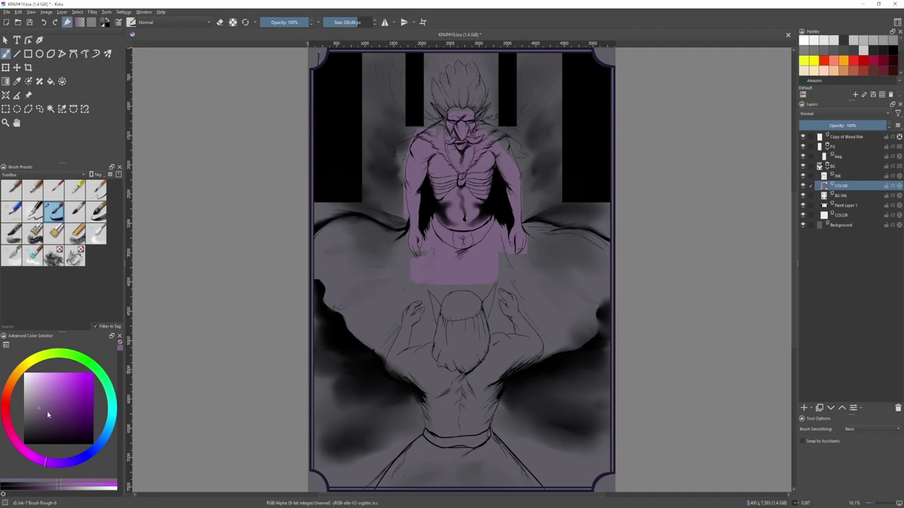
# - Refill the bearded figure's skin with a paler mauve after testing greyer shades
pyautogui.press('f')
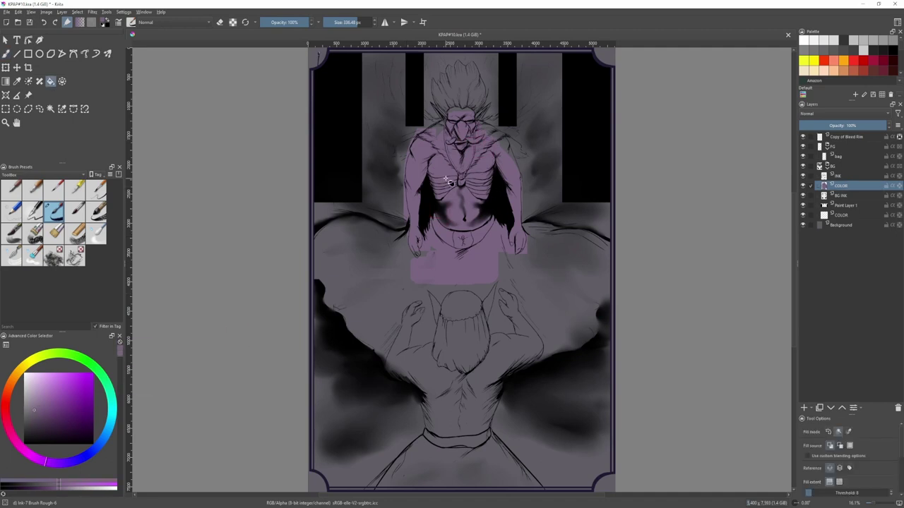
pyautogui.press('b')
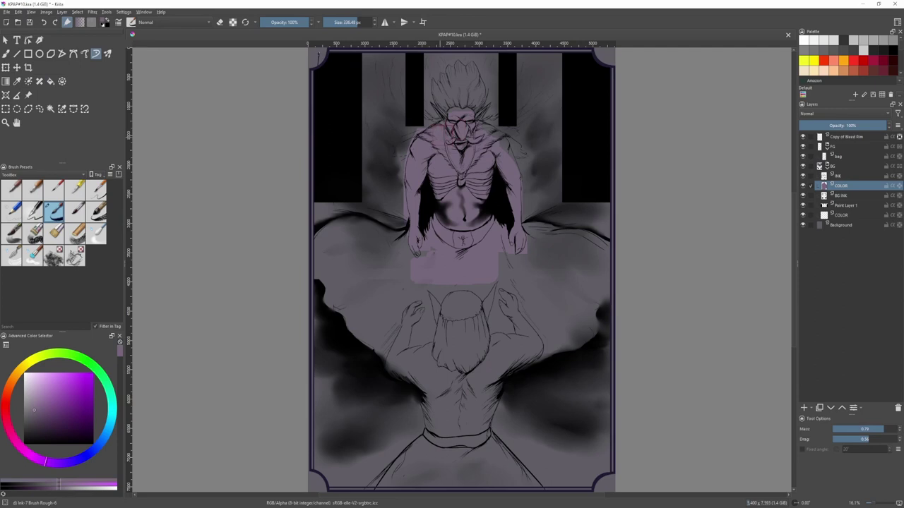
pyautogui.moveTo(35, 401); pyautogui.dragTo(29, 405)
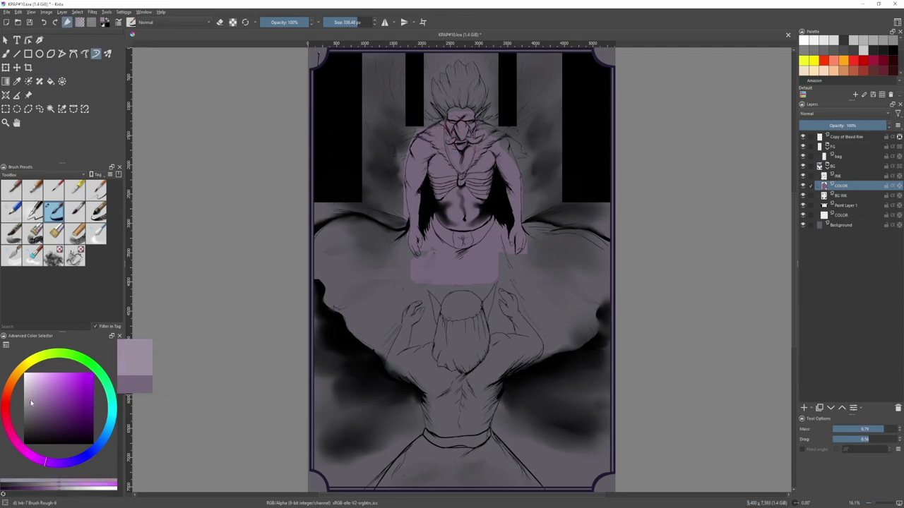
pyautogui.press('f')
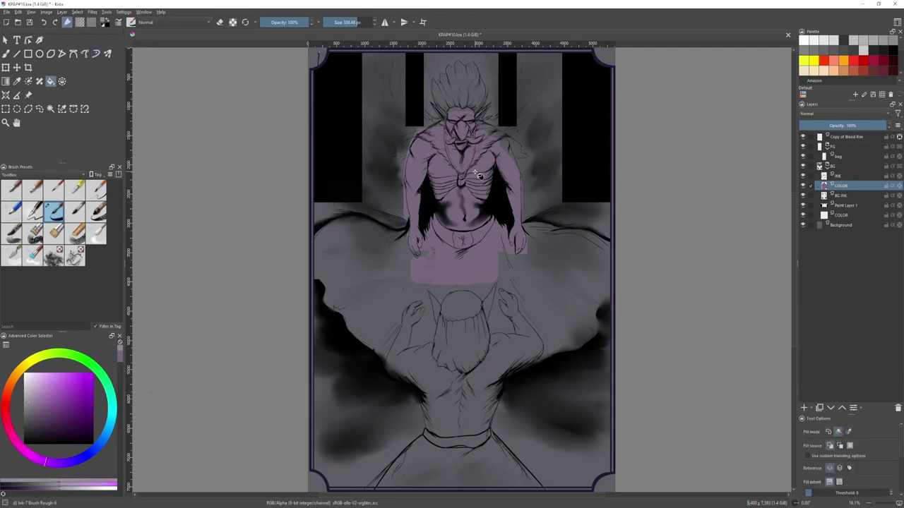
pyautogui.click(477, 177)
pyautogui.click(32, 401)
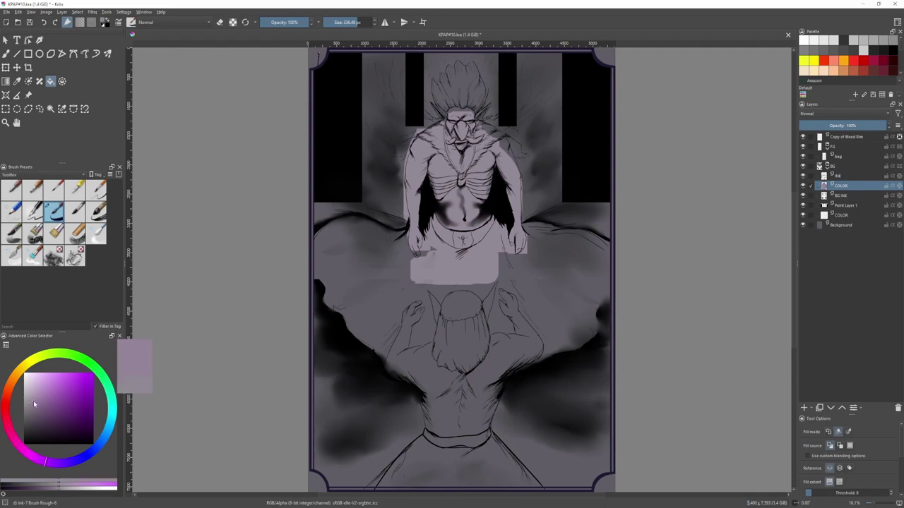
pyautogui.press('b')
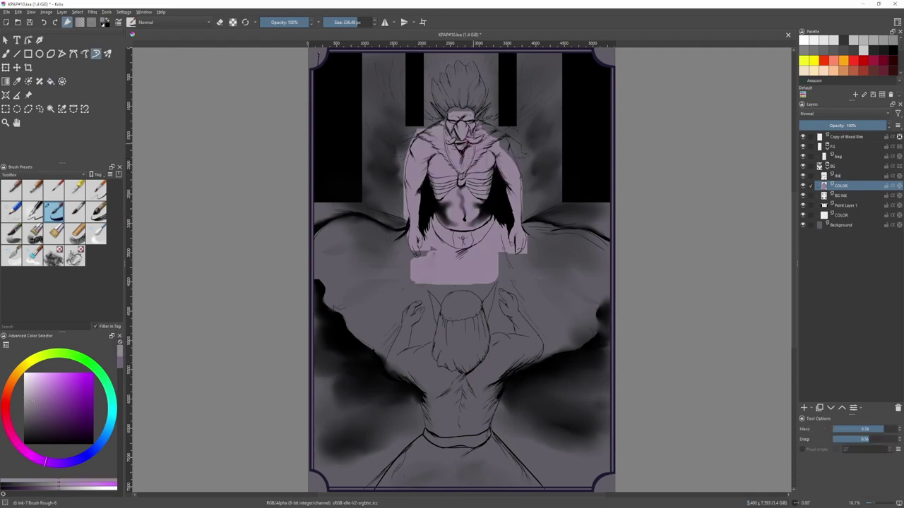
# - Touch up the mauve skin around the bearded figure's shoulder, and reduce the brush to about 245 px
pyautogui.moveTo(478, 138); pyautogui.dragTo(493, 143)
pyautogui.click(37, 396)
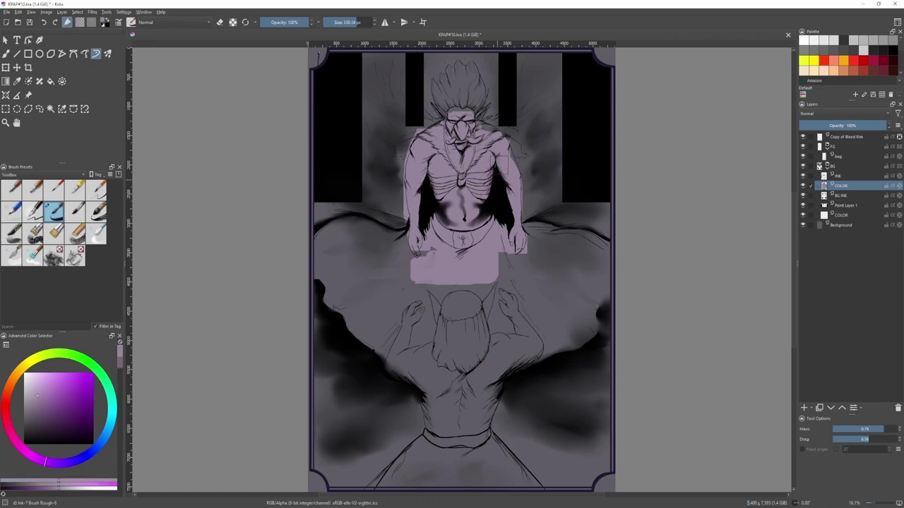
pyautogui.moveTo(494, 166)
pyautogui.keyDown('shift'); pyautogui.mouseDown()
pyautogui.moveTo(470, 164)
pyautogui.moveTo(502, 148)
pyautogui.mouseUp(); pyautogui.keyUp('shift')
pyautogui.keyDown('ctrl'); pyautogui.click(509, 166); pyautogui.keyUp('ctrl')
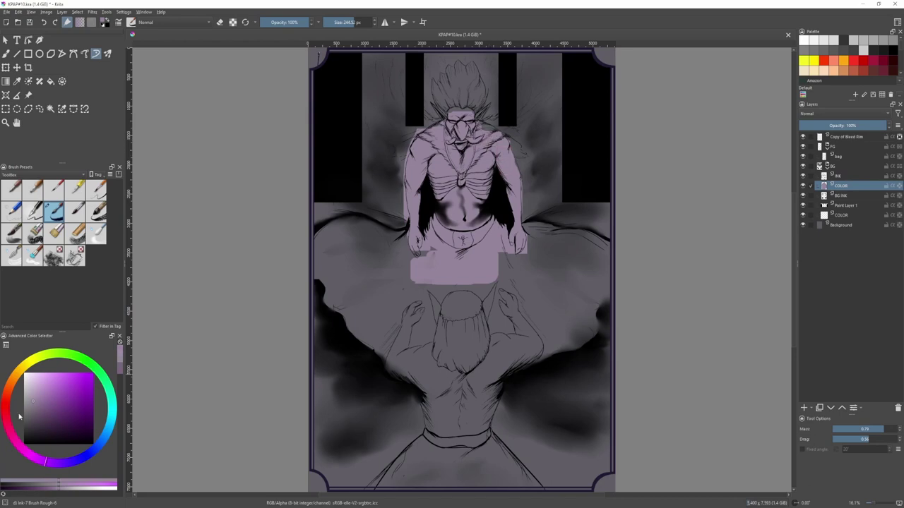
# - Paint the fur collar on one side of the bearded figure's chest in muted brown, darkening it to a deep taupe
pyautogui.click(7, 399)
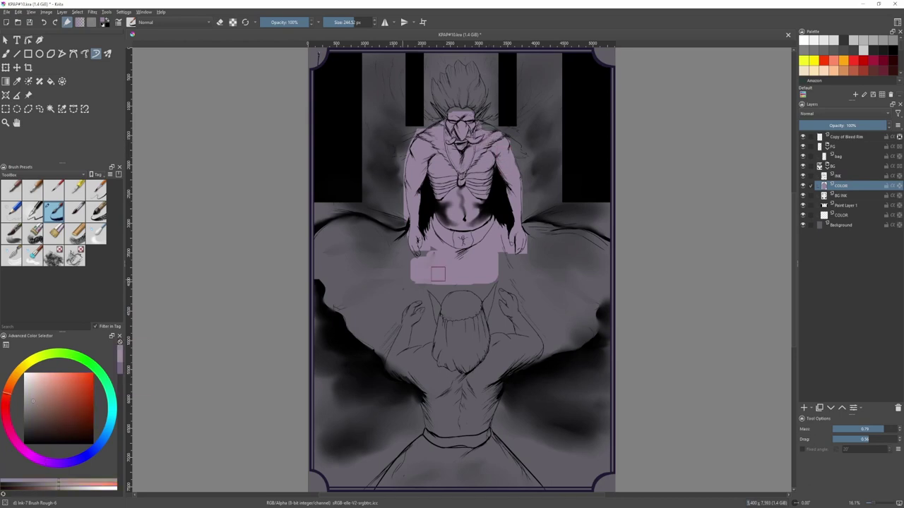
pyautogui.moveTo(494, 130); pyautogui.dragTo(481, 144)
pyautogui.click(34, 409)
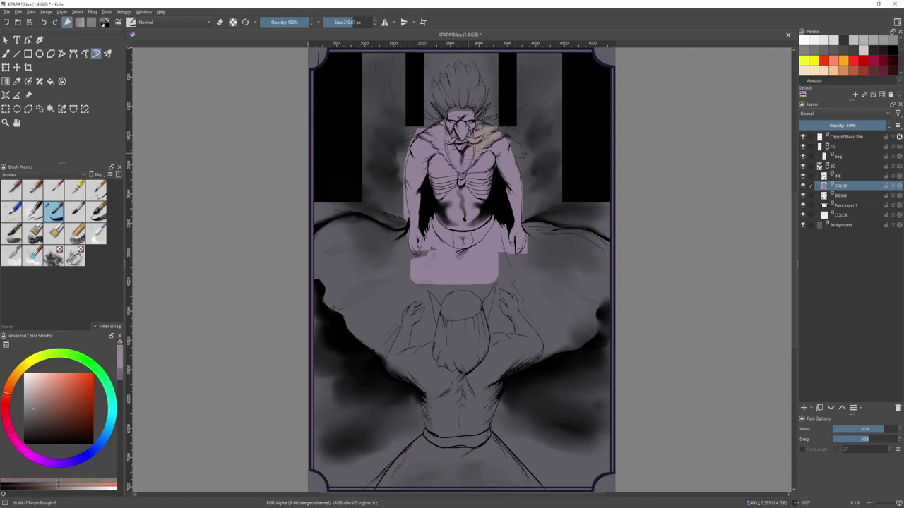
pyautogui.moveTo(489, 135); pyautogui.dragTo(458, 154)
pyautogui.click(30, 415)
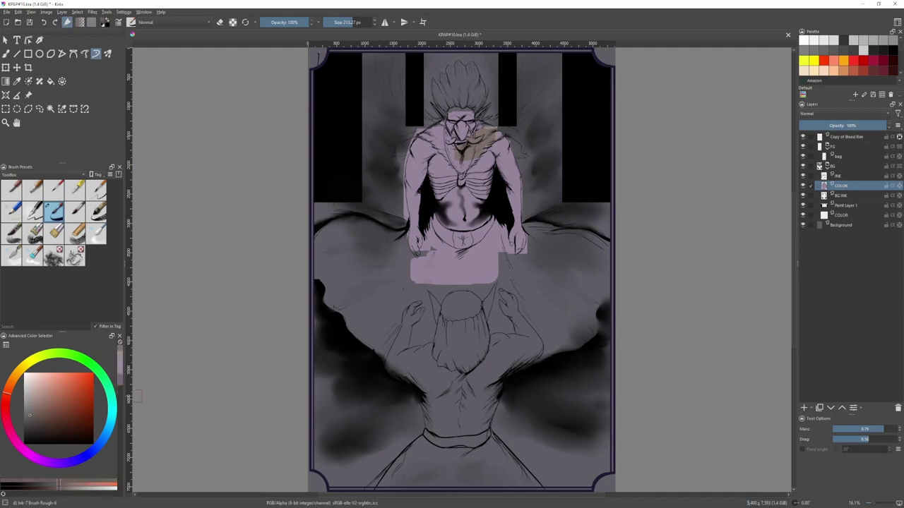
pyautogui.press('f')
pyautogui.click(480, 150)
pyautogui.press('b')
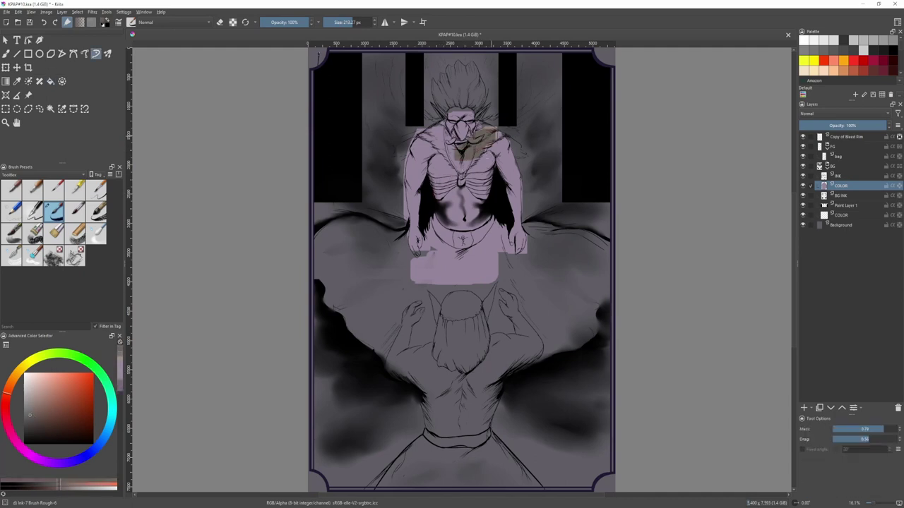
pyautogui.moveTo(497, 136)
pyautogui.mouseDown()
pyautogui.moveTo(481, 129)
pyautogui.moveTo(466, 145)
pyautogui.mouseUp()
# - Paint the bearded figure's tall hair in pale grey-blue
pyautogui.keyDown('ctrl'); pyautogui.click(491, 165); pyautogui.keyUp('ctrl')
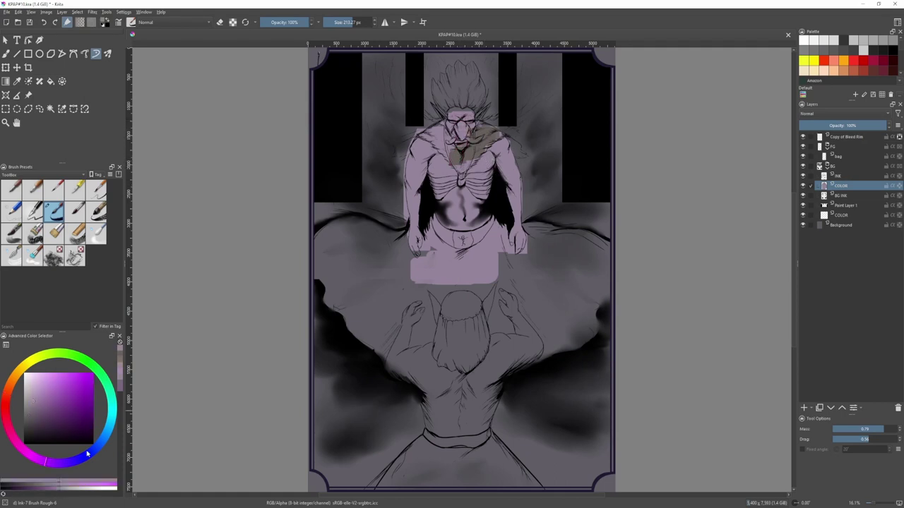
pyautogui.moveTo(87, 454); pyautogui.dragTo(101, 442)
pyautogui.press('f')
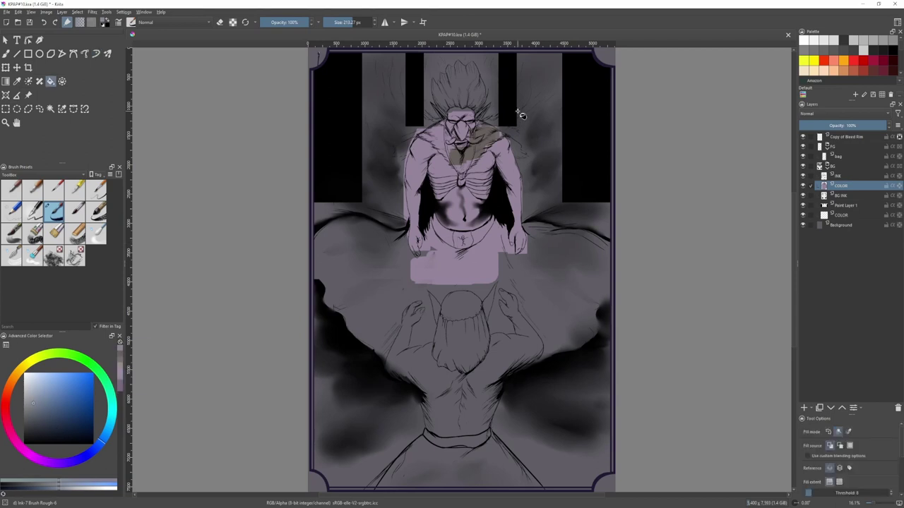
pyautogui.press('b')
pyautogui.moveTo(460, 86)
pyautogui.mouseDown()
pyautogui.moveTo(452, 99)
pyautogui.moveTo(463, 89)
pyautogui.moveTo(468, 99)
pyautogui.moveTo(450, 99)
pyautogui.moveTo(463, 85)
pyautogui.moveTo(454, 85)
pyautogui.moveTo(449, 104)
pyautogui.moveTo(472, 84)
pyautogui.moveTo(479, 112)
pyautogui.mouseUp()
pyautogui.moveTo(459, 80)
pyautogui.mouseDown()
pyautogui.moveTo(459, 65)
pyautogui.moveTo(441, 101)
pyautogui.mouseUp()
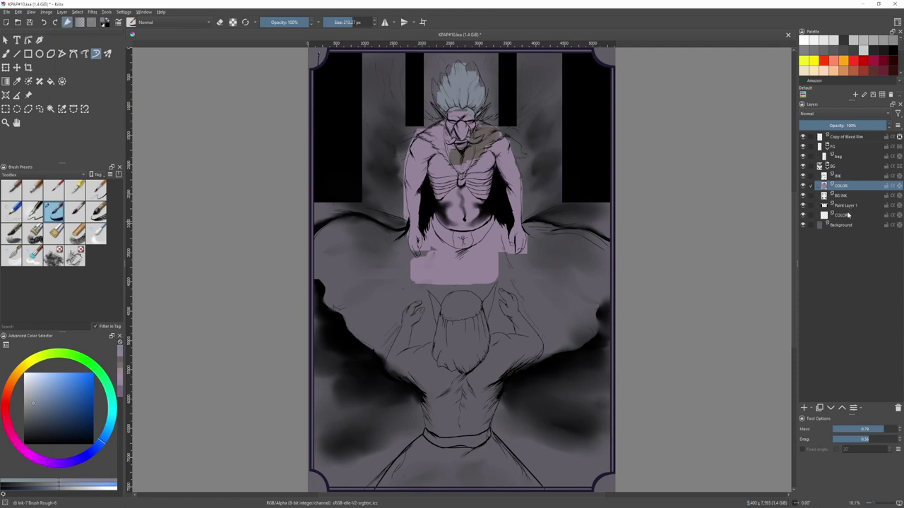
# - On the bottom COLOR layer, paint muted violet patches behind the bearded figure's shoulders and refill them with a darker violet
pyautogui.click(846, 215)
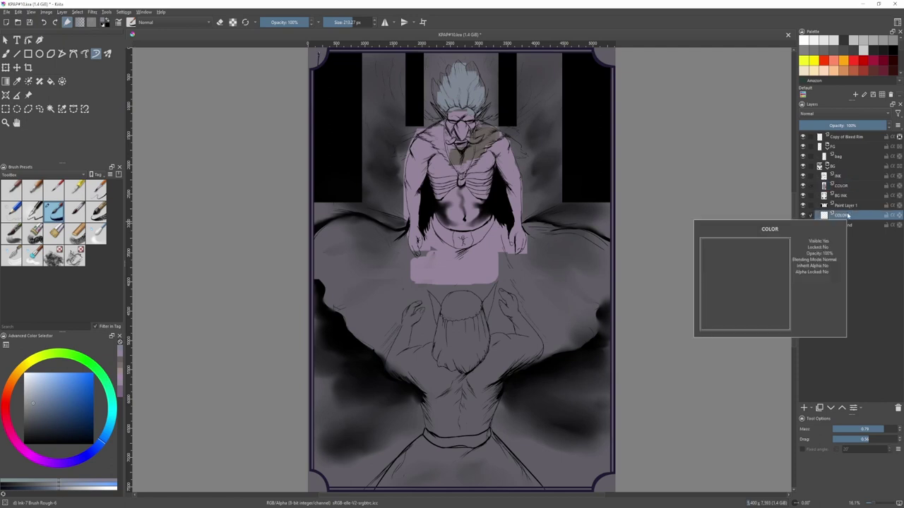
pyautogui.moveTo(50, 459)
pyautogui.mouseDown()
pyautogui.moveTo(73, 462)
pyautogui.moveTo(60, 462)
pyautogui.mouseUp()
pyautogui.press('f')
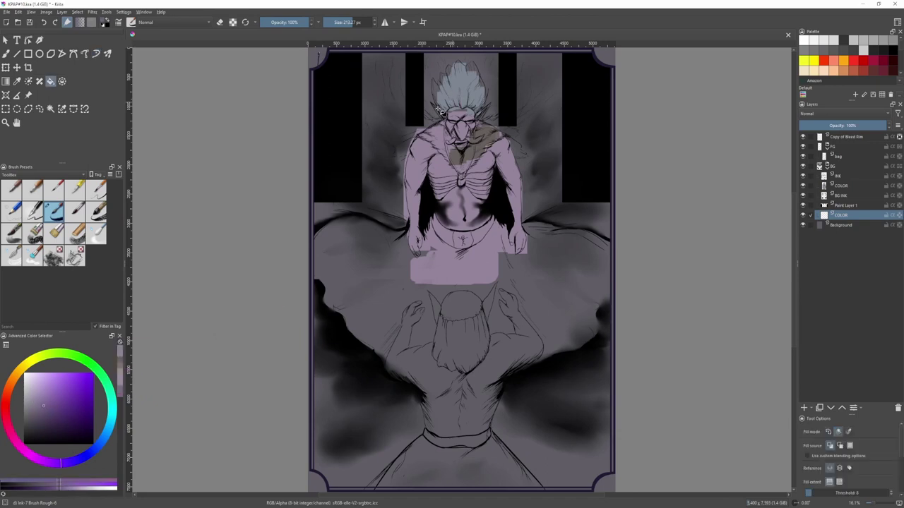
pyautogui.press('b')
pyautogui.moveTo(387, 104); pyautogui.dragTo(396, 117)
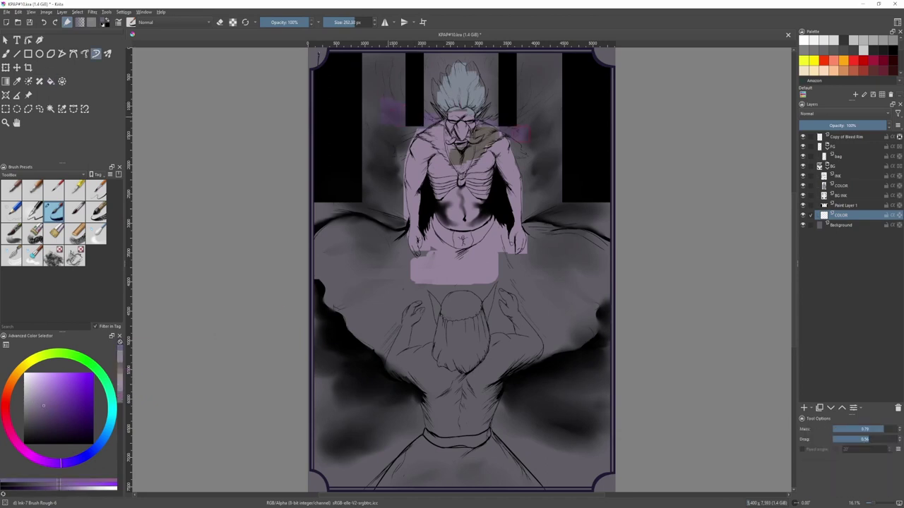
pyautogui.click(38, 421)
pyautogui.press('f')
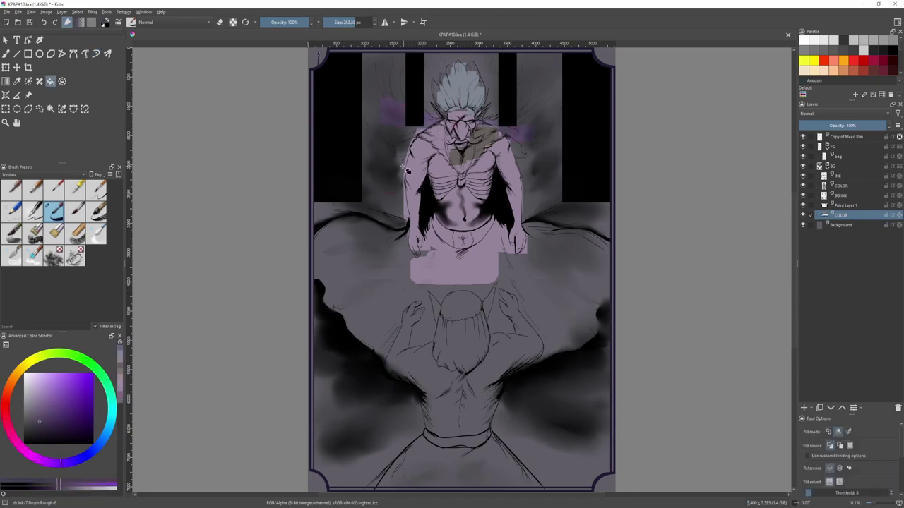
pyautogui.click(528, 137)
# - Extend the dark violet across the wall behind the bearded figure and the band above the robe with a larger brush
pyautogui.press('b')
pyautogui.moveTo(432, 137); pyautogui.dragTo(524, 146)
pyautogui.moveTo(444, 141)
pyautogui.mouseDown()
pyautogui.moveTo(399, 141)
pyautogui.moveTo(548, 148)
pyautogui.moveTo(400, 166)
pyautogui.moveTo(555, 169)
pyautogui.moveTo(436, 190)
pyautogui.moveTo(511, 195)
pyautogui.moveTo(422, 208)
pyautogui.mouseUp()
pyautogui.moveTo(345, 215)
pyautogui.mouseDown()
pyautogui.moveTo(623, 217)
pyautogui.moveTo(324, 230)
pyautogui.mouseUp()
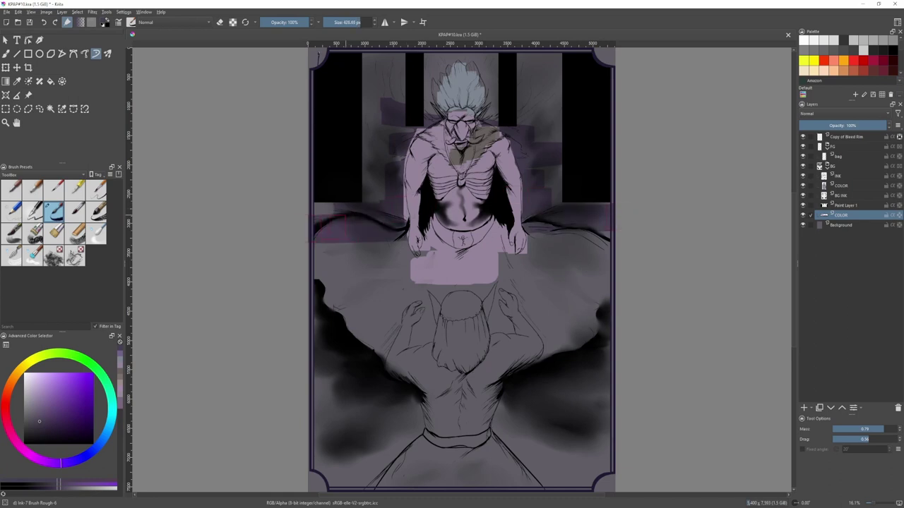
# - On the COLOR layer under INK, paint the upper part of the robe beige and refill it with a darker taupe
pyautogui.click(843, 187)
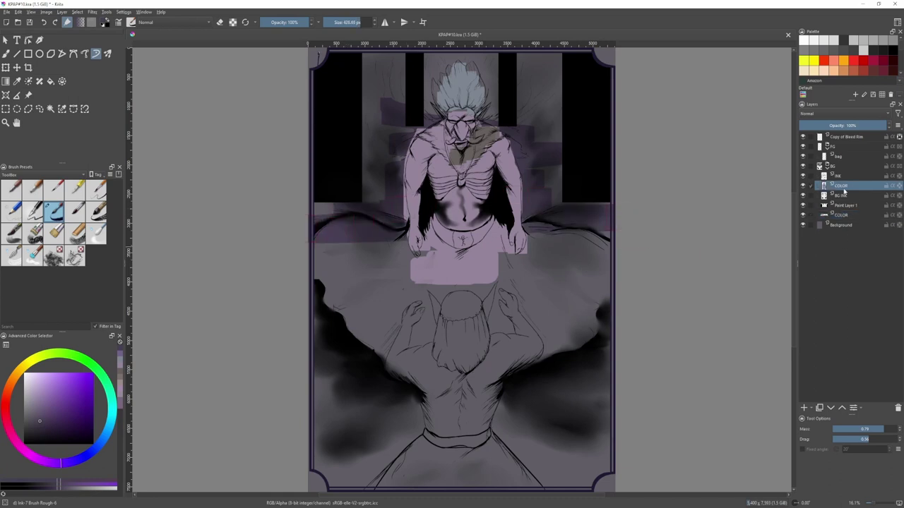
pyautogui.keyDown('ctrl'); pyautogui.click(486, 276); pyautogui.keyUp('ctrl')
pyautogui.click(19, 380)
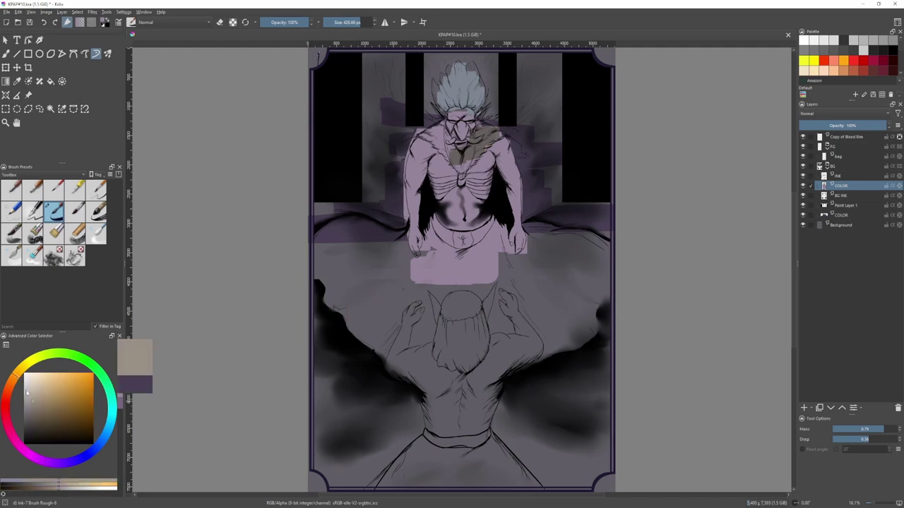
pyautogui.moveTo(489, 262)
pyautogui.mouseDown()
pyautogui.moveTo(494, 288)
pyautogui.moveTo(498, 257)
pyautogui.moveTo(545, 253)
pyautogui.moveTo(526, 248)
pyautogui.moveTo(534, 239)
pyautogui.moveTo(580, 245)
pyautogui.moveTo(572, 248)
pyautogui.moveTo(598, 262)
pyautogui.moveTo(540, 301)
pyautogui.moveTo(493, 264)
pyautogui.moveTo(499, 245)
pyautogui.moveTo(469, 265)
pyautogui.moveTo(431, 273)
pyautogui.mouseUp()
pyautogui.click(31, 413)
pyautogui.press('f')
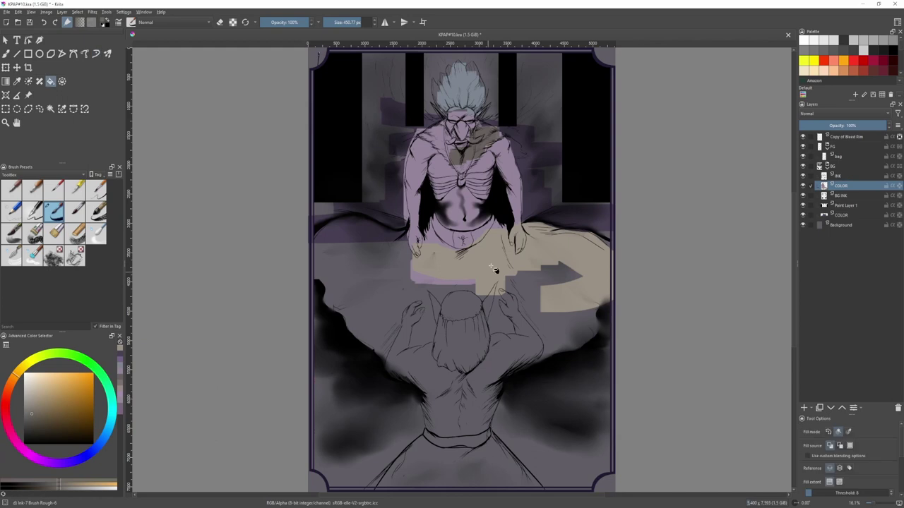
pyautogui.click(495, 270)
# - Paint the rest of the robe taupe, from the bearded figure's hands down over the kneeling figure's head and shoulders
pyautogui.press('b')
pyautogui.moveTo(410, 261); pyautogui.dragTo(417, 284)
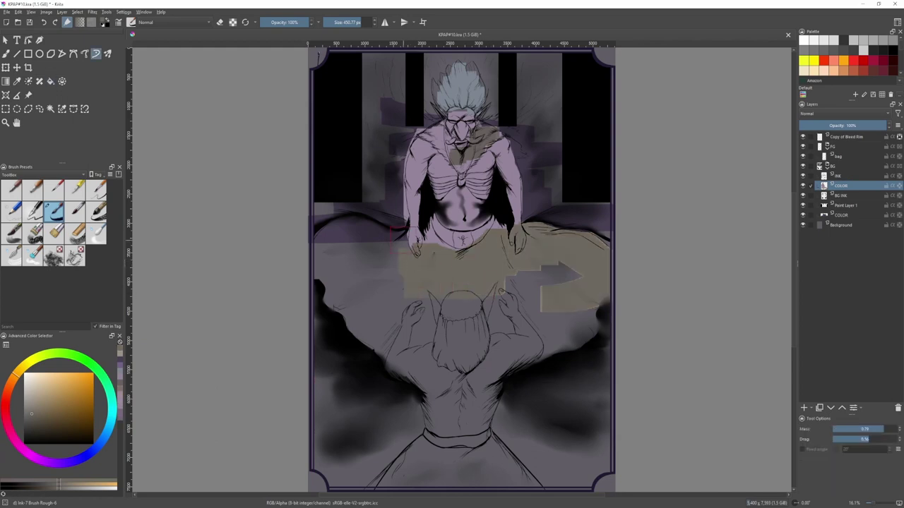
pyautogui.moveTo(405, 241)
pyautogui.mouseDown()
pyautogui.moveTo(320, 240)
pyautogui.moveTo(324, 252)
pyautogui.moveTo(351, 233)
pyautogui.moveTo(416, 241)
pyautogui.moveTo(392, 246)
pyautogui.moveTo(423, 265)
pyautogui.moveTo(335, 260)
pyautogui.moveTo(454, 290)
pyautogui.moveTo(393, 288)
pyautogui.moveTo(377, 268)
pyautogui.moveTo(498, 286)
pyautogui.moveTo(566, 273)
pyautogui.moveTo(520, 289)
pyautogui.moveTo(604, 278)
pyautogui.moveTo(567, 308)
pyautogui.moveTo(485, 303)
pyautogui.moveTo(460, 324)
pyautogui.moveTo(591, 294)
pyautogui.moveTo(527, 342)
pyautogui.moveTo(601, 304)
pyautogui.moveTo(570, 328)
pyautogui.moveTo(440, 354)
pyautogui.moveTo(384, 305)
pyautogui.moveTo(365, 300)
pyautogui.moveTo(381, 322)
pyautogui.moveTo(338, 290)
pyautogui.moveTo(327, 262)
pyautogui.moveTo(356, 307)
pyautogui.moveTo(337, 297)
pyautogui.moveTo(411, 367)
pyautogui.moveTo(474, 350)
pyautogui.mouseUp()
# - Try muted grey-green patches on the kneeling figure's lower hair and upper back
pyautogui.click(48, 360)
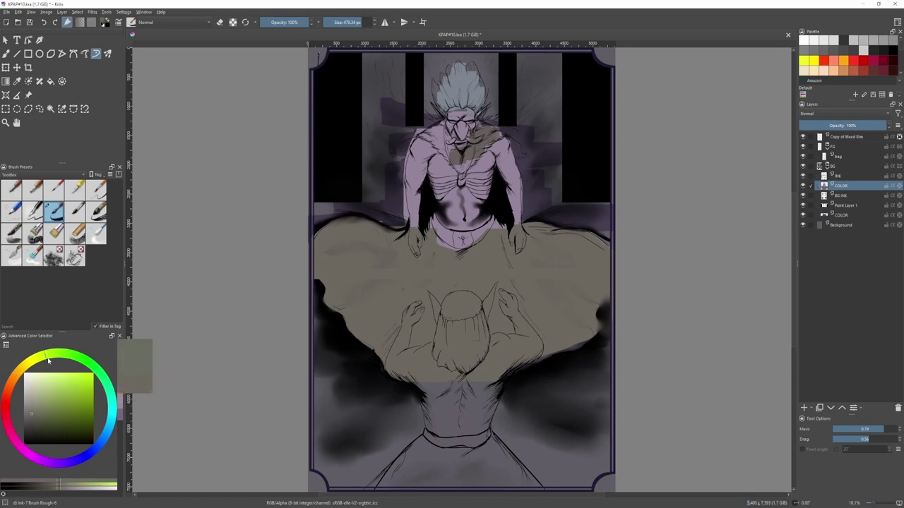
pyautogui.moveTo(35, 413); pyautogui.dragTo(33, 416)
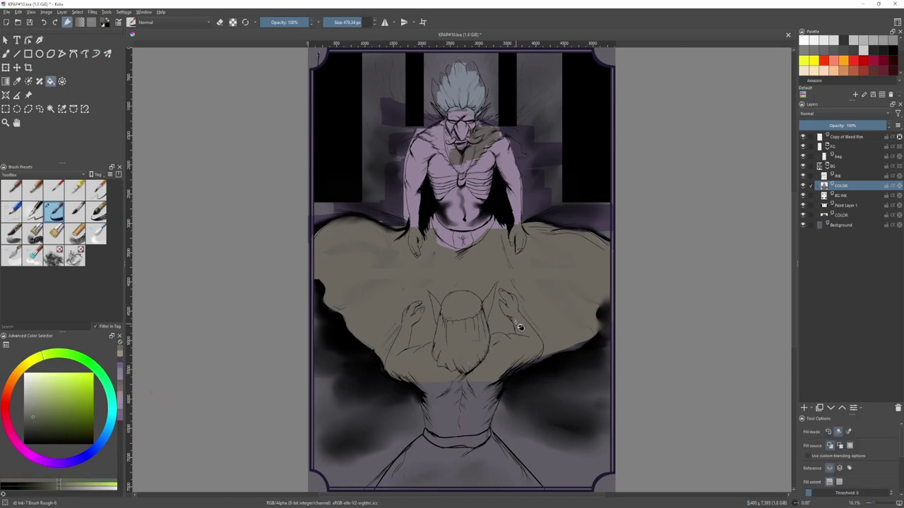
pyautogui.moveTo(498, 380)
pyautogui.mouseDown()
pyautogui.moveTo(493, 358)
pyautogui.moveTo(475, 373)
pyautogui.mouseUp()
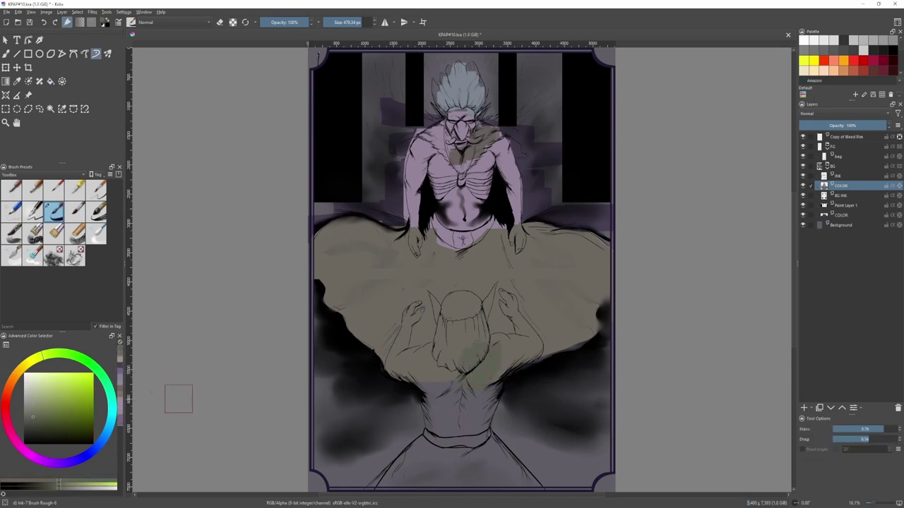
pyautogui.click(36, 420)
pyautogui.press('f')
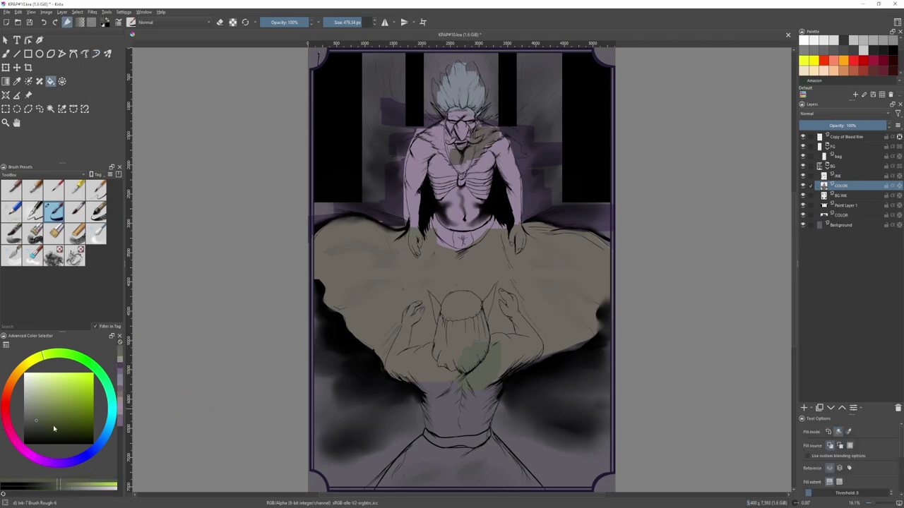
pyautogui.moveTo(37, 421); pyautogui.dragTo(31, 414)
pyautogui.press('b')
pyautogui.moveTo(475, 355)
pyautogui.mouseDown()
pyautogui.moveTo(471, 371)
pyautogui.moveTo(493, 374)
pyautogui.moveTo(454, 421)
pyautogui.mouseUp()
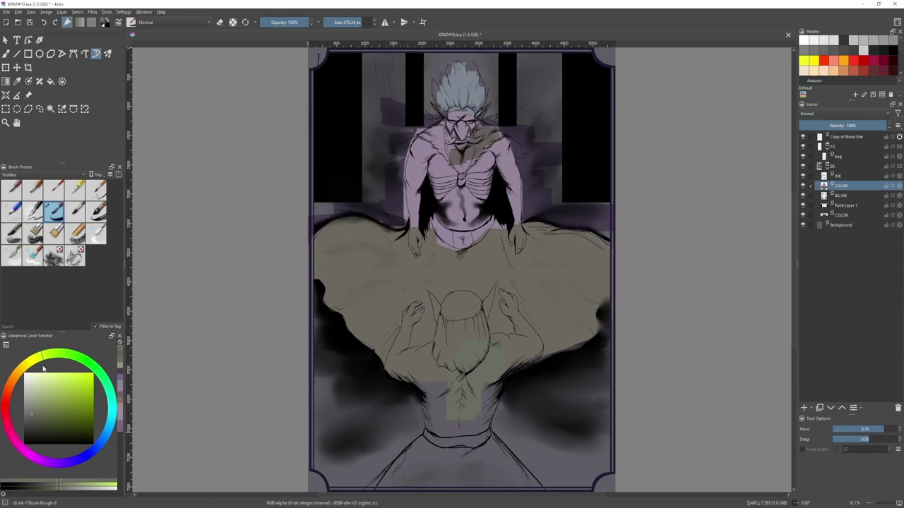
# - Try a bucket fill on the kneeling figure's back and undo it
pyautogui.press('f')
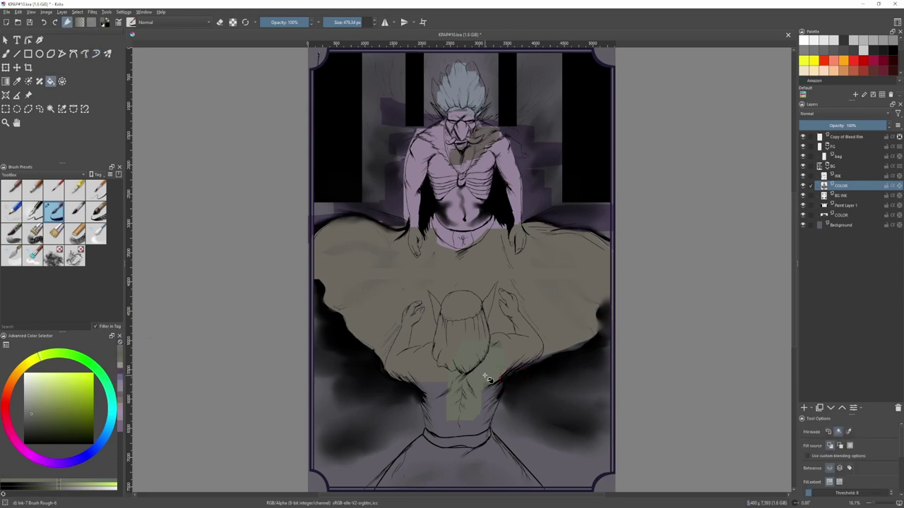
pyautogui.click(489, 379)
pyautogui.press('b')
pyautogui.hotkey('ctrl', 'z')
# - Paint the kneeling figure's lower hair, shoulders and back down to the waist in a darker olive green
pyautogui.click(31, 421)
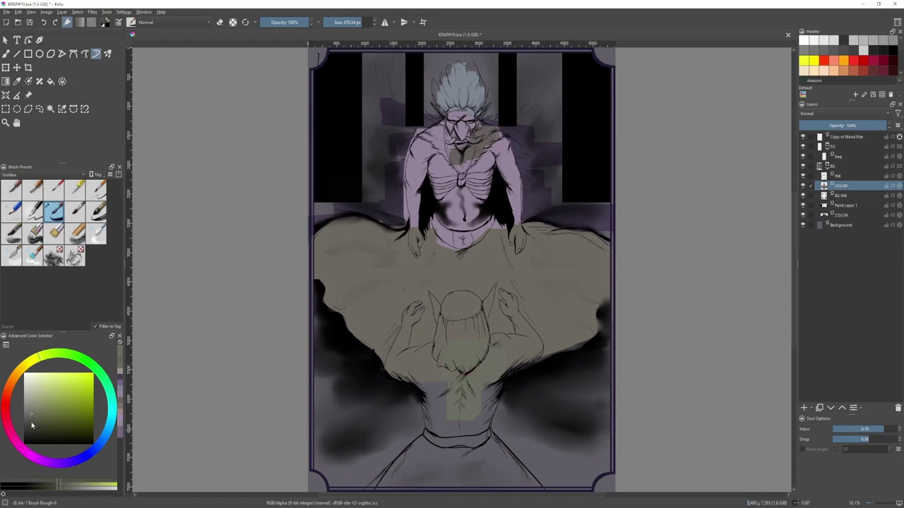
pyautogui.press('f')
pyautogui.click(36, 418)
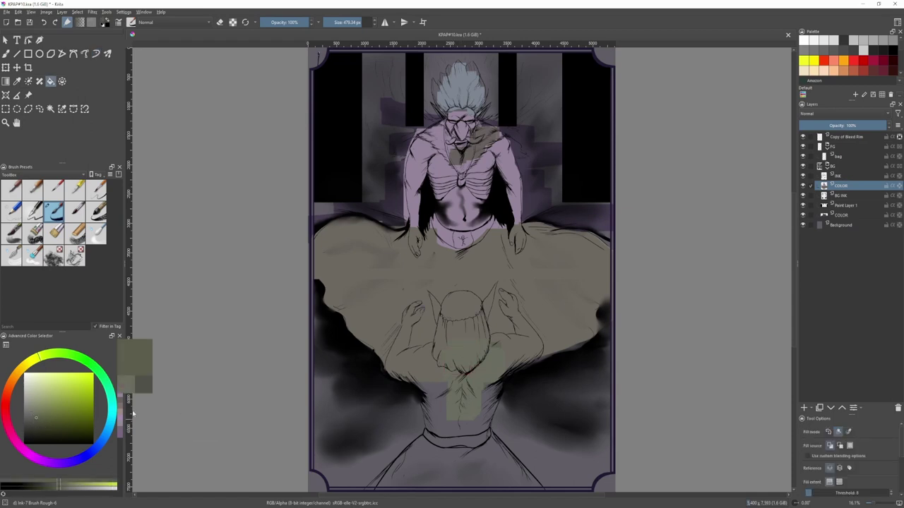
pyautogui.press('b')
pyautogui.moveTo(467, 360)
pyautogui.mouseDown()
pyautogui.moveTo(494, 381)
pyautogui.moveTo(452, 390)
pyautogui.moveTo(427, 364)
pyautogui.moveTo(441, 364)
pyautogui.mouseUp()
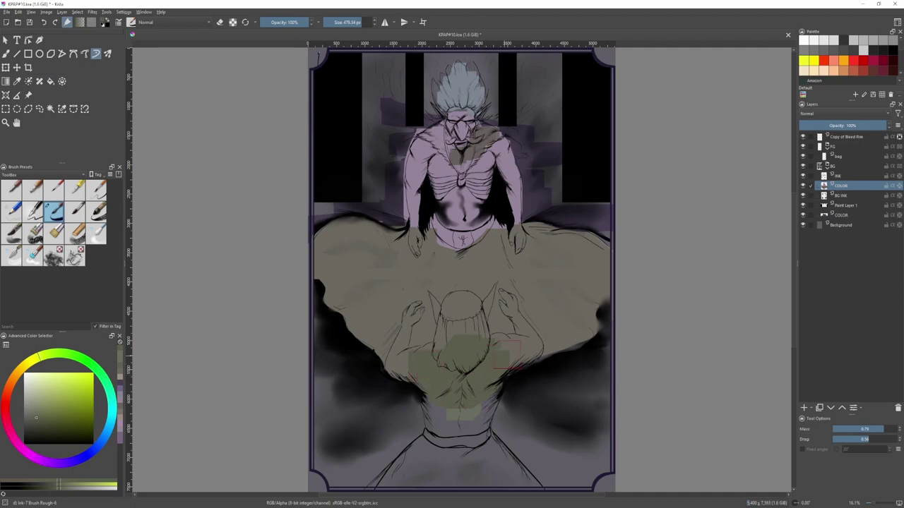
pyautogui.moveTo(509, 354)
pyautogui.mouseDown()
pyautogui.moveTo(448, 383)
pyautogui.moveTo(466, 415)
pyautogui.mouseUp()
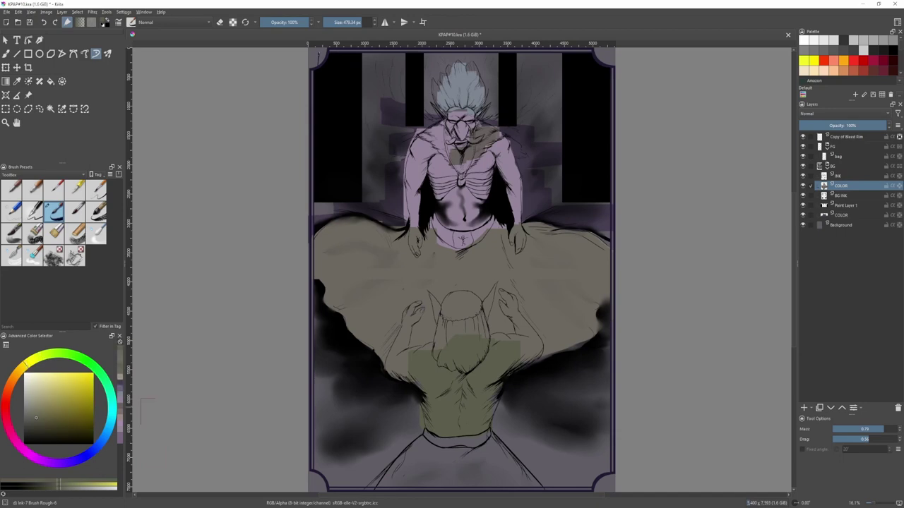
# - Paint the kneeling figure's skirt below the waist in dark mustard yellow
pyautogui.press('-')
pyautogui.scroll(2, 410, 403)
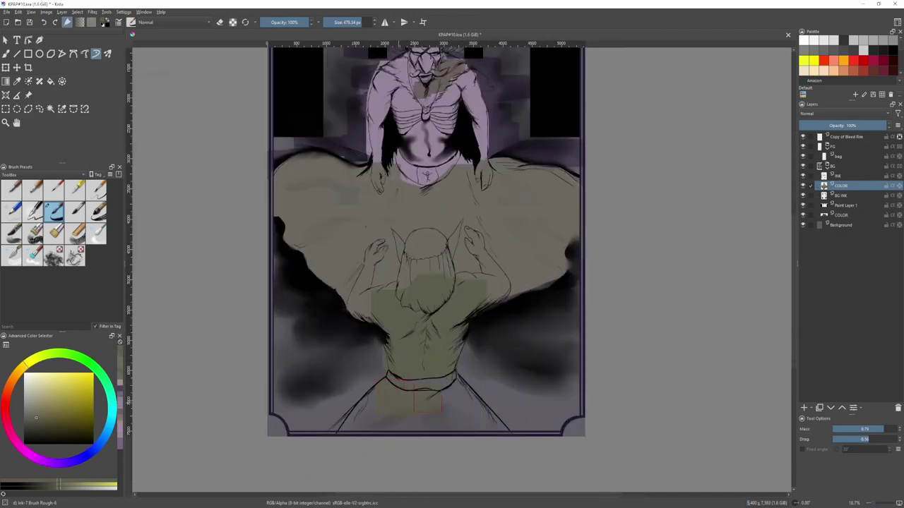
pyautogui.click(51, 416)
pyautogui.moveTo(449, 397); pyautogui.dragTo(398, 402)
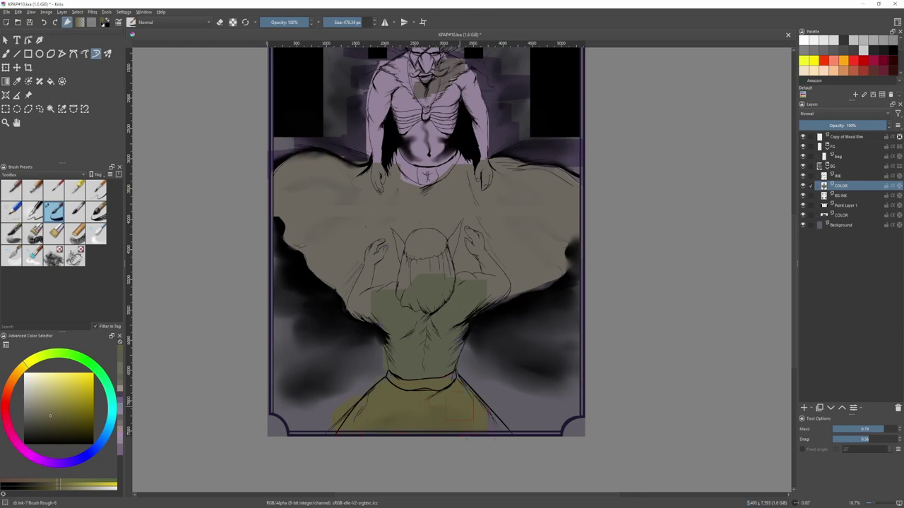
# - Extend the olive green over the kneeling figure's far shoulder, hair and crown, using a smaller brush for the crown
pyautogui.keyDown('ctrl'); pyautogui.click(483, 322); pyautogui.keyUp('ctrl')
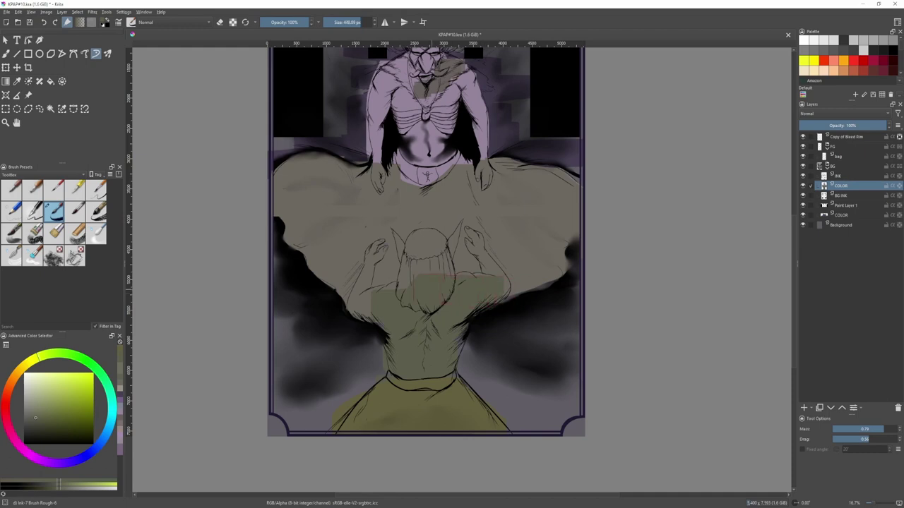
pyautogui.moveTo(410, 274)
pyautogui.mouseDown()
pyautogui.moveTo(424, 252)
pyautogui.moveTo(434, 261)
pyautogui.mouseUp()
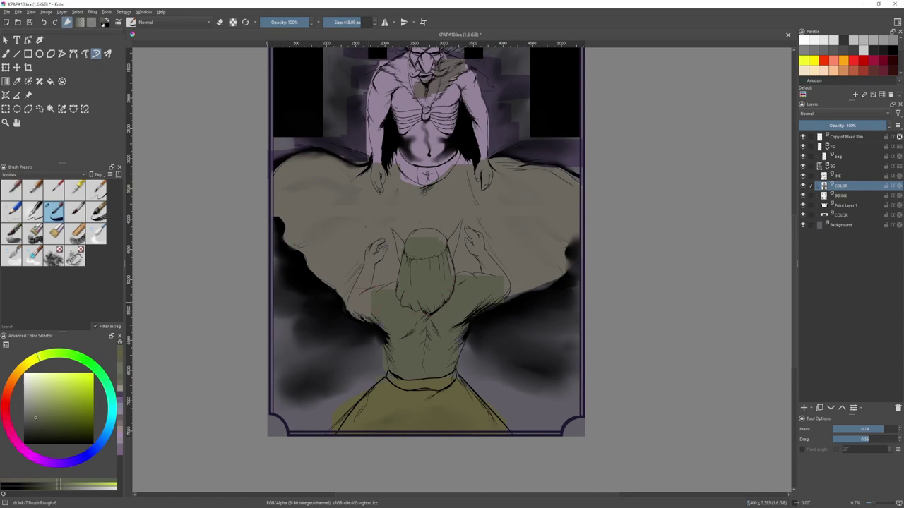
pyautogui.scroll(1, 372, 272)
pyautogui.keyDown('shift'); pyautogui.moveTo(382, 271); pyautogui.dragTo(294, 271); pyautogui.keyUp('shift')
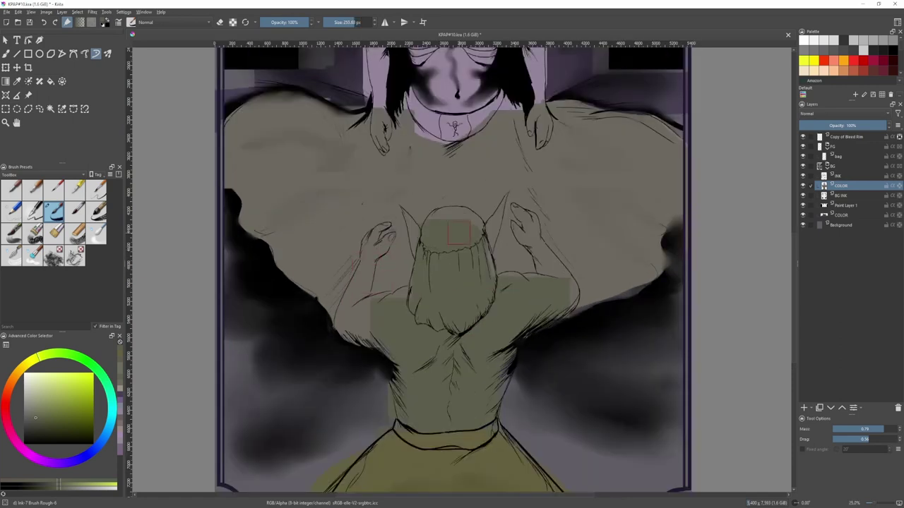
pyautogui.moveTo(432, 227); pyautogui.dragTo(477, 243)
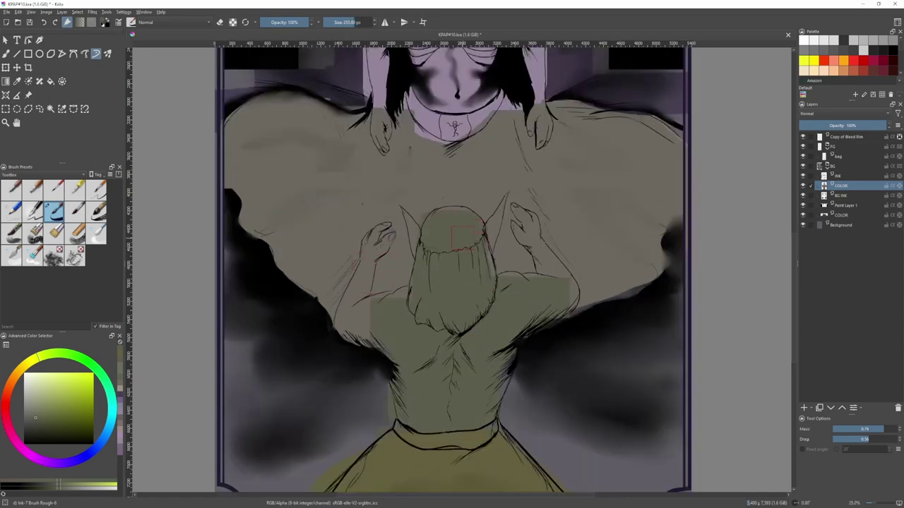
pyautogui.scroll(-1, 464, 238)
pyautogui.scroll(1, 463, 238)
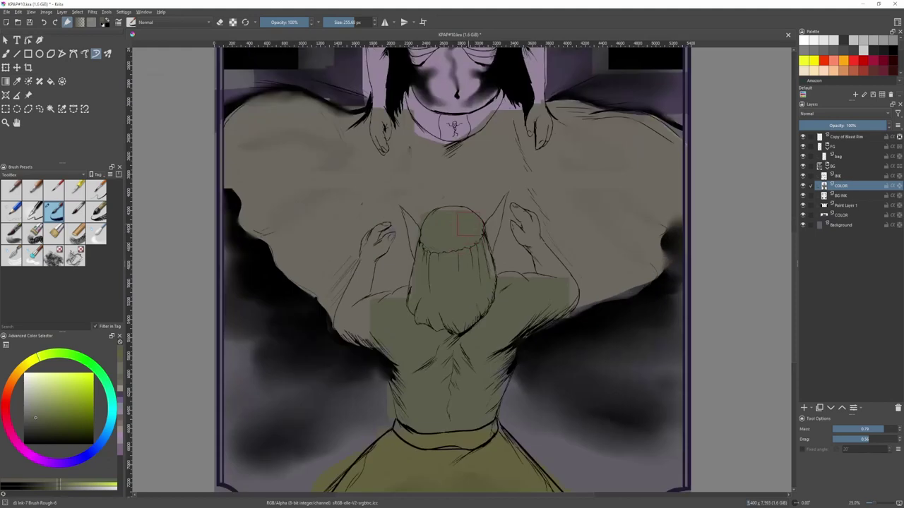
pyautogui.scroll(-1, 459, 224)
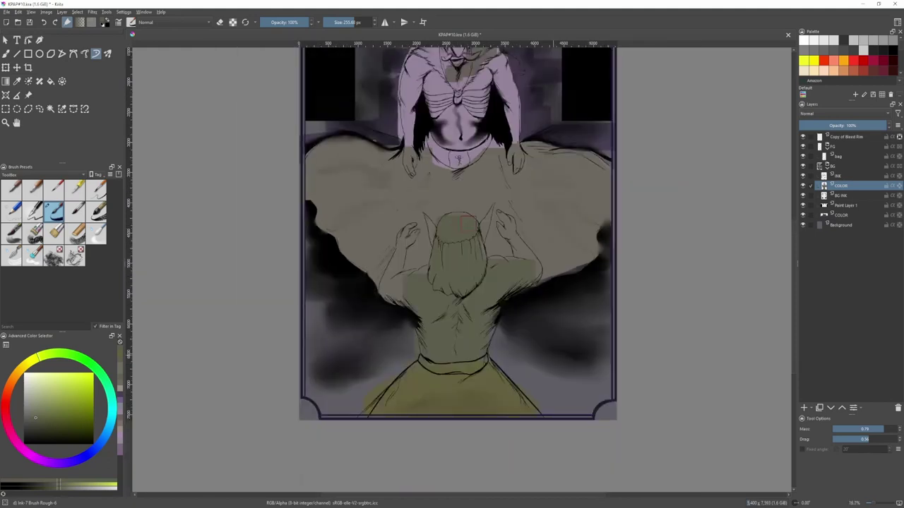
# - Add a paint layer above COLOR and paint the kneeling figure's olive skin and mustard belt and skirt on it
pyautogui.click(805, 408)
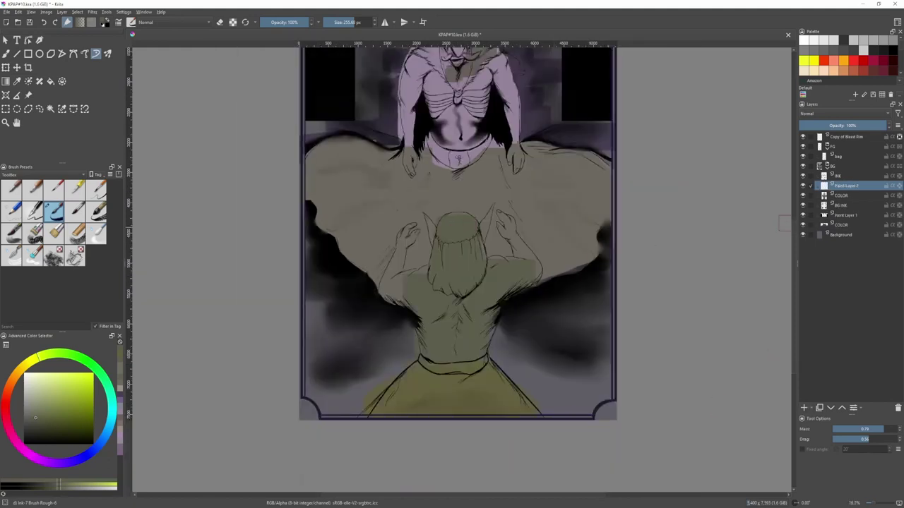
pyautogui.moveTo(849, 196)
pyautogui.keyDown('ctrl'); pyautogui.click(471, 395); pyautogui.keyUp('ctrl')
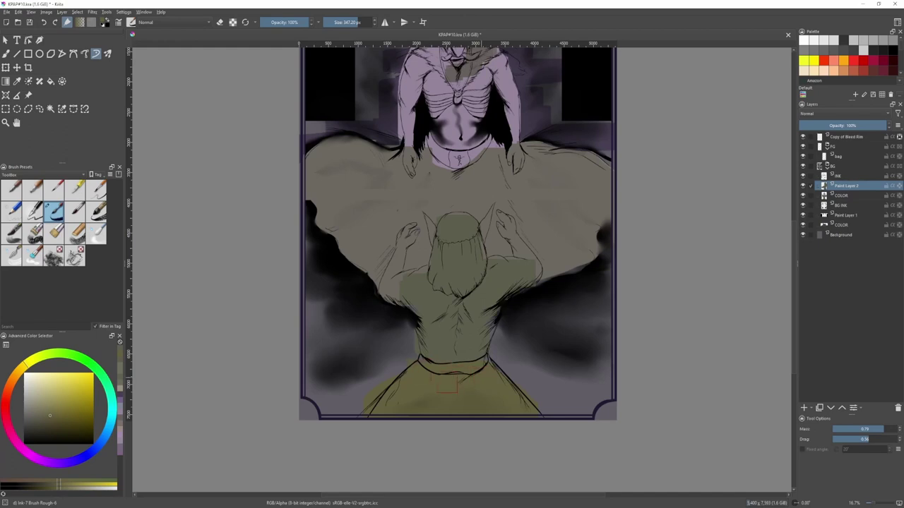
# - Erase the mustard skirt color from the COLOR layer
pyautogui.click(853, 195)
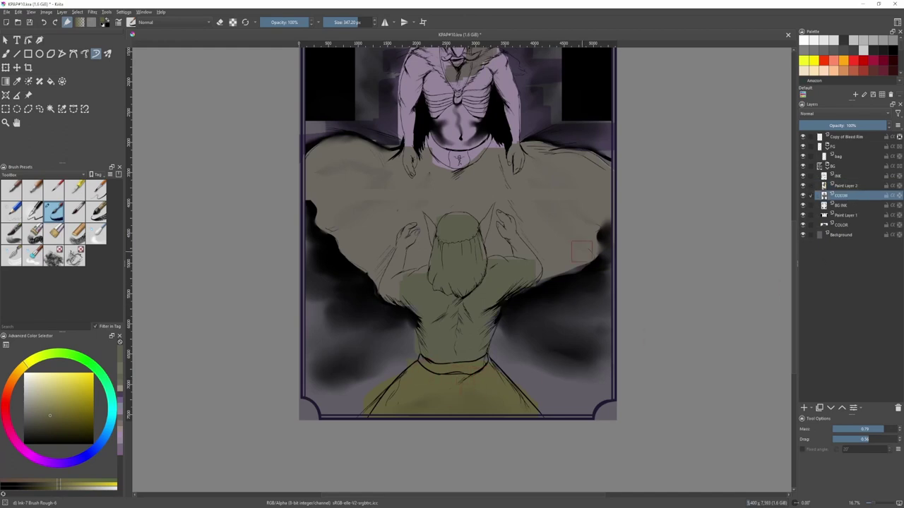
pyautogui.press('e')
# - Try to clear the remaining colors from the COLOR layer with an erasing fill and undo it
pyautogui.press('f')
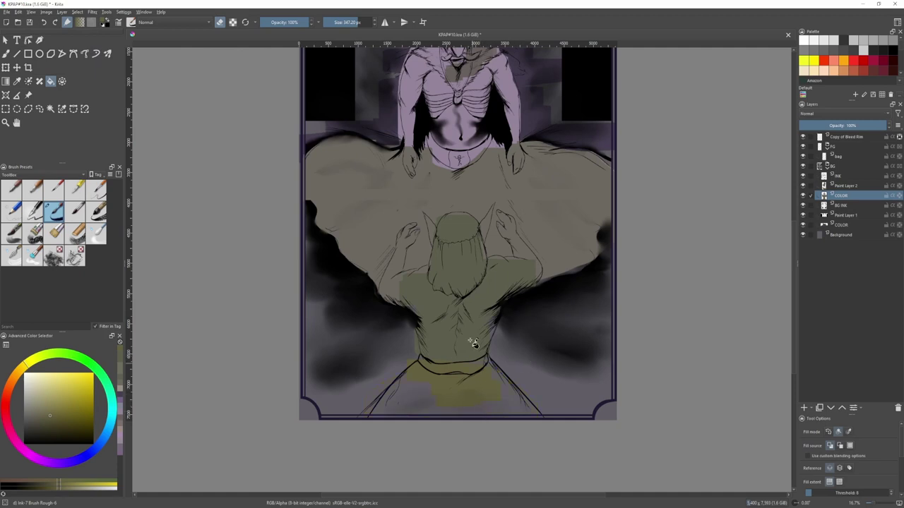
pyautogui.click(485, 297)
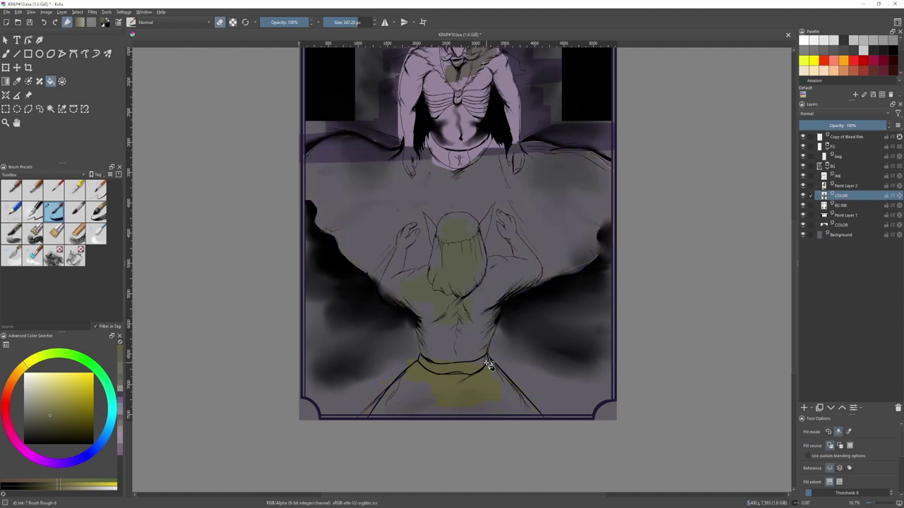
pyautogui.hotkey('ctrl', 'z')
# - On the COLOR layer, paint the robe's sampled taupe over the green around the kneeling figure's head, arms and shoulders
pyautogui.press('b')
pyautogui.press('e')
pyautogui.keyDown('ctrl'); pyautogui.click(520, 233); pyautogui.keyUp('ctrl')
pyautogui.moveTo(509, 202); pyautogui.dragTo(498, 200)
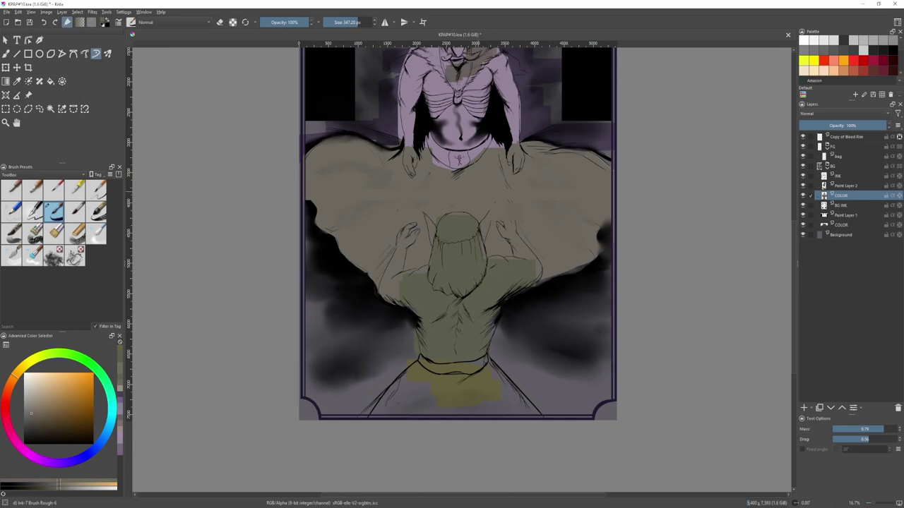
pyautogui.moveTo(413, 222)
pyautogui.mouseDown()
pyautogui.moveTo(452, 246)
pyautogui.moveTo(411, 269)
pyautogui.mouseUp()
pyautogui.moveTo(484, 280); pyautogui.dragTo(524, 267)
pyautogui.moveTo(482, 297); pyautogui.dragTo(454, 331)
pyautogui.hotkey('ctrl', 'z')
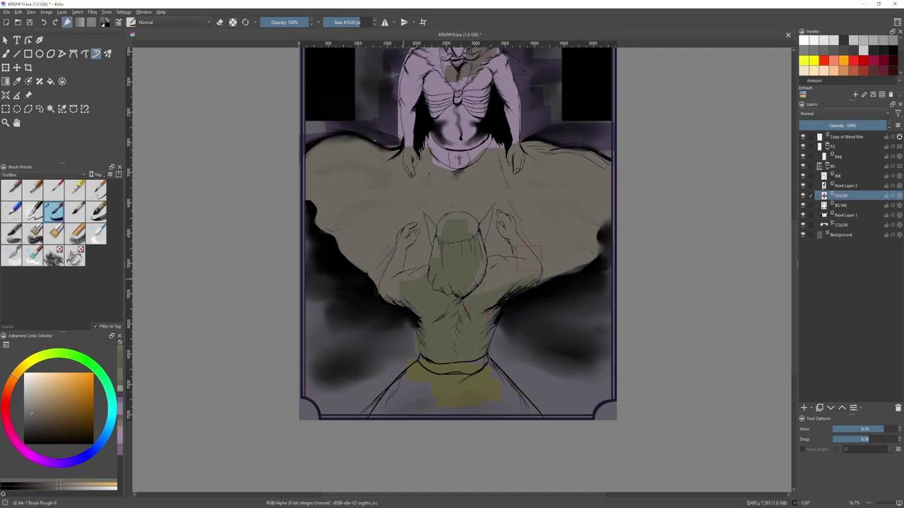
# - Erase the green from the kneeling figure's lower back on the COLOR layer
pyautogui.press('e')
pyautogui.moveTo(420, 328)
pyautogui.mouseDown()
pyautogui.moveTo(434, 353)
pyautogui.moveTo(446, 345)
pyautogui.mouseUp()
pyautogui.press('[')
pyautogui.press('[')
# - On Paint Layer 2, repaint the kneeling figure's lower back with the sampled olive green
pyautogui.click(860, 186)
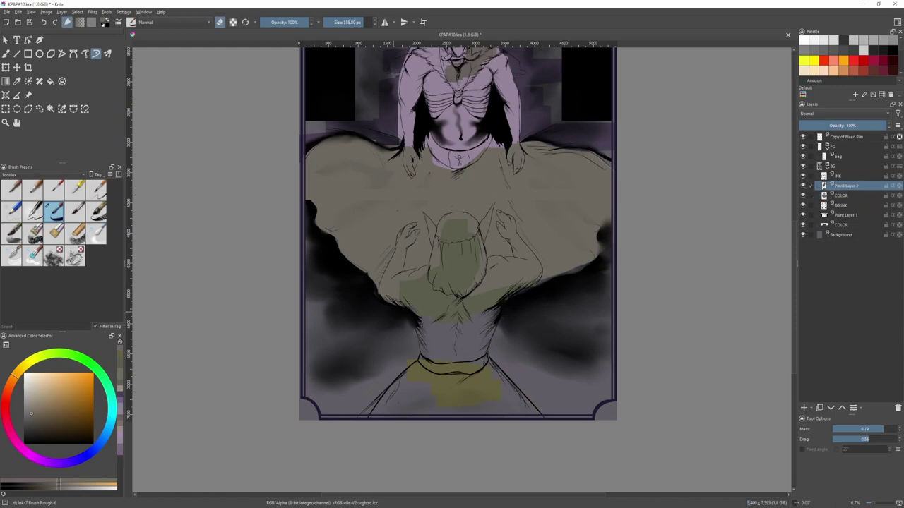
pyautogui.keyDown('ctrl'); pyautogui.click(419, 298); pyautogui.keyUp('ctrl')
pyautogui.press('e')
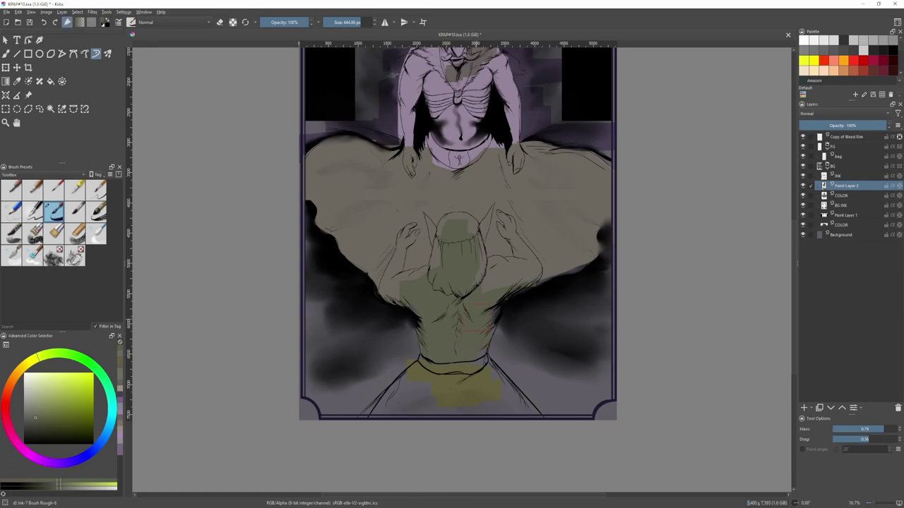
pyautogui.click(35, 415)
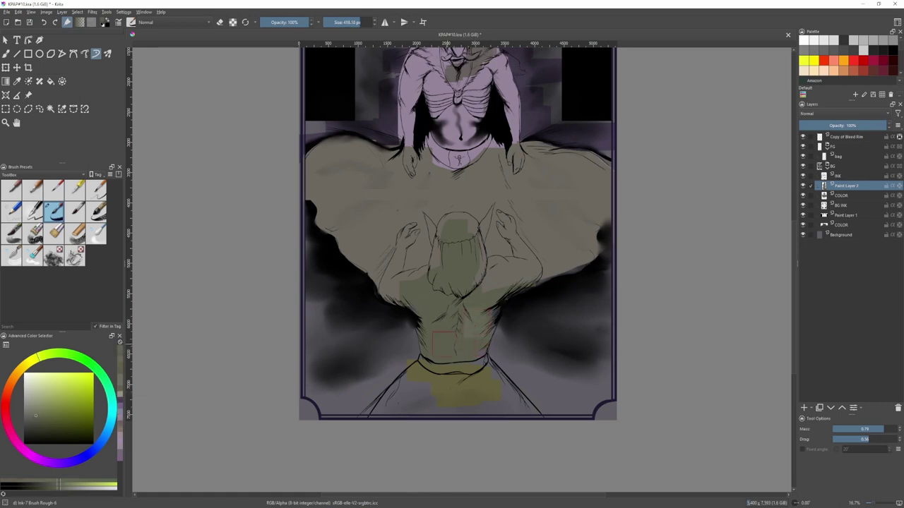
# - Paint the kneeling figure's right shoulder, raised arm and hand olive green with a smaller 10 PenQuill brush
pyautogui.press('[')
pyautogui.press('[')
pyautogui.press('[')
pyautogui.press('[')
pyautogui.press('[')
pyautogui.press(']')
pyautogui.press(']')
pyautogui.press(']')
pyautogui.press('e')
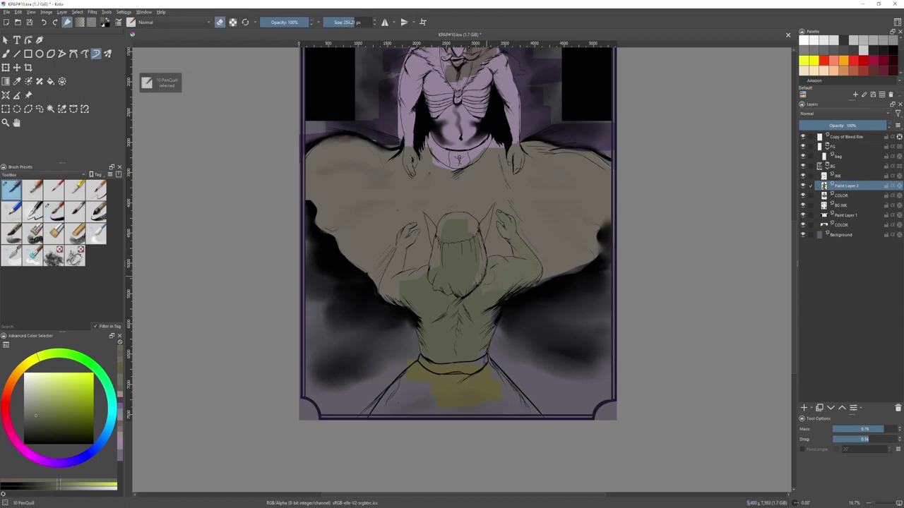
pyautogui.press('e')
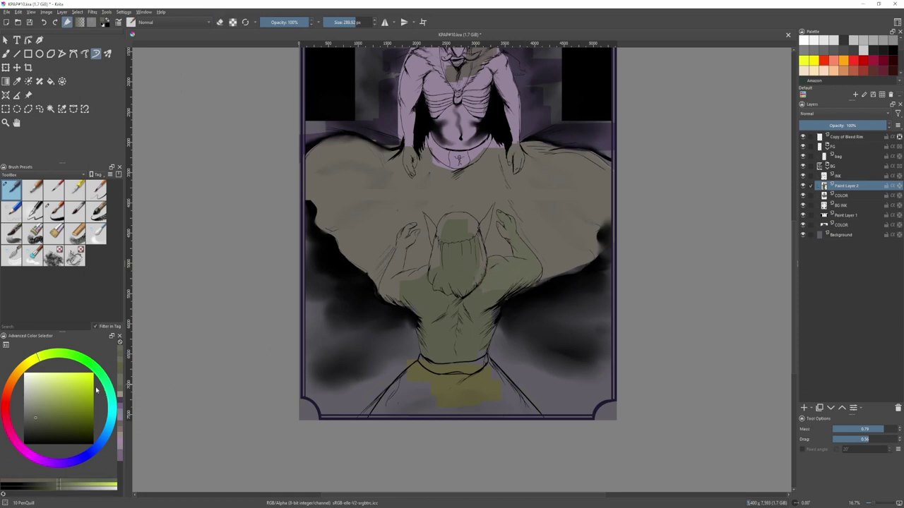
# - Paint pale green over the right side of the kneeling figure's hair
pyautogui.click(38, 404)
pyautogui.click(466, 258)
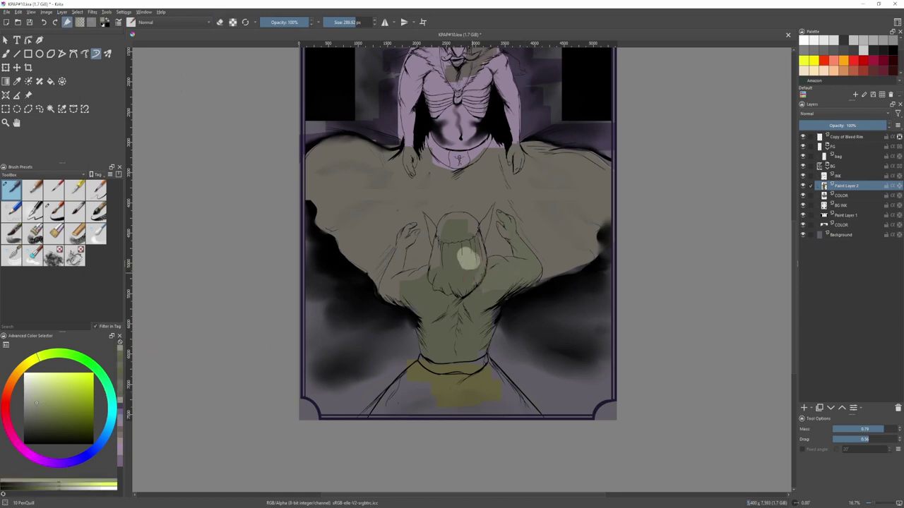
pyautogui.moveTo(470, 247)
pyautogui.mouseDown()
pyautogui.moveTo(466, 276)
pyautogui.moveTo(454, 281)
pyautogui.mouseUp()
# - Paint the crown of the kneeling figure's head in the sampled olive green and tidy its edge beside the right ear
pyautogui.keyDown('ctrl'); pyautogui.click(480, 304); pyautogui.keyUp('ctrl')
pyautogui.keyDown('ctrl'); pyautogui.click(503, 280); pyautogui.keyUp('ctrl')
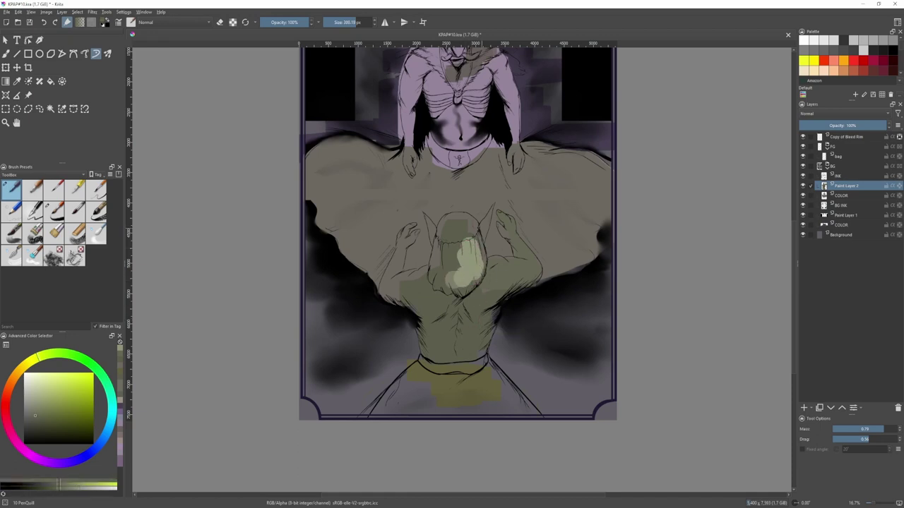
pyautogui.scroll(2, 459, 222)
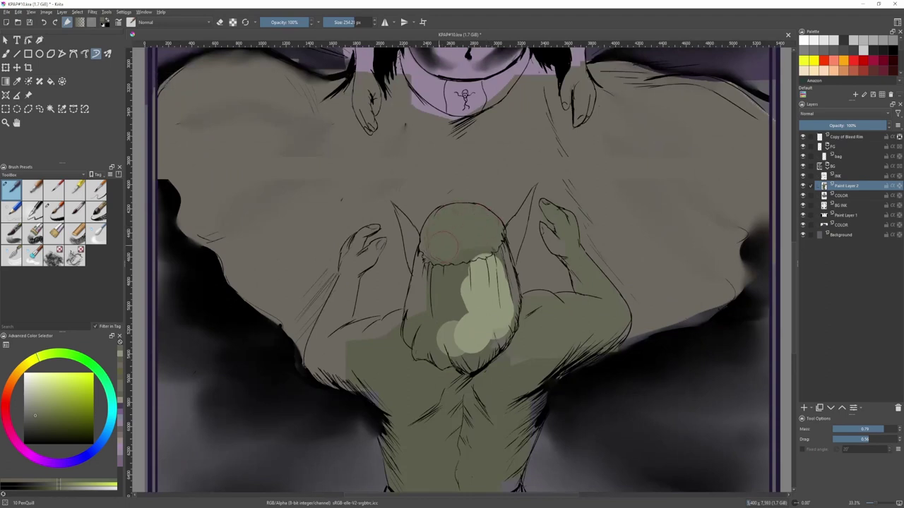
pyautogui.press('e')
pyautogui.press('e')
pyautogui.moveTo(508, 212)
pyautogui.mouseDown()
pyautogui.moveTo(493, 213)
pyautogui.moveTo(507, 241)
pyautogui.mouseUp()
pyautogui.press('v')
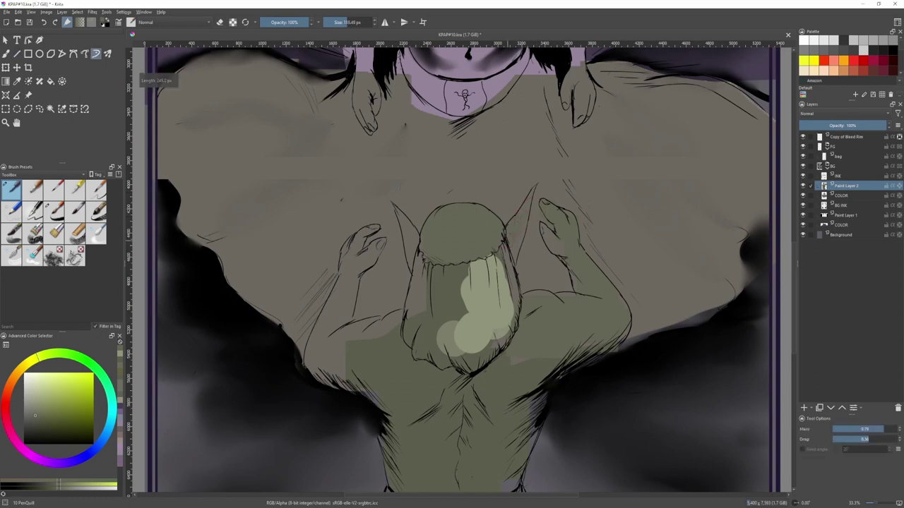
# - Paint the kneeling figure's right pointed ear olive green with a smaller brush
pyautogui.press('v')
pyautogui.moveTo(524, 212); pyautogui.dragTo(512, 246)
pyautogui.scroll(3, 523, 199)
pyautogui.moveTo(555, 212); pyautogui.dragTo(523, 212)
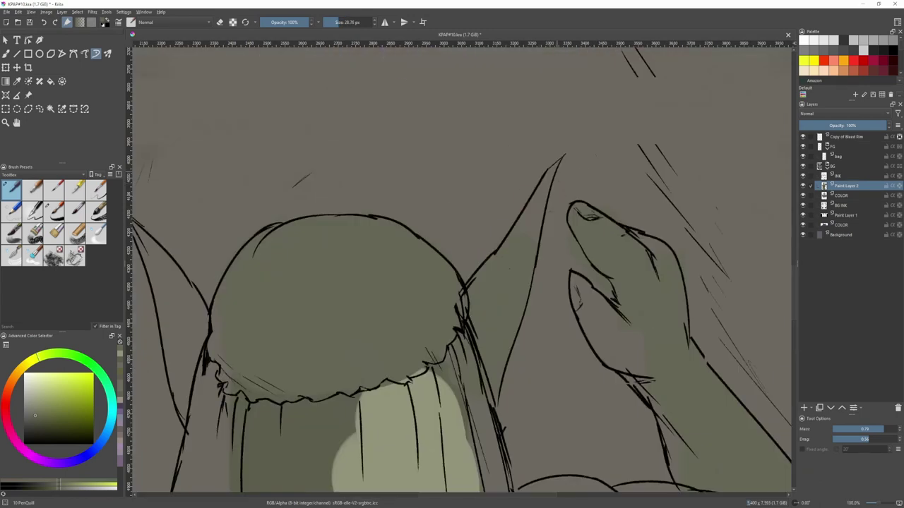
pyautogui.press('v')
pyautogui.moveTo(557, 168)
pyautogui.mouseDown()
pyautogui.moveTo(517, 231)
pyautogui.moveTo(538, 212)
pyautogui.mouseUp()
pyautogui.scroll(-1, 524, 246)
pyautogui.scroll(2, 579, 270)
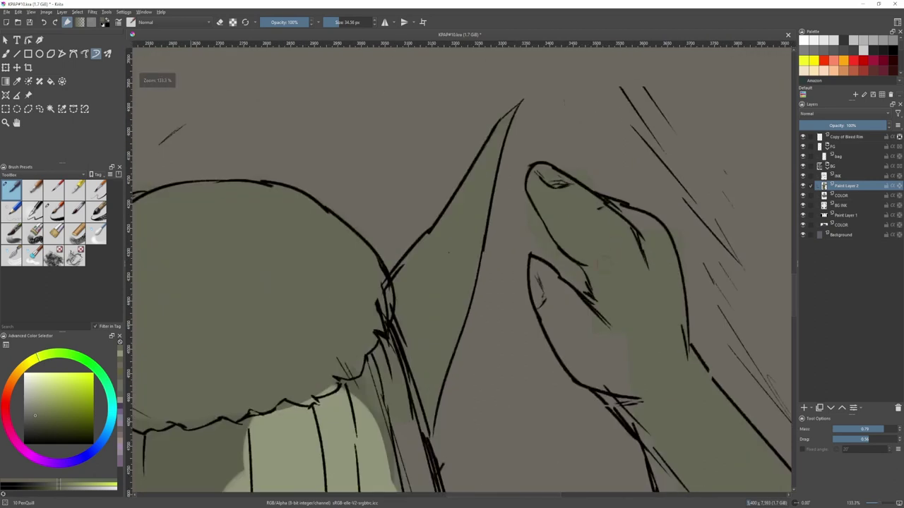
# - Fill the unpainted areas of the kneeling figure's right palm, thumb and wrist with olive green
pyautogui.moveTo(621, 239); pyautogui.dragTo(641, 238)
pyautogui.scroll(-2, 614, 243)
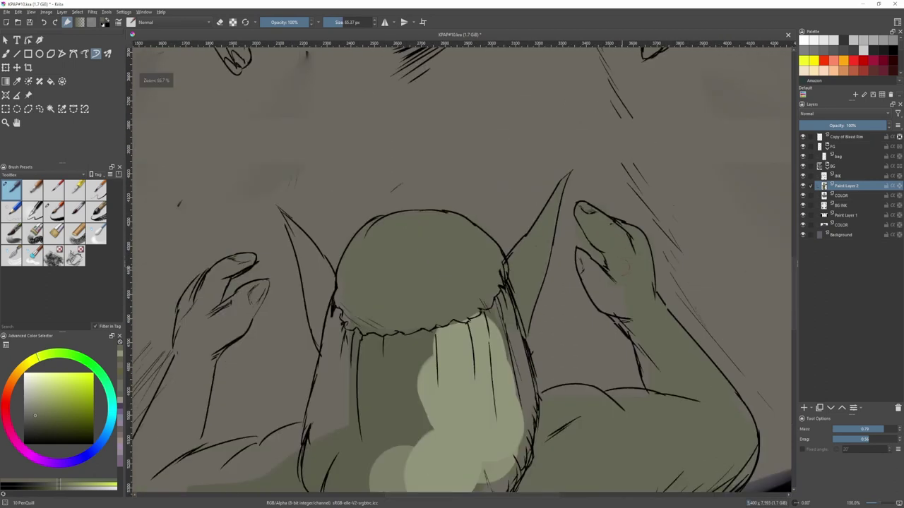
pyautogui.scroll(1, 615, 276)
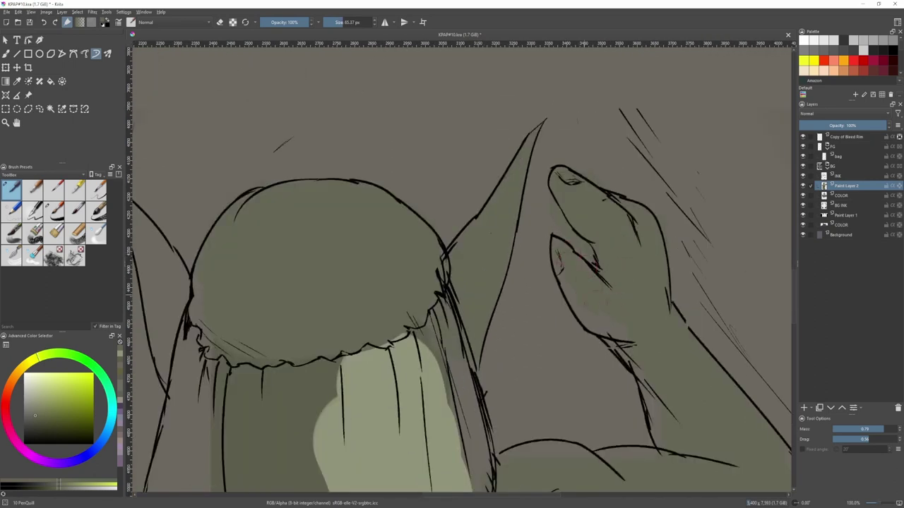
pyautogui.scroll(-2, 582, 310)
pyautogui.scroll(2, 629, 381)
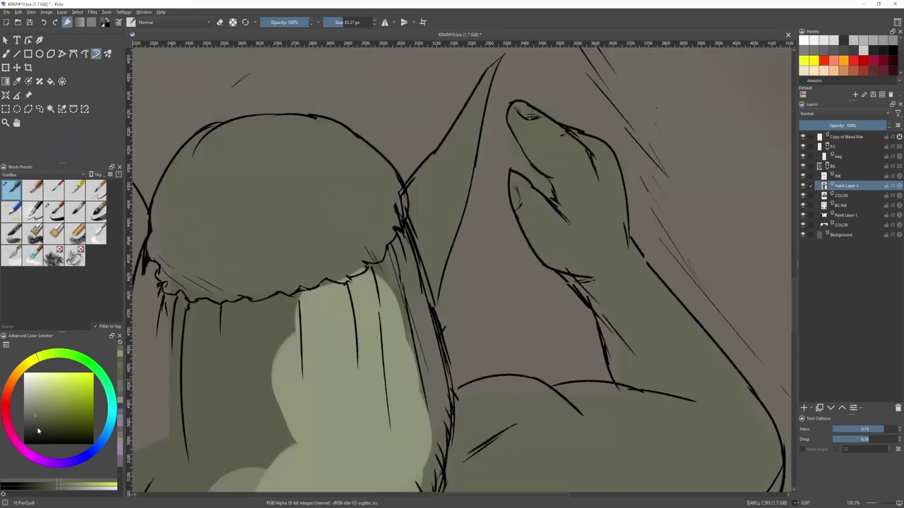
# - Paint the right hand's fingernails a muted yellow-brown and tidy the thumb around them with the sampled skin green
pyautogui.click(29, 364)
pyautogui.moveTo(567, 195); pyautogui.dragTo(546, 196)
pyautogui.moveTo(452, 244); pyautogui.dragTo(438, 256)
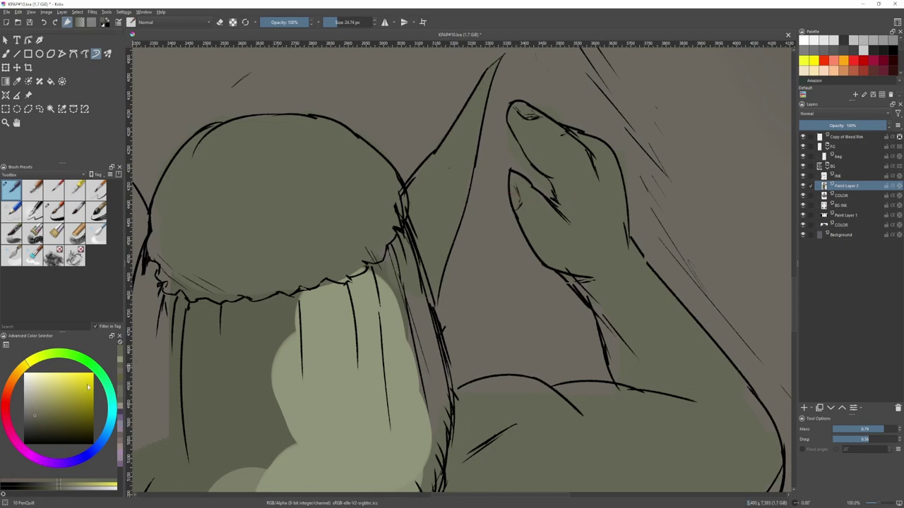
pyautogui.click(42, 411)
pyautogui.moveTo(519, 190); pyautogui.dragTo(515, 197)
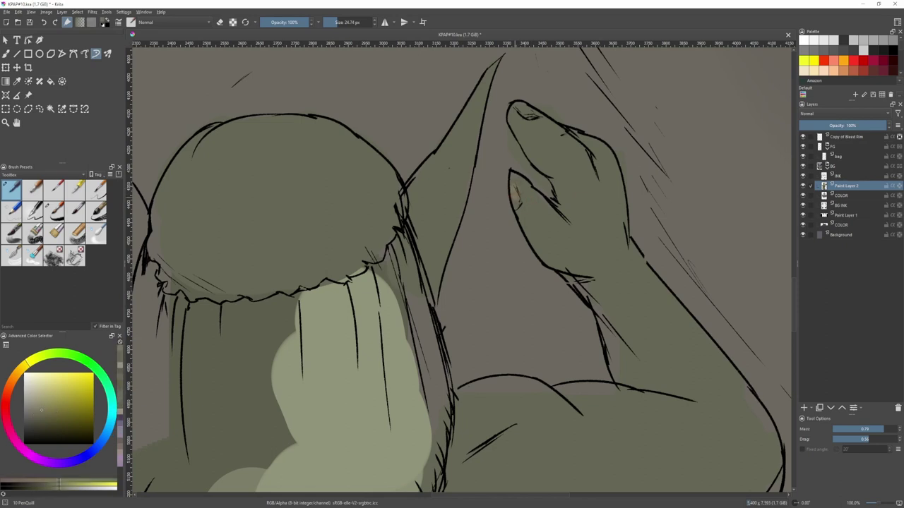
pyautogui.moveTo(526, 113)
pyautogui.mouseDown()
pyautogui.moveTo(538, 116)
pyautogui.moveTo(525, 112)
pyautogui.mouseUp()
pyautogui.press('e')
pyautogui.press('e')
pyautogui.keyDown('ctrl'); pyautogui.click(542, 203); pyautogui.keyUp('ctrl')
pyautogui.moveTo(513, 177); pyautogui.dragTo(516, 177)
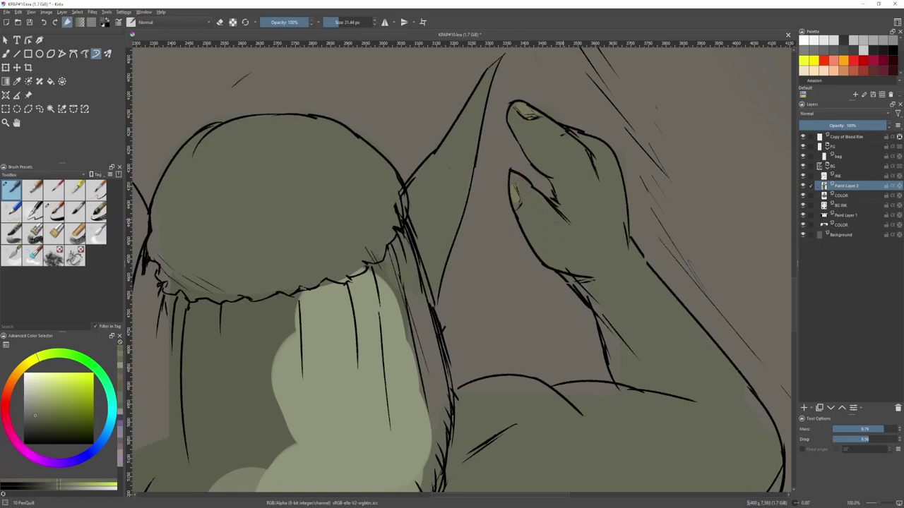
# - Paint the underside of the right upper arm olive green and erase the spill past the elbow on Paint Layer 2
pyautogui.scroll(-1, 494, 55)
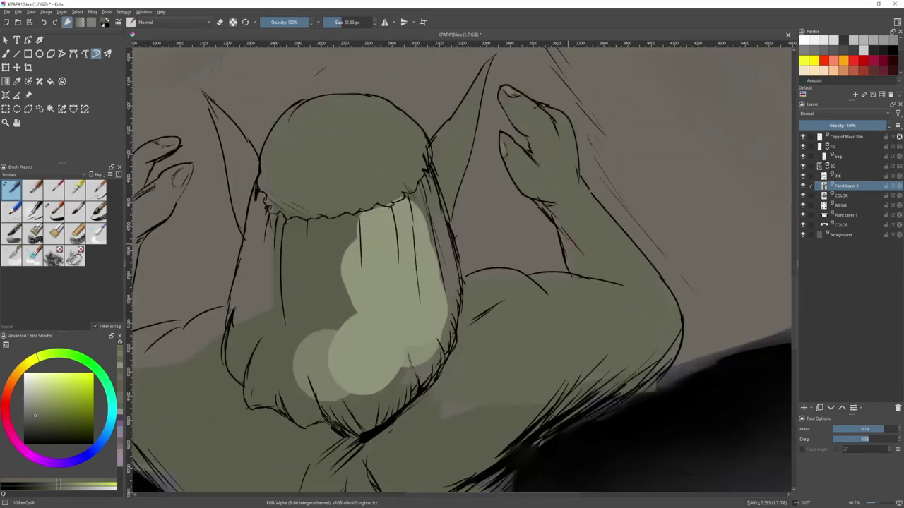
pyautogui.press(']')
pyautogui.scroll(-1, 628, 190)
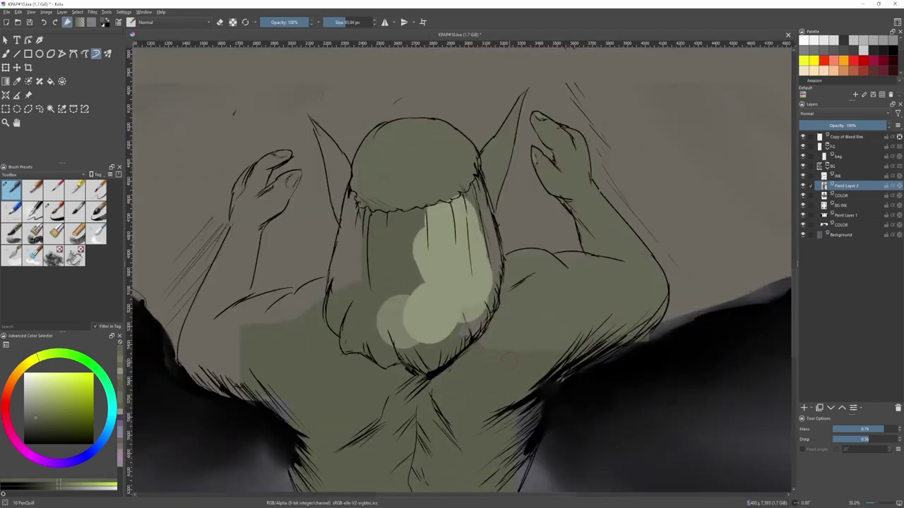
pyautogui.press(']')
pyautogui.press('e')
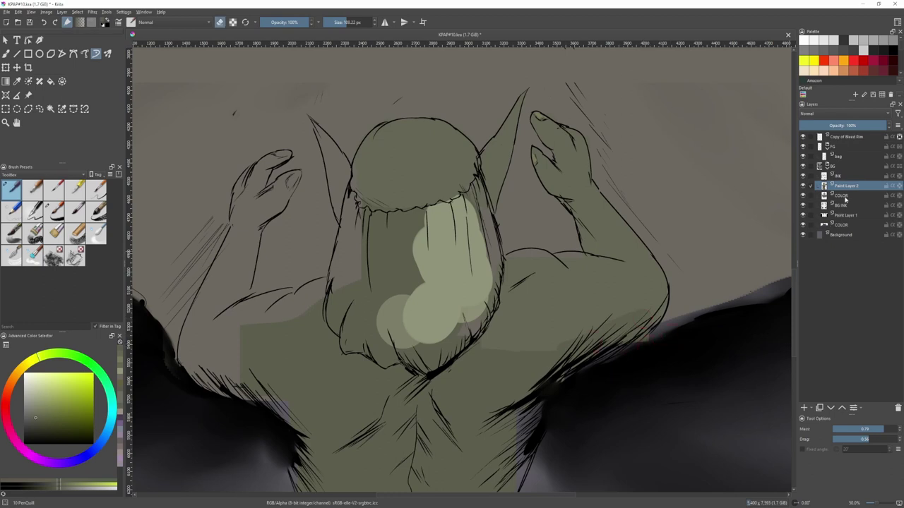
pyautogui.press('pagedown')
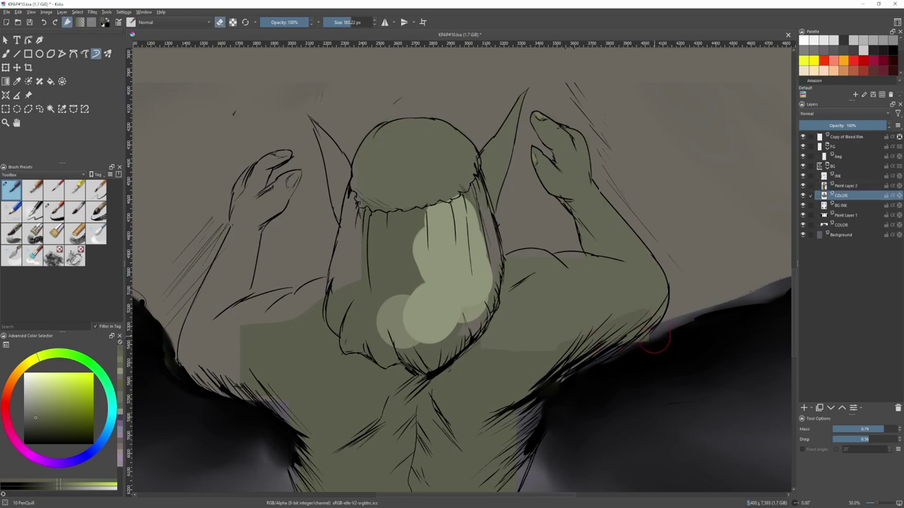
pyautogui.click(850, 205)
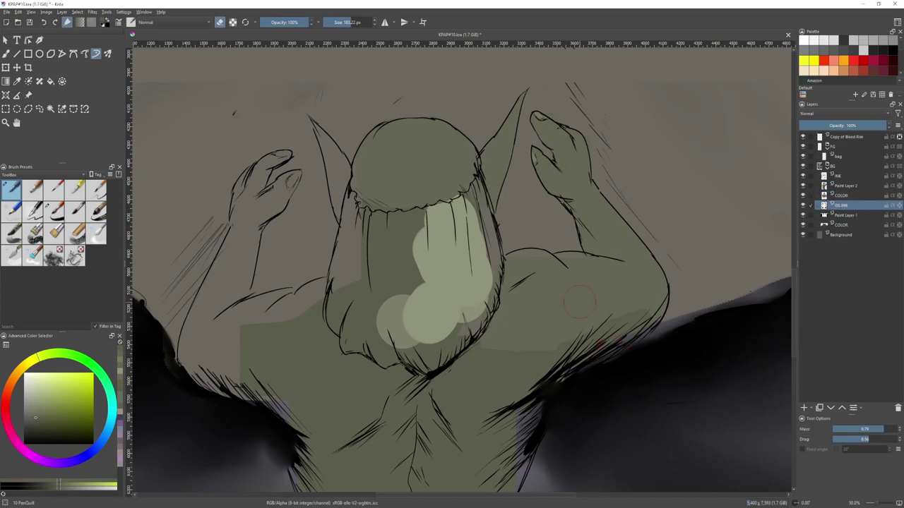
pyautogui.click(840, 186)
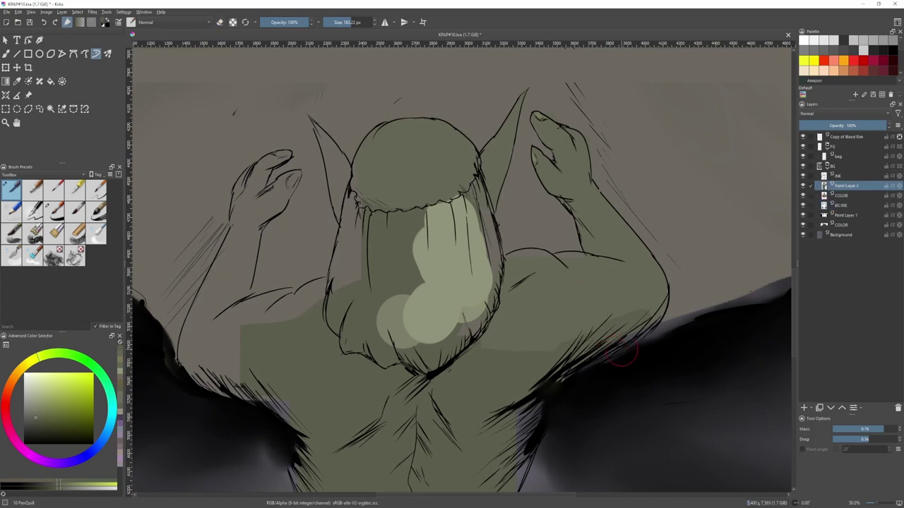
# - Paint the gap along the right side of the kneeling figure's lower back olive green
pyautogui.press('[')
pyautogui.scroll(-1, 617, 268)
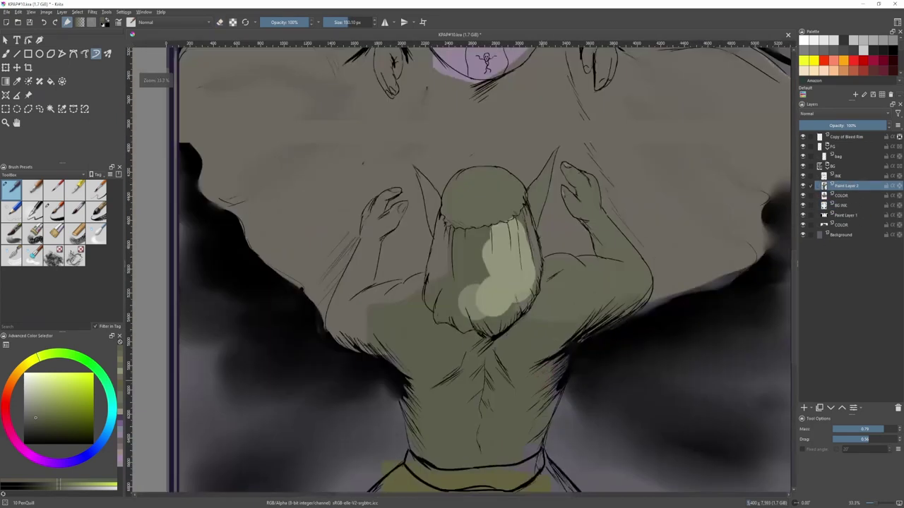
pyautogui.scroll(1, 505, 478)
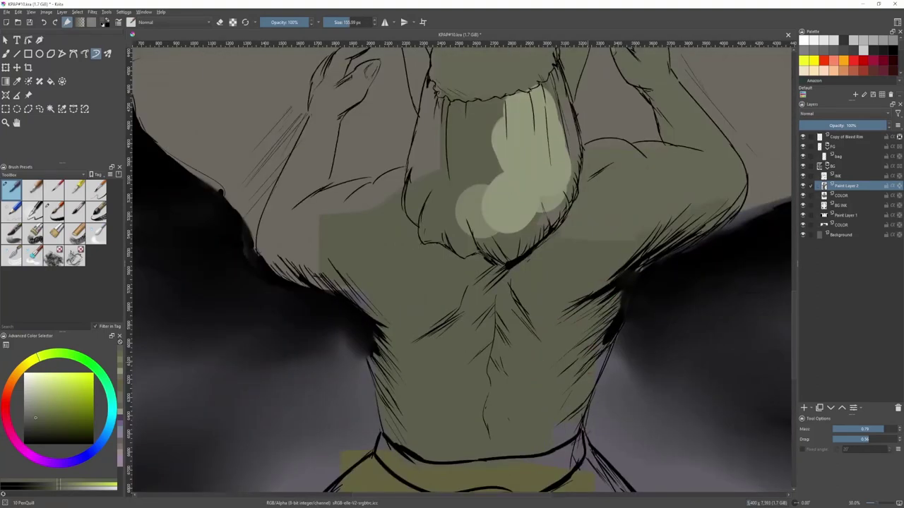
pyautogui.scroll(-1, 636, 268)
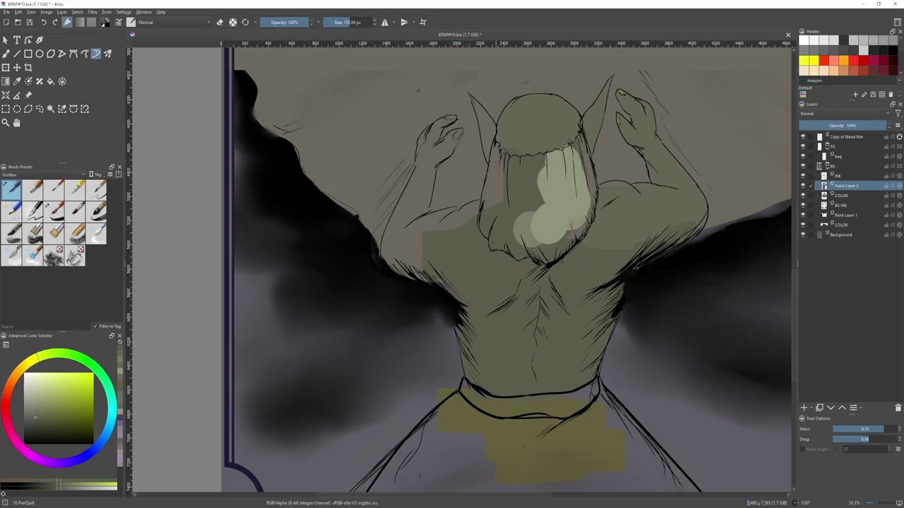
pyautogui.keyDown('ctrl'); pyautogui.click(575, 225); pyautogui.keyUp('ctrl')
pyautogui.moveTo(524, 205); pyautogui.dragTo(525, 230)
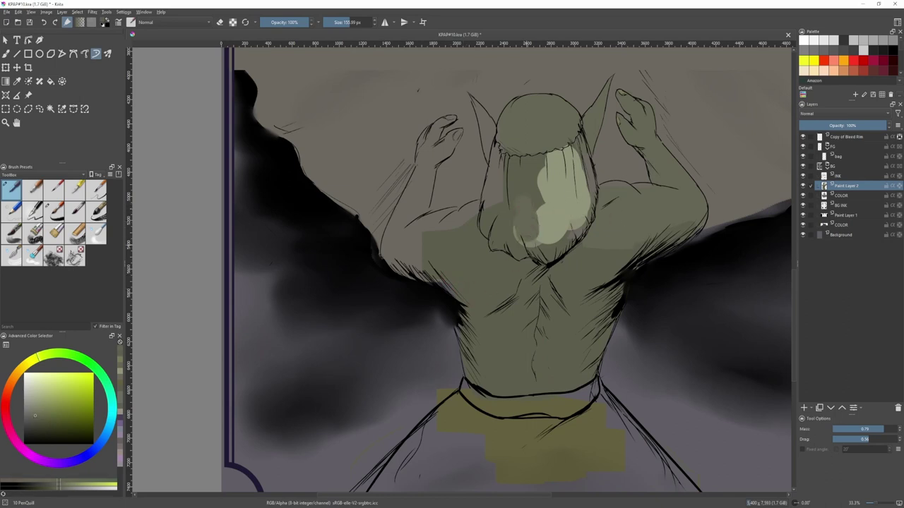
pyautogui.hotkey('ctrl', 'z')
# - Recolor the pale green patch of the kneeling figure's hair with a light grey fill
pyautogui.keyDown('ctrl'); pyautogui.click(559, 189); pyautogui.keyUp('ctrl')
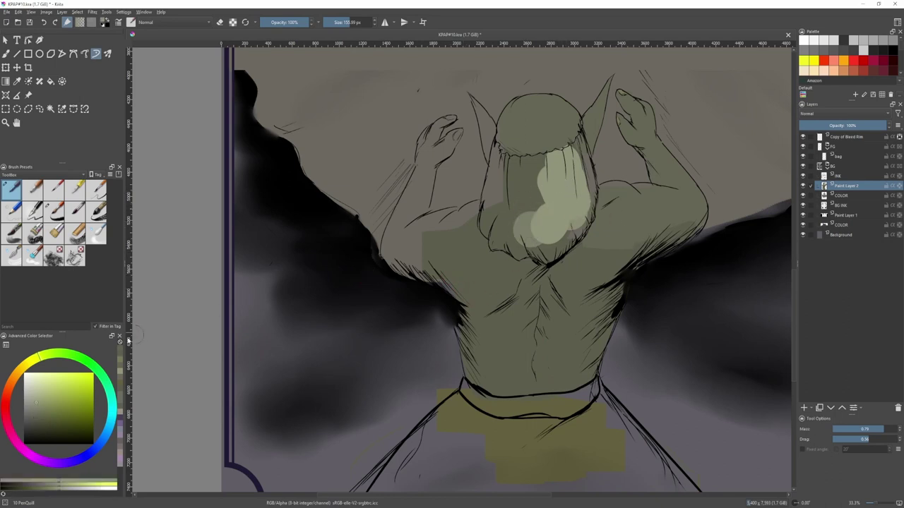
pyautogui.press('f')
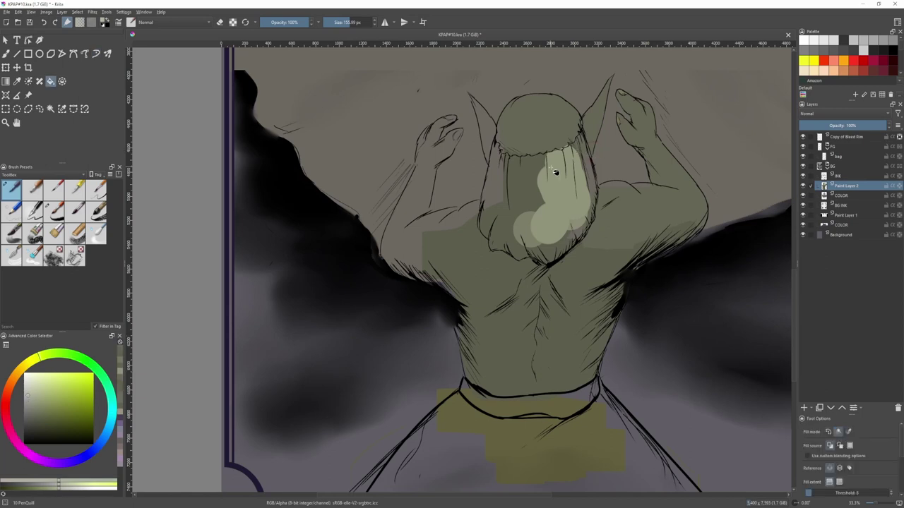
pyautogui.click(555, 172)
# - Paint the rest of the kneeling figure's hair light grey out to its inked edges
pyautogui.press('d')
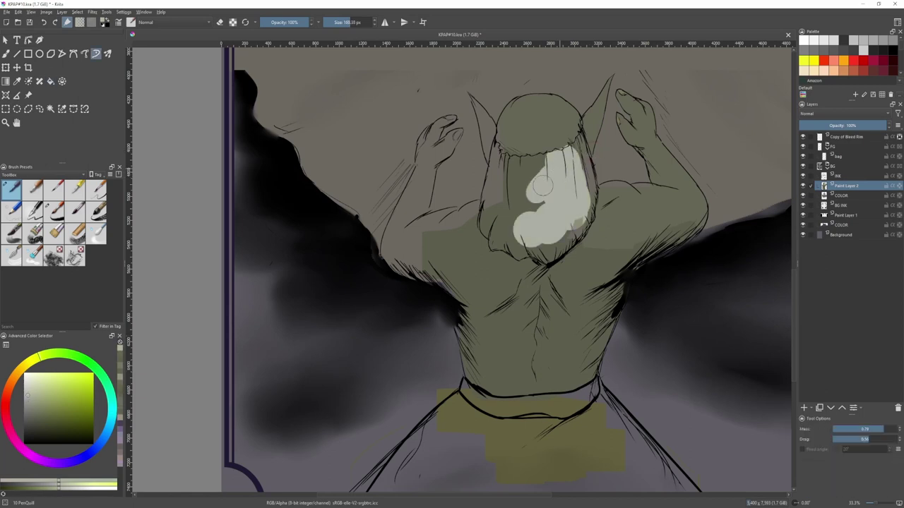
pyautogui.moveTo(552, 160)
pyautogui.mouseDown()
pyautogui.moveTo(505, 163)
pyautogui.moveTo(492, 203)
pyautogui.mouseUp()
pyautogui.hotkey('ctrl', 'z')
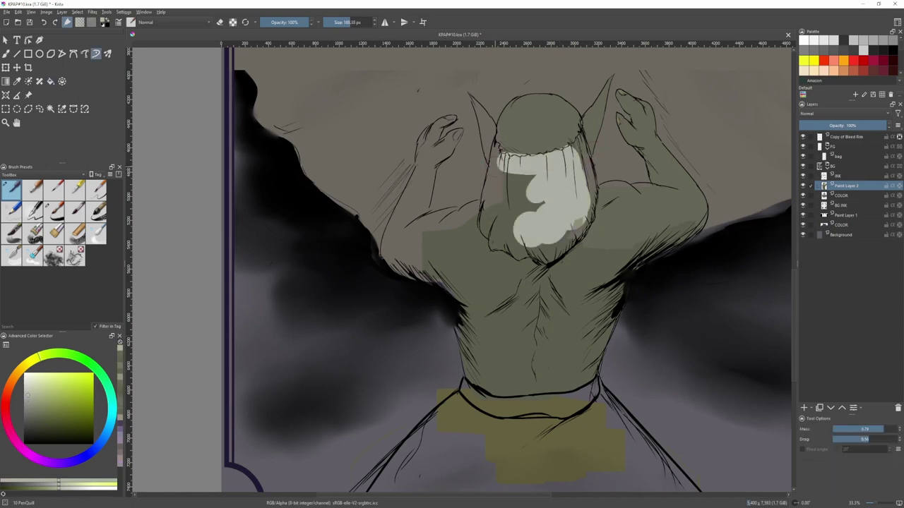
pyautogui.moveTo(496, 154); pyautogui.dragTo(489, 220)
pyautogui.moveTo(495, 188)
pyautogui.mouseDown()
pyautogui.moveTo(501, 216)
pyautogui.moveTo(510, 216)
pyautogui.mouseUp()
pyautogui.moveTo(520, 206)
pyautogui.mouseDown()
pyautogui.moveTo(504, 173)
pyautogui.moveTo(514, 216)
pyautogui.moveTo(578, 212)
pyautogui.moveTo(551, 235)
pyautogui.moveTo(533, 231)
pyautogui.moveTo(522, 202)
pyautogui.moveTo(495, 219)
pyautogui.moveTo(546, 242)
pyautogui.mouseUp()
pyautogui.moveTo(591, 144)
pyautogui.keyDown('shift'); pyautogui.mouseDown()
pyautogui.moveTo(581, 143)
pyautogui.moveTo(576, 157)
pyautogui.moveTo(585, 213)
pyautogui.mouseUp(); pyautogui.keyUp('shift')
# - Paint the kneeling figure's left hand, raised arm and shoulder in the sampled olive green
pyautogui.keyDown('ctrl'); pyautogui.click(621, 213); pyautogui.keyUp('ctrl')
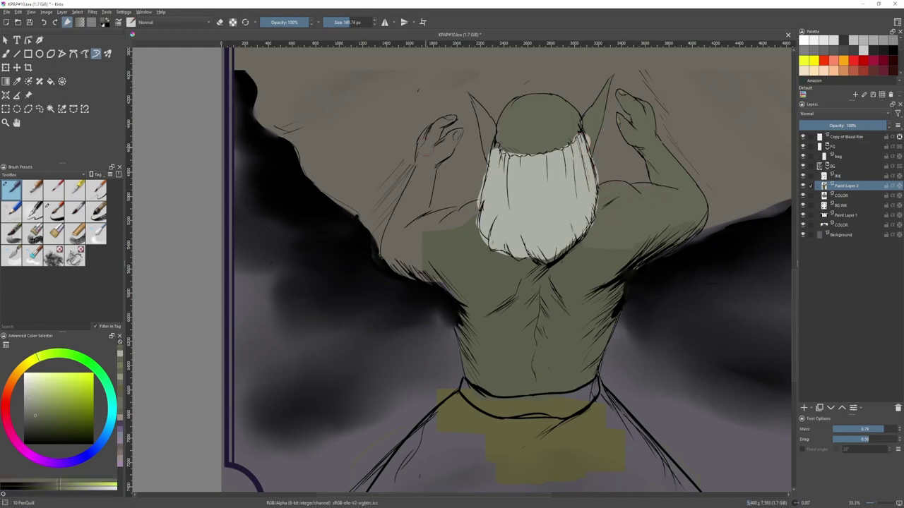
pyautogui.moveTo(426, 149); pyautogui.dragTo(401, 232)
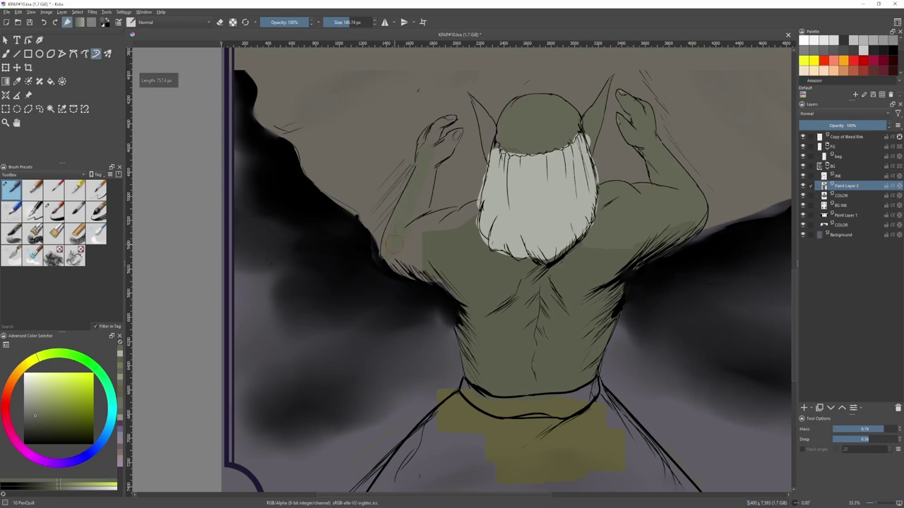
pyautogui.press(']')
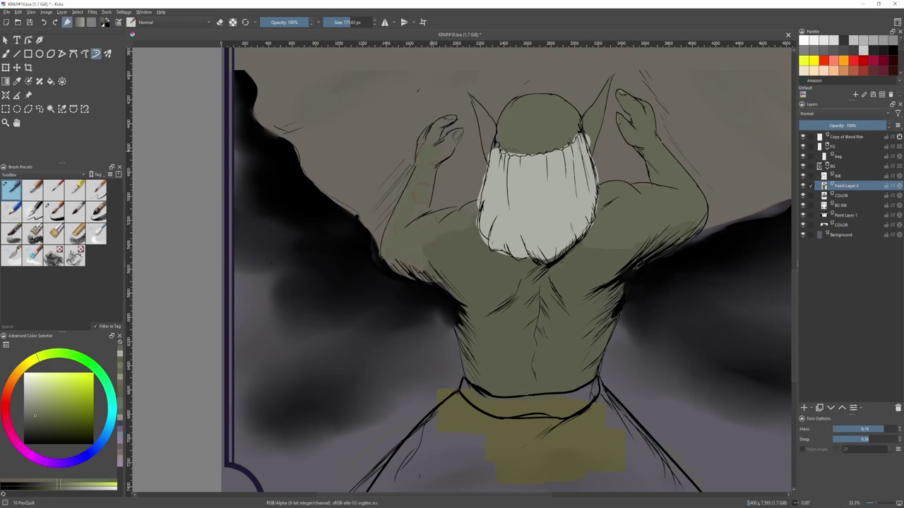
pyautogui.scroll(-1, 418, 221)
pyautogui.moveTo(418, 221); pyautogui.dragTo(414, 238)
pyautogui.scroll(2, 471, 178)
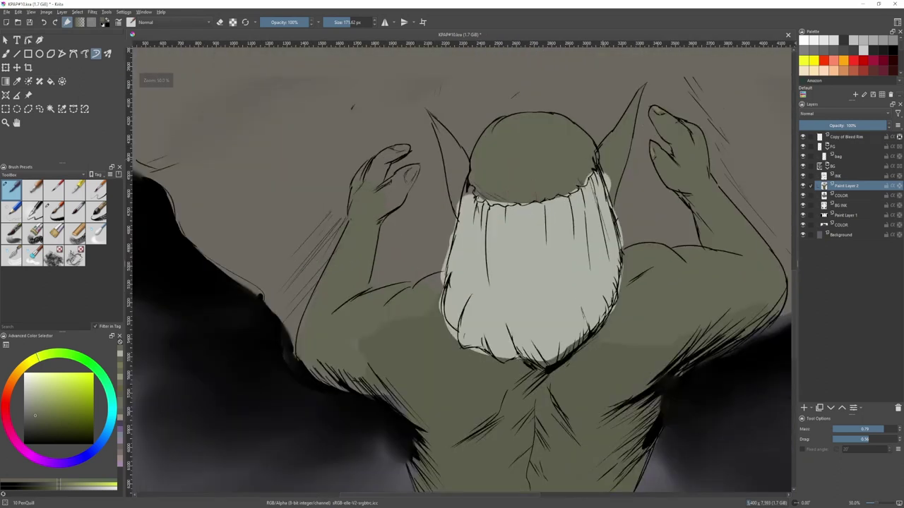
# - Paint the left pointed ear olive green and tidy the hairline beside it with the sampled hair and skin colors
pyautogui.moveTo(449, 133)
pyautogui.mouseDown()
pyautogui.moveTo(428, 133)
pyautogui.moveTo(478, 171)
pyautogui.mouseUp()
pyautogui.press('v')
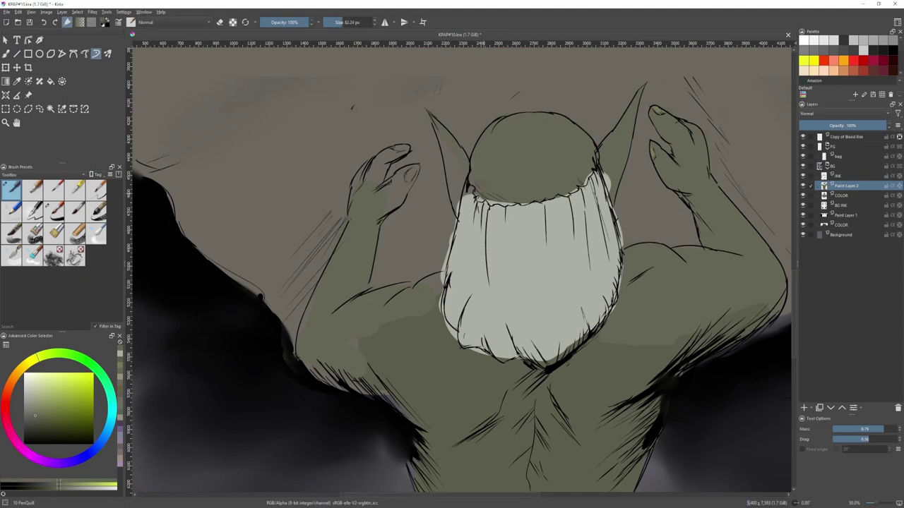
pyautogui.moveTo(455, 205); pyautogui.dragTo(458, 216)
pyautogui.keyDown('ctrl'); pyautogui.click(502, 241); pyautogui.keyUp('ctrl')
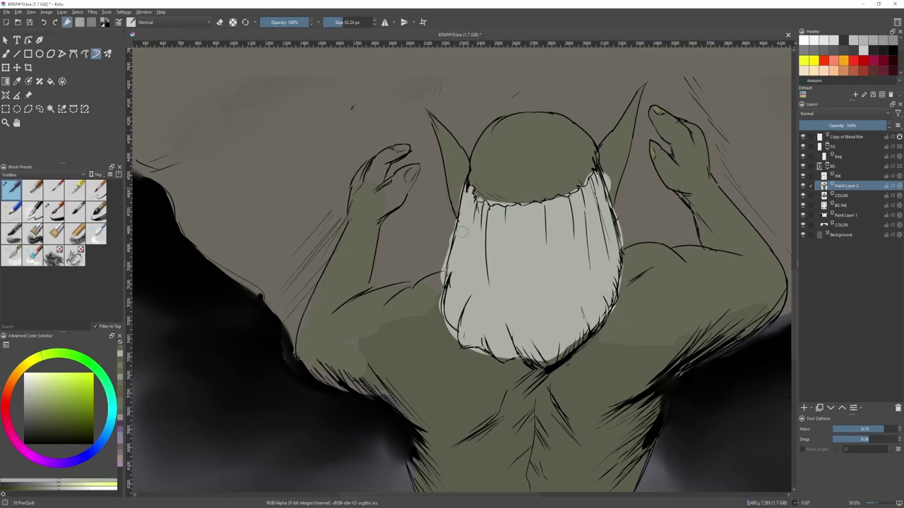
pyautogui.keyDown('ctrl'); pyautogui.click(567, 186); pyautogui.keyUp('ctrl')
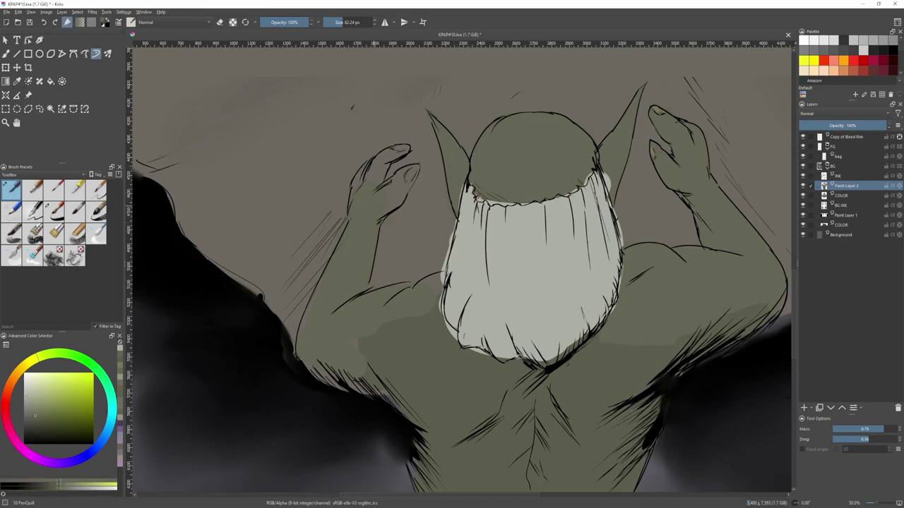
# - Paint the left hand's fingernails in the nail color sampled from the right hand, using a smaller brush
pyautogui.press('[')
pyautogui.keyDown('ctrl'); pyautogui.click(664, 106); pyautogui.keyUp('ctrl')
pyautogui.keyDown('ctrl'); pyautogui.click(408, 177); pyautogui.keyUp('ctrl')
pyautogui.moveTo(408, 175); pyautogui.dragTo(414, 177)
pyautogui.press('e')
pyautogui.press('e')
# - Touch up the left shoulder and the underside of the left upper arm with the sampled olive green
pyautogui.moveTo(357, 322); pyautogui.dragTo(364, 321)
pyautogui.press(']')
pyautogui.keyDown('ctrl'); pyautogui.click(374, 390); pyautogui.keyUp('ctrl')
pyautogui.moveTo(379, 401); pyautogui.dragTo(384, 387)
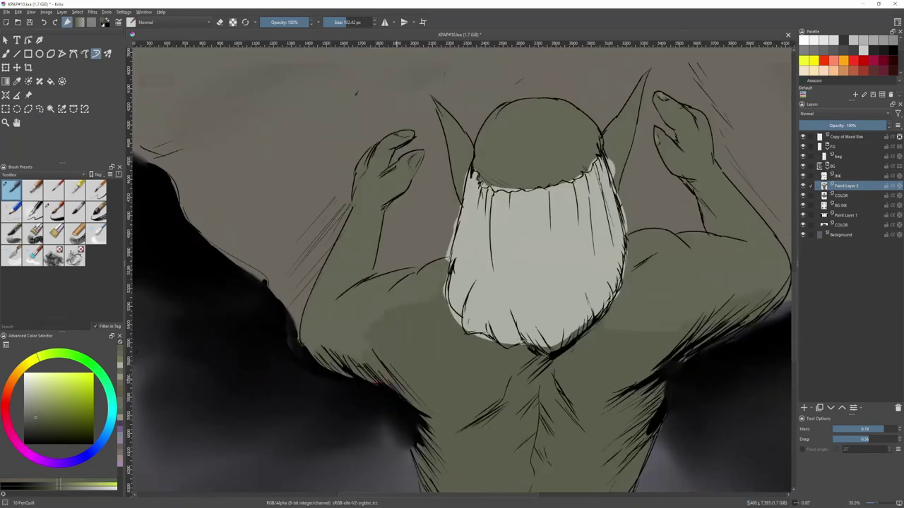
pyautogui.scroll(2, 417, 363)
pyautogui.scroll(-5, 460, 268)
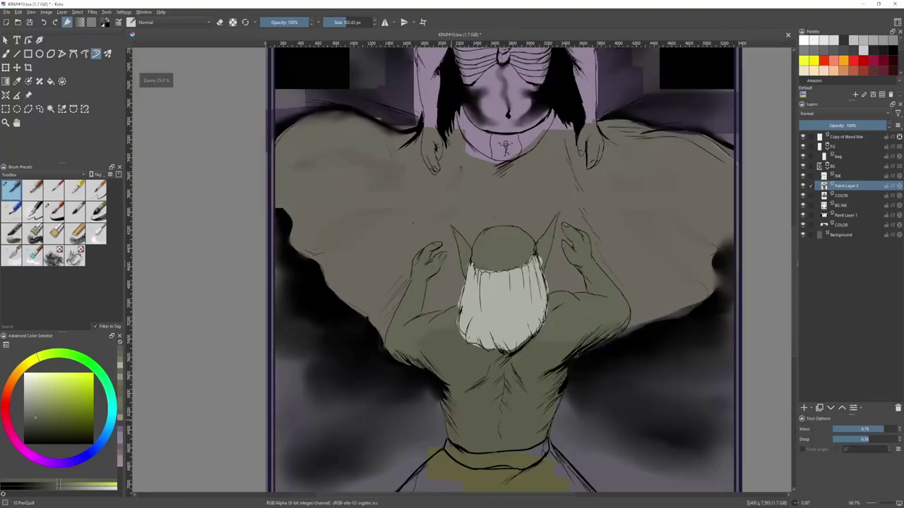
# - Extend the yellow patch on the kneeling figure's skirt and recolor it with a duller yellow-brown fill
pyautogui.keyDown('ctrl'); pyautogui.click(479, 340); pyautogui.keyUp('ctrl')
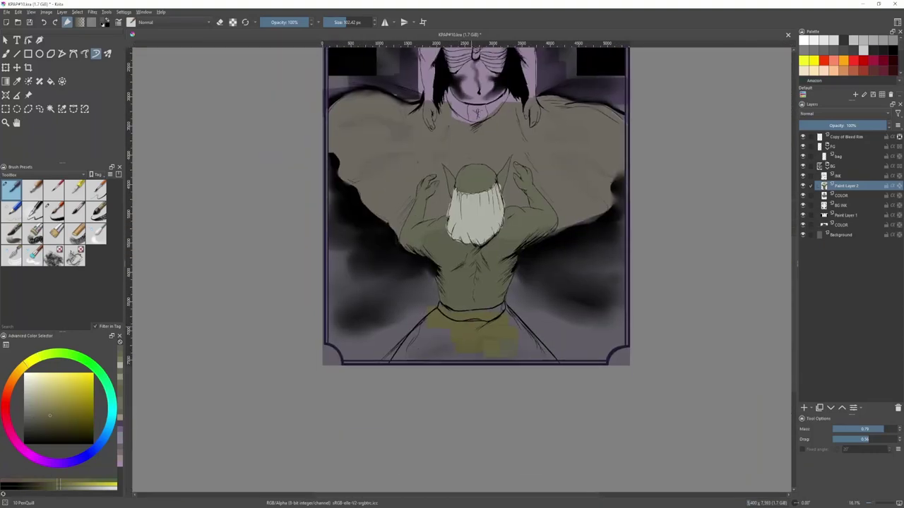
pyautogui.moveTo(473, 330); pyautogui.dragTo(505, 330)
pyautogui.click(39, 413)
pyautogui.press('f')
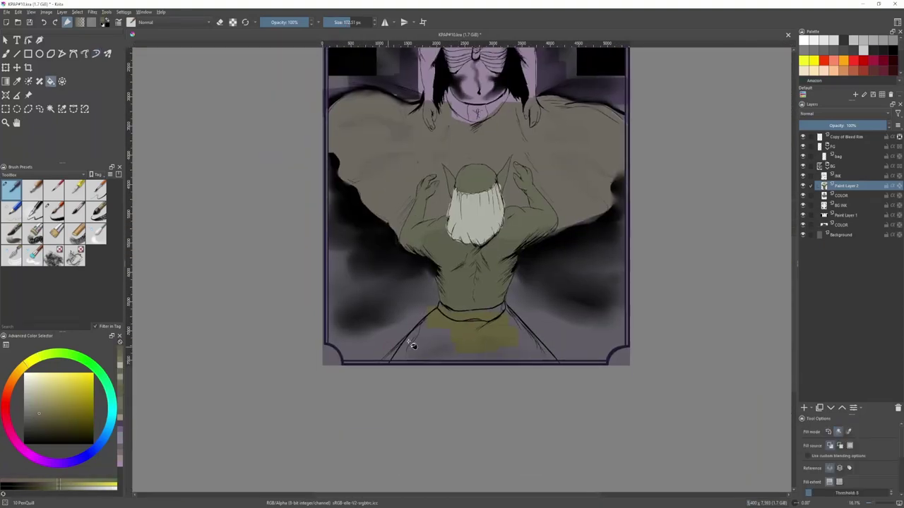
pyautogui.click(471, 339)
# - Extend the yellow-brown along both sides of the kneeling figure's skirt and fill the remaining gap in its middle
pyautogui.press('b')
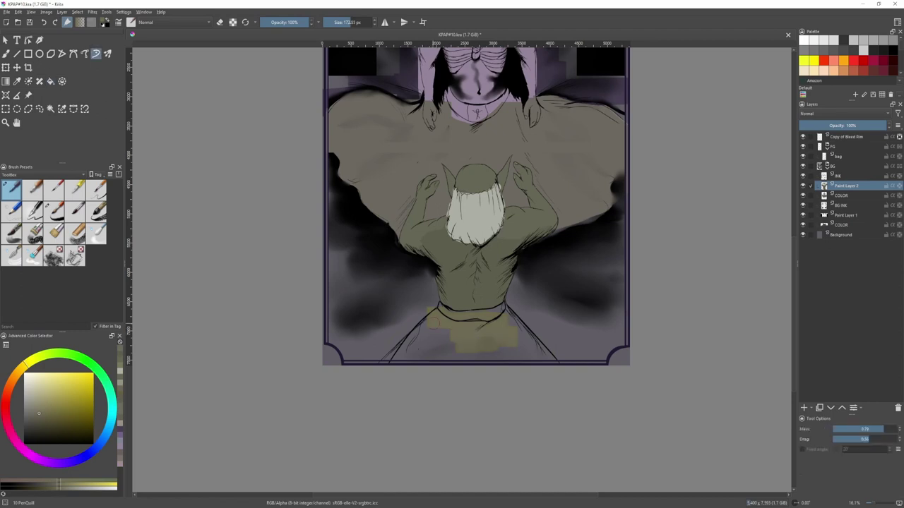
pyautogui.moveTo(425, 327); pyautogui.dragTo(395, 357)
pyautogui.moveTo(436, 333); pyautogui.dragTo(411, 354)
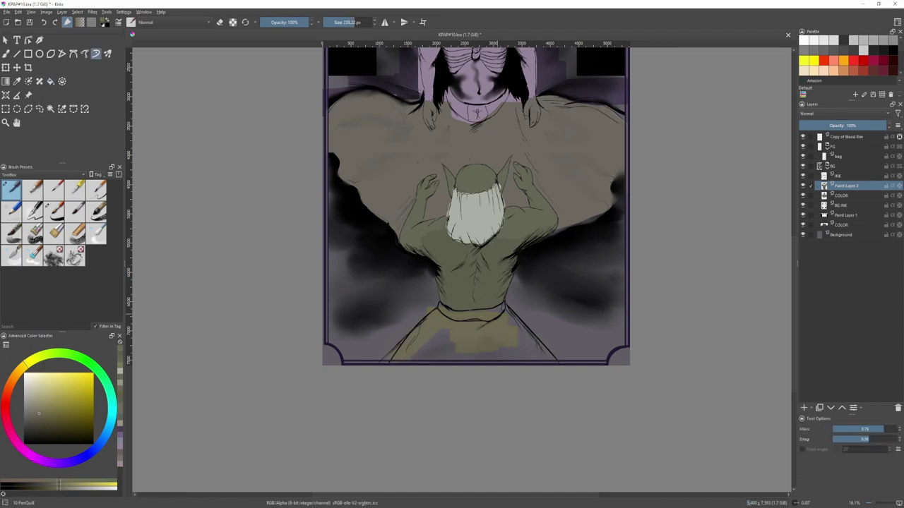
pyautogui.moveTo(500, 314); pyautogui.dragTo(534, 349)
pyautogui.moveTo(509, 320); pyautogui.dragTo(539, 358)
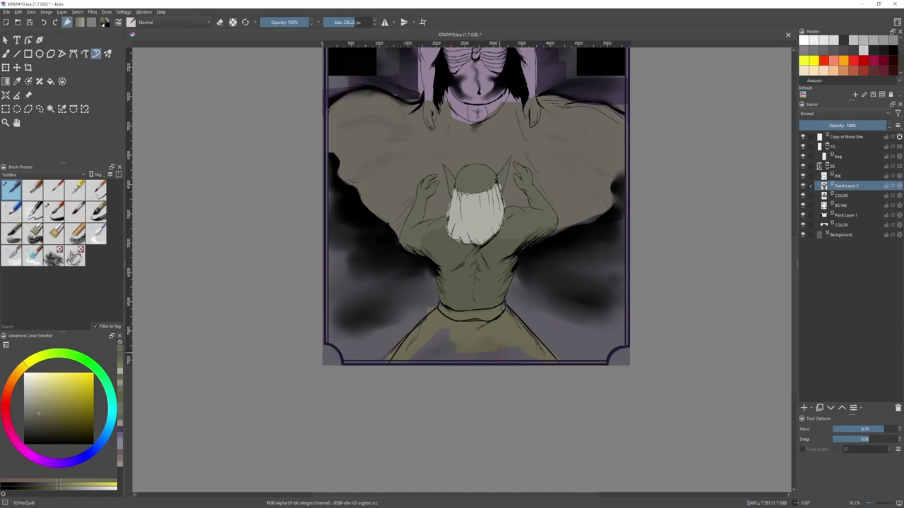
pyautogui.press('f')
pyautogui.click(516, 355)
pyautogui.press('b')
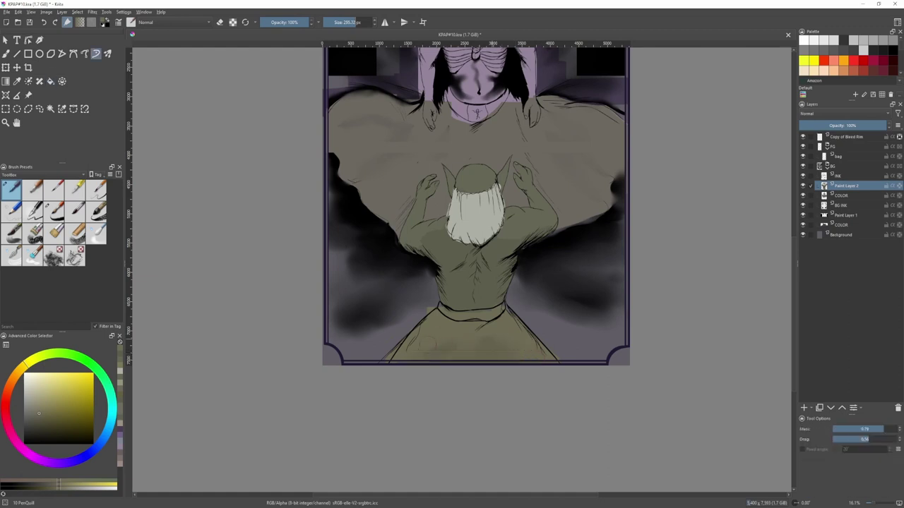
# - Erase the stray yellow-brown outside the skirt's outline beside the left end of the waistband
pyautogui.press('e')
pyautogui.moveTo(432, 304)
pyautogui.mouseDown()
pyautogui.moveTo(426, 310)
pyautogui.moveTo(444, 306)
pyautogui.mouseUp()
pyautogui.press('e')
# - Paint a shadow along the kneeling figure's upper spine in a darker olive green based on the sampled skin color
pyautogui.press(']')
pyautogui.scroll(2, 453, 309)
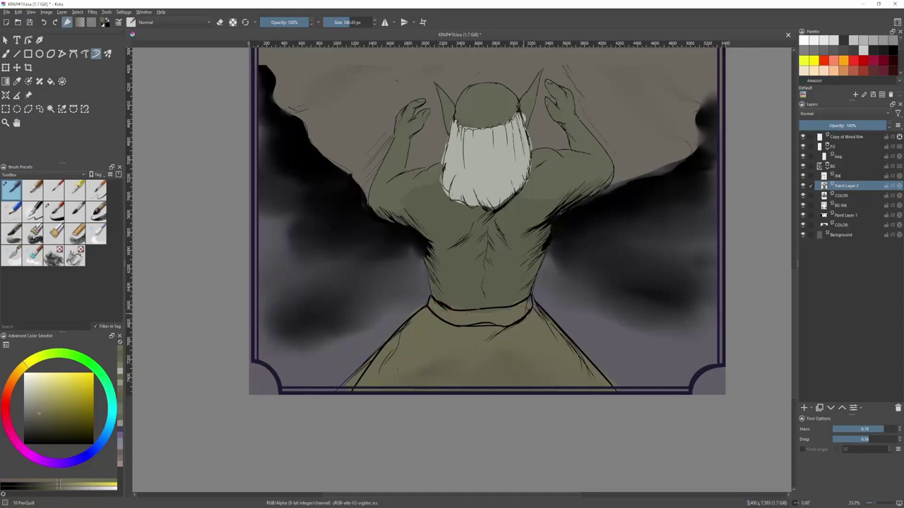
pyautogui.keyDown('ctrl'); pyautogui.click(533, 210); pyautogui.keyUp('ctrl')
pyautogui.click(39, 424)
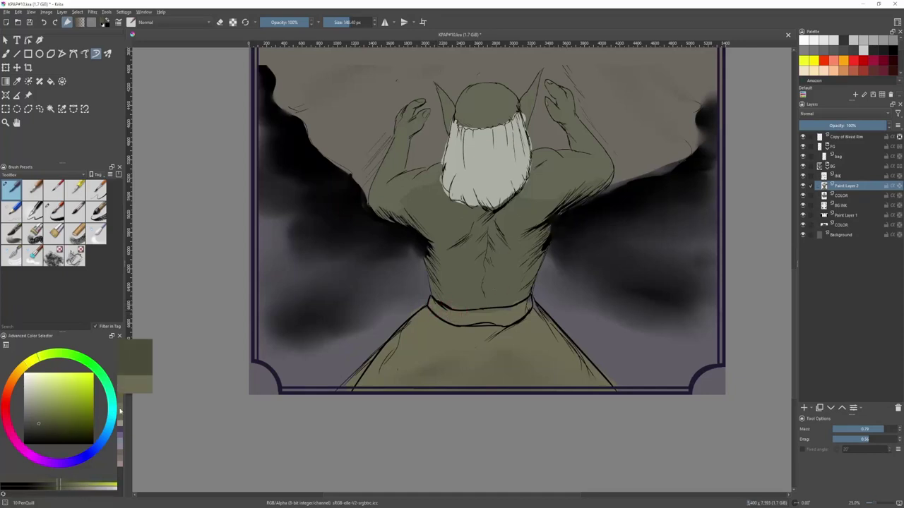
pyautogui.moveTo(490, 216)
pyautogui.mouseDown()
pyautogui.moveTo(499, 240)
pyautogui.moveTo(485, 245)
pyautogui.mouseUp()
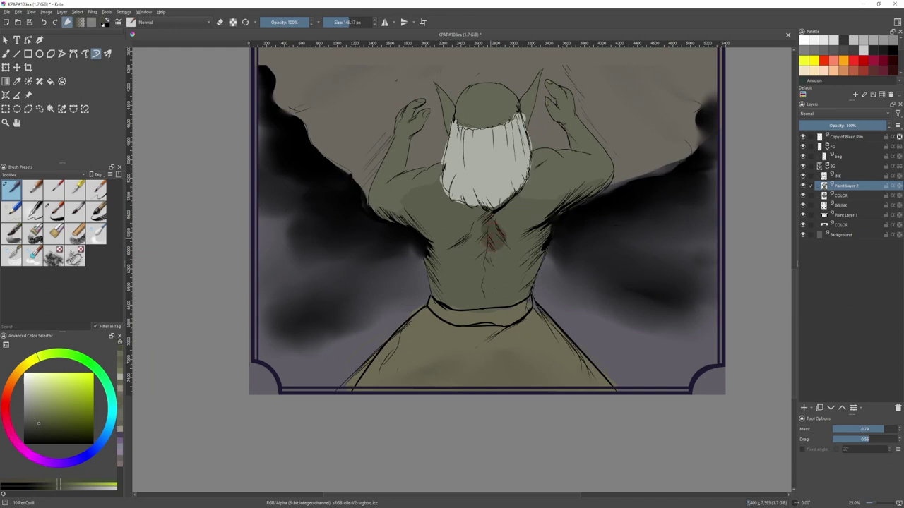
pyautogui.press('-')
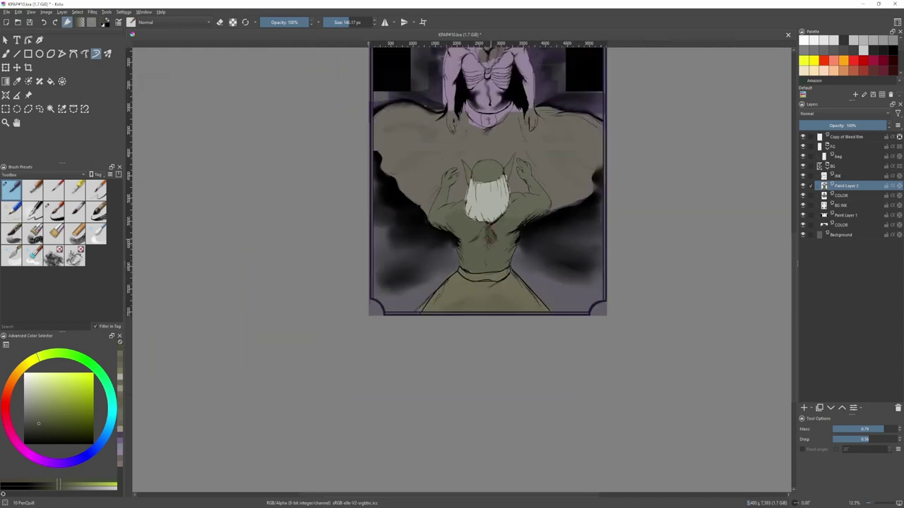
pyautogui.press('-')
pyautogui.press('+')
pyautogui.press('+')
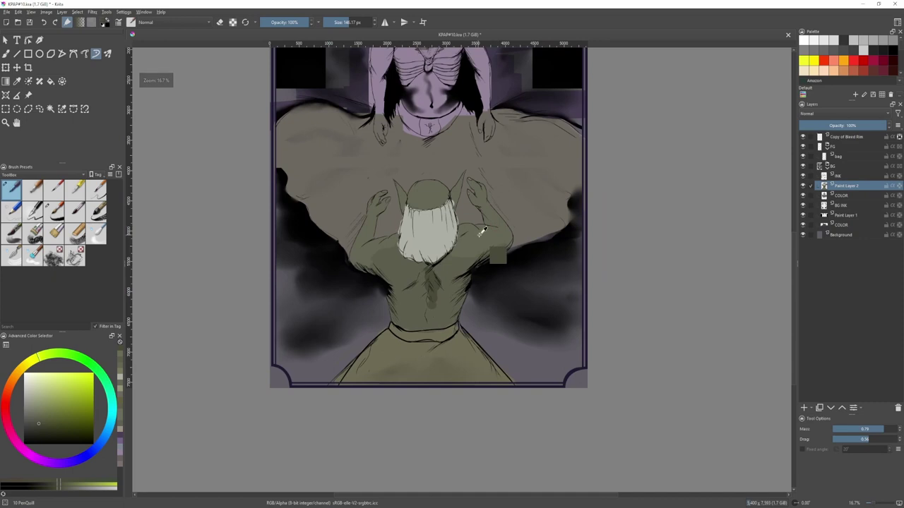
# - Lock the transparency of Paint Layer 2 and choose a lighter, greener tone for the skin highlights
pyautogui.click(50, 353)
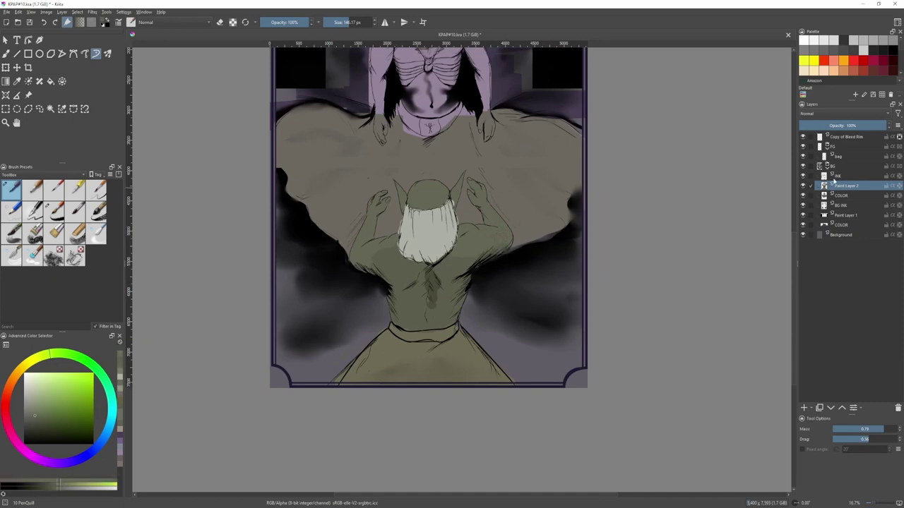
pyautogui.click(897, 187)
pyautogui.keyDown('shift'); pyautogui.moveTo(540, 213); pyautogui.dragTo(544, 215); pyautogui.keyUp('shift')
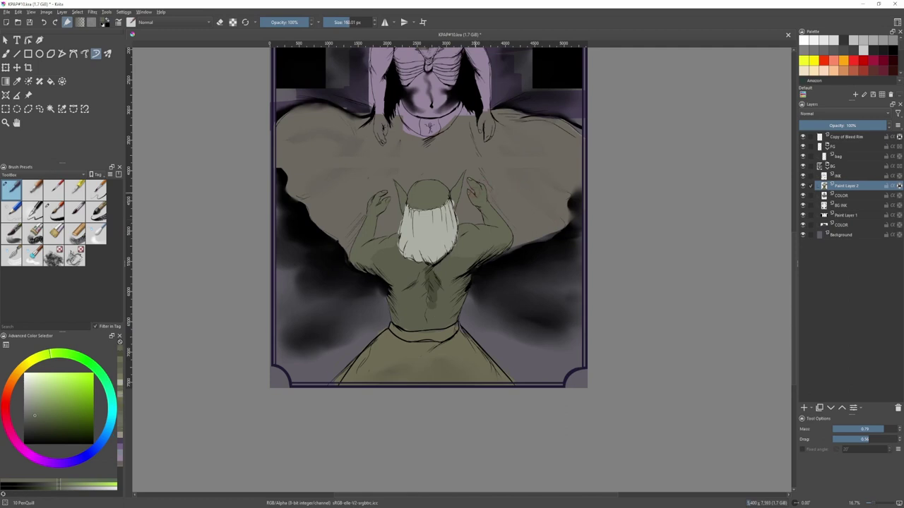
pyautogui.scroll(3, 480, 200)
pyautogui.scroll(-3, 484, 201)
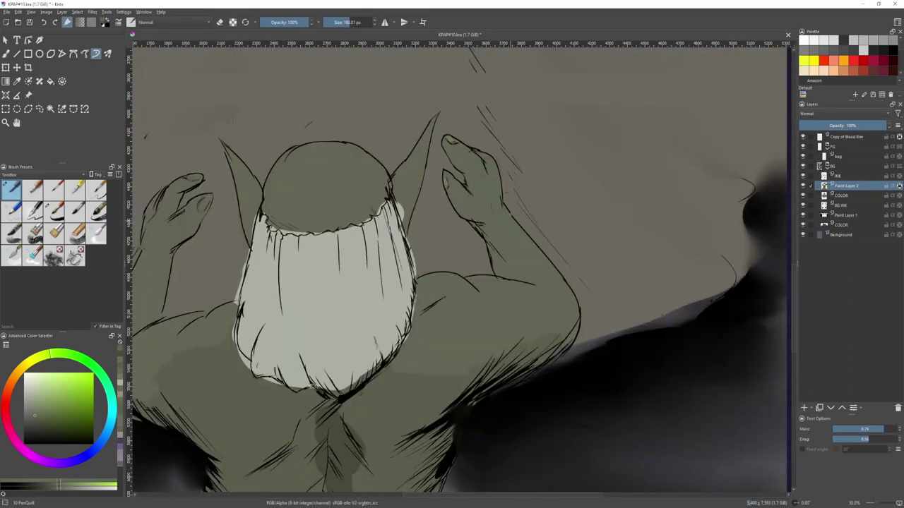
pyautogui.click(38, 409)
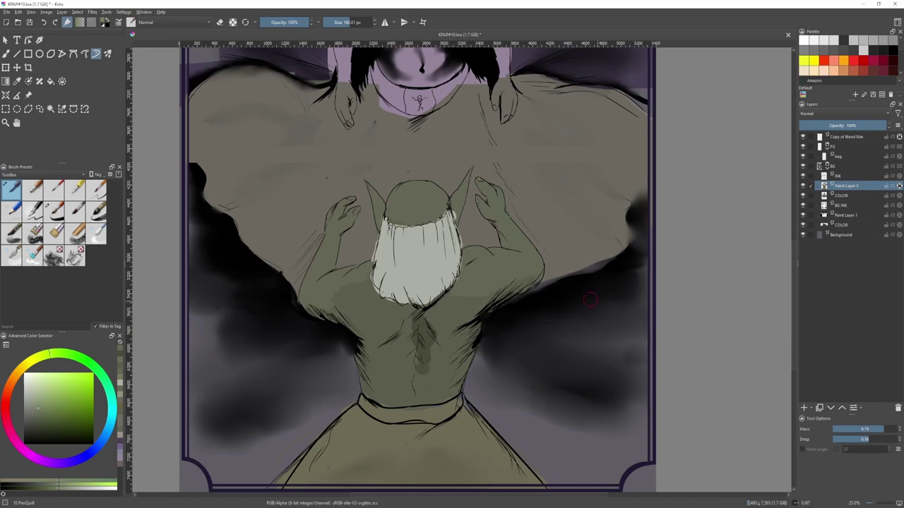
# - Paint light green highlights on the back of the right hand and forearm, the top of the head and both ears
pyautogui.moveTo(495, 188); pyautogui.dragTo(502, 215)
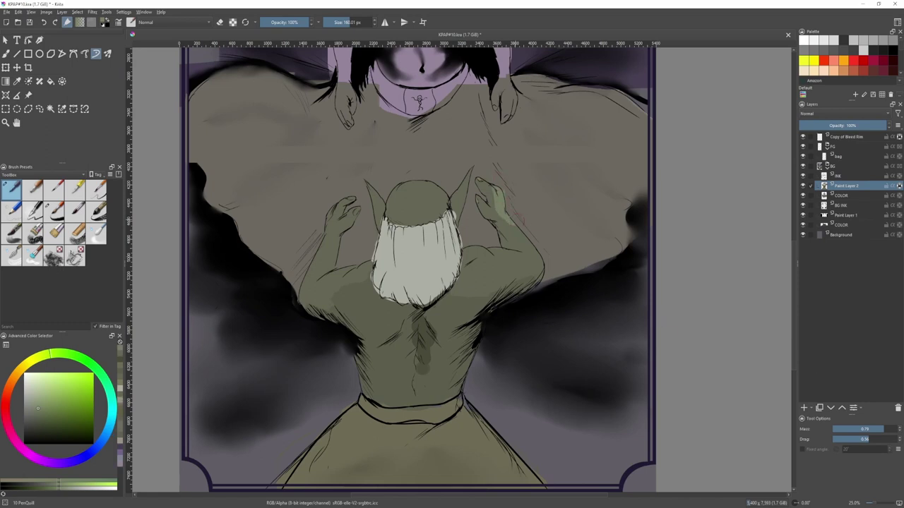
pyautogui.keyDown('shift'); pyautogui.moveTo(435, 200); pyautogui.dragTo(434, 200); pyautogui.keyUp('shift')
pyautogui.moveTo(440, 191); pyautogui.dragTo(417, 186)
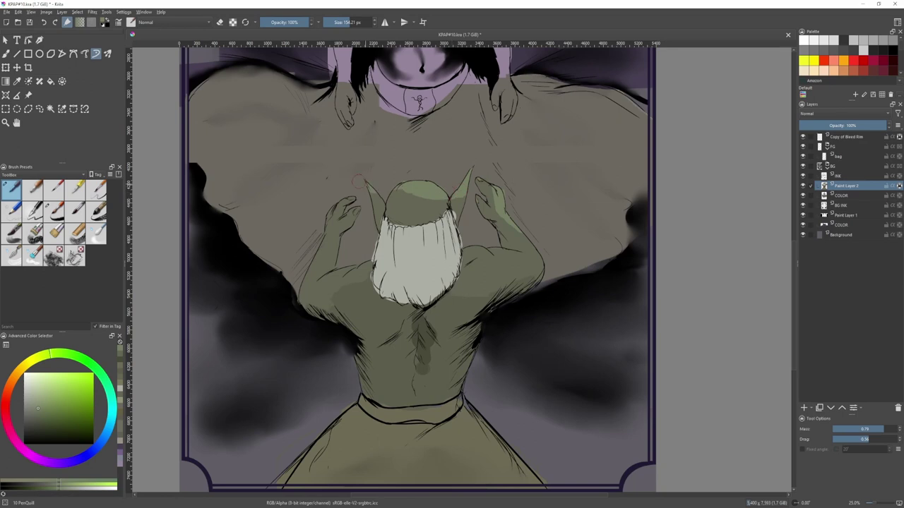
pyautogui.scroll(3, 371, 177)
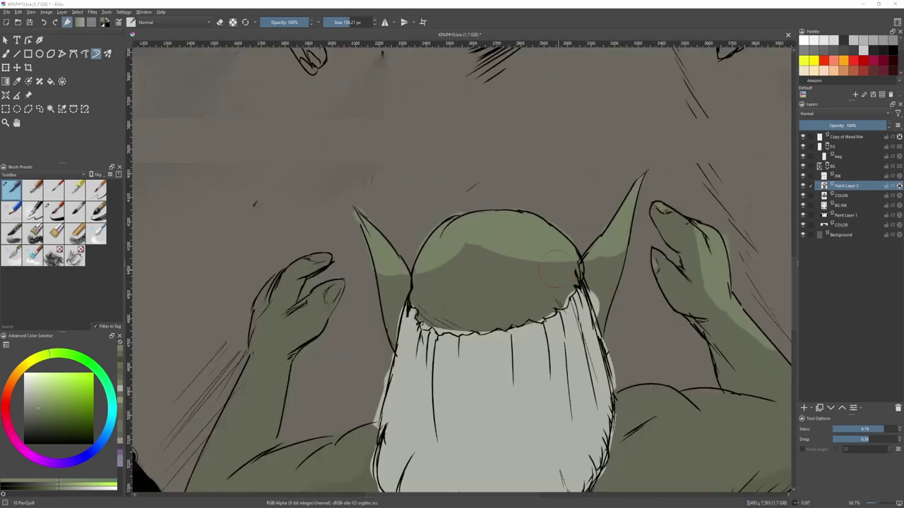
# - Clean up the light green highlights along the outlines of the head, right ear and right hand with a roughly 40 px brush and eraser
pyautogui.press('e')
pyautogui.scroll(-2, 462, 195)
pyautogui.press('e')
pyautogui.scroll(3, 550, 190)
pyautogui.moveTo(525, 245)
pyautogui.mouseDown()
pyautogui.moveTo(496, 245)
pyautogui.moveTo(538, 220)
pyautogui.moveTo(561, 232)
pyautogui.moveTo(567, 254)
pyautogui.mouseUp()
pyautogui.scroll(-2, 530, 247)
pyautogui.scroll(3, 633, 284)
pyautogui.press('e')
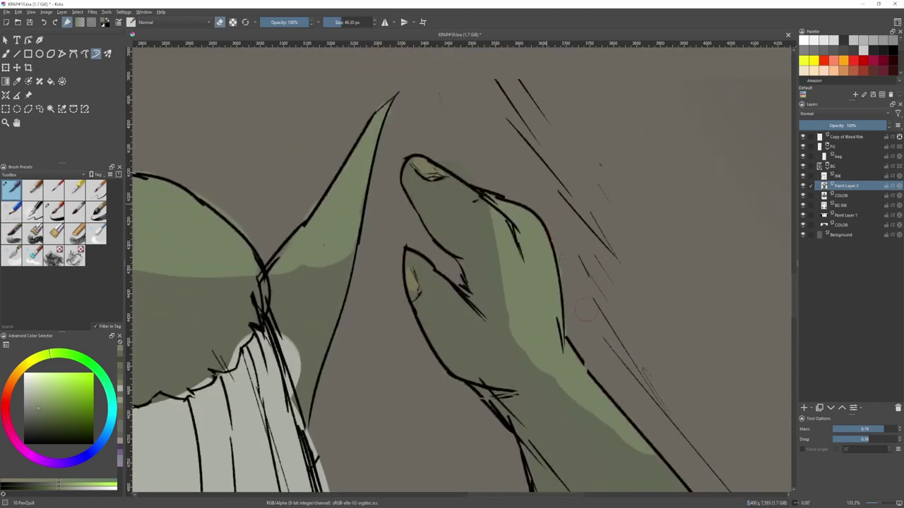
pyautogui.scroll(-3, 578, 308)
pyautogui.press('e')
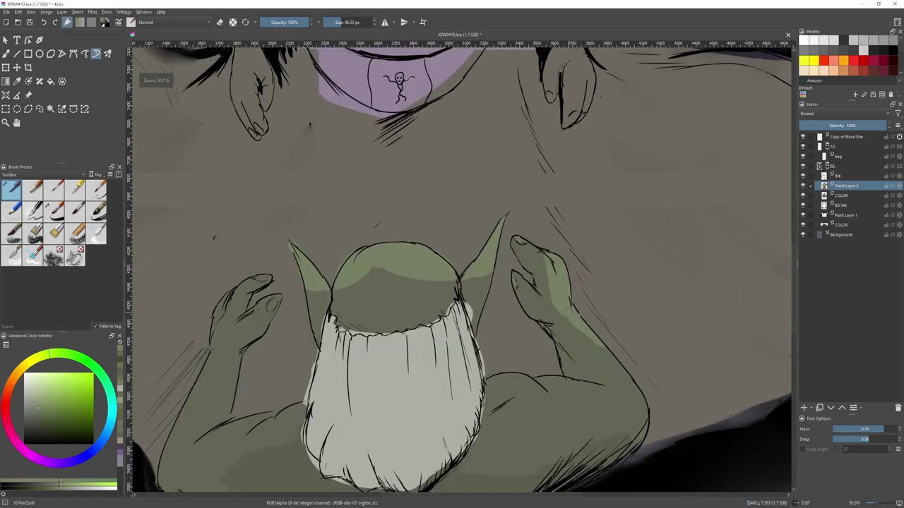
# - Undo the last erasure and touch up the light green highlight at the base of the right ear
pyautogui.scroll(2, 540, 304)
pyautogui.press('e')
pyautogui.press('2')
pyautogui.scroll(5, 536, 272)
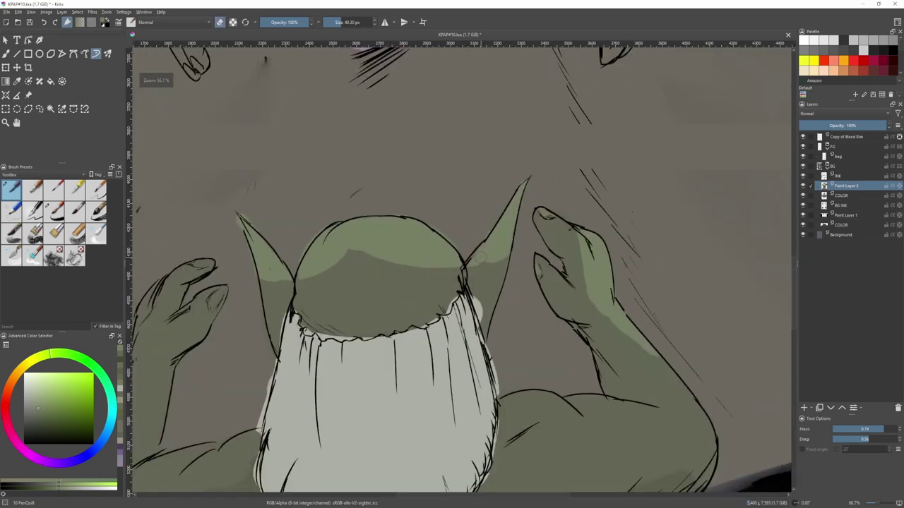
pyautogui.hotkey('ctrl', 'z')
pyautogui.press('e')
pyautogui.moveTo(488, 251); pyautogui.dragTo(449, 280)
pyautogui.press('2')
pyautogui.scroll(2, 510, 254)
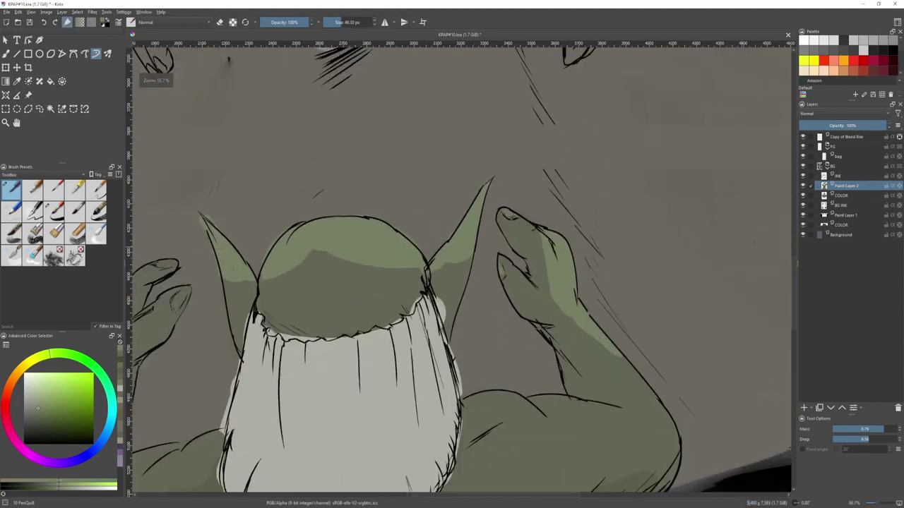
# - Highlight the right hand's upper finger in light green and touch up its fingernail, resampling the green from the hand
pyautogui.scroll(2, 498, 217)
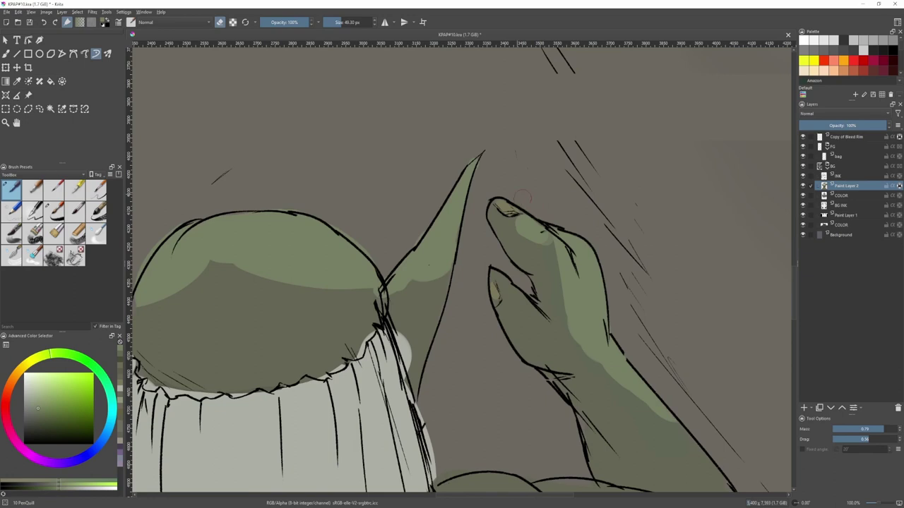
pyautogui.scroll(-1, 524, 197)
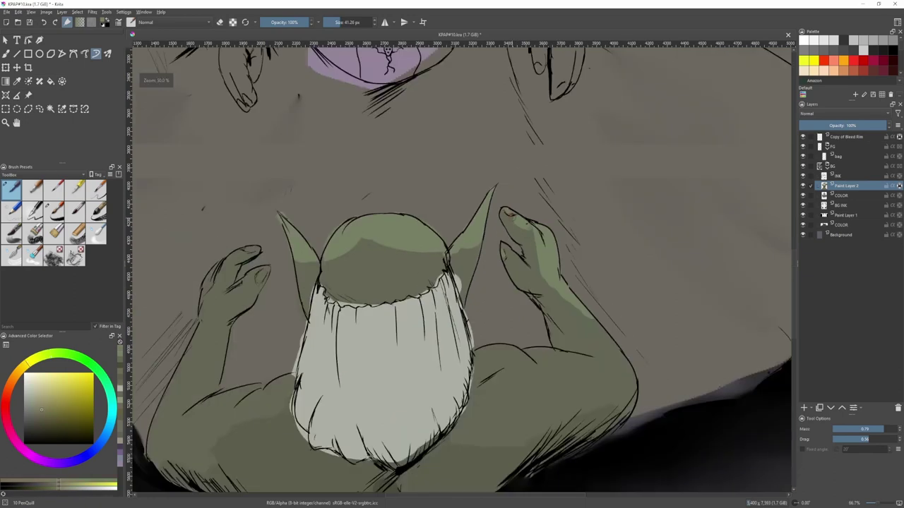
pyautogui.scroll(1, 525, 220)
pyautogui.keyDown('ctrl'); pyautogui.click(543, 244); pyautogui.keyUp('ctrl')
pyautogui.scroll(-3, 531, 214)
# - Repaint the left hand's fingernails in the lighter nail color sampled from the right hand
pyautogui.scroll(1, 382, 247)
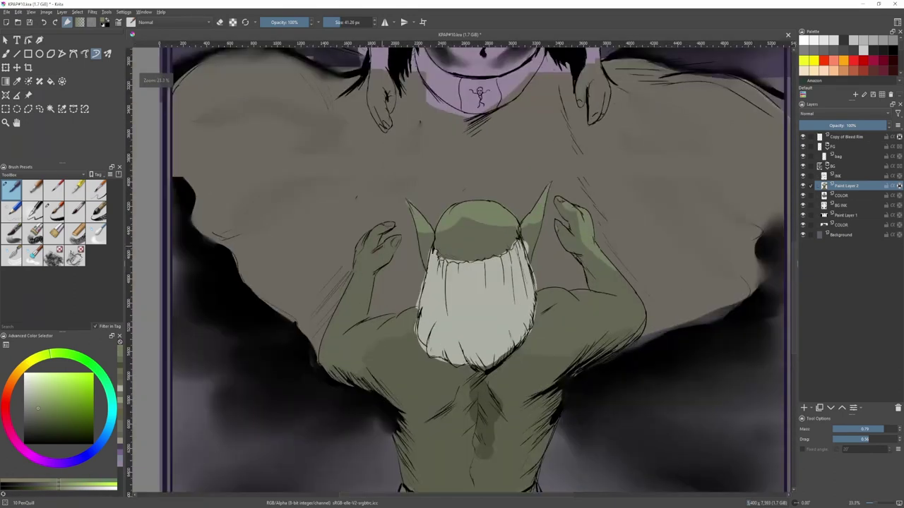
pyautogui.scroll(1, 388, 226)
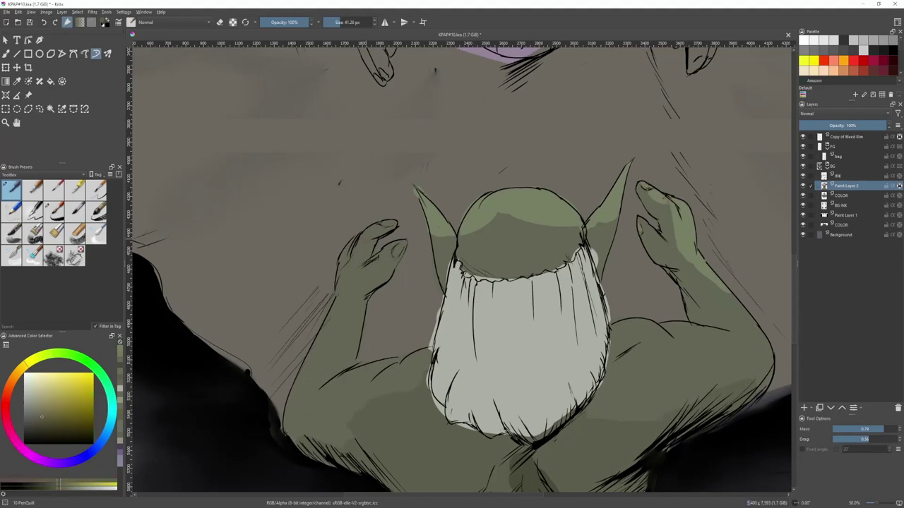
pyautogui.scroll(1, 385, 225)
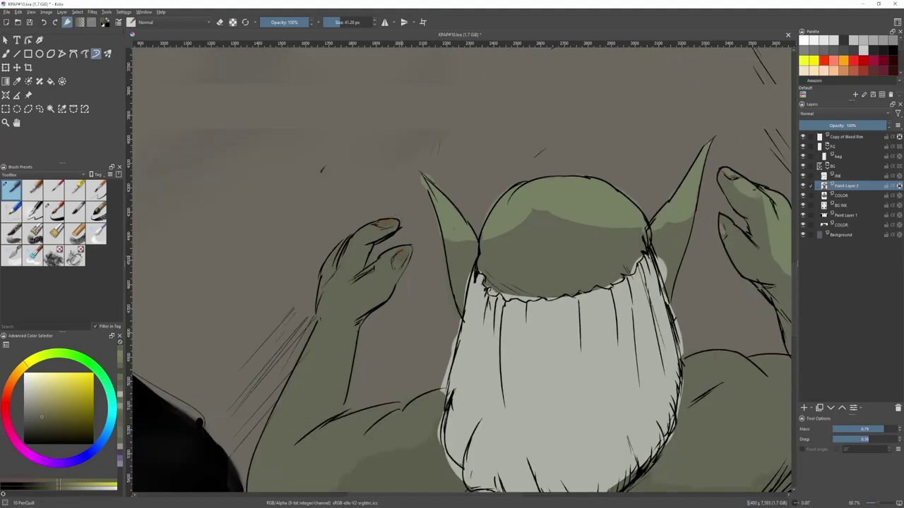
pyautogui.keyDown('ctrl'); pyautogui.click(729, 173); pyautogui.keyUp('ctrl')
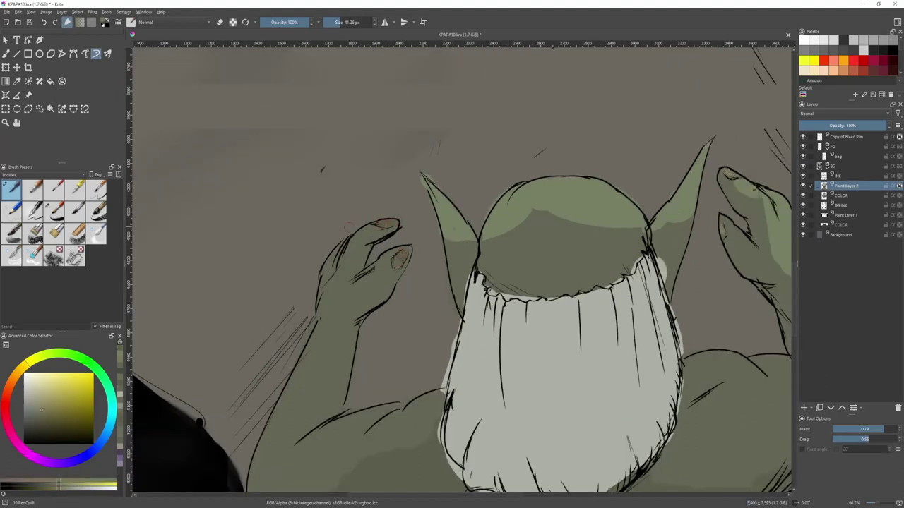
pyautogui.moveTo(383, 224); pyautogui.dragTo(391, 224)
pyautogui.moveTo(403, 264)
pyautogui.mouseDown()
pyautogui.moveTo(405, 250)
pyautogui.moveTo(375, 230)
pyautogui.moveTo(357, 237)
pyautogui.moveTo(370, 233)
pyautogui.mouseUp()
# - Paint highlights on the left hand's fingers and knuckles with the light green sampled from the head
pyautogui.keyDown('ctrl'); pyautogui.click(532, 199); pyautogui.keyUp('ctrl')
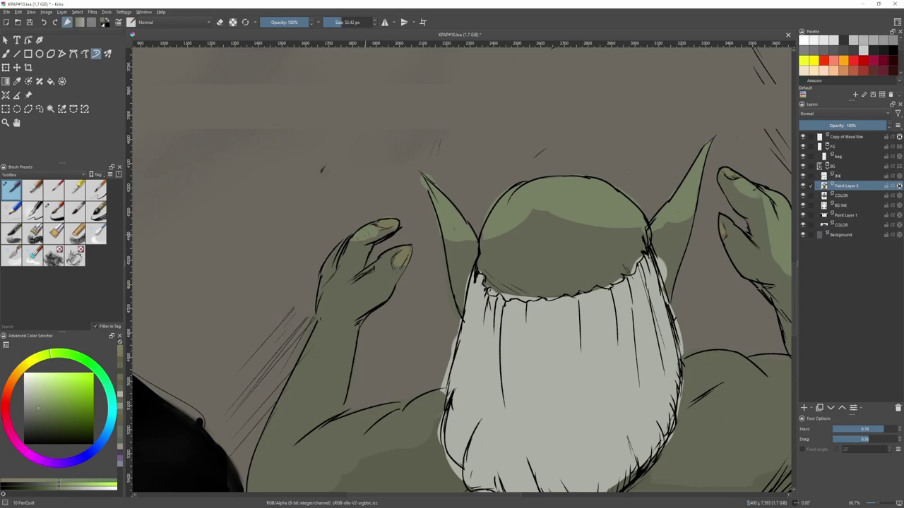
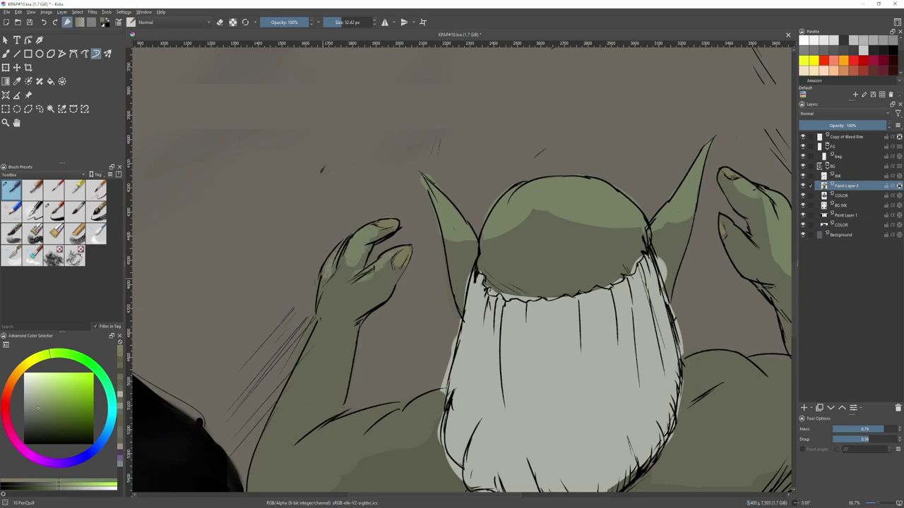
pyautogui.scroll(-1, 325, 274)
pyautogui.scroll(-2, 329, 263)
pyautogui.scroll(-1, 391, 282)
pyautogui.scroll(1, 438, 296)
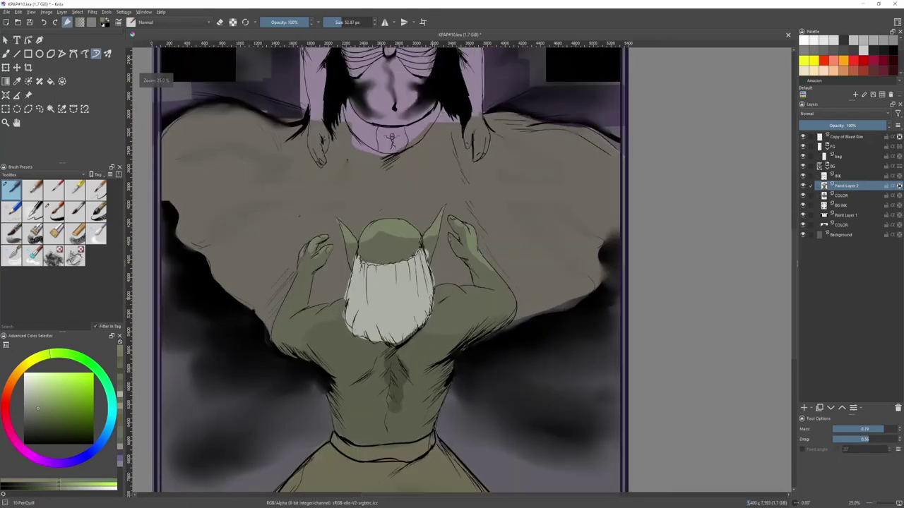
# - Add a light green highlight along the top of the right shoulder and erase the color spilling past the outlines beside the hair
pyautogui.moveTo(439, 291); pyautogui.dragTo(441, 291)
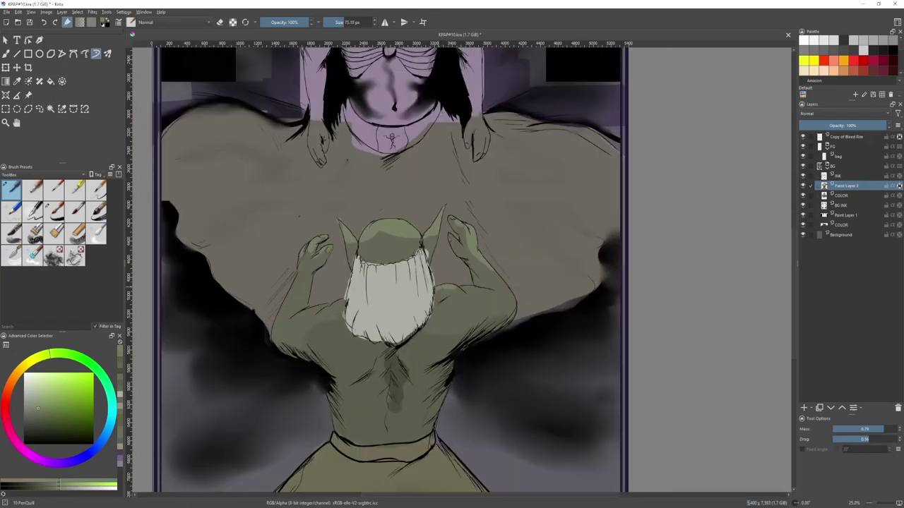
pyautogui.scroll(6, 434, 305)
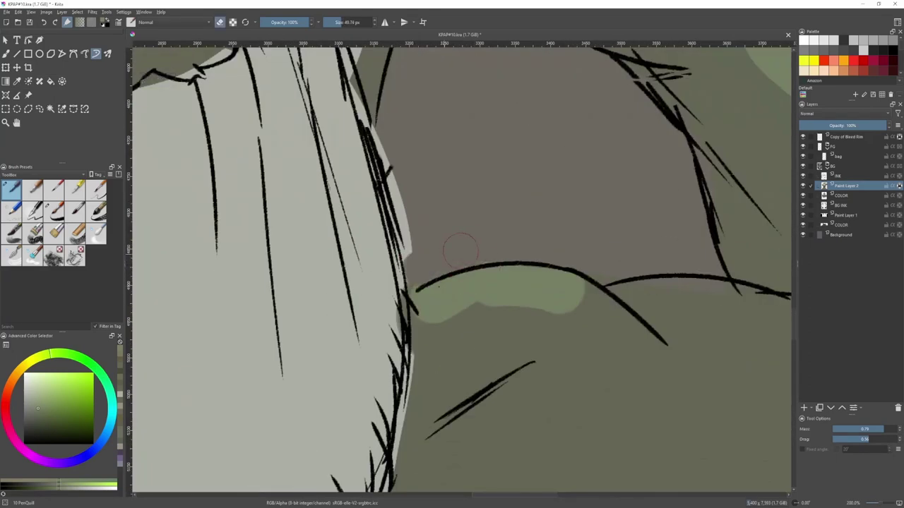
pyautogui.moveTo(399, 159)
pyautogui.mouseDown()
pyautogui.moveTo(389, 169)
pyautogui.moveTo(408, 240)
pyautogui.moveTo(403, 259)
pyautogui.mouseUp()
pyautogui.scroll(-3, 403, 260)
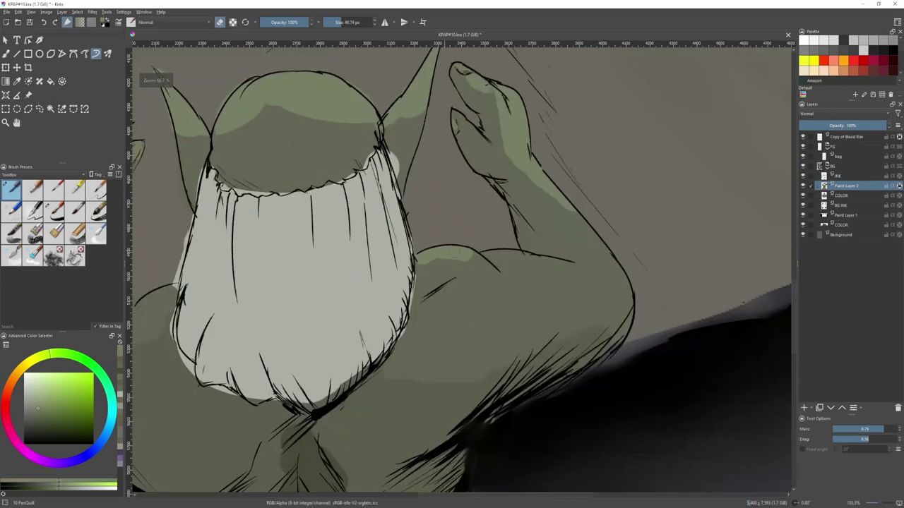
# - Extend the right shoulder's highlight and fill the gap under the adjoining upper-arm outline with olive green
pyautogui.scroll(3, 469, 259)
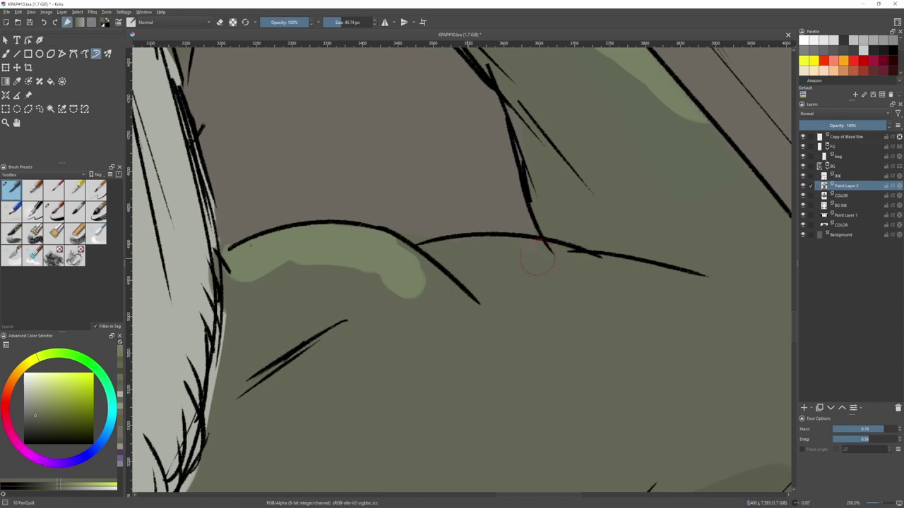
pyautogui.scroll(-2, 538, 250)
pyautogui.scroll(-4, 538, 250)
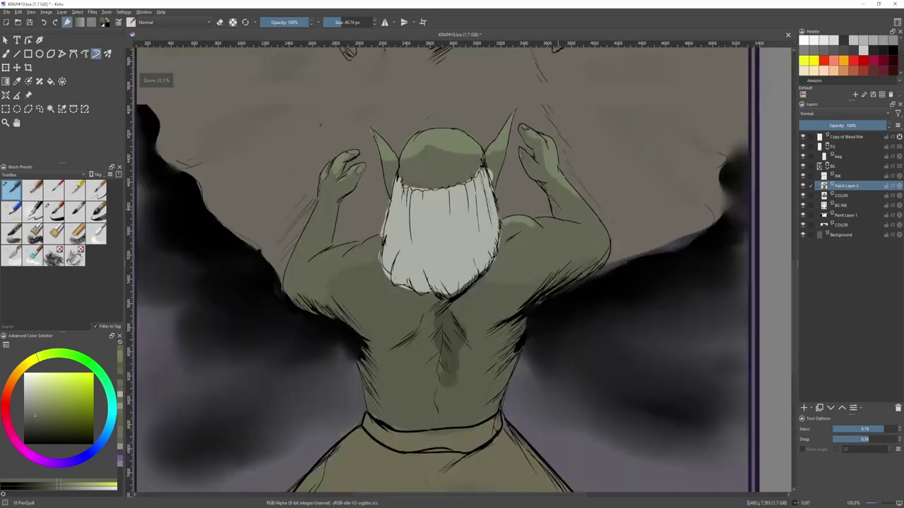
# - Extend the sampled olive tone across the back beside the white hair and paint light green highlights on the right upper arm
pyautogui.keyDown('ctrl'); pyautogui.click(494, 298); pyautogui.keyUp('ctrl')
pyautogui.moveTo(485, 289); pyautogui.dragTo(516, 288)
pyautogui.press('-')
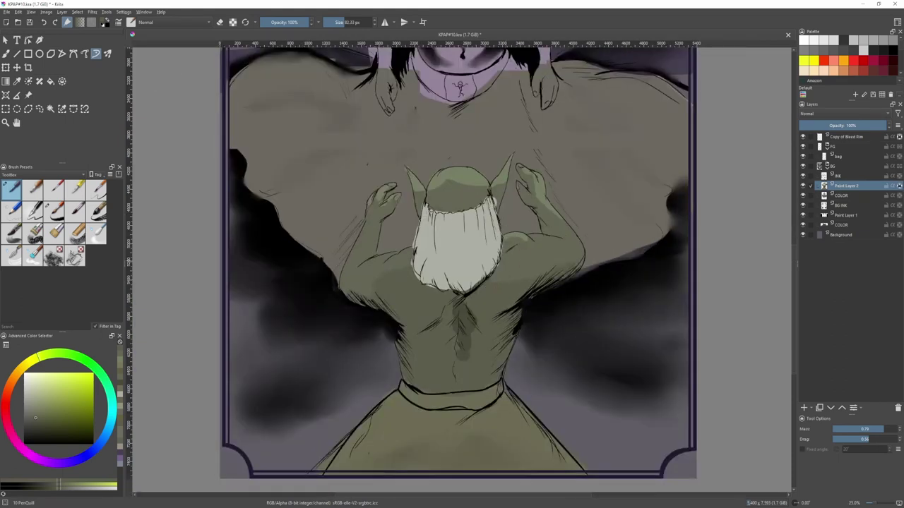
pyautogui.keyDown('ctrl'); pyautogui.click(522, 237); pyautogui.keyUp('ctrl')
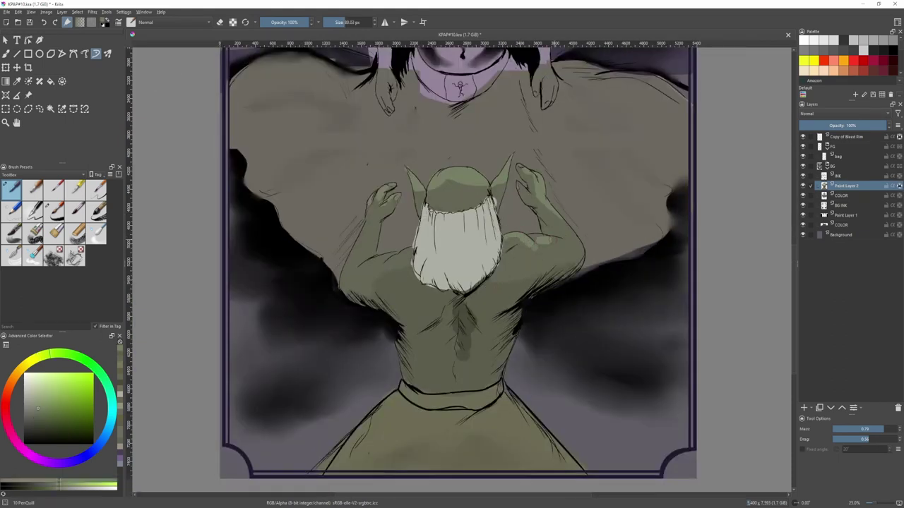
pyautogui.moveTo(535, 243)
pyautogui.mouseDown()
pyautogui.moveTo(548, 256)
pyautogui.moveTo(569, 214)
pyautogui.mouseUp()
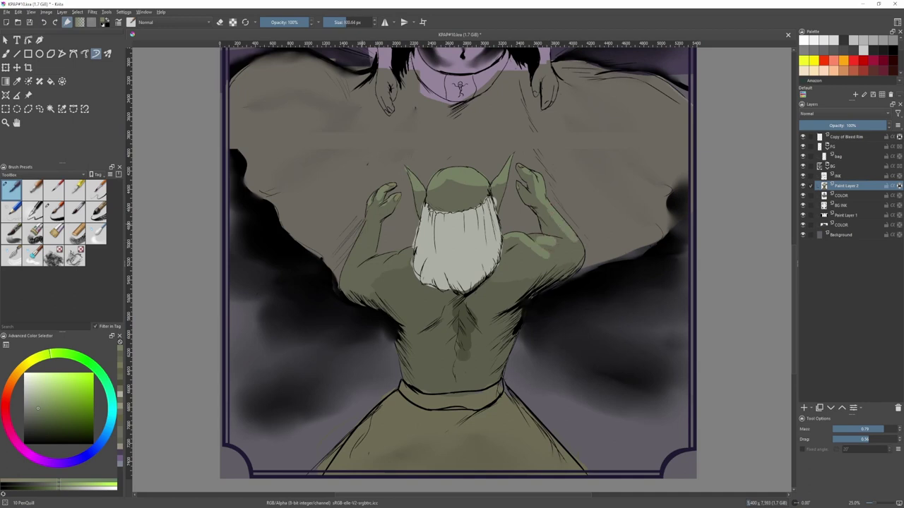
# - Paint light green highlights on the kneeling figure's left forearm, inner elbow and shoulder
pyautogui.moveTo(365, 250); pyautogui.dragTo(369, 224)
pyautogui.moveTo(414, 244); pyautogui.dragTo(377, 259)
pyautogui.moveTo(368, 228); pyautogui.dragTo(359, 251)
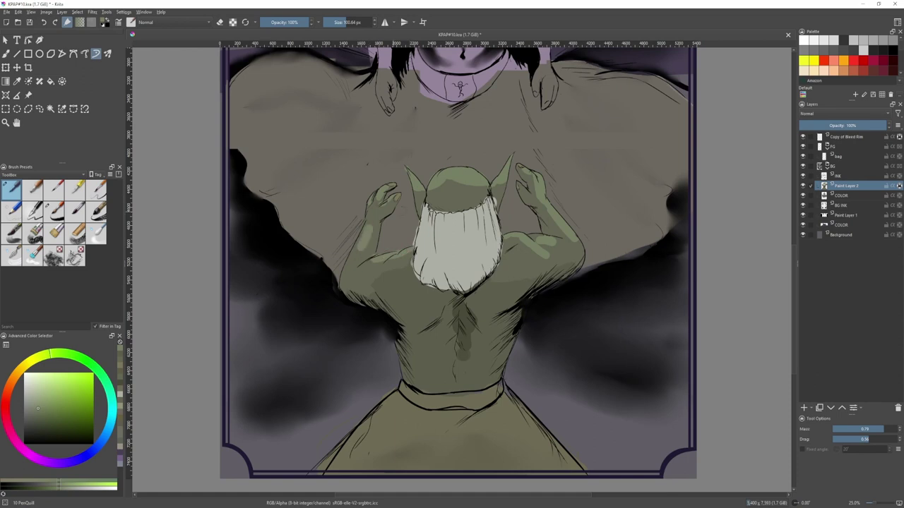
# - On the COLOR layer under Paint Layer 2, paint the seated figure's left fur collar with its sampled brown-gray
pyautogui.press('2')
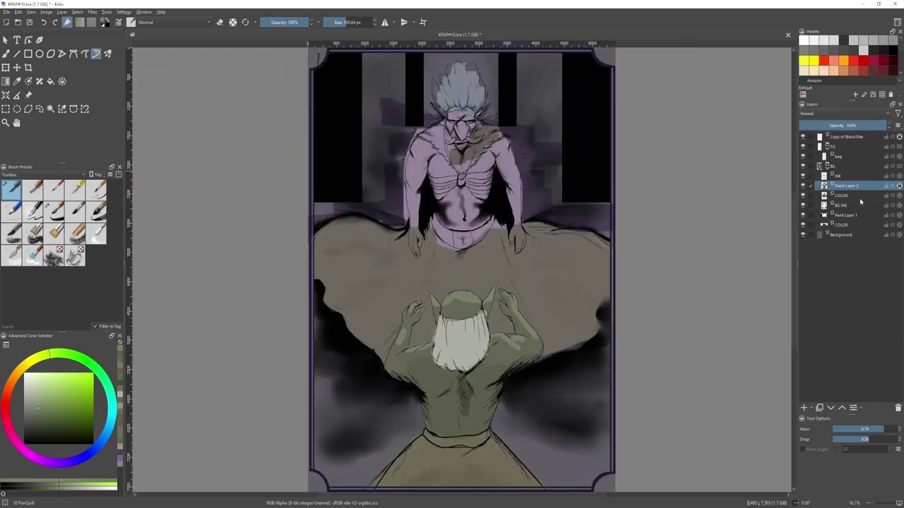
pyautogui.click(841, 195)
pyautogui.keyDown('ctrl'); pyautogui.click(494, 180); pyautogui.keyUp('ctrl')
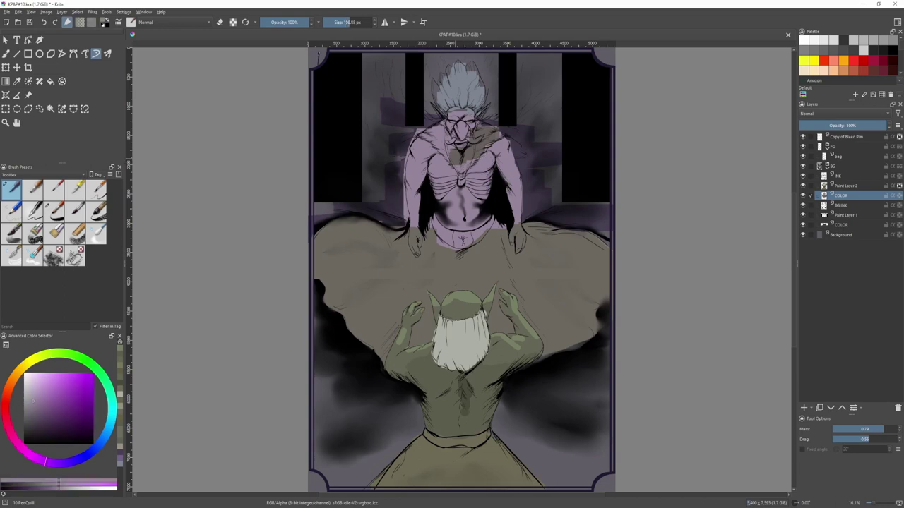
pyautogui.keyDown('ctrl'); pyautogui.click(453, 155); pyautogui.keyUp('ctrl')
pyautogui.scroll(2, 433, 134)
pyautogui.moveTo(431, 138); pyautogui.dragTo(456, 155)
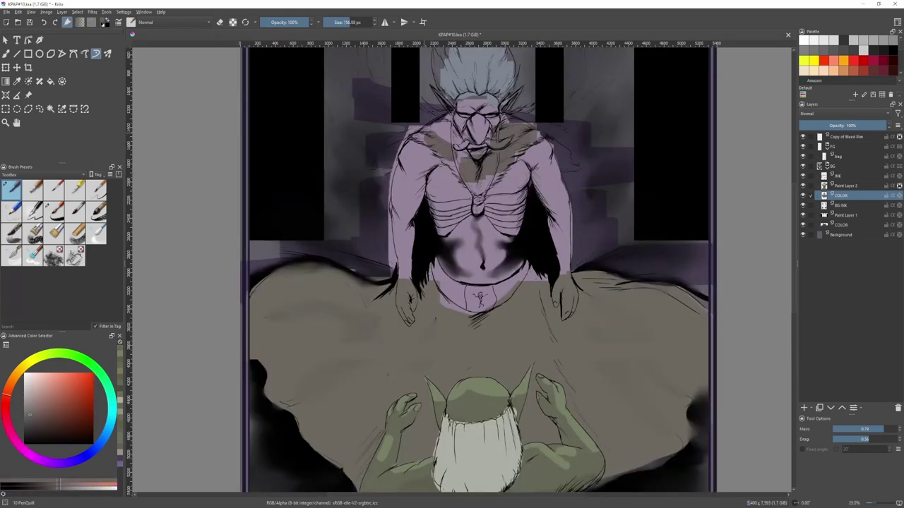
# - Erase lilac spilling past the seated figure's left arm, fill the left hand with lilac and clean its edges with the sampled cloth color
pyautogui.press('e')
pyautogui.moveTo(386, 151)
pyautogui.mouseDown()
pyautogui.moveTo(388, 281)
pyautogui.moveTo(404, 299)
pyautogui.moveTo(409, 293)
pyautogui.moveTo(411, 309)
pyautogui.moveTo(401, 282)
pyautogui.moveTo(400, 315)
pyautogui.moveTo(465, 311)
pyautogui.mouseUp()
pyautogui.press('e')
pyautogui.keyDown('ctrl'); pyautogui.click(416, 243); pyautogui.keyUp('ctrl')
pyautogui.keyDown('ctrl'); pyautogui.click(439, 318); pyautogui.keyUp('ctrl')
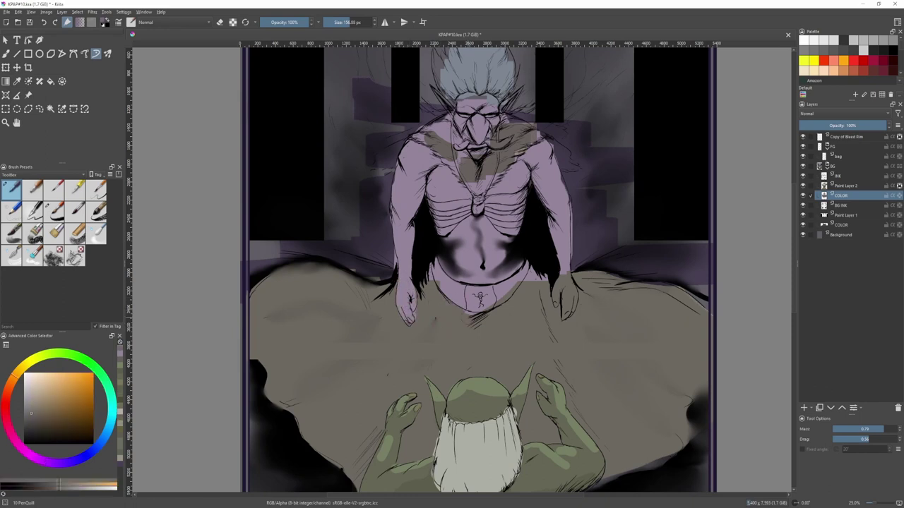
# - Fill the uncolored side of the loincloth and the right hand with the sampled lilac, undoing the last stray stroke
pyautogui.keyDown('ctrl'); pyautogui.click(509, 286); pyautogui.keyUp('ctrl')
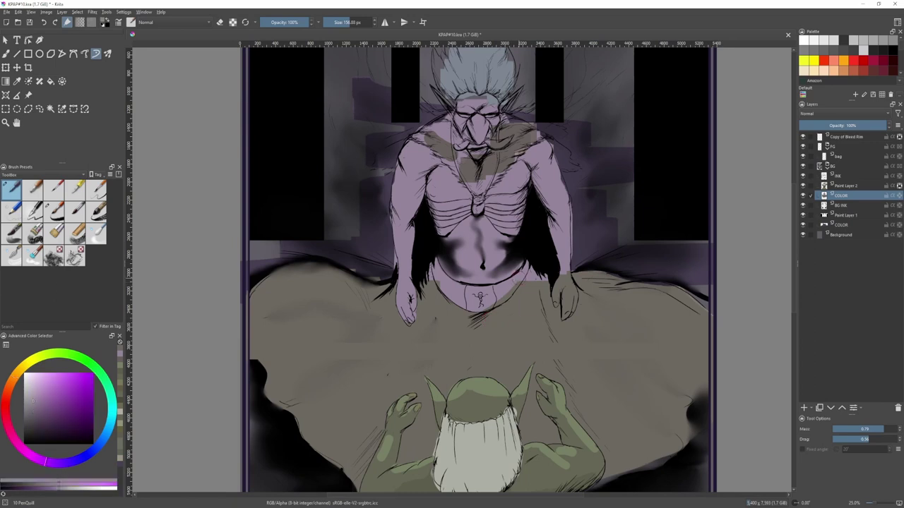
pyautogui.moveTo(521, 282); pyautogui.dragTo(496, 301)
pyautogui.moveTo(569, 264)
pyautogui.mouseDown()
pyautogui.moveTo(567, 312)
pyautogui.moveTo(572, 283)
pyautogui.moveTo(555, 305)
pyautogui.mouseUp()
pyautogui.hotkey('ctrl', 'z')
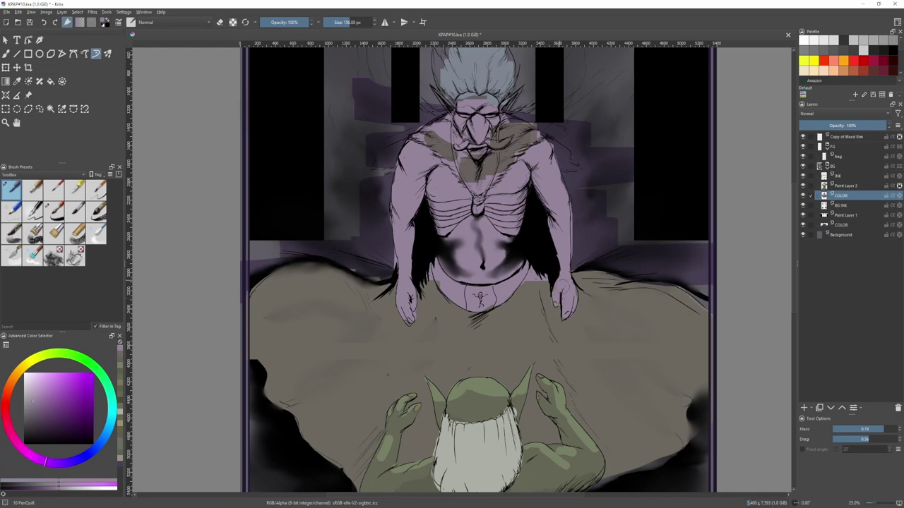
# - Fill the seated figure's forehead and right ear with lilac using a smaller brush
pyautogui.scroll(-2, 551, 279)
pyautogui.press('2')
pyautogui.scroll(5, 451, 92)
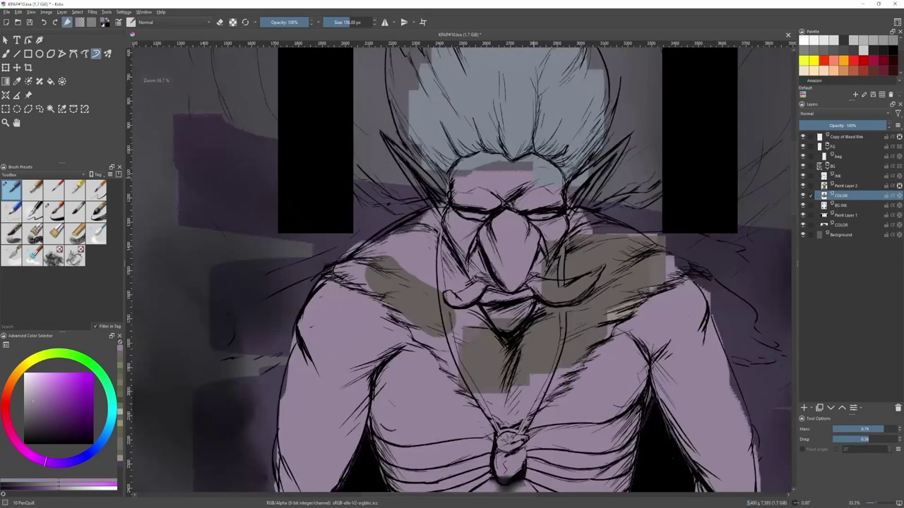
pyautogui.press('[')
pyautogui.moveTo(554, 178)
pyautogui.mouseDown()
pyautogui.moveTo(531, 162)
pyautogui.moveTo(467, 175)
pyautogui.mouseUp()
pyautogui.press('[')
pyautogui.press('[')
pyautogui.press('[')
pyautogui.press('v')
pyautogui.moveTo(639, 139)
pyautogui.mouseDown()
pyautogui.moveTo(573, 184)
pyautogui.moveTo(581, 178)
pyautogui.moveTo(581, 201)
pyautogui.moveTo(609, 229)
pyautogui.moveTo(570, 233)
pyautogui.moveTo(617, 232)
pyautogui.moveTo(613, 221)
pyautogui.moveTo(571, 215)
pyautogui.moveTo(586, 233)
pyautogui.mouseUp()
# - Erase the color spill along the right fur collar and fill the collar down to the chest point with the sampled brown-gray
pyautogui.keyDown('ctrl'); pyautogui.click(605, 239); pyautogui.keyUp('ctrl')
pyautogui.press('e')
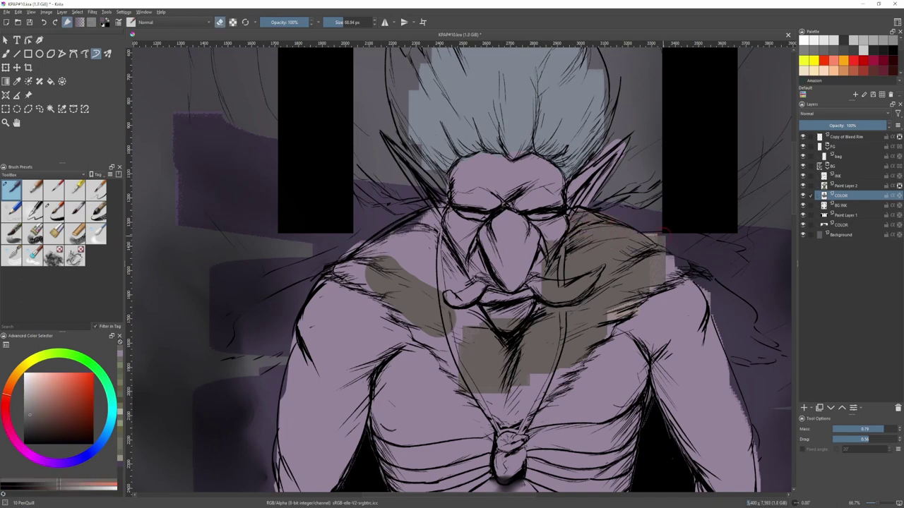
pyautogui.moveTo(645, 232)
pyautogui.mouseDown()
pyautogui.moveTo(667, 244)
pyautogui.moveTo(665, 264)
pyautogui.moveTo(675, 270)
pyautogui.moveTo(608, 332)
pyautogui.mouseUp()
pyautogui.press('e')
pyautogui.moveTo(572, 367)
pyautogui.mouseDown()
pyautogui.moveTo(538, 383)
pyautogui.moveTo(551, 385)
pyautogui.mouseUp()
pyautogui.moveTo(545, 376)
pyautogui.mouseDown()
pyautogui.moveTo(527, 391)
pyautogui.moveTo(544, 375)
pyautogui.mouseUp()
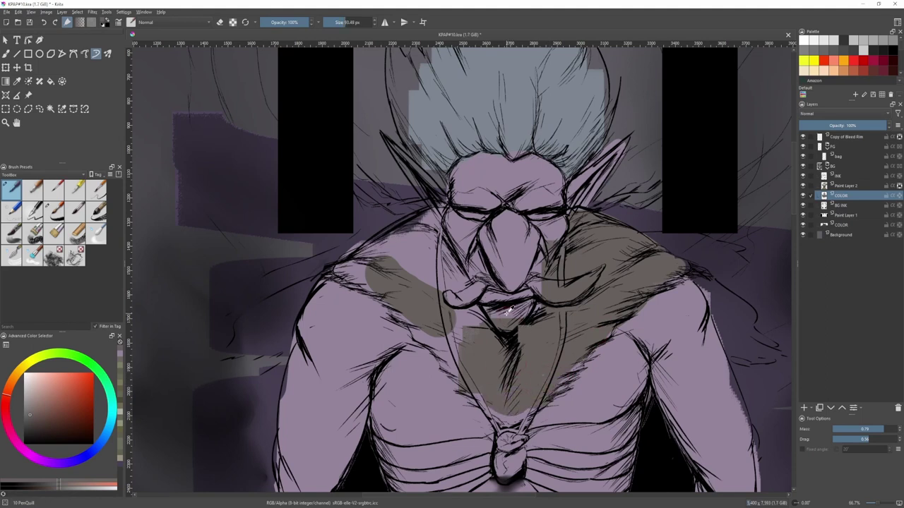
# - Fill the chin and left shoulder edge with lilac and erase the color spilling past the shoulder outline
pyautogui.keyDown('ctrl'); pyautogui.click(509, 314); pyautogui.keyUp('ctrl')
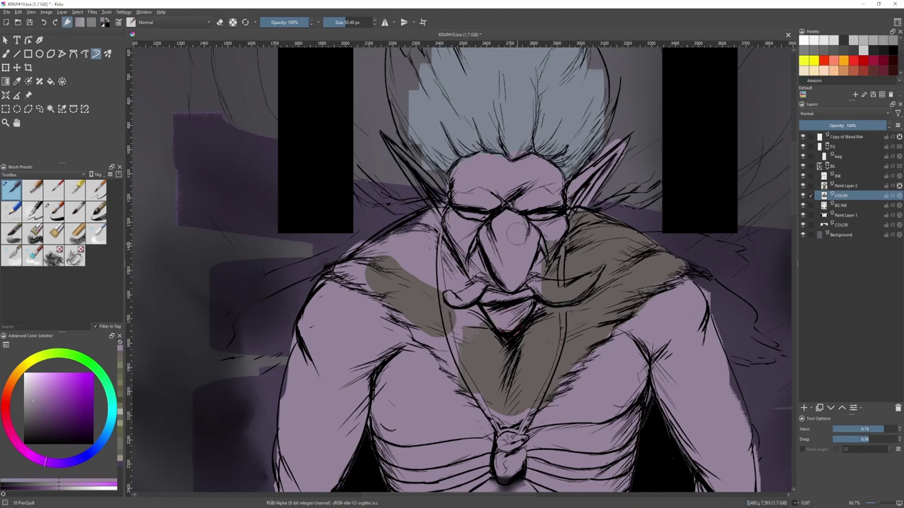
pyautogui.scroll(-1, 515, 236)
pyautogui.scroll(2, 417, 247)
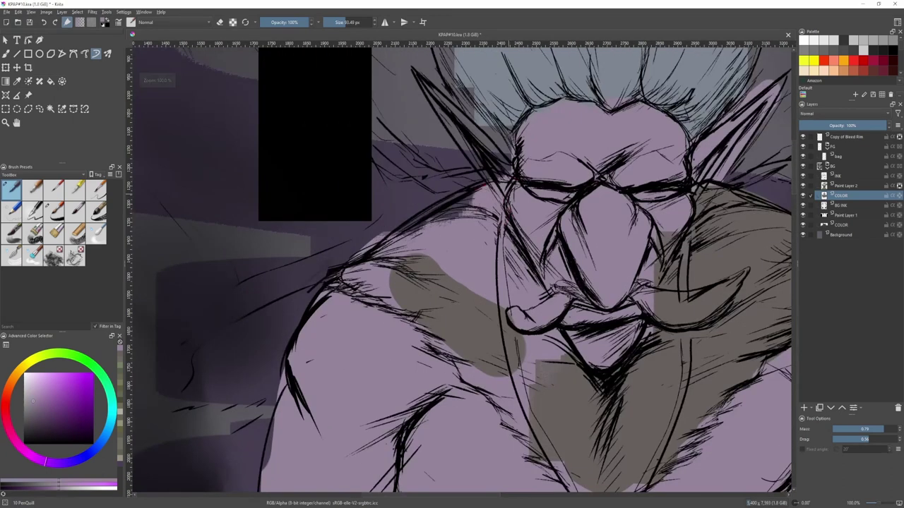
pyautogui.moveTo(443, 226); pyautogui.dragTo(391, 262)
pyautogui.press('e')
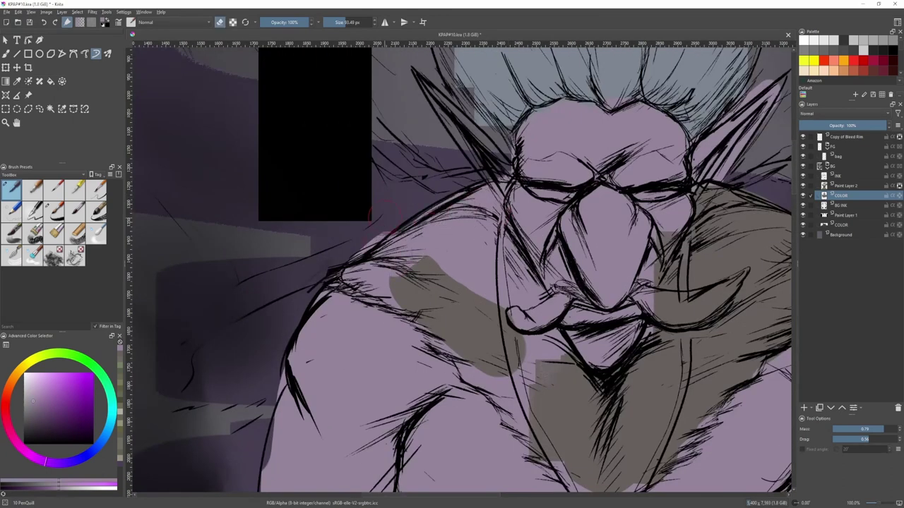
pyautogui.moveTo(385, 216); pyautogui.dragTo(344, 245)
pyautogui.press('e')
# - Fill the outer and upper parts of the left fur collar with the sampled brown-gray
pyautogui.keyDown('ctrl'); pyautogui.click(441, 312); pyautogui.keyUp('ctrl')
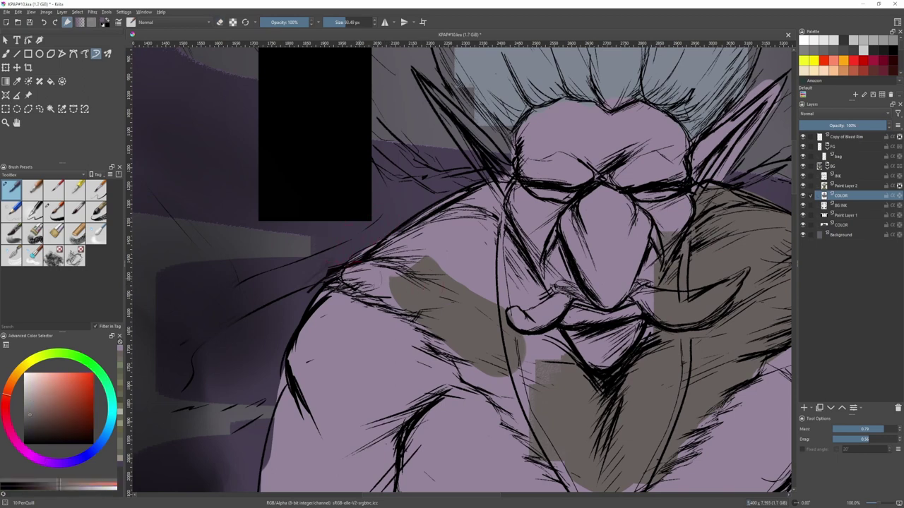
pyautogui.moveTo(367, 279)
pyautogui.mouseDown()
pyautogui.moveTo(409, 314)
pyautogui.moveTo(476, 334)
pyautogui.moveTo(514, 406)
pyautogui.moveTo(557, 420)
pyautogui.moveTo(479, 389)
pyautogui.moveTo(459, 339)
pyautogui.moveTo(422, 318)
pyautogui.mouseUp()
pyautogui.moveTo(497, 199); pyautogui.dragTo(387, 261)
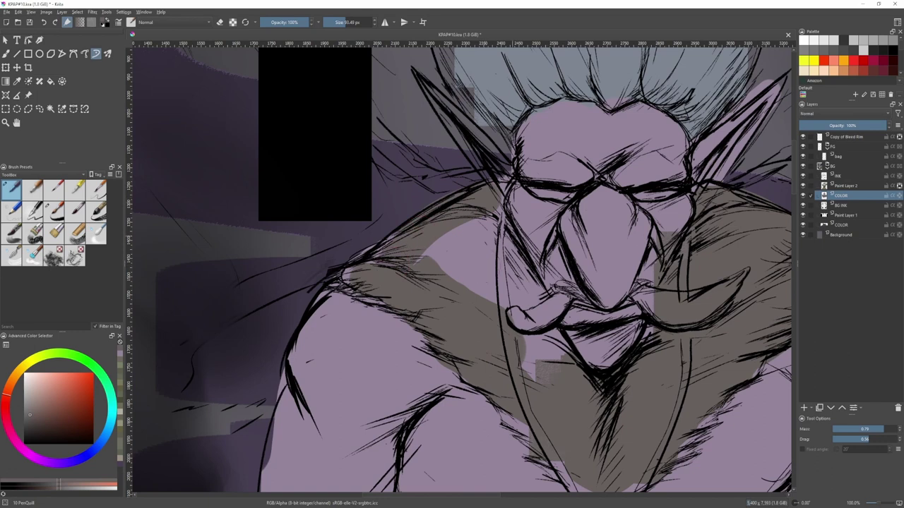
# - Fill the seated figure's left ear with the sampled lilac, undoing and repainting the stroke along its lower edge
pyautogui.keyDown('ctrl'); pyautogui.click(552, 206); pyautogui.keyUp('ctrl')
pyautogui.scroll(-1, 547, 199)
pyautogui.scroll(1, 490, 128)
pyautogui.moveTo(450, 113)
pyautogui.keyDown('shift'); pyautogui.mouseDown()
pyautogui.moveTo(426, 113)
pyautogui.moveTo(457, 127)
pyautogui.moveTo(519, 200)
pyautogui.moveTo(470, 132)
pyautogui.moveTo(518, 183)
pyautogui.mouseUp(); pyautogui.keyUp('shift')
pyautogui.keyDown('shift'); pyautogui.moveTo(518, 184); pyautogui.dragTo(523, 184); pyautogui.keyUp('shift')
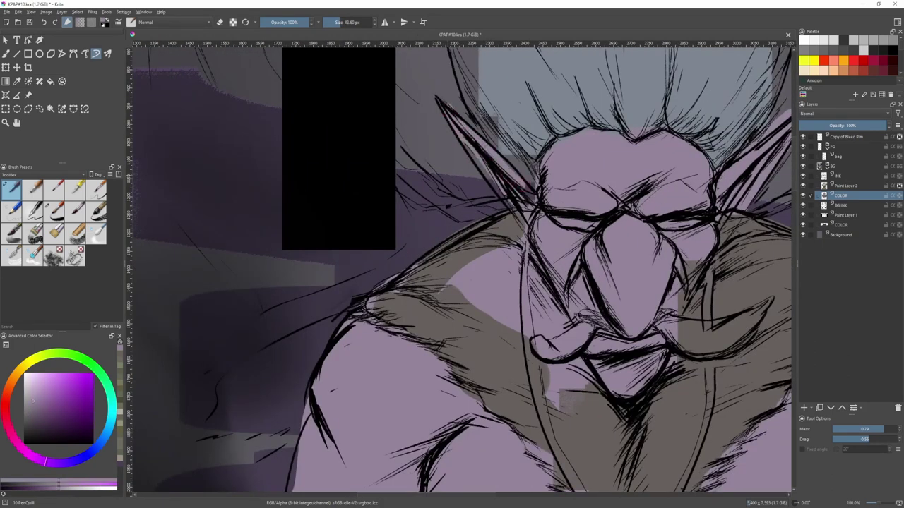
pyautogui.moveTo(464, 128); pyautogui.dragTo(519, 205)
pyautogui.moveTo(465, 142); pyautogui.dragTo(522, 233)
pyautogui.hotkey('ctrl', 'z')
pyautogui.moveTo(466, 148)
pyautogui.mouseDown()
pyautogui.moveTo(519, 217)
pyautogui.moveTo(523, 200)
pyautogui.moveTo(522, 223)
pyautogui.mouseUp()
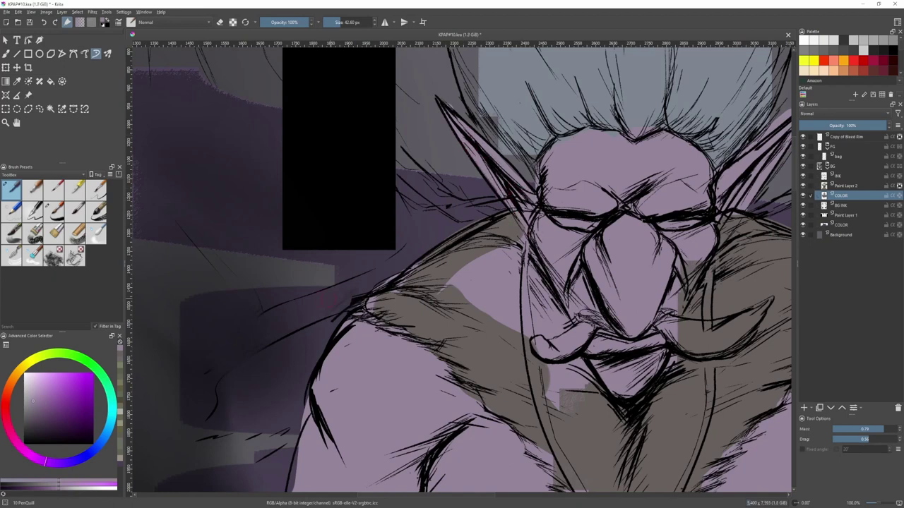
# - Choose a pale yellow-green and paint the seated figure's right eye with it
pyautogui.click(56, 354)
pyautogui.click(36, 378)
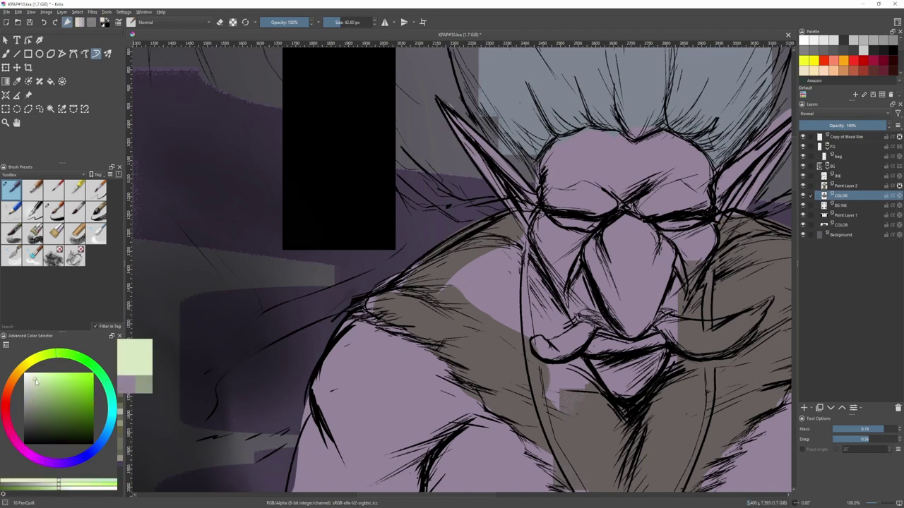
pyautogui.scroll(-1, 723, 217)
pyautogui.scroll(3, 713, 226)
pyautogui.moveTo(682, 226); pyautogui.dragTo(603, 236)
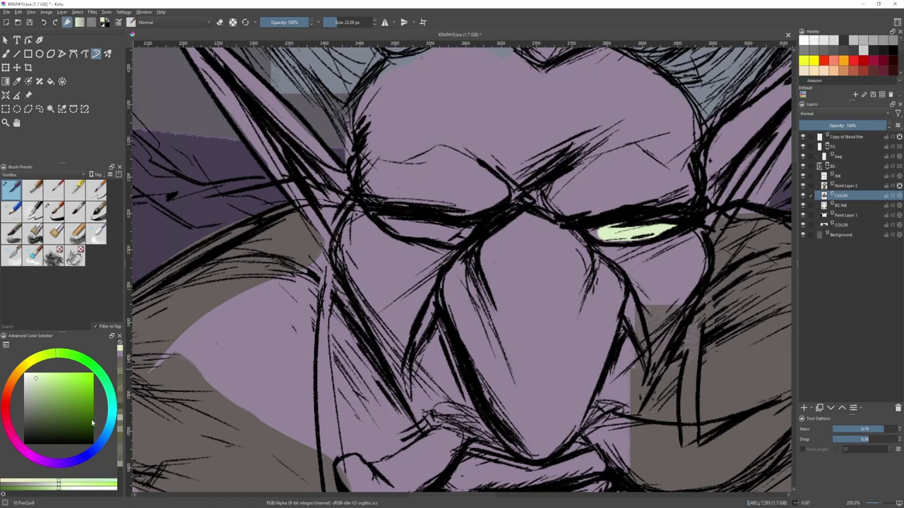
# - Recolor the right eye pale blue with a fill and paint the left eye in the same color
pyautogui.click(115, 418)
pyautogui.moveTo(115, 418); pyautogui.dragTo(111, 424)
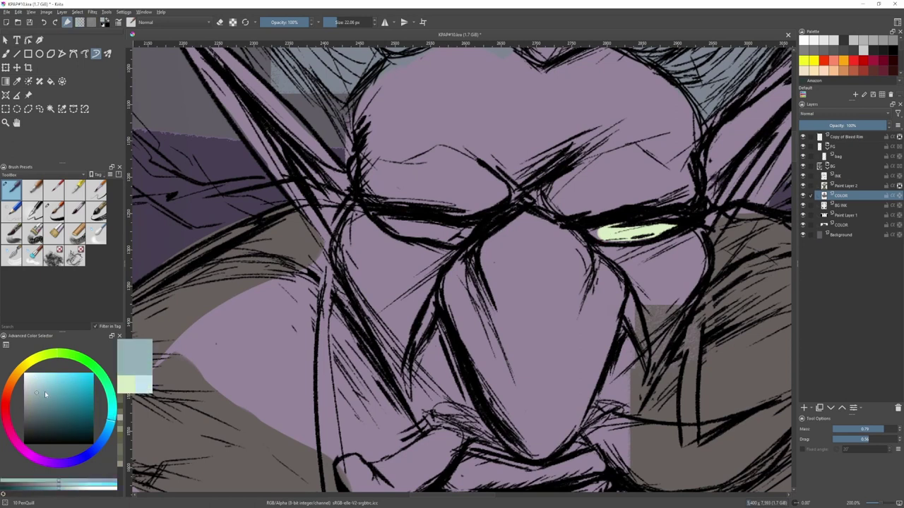
pyautogui.press('f')
pyautogui.click(639, 235)
pyautogui.press('b')
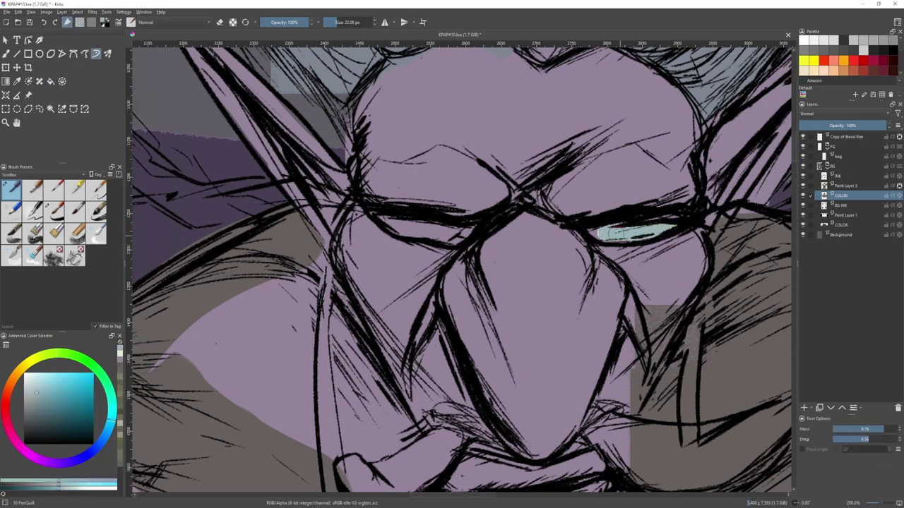
pyautogui.moveTo(614, 234)
pyautogui.mouseDown()
pyautogui.moveTo(596, 232)
pyautogui.moveTo(642, 234)
pyautogui.mouseUp()
pyautogui.moveTo(467, 239)
pyautogui.mouseDown()
pyautogui.moveTo(422, 232)
pyautogui.moveTo(443, 232)
pyautogui.mouseUp()
pyautogui.scroll(-4, 443, 233)
pyautogui.scroll(2, 456, 232)
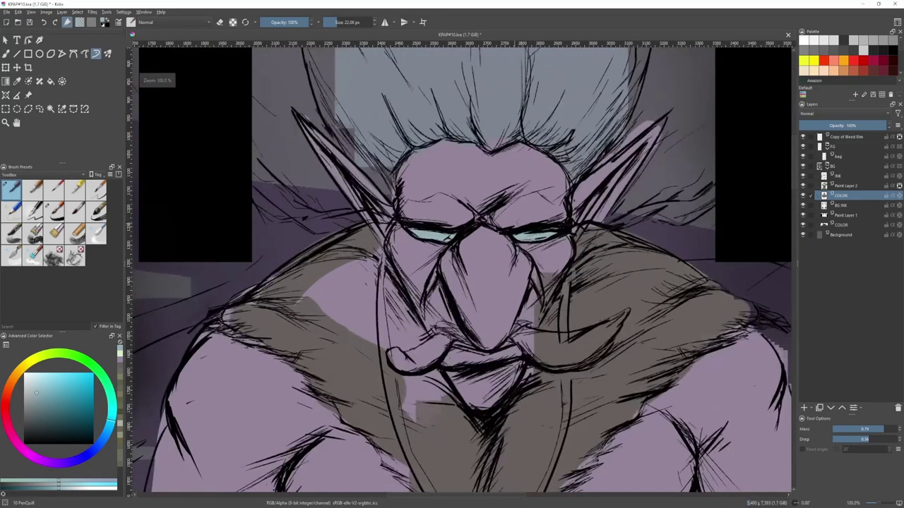
# - Cover the brown-gray patch on the right cheek beside the nose with the sampled lilac
pyautogui.keyDown('ctrl'); pyautogui.click(516, 281); pyautogui.keyUp('ctrl')
pyautogui.moveTo(526, 270)
pyautogui.mouseDown()
pyautogui.moveTo(550, 265)
pyautogui.moveTo(530, 319)
pyautogui.mouseUp()
pyautogui.scroll(-1, 524, 325)
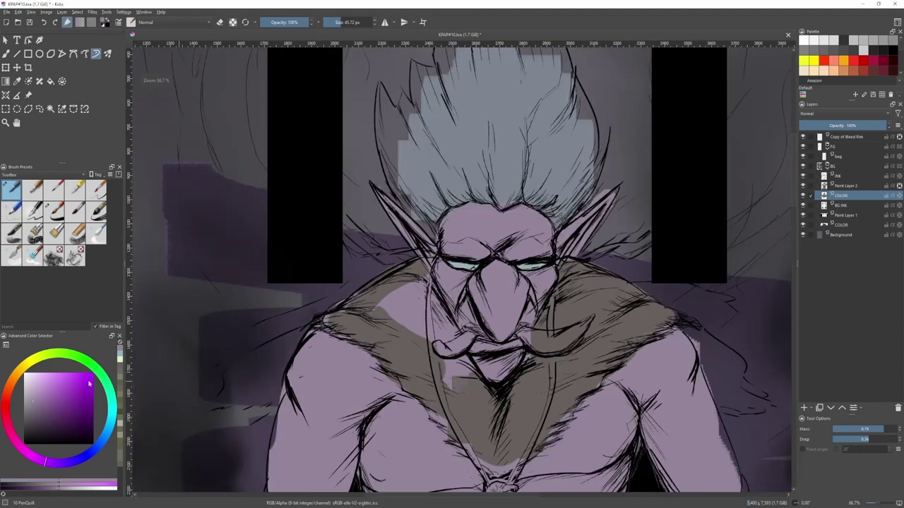
# - Choose a light warm gray-beige and paint the upper part of the right tusk
pyautogui.click(19, 378)
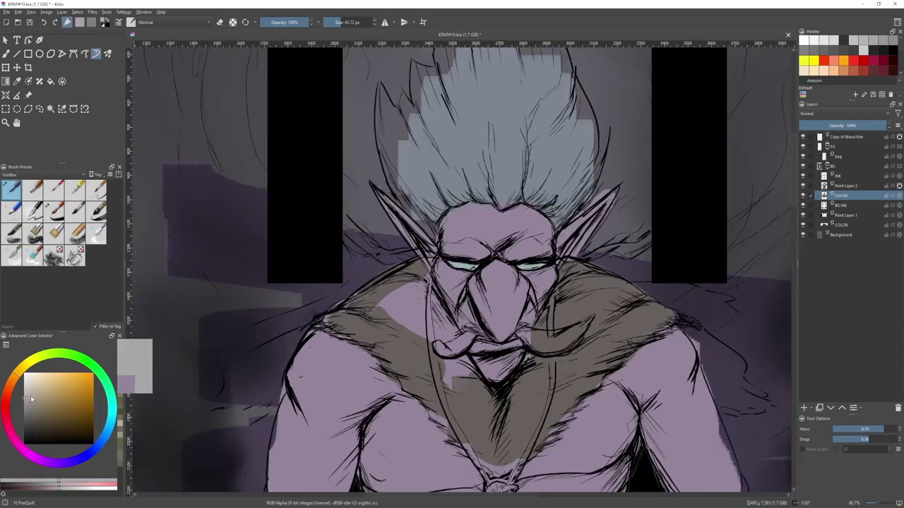
pyautogui.scroll(2, 564, 356)
pyautogui.moveTo(487, 299)
pyautogui.mouseDown()
pyautogui.moveTo(519, 325)
pyautogui.moveTo(495, 312)
pyautogui.moveTo(568, 322)
pyautogui.moveTo(540, 309)
pyautogui.mouseUp()
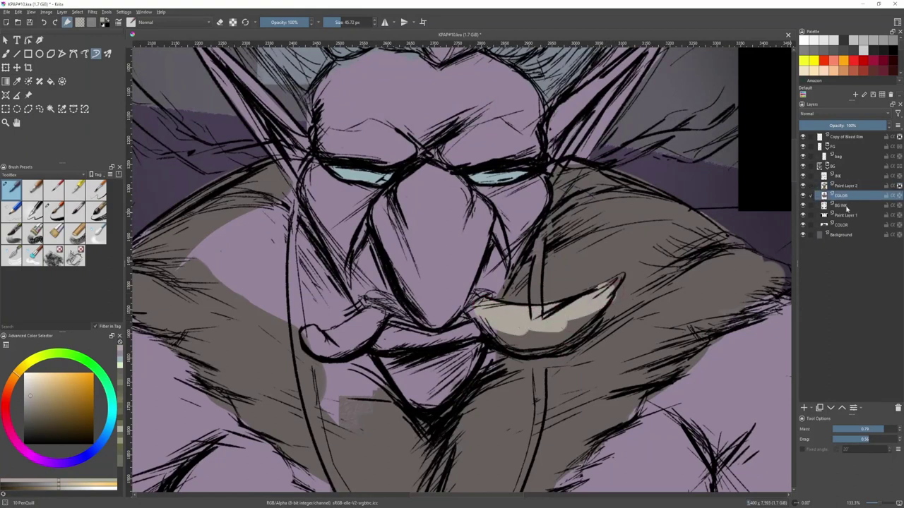
# - Erase the necklace cord lines that cross the right tusk on the layer inside the FG group
pyautogui.click(846, 158)
pyautogui.press('e')
pyautogui.moveTo(542, 315)
pyautogui.mouseDown()
pyautogui.moveTo(550, 316)
pyautogui.moveTo(526, 317)
pyautogui.mouseUp()
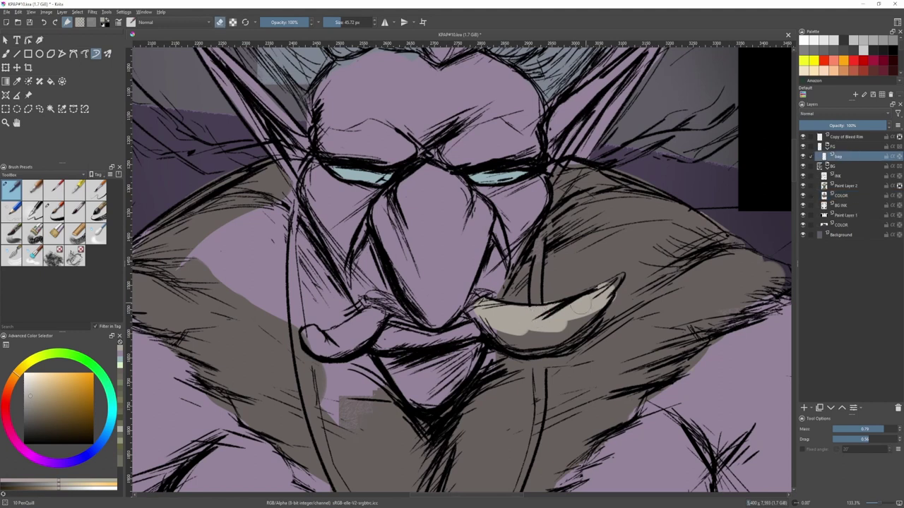
pyautogui.moveTo(539, 248); pyautogui.dragTo(526, 250)
# - Back on the COLOR layer, tidy the right tusk's edges and extend the sampled beige over its lower part
pyautogui.click(840, 195)
pyautogui.press('e')
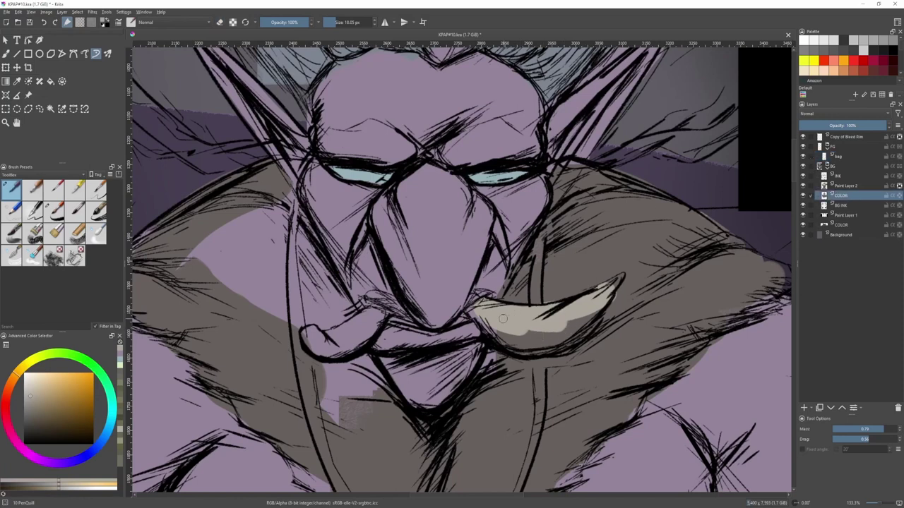
pyautogui.press(']')
pyautogui.press(']')
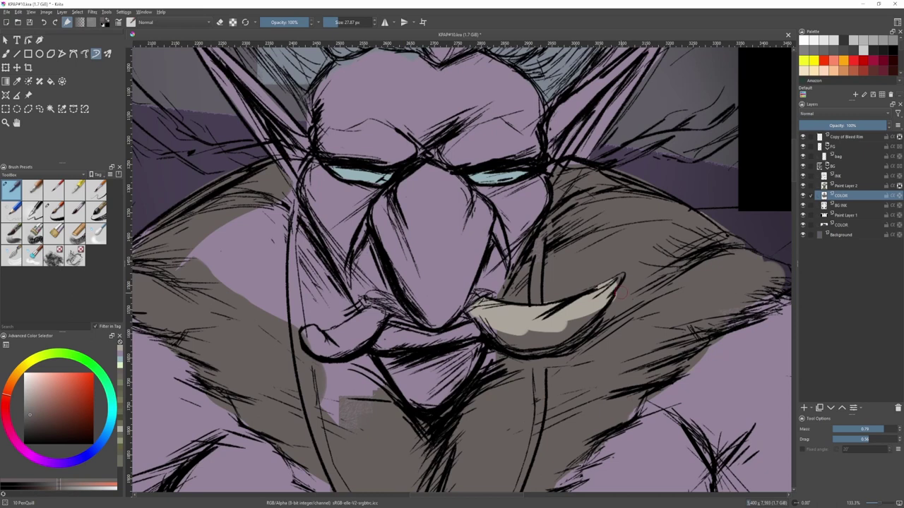
pyautogui.keyDown('ctrl'); pyautogui.click(576, 312); pyautogui.keyUp('ctrl')
pyautogui.moveTo(571, 323); pyautogui.dragTo(541, 334)
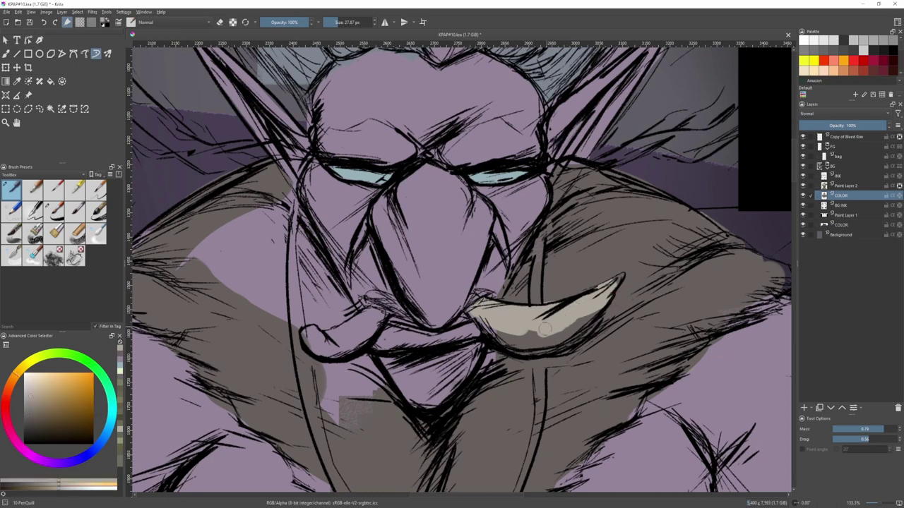
pyautogui.moveTo(601, 306)
pyautogui.mouseDown()
pyautogui.moveTo(567, 331)
pyautogui.moveTo(510, 338)
pyautogui.mouseUp()
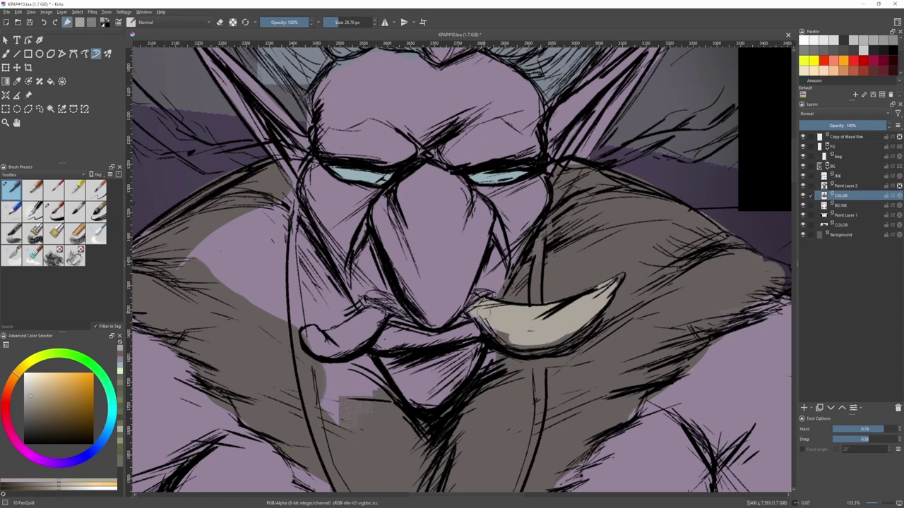
# - Fill the left tusk with the same beige and touch up the base of the right tusk
pyautogui.moveTo(318, 337)
pyautogui.mouseDown()
pyautogui.moveTo(310, 335)
pyautogui.moveTo(343, 334)
pyautogui.moveTo(318, 338)
pyautogui.mouseUp()
pyautogui.moveTo(375, 317)
pyautogui.mouseDown()
pyautogui.moveTo(344, 335)
pyautogui.moveTo(379, 316)
pyautogui.moveTo(342, 345)
pyautogui.moveTo(351, 343)
pyautogui.moveTo(315, 340)
pyautogui.moveTo(347, 345)
pyautogui.moveTo(305, 340)
pyautogui.moveTo(360, 334)
pyautogui.mouseUp()
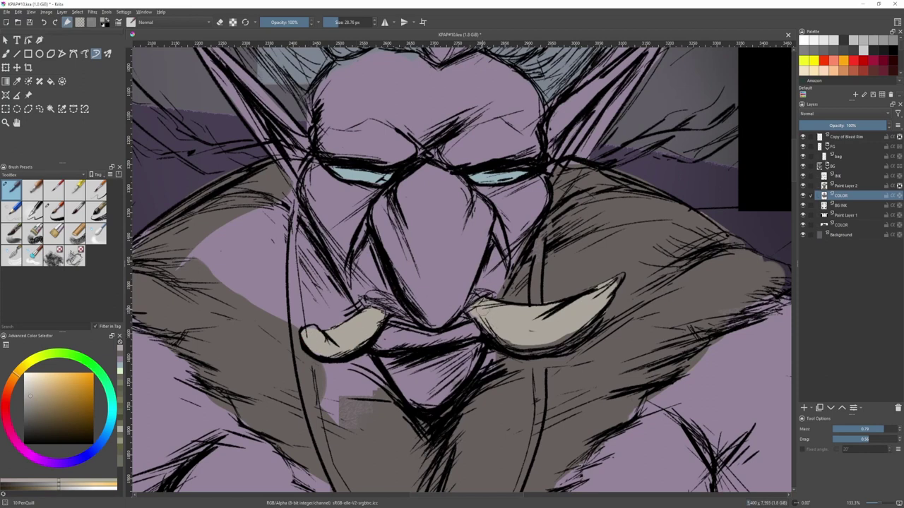
pyautogui.moveTo(484, 312); pyautogui.dragTo(481, 312)
# - Sample the skin purple, darken it slightly to a muted purple, and paint the lip between the two tusks
pyautogui.keyDown('ctrl'); pyautogui.click(397, 339); pyautogui.keyUp('ctrl')
pyautogui.moveTo(41, 415); pyautogui.dragTo(37, 407)
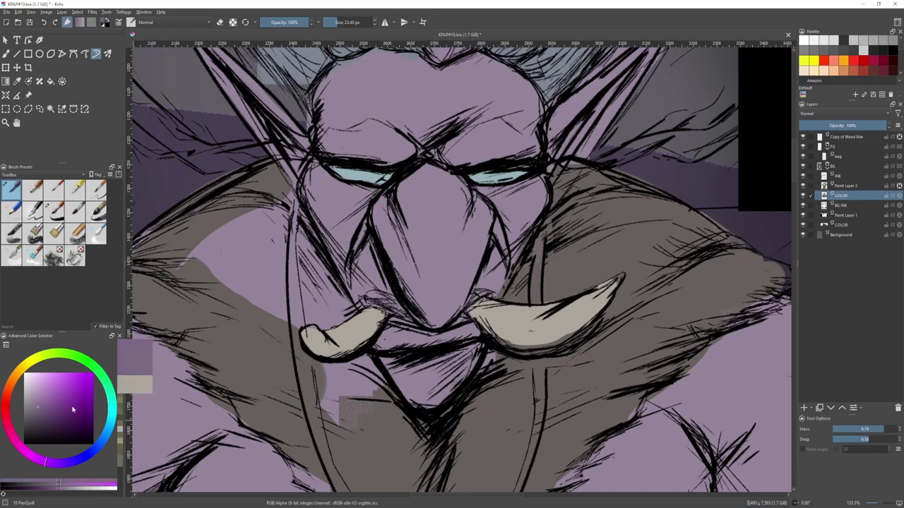
pyautogui.moveTo(390, 339); pyautogui.dragTo(387, 339)
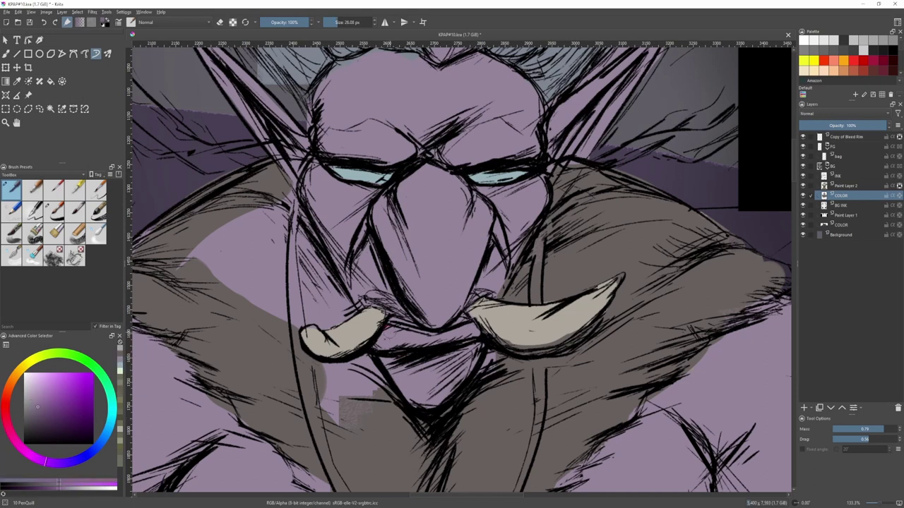
pyautogui.moveTo(388, 339); pyautogui.dragTo(472, 334)
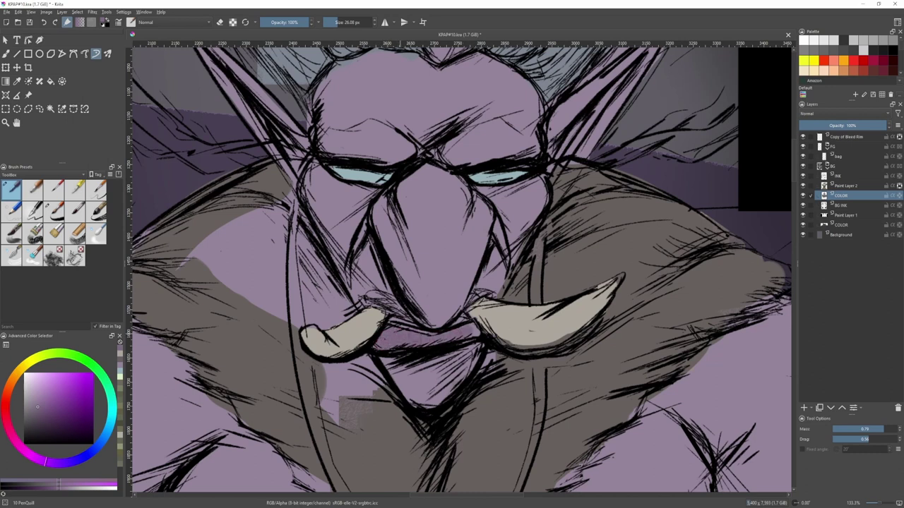
pyautogui.moveTo(470, 325); pyautogui.dragTo(474, 331)
# - Choose a deeper purple and repaint the lip between the tusks with it
pyautogui.scroll(-3, 436, 352)
pyautogui.scroll(2, 436, 353)
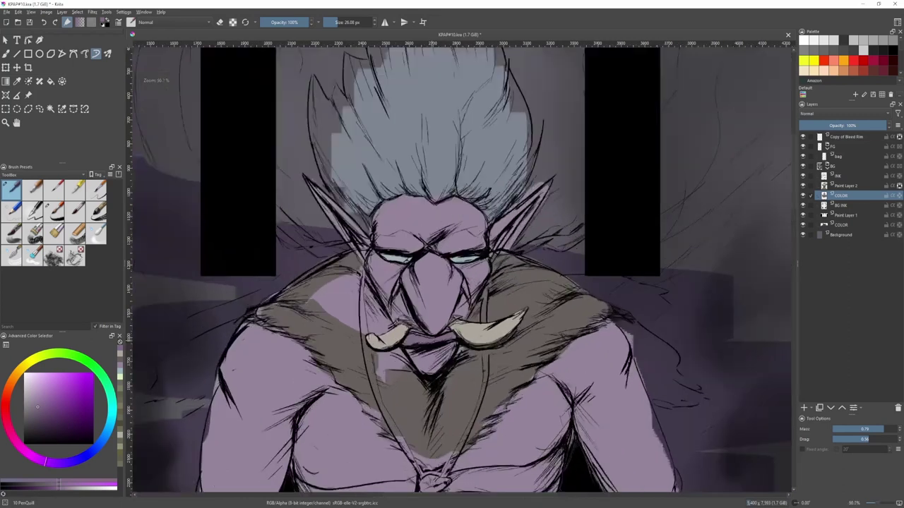
pyautogui.scroll(2, 413, 336)
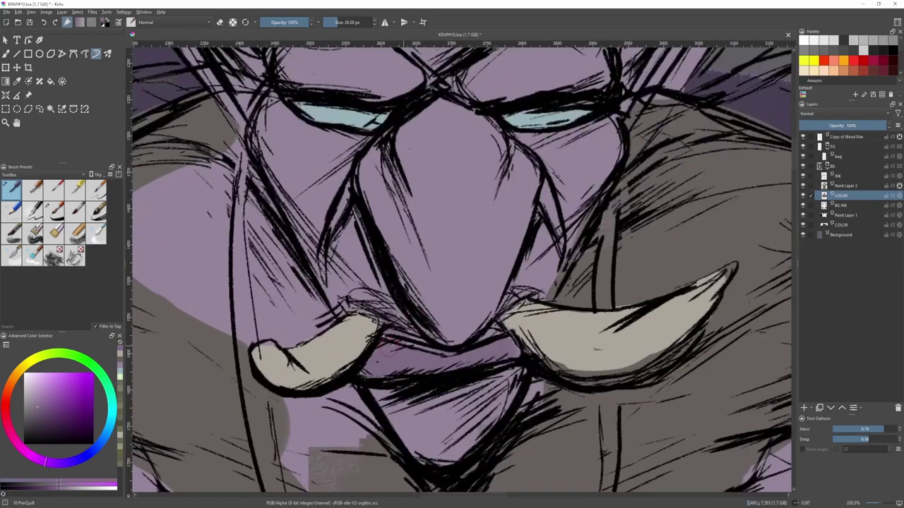
pyautogui.click(41, 415)
pyautogui.moveTo(392, 333)
pyautogui.mouseDown()
pyautogui.moveTo(408, 360)
pyautogui.moveTo(451, 356)
pyautogui.moveTo(429, 353)
pyautogui.moveTo(426, 370)
pyautogui.moveTo(510, 352)
pyautogui.mouseUp()
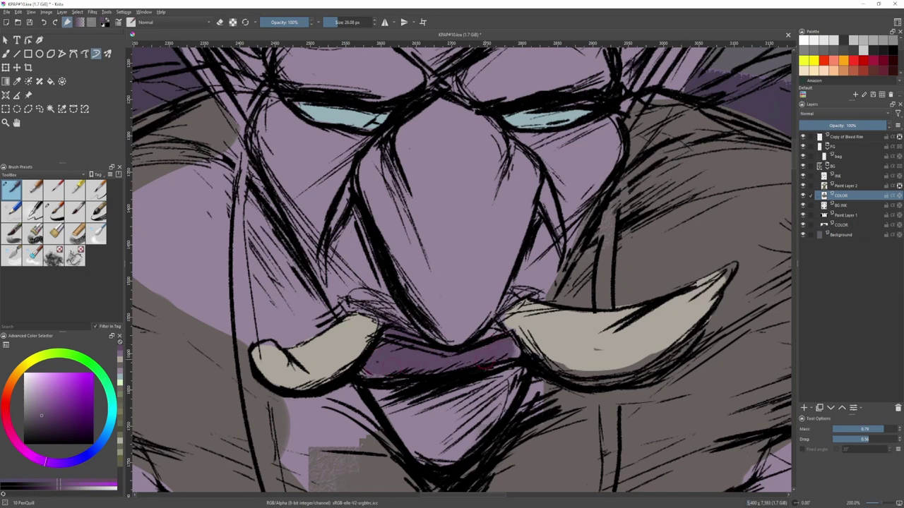
# - Sample the skin color, lighten it, and paint highlights on the chin and down the bridge of the nose
pyautogui.scroll(-3, 438, 315)
pyautogui.keyDown('ctrl'); pyautogui.click(448, 379); pyautogui.keyUp('ctrl')
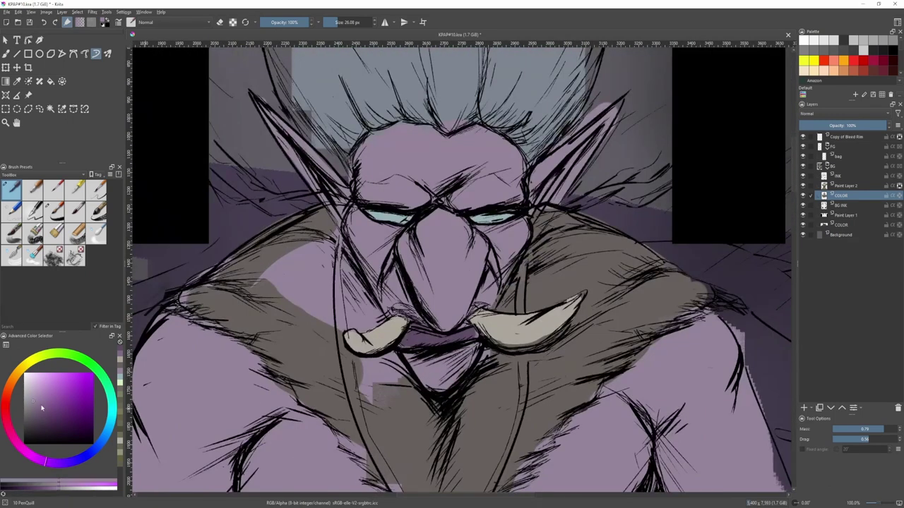
pyautogui.click(38, 399)
pyautogui.moveTo(439, 367); pyautogui.dragTo(442, 370)
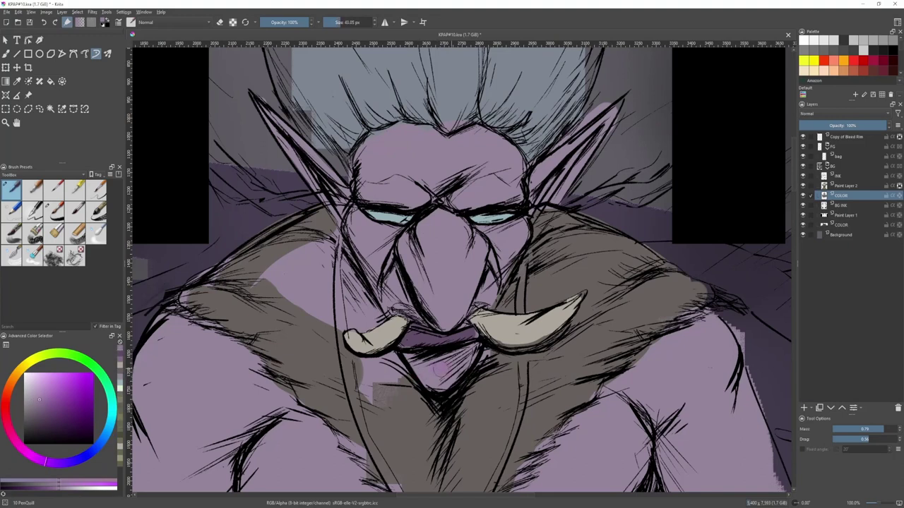
pyautogui.moveTo(39, 401); pyautogui.dragTo(37, 394)
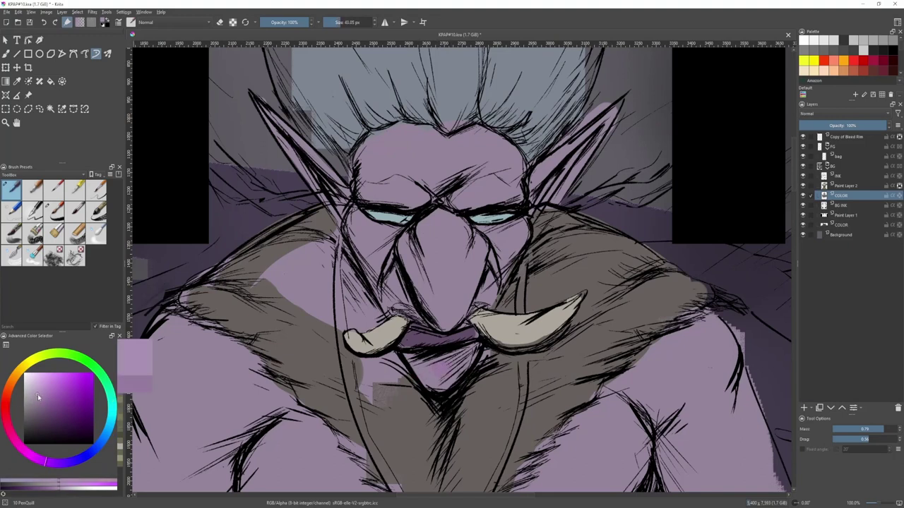
pyautogui.moveTo(440, 372); pyautogui.dragTo(431, 372)
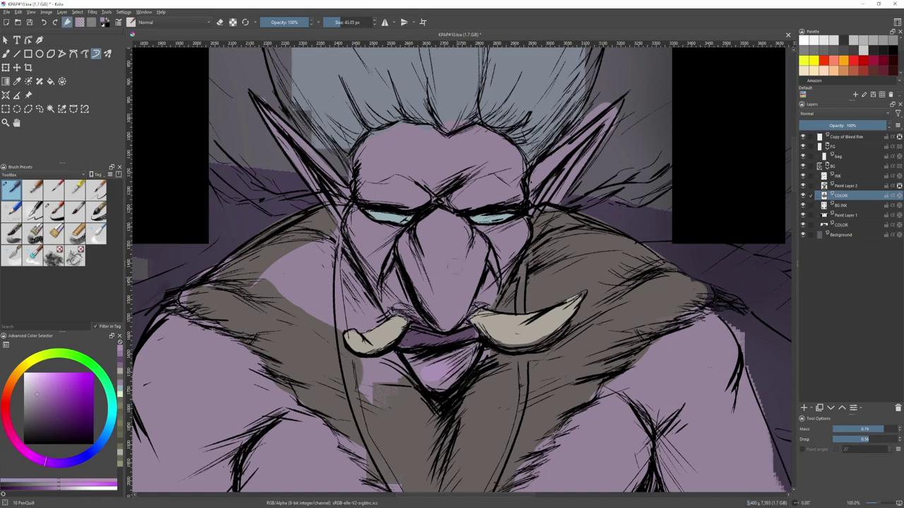
pyautogui.moveTo(453, 251)
pyautogui.mouseDown()
pyautogui.moveTo(452, 223)
pyautogui.moveTo(451, 269)
pyautogui.mouseUp()
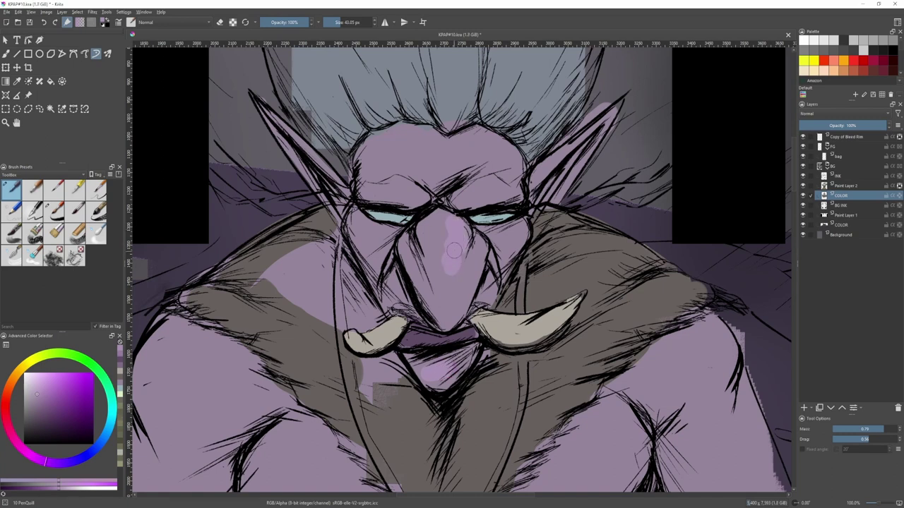
# - Shift the light purple's hue toward blue-violet and go over the nose highlight with it
pyautogui.scroll(-5, 456, 248)
pyautogui.scroll(4, 462, 98)
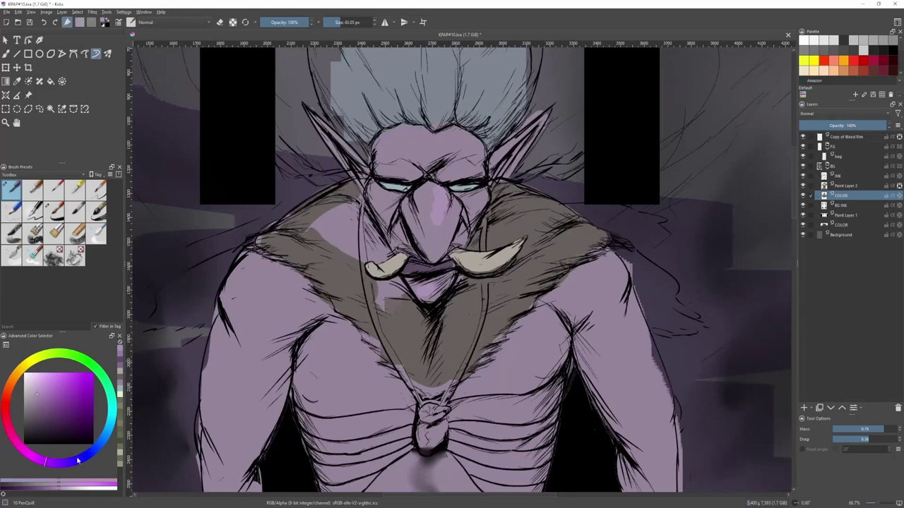
pyautogui.moveTo(78, 461); pyautogui.dragTo(58, 463)
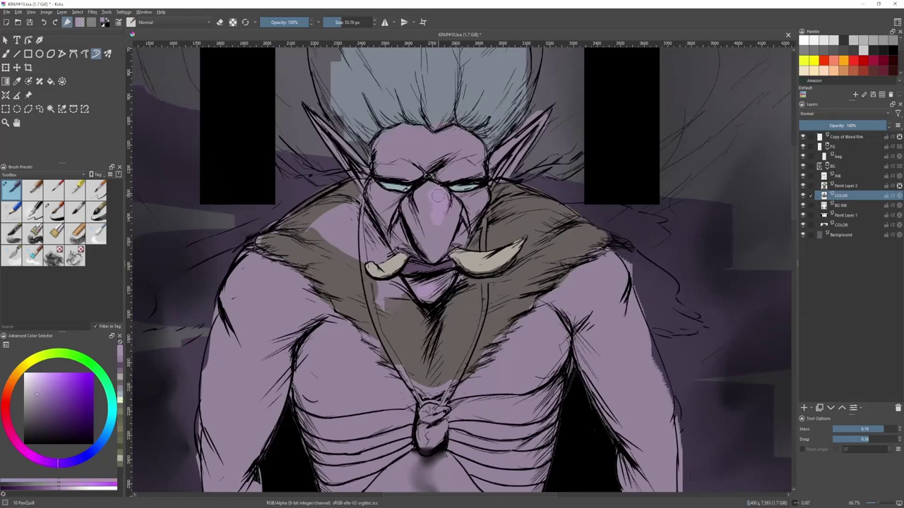
pyautogui.moveTo(438, 196); pyautogui.dragTo(437, 214)
# - Reduce the brush size and erase the skin color spilling past the right ear's upper edge with a straight line
pyautogui.press('[')
pyautogui.press('[')
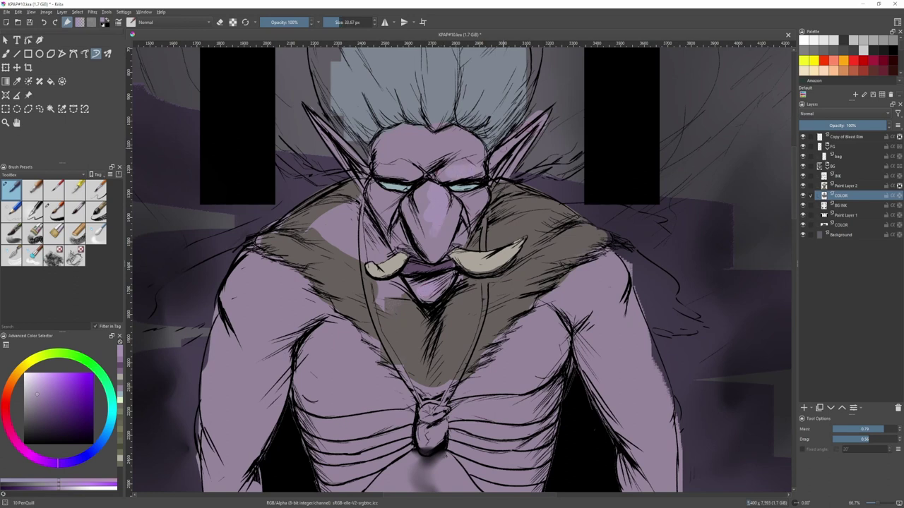
pyautogui.press('v')
pyautogui.moveTo(493, 165); pyautogui.dragTo(541, 117)
pyautogui.press('e')
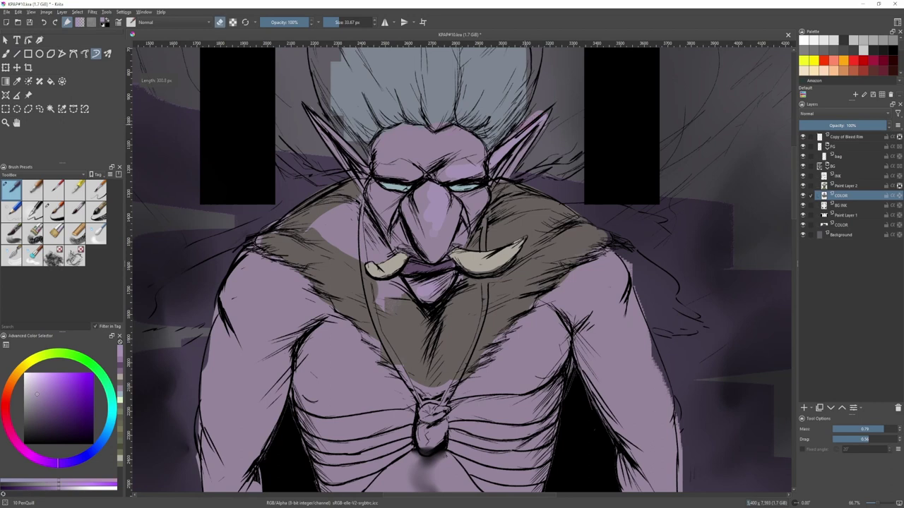
pyautogui.press('-')
pyautogui.press('e')
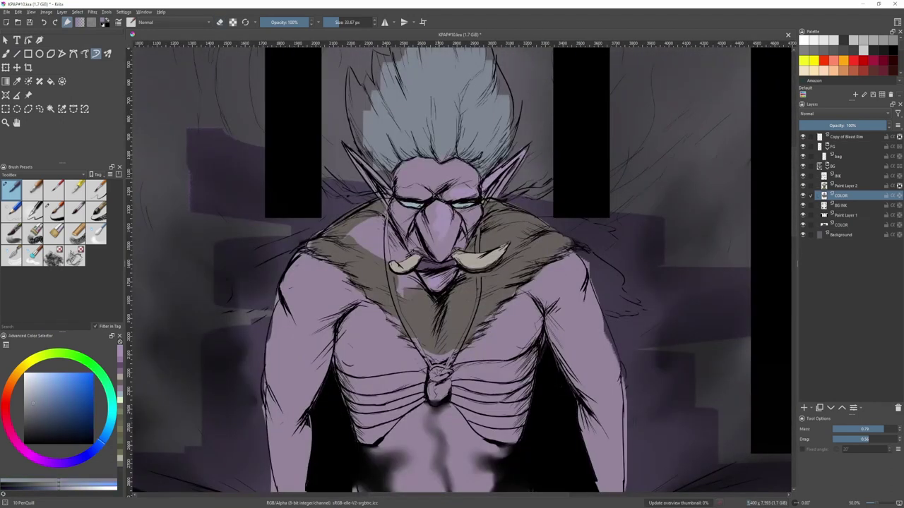
# - Mix a lighter blue and paint a highlight patch on the right tip of the troll's hair
pyautogui.click(105, 442)
pyautogui.scroll(-2, 442, 173)
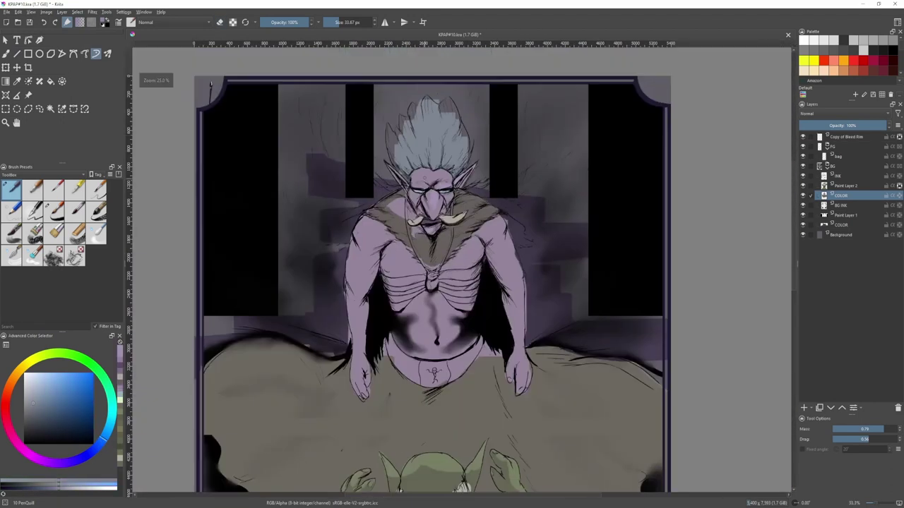
pyautogui.scroll(1, 450, 131)
pyautogui.moveTo(451, 128); pyautogui.dragTo(447, 99)
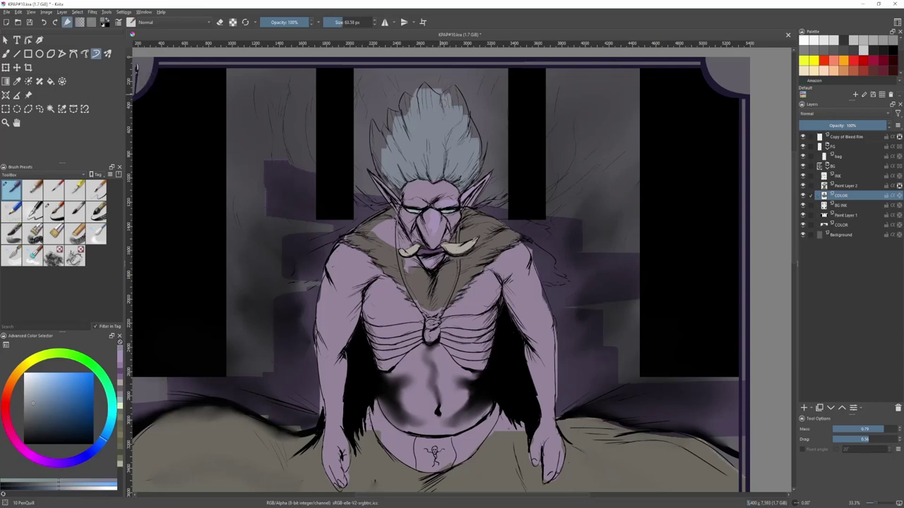
pyautogui.click(40, 396)
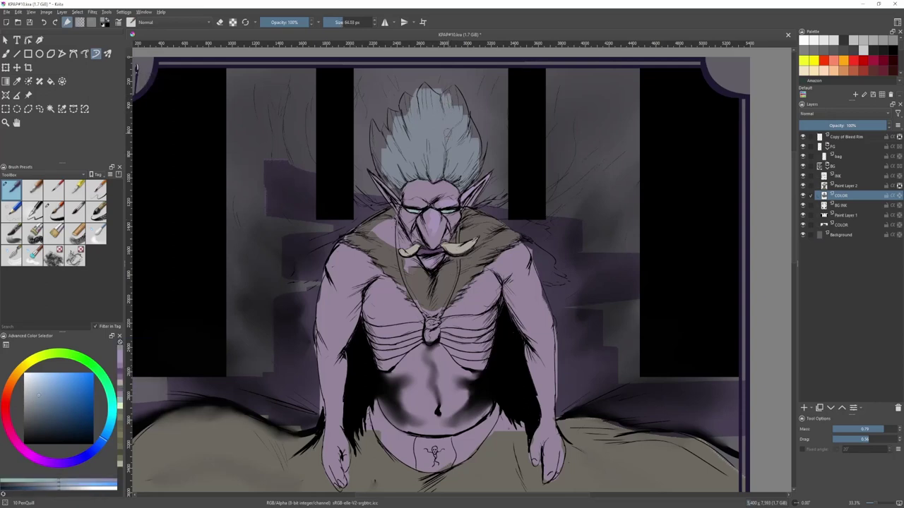
pyautogui.moveTo(447, 133); pyautogui.dragTo(452, 133)
pyautogui.moveTo(448, 89); pyautogui.dragTo(480, 172)
# - Sample the hair's blue-grey and paint the uncoloured gaps along its left side down to the left ear
pyautogui.keyDown('ctrl'); pyautogui.click(432, 132); pyautogui.keyUp('ctrl')
pyautogui.moveTo(408, 132); pyautogui.dragTo(408, 131)
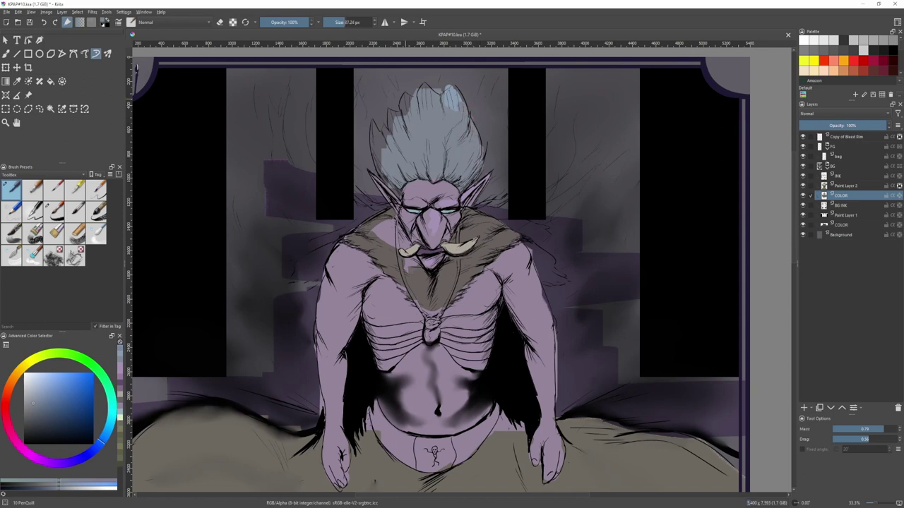
pyautogui.moveTo(403, 94)
pyautogui.mouseDown()
pyautogui.moveTo(386, 147)
pyautogui.moveTo(379, 151)
pyautogui.moveTo(375, 136)
pyautogui.moveTo(392, 202)
pyautogui.mouseUp()
pyautogui.scroll(2, 378, 161)
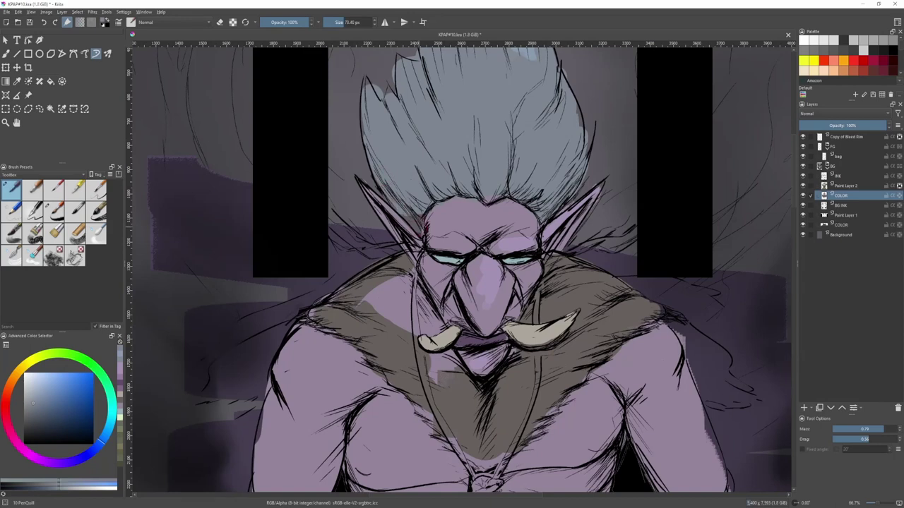
pyautogui.moveTo(426, 228); pyautogui.dragTo(390, 202)
# - Fill the uncoloured strip along the right edge of the hair with the same blue-grey
pyautogui.scroll(-1, 488, 187)
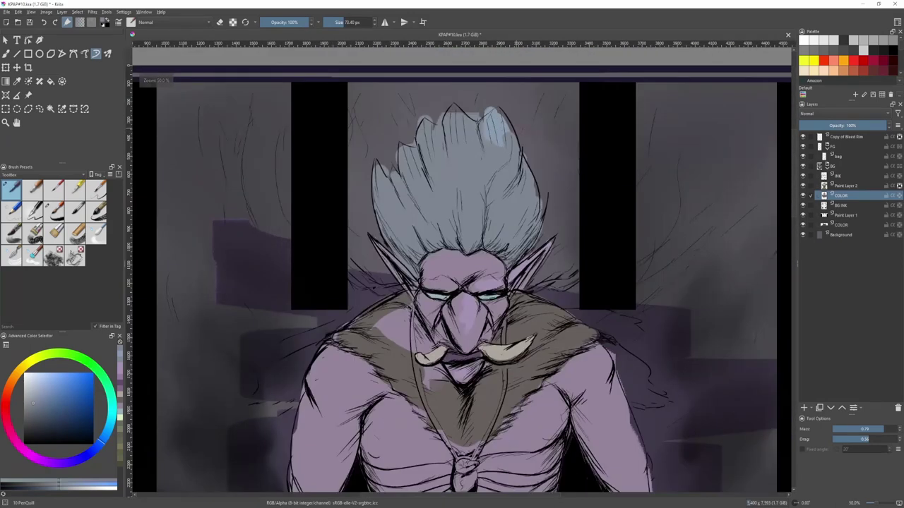
pyautogui.scroll(2, 498, 120)
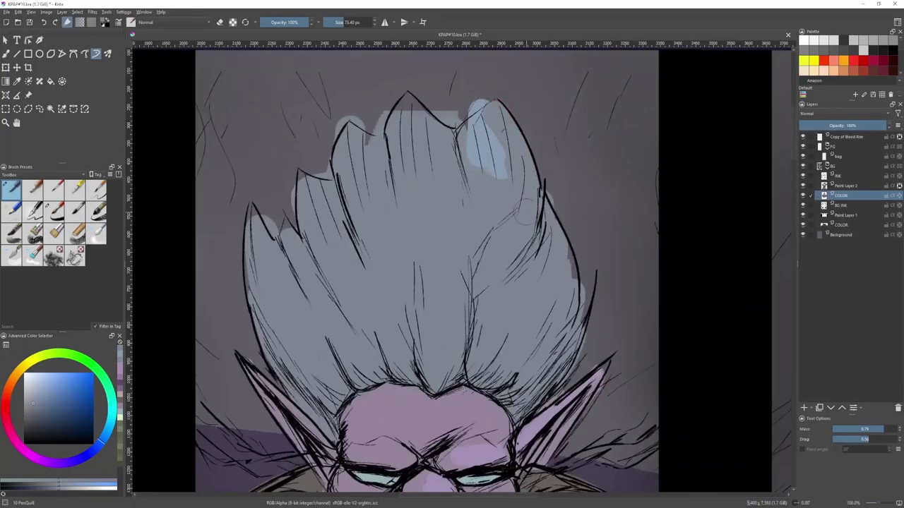
pyautogui.press('e')
pyautogui.press('e')
pyautogui.moveTo(558, 245)
pyautogui.mouseDown()
pyautogui.moveTo(566, 306)
pyautogui.moveTo(584, 288)
pyautogui.moveTo(563, 350)
pyautogui.mouseUp()
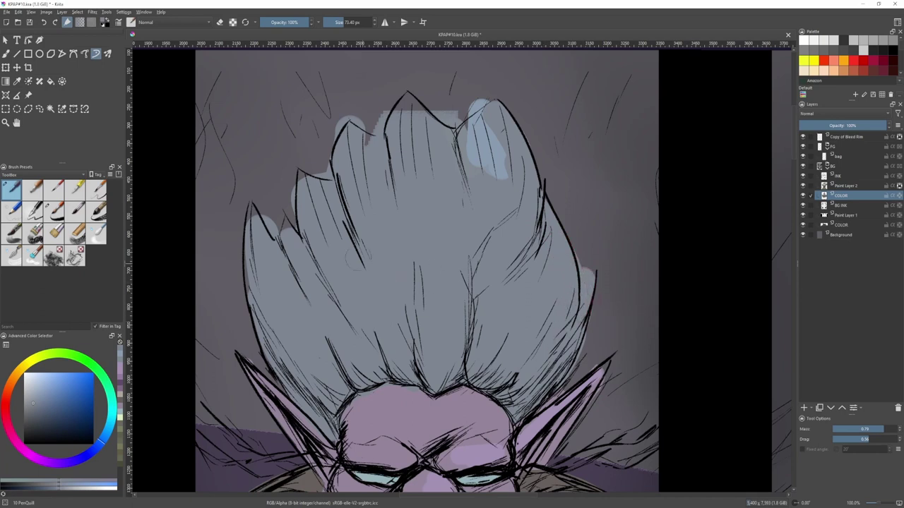
# - Fill the gaps in the leftmost hair spikes and erase the colour spilling past their ink outlines
pyautogui.moveTo(288, 226); pyautogui.dragTo(292, 248)
pyautogui.press('e')
pyautogui.press('e')
pyautogui.moveTo(266, 220)
pyautogui.mouseDown()
pyautogui.moveTo(276, 229)
pyautogui.moveTo(248, 198)
pyautogui.moveTo(250, 210)
pyautogui.moveTo(285, 226)
pyautogui.moveTo(272, 235)
pyautogui.moveTo(277, 211)
pyautogui.moveTo(301, 203)
pyautogui.moveTo(293, 223)
pyautogui.mouseUp()
pyautogui.press('e')
pyautogui.press('e')
pyautogui.press('e')
pyautogui.press('e')
pyautogui.press('e')
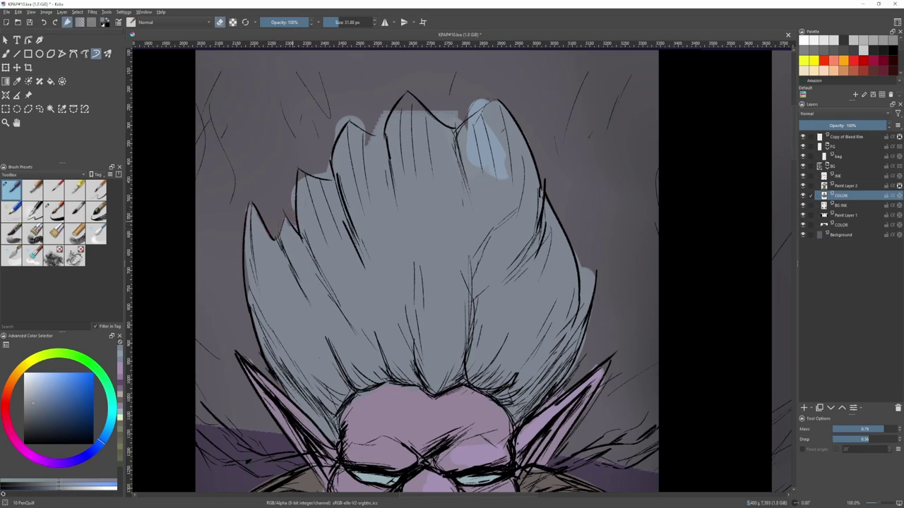
pyautogui.press('e')
# - Fill the top of the second large hair spike from the left and erase the overspill above its line
pyautogui.scroll(3, 298, 187)
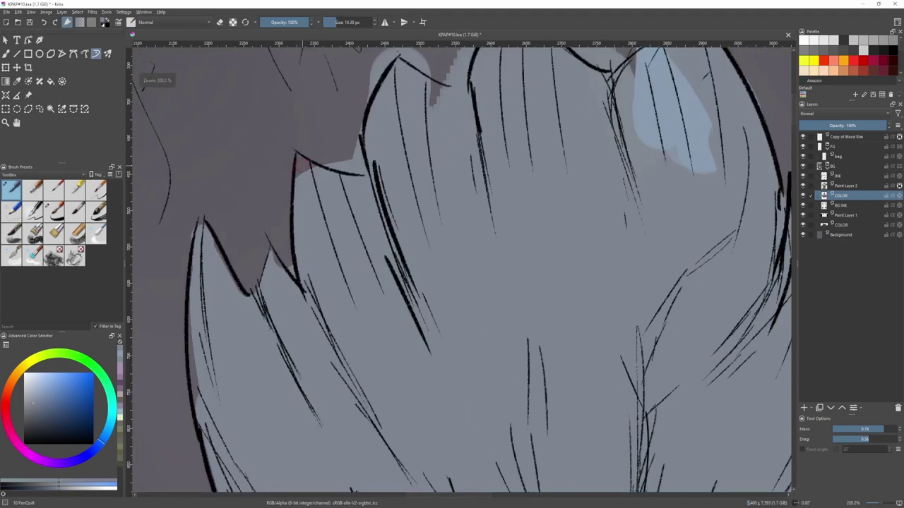
pyautogui.moveTo(302, 166)
pyautogui.mouseDown()
pyautogui.moveTo(346, 180)
pyautogui.moveTo(347, 167)
pyautogui.moveTo(360, 166)
pyautogui.moveTo(343, 168)
pyautogui.moveTo(359, 164)
pyautogui.moveTo(351, 141)
pyautogui.moveTo(358, 170)
pyautogui.mouseUp()
pyautogui.press('e')
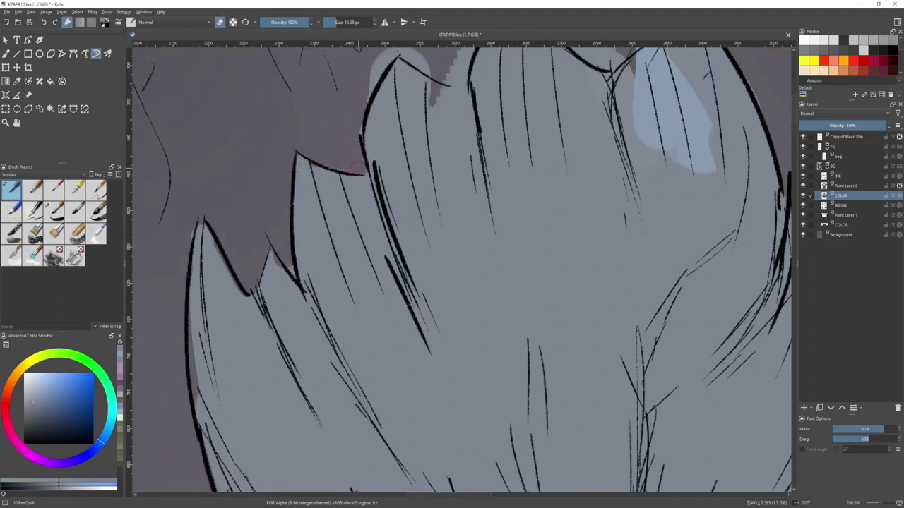
pyautogui.scroll(-2, 357, 167)
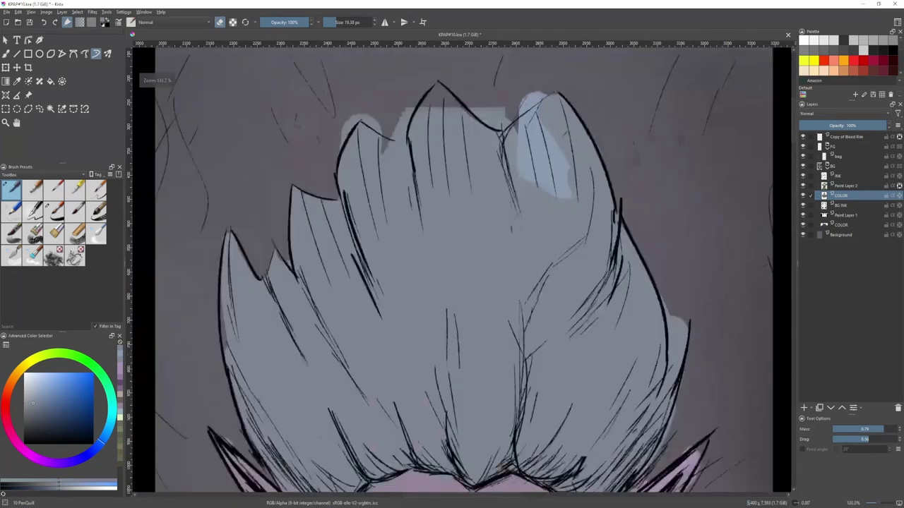
# - Erase the colour outside the third large hair spike's outline and fill the small gap beneath its right edge
pyautogui.moveTo(357, 121)
pyautogui.mouseDown()
pyautogui.moveTo(359, 152)
pyautogui.moveTo(350, 150)
pyautogui.moveTo(353, 117)
pyautogui.mouseUp()
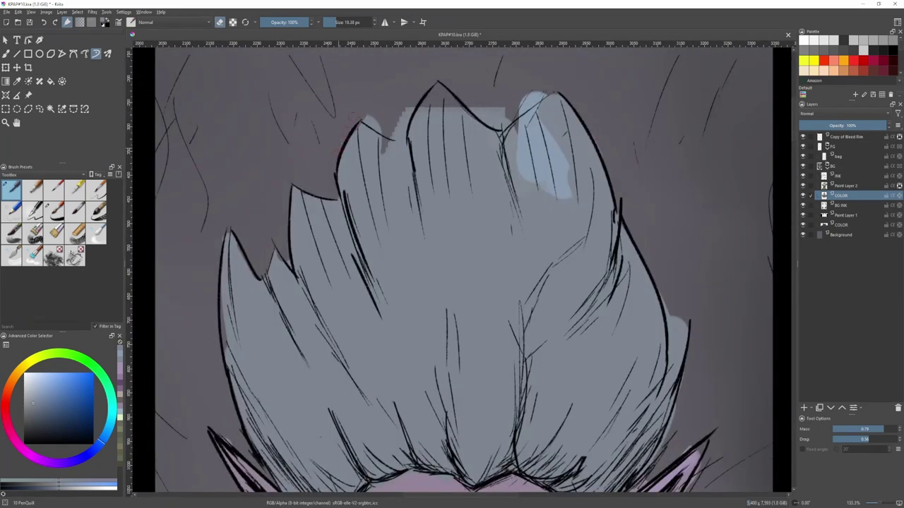
pyautogui.moveTo(400, 133)
pyautogui.mouseDown()
pyautogui.moveTo(361, 122)
pyautogui.moveTo(401, 130)
pyautogui.moveTo(404, 109)
pyautogui.mouseUp()
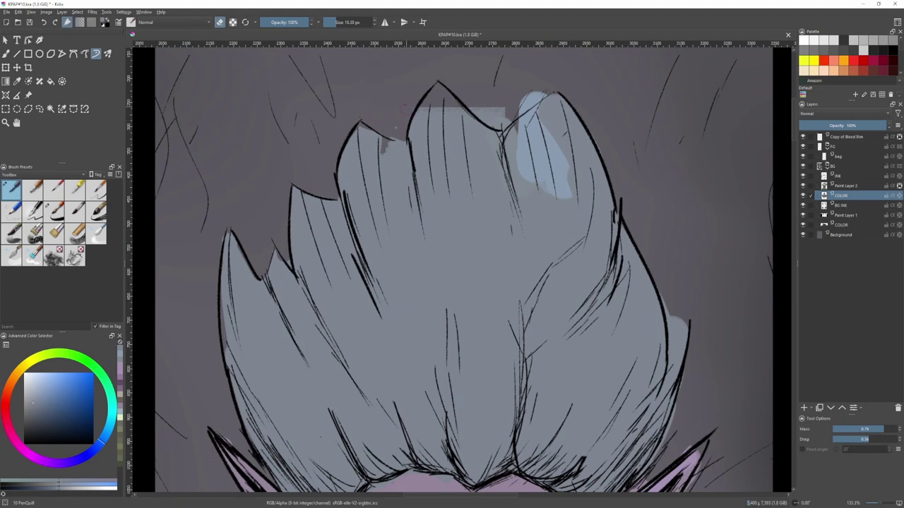
pyautogui.press('e')
pyautogui.moveTo(382, 144); pyautogui.dragTo(381, 150)
pyautogui.scroll(2, 452, 120)
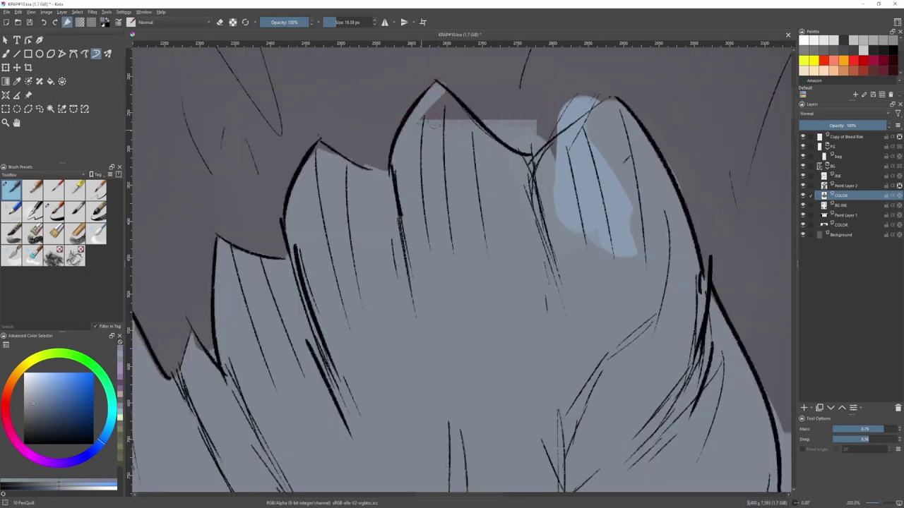
# - Fill the tallest hair spike to its point and clean up the colour along the outline across to the right spike
pyautogui.moveTo(434, 124); pyautogui.dragTo(442, 123)
pyautogui.moveTo(445, 98)
pyautogui.mouseDown()
pyautogui.moveTo(452, 138)
pyautogui.moveTo(431, 110)
pyautogui.moveTo(419, 130)
pyautogui.mouseUp()
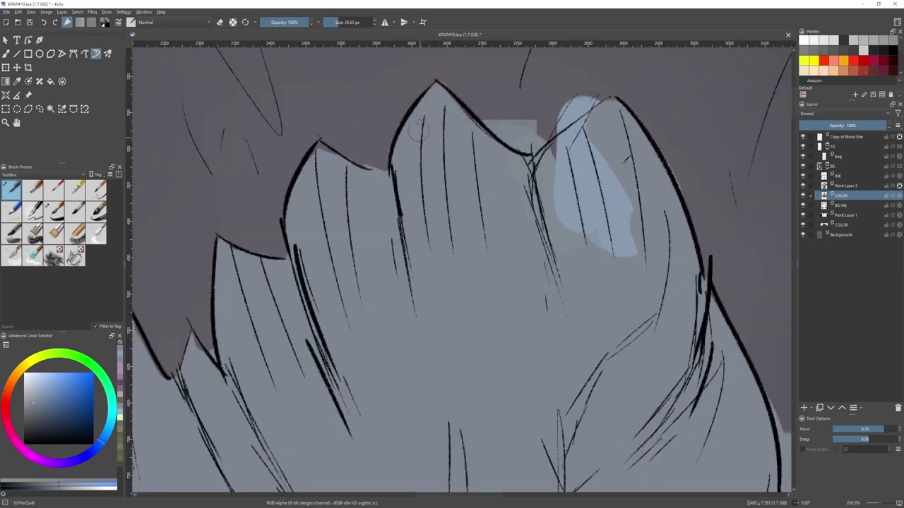
pyautogui.press('e')
pyautogui.moveTo(552, 134)
pyautogui.mouseDown()
pyautogui.moveTo(497, 128)
pyautogui.moveTo(539, 134)
pyautogui.moveTo(511, 119)
pyautogui.mouseUp()
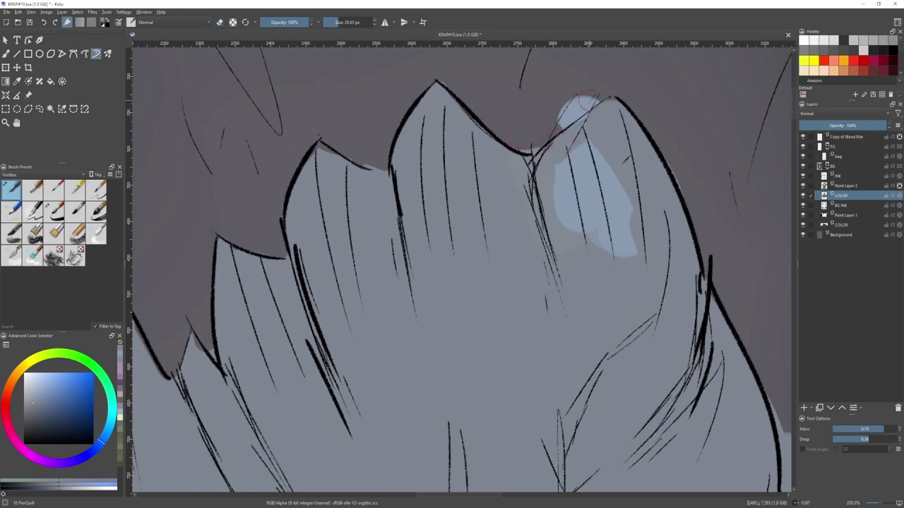
pyautogui.moveTo(598, 102)
pyautogui.mouseDown()
pyautogui.moveTo(550, 122)
pyautogui.moveTo(596, 124)
pyautogui.moveTo(561, 147)
pyautogui.mouseUp()
pyautogui.press('e')
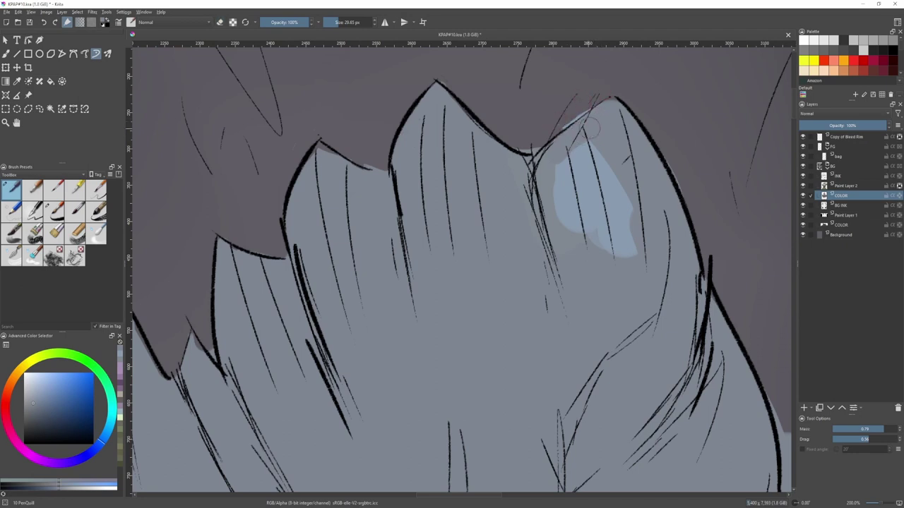
pyautogui.press('e')
pyautogui.moveTo(600, 102); pyautogui.dragTo(564, 114)
pyautogui.press('e')
# - Switch to the fur collar's grey-brown, enlarge the brush and paint over the lilac patch beside the chin
pyautogui.scroll(-3, 413, 171)
pyautogui.scroll(2, 519, 229)
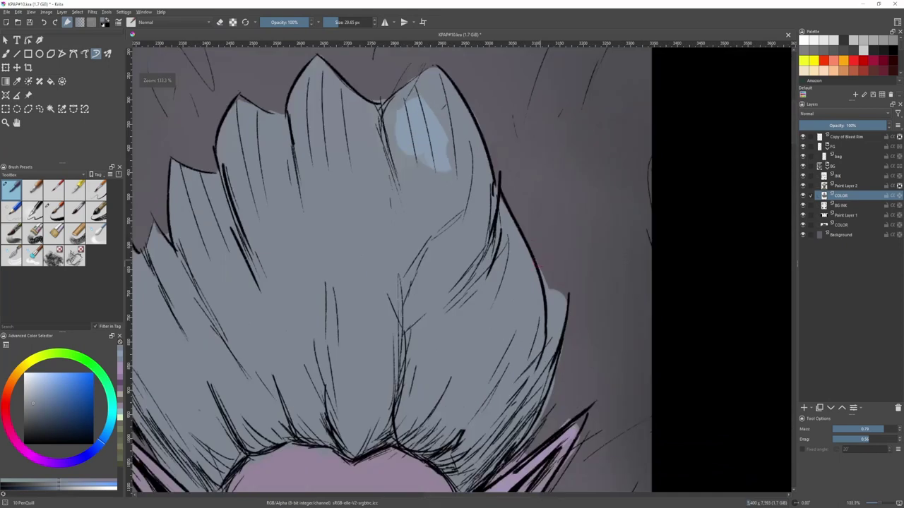
pyautogui.press('2')
pyautogui.scroll(4, 465, 168)
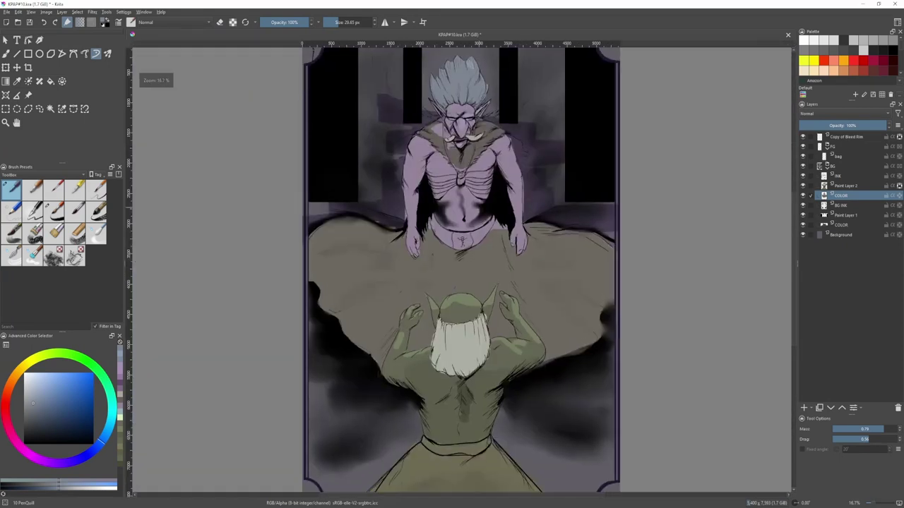
pyautogui.press(']')
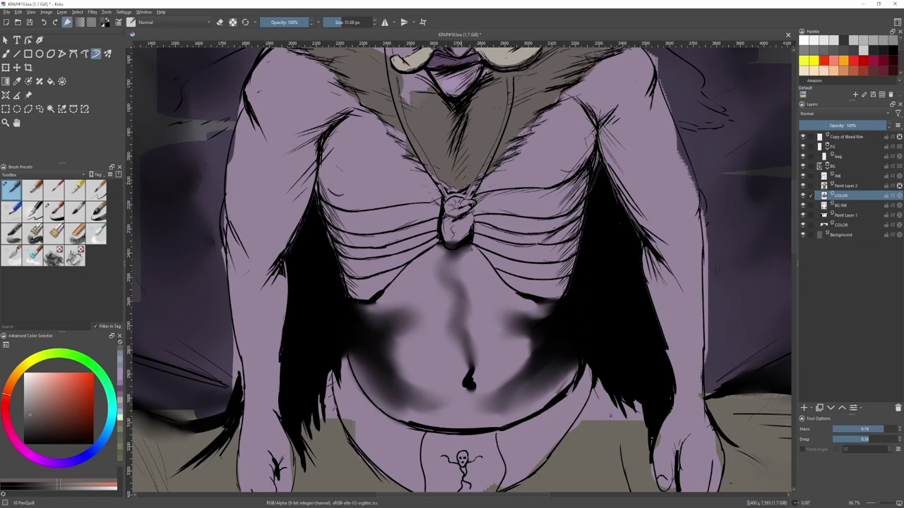
pyautogui.scroll(-2, 452, 206)
pyautogui.scroll(2, 479, 155)
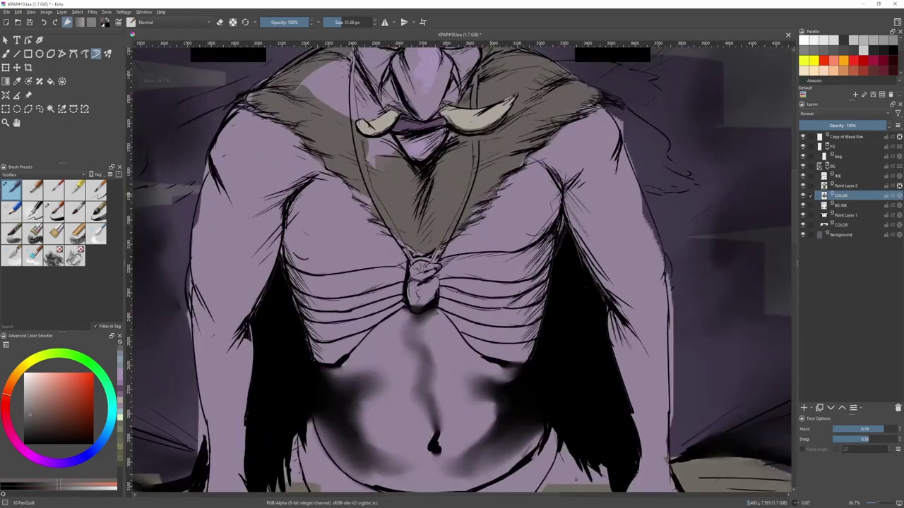
pyautogui.scroll(-2, 459, 209)
pyautogui.scroll(2, 374, 149)
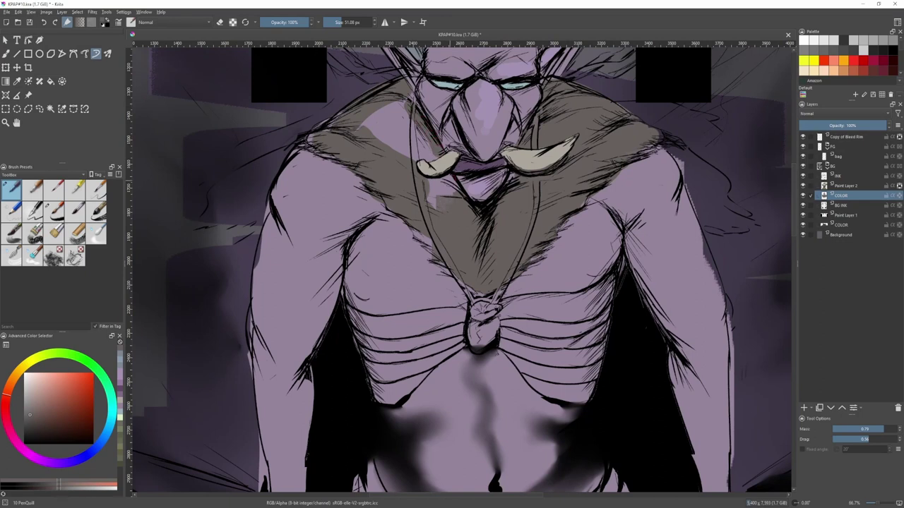
pyautogui.moveTo(454, 177); pyautogui.dragTo(434, 206)
pyautogui.press('f')
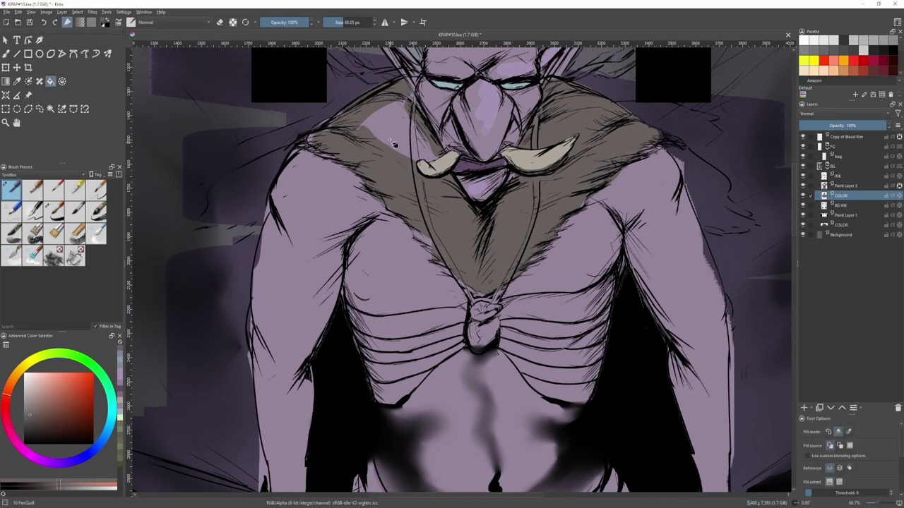
pyautogui.click(395, 138)
pyautogui.hotkey('ctrl', 'z')
# - Close the collar colour's gap beside the face with the brush and fill the enclosed lilac patch with grey-brown
pyautogui.press('b')
pyautogui.moveTo(410, 106); pyautogui.dragTo(403, 113)
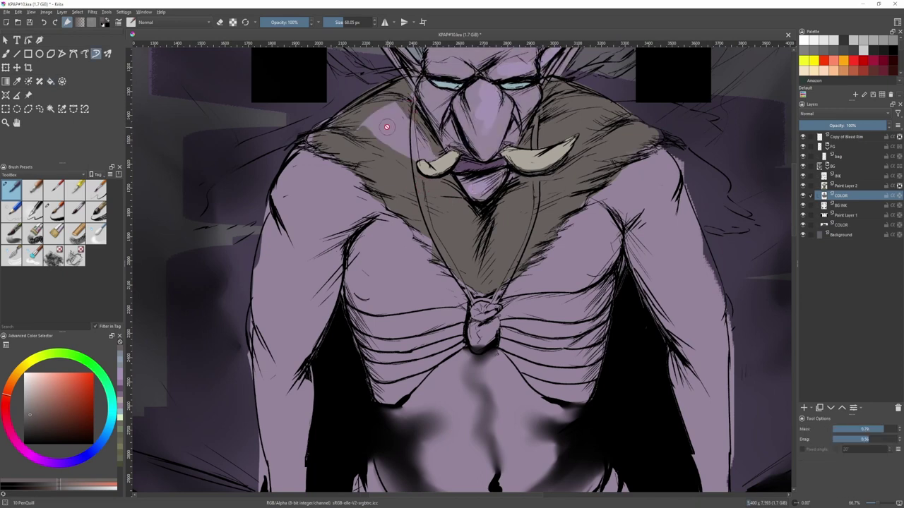
pyautogui.press('f')
pyautogui.click(394, 137)
pyautogui.press('b')
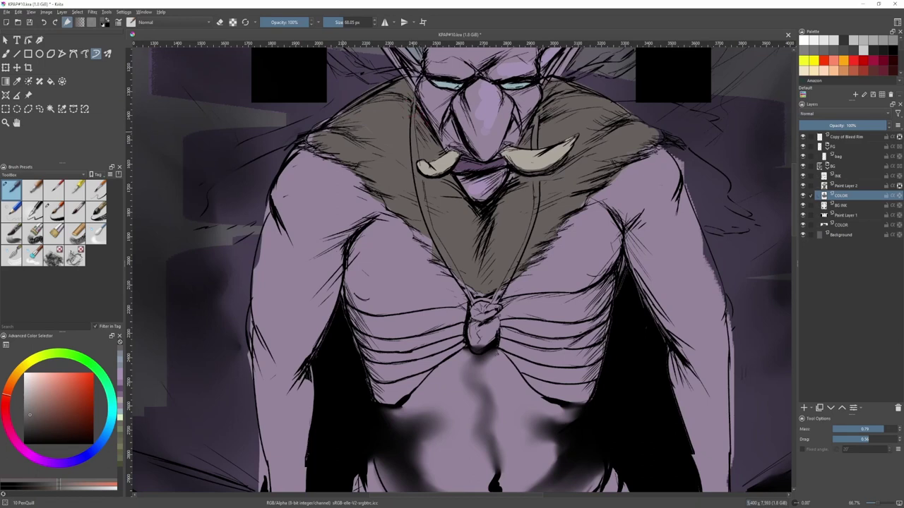
# - Extend the collar's grey-brown to the ink outline along the upper edge of its left shoulder
pyautogui.scroll(2, 303, 140)
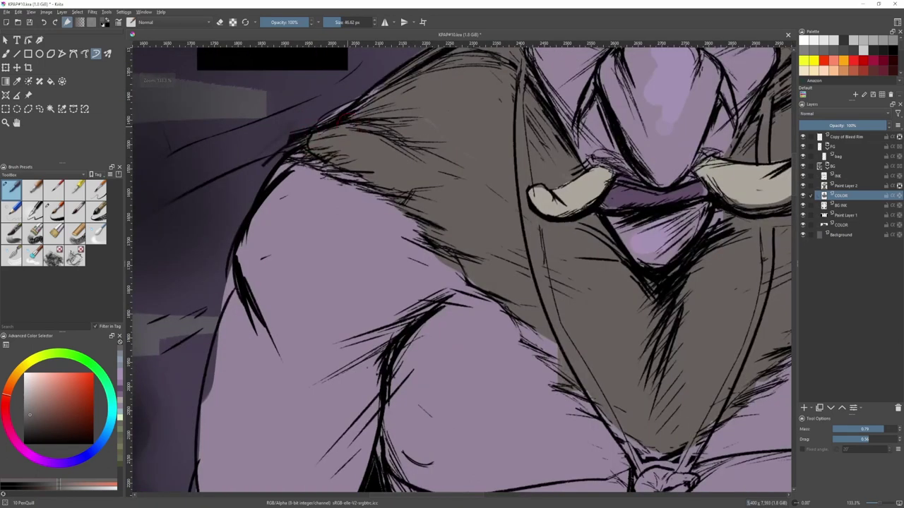
pyautogui.moveTo(380, 93); pyautogui.dragTo(332, 121)
pyautogui.scroll(-4, 374, 161)
pyautogui.scroll(3, 611, 206)
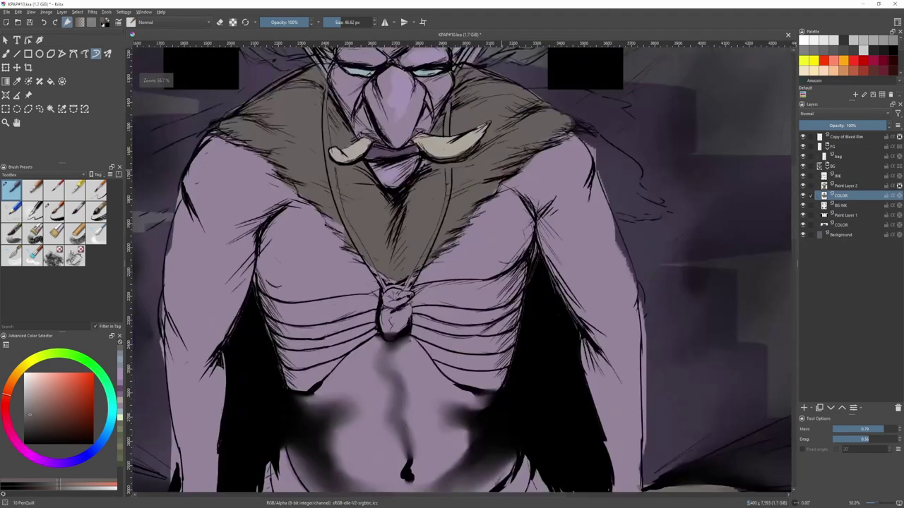
# - Sample the troll's lilac skin, mix a greyer purple from it and brush light shading onto the belly around the navel
pyautogui.scroll(-3, 494, 195)
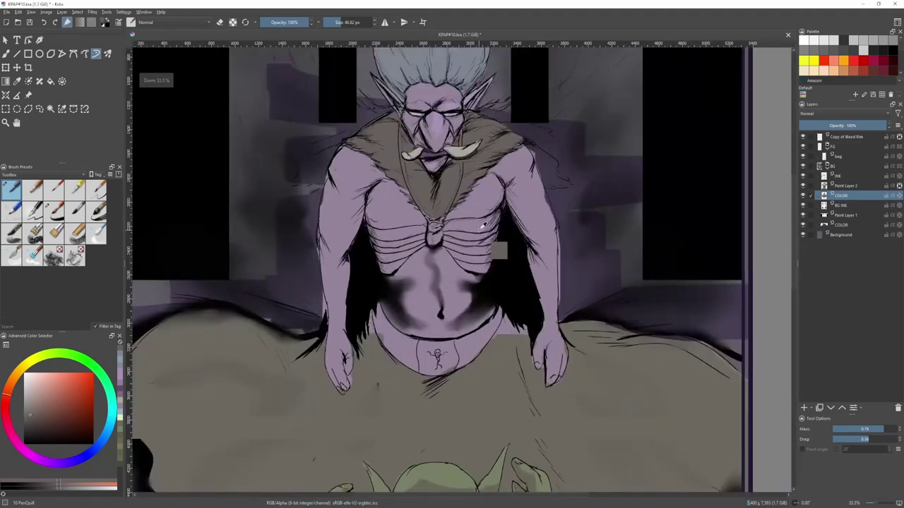
pyautogui.scroll(1, 399, 240)
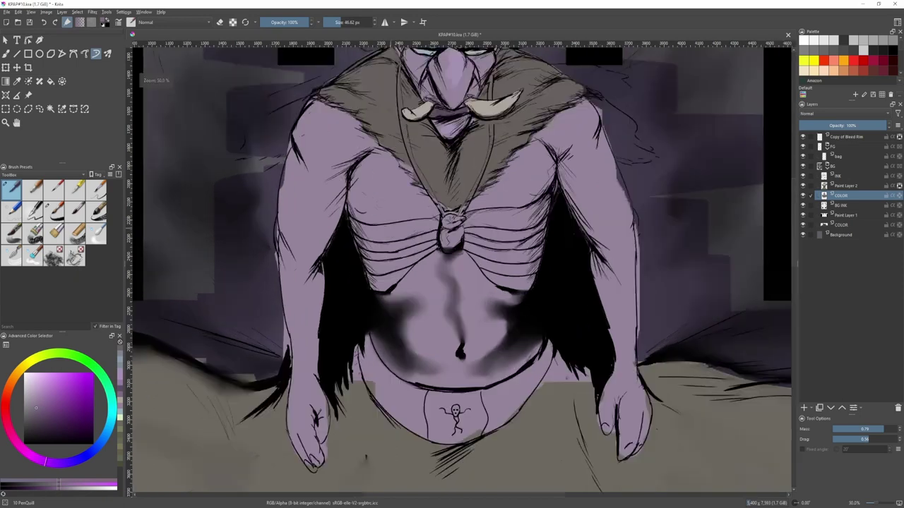
pyautogui.click(360, 205)
pyautogui.scroll(-2, 373, 212)
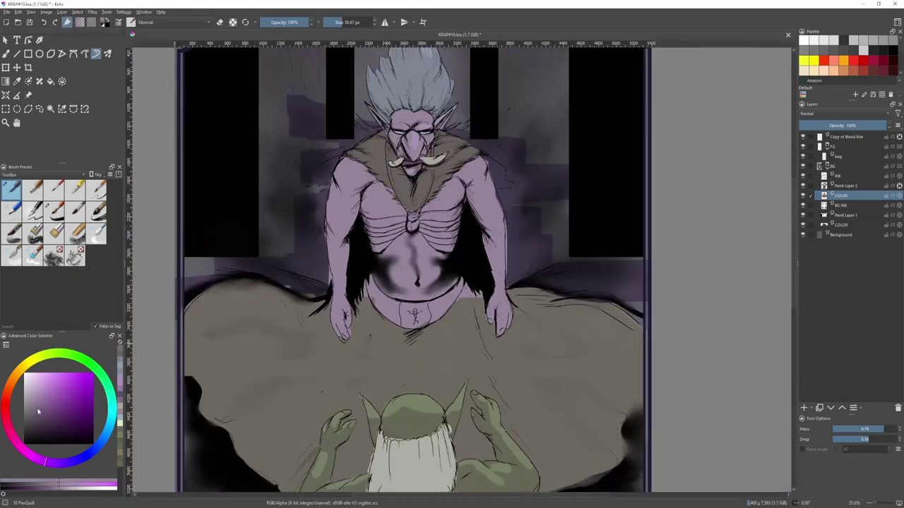
pyautogui.click(33, 406)
pyautogui.scroll(1, 452, 253)
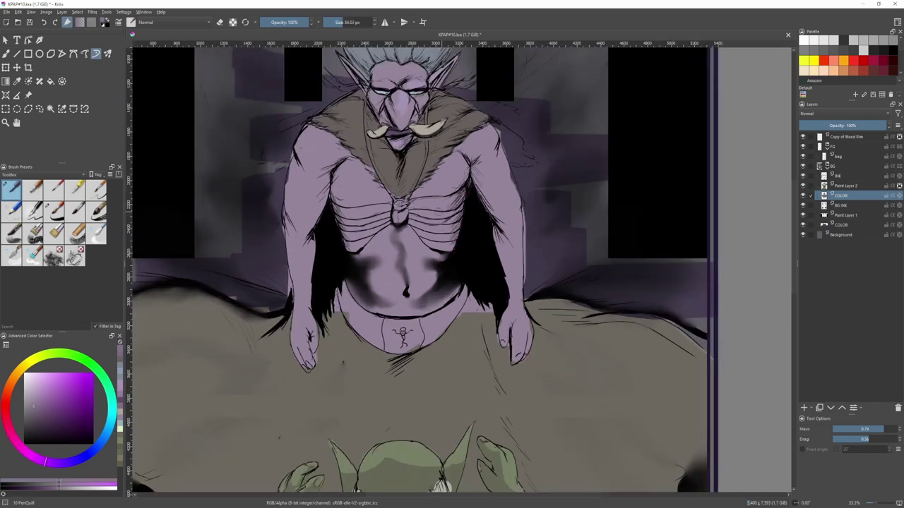
pyautogui.moveTo(416, 213); pyautogui.dragTo(447, 206)
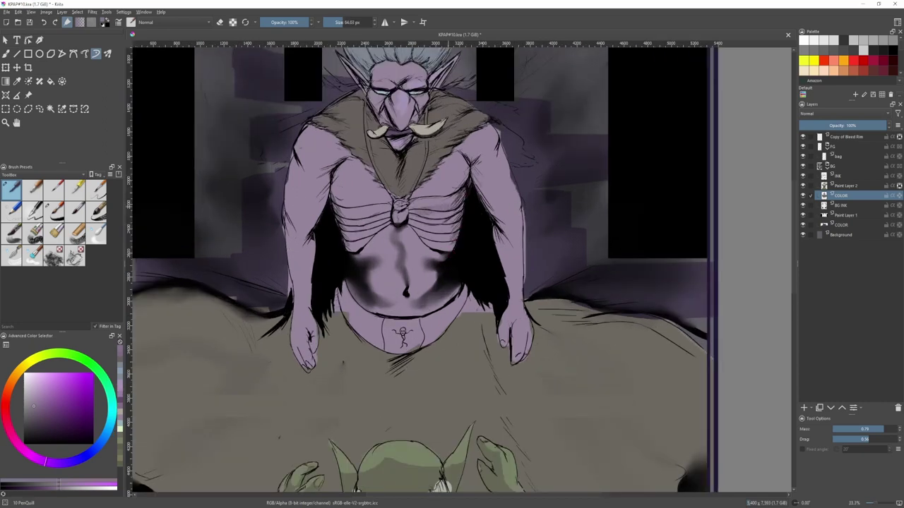
pyautogui.click(50, 463)
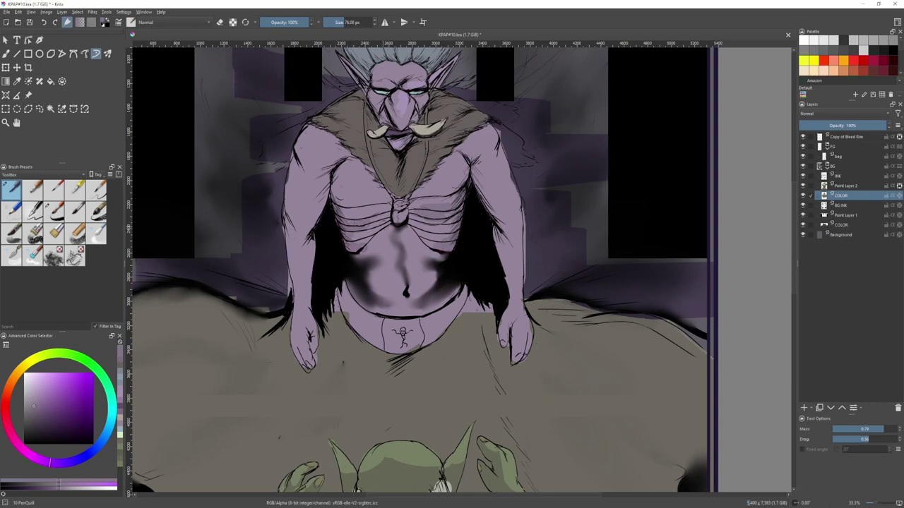
pyautogui.keyDown('shift'); pyautogui.moveTo(442, 215); pyautogui.dragTo(423, 224); pyautogui.keyUp('shift')
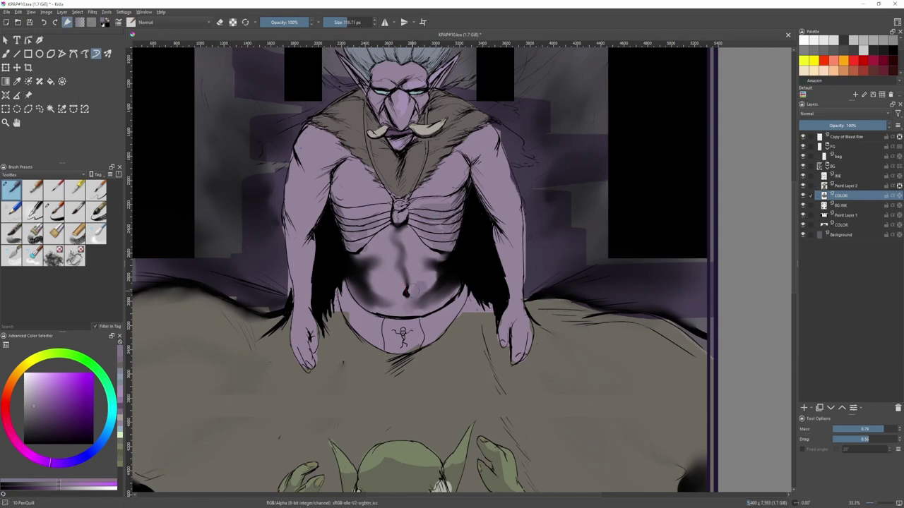
# - Mix a darker brown from the cloth's grey-brown and paint the left part and centre of the troll's belt with it
pyautogui.press('-')
pyautogui.keyDown('ctrl'); pyautogui.click(445, 342); pyautogui.keyUp('ctrl')
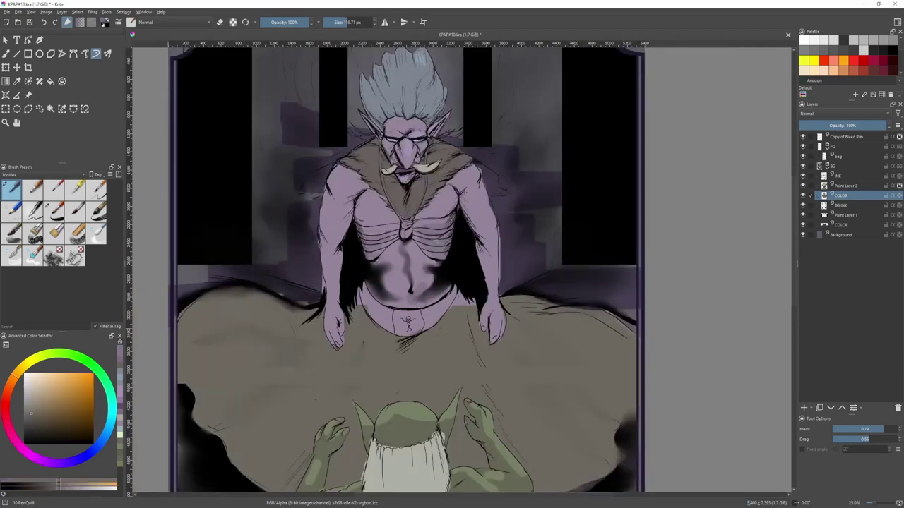
pyautogui.click(46, 420)
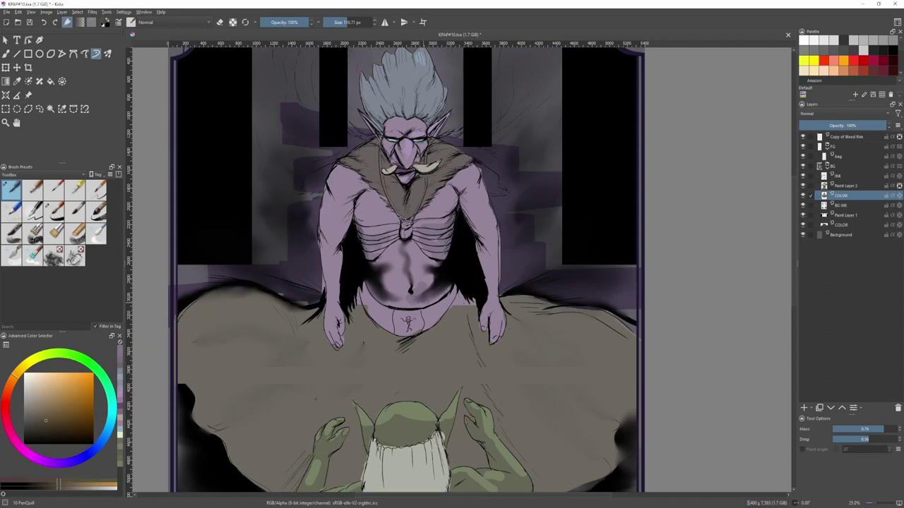
pyautogui.press('+')
pyautogui.press('+')
pyautogui.moveTo(309, 267); pyautogui.dragTo(330, 327)
pyautogui.hotkey('ctrl', 'z')
pyautogui.moveTo(313, 290)
pyautogui.mouseDown()
pyautogui.moveTo(341, 335)
pyautogui.moveTo(312, 305)
pyautogui.moveTo(413, 351)
pyautogui.mouseUp()
pyautogui.press(']')
pyautogui.moveTo(330, 296)
pyautogui.mouseDown()
pyautogui.moveTo(350, 323)
pyautogui.moveTo(424, 340)
pyautogui.moveTo(436, 333)
pyautogui.mouseUp()
pyautogui.moveTo(326, 329); pyautogui.dragTo(398, 365)
pyautogui.moveTo(344, 336)
pyautogui.mouseDown()
pyautogui.moveTo(406, 368)
pyautogui.moveTo(447, 346)
pyautogui.moveTo(381, 364)
pyautogui.mouseUp()
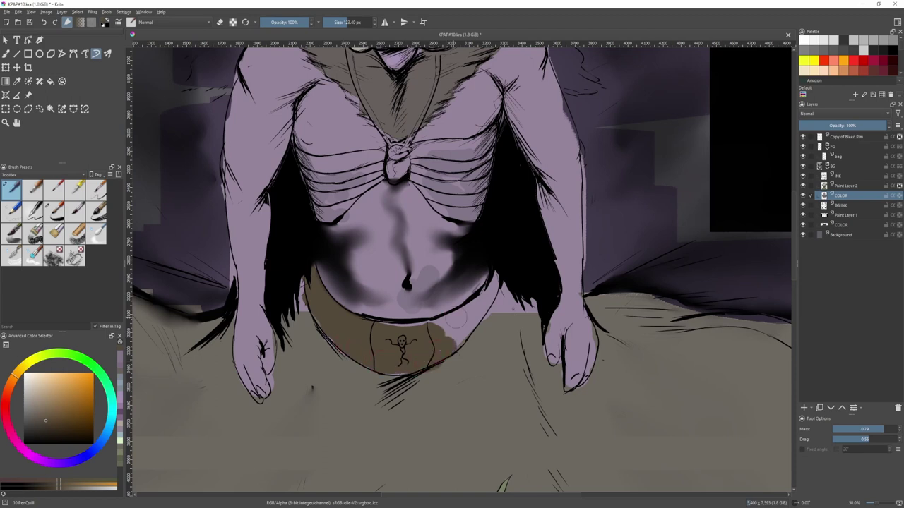
# - Finish the belt's right end in brown and cover the lilac patches beside it with the cloth's grey-brown
pyautogui.moveTo(503, 272)
pyautogui.mouseDown()
pyautogui.moveTo(474, 304)
pyautogui.moveTo(415, 321)
pyautogui.mouseUp()
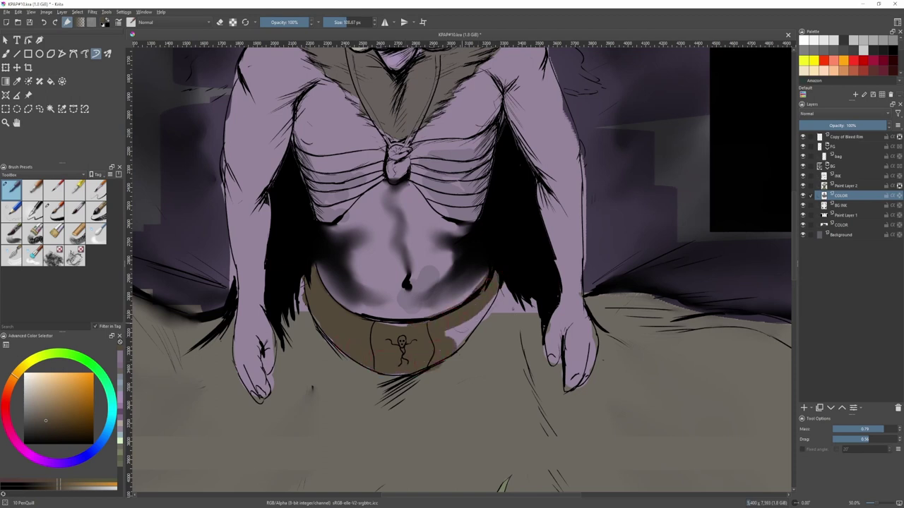
pyautogui.moveTo(487, 292)
pyautogui.mouseDown()
pyautogui.moveTo(454, 327)
pyautogui.moveTo(462, 344)
pyautogui.mouseUp()
pyautogui.keyDown('ctrl'); pyautogui.click(500, 327); pyautogui.keyUp('ctrl')
pyautogui.moveTo(502, 295)
pyautogui.mouseDown()
pyautogui.moveTo(509, 311)
pyautogui.moveTo(530, 307)
pyautogui.mouseUp()
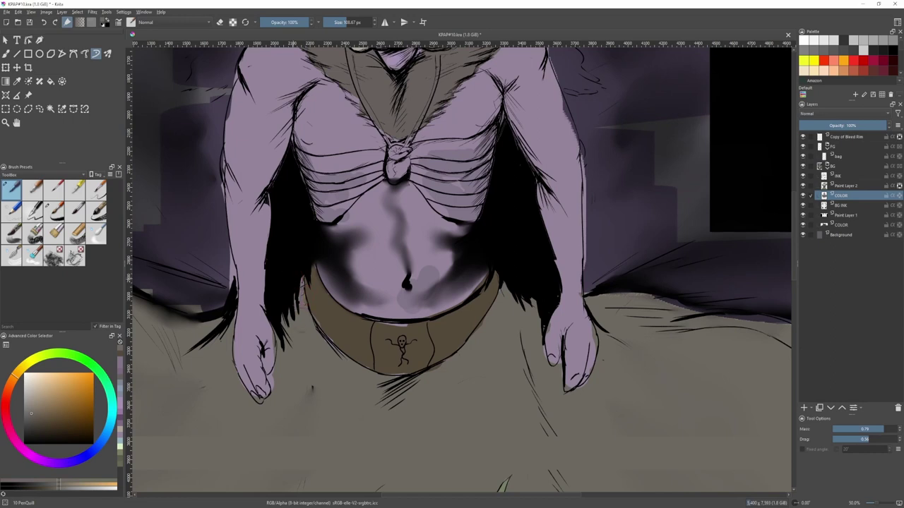
# - On the lowest COLOR layer, paint a more saturated purple behind the troll's arms, shoulders and ear using the 10 PenQuill brush
pyautogui.press('2')
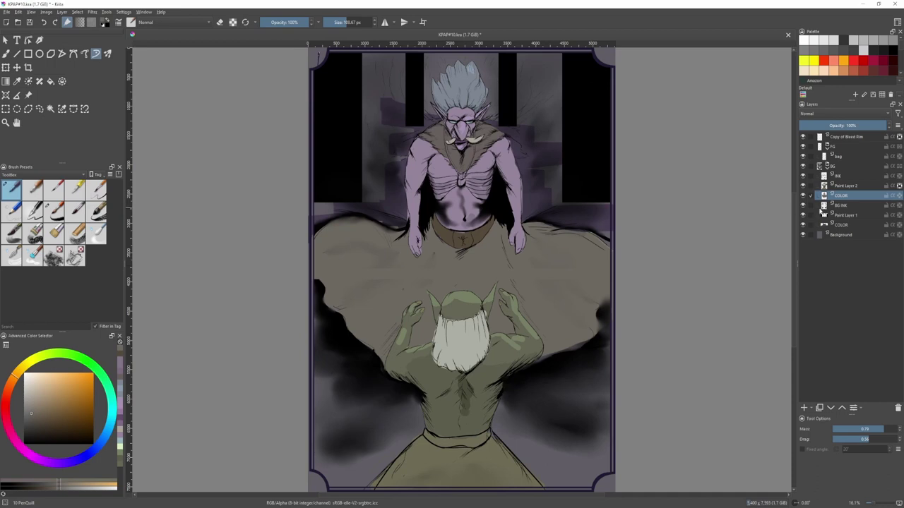
pyautogui.click(843, 224)
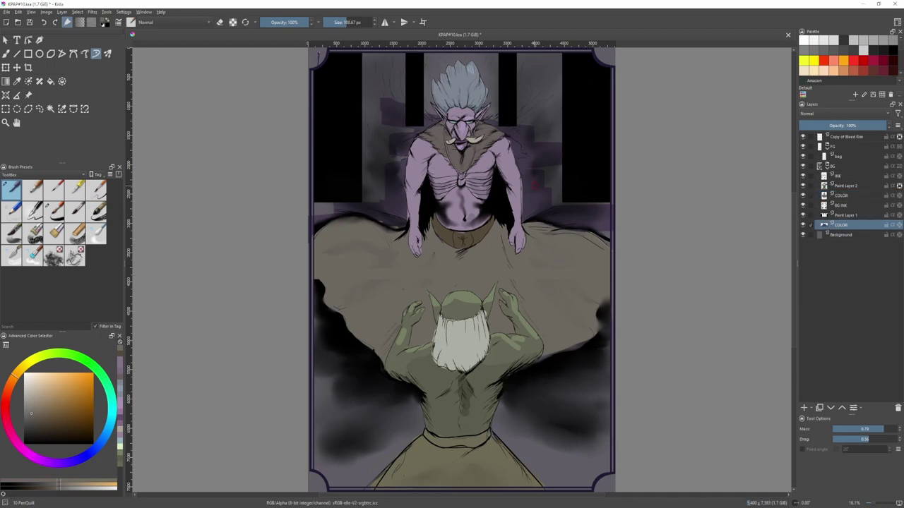
pyautogui.press('/')
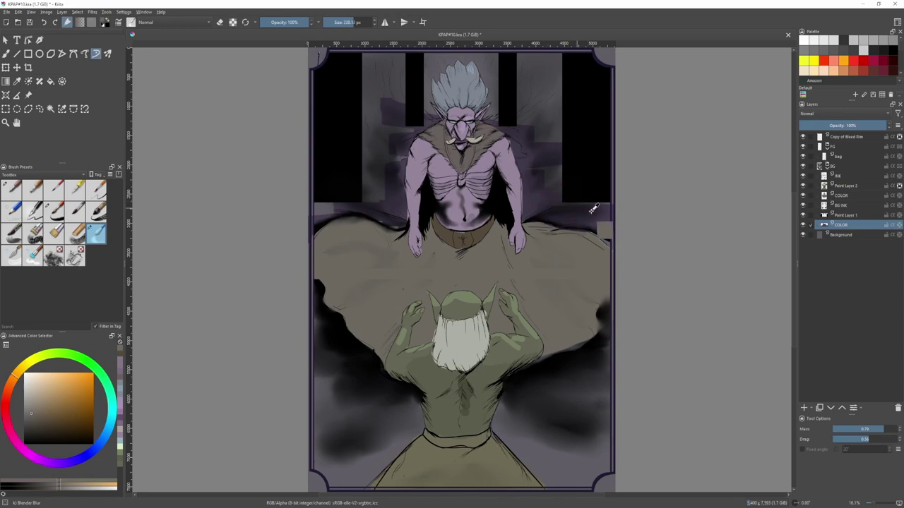
pyautogui.keyDown('ctrl'); pyautogui.click(606, 231); pyautogui.keyUp('ctrl')
pyautogui.click(47, 409)
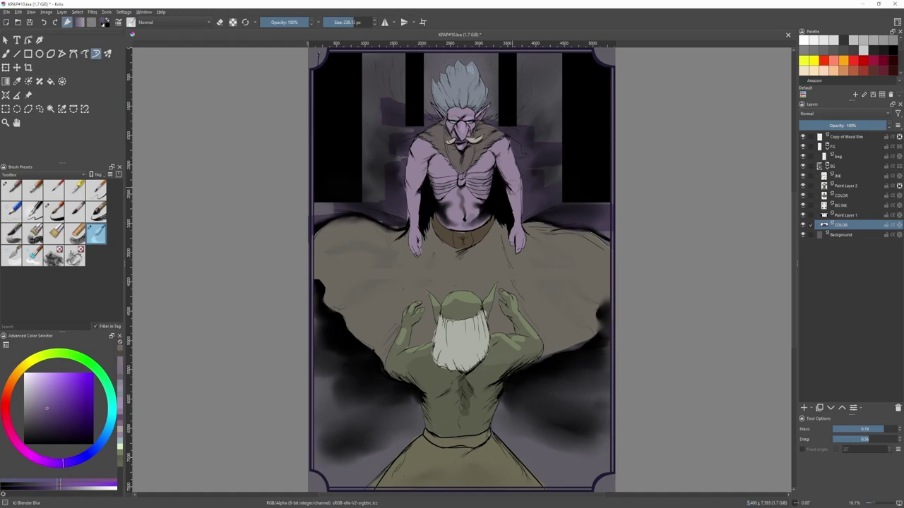
pyautogui.scroll(-1, 498, 196)
pyautogui.press('/')
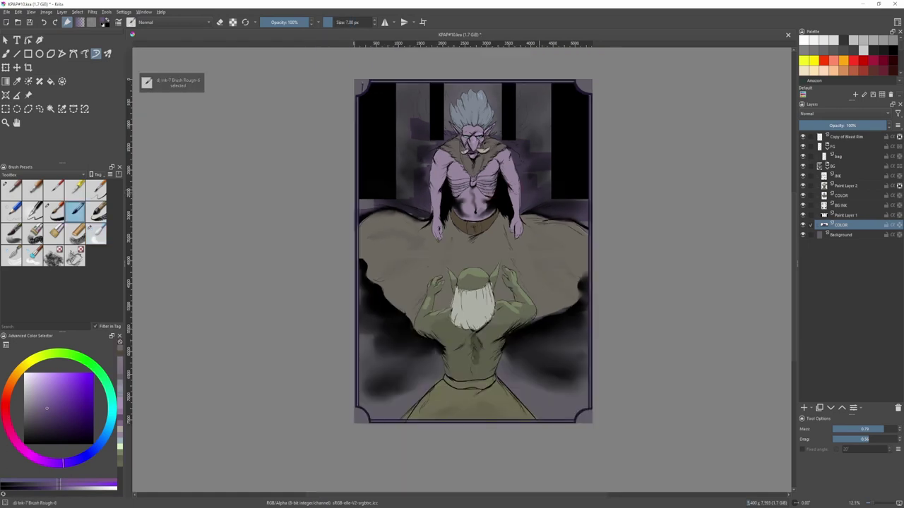
pyautogui.press('/')
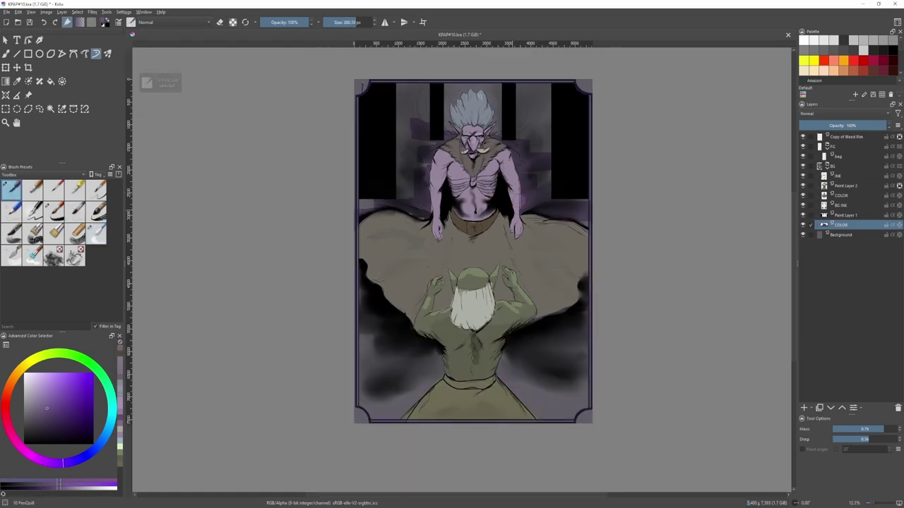
pyautogui.moveTo(537, 200); pyautogui.dragTo(523, 187)
pyautogui.moveTo(439, 193)
pyautogui.mouseDown()
pyautogui.moveTo(425, 187)
pyautogui.moveTo(422, 156)
pyautogui.moveTo(433, 153)
pyautogui.mouseUp()
pyautogui.moveTo(501, 138); pyautogui.dragTo(491, 140)
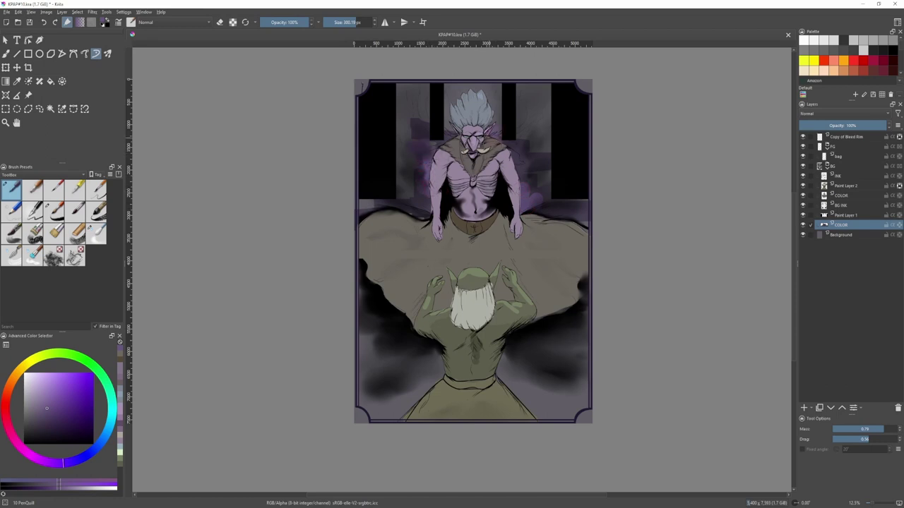
pyautogui.moveTo(505, 201); pyautogui.dragTo(522, 183)
pyautogui.hotkey('ctrl', 'z')
# - On the COLOR layer above BG INK, paint shadow patches across the large cloth in a darker shade of its grey-brown
pyautogui.keyDown('ctrl'); pyautogui.click(557, 269); pyautogui.keyUp('ctrl')
pyautogui.click(35, 421)
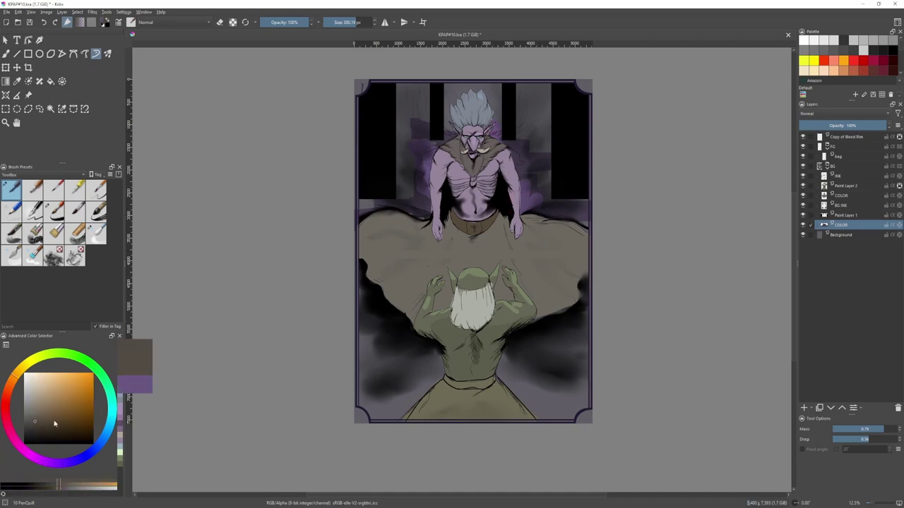
pyautogui.click(838, 196)
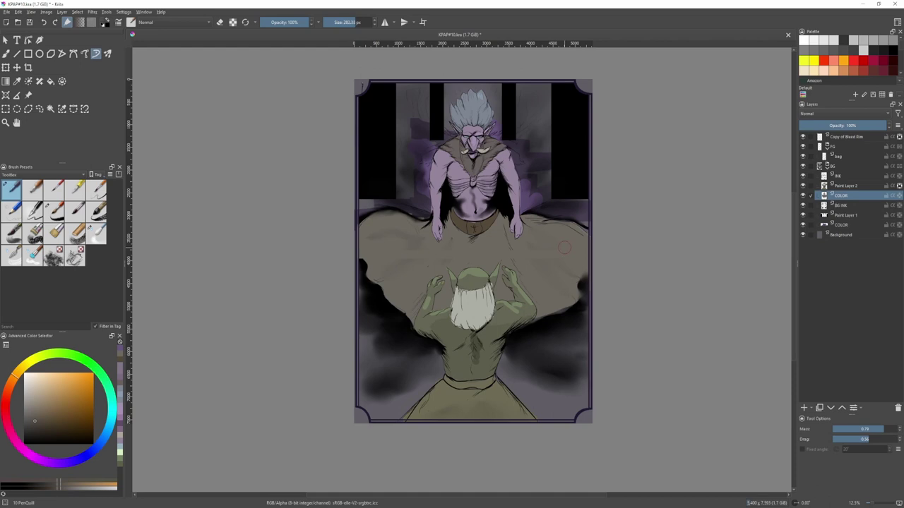
pyautogui.moveTo(530, 246)
pyautogui.mouseDown()
pyautogui.moveTo(561, 262)
pyautogui.moveTo(549, 281)
pyautogui.moveTo(561, 295)
pyautogui.moveTo(478, 301)
pyautogui.mouseUp()
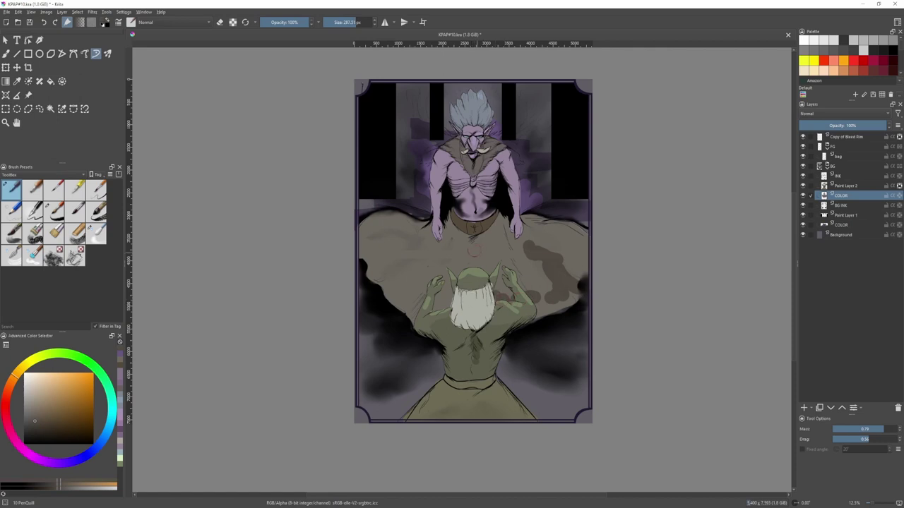
pyautogui.moveTo(470, 240)
pyautogui.mouseDown()
pyautogui.moveTo(468, 255)
pyautogui.moveTo(478, 246)
pyautogui.moveTo(460, 265)
pyautogui.moveTo(463, 258)
pyautogui.moveTo(456, 267)
pyautogui.moveTo(426, 252)
pyautogui.moveTo(414, 271)
pyautogui.moveTo(392, 274)
pyautogui.mouseUp()
pyautogui.press(']')
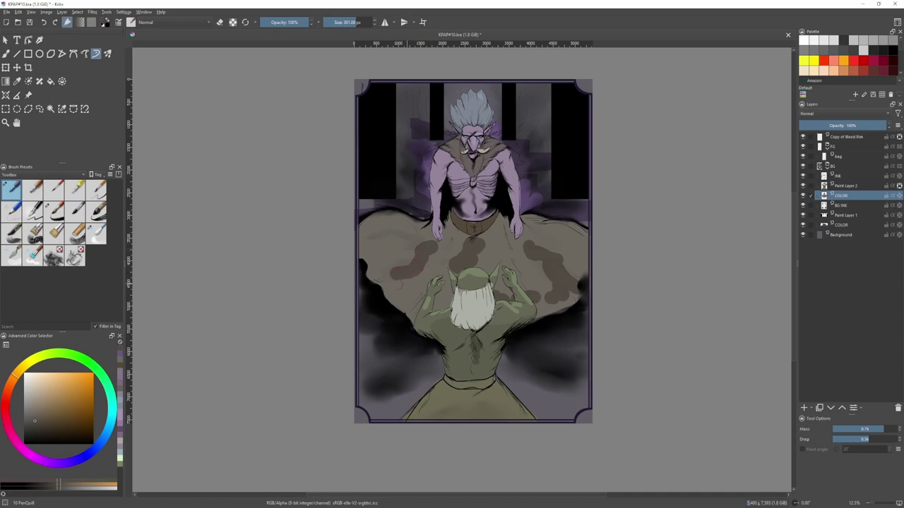
# - Soften the cloth's dark shadow patches into the surrounding colour with the Blender Blur brush
pyautogui.click(96, 233)
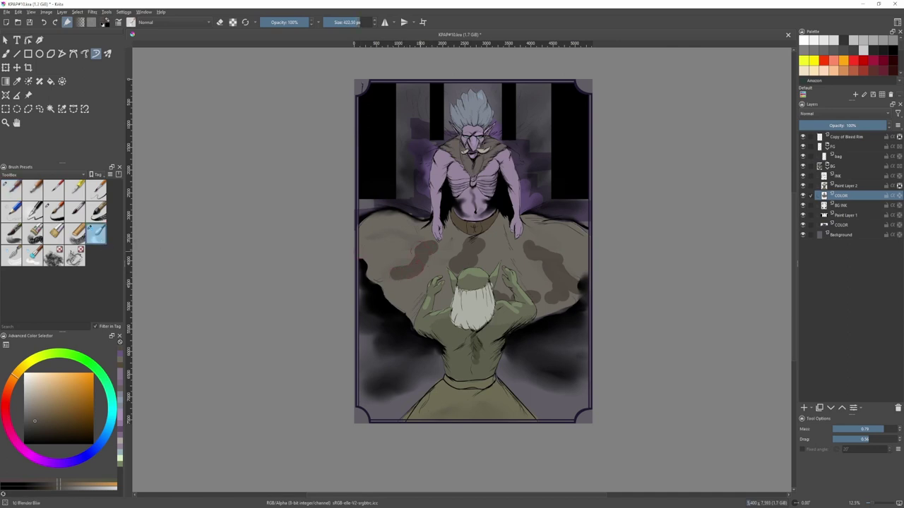
pyautogui.moveTo(402, 268)
pyautogui.mouseDown()
pyautogui.moveTo(384, 279)
pyautogui.moveTo(460, 251)
pyautogui.moveTo(433, 273)
pyautogui.mouseUp()
pyautogui.moveTo(493, 297)
pyautogui.mouseDown()
pyautogui.moveTo(551, 302)
pyautogui.moveTo(531, 290)
pyautogui.moveTo(542, 271)
pyautogui.moveTo(534, 245)
pyautogui.moveTo(576, 291)
pyautogui.mouseUp()
pyautogui.moveTo(521, 246); pyautogui.dragTo(536, 255)
pyautogui.moveTo(482, 262); pyautogui.dragTo(479, 272)
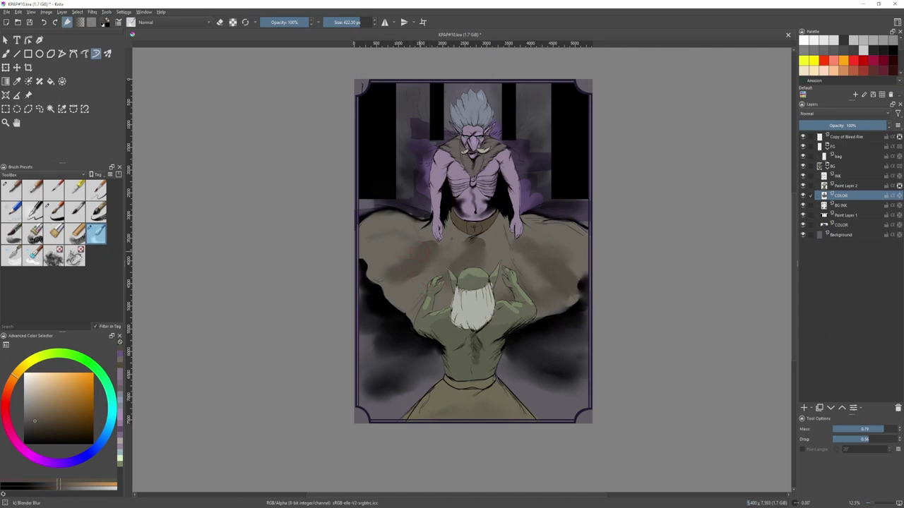
# - Add another dark shadow patch to the cloth's upper left area and blend it with an enlarged Blender Blur brush
pyautogui.press('/')
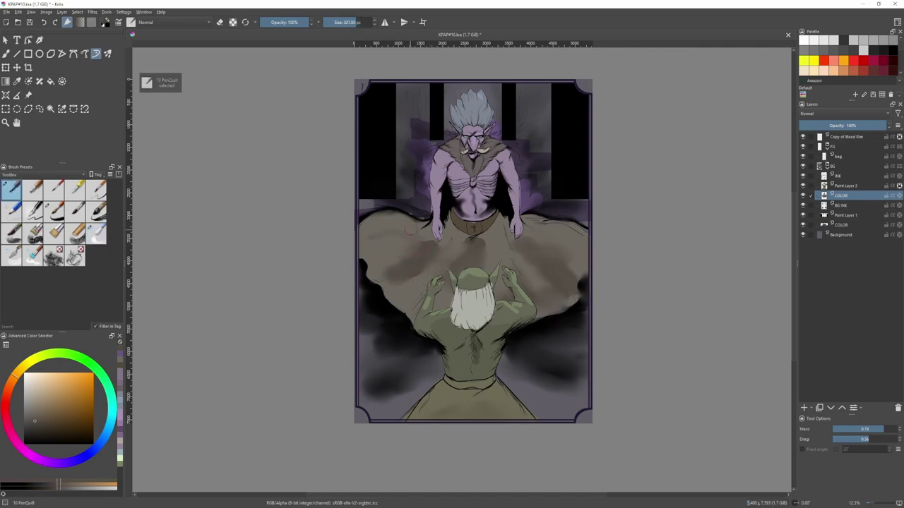
pyautogui.moveTo(408, 232); pyautogui.dragTo(374, 240)
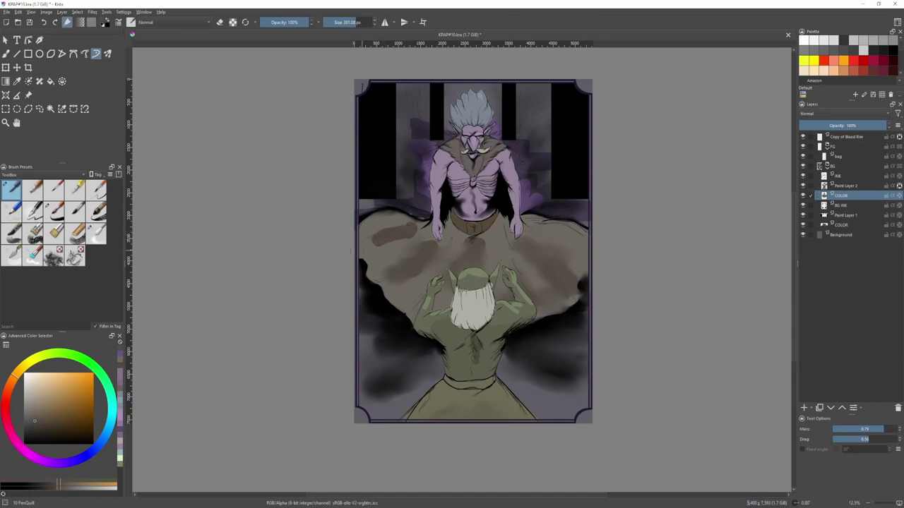
pyautogui.click(96, 233)
pyautogui.press(']')
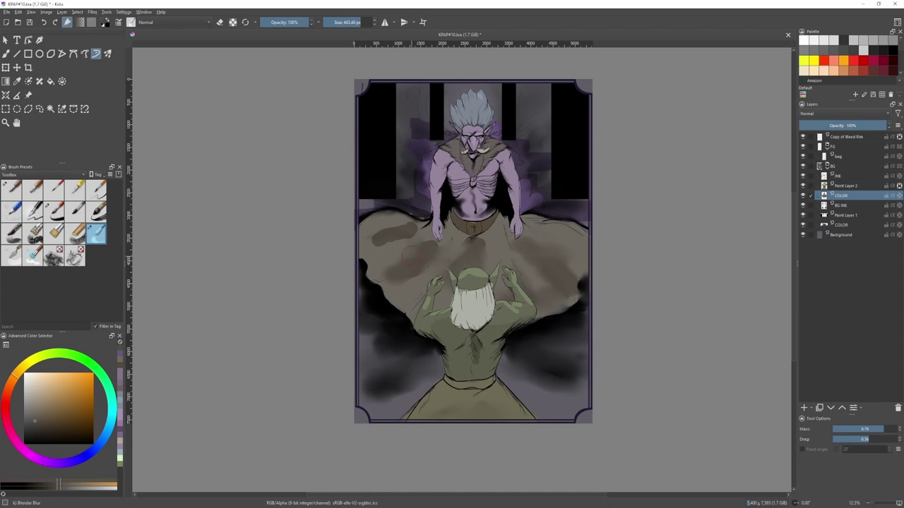
pyautogui.press(']')
pyautogui.moveTo(372, 241)
pyautogui.mouseDown()
pyautogui.moveTo(406, 231)
pyautogui.moveTo(442, 247)
pyautogui.mouseUp()
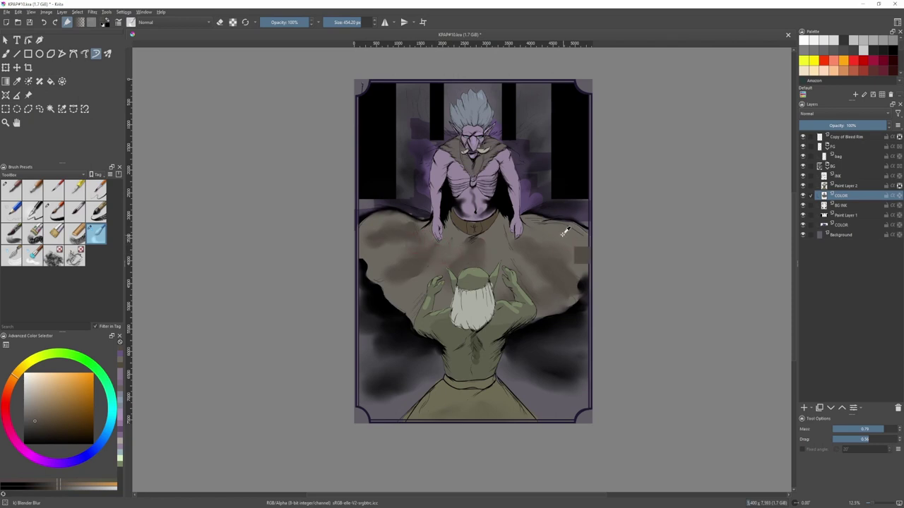
# - Mix a lighter reddish brown from the cloth's colour, paint it on the cloth's upper right area and blend it with Blender Blur
pyautogui.click(31, 414)
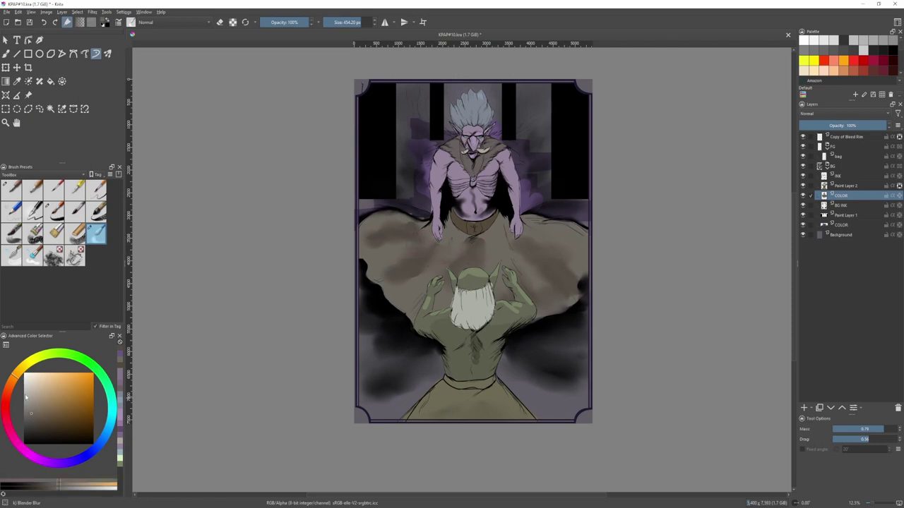
pyautogui.moveTo(13, 376); pyautogui.dragTo(12, 392)
pyautogui.click(35, 407)
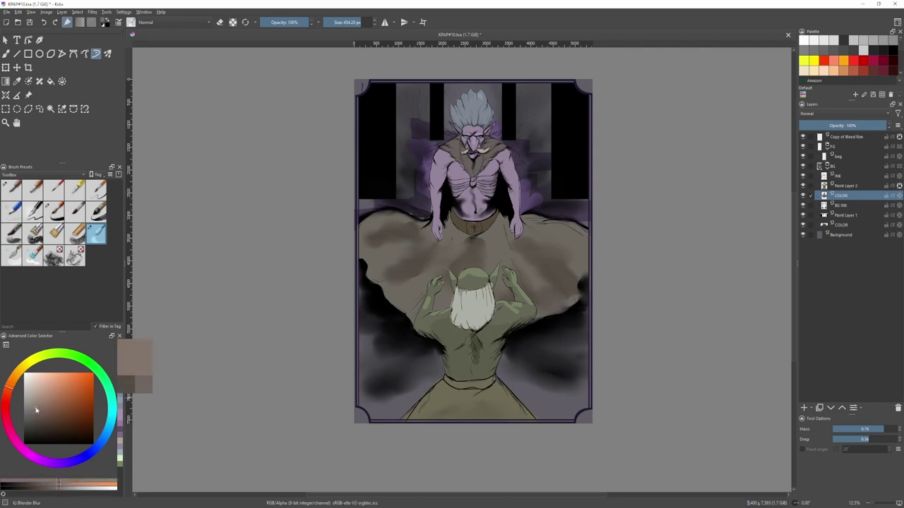
pyautogui.press('/')
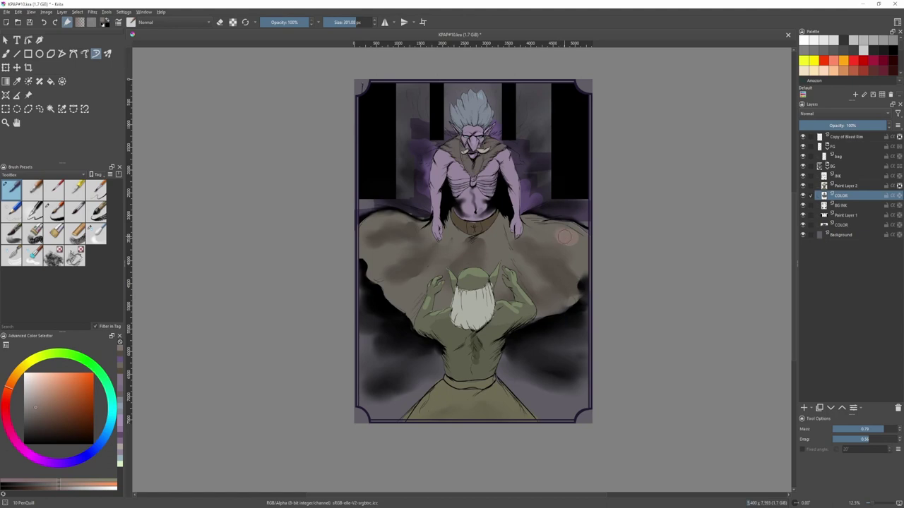
pyautogui.press('/')
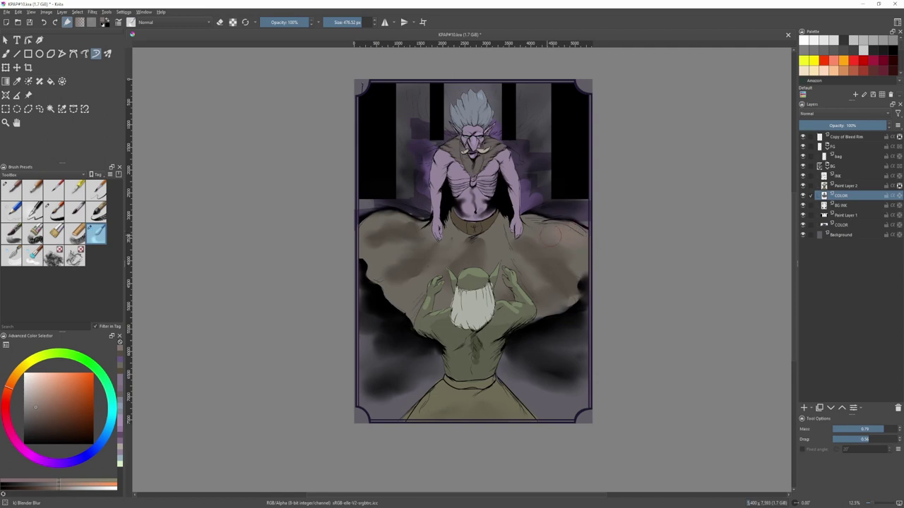
# - Sample the cloth's colour, shift its hue to yellow-green and fill the cloth with it
pyautogui.keyDown('ctrl'); pyautogui.click(557, 239); pyautogui.keyUp('ctrl')
pyautogui.moveTo(13, 386); pyautogui.dragTo(32, 360)
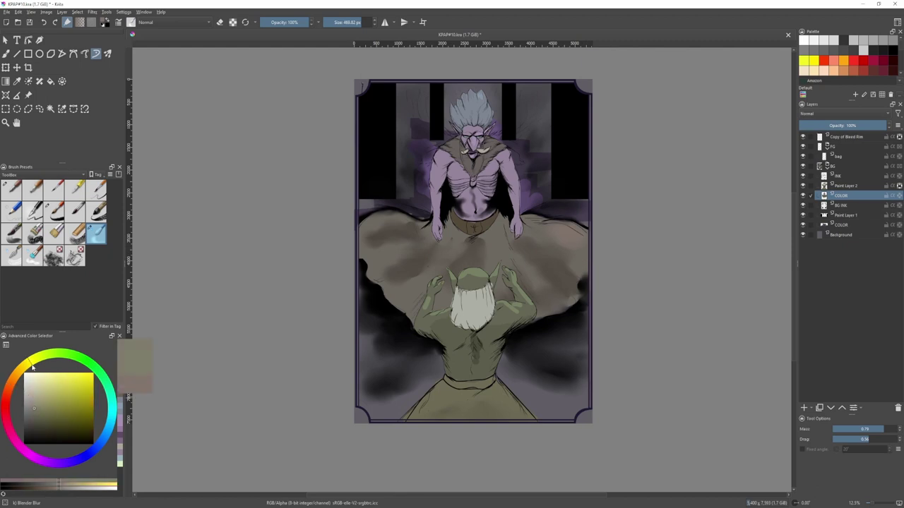
pyautogui.press('f')
pyautogui.click(570, 271)
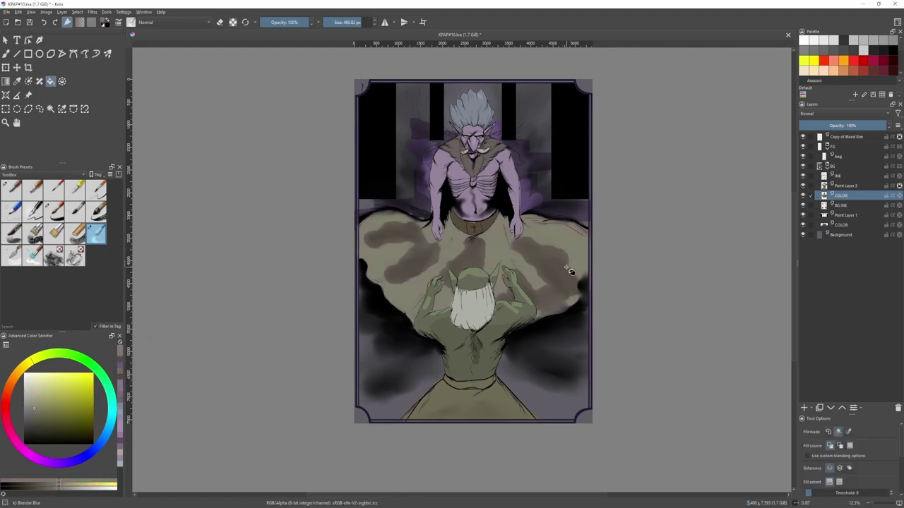
# - Undo the yellow-green fill on the cloth and return to freehand painting with the PenQuill brush
pyautogui.hotkey('ctrl', 'z')
pyautogui.press('b')
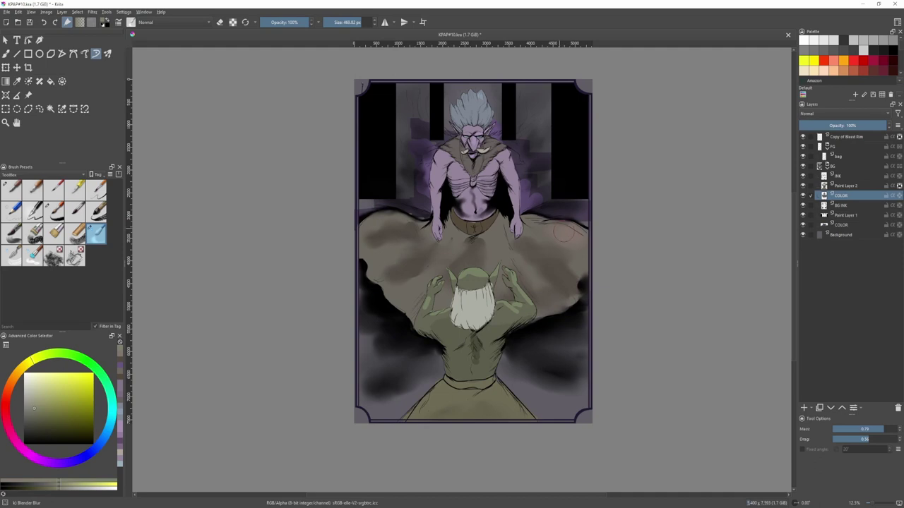
pyautogui.press('/')
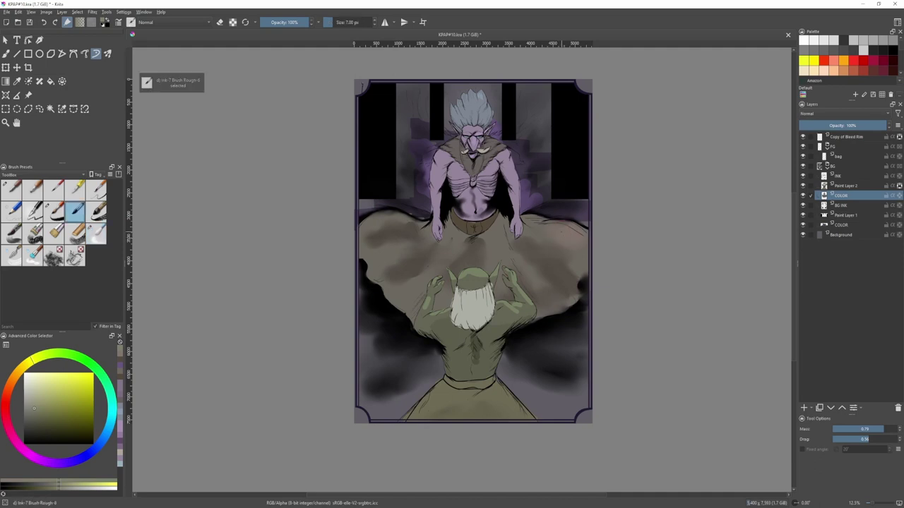
pyautogui.press('/')
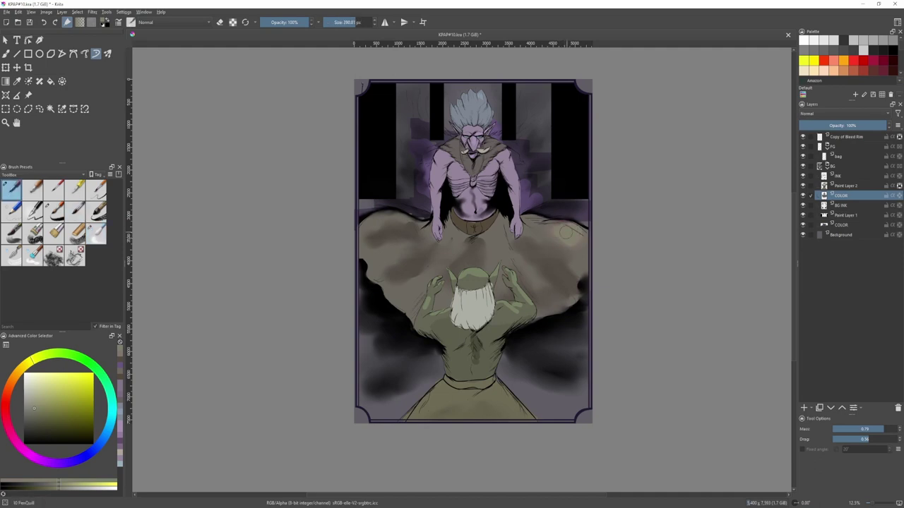
# - Try a lighter yellow-green spot and a muted pink patch on the cloth's upper right area
pyautogui.click(39, 406)
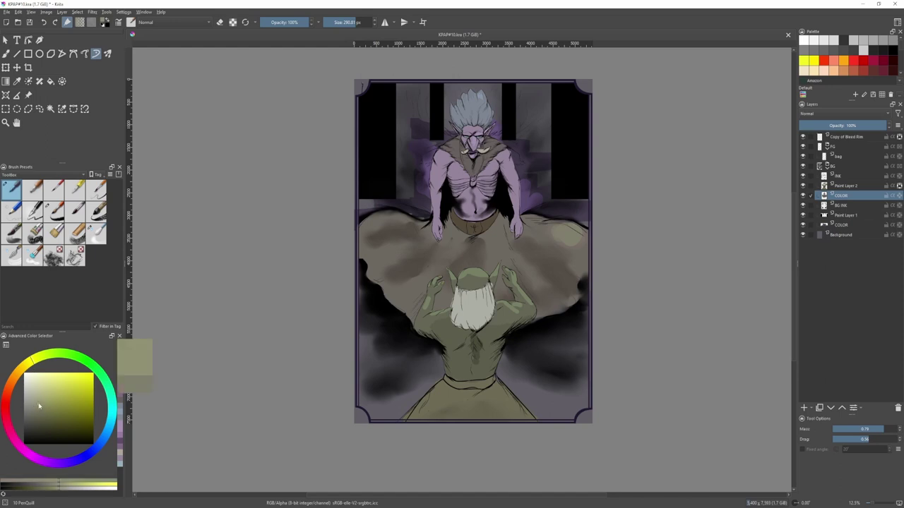
pyautogui.moveTo(567, 235); pyautogui.dragTo(566, 234)
pyautogui.keyDown('ctrl'); pyautogui.click(560, 260); pyautogui.keyUp('ctrl')
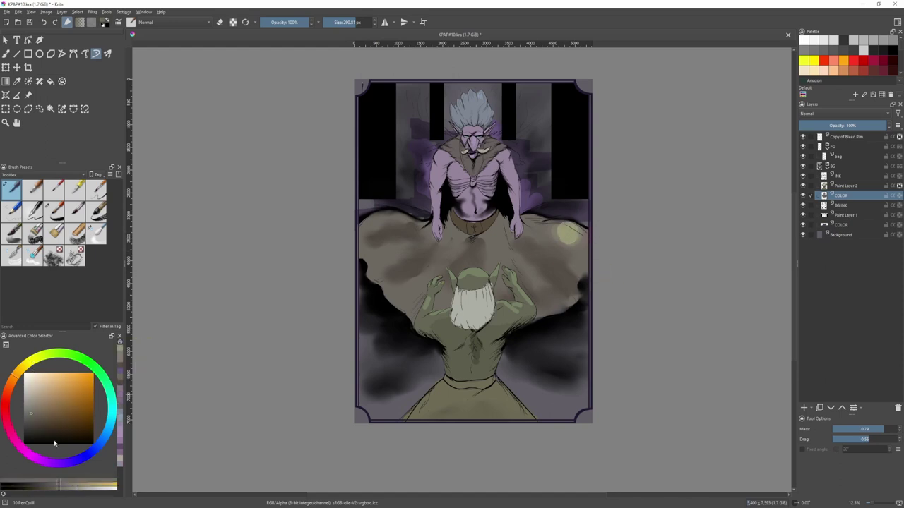
pyautogui.click(7, 421)
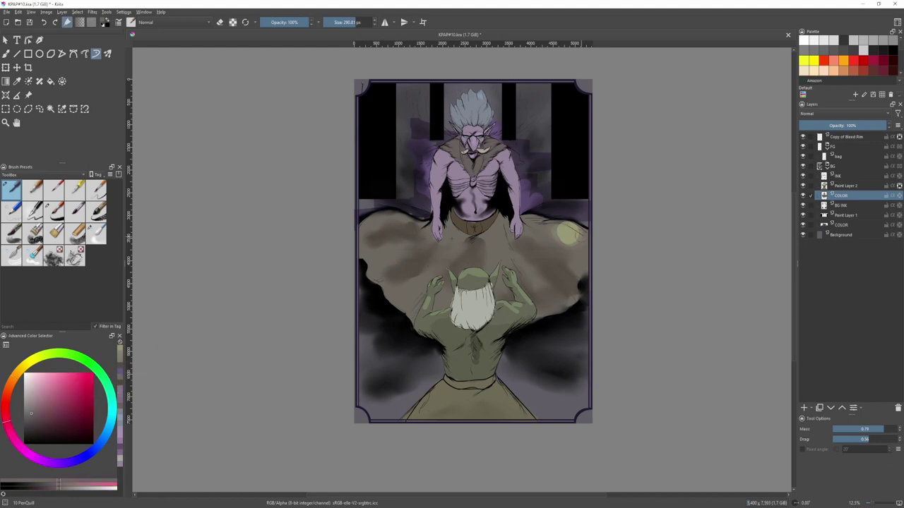
pyautogui.moveTo(569, 234)
pyautogui.mouseDown()
pyautogui.moveTo(575, 226)
pyautogui.moveTo(558, 237)
pyautogui.moveTo(570, 236)
pyautogui.mouseUp()
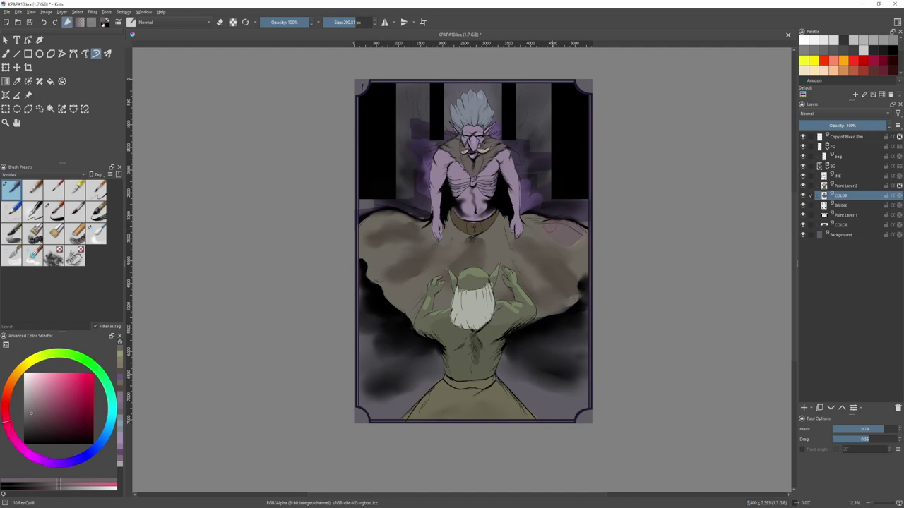
# - Sample the cloth's colour, shift it to a lighter orange-brown and try it on the cloth's upper right area
pyautogui.keyDown('ctrl'); pyautogui.click(549, 237); pyautogui.keyUp('ctrl')
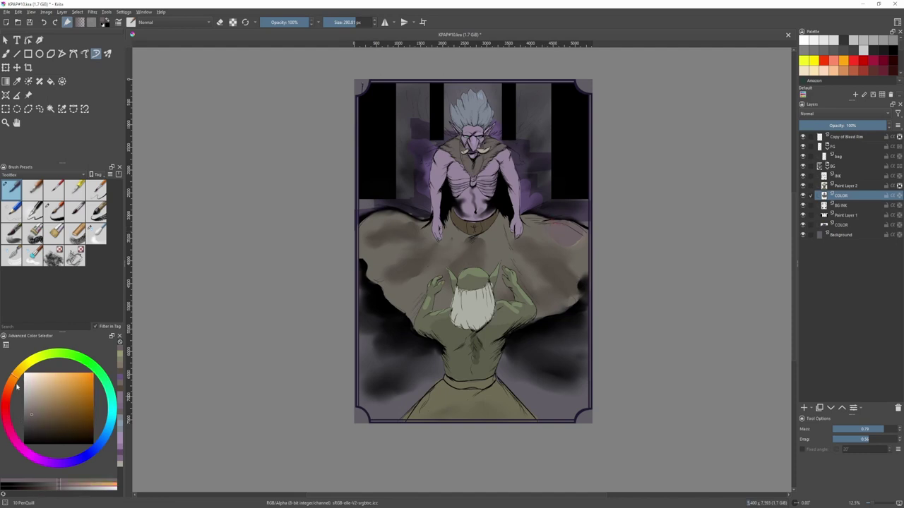
pyautogui.moveTo(17, 384); pyautogui.dragTo(12, 386)
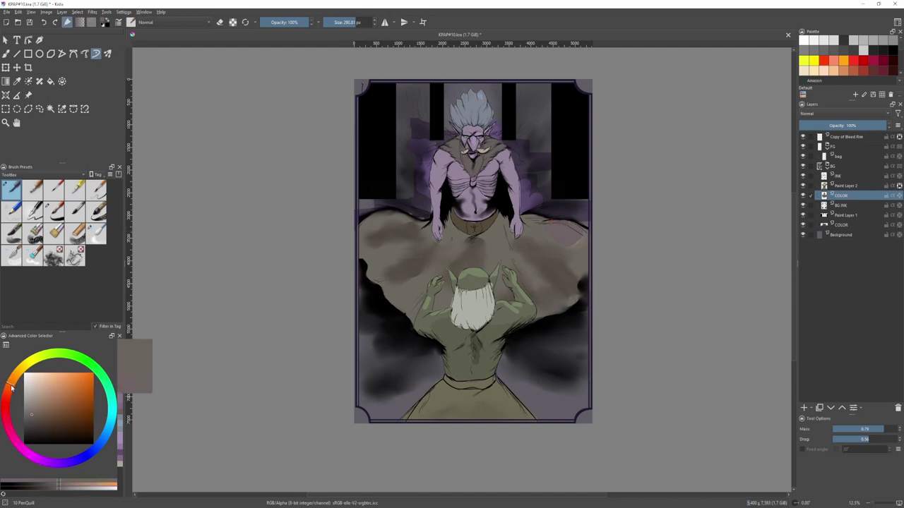
pyautogui.click(39, 413)
pyautogui.moveTo(554, 229); pyautogui.dragTo(552, 231)
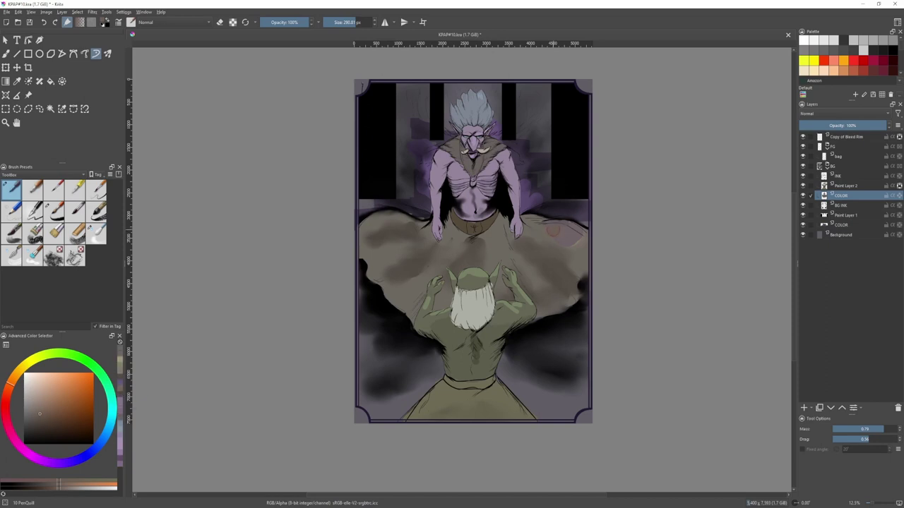
pyautogui.click(47, 407)
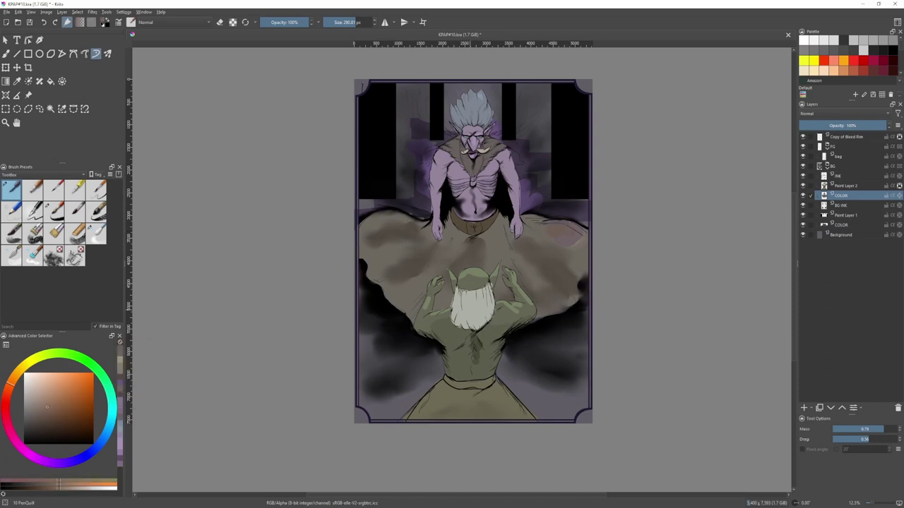
pyautogui.moveTo(548, 228)
pyautogui.mouseDown()
pyautogui.moveTo(564, 232)
pyautogui.moveTo(556, 229)
pyautogui.mouseUp()
# - Mix a lighter brown, lock the COLOR layer's alpha, and highlight the cloth's upper right edge, softened with Blender Blur
pyautogui.keyDown('ctrl'); pyautogui.click(579, 257); pyautogui.keyUp('ctrl')
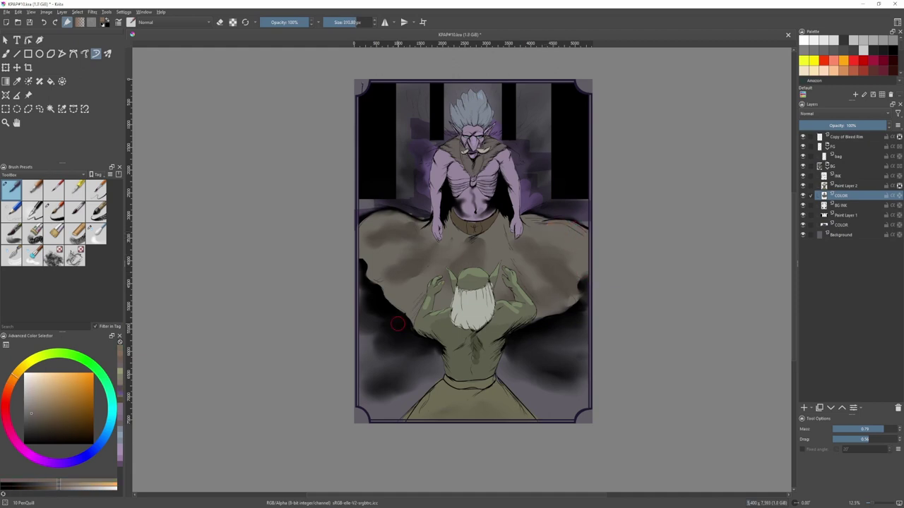
pyautogui.click(34, 406)
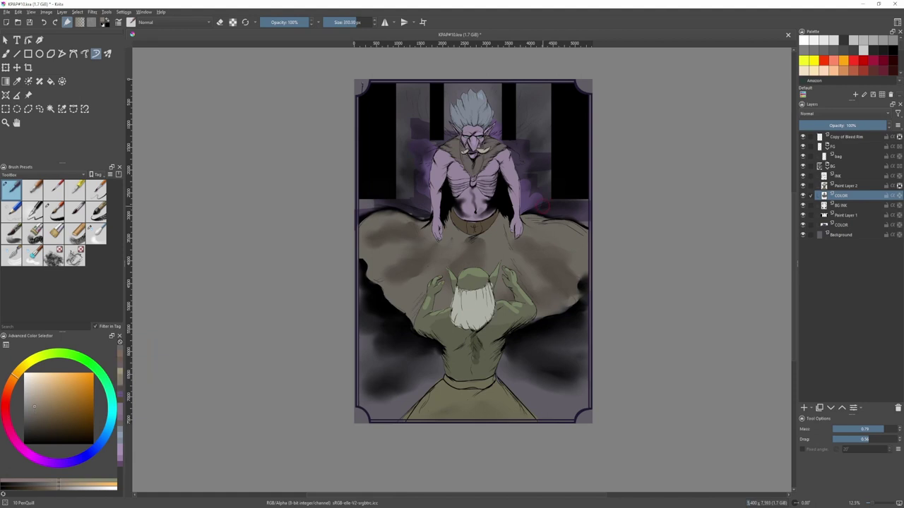
pyautogui.moveTo(574, 221)
pyautogui.mouseDown()
pyautogui.moveTo(563, 219)
pyautogui.moveTo(581, 246)
pyautogui.moveTo(564, 221)
pyautogui.moveTo(569, 228)
pyautogui.moveTo(555, 226)
pyautogui.mouseUp()
pyautogui.hotkey('ctrl', 'z')
pyautogui.hotkey('ctrl', 'z')
pyautogui.click(899, 196)
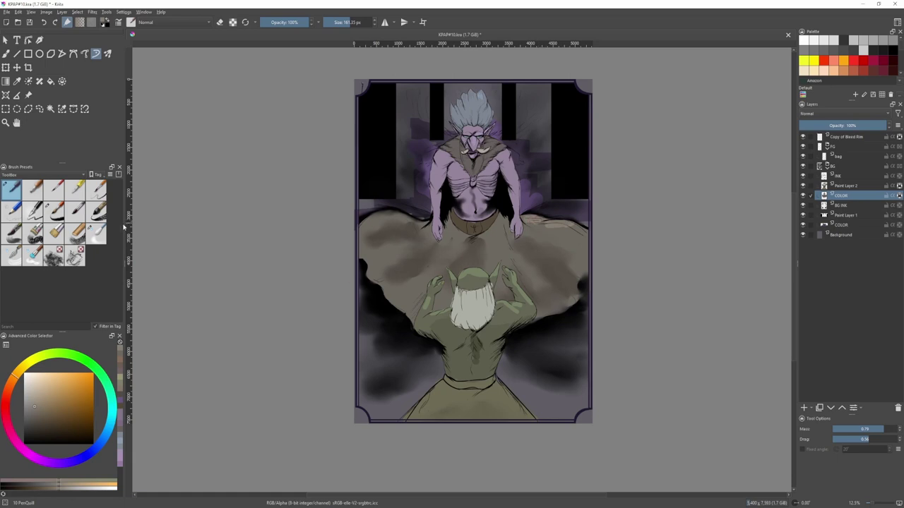
pyautogui.click(95, 233)
pyautogui.press(']')
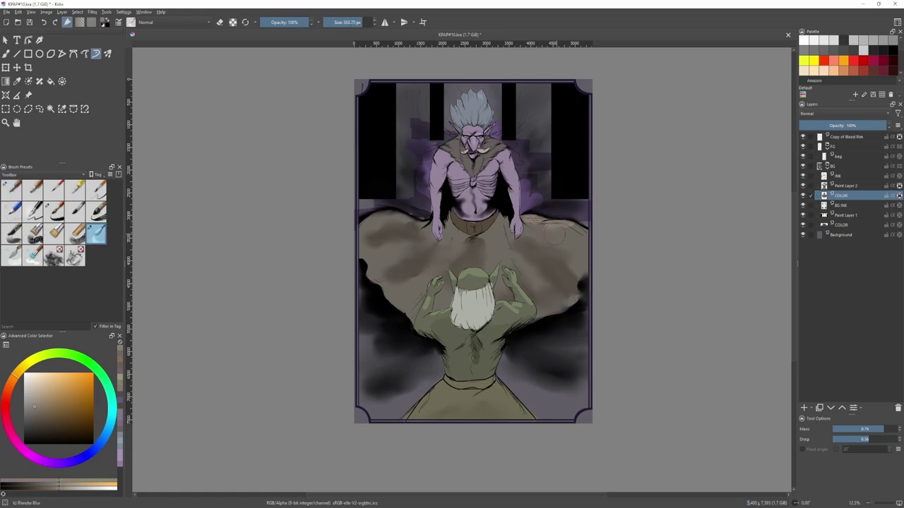
pyautogui.press('[')
# - Sample the background purple, lighten it and tint the cloth's upper right edge with the Pencil-1 Hard brush
pyautogui.keyDown('ctrl'); pyautogui.click(530, 204); pyautogui.keyUp('ctrl')
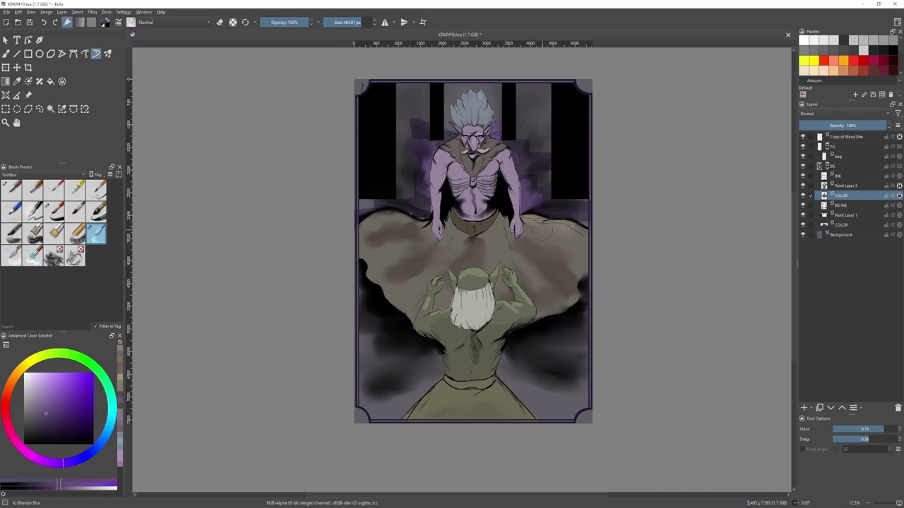
pyautogui.scroll(2, 542, 217)
pyautogui.press('/')
pyautogui.moveTo(545, 227)
pyautogui.keyDown('shift'); pyautogui.mouseDown()
pyautogui.moveTo(639, 227)
pyautogui.moveTo(586, 231)
pyautogui.mouseUp(); pyautogui.keyUp('shift')
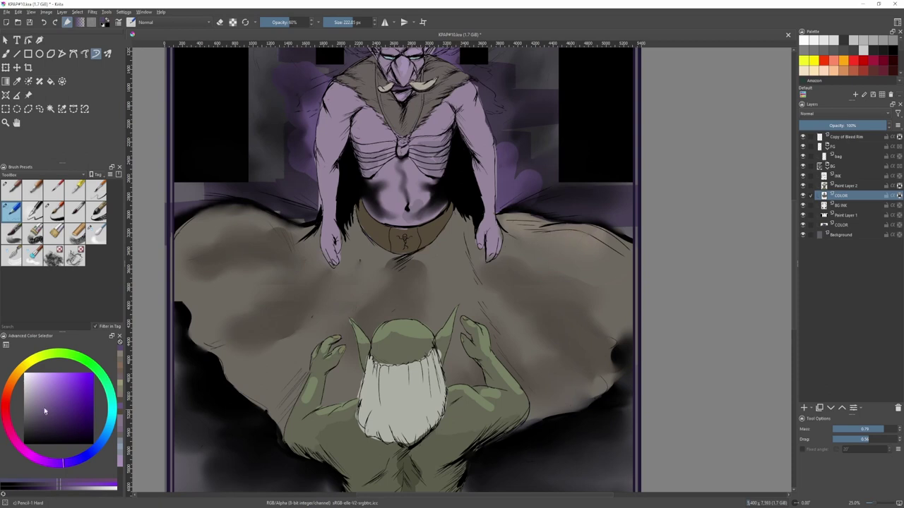
pyautogui.click(46, 398)
pyautogui.press(']')
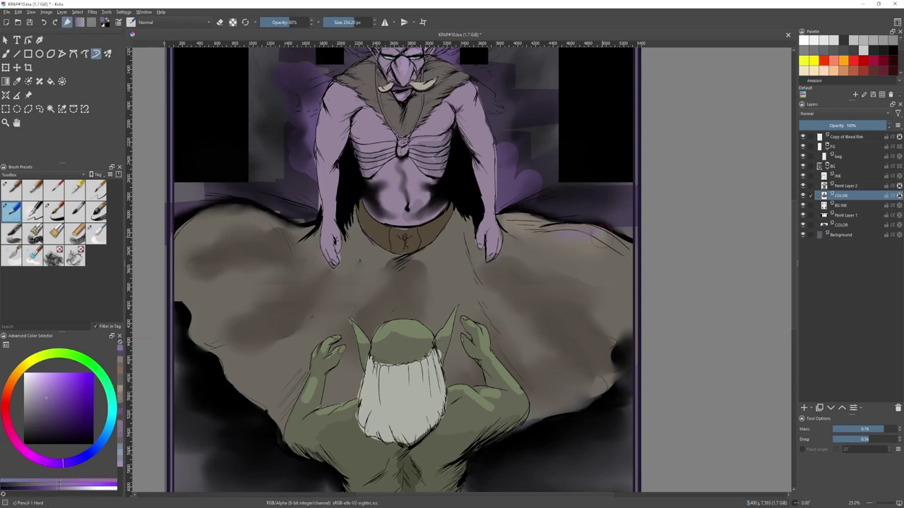
# - Sample the purple-tinted cloth colour, outline the highlight along the cloth's upper right edge with Ink-7 Brush Rough and fill it
pyautogui.keyDown('ctrl'); pyautogui.click(583, 240); pyautogui.keyUp('ctrl')
pyautogui.click(75, 210)
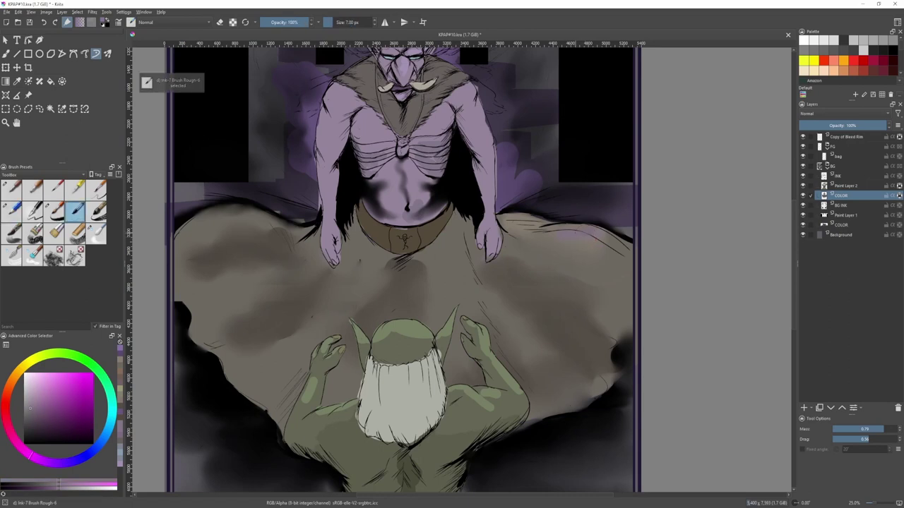
pyautogui.click(344, 22)
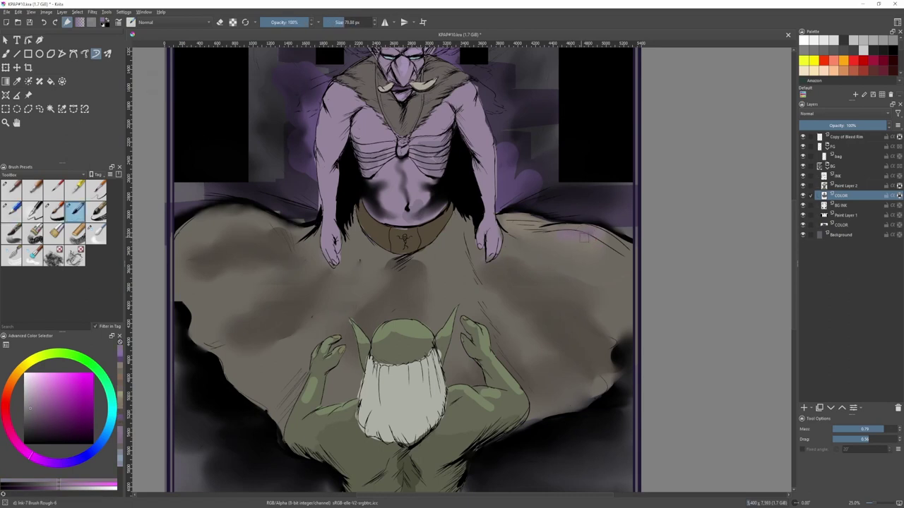
pyautogui.moveTo(583, 238); pyautogui.dragTo(583, 238)
pyautogui.press('f')
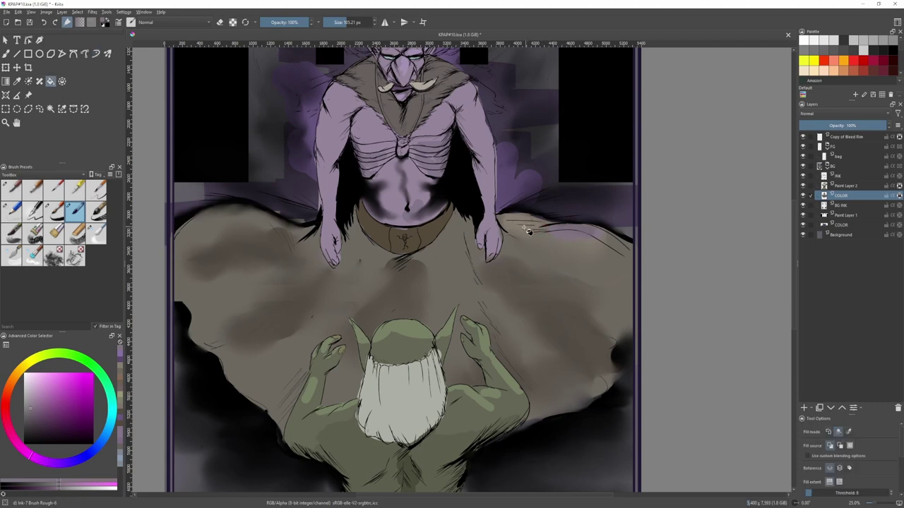
pyautogui.click(525, 231)
# - Blend the purple highlight on the cloth's upper right area into the surrounding brown with Blender Blur
pyautogui.scroll(-2, 525, 231)
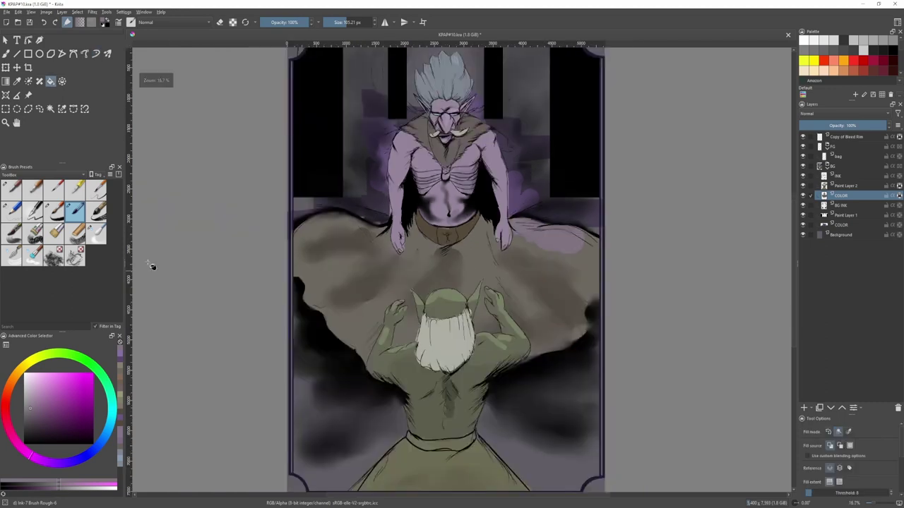
pyautogui.click(97, 233)
pyautogui.click(96, 53)
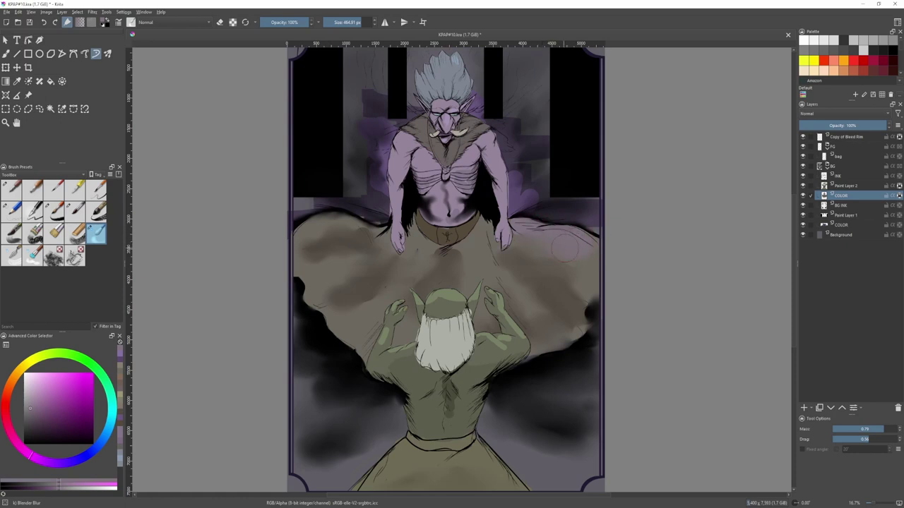
# - Paint light purple patches on the cloth below the troll's belt and near its outer edges with the PenQuill brush
pyautogui.press('/')
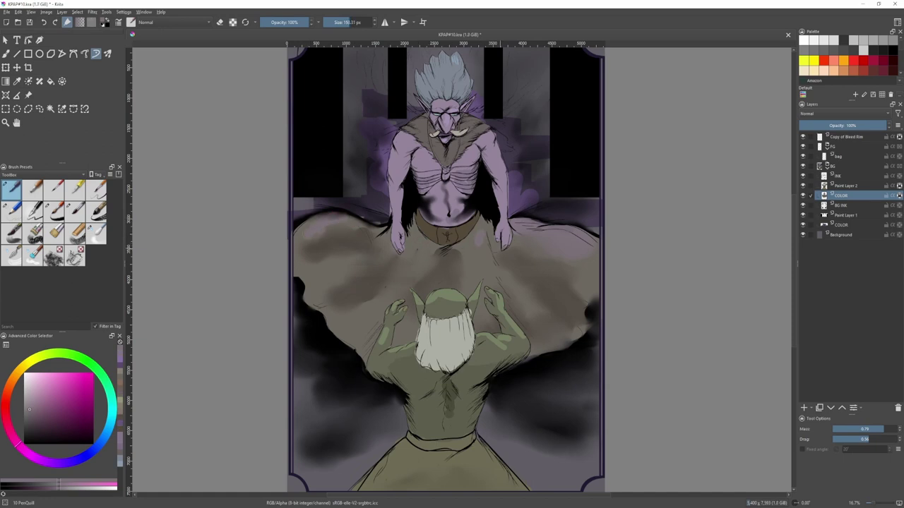
pyautogui.moveTo(477, 240)
pyautogui.mouseDown()
pyautogui.moveTo(473, 265)
pyautogui.moveTo(481, 268)
pyautogui.moveTo(487, 255)
pyautogui.mouseUp()
pyautogui.moveTo(419, 250); pyautogui.dragTo(407, 277)
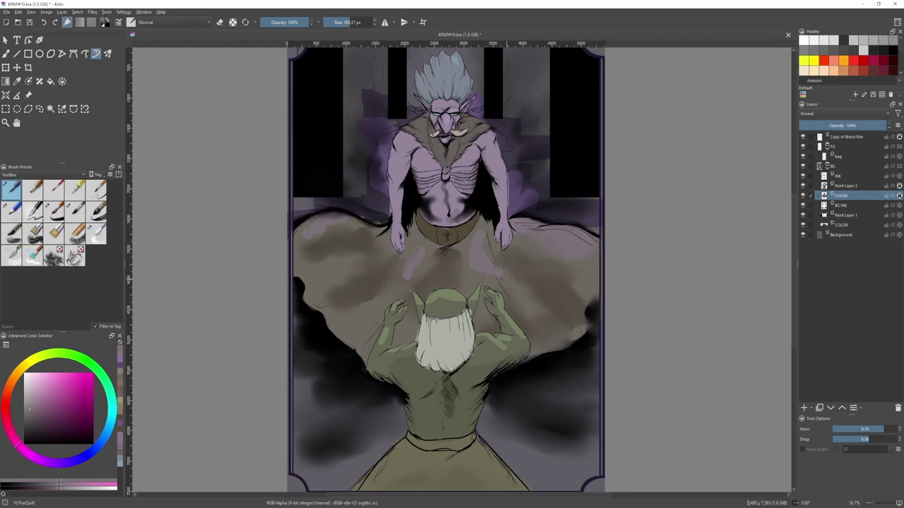
pyautogui.moveTo(578, 268)
pyautogui.mouseDown()
pyautogui.moveTo(592, 252)
pyautogui.moveTo(591, 269)
pyautogui.moveTo(586, 256)
pyautogui.mouseUp()
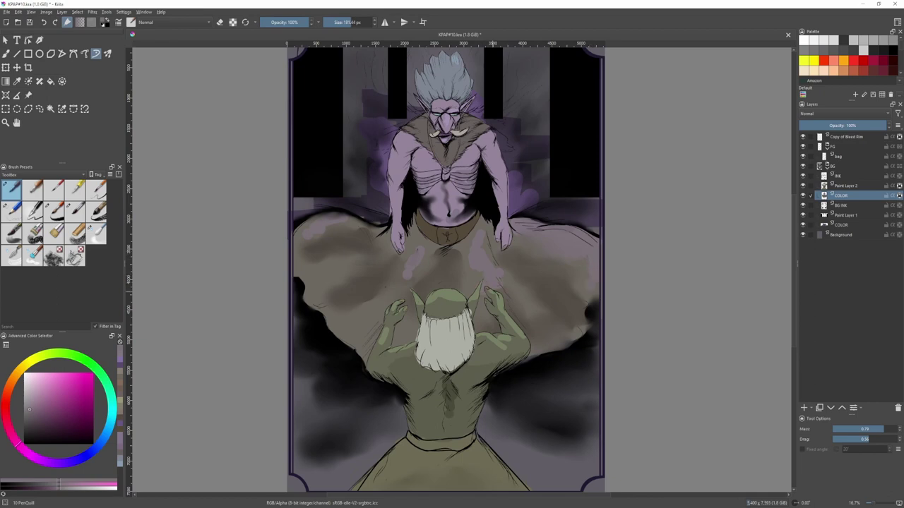
pyautogui.moveTo(417, 265); pyautogui.dragTo(381, 309)
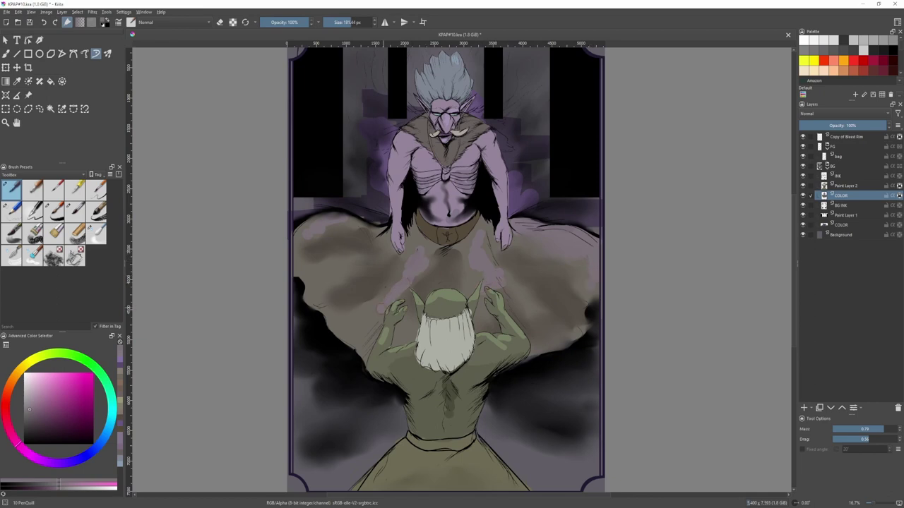
pyautogui.moveTo(362, 220)
pyautogui.mouseDown()
pyautogui.moveTo(306, 238)
pyautogui.moveTo(340, 226)
pyautogui.moveTo(357, 235)
pyautogui.mouseUp()
# - Soften the light purple patches across the cloth with an enlarged Blender Blur brush
pyautogui.click(96, 232)
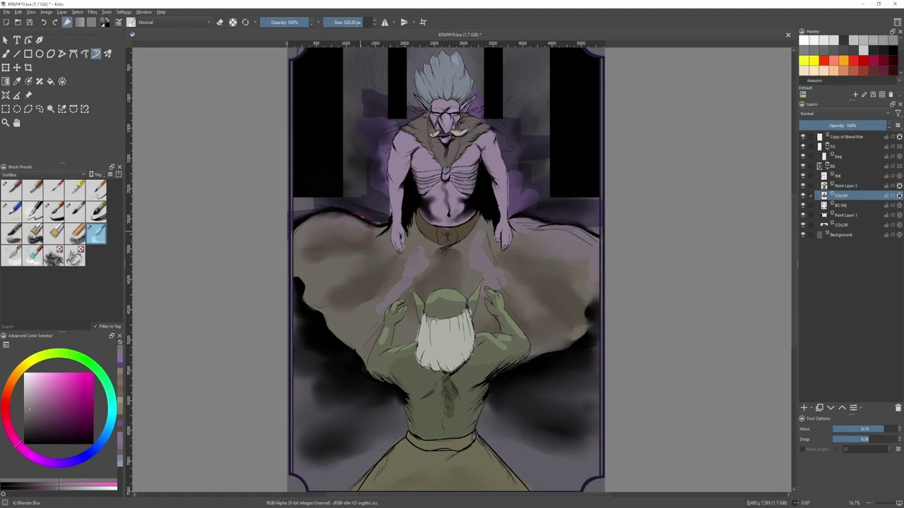
pyautogui.moveTo(419, 257); pyautogui.dragTo(395, 287)
pyautogui.scroll(-1, 504, 285)
pyautogui.press('2')
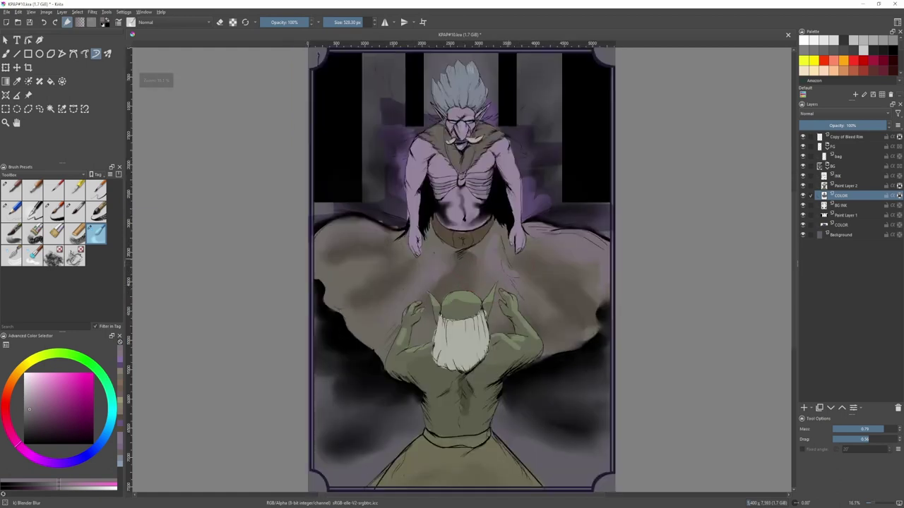
# - Darken the COLOR layer's shadows by lowering the dark end of its Color Adjustment curve
pyautogui.scroll(-2, 489, 257)
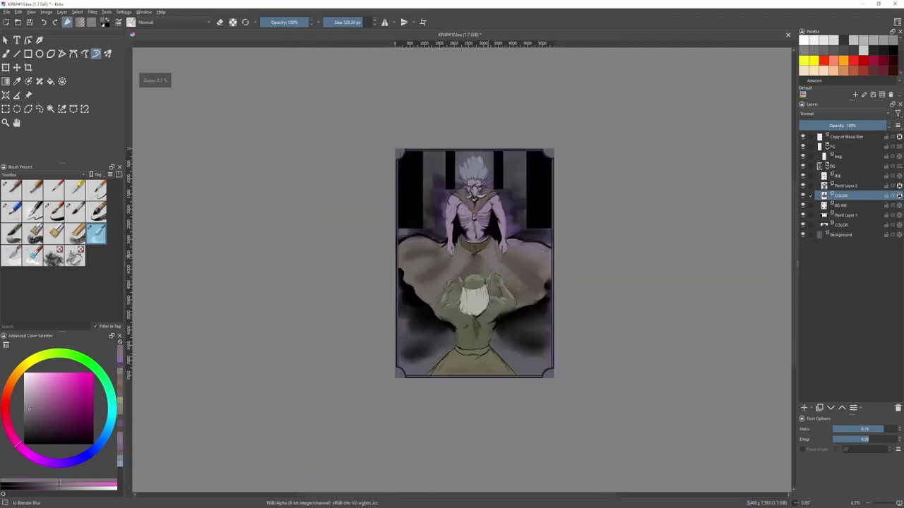
pyautogui.hotkey('ctrl', 'm')
pyautogui.click(706, 326)
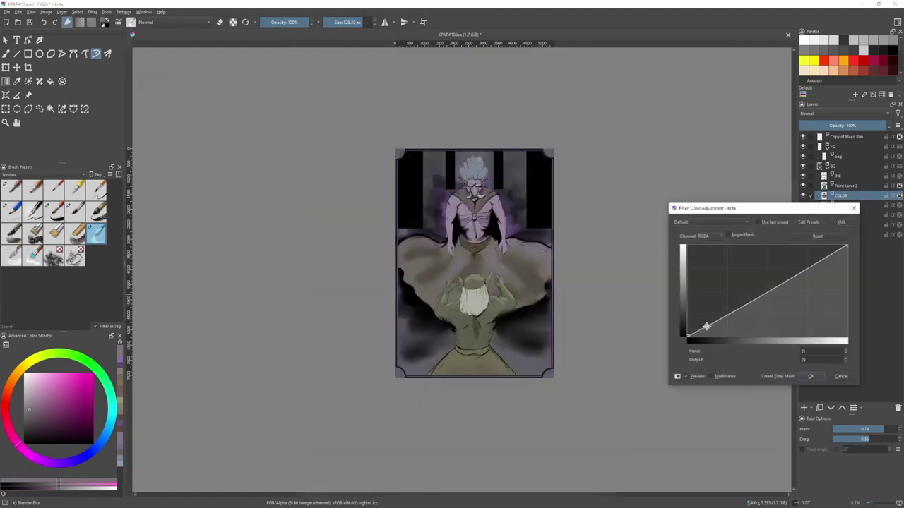
pyautogui.moveTo(706, 326); pyautogui.dragTo(708, 327)
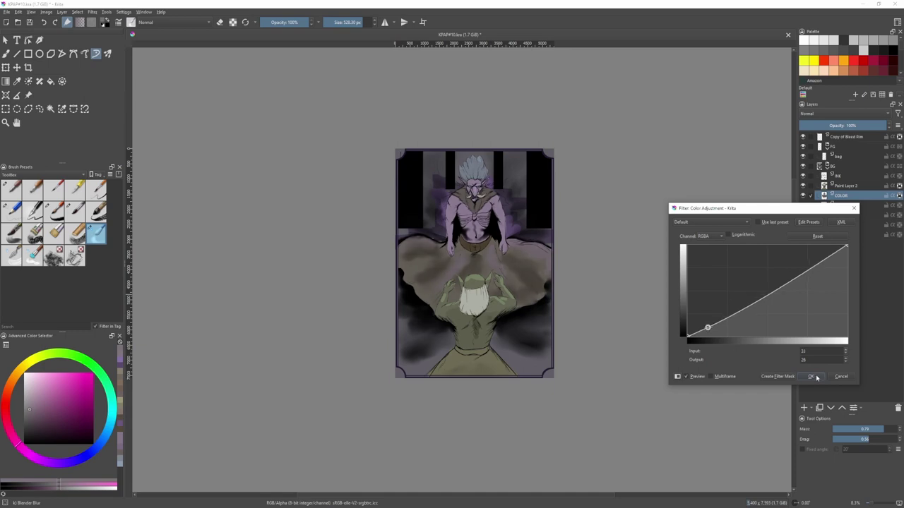
pyautogui.click(814, 378)
# - Darken Paint Layer 2's shadows with a Color Adjustment curve, lowering the dark end and adding a second point to hold the midtones
pyautogui.click(841, 205)
pyautogui.click(852, 186)
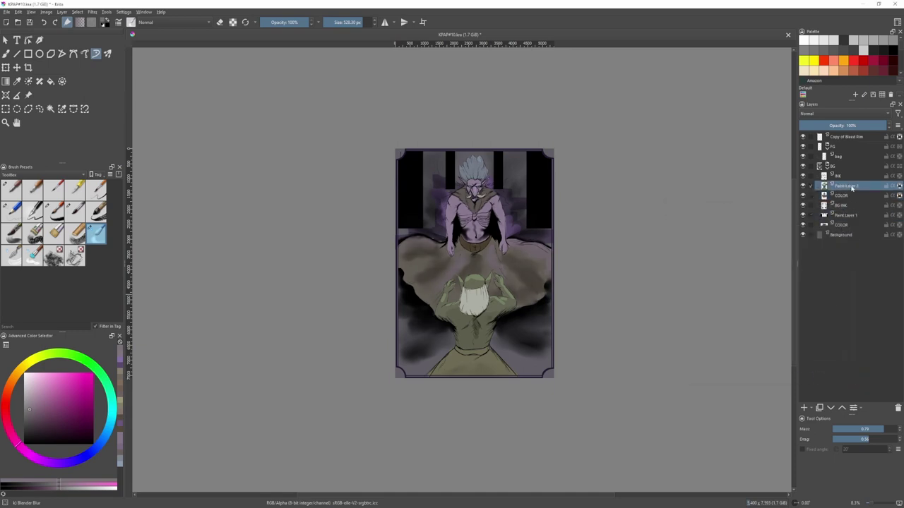
pyautogui.hotkey('ctrl', 'm')
pyautogui.moveTo(713, 321); pyautogui.dragTo(713, 327)
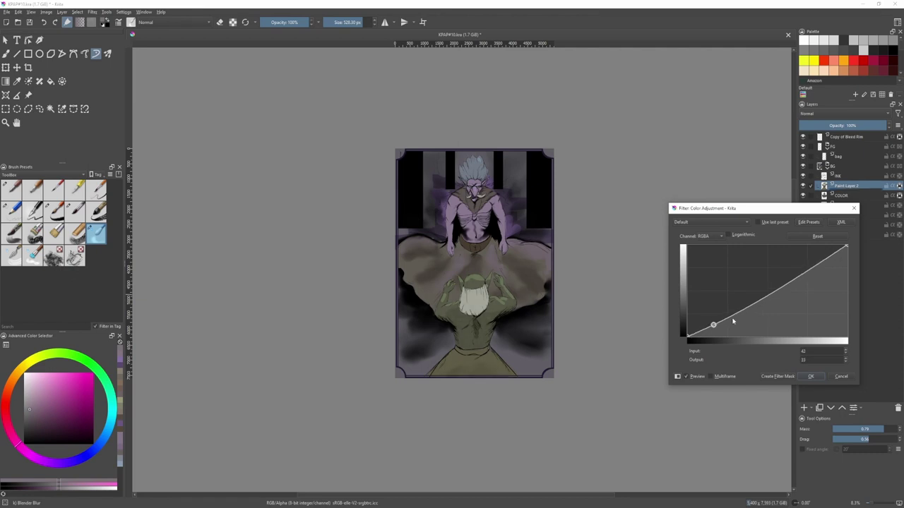
pyautogui.click(740, 311)
pyautogui.moveTo(713, 324); pyautogui.dragTo(714, 327)
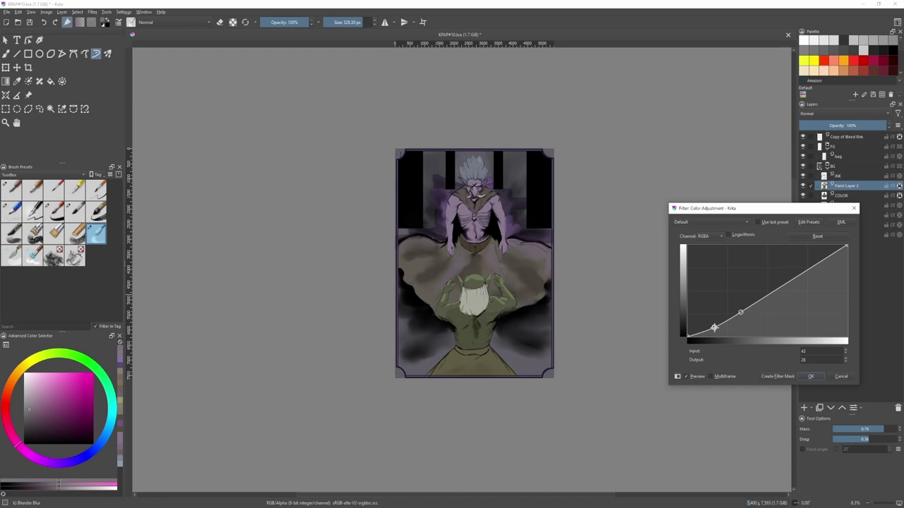
pyautogui.click(810, 376)
# - Soften the shading on the green figure's shoulder and the back of his head with a smaller Blender Blur brush
pyautogui.scroll(2, 529, 392)
pyautogui.scroll(1, 451, 297)
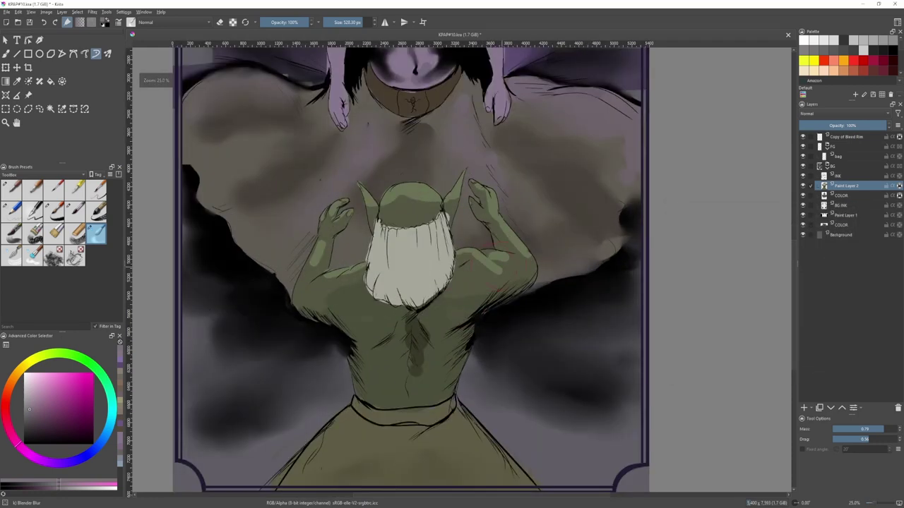
pyautogui.moveTo(502, 266)
pyautogui.mouseDown()
pyautogui.moveTo(481, 266)
pyautogui.moveTo(508, 262)
pyautogui.mouseUp()
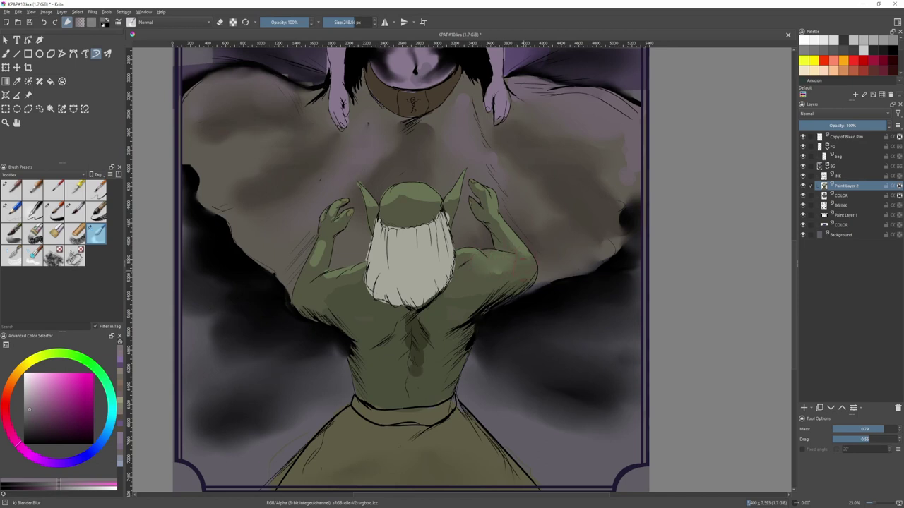
pyautogui.scroll(-1, 525, 268)
pyautogui.scroll(1, 461, 232)
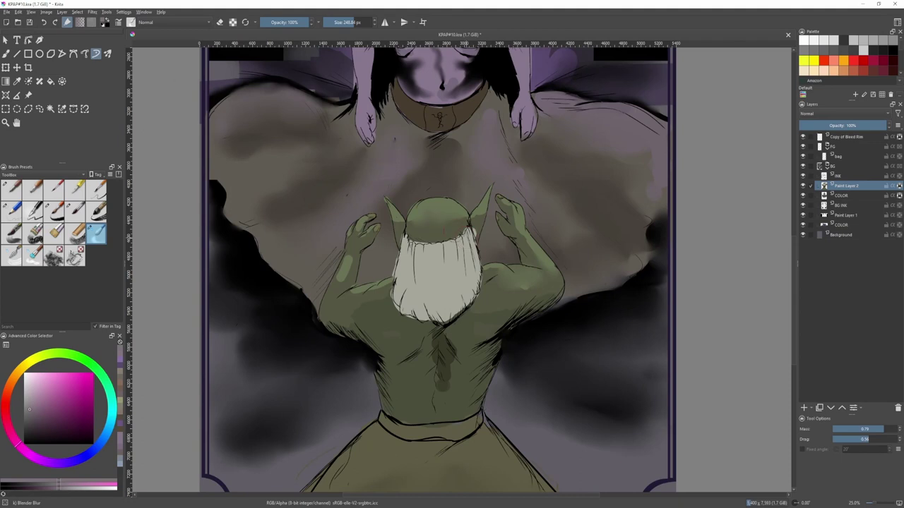
pyautogui.scroll(-1, 460, 230)
pyautogui.scroll(1, 460, 209)
pyautogui.moveTo(465, 236); pyautogui.dragTo(446, 240)
# - Paint muted light purple strokes across the upper part of the green figure's white hair with the Ink-7 Brush Rough
pyautogui.keyDown('ctrl'); pyautogui.click(413, 298); pyautogui.keyUp('ctrl')
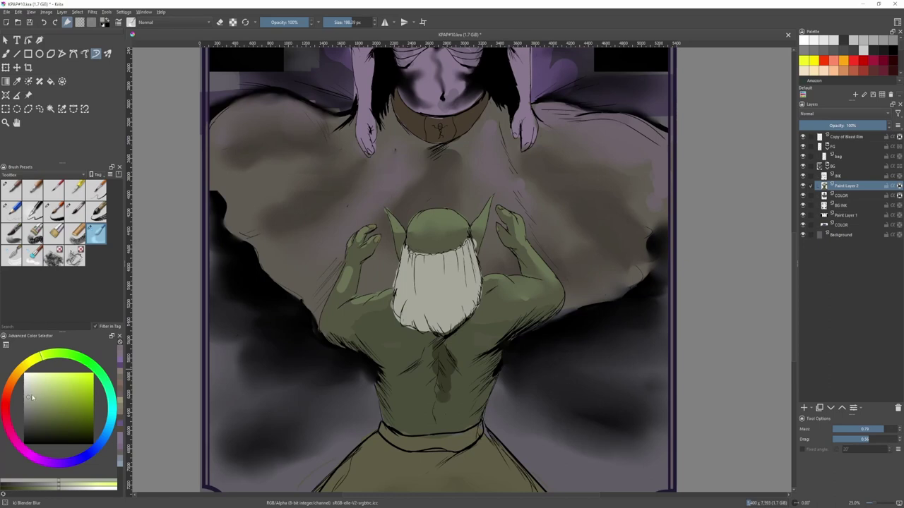
pyautogui.press('/')
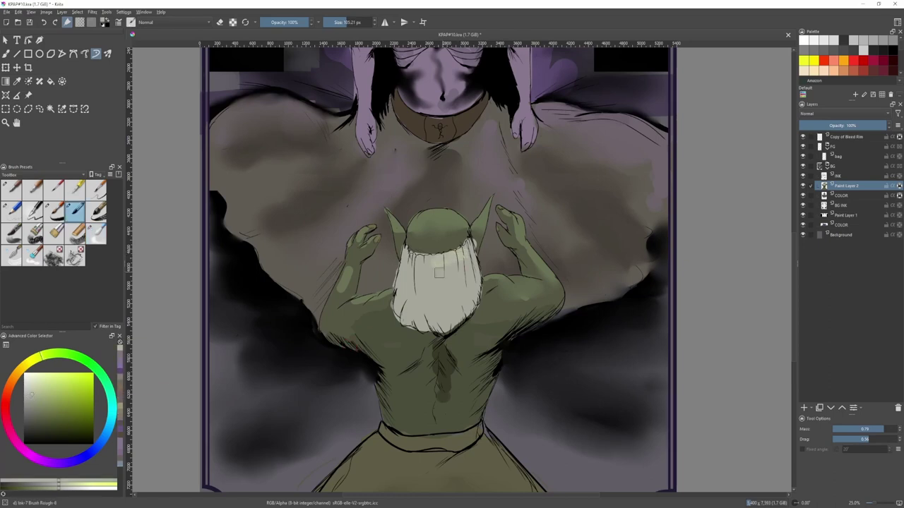
pyautogui.moveTo(41, 353); pyautogui.dragTo(26, 364)
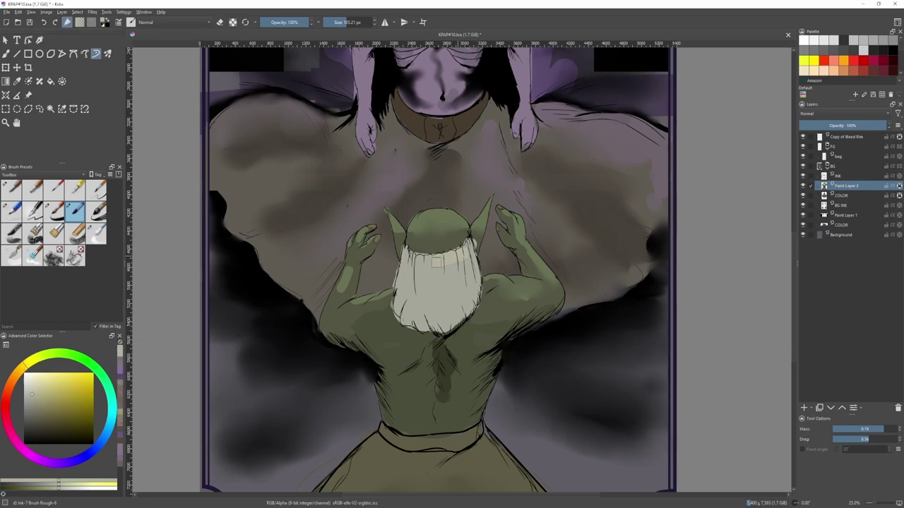
pyautogui.moveTo(19, 372); pyautogui.dragTo(10, 400)
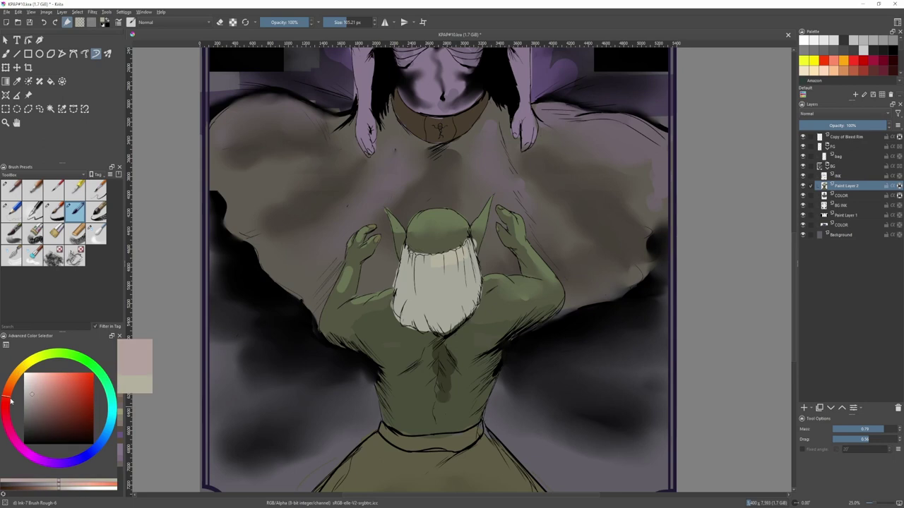
pyautogui.moveTo(26, 448); pyautogui.dragTo(12, 435)
pyautogui.moveTo(464, 250); pyautogui.dragTo(449, 257)
pyautogui.moveTo(13, 433); pyautogui.dragTo(37, 460)
pyautogui.moveTo(460, 253); pyautogui.dragTo(439, 262)
pyautogui.press('[')
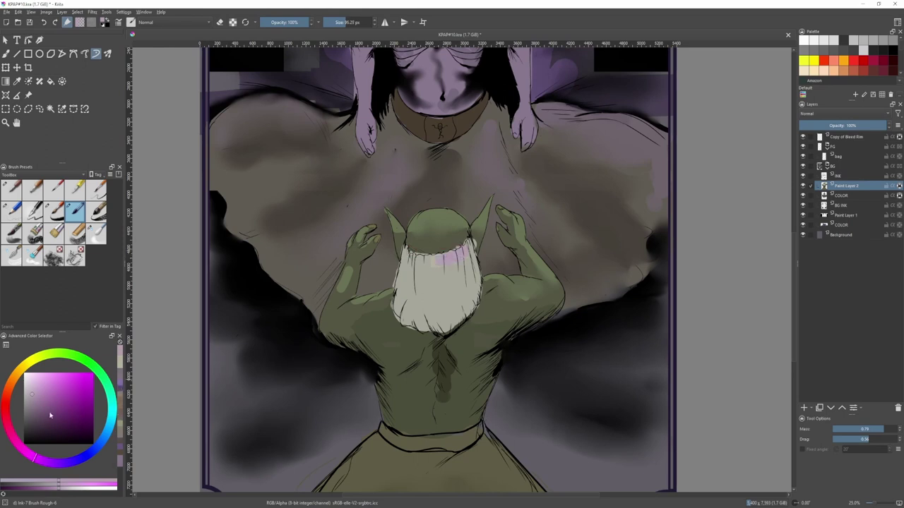
pyautogui.click(31, 399)
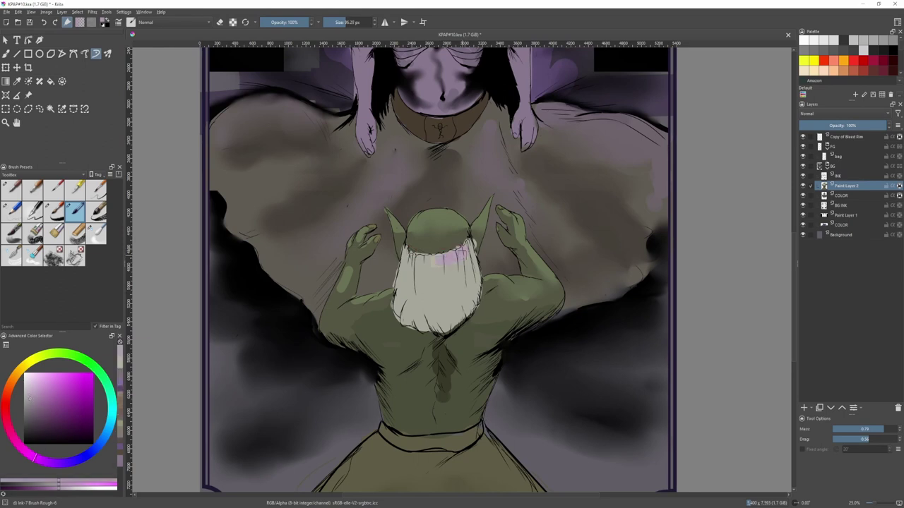
pyautogui.moveTo(453, 257)
pyautogui.mouseDown()
pyautogui.moveTo(460, 257)
pyautogui.moveTo(440, 258)
pyautogui.moveTo(456, 262)
pyautogui.mouseUp()
# - Retint the purple patch in the green figure's hair, extend it downward and blend it in with Blender Blur
pyautogui.click(48, 487)
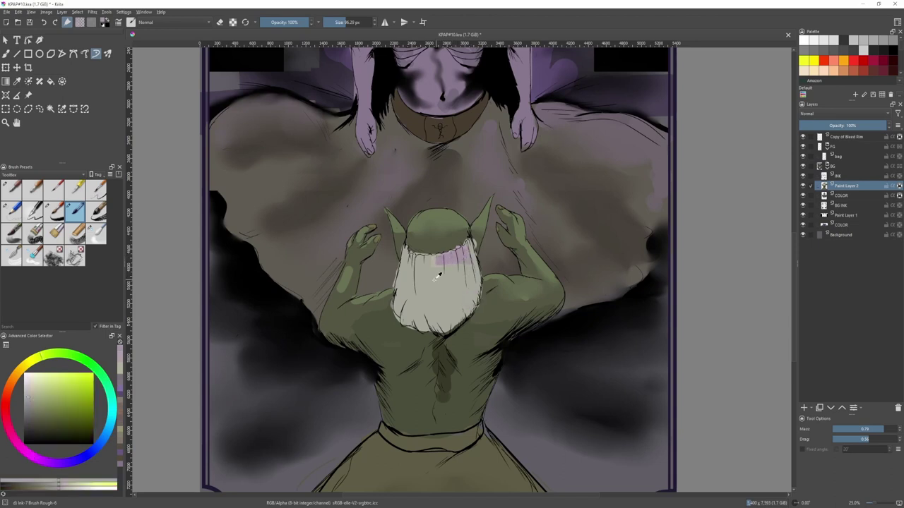
pyautogui.click(39, 460)
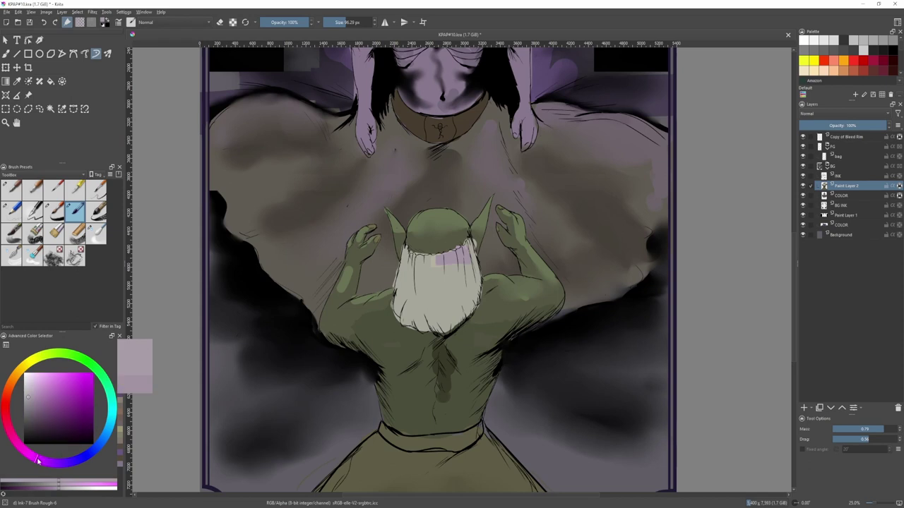
pyautogui.press('f')
pyautogui.click(458, 262)
pyautogui.press('b')
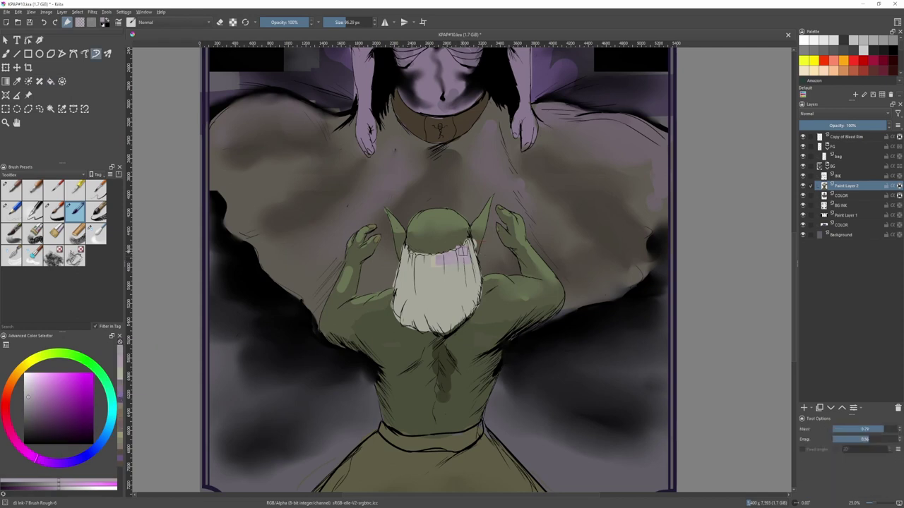
pyautogui.moveTo(426, 266)
pyautogui.mouseDown()
pyautogui.moveTo(458, 274)
pyautogui.moveTo(439, 264)
pyautogui.moveTo(437, 277)
pyautogui.moveTo(425, 273)
pyautogui.moveTo(424, 262)
pyautogui.moveTo(467, 262)
pyautogui.moveTo(464, 291)
pyautogui.moveTo(458, 265)
pyautogui.moveTo(440, 269)
pyautogui.moveTo(448, 283)
pyautogui.moveTo(427, 278)
pyautogui.moveTo(421, 264)
pyautogui.moveTo(444, 276)
pyautogui.mouseUp()
pyautogui.click(96, 233)
# - Paint thin darker grey-green strands down the green figure's hair with a reduced PenQuill brush
pyautogui.keyDown('ctrl'); pyautogui.click(444, 301); pyautogui.keyUp('ctrl')
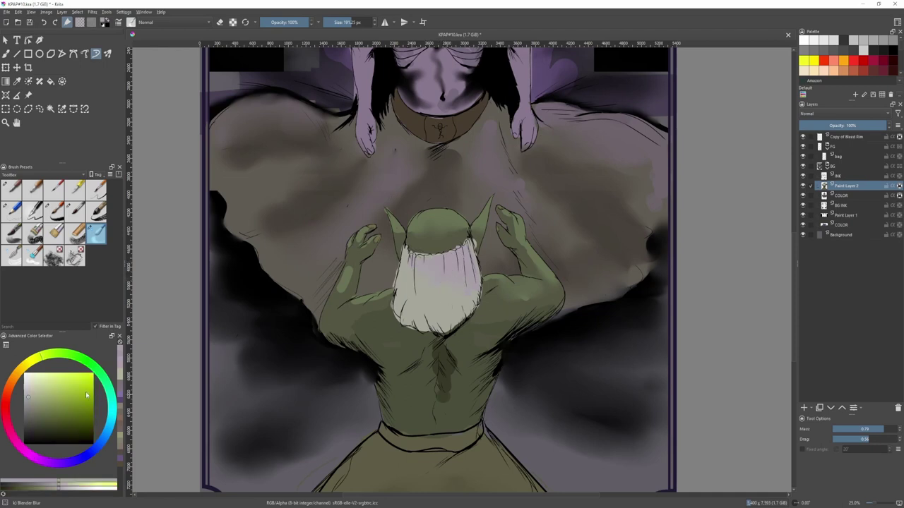
pyautogui.click(31, 404)
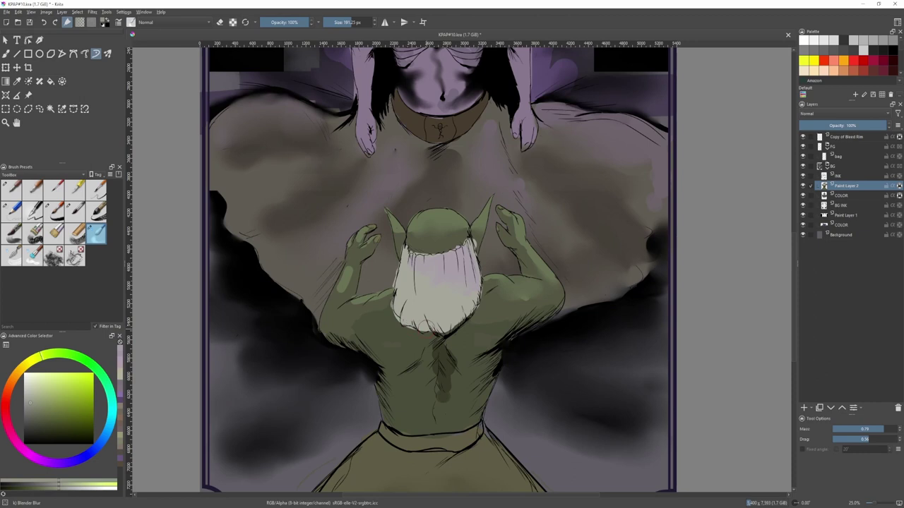
pyautogui.press('/')
pyautogui.press('[')
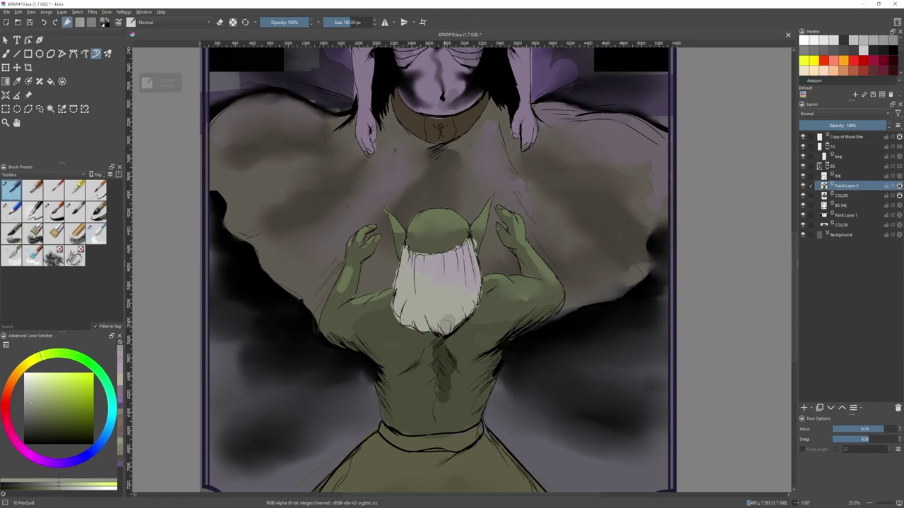
pyautogui.keyDown('shift'); pyautogui.moveTo(451, 321); pyautogui.dragTo(444, 321); pyautogui.keyUp('shift')
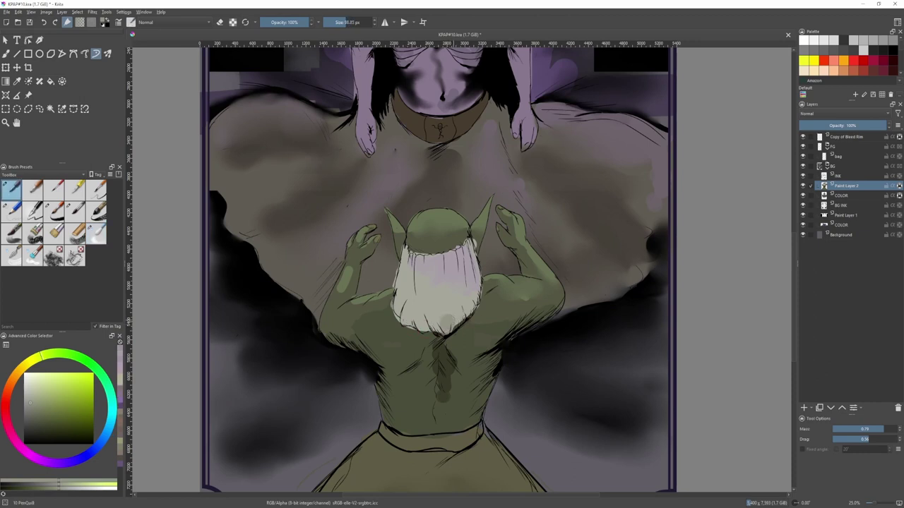
pyautogui.press('[')
pyautogui.press('[')
pyautogui.press('v')
pyautogui.moveTo(443, 262)
pyautogui.mouseDown()
pyautogui.moveTo(444, 339)
pyautogui.moveTo(446, 332)
pyautogui.mouseUp()
pyautogui.moveTo(459, 266)
pyautogui.mouseDown()
pyautogui.moveTo(463, 308)
pyautogui.moveTo(473, 306)
pyautogui.mouseUp()
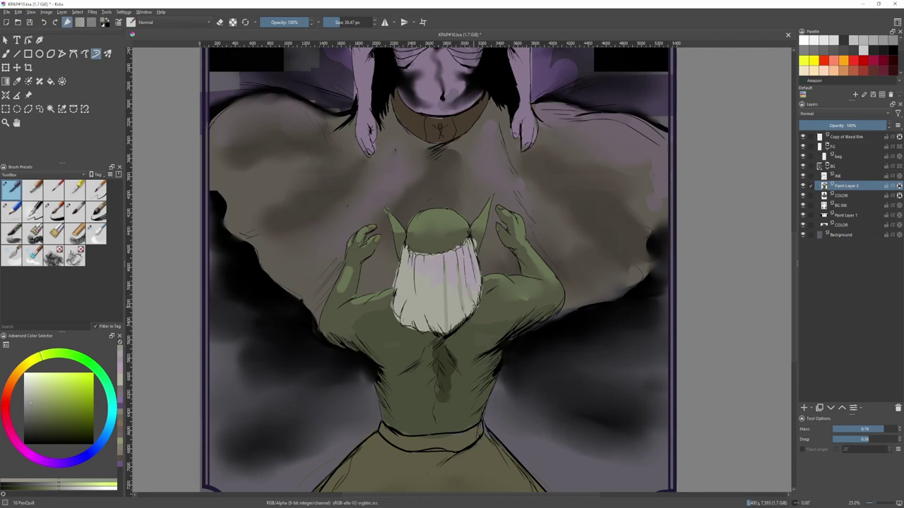
pyautogui.press('v')
pyautogui.moveTo(426, 284)
pyautogui.mouseDown()
pyautogui.moveTo(426, 314)
pyautogui.moveTo(405, 309)
pyautogui.mouseUp()
# - Blend the darker strands into the green figure's hair with Blender Blur
pyautogui.click(97, 234)
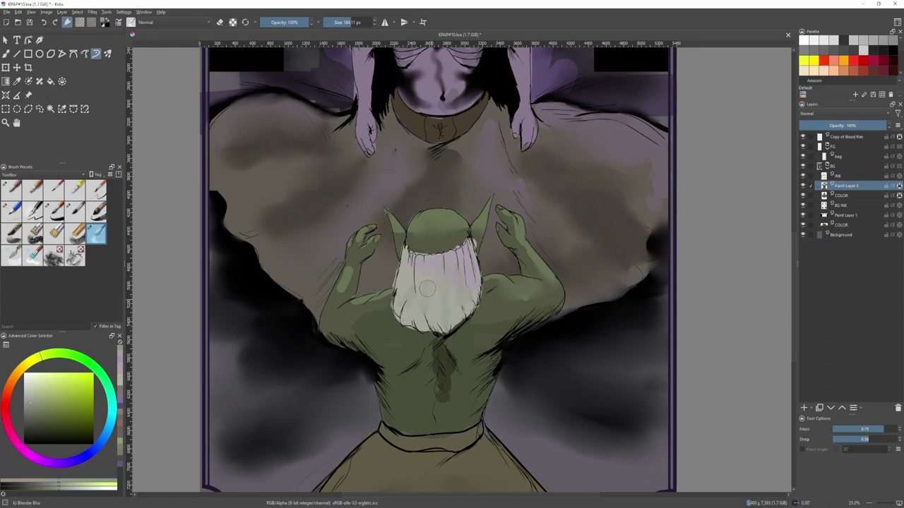
pyautogui.moveTo(427, 289)
pyautogui.mouseDown()
pyautogui.moveTo(430, 270)
pyautogui.moveTo(455, 272)
pyautogui.mouseUp()
pyautogui.moveTo(475, 243)
pyautogui.keyDown('shift'); pyautogui.mouseDown()
pyautogui.moveTo(449, 239)
pyautogui.moveTo(475, 243)
pyautogui.mouseUp(); pyautogui.keyUp('shift')
pyautogui.press(']')
pyautogui.press(']')
# - Soften the dark shadow along the green figure's spine with Blender Blur
pyautogui.press('2')
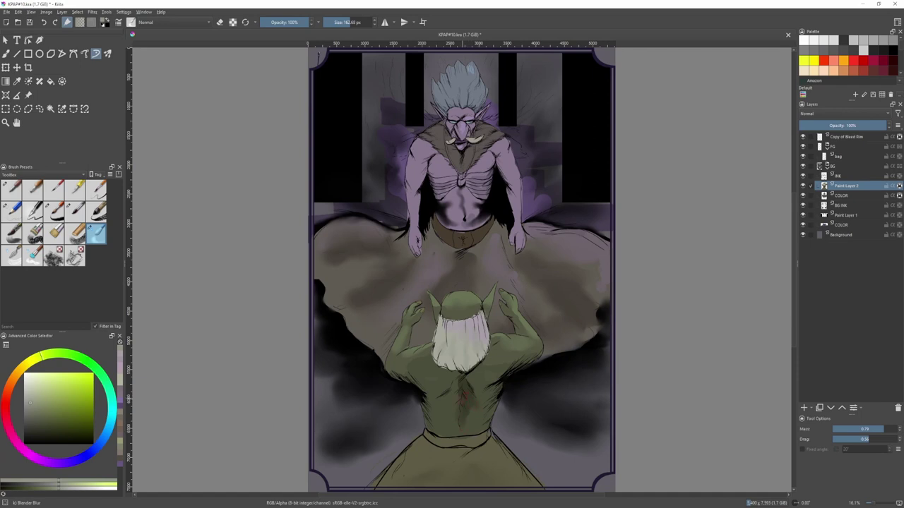
pyautogui.keyDown('shift'); pyautogui.moveTo(456, 400); pyautogui.dragTo(462, 397); pyautogui.keyUp('shift')
pyautogui.press('/')
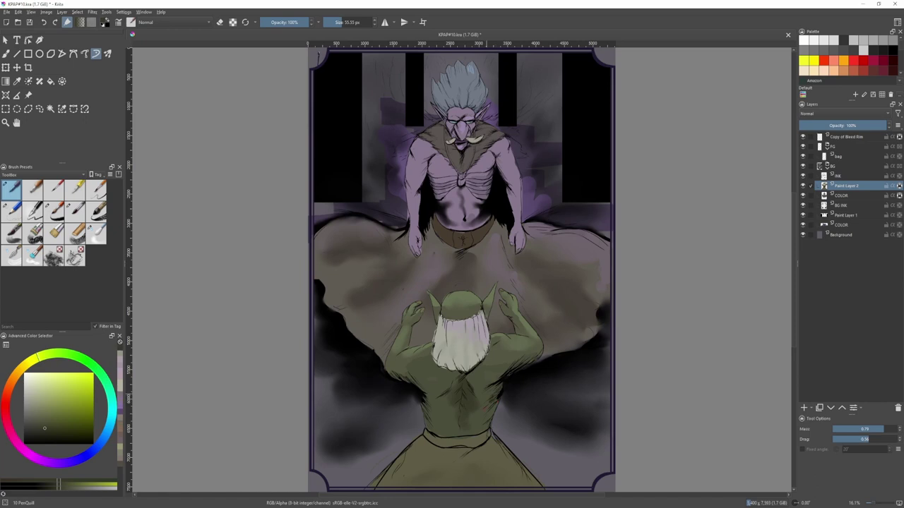
# - Darken the background COLOR layer's shadows by lowering the dark end of its Color Adjustment curve
pyautogui.click(842, 225)
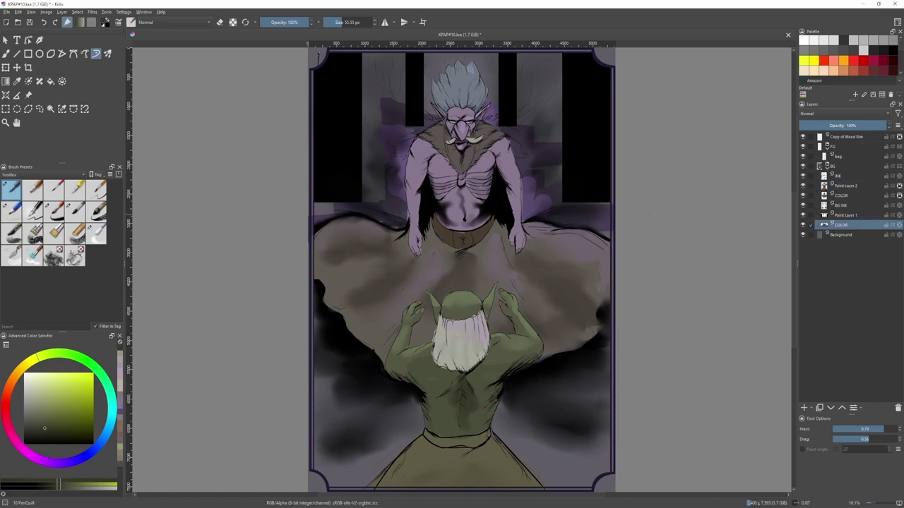
pyautogui.scroll(-1, 641, 215)
pyautogui.hotkey('ctrl', 'm')
pyautogui.moveTo(713, 321); pyautogui.dragTo(713, 329)
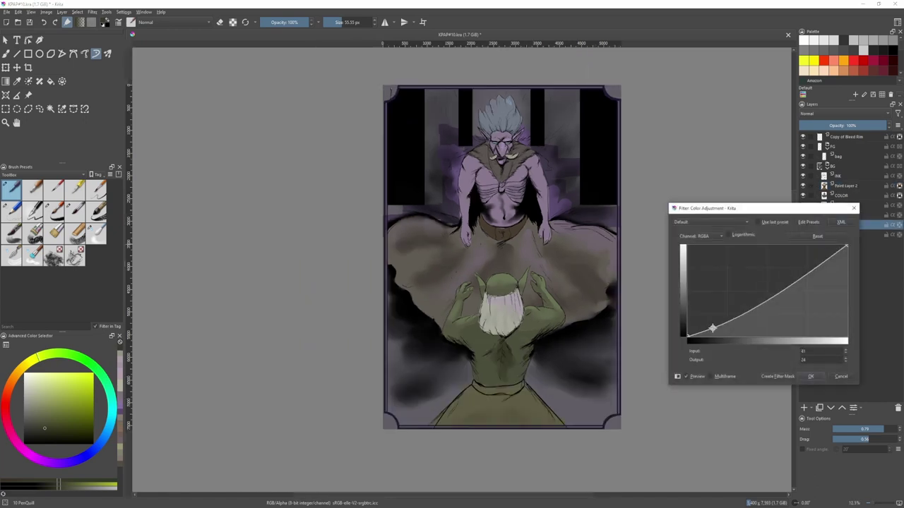
pyautogui.click(808, 376)
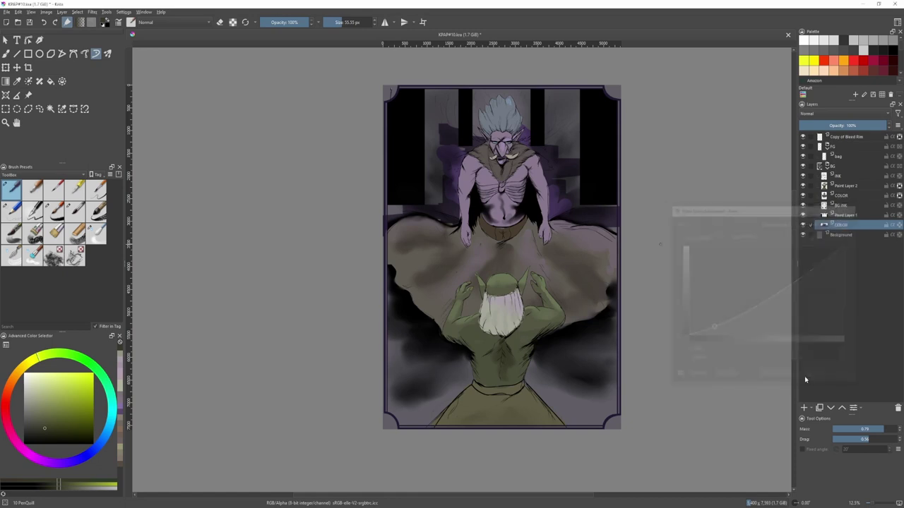
# - Fill the grey wall areas behind the troll with very dark purple and blend them with an enlarged Blender Blur brush
pyautogui.keyDown('ctrl'); pyautogui.click(599, 210); pyautogui.keyUp('ctrl')
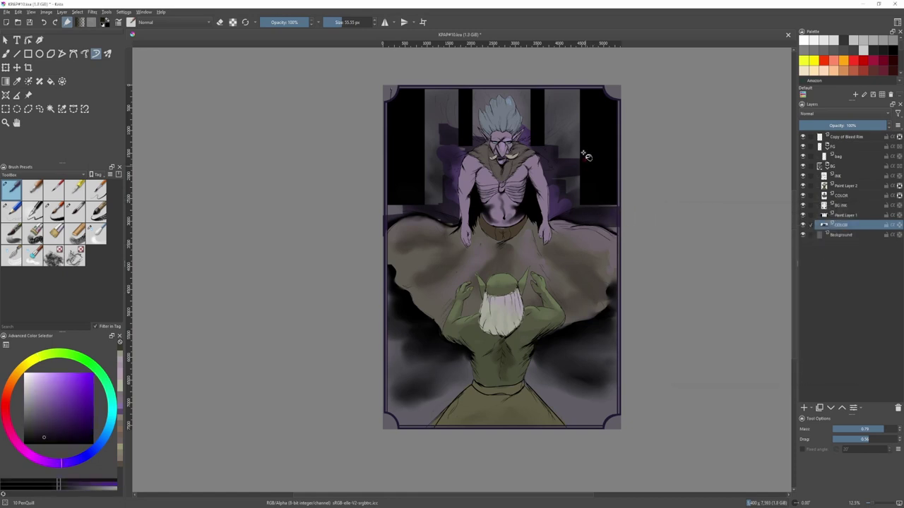
pyautogui.press('f')
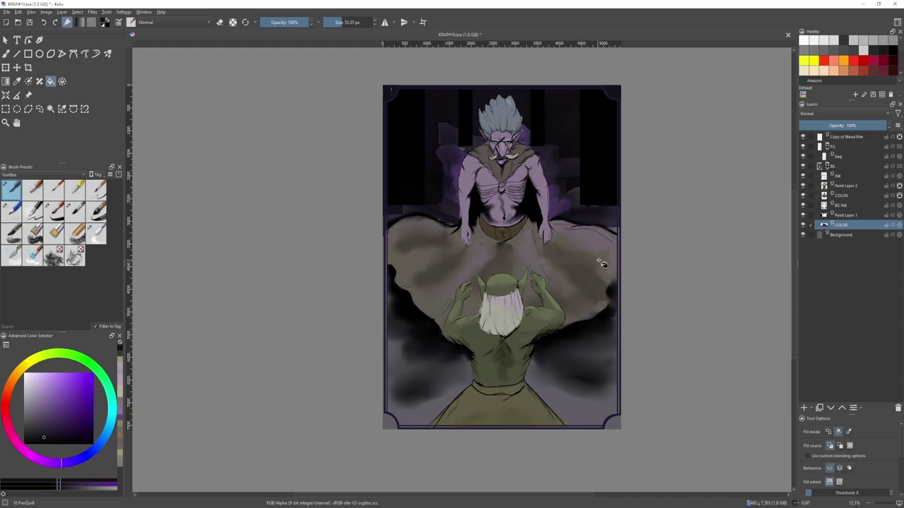
pyautogui.press('b')
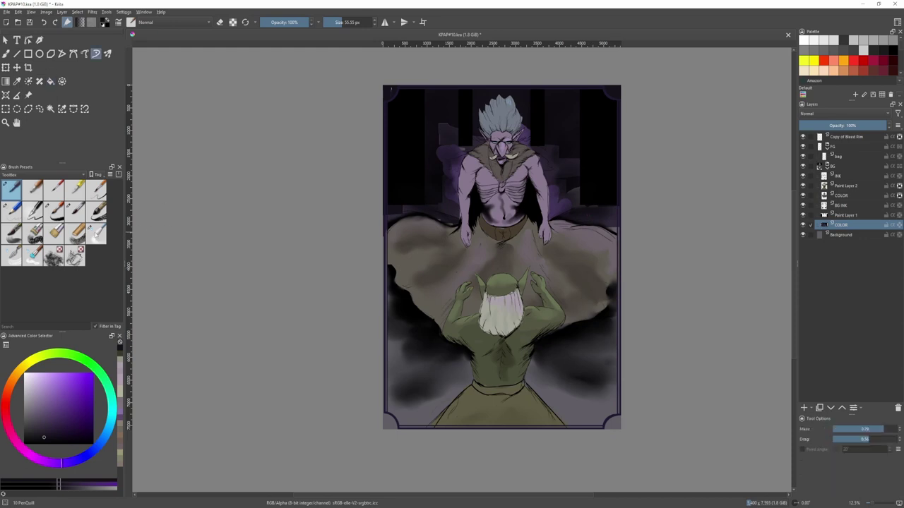
pyautogui.click(96, 234)
pyautogui.moveTo(544, 186); pyautogui.dragTo(584, 196)
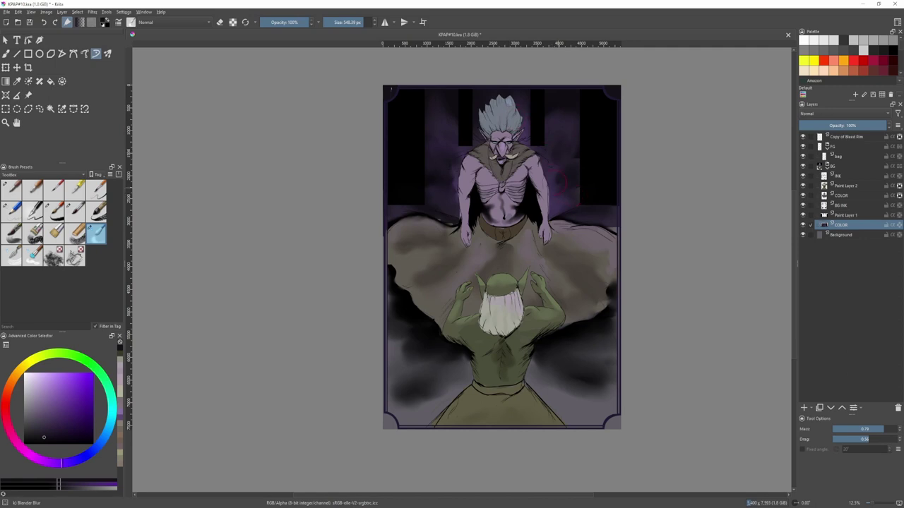
# - Fill patches of the background on both sides of the troll with a brighter purple
pyautogui.keyDown('ctrl'); pyautogui.click(554, 206); pyautogui.keyUp('ctrl')
pyautogui.click(53, 405)
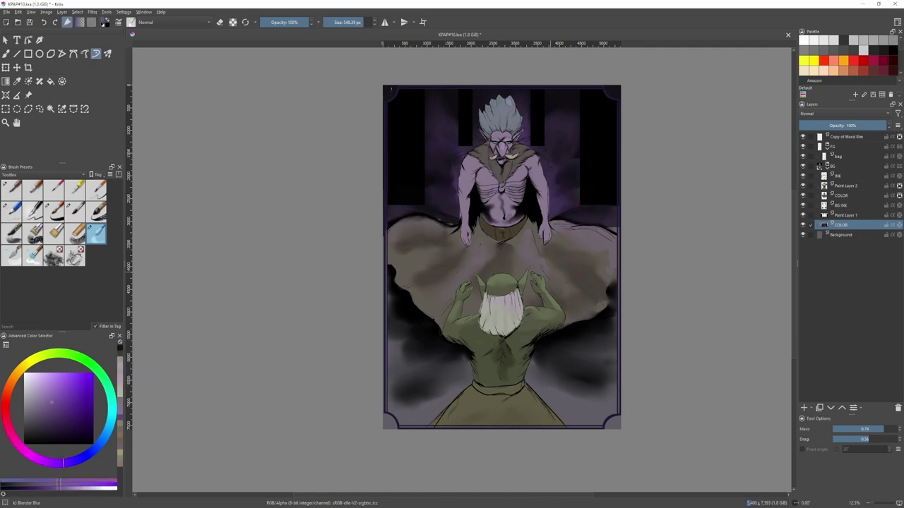
pyautogui.press('f')
pyautogui.click(559, 210)
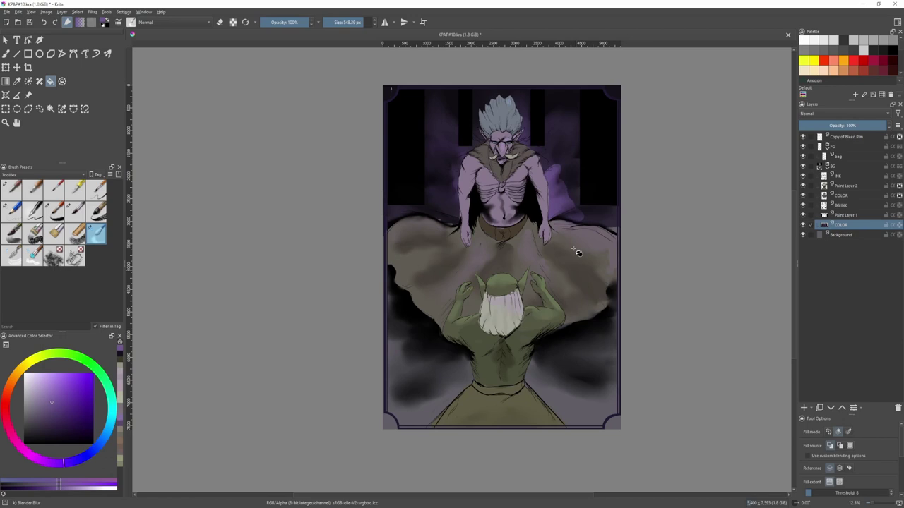
pyautogui.click(556, 148)
pyautogui.click(96, 54)
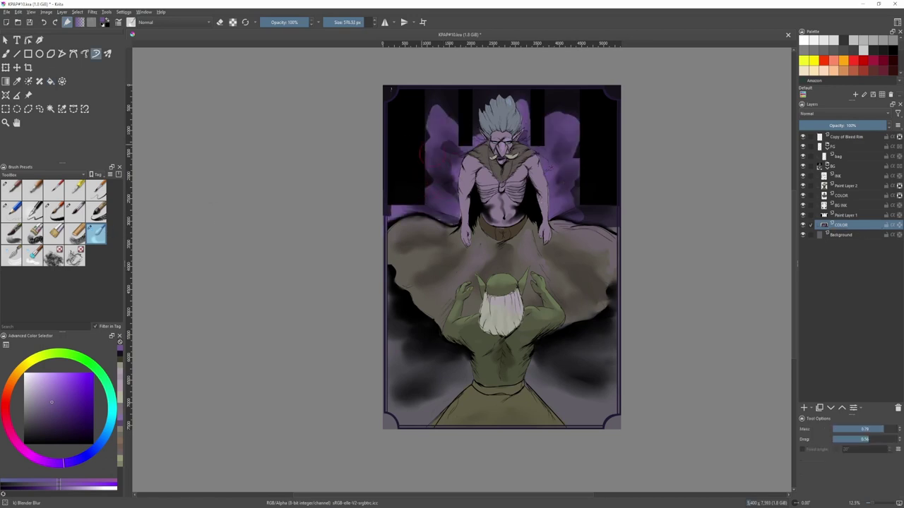
# - Blend the bright purple patches around the troll into a soft glow with a large Blender Blur brush
pyautogui.moveTo(435, 126)
pyautogui.mouseDown()
pyautogui.moveTo(437, 114)
pyautogui.moveTo(449, 117)
pyautogui.moveTo(449, 134)
pyautogui.mouseUp()
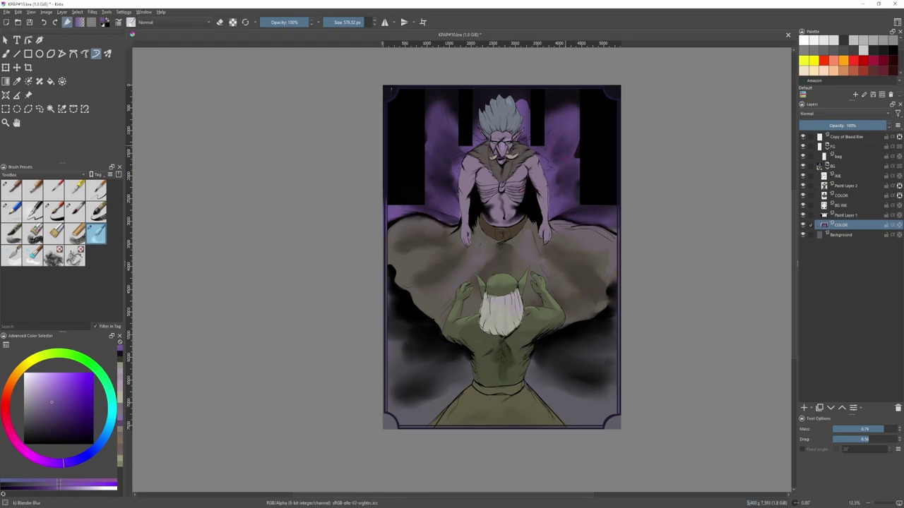
pyautogui.moveTo(524, 140)
pyautogui.mouseDown()
pyautogui.moveTo(522, 106)
pyautogui.moveTo(505, 103)
pyautogui.mouseUp()
pyautogui.scroll(-2, 493, 159)
pyautogui.scroll(3, 492, 159)
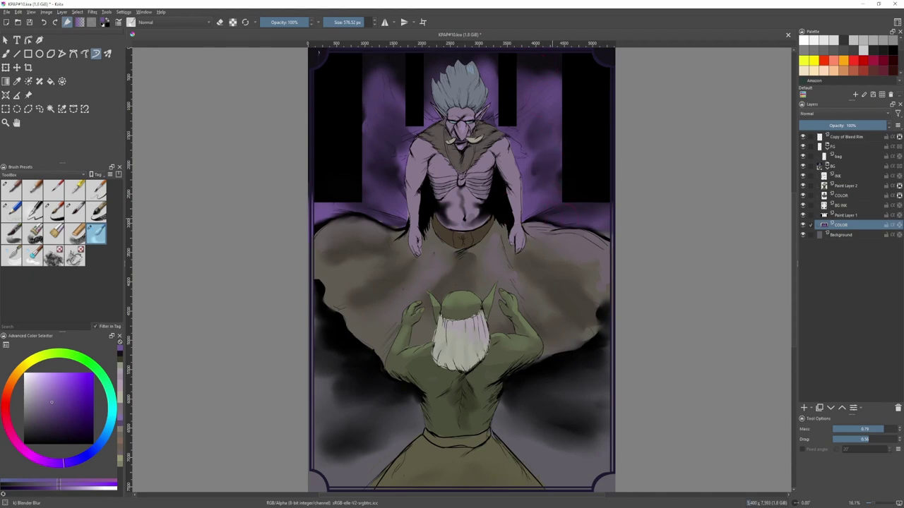
# - Paint purple patches into the background beside the troll's head and shoulders with the Pencil-1 Hard brush, using a sampled, brightened purple
pyautogui.scroll(-1, 514, 212)
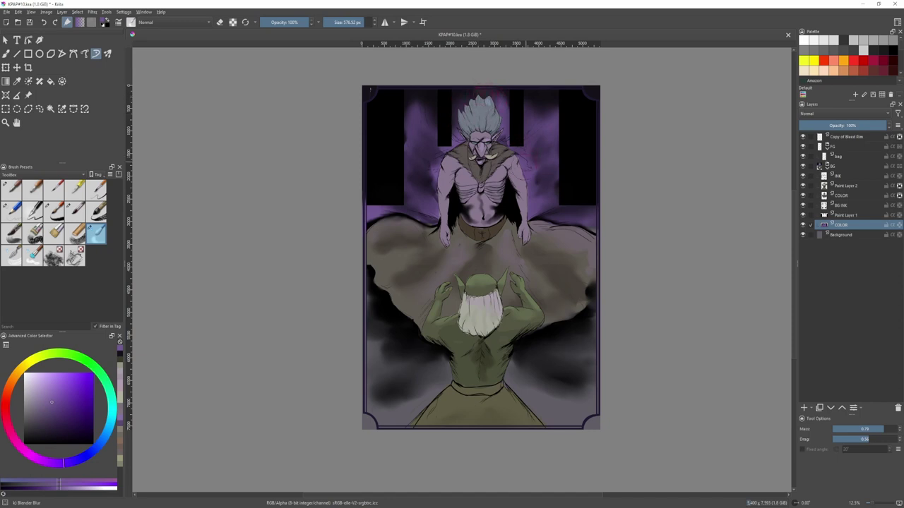
pyautogui.press('/')
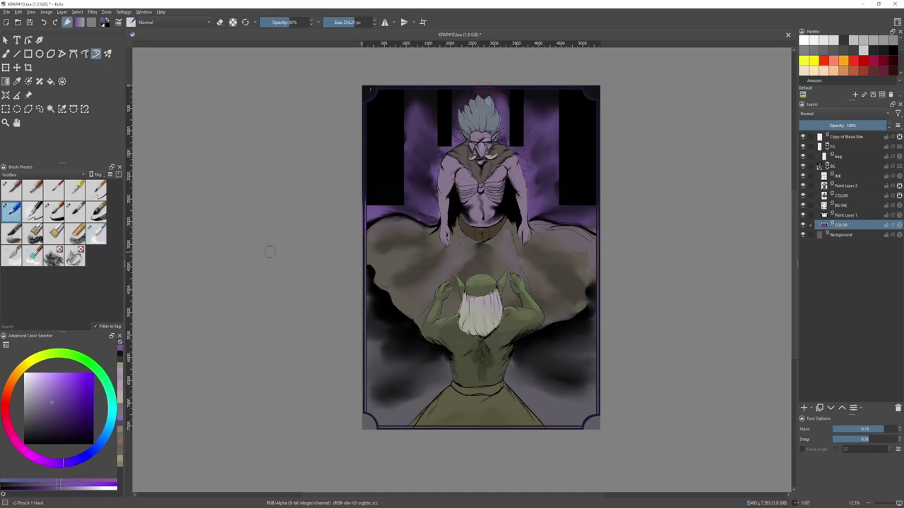
pyautogui.keyDown('ctrl'); pyautogui.click(534, 138); pyautogui.keyUp('ctrl')
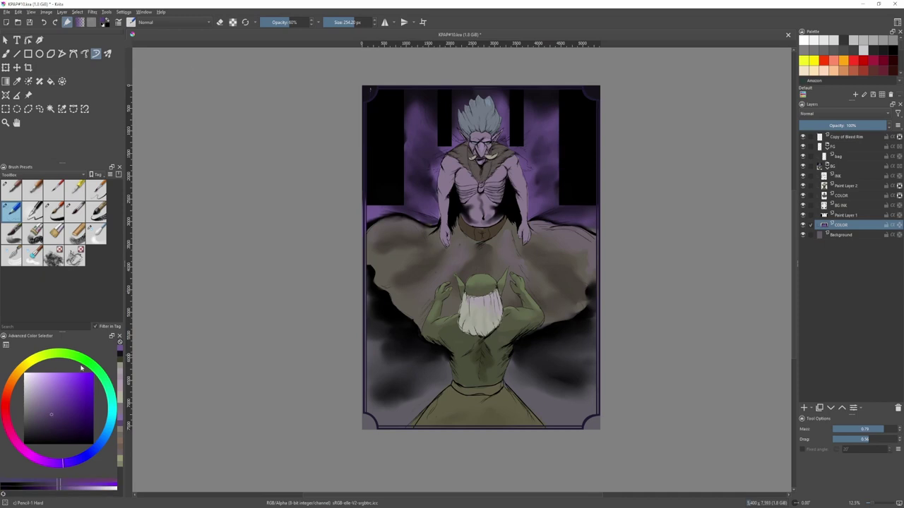
pyautogui.click(51, 398)
pyautogui.moveTo(561, 180); pyautogui.dragTo(563, 180)
pyautogui.moveTo(540, 168); pyautogui.dragTo(528, 171)
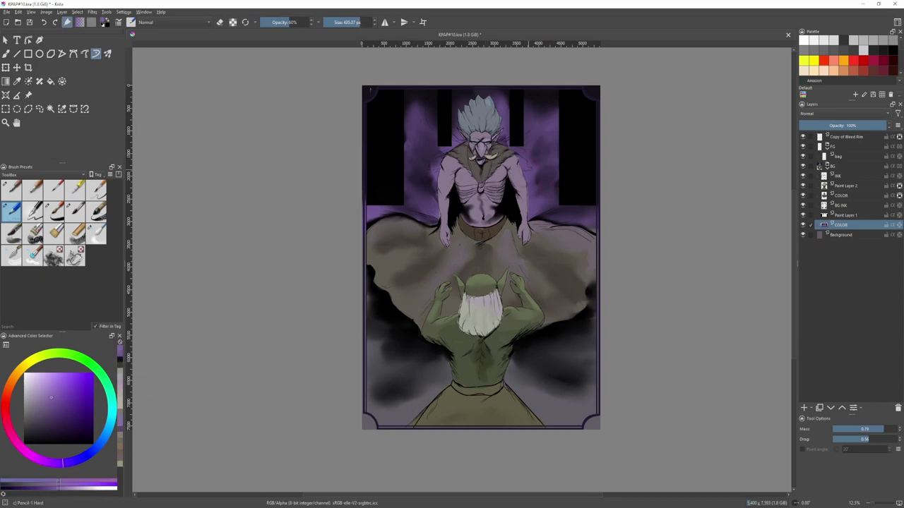
pyautogui.moveTo(446, 149); pyautogui.dragTo(446, 126)
pyautogui.moveTo(516, 124); pyautogui.dragTo(502, 139)
pyautogui.scroll(1, 489, 103)
# - Blend the light blue highlight at the tip of the troll's hair on the figures' COLOR layer with a smaller Blender Blur brush
pyautogui.click(841, 205)
pyautogui.scroll(-2, 505, 219)
pyautogui.scroll(3, 515, 152)
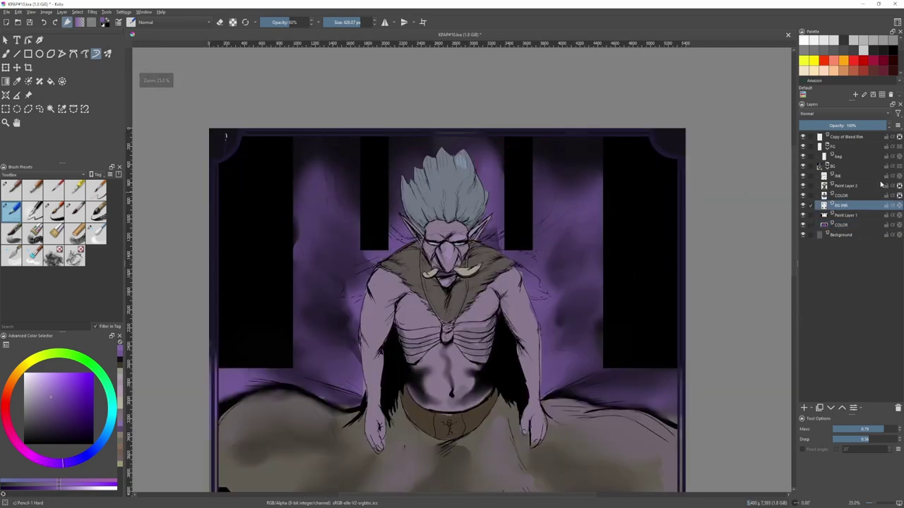
pyautogui.click(851, 185)
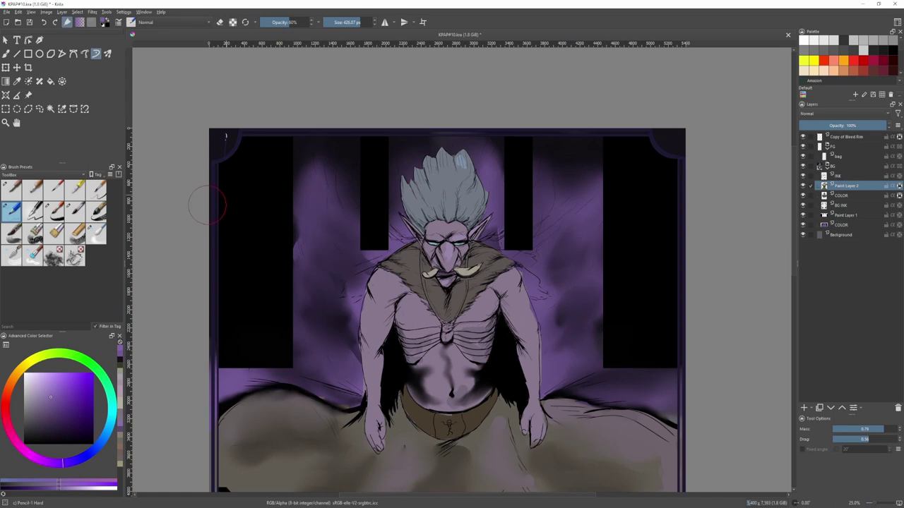
pyautogui.click(96, 233)
pyautogui.press('+')
pyautogui.press('+')
pyautogui.moveTo(444, 195); pyautogui.dragTo(400, 189)
pyautogui.press('[')
pyautogui.press('[')
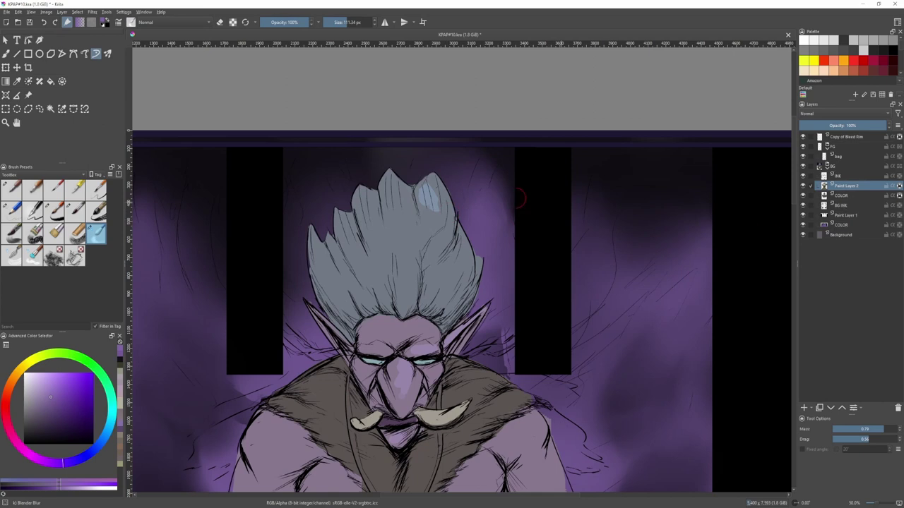
pyautogui.press('+')
pyautogui.press('+')
pyautogui.keyDown('ctrl'); pyautogui.click(452, 207); pyautogui.keyUp('ctrl')
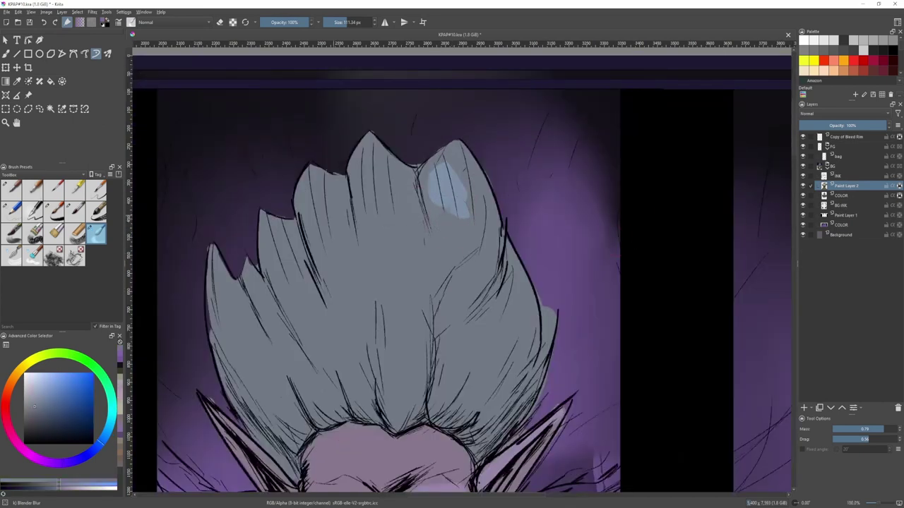
pyautogui.click(843, 196)
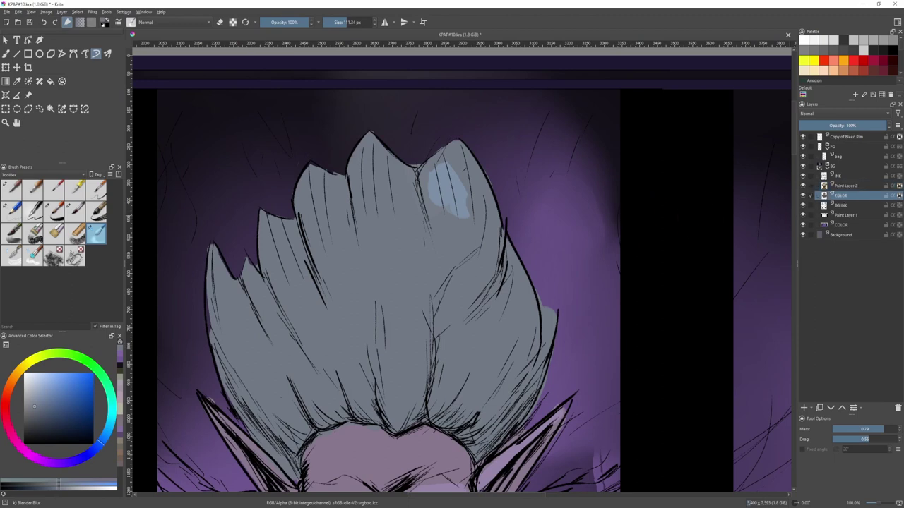
pyautogui.moveTo(436, 179)
pyautogui.mouseDown()
pyautogui.moveTo(458, 210)
pyautogui.moveTo(449, 214)
pyautogui.moveTo(464, 201)
pyautogui.moveTo(445, 180)
pyautogui.mouseUp()
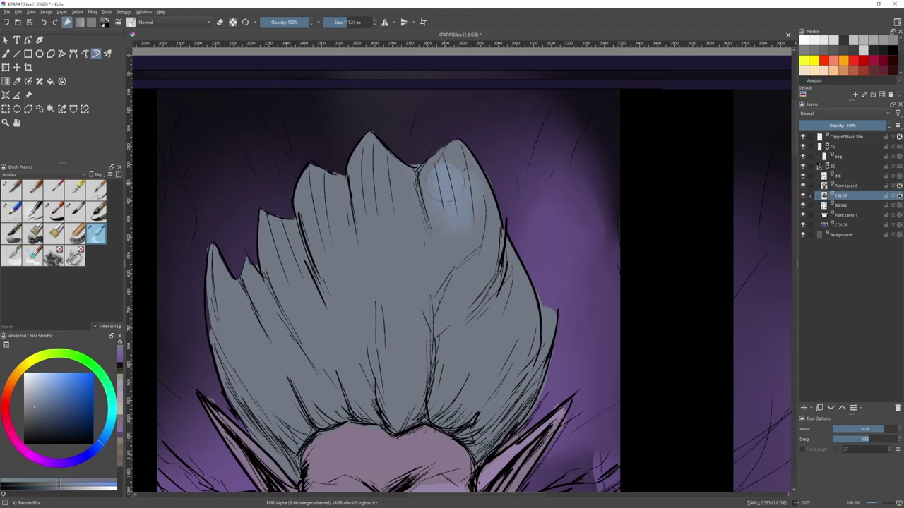
# - Paint light blue highlights on the hair's spikes, its outer edge and above the forehead with the PenQuill brush, using the blended highlight's colour
pyautogui.keyDown('ctrl'); pyautogui.click(460, 182); pyautogui.keyUp('ctrl')
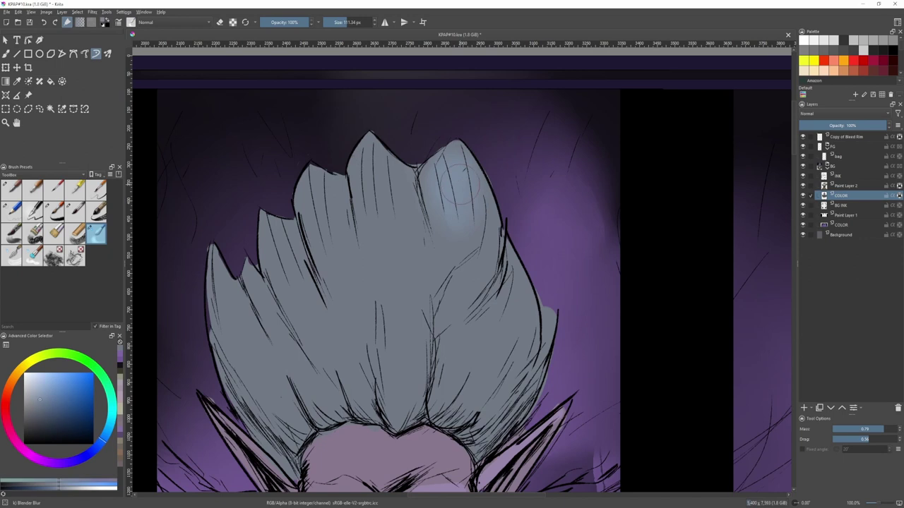
pyautogui.press('/')
pyautogui.scroll(-2, 465, 187)
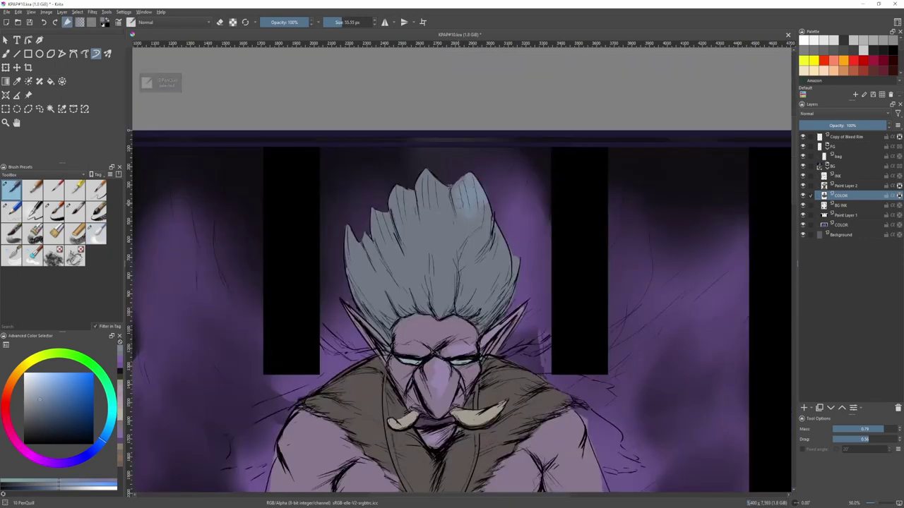
pyautogui.moveTo(441, 177); pyautogui.dragTo(399, 190)
pyautogui.moveTo(484, 211); pyautogui.dragTo(517, 268)
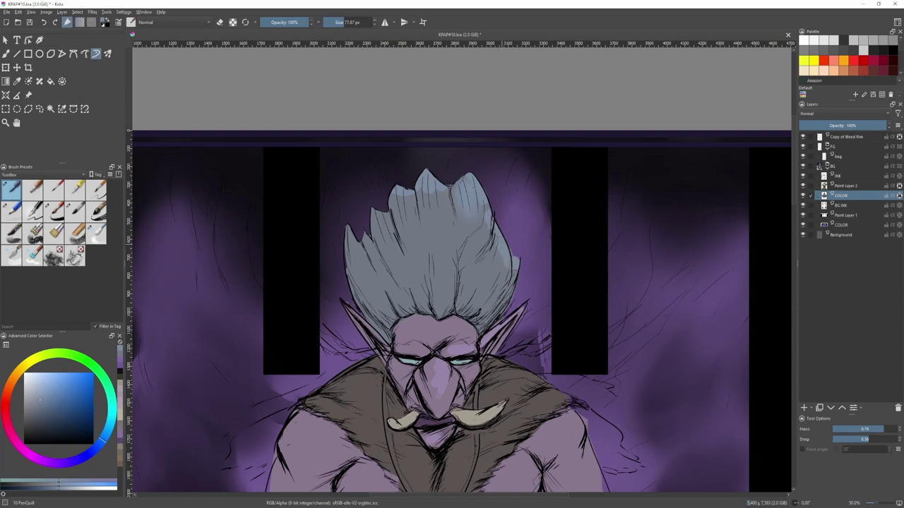
pyautogui.moveTo(374, 212); pyautogui.dragTo(384, 228)
pyautogui.scroll(-2, 451, 252)
pyautogui.scroll(4, 448, 276)
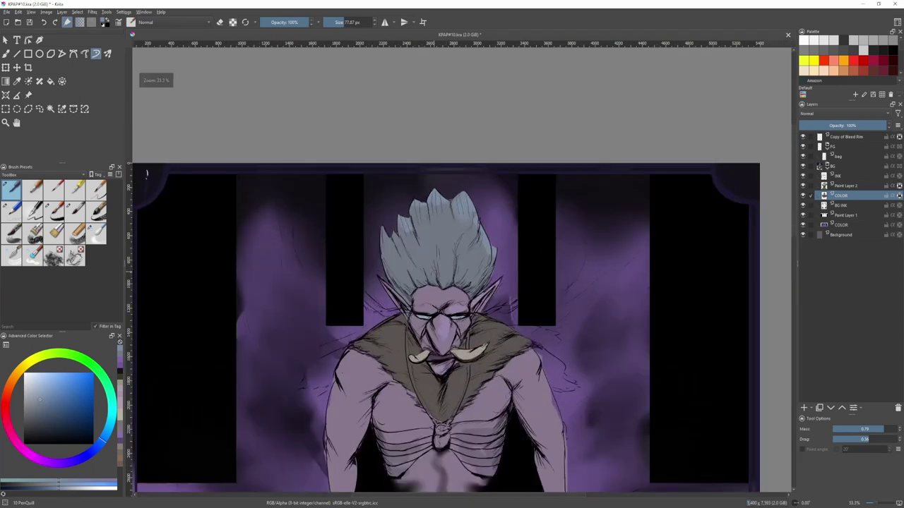
pyautogui.moveTo(476, 209)
pyautogui.mouseDown()
pyautogui.moveTo(463, 209)
pyautogui.moveTo(445, 276)
pyautogui.mouseUp()
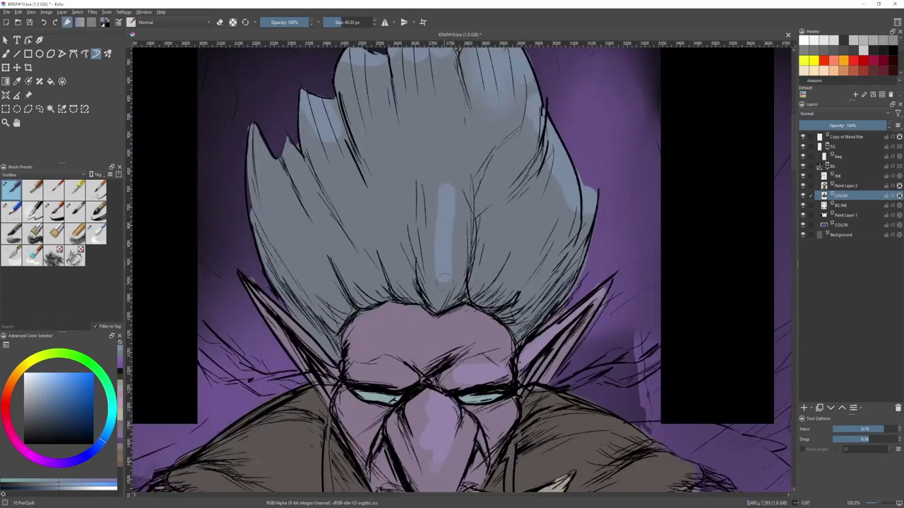
pyautogui.scroll(-2, 452, 283)
pyautogui.scroll(2, 469, 314)
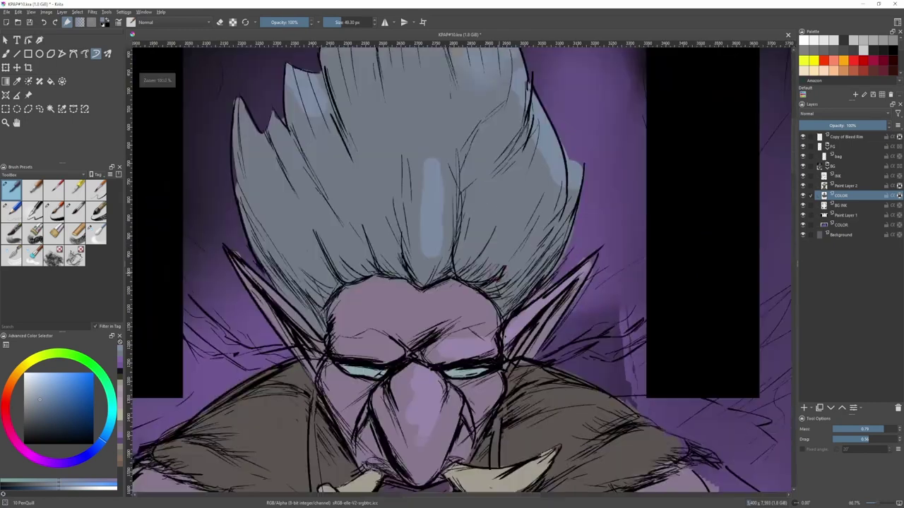
# - Paint a light purple highlight above the troll's unlit eye, matching the highlight on the other brow
pyautogui.keyDown('ctrl'); pyautogui.click(464, 343); pyautogui.keyUp('ctrl')
pyautogui.moveTo(353, 346)
pyautogui.mouseDown()
pyautogui.moveTo(393, 348)
pyautogui.moveTo(385, 349)
pyautogui.moveTo(397, 358)
pyautogui.mouseUp()
pyautogui.scroll(-1, 401, 340)
pyautogui.scroll(2, 403, 355)
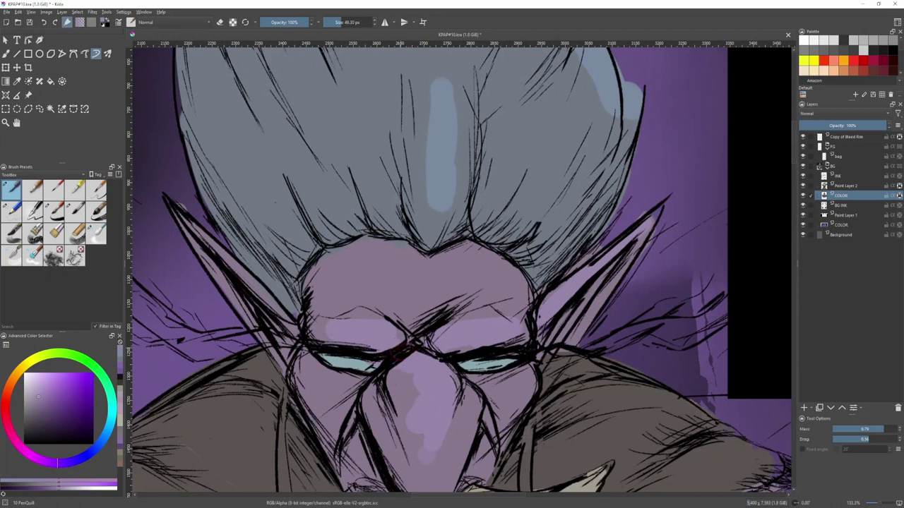
pyautogui.keyDown('ctrl'); pyautogui.click(454, 177); pyautogui.keyUp('ctrl')
pyautogui.scroll(1, 497, 371)
pyautogui.scroll(1, 495, 373)
pyautogui.moveTo(494, 372)
pyautogui.mouseDown()
pyautogui.moveTo(453, 373)
pyautogui.moveTo(487, 359)
pyautogui.mouseUp()
pyautogui.scroll(-4, 494, 352)
pyautogui.scroll(3, 452, 354)
pyautogui.hotkey('ctrl', 'z')
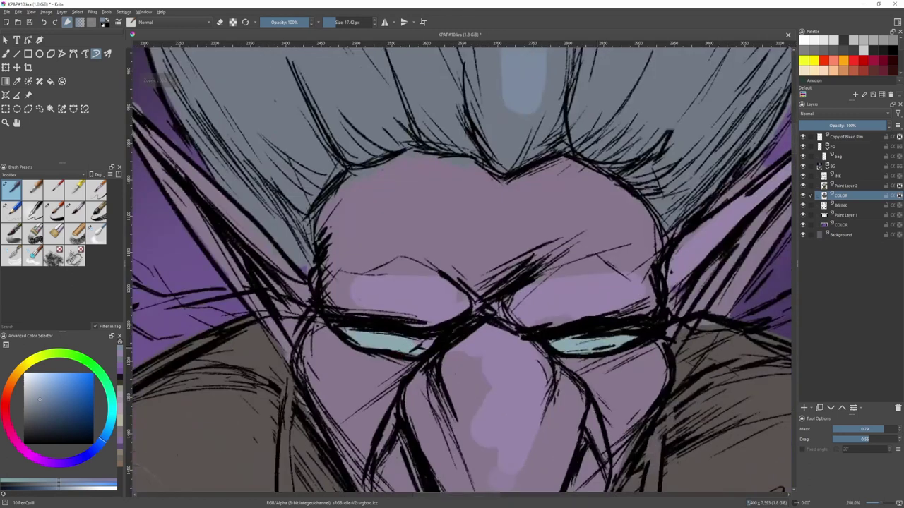
# - Shade the troll's eyes with sampled teal tones, using a very small PenQuill brush
pyautogui.keyDown('ctrl'); pyautogui.click(567, 339); pyautogui.keyUp('ctrl')
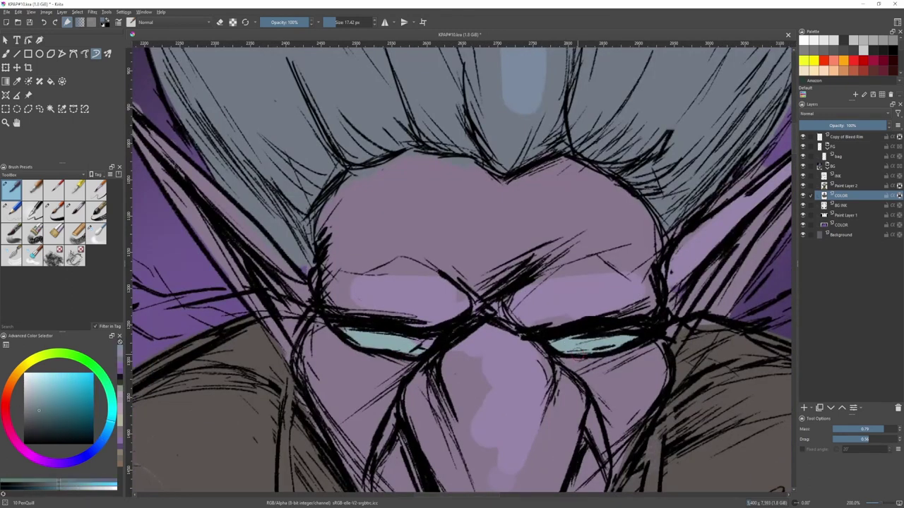
pyautogui.moveTo(572, 349); pyautogui.dragTo(597, 344)
pyautogui.scroll(1, 598, 345)
pyautogui.press('[')
pyautogui.press('[')
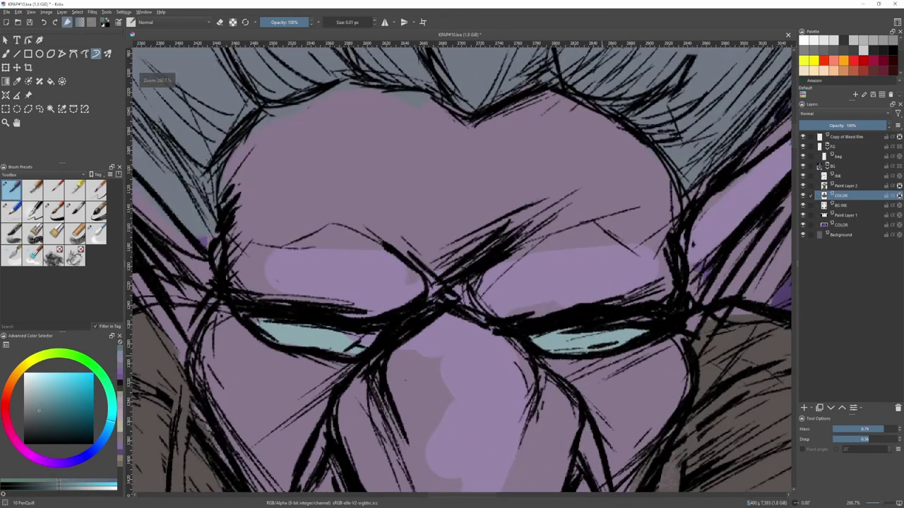
pyautogui.press(']')
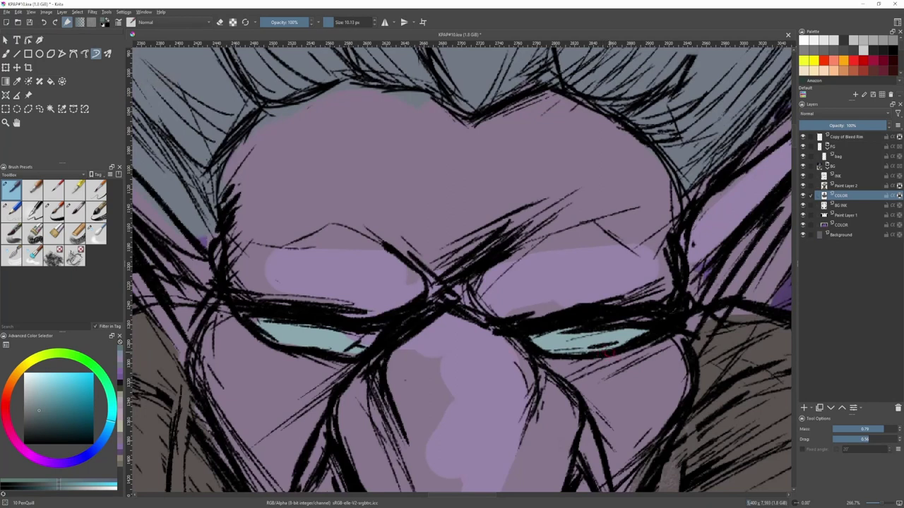
pyautogui.moveTo(608, 350); pyautogui.dragTo(547, 350)
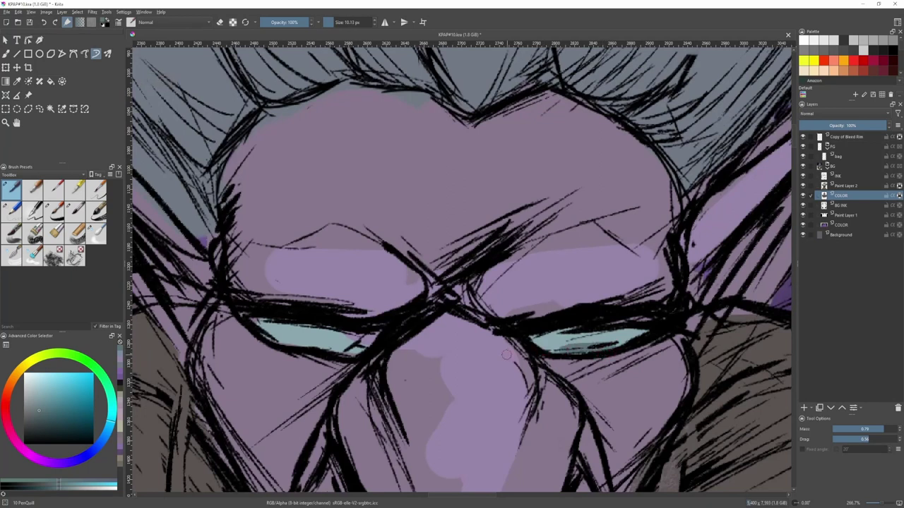
pyautogui.keyDown('ctrl'); pyautogui.click(333, 347); pyautogui.keyUp('ctrl')
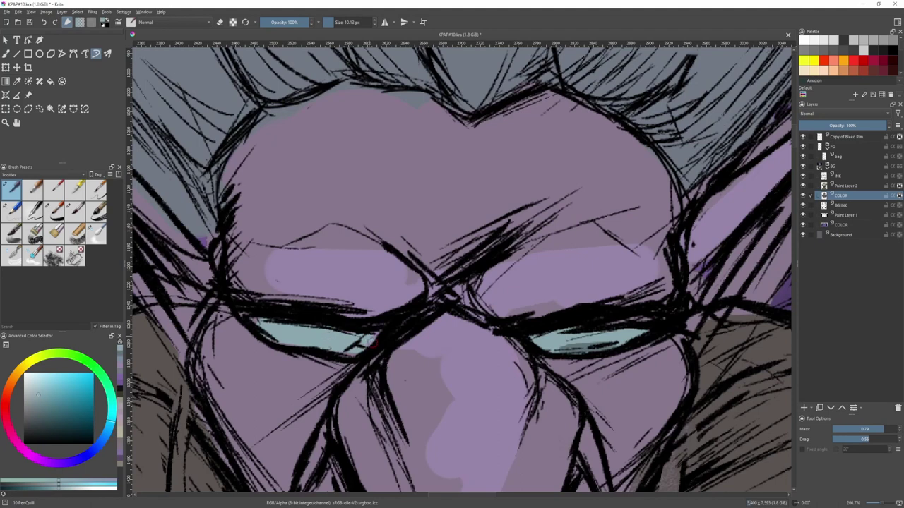
pyautogui.keyDown('ctrl'); pyautogui.click(586, 362); pyautogui.keyUp('ctrl')
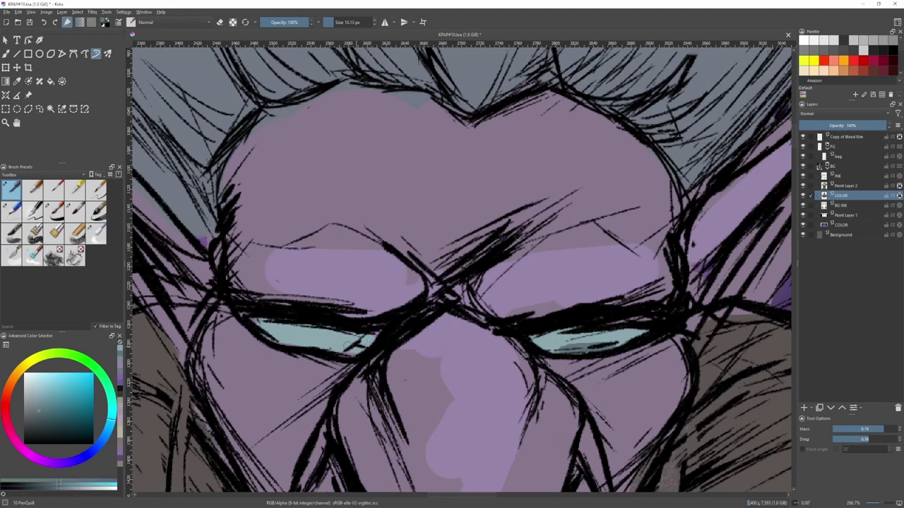
# - Shade the troll's torso and arm with a sampled muted purple, enlarging the PenQuill brush
pyautogui.press('2')
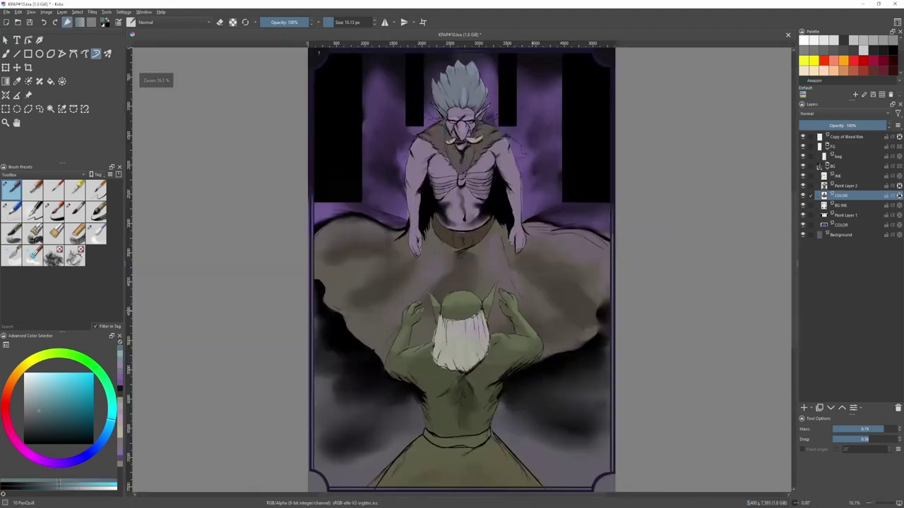
pyautogui.scroll(1, 484, 177)
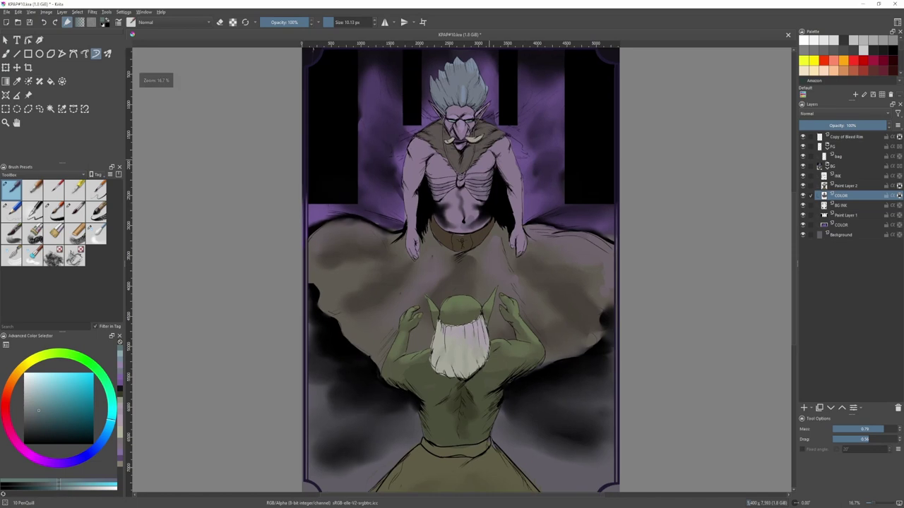
pyautogui.keyDown('ctrl'); pyautogui.click(478, 180); pyautogui.keyUp('ctrl')
pyautogui.moveTo(471, 189); pyautogui.dragTo(476, 189)
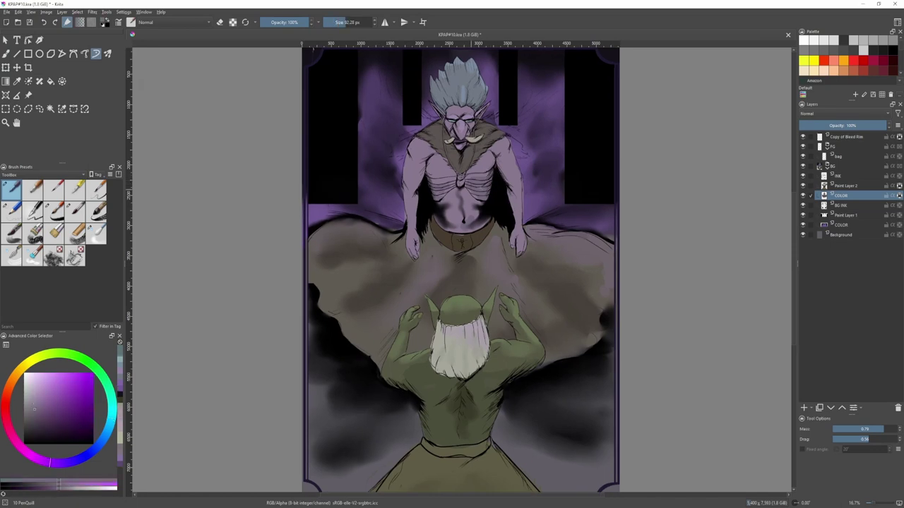
pyautogui.press(']')
pyautogui.press(']')
pyautogui.moveTo(510, 195); pyautogui.dragTo(514, 213)
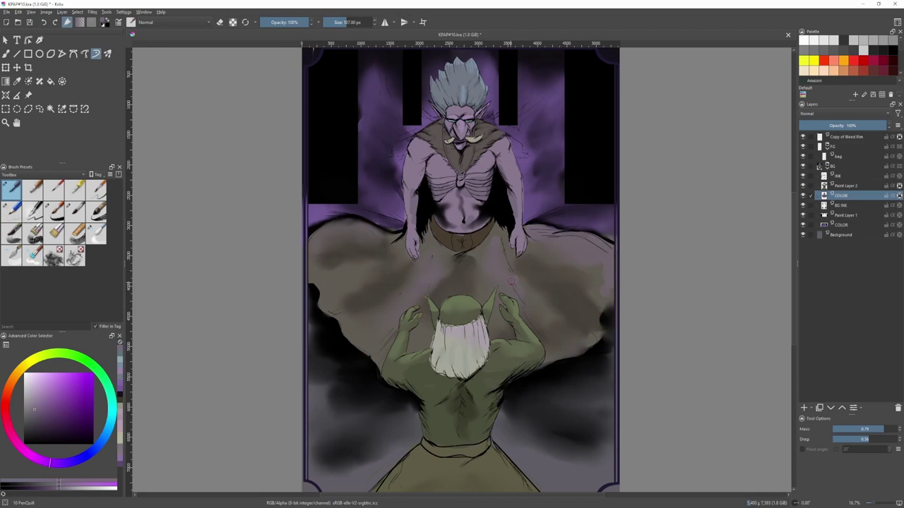
# - Deepen the shadows on the cloth below the troll's belt with a sampled dark brown and a larger brush, and save the document
pyautogui.keyDown('ctrl'); pyautogui.click(474, 270); pyautogui.keyUp('ctrl')
pyautogui.keyDown('shift'); pyautogui.moveTo(474, 271); pyautogui.dragTo(468, 263); pyautogui.keyUp('shift')
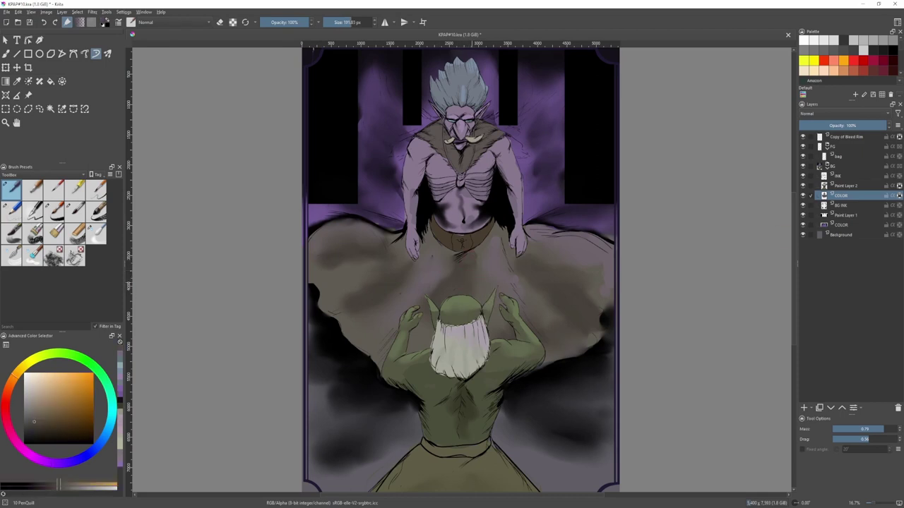
pyautogui.keyDown('ctrl'); pyautogui.click(466, 265); pyautogui.keyUp('ctrl')
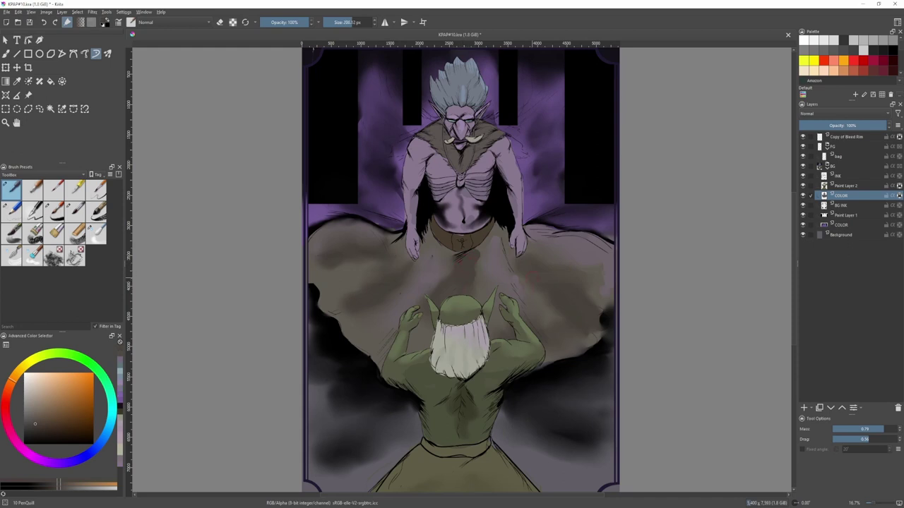
pyautogui.hotkey('ctrl', 's')
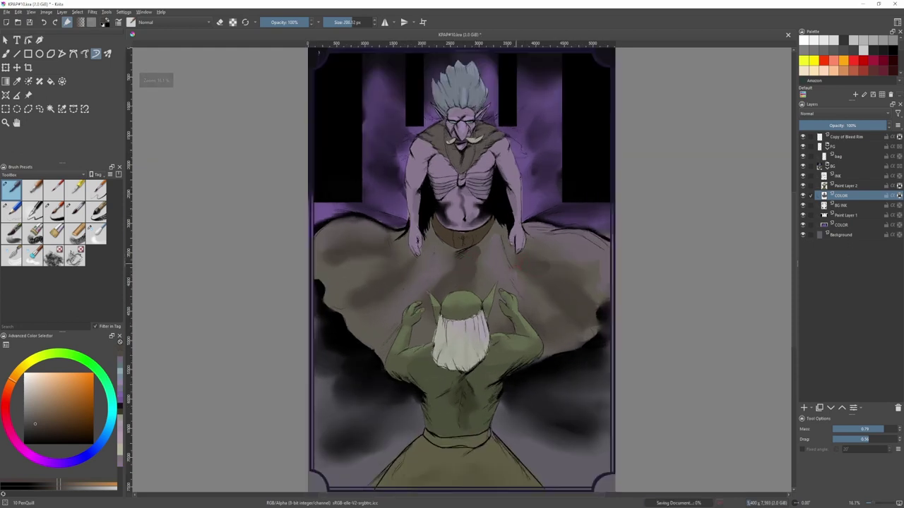
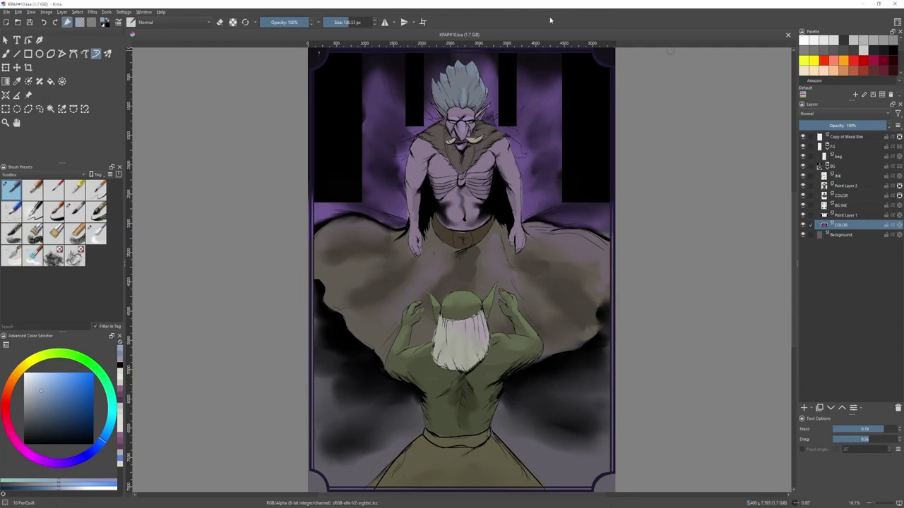
# - Check the composition in a mirrored canvas view, restore the normal view and switch to the Ink-7 Brush Rough preset
pyautogui.press('m')
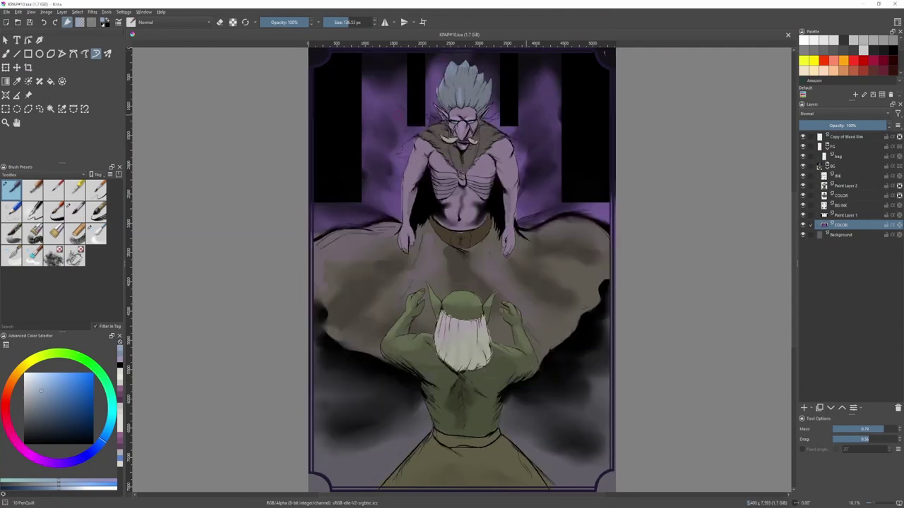
pyautogui.press('m')
pyautogui.scroll(-1, 509, 194)
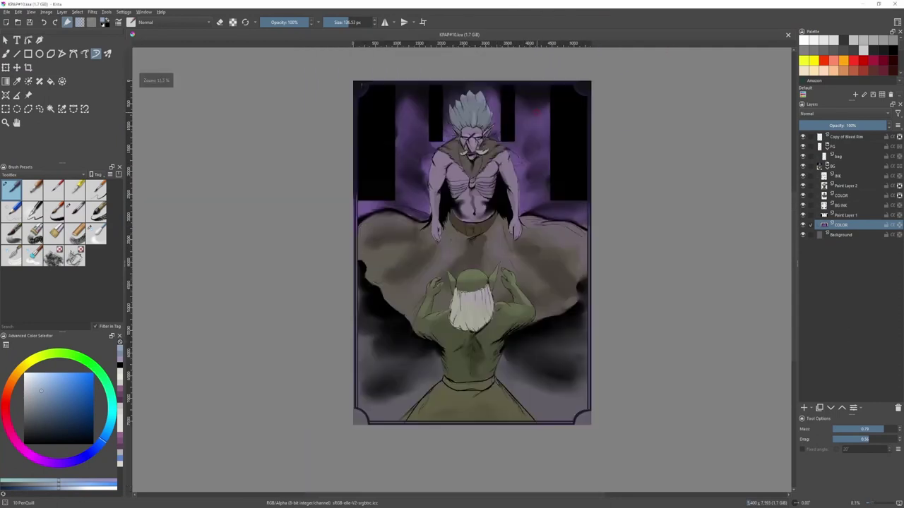
pyautogui.press('/')
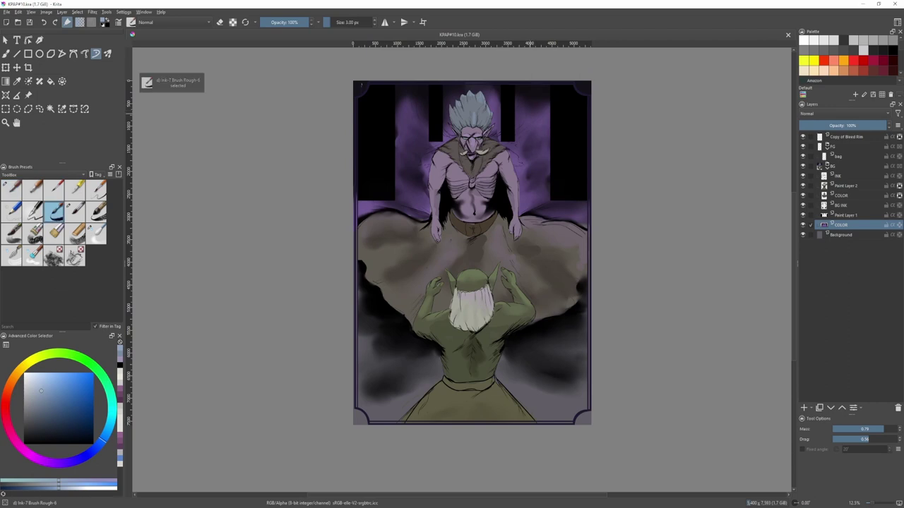
# - Paint pale blue patches along the top of the background between the black pillars with Ink-7 Brush Rough and soften them with Blender Blur
pyautogui.moveTo(330, 22); pyautogui.dragTo(350, 23)
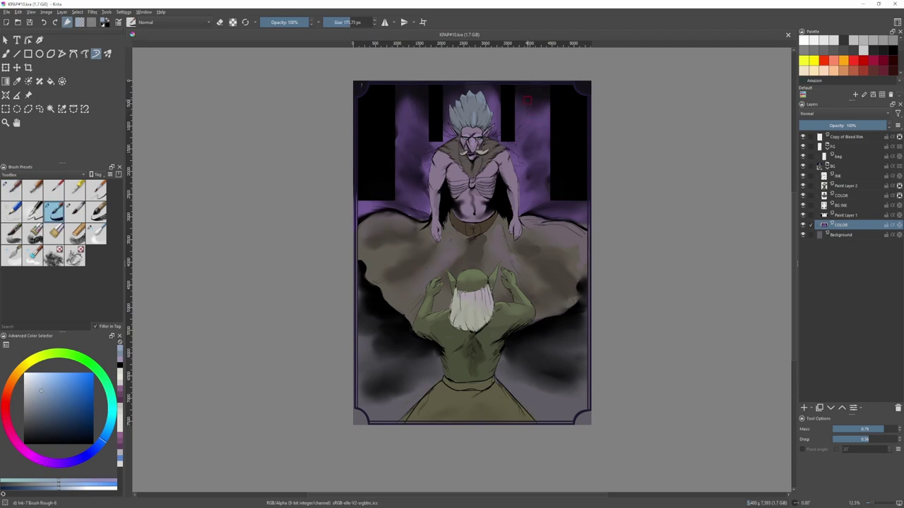
pyautogui.moveTo(527, 100)
pyautogui.mouseDown()
pyautogui.moveTo(448, 91)
pyautogui.moveTo(432, 101)
pyautogui.moveTo(394, 99)
pyautogui.moveTo(417, 100)
pyautogui.mouseUp()
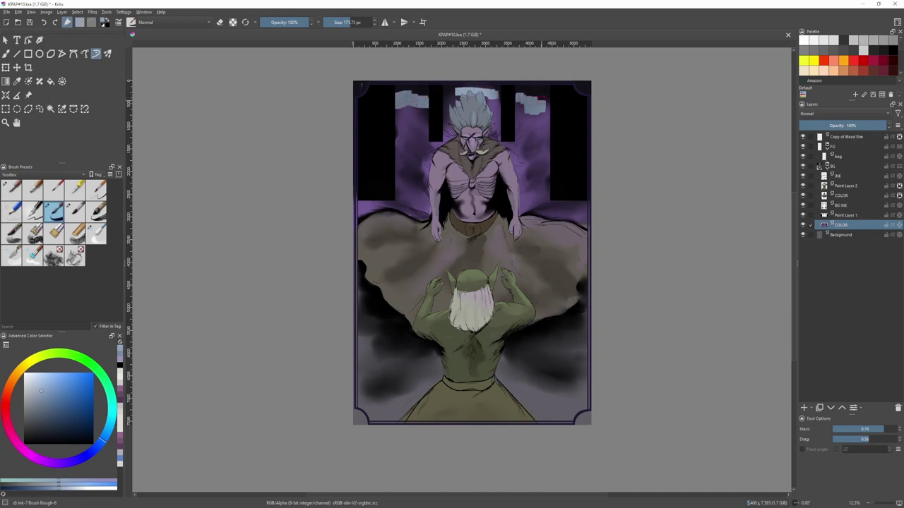
pyautogui.click(96, 234)
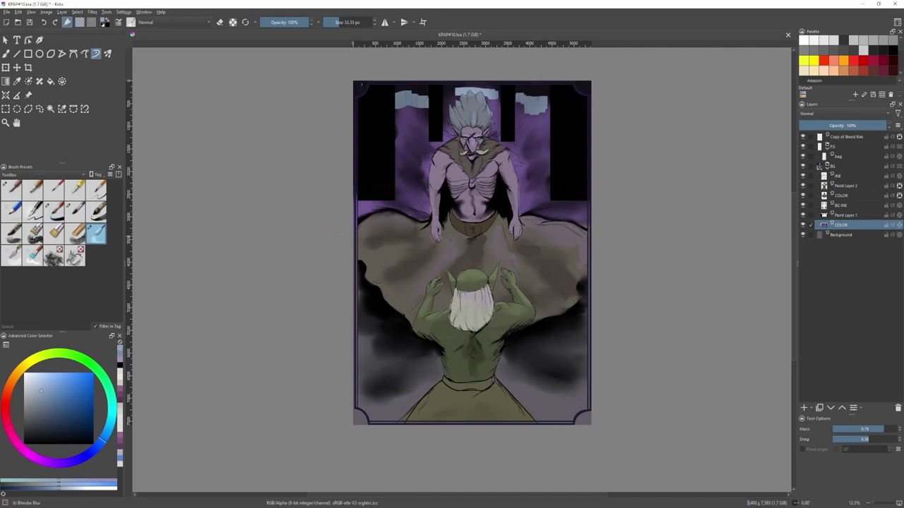
pyautogui.click(355, 22)
pyautogui.moveTo(524, 103)
pyautogui.mouseDown()
pyautogui.moveTo(540, 97)
pyautogui.moveTo(389, 92)
pyautogui.mouseUp()
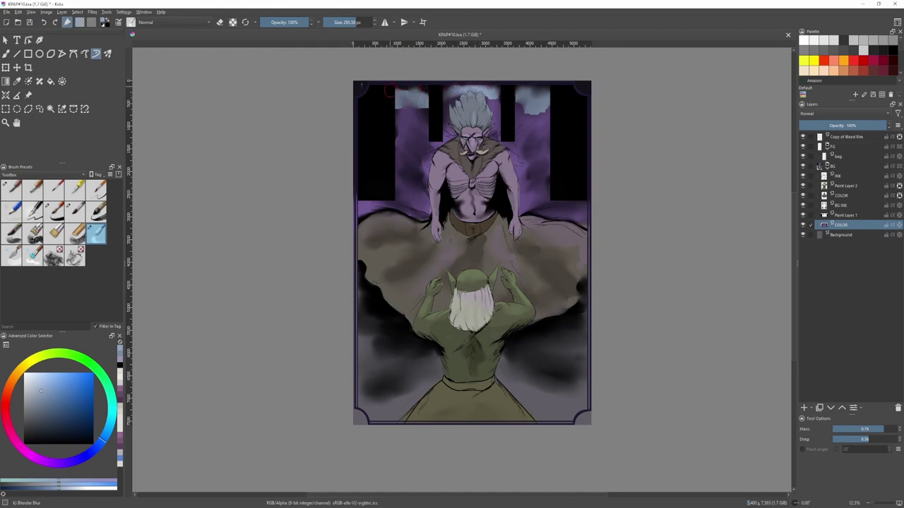
# - Paint pale blue patches on the purple background beside the troll's shoulders and above the cloth's upper edges with the PenQuill brush
pyautogui.press('/')
pyautogui.moveTo(429, 148); pyautogui.dragTo(417, 171)
pyautogui.moveTo(518, 138); pyautogui.dragTo(531, 154)
pyautogui.moveTo(423, 154)
pyautogui.mouseDown()
pyautogui.moveTo(422, 185)
pyautogui.moveTo(430, 166)
pyautogui.moveTo(360, 206)
pyautogui.mouseUp()
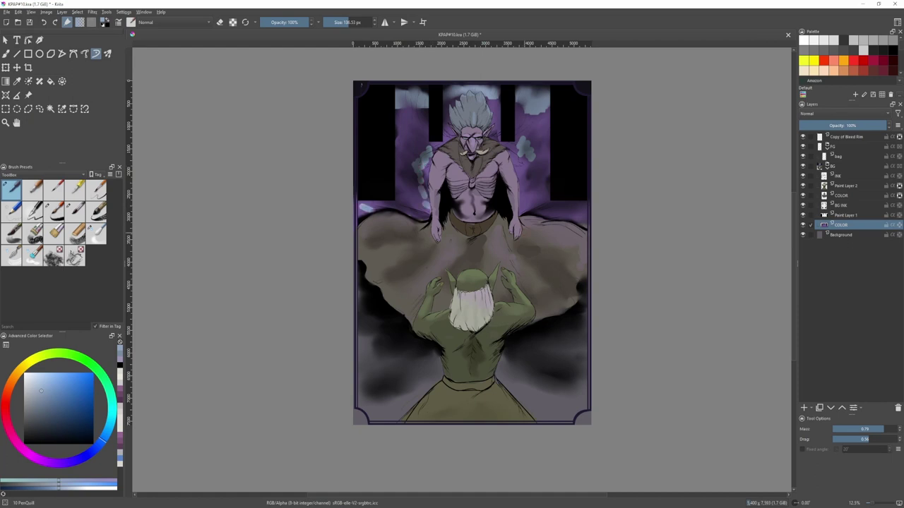
pyautogui.moveTo(585, 208)
pyautogui.mouseDown()
pyautogui.moveTo(571, 219)
pyautogui.moveTo(541, 202)
pyautogui.moveTo(587, 207)
pyautogui.mouseUp()
# - Blend the pale blue patches around the troll and above the cloth into the purple background with a larger Blender Blur brush
pyautogui.press('/')
pyautogui.moveTo(367, 210)
pyautogui.mouseDown()
pyautogui.moveTo(384, 211)
pyautogui.moveTo(360, 206)
pyautogui.mouseUp()
pyautogui.moveTo(422, 207)
pyautogui.mouseDown()
pyautogui.moveTo(431, 190)
pyautogui.moveTo(418, 162)
pyautogui.moveTo(426, 152)
pyautogui.moveTo(417, 151)
pyautogui.moveTo(433, 189)
pyautogui.moveTo(463, 202)
pyautogui.mouseUp()
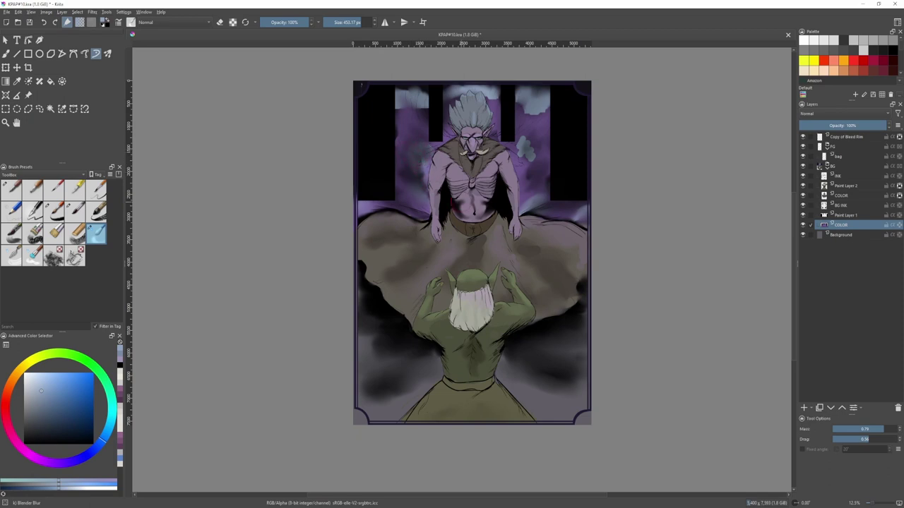
pyautogui.moveTo(523, 151); pyautogui.dragTo(509, 159)
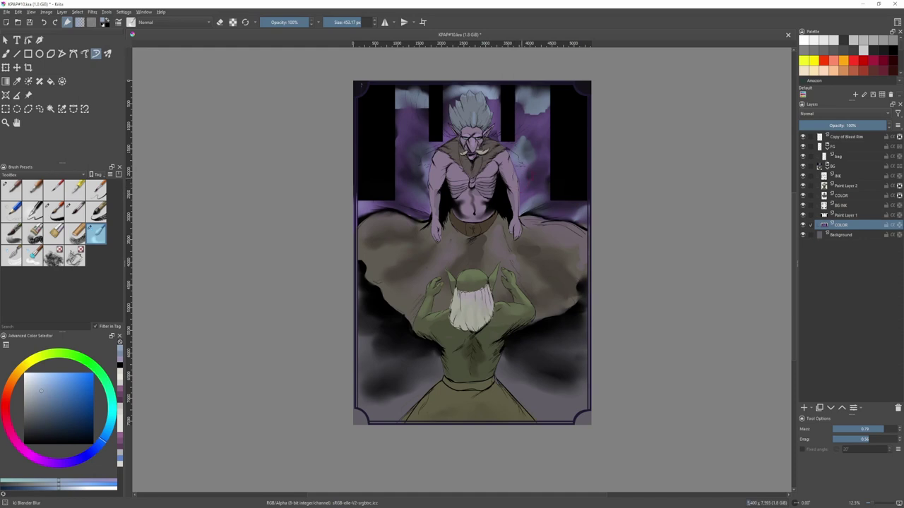
pyautogui.moveTo(522, 148)
pyautogui.mouseDown()
pyautogui.moveTo(527, 136)
pyautogui.moveTo(539, 136)
pyautogui.moveTo(543, 113)
pyautogui.mouseUp()
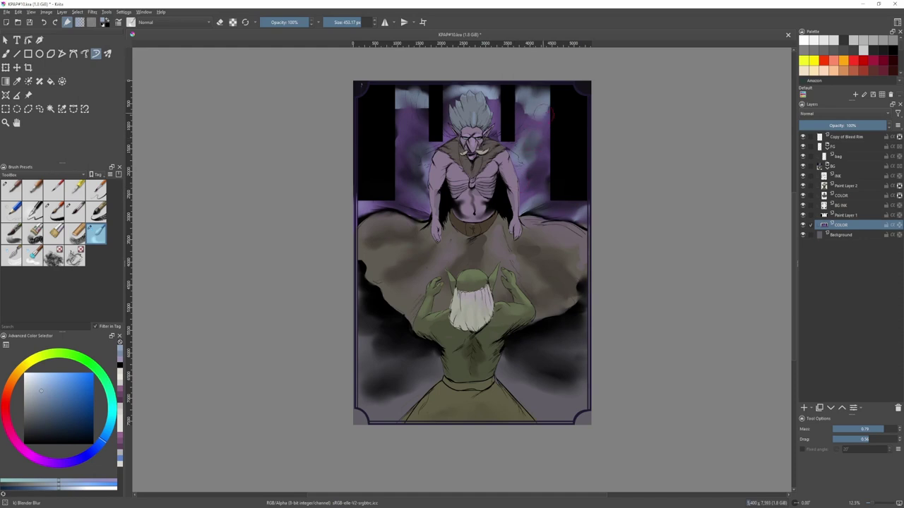
# - Soften the remaining hard-edged pale blue patches between the pillars beside and behind the troll's hair with Blender Blur
pyautogui.press('2')
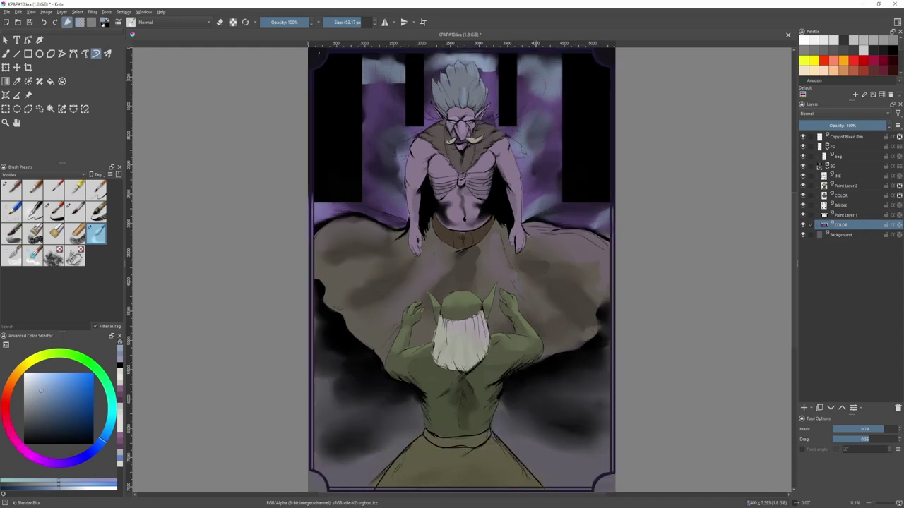
pyautogui.moveTo(535, 81)
pyautogui.mouseDown()
pyautogui.moveTo(508, 94)
pyautogui.moveTo(498, 71)
pyautogui.moveTo(428, 72)
pyautogui.moveTo(416, 88)
pyautogui.moveTo(371, 80)
pyautogui.moveTo(370, 110)
pyautogui.mouseUp()
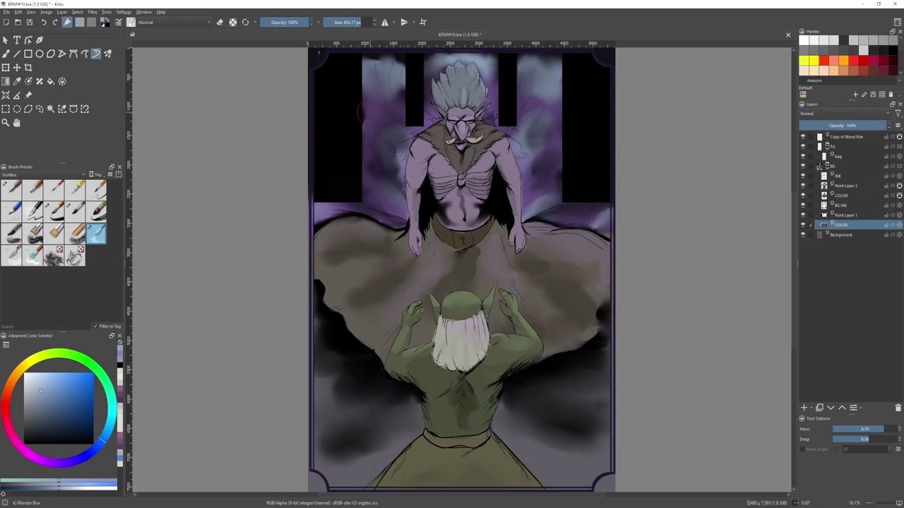
pyautogui.scroll(-1, 370, 106)
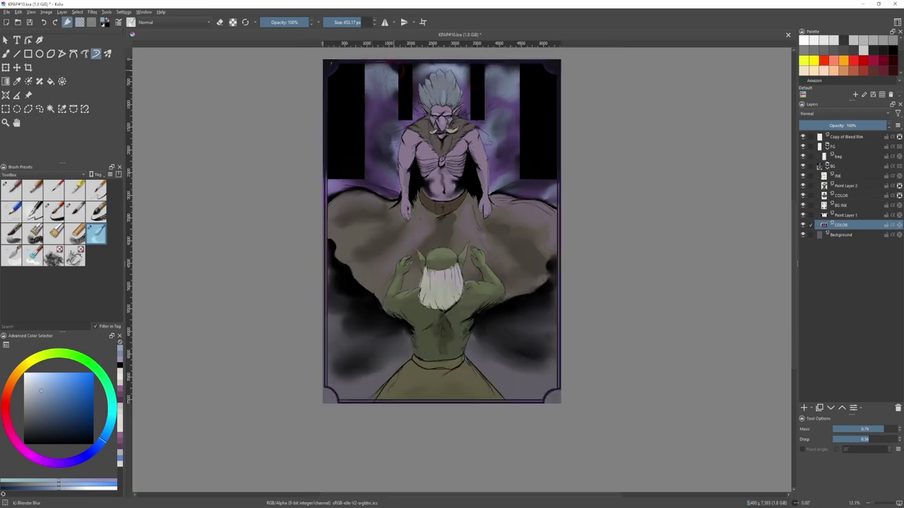
pyautogui.moveTo(394, 69); pyautogui.dragTo(405, 67)
# - Paint pale blue patches in the dark area below the cloth's lower edges with PenQuill and blur them
pyautogui.press('/')
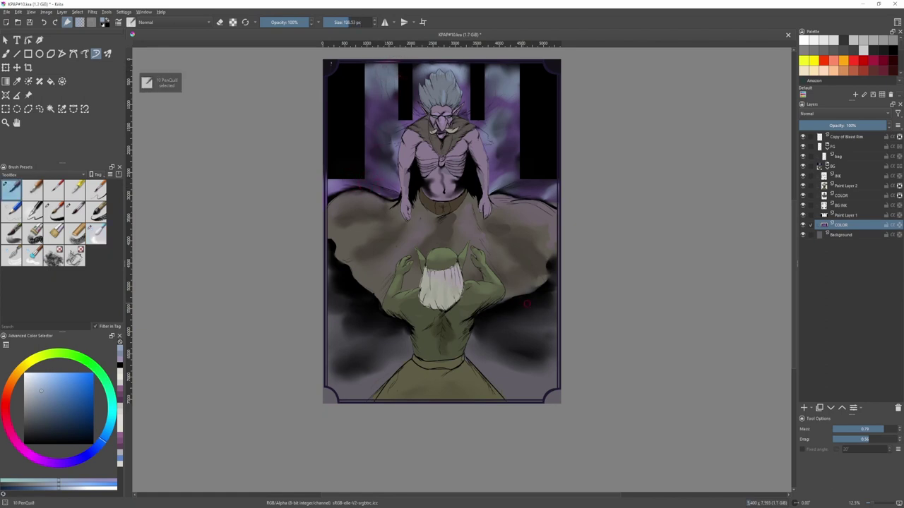
pyautogui.moveTo(483, 308); pyautogui.dragTo(526, 302)
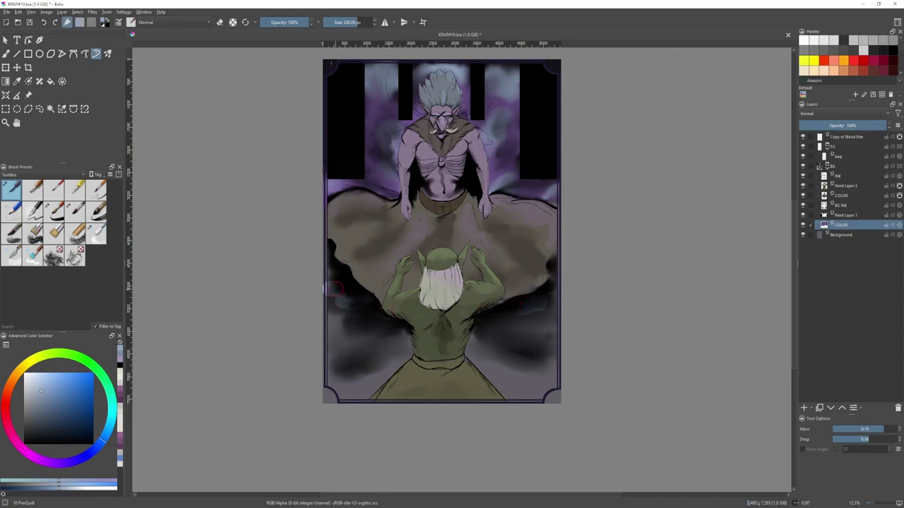
pyautogui.press('/')
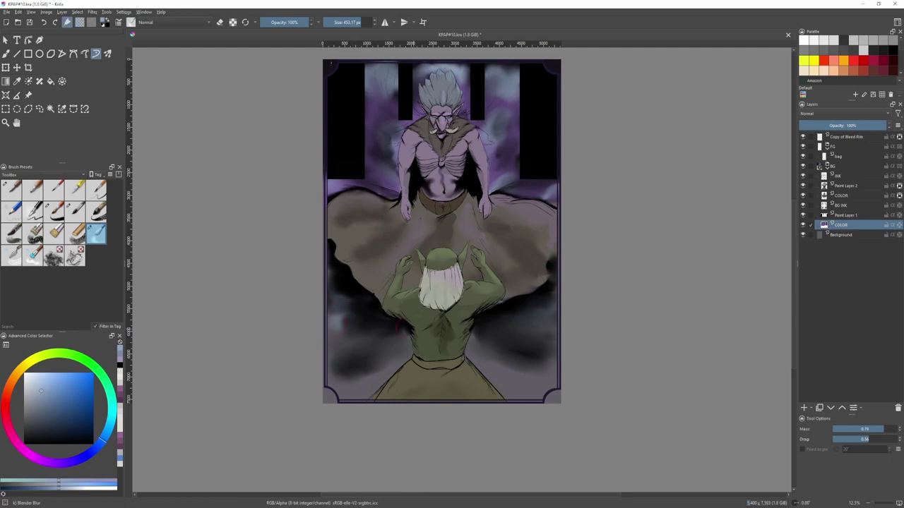
# - Add pale blue glows on both sides of the green figure's waist with PenQuill and blend them with Blender Blur
pyautogui.press('/')
pyautogui.moveTo(361, 332); pyautogui.dragTo(406, 339)
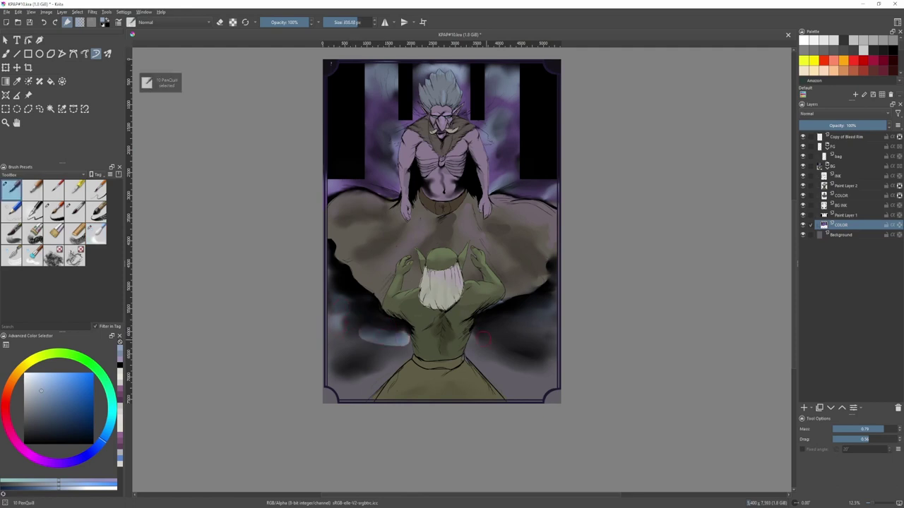
pyautogui.moveTo(471, 339)
pyautogui.mouseDown()
pyautogui.moveTo(503, 343)
pyautogui.moveTo(468, 350)
pyautogui.mouseUp()
pyautogui.press('/')
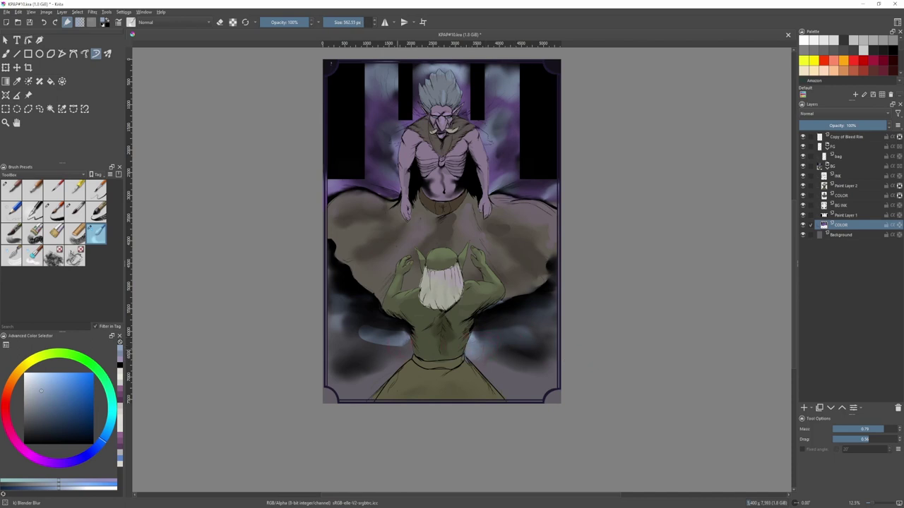
pyautogui.moveTo(399, 348); pyautogui.dragTo(349, 339)
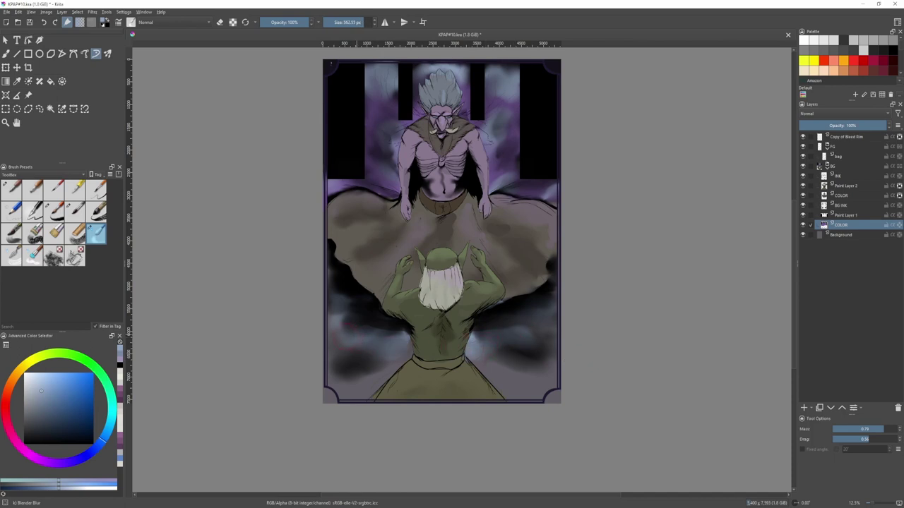
pyautogui.moveTo(462, 344); pyautogui.dragTo(490, 354)
pyautogui.moveTo(469, 344); pyautogui.dragTo(481, 349)
pyautogui.hotkey('ctrl', 'z')
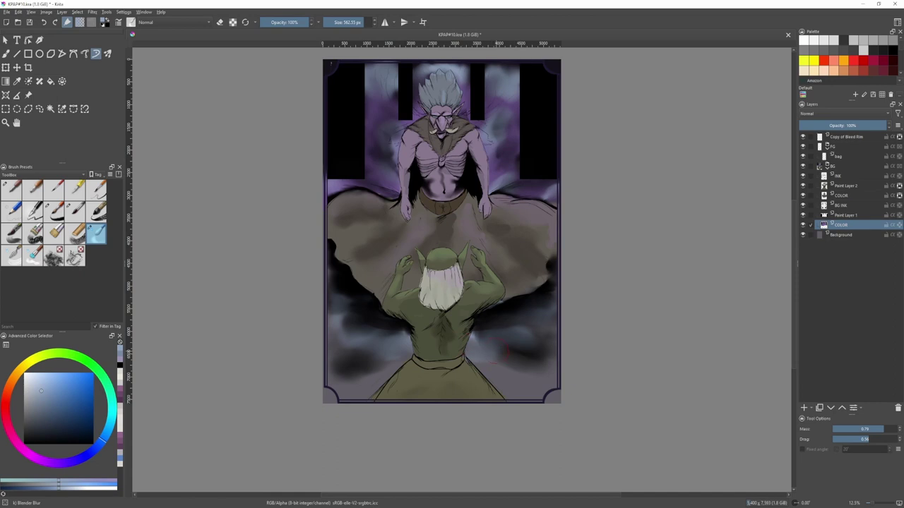
pyautogui.hotkey('ctrl', 'z')
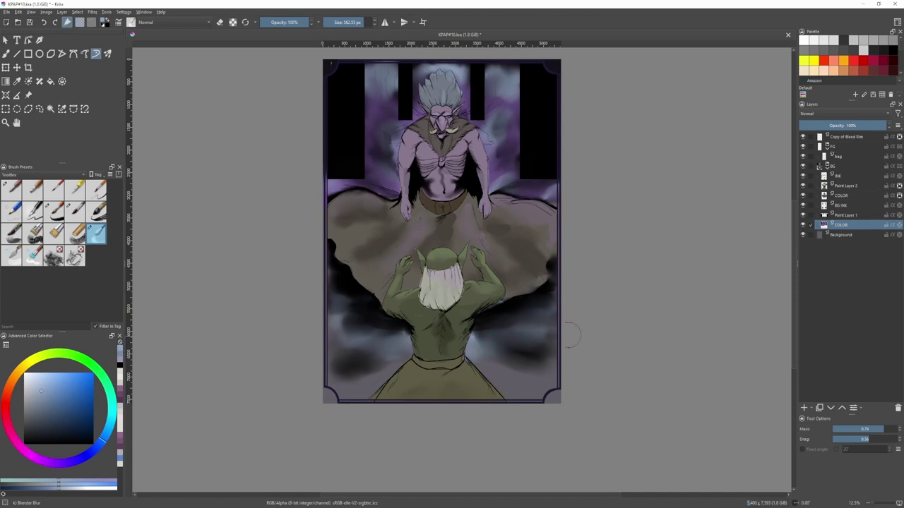
# - Smooth the pale blue mist in the gap between the two pillars beside the troll's hair with Blender Blur
pyautogui.press('2')
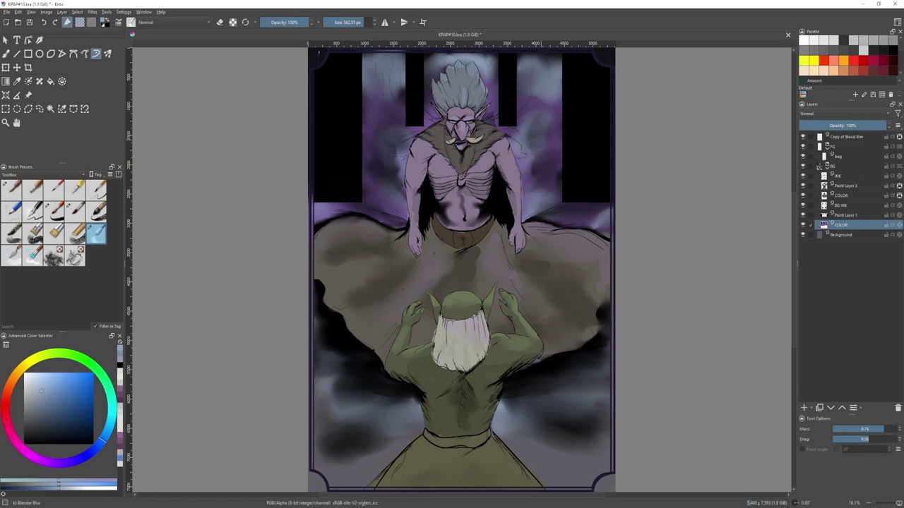
pyautogui.scroll(-1, 502, 78)
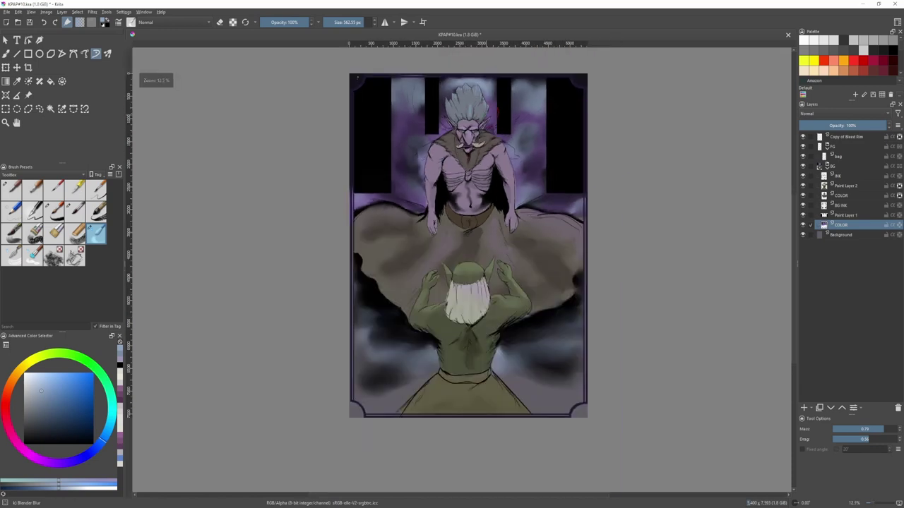
pyautogui.scroll(2, 502, 78)
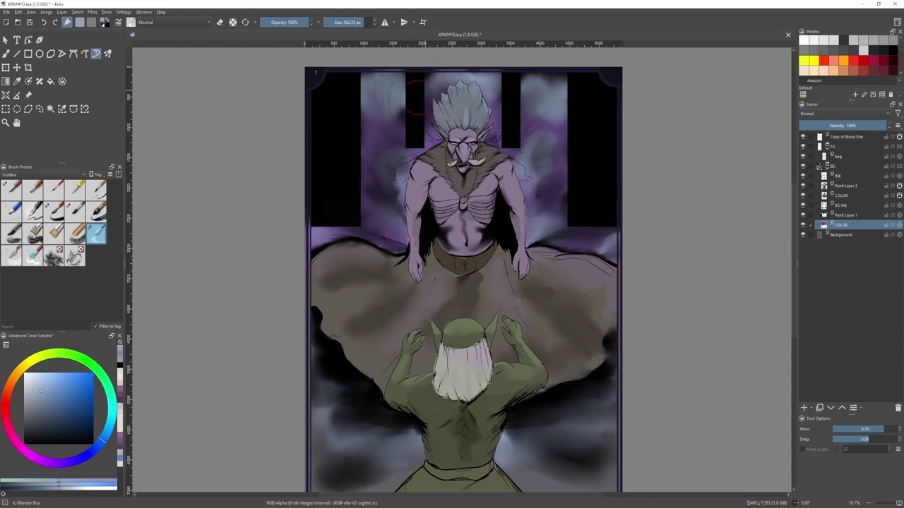
pyautogui.moveTo(392, 99); pyautogui.dragTo(384, 120)
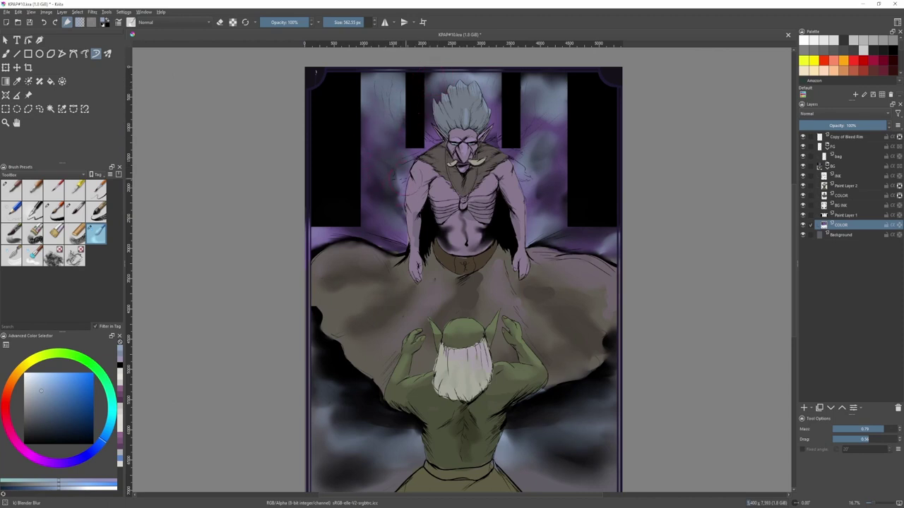
# - Add more pale blue glow around the troll's shoulders and above the cloth's edges with PenQuill, and blend it with Blender Blur
pyautogui.press('/')
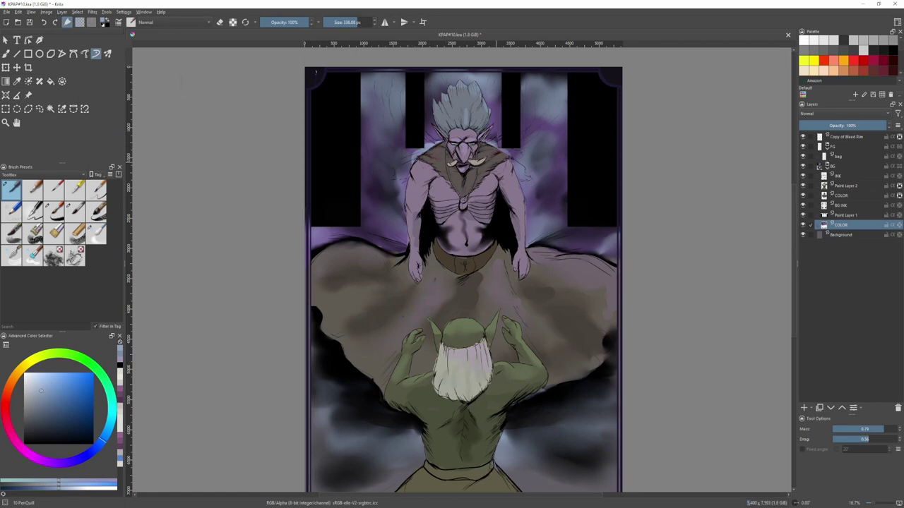
pyautogui.press('/')
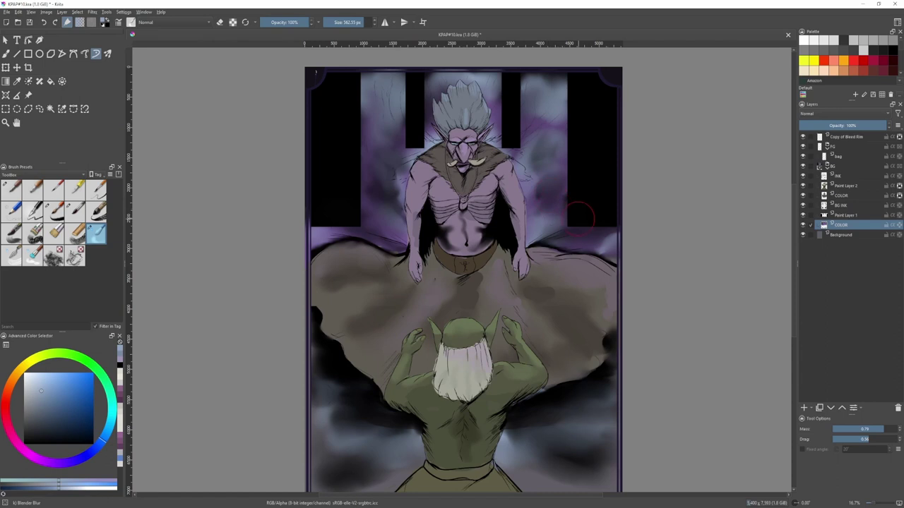
pyautogui.press('/')
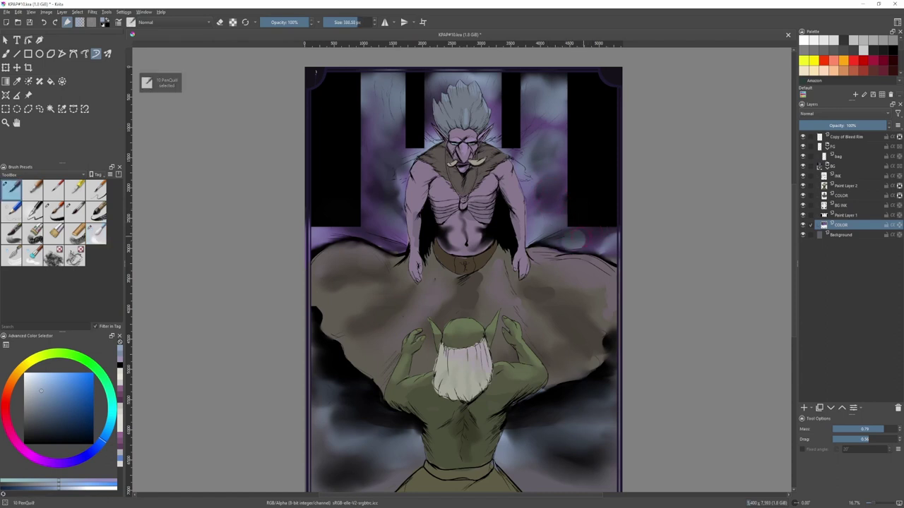
pyautogui.press('/')
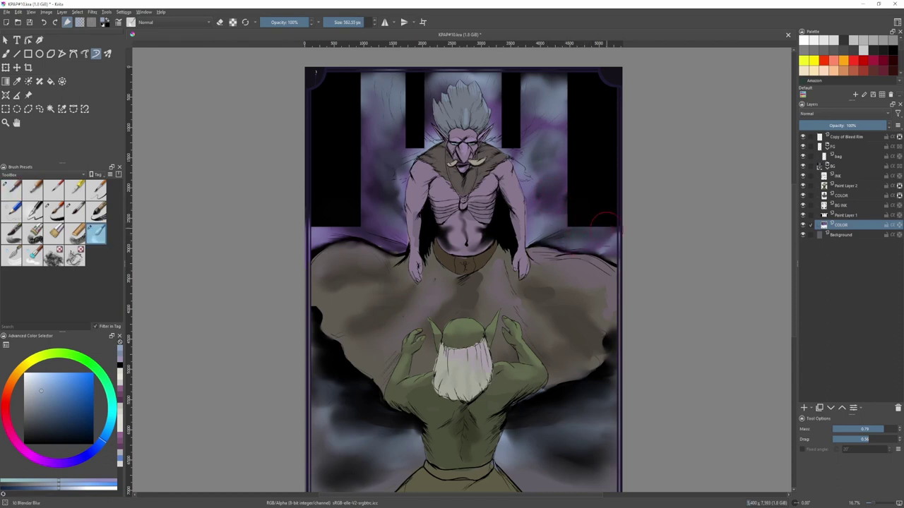
pyautogui.moveTo(335, 233)
pyautogui.mouseDown()
pyautogui.moveTo(318, 208)
pyautogui.moveTo(357, 213)
pyautogui.mouseUp()
# - Add a new paint layer above Paint Layer 1 and switch to the PenQuill brush
pyautogui.click(803, 407)
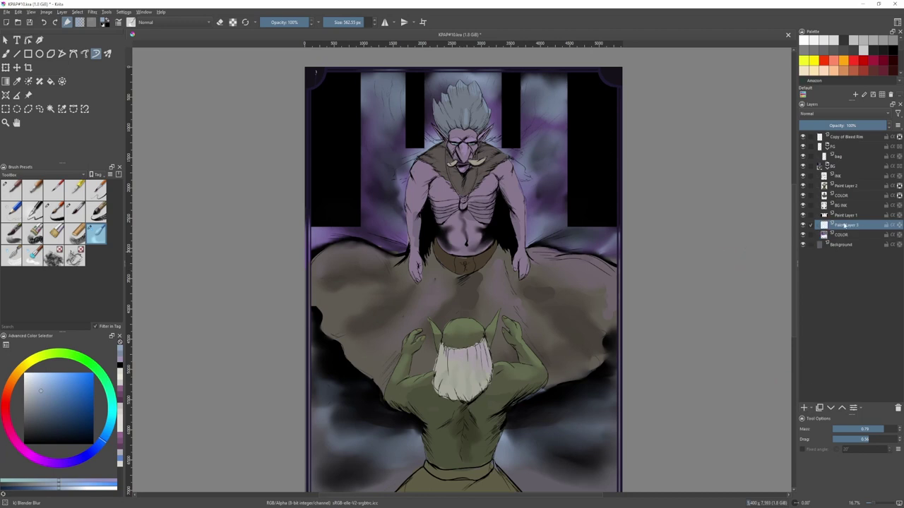
pyautogui.moveTo(844, 225); pyautogui.dragTo(849, 214)
pyautogui.press('/')
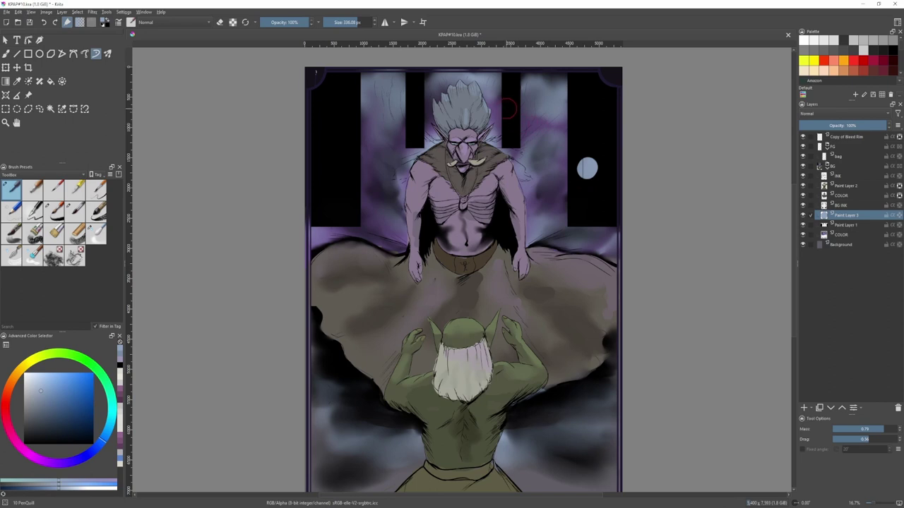
# - Dab translucent pale blue spots over the four black pillars on the new layer
pyautogui.click(509, 107)
pyautogui.click(415, 106)
pyautogui.click(334, 141)
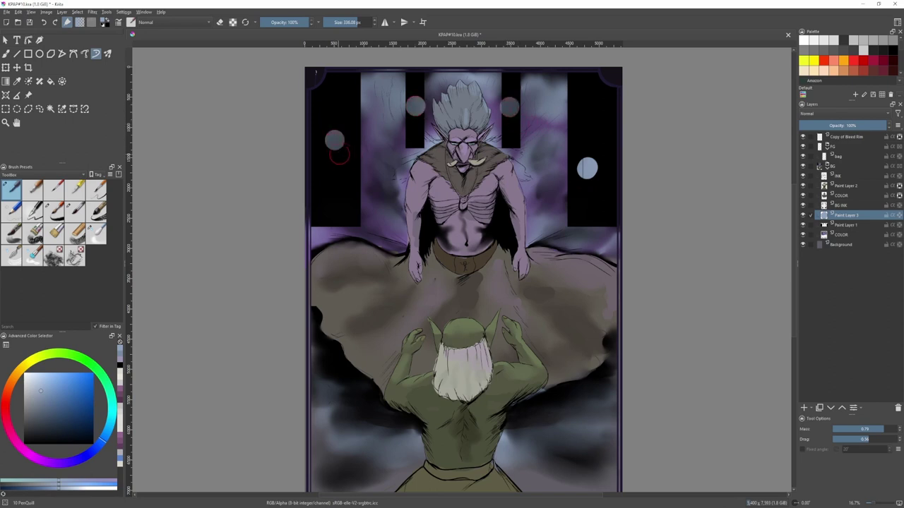
pyautogui.click(344, 136)
pyautogui.click(354, 132)
pyautogui.click(576, 149)
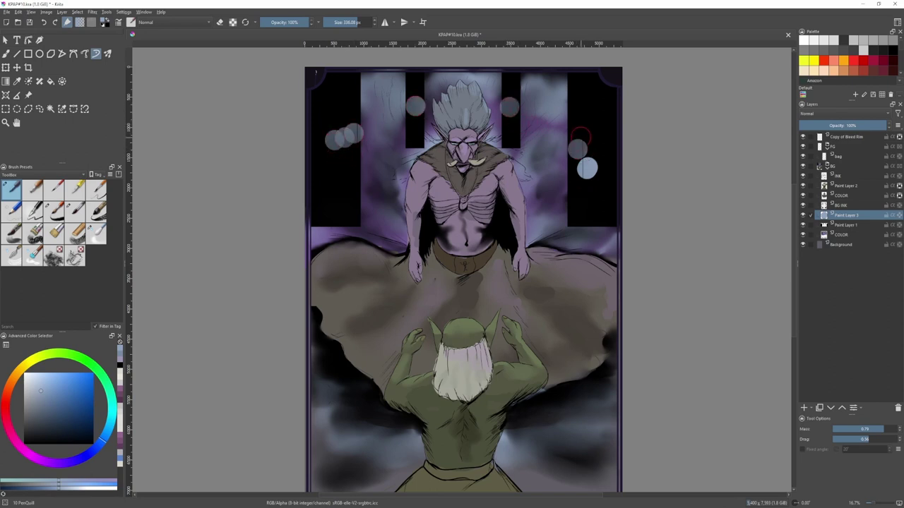
pyautogui.click(582, 134)
pyautogui.click(575, 94)
pyautogui.click(583, 94)
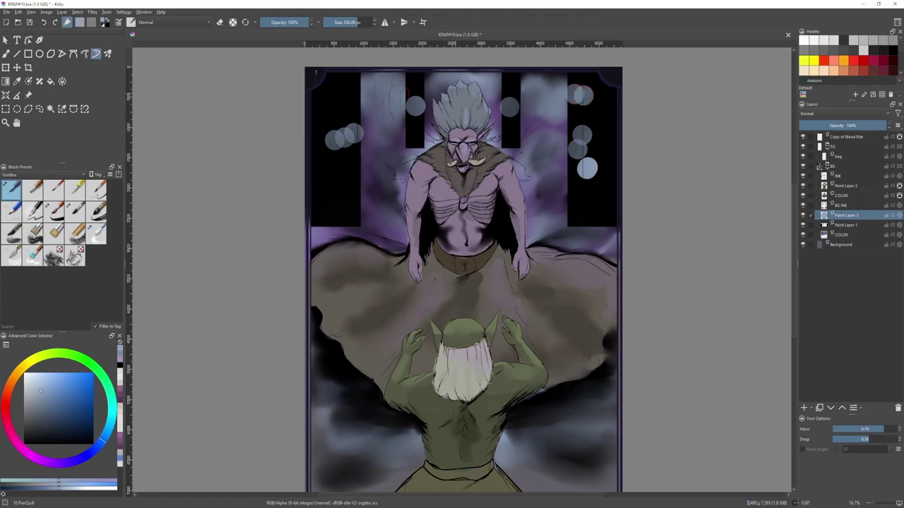
pyautogui.click(415, 80)
pyautogui.click(355, 88)
pyautogui.click(347, 90)
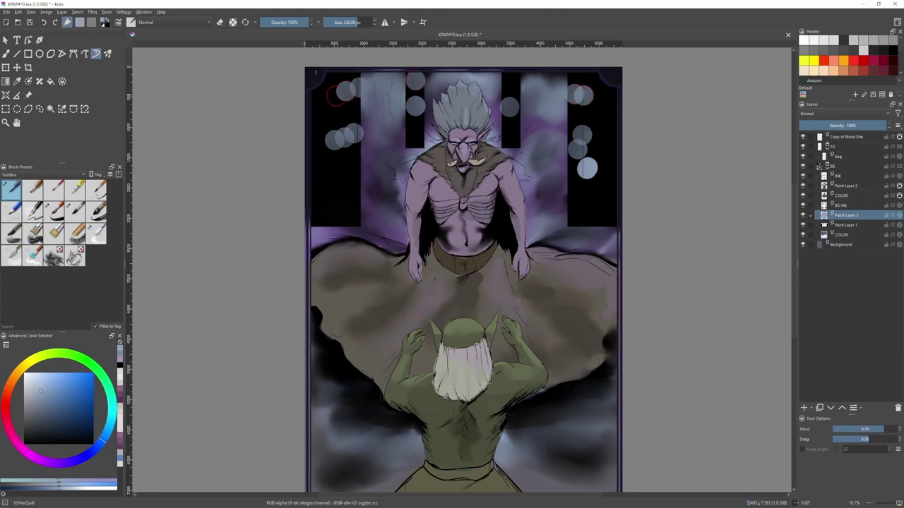
pyautogui.click(418, 133)
# - Smooth the pale blue spots on the four black pillars into soft mist with Blender Blur
pyautogui.press('/')
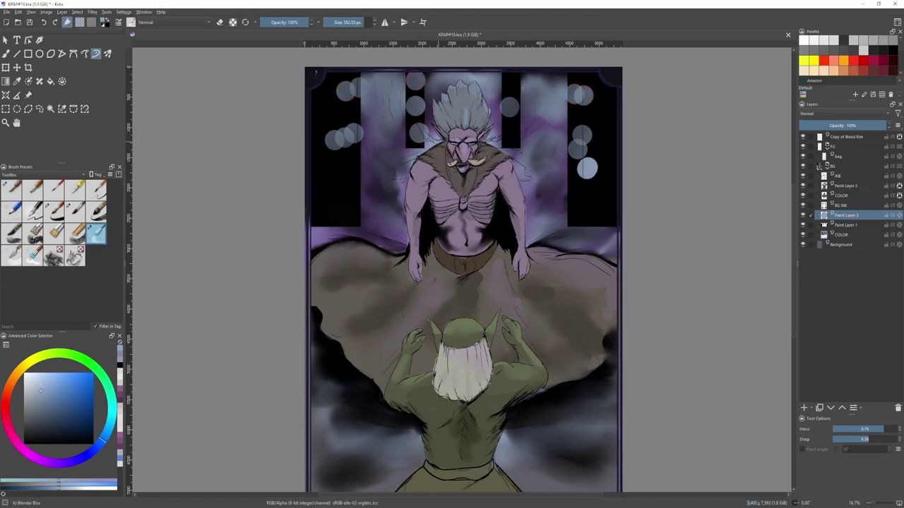
pyautogui.moveTo(422, 137)
pyautogui.mouseDown()
pyautogui.moveTo(410, 133)
pyautogui.moveTo(418, 83)
pyautogui.moveTo(413, 112)
pyautogui.mouseUp()
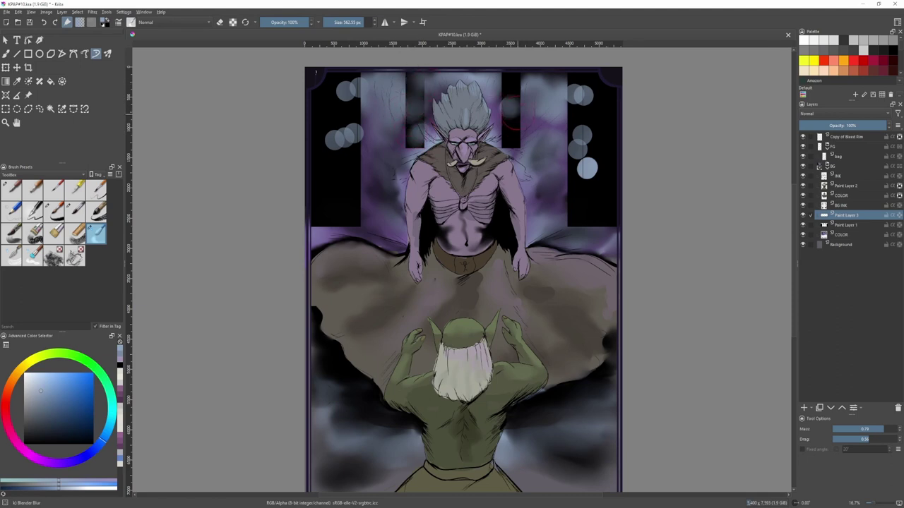
pyautogui.moveTo(509, 103); pyautogui.dragTo(511, 109)
pyautogui.moveTo(573, 98)
pyautogui.mouseDown()
pyautogui.moveTo(600, 101)
pyautogui.moveTo(585, 134)
pyautogui.moveTo(599, 150)
pyautogui.moveTo(583, 178)
pyautogui.moveTo(583, 157)
pyautogui.moveTo(577, 202)
pyautogui.moveTo(576, 148)
pyautogui.moveTo(585, 133)
pyautogui.moveTo(587, 193)
pyautogui.mouseUp()
pyautogui.moveTo(345, 152)
pyautogui.mouseDown()
pyautogui.moveTo(350, 141)
pyautogui.moveTo(329, 142)
pyautogui.moveTo(348, 113)
pyautogui.moveTo(347, 88)
pyautogui.moveTo(330, 98)
pyautogui.moveTo(324, 120)
pyautogui.moveTo(346, 159)
pyautogui.mouseUp()
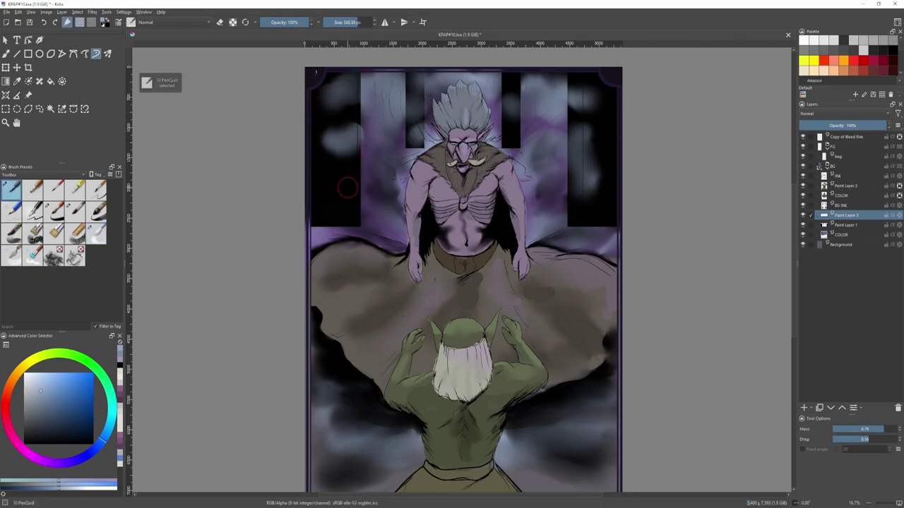
# - Dab more pale blue PenQuill spots on the left wide pillar and right narrow pillar, and blend the mist on all four pillars with Blender Blur
pyautogui.press('/')
pyautogui.click(350, 191)
pyautogui.click(512, 134)
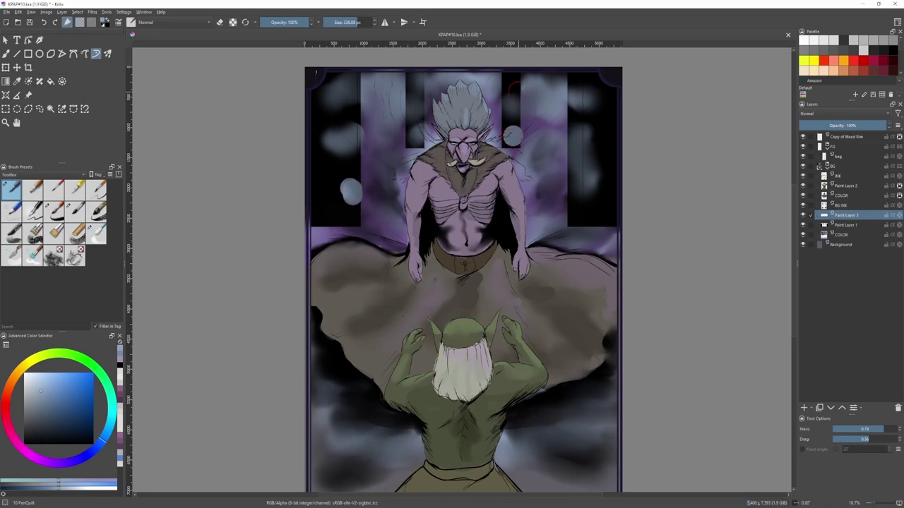
pyautogui.click(511, 82)
pyautogui.press('/')
pyautogui.click(512, 82)
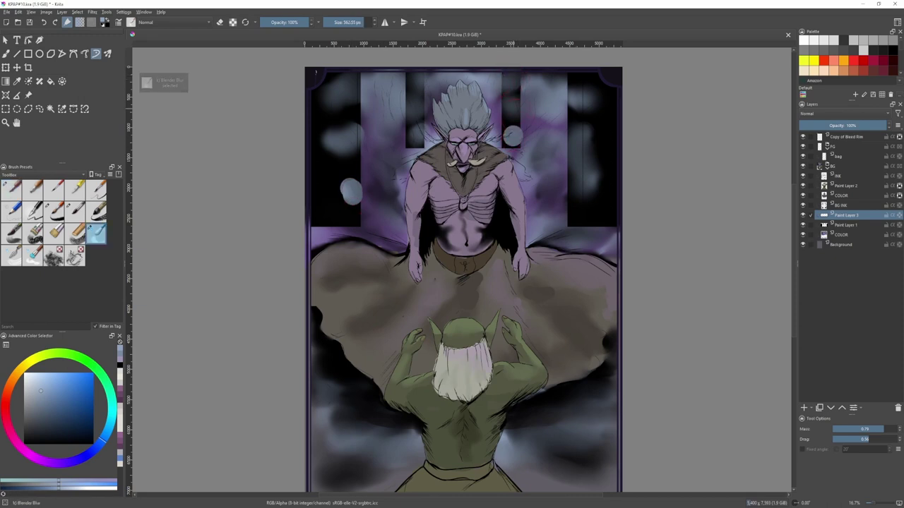
pyautogui.click(511, 134)
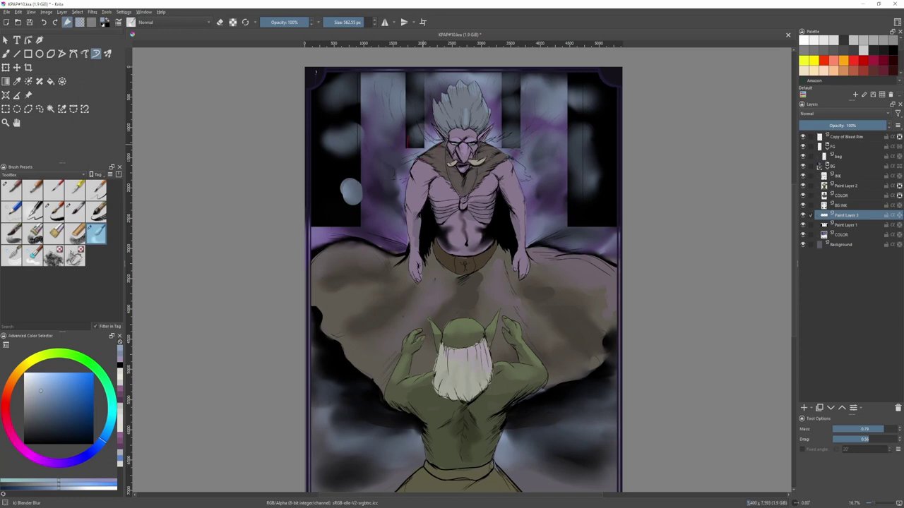
pyautogui.moveTo(424, 134); pyautogui.dragTo(413, 134)
pyautogui.moveTo(351, 190)
pyautogui.mouseDown()
pyautogui.moveTo(329, 212)
pyautogui.moveTo(344, 204)
pyautogui.moveTo(332, 205)
pyautogui.moveTo(334, 173)
pyautogui.moveTo(342, 190)
pyautogui.moveTo(357, 182)
pyautogui.moveTo(334, 195)
pyautogui.mouseUp()
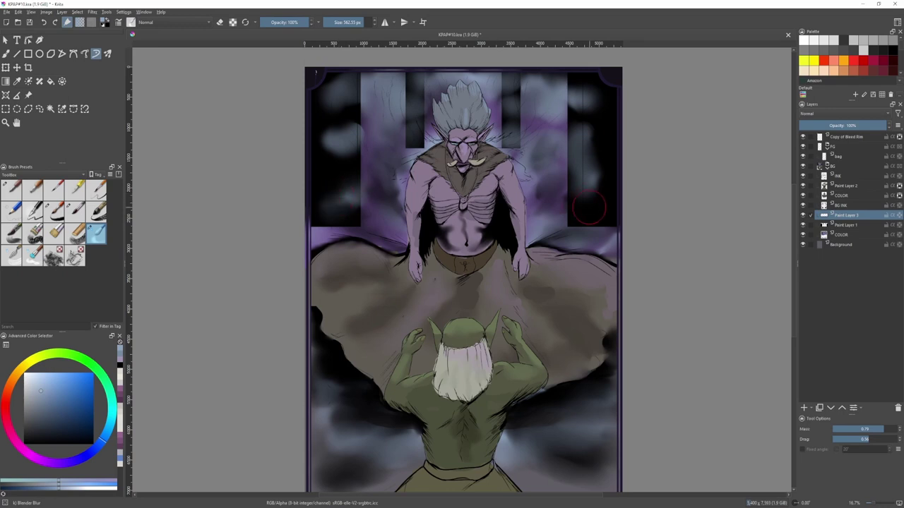
pyautogui.moveTo(598, 181)
pyautogui.mouseDown()
pyautogui.moveTo(571, 181)
pyautogui.moveTo(577, 145)
pyautogui.moveTo(589, 142)
pyautogui.moveTo(574, 99)
pyautogui.moveTo(593, 98)
pyautogui.moveTo(606, 113)
pyautogui.moveTo(579, 134)
pyautogui.mouseUp()
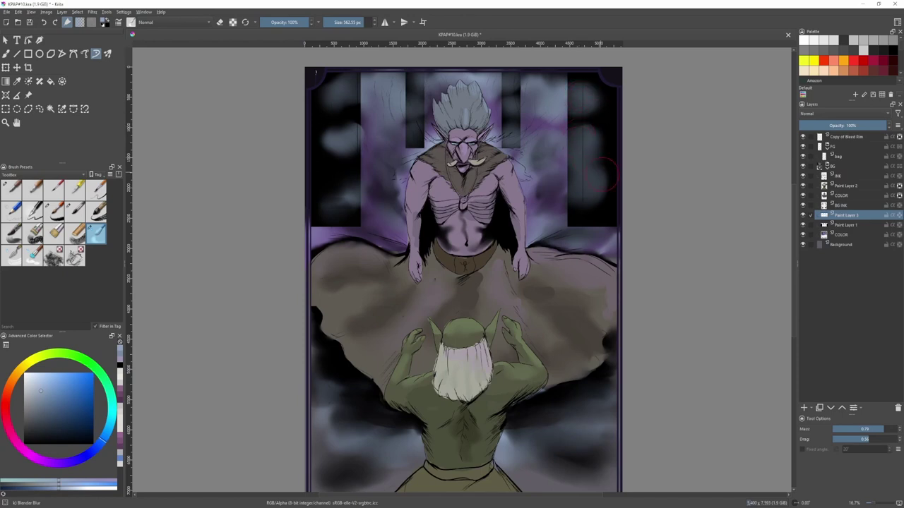
# - Add a new paint layer above Paint Layer 2 and switch to the Gradient tool
pyautogui.scroll(-1, 494, 268)
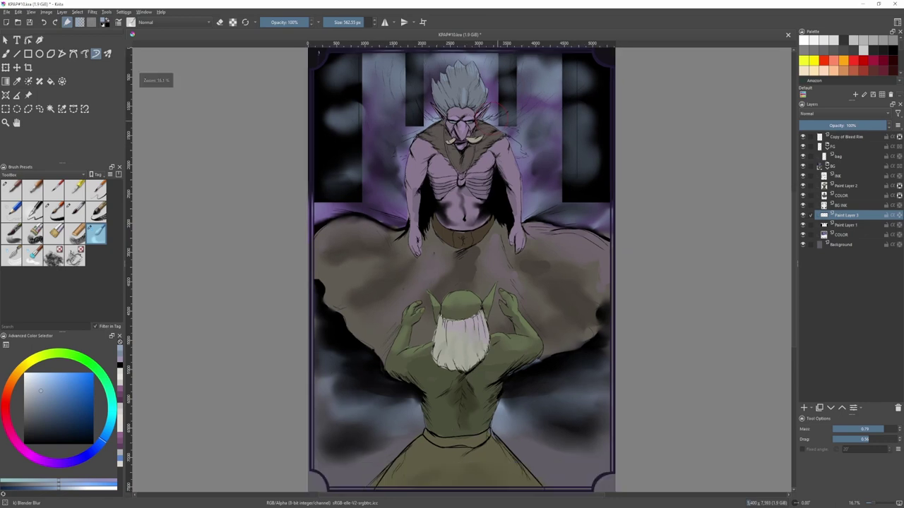
pyautogui.click(853, 186)
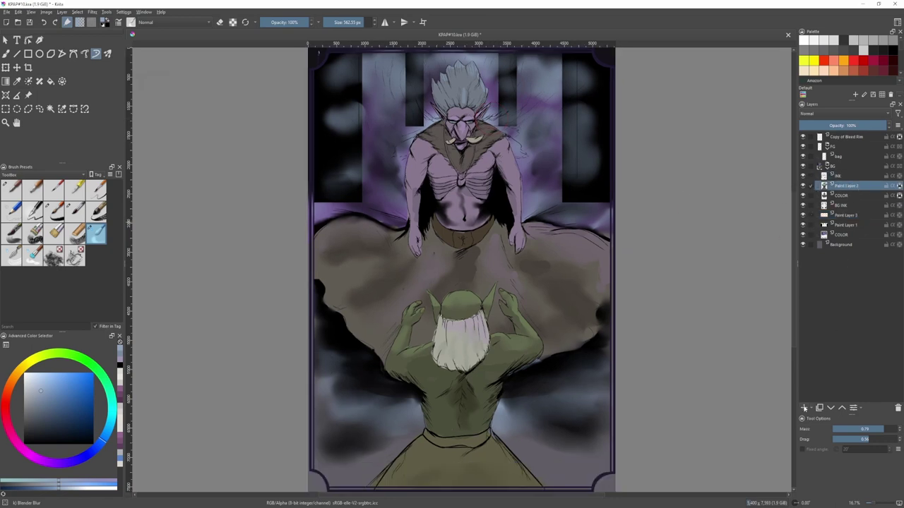
pyautogui.click(804, 408)
pyautogui.press('g')
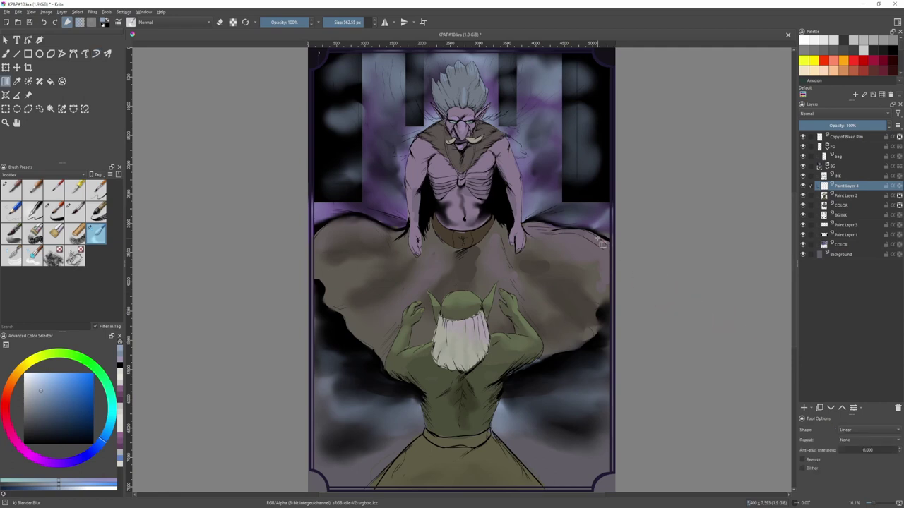
# - With Paint Layer 3 hidden, draw a pale blue linear gradient fading from the artwork's upper edge to the troll's waist, and lower its layer opacity
pyautogui.scroll(-2, 625, 224)
pyautogui.scroll(1, 625, 223)
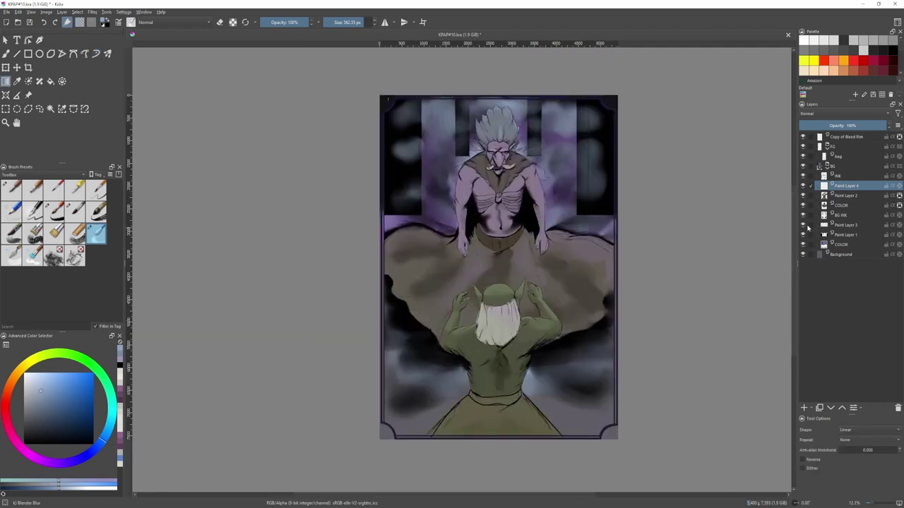
pyautogui.click(802, 224)
pyautogui.moveTo(499, 81)
pyautogui.mouseDown()
pyautogui.moveTo(502, 207)
pyautogui.moveTo(531, 212)
pyautogui.mouseUp()
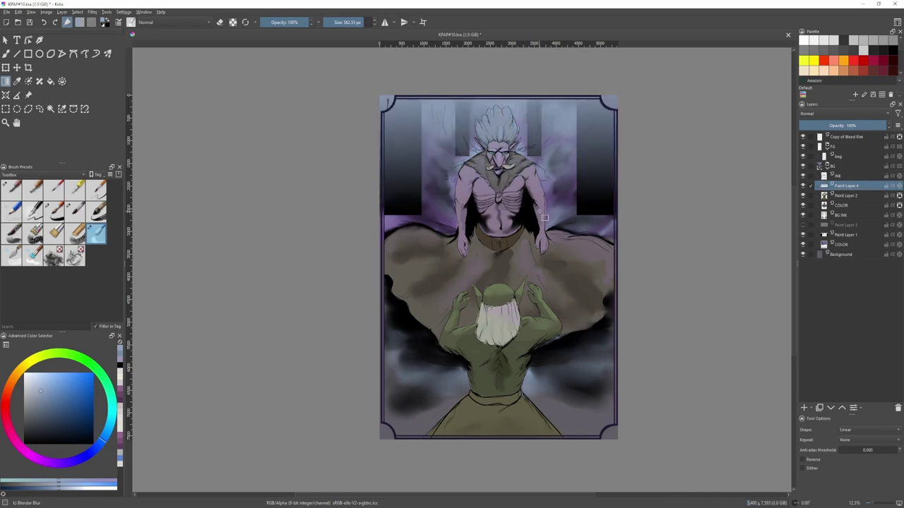
pyautogui.click(869, 125)
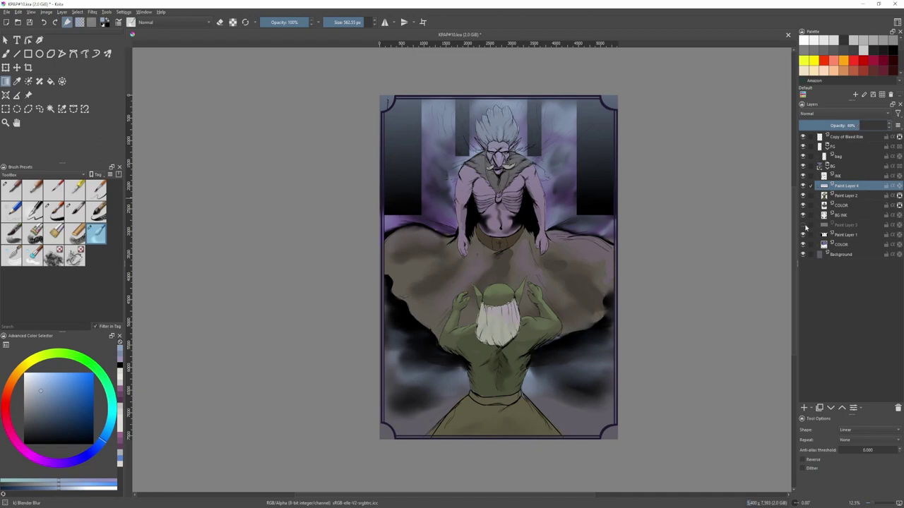
# - Show Paint Layer 3, clear its contents, and switch back to the brush
pyautogui.click(804, 225)
pyautogui.click(843, 225)
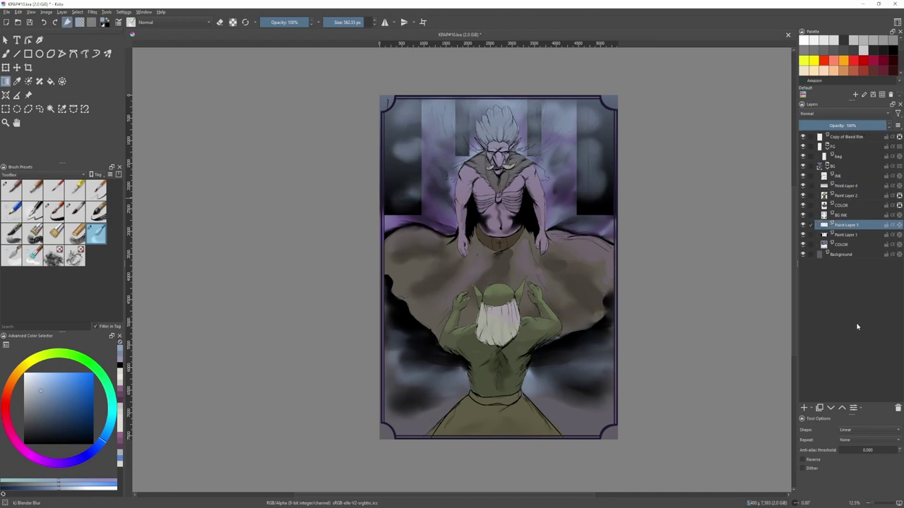
pyautogui.press('Delete')
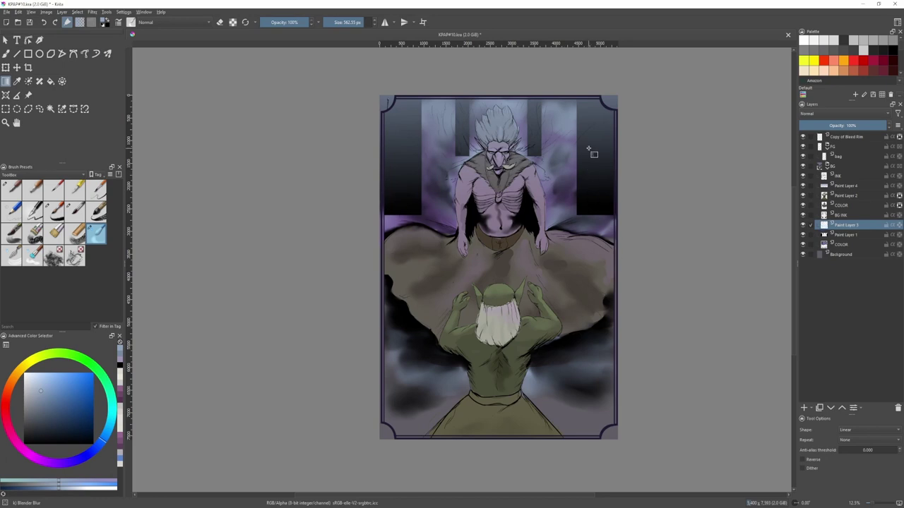
pyautogui.press('b')
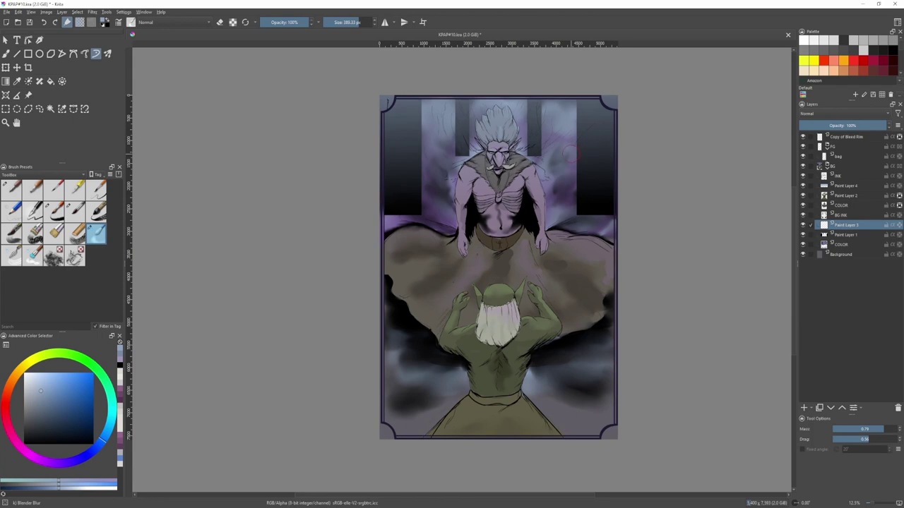
pyautogui.click(838, 185)
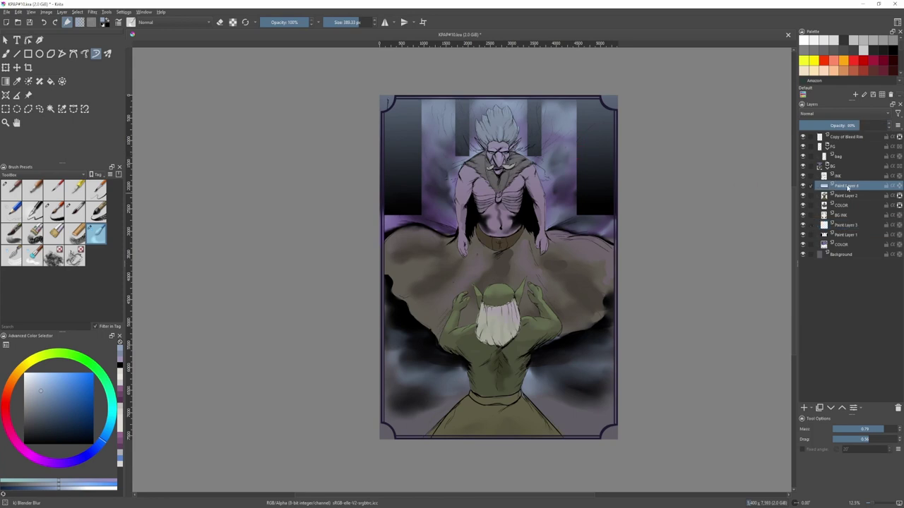
pyautogui.moveTo(854, 174); pyautogui.dragTo(851, 175)
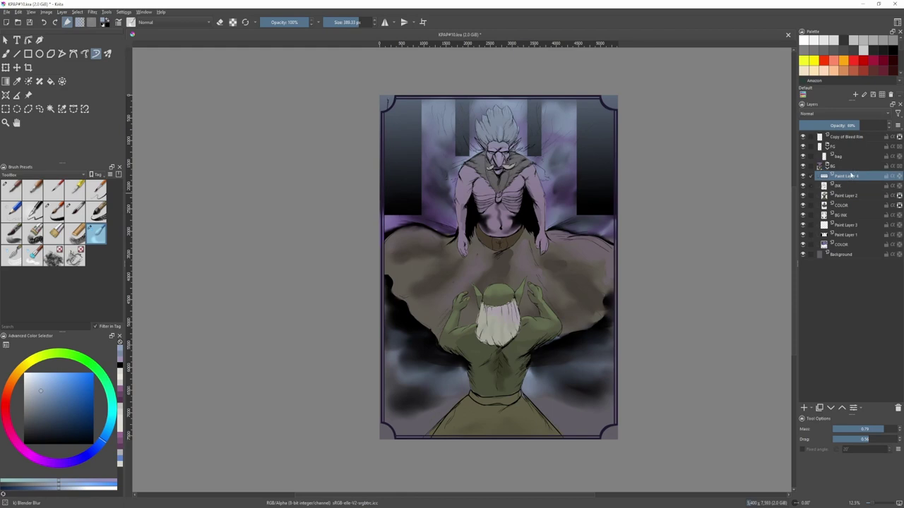
pyautogui.hotkey('ctrl', 'z')
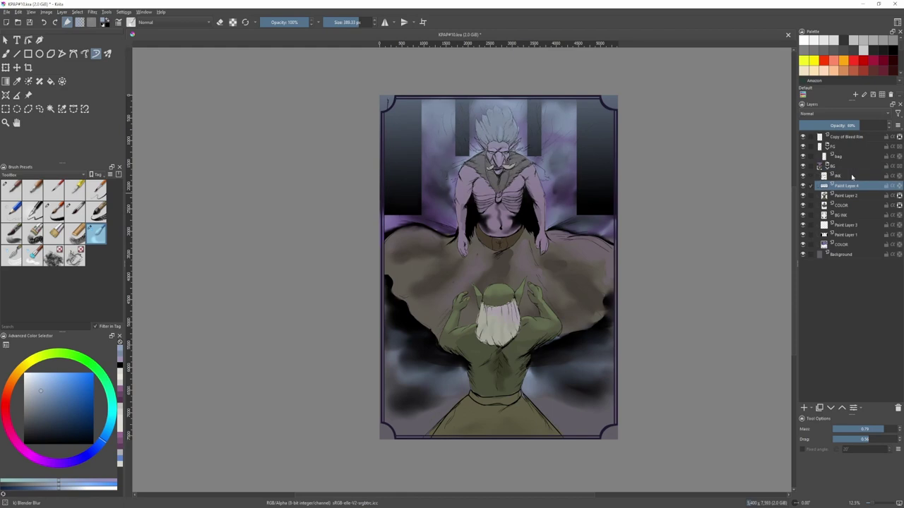
# - Move the gradient layer, Paint Layer 4, up one place above the INK layer
pyautogui.click(844, 177)
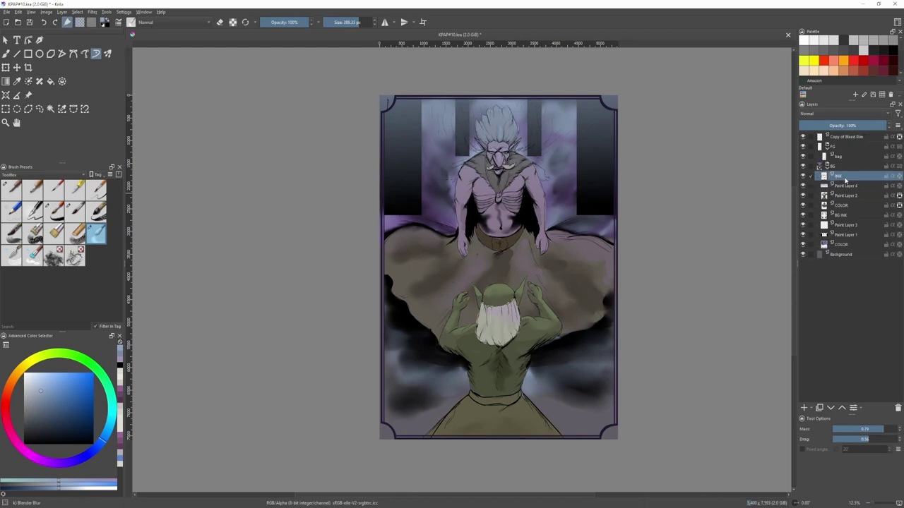
pyautogui.click(845, 186)
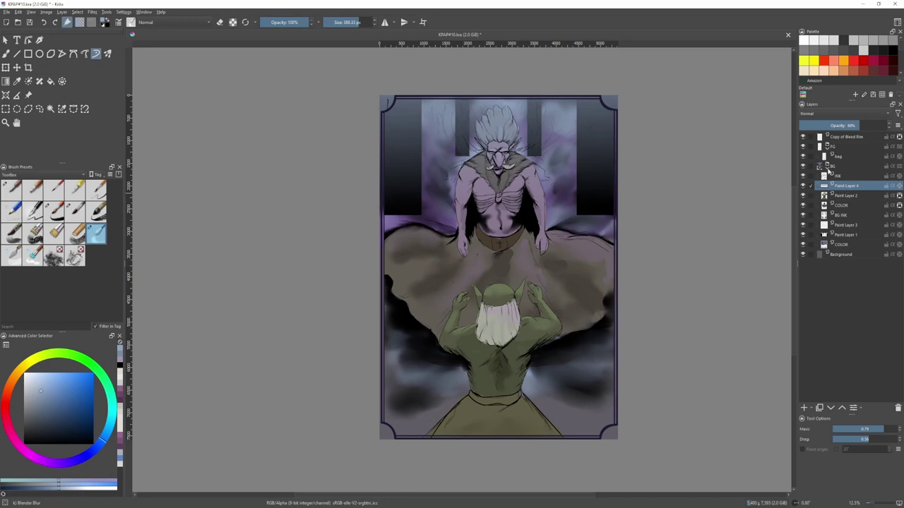
pyautogui.click(841, 408)
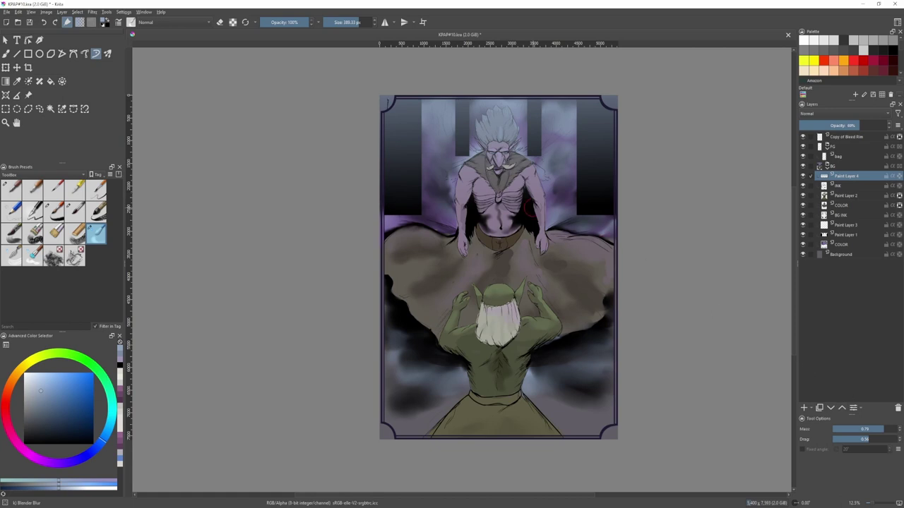
# - Activate Paint Layer 3, hide Paint Layer 4, and try drawing a straight vertical line down the right wide pillar with Blender Blur
pyautogui.click(850, 225)
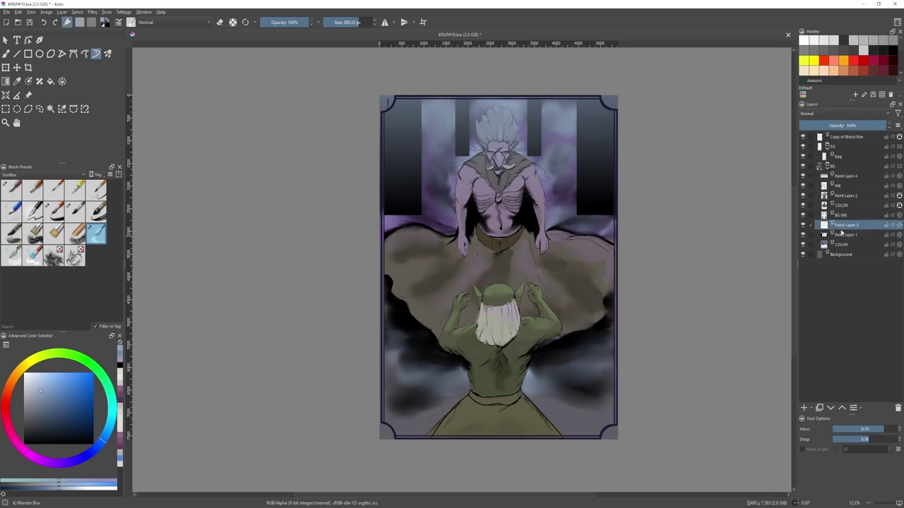
pyautogui.press('+')
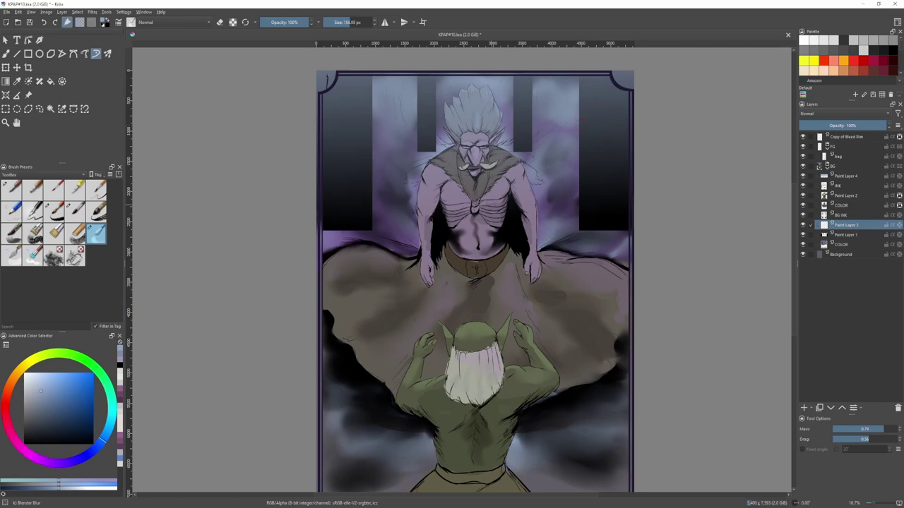
pyautogui.press('v')
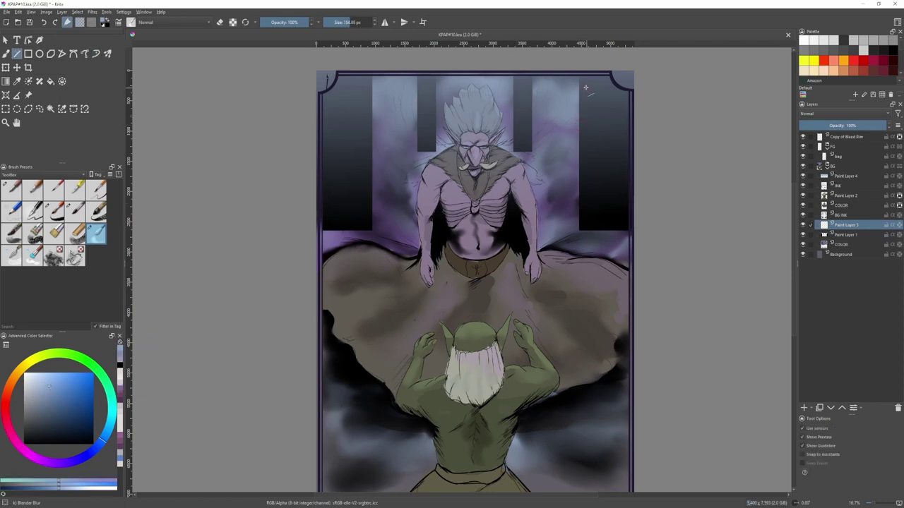
pyautogui.moveTo(586, 83); pyautogui.dragTo(587, 189)
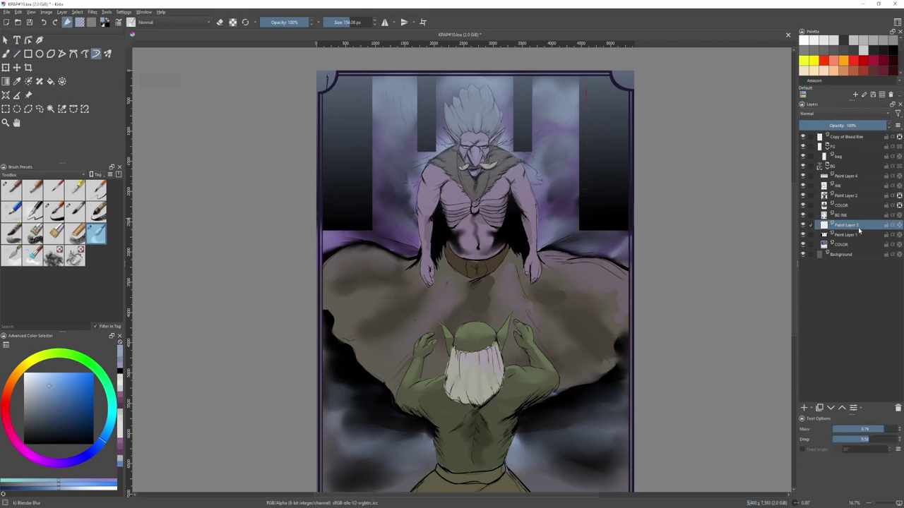
pyautogui.click(802, 175)
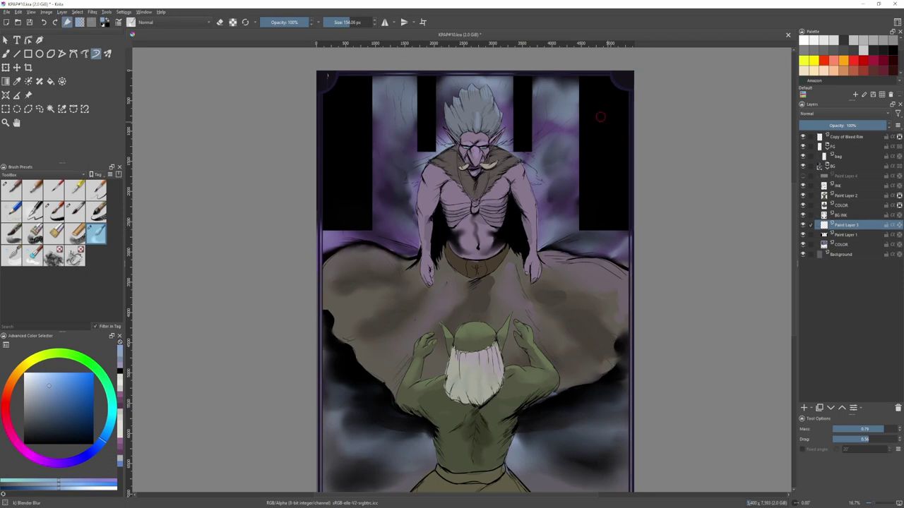
pyautogui.press('v')
pyautogui.moveTo(585, 96); pyautogui.dragTo(587, 185)
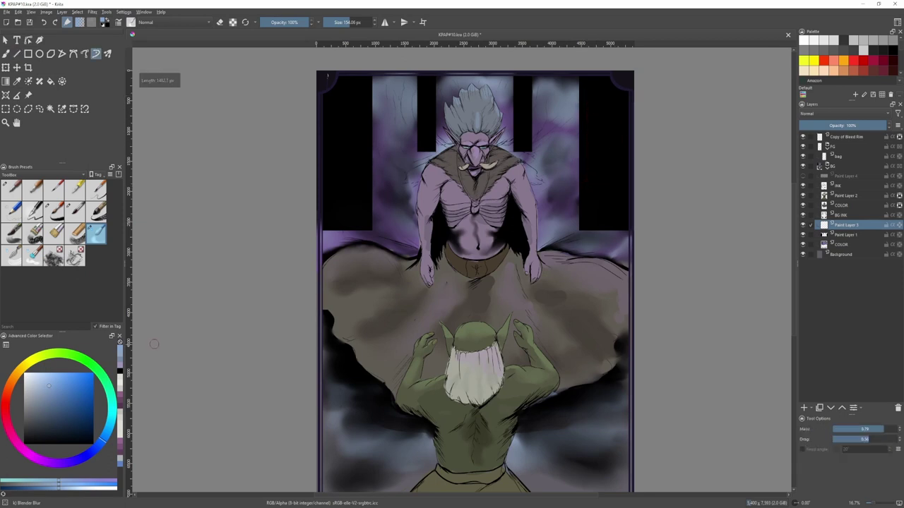
# - Draw a straight vertical pale blue line down the right wide pillar with a reduced PenQuill brush
pyautogui.click(10, 189)
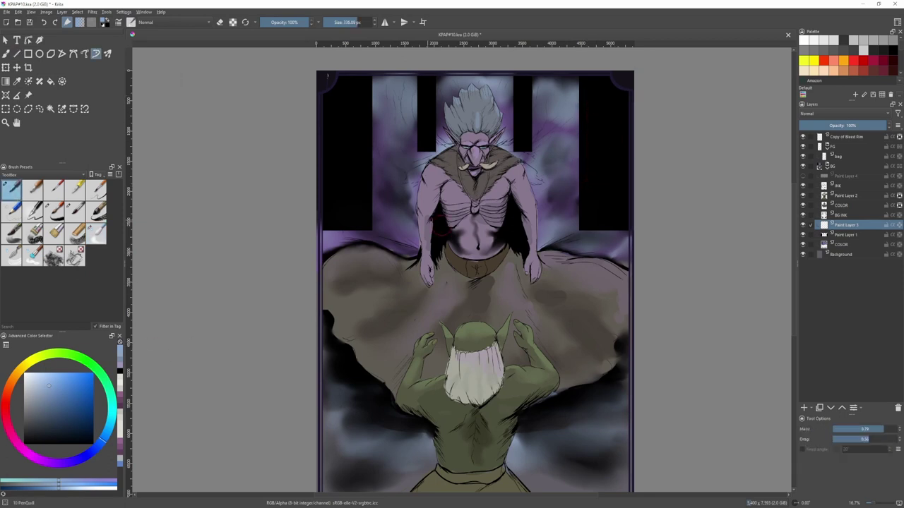
pyautogui.moveTo(591, 89); pyautogui.dragTo(592, 168)
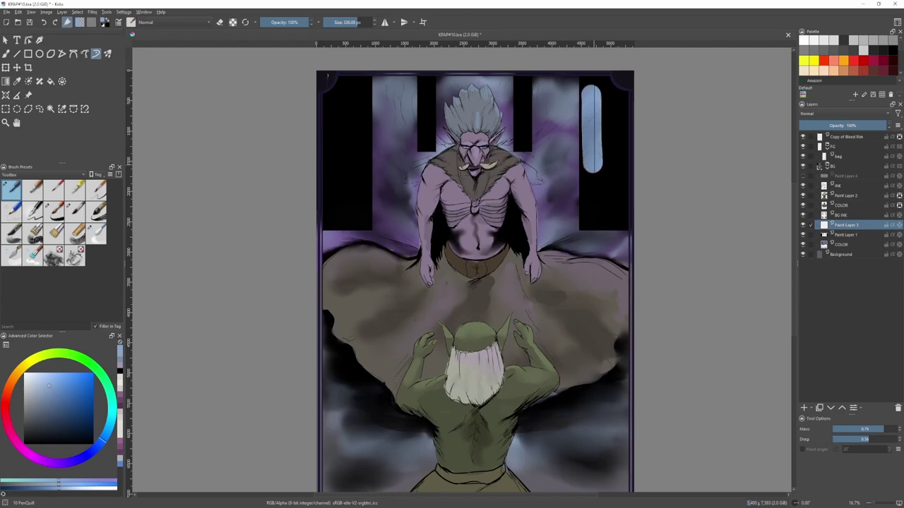
pyautogui.hotkey('ctrl', 'z')
pyautogui.press('[')
pyautogui.moveTo(589, 104); pyautogui.dragTo(591, 185)
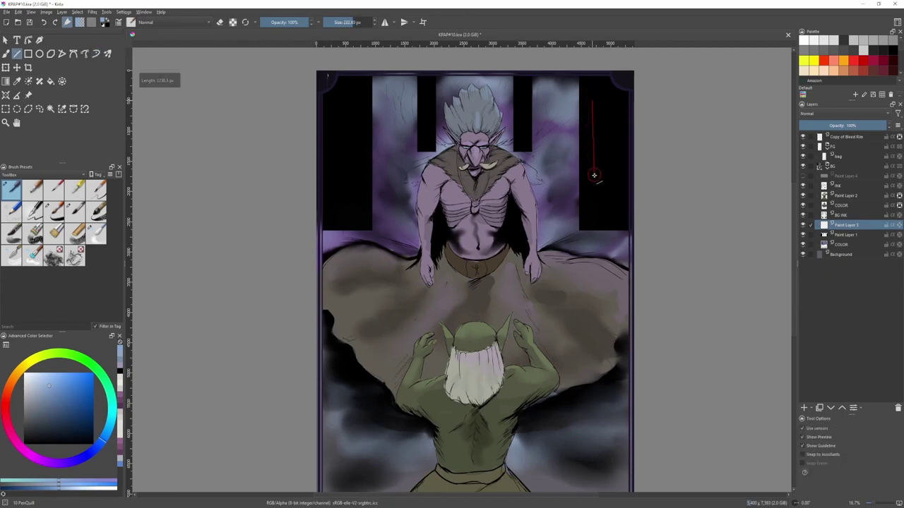
# - Draw thinner straight pale blue lines down both narrow pillars and the left wide pillar, and show Paint Layer 4 again
pyautogui.press('v')
pyautogui.moveTo(519, 91); pyautogui.dragTo(519, 130)
pyautogui.press('v')
pyautogui.moveTo(425, 90); pyautogui.dragTo(425, 131)
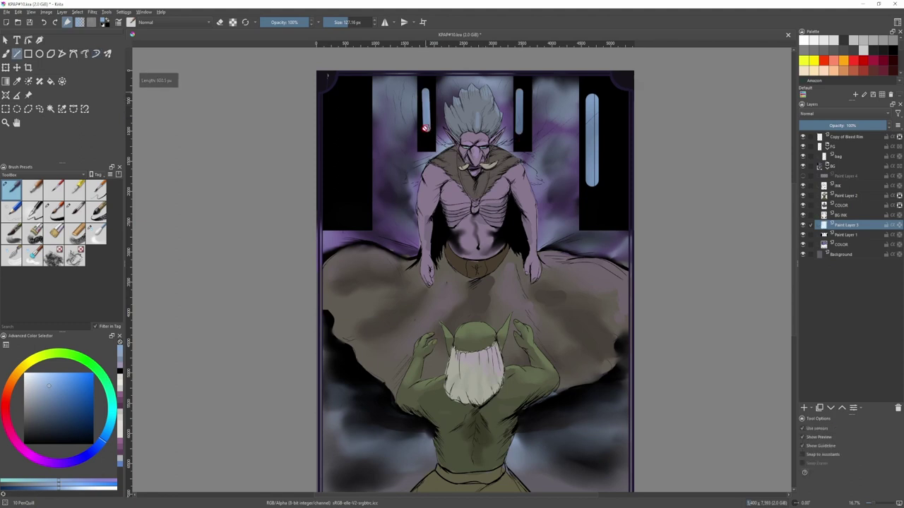
pyautogui.moveTo(359, 97); pyautogui.dragTo(356, 211)
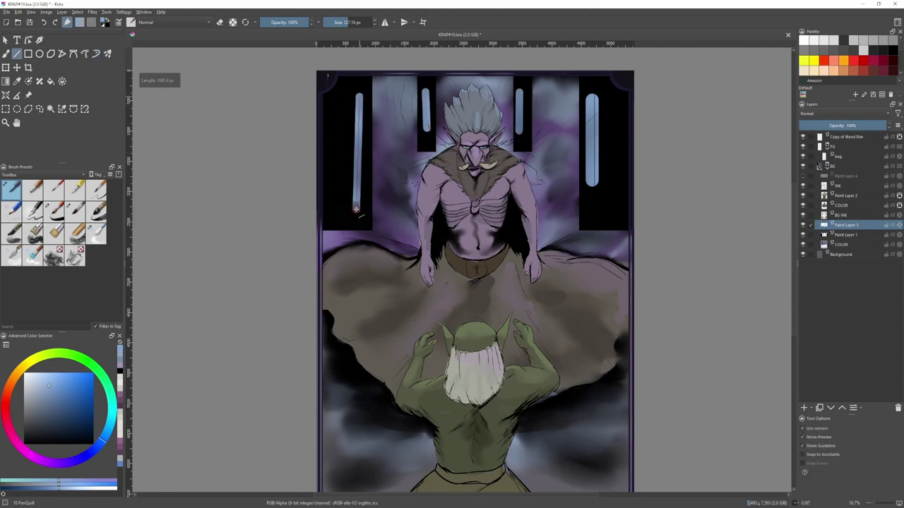
pyautogui.press('v')
pyautogui.click(801, 176)
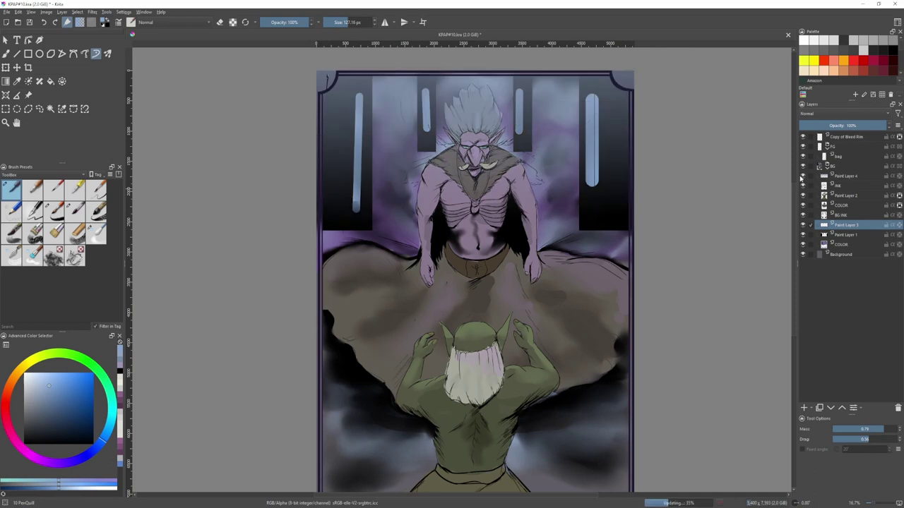
# - Soften the pale blue lines on all four pillars with Blender Blur, enlarging the brush to 407.19 px
pyautogui.press('/')
pyautogui.click(358, 22)
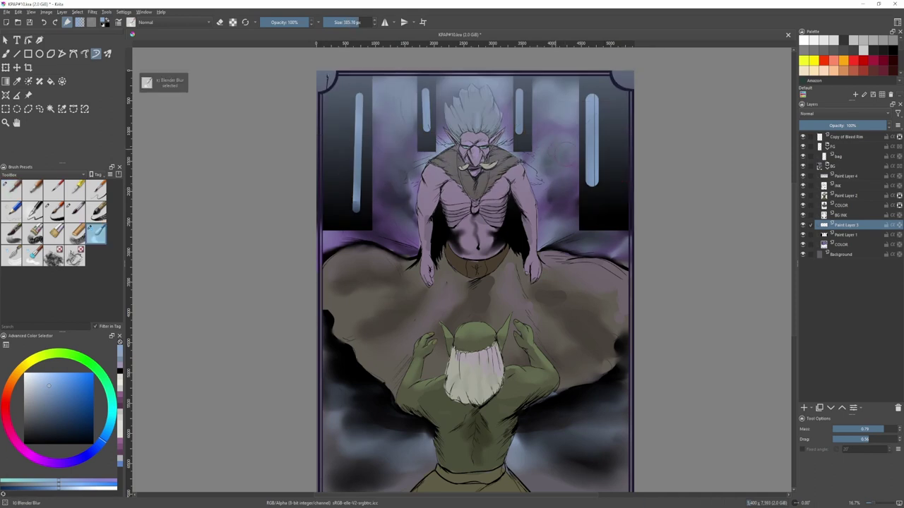
pyautogui.moveTo(593, 159)
pyautogui.mouseDown()
pyautogui.moveTo(589, 201)
pyautogui.moveTo(589, 97)
pyautogui.mouseUp()
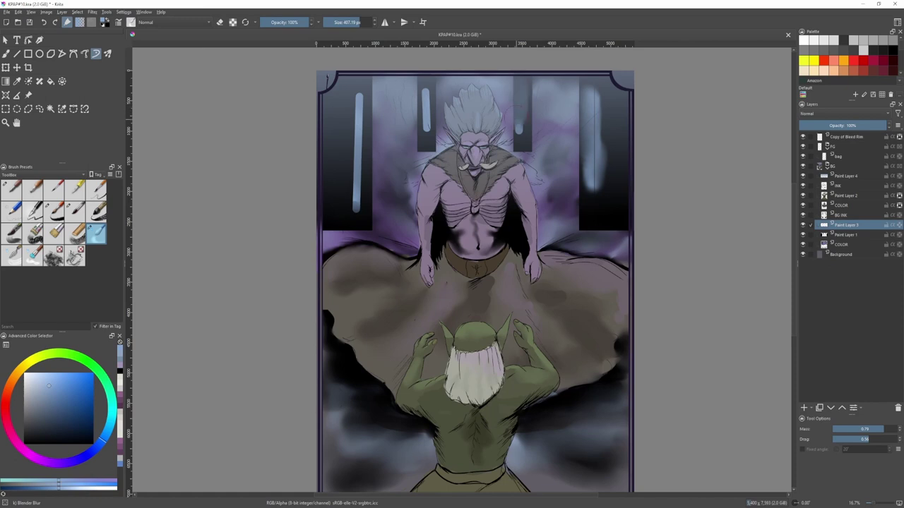
pyautogui.moveTo(426, 131)
pyautogui.mouseDown()
pyautogui.moveTo(422, 86)
pyautogui.moveTo(431, 139)
pyautogui.mouseUp()
pyautogui.moveTo(363, 92)
pyautogui.mouseDown()
pyautogui.moveTo(355, 213)
pyautogui.moveTo(363, 152)
pyautogui.moveTo(369, 191)
pyautogui.moveTo(359, 196)
pyautogui.mouseUp()
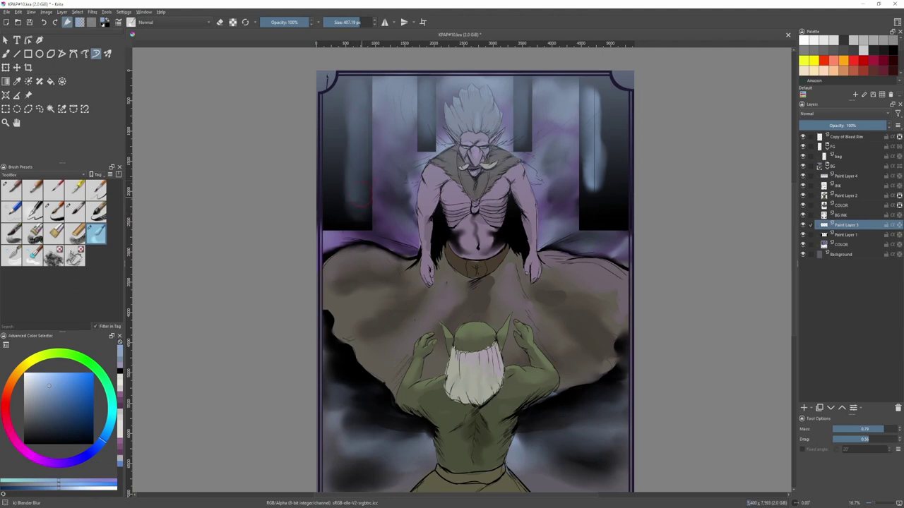
pyautogui.moveTo(590, 154)
pyautogui.mouseDown()
pyautogui.moveTo(590, 225)
pyautogui.moveTo(592, 97)
pyautogui.mouseUp()
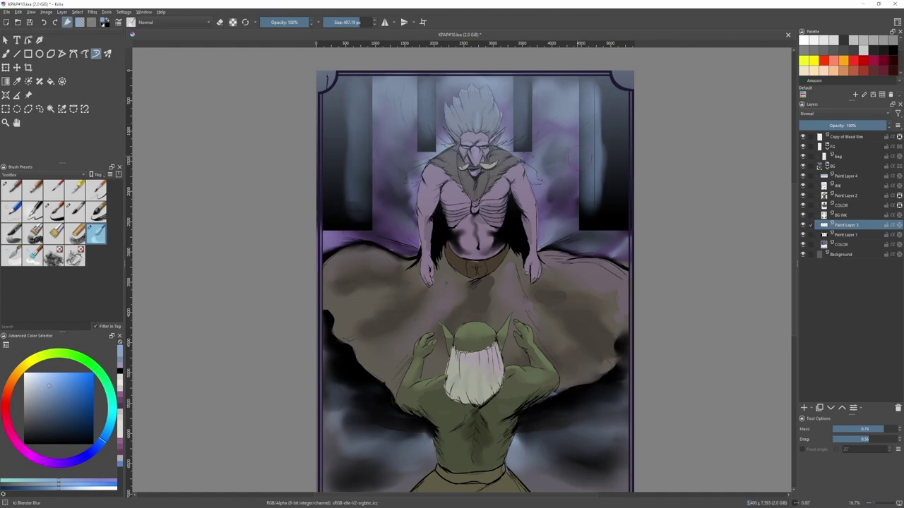
pyautogui.moveTo(591, 159); pyautogui.dragTo(607, 216)
# - Activate Paint Layer 4 and lower its opacity to 53%
pyautogui.scroll(-2, 552, 204)
pyautogui.scroll(1, 554, 204)
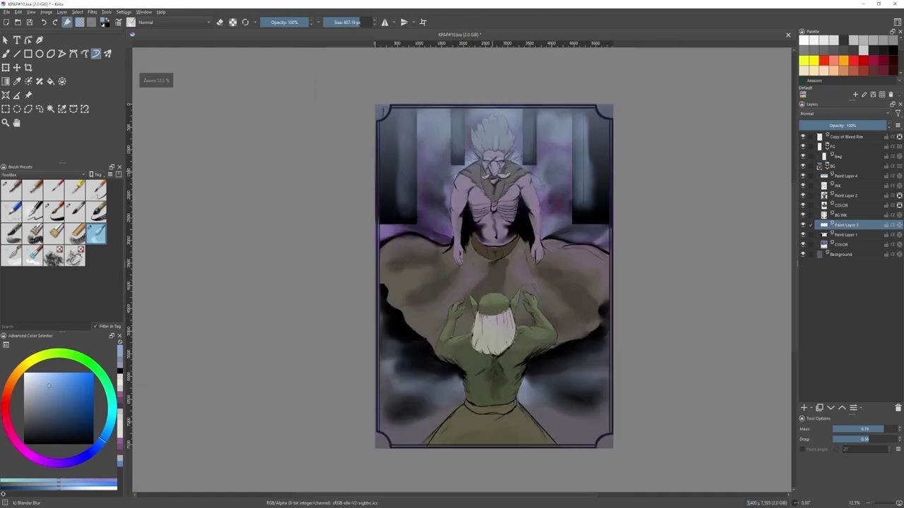
pyautogui.scroll(1, 606, 299)
pyautogui.click(846, 176)
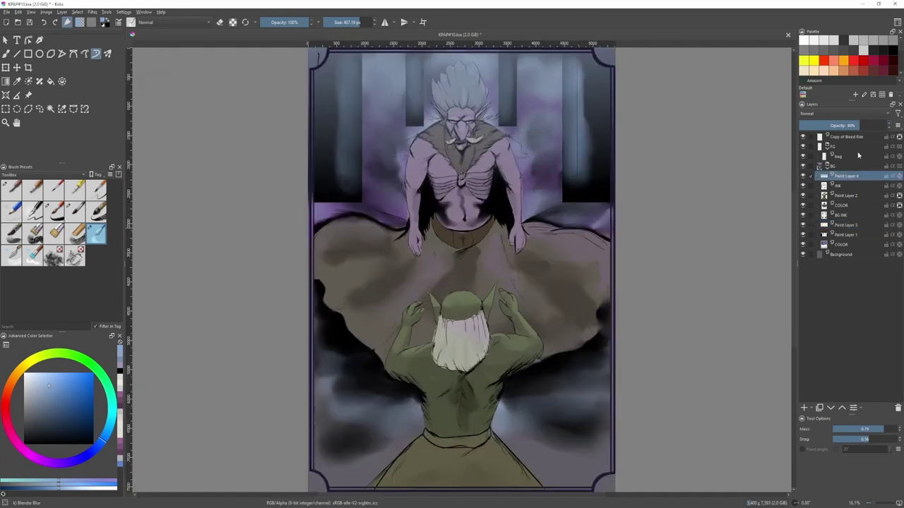
pyautogui.moveTo(850, 125); pyautogui.dragTo(845, 125)
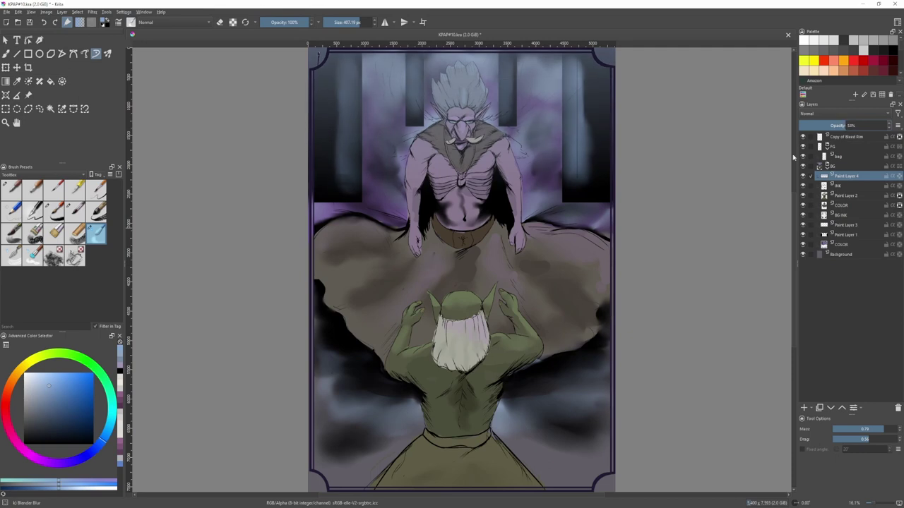
# - Activate Paint Layer 3 and blur the lower end of the pale blue highlight on the right wide pillar
pyautogui.click(857, 226)
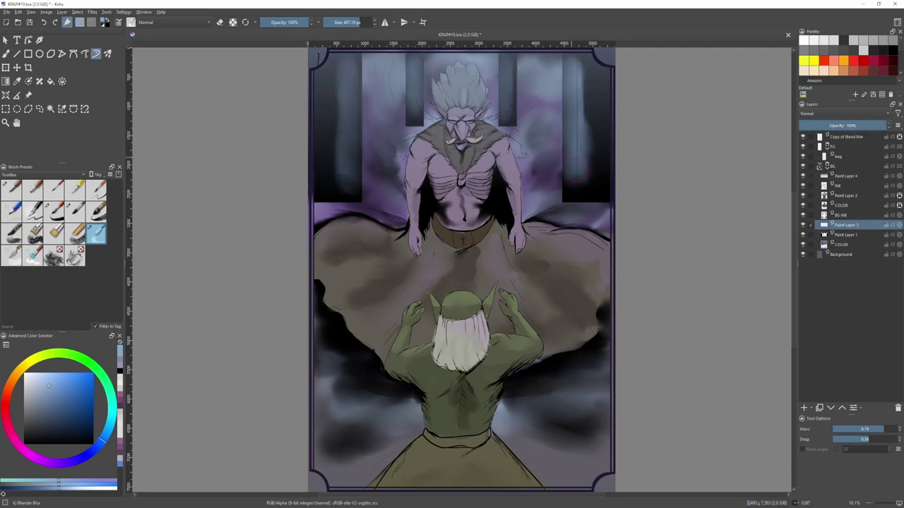
pyautogui.moveTo(577, 171); pyautogui.dragTo(574, 189)
pyautogui.scroll(-2, 528, 135)
pyautogui.scroll(1, 528, 135)
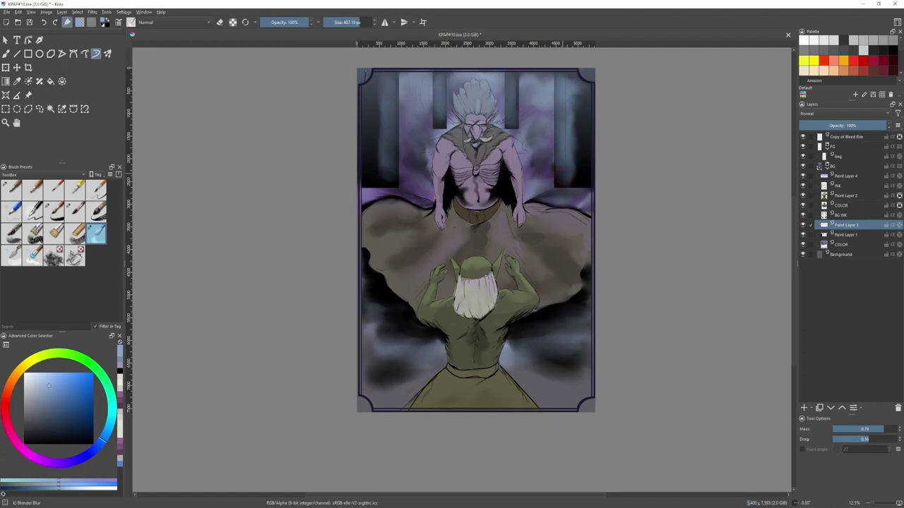
# - Activate Paint Layer 1 and soften the lower edges of the dark pillars into the purple background with Blender Blur
pyautogui.moveTo(847, 224); pyautogui.dragTo(850, 237)
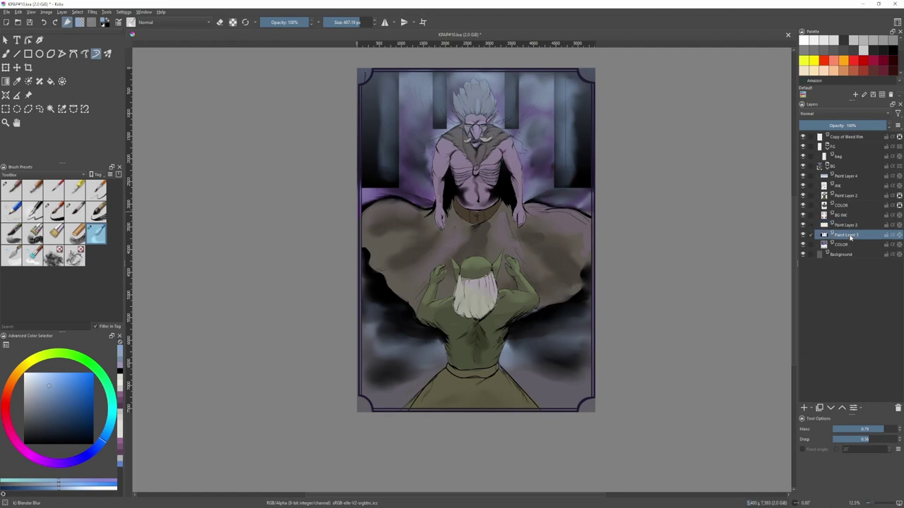
pyautogui.scroll(1, 580, 187)
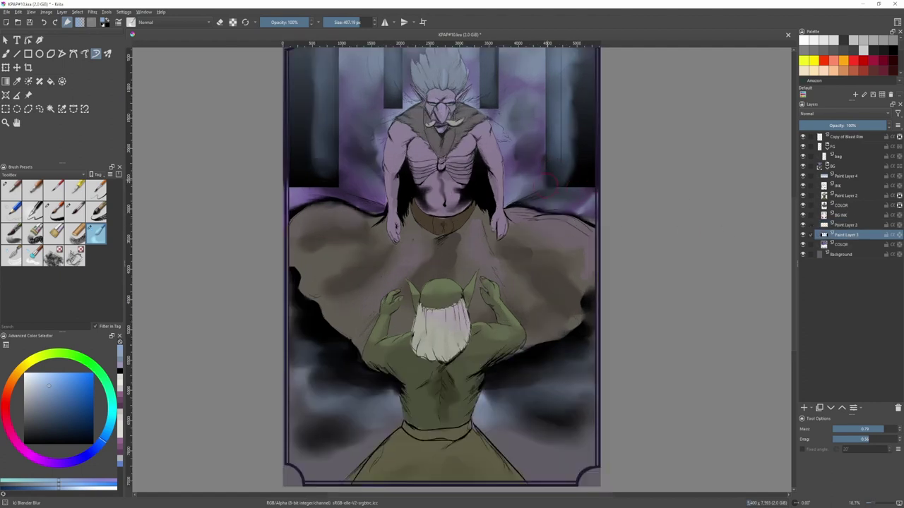
pyautogui.scroll(-1, 552, 177)
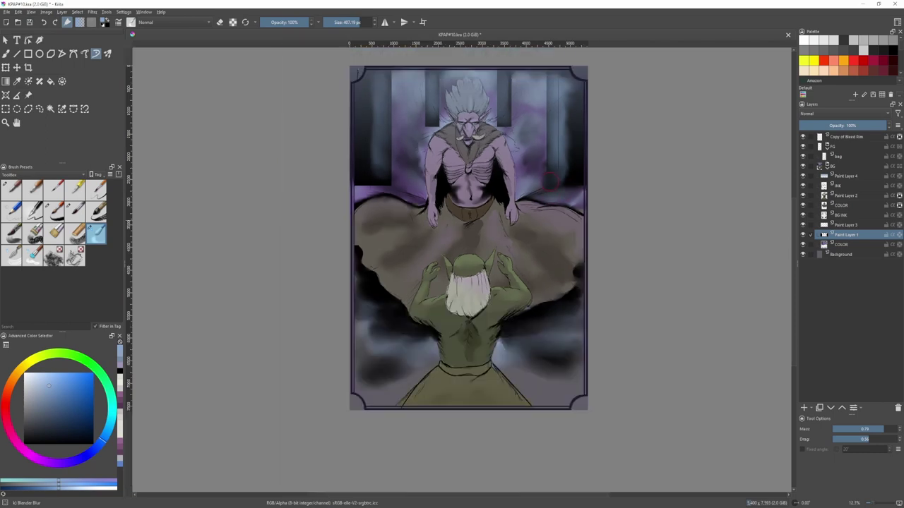
pyautogui.scroll(3, 552, 177)
pyautogui.scroll(-3, 551, 177)
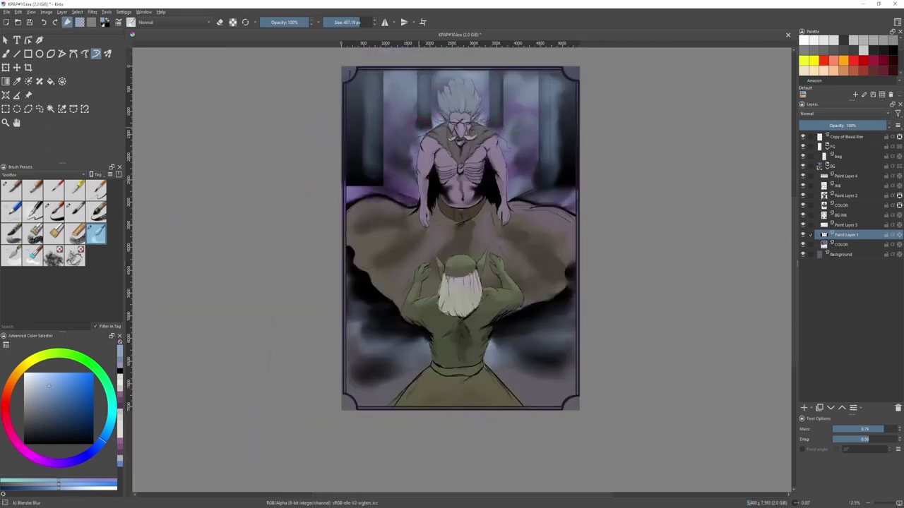
pyautogui.moveTo(381, 169)
pyautogui.mouseDown()
pyautogui.moveTo(349, 185)
pyautogui.moveTo(361, 187)
pyautogui.mouseUp()
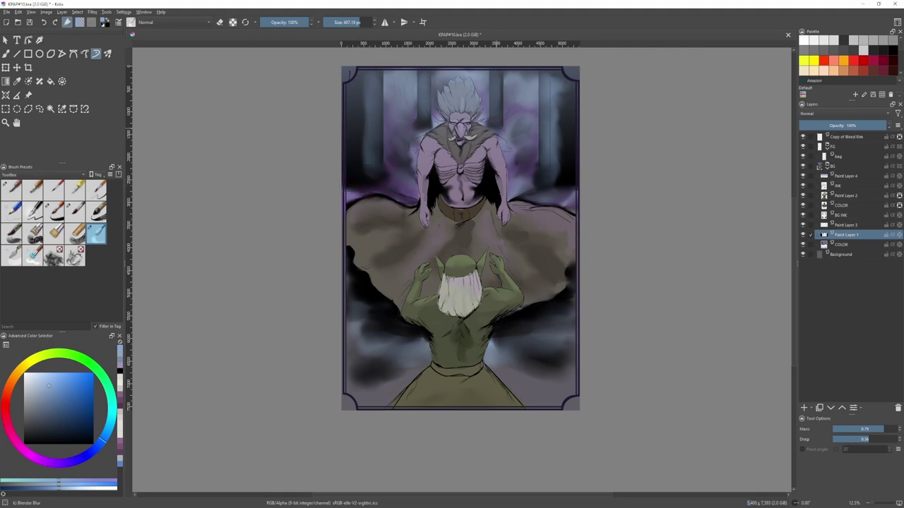
pyautogui.moveTo(496, 128); pyautogui.dragTo(520, 122)
pyautogui.moveTo(554, 169)
pyautogui.mouseDown()
pyautogui.moveTo(566, 186)
pyautogui.moveTo(555, 189)
pyautogui.mouseUp()
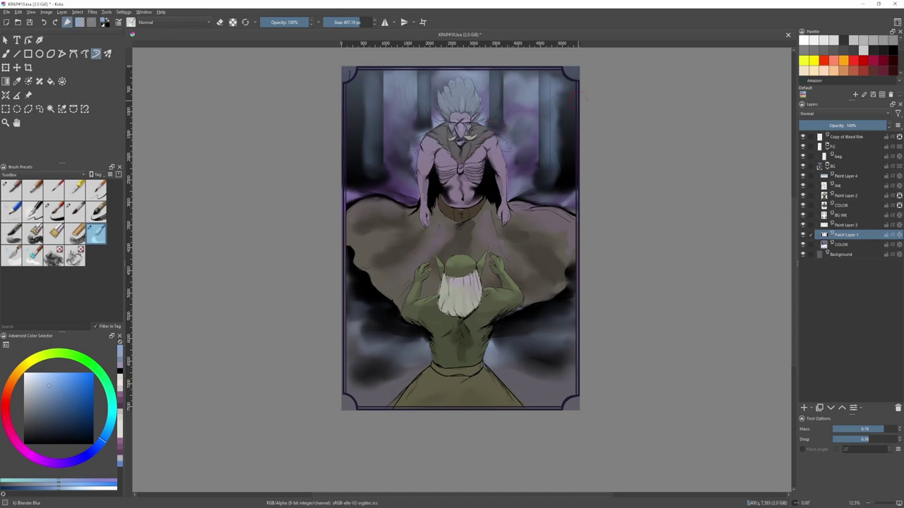
# - Compare the picture with Paint Layer 4 hidden and shown, and reduce that layer's opacity to 21%
pyautogui.press('2')
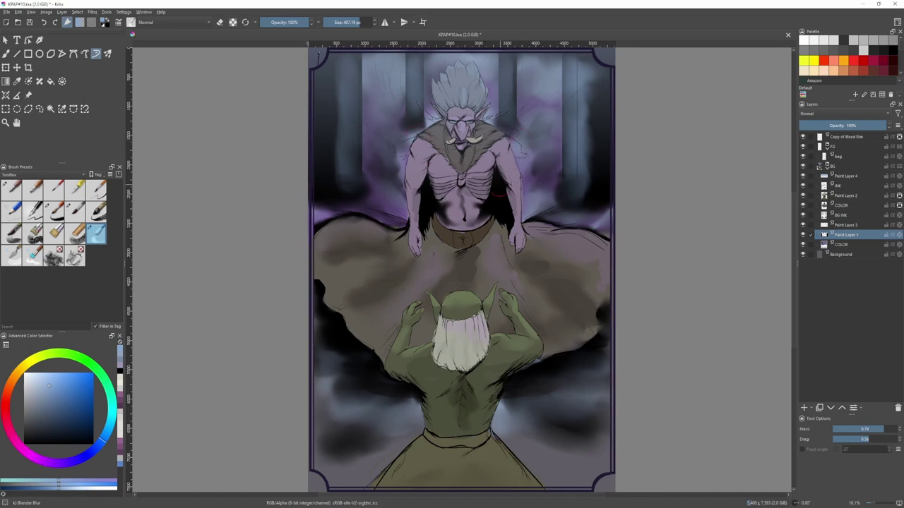
pyautogui.click(844, 177)
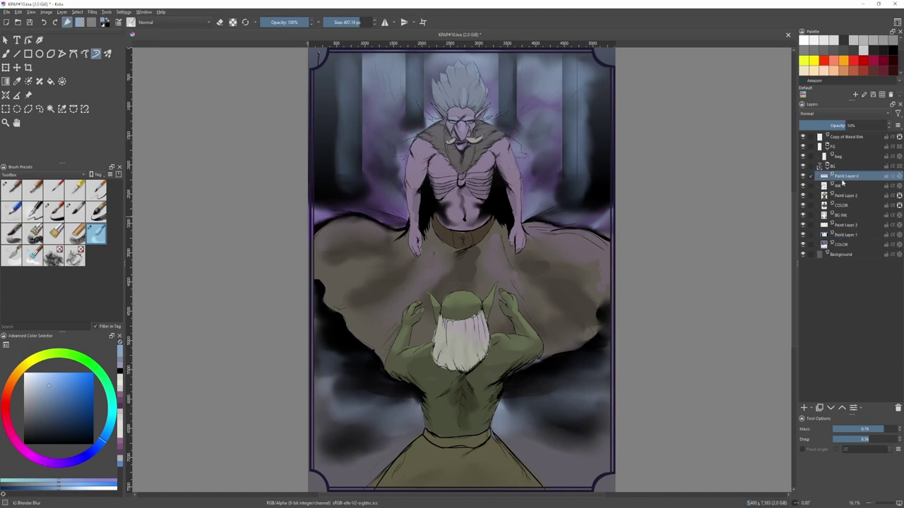
pyautogui.click(835, 125)
pyautogui.scroll(-1, 568, 189)
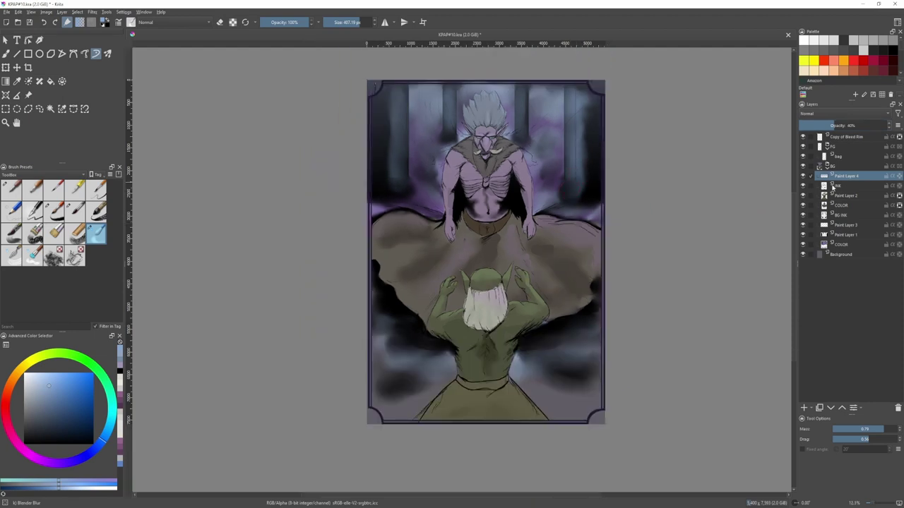
pyautogui.click(802, 176)
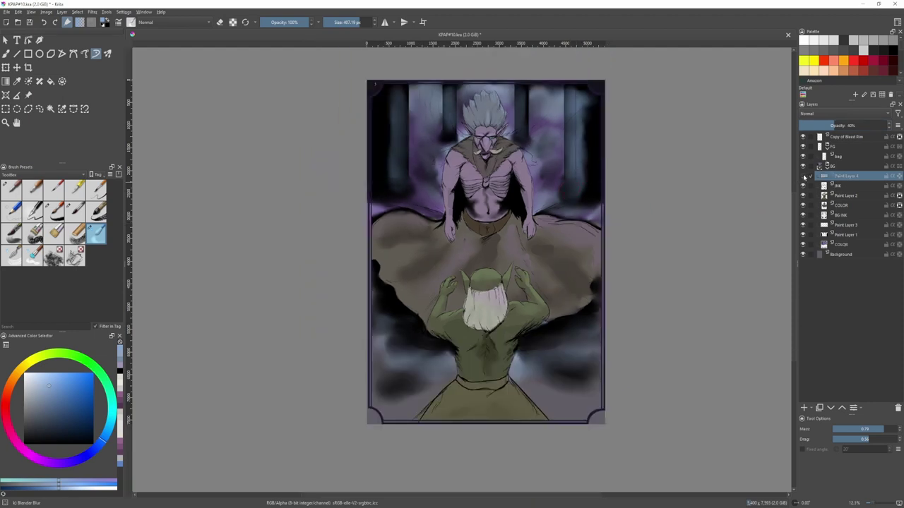
pyautogui.click(803, 176)
pyautogui.click(803, 176)
pyautogui.click(802, 176)
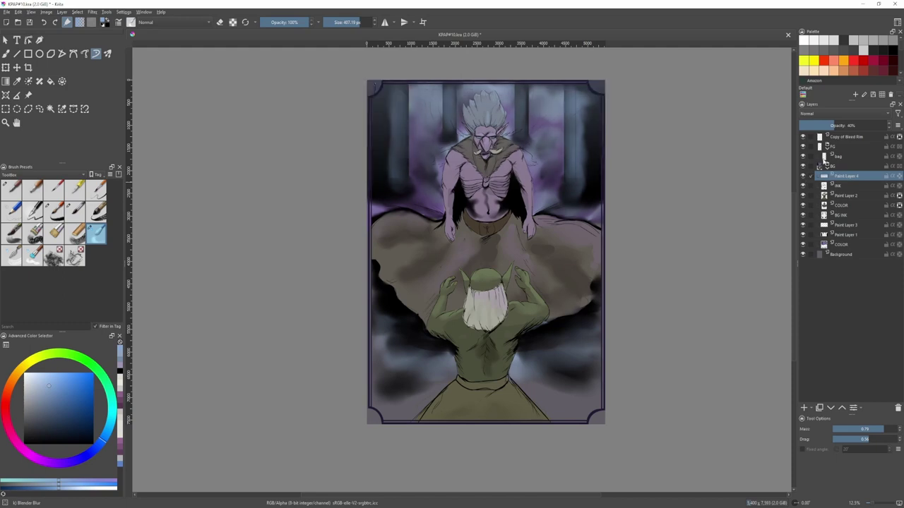
pyautogui.click(816, 126)
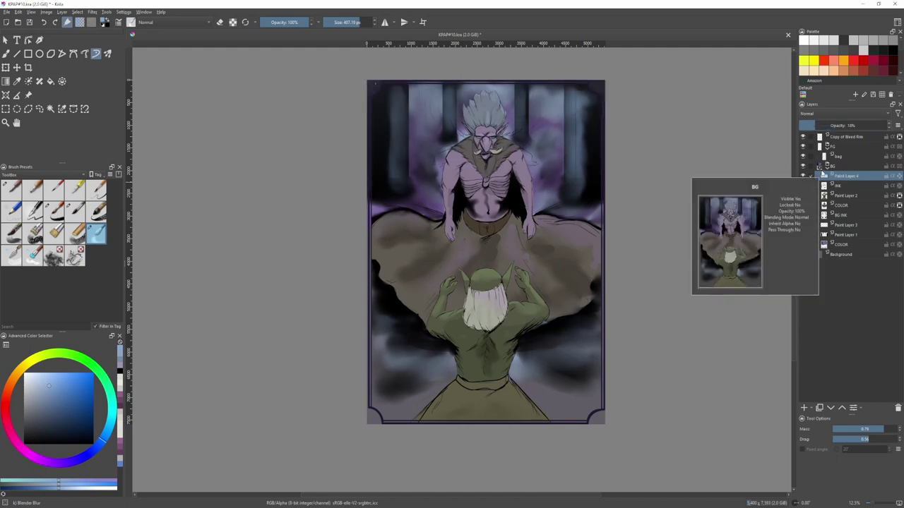
pyautogui.click(817, 124)
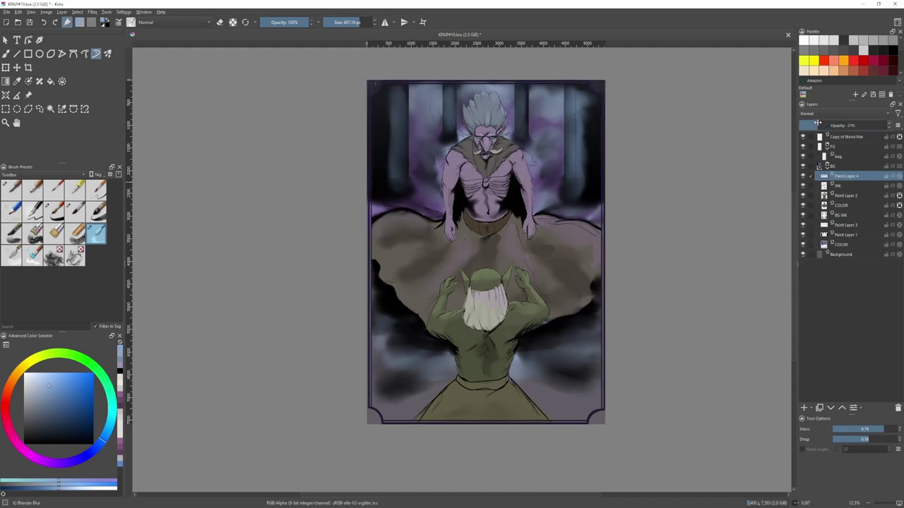
# - On the lower COLOR layer, paint vertical PenQuill lines along the outer edges of both wide pillars in a muted blue-purple sampled from the background
pyautogui.click(845, 197)
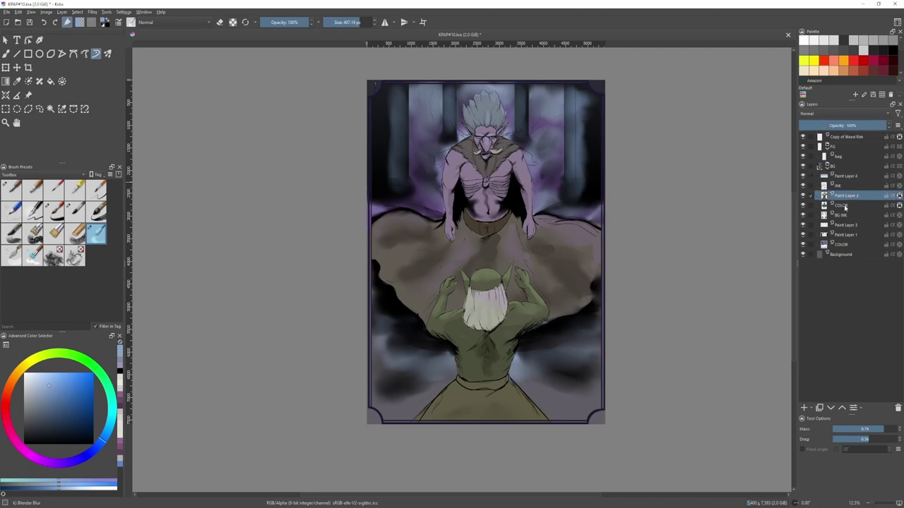
pyautogui.click(846, 216)
pyautogui.click(846, 226)
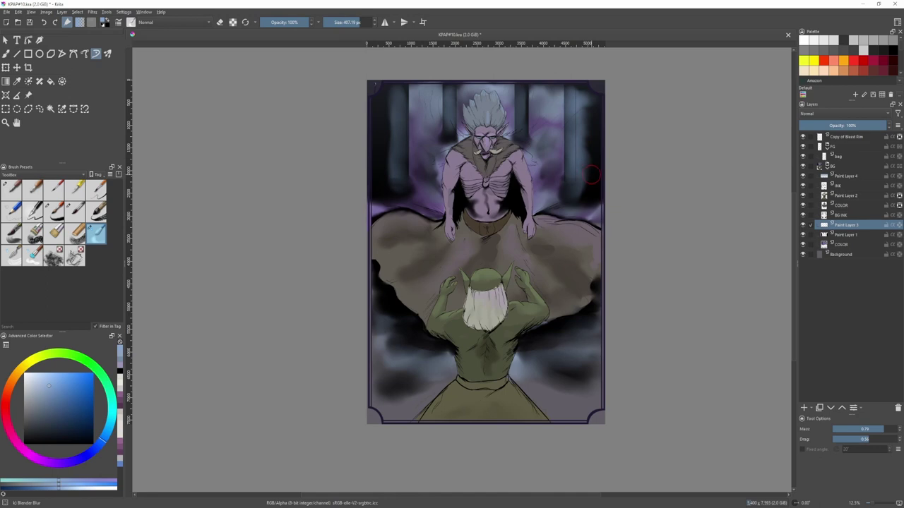
pyautogui.click(838, 235)
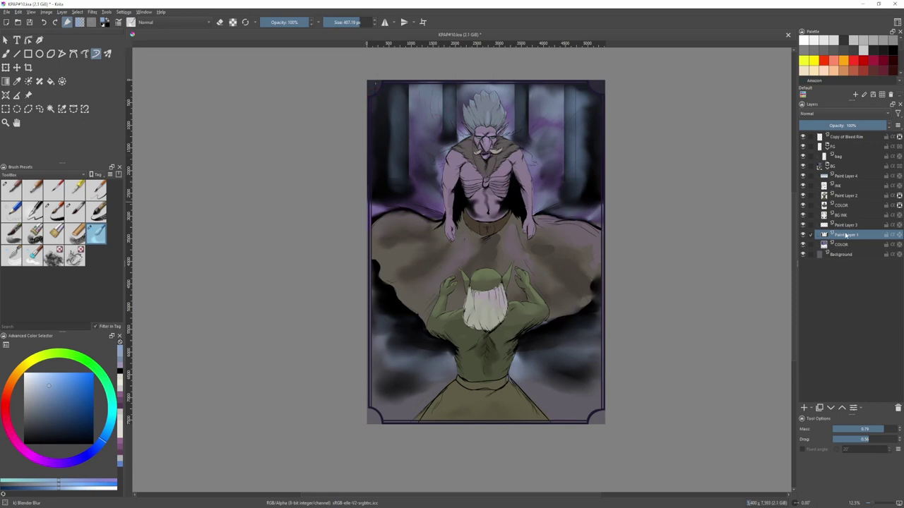
pyautogui.click(841, 244)
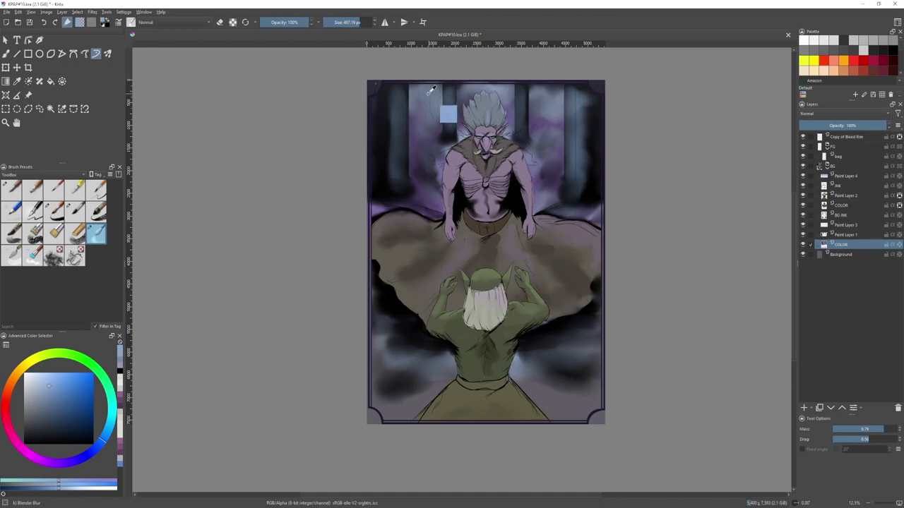
pyautogui.keyDown('ctrl'); pyautogui.click(426, 112); pyautogui.keyUp('ctrl')
pyautogui.press('/')
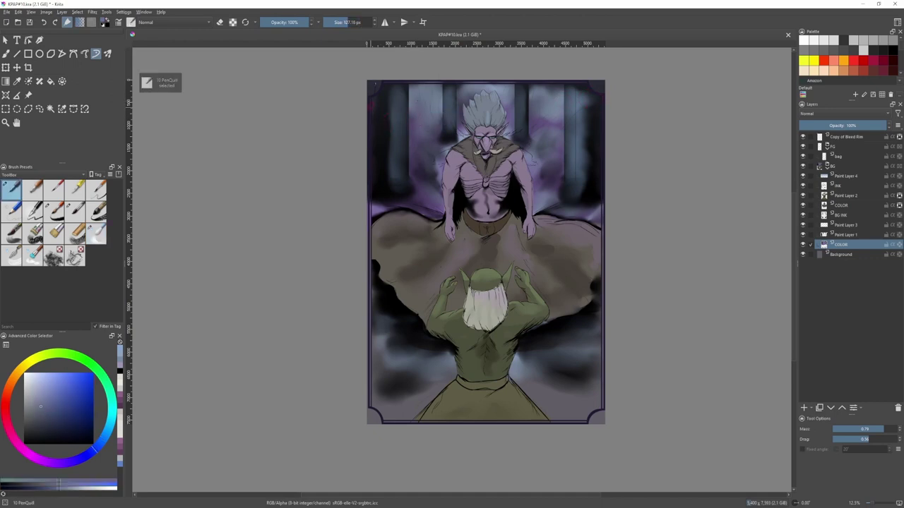
pyautogui.moveTo(371, 100); pyautogui.dragTo(374, 172)
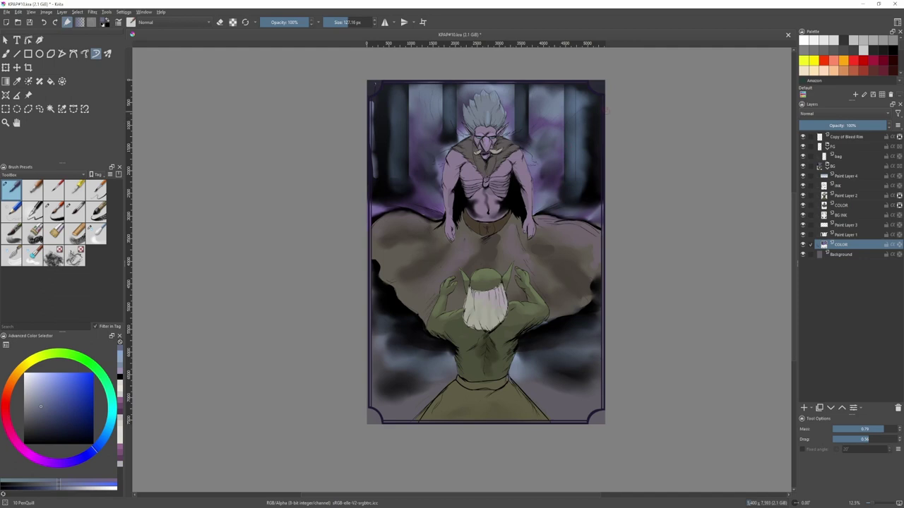
pyautogui.press('v')
pyautogui.moveTo(602, 107)
pyautogui.mouseDown()
pyautogui.moveTo(600, 193)
pyautogui.moveTo(595, 126)
pyautogui.mouseUp()
# - Blur the two vertical lines along the wide pillars' outer edges with Blender Blur
pyautogui.press('/')
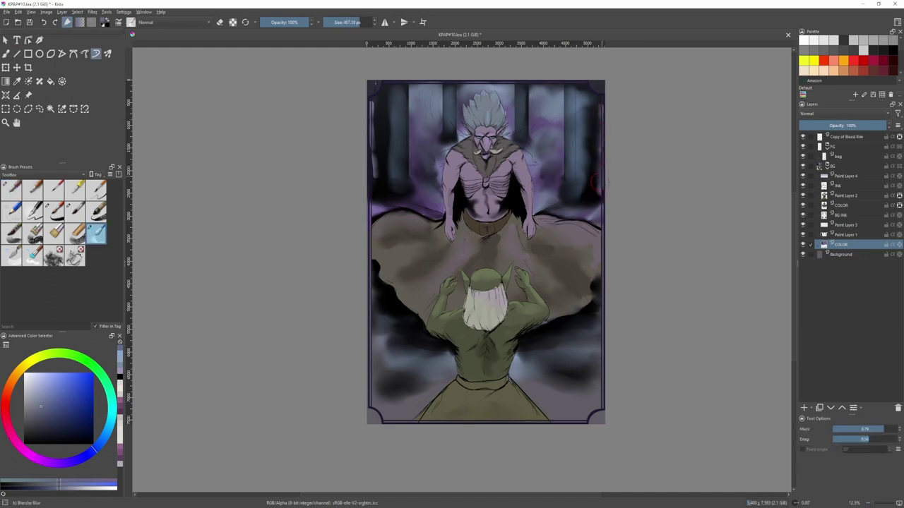
pyautogui.moveTo(596, 182); pyautogui.dragTo(594, 201)
pyautogui.moveTo(376, 117)
pyautogui.mouseDown()
pyautogui.moveTo(369, 147)
pyautogui.moveTo(377, 170)
pyautogui.moveTo(364, 200)
pyautogui.moveTo(378, 160)
pyautogui.moveTo(374, 190)
pyautogui.mouseUp()
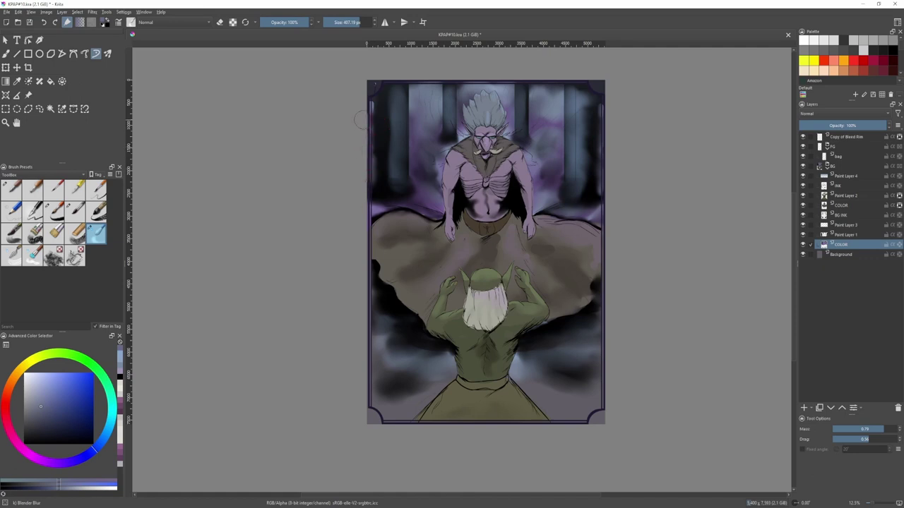
# - Activate Paint Layer 3 and save the illustration
pyautogui.press('2')
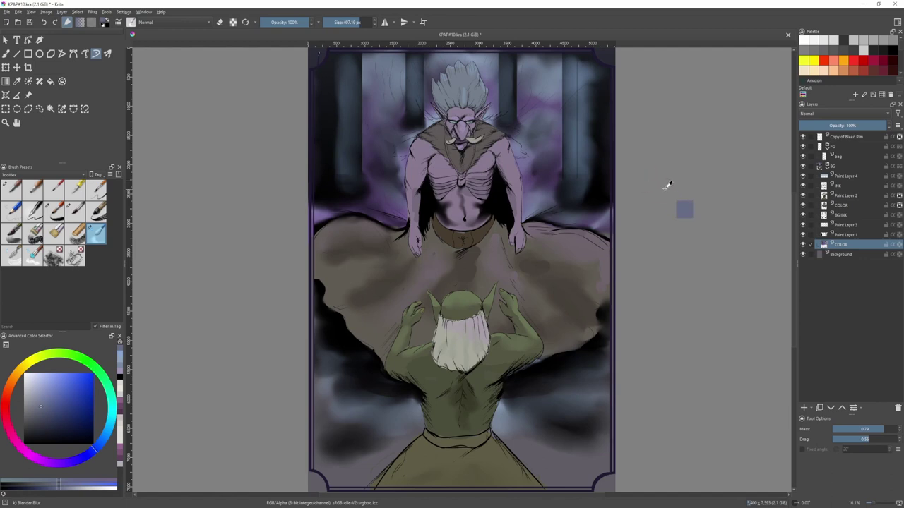
pyautogui.click(850, 234)
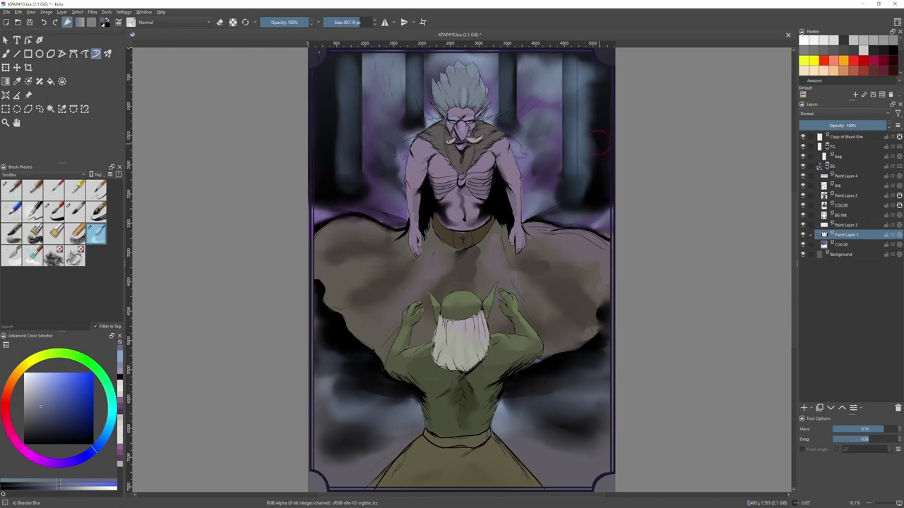
pyautogui.press('pageup')
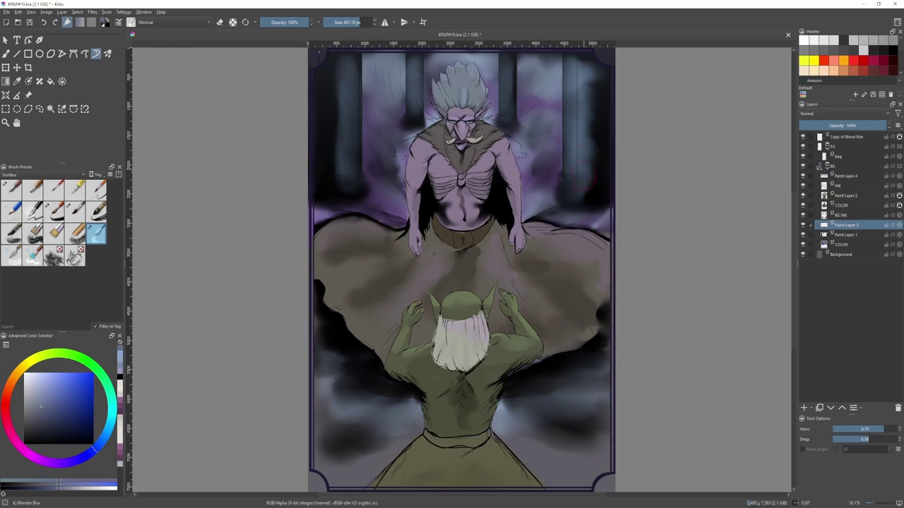
pyautogui.scroll(-1, 588, 139)
pyautogui.scroll(1, 587, 139)
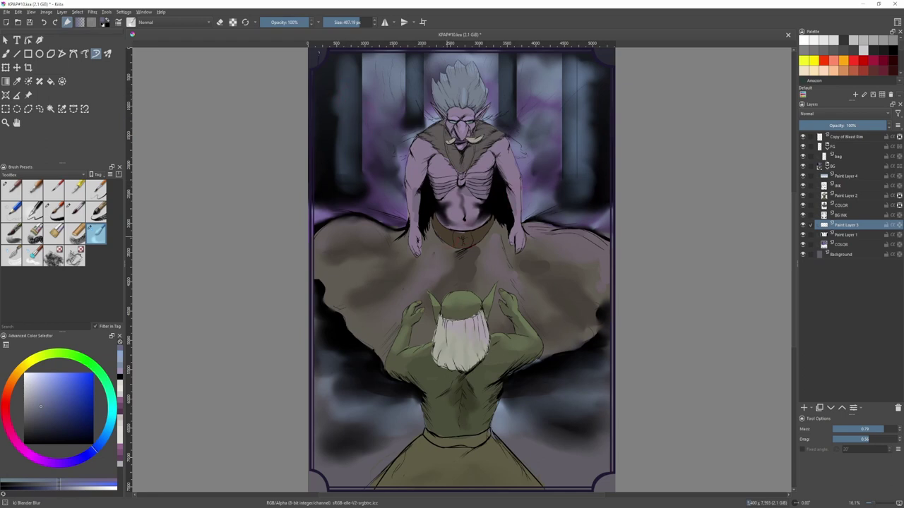
pyautogui.hotkey('ctrl', 's')
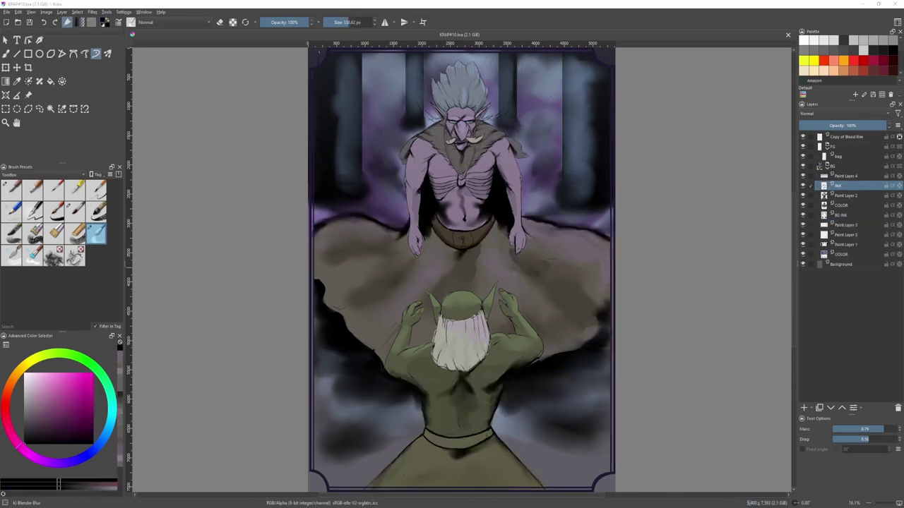
# - Activate the COLOR layer above BG INK and soften the highlights in the troll's hair with Blender Blur
pyautogui.click(852, 195)
pyautogui.click(853, 205)
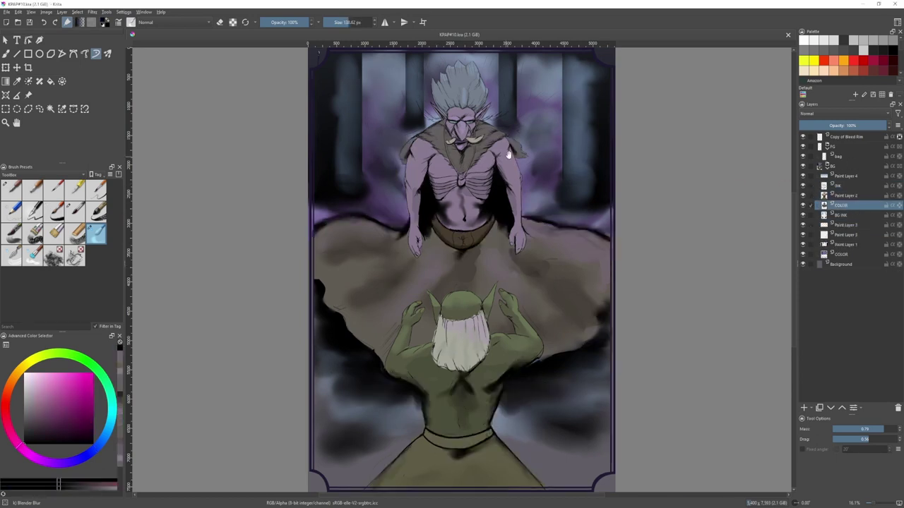
pyautogui.moveTo(507, 142)
pyautogui.mouseDown()
pyautogui.moveTo(529, 193)
pyautogui.moveTo(490, 114)
pyautogui.moveTo(482, 134)
pyautogui.mouseUp()
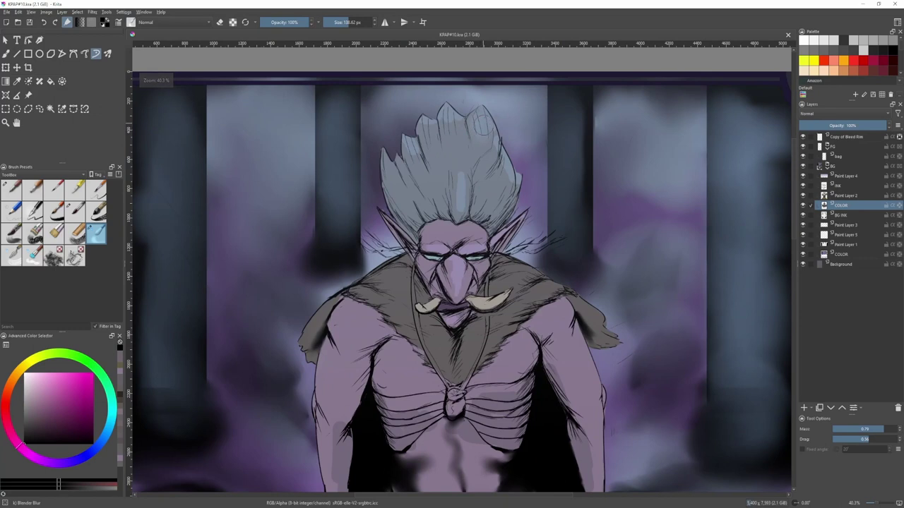
pyautogui.moveTo(520, 180)
pyautogui.mouseDown()
pyautogui.moveTo(514, 173)
pyautogui.moveTo(466, 180)
pyautogui.mouseUp()
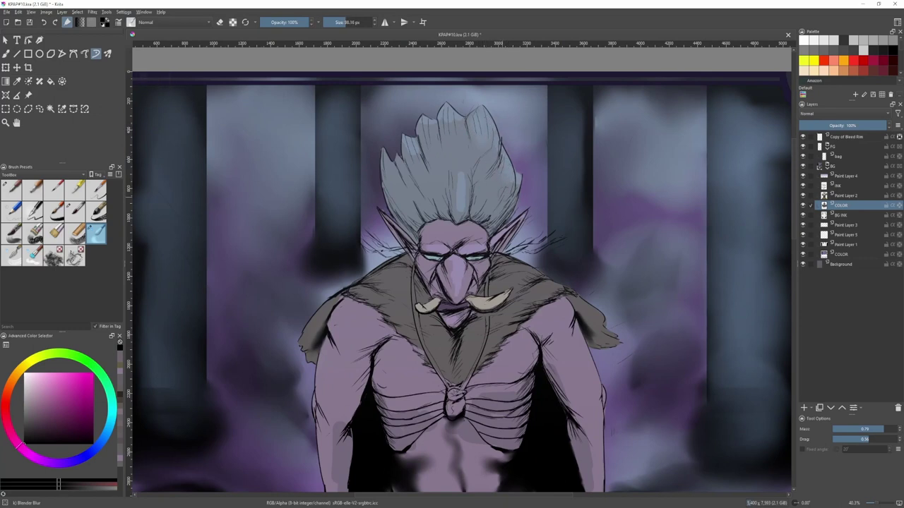
# - Sample a light blue-grey and paint PenQuill highlights across the troll's hair spikes and above the forehead
pyautogui.press(']')
pyautogui.press(']')
pyautogui.press('[')
pyautogui.keyDown('ctrl'); pyautogui.click(487, 212); pyautogui.keyUp('ctrl')
pyautogui.press('/')
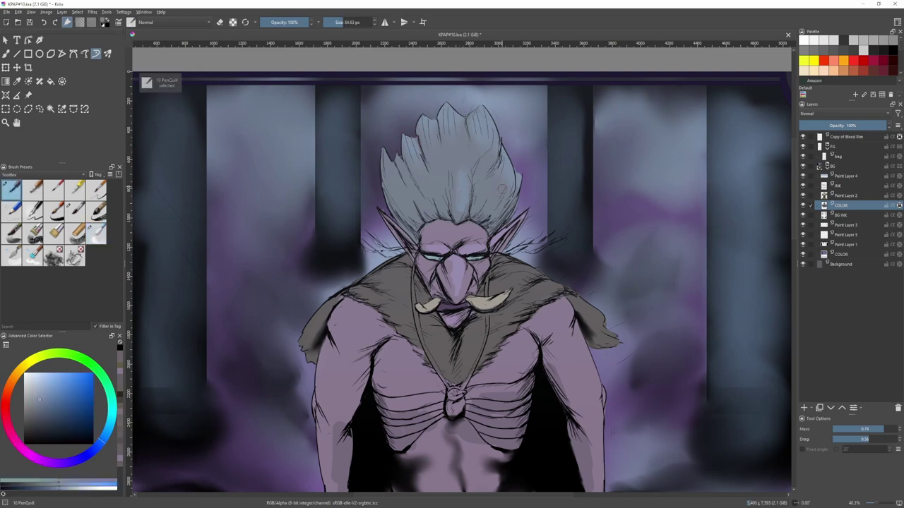
pyautogui.moveTo(501, 187)
pyautogui.mouseDown()
pyautogui.moveTo(498, 208)
pyautogui.moveTo(490, 166)
pyautogui.mouseUp()
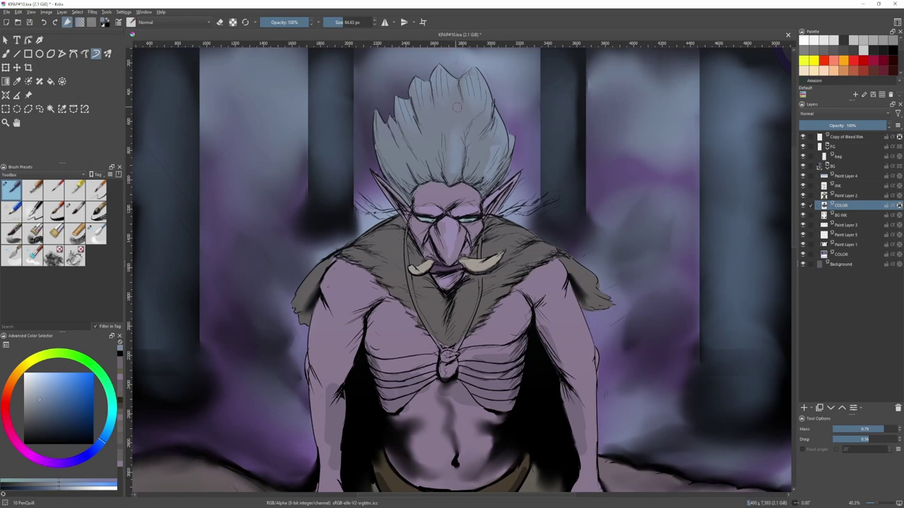
pyautogui.press(']')
pyautogui.press(']')
pyautogui.moveTo(438, 97)
pyautogui.mouseDown()
pyautogui.moveTo(440, 109)
pyautogui.moveTo(420, 110)
pyautogui.moveTo(424, 122)
pyautogui.moveTo(406, 126)
pyautogui.moveTo(448, 102)
pyautogui.mouseUp()
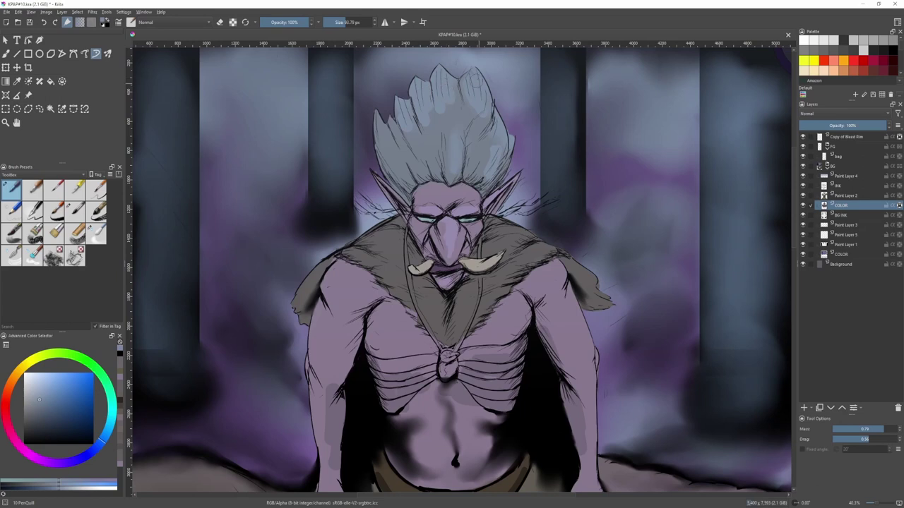
pyautogui.moveTo(453, 153); pyautogui.dragTo(454, 163)
# - Paint a lavender highlight sampled from the nose along the troll's right-hand shoulder and upper arm with PenQuill
pyautogui.keyDown('ctrl'); pyautogui.click(459, 224); pyautogui.keyUp('ctrl')
pyautogui.moveTo(549, 278); pyautogui.dragTo(510, 185)
pyautogui.moveTo(530, 184); pyautogui.dragTo(552, 248)
pyautogui.hotkey('ctrl', 'z')
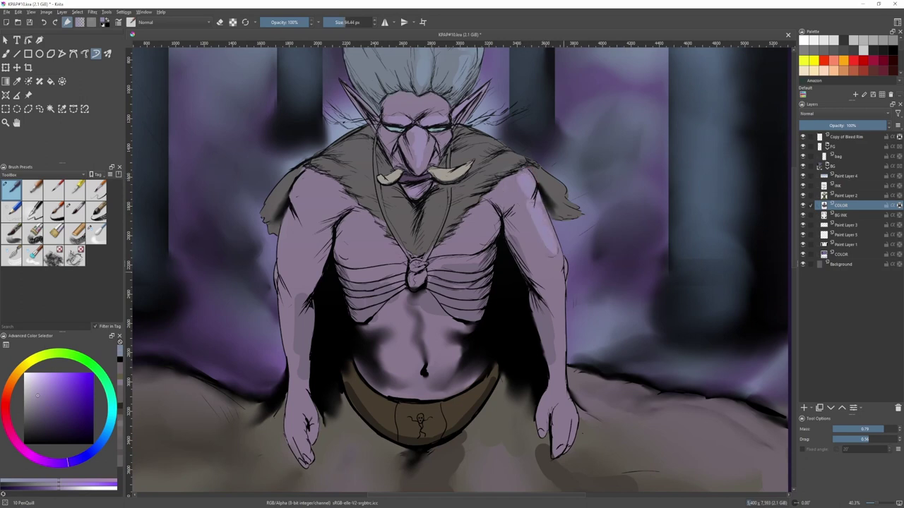
pyautogui.moveTo(540, 213); pyautogui.dragTo(552, 246)
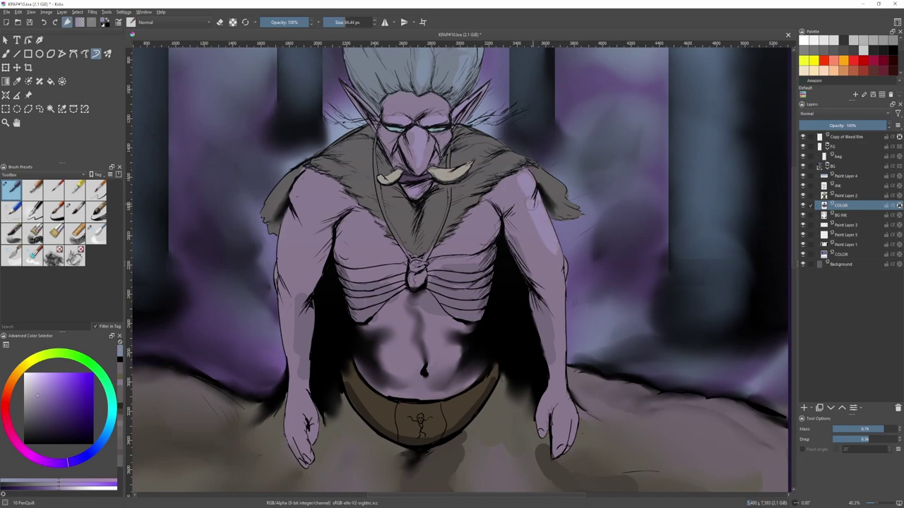
pyautogui.keyDown('ctrl'); pyautogui.click(496, 168); pyautogui.keyUp('ctrl')
pyautogui.moveTo(500, 153); pyautogui.dragTo(508, 152)
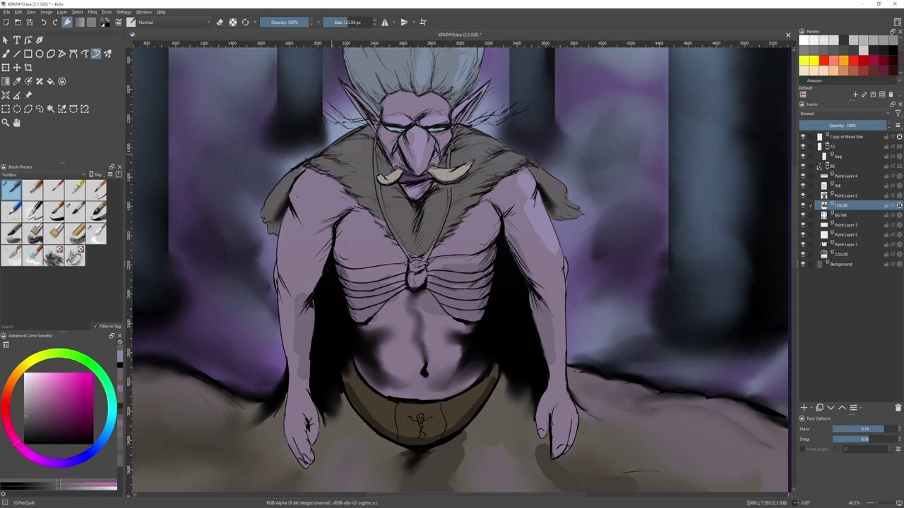
pyautogui.press('[')
pyautogui.press('[')
# - Activate the bag layer and sample the loincloth's dark brown for the chest pouch
pyautogui.click(840, 156)
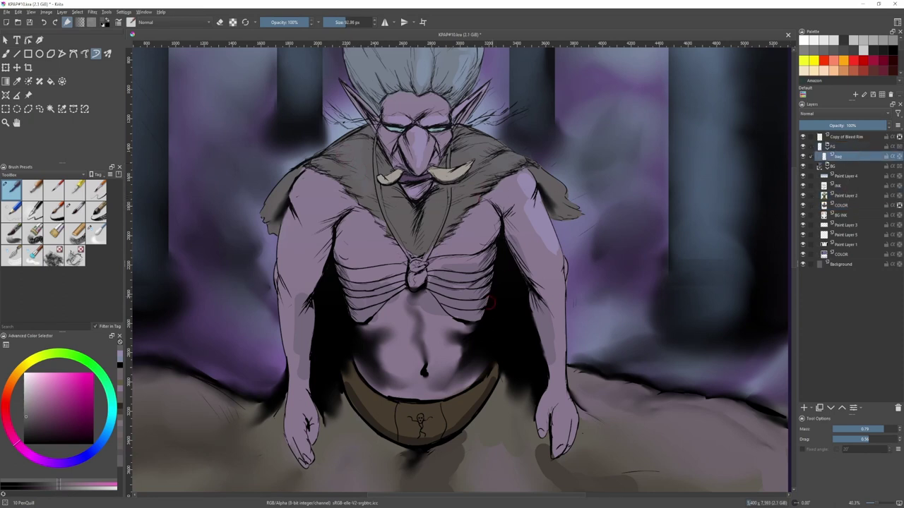
pyautogui.keyDown('ctrl'); pyautogui.click(467, 400); pyautogui.keyUp('ctrl')
pyautogui.scroll(3, 429, 264)
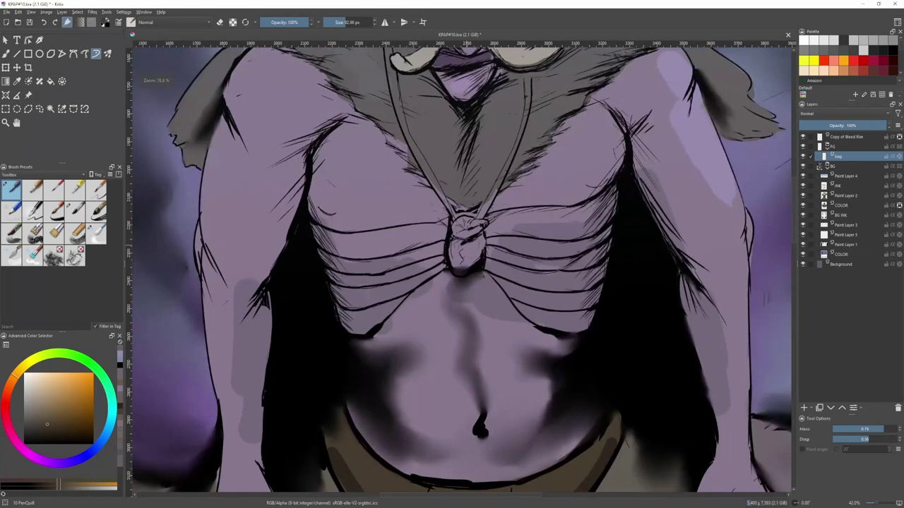
# - Try to paint the pouch brown on the bag layer, first in place and again with the layer moved beneath INK
pyautogui.moveTo(465, 230); pyautogui.dragTo(469, 241)
pyautogui.hotkey('ctrl', 'z')
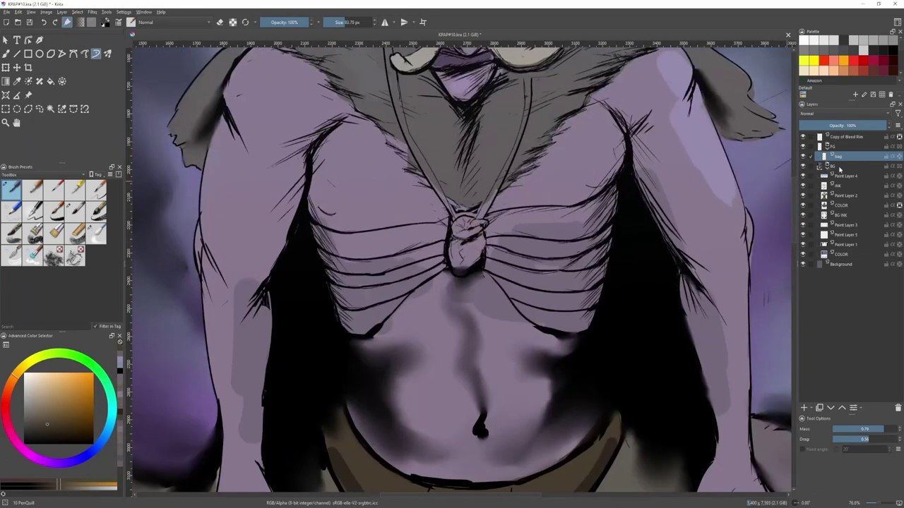
pyautogui.moveTo(853, 171); pyautogui.dragTo(823, 202)
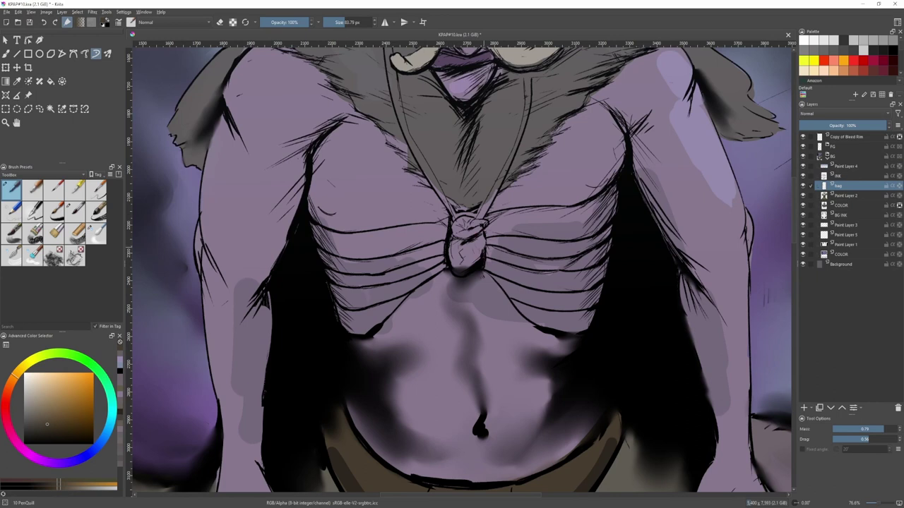
pyautogui.moveTo(471, 227); pyautogui.dragTo(464, 237)
pyautogui.press('[')
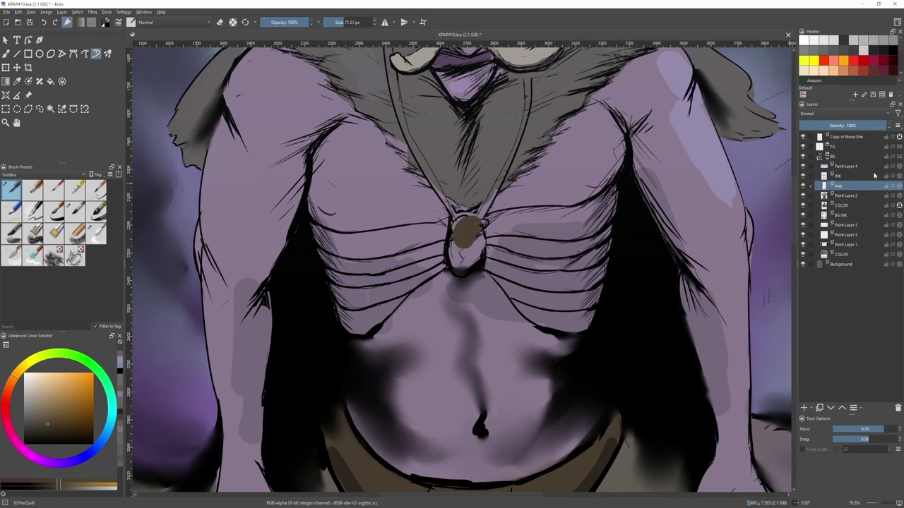
pyautogui.hotkey('ctrl', 'z')
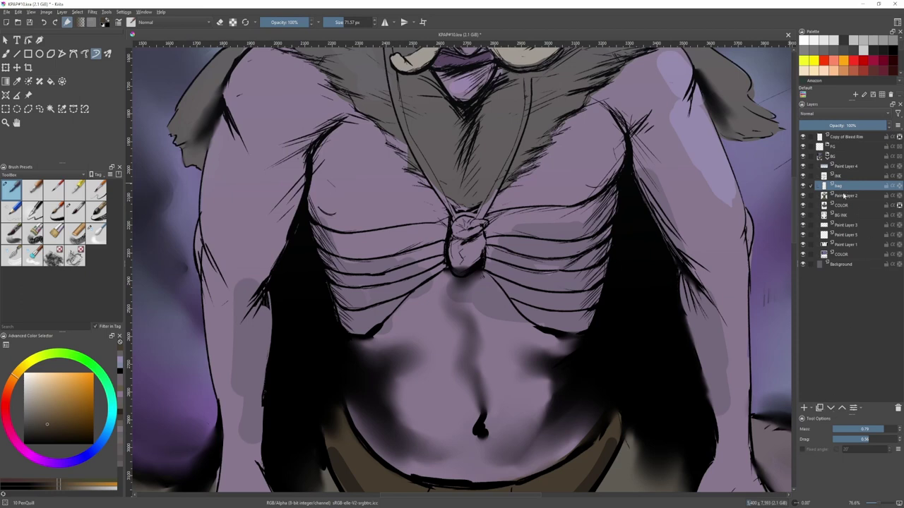
pyautogui.moveTo(845, 188)
pyautogui.mouseDown()
pyautogui.moveTo(861, 150)
pyautogui.moveTo(859, 158)
pyautogui.moveTo(838, 150)
pyautogui.moveTo(850, 169)
pyautogui.mouseUp()
# - Add a new paint layer beneath the bag layer and fill the chest pouch with the sampled brown
pyautogui.click(804, 407)
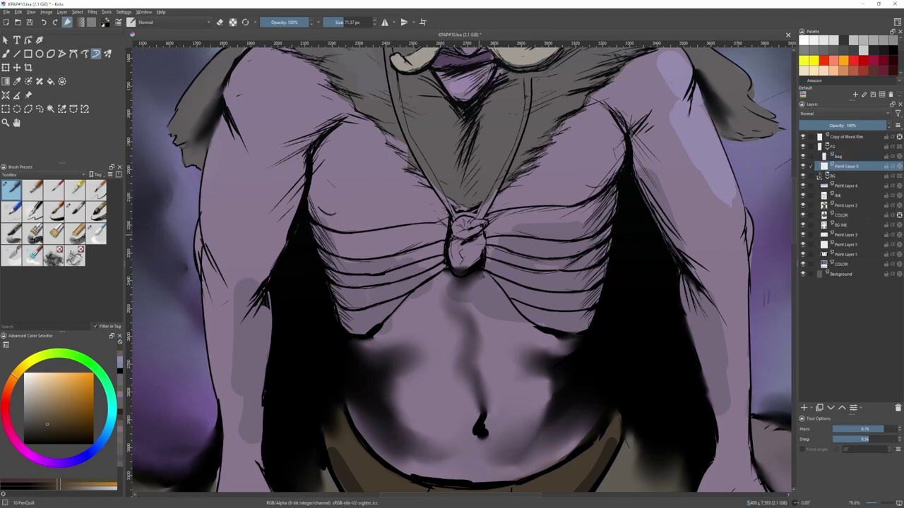
pyautogui.moveTo(474, 226)
pyautogui.mouseDown()
pyautogui.moveTo(463, 247)
pyautogui.moveTo(462, 231)
pyautogui.moveTo(459, 258)
pyautogui.moveTo(475, 264)
pyautogui.mouseUp()
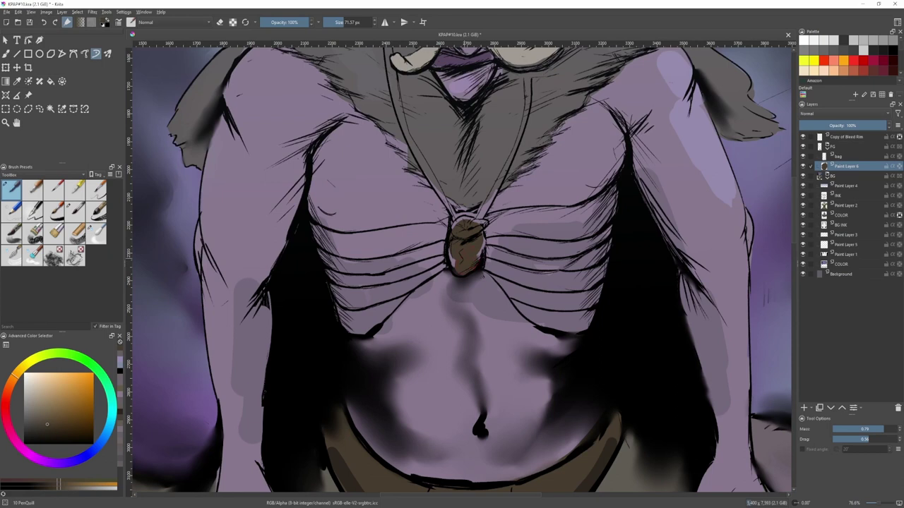
pyautogui.moveTo(483, 220)
pyautogui.mouseDown()
pyautogui.moveTo(465, 233)
pyautogui.moveTo(457, 272)
pyautogui.mouseUp()
pyautogui.moveTo(480, 241); pyautogui.dragTo(477, 246)
pyautogui.scroll(3, 495, 266)
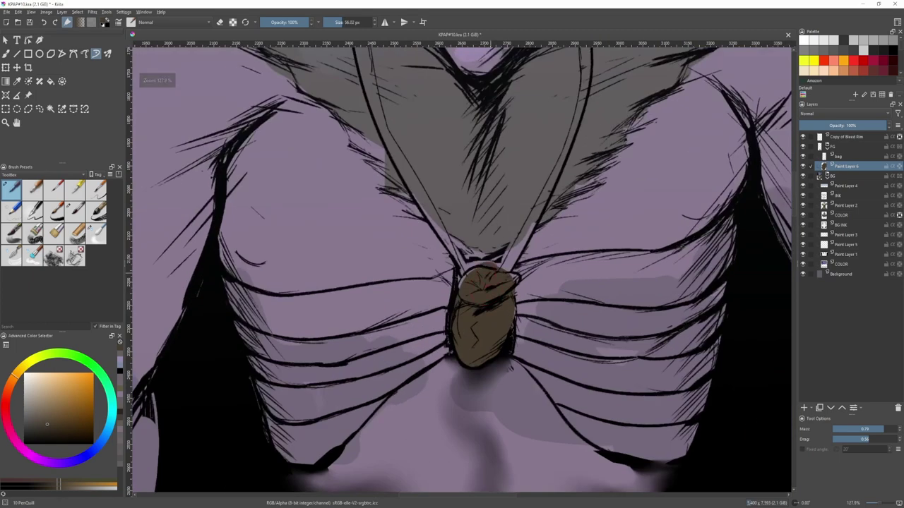
pyautogui.moveTo(490, 274)
pyautogui.mouseDown()
pyautogui.moveTo(478, 279)
pyautogui.moveTo(487, 296)
pyautogui.mouseUp()
# - On the COLOR layer above BG INK, fill the fur collar's lower tip and edge near the pouch with sampled grey
pyautogui.click(849, 212)
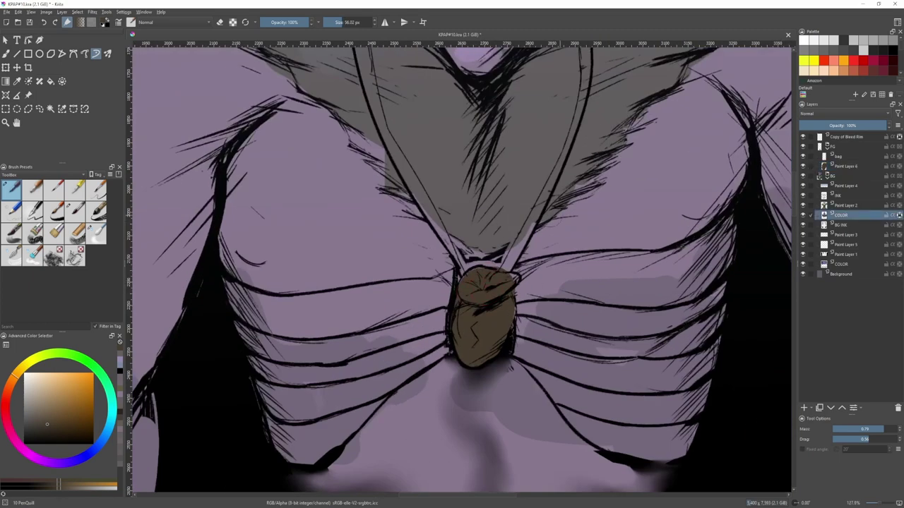
pyautogui.keyDown('ctrl'); pyautogui.click(505, 210); pyautogui.keyUp('ctrl')
pyautogui.moveTo(462, 249); pyautogui.dragTo(493, 261)
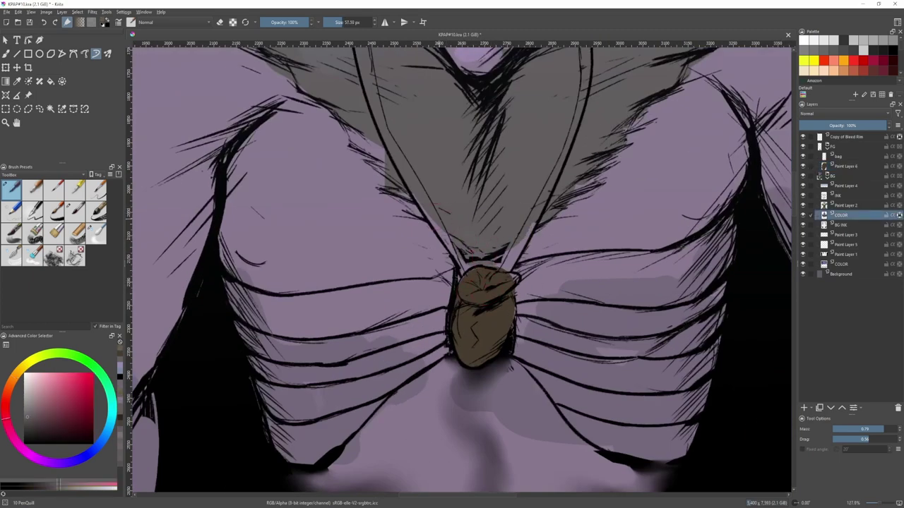
pyautogui.moveTo(432, 214); pyautogui.dragTo(449, 240)
# - On Paint Layer 6, paint the lower end of the pouch's right-hand strap in brown sampled from the pouch
pyautogui.click(846, 166)
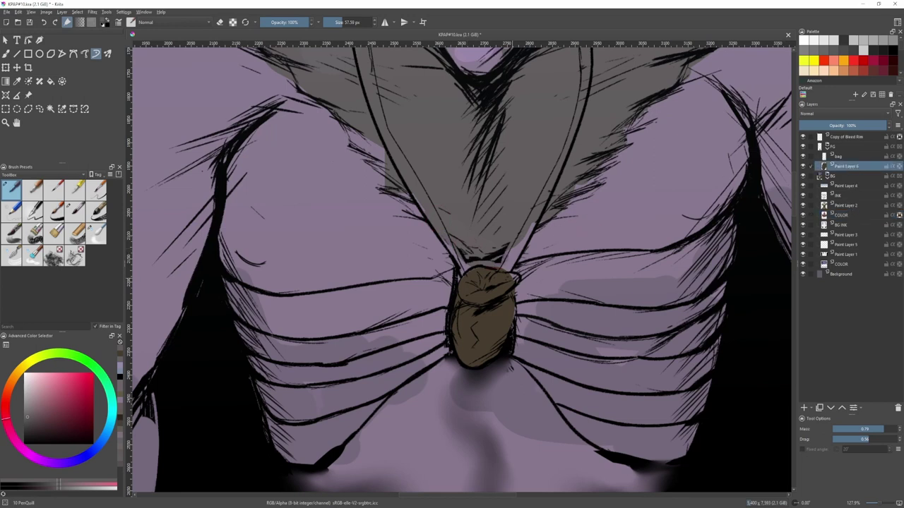
pyautogui.keyDown('ctrl'); pyautogui.click(514, 319); pyautogui.keyUp('ctrl')
pyautogui.moveTo(509, 273)
pyautogui.mouseDown()
pyautogui.moveTo(518, 283)
pyautogui.moveTo(504, 277)
pyautogui.moveTo(534, 208)
pyautogui.moveTo(508, 272)
pyautogui.mouseUp()
pyautogui.press('v')
pyautogui.hotkey('ctrl', 'z')
pyautogui.moveTo(533, 225)
pyautogui.mouseDown()
pyautogui.moveTo(509, 271)
pyautogui.moveTo(595, 337)
pyautogui.mouseUp()
# - Paint the left-hand strap brown from beneath the tusk down to the pouch using a small brush
pyautogui.moveTo(453, 104); pyautogui.dragTo(480, 205)
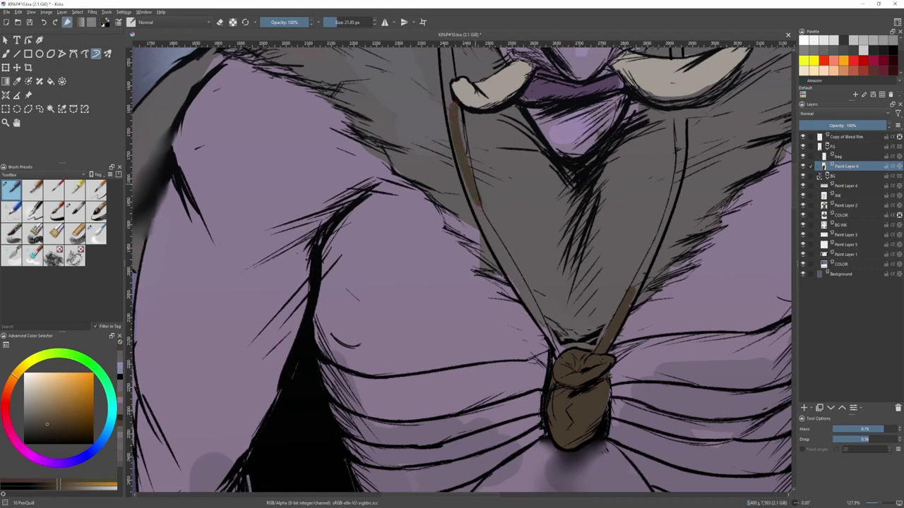
pyautogui.hotkey('ctrl', 'z')
pyautogui.moveTo(453, 107); pyautogui.dragTo(473, 204)
pyautogui.moveTo(468, 168)
pyautogui.mouseDown()
pyautogui.moveTo(489, 226)
pyautogui.moveTo(561, 353)
pyautogui.mouseUp()
pyautogui.hotkey('ctrl', 'z')
pyautogui.press('v')
pyautogui.hotkey('ctrl', 'z')
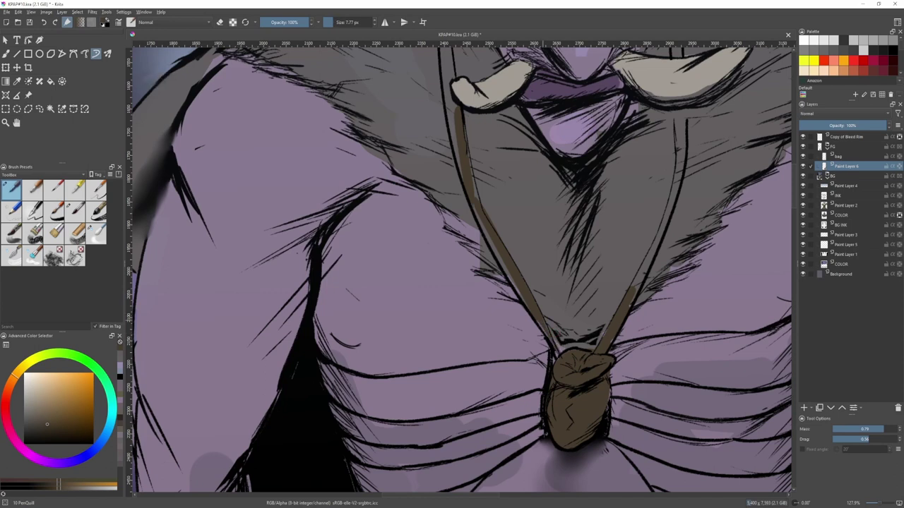
# - Fill the remaining gaps along the lower part of the left-hand strap with brown
pyautogui.scroll(3, 496, 232)
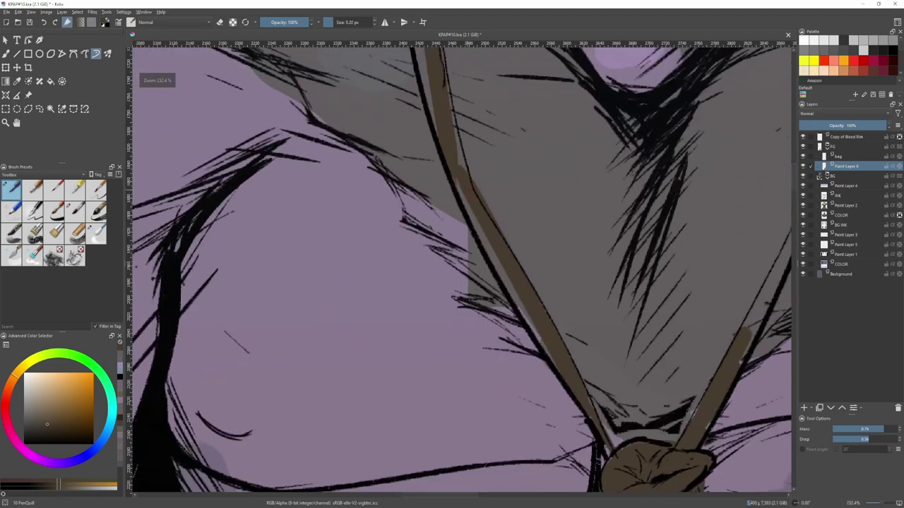
pyautogui.moveTo(496, 233); pyautogui.dragTo(504, 233)
pyautogui.press('v')
pyautogui.moveTo(464, 185); pyautogui.dragTo(549, 344)
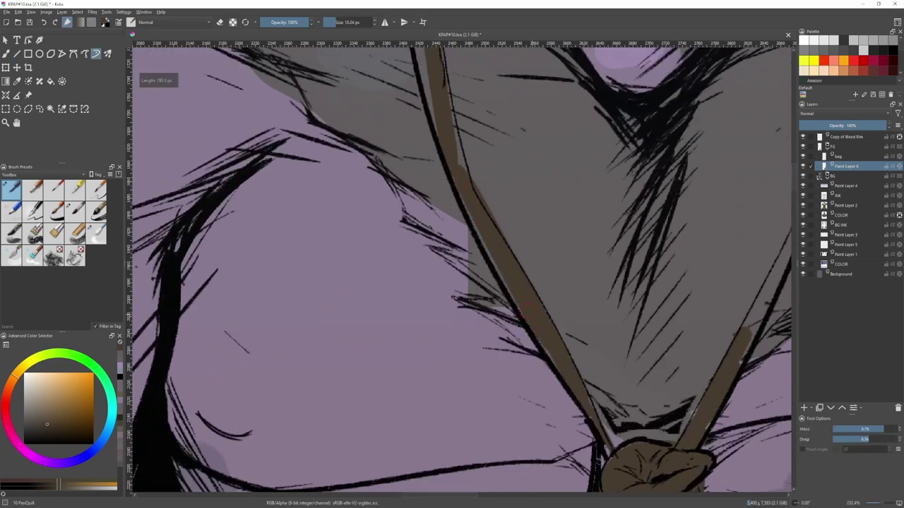
pyautogui.moveTo(520, 289); pyautogui.dragTo(560, 391)
# - Trim the overspill at the left-hand strap's edge and fill its stretch just beneath the tusk with brown
pyautogui.press('e')
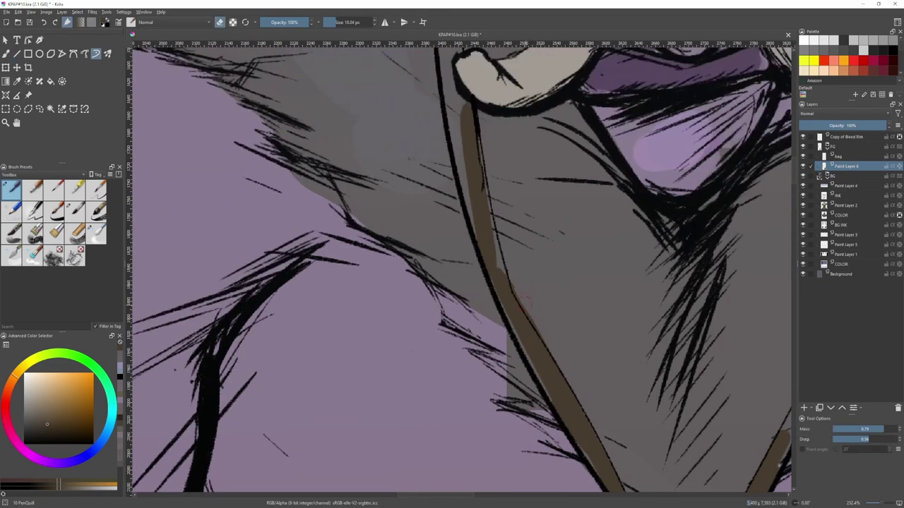
pyautogui.press('e')
pyautogui.moveTo(455, 104); pyautogui.dragTo(457, 173)
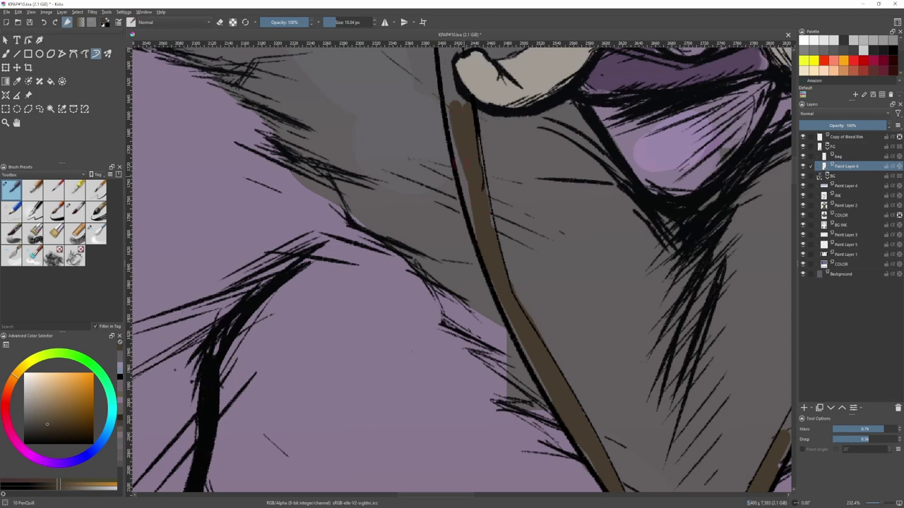
pyautogui.moveTo(449, 113); pyautogui.dragTo(470, 224)
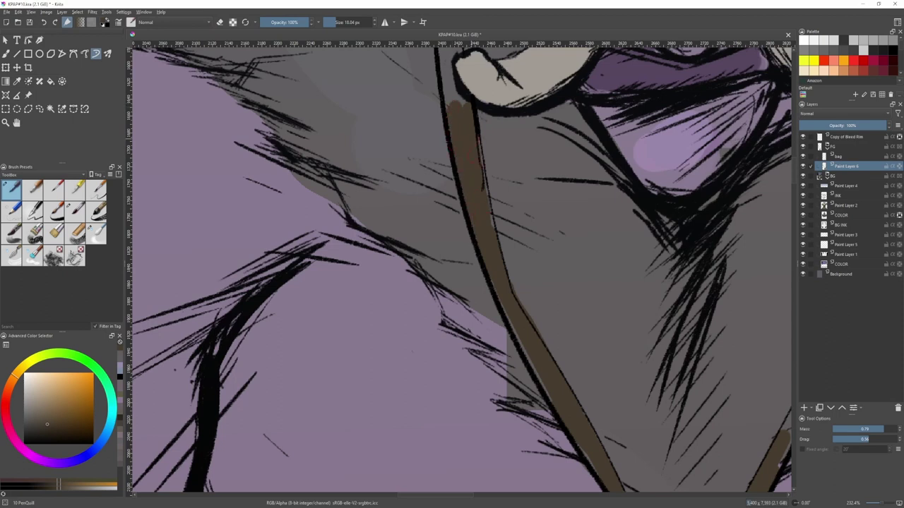
pyautogui.moveTo(480, 145); pyautogui.dragTo(494, 236)
pyautogui.moveTo(490, 228); pyautogui.dragTo(503, 332)
pyautogui.moveTo(487, 208); pyautogui.dragTo(492, 290)
# - Paint the left-hand strap brown from the tusk up to its end beside the troll's jaw
pyautogui.press('v')
pyautogui.moveTo(459, 114); pyautogui.dragTo(462, 195)
pyautogui.moveTo(461, 151); pyautogui.dragTo(475, 239)
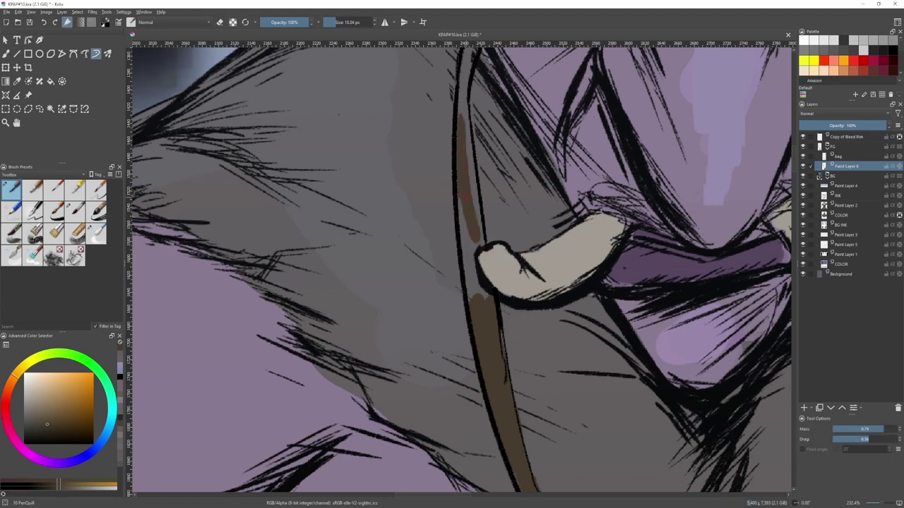
pyautogui.moveTo(464, 207)
pyautogui.mouseDown()
pyautogui.moveTo(487, 303)
pyautogui.moveTo(464, 273)
pyautogui.moveTo(461, 232)
pyautogui.moveTo(485, 247)
pyautogui.moveTo(454, 267)
pyautogui.moveTo(435, 173)
pyautogui.mouseUp()
pyautogui.press('v')
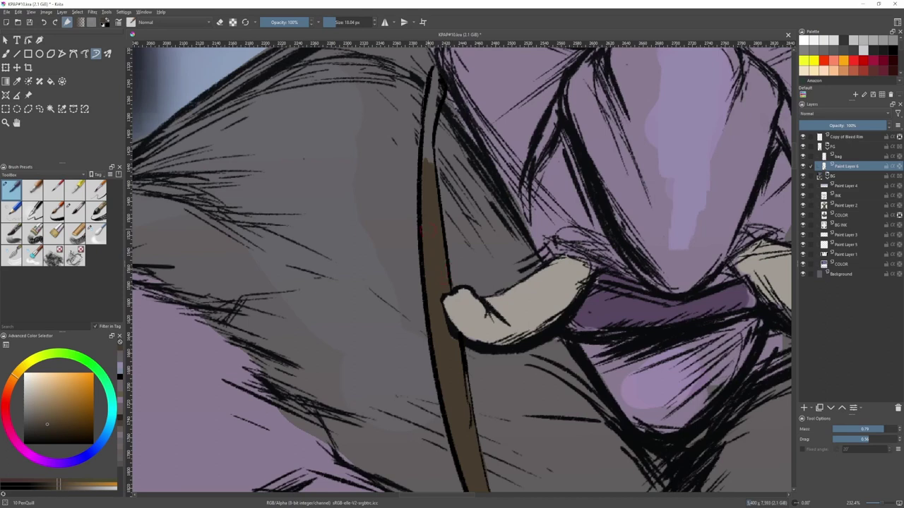
pyautogui.moveTo(447, 201); pyautogui.dragTo(448, 285)
pyautogui.moveTo(428, 246)
pyautogui.mouseDown()
pyautogui.moveTo(428, 209)
pyautogui.moveTo(445, 161)
pyautogui.moveTo(442, 187)
pyautogui.mouseUp()
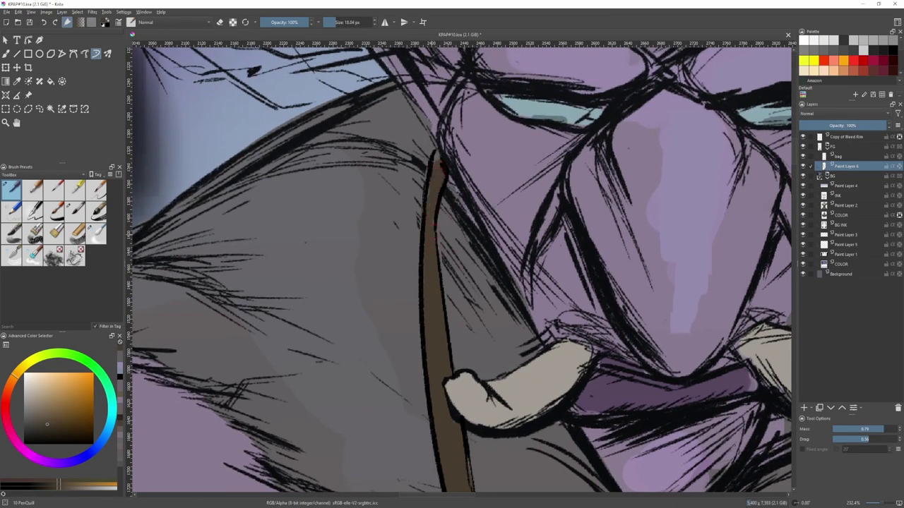
# - With a finer brush, paint the upper end of the right-hand strap brown beside the jaw above the large tusk
pyautogui.press('[')
pyautogui.press('[')
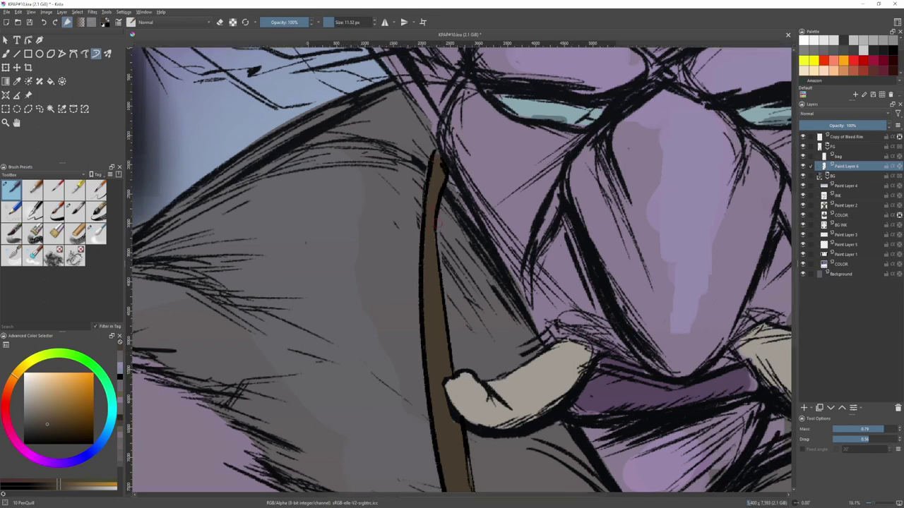
pyautogui.moveTo(456, 161)
pyautogui.mouseDown()
pyautogui.moveTo(459, 233)
pyautogui.moveTo(490, 208)
pyautogui.moveTo(496, 159)
pyautogui.moveTo(483, 202)
pyautogui.mouseUp()
pyautogui.moveTo(491, 167); pyautogui.dragTo(479, 203)
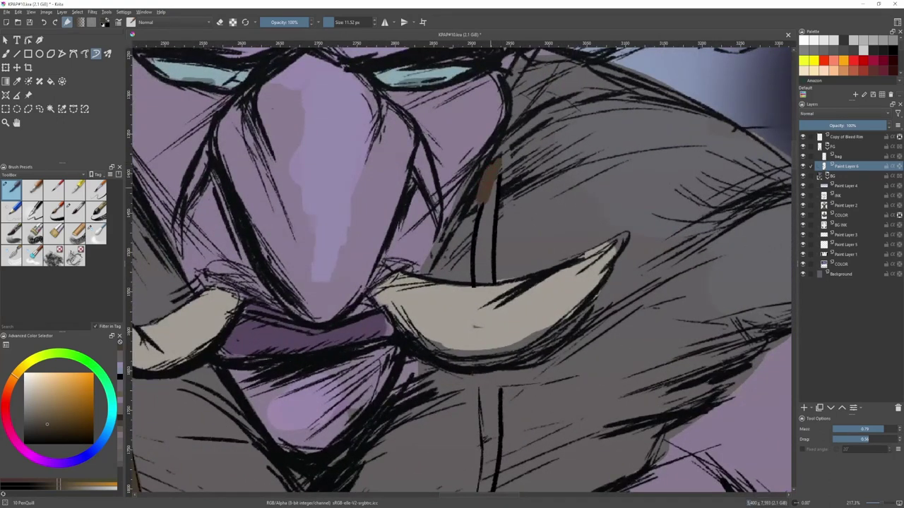
pyautogui.hotkey('ctrl', 'z')
pyautogui.moveTo(489, 167)
pyautogui.mouseDown()
pyautogui.moveTo(487, 216)
pyautogui.moveTo(492, 183)
pyautogui.mouseUp()
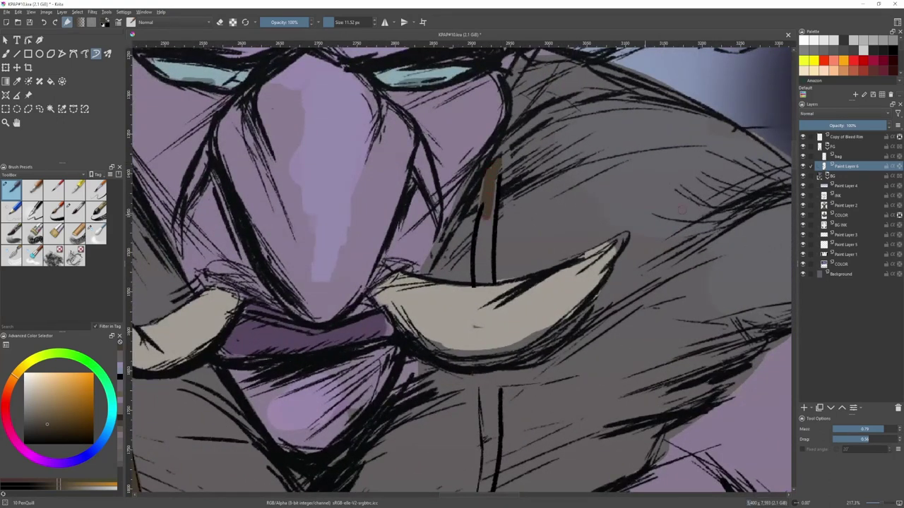
# - On the bag layer, close the gap in the right-hand strap's outline just beneath the large tusk in black with Ink-7 Brush Rough at 7 px
pyautogui.click(844, 156)
pyautogui.click(75, 190)
pyautogui.click(74, 210)
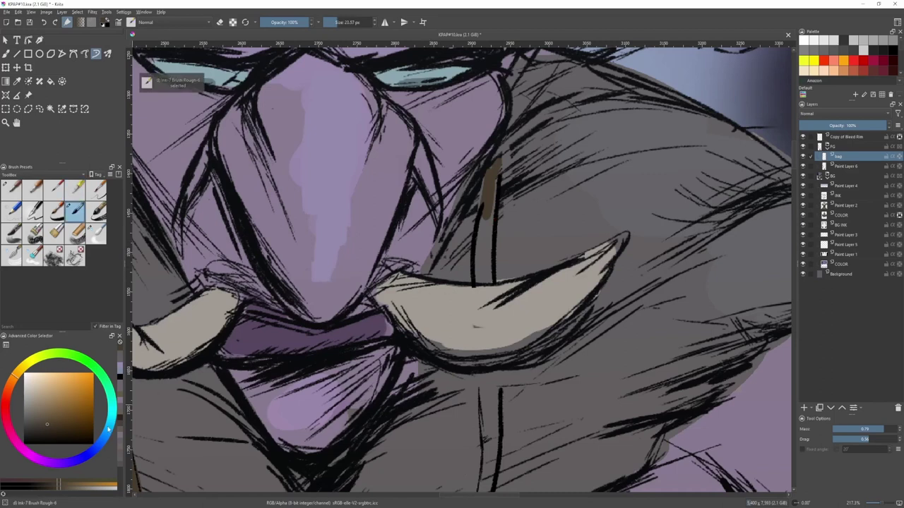
pyautogui.moveTo(37, 435); pyautogui.dragTo(5, 439)
pyautogui.moveTo(506, 336); pyautogui.dragTo(509, 257)
pyautogui.press('[')
pyautogui.press('[')
pyautogui.press('[')
pyautogui.press('[')
pyautogui.press('[')
pyautogui.press('[')
pyautogui.press('[')
pyautogui.press('[')
pyautogui.press('[')
pyautogui.press('[')
pyautogui.press('[')
pyautogui.press('[')
pyautogui.press('[')
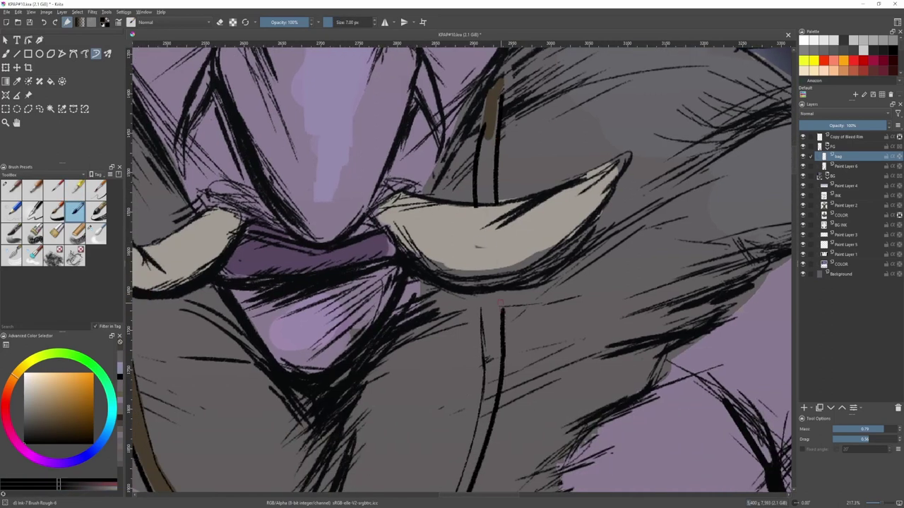
pyautogui.moveTo(500, 292); pyautogui.dragTo(501, 324)
pyautogui.scroll(3, 478, 291)
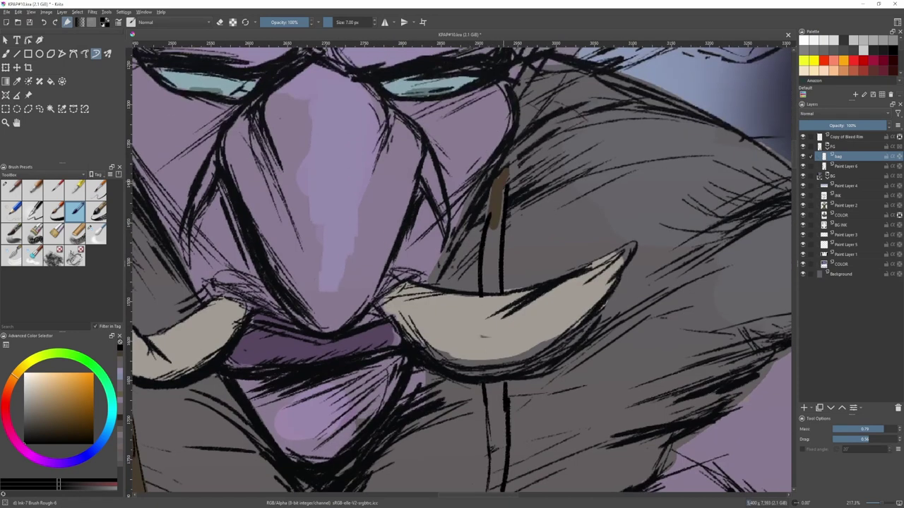
# - Ink the outline of the right-hand strap's upper end beside the troll's jaw in black, redoing the stroke as needed
pyautogui.moveTo(488, 183); pyautogui.dragTo(485, 227)
pyautogui.hotkey('ctrl', 'z')
pyautogui.moveTo(492, 184); pyautogui.dragTo(488, 228)
pyautogui.hotkey('ctrl', 'z')
pyautogui.hotkey('ctrl', 'z')
pyautogui.moveTo(490, 189)
pyautogui.mouseDown()
pyautogui.moveTo(486, 211)
pyautogui.moveTo(513, 147)
pyautogui.moveTo(506, 199)
pyautogui.mouseUp()
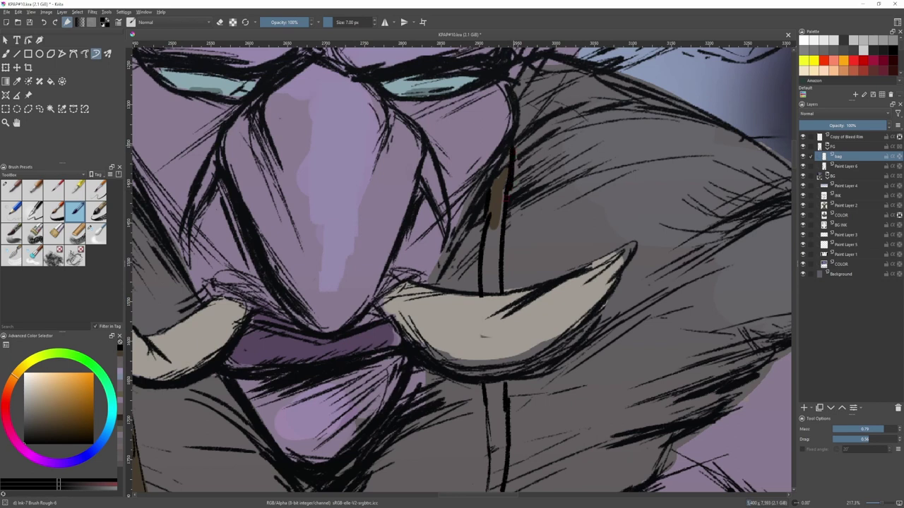
# - On Paint Layer 6, sample the strap's brown and fill the right-hand strap between the jaw and the large tusk
pyautogui.click(858, 166)
pyautogui.keyDown('ctrl'); pyautogui.click(497, 191); pyautogui.keyUp('ctrl')
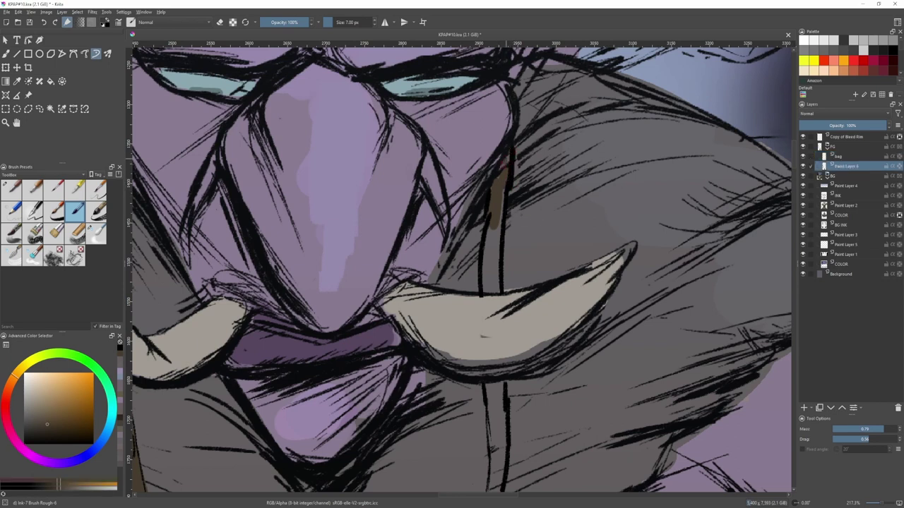
pyautogui.moveTo(506, 161)
pyautogui.mouseDown()
pyautogui.moveTo(497, 177)
pyautogui.moveTo(509, 172)
pyautogui.moveTo(504, 256)
pyautogui.mouseUp()
pyautogui.moveTo(509, 218)
pyautogui.mouseDown()
pyautogui.moveTo(510, 235)
pyautogui.moveTo(516, 68)
pyautogui.mouseUp()
pyautogui.moveTo(506, 309); pyautogui.dragTo(531, 178)
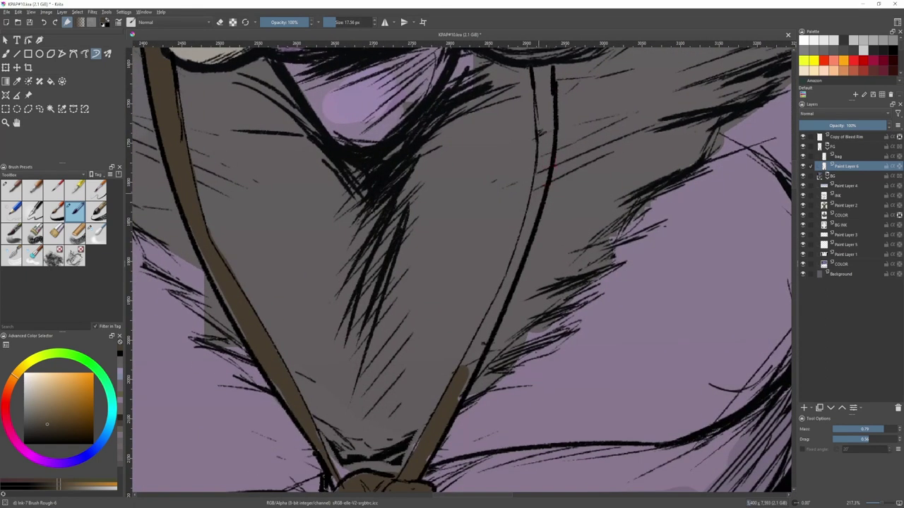
# - Paint the lower half of the right-hand strap brown, from the middle of the fur collar towards the pouch
pyautogui.moveTo(526, 223); pyautogui.dragTo(464, 385)
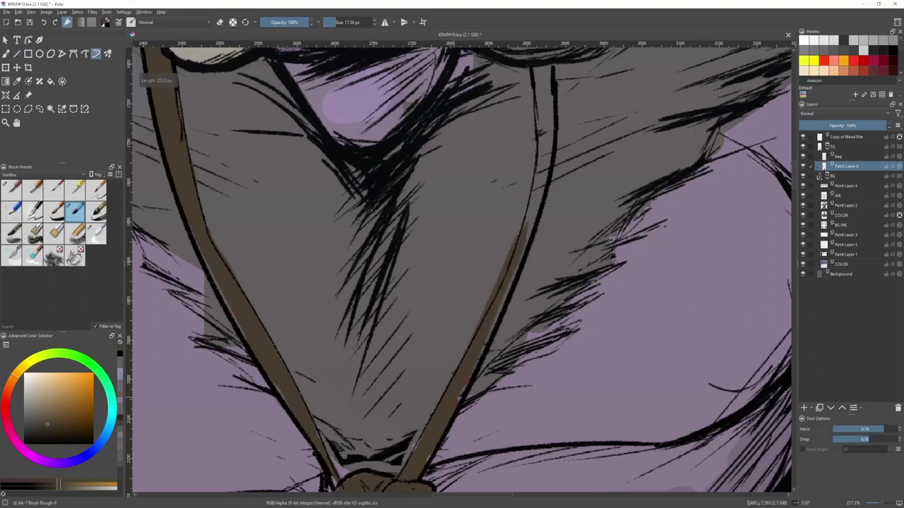
pyautogui.press('v')
pyautogui.moveTo(451, 417); pyautogui.dragTo(487, 328)
pyautogui.moveTo(468, 365); pyautogui.dragTo(498, 300)
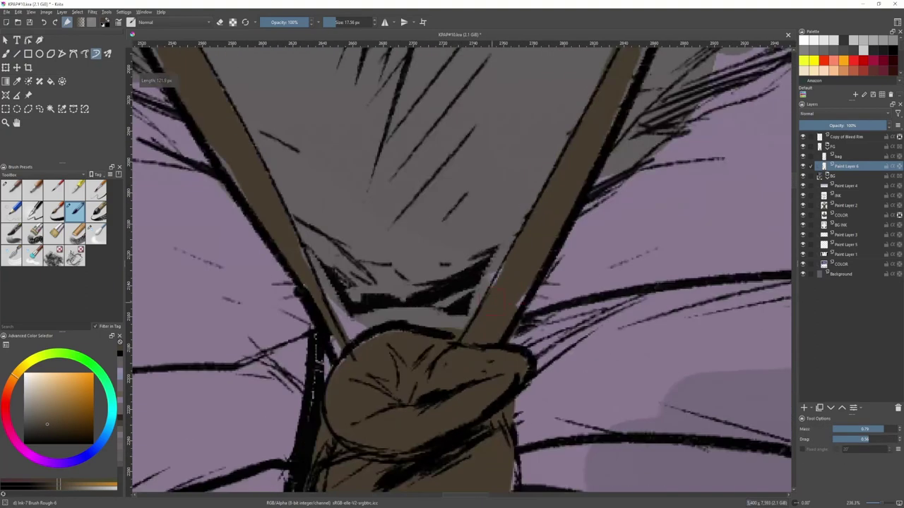
# - Pick a slightly lighter brown and paint highlights on the gathered top of the chest pouch
pyautogui.scroll(-5, 497, 279)
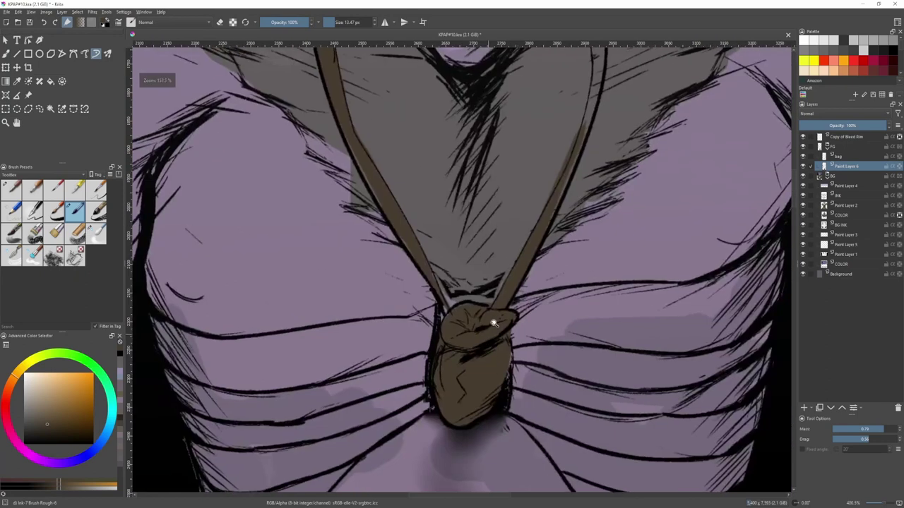
pyautogui.click(51, 415)
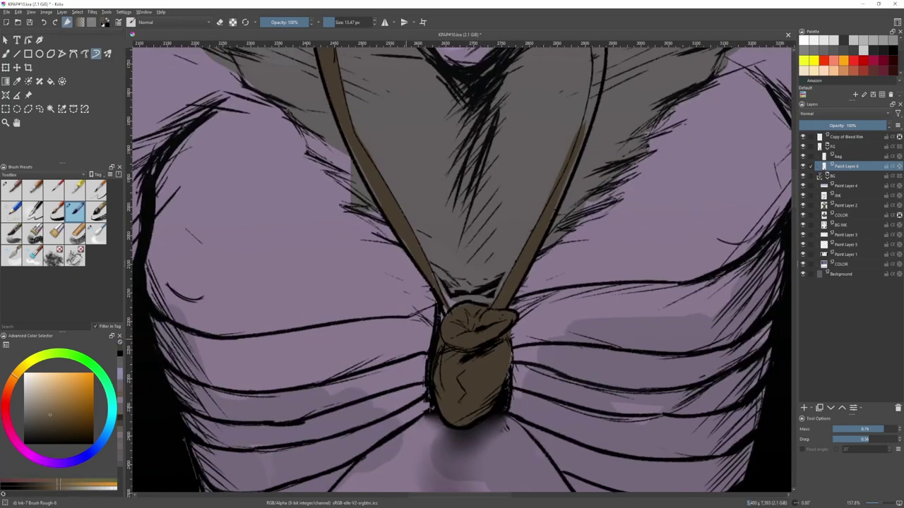
pyautogui.moveTo(508, 323)
pyautogui.mouseDown()
pyautogui.moveTo(463, 341)
pyautogui.moveTo(455, 326)
pyautogui.moveTo(480, 329)
pyautogui.mouseUp()
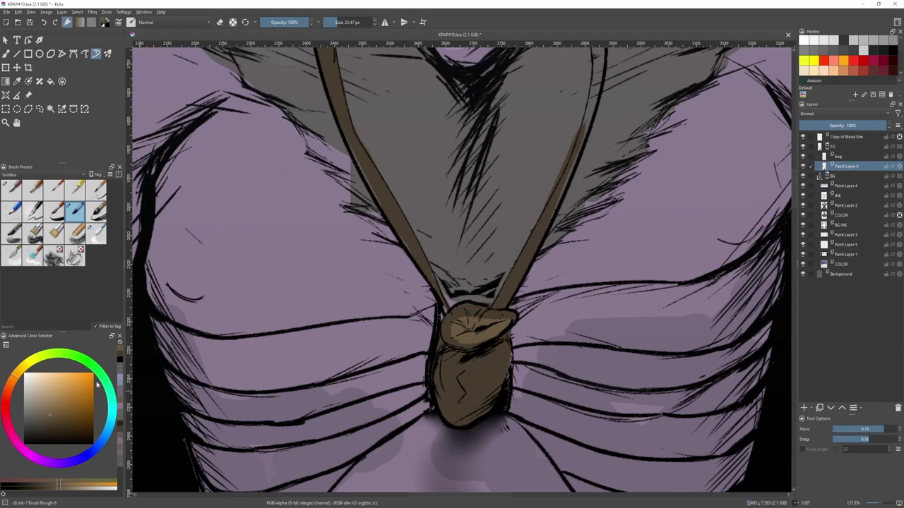
# - Paint the zigzag mark on the front of the chest pouch light teal, using a finer brush
pyautogui.click(112, 422)
pyautogui.click(52, 389)
pyautogui.moveTo(508, 393); pyautogui.dragTo(466, 263)
pyautogui.moveTo(466, 263)
pyautogui.mouseDown()
pyautogui.moveTo(468, 300)
pyautogui.moveTo(466, 278)
pyautogui.mouseUp()
pyautogui.hotkey('ctrl', 'z')
pyautogui.hotkey('ctrl', 'z')
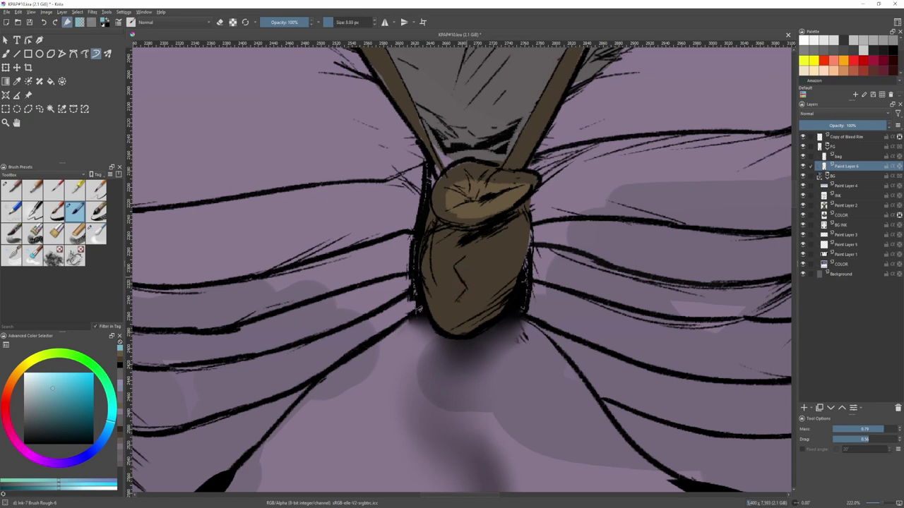
pyautogui.press('[')
pyautogui.press('[')
pyautogui.press('[')
# - Sample the pouch's brown and shade the pouch body below its gathered top with darker brown
pyautogui.keyDown('ctrl'); pyautogui.click(470, 278); pyautogui.keyUp('ctrl')
pyautogui.click(54, 425)
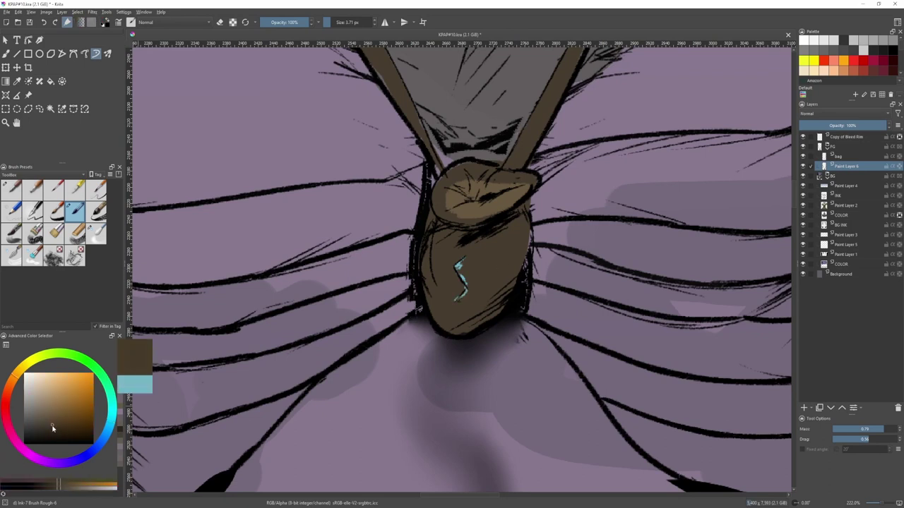
pyautogui.moveTo(194, 382); pyautogui.dragTo(202, 382)
pyautogui.moveTo(495, 304)
pyautogui.mouseDown()
pyautogui.moveTo(518, 296)
pyautogui.moveTo(472, 319)
pyautogui.moveTo(489, 317)
pyautogui.moveTo(496, 293)
pyautogui.mouseUp()
pyautogui.click(56, 430)
pyautogui.moveTo(489, 228)
pyautogui.mouseDown()
pyautogui.moveTo(452, 233)
pyautogui.moveTo(487, 232)
pyautogui.moveTo(472, 237)
pyautogui.mouseUp()
# - Mix a yellowish brown from the strap colour and dab it on the right-hand strap just above the pouch
pyautogui.moveTo(535, 146); pyautogui.dragTo(495, 241)
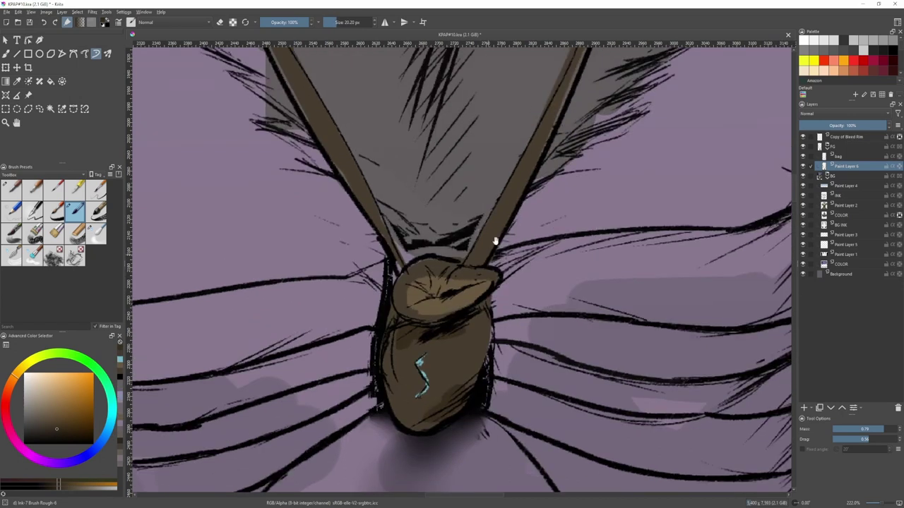
pyautogui.keyDown('ctrl'); pyautogui.click(500, 216); pyautogui.keyUp('ctrl')
pyautogui.moveTo(509, 199); pyautogui.dragTo(437, 280)
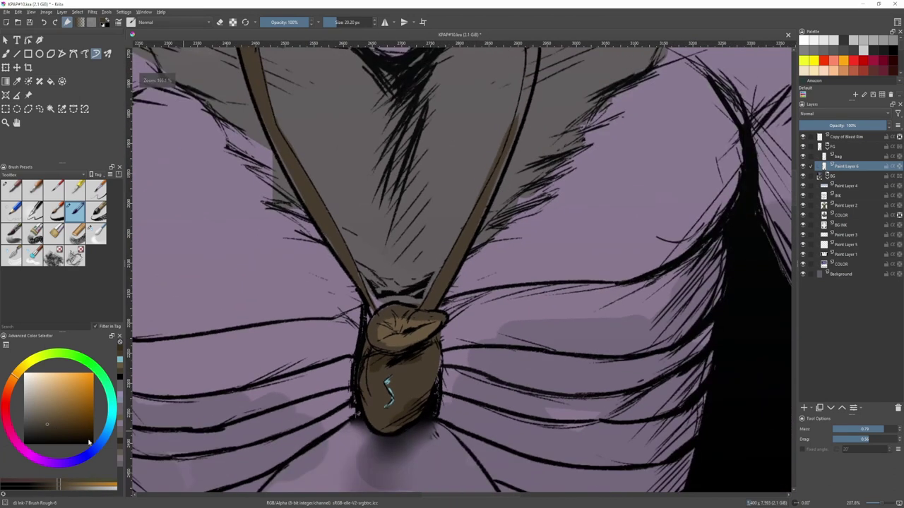
pyautogui.click(24, 371)
pyautogui.click(51, 419)
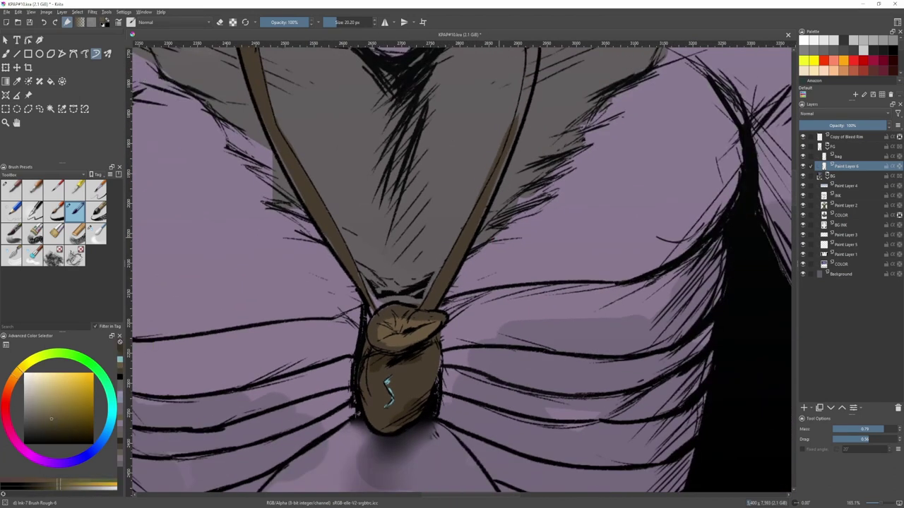
pyautogui.moveTo(457, 258); pyautogui.dragTo(443, 286)
pyautogui.moveTo(503, 153); pyautogui.dragTo(473, 239)
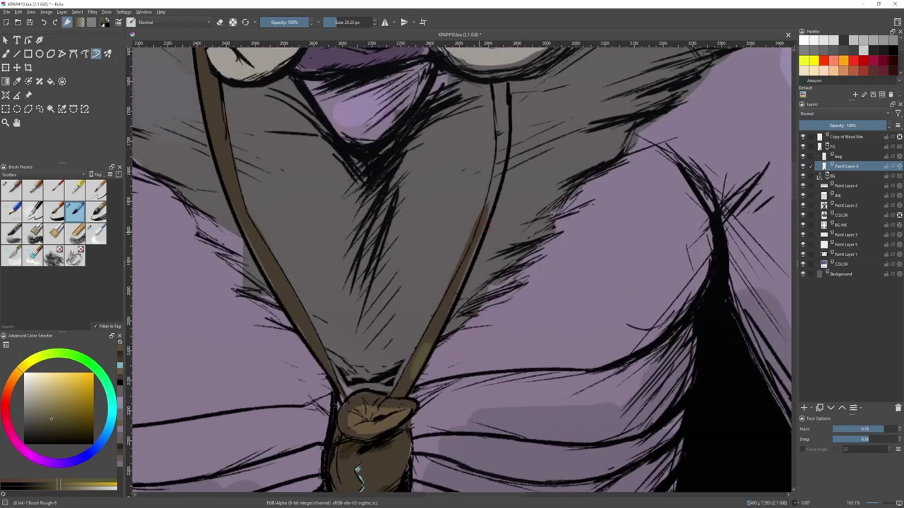
# - Extend the brown further up the right-hand strap and erase the overspill along its inner edge
pyautogui.keyDown('ctrl'); pyautogui.click(479, 237); pyautogui.keyUp('ctrl')
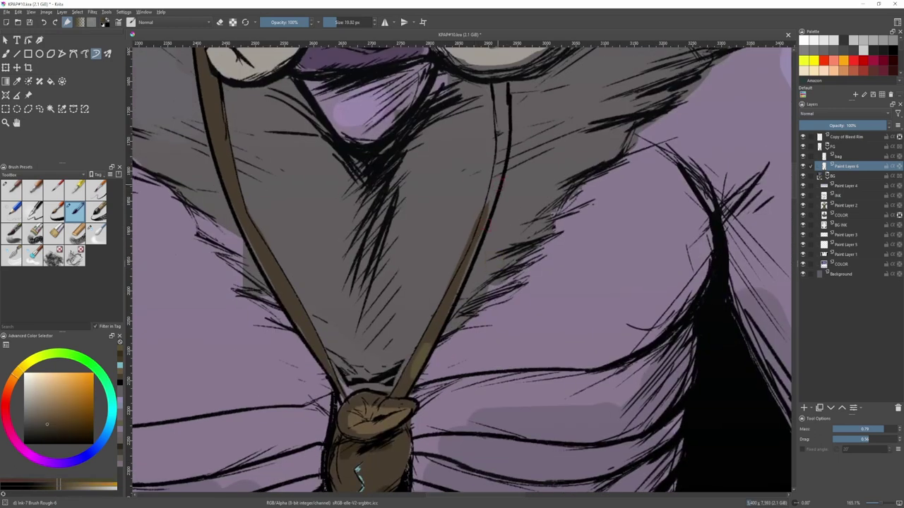
pyautogui.scroll(3, 471, 212)
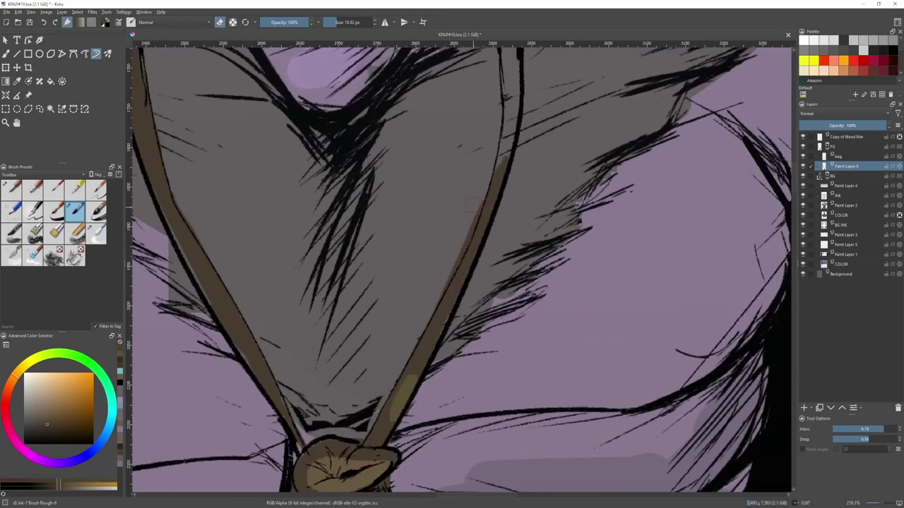
pyautogui.moveTo(472, 205); pyautogui.dragTo(439, 291)
pyautogui.moveTo(482, 177); pyautogui.dragTo(459, 288)
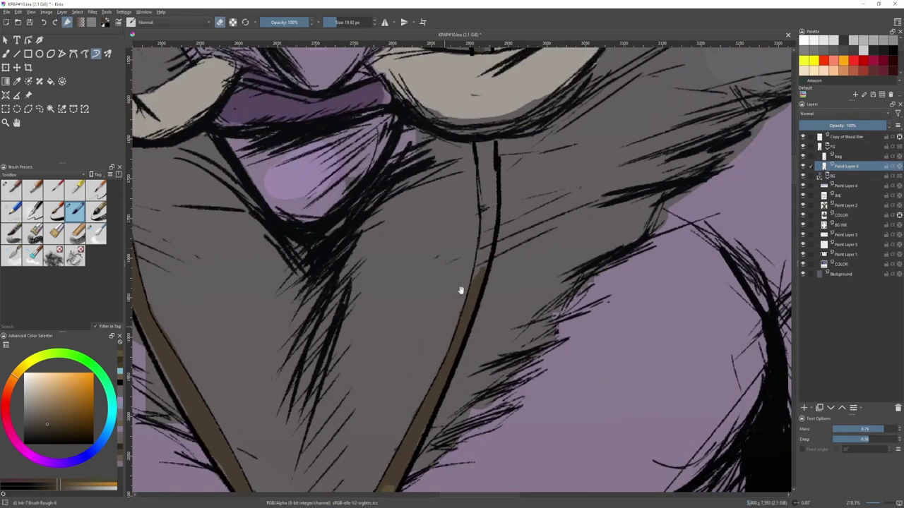
# - Fill the right-hand strap with brown from the large tusk down to the painted part, erasing the overspill around it
pyautogui.press('e')
pyautogui.keyDown('ctrl'); pyautogui.click(478, 282); pyautogui.keyUp('ctrl')
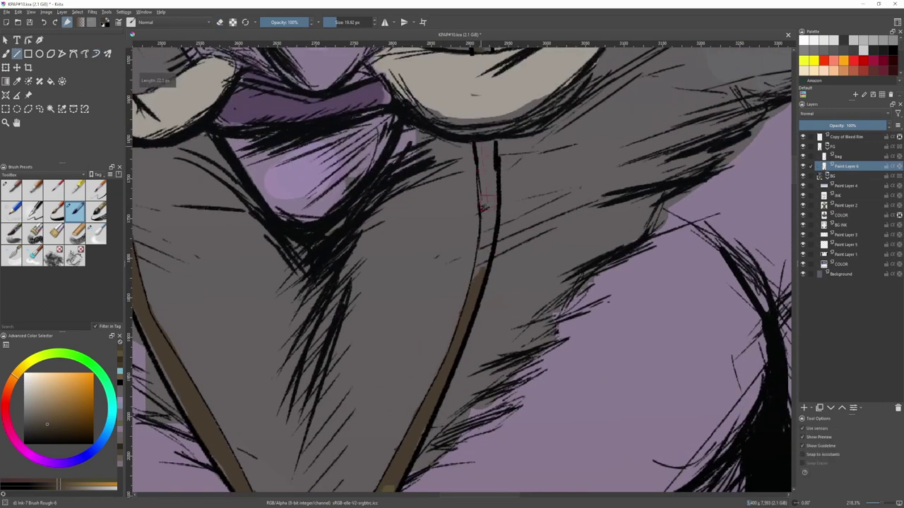
pyautogui.moveTo(488, 196); pyautogui.dragTo(485, 150)
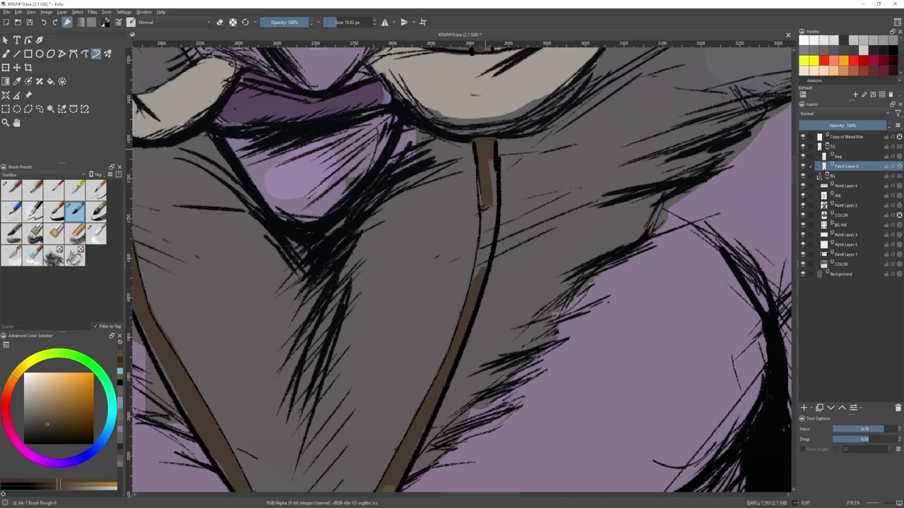
pyautogui.press('e')
pyautogui.moveTo(488, 132)
pyautogui.mouseDown()
pyautogui.moveTo(471, 133)
pyautogui.moveTo(487, 134)
pyautogui.moveTo(490, 192)
pyautogui.moveTo(478, 272)
pyautogui.moveTo(480, 178)
pyautogui.moveTo(481, 389)
pyautogui.mouseUp()
pyautogui.press('e')
pyautogui.moveTo(488, 142); pyautogui.dragTo(486, 168)
pyautogui.moveTo(479, 225)
pyautogui.mouseDown()
pyautogui.moveTo(470, 250)
pyautogui.moveTo(481, 251)
pyautogui.moveTo(488, 131)
pyautogui.mouseUp()
pyautogui.moveTo(486, 143); pyautogui.dragTo(487, 164)
# - Sample the yellowish brown from the right-hand strap and paint it along both straps as a lighter tone
pyautogui.scroll(-5, 488, 165)
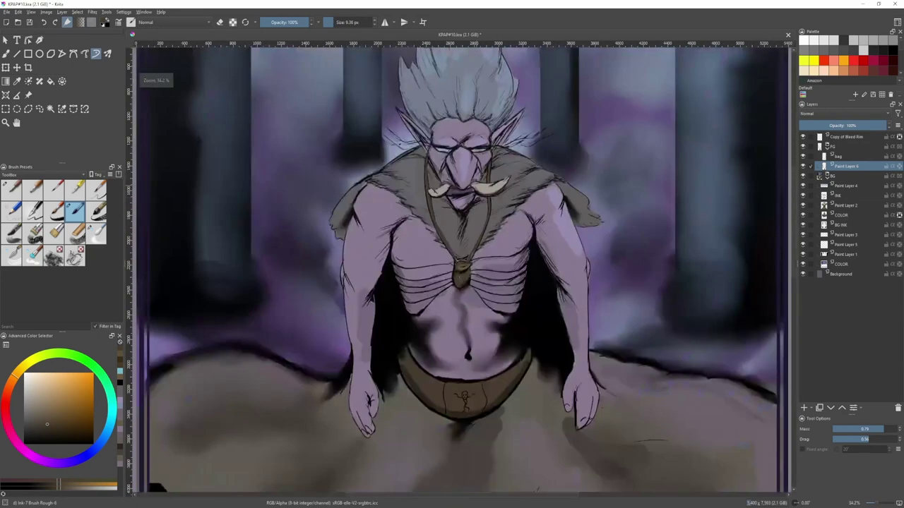
pyautogui.scroll(2, 487, 164)
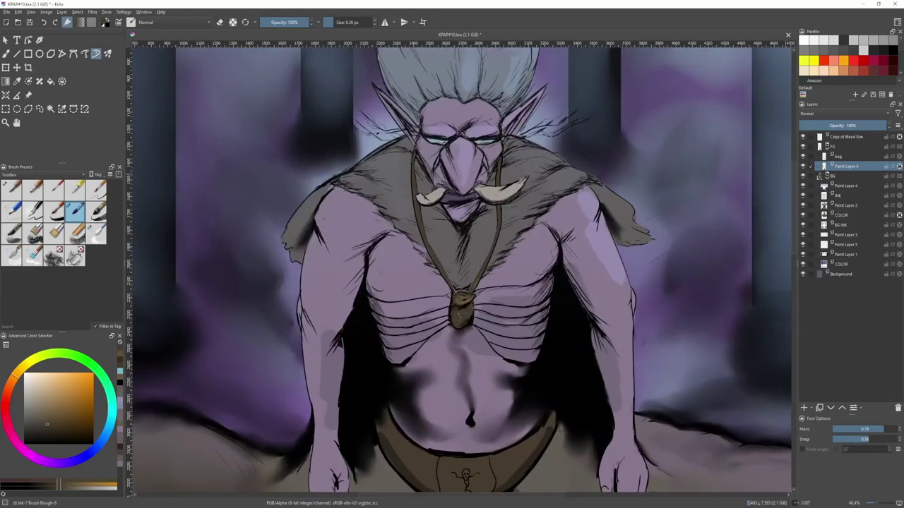
pyautogui.scroll(3, 494, 252)
pyautogui.keyDown('ctrl'); pyautogui.click(467, 297); pyautogui.keyUp('ctrl')
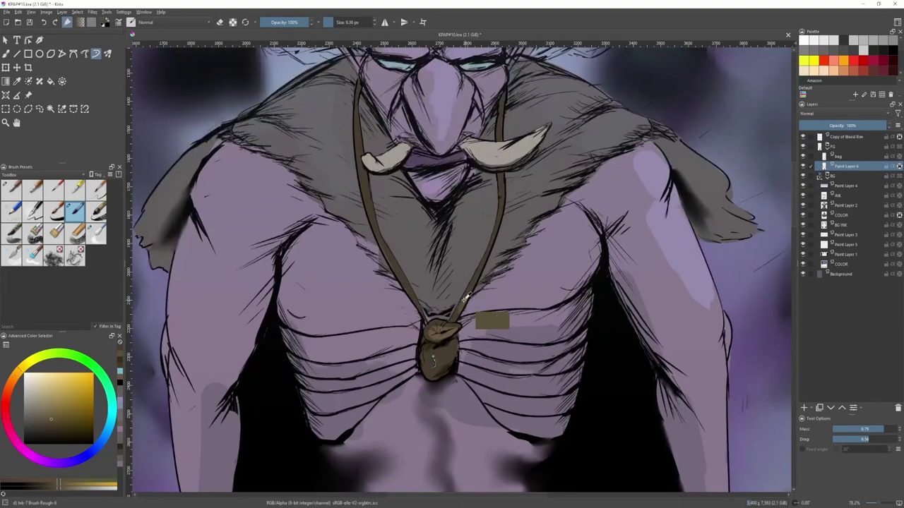
pyautogui.moveTo(466, 297)
pyautogui.mouseDown()
pyautogui.moveTo(487, 297)
pyautogui.moveTo(489, 233)
pyautogui.mouseUp()
pyautogui.press('[')
pyautogui.press('[')
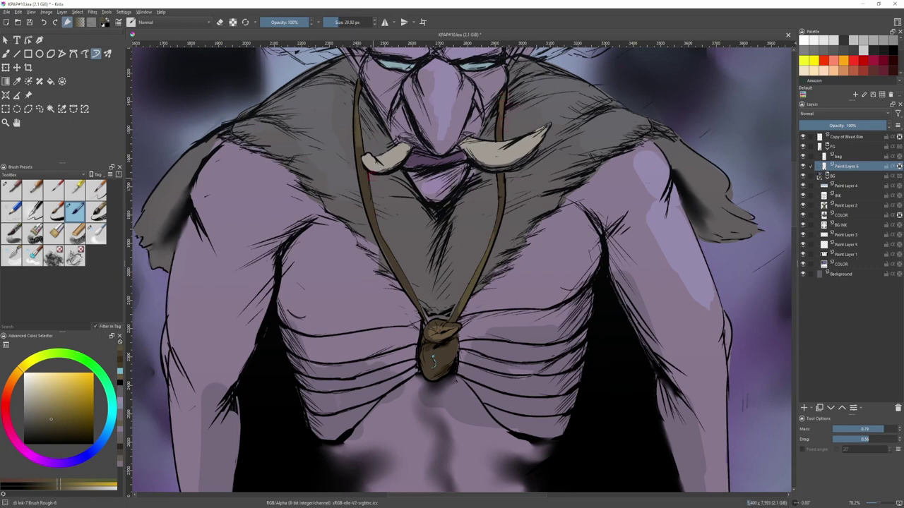
pyautogui.moveTo(371, 188); pyautogui.dragTo(405, 279)
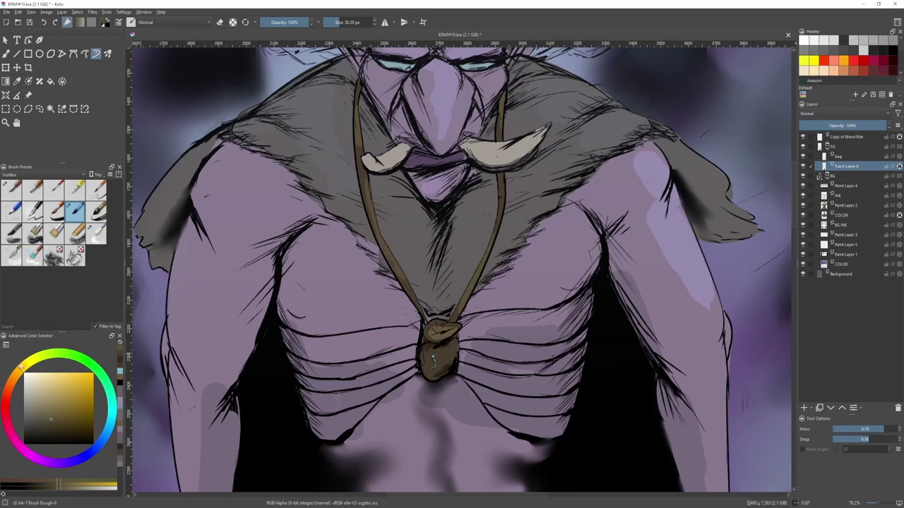
# - Try a lighter yellow-green highlight on the lower part of the right-hand strap
pyautogui.click(32, 361)
pyautogui.click(334, 23)
pyautogui.press(']')
pyautogui.press(']')
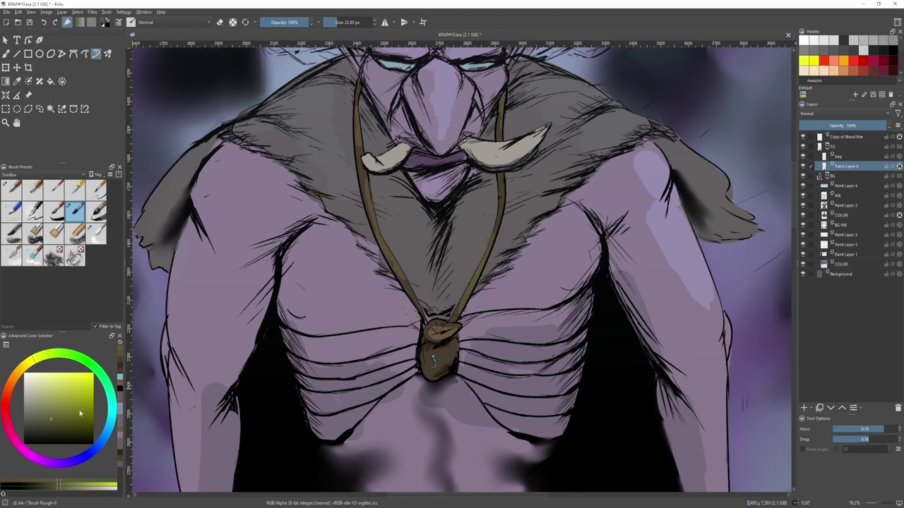
pyautogui.click(44, 412)
pyautogui.moveTo(497, 230); pyautogui.dragTo(476, 281)
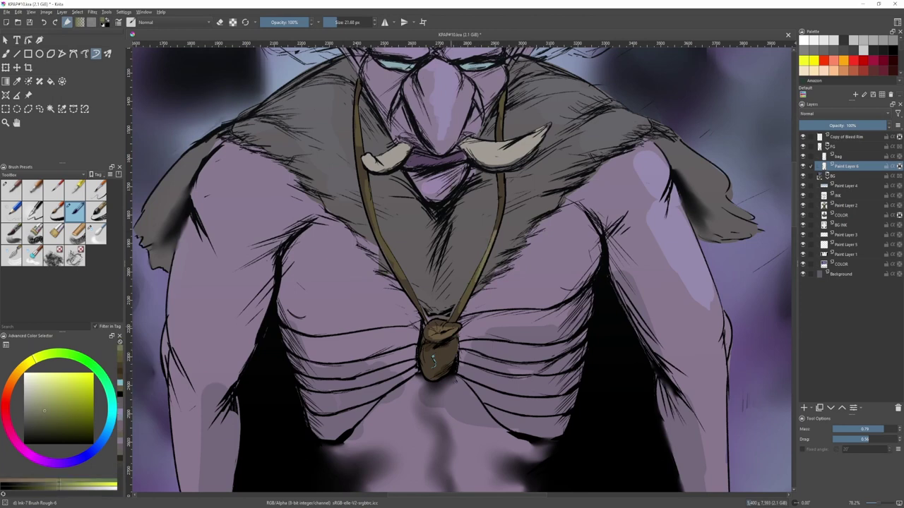
pyautogui.hotkey('ctrl', 'z')
# - Try a greyish orange-brown highlight on the right-hand strap beneath the large tusk
pyautogui.click(94, 455)
pyautogui.click(15, 379)
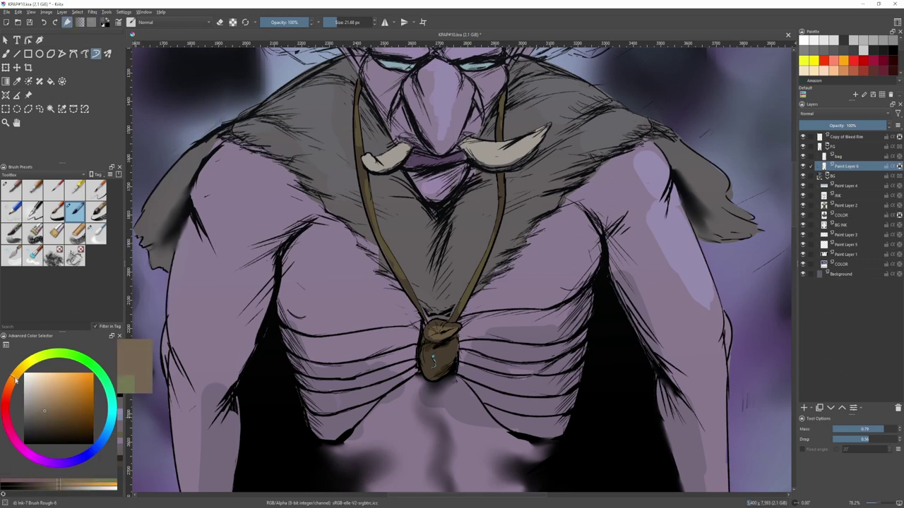
pyautogui.moveTo(493, 222); pyautogui.dragTo(497, 221)
pyautogui.moveTo(498, 218); pyautogui.dragTo(488, 252)
pyautogui.hotkey('ctrl', 'z')
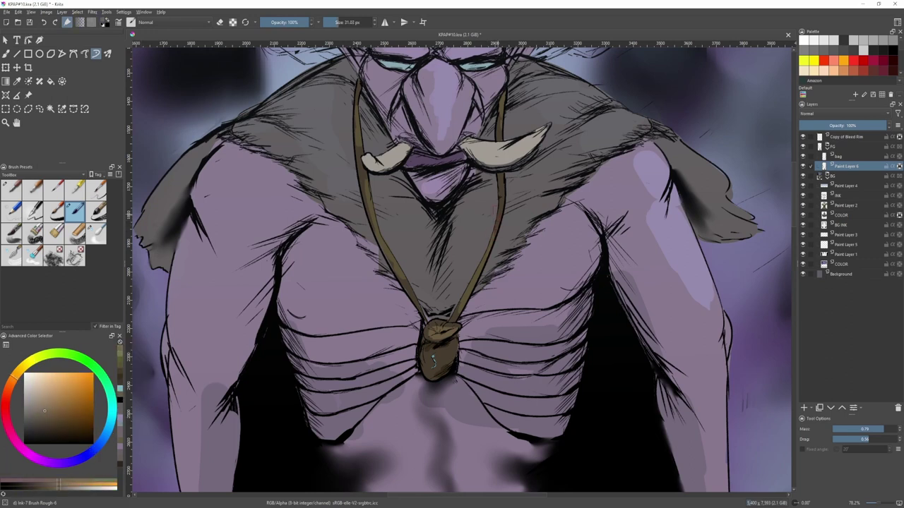
pyautogui.moveTo(509, 102); pyautogui.dragTo(488, 153)
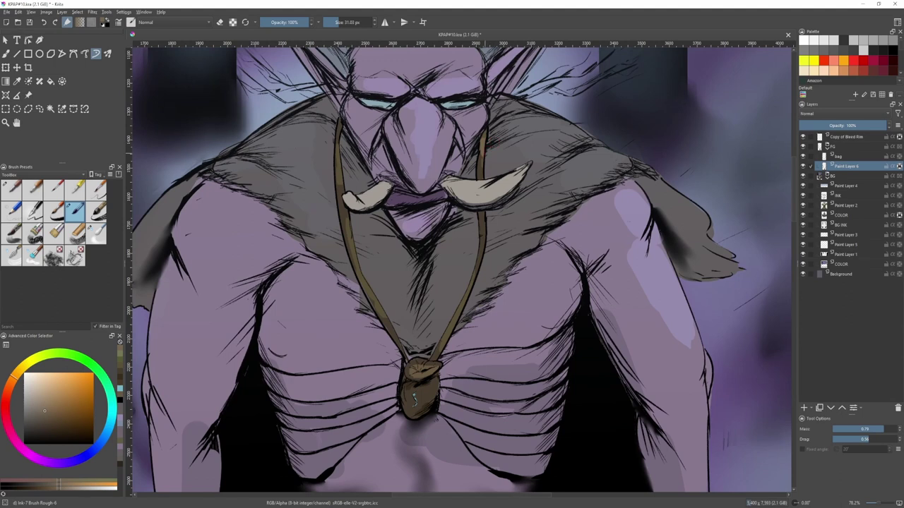
pyautogui.hotkey('ctrl', 'z')
# - Choose a lighter yellow-brown and paint highlights on the right-hand strap above the large tusk and near the pouch
pyautogui.click(20, 369)
pyautogui.click(51, 411)
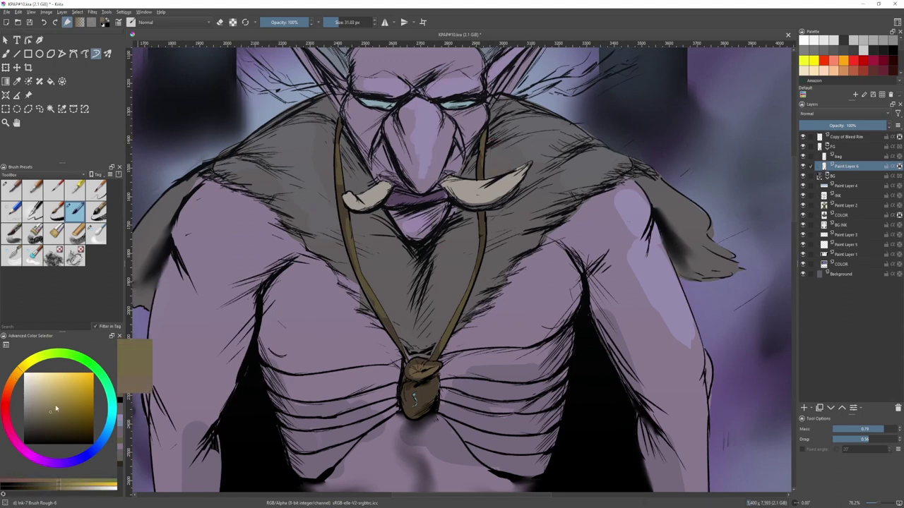
pyautogui.moveTo(488, 134); pyautogui.dragTo(482, 171)
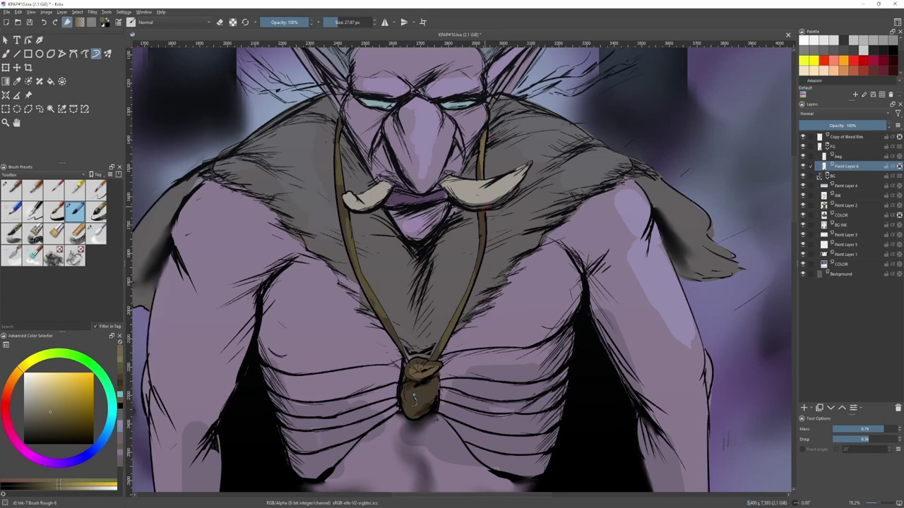
pyautogui.press('[')
pyautogui.moveTo(466, 312); pyautogui.dragTo(474, 293)
pyautogui.moveTo(449, 321); pyautogui.dragTo(511, 177)
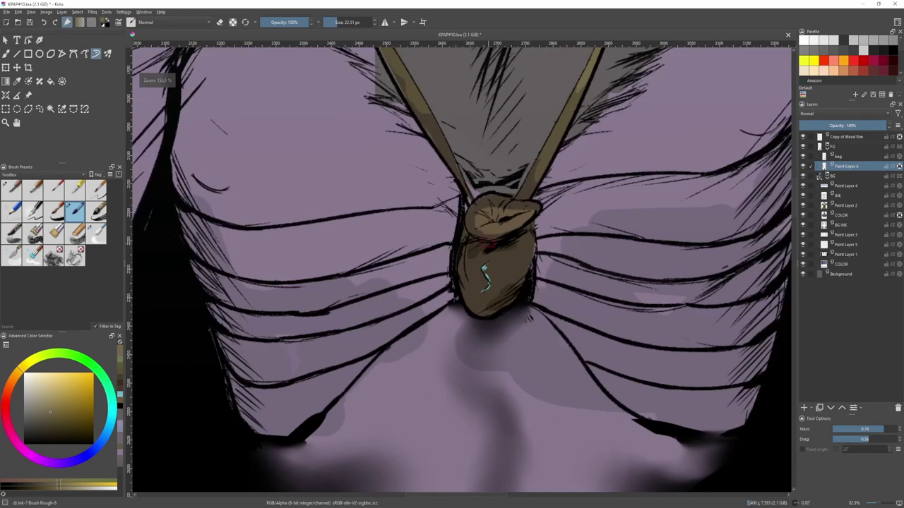
# - Sample an orange-brown from the pouch and paint lighter highlights on its gathered neck with a smaller brush
pyautogui.keyDown('ctrl'); pyautogui.click(492, 245); pyautogui.keyUp('ctrl')
pyautogui.keyDown('ctrl'); pyautogui.click(225, 358); pyautogui.keyUp('ctrl')
pyautogui.press('[')
pyautogui.press('[')
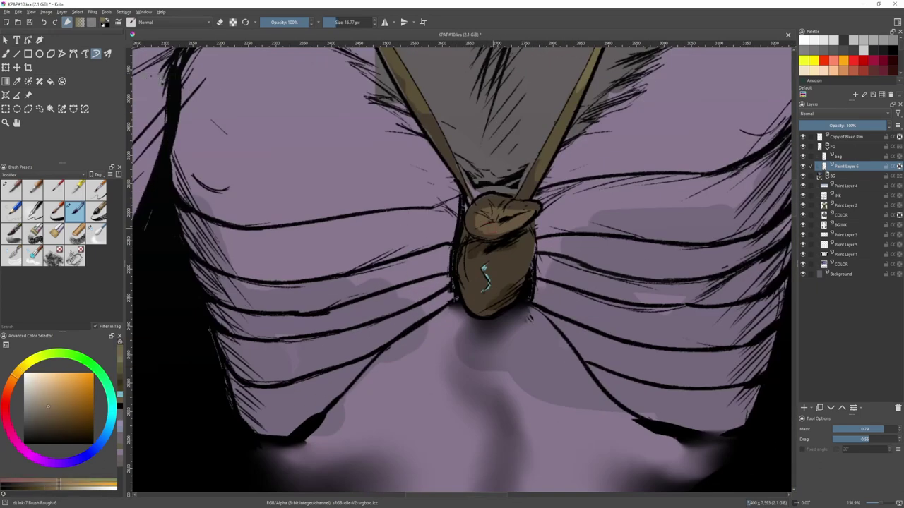
pyautogui.moveTo(529, 213); pyautogui.dragTo(515, 227)
pyautogui.moveTo(521, 221)
pyautogui.mouseDown()
pyautogui.moveTo(491, 243)
pyautogui.moveTo(486, 212)
pyautogui.moveTo(503, 276)
pyautogui.moveTo(487, 202)
pyautogui.moveTo(462, 245)
pyautogui.mouseUp()
pyautogui.press('2')
pyautogui.scroll(5, 463, 245)
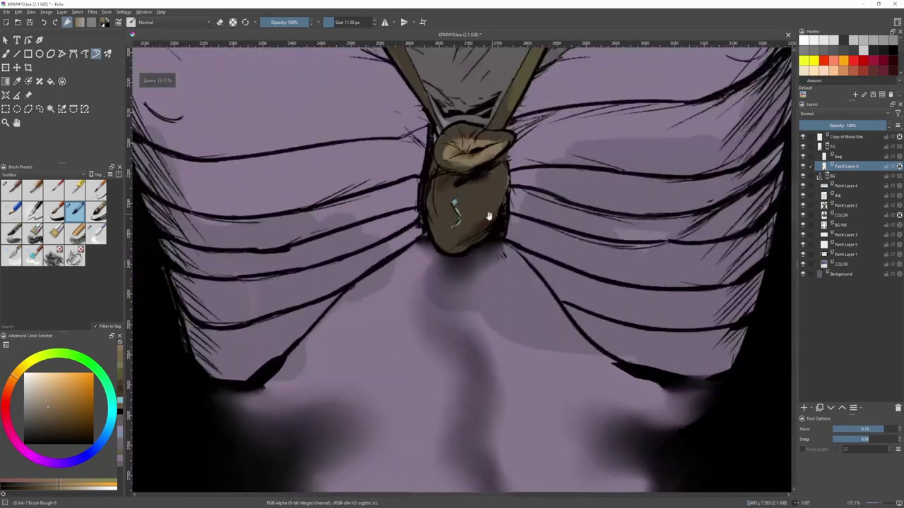
# - Choose a darker brown and shade the lower and right-hand side of the pouch body with a larger brush
pyautogui.keyDown('ctrl'); pyautogui.click(490, 235); pyautogui.keyUp('ctrl')
pyautogui.click(48, 435)
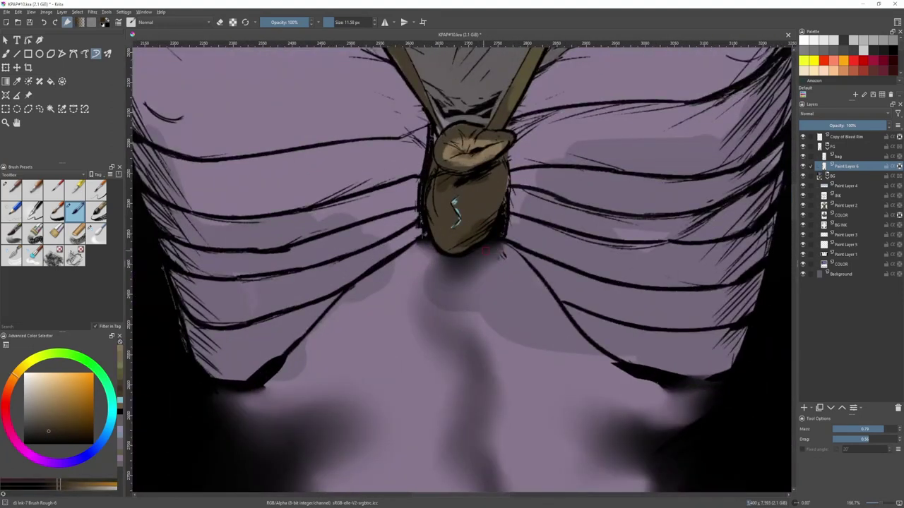
pyautogui.press(']')
pyautogui.moveTo(492, 226)
pyautogui.mouseDown()
pyautogui.moveTo(468, 243)
pyautogui.moveTo(474, 237)
pyautogui.moveTo(439, 234)
pyautogui.mouseUp()
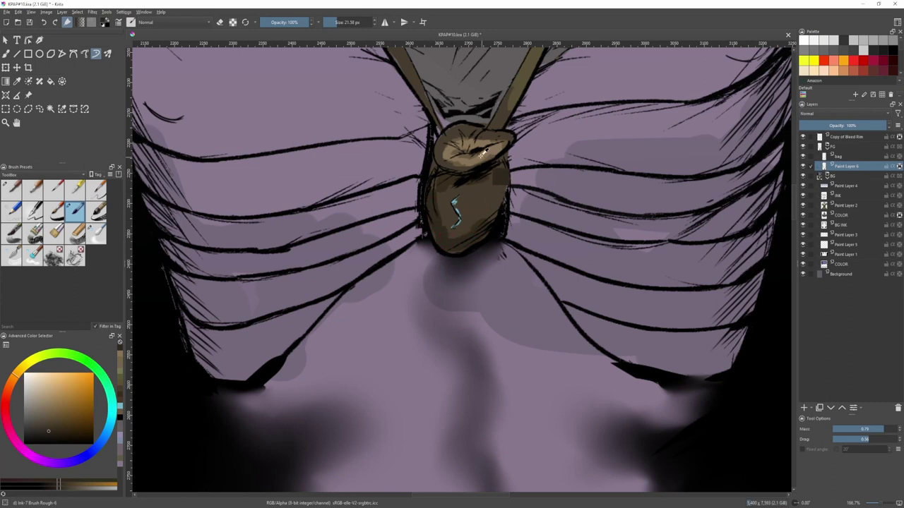
# - Lighten the brown in stages and paint highlights on the upper pouch body just below the gathered neck
pyautogui.press('l')
pyautogui.press('l')
pyautogui.press('l')
pyautogui.moveTo(490, 185); pyautogui.dragTo(483, 185)
pyautogui.moveTo(489, 182)
pyautogui.mouseDown()
pyautogui.moveTo(473, 190)
pyautogui.moveTo(509, 184)
pyautogui.moveTo(487, 185)
pyautogui.moveTo(498, 177)
pyautogui.mouseUp()
pyautogui.keyDown('ctrl'); pyautogui.click(482, 192); pyautogui.keyUp('ctrl')
pyautogui.click(48, 414)
pyautogui.moveTo(507, 138)
pyautogui.mouseDown()
pyautogui.moveTo(473, 136)
pyautogui.moveTo(501, 137)
pyautogui.moveTo(490, 174)
pyautogui.moveTo(447, 181)
pyautogui.moveTo(431, 196)
pyautogui.moveTo(468, 193)
pyautogui.mouseUp()
# - Sample mid browns from the pouch and paint a transition tone across the upper part of its body
pyautogui.keyDown('ctrl'); pyautogui.click(444, 178); pyautogui.keyUp('ctrl')
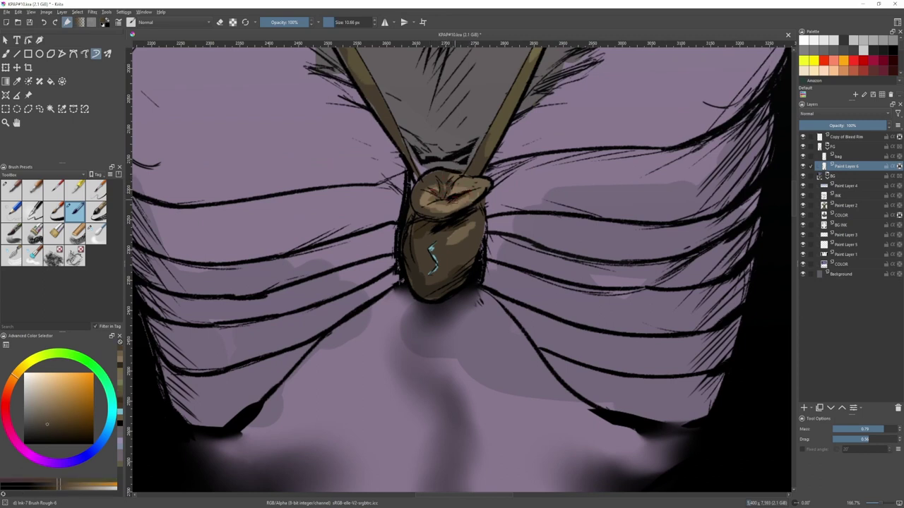
pyautogui.moveTo(469, 224)
pyautogui.mouseDown()
pyautogui.moveTo(449, 237)
pyautogui.moveTo(418, 225)
pyautogui.moveTo(432, 235)
pyautogui.mouseUp()
pyautogui.keyDown('ctrl'); pyautogui.click(415, 225); pyautogui.keyUp('ctrl')
pyautogui.keyDown('ctrl'); pyautogui.click(478, 252); pyautogui.keyUp('ctrl')
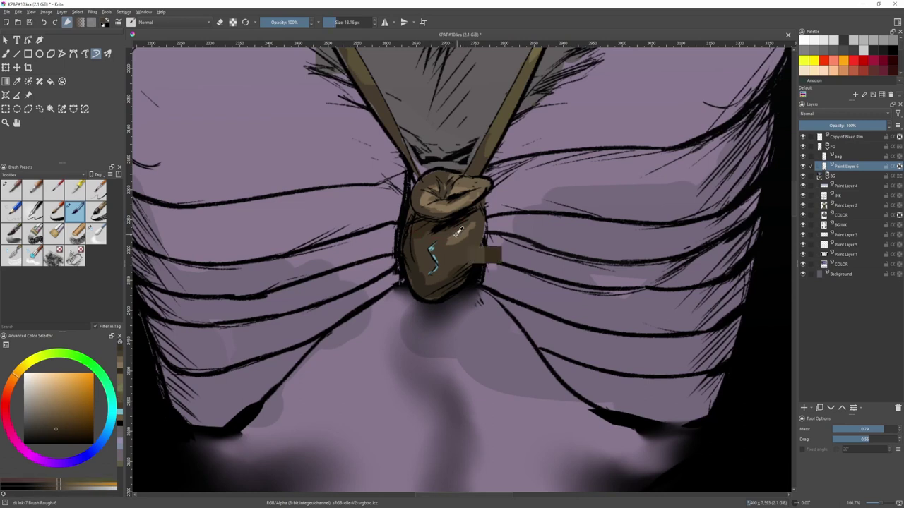
# - Try a lighter brown highlight along the right-hand edge of the pouch body
pyautogui.keyDown('ctrl'); pyautogui.click(464, 232); pyautogui.keyUp('ctrl')
pyautogui.moveTo(472, 204); pyautogui.dragTo(476, 252)
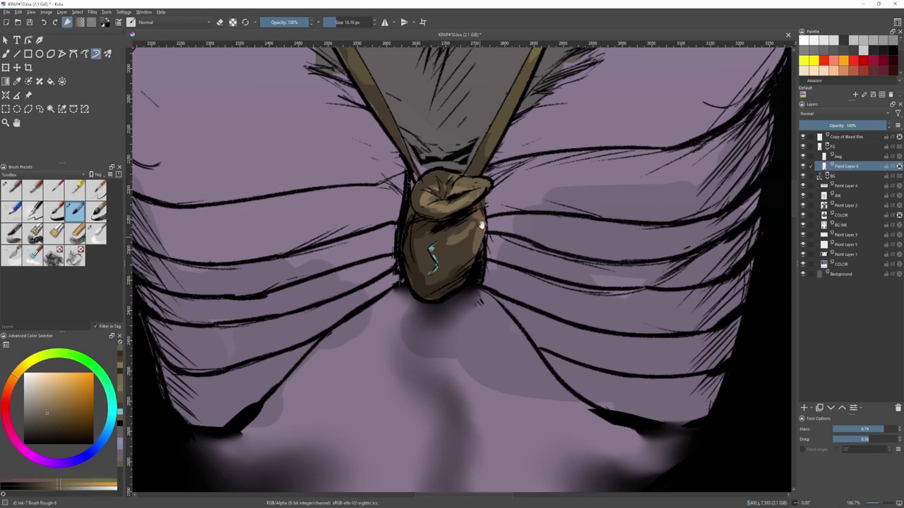
pyautogui.scroll(-2, 460, 278)
pyautogui.hotkey('ctrl', 'z')
# - On the COLOR layer, sample the hair's light blue-grey and soften the tones in the middle of the hair with the Blender Blur brush
pyautogui.keyDown('ctrl'); pyautogui.click(533, 228); pyautogui.keyUp('ctrl')
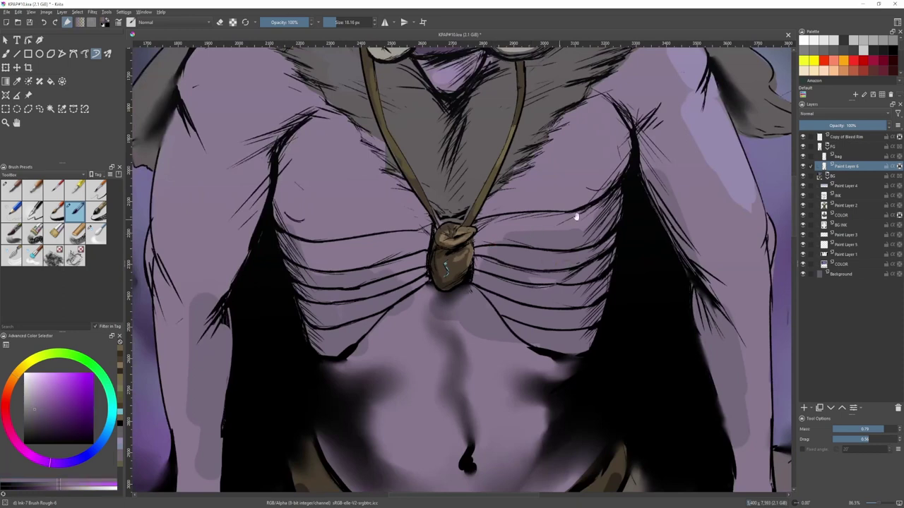
pyautogui.click(844, 215)
pyautogui.moveTo(607, 191); pyautogui.dragTo(628, 290)
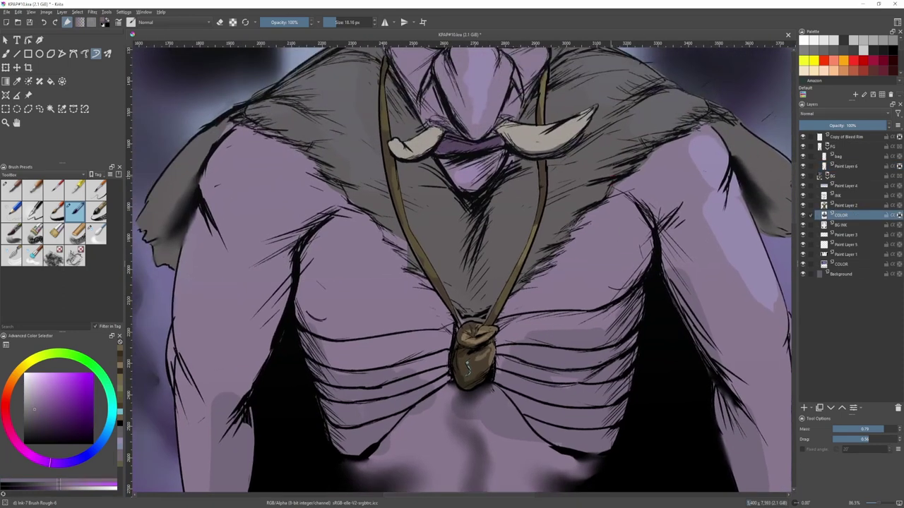
pyautogui.scroll(-3, 605, 73)
pyautogui.scroll(1, 609, 99)
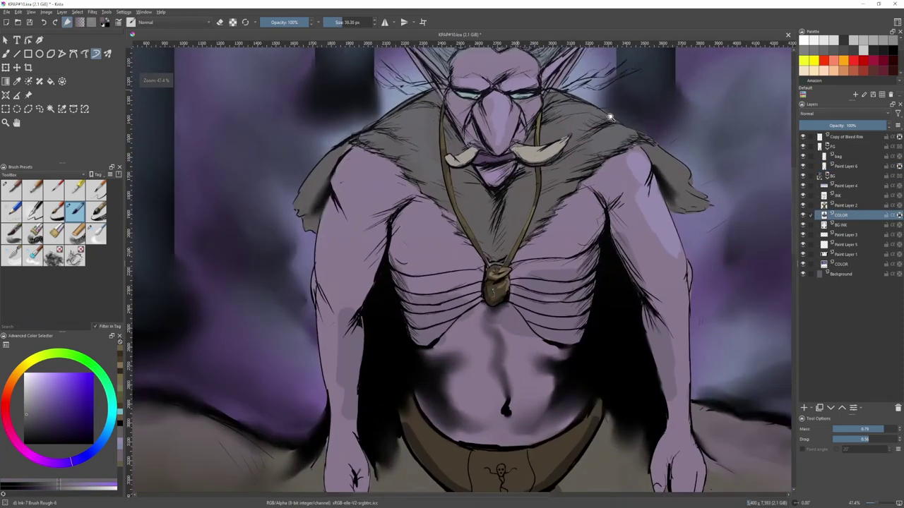
pyautogui.keyDown('shift'); pyautogui.moveTo(624, 131); pyautogui.dragTo(633, 129); pyautogui.keyUp('shift')
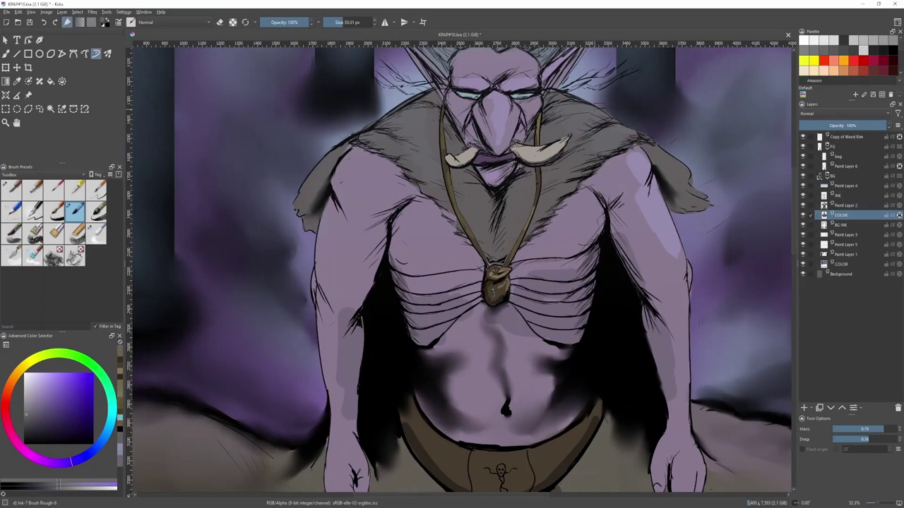
pyautogui.moveTo(534, 115); pyautogui.dragTo(561, 173)
pyautogui.moveTo(561, 110); pyautogui.dragTo(507, 167)
pyautogui.keyDown('ctrl'); pyautogui.click(537, 118); pyautogui.keyUp('ctrl')
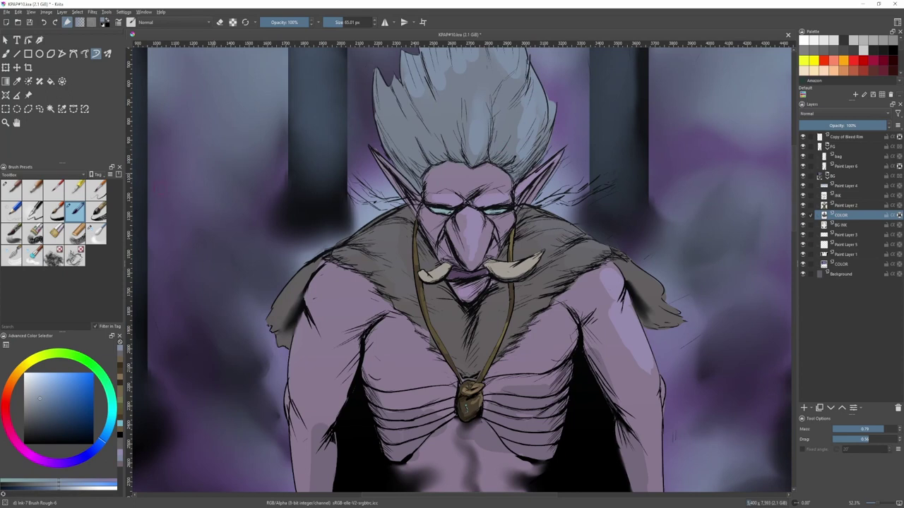
pyautogui.click(105, 230)
pyautogui.moveTo(509, 111)
pyautogui.keyDown('shift'); pyautogui.mouseDown()
pyautogui.moveTo(521, 111)
pyautogui.moveTo(517, 133)
pyautogui.moveTo(509, 133)
pyautogui.moveTo(529, 153)
pyautogui.moveTo(524, 193)
pyautogui.mouseUp(); pyautogui.keyUp('shift')
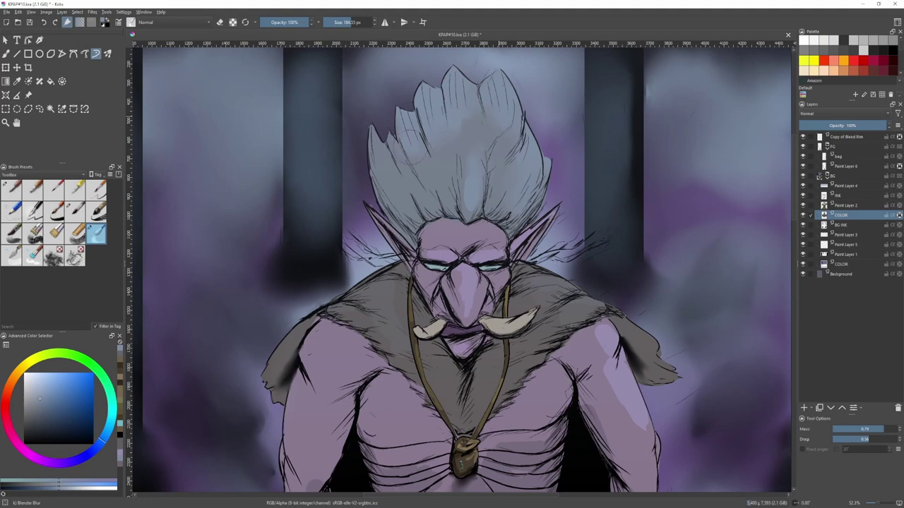
pyautogui.moveTo(484, 143); pyautogui.dragTo(481, 178)
# - Paint light blue-grey streaks in the left-hand side of the hair with the PenQuill brush and blur them into the hair
pyautogui.press('/')
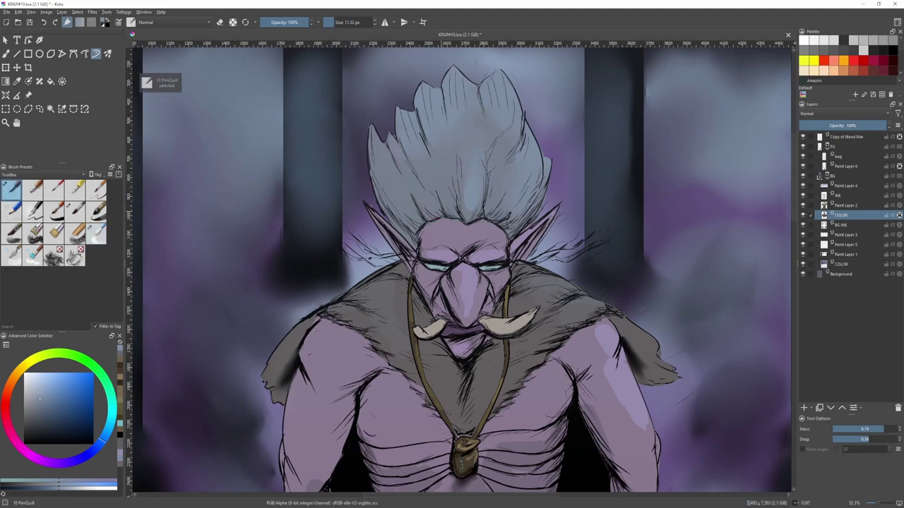
pyautogui.moveTo(442, 215)
pyautogui.mouseDown()
pyautogui.moveTo(434, 185)
pyautogui.moveTo(432, 205)
pyautogui.moveTo(415, 212)
pyautogui.moveTo(406, 191)
pyautogui.mouseUp()
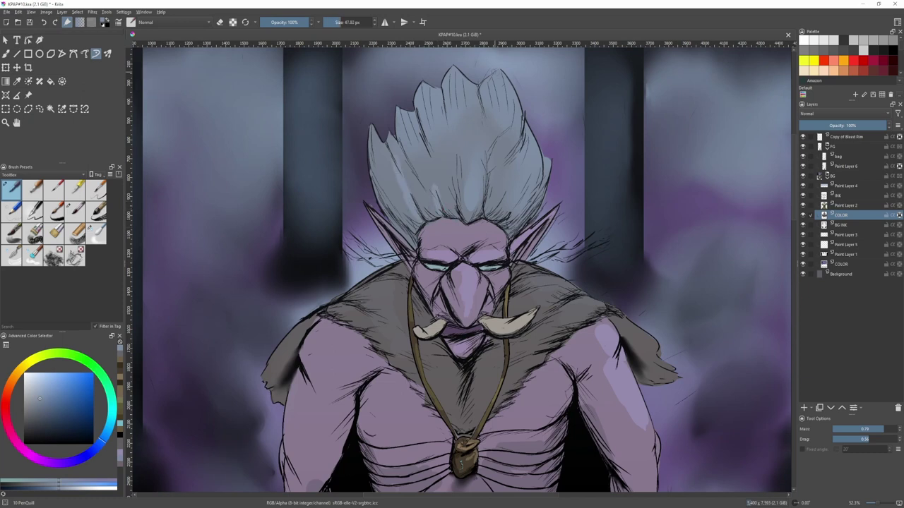
pyautogui.press('/')
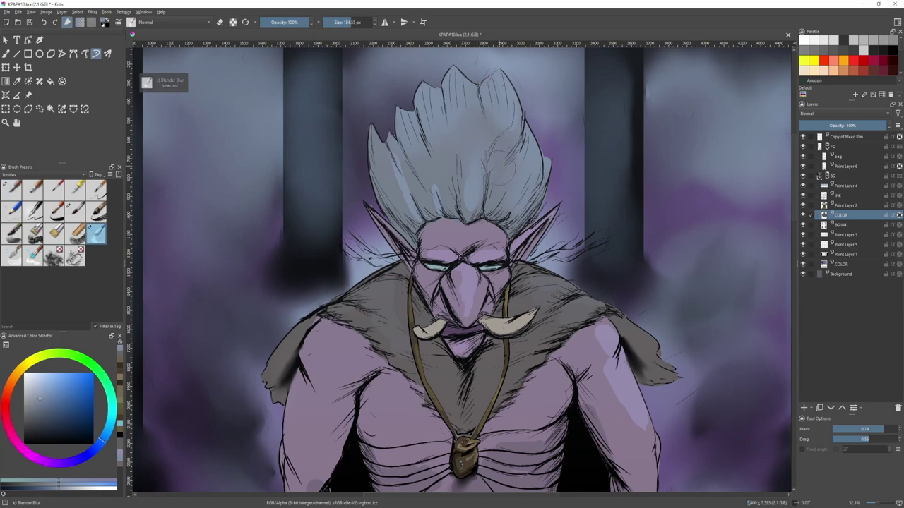
pyautogui.moveTo(422, 195); pyautogui.dragTo(404, 184)
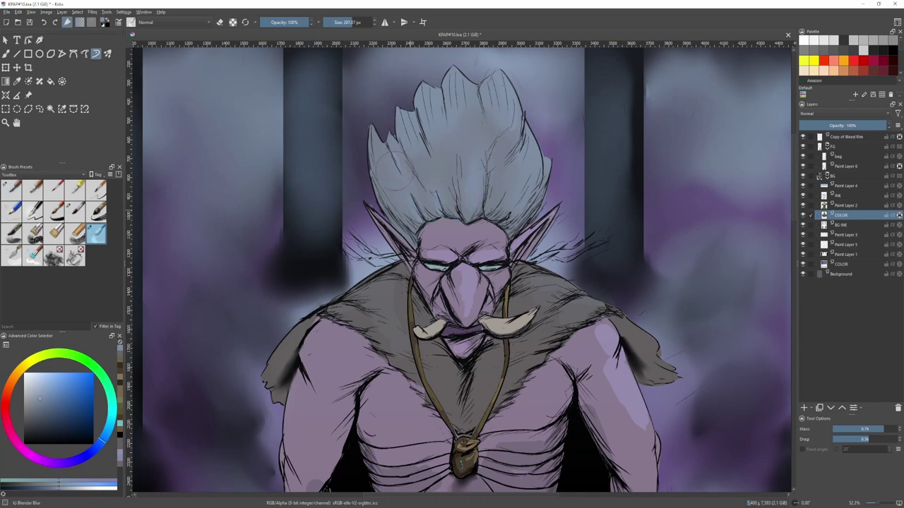
# - Sample the light violet skin tone and paint highlights around the troll's right-hand brow with the PenQuill brush
pyautogui.moveTo(470, 249); pyautogui.dragTo(474, 201)
pyautogui.keyDown('ctrl'); pyautogui.click(542, 287); pyautogui.keyUp('ctrl')
pyautogui.moveTo(520, 252); pyautogui.dragTo(471, 122)
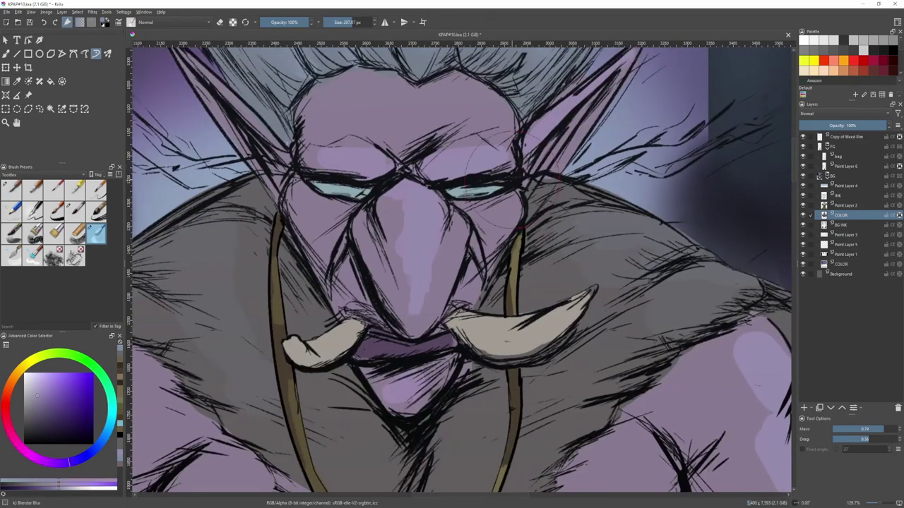
pyautogui.press('/')
pyautogui.moveTo(463, 156)
pyautogui.mouseDown()
pyautogui.moveTo(477, 156)
pyautogui.moveTo(457, 155)
pyautogui.mouseUp()
pyautogui.moveTo(449, 134)
pyautogui.mouseDown()
pyautogui.moveTo(481, 172)
pyautogui.moveTo(492, 218)
pyautogui.moveTo(487, 132)
pyautogui.mouseUp()
# - Paint light violet highlights along the outer side of the troll's right-hand arm and hand
pyautogui.moveTo(618, 177)
pyautogui.mouseDown()
pyautogui.moveTo(645, 262)
pyautogui.moveTo(634, 217)
pyautogui.mouseUp()
pyautogui.moveTo(641, 236)
pyautogui.mouseDown()
pyautogui.moveTo(643, 286)
pyautogui.moveTo(617, 205)
pyautogui.mouseUp()
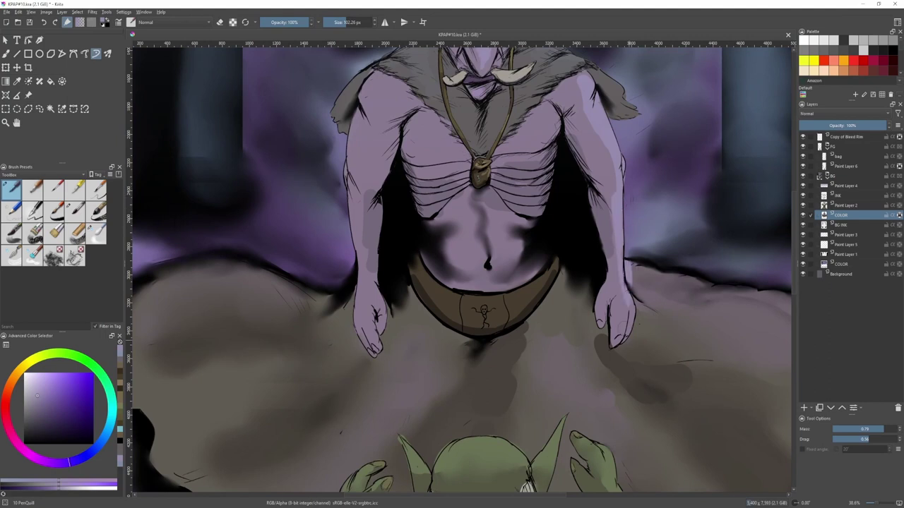
pyautogui.moveTo(615, 231)
pyautogui.mouseDown()
pyautogui.moveTo(617, 222)
pyautogui.moveTo(628, 317)
pyautogui.mouseUp()
# - Paint light violet highlights across both sides of the troll's chest and along the uppermost ribs with smaller brush sizes
pyautogui.press('[')
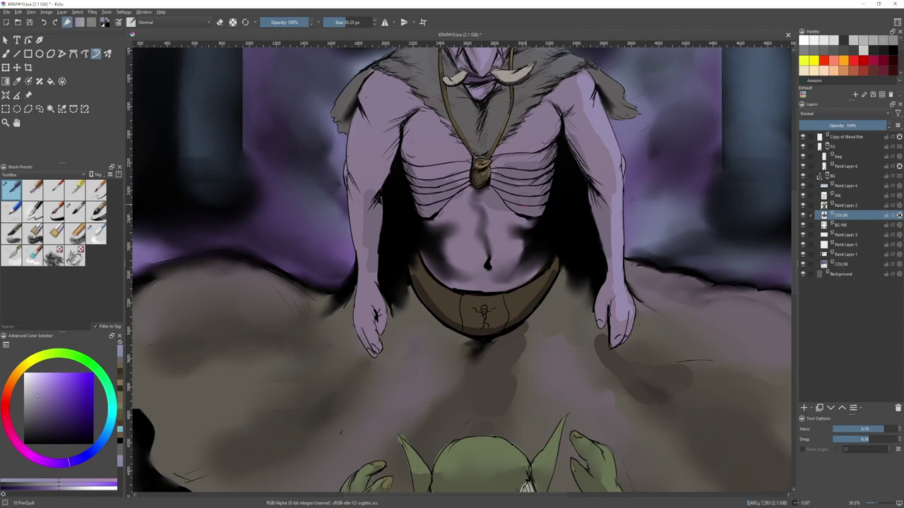
pyautogui.moveTo(546, 133); pyautogui.dragTo(525, 146)
pyautogui.moveTo(411, 151)
pyautogui.mouseDown()
pyautogui.moveTo(423, 154)
pyautogui.moveTo(404, 151)
pyautogui.mouseUp()
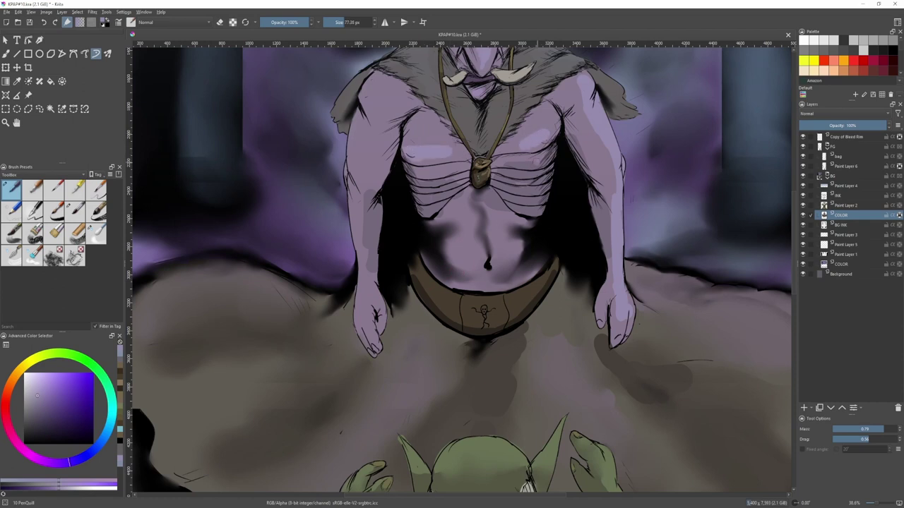
pyautogui.moveTo(505, 163); pyautogui.dragTo(540, 161)
pyautogui.moveTo(448, 171); pyautogui.dragTo(417, 174)
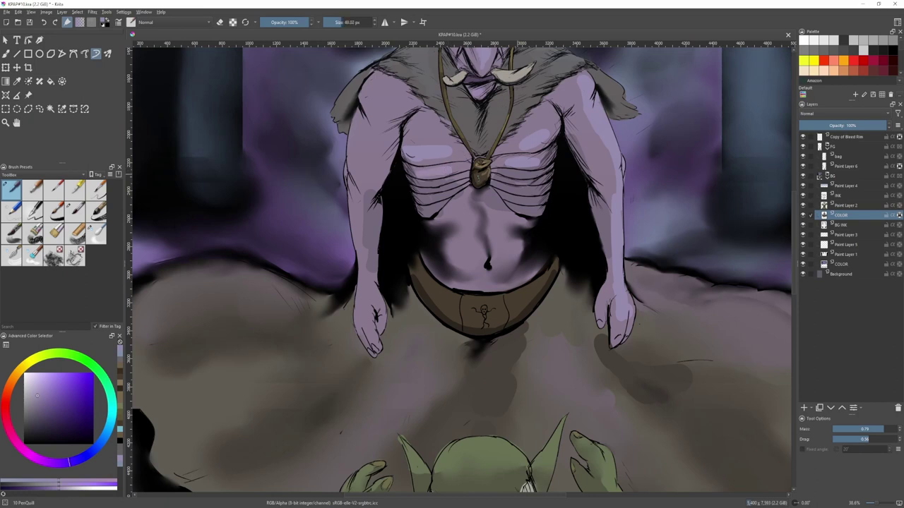
# - Paint light violet highlights along the remaining ribs on both sides, undoing stray strokes
pyautogui.moveTo(531, 175)
pyautogui.mouseDown()
pyautogui.moveTo(425, 185)
pyautogui.moveTo(432, 189)
pyautogui.mouseUp()
pyautogui.hotkey('ctrl', 'z')
pyautogui.hotkey('ctrl', 'z')
pyautogui.moveTo(495, 182)
pyautogui.mouseDown()
pyautogui.moveTo(530, 184)
pyautogui.moveTo(512, 194)
pyautogui.moveTo(530, 191)
pyautogui.moveTo(528, 201)
pyautogui.mouseUp()
pyautogui.hotkey('ctrl', 'z')
pyautogui.hotkey('ctrl', 'z')
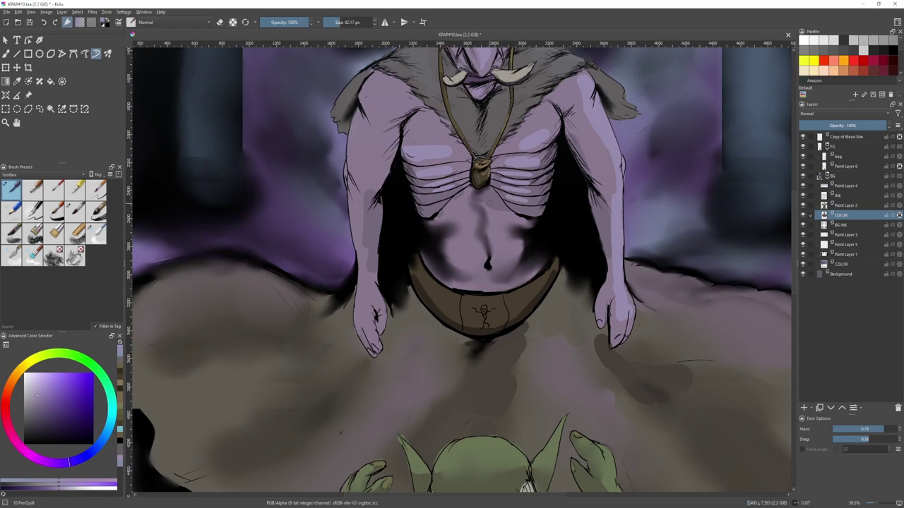
# - Sample the mid purple skin tone and paint over the upper belly beneath the pouch with a larger brush
pyautogui.keyDown('ctrl'); pyautogui.click(501, 217); pyautogui.keyUp('ctrl')
pyautogui.press(']')
pyautogui.press(']')
pyautogui.moveTo(477, 197); pyautogui.dragTo(484, 201)
pyautogui.press(']')
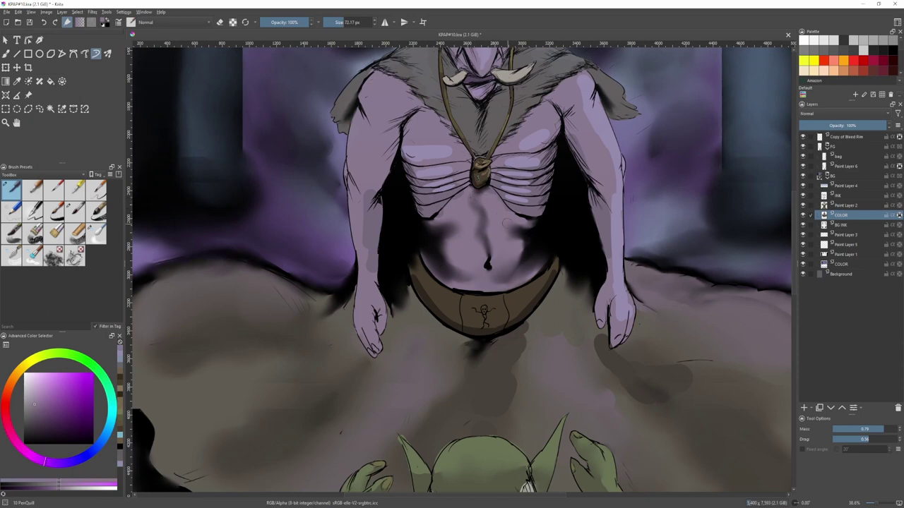
# - On the INK layer, soften the dark shading around the sides of the troll's belly with the Blender Blur brush
pyautogui.click(865, 195)
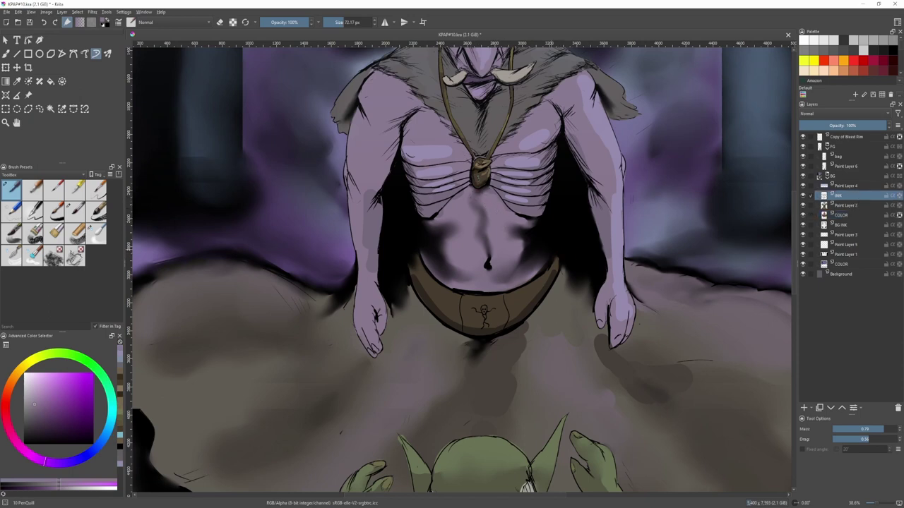
pyautogui.click(103, 237)
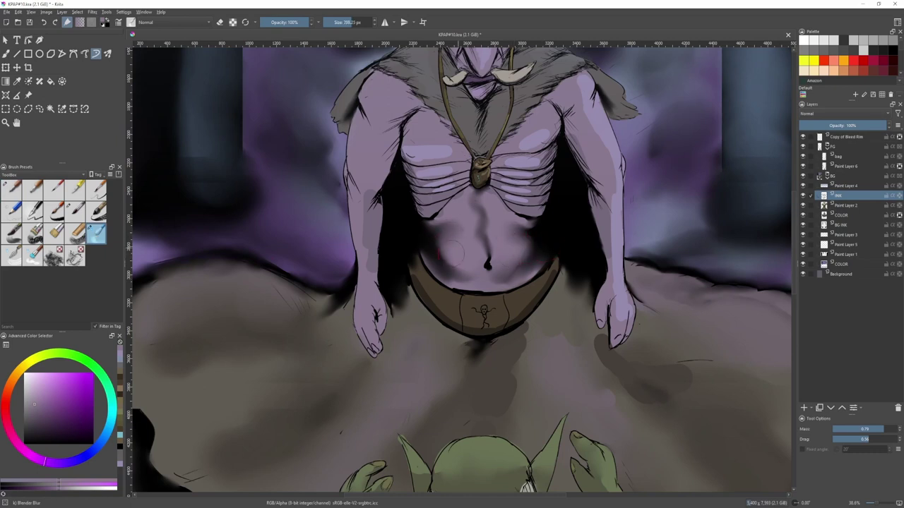
pyautogui.moveTo(456, 223); pyautogui.dragTo(443, 215)
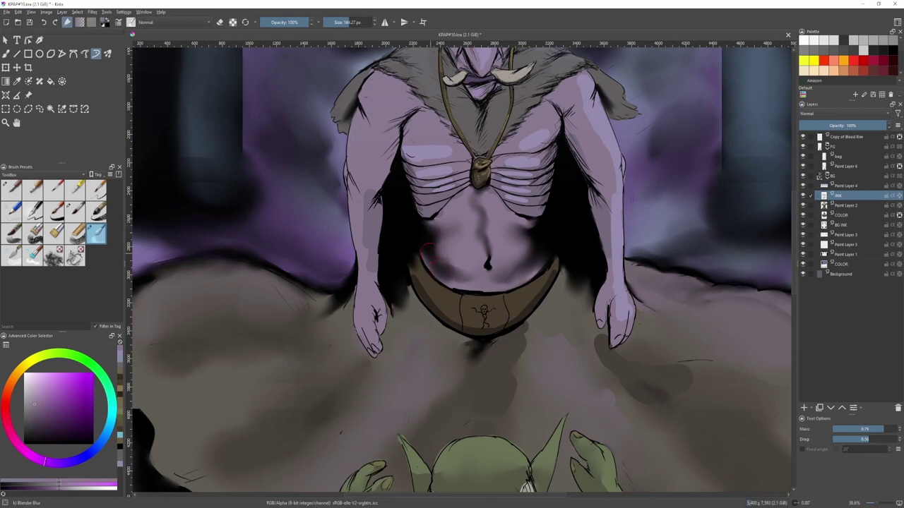
pyautogui.press('[')
pyautogui.press('[')
pyautogui.press('[')
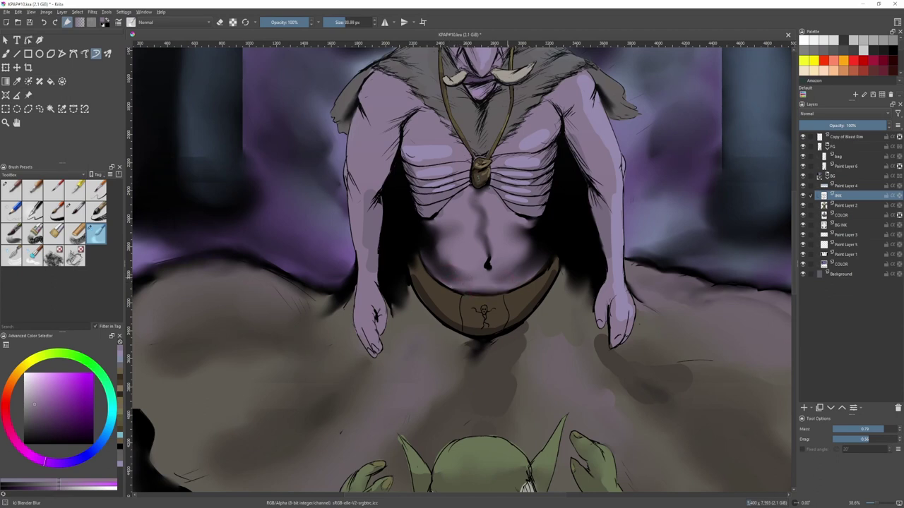
pyautogui.press('2')
pyautogui.moveTo(500, 252); pyautogui.dragTo(507, 272)
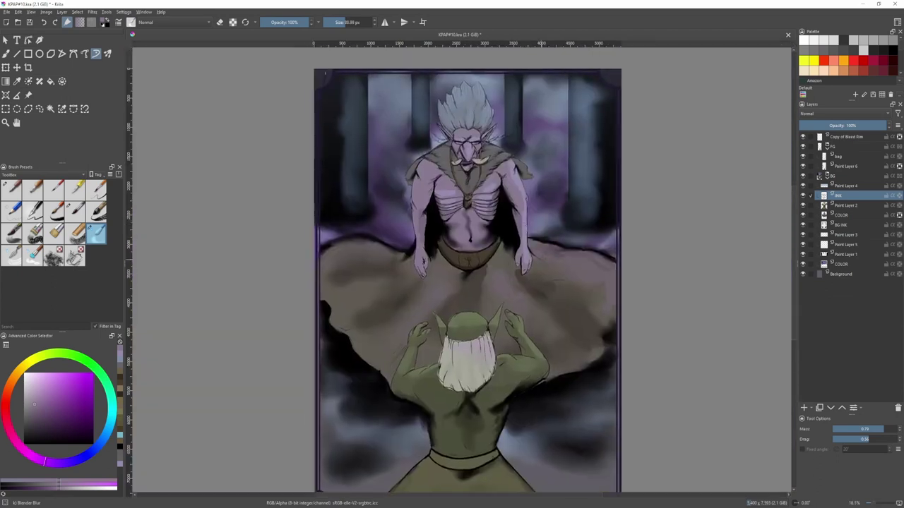
# - Return to the COLOR layer and soften the light highlights on the troll's chest with a larger Blender Blur brush
pyautogui.press(']')
pyautogui.click(847, 215)
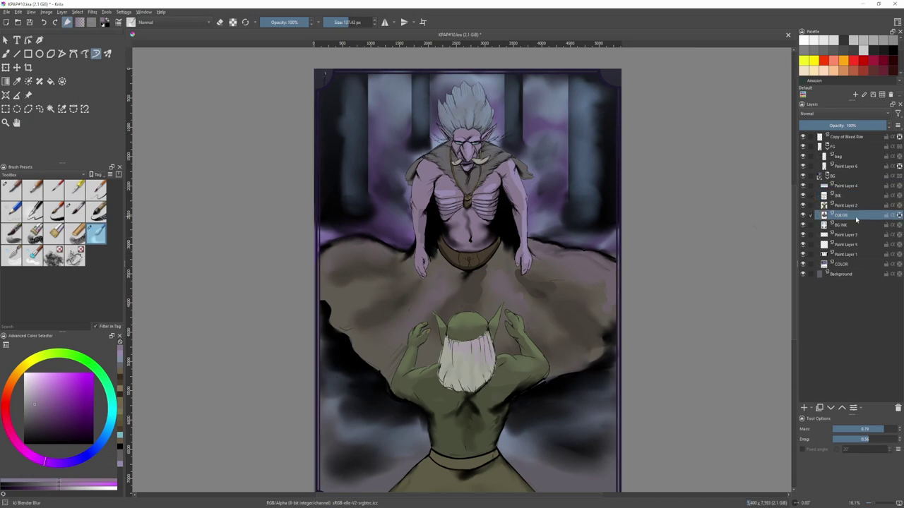
pyautogui.scroll(3, 518, 210)
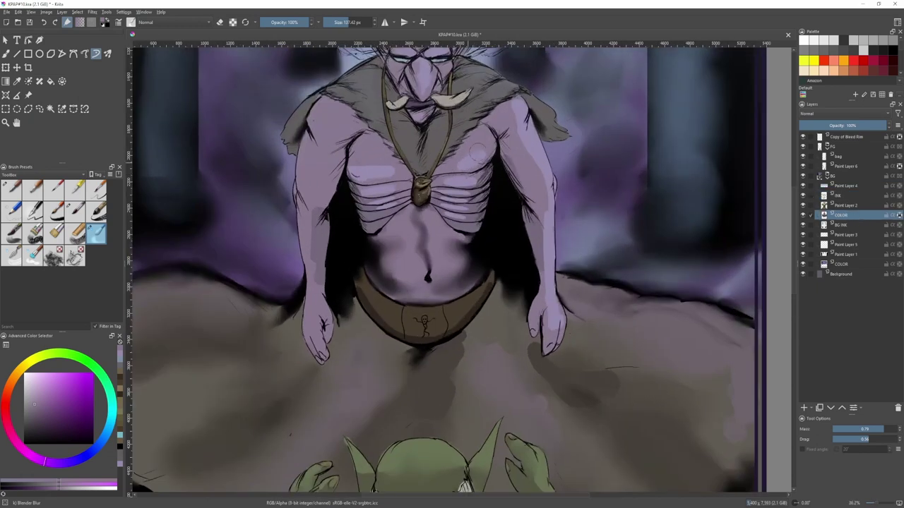
pyautogui.press(']')
pyautogui.press(']')
pyautogui.press('[')
# - Sample a darker purple skin tone from the troll's arm and shade the torso with the PenQuill brush
pyautogui.keyDown('ctrl'); pyautogui.click(541, 257); pyautogui.keyUp('ctrl')
pyautogui.press('/')
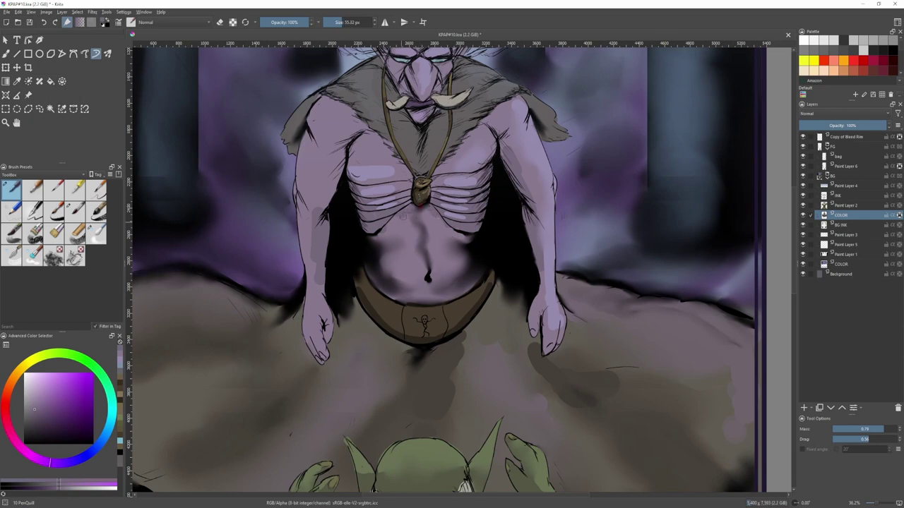
pyautogui.moveTo(417, 226); pyautogui.dragTo(460, 259)
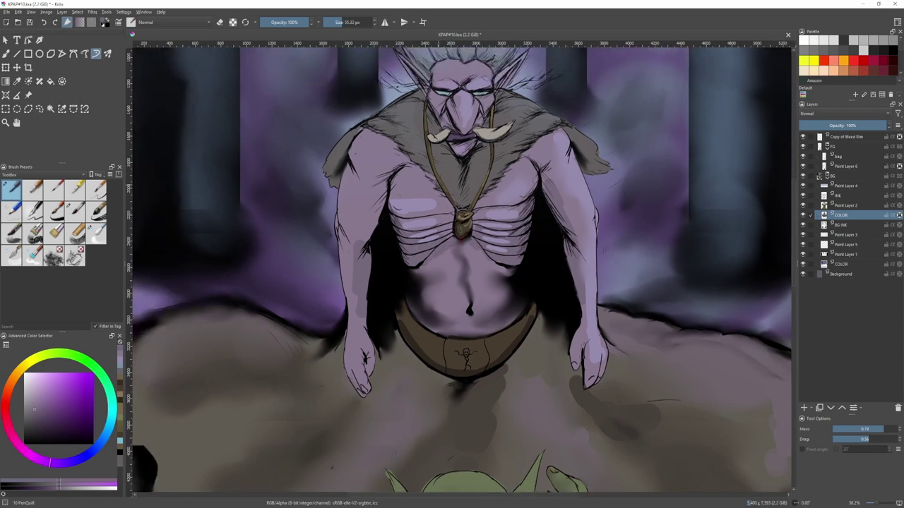
# - Sample the cloak's grey tone and touch up the fur cloak beside the troll's face with a larger PenQuill brush
pyautogui.keyDown('ctrl'); pyautogui.click(539, 115); pyautogui.keyUp('ctrl')
pyautogui.keyDown('ctrl'); pyautogui.click(520, 103); pyautogui.keyUp('ctrl')
pyautogui.moveTo(522, 103); pyautogui.dragTo(530, 103)
pyautogui.moveTo(528, 103); pyautogui.dragTo(514, 98)
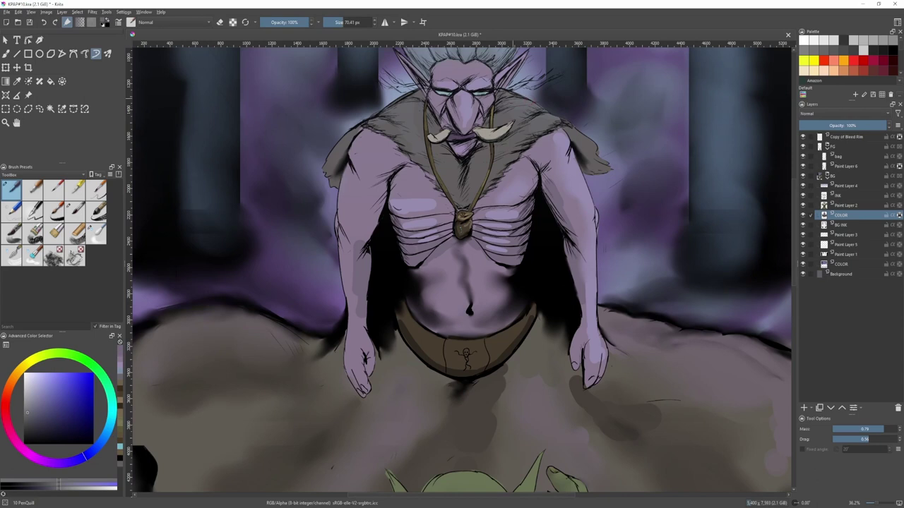
pyautogui.press(']')
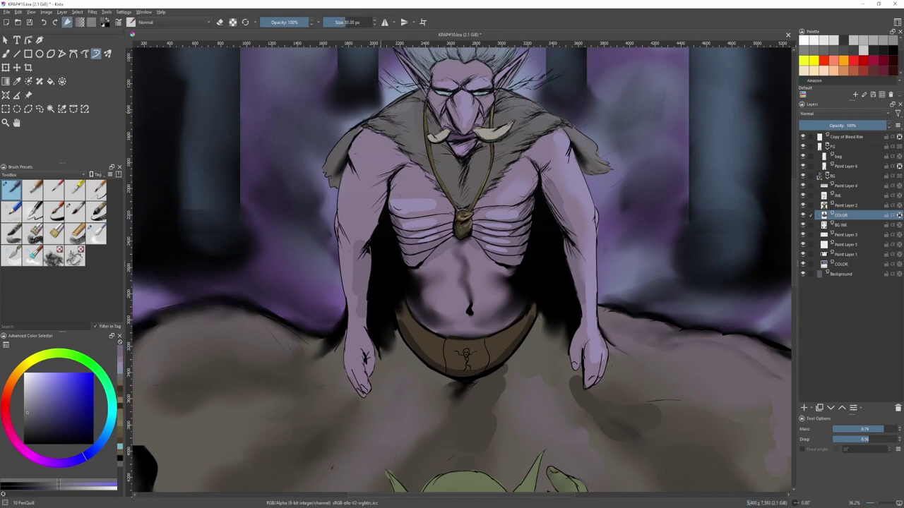
pyautogui.press('[')
# - Sample the light lavender highlight from the troll's ribs and touch up the highlights on the ribs
pyautogui.moveTo(502, 96); pyautogui.dragTo(510, 151)
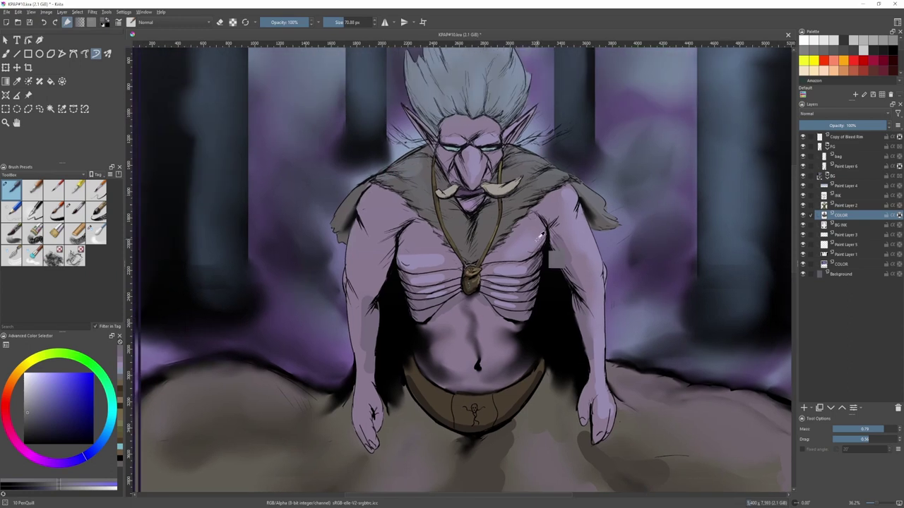
pyautogui.keyDown('ctrl'); pyautogui.click(523, 263); pyautogui.keyUp('ctrl')
pyautogui.moveTo(523, 262); pyautogui.dragTo(508, 301)
# - Sample the hair's blue-grey and touch up the colour between the hair and ear with a smaller PenQuill brush
pyautogui.scroll(3, 512, 147)
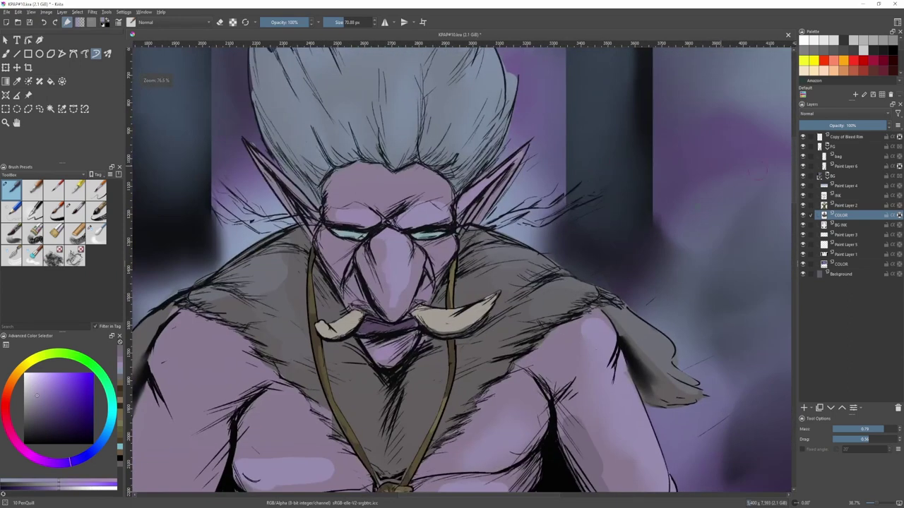
pyautogui.scroll(3, 498, 154)
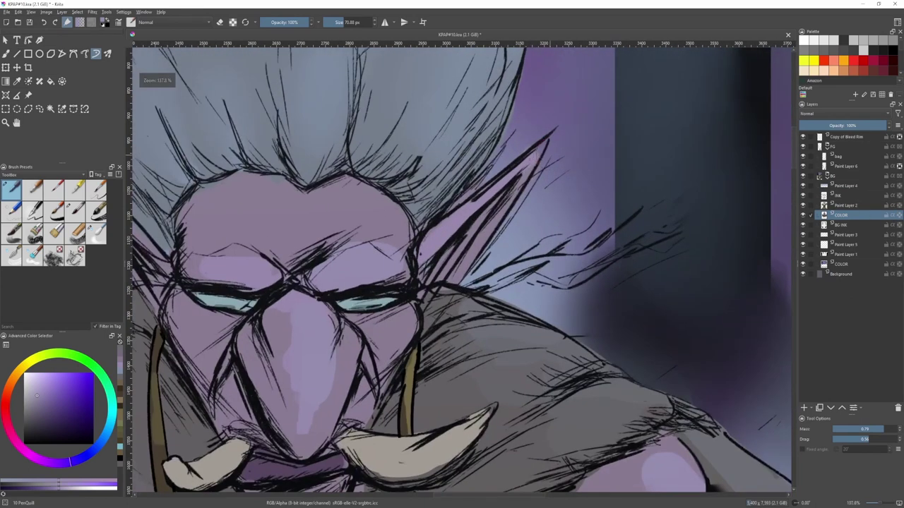
pyautogui.press('[')
pyautogui.press('[')
pyautogui.press('[')
pyautogui.press('[')
pyautogui.press('[')
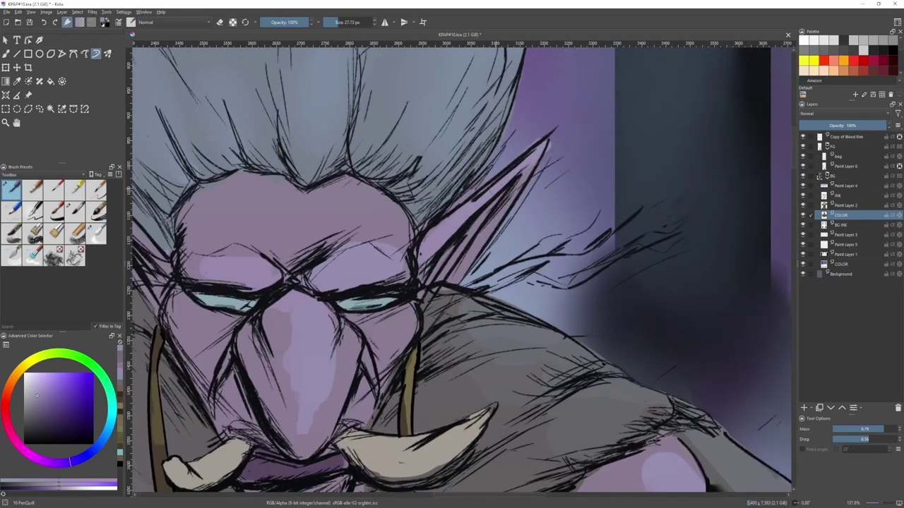
pyautogui.press('e')
pyautogui.press('e')
pyautogui.press('e')
pyautogui.press('e')
pyautogui.keyDown('ctrl'); pyautogui.click(439, 164); pyautogui.keyUp('ctrl')
pyautogui.moveTo(463, 185); pyautogui.dragTo(474, 185)
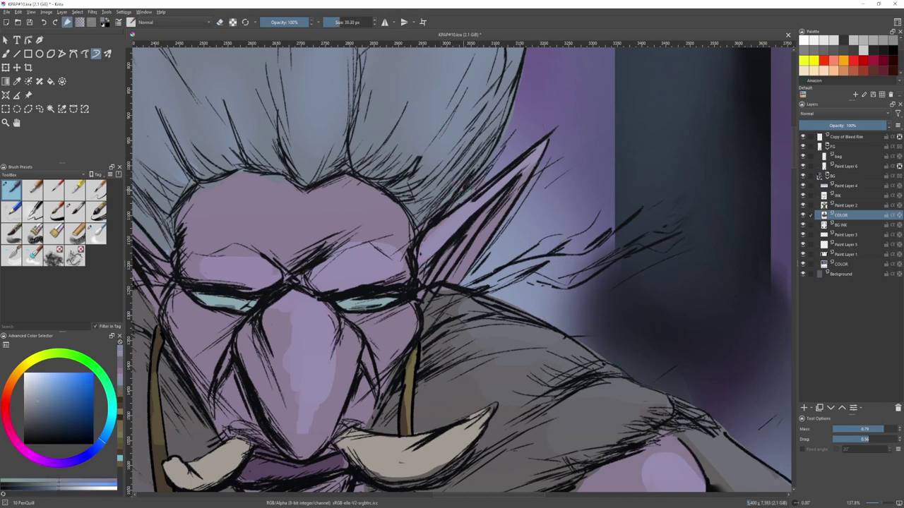
# - Clean up the blue-grey colour along the spiked outer edge of the troll's hair on the opposite side
pyautogui.scroll(-4, 463, 179)
pyautogui.moveTo(335, 185); pyautogui.dragTo(443, 196)
pyautogui.scroll(2, 443, 193)
pyautogui.scroll(5, 472, 251)
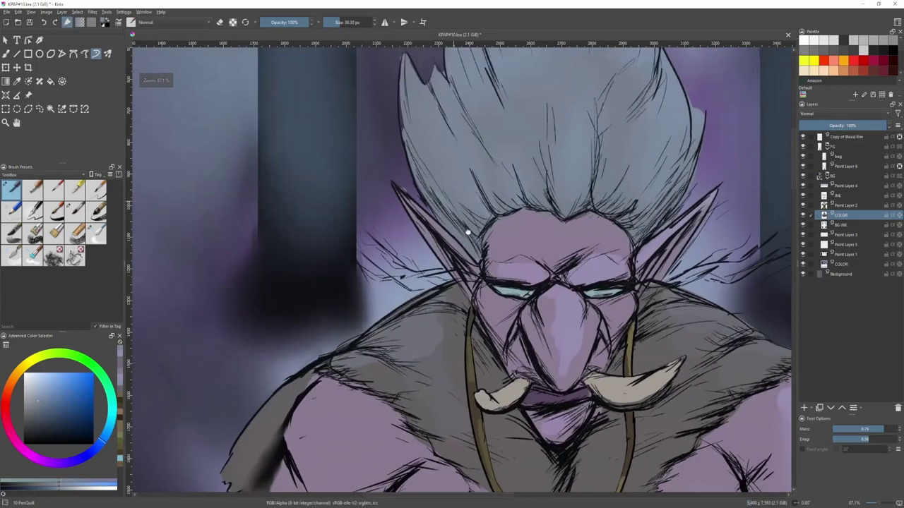
pyautogui.scroll(-6, 472, 252)
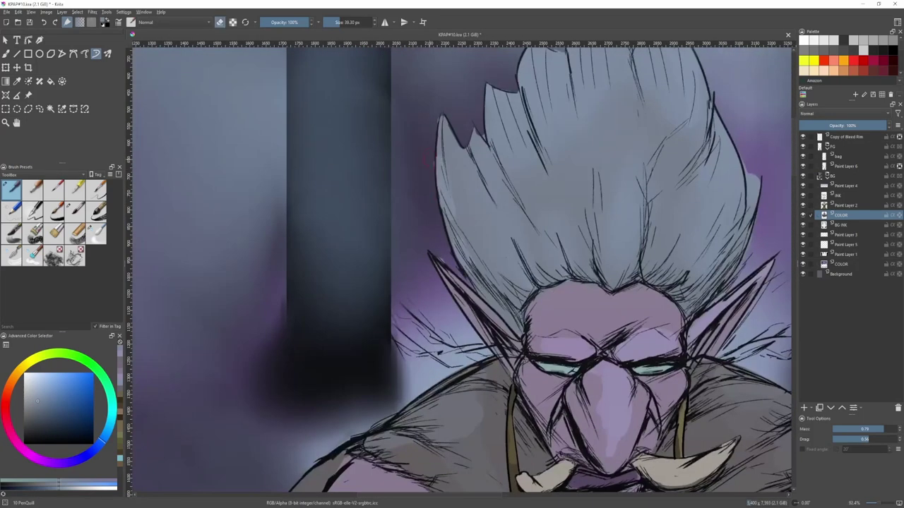
pyautogui.scroll(6, 434, 124)
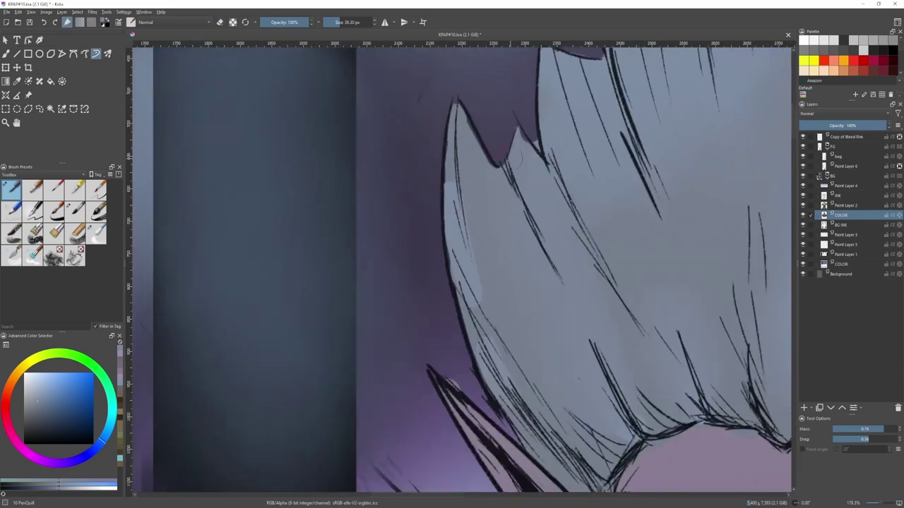
pyautogui.press('2')
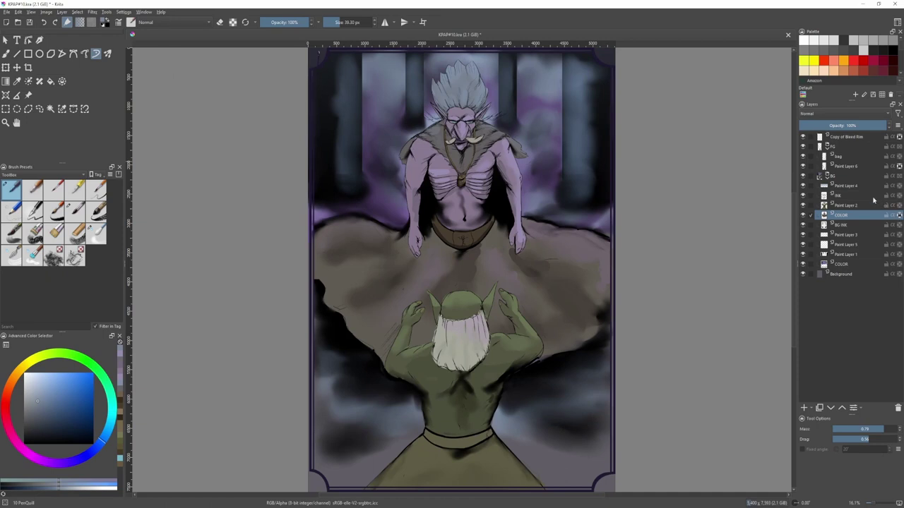
# - Switch from Blender Blur to Ink-7 Brush Rough and touch up the ragged shoulder edges of the troll's cloak
pyautogui.moveTo(499, 86); pyautogui.dragTo(527, 156)
pyautogui.scroll(3, 493, 127)
pyautogui.click(101, 235)
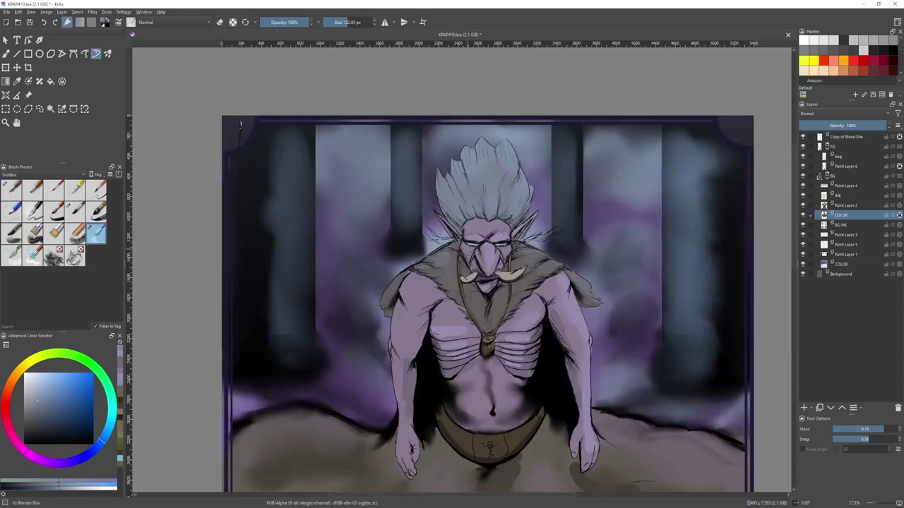
pyautogui.moveTo(484, 279); pyautogui.dragTo(398, 231)
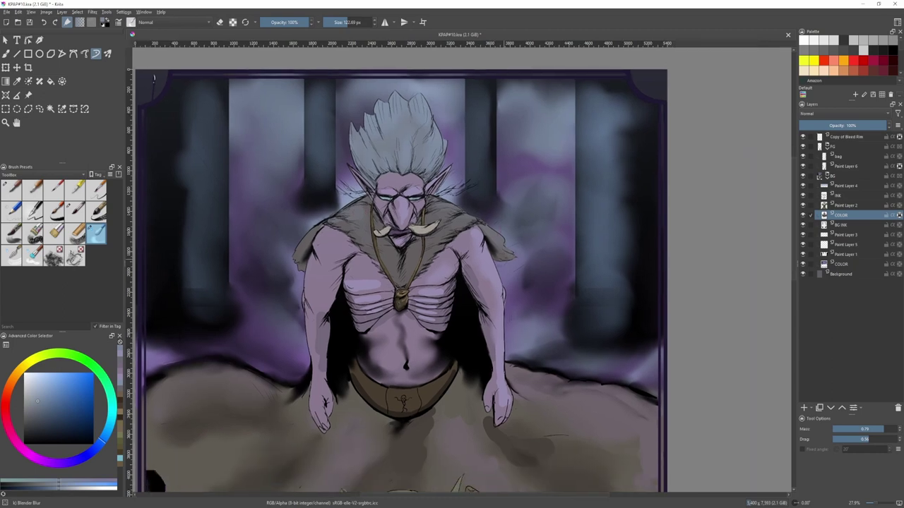
pyautogui.scroll(5, 516, 271)
pyautogui.press('/')
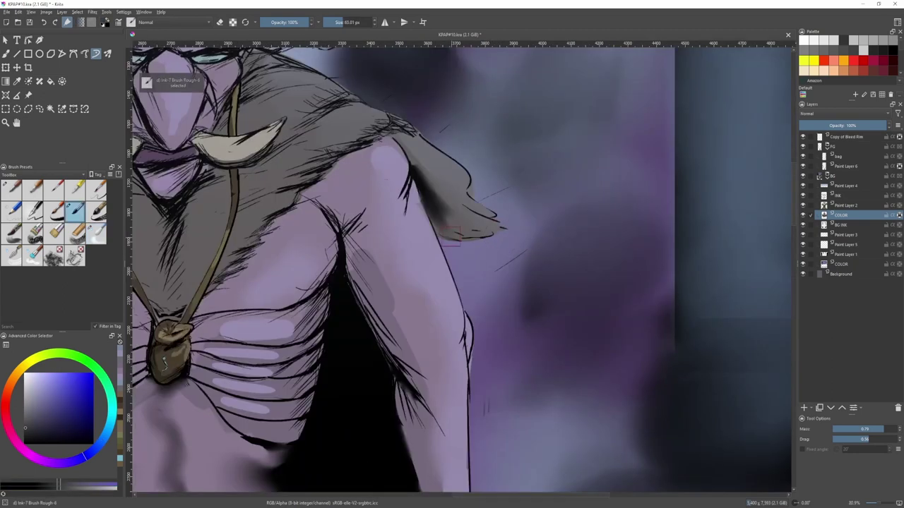
pyautogui.scroll(-5, 602, 210)
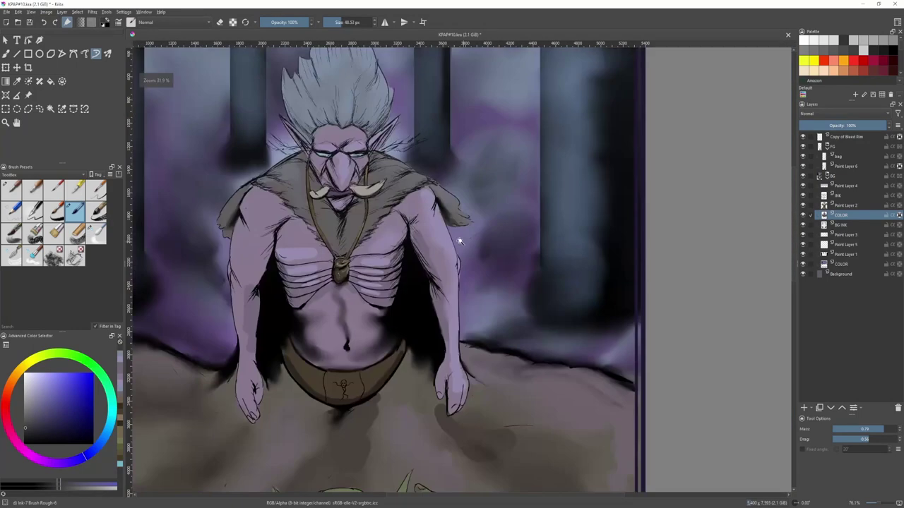
pyautogui.scroll(2, 390, 210)
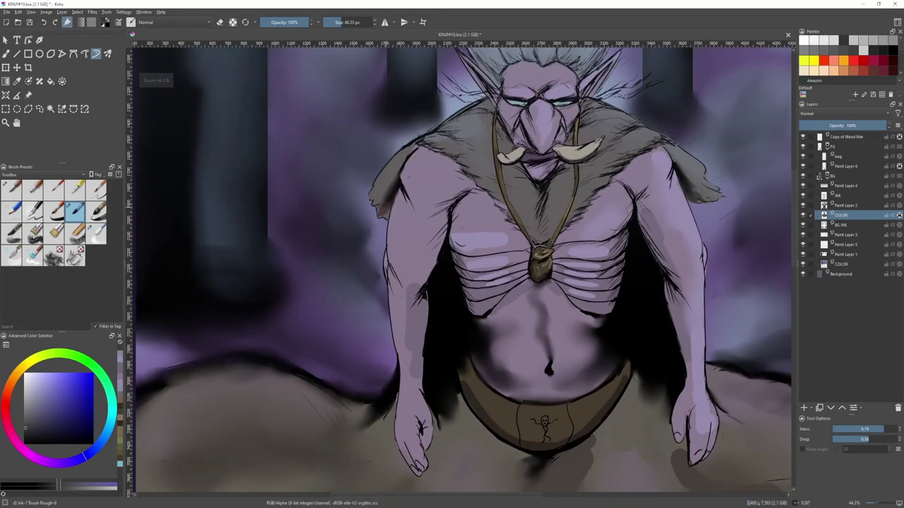
# - Sample the lavender chest highlight and paint a highlight down the troll's arm and forearm with Ink-7 Brush Rough
pyautogui.keyDown('ctrl'); pyautogui.click(476, 237); pyautogui.keyUp('ctrl')
pyautogui.moveTo(430, 223)
pyautogui.mouseDown()
pyautogui.moveTo(441, 223)
pyautogui.moveTo(409, 249)
pyautogui.mouseUp()
pyautogui.keyDown('shift'); pyautogui.moveTo(421, 168); pyautogui.dragTo(428, 179); pyautogui.keyUp('shift')
pyautogui.scroll(-1, 419, 230)
pyautogui.moveTo(422, 225)
pyautogui.mouseDown()
pyautogui.moveTo(410, 255)
pyautogui.moveTo(414, 339)
pyautogui.mouseUp()
pyautogui.hotkey('ctrl', 'z')
pyautogui.press('v')
pyautogui.moveTo(415, 262)
pyautogui.mouseDown()
pyautogui.moveTo(411, 355)
pyautogui.moveTo(440, 280)
pyautogui.mouseUp()
# - Extend the lavender highlight over the back of the troll's hand and sample a darker purple from the fingers
pyautogui.scroll(2, 433, 295)
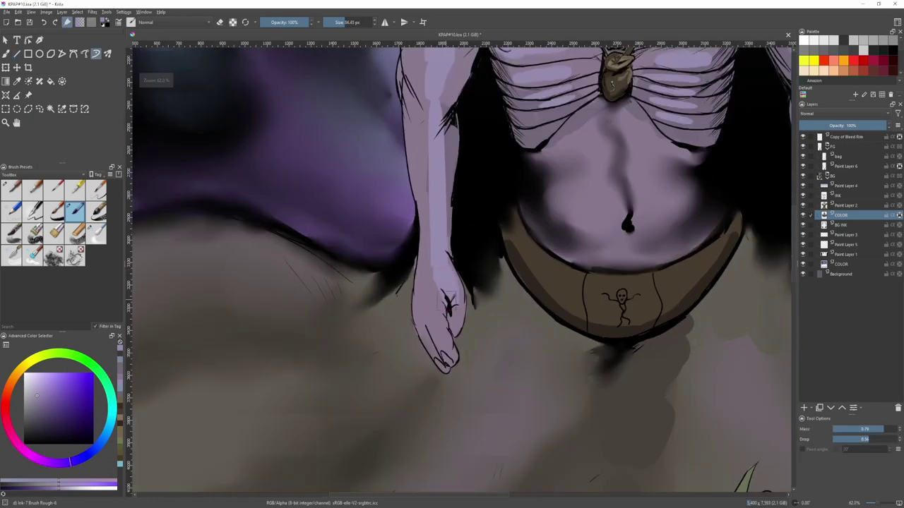
pyautogui.scroll(3, 430, 330)
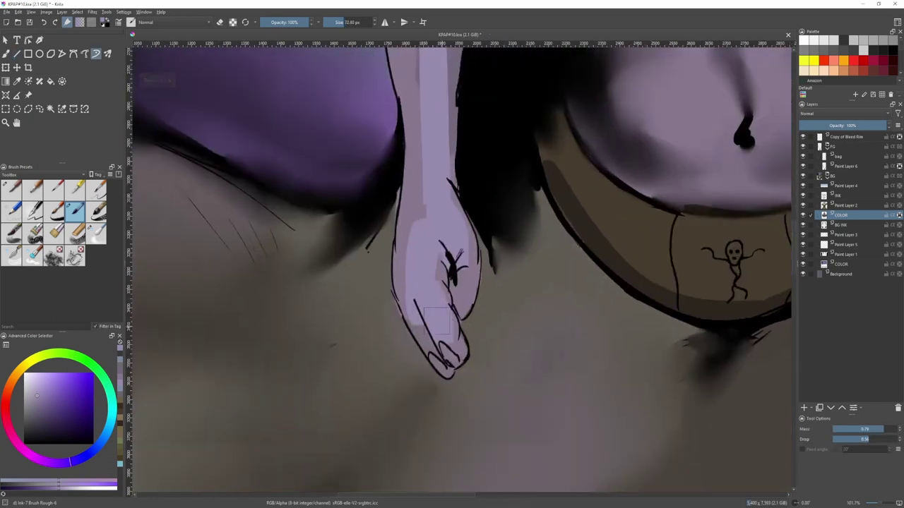
pyautogui.keyDown('ctrl'); pyautogui.click(463, 353); pyautogui.keyUp('ctrl')
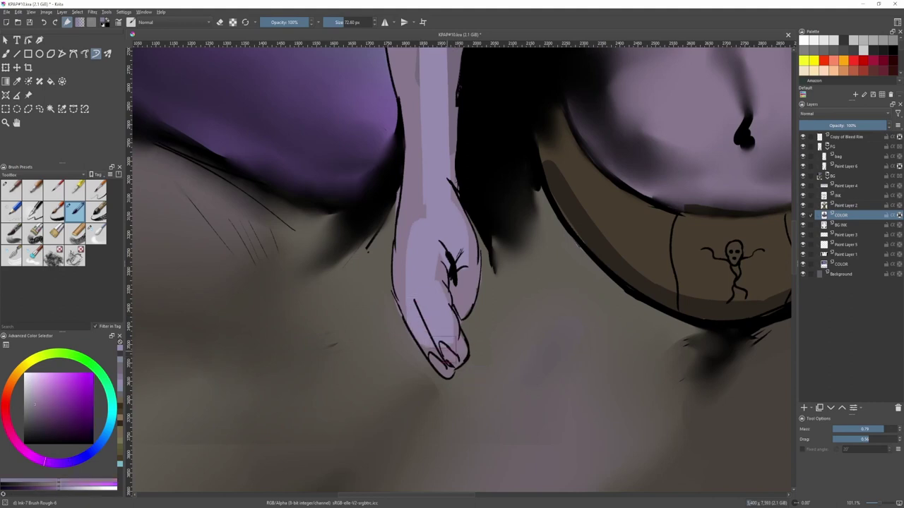
# - Paint dark purple fingernails on the purple figure's left-side hand, on the COLOR layer
pyautogui.scroll(2, 434, 364)
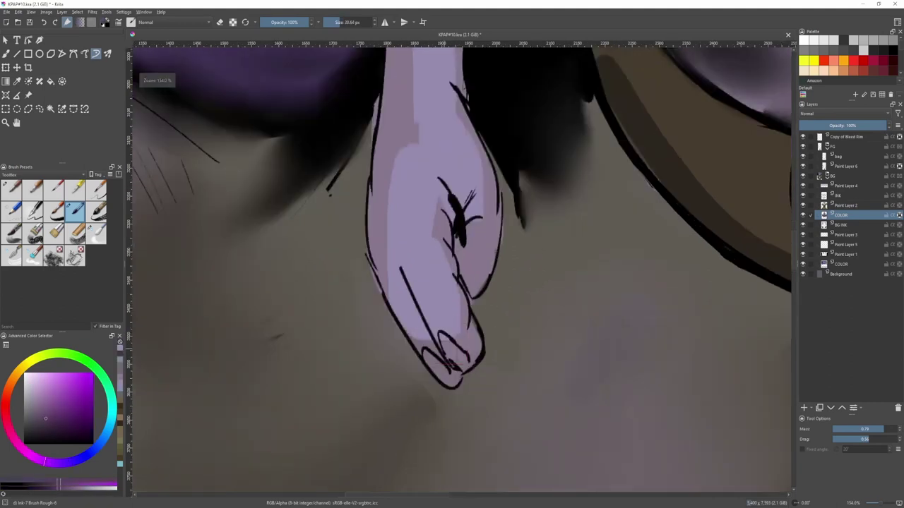
pyautogui.click(444, 355)
pyautogui.click(471, 355)
pyautogui.hotkey('ctrl', 'z')
pyautogui.moveTo(447, 350)
pyautogui.mouseDown()
pyautogui.moveTo(436, 349)
pyautogui.moveTo(462, 366)
pyautogui.moveTo(454, 383)
pyautogui.mouseUp()
pyautogui.press('2')
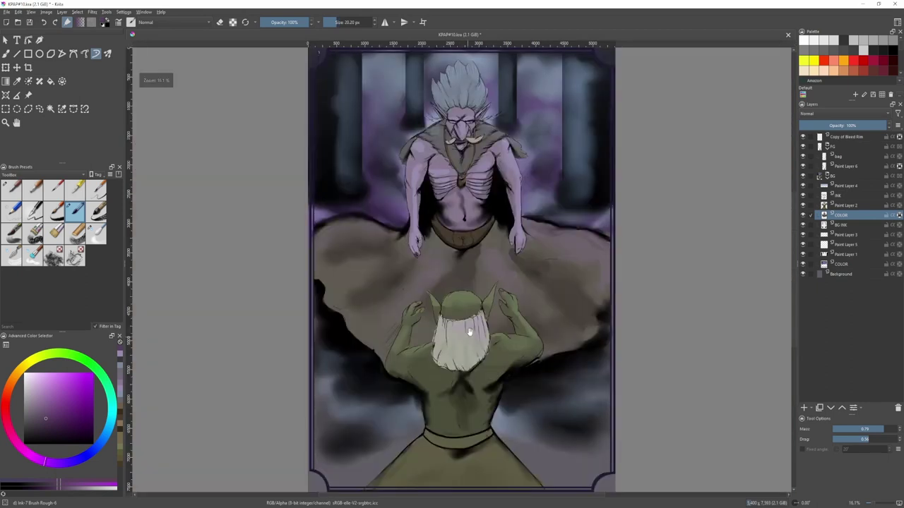
# - Fill the nails of the purple figure's right-side hand with the same dark purple, including the thumbnail
pyautogui.scroll(8, 494, 313)
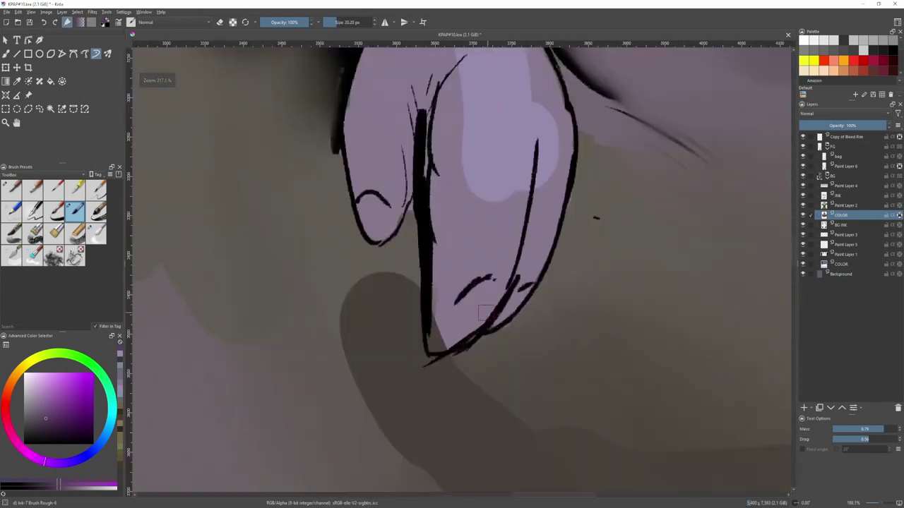
pyautogui.moveTo(490, 290)
pyautogui.mouseDown()
pyautogui.moveTo(440, 338)
pyautogui.moveTo(470, 317)
pyautogui.moveTo(467, 333)
pyautogui.moveTo(453, 309)
pyautogui.moveTo(496, 318)
pyautogui.mouseUp()
pyautogui.moveTo(523, 289); pyautogui.dragTo(498, 324)
pyautogui.moveTo(496, 297); pyautogui.dragTo(516, 323)
pyautogui.moveTo(382, 229)
pyautogui.mouseDown()
pyautogui.moveTo(393, 258)
pyautogui.moveTo(403, 234)
pyautogui.moveTo(405, 258)
pyautogui.mouseUp()
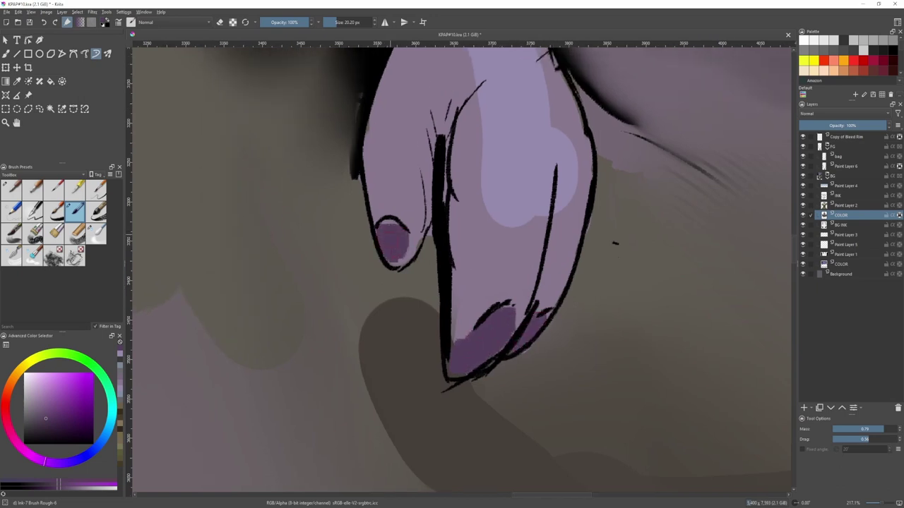
pyautogui.press('2')
# - Refine the shading of the purple figure's right-side arm using purple tones sampled from the skin
pyautogui.moveTo(482, 186); pyautogui.dragTo(531, 106)
pyautogui.keyDown('ctrl'); pyautogui.click(496, 180); pyautogui.keyUp('ctrl')
pyautogui.keyDown('ctrl'); pyautogui.click(510, 167); pyautogui.keyUp('ctrl')
pyautogui.moveTo(507, 167); pyautogui.dragTo(514, 167)
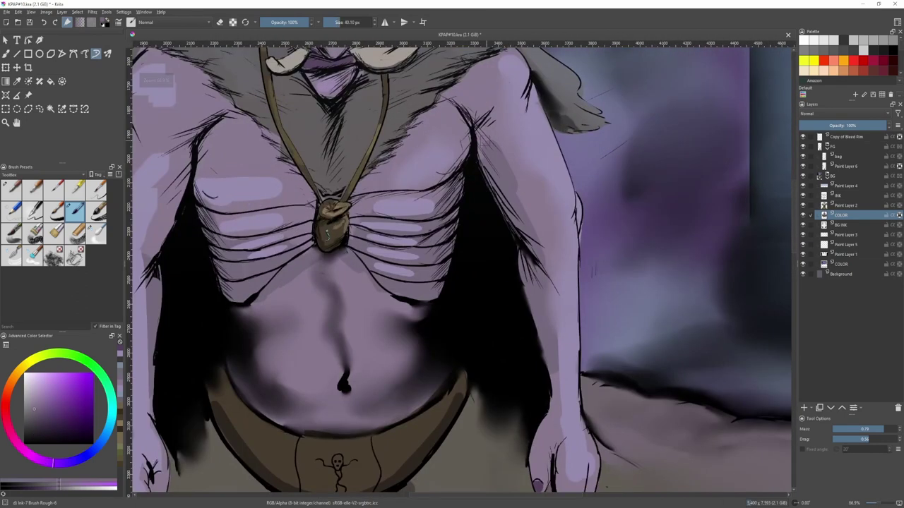
pyautogui.moveTo(478, 138); pyautogui.dragTo(482, 172)
pyautogui.moveTo(541, 240); pyautogui.dragTo(487, 122)
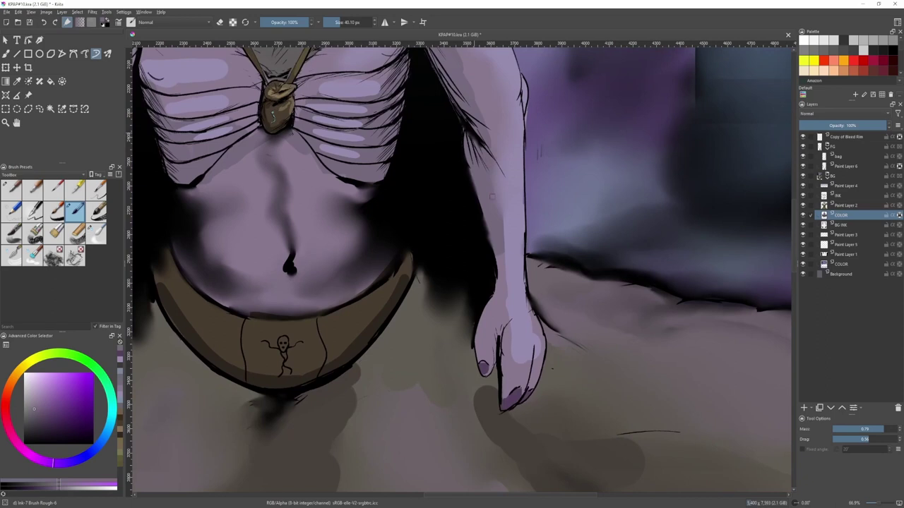
# - Shade the fingers of the purple figure's right-side hand with the sampled muted purple
pyautogui.moveTo(501, 199); pyautogui.dragTo(494, 122)
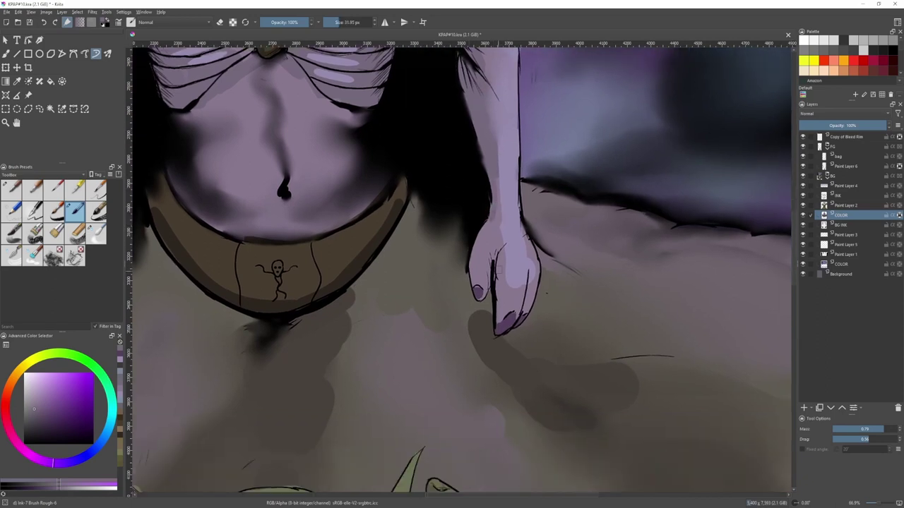
pyautogui.moveTo(498, 292); pyautogui.dragTo(502, 315)
pyautogui.moveTo(529, 287); pyautogui.dragTo(526, 308)
pyautogui.scroll(-5, 515, 296)
pyautogui.scroll(4, 320, 255)
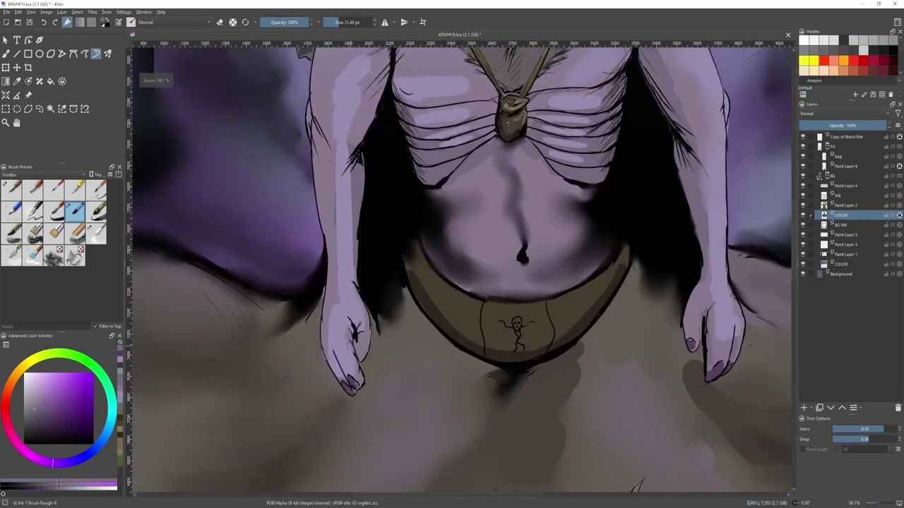
# - Sample the light purple skin tone, extend it over the left-side hand and shade along its finger lines
pyautogui.moveTo(352, 326); pyautogui.dragTo(345, 378)
pyautogui.keyDown('ctrl'); pyautogui.click(335, 344); pyautogui.keyUp('ctrl')
pyautogui.moveTo(331, 345)
pyautogui.mouseDown()
pyautogui.moveTo(340, 345)
pyautogui.moveTo(326, 313)
pyautogui.mouseUp()
pyautogui.hotkey('ctrl', 'z')
pyautogui.moveTo(328, 348)
pyautogui.mouseDown()
pyautogui.moveTo(329, 311)
pyautogui.moveTo(315, 270)
pyautogui.moveTo(353, 191)
pyautogui.mouseUp()
pyautogui.keyDown('ctrl'); pyautogui.click(350, 282); pyautogui.keyUp('ctrl')
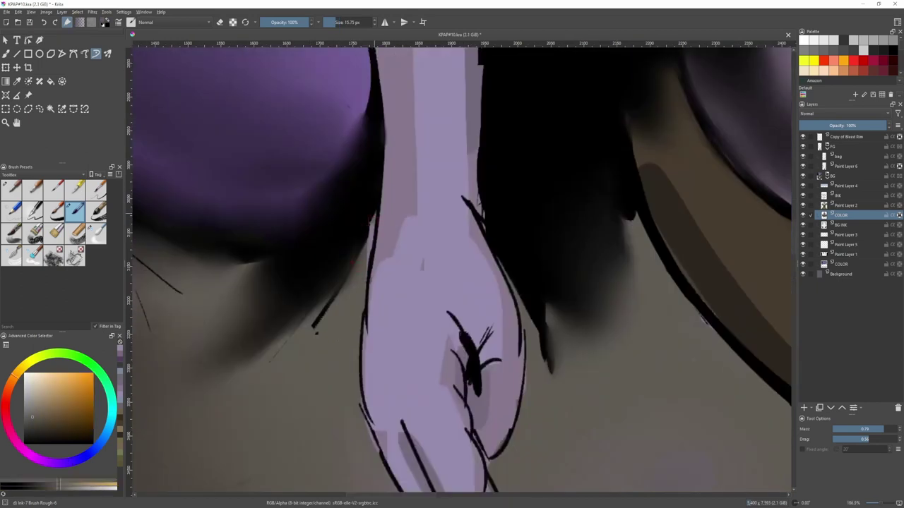
# - Rework the light and shadow on the left-side wrist and back of the hand with sampled skin tones
pyautogui.moveTo(371, 223)
pyautogui.mouseDown()
pyautogui.moveTo(367, 282)
pyautogui.moveTo(378, 306)
pyautogui.mouseUp()
pyautogui.keyDown('ctrl'); pyautogui.click(472, 303); pyautogui.keyUp('ctrl')
pyautogui.moveTo(474, 302)
pyautogui.mouseDown()
pyautogui.moveTo(487, 301)
pyautogui.moveTo(471, 318)
pyautogui.moveTo(482, 285)
pyautogui.mouseUp()
pyautogui.keyDown('ctrl'); pyautogui.click(428, 320); pyautogui.keyUp('ctrl')
pyautogui.moveTo(407, 303)
pyautogui.mouseDown()
pyautogui.moveTo(416, 302)
pyautogui.moveTo(421, 276)
pyautogui.mouseUp()
pyautogui.moveTo(423, 272); pyautogui.dragTo(413, 300)
pyautogui.moveTo(458, 268); pyautogui.dragTo(372, 282)
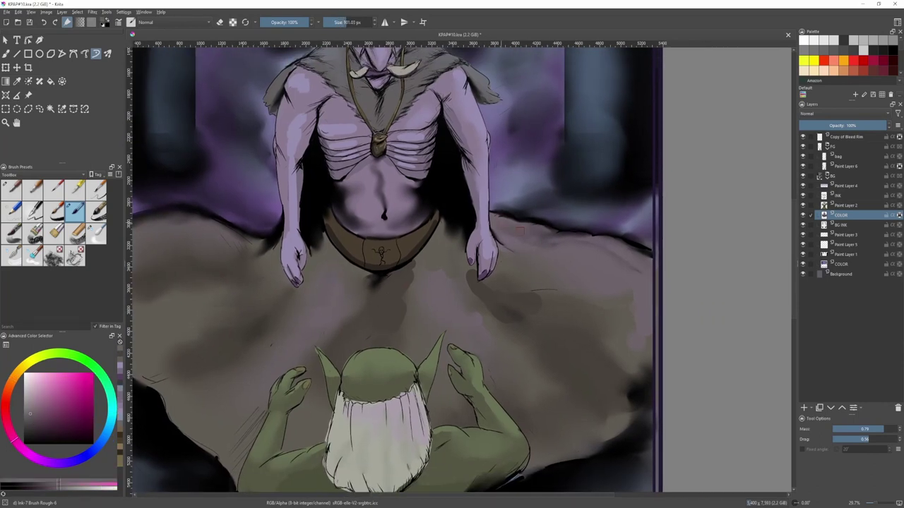
# - Paint brown-grey patches sampled from the ground beside and below the right-side hand and near the right border
pyautogui.moveTo(500, 245)
pyautogui.mouseDown()
pyautogui.moveTo(529, 250)
pyautogui.moveTo(524, 258)
pyautogui.moveTo(523, 248)
pyautogui.moveTo(552, 247)
pyautogui.moveTo(560, 230)
pyautogui.moveTo(536, 240)
pyautogui.mouseUp()
pyautogui.keyDown('ctrl'); pyautogui.click(535, 258); pyautogui.keyUp('ctrl')
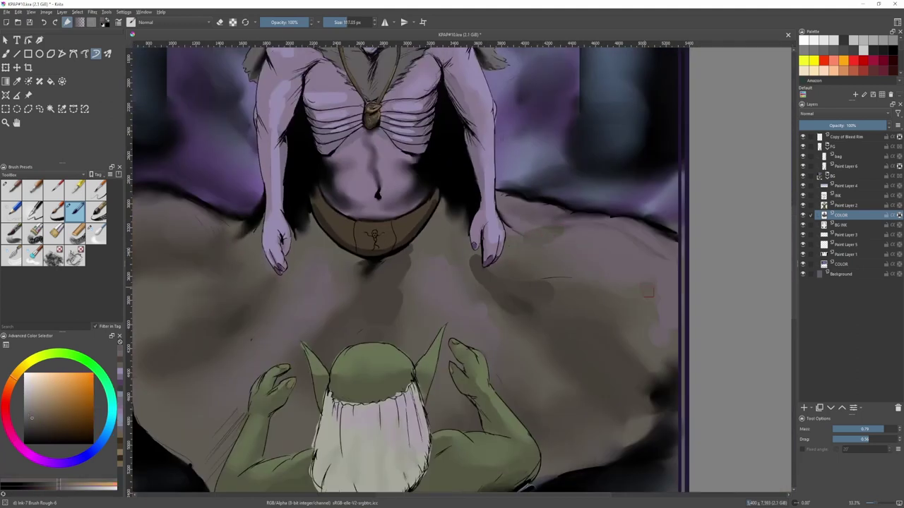
pyautogui.moveTo(648, 291); pyautogui.dragTo(660, 304)
pyautogui.keyDown('ctrl'); pyautogui.click(584, 334); pyautogui.keyUp('ctrl')
pyautogui.moveTo(474, 274); pyautogui.dragTo(492, 297)
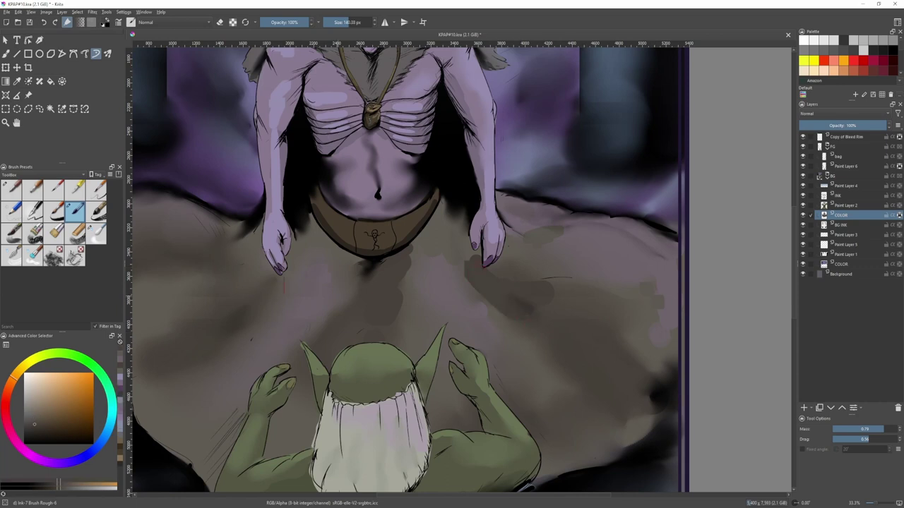
# - Smooth the ground colours between the two figures with the Blender Blur brush
pyautogui.click(96, 233)
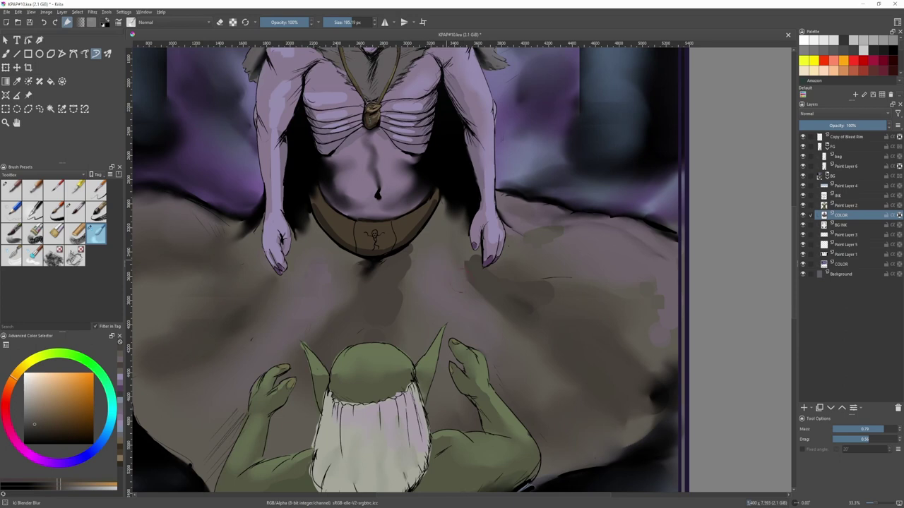
pyautogui.moveTo(448, 263)
pyautogui.mouseDown()
pyautogui.moveTo(411, 271)
pyautogui.moveTo(389, 322)
pyautogui.mouseUp()
pyautogui.scroll(-3, 386, 314)
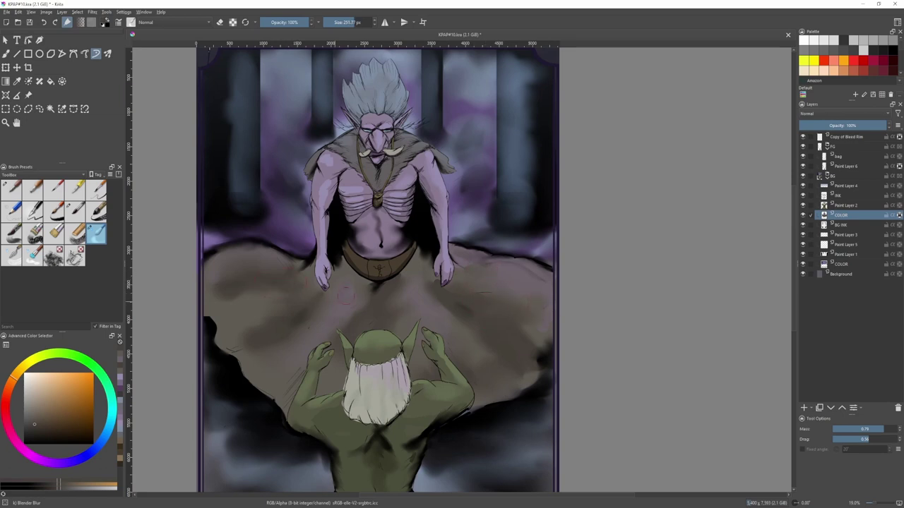
# - Erase the green spill around the green figure's left-side ear tip on Paint Layer 2 with the 10 PenQuill brush
pyautogui.scroll(8, 345, 311)
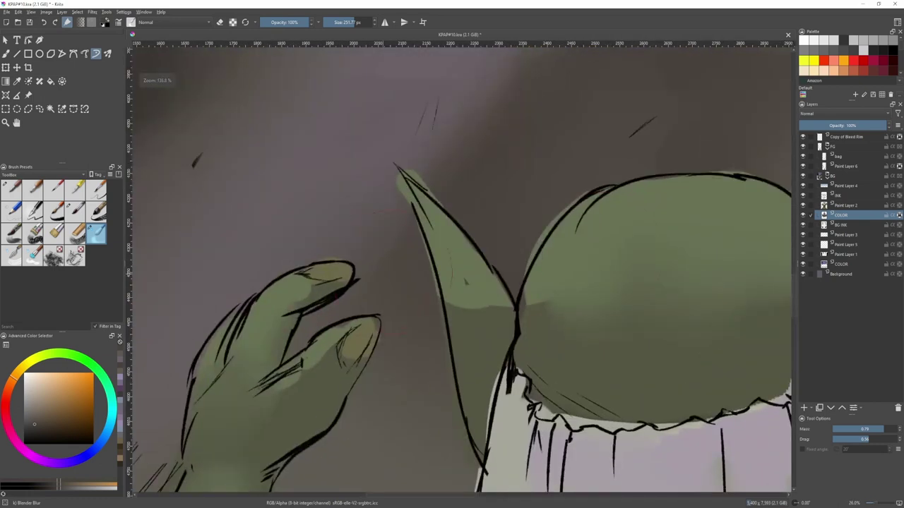
pyautogui.click(848, 205)
pyautogui.press('/')
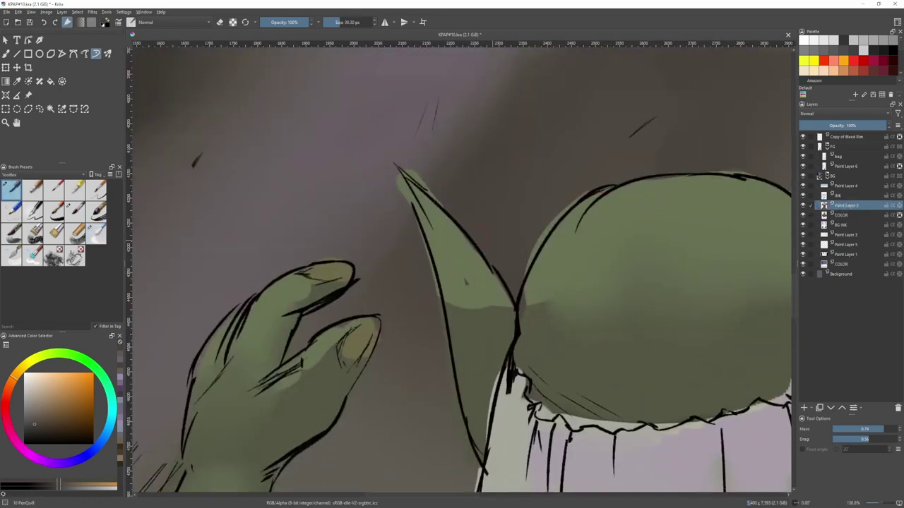
pyautogui.press('e')
pyautogui.moveTo(397, 178)
pyautogui.mouseDown()
pyautogui.moveTo(421, 237)
pyautogui.moveTo(424, 178)
pyautogui.moveTo(445, 205)
pyautogui.mouseUp()
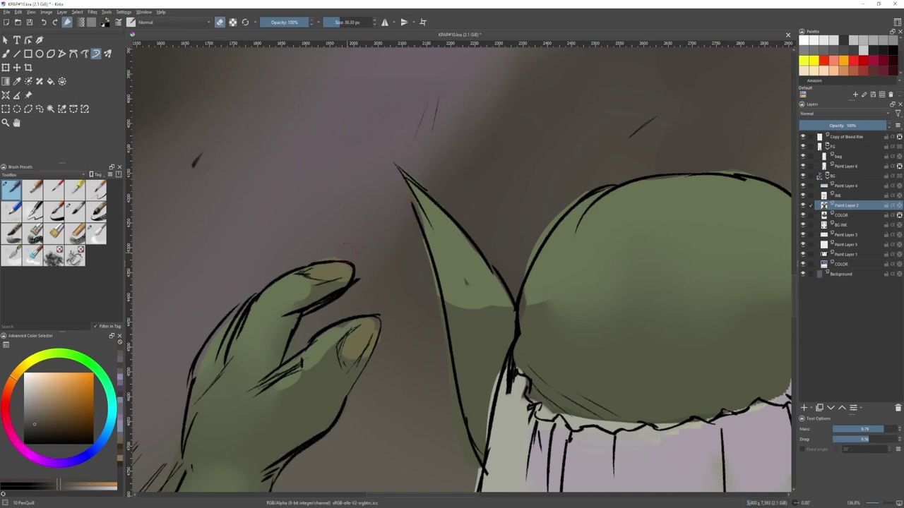
# - Erase the spill around the left-side raised fingers and touch up the nail and finger edges with sampled yellow and green
pyautogui.moveTo(347, 253); pyautogui.dragTo(324, 254)
pyautogui.keyDown('ctrl'); pyautogui.click(365, 340); pyautogui.keyUp('ctrl')
pyautogui.moveTo(376, 321); pyautogui.dragTo(378, 325)
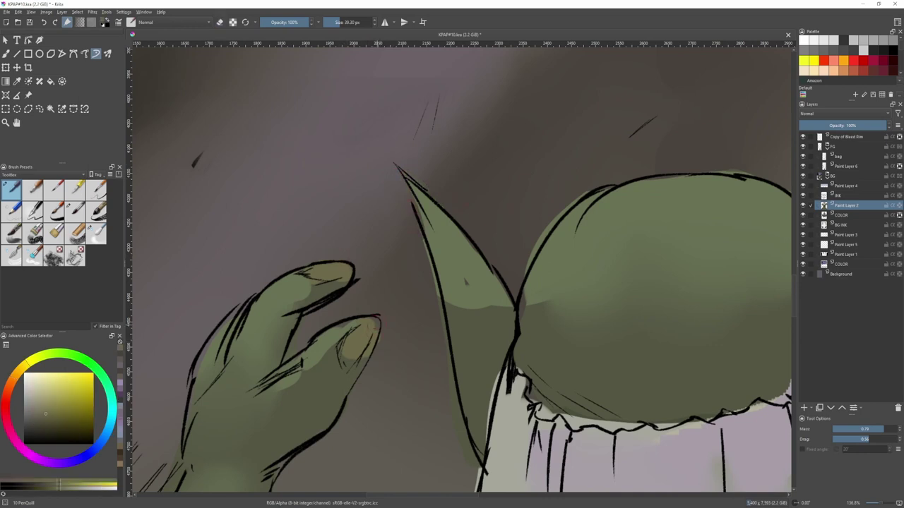
pyautogui.press('e')
pyautogui.press('e')
pyautogui.keyDown('ctrl'); pyautogui.click(329, 338); pyautogui.keyUp('ctrl')
pyautogui.moveTo(346, 329); pyautogui.dragTo(342, 328)
pyautogui.moveTo(340, 329); pyautogui.dragTo(352, 321)
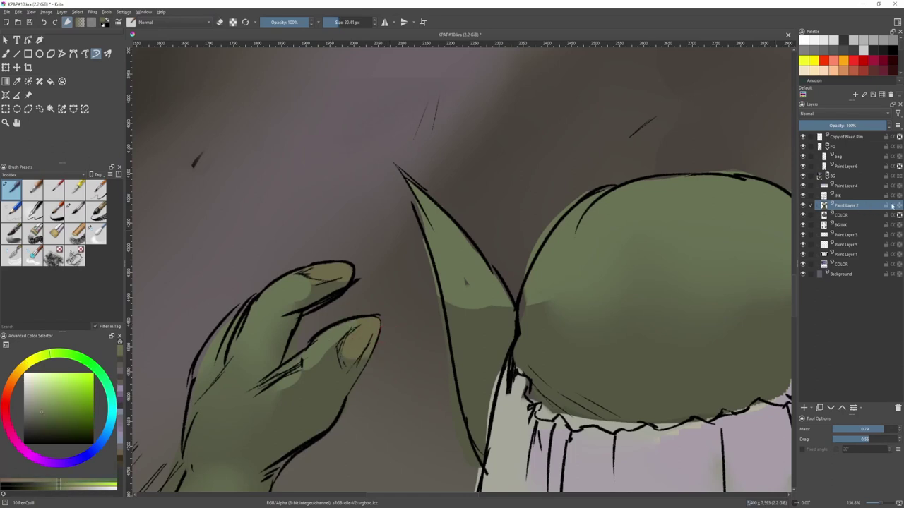
# - Lock the alpha of Paint Layer 2 and soften the green tones on the head with the Blender Blur brush
pyautogui.click(899, 206)
pyautogui.moveTo(670, 218); pyautogui.dragTo(532, 204)
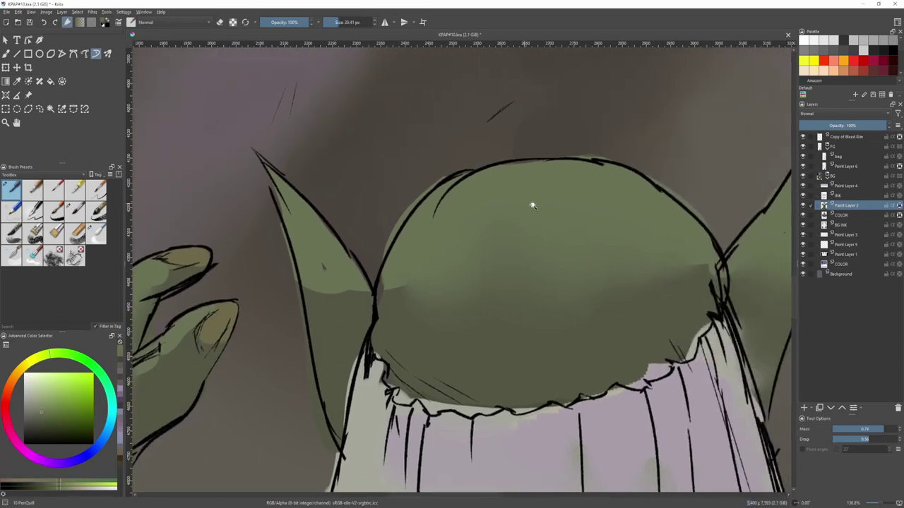
pyautogui.scroll(-1, 532, 205)
pyautogui.press('/')
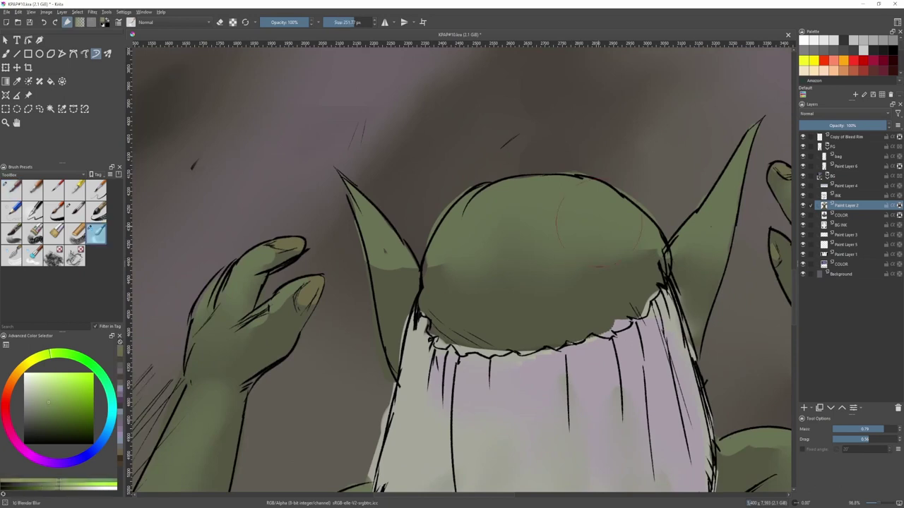
pyautogui.moveTo(540, 212); pyautogui.dragTo(502, 233)
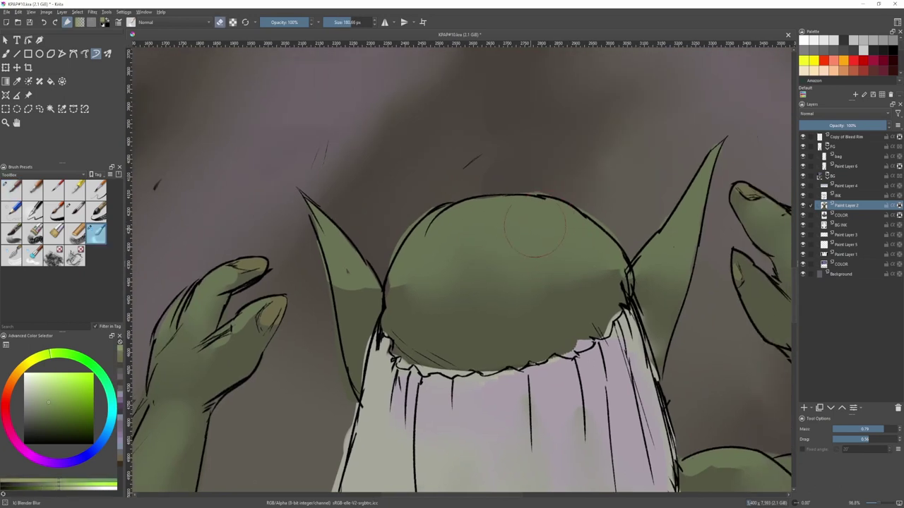
pyautogui.moveTo(570, 230); pyautogui.dragTo(557, 227)
pyautogui.scroll(-3, 512, 221)
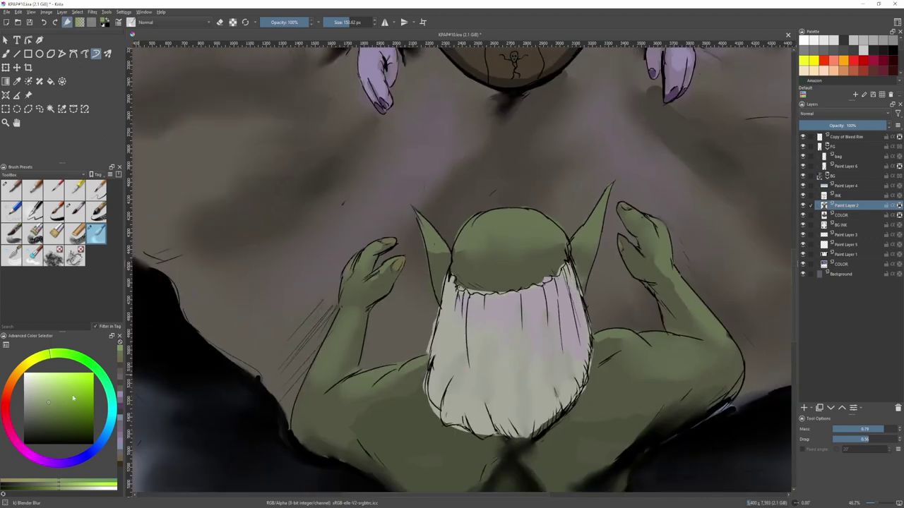
pyautogui.click(50, 392)
pyautogui.moveTo(530, 214); pyautogui.dragTo(524, 220)
pyautogui.keyDown('ctrl'); pyautogui.click(527, 226); pyautogui.keyUp('ctrl')
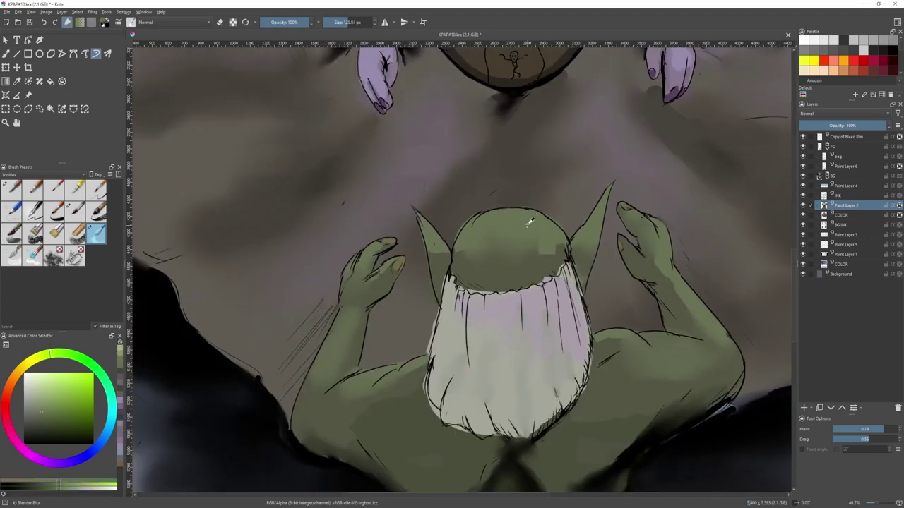
# - Paint a light green highlight on the crown of the green head with the 10 PenQuill brush, shifting the hue towards green
pyautogui.press('/')
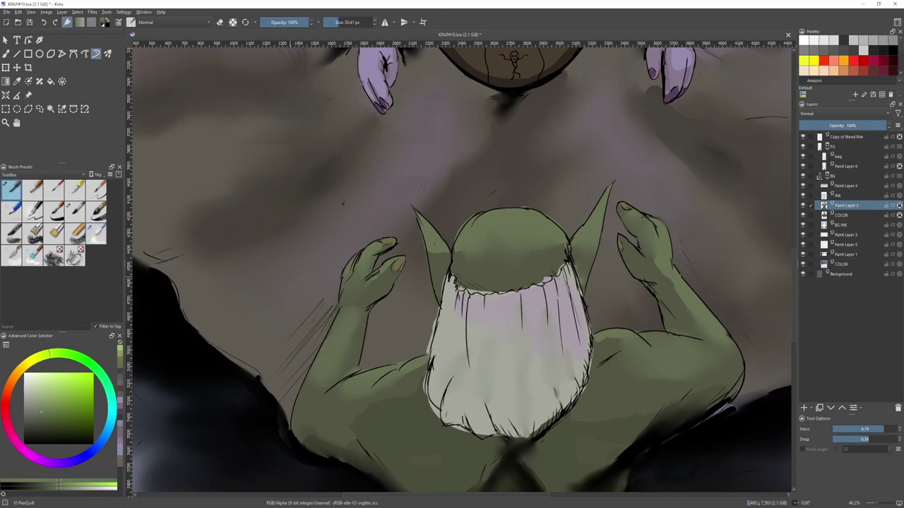
pyautogui.click(42, 400)
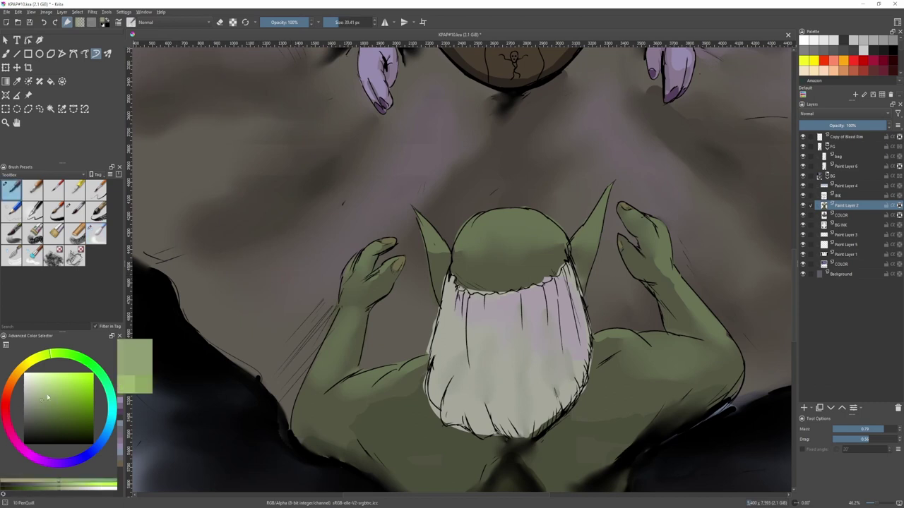
pyautogui.click(334, 22)
pyautogui.moveTo(531, 217); pyautogui.dragTo(542, 218)
pyautogui.moveTo(546, 214); pyautogui.dragTo(482, 236)
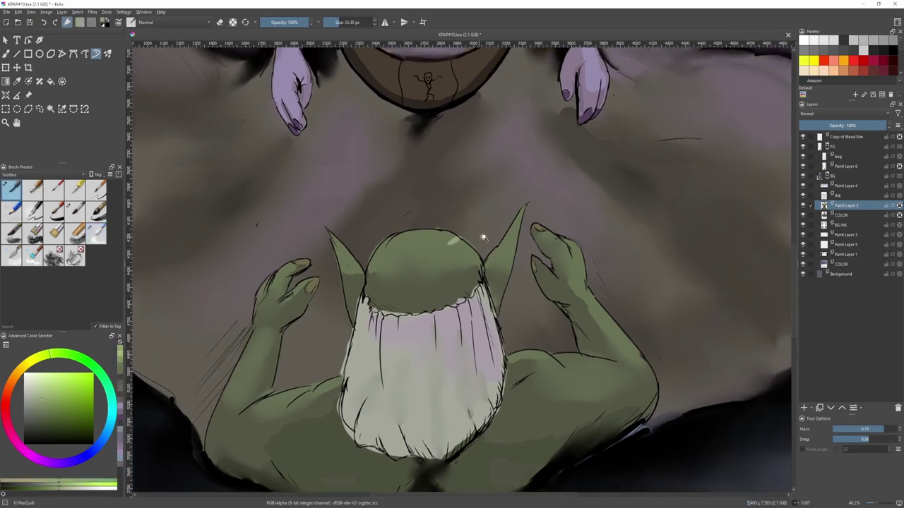
pyautogui.scroll(1, 482, 236)
pyautogui.hotkey('ctrl', 'z')
pyautogui.moveTo(61, 356); pyautogui.dragTo(70, 356)
pyautogui.moveTo(389, 257); pyautogui.dragTo(403, 257)
pyautogui.moveTo(466, 251)
pyautogui.mouseDown()
pyautogui.moveTo(435, 243)
pyautogui.moveTo(457, 250)
pyautogui.mouseUp()
# - Add light green highlights to the green figure's right-side ear tip and raised hand
pyautogui.scroll(3, 441, 248)
pyautogui.moveTo(560, 182); pyautogui.dragTo(547, 211)
pyautogui.moveTo(608, 239)
pyautogui.mouseDown()
pyautogui.moveTo(494, 233)
pyautogui.moveTo(501, 242)
pyautogui.mouseUp()
pyautogui.moveTo(508, 243); pyautogui.dragTo(511, 248)
pyautogui.scroll(-4, 509, 244)
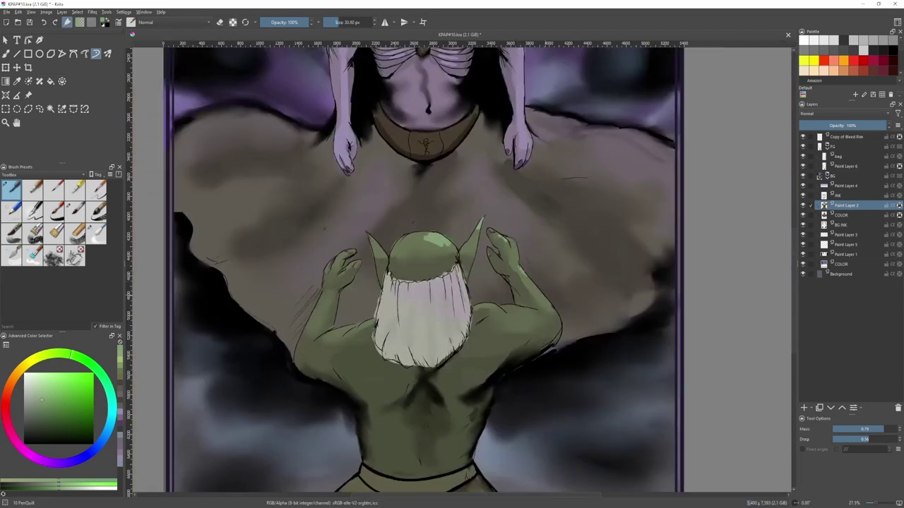
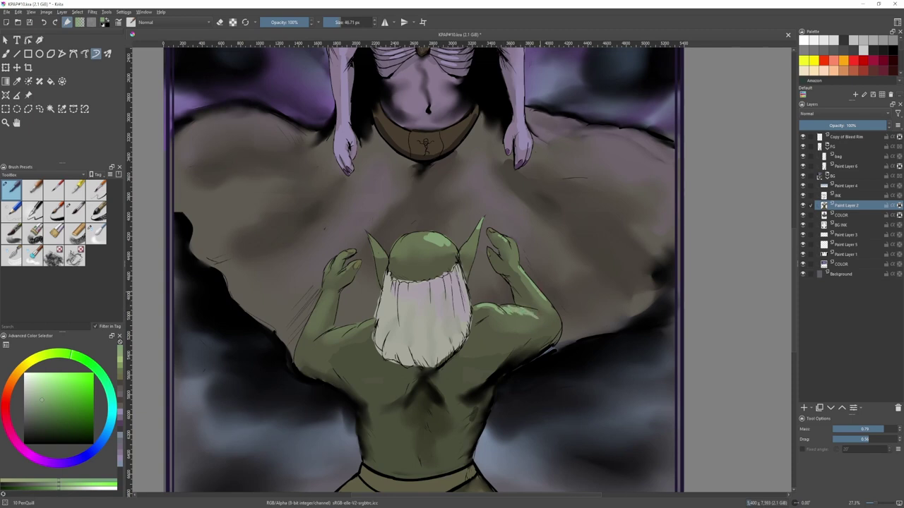
# - Sample the lilac hair tone, lighten it and highlight the white hair just below the hairline
pyautogui.scroll(2, 439, 248)
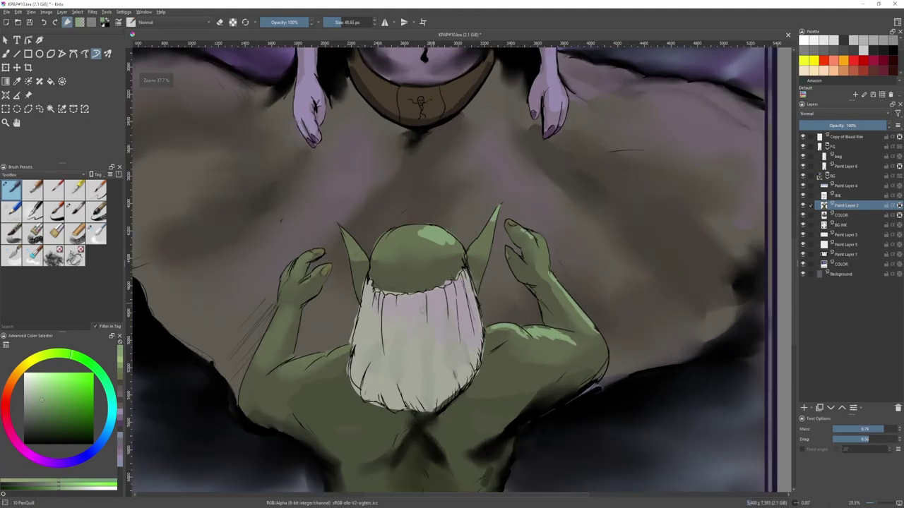
pyautogui.keyDown('ctrl'); pyautogui.click(442, 304); pyautogui.keyUp('ctrl')
pyautogui.click(33, 397)
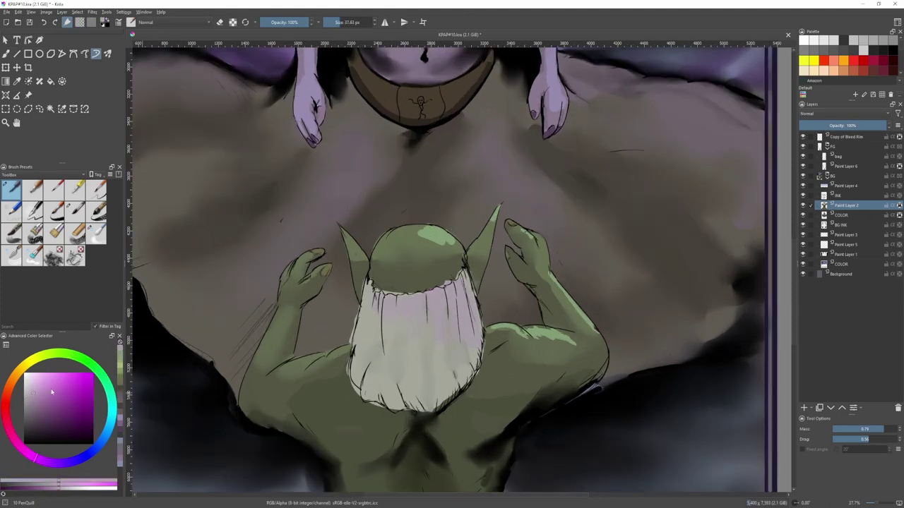
pyautogui.click(31, 385)
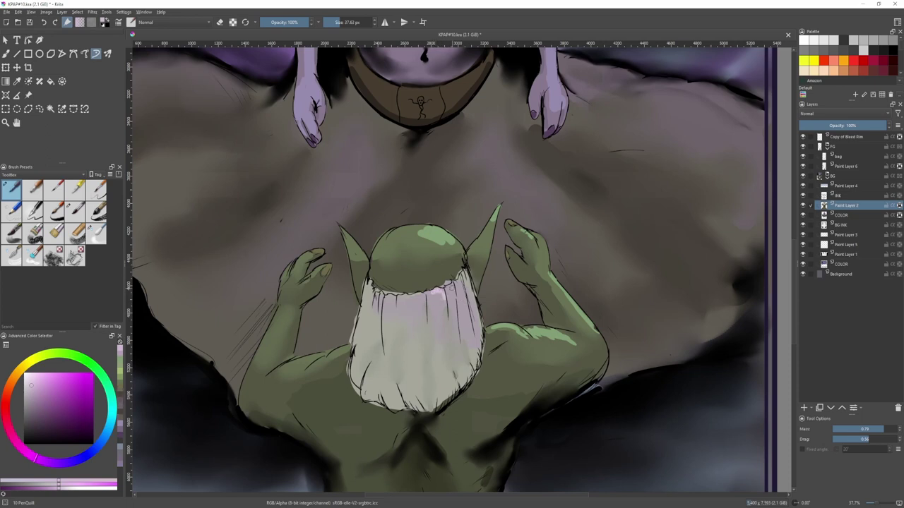
# - Sample the dark green of the scalp and fill the pale gap along the left part of the hairline
pyautogui.keyDown('ctrl'); pyautogui.click(449, 285); pyautogui.keyUp('ctrl')
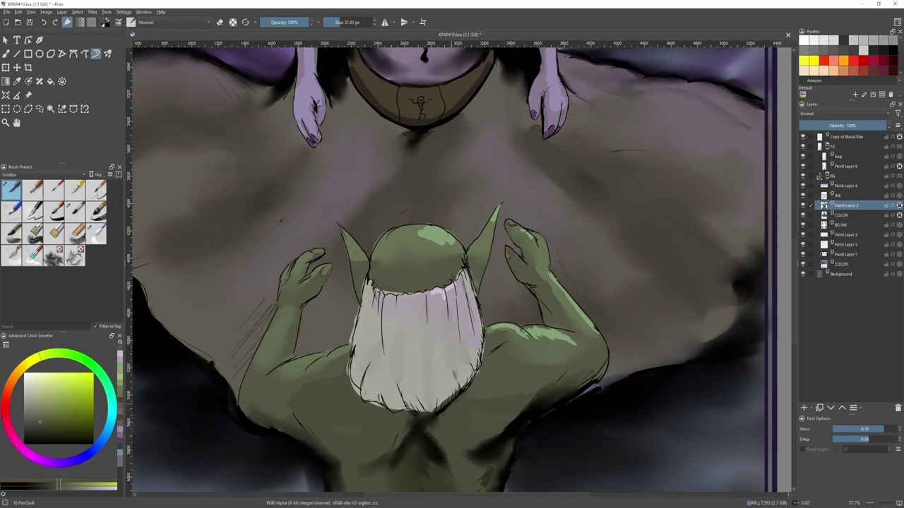
pyautogui.scroll(3, 413, 307)
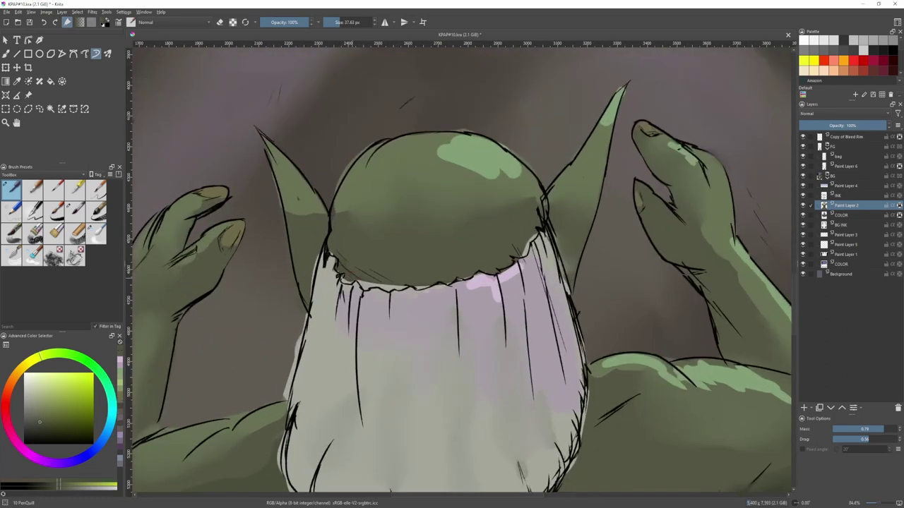
pyautogui.moveTo(358, 283); pyautogui.dragTo(421, 288)
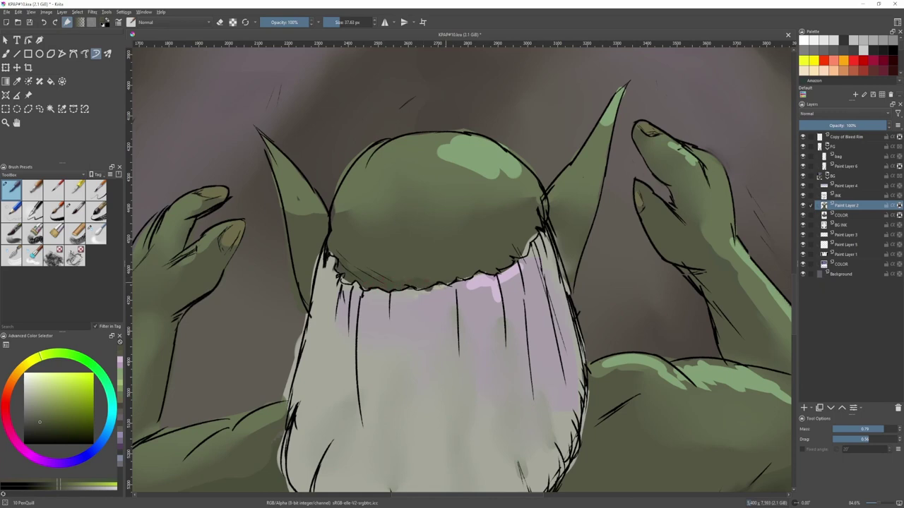
# - Sample the pale lilac highlight, extend it along the middle of the hairline and refill it with a stronger magenta-pink
pyautogui.keyDown('ctrl'); pyautogui.click(482, 287); pyautogui.keyUp('ctrl')
pyautogui.moveTo(443, 288)
pyautogui.mouseDown()
pyautogui.moveTo(424, 295)
pyautogui.moveTo(473, 283)
pyautogui.mouseUp()
pyautogui.click(40, 387)
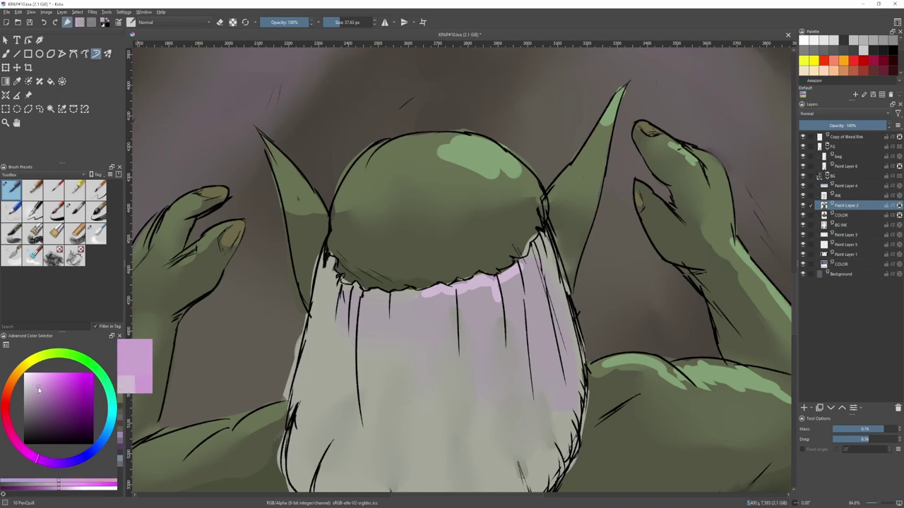
pyautogui.press('f')
pyautogui.click(493, 287)
pyautogui.press('b')
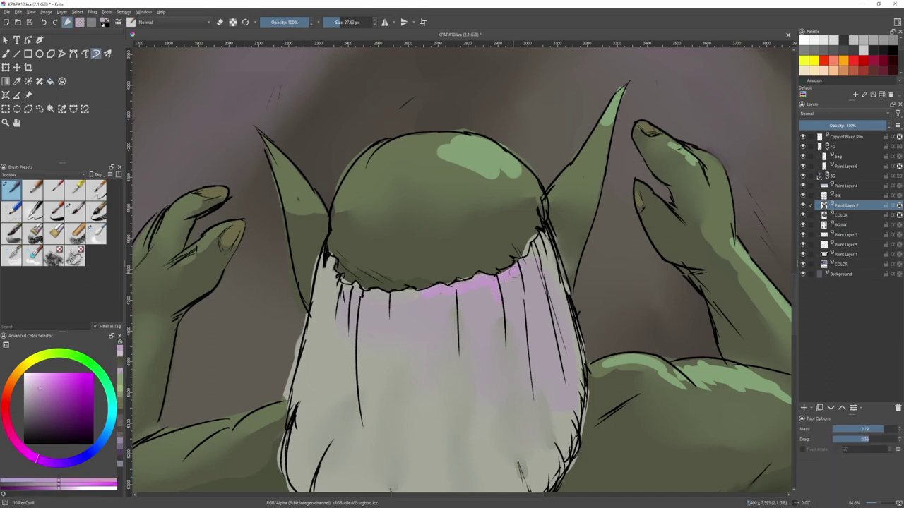
# - Extend the hairline highlight, shift its hue to blue, refill it and paint over it with a slightly greyer blue
pyautogui.moveTo(495, 284); pyautogui.dragTo(499, 297)
pyautogui.click(87, 456)
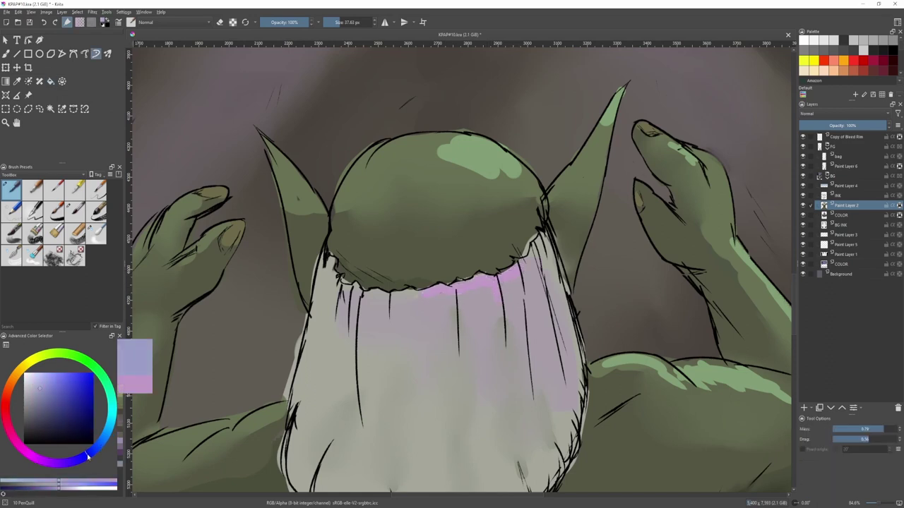
pyautogui.press('f')
pyautogui.click(483, 285)
pyautogui.press('b')
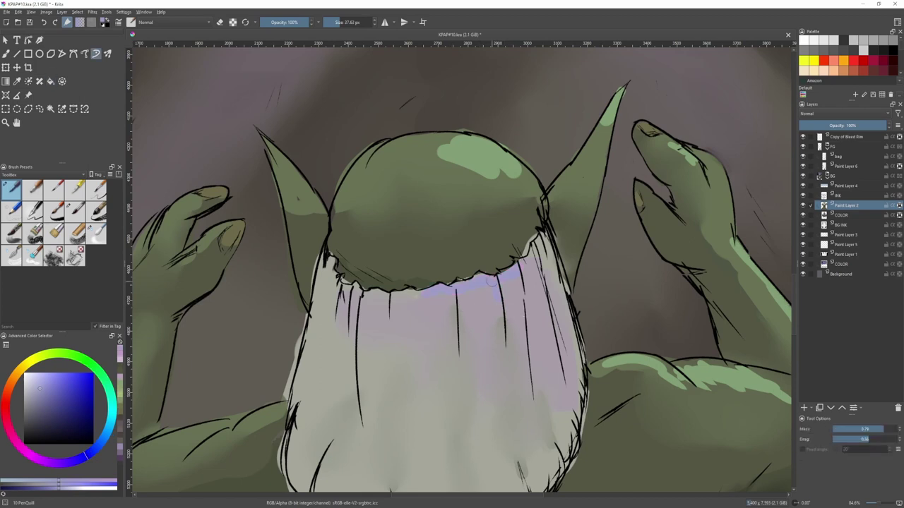
pyautogui.click(35, 393)
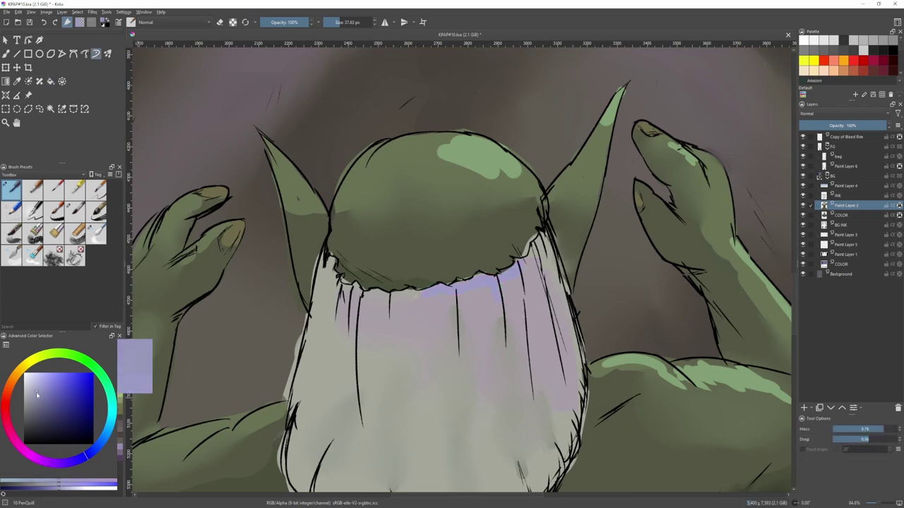
pyautogui.moveTo(521, 266); pyautogui.dragTo(505, 280)
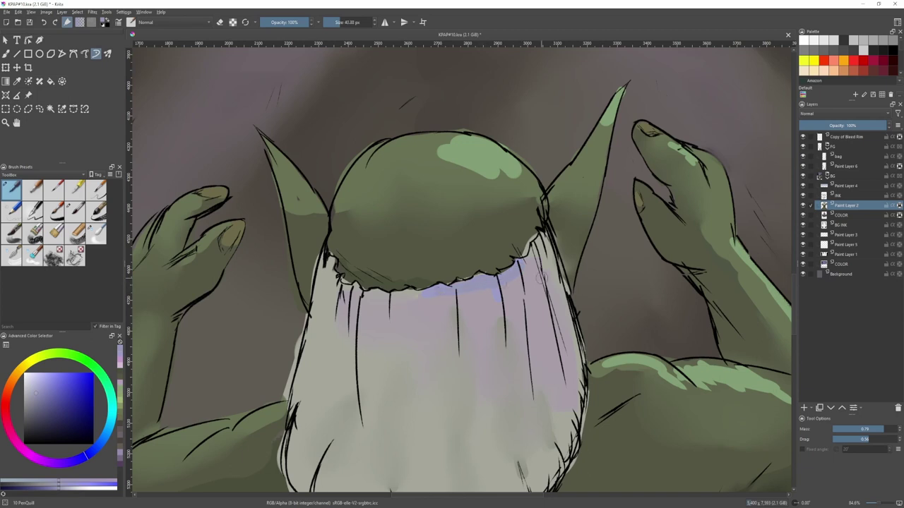
# - Sample the scalp green and the hair's blue tint, and paint the hairline and upper hair beside the right ear
pyautogui.keyDown('ctrl'); pyautogui.click(535, 251); pyautogui.keyUp('ctrl')
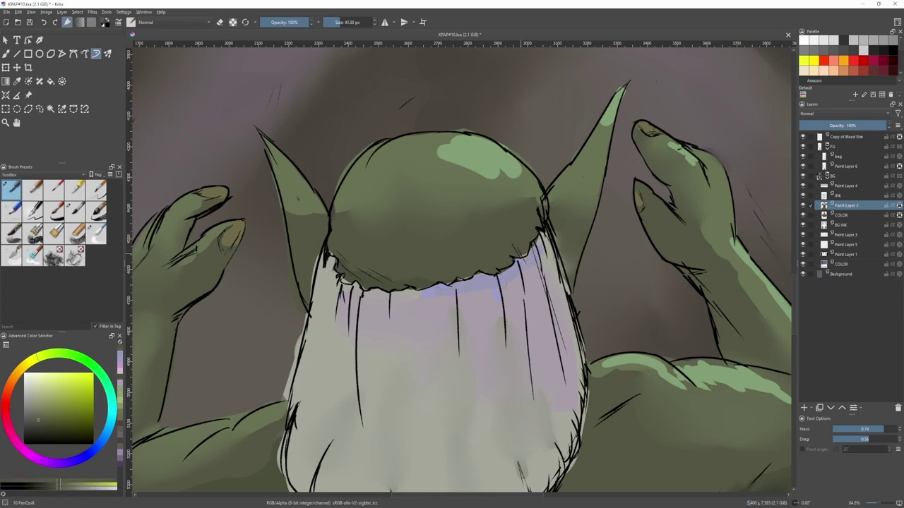
pyautogui.keyDown('ctrl'); pyautogui.click(535, 255); pyautogui.keyUp('ctrl')
pyautogui.moveTo(534, 246)
pyautogui.mouseDown()
pyautogui.moveTo(549, 256)
pyautogui.moveTo(523, 277)
pyautogui.mouseUp()
pyautogui.scroll(-2, 550, 251)
pyautogui.moveTo(516, 273); pyautogui.dragTo(500, 281)
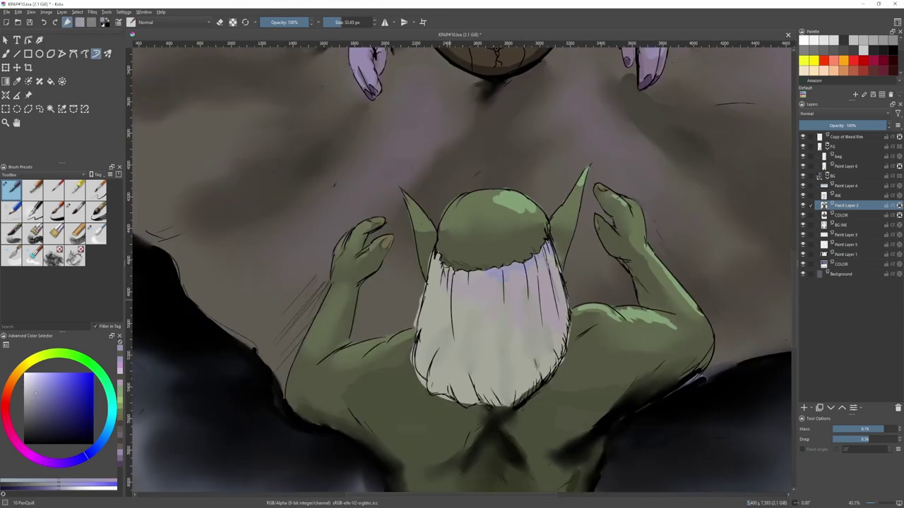
# - Blend the blue hair highlight and the light green crown highlight with the Blender Blur brush
pyautogui.click(96, 234)
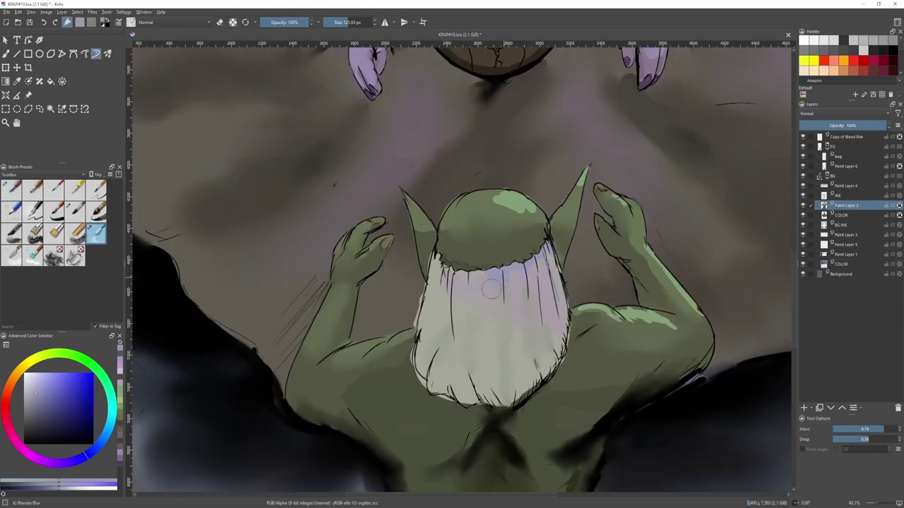
pyautogui.keyDown('shift'); pyautogui.moveTo(492, 289); pyautogui.dragTo(551, 263); pyautogui.keyUp('shift')
pyautogui.press('[')
pyautogui.moveTo(519, 211)
pyautogui.mouseDown()
pyautogui.moveTo(494, 201)
pyautogui.moveTo(504, 194)
pyautogui.moveTo(532, 207)
pyautogui.mouseUp()
pyautogui.moveTo(502, 188); pyautogui.dragTo(531, 132)
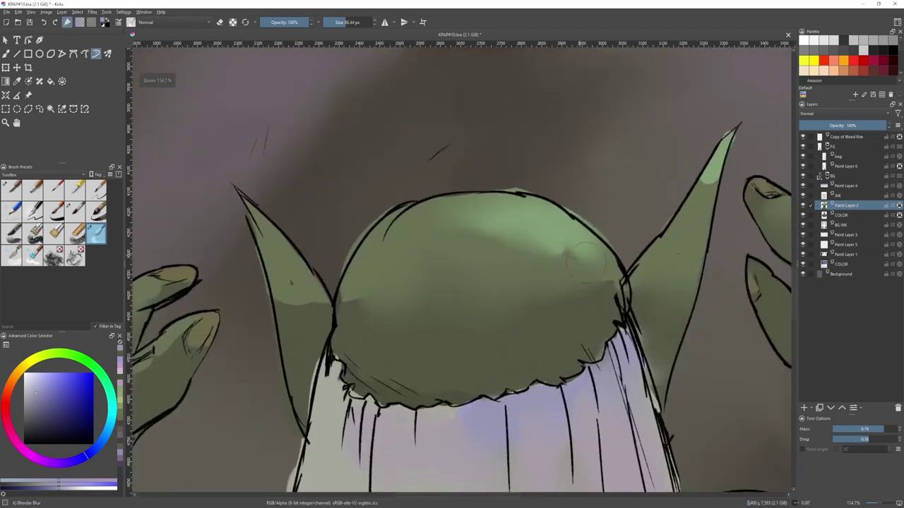
# - Return to the 10 PenQuill brush and erase the green spill outside the outline of the head's crown
pyautogui.press('/')
pyautogui.press('e')
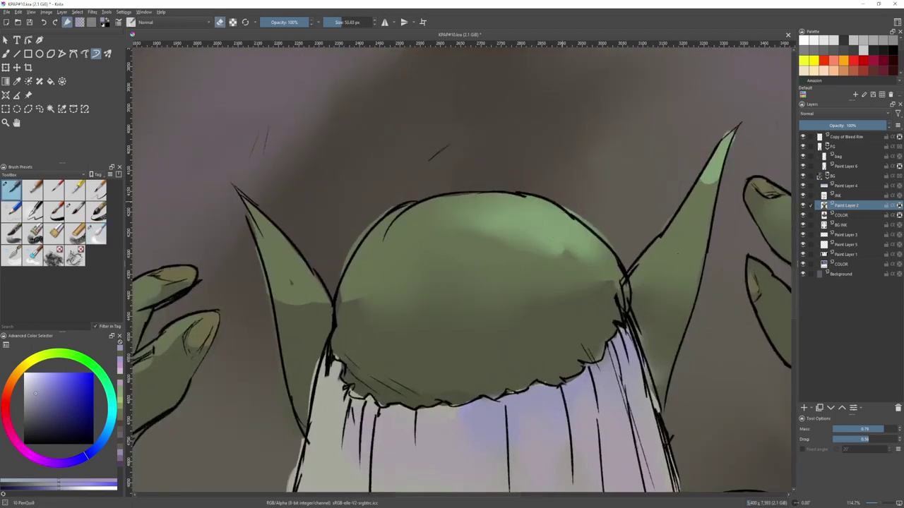
pyautogui.moveTo(611, 242); pyautogui.dragTo(567, 203)
pyautogui.moveTo(621, 234); pyautogui.dragTo(503, 259)
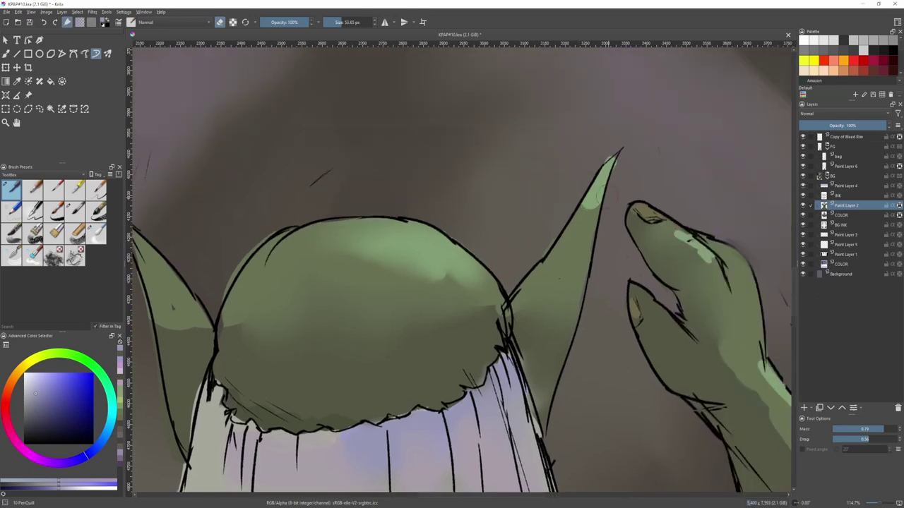
pyautogui.press('e')
pyautogui.press('e')
pyautogui.press('e')
pyautogui.moveTo(497, 231); pyautogui.dragTo(409, 210)
pyautogui.moveTo(557, 228); pyautogui.dragTo(448, 222)
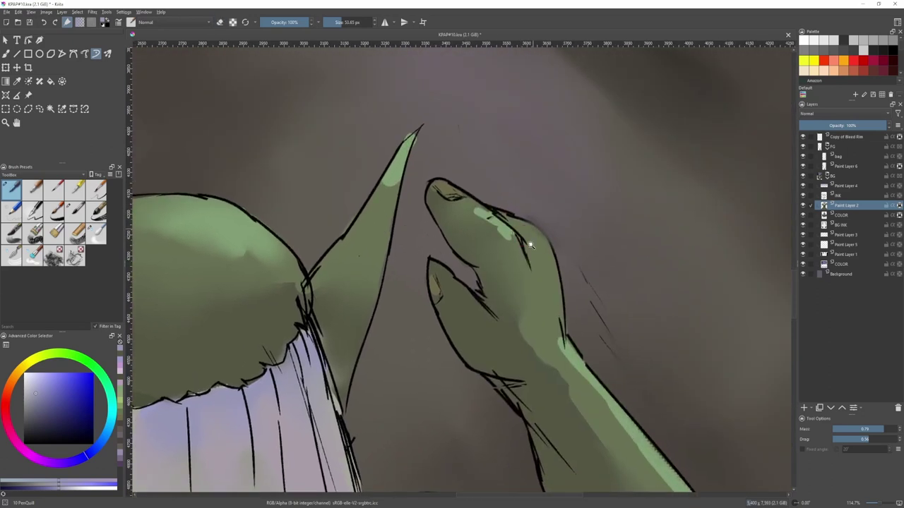
# - Sample the hand's green, shift it to a bright mint and fill the highlight on the raised right hand
pyautogui.moveTo(530, 244); pyautogui.dragTo(529, 282)
pyautogui.keyDown('ctrl'); pyautogui.click(531, 238); pyautogui.keyUp('ctrl')
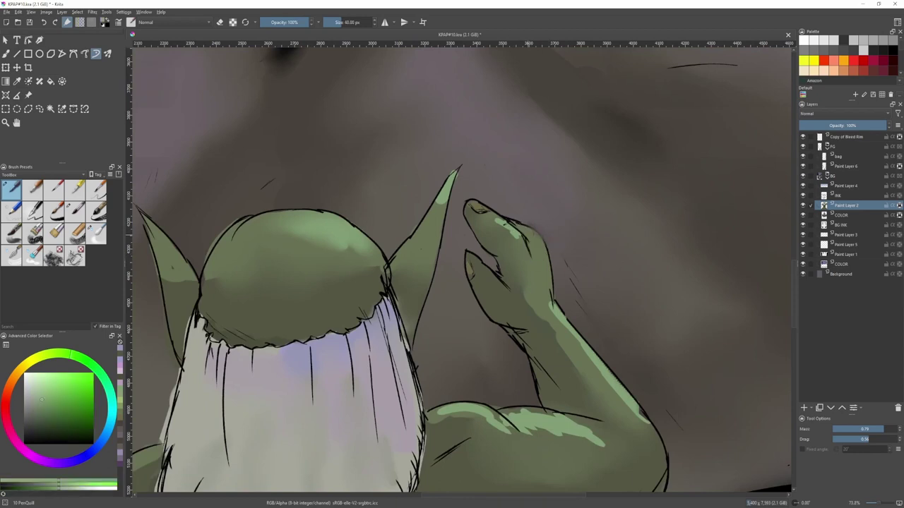
pyautogui.hotkey('ctrl', 'z')
pyautogui.moveTo(58, 381)
pyautogui.mouseDown()
pyautogui.moveTo(68, 359)
pyautogui.moveTo(99, 375)
pyautogui.mouseUp()
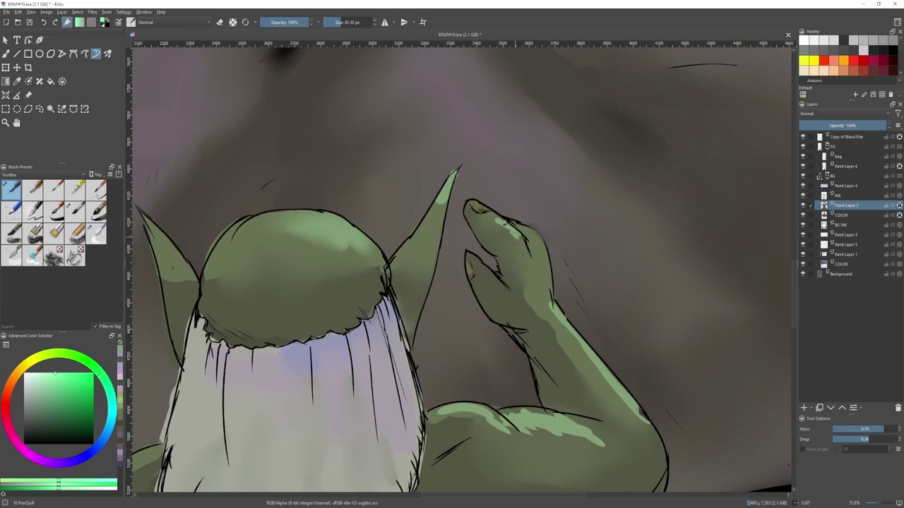
pyautogui.press('f')
pyautogui.click(508, 227)
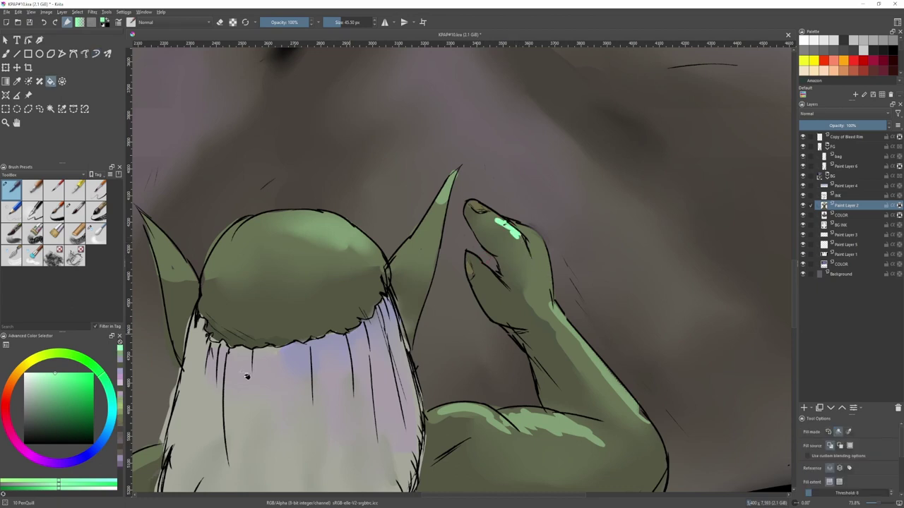
# - Mute the mint colour and repaint the right hand's highlight with it, extending it towards the knuckles
pyautogui.click(48, 377)
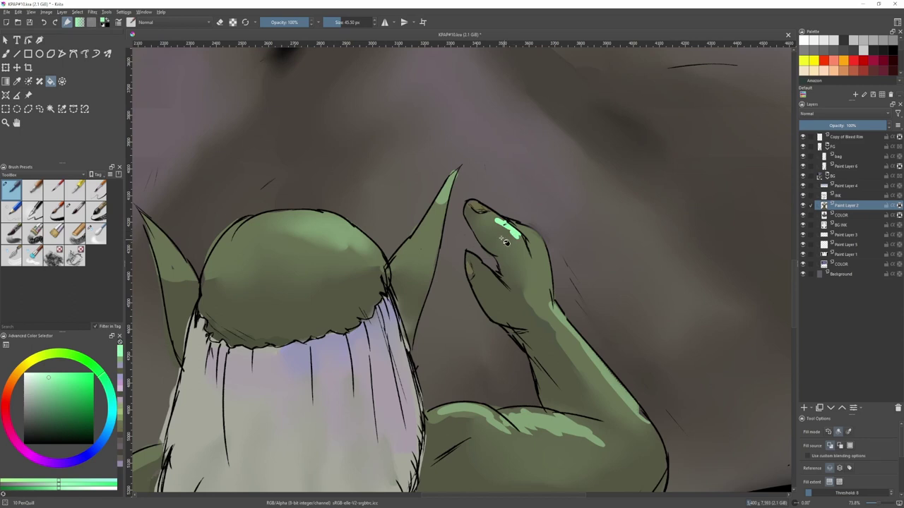
pyautogui.click(41, 389)
pyautogui.click(516, 236)
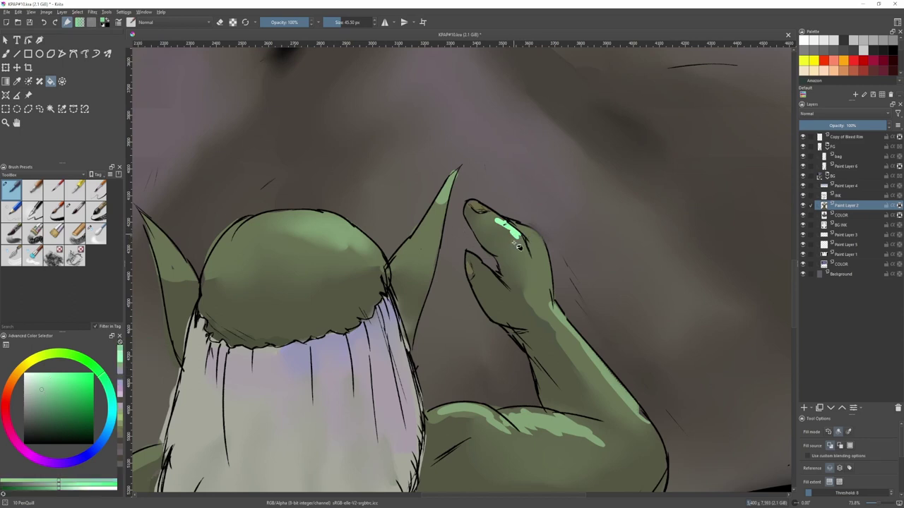
pyautogui.press('b')
pyautogui.moveTo(499, 222); pyautogui.dragTo(528, 241)
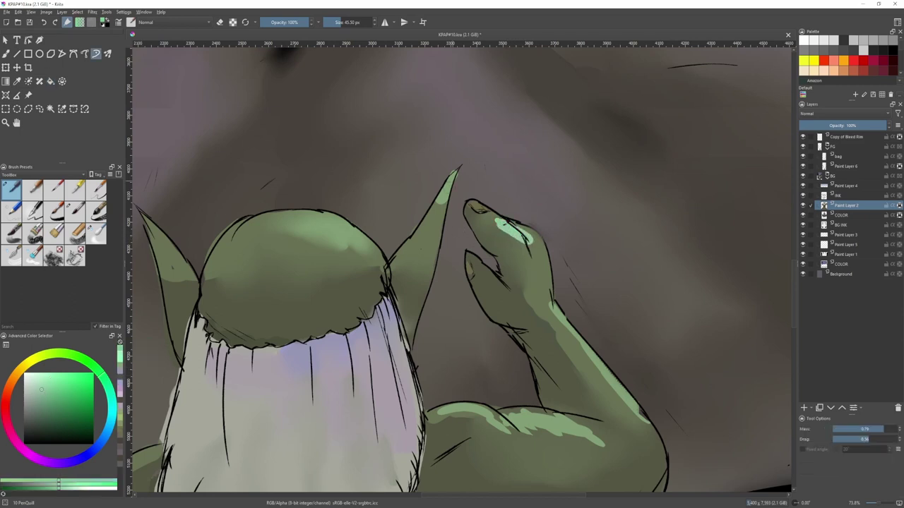
# - Fill the highlights on the right ear tip and the crown of the head with the muted mint
pyautogui.press('f')
pyautogui.click(444, 197)
pyautogui.click(319, 238)
pyautogui.moveTo(310, 237); pyautogui.dragTo(402, 241)
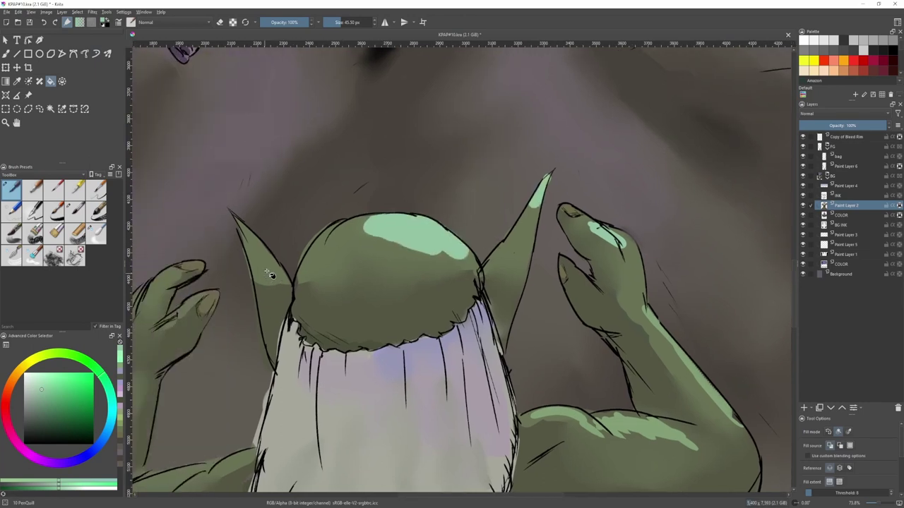
# - Paint a mint highlight on the left ear tip and extend the crown highlight slightly to the left
pyautogui.press('b')
pyautogui.moveTo(237, 219); pyautogui.dragTo(258, 247)
pyautogui.moveTo(273, 255); pyautogui.dragTo(223, 249)
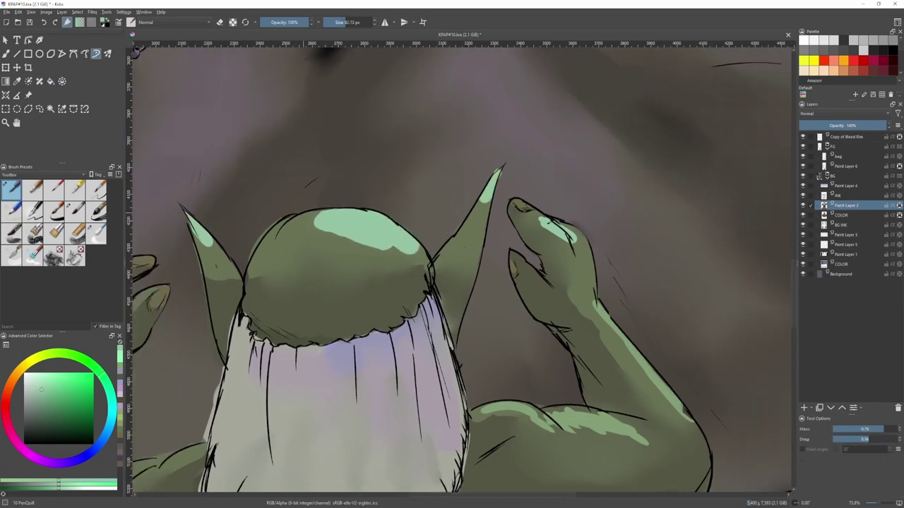
pyautogui.moveTo(319, 213); pyautogui.dragTo(300, 220)
# - Erase the mint overspill outside the outline of the right ear tip
pyautogui.scroll(3, 518, 154)
pyautogui.press('e')
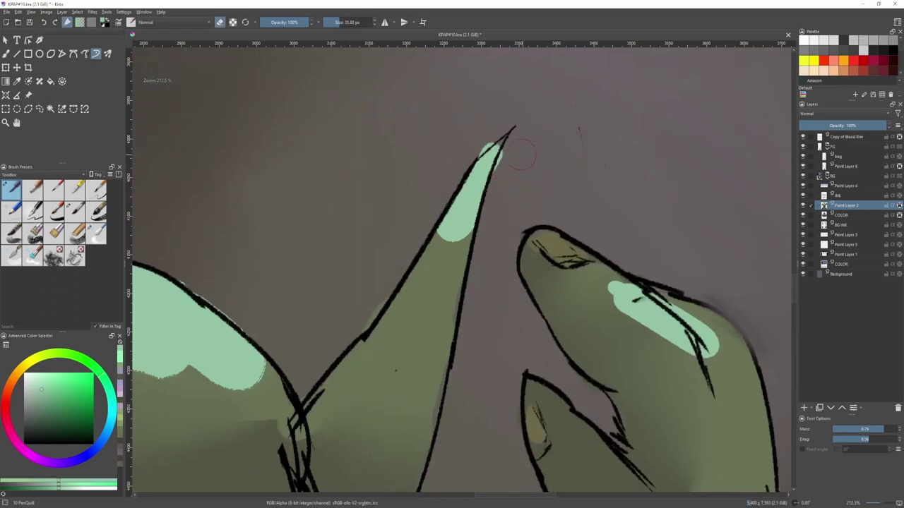
pyautogui.moveTo(495, 129); pyautogui.dragTo(468, 159)
pyautogui.press('e')
# - Extend the mint highlight over the back of the right hand and down the outer edge of the forearm
pyautogui.moveTo(680, 264); pyautogui.dragTo(549, 223)
pyautogui.moveTo(470, 238); pyautogui.dragTo(611, 339)
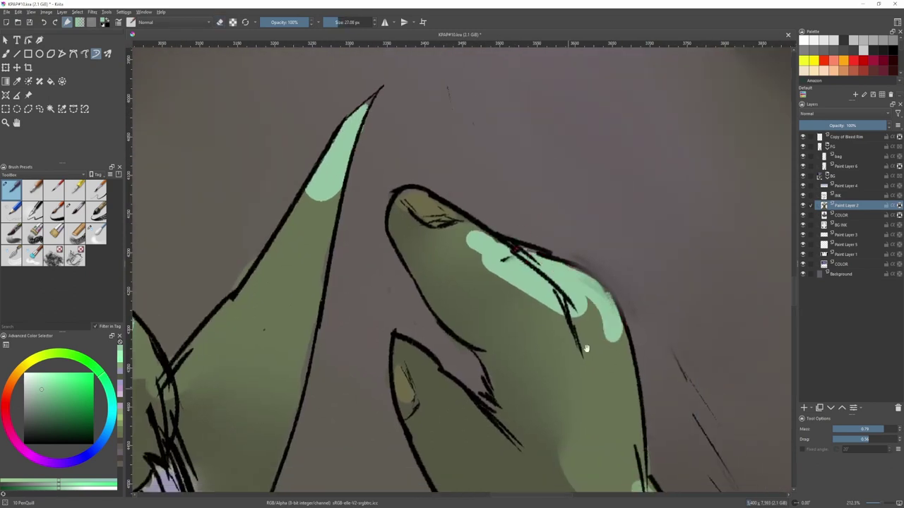
pyautogui.scroll(-5, 466, 180)
pyautogui.press(']')
pyautogui.moveTo(523, 267); pyautogui.dragTo(550, 307)
pyautogui.moveTo(549, 305); pyautogui.dragTo(550, 279)
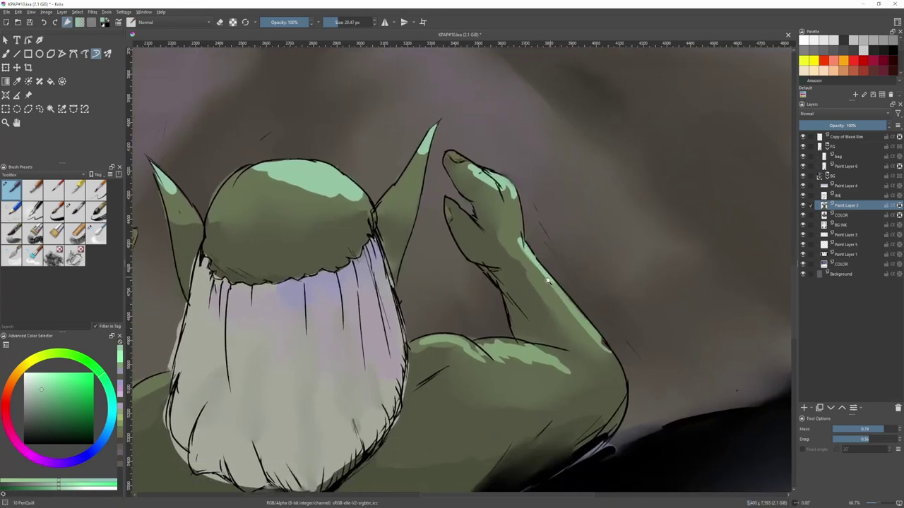
# - Fill the right shoulder's highlights with mint and widen them with brush strokes along the top of the shoulder
pyautogui.scroll(-3, 545, 283)
pyautogui.press('f')
pyautogui.click(528, 328)
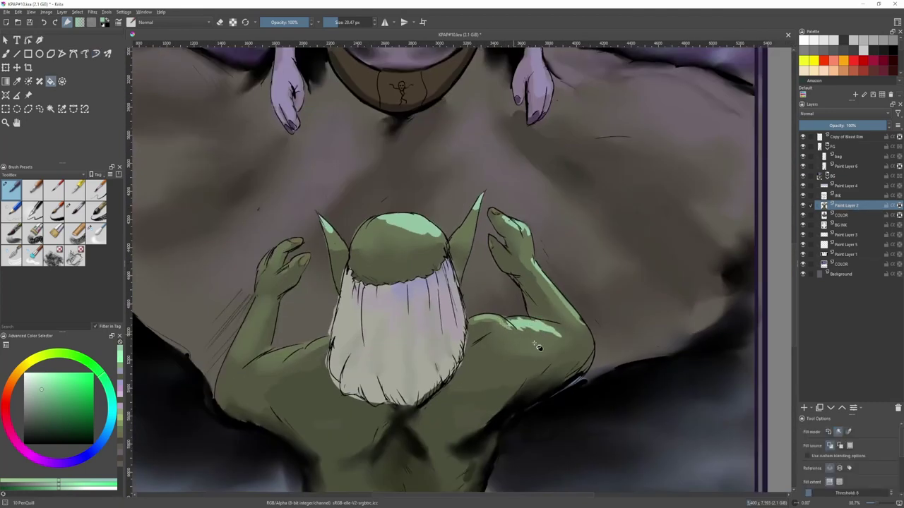
pyautogui.click(537, 343)
pyautogui.press('b')
pyautogui.hotkey('ctrl', 'z')
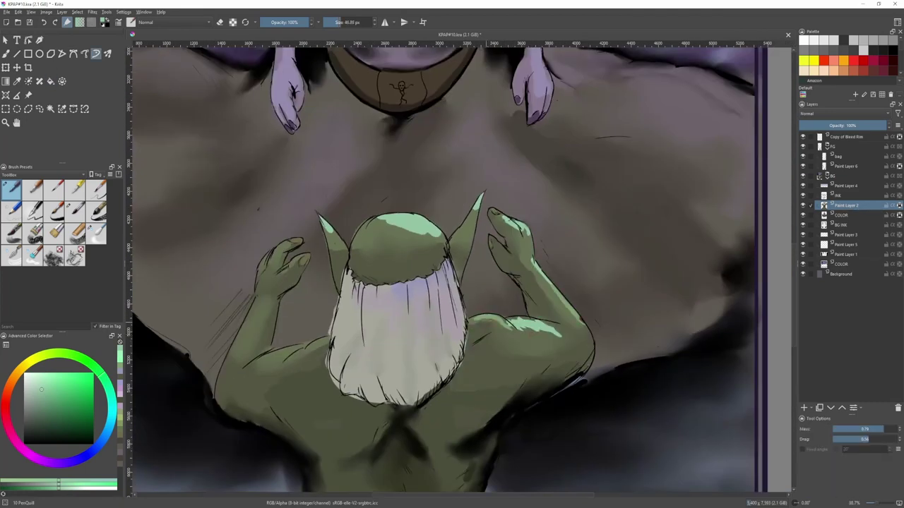
pyautogui.moveTo(478, 317); pyautogui.dragTo(563, 334)
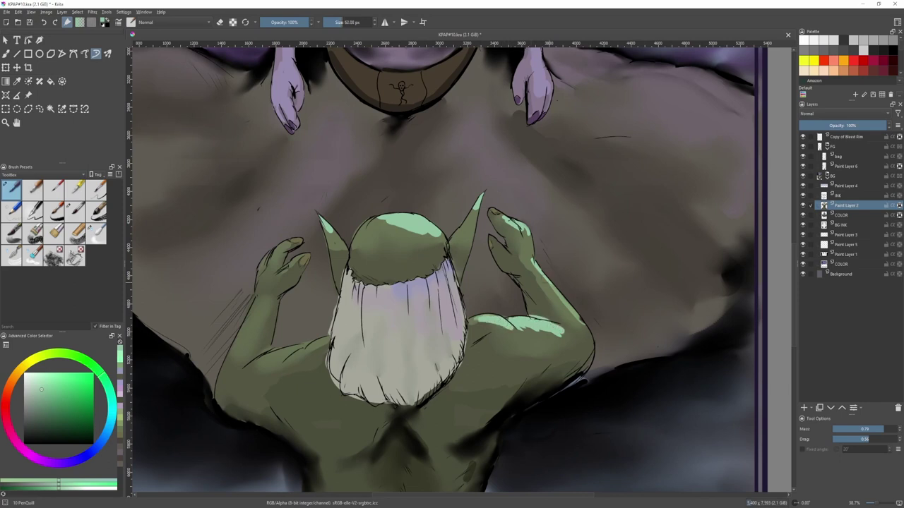
# - Paint the mint highlight down the right forearm to the elbow and smooth its outer edge against the outline
pyautogui.moveTo(539, 276); pyautogui.dragTo(582, 322)
pyautogui.scroll(5, 609, 345)
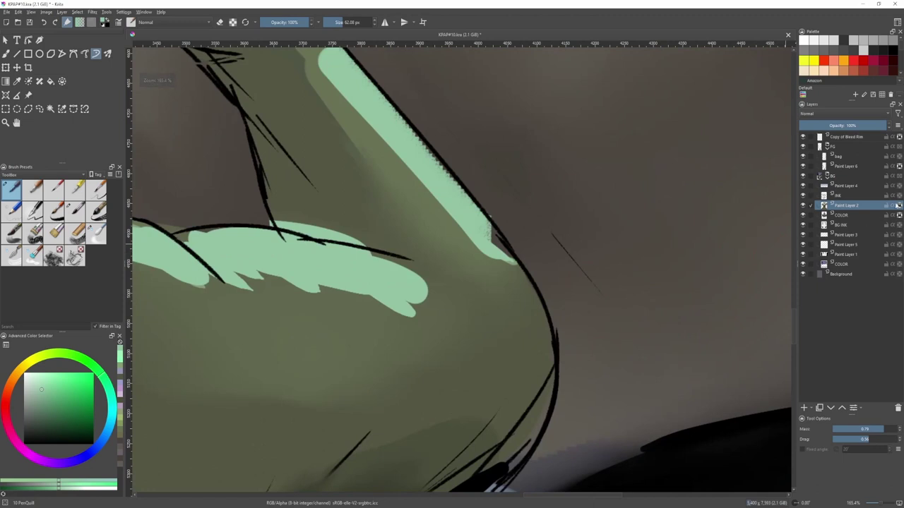
pyautogui.press('e')
pyautogui.press('e')
pyautogui.moveTo(488, 235)
pyautogui.keyDown('shift'); pyautogui.mouseDown()
pyautogui.moveTo(478, 234)
pyautogui.moveTo(512, 268)
pyautogui.mouseUp(); pyautogui.keyUp('shift')
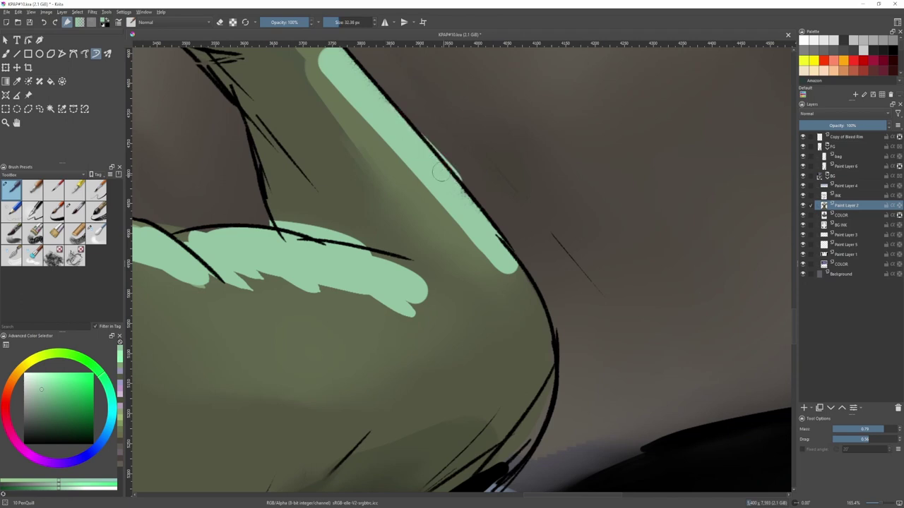
pyautogui.press('[')
pyautogui.moveTo(391, 110); pyautogui.dragTo(475, 215)
# - Paint mint highlights along the top of the left shoulder up to the hair
pyautogui.moveTo(475, 215)
pyautogui.keyDown('ctrl'); pyautogui.mouseDown()
pyautogui.moveTo(506, 266)
pyautogui.moveTo(438, 215)
pyautogui.mouseUp(); pyautogui.keyUp('ctrl')
pyautogui.scroll(1, 439, 213)
pyautogui.press(']')
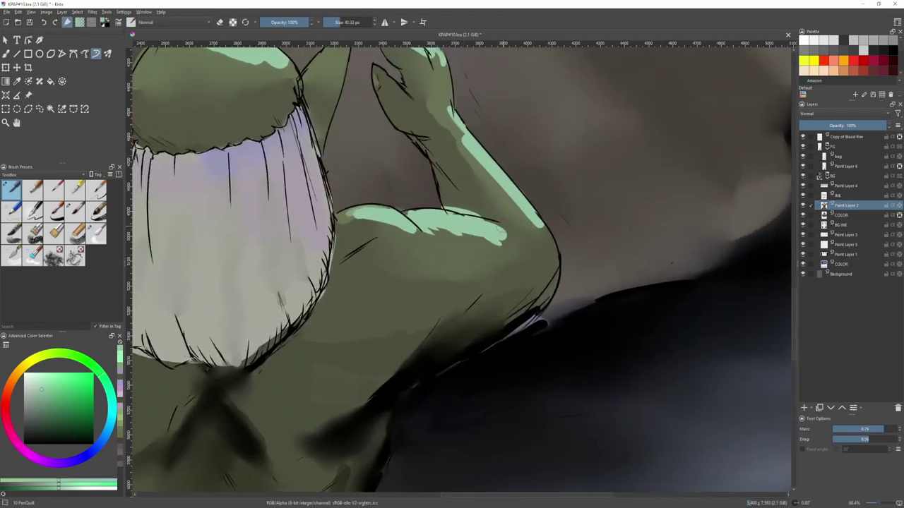
pyautogui.scroll(-8, 424, 240)
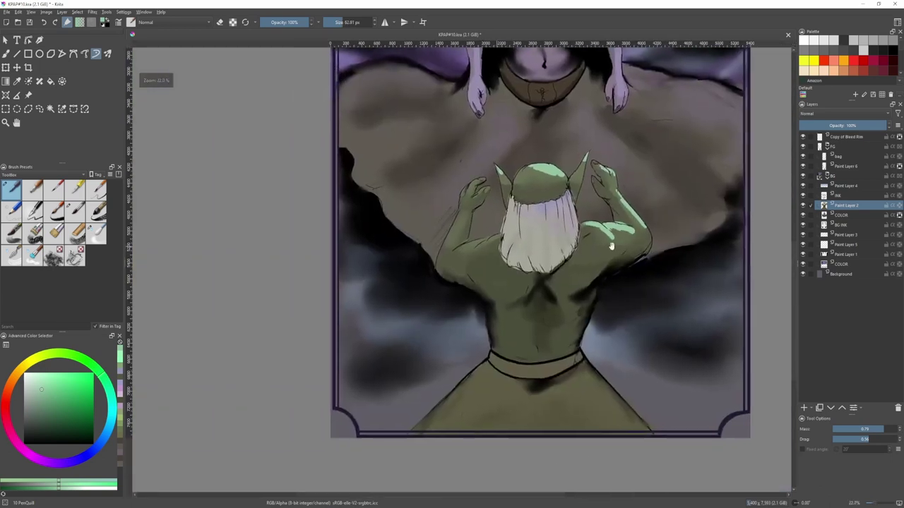
pyautogui.scroll(3, 388, 318)
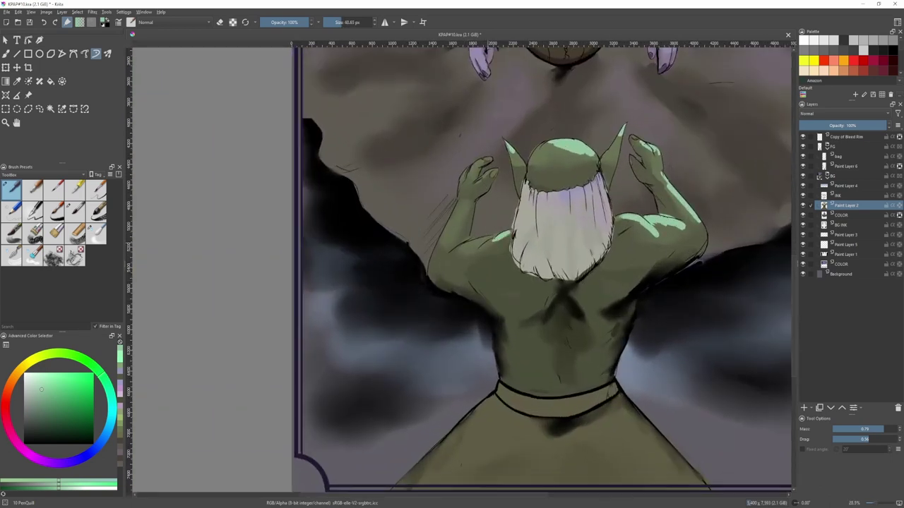
pyautogui.moveTo(472, 246); pyautogui.dragTo(493, 237)
pyautogui.scroll(3, 466, 230)
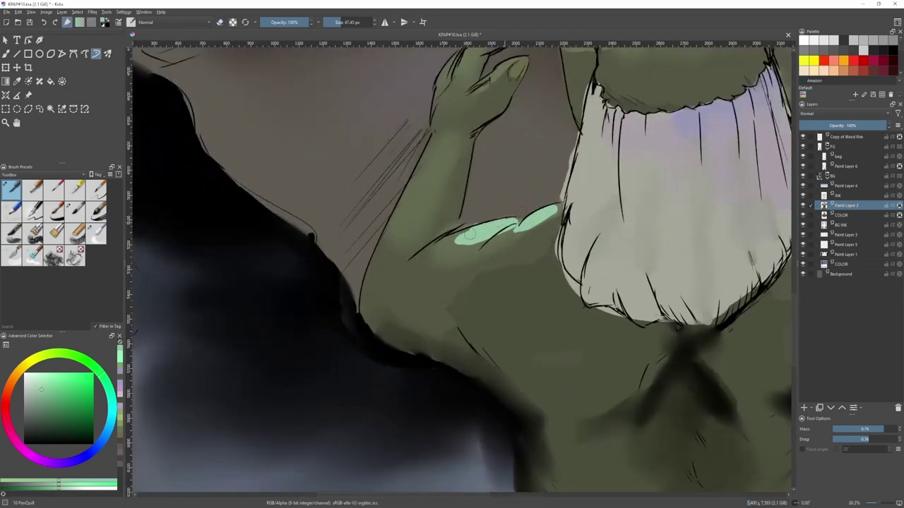
pyautogui.moveTo(470, 234); pyautogui.dragTo(452, 241)
# - Erase the stray colour outside the outline along the left edge of the white hair
pyautogui.press('e')
pyautogui.press('e')
pyautogui.press('e')
pyautogui.moveTo(571, 149); pyautogui.dragTo(561, 182)
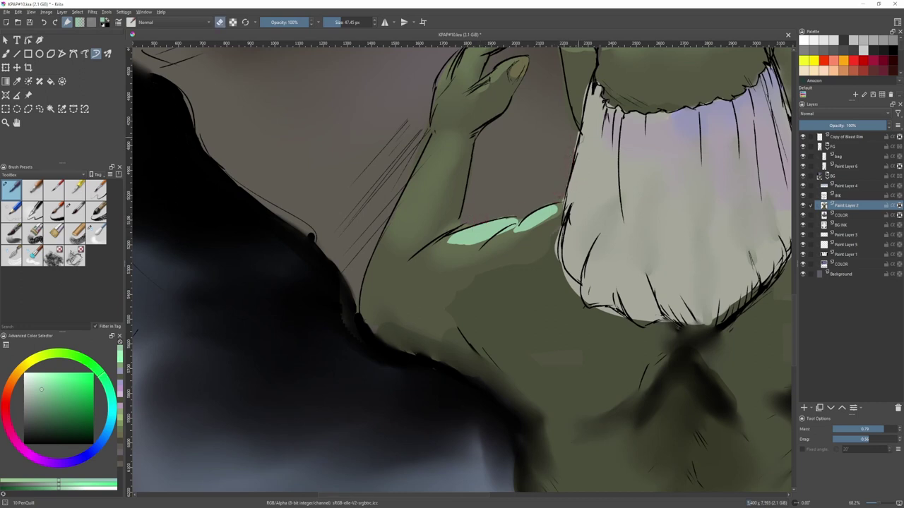
pyautogui.moveTo(576, 134); pyautogui.dragTo(515, 206)
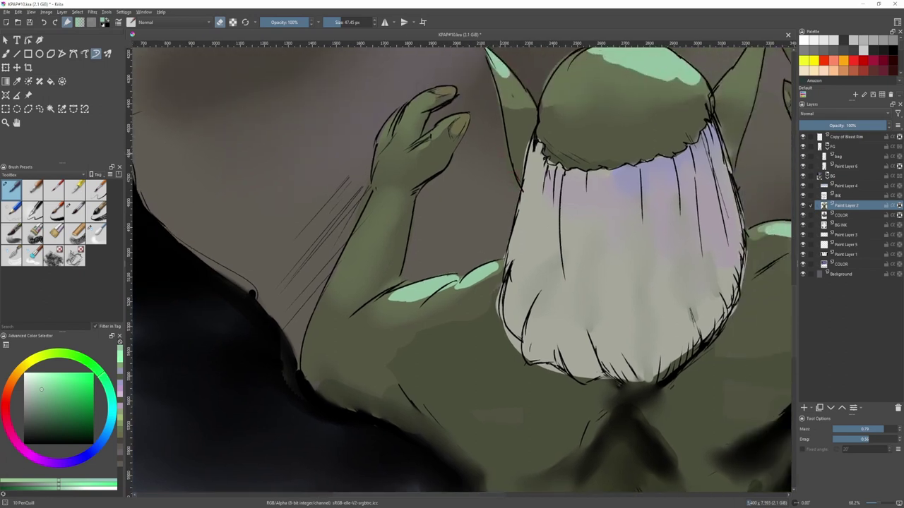
# - Clean the left ear's edge and paint a lighter green stroke inside it, below the mint highlight
pyautogui.moveTo(522, 106)
pyautogui.mouseDown()
pyautogui.moveTo(512, 161)
pyautogui.moveTo(459, 182)
pyautogui.moveTo(462, 204)
pyautogui.moveTo(452, 204)
pyautogui.mouseUp()
pyautogui.press('e')
pyautogui.keyDown('ctrl'); pyautogui.click(457, 162); pyautogui.keyUp('ctrl')
pyautogui.keyDown('ctrl'); pyautogui.click(454, 202); pyautogui.keyUp('ctrl')
pyautogui.moveTo(444, 170)
pyautogui.mouseDown()
pyautogui.moveTo(454, 198)
pyautogui.moveTo(441, 181)
pyautogui.mouseUp()
pyautogui.scroll(3, 408, 170)
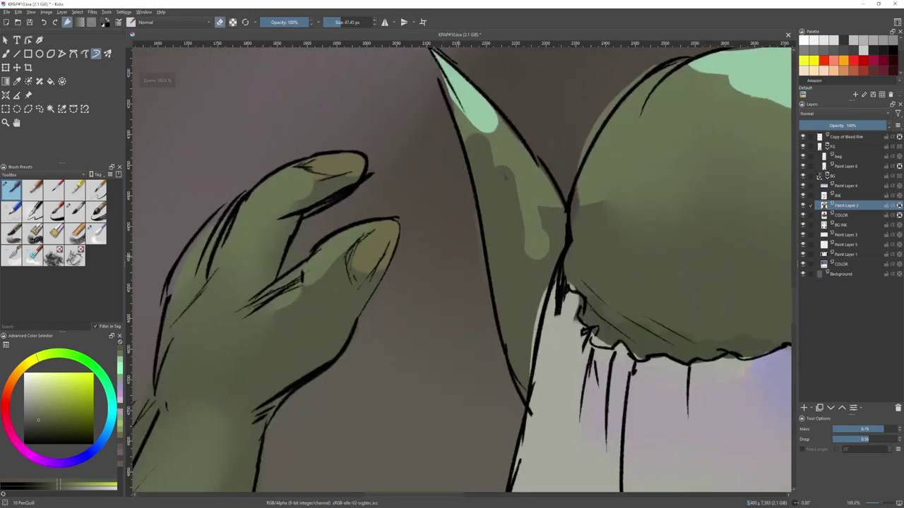
pyautogui.moveTo(475, 332); pyautogui.dragTo(455, 252)
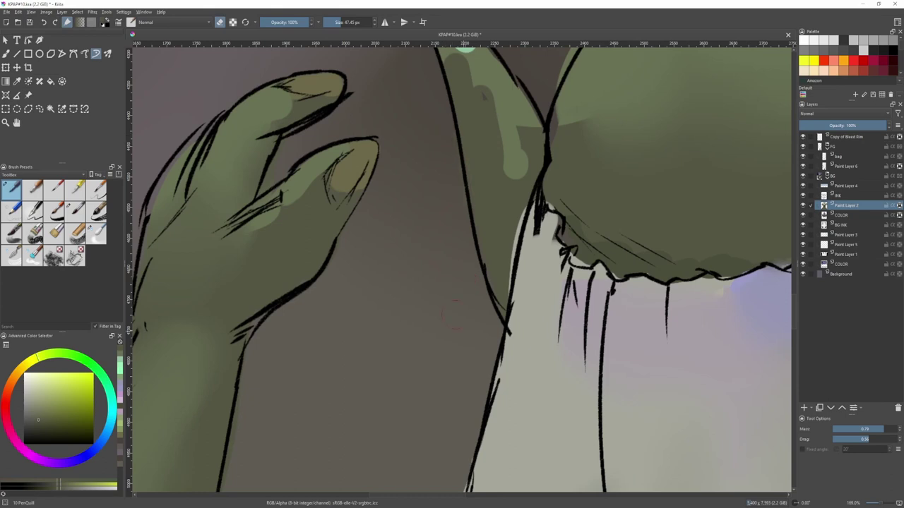
# - Extend the mint highlight down the outer edge of the left ear
pyautogui.scroll(-3, 454, 314)
pyautogui.keyDown('ctrl'); pyautogui.click(456, 121); pyautogui.keyUp('ctrl')
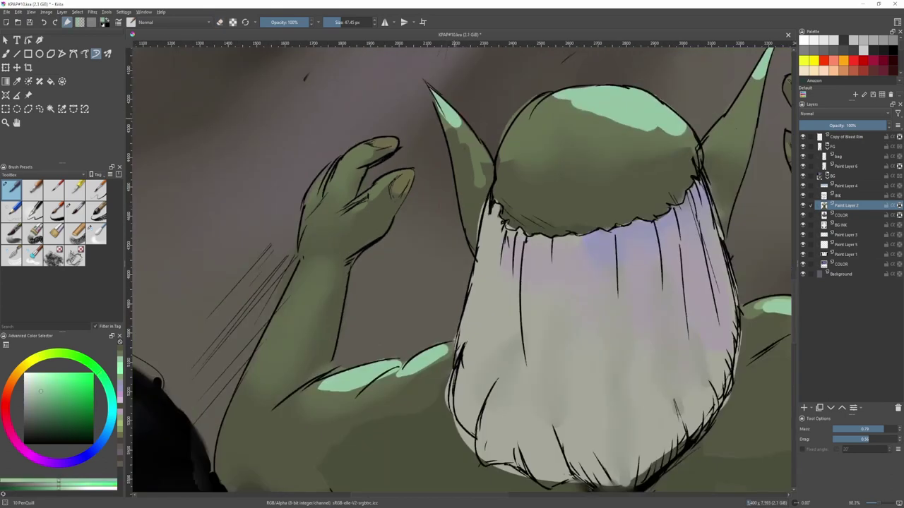
pyautogui.moveTo(458, 119)
pyautogui.mouseDown()
pyautogui.moveTo(477, 142)
pyautogui.moveTo(469, 139)
pyautogui.mouseUp()
pyautogui.moveTo(586, 101); pyautogui.dragTo(510, 130)
pyautogui.keyDown('ctrl'); pyautogui.click(509, 130); pyautogui.keyUp('ctrl')
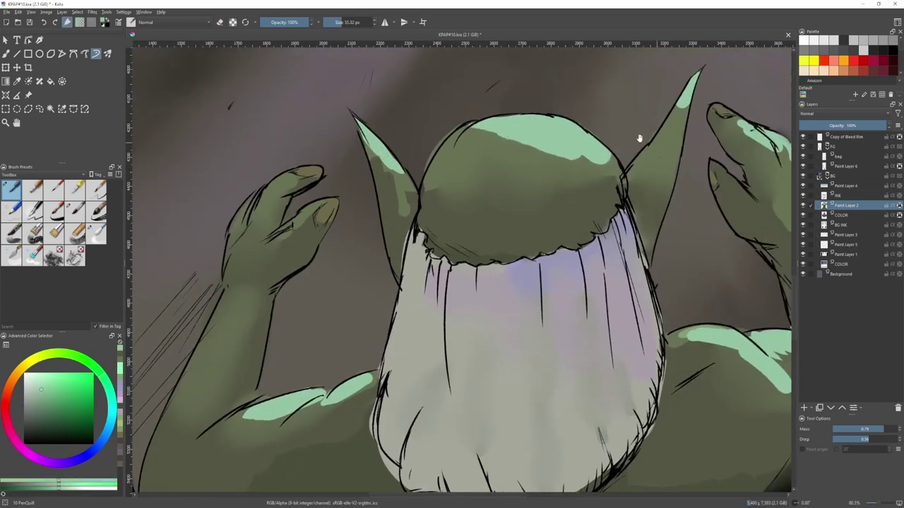
# - Widen the mint highlight along the right ear's outer edge and add a lighter green stroke below it
pyautogui.moveTo(639, 138); pyautogui.dragTo(482, 156)
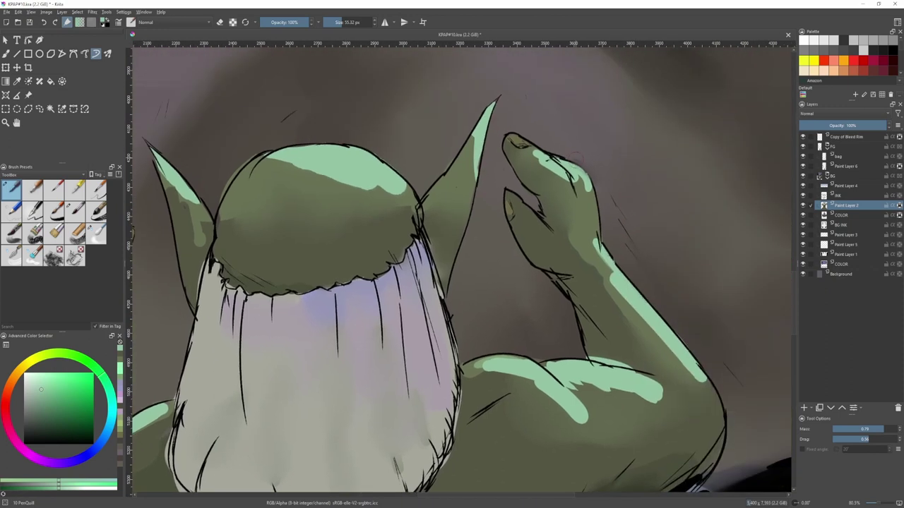
pyautogui.scroll(4, 504, 162)
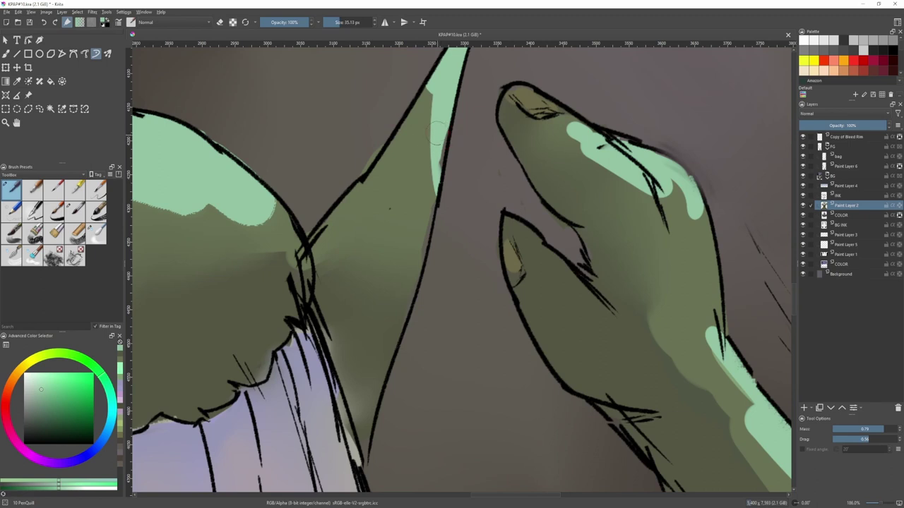
pyautogui.moveTo(441, 125); pyautogui.dragTo(433, 170)
pyautogui.keyDown('ctrl'); pyautogui.click(422, 185); pyautogui.keyUp('ctrl')
pyautogui.moveTo(432, 204); pyautogui.dragTo(385, 358)
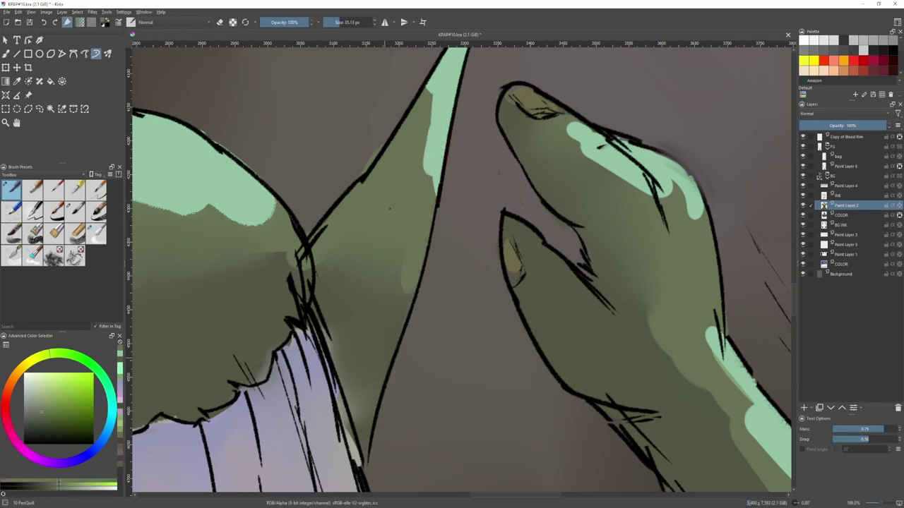
# - Blend the mint highlight on top of the green figure's head into the skin with the Blender Blur brush
pyautogui.press('2')
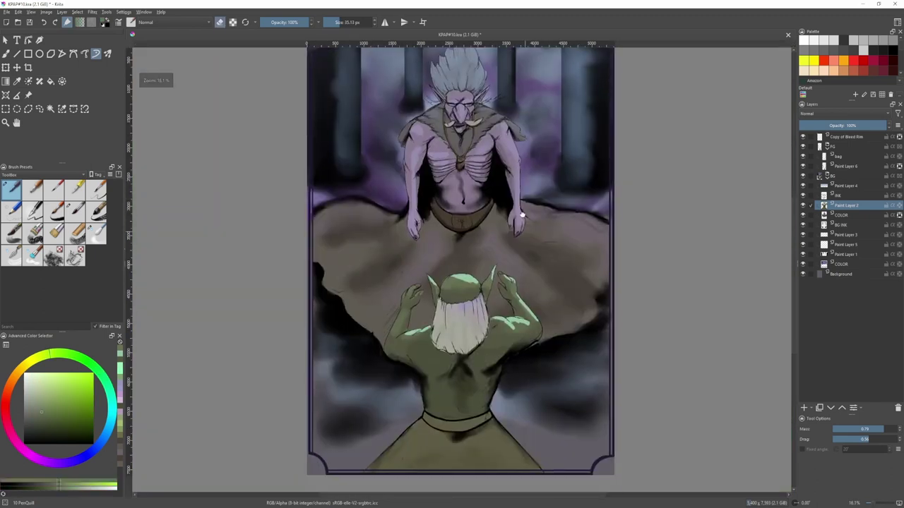
pyautogui.moveTo(522, 214); pyautogui.dragTo(519, 192)
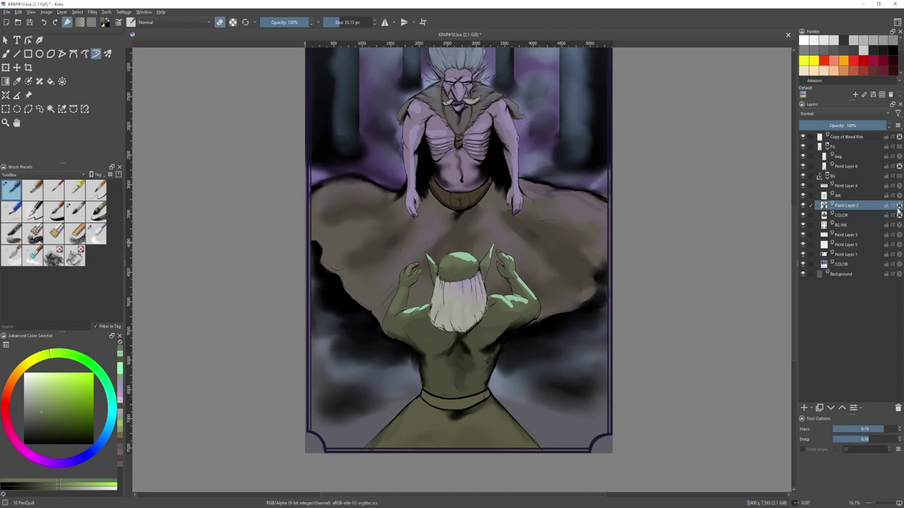
pyautogui.click(96, 234)
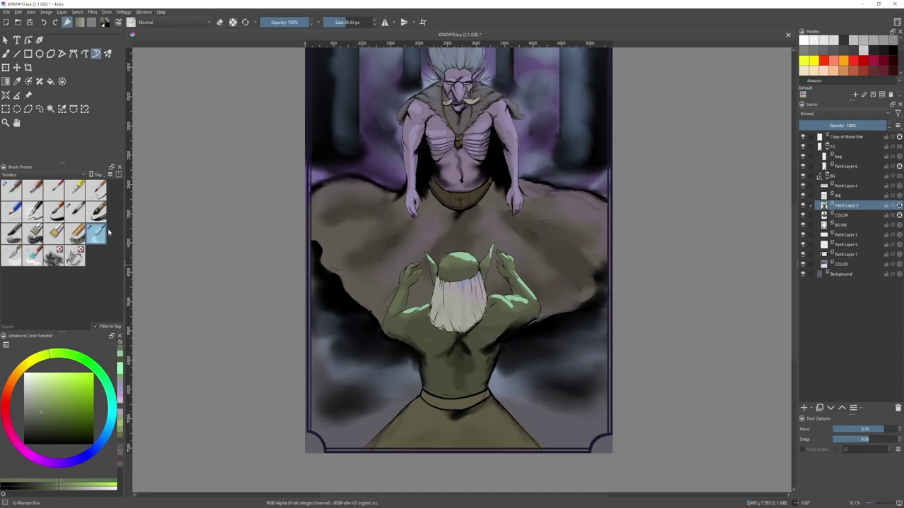
pyautogui.moveTo(531, 281); pyautogui.dragTo(556, 255)
pyautogui.moveTo(500, 257)
pyautogui.keyDown('ctrl'); pyautogui.mouseDown()
pyautogui.moveTo(500, 217)
pyautogui.moveTo(485, 212)
pyautogui.mouseUp(); pyautogui.keyUp('ctrl')
pyautogui.moveTo(478, 214); pyautogui.dragTo(458, 208)
# - Paint a mint band across the right part of the hair's upper edge and blend it with Blender Blur
pyautogui.keyDown('ctrl'); pyautogui.click(475, 259); pyautogui.keyUp('ctrl')
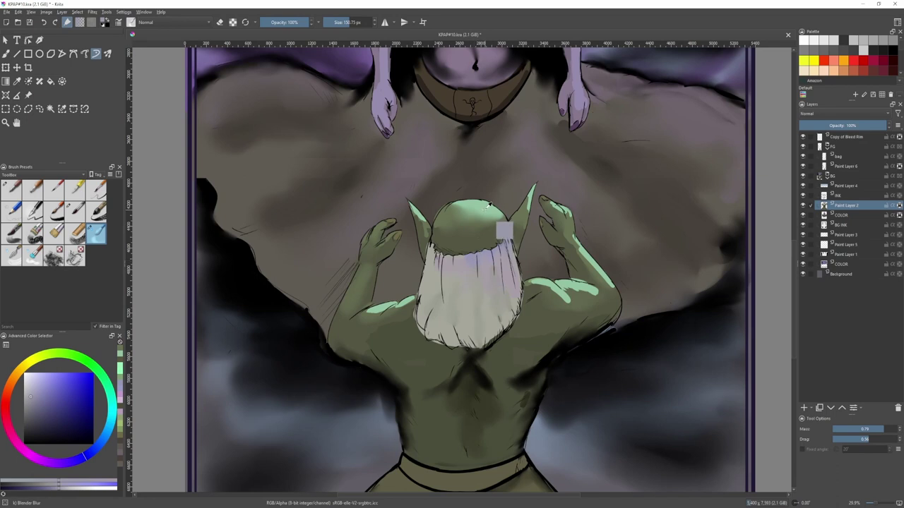
pyautogui.keyDown('ctrl'); pyautogui.click(483, 209); pyautogui.keyUp('ctrl')
pyautogui.press('/')
pyautogui.scroll(3, 487, 268)
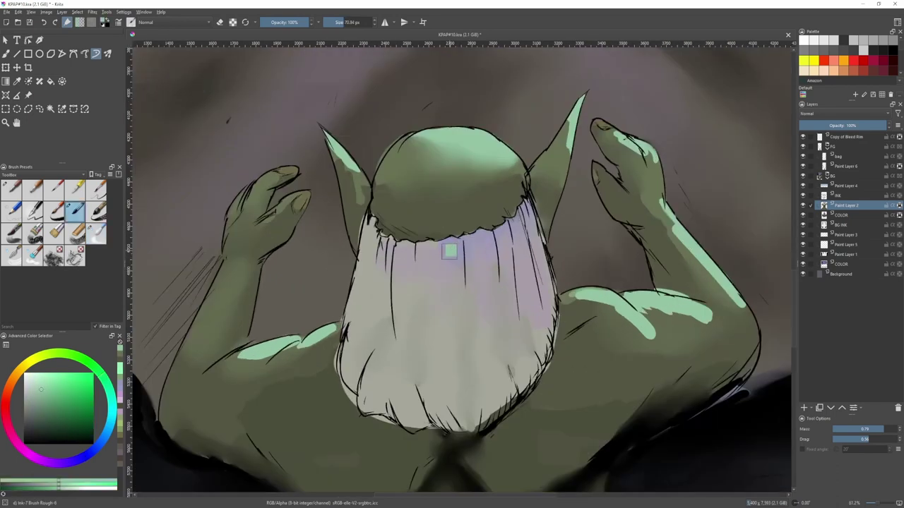
pyautogui.moveTo(445, 251); pyautogui.dragTo(520, 225)
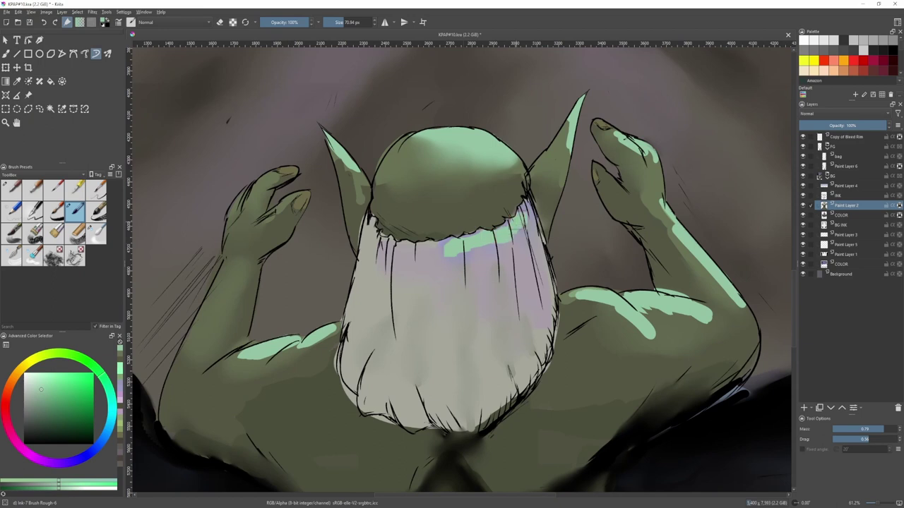
pyautogui.press('/')
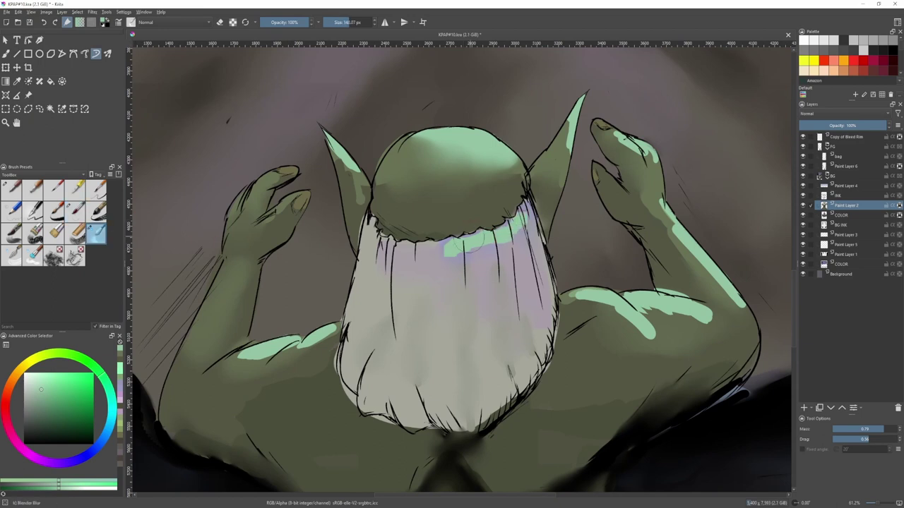
pyautogui.moveTo(464, 243)
pyautogui.mouseDown()
pyautogui.moveTo(455, 282)
pyautogui.moveTo(476, 253)
pyautogui.moveTo(507, 274)
pyautogui.mouseUp()
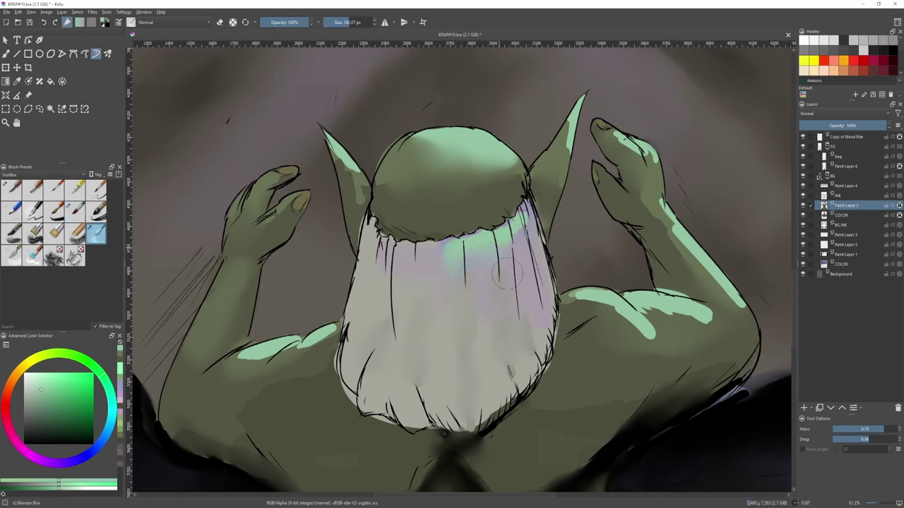
# - Add mint strokes along the left part of the hair's upper edge and down the strands on its right side
pyautogui.press('2')
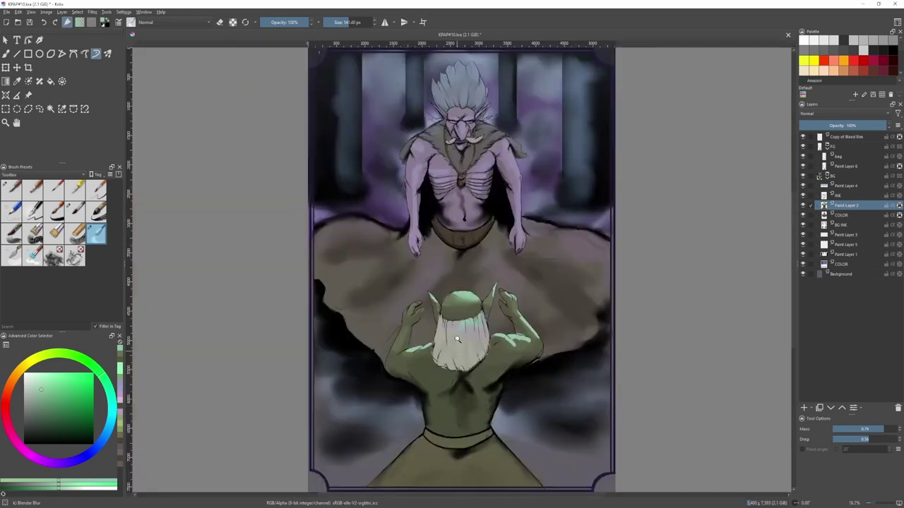
pyautogui.scroll(3, 457, 340)
pyautogui.press('/')
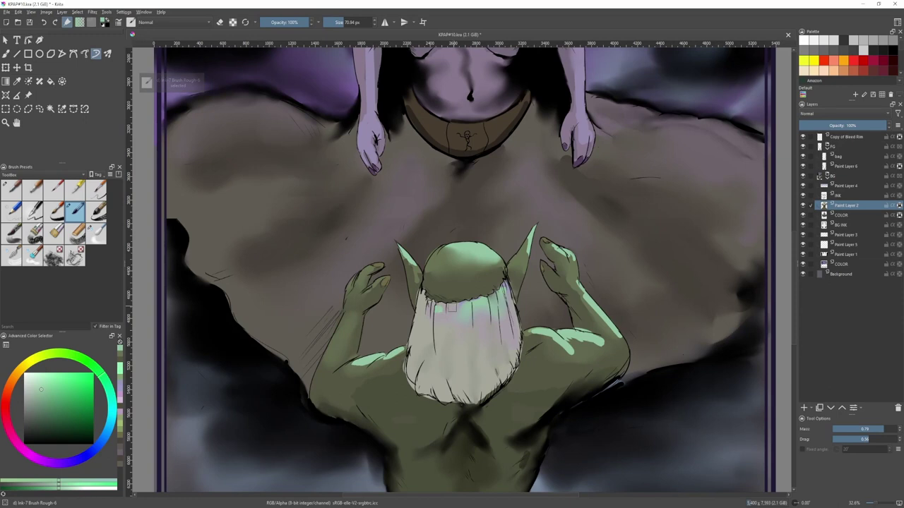
pyautogui.scroll(-2, 459, 314)
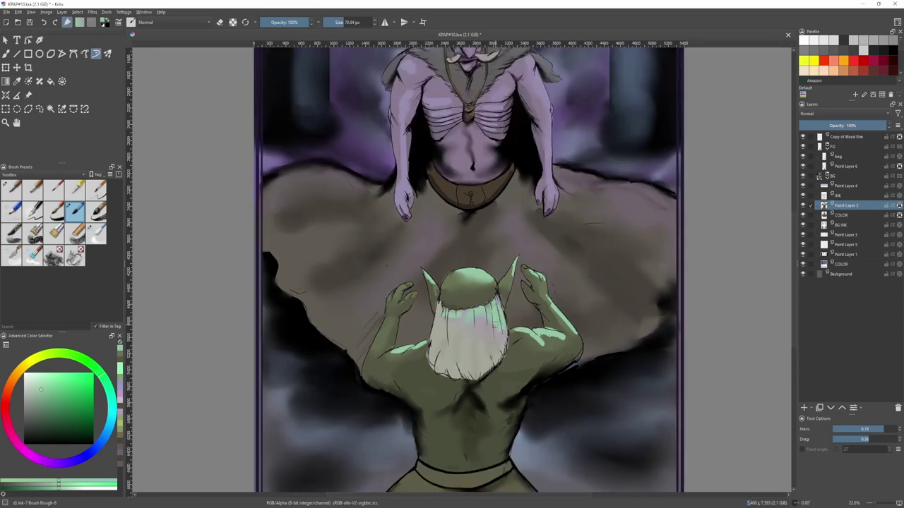
# - Blend the new mint strokes into the white hair with the Blender Blur brush
pyautogui.press('/')
pyautogui.press('/')
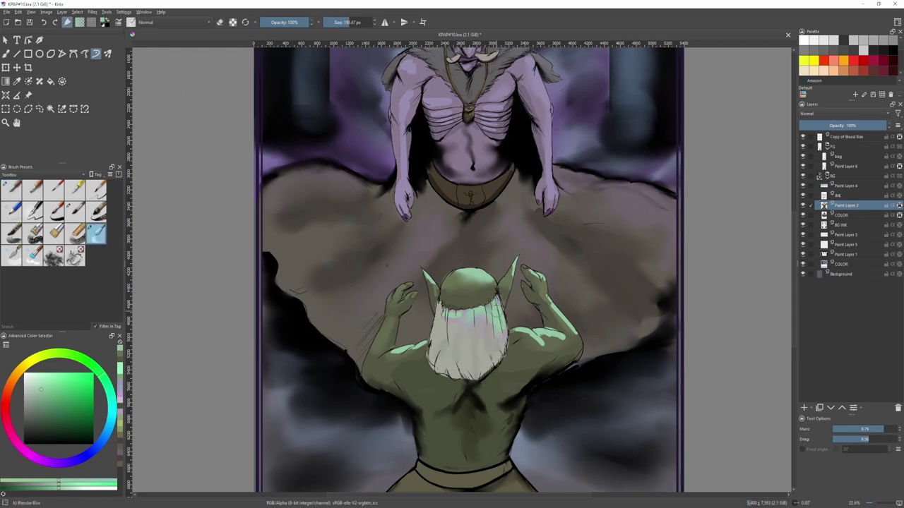
pyautogui.scroll(3, 499, 330)
pyautogui.moveTo(488, 273); pyautogui.dragTo(483, 272)
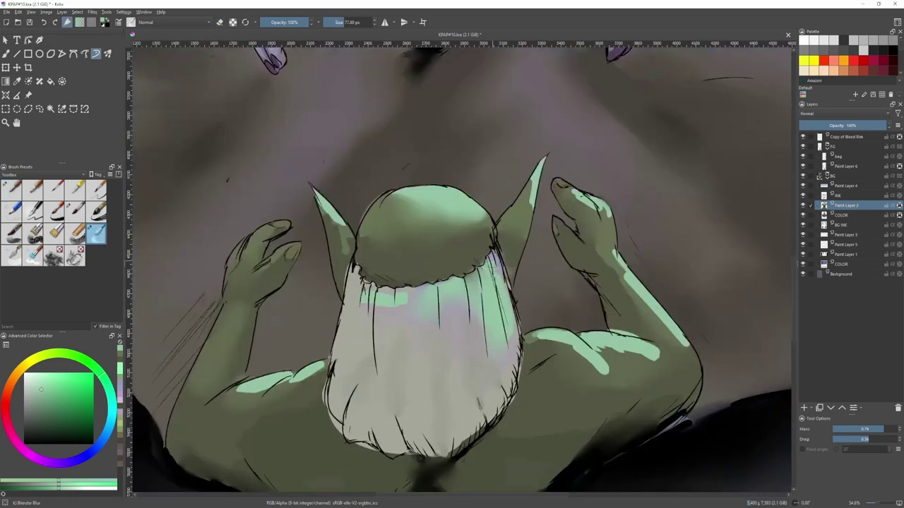
pyautogui.scroll(-2, 499, 324)
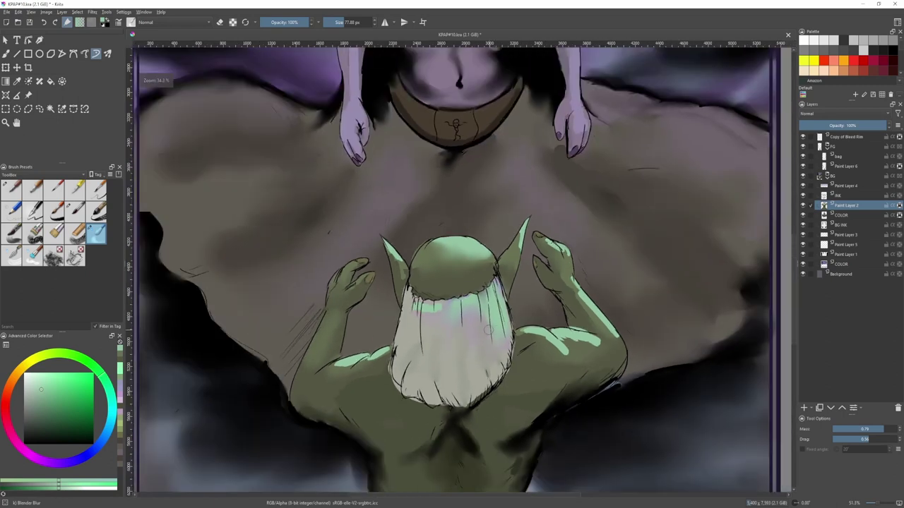
pyautogui.moveTo(494, 325); pyautogui.dragTo(498, 325)
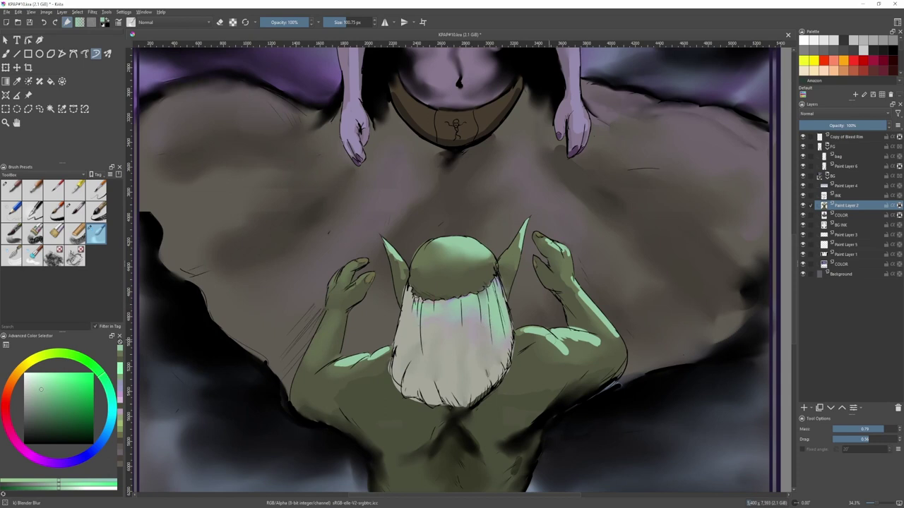
# - Soften the mint highlights on the right shoulder, forearm, hand and ears with the Blender Blur brush
pyautogui.moveTo(552, 342); pyautogui.dragTo(608, 332)
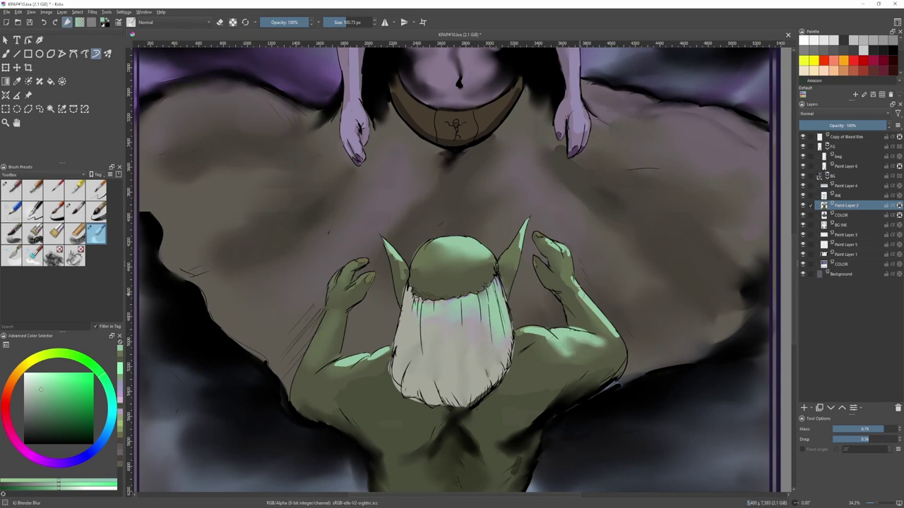
pyautogui.moveTo(580, 294); pyautogui.dragTo(607, 337)
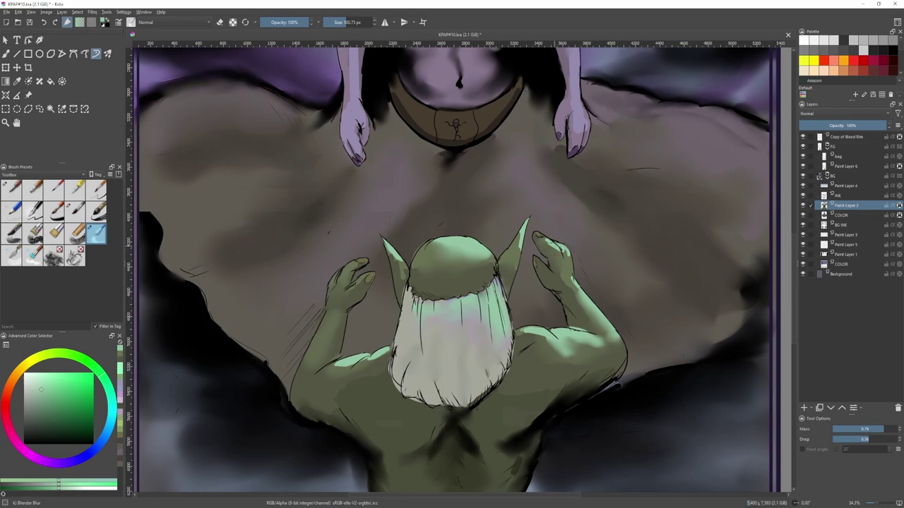
pyautogui.moveTo(554, 246)
pyautogui.mouseDown()
pyautogui.moveTo(567, 256)
pyautogui.moveTo(548, 250)
pyautogui.moveTo(506, 262)
pyautogui.mouseUp()
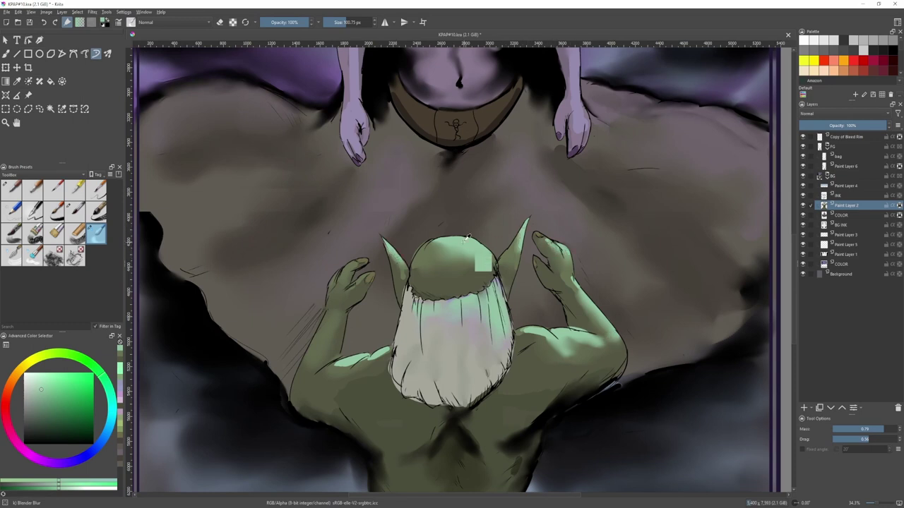
# - Paint small mint highlights on the finger and thumb of the left hand with a small Ink-7 Brush Rough
pyautogui.press('/')
pyautogui.scroll(3, 359, 283)
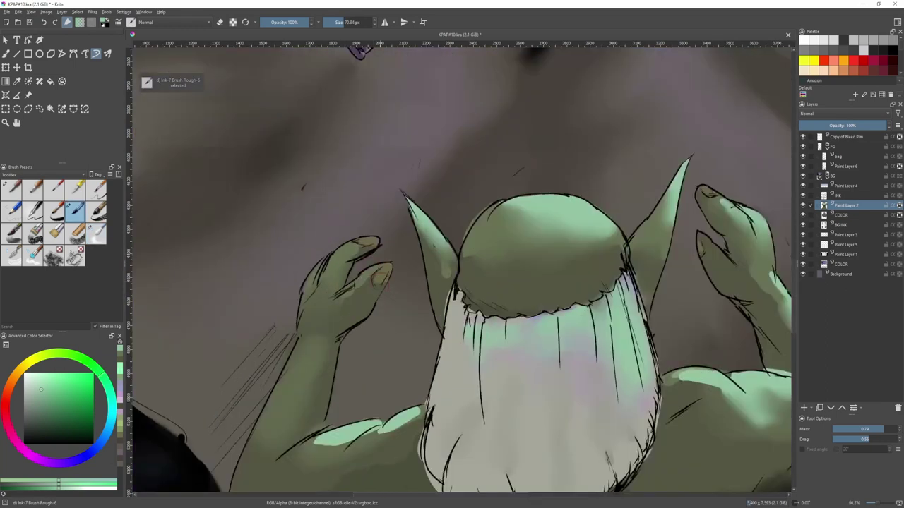
pyautogui.moveTo(379, 280)
pyautogui.keyDown('shift'); pyautogui.mouseDown()
pyautogui.moveTo(372, 271)
pyautogui.moveTo(383, 267)
pyautogui.moveTo(353, 248)
pyautogui.mouseUp(); pyautogui.keyUp('shift')
pyautogui.scroll(3, 354, 246)
# - Paint thin light yellow-green highlights along the upper edges of the left hand's nails with a fine brush
pyautogui.keyDown('ctrl'); pyautogui.click(380, 244); pyautogui.keyUp('ctrl')
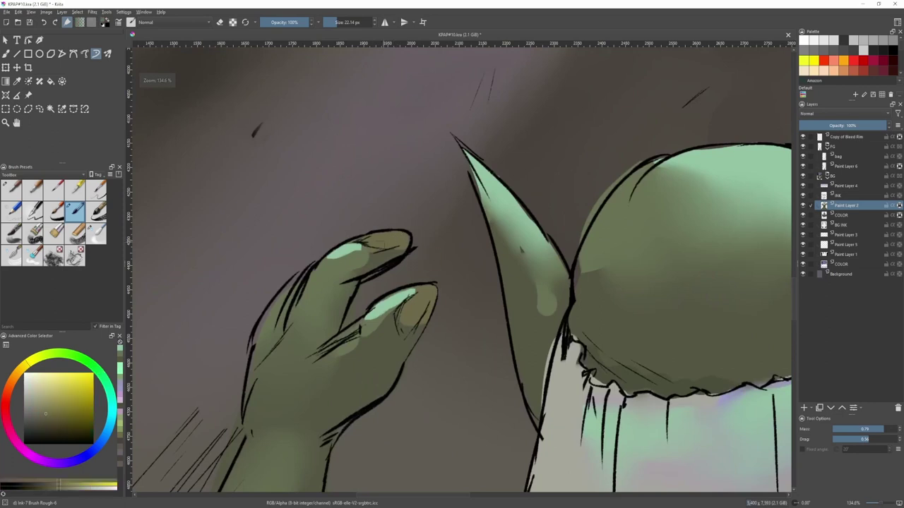
pyautogui.click(50, 363)
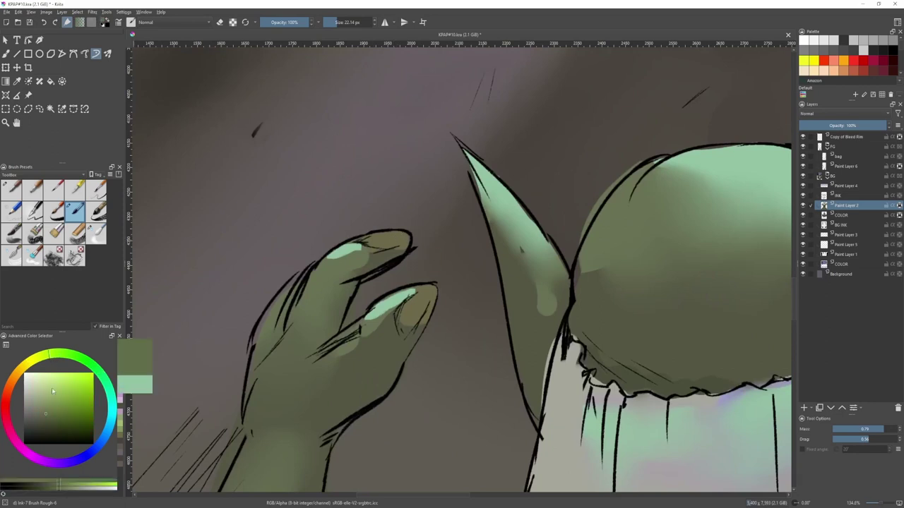
pyautogui.moveTo(402, 237)
pyautogui.mouseDown()
pyautogui.moveTo(375, 248)
pyautogui.moveTo(405, 237)
pyautogui.mouseUp()
pyautogui.click(53, 405)
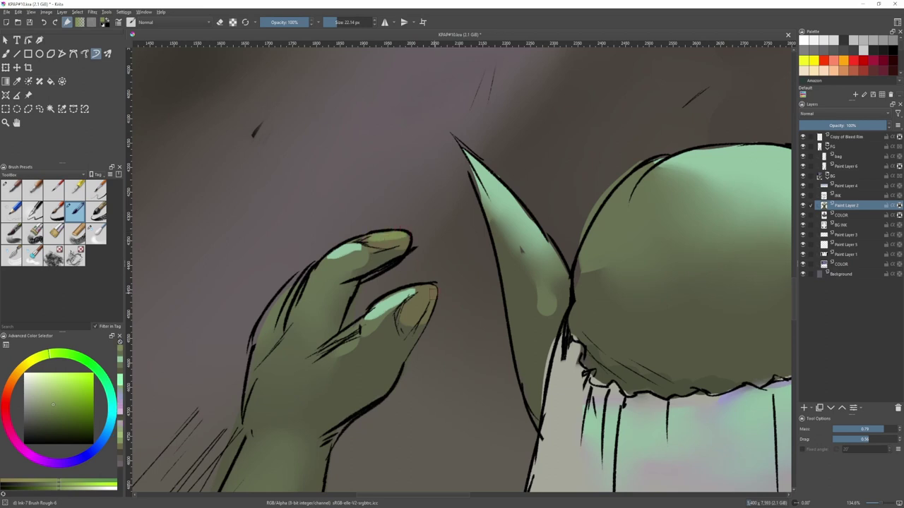
pyautogui.hotkey('ctrl', 'z')
pyautogui.click(52, 390)
pyautogui.moveTo(334, 22); pyautogui.dragTo(331, 22)
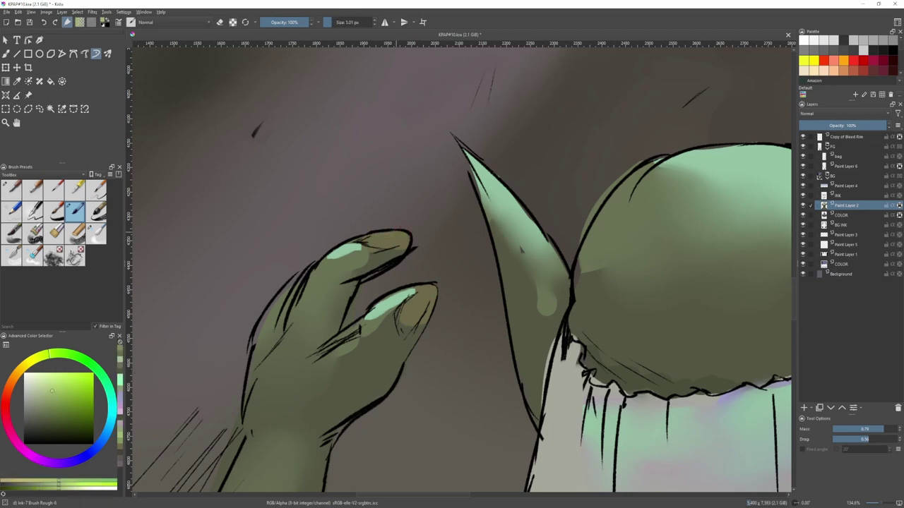
pyautogui.moveTo(400, 232)
pyautogui.mouseDown()
pyautogui.moveTo(379, 240)
pyautogui.moveTo(393, 233)
pyautogui.mouseUp()
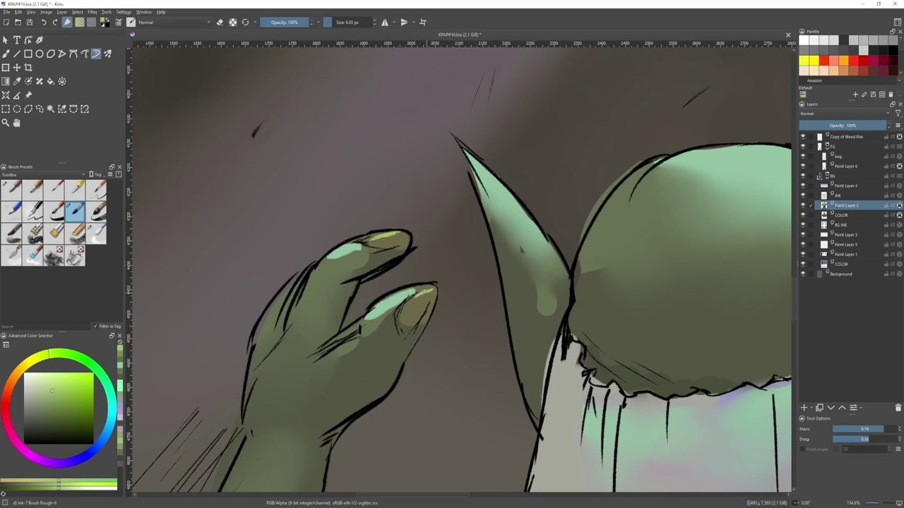
# - Enlarge the brush and broaden the highlight on the left hand's thumbnail
pyautogui.keyDown('ctrl'); pyautogui.click(407, 291); pyautogui.keyUp('ctrl')
pyautogui.press(']')
pyautogui.press(']')
pyautogui.press(']')
pyautogui.moveTo(429, 289)
pyautogui.mouseDown()
pyautogui.moveTo(397, 299)
pyautogui.moveTo(422, 297)
pyautogui.mouseUp()
# - Paint a light yellow-green highlight on the upper fingernail of the right hand using the sampled nail colour
pyautogui.keyDown('ctrl'); pyautogui.click(428, 293); pyautogui.keyUp('ctrl')
pyautogui.press('2')
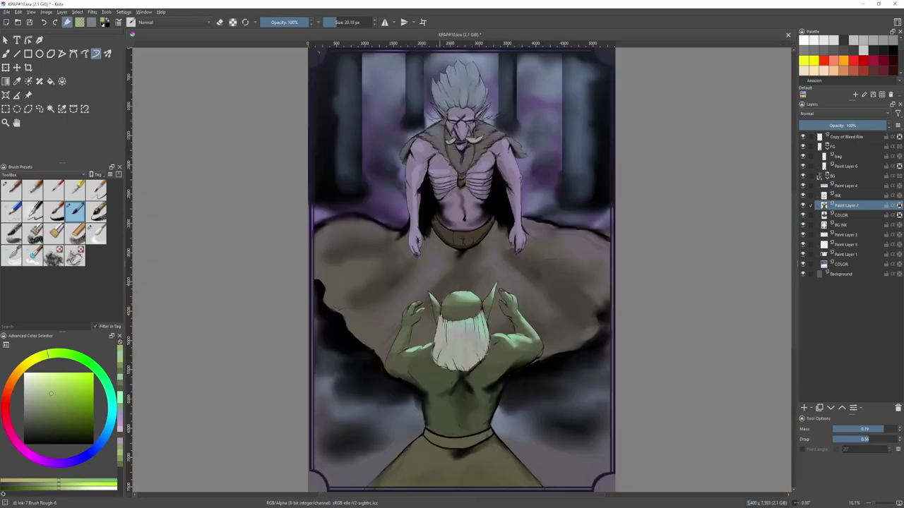
pyautogui.scroll(6, 511, 322)
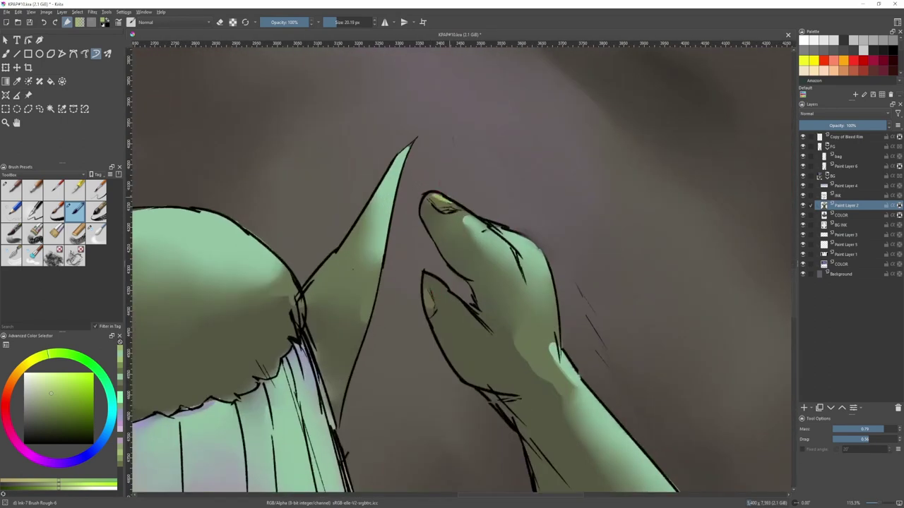
pyautogui.moveTo(432, 195); pyautogui.dragTo(485, 231)
# - Extend the mint highlight up to the right hand's fingernail and blend it with the Blender Blur brush
pyautogui.keyDown('ctrl'); pyautogui.click(491, 227); pyautogui.keyUp('ctrl')
pyautogui.scroll(-2, 473, 219)
pyautogui.press('/')
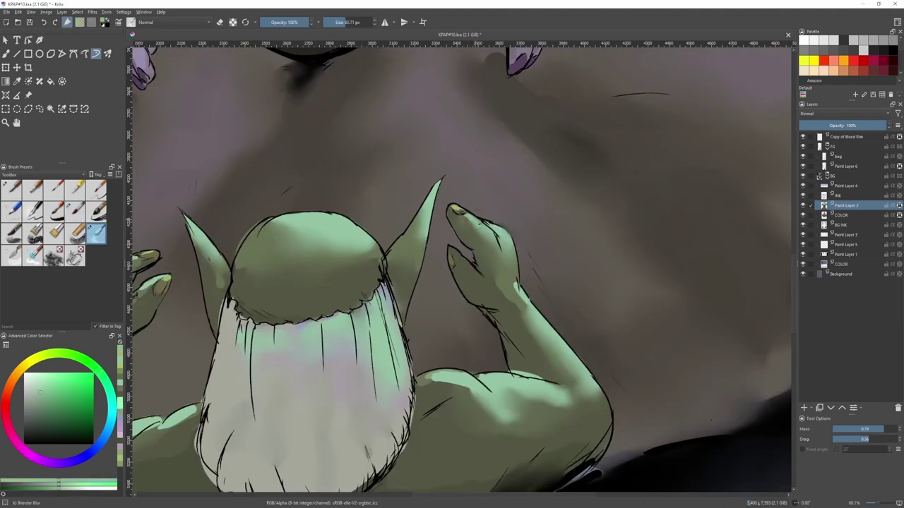
pyautogui.scroll(3, 478, 218)
pyautogui.moveTo(407, 190); pyautogui.dragTo(426, 196)
pyautogui.moveTo(410, 190); pyautogui.dragTo(500, 255)
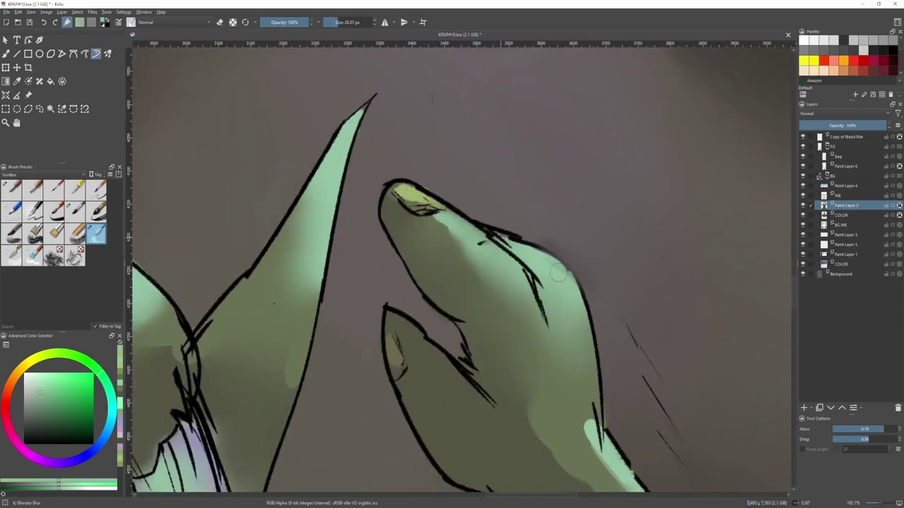
# - Blend the yellow-green highlight on the green figure's left thumbnail with the Blender Blur brush
pyautogui.scroll(-3, 509, 260)
pyautogui.moveTo(465, 287); pyautogui.dragTo(668, 192)
pyautogui.scroll(3, 388, 216)
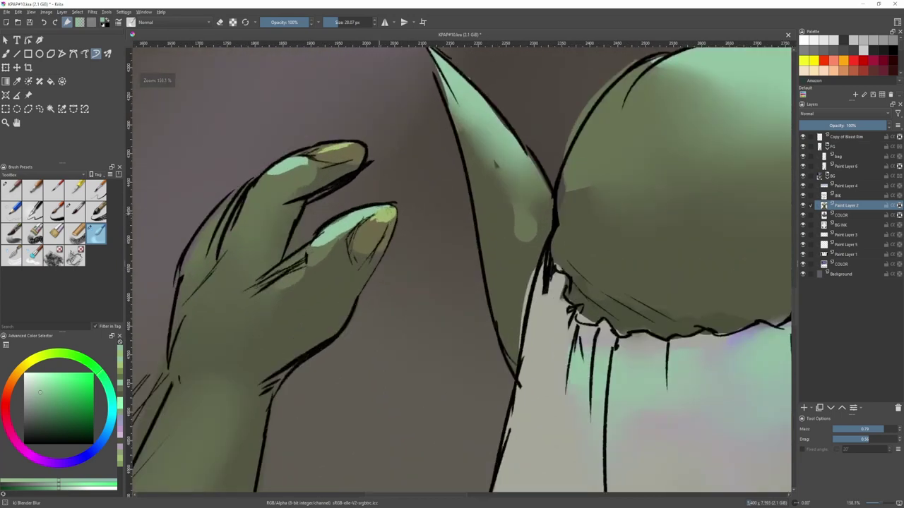
pyautogui.moveTo(386, 214)
pyautogui.mouseDown()
pyautogui.moveTo(382, 226)
pyautogui.moveTo(395, 216)
pyautogui.moveTo(383, 233)
pyautogui.moveTo(381, 208)
pyautogui.mouseUp()
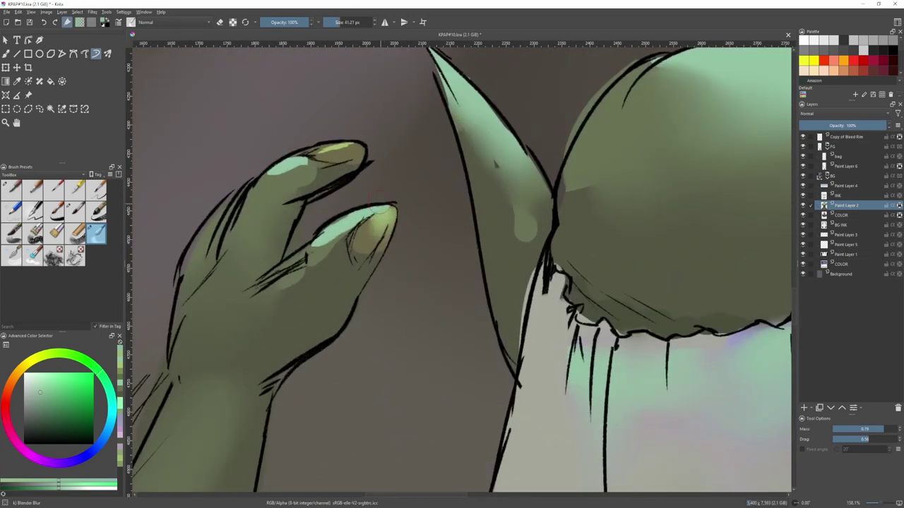
# - Blend the mint highlight on the green figure's left shoulder into the skin with an enlarged Blender Blur brush
pyautogui.scroll(-2, 317, 253)
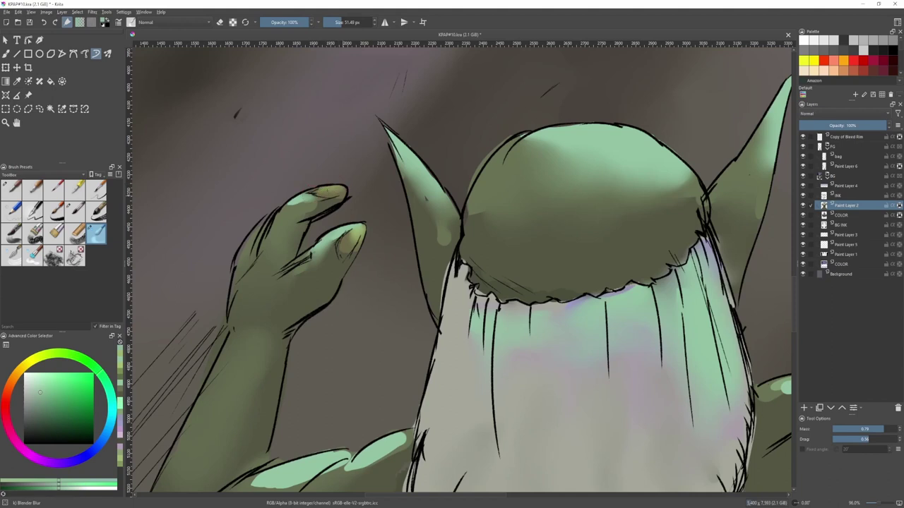
pyautogui.scroll(-5, 292, 206)
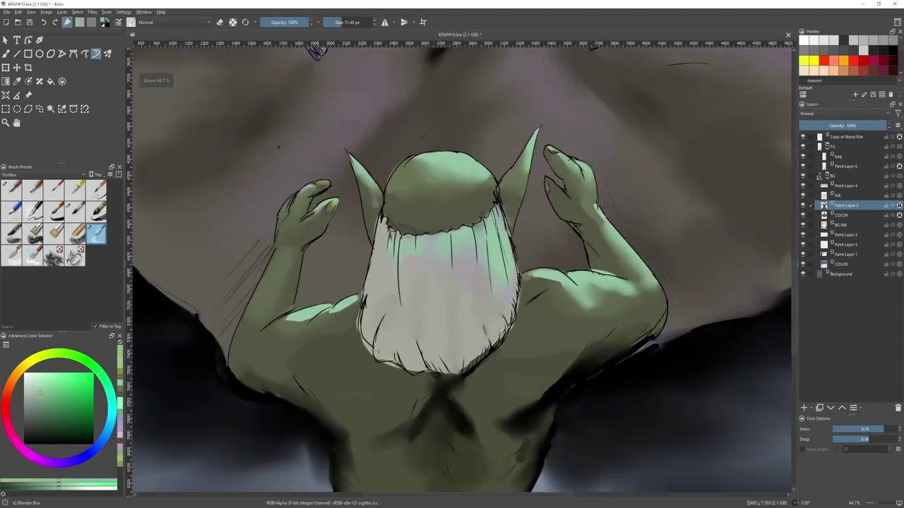
pyautogui.moveTo(316, 309)
pyautogui.mouseDown()
pyautogui.moveTo(333, 309)
pyautogui.moveTo(280, 325)
pyautogui.mouseUp()
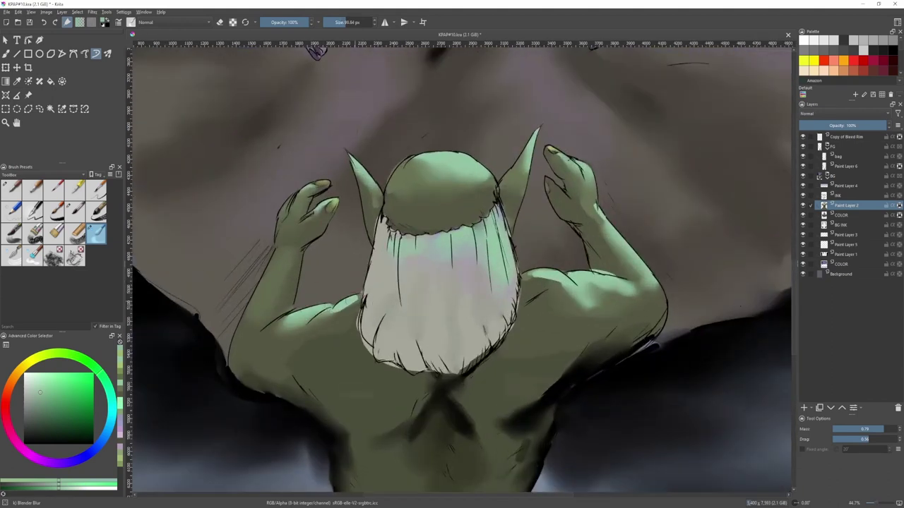
pyautogui.scroll(-3, 346, 303)
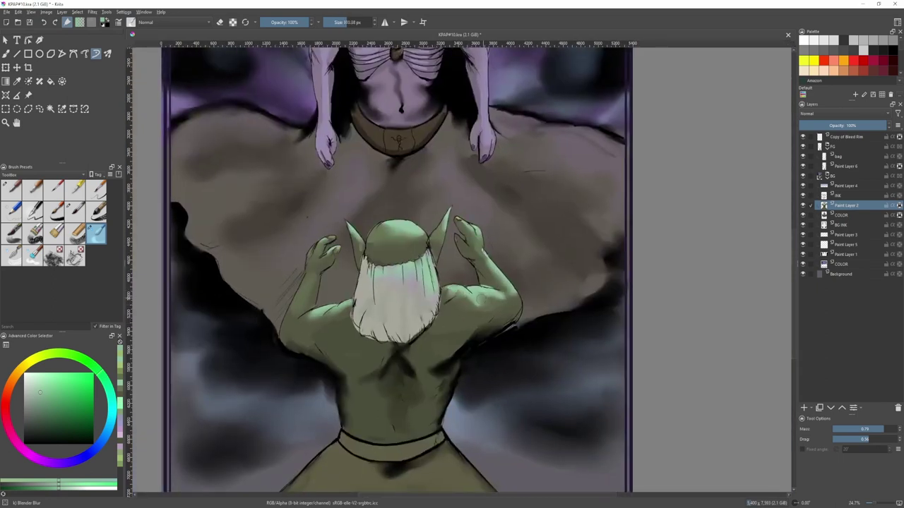
# - Paint a dark green shadow down the green figure's spine with the PenQuill brush, using a colour sampled from the back
pyautogui.moveTo(495, 245); pyautogui.dragTo(519, 335)
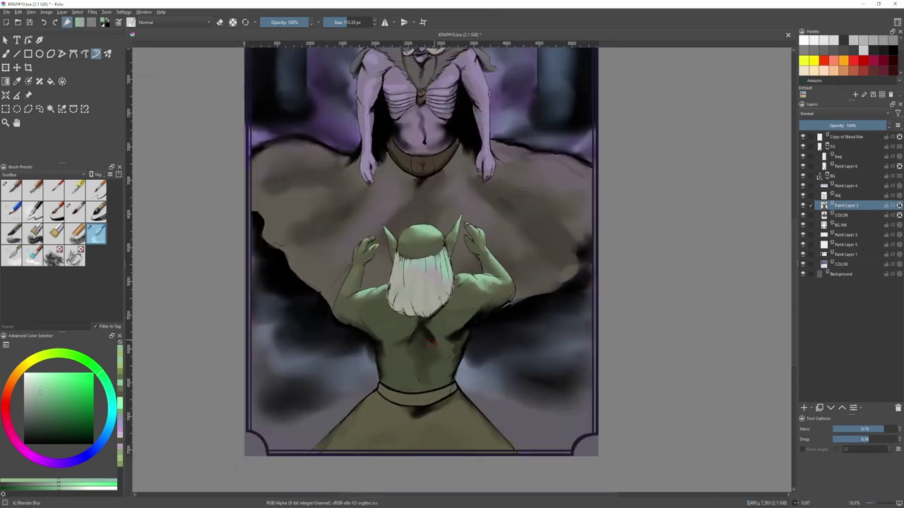
pyautogui.keyDown('ctrl'); pyautogui.click(431, 355); pyautogui.keyUp('ctrl')
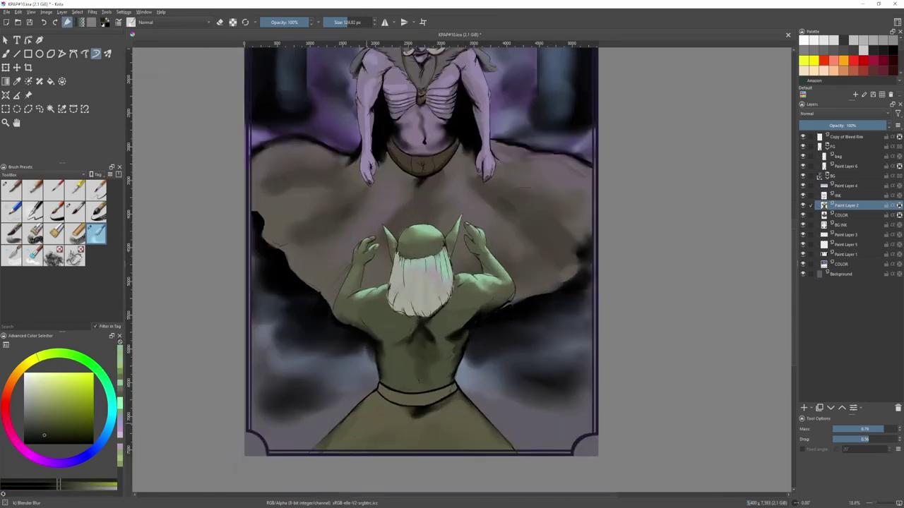
pyautogui.press('/')
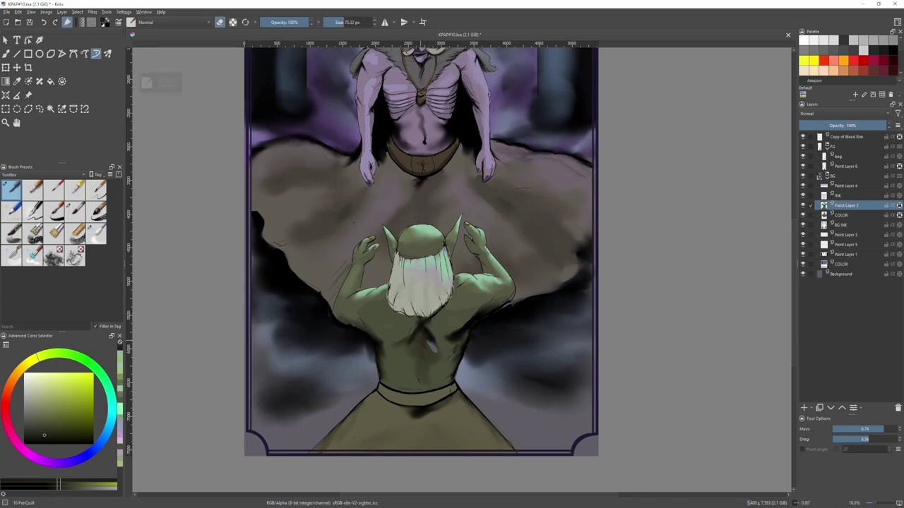
pyautogui.press('e')
pyautogui.moveTo(431, 341)
pyautogui.mouseDown()
pyautogui.moveTo(424, 412)
pyautogui.moveTo(436, 405)
pyautogui.moveTo(389, 448)
pyautogui.moveTo(445, 434)
pyautogui.moveTo(406, 435)
pyautogui.moveTo(377, 402)
pyautogui.mouseUp()
# - Sample a dark olive below the belt and paint a broad shadow patch on the skirt with a larger brush
pyautogui.keyDown('ctrl'); pyautogui.click(436, 407); pyautogui.keyUp('ctrl')
pyautogui.press(']')
pyautogui.press(']')
pyautogui.press(']')
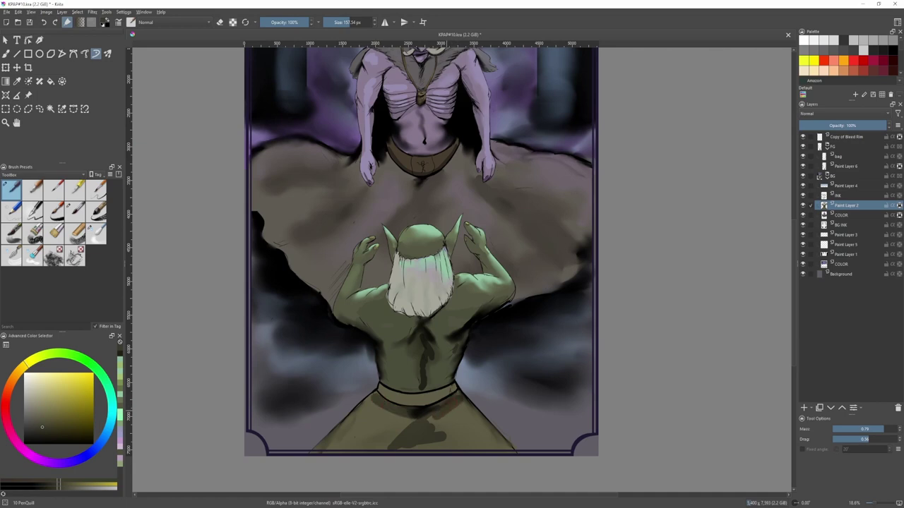
pyautogui.press('f')
pyautogui.click(411, 440)
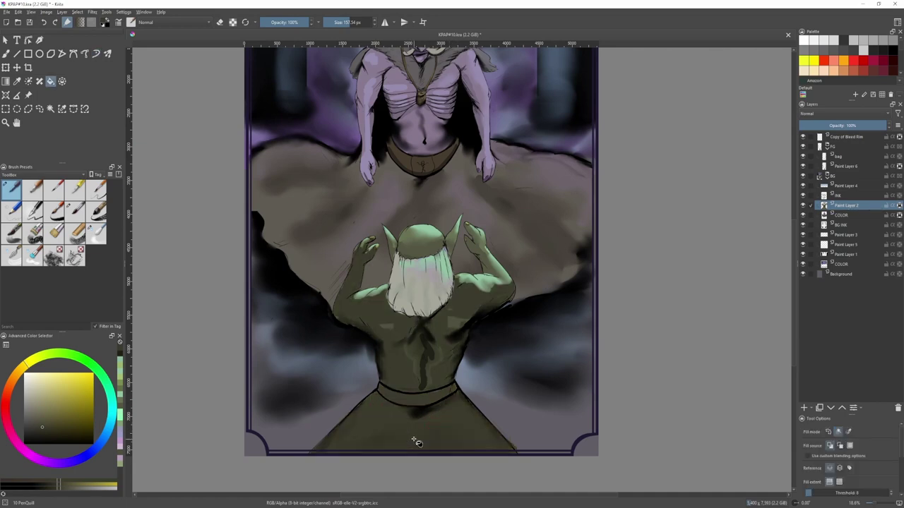
pyautogui.hotkey('ctrl', 'z')
pyautogui.press('b')
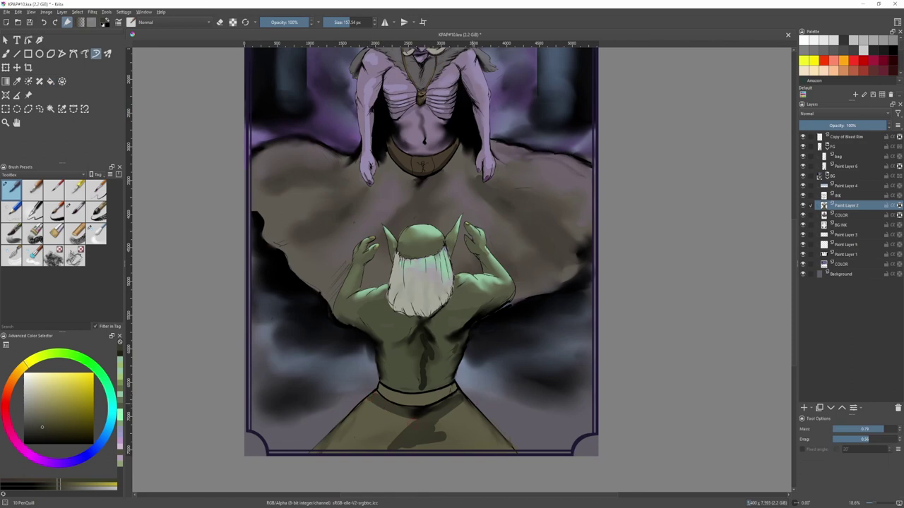
# - Paint dark olive along the skirt's upper edge to seal it below the belt, and fill the remaining skirt with that colour
pyautogui.moveTo(472, 400); pyautogui.dragTo(436, 425)
pyautogui.moveTo(360, 402); pyautogui.dragTo(411, 427)
pyautogui.press('f')
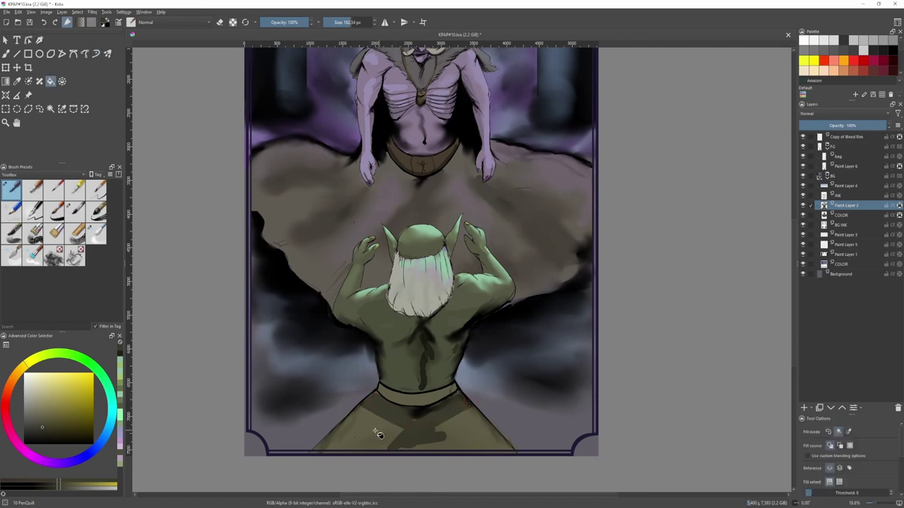
pyautogui.click(438, 447)
pyautogui.press('b')
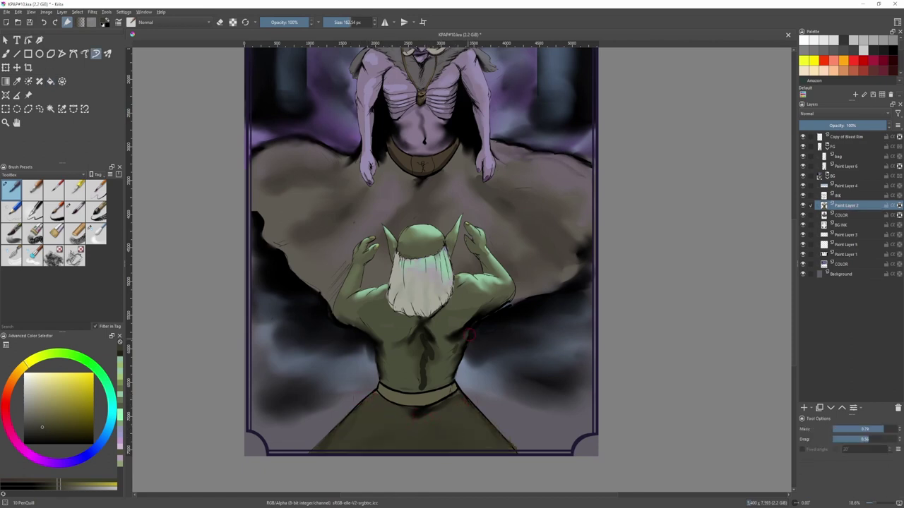
# - Paint muted mint rim highlights along both outer edges of the skirt and waist with colours sampled from the figure
pyautogui.keyDown('ctrl'); pyautogui.click(501, 310); pyautogui.keyUp('ctrl')
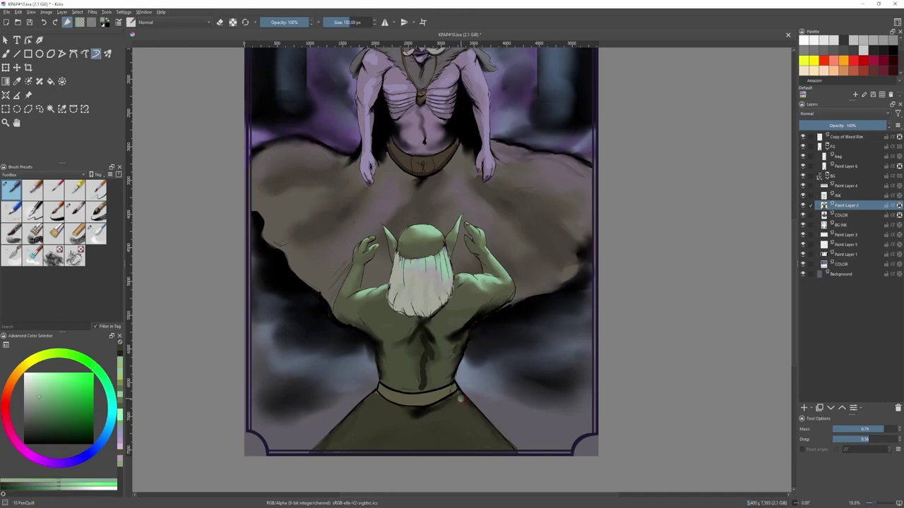
pyautogui.moveTo(460, 398); pyautogui.dragTo(499, 437)
pyautogui.keyDown('ctrl'); pyautogui.click(478, 422); pyautogui.keyUp('ctrl')
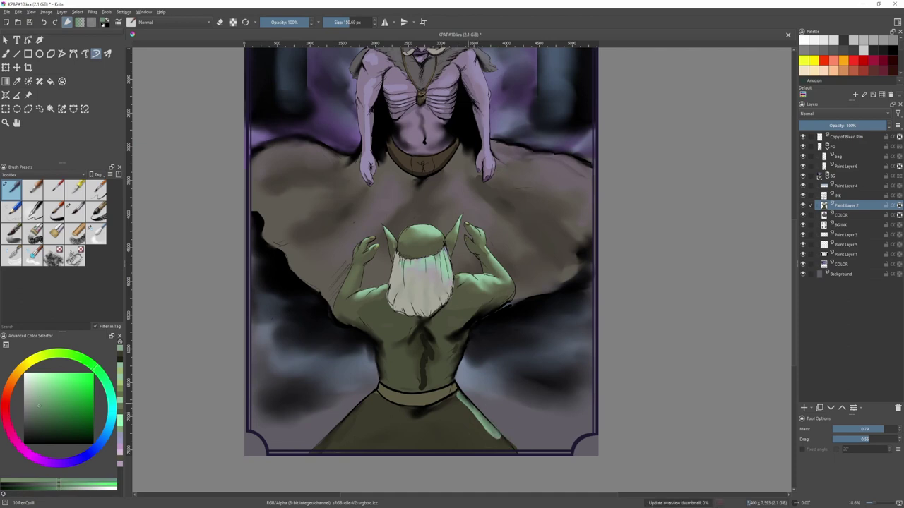
pyautogui.moveTo(459, 395); pyautogui.dragTo(497, 436)
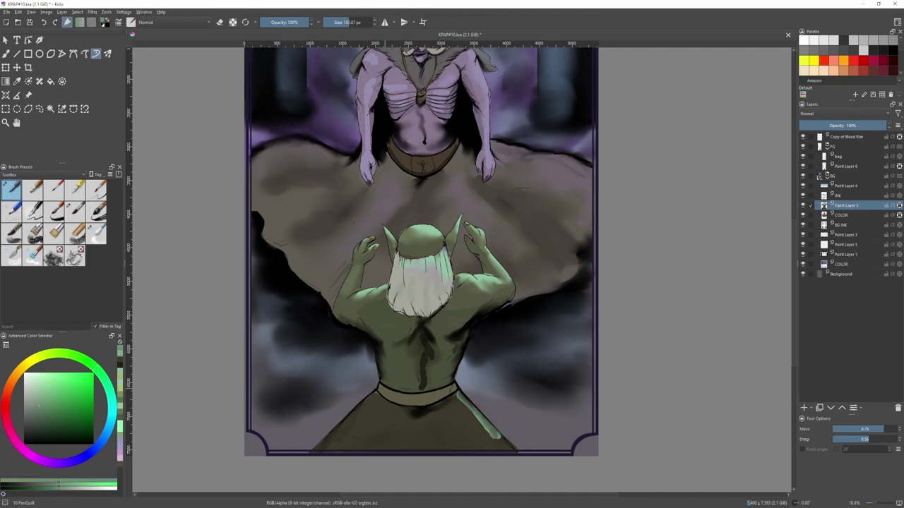
pyautogui.moveTo(377, 393); pyautogui.dragTo(317, 447)
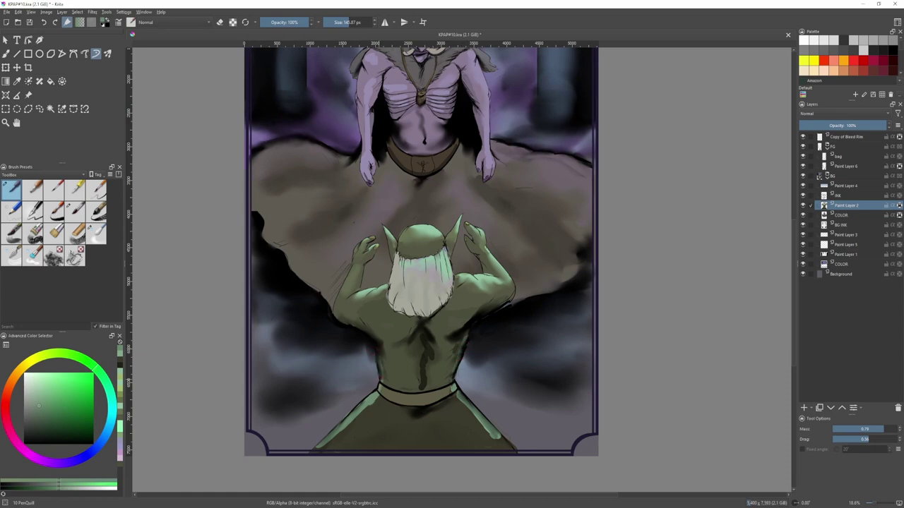
# - Blend the mint rim highlights on both skirt edges and the waist with a large Blender Blur brush
pyautogui.click(96, 233)
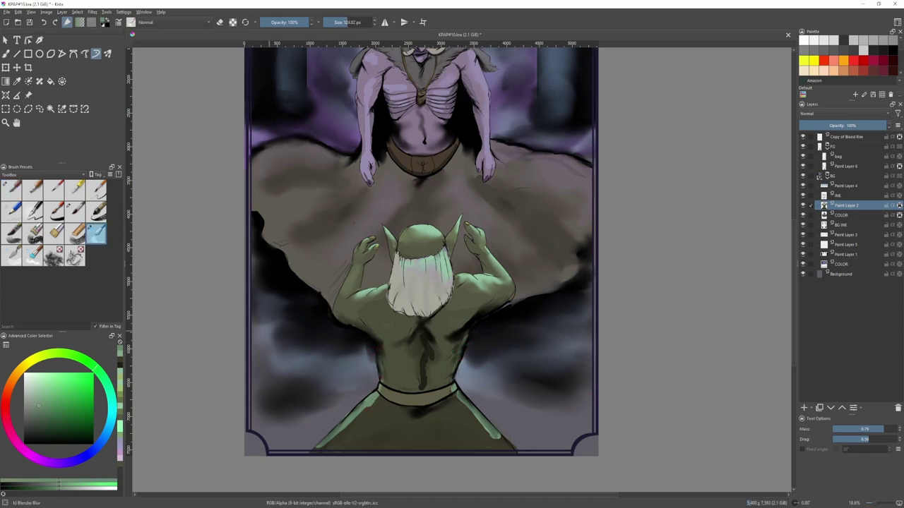
pyautogui.moveTo(356, 389)
pyautogui.mouseDown()
pyautogui.moveTo(381, 388)
pyautogui.moveTo(333, 446)
pyautogui.mouseUp()
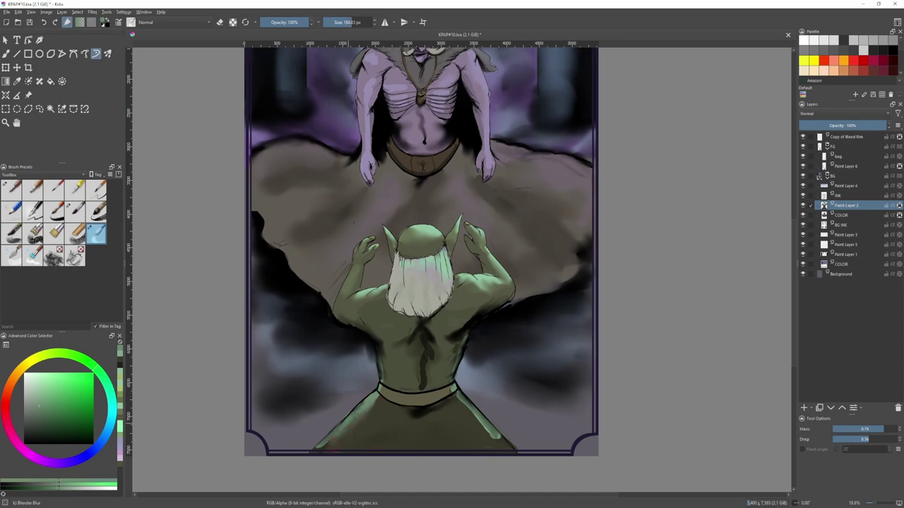
pyautogui.moveTo(468, 410); pyautogui.dragTo(508, 446)
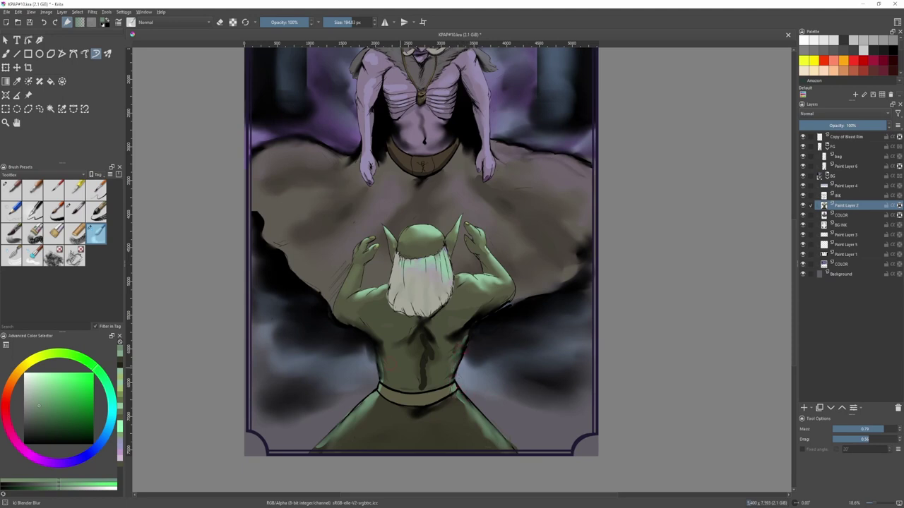
pyautogui.moveTo(381, 353); pyautogui.dragTo(395, 380)
# - Blend the dark spine shadow into the green figure's back
pyautogui.scroll(-2, 451, 340)
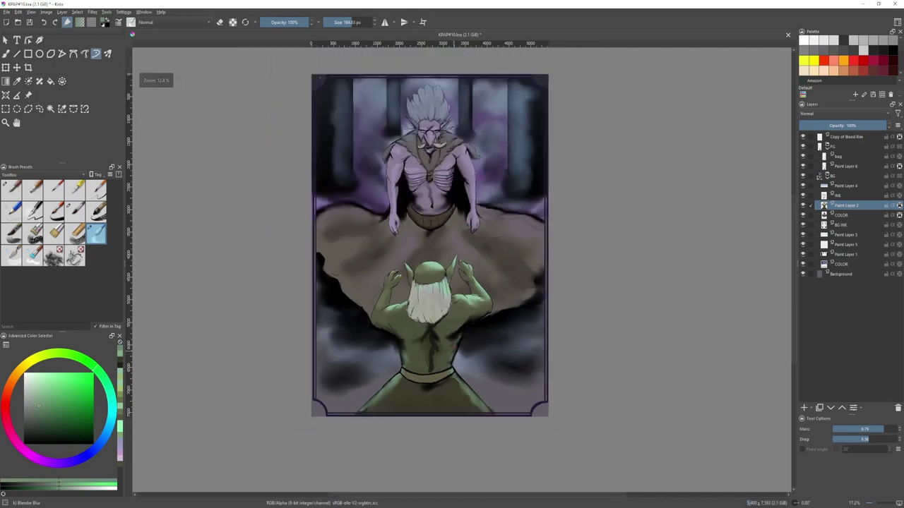
pyautogui.press('2')
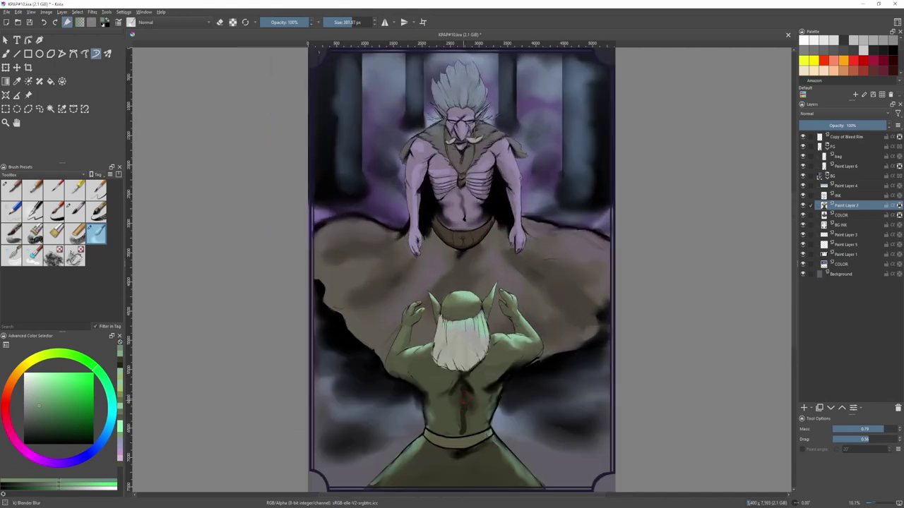
pyautogui.moveTo(464, 399); pyautogui.dragTo(463, 421)
# - Shade the belt with the PenQuill brush in a darker version of its sampled colour
pyautogui.keyDown('ctrl'); pyautogui.click(463, 441); pyautogui.keyUp('ctrl')
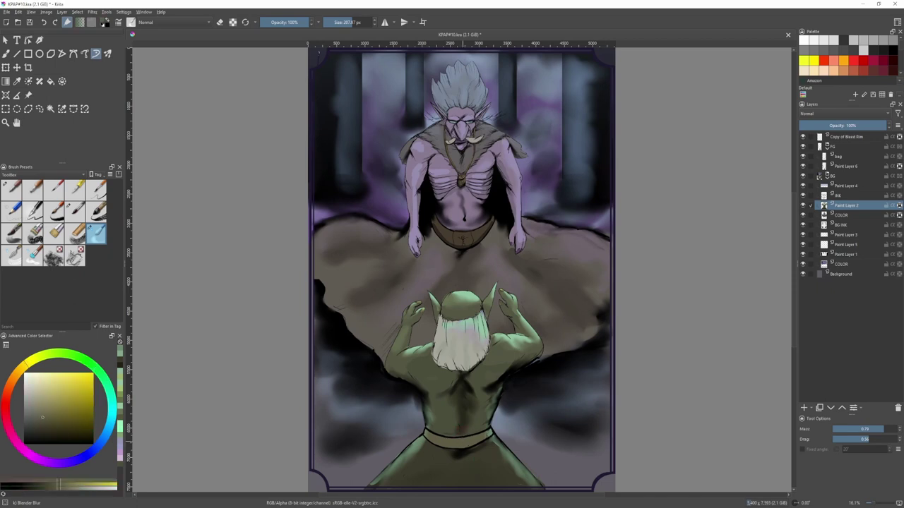
pyautogui.click(46, 424)
pyautogui.press('/')
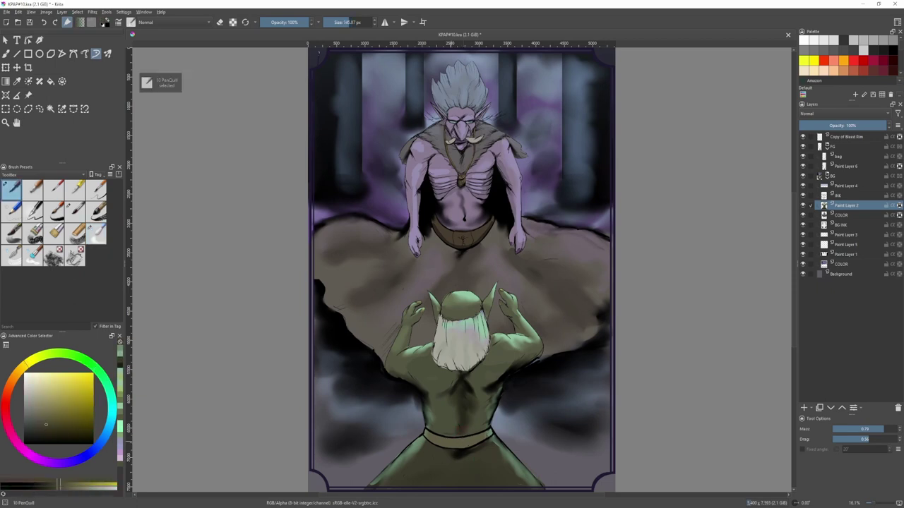
pyautogui.moveTo(472, 468); pyautogui.dragTo(454, 402)
pyautogui.scroll(3, 455, 402)
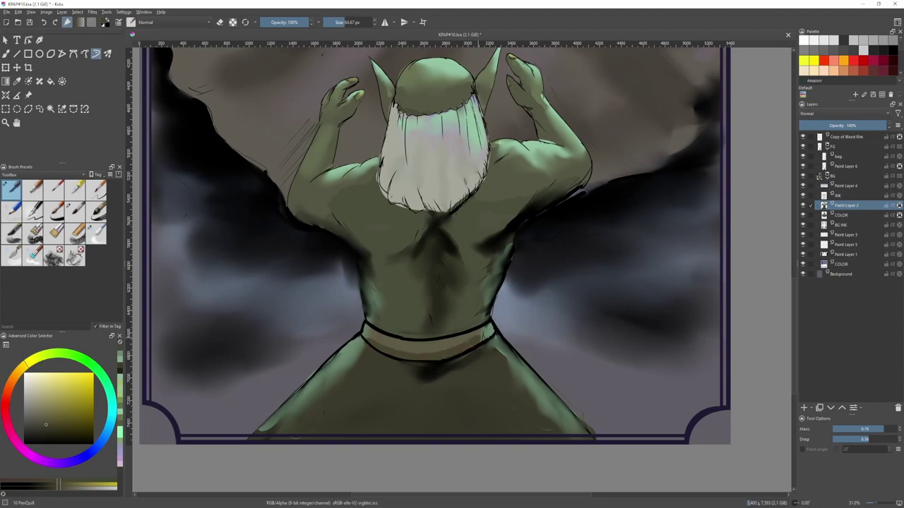
# - Pick a darker olive and paint a deep shadow in the middle of the skirt below the belt
pyautogui.scroll(-3, 448, 367)
pyautogui.click(52, 437)
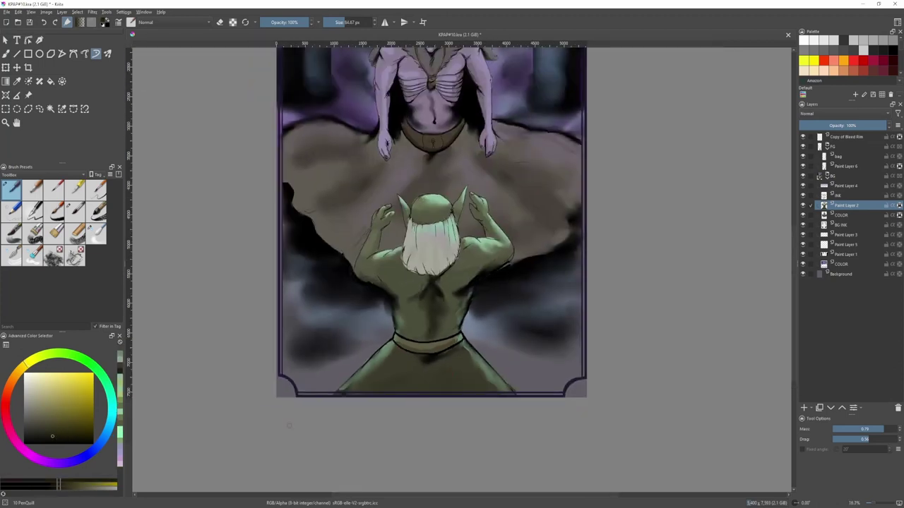
pyautogui.moveTo(441, 380)
pyautogui.keyDown('shift'); pyautogui.mouseDown()
pyautogui.moveTo(452, 379)
pyautogui.moveTo(418, 390)
pyautogui.moveTo(448, 368)
pyautogui.moveTo(454, 393)
pyautogui.moveTo(405, 385)
pyautogui.moveTo(427, 374)
pyautogui.moveTo(454, 377)
pyautogui.moveTo(456, 389)
pyautogui.moveTo(419, 372)
pyautogui.mouseUp(); pyautogui.keyUp('shift')
# - Blend the shadows on the green figure's skirt and back, and soften the head and hair shading with Blender Blur
pyautogui.click(96, 234)
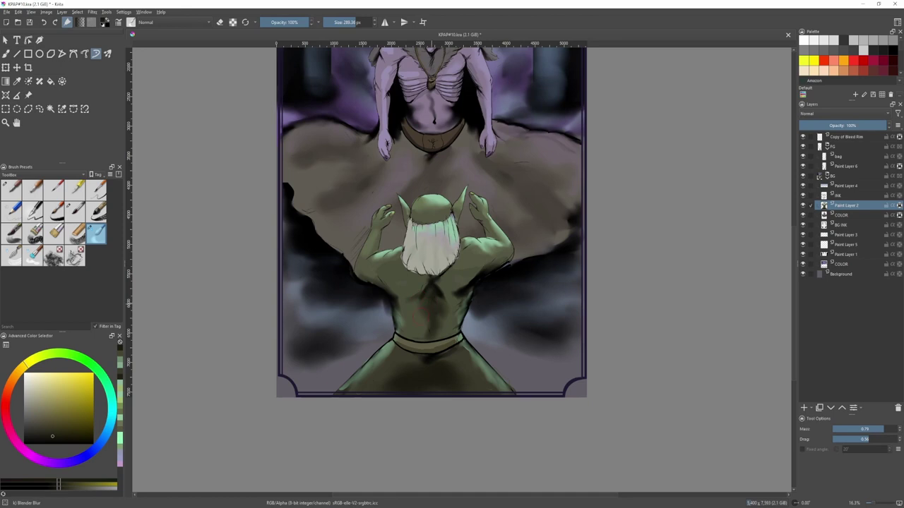
pyautogui.moveTo(433, 311); pyautogui.dragTo(431, 294)
pyautogui.moveTo(436, 255)
pyautogui.keyDown('shift'); pyautogui.mouseDown()
pyautogui.moveTo(443, 232)
pyautogui.moveTo(445, 244)
pyautogui.moveTo(433, 238)
pyautogui.mouseUp(); pyautogui.keyUp('shift')
pyautogui.moveTo(433, 238)
pyautogui.mouseDown()
pyautogui.moveTo(420, 236)
pyautogui.moveTo(437, 303)
pyautogui.moveTo(457, 315)
pyautogui.mouseUp()
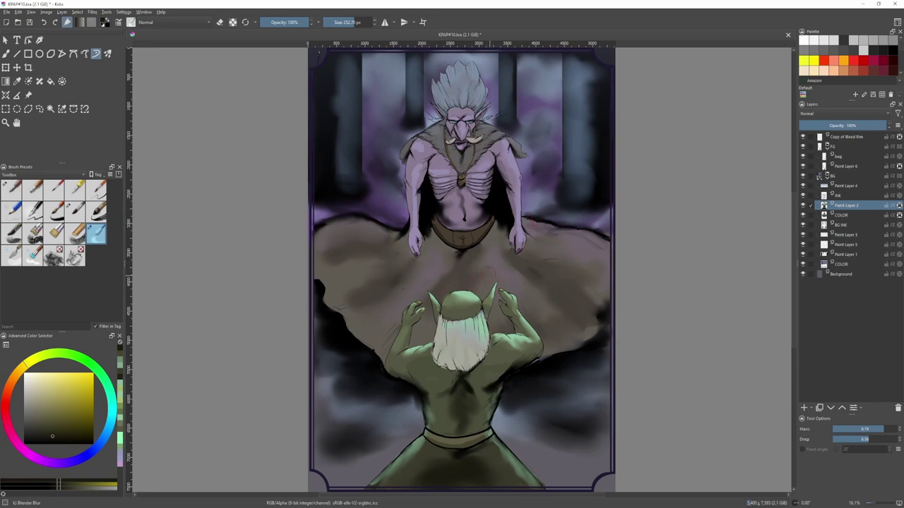
# - Add a new paint layer in the BG group and place it between the COLOR and BG INK layers
pyautogui.moveTo(513, 168); pyautogui.dragTo(494, 187)
pyautogui.click(842, 186)
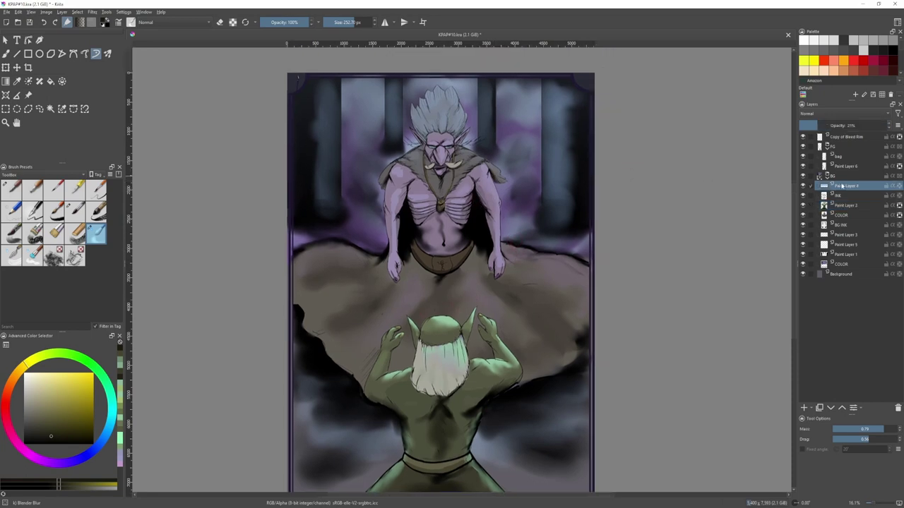
pyautogui.click(803, 408)
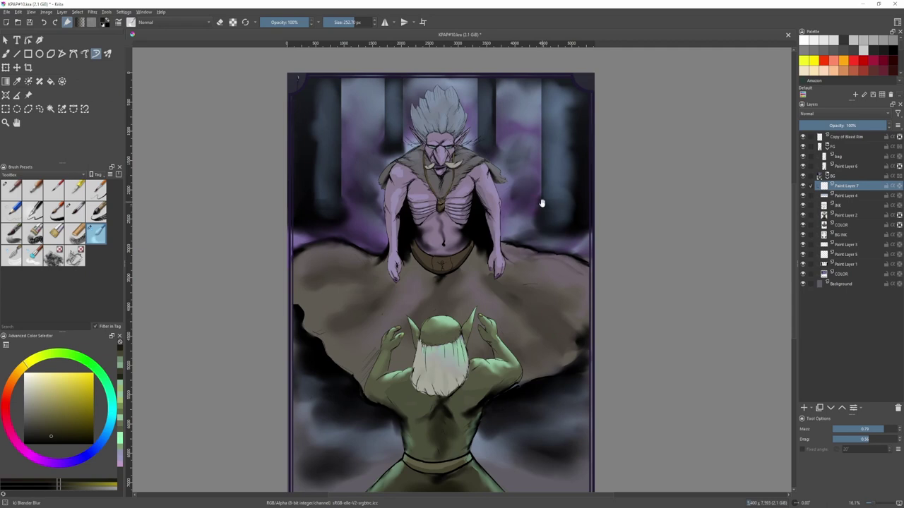
pyautogui.scroll(-2, 542, 213)
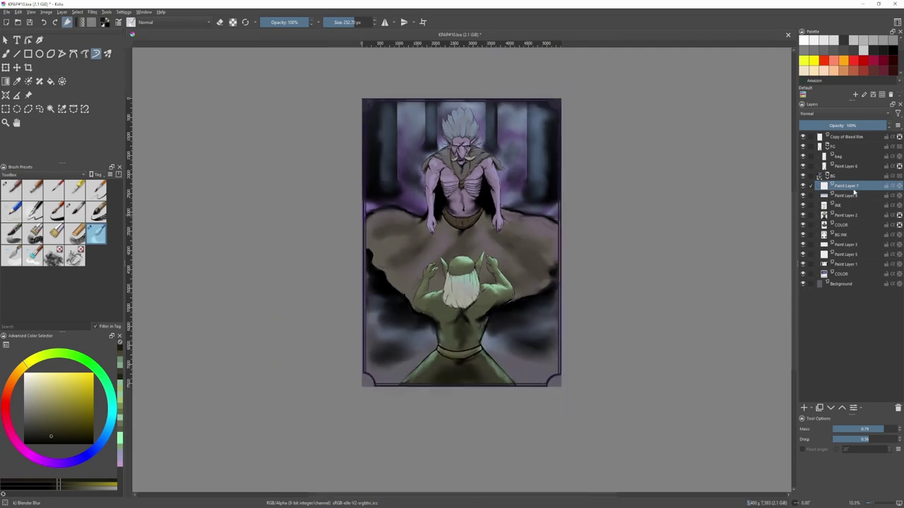
pyautogui.moveTo(857, 189); pyautogui.dragTo(869, 225)
# - Fill a rectangular column about 1,900 px wide behind the purple figure with a downward-fading pale green gradient, sampling colours from the artwork
pyautogui.hotkey('ctrl', 'r')
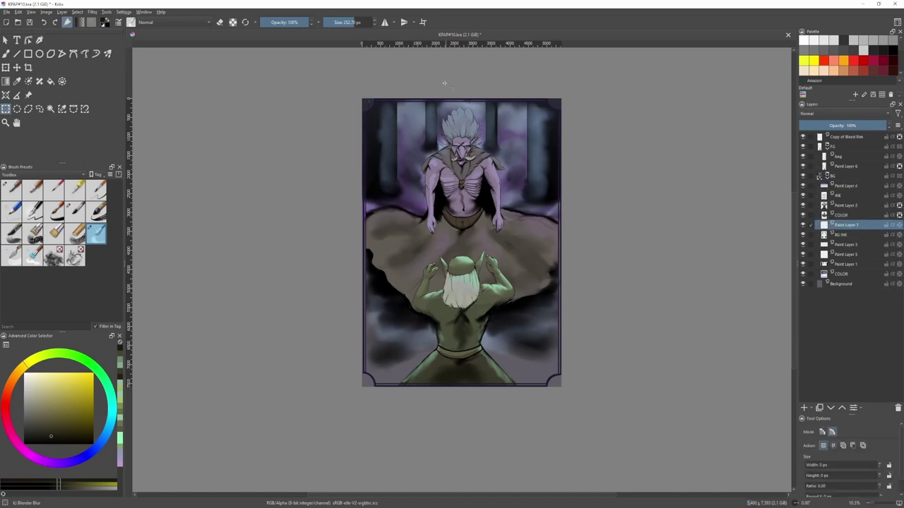
pyautogui.moveTo(434, 84); pyautogui.dragTo(500, 314)
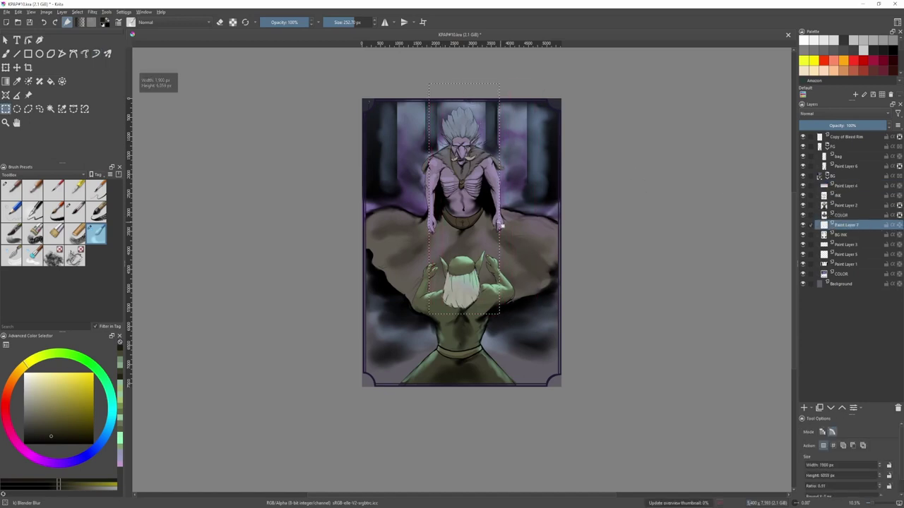
pyautogui.press('g')
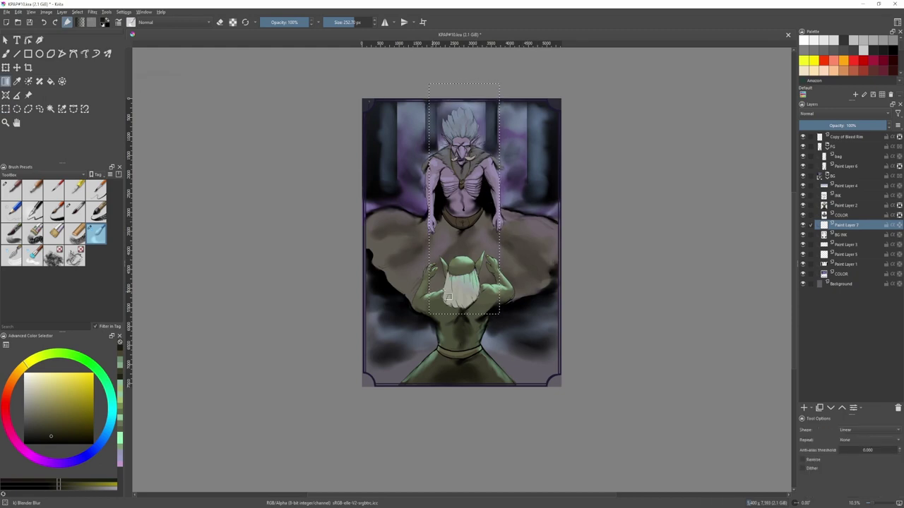
pyautogui.keyDown('ctrl'); pyautogui.click(456, 273); pyautogui.keyUp('ctrl')
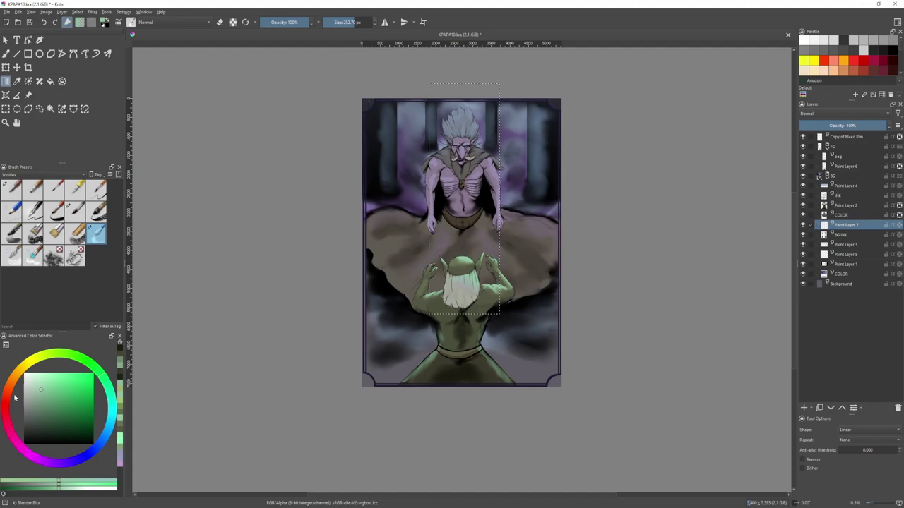
pyautogui.keyDown('ctrl'); pyautogui.click(473, 110); pyautogui.keyUp('ctrl')
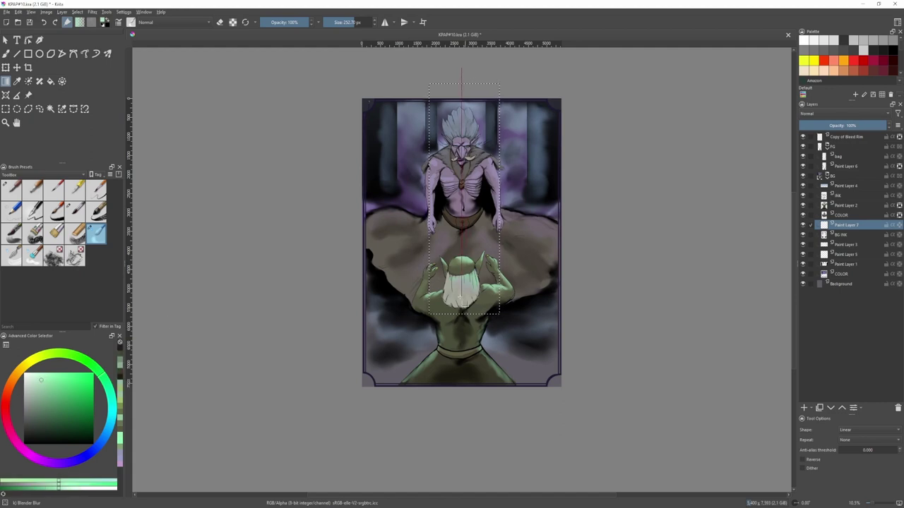
pyautogui.moveTo(468, 104); pyautogui.dragTo(471, 192)
pyautogui.hotkey('ctrl', 'shift', 'a')
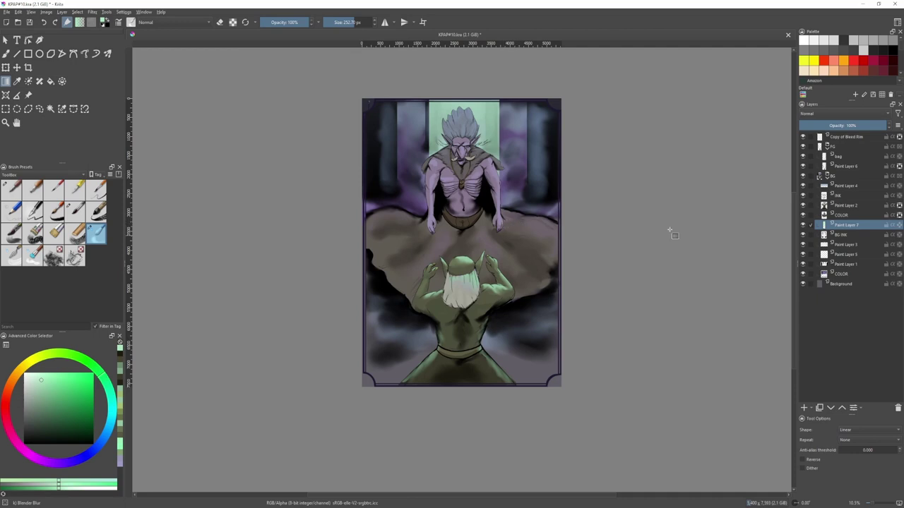
# - Move the green light layer directly above the INK layer in the BG group and save the document
pyautogui.moveTo(845, 226); pyautogui.dragTo(846, 200)
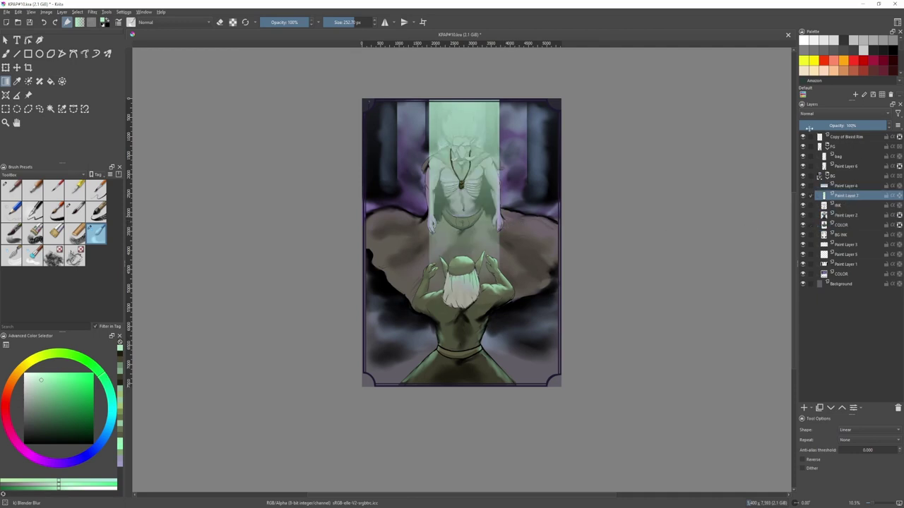
pyautogui.hotkey('ctrl', 's')
# - Soften the green light column with a Gaussian Blur of about 292 px in both directions
pyautogui.click(92, 12)
pyautogui.click(105, 14)
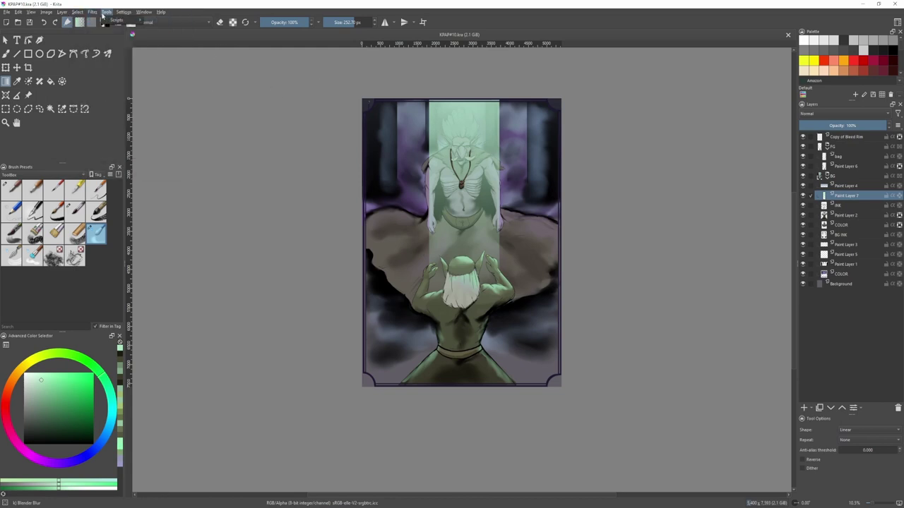
pyautogui.click(96, 12)
pyautogui.moveTo(115, 55)
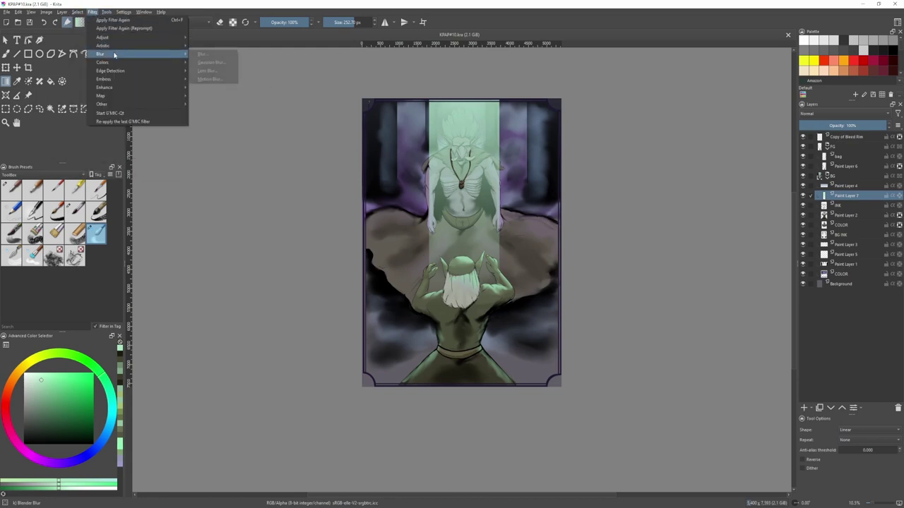
pyautogui.click(211, 62)
pyautogui.moveTo(745, 236); pyautogui.dragTo(797, 237)
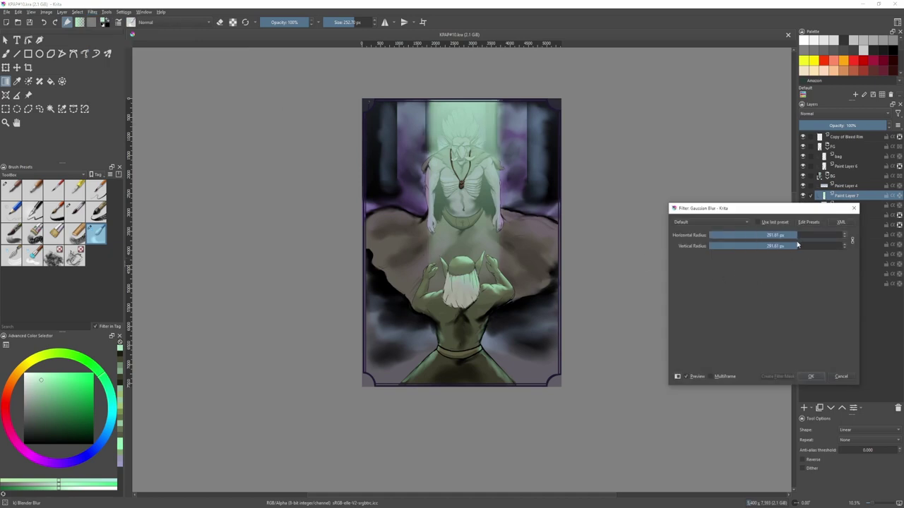
pyautogui.click(809, 376)
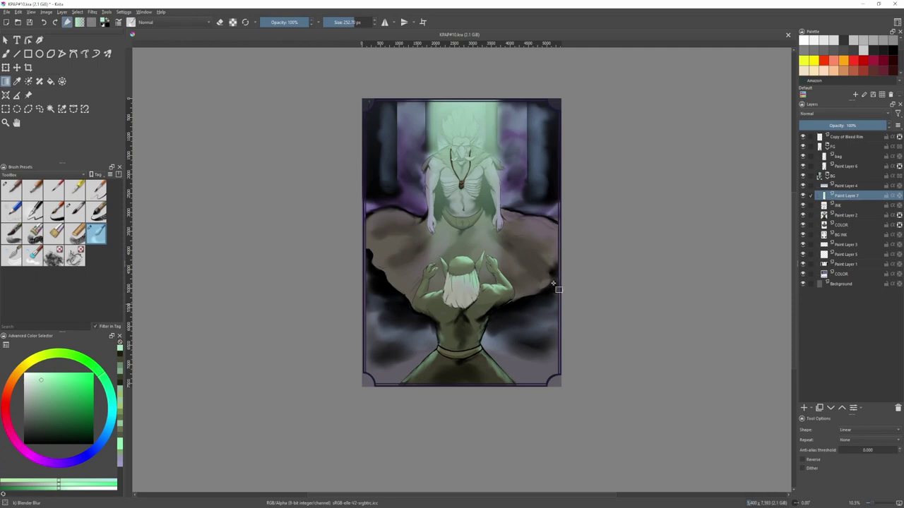
# - Stretch the blurred green light column sideways until it spans nearly the full width of the illustration
pyautogui.hotkey('ctrl', 't')
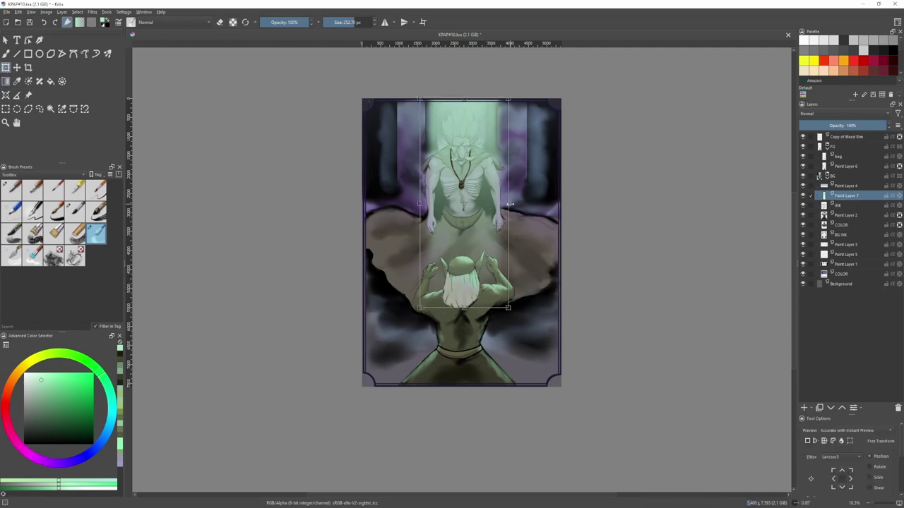
pyautogui.moveTo(511, 207); pyautogui.dragTo(541, 204)
pyautogui.moveTo(423, 201); pyautogui.dragTo(369, 197)
pyautogui.moveTo(537, 205); pyautogui.dragTo(558, 204)
pyautogui.press('Return')
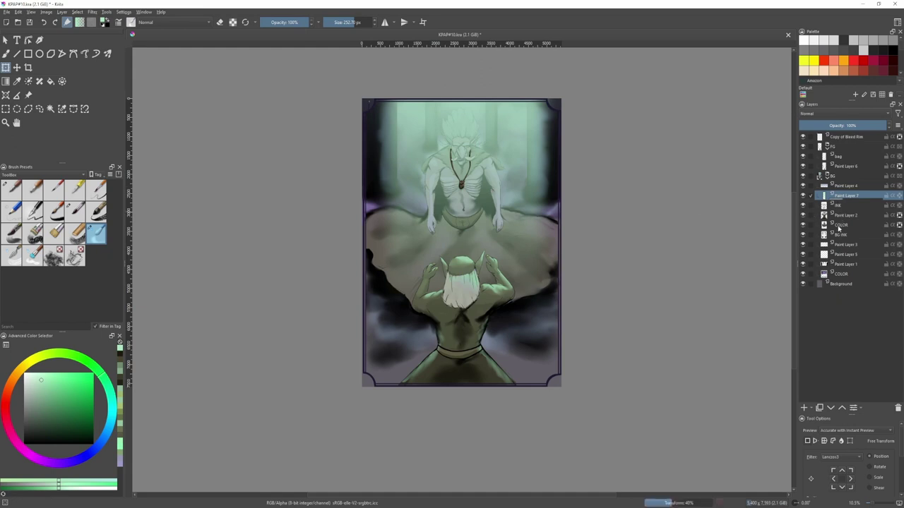
# - Restack the green light layer so it sits between Paint Layer 2 and the COLOR layer
pyautogui.moveTo(838, 228)
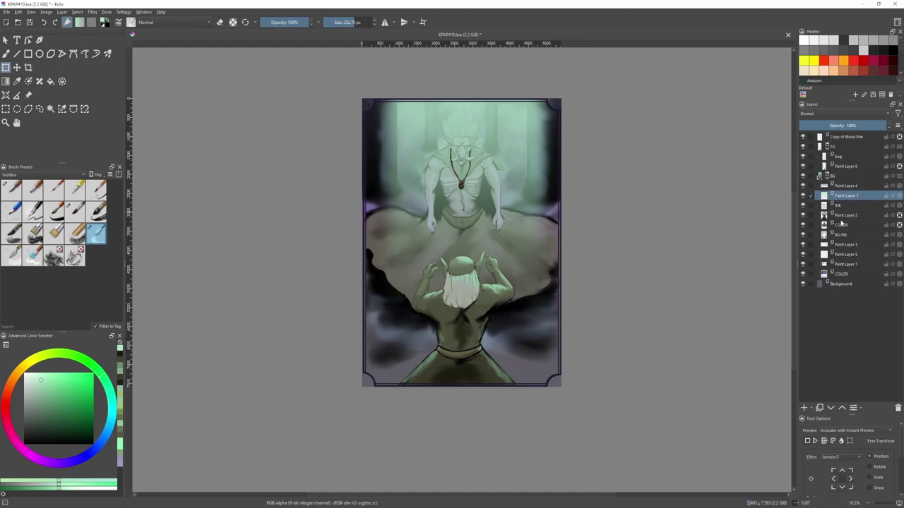
pyautogui.click(841, 218)
pyautogui.click(842, 208)
pyautogui.click(846, 199)
pyautogui.moveTo(848, 199); pyautogui.dragTo(848, 226)
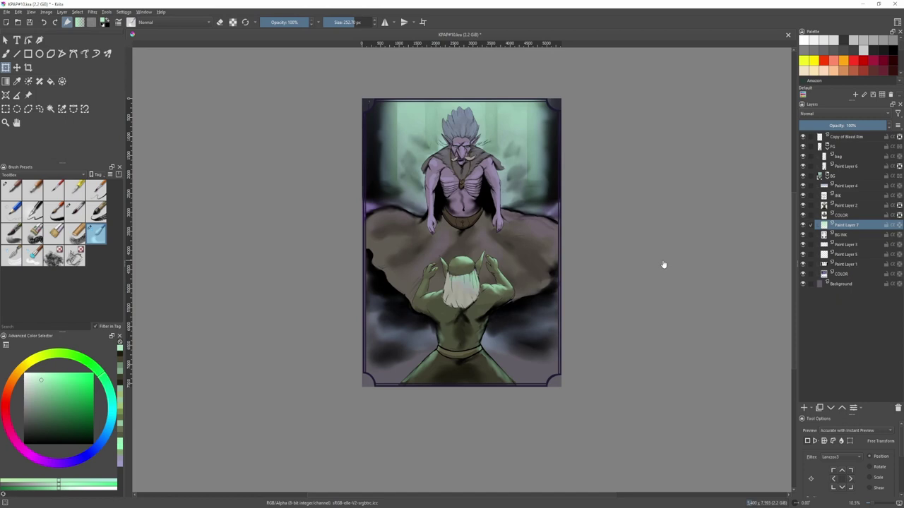
pyautogui.hotkey('ctrl', 'pageup')
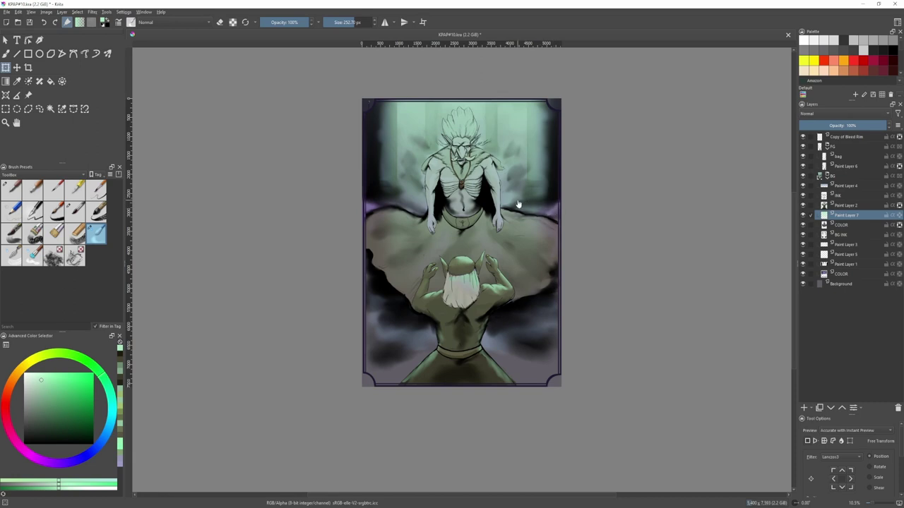
# - Try erasing the green light over the purple figure's chest with the PenQuill brush
pyautogui.press('b')
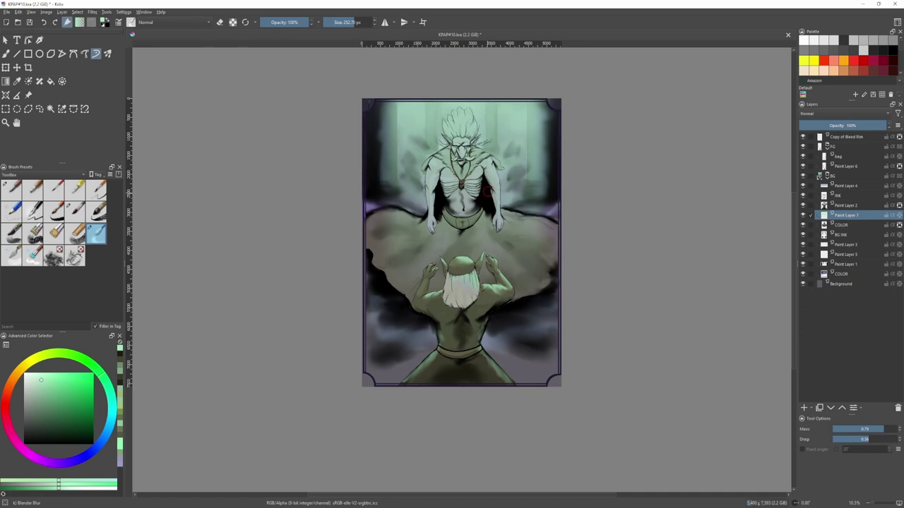
pyautogui.press('/')
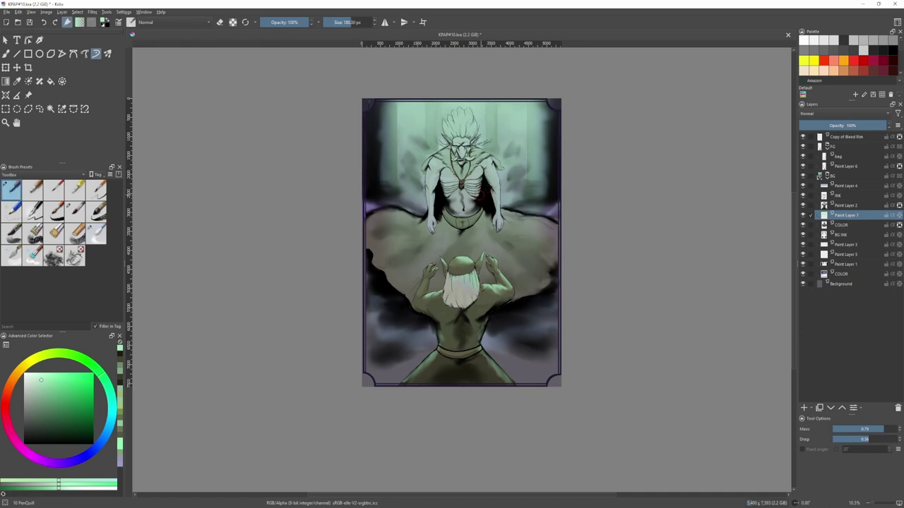
pyautogui.press('e')
pyautogui.moveTo(469, 168); pyautogui.dragTo(471, 185)
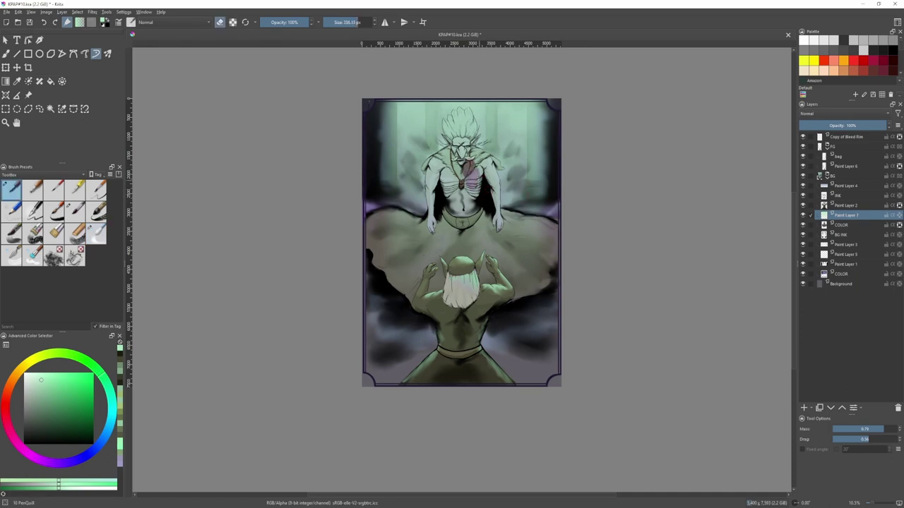
pyautogui.hotkey('ctrl', 'z')
# - Partly erase the green tint over the purple figure with a large Pencil-1 Hard eraser, and clear the green light from the layer
pyautogui.press('/')
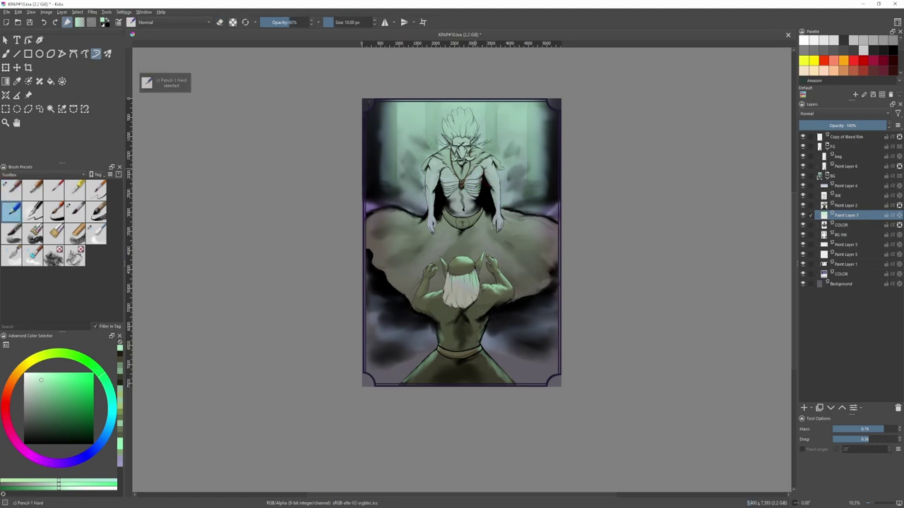
pyautogui.press('e')
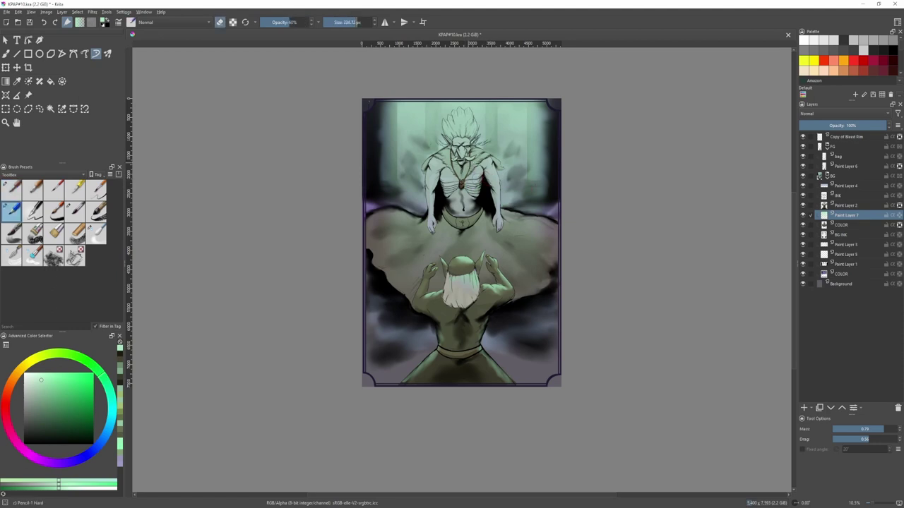
pyautogui.moveTo(480, 159); pyautogui.dragTo(489, 174)
pyautogui.moveTo(468, 130)
pyautogui.mouseDown()
pyautogui.moveTo(461, 137)
pyautogui.moveTo(458, 117)
pyautogui.moveTo(463, 164)
pyautogui.moveTo(453, 160)
pyautogui.moveTo(472, 175)
pyautogui.moveTo(434, 177)
pyautogui.moveTo(437, 204)
pyautogui.mouseUp()
pyautogui.press(']')
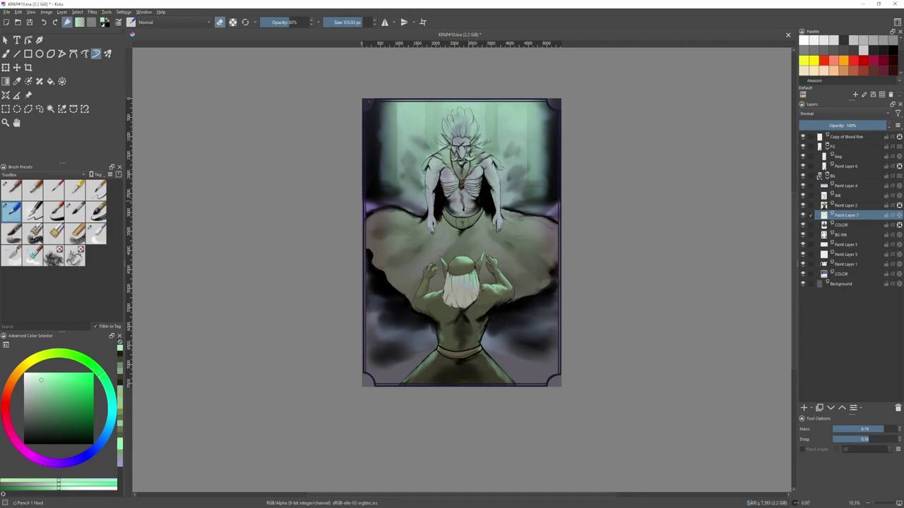
pyautogui.press(']')
pyautogui.moveTo(521, 121)
pyautogui.mouseDown()
pyautogui.moveTo(514, 112)
pyautogui.moveTo(523, 112)
pyautogui.moveTo(511, 121)
pyautogui.mouseUp()
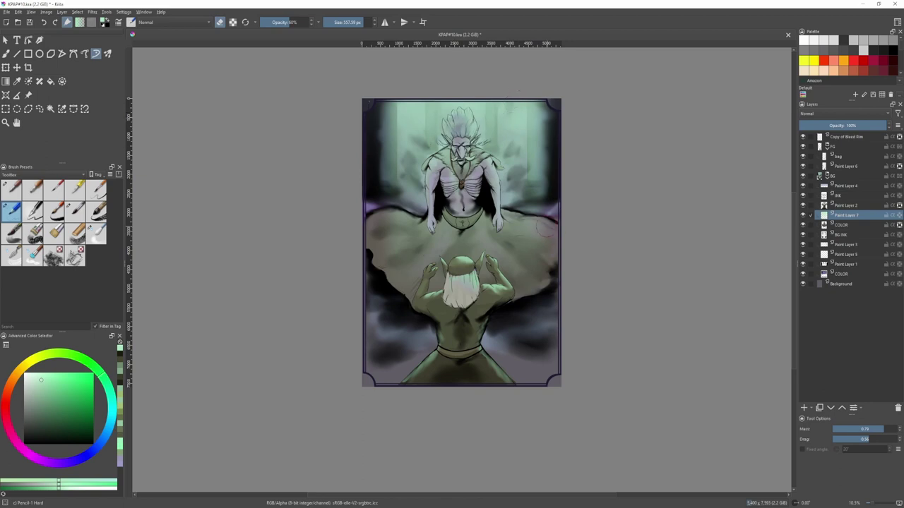
pyautogui.click(803, 215)
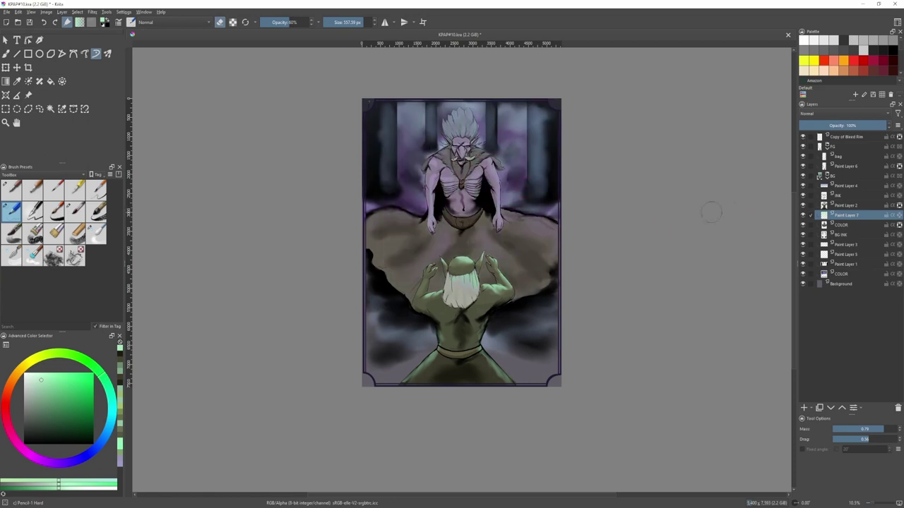
# - Try a triangular green gradient spreading from the purple figure's chest down to the green figure's shoulders, and clear the selection
pyautogui.scroll(2, 468, 221)
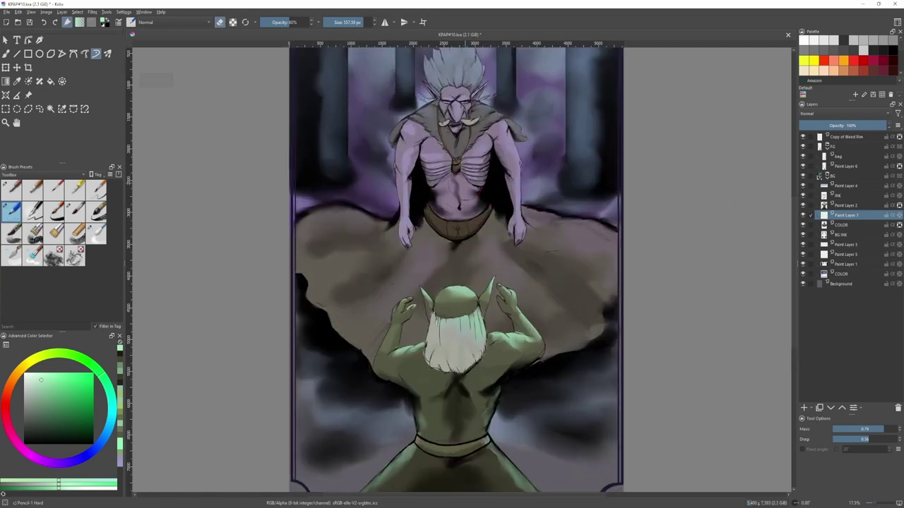
pyautogui.press('l')
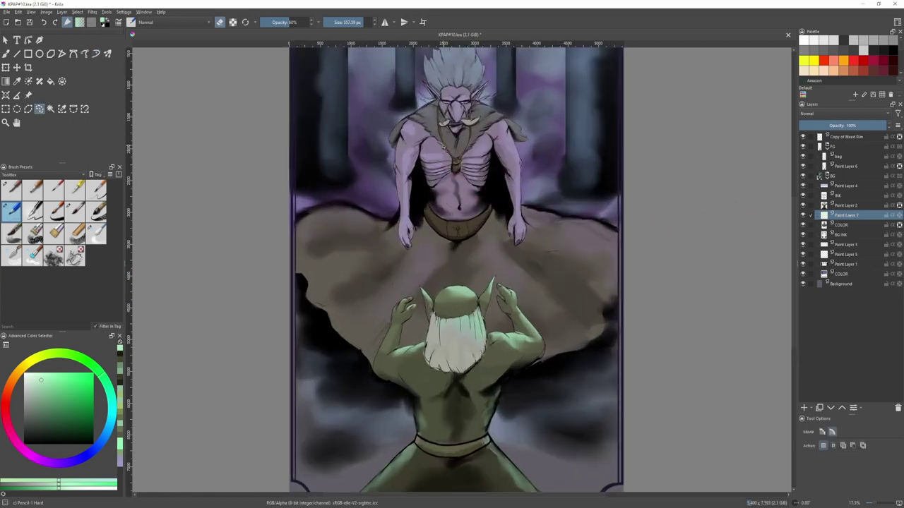
pyautogui.press('l')
pyautogui.click(589, 329)
pyautogui.click(339, 349)
pyautogui.click(455, 166)
pyautogui.scroll(-2, 452, 214)
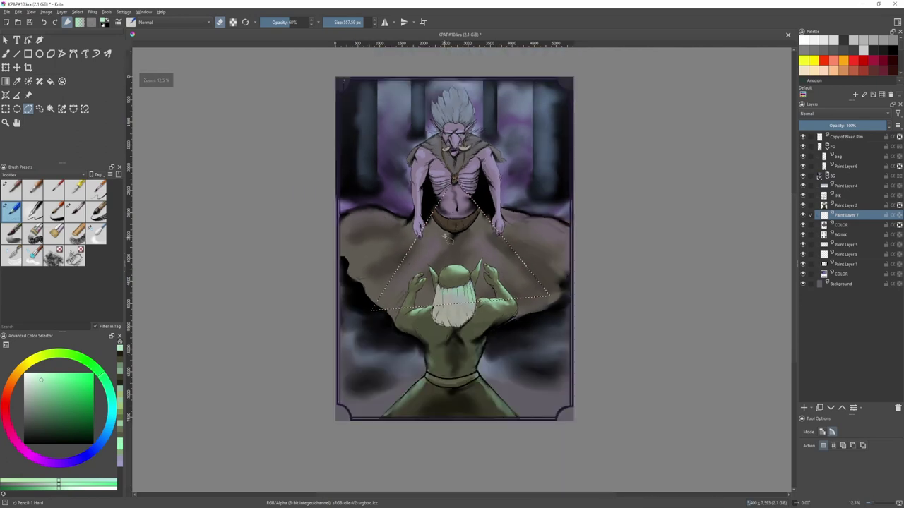
pyautogui.press('g')
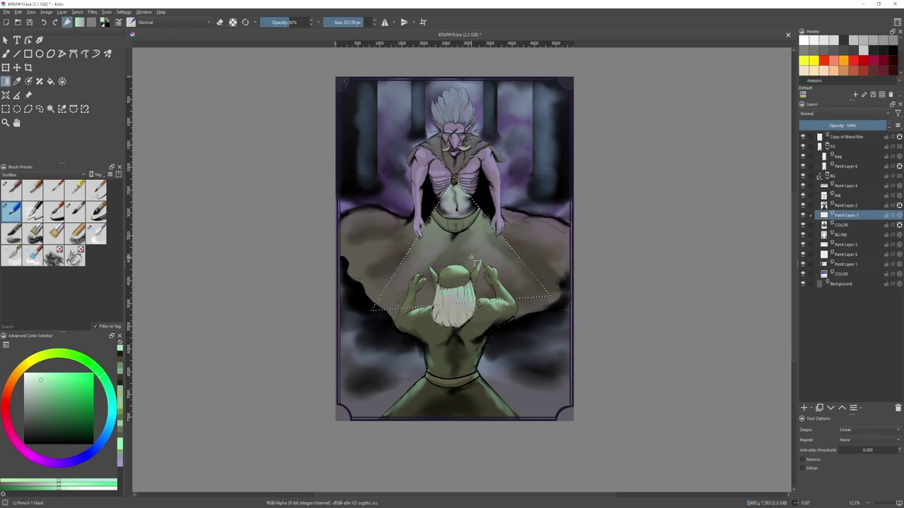
pyautogui.hotkey('ctrl', 'z')
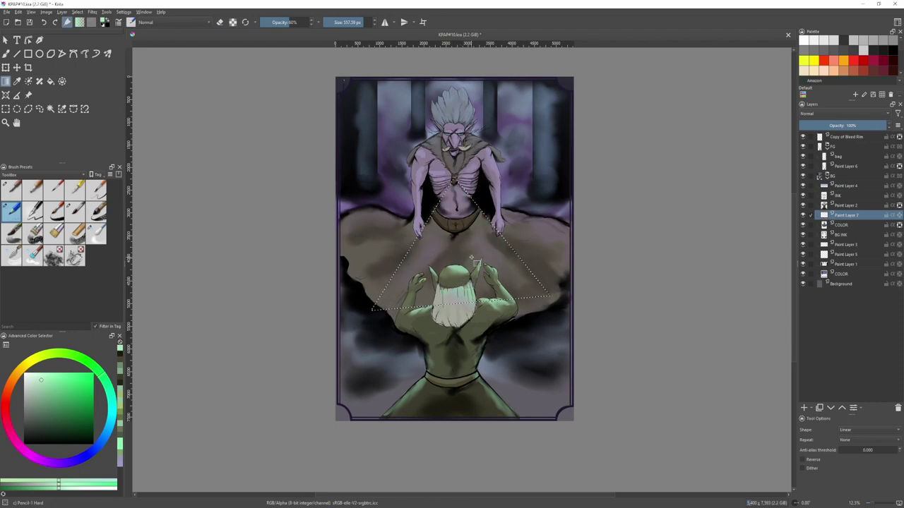
pyautogui.press('/')
pyautogui.hotkey('ctrl', 'shift', 'a')
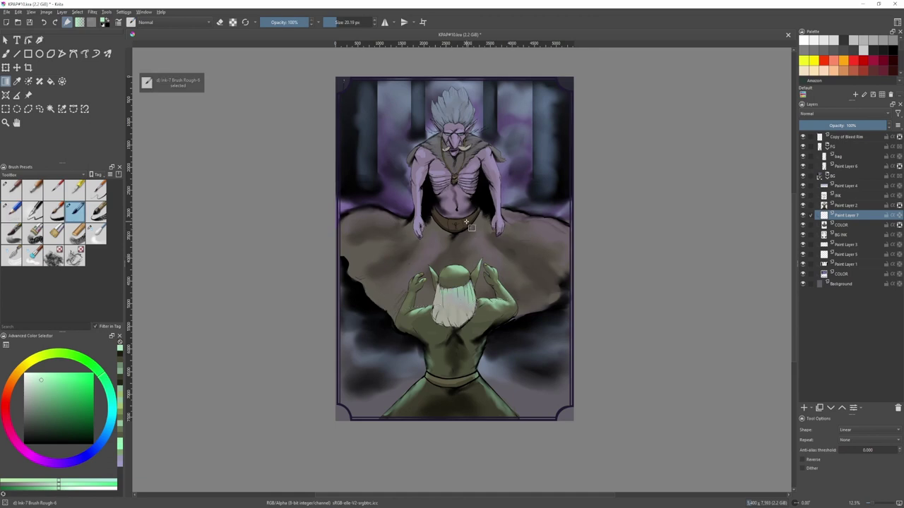
# - Outline a wide flat-topped cone from the purple figure's ribs to the page edges and fill it with a downward-fading green gradient
pyautogui.press('l')
pyautogui.click(475, 177)
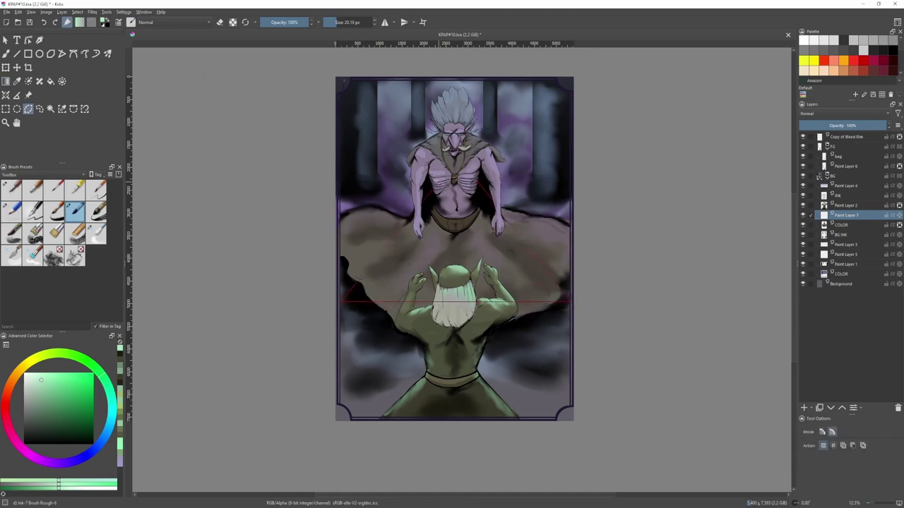
pyautogui.doubleClick(431, 179)
pyautogui.press('g')
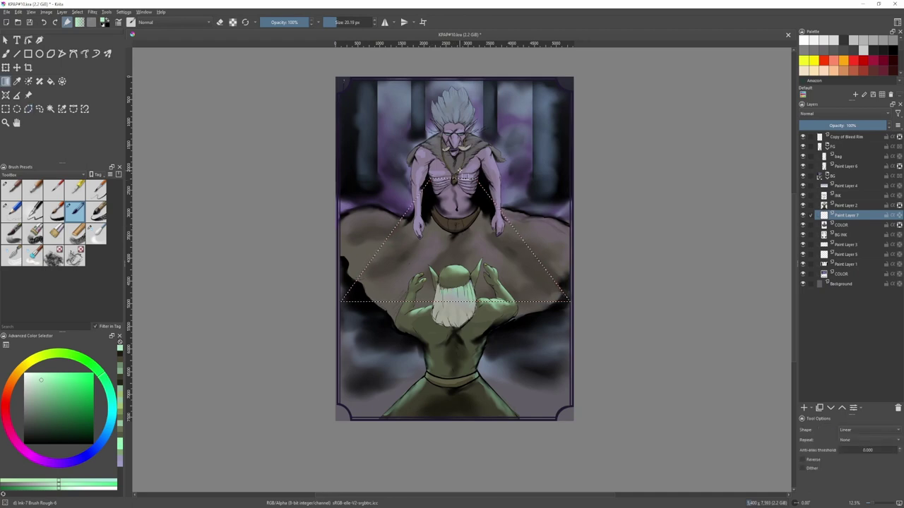
pyautogui.moveTo(459, 172); pyautogui.dragTo(484, 228)
pyautogui.hotkey('ctrl', 'shift', 'a')
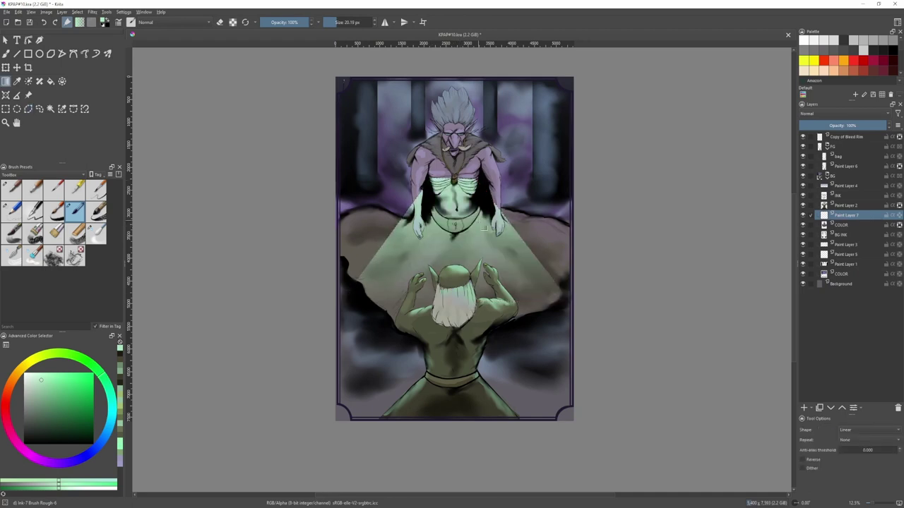
# - Stretch the green light cone upward to the purple figure's chest and downward to the green figure's waist
pyautogui.hotkey('ctrl', 't')
pyautogui.moveTo(454, 178); pyautogui.dragTo(455, 157)
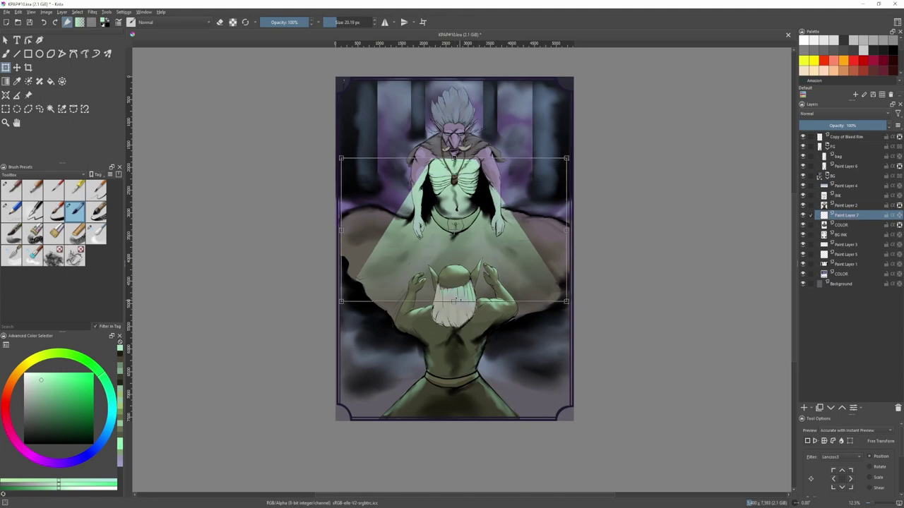
pyautogui.moveTo(454, 303); pyautogui.dragTo(470, 394)
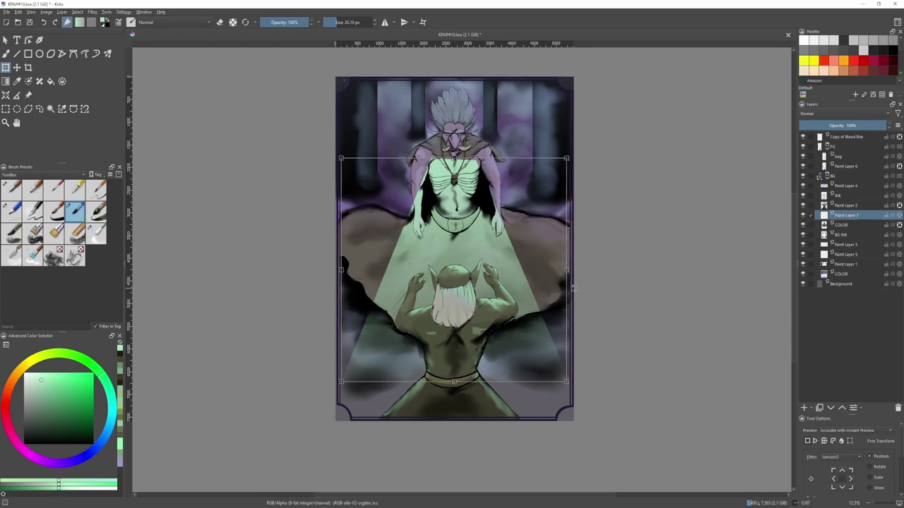
pyautogui.press('Return')
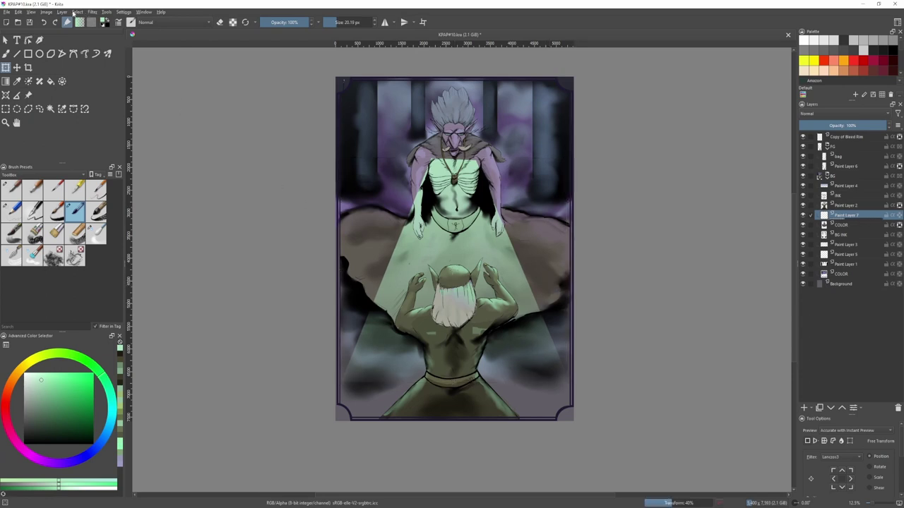
# - Soften the edges of the green light cone with a strong Gaussian Blur
pyautogui.click(94, 13)
pyautogui.moveTo(113, 55)
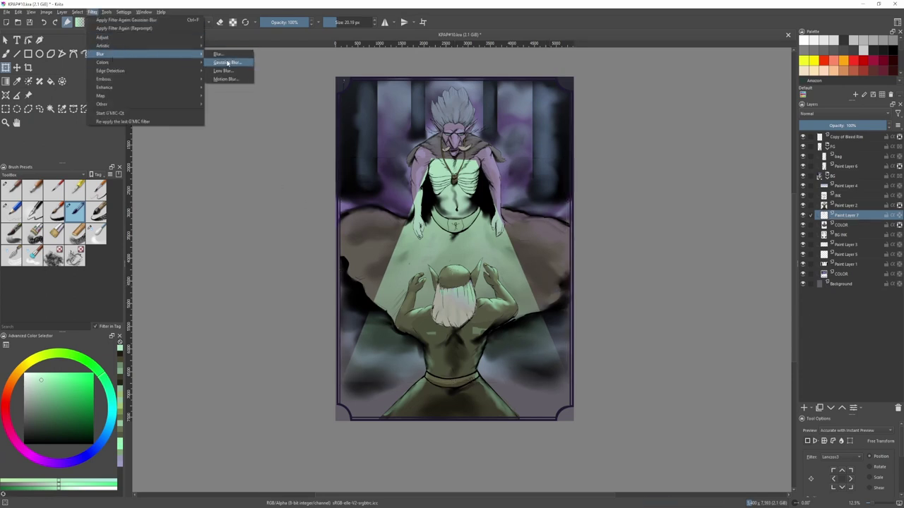
pyautogui.click(219, 62)
pyautogui.moveTo(739, 236); pyautogui.dragTo(828, 238)
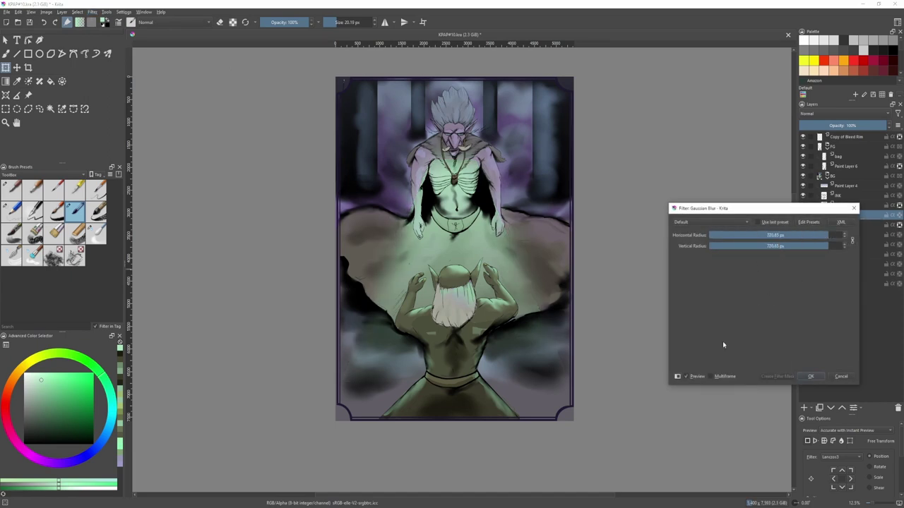
pyautogui.click(811, 377)
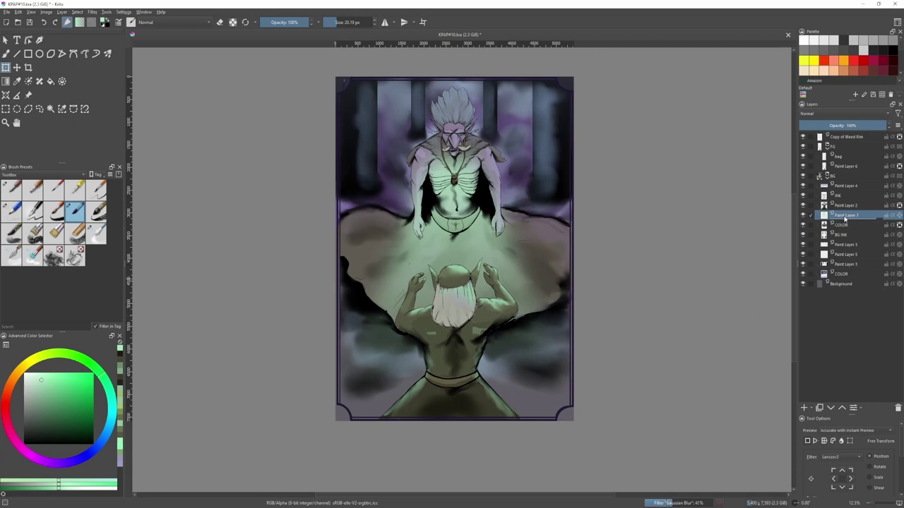
# - Try the green light layer at the head of the FG group, testing about half opacity and restoring it to 100%
pyautogui.moveTo(844, 218)
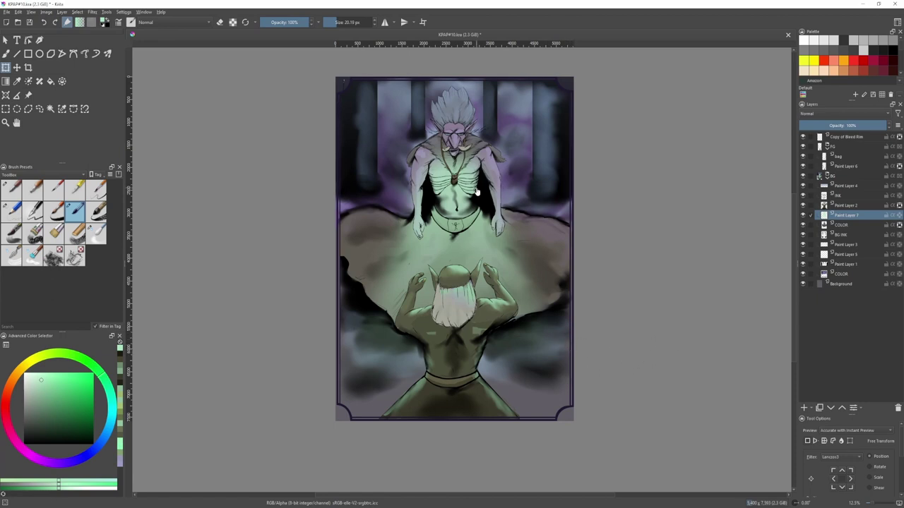
pyautogui.click(857, 159)
pyautogui.scroll(3, 401, 161)
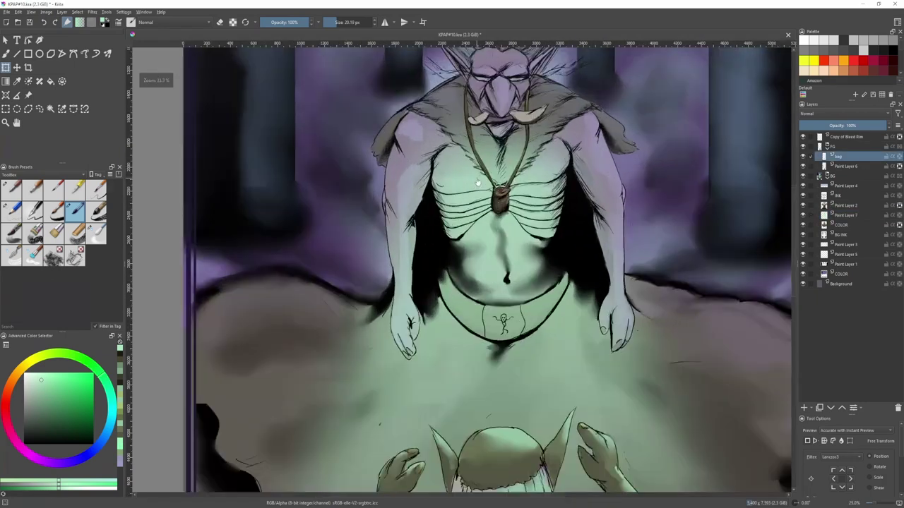
pyautogui.press('b')
pyautogui.moveTo(556, 123); pyautogui.dragTo(524, 118)
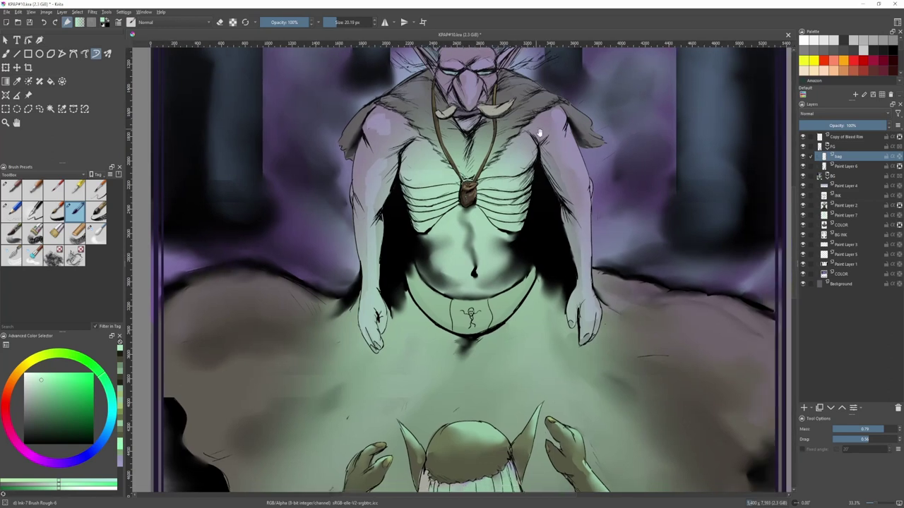
pyautogui.doubleClick(847, 216)
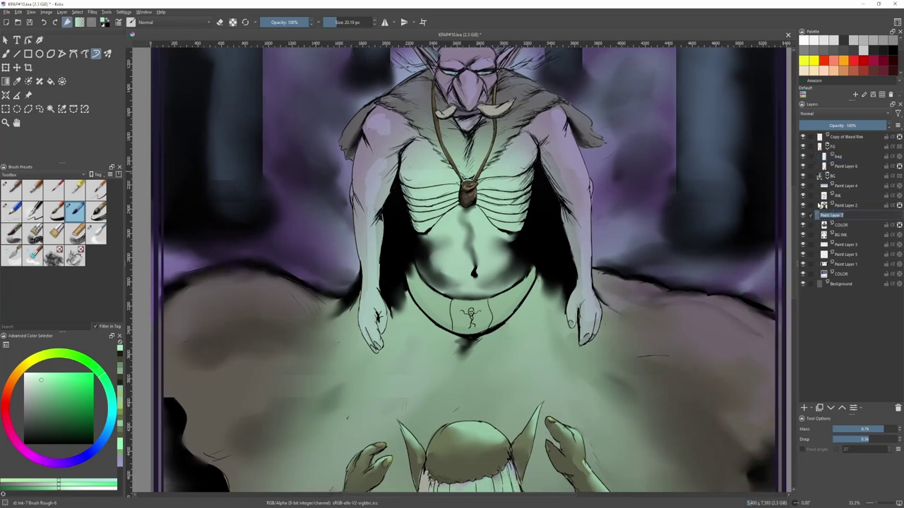
pyautogui.click(845, 215)
pyautogui.moveTo(846, 215); pyautogui.dragTo(850, 153)
pyautogui.scroll(-2, 396, 246)
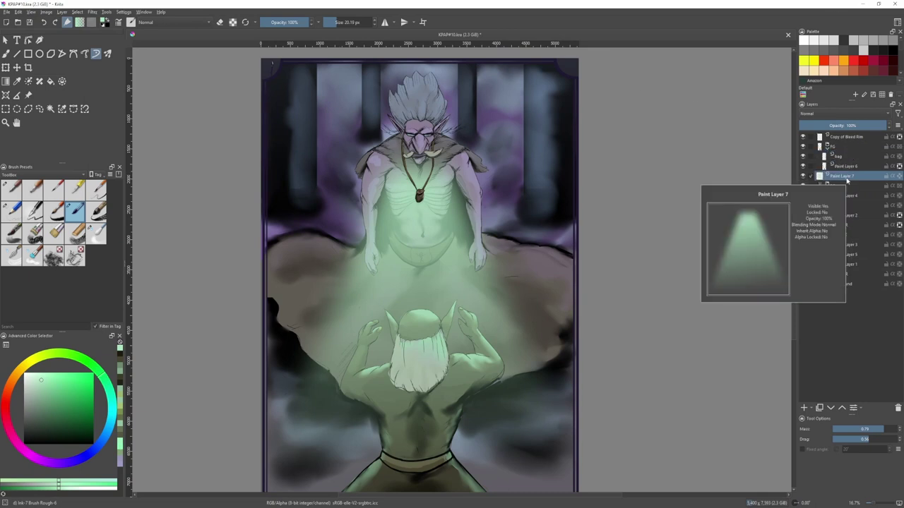
pyautogui.click(841, 408)
pyautogui.click(842, 408)
pyautogui.moveTo(869, 128); pyautogui.dragTo(847, 126)
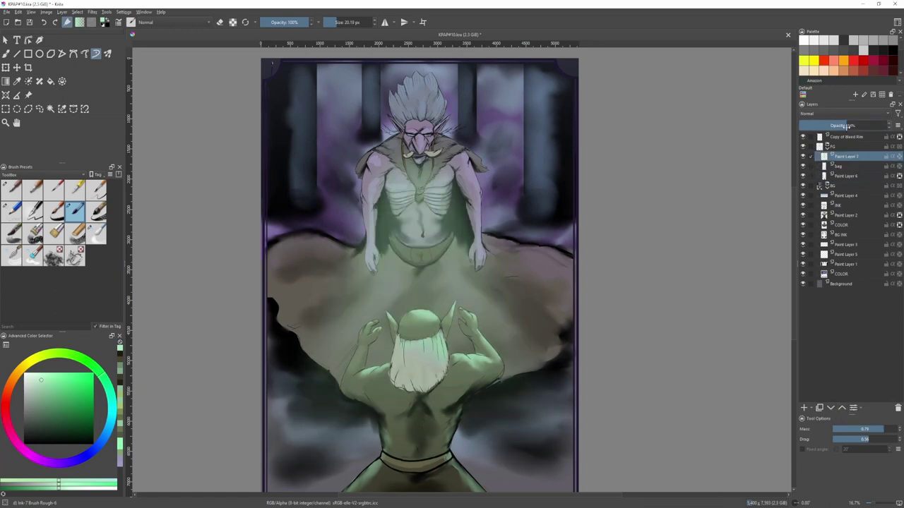
pyautogui.moveTo(850, 126); pyautogui.dragTo(889, 125)
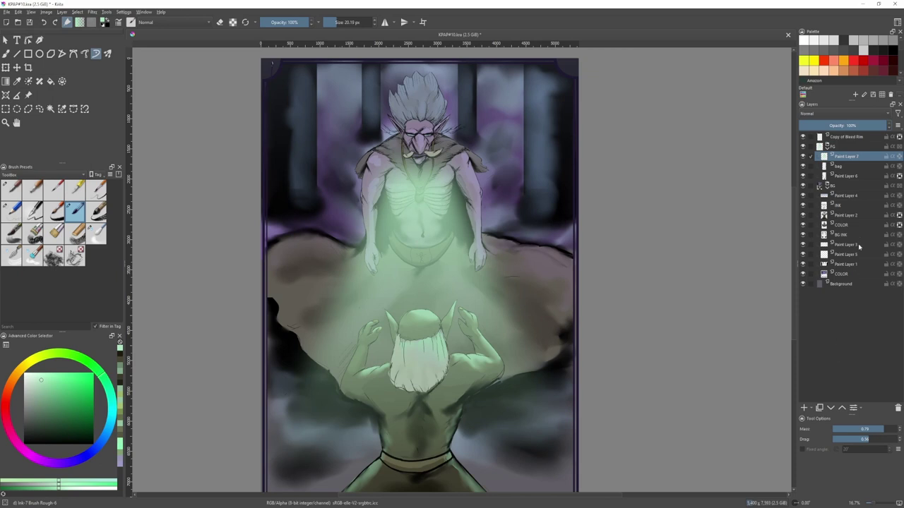
# - Try the necklace colour layer, Paint Layer 6, in the BG group directly beneath the INK layer
pyautogui.moveTo(855, 175); pyautogui.dragTo(855, 213)
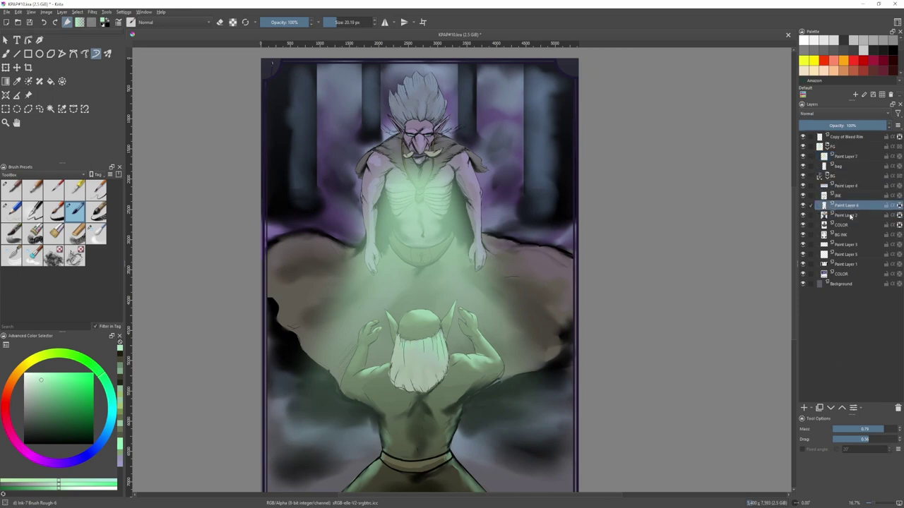
pyautogui.moveTo(853, 208)
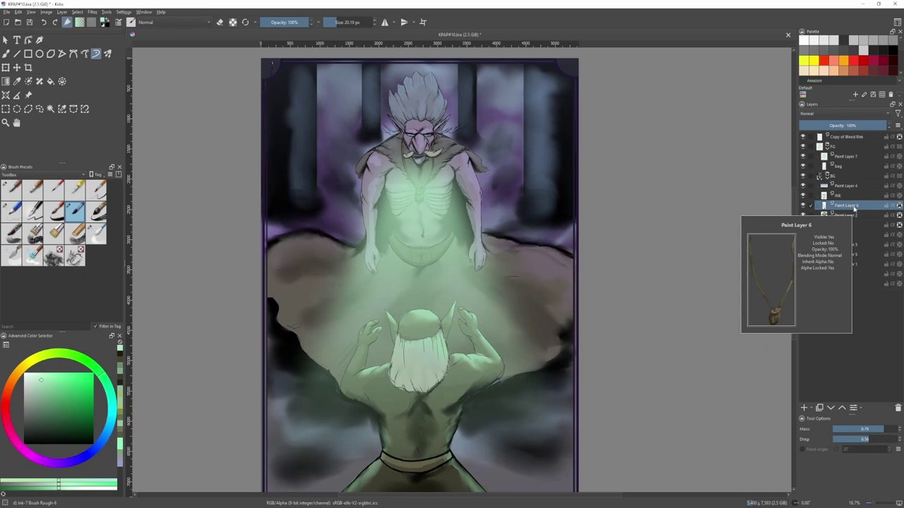
pyautogui.click(857, 283)
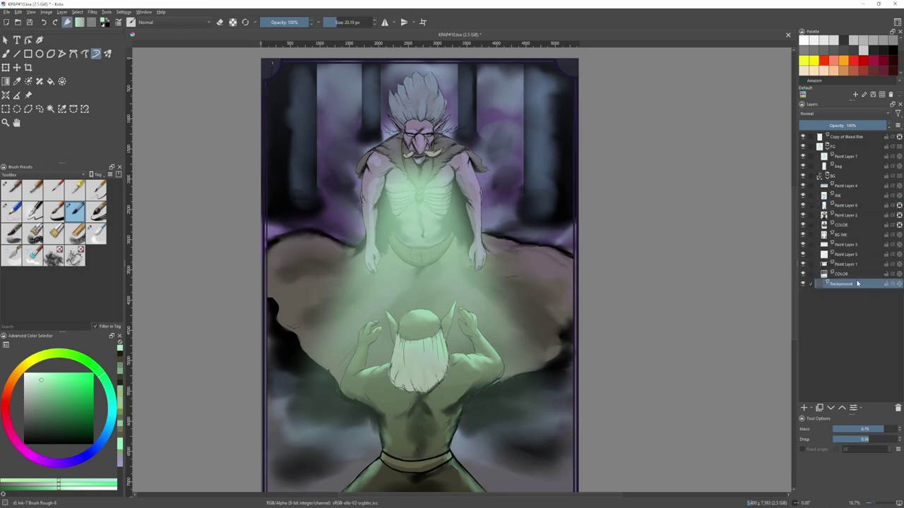
pyautogui.click(852, 200)
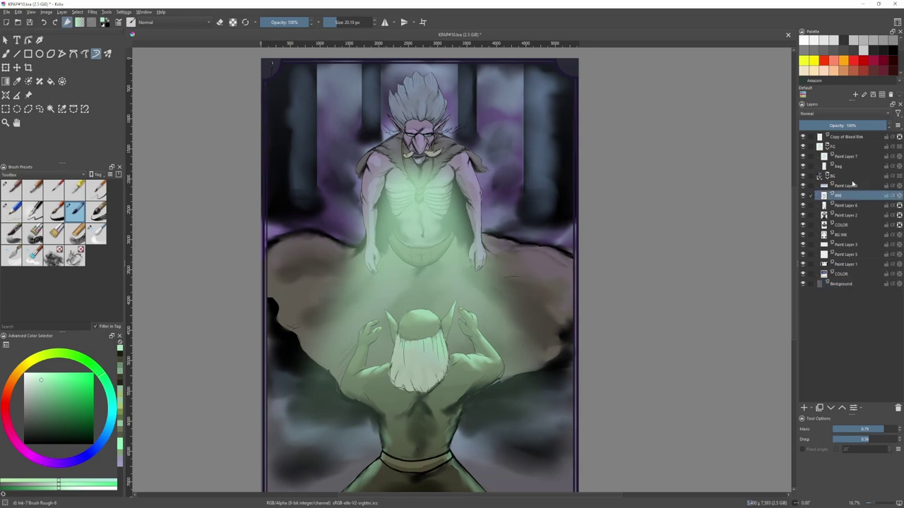
# - Return Paint Layer 6 to the FG group and place the green light layer directly beneath INK in the BG group
pyautogui.moveTo(849, 184)
pyautogui.mouseDown()
pyautogui.moveTo(851, 167)
pyautogui.moveTo(840, 207)
pyautogui.moveTo(847, 203)
pyautogui.mouseUp()
pyautogui.click(861, 148)
pyautogui.click(849, 157)
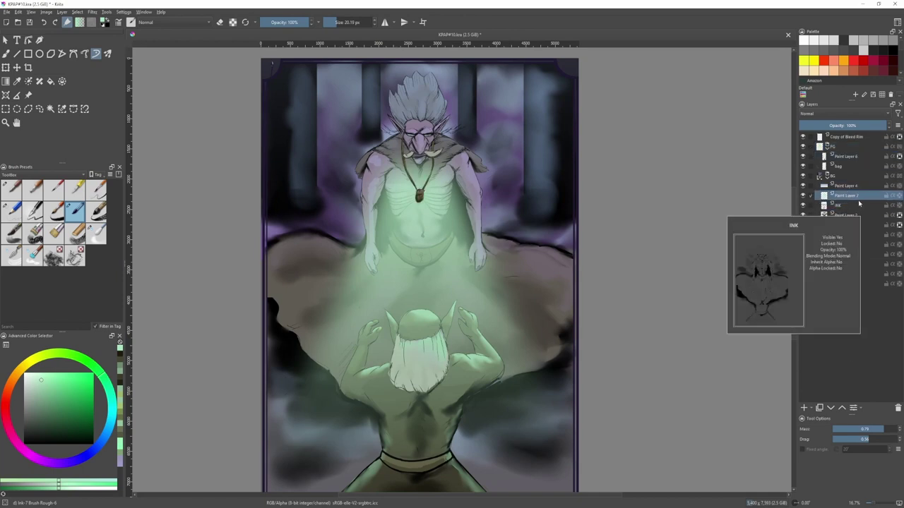
pyautogui.moveTo(854, 201); pyautogui.dragTo(854, 213)
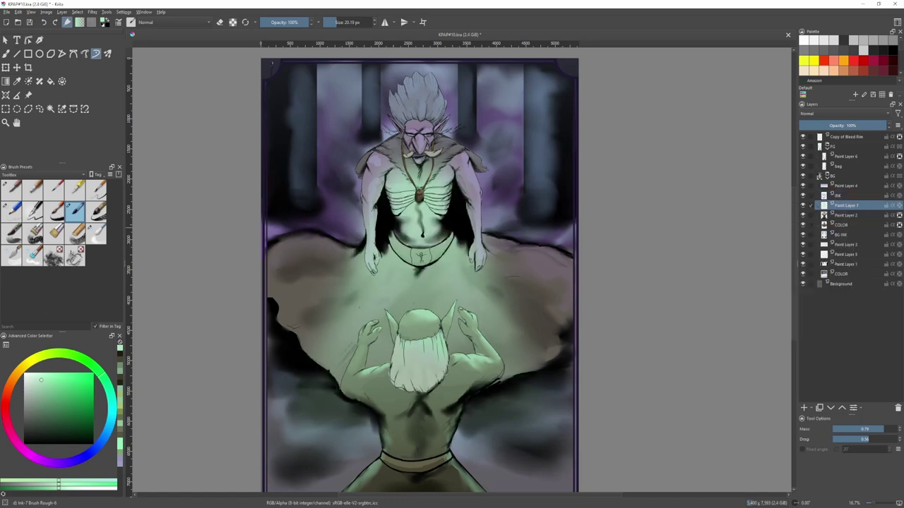
# - Try a light green gradient over the necklace on Paint Layer 6, and undo it
pyautogui.click(850, 166)
pyautogui.click(852, 158)
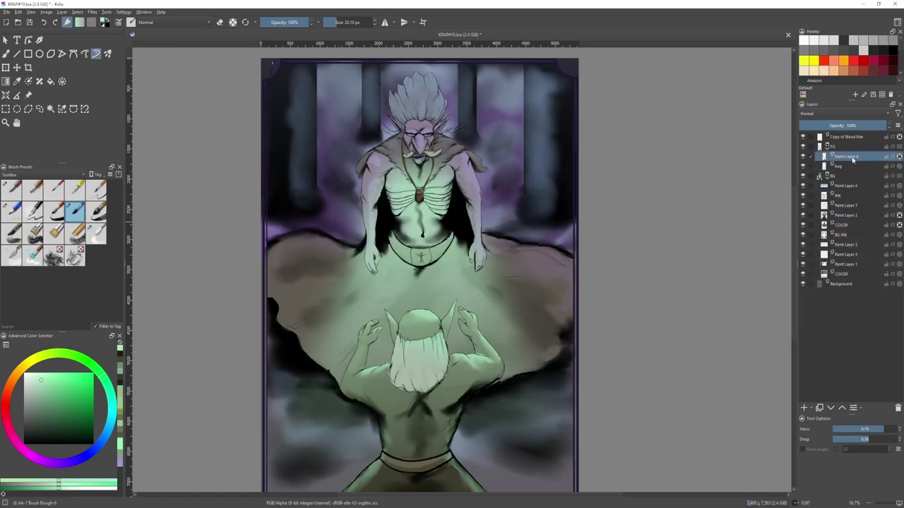
pyautogui.scroll(1, 295, 174)
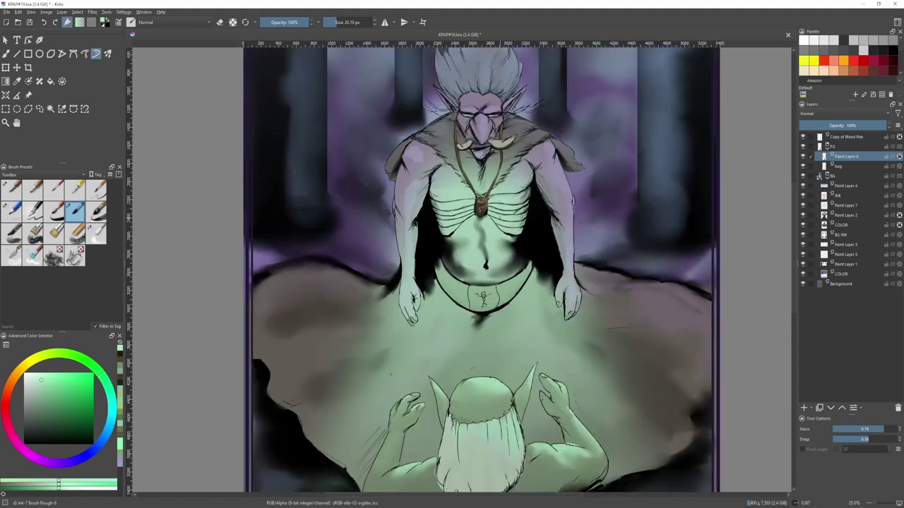
pyautogui.click(28, 109)
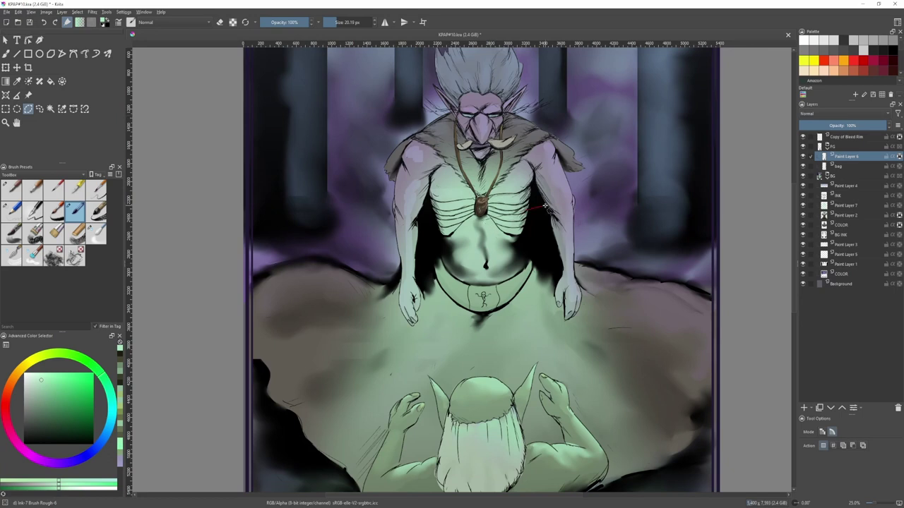
pyautogui.press('g')
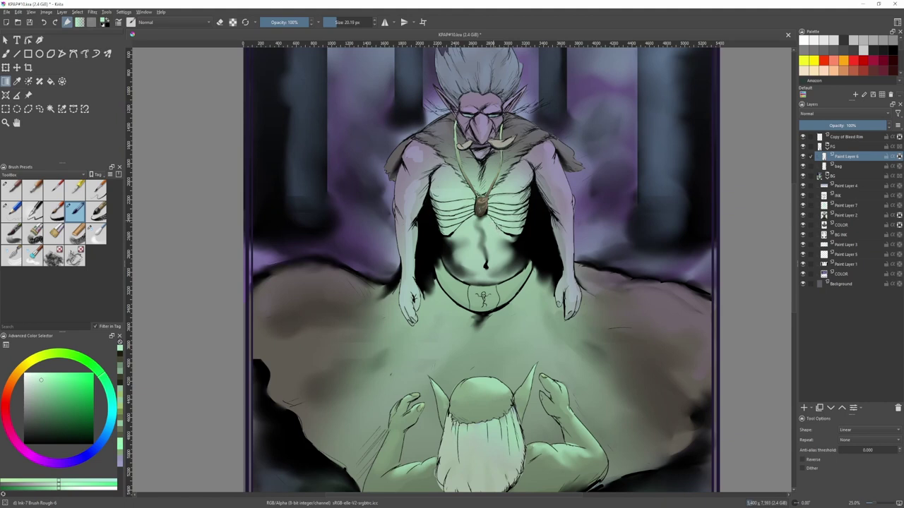
pyautogui.hotkey('ctrl', 'z')
# - Place the bag layer above the necklace colour layer so the pouch's line art covers its colour
pyautogui.scroll(3, 486, 213)
pyautogui.moveTo(467, 261); pyautogui.dragTo(466, 284)
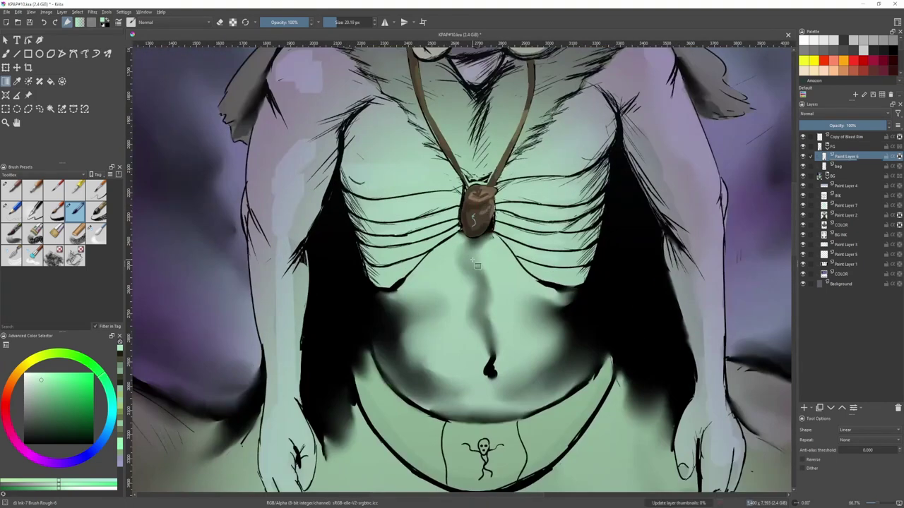
pyautogui.moveTo(842, 167)
pyautogui.mouseDown()
pyautogui.moveTo(847, 156)
pyautogui.moveTo(851, 175)
pyautogui.mouseUp()
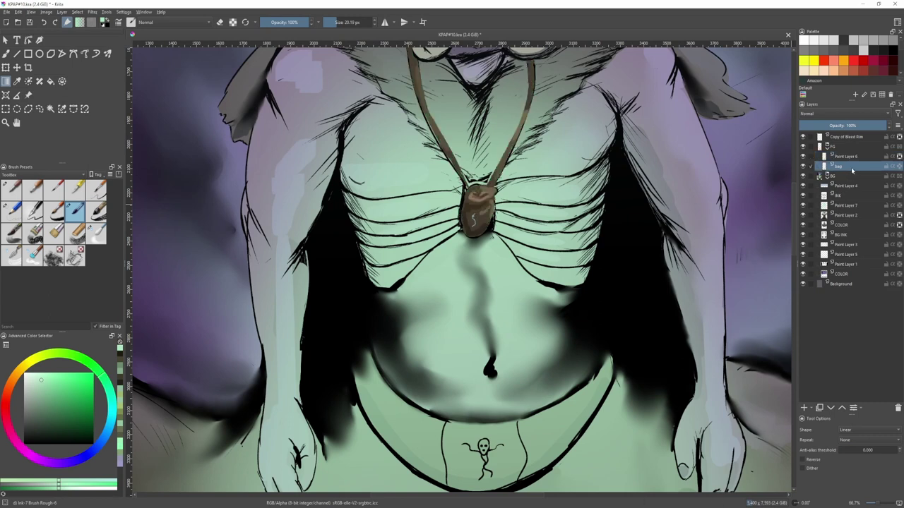
pyautogui.moveTo(851, 167); pyautogui.dragTo(845, 157)
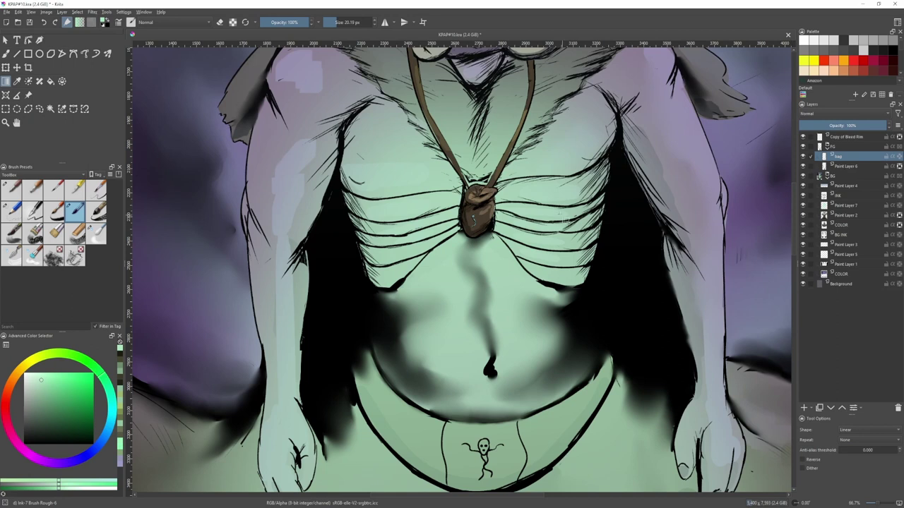
# - Try rectangular selections around the pouch on Paint Layer 6, starting with one about 521 by 449 px
pyautogui.click(854, 167)
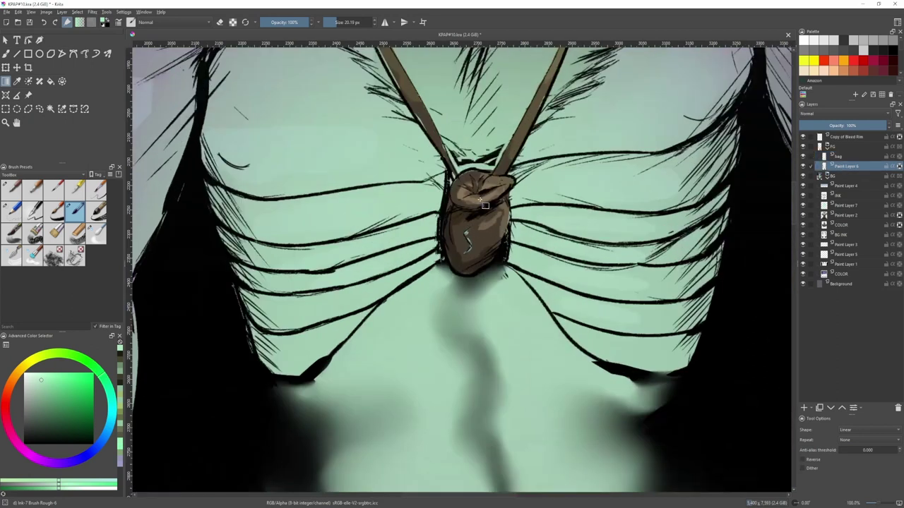
pyautogui.scroll(2, 477, 206)
pyautogui.scroll(-1, 477, 206)
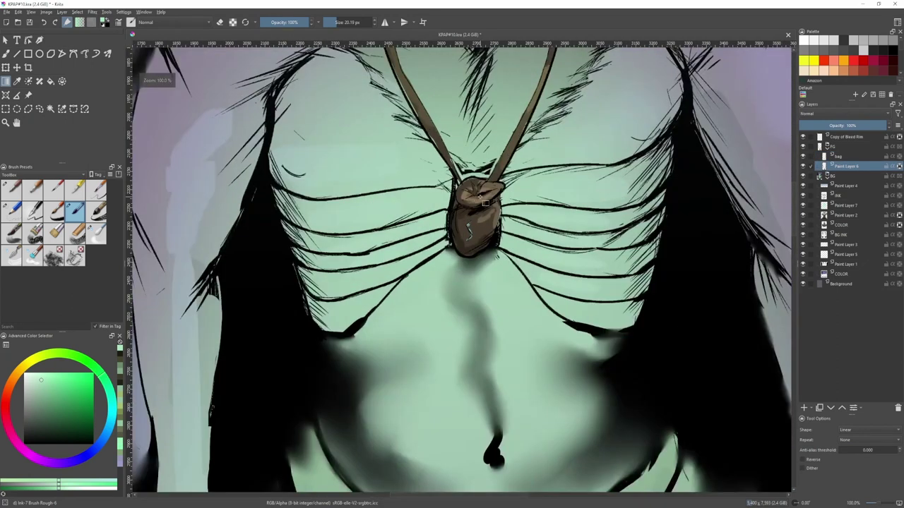
pyautogui.hotkey('ctrl', 'r')
pyautogui.moveTo(395, 138); pyautogui.dragTo(578, 303)
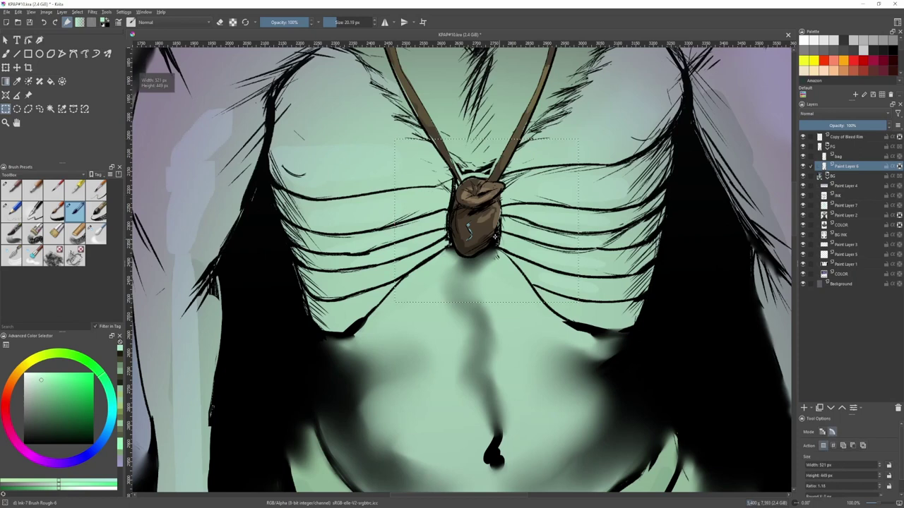
pyautogui.moveTo(471, 222); pyautogui.dragTo(486, 267)
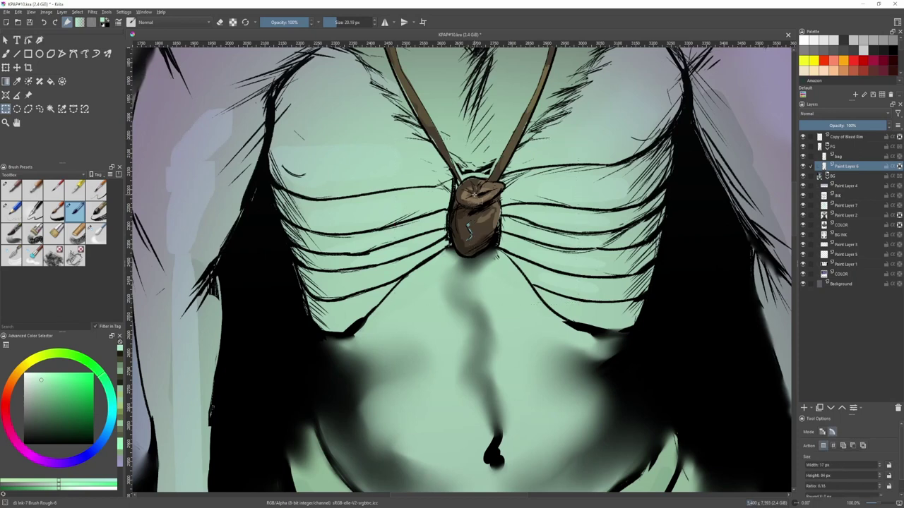
# - Brush light green over the pouch on Paint Layer 6 with a reduced Pencil-1 Hard brush
pyautogui.press('b')
pyautogui.press('/')
pyautogui.moveTo(496, 190); pyautogui.dragTo(590, 186)
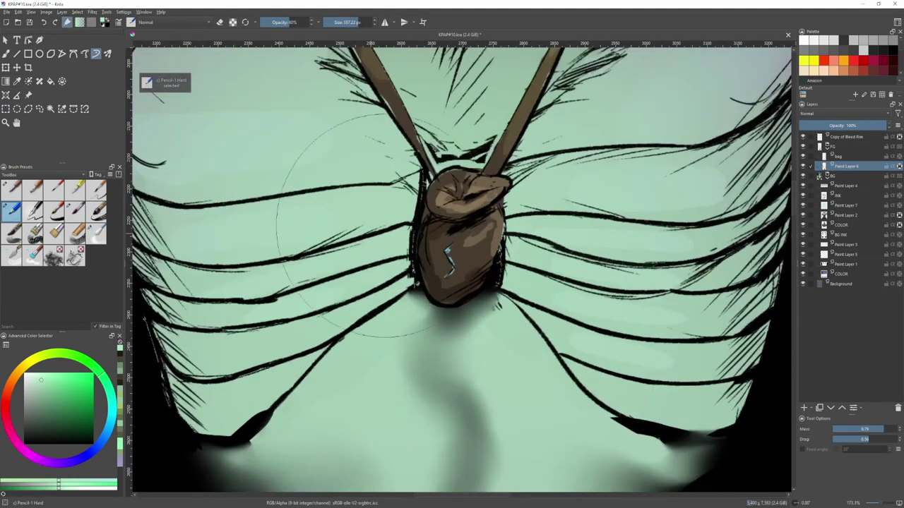
pyautogui.moveTo(448, 262)
pyautogui.mouseDown()
pyautogui.moveTo(134, 261)
pyautogui.moveTo(153, 262)
pyautogui.mouseUp()
pyautogui.moveTo(458, 186)
pyautogui.mouseDown()
pyautogui.moveTo(470, 195)
pyautogui.moveTo(480, 185)
pyautogui.moveTo(457, 194)
pyautogui.mouseUp()
pyautogui.moveTo(469, 229); pyautogui.dragTo(449, 254)
pyautogui.moveTo(462, 243); pyautogui.dragTo(480, 243)
pyautogui.moveTo(490, 218)
pyautogui.mouseDown()
pyautogui.moveTo(491, 250)
pyautogui.moveTo(454, 299)
pyautogui.moveTo(425, 264)
pyautogui.moveTo(422, 220)
pyautogui.mouseUp()
pyautogui.scroll(-3, 449, 208)
# - Erase the green tint beside the tusked figure's chest and ribs on Paint Layer 7, using PenQuill and Pencil-1 Hard
pyautogui.press('2')
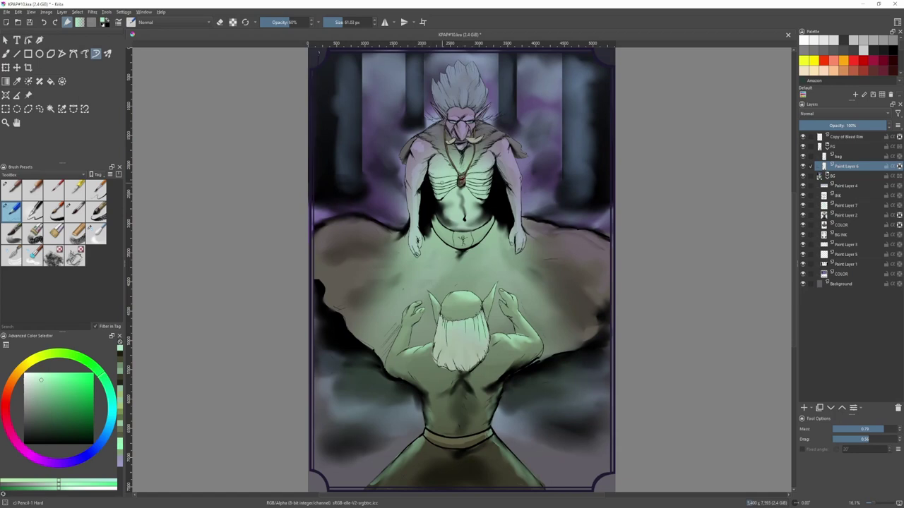
pyautogui.click(846, 205)
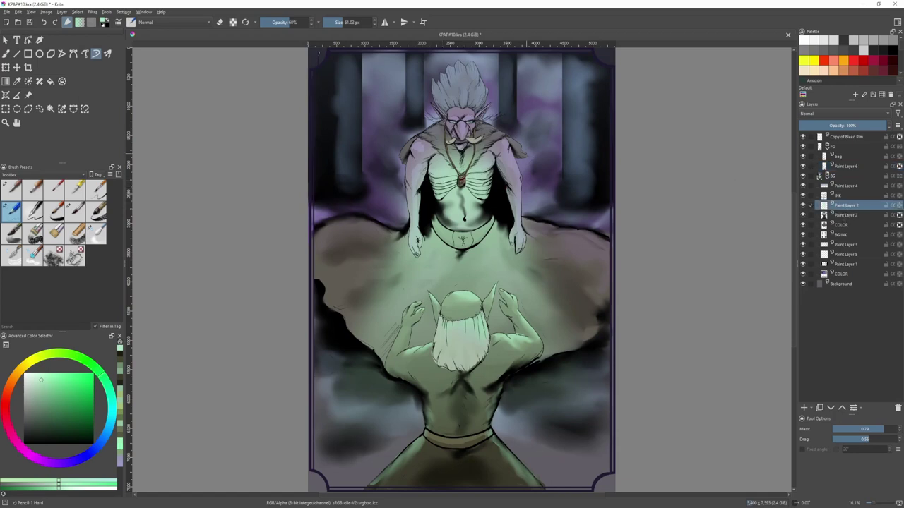
pyautogui.press('/')
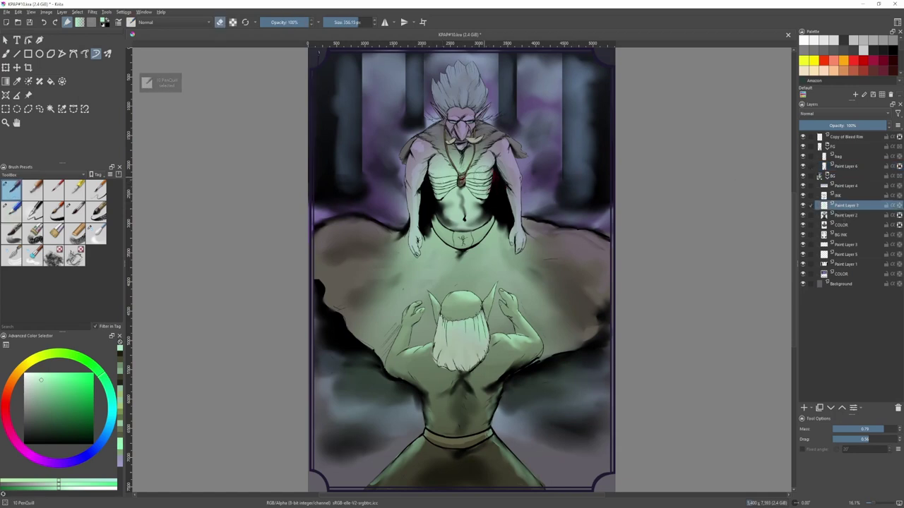
pyautogui.moveTo(484, 171)
pyautogui.mouseDown()
pyautogui.moveTo(494, 185)
pyautogui.moveTo(484, 154)
pyautogui.mouseUp()
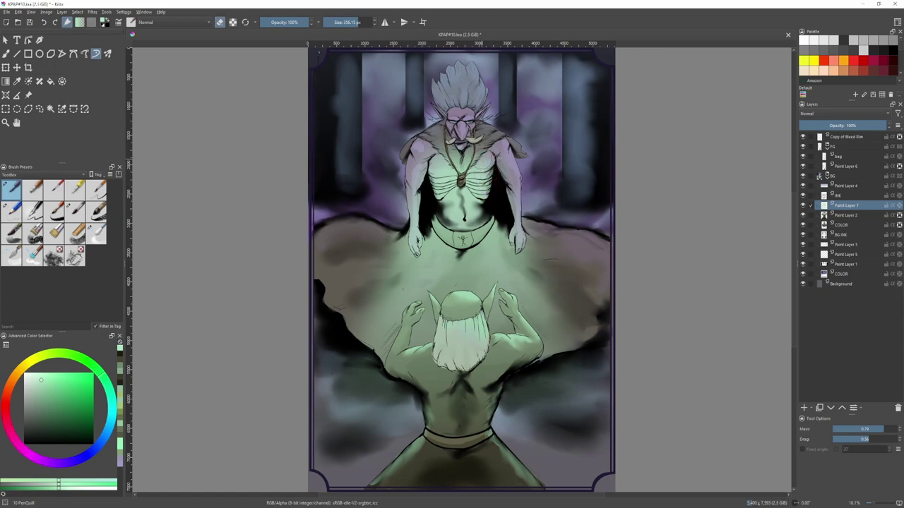
pyautogui.press('/')
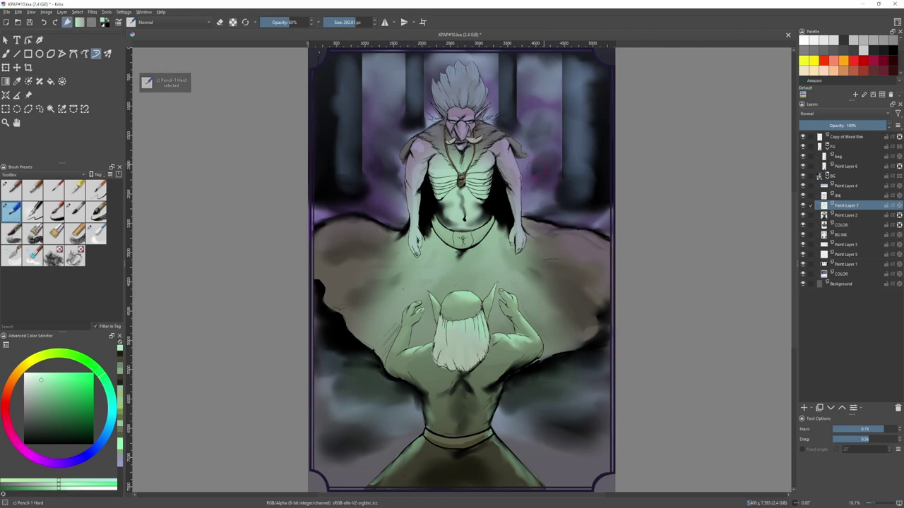
pyautogui.moveTo(484, 160); pyautogui.dragTo(489, 172)
pyautogui.moveTo(432, 174)
pyautogui.mouseDown()
pyautogui.moveTo(445, 186)
pyautogui.moveTo(464, 167)
pyautogui.mouseUp()
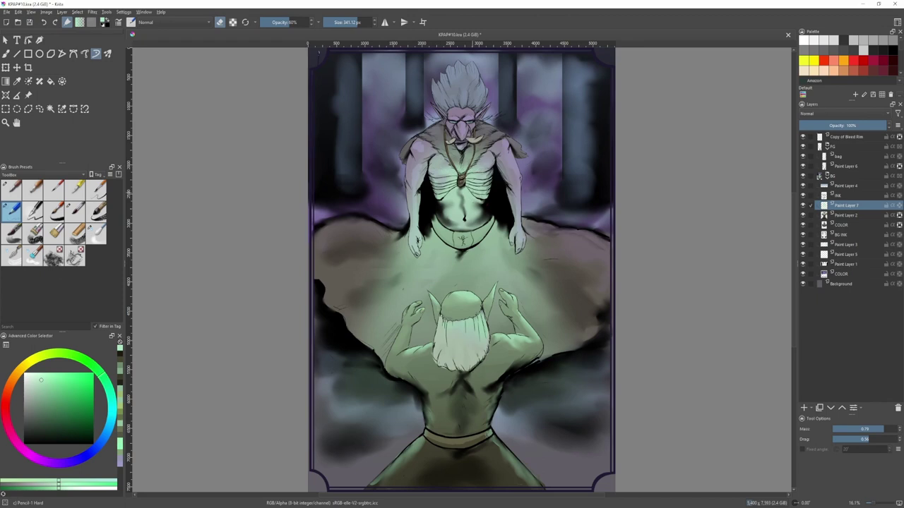
# - Erase parts of the green glow around the tusked figure's waist and arms and down to the green figure's head
pyautogui.moveTo(483, 226); pyautogui.dragTo(491, 233)
pyautogui.moveTo(407, 193); pyautogui.dragTo(408, 232)
pyautogui.moveTo(514, 195); pyautogui.dragTo(516, 194)
pyautogui.moveTo(448, 187); pyautogui.dragTo(439, 182)
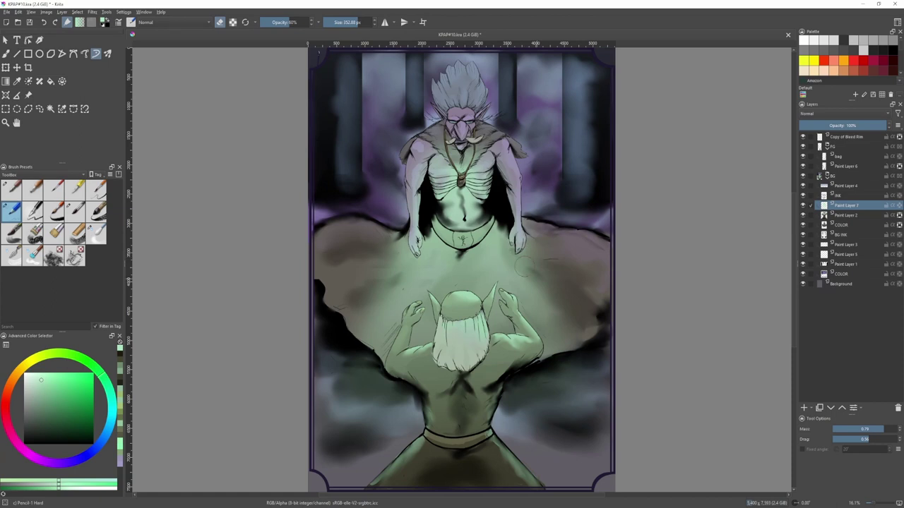
pyautogui.moveTo(515, 263); pyautogui.dragTo(528, 274)
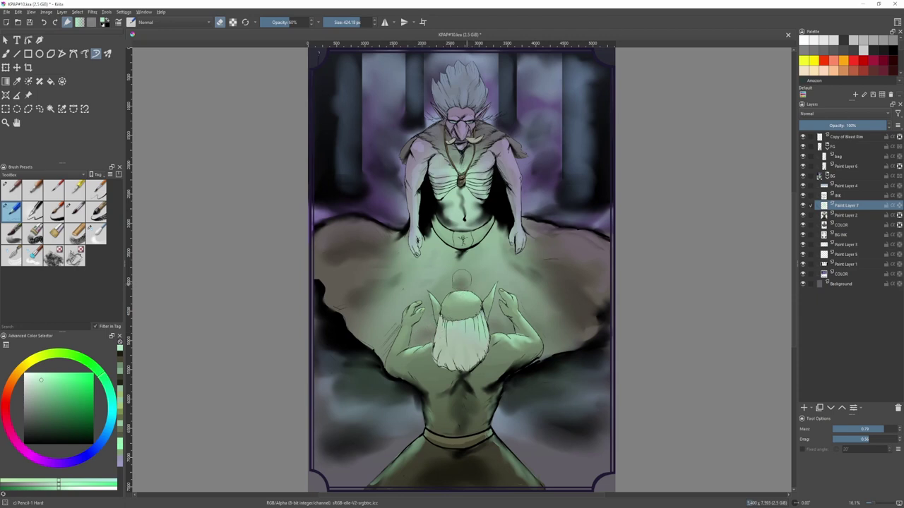
pyautogui.moveTo(467, 314); pyautogui.dragTo(473, 314)
# - Thin the green glow over the green figure's hair and upper back with a large Pencil-1 Hard eraser
pyautogui.press('[')
pyautogui.press('[')
pyautogui.press('[')
pyautogui.press('[')
pyautogui.press('[')
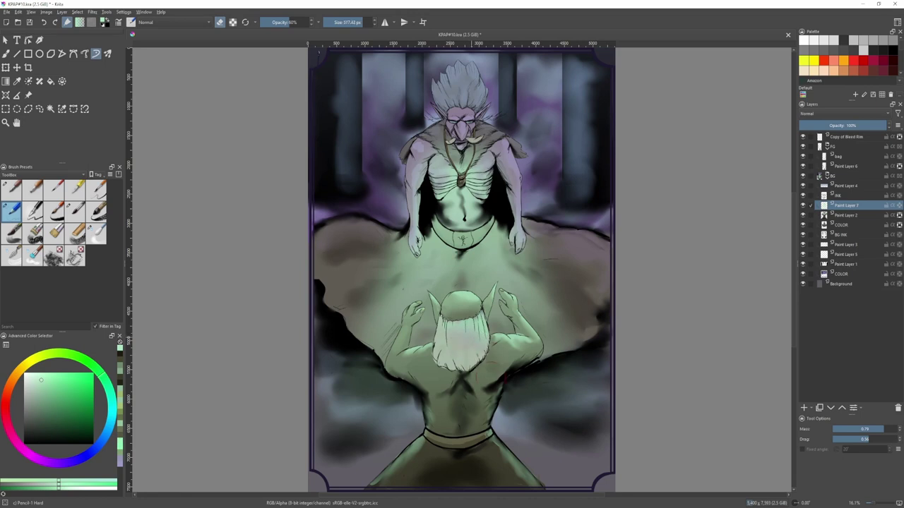
pyautogui.moveTo(473, 350)
pyautogui.mouseDown()
pyautogui.moveTo(459, 290)
pyautogui.moveTo(480, 295)
pyautogui.mouseUp()
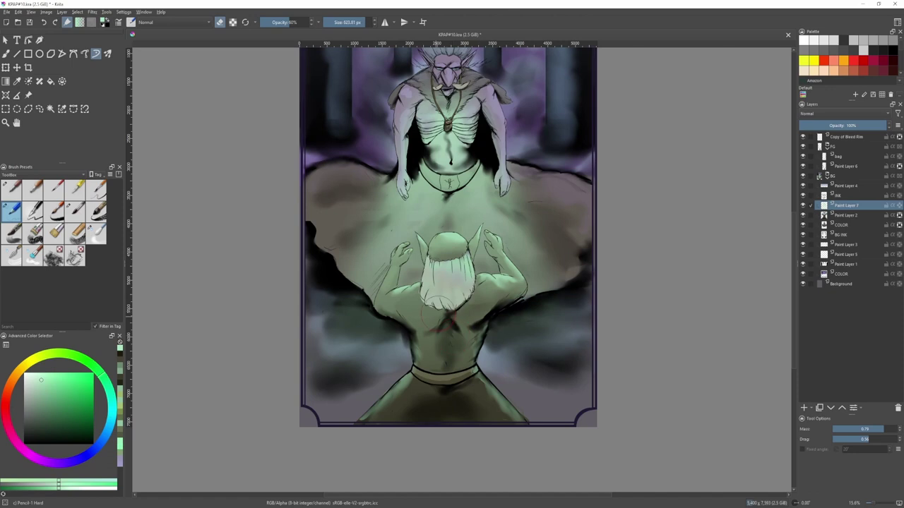
pyautogui.moveTo(439, 314)
pyautogui.mouseDown()
pyautogui.moveTo(415, 313)
pyautogui.moveTo(466, 292)
pyautogui.moveTo(432, 295)
pyautogui.moveTo(455, 298)
pyautogui.moveTo(452, 274)
pyautogui.mouseUp()
pyautogui.scroll(-1, 455, 262)
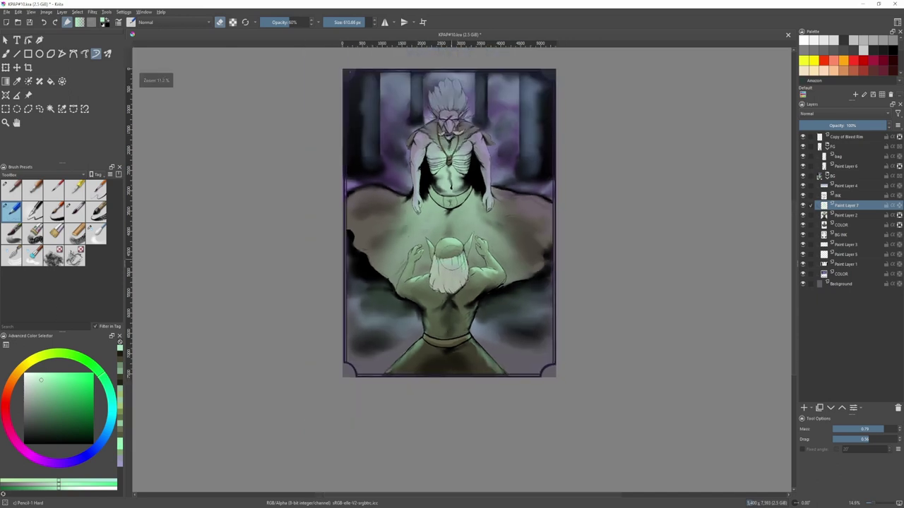
# - Lower Paint Layer 7's opacity to 80%
pyautogui.press('2')
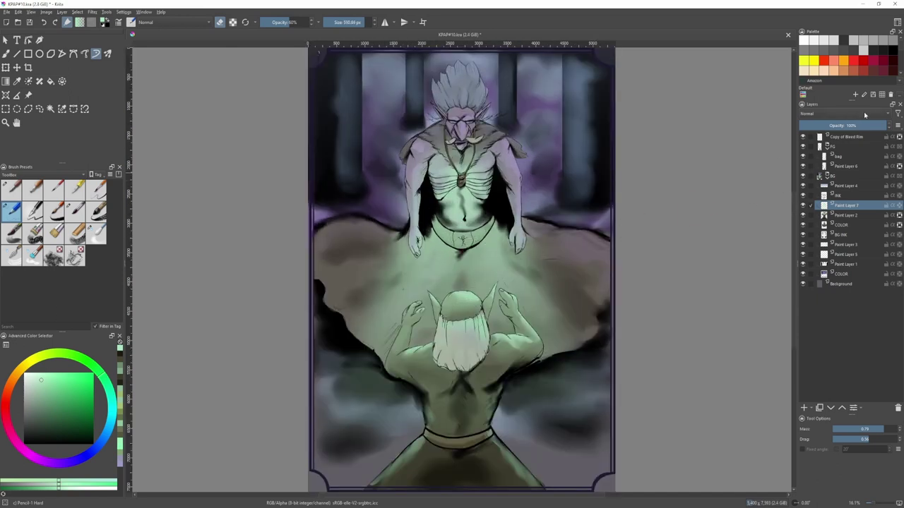
pyautogui.click(857, 125)
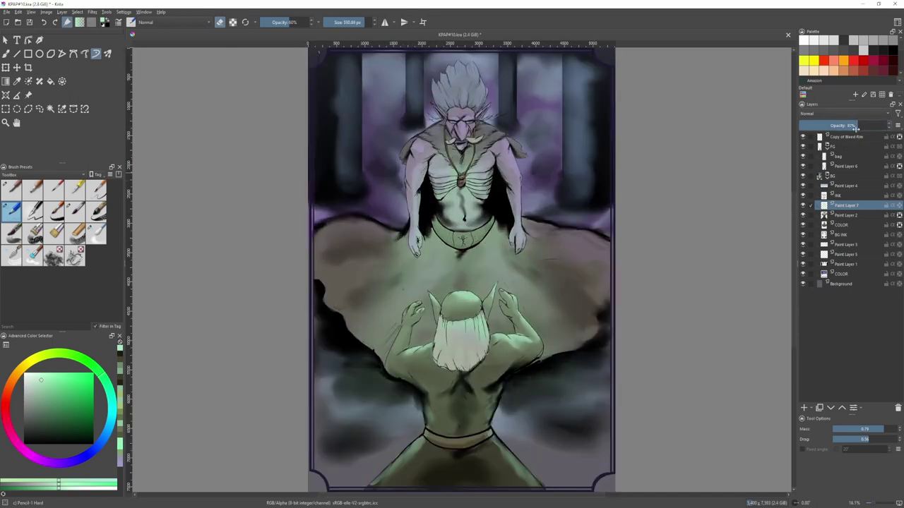
pyautogui.moveTo(856, 127); pyautogui.dragTo(868, 126)
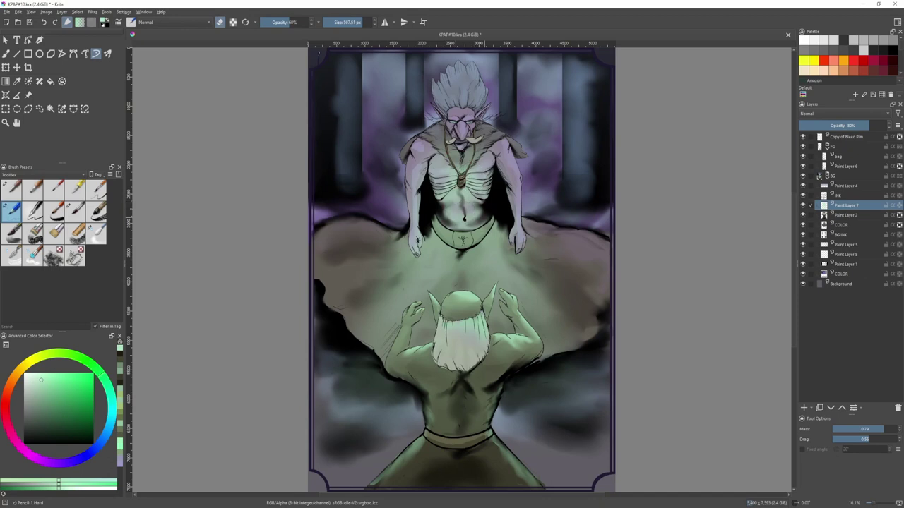
# - Touch up the green tint in the dark gap between the tusked figure's torso and arm on Paint Layer 7
pyautogui.moveTo(486, 206); pyautogui.dragTo(492, 207)
pyautogui.scroll(-2, 426, 198)
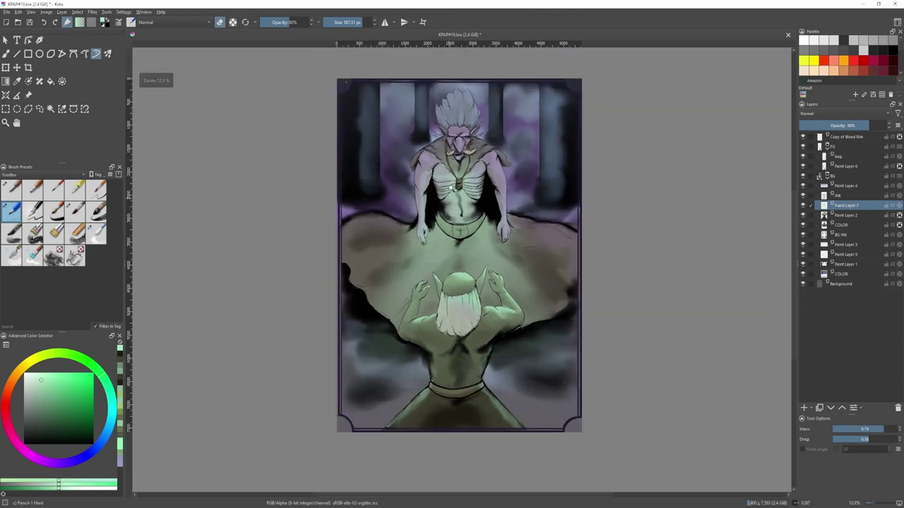
pyautogui.scroll(2, 428, 200)
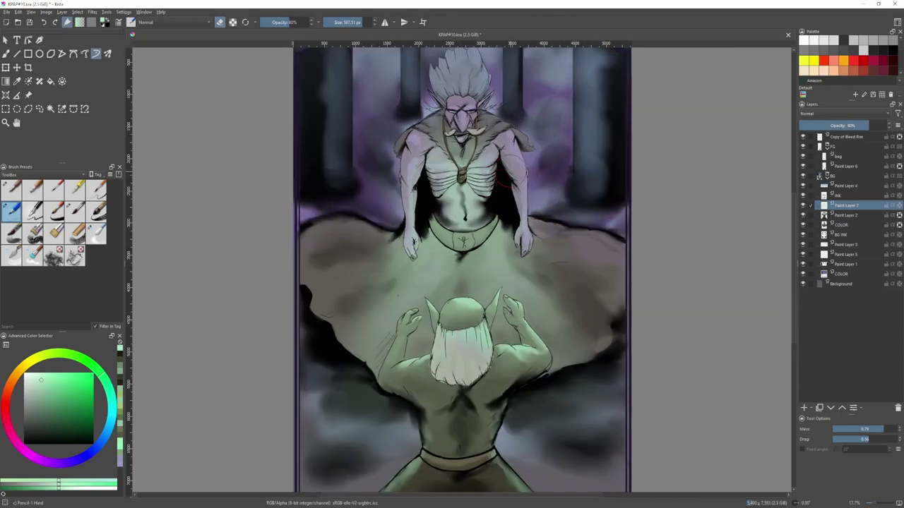
pyautogui.press('/')
pyautogui.scroll(2, 522, 166)
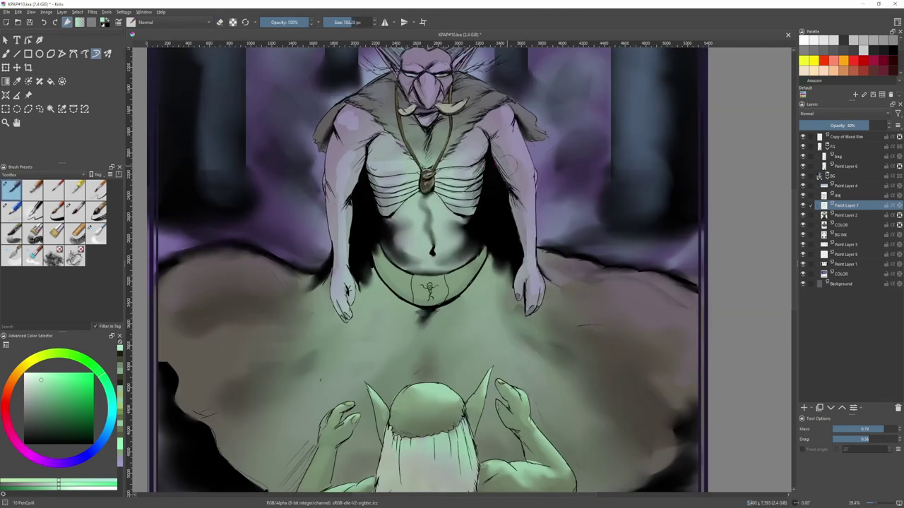
pyautogui.scroll(-1, 511, 168)
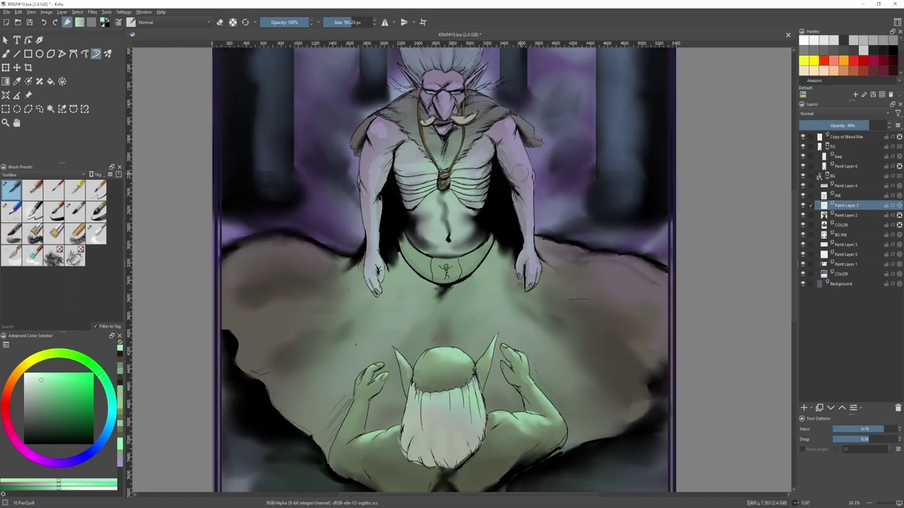
pyautogui.press('/')
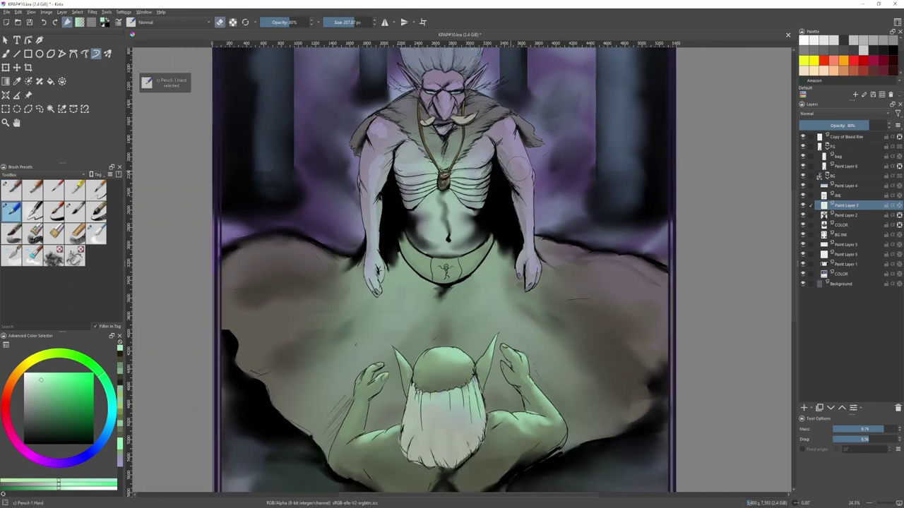
pyautogui.press('e')
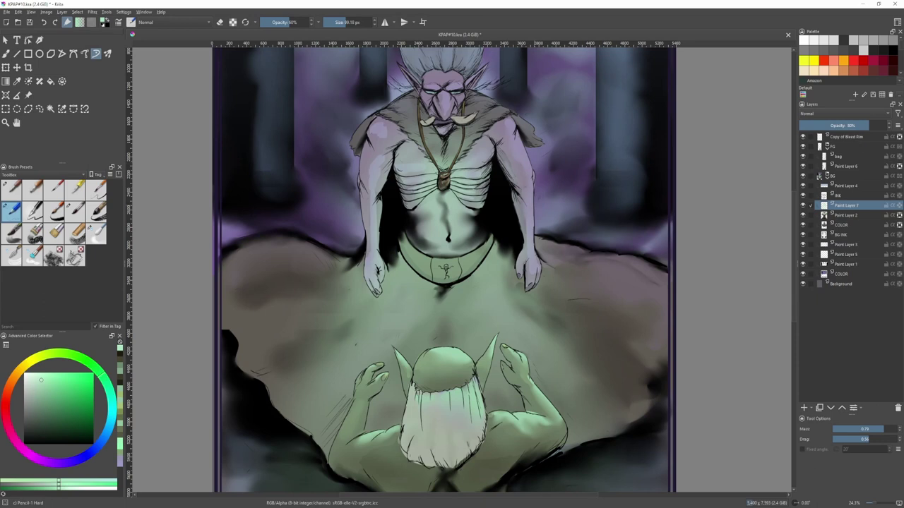
pyautogui.scroll(-6, 513, 176)
pyautogui.scroll(3, 514, 175)
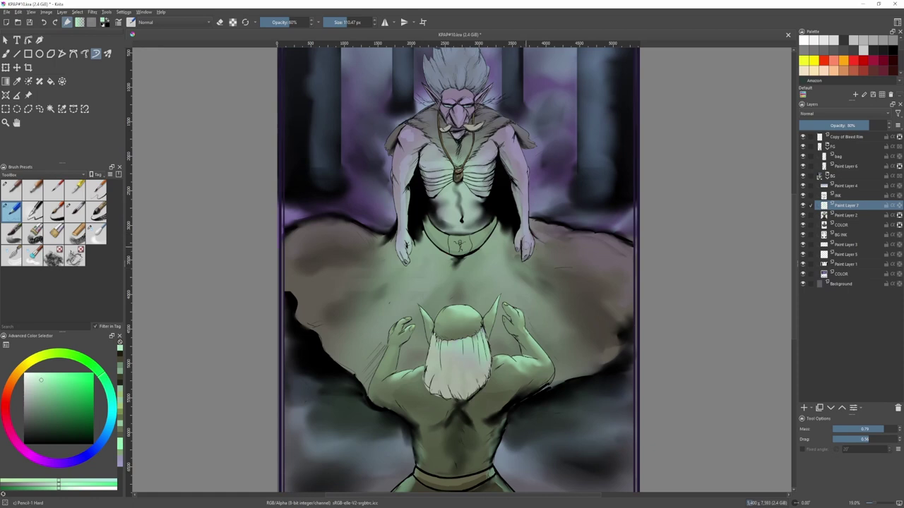
pyautogui.scroll(-1, 446, 240)
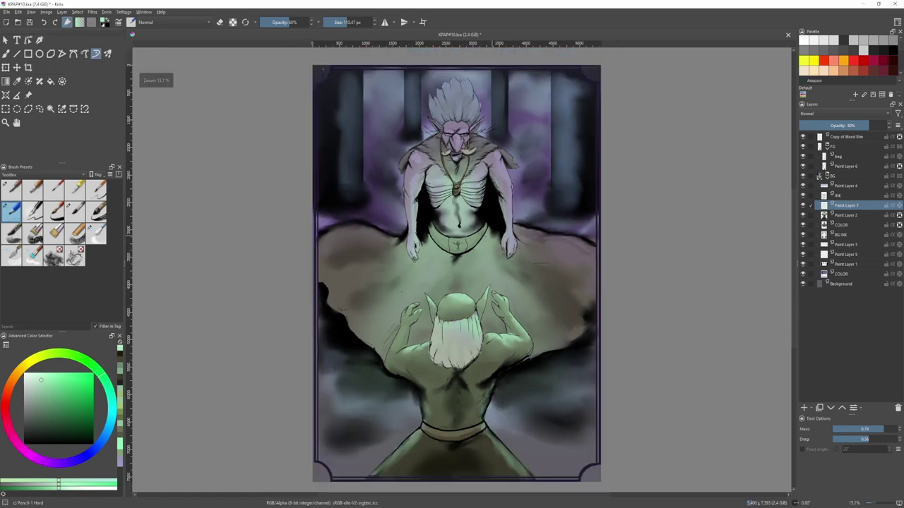
# - Erase the green glow softly below the tusked figure's belt and around both hands with a large Pencil-1 Hard eraser
pyautogui.press('e')
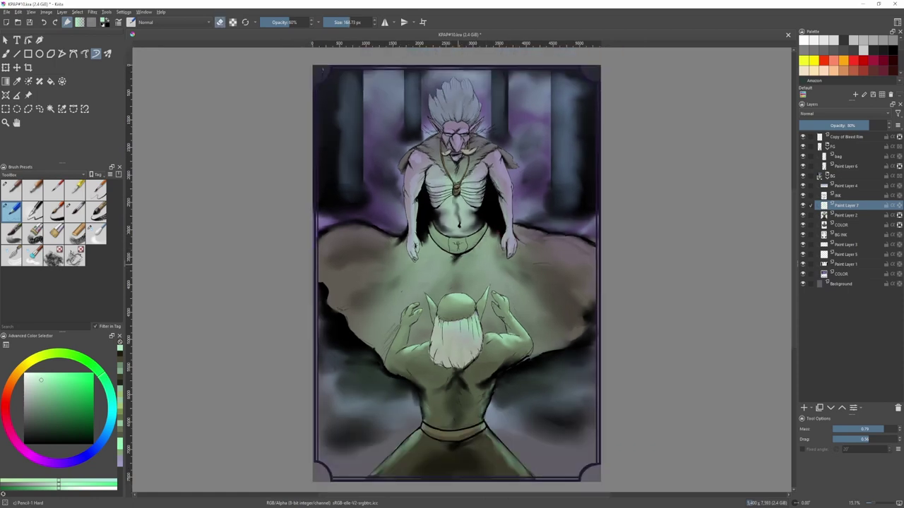
pyautogui.moveTo(457, 259); pyautogui.dragTo(518, 274)
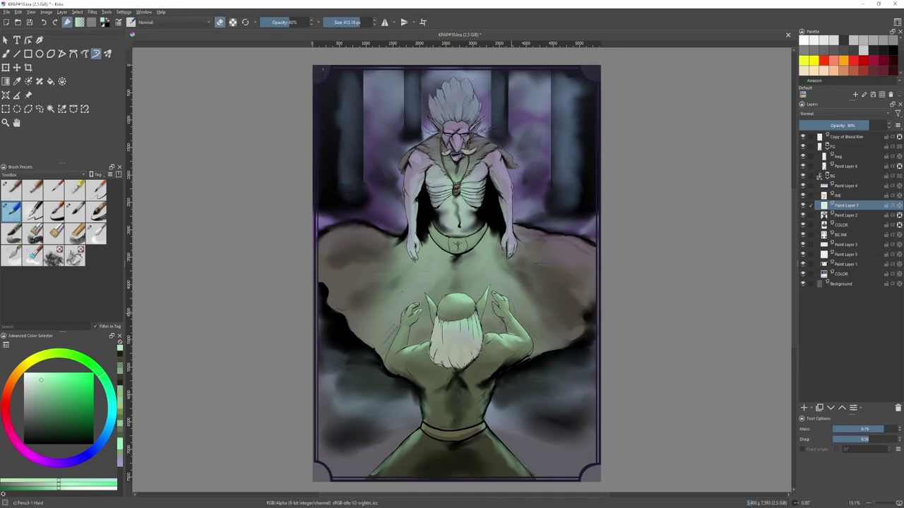
pyautogui.moveTo(400, 249)
pyautogui.mouseDown()
pyautogui.moveTo(393, 289)
pyautogui.moveTo(415, 271)
pyautogui.moveTo(405, 277)
pyautogui.mouseUp()
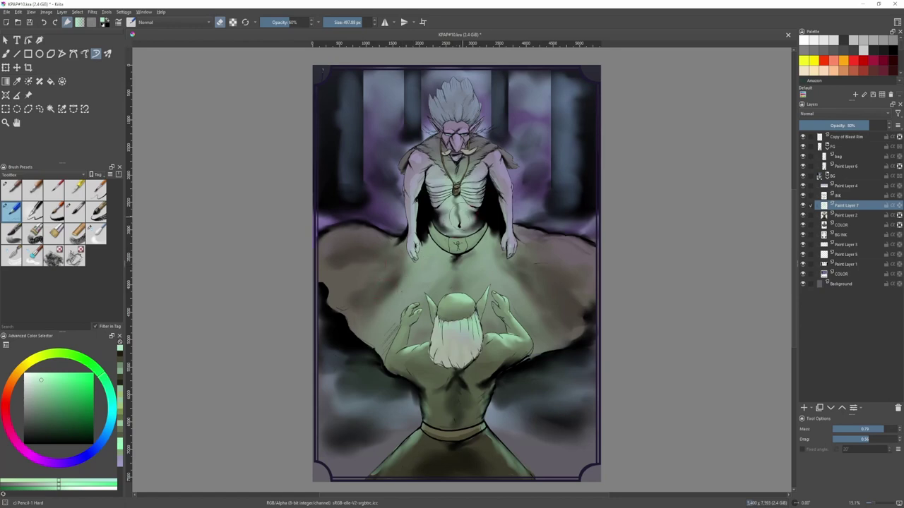
# - Choose the Ink-7 Brush Rough preset and a slightly brighter light green paint colour
pyautogui.press('/')
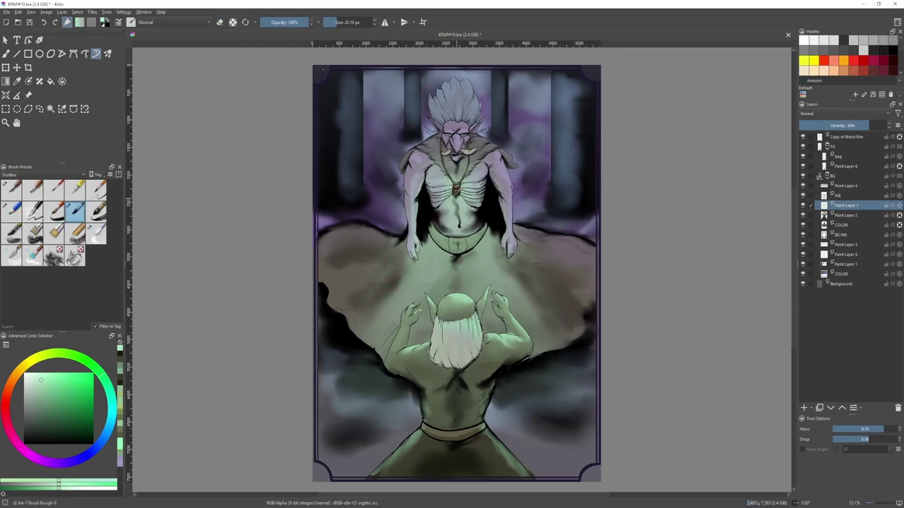
pyautogui.scroll(1, 462, 200)
pyautogui.click(44, 375)
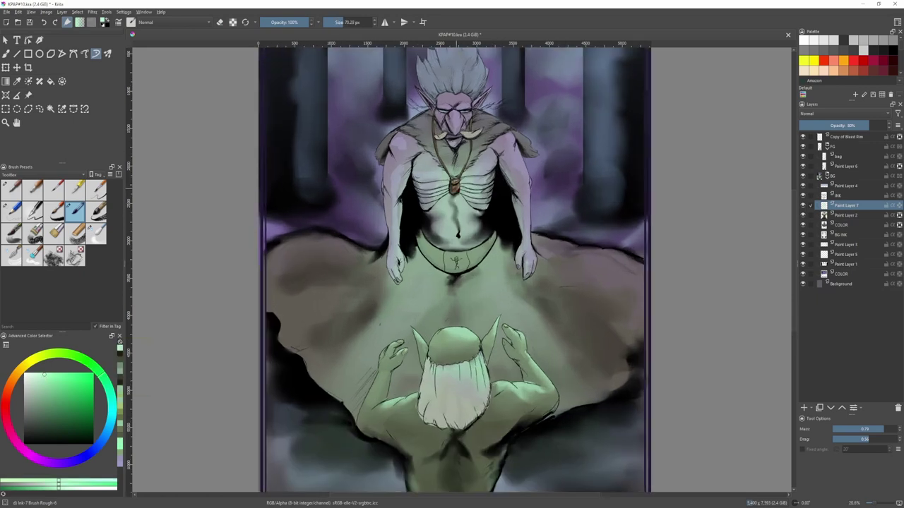
# - Try a curved light green stroke from the pouch down past the belt on Paint Layer 7, and undo it
pyautogui.moveTo(457, 196)
pyautogui.mouseDown()
pyautogui.moveTo(471, 274)
pyautogui.moveTo(441, 297)
pyautogui.moveTo(459, 311)
pyautogui.mouseUp()
pyautogui.hotkey('ctrl', 'z')
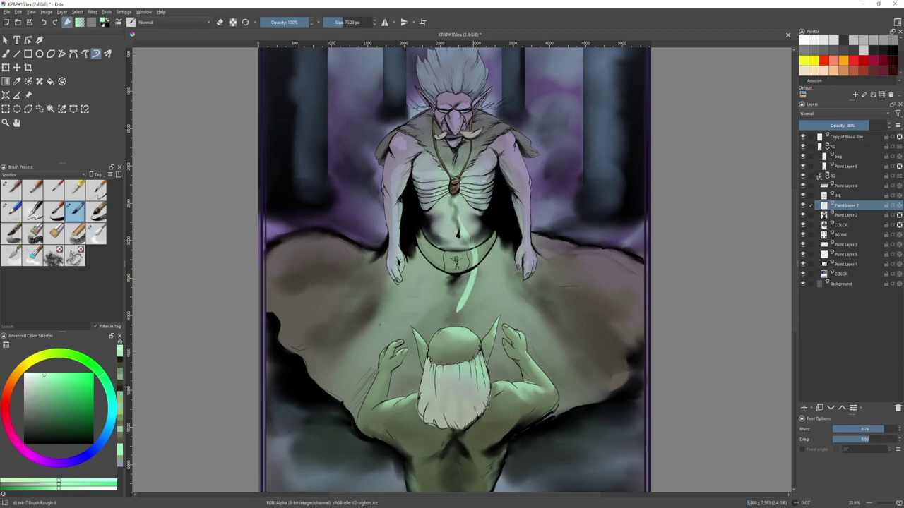
pyautogui.hotkey('ctrl', 'z')
# - Draw two wavy light green strands from the pouch to the green figure's head on Paint Layer 6, about 23 px thick
pyautogui.click(843, 156)
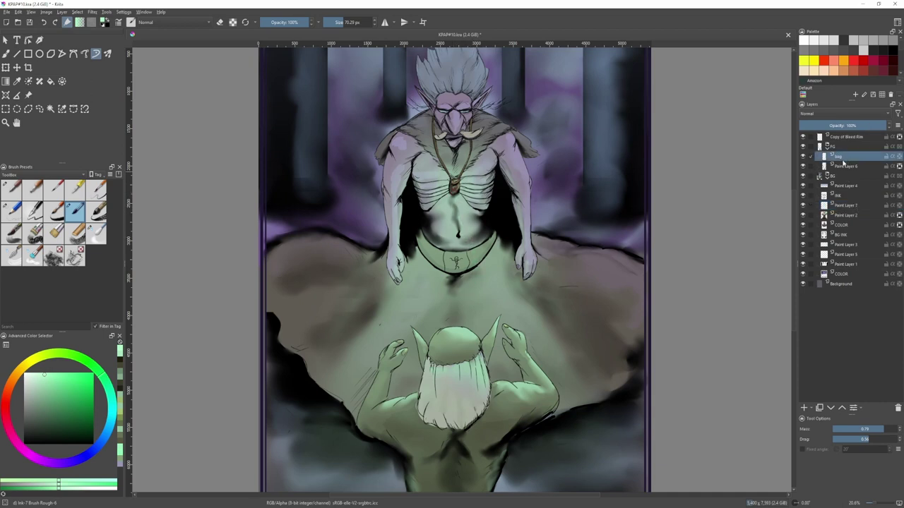
pyautogui.click(847, 166)
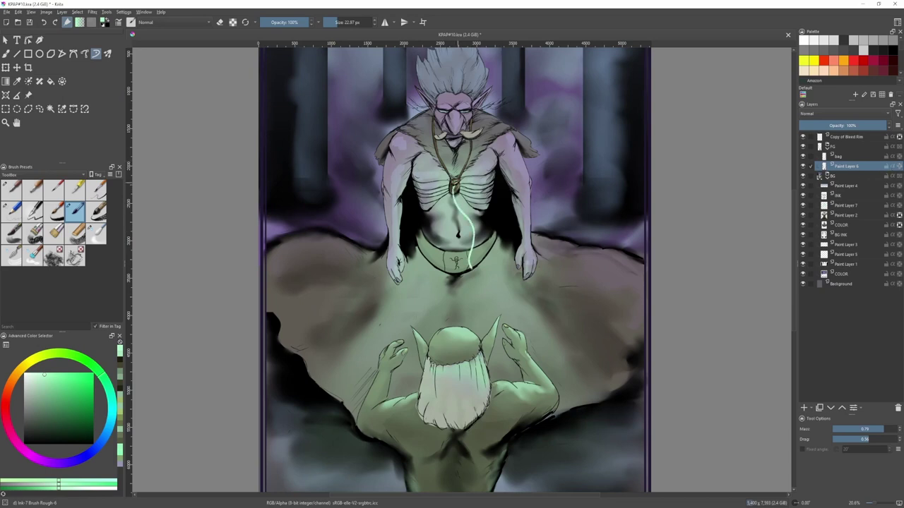
pyautogui.moveTo(471, 268)
pyautogui.mouseDown()
pyautogui.moveTo(495, 300)
pyautogui.moveTo(472, 328)
pyautogui.mouseUp()
pyautogui.moveTo(452, 185)
pyautogui.mouseDown()
pyautogui.moveTo(431, 220)
pyautogui.moveTo(444, 274)
pyautogui.moveTo(425, 307)
pyautogui.mouseUp()
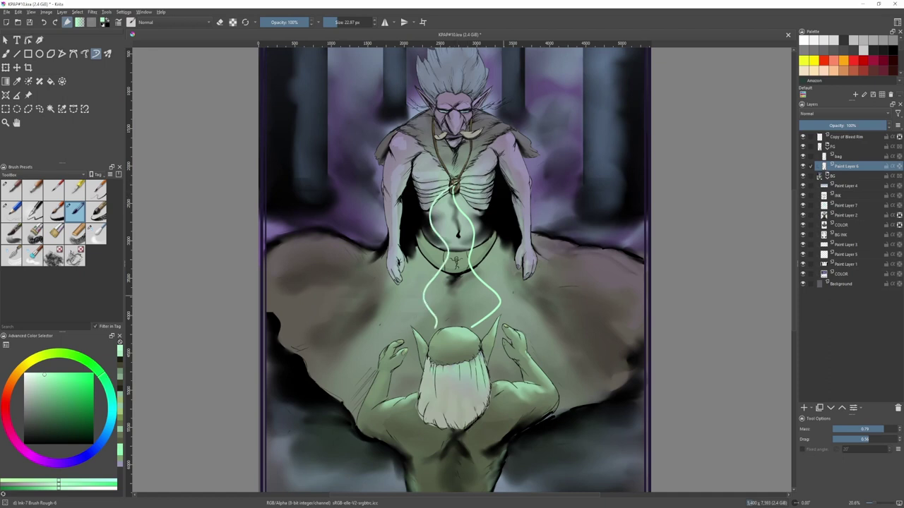
# - Try a PenQuill stroke across the light strands below the belt, and undo it
pyautogui.scroll(-1, 502, 259)
pyautogui.press('/')
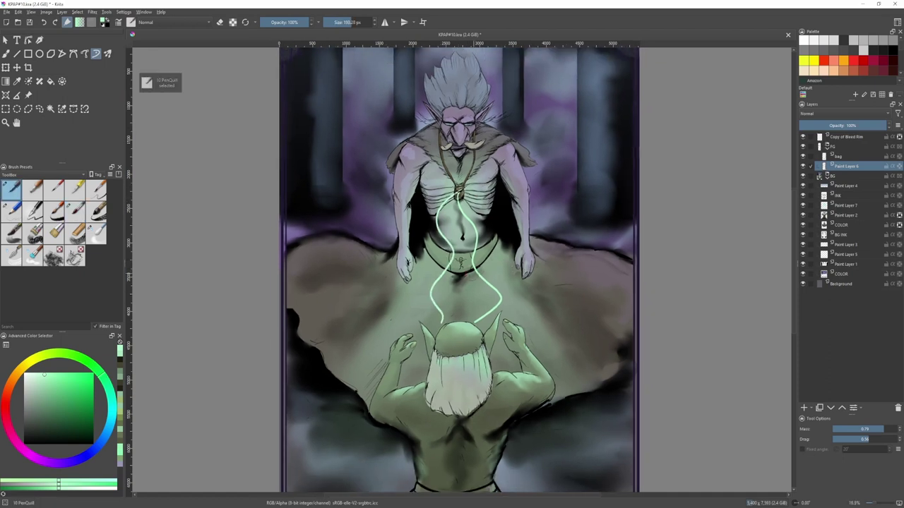
pyautogui.moveTo(494, 274); pyautogui.dragTo(473, 270)
pyautogui.hotkey('ctrl', 'z')
pyautogui.press('e')
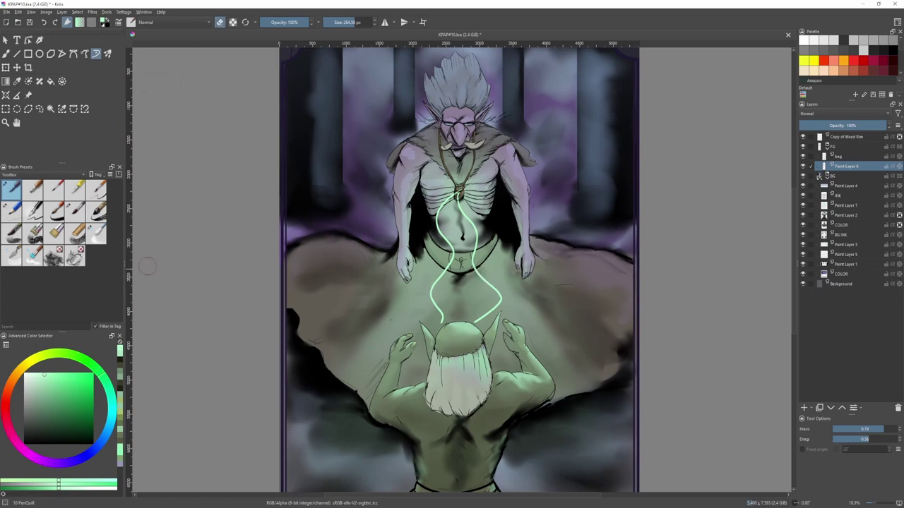
# - Blur the two light green strands into the glow on Paint Layer 6 with the Blender Blur brush
pyautogui.click(96, 233)
pyautogui.moveTo(359, 22); pyautogui.dragTo(360, 23)
pyautogui.moveTo(458, 205)
pyautogui.mouseDown()
pyautogui.moveTo(497, 302)
pyautogui.moveTo(480, 314)
pyautogui.moveTo(437, 300)
pyautogui.moveTo(450, 247)
pyautogui.moveTo(439, 221)
pyautogui.moveTo(445, 206)
pyautogui.moveTo(466, 211)
pyautogui.moveTo(473, 229)
pyautogui.moveTo(444, 212)
pyautogui.mouseUp()
pyautogui.scroll(4, 458, 200)
pyautogui.moveTo(439, 194)
pyautogui.mouseDown()
pyautogui.moveTo(419, 212)
pyautogui.moveTo(400, 247)
pyautogui.mouseUp()
pyautogui.scroll(-5, 436, 247)
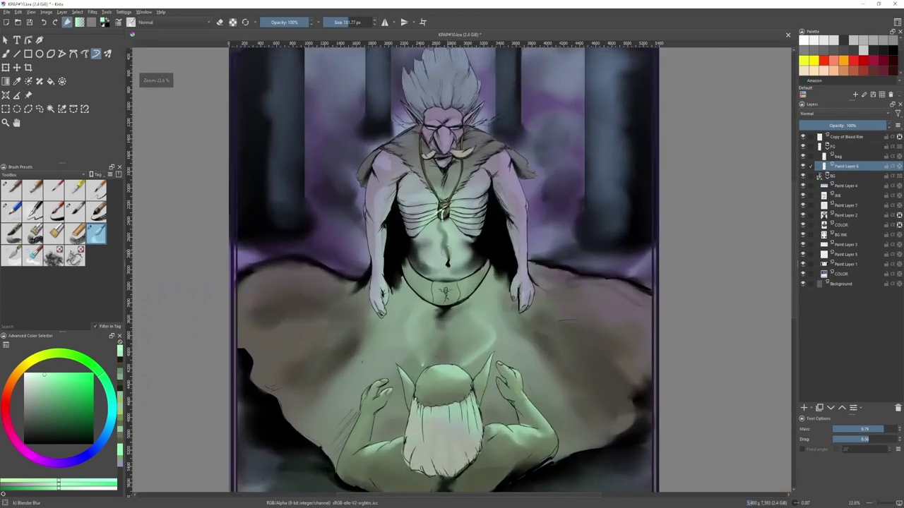
# - Draw wavy light green strands from the pouch down over the purple figure's belly with the Pencil-1 Hard brush on Paint Layer 6
pyautogui.press('/')
pyautogui.keyDown('shift'); pyautogui.moveTo(435, 219); pyautogui.dragTo(283, 219); pyautogui.keyUp('shift')
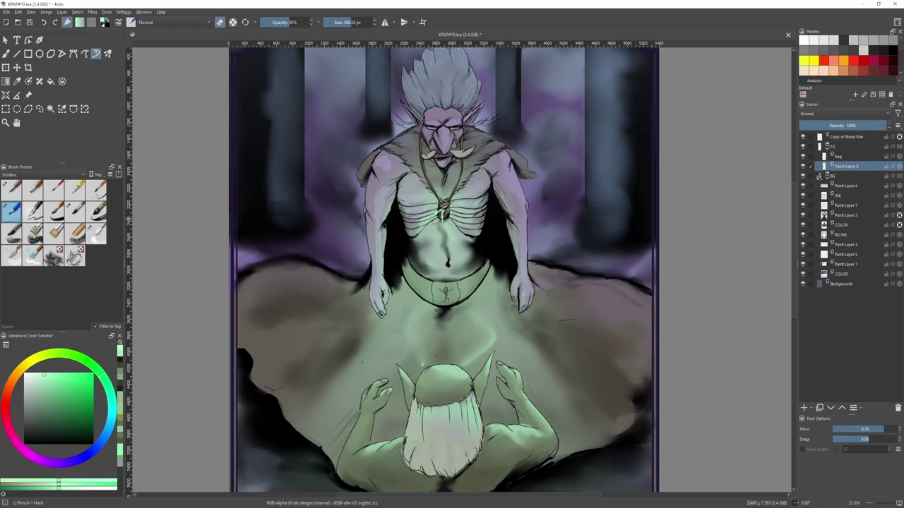
pyautogui.press('e')
pyautogui.moveTo(422, 247); pyautogui.dragTo(452, 285)
pyautogui.moveTo(442, 226); pyautogui.dragTo(454, 257)
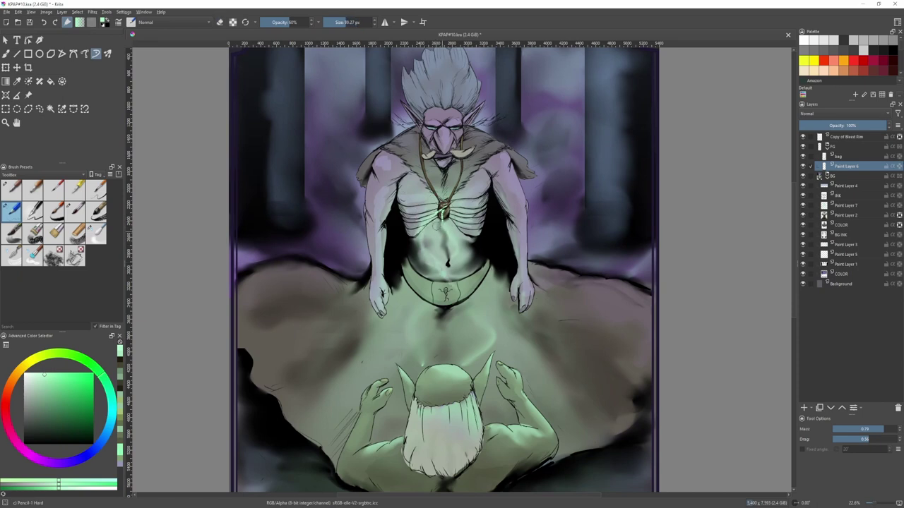
# - Touch up the light strand at the pouch's lower edge on Paint Layer 6 using a brown sampled from the pouch
pyautogui.scroll(6, 433, 209)
pyautogui.keyDown('ctrl'); pyautogui.click(515, 233); pyautogui.keyUp('ctrl')
pyautogui.moveTo(509, 238)
pyautogui.keyDown('shift'); pyautogui.mouseDown()
pyautogui.moveTo(494, 238)
pyautogui.moveTo(492, 276)
pyautogui.moveTo(492, 244)
pyautogui.mouseUp(); pyautogui.keyUp('shift')
pyautogui.moveTo(493, 277)
pyautogui.mouseDown()
pyautogui.moveTo(495, 296)
pyautogui.moveTo(486, 295)
pyautogui.mouseUp()
pyautogui.press('e')
pyautogui.press('e')
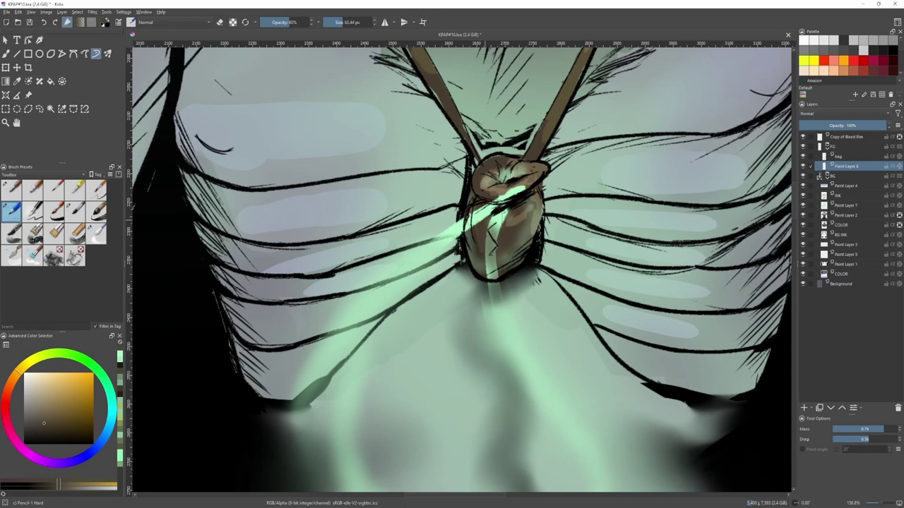
# - Try brown strokes over the green light at the pouch's opening, and undo them
pyautogui.press('e')
pyautogui.press('e')
pyautogui.keyDown('ctrl'); pyautogui.click(481, 223); pyautogui.keyUp('ctrl')
pyautogui.moveTo(485, 213)
pyautogui.mouseDown()
pyautogui.moveTo(480, 220)
pyautogui.moveTo(500, 198)
pyautogui.mouseUp()
pyautogui.hotkey('ctrl', 'z')
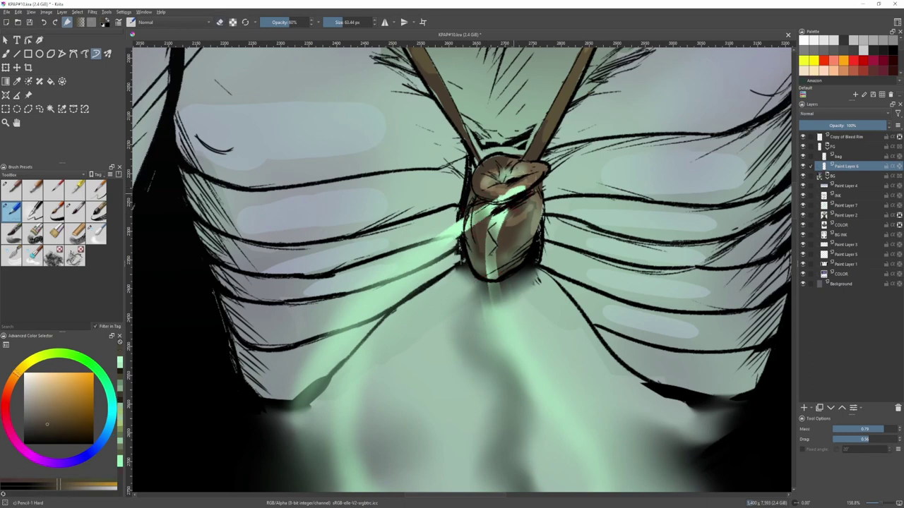
pyautogui.press('2')
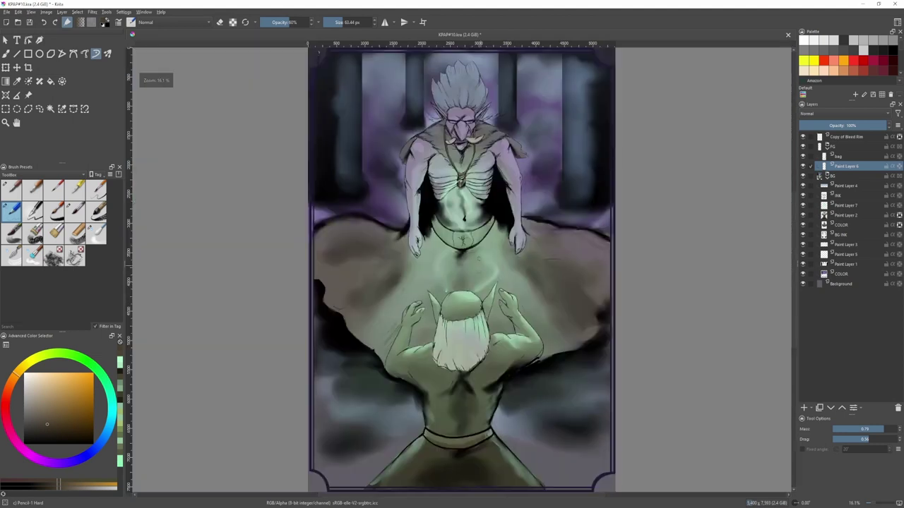
pyautogui.press('e')
pyautogui.scroll(8, 472, 215)
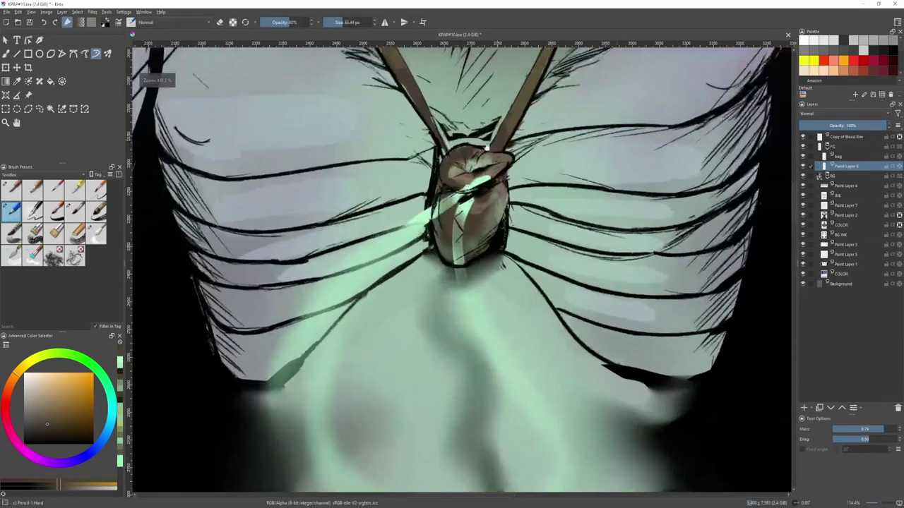
pyautogui.moveTo(468, 187)
pyautogui.mouseDown()
pyautogui.moveTo(482, 179)
pyautogui.moveTo(446, 202)
pyautogui.mouseUp()
pyautogui.hotkey('ctrl', 'z')
pyautogui.hotkey('ctrl', 'z')
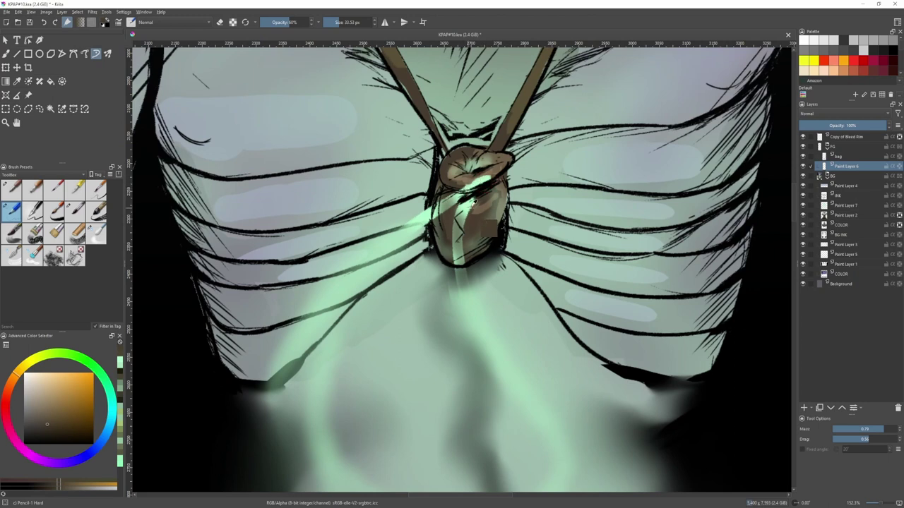
# - Paint sampled brown over the green light crossing the pouch's body, keeping the bright glint at its opening
pyautogui.keyDown('ctrl'); pyautogui.click(483, 180); pyautogui.keyUp('ctrl')
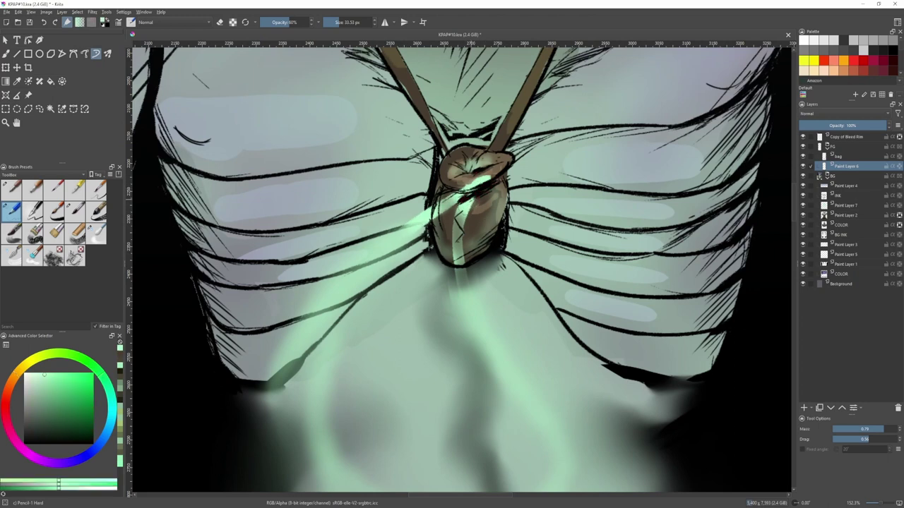
pyautogui.scroll(-3, 467, 216)
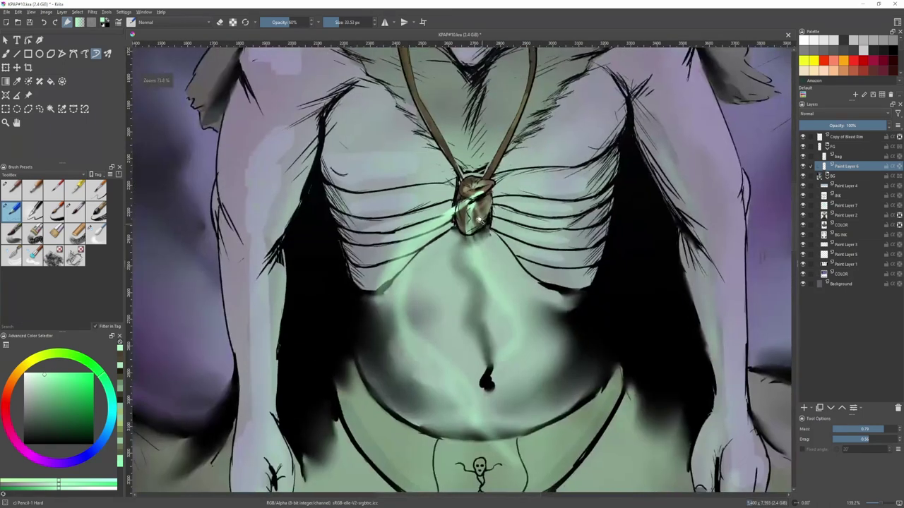
pyautogui.scroll(2, 478, 221)
pyautogui.scroll(2, 477, 219)
pyautogui.press('x')
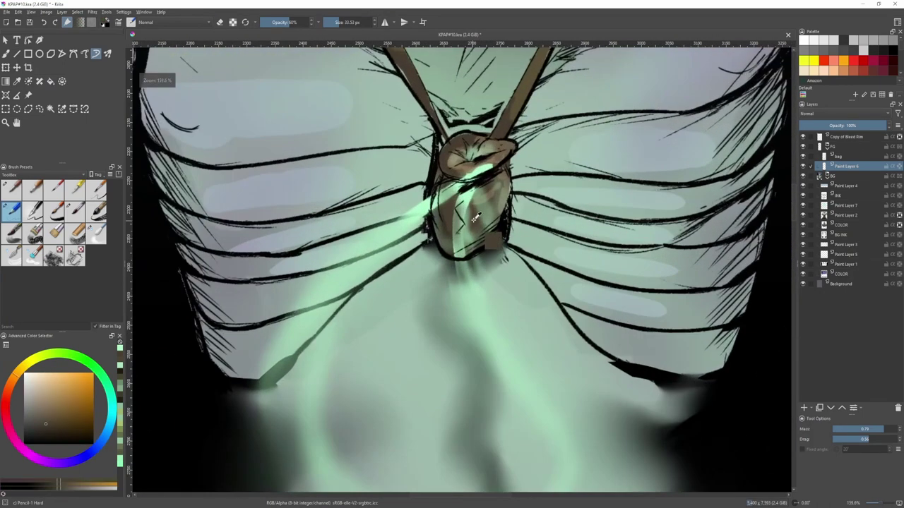
pyautogui.keyDown('ctrl'); pyautogui.click(474, 220); pyautogui.keyUp('ctrl')
pyautogui.moveTo(469, 205); pyautogui.dragTo(478, 204)
pyautogui.moveTo(474, 195)
pyautogui.mouseDown()
pyautogui.moveTo(463, 247)
pyautogui.moveTo(471, 242)
pyautogui.moveTo(460, 195)
pyautogui.moveTo(430, 206)
pyautogui.moveTo(396, 195)
pyautogui.mouseUp()
pyautogui.press('e')
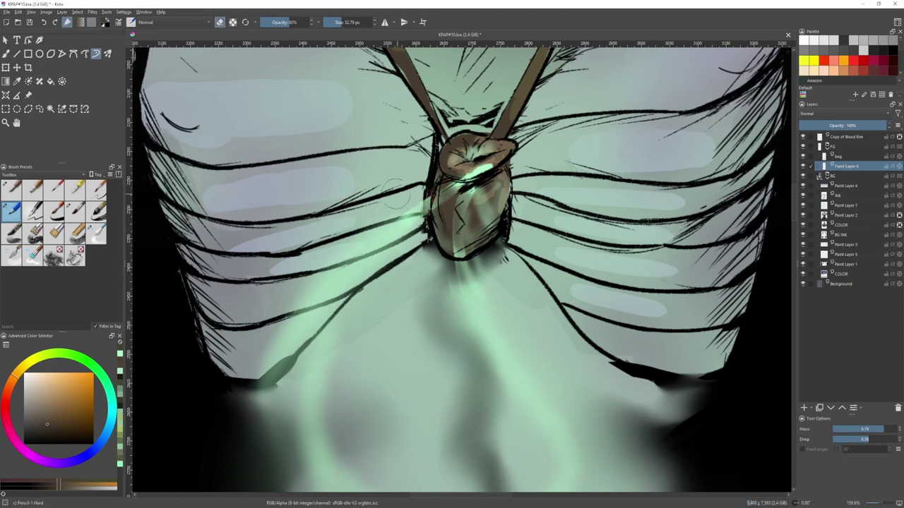
# - Soften the green glint at the pouch's opening and the shading on its body with the Blender Blur brush
pyautogui.press('e')
pyautogui.keyDown('ctrl'); pyautogui.click(482, 171); pyautogui.keyUp('ctrl')
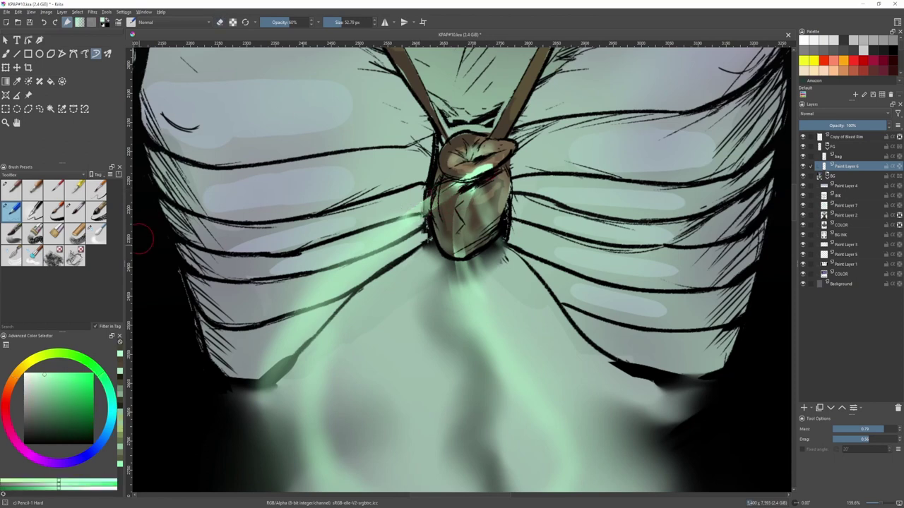
pyautogui.click(96, 233)
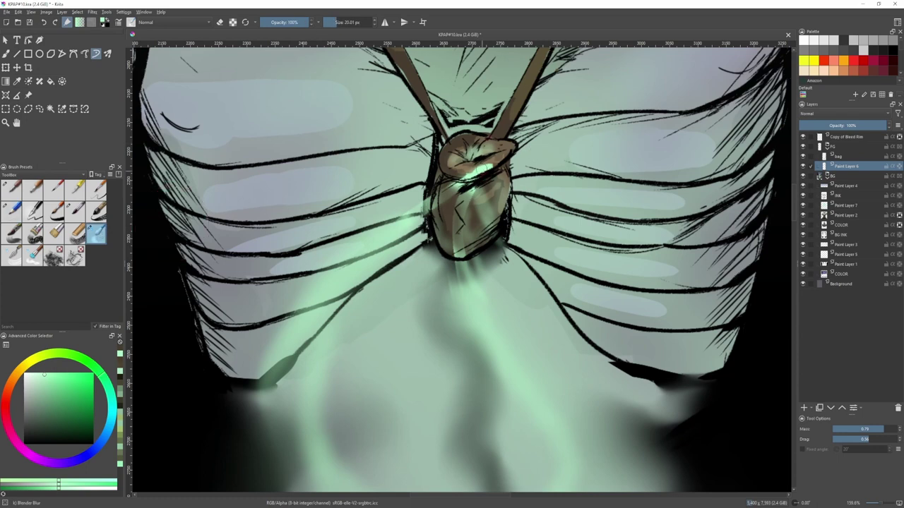
pyautogui.moveTo(489, 165)
pyautogui.mouseDown()
pyautogui.moveTo(456, 178)
pyautogui.moveTo(478, 169)
pyautogui.mouseUp()
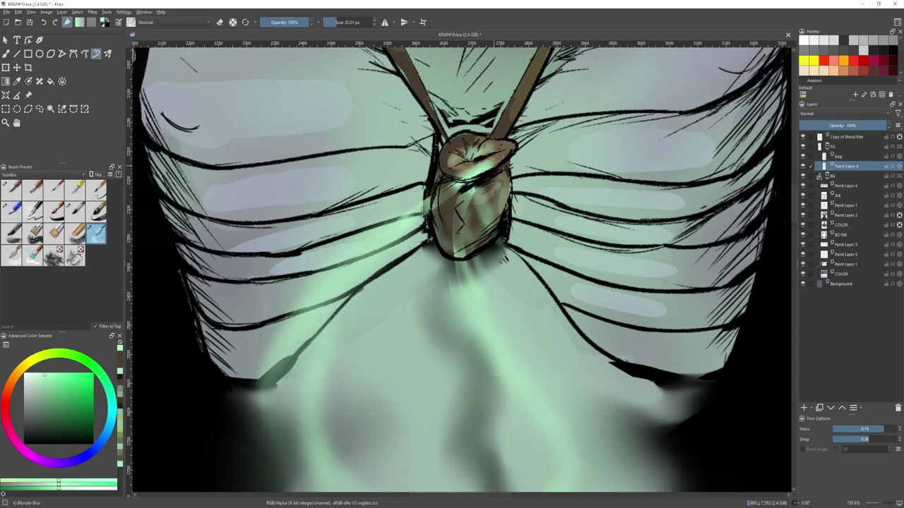
pyautogui.moveTo(492, 200); pyautogui.dragTo(462, 255)
# - Draw thin wavy light green strands from below the belt towards the green figure's head and hands with the Pencil-1 Hard brush
pyautogui.scroll(-8, 490, 212)
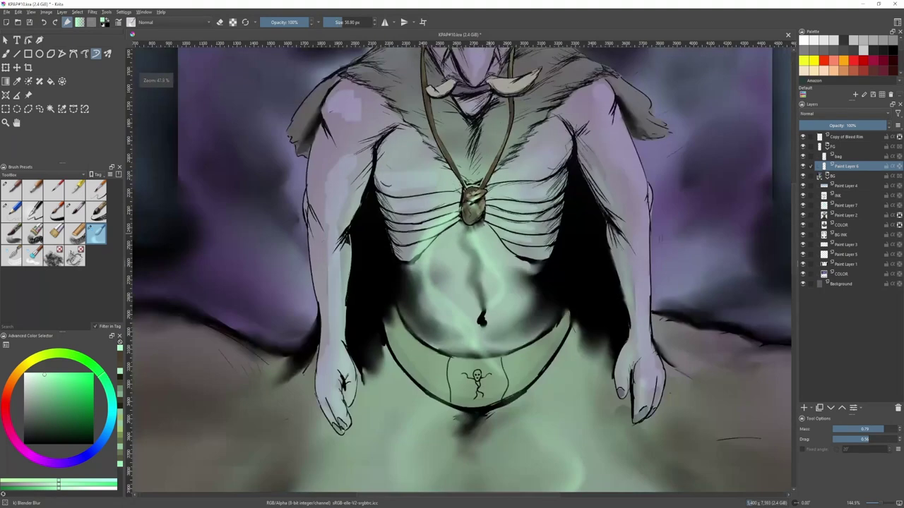
pyautogui.click(11, 209)
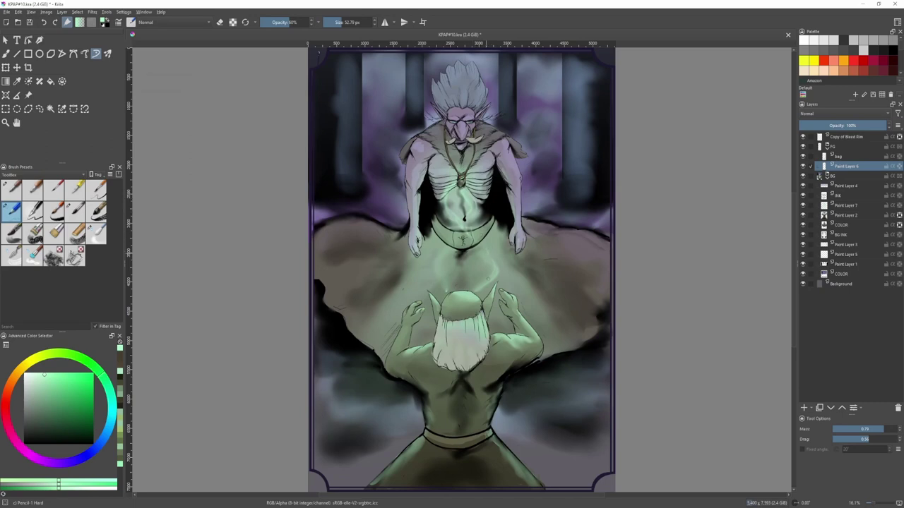
pyautogui.moveTo(455, 239)
pyautogui.mouseDown()
pyautogui.moveTo(446, 271)
pyautogui.moveTo(459, 289)
pyautogui.mouseUp()
pyautogui.moveTo(475, 244); pyautogui.dragTo(477, 261)
pyautogui.moveTo(426, 277); pyautogui.dragTo(417, 292)
pyautogui.click(40, 372)
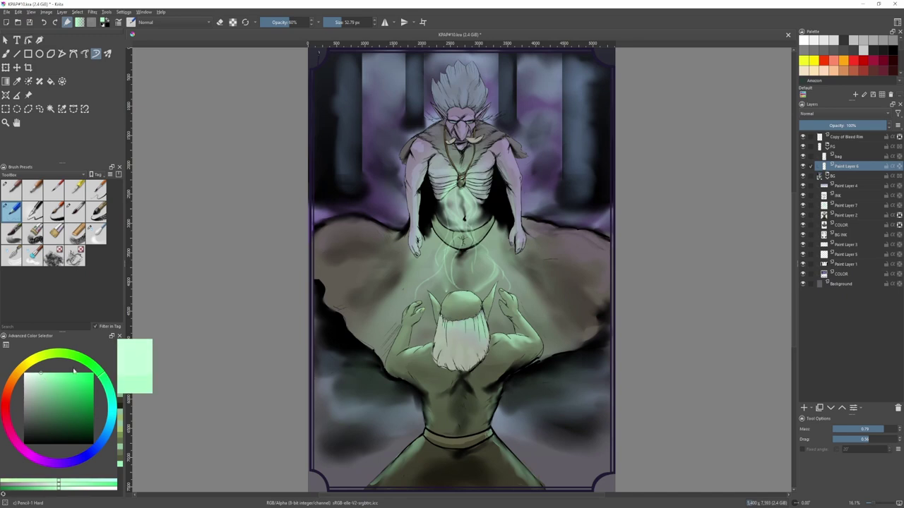
pyautogui.press('2')
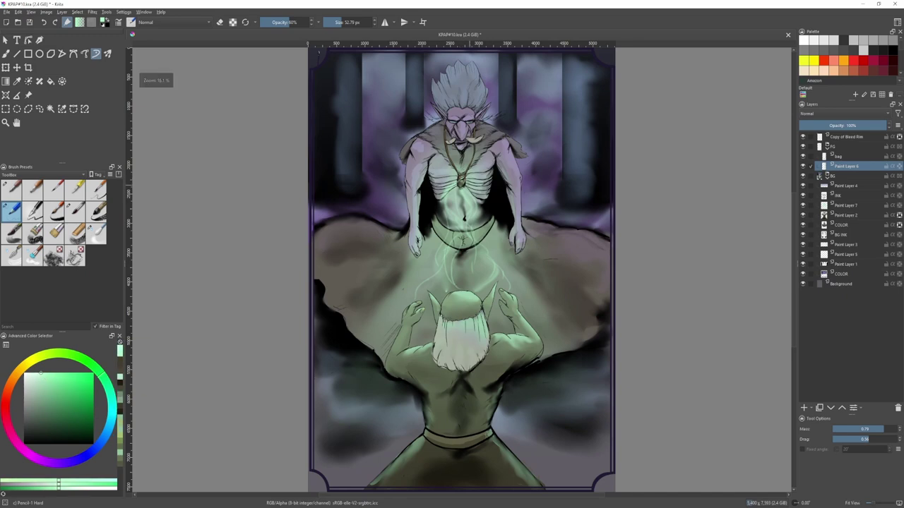
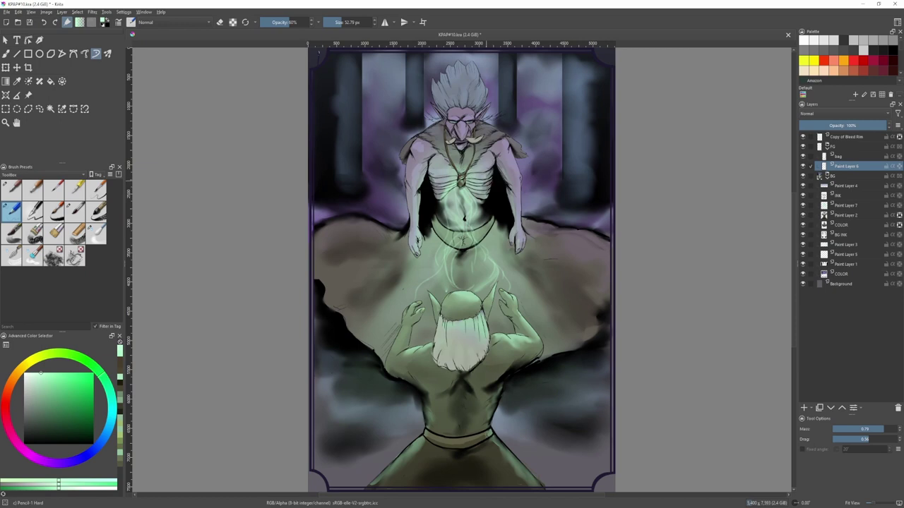
# - Paint a sampled grey-blue over the purple figure's arms and chest on the COLOR layer
pyautogui.keyDown('ctrl'); pyautogui.click(526, 191); pyautogui.keyUp('ctrl')
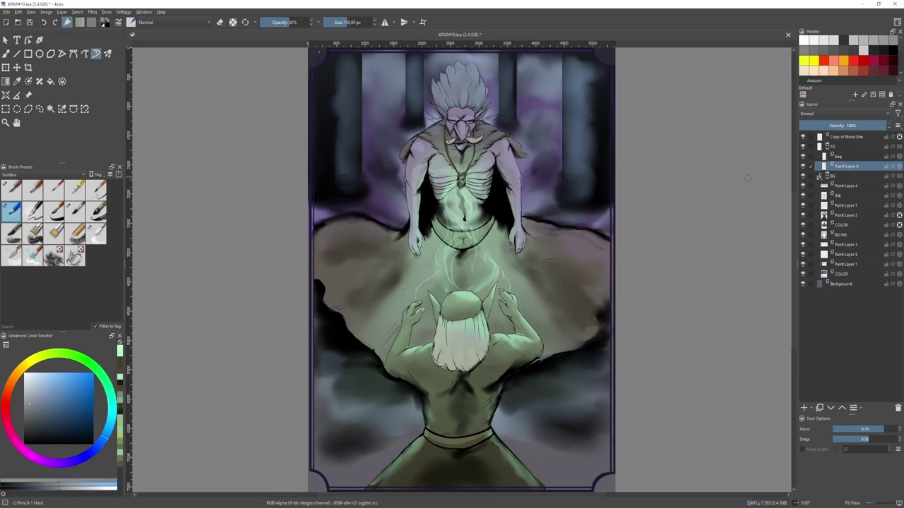
pyautogui.click(852, 226)
pyautogui.moveTo(514, 178)
pyautogui.keyDown('shift'); pyautogui.mouseDown()
pyautogui.moveTo(531, 178)
pyautogui.moveTo(501, 162)
pyautogui.mouseUp(); pyautogui.keyUp('shift')
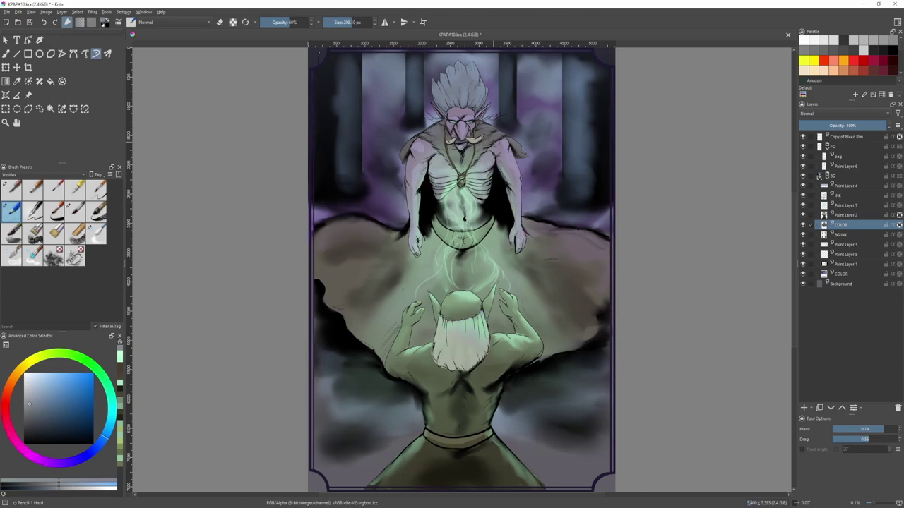
pyautogui.moveTo(436, 160)
pyautogui.keyDown('shift'); pyautogui.mouseDown()
pyautogui.moveTo(438, 146)
pyautogui.moveTo(462, 146)
pyautogui.mouseUp(); pyautogui.keyUp('shift')
# - Blend the skin tones on the purple figure's shoulders and upper arms with the Blender Blur brush on the COLOR layer
pyautogui.click(97, 234)
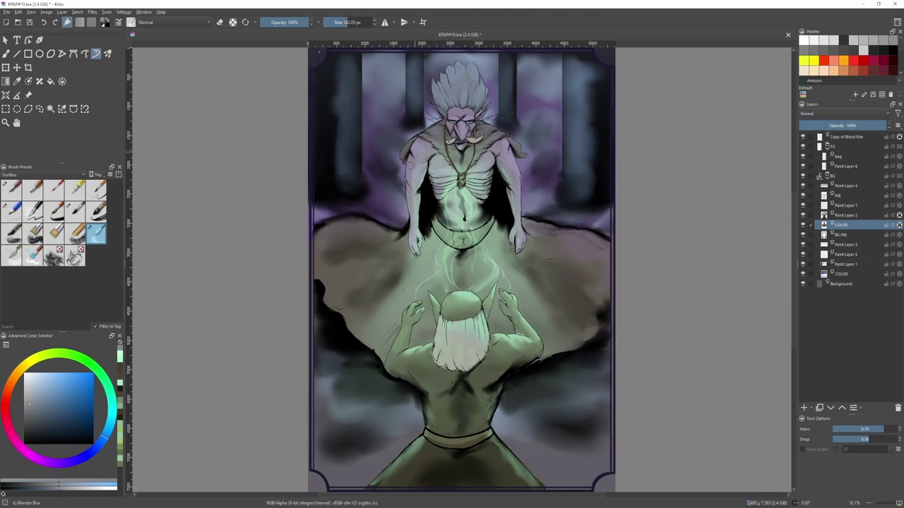
pyautogui.keyDown('shift'); pyautogui.moveTo(416, 169); pyautogui.dragTo(423, 151); pyautogui.keyUp('shift')
pyautogui.scroll(6, 464, 125)
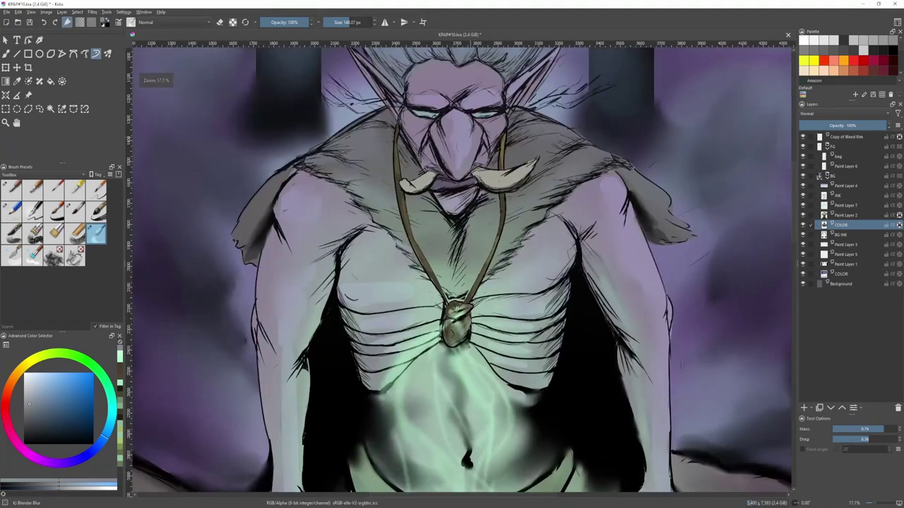
pyautogui.moveTo(464, 126)
pyautogui.keyDown('shift'); pyautogui.mouseDown()
pyautogui.moveTo(456, 125)
pyautogui.moveTo(466, 146)
pyautogui.mouseUp(); pyautogui.keyUp('shift')
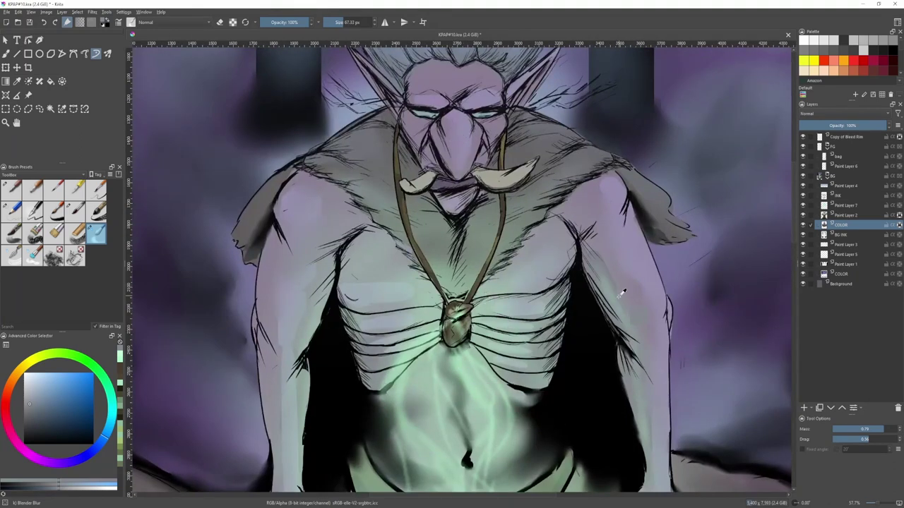
# - Paint light green highlights on the purple figure's nose tip and chin with the Pencil-1 Hard brush on the COLOR layer
pyautogui.keyDown('ctrl'); pyautogui.click(633, 319); pyautogui.keyUp('ctrl')
pyautogui.press('/')
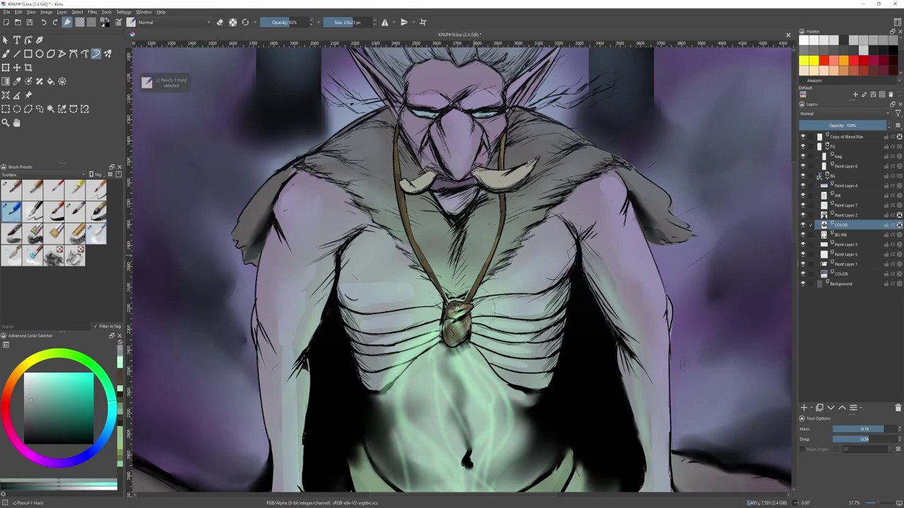
pyautogui.keyDown('ctrl'); pyautogui.click(423, 343); pyautogui.keyUp('ctrl')
pyautogui.keyDown('ctrl'); pyautogui.click(344, 334); pyautogui.keyUp('ctrl')
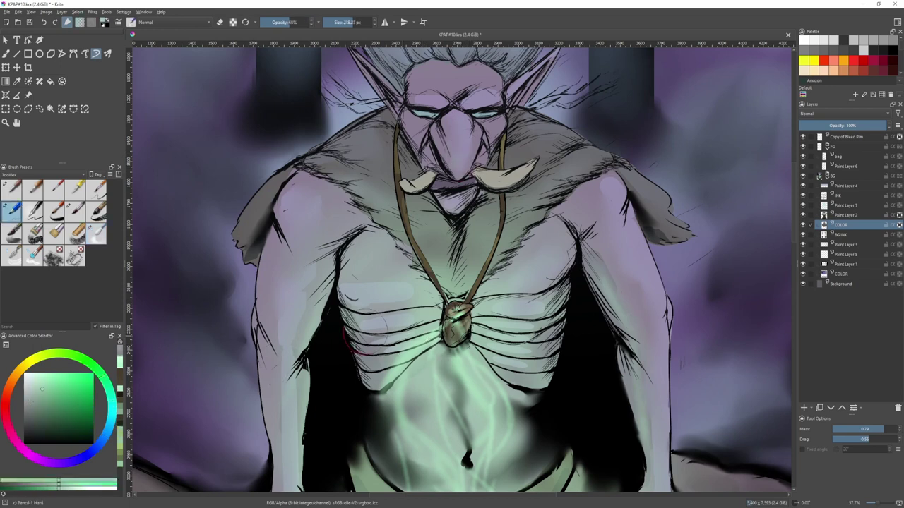
pyautogui.click(49, 375)
pyautogui.moveTo(465, 166)
pyautogui.keyDown('shift'); pyautogui.mouseDown()
pyautogui.moveTo(449, 168)
pyautogui.moveTo(459, 169)
pyautogui.mouseUp(); pyautogui.keyUp('shift')
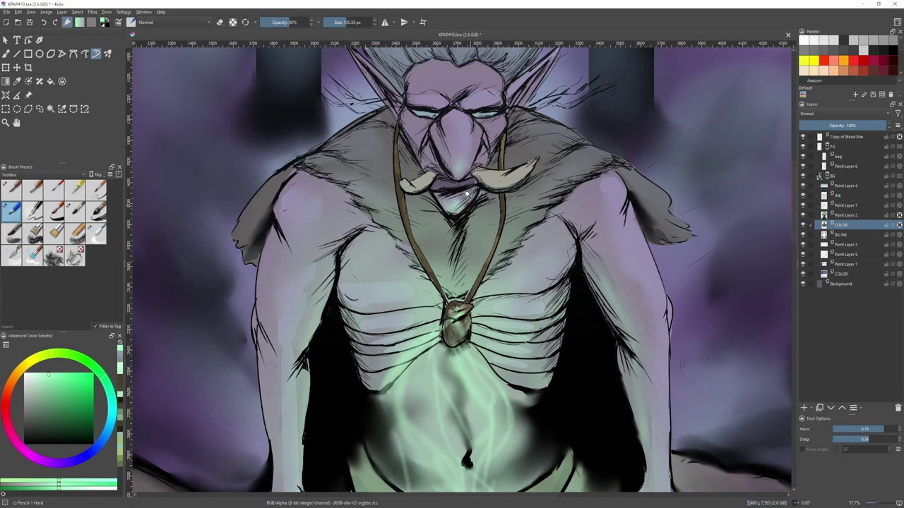
# - Add finer light green highlights to the purple figure's face and chest with a smaller pencil brush
pyautogui.press('-')
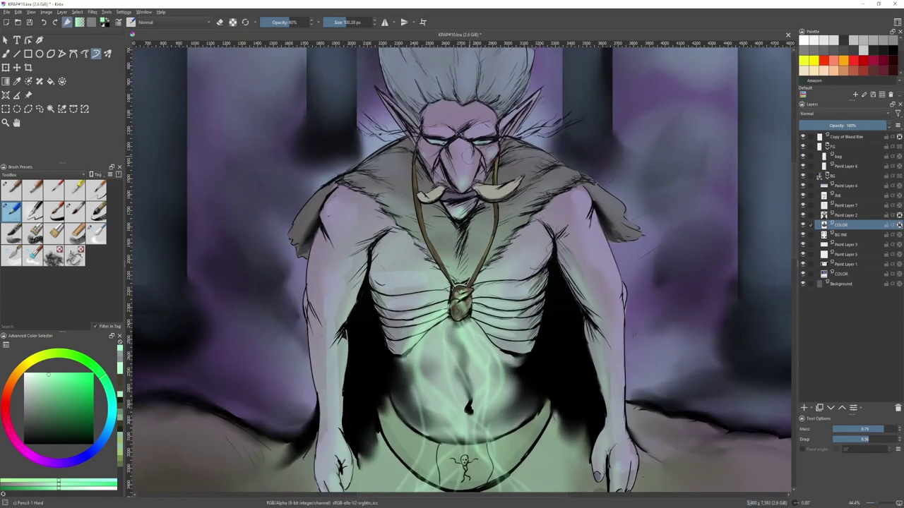
pyautogui.press('[')
pyautogui.press('[')
pyautogui.moveTo(524, 173); pyautogui.dragTo(510, 198)
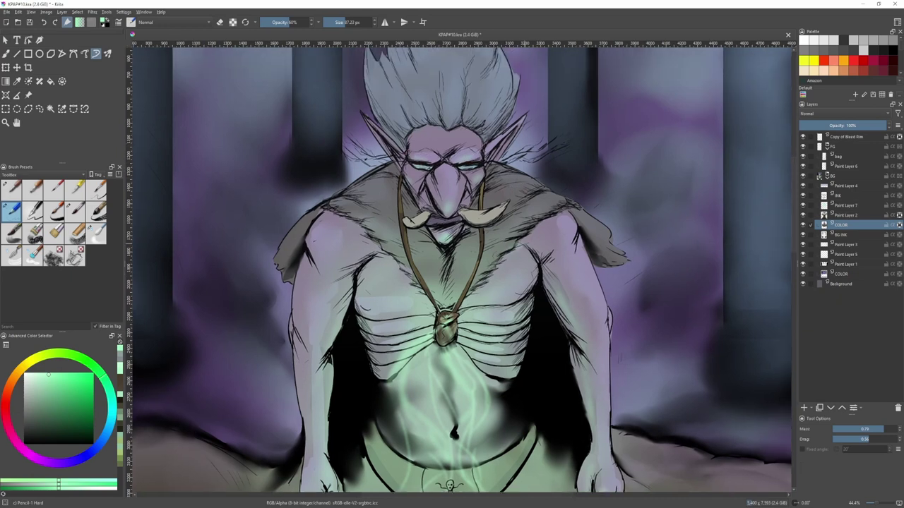
pyautogui.scroll(-2, 517, 244)
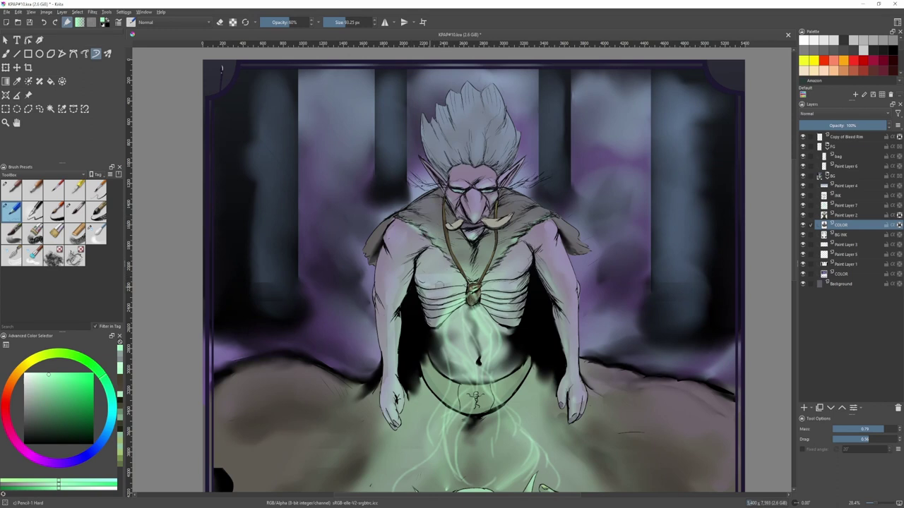
pyautogui.moveTo(536, 305); pyautogui.dragTo(500, 238)
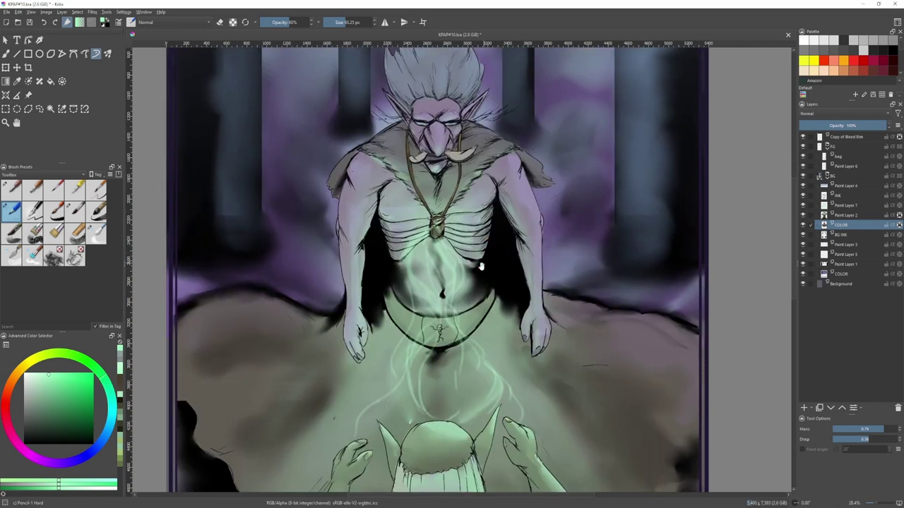
# - Blend the skin tones on the purple figure's forearms and hands with the Blender Blur brush on the COLOR layer
pyautogui.scroll(-2, 480, 266)
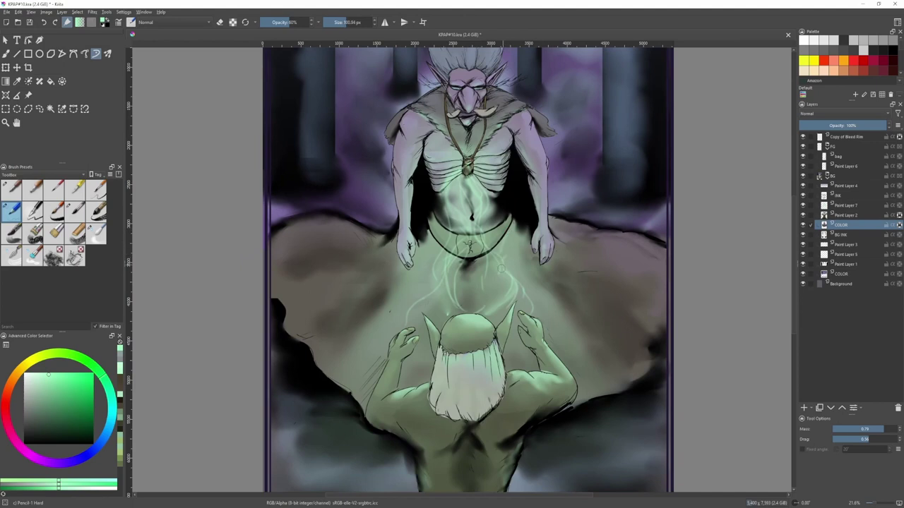
pyautogui.scroll(3, 425, 258)
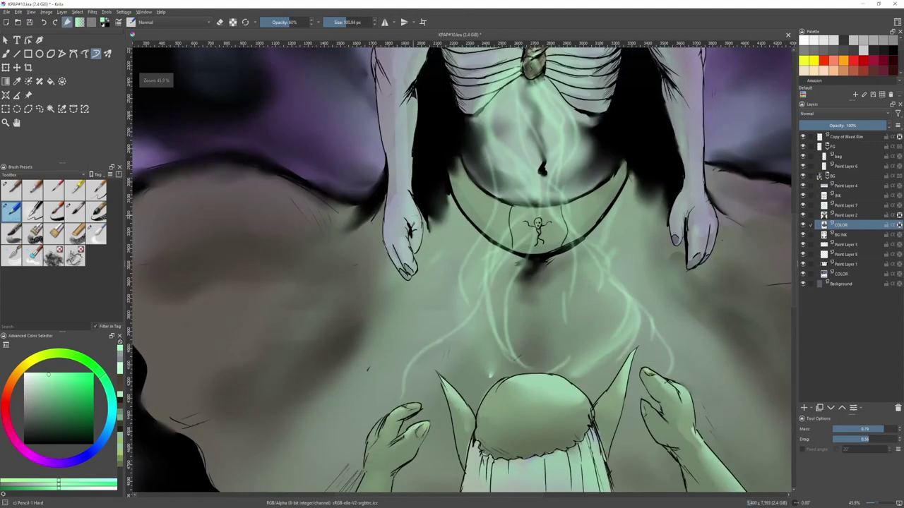
pyautogui.scroll(-2, 410, 261)
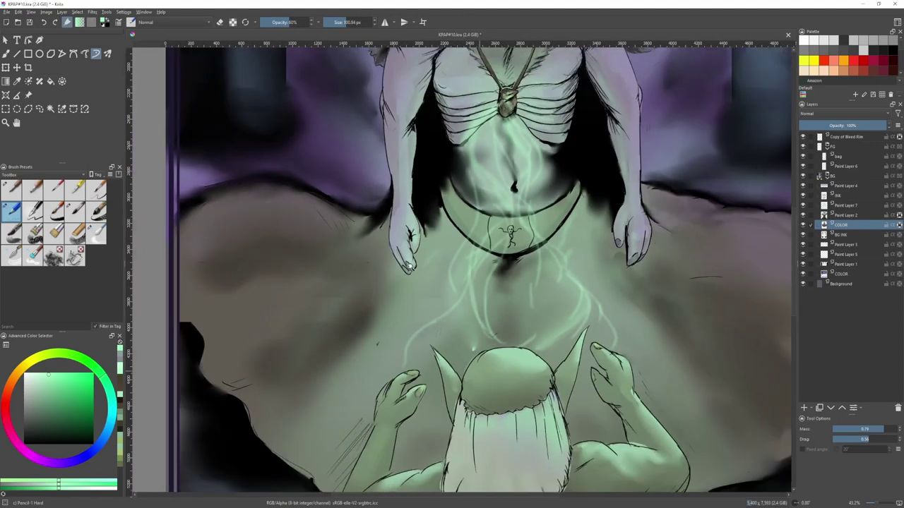
pyautogui.click(96, 233)
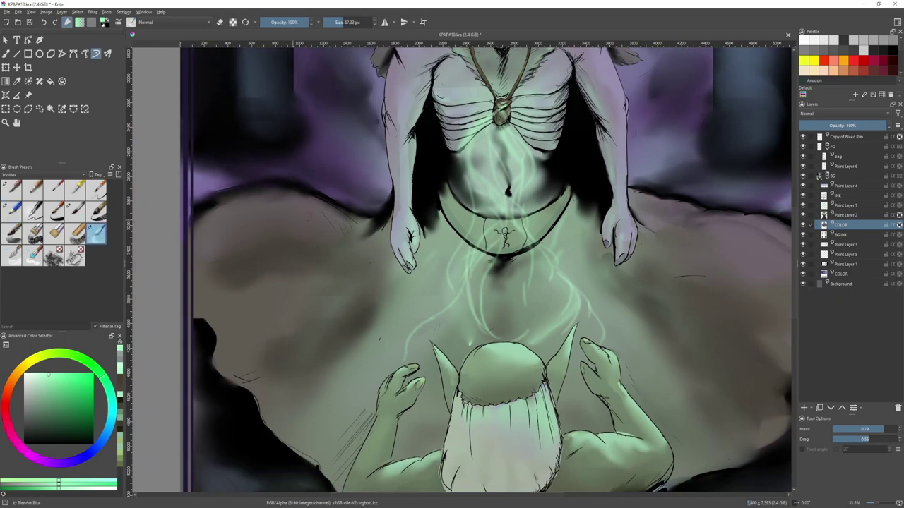
pyautogui.keyDown('ctrl'); pyautogui.click(393, 156); pyautogui.keyUp('ctrl')
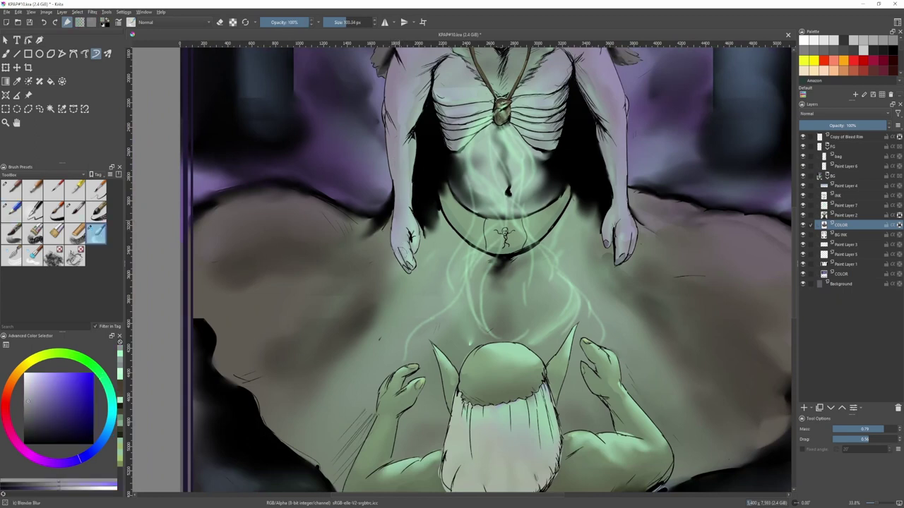
# - Darken the shadows of the figures' COLOR layer by slightly lowering the dark end of its Color Adjustment curve
pyautogui.scroll(-3, 411, 268)
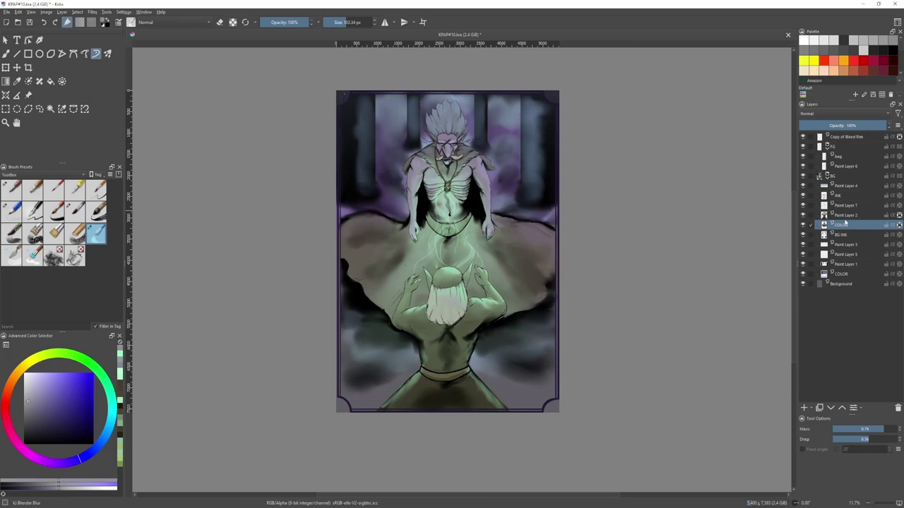
pyautogui.hotkey('ctrl', 'm')
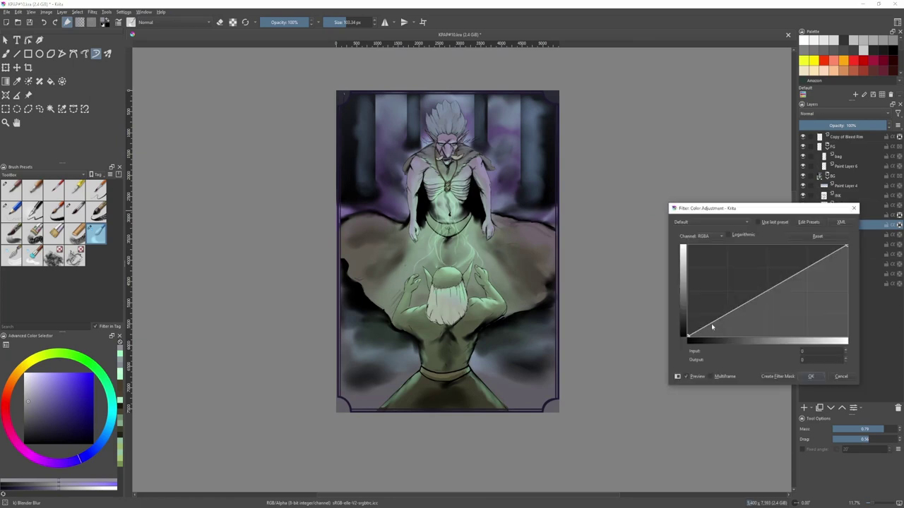
pyautogui.moveTo(711, 322); pyautogui.dragTo(707, 324)
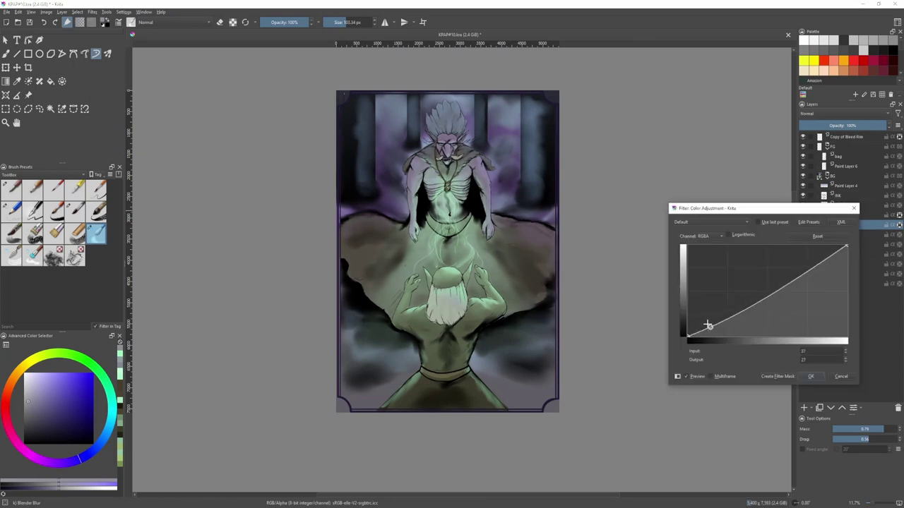
pyautogui.click(809, 376)
# - Darken Paint Layer 2 with a Color Adjustment curve point at input 35, output 21
pyautogui.click(847, 215)
pyautogui.hotkey('ctrl', 'm')
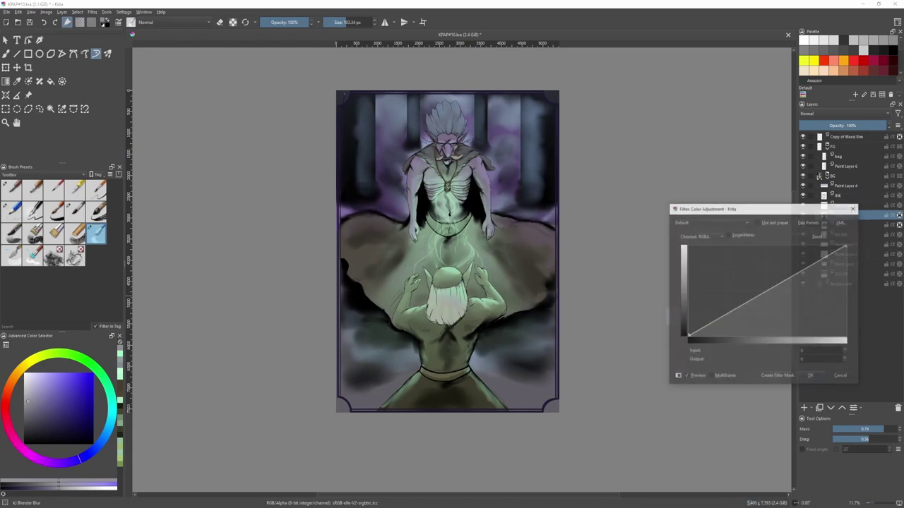
pyautogui.moveTo(705, 323); pyautogui.dragTo(708, 327)
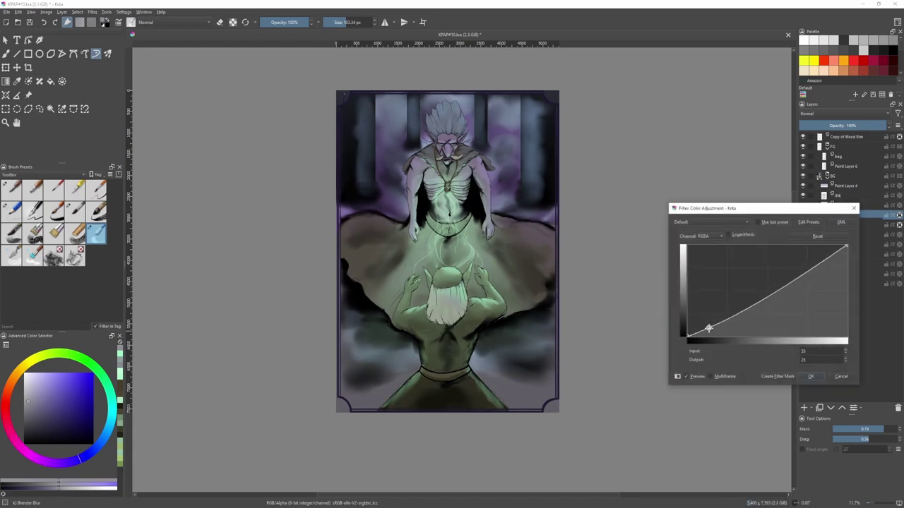
pyautogui.click(810, 376)
# - Darken the background COLOR layer above Background with a Color Adjustment curve point at input 45, output 34
pyautogui.click(838, 274)
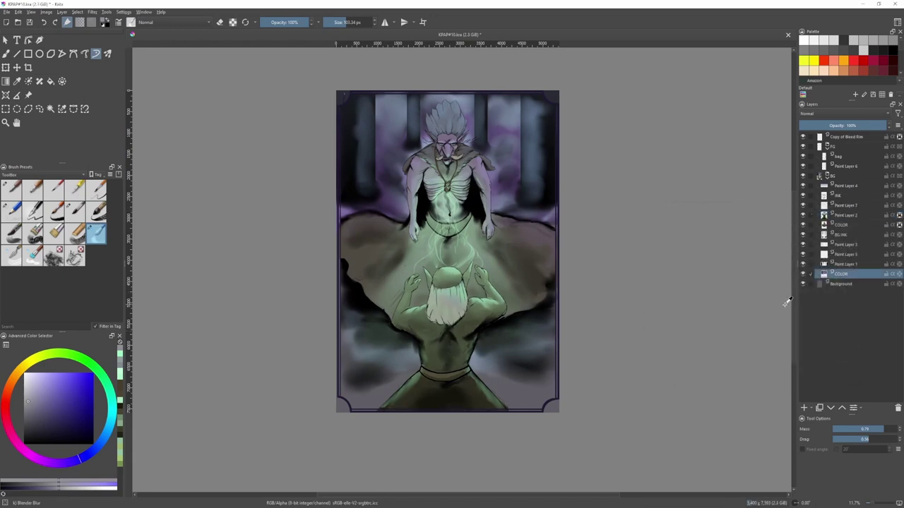
pyautogui.hotkey('ctrl', 'm')
pyautogui.moveTo(714, 320); pyautogui.dragTo(715, 324)
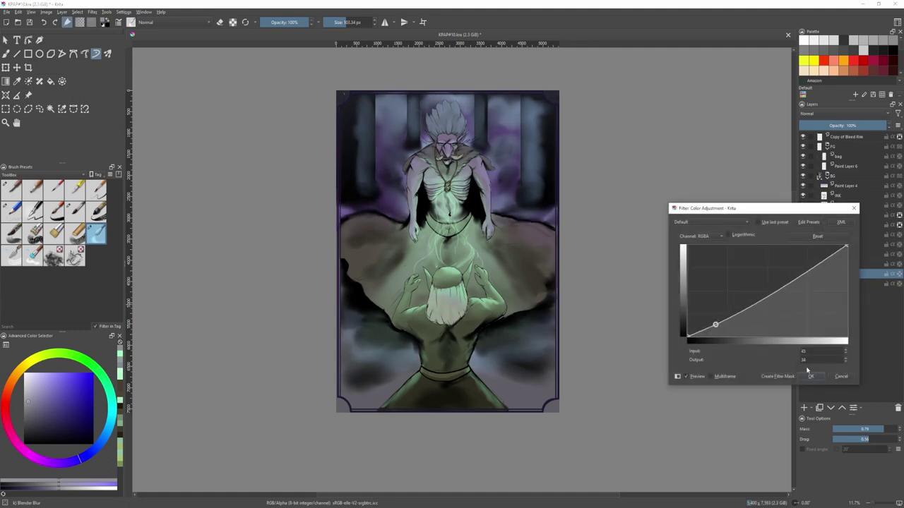
pyautogui.click(810, 375)
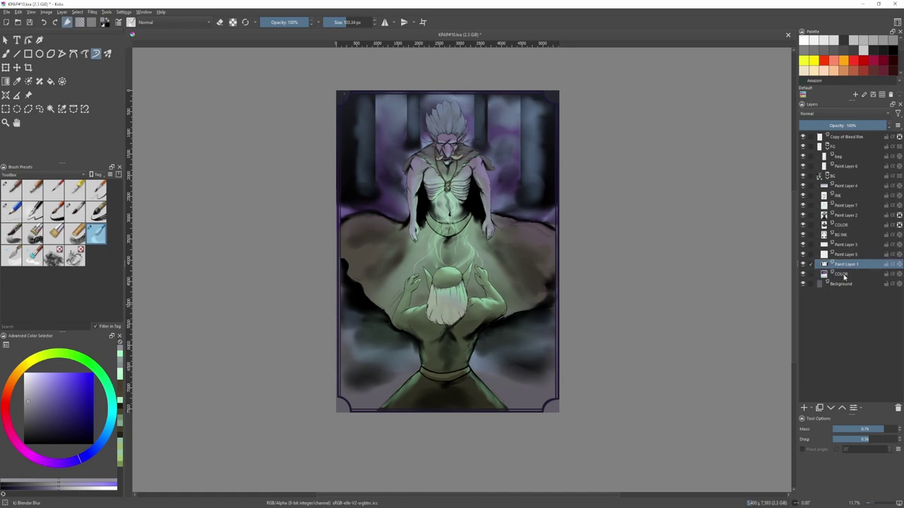
pyautogui.hotkey('ctrl', 'm')
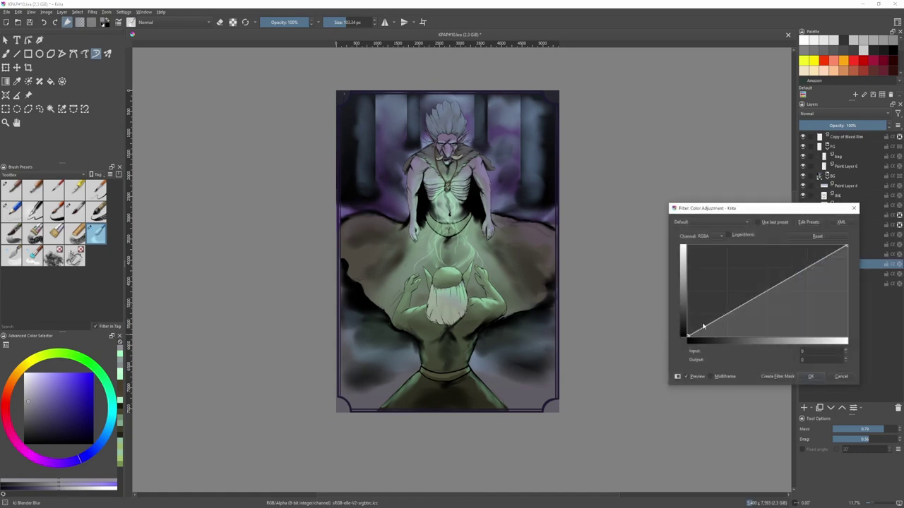
pyautogui.moveTo(706, 324); pyautogui.dragTo(705, 329)
pyautogui.click(841, 379)
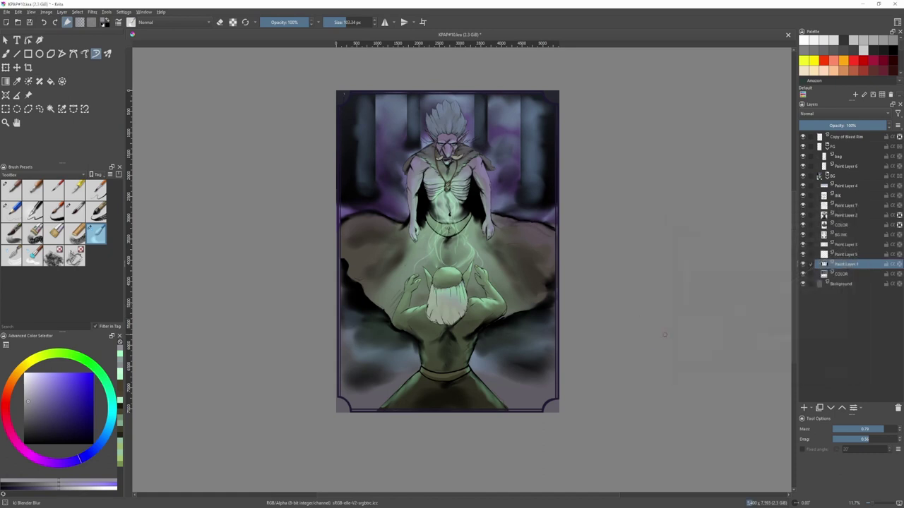
# - Apply a steep Color Adjustment curve with a point at input 20, output 112 to the BG INK layer
pyautogui.click(847, 254)
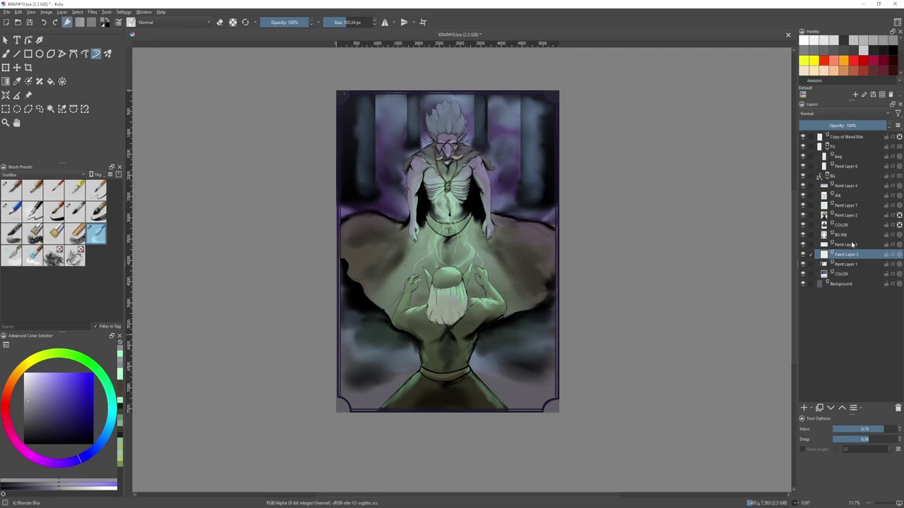
pyautogui.click(853, 237)
pyautogui.hotkey('ctrl', 'm')
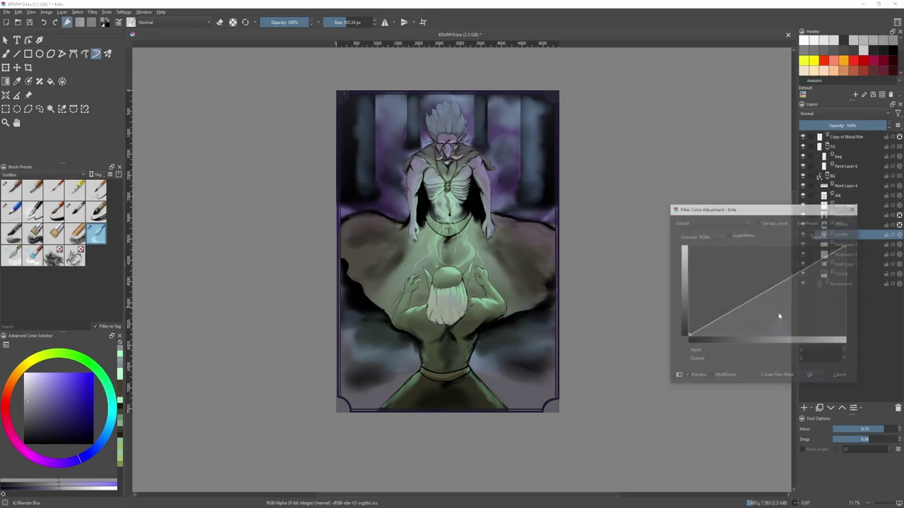
pyautogui.moveTo(705, 332); pyautogui.dragTo(699, 297)
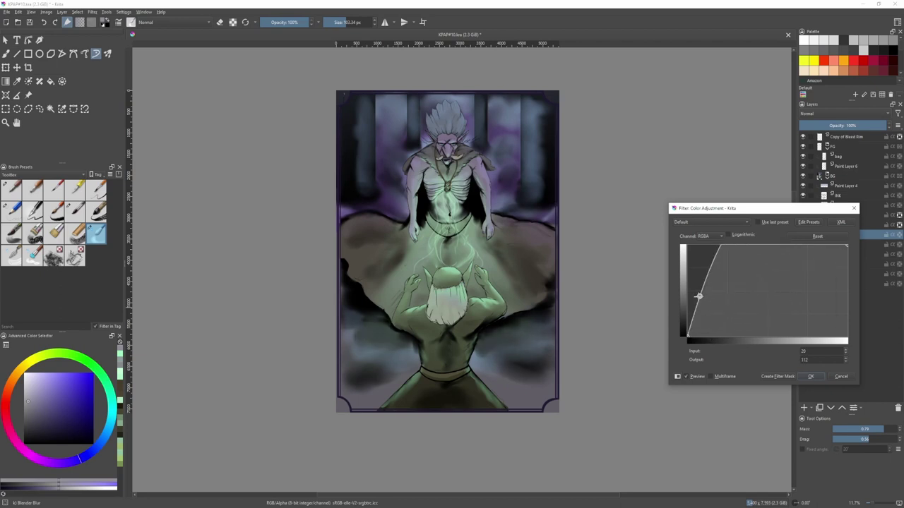
pyautogui.click(810, 376)
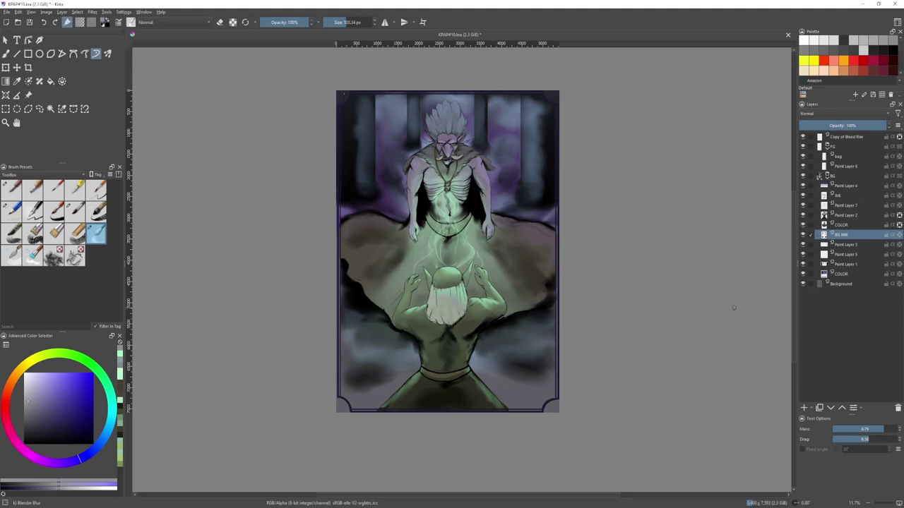
# - Blend the dark background mist on the background COLOR layer with a much larger Blender Blur brush
pyautogui.press('2')
pyautogui.click(823, 273)
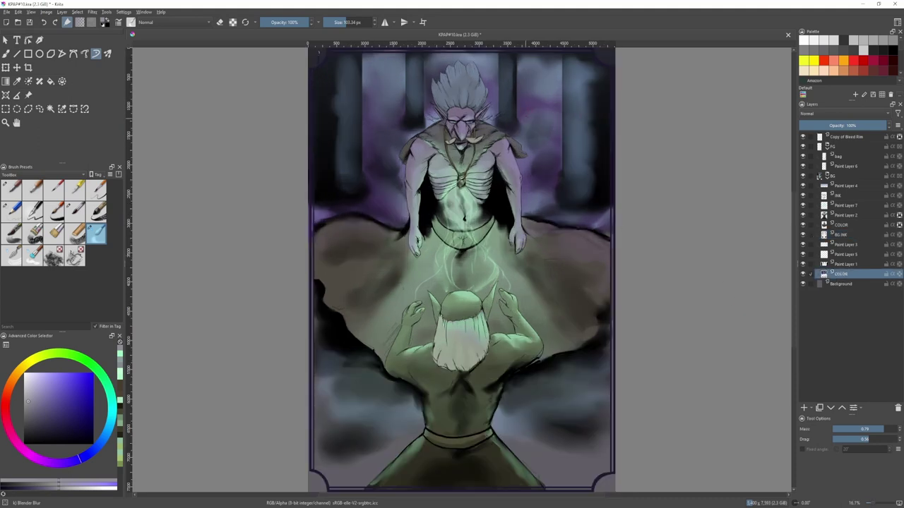
pyautogui.click(354, 23)
pyautogui.press(']')
pyautogui.scroll(-2, 462, 189)
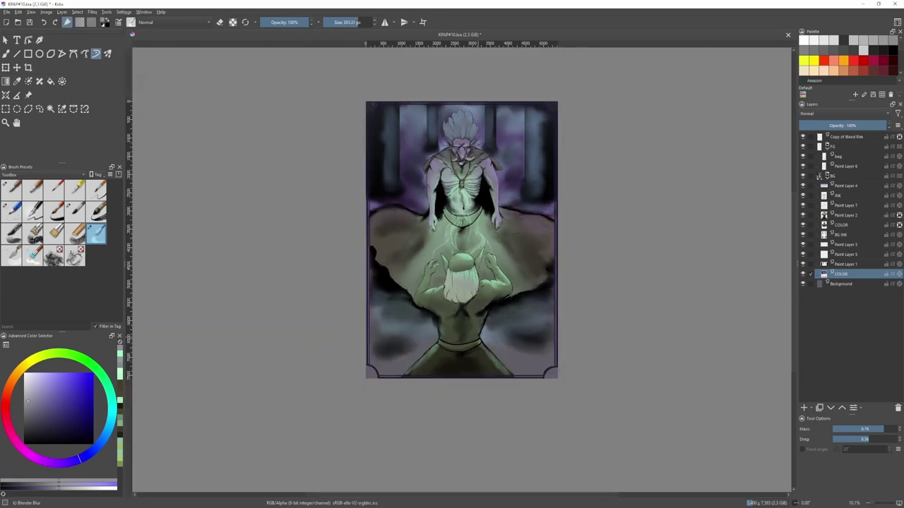
pyautogui.press(']')
# - Paint sampled grey-green over the lower mist and sampled blue between the trees with the Pencil-1 Hard brush on the background COLOR layer
pyautogui.keyDown('ctrl'); pyautogui.click(417, 264); pyautogui.keyUp('ctrl')
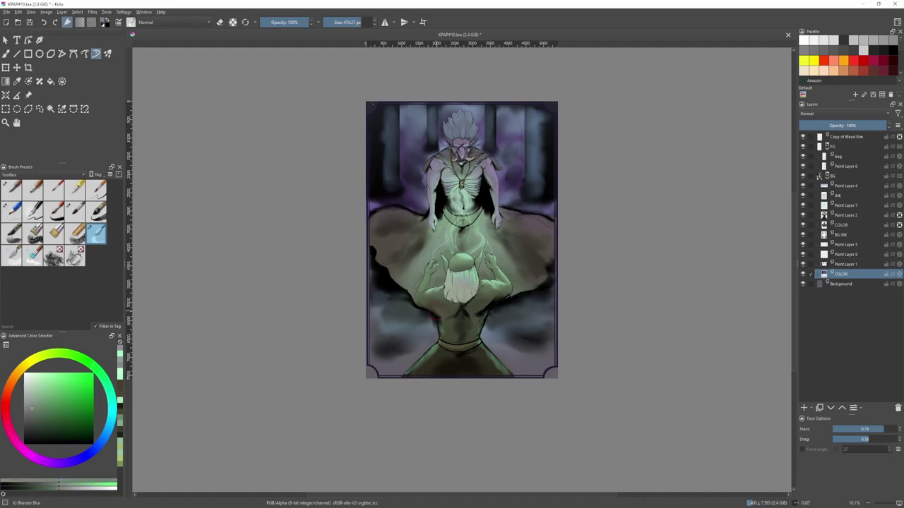
pyautogui.press('/')
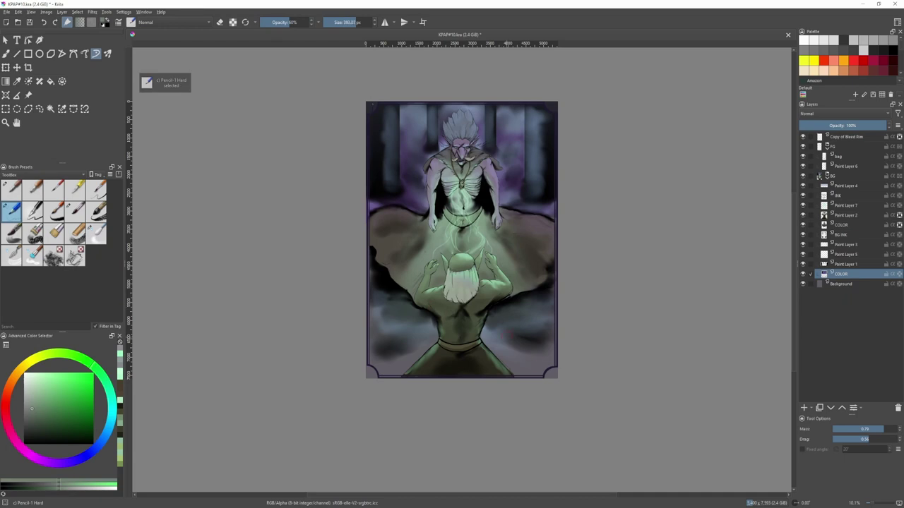
pyautogui.moveTo(534, 359)
pyautogui.mouseDown()
pyautogui.moveTo(544, 359)
pyautogui.moveTo(512, 346)
pyautogui.mouseUp()
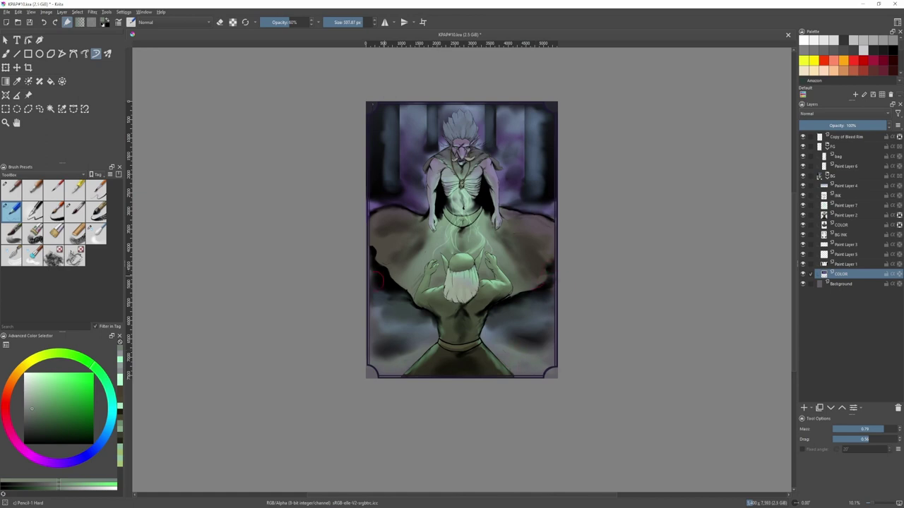
pyautogui.moveTo(357, 286)
pyautogui.mouseDown()
pyautogui.moveTo(367, 285)
pyautogui.moveTo(373, 319)
pyautogui.moveTo(356, 333)
pyautogui.mouseUp()
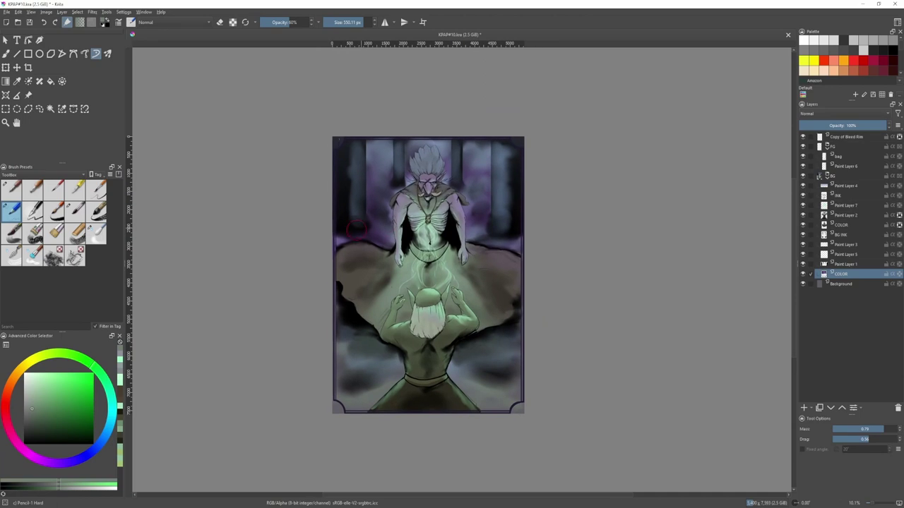
pyautogui.keyDown('ctrl'); pyautogui.click(485, 152); pyautogui.keyUp('ctrl')
pyautogui.moveTo(484, 152); pyautogui.dragTo(425, 154)
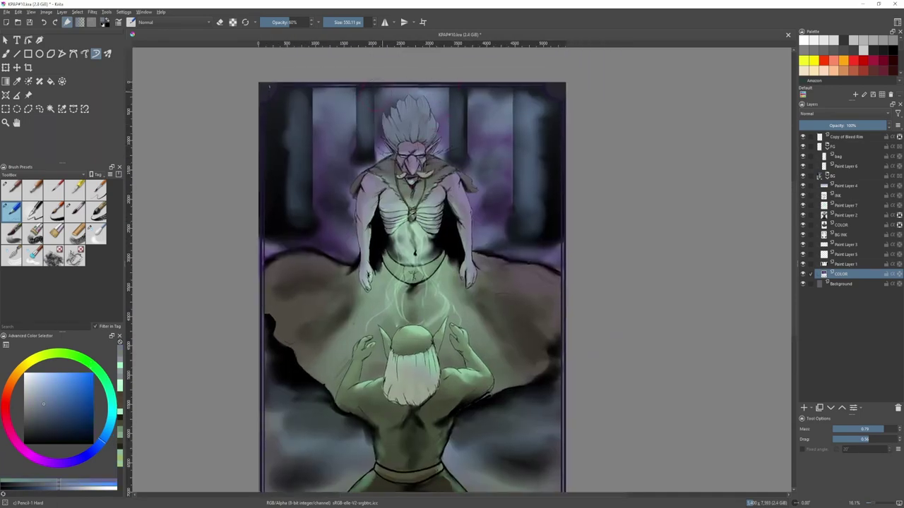
# - Paint a sampled light green over the purple figure's chest around the pendant on the figures' COLOR layer
pyautogui.click(836, 224)
pyautogui.keyDown('ctrl'); pyautogui.click(425, 214); pyautogui.keyUp('ctrl')
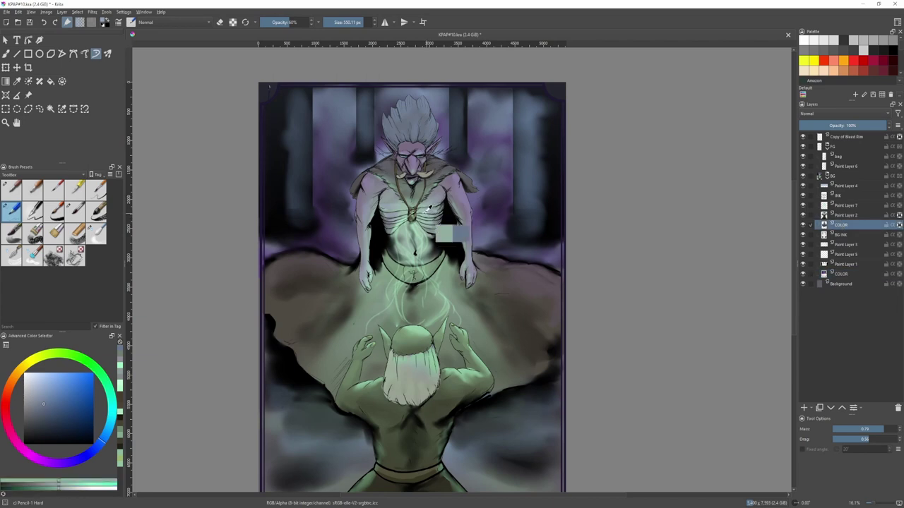
pyautogui.moveTo(411, 215); pyautogui.dragTo(406, 215)
# - Sample the purple figure's hair colour, shift its hue to teal and tint the hair with it
pyautogui.keyDown('ctrl'); pyautogui.click(408, 113); pyautogui.keyUp('ctrl')
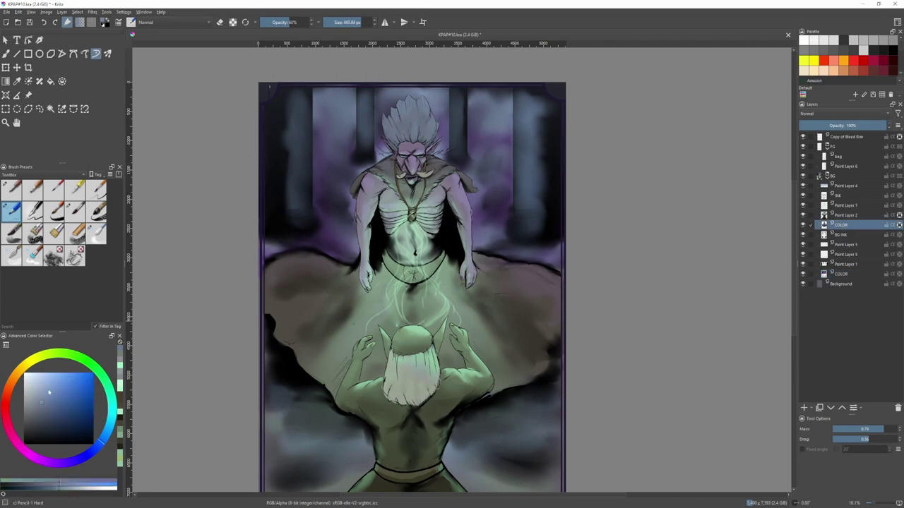
pyautogui.click(111, 408)
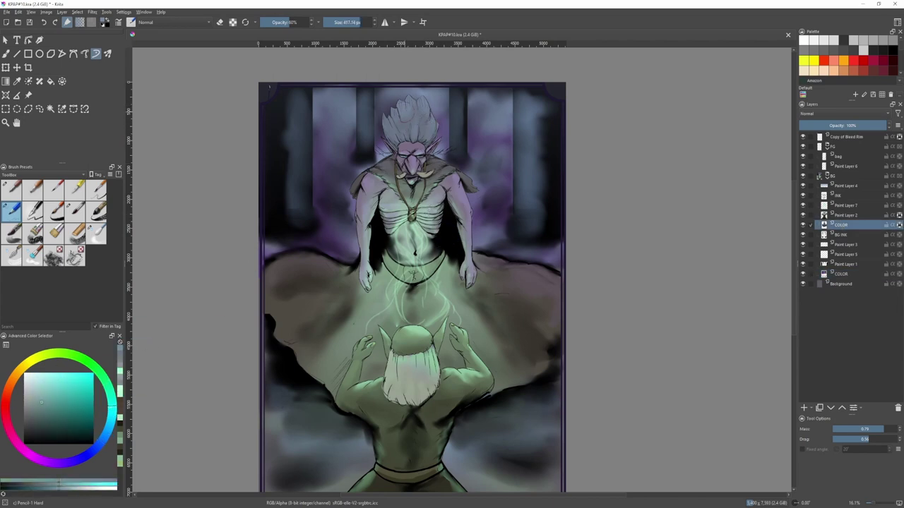
pyautogui.moveTo(417, 132)
pyautogui.mouseDown()
pyautogui.moveTo(391, 132)
pyautogui.moveTo(400, 135)
pyautogui.mouseUp()
# - Paint sampled pale blue-green highlights on the purple figure's nose and around the eyes, adjusting the pencil brush size
pyautogui.scroll(3, 422, 127)
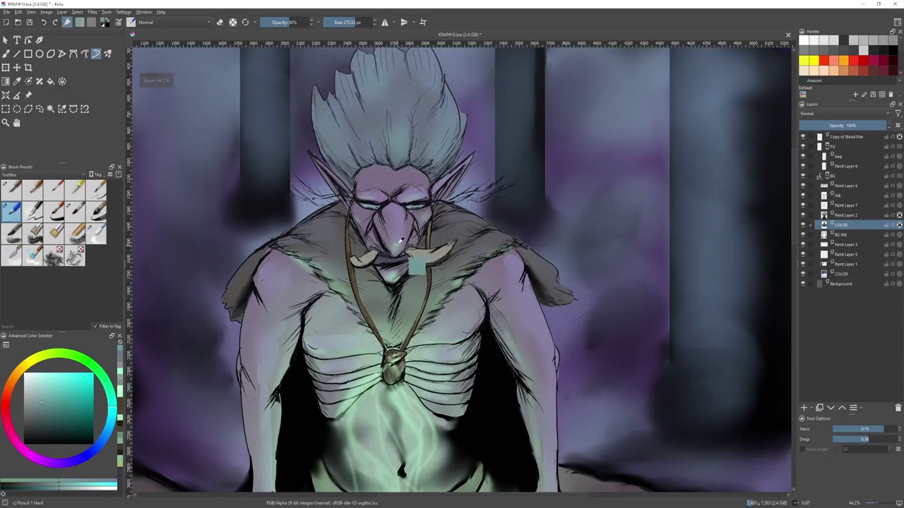
pyautogui.keyDown('ctrl'); pyautogui.click(399, 242); pyautogui.keyUp('ctrl')
pyautogui.moveTo(400, 241); pyautogui.dragTo(367, 241)
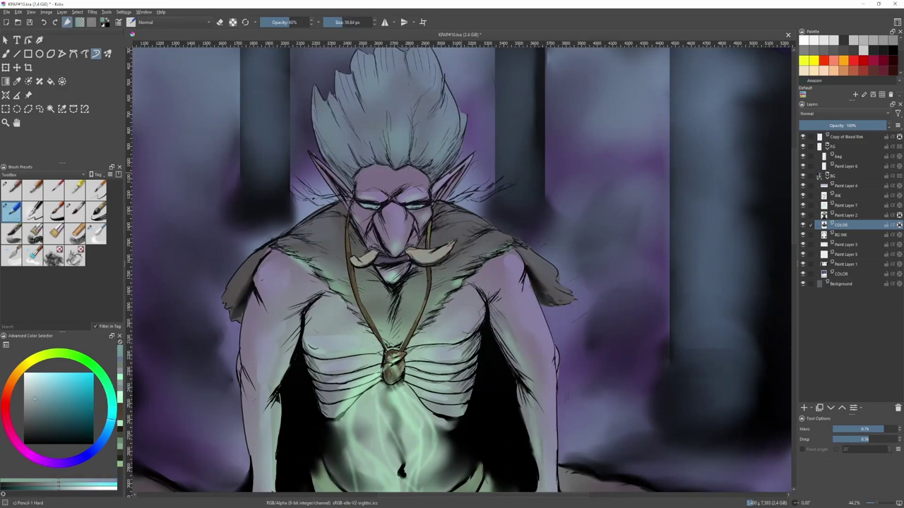
pyautogui.press(']')
pyautogui.press(']')
pyautogui.moveTo(379, 202); pyautogui.dragTo(394, 202)
pyautogui.scroll(-1, 415, 185)
pyautogui.scroll(-2, 423, 212)
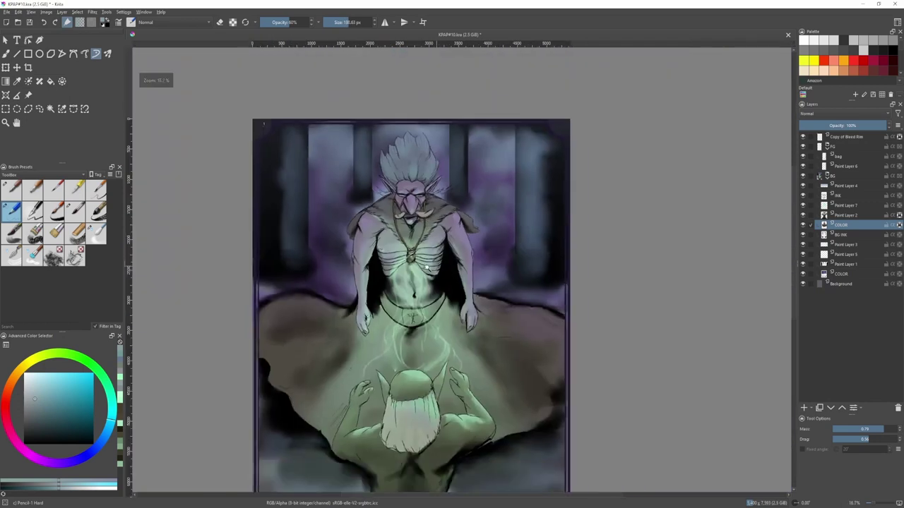
pyautogui.scroll(3, 434, 230)
pyautogui.moveTo(438, 227); pyautogui.dragTo(462, 227)
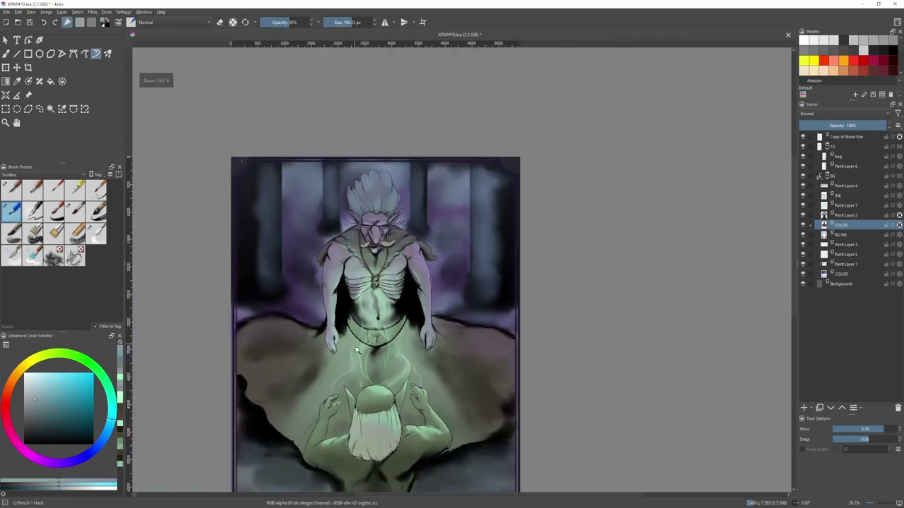
# - Paint a sampled grey-green over both sides of the brown cloak beside the glow on the figures' COLOR layer
pyautogui.scroll(-3, 346, 311)
pyautogui.keyDown('ctrl'); pyautogui.click(351, 346); pyautogui.keyUp('ctrl')
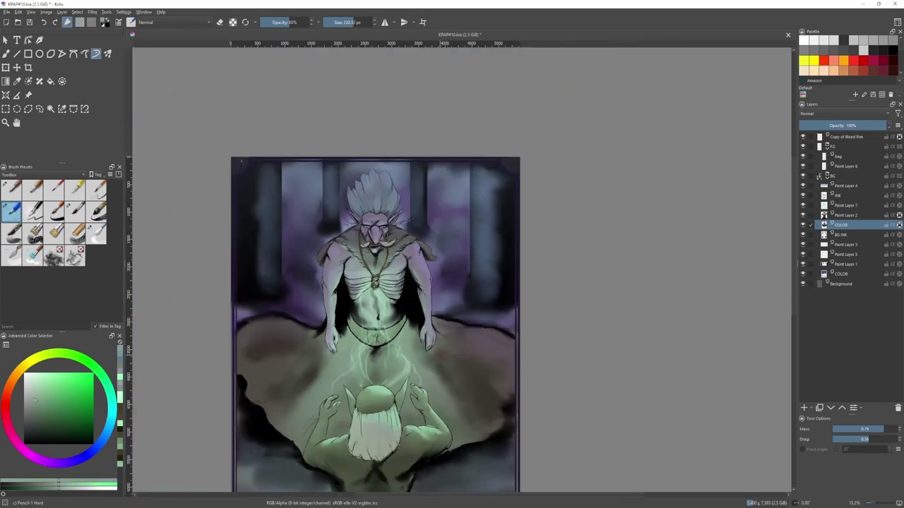
pyautogui.moveTo(443, 355); pyautogui.dragTo(454, 369)
pyautogui.moveTo(318, 357); pyautogui.dragTo(296, 381)
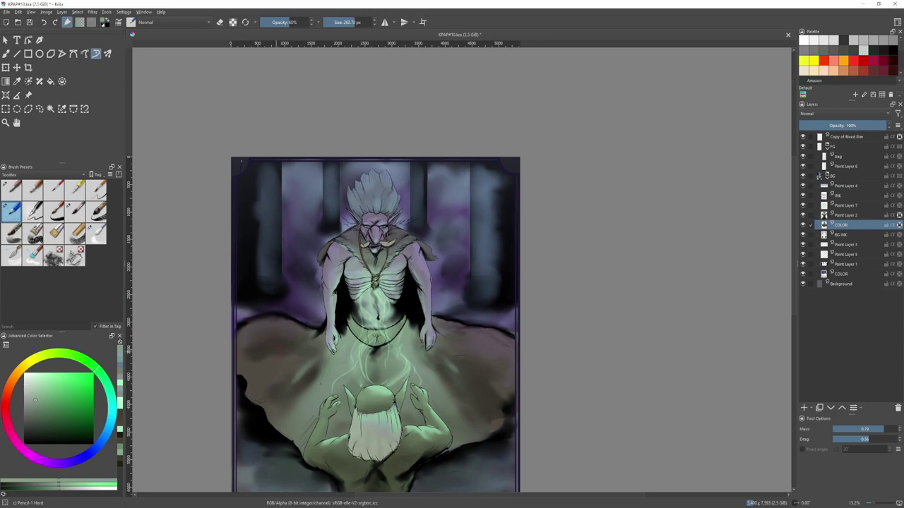
# - Extend the grey-green over both outer sides of the brown cloak and soften the paint with the Blender Blur brush
pyautogui.moveTo(271, 349); pyautogui.dragTo(252, 357)
pyautogui.moveTo(484, 352); pyautogui.dragTo(498, 354)
pyautogui.press('2')
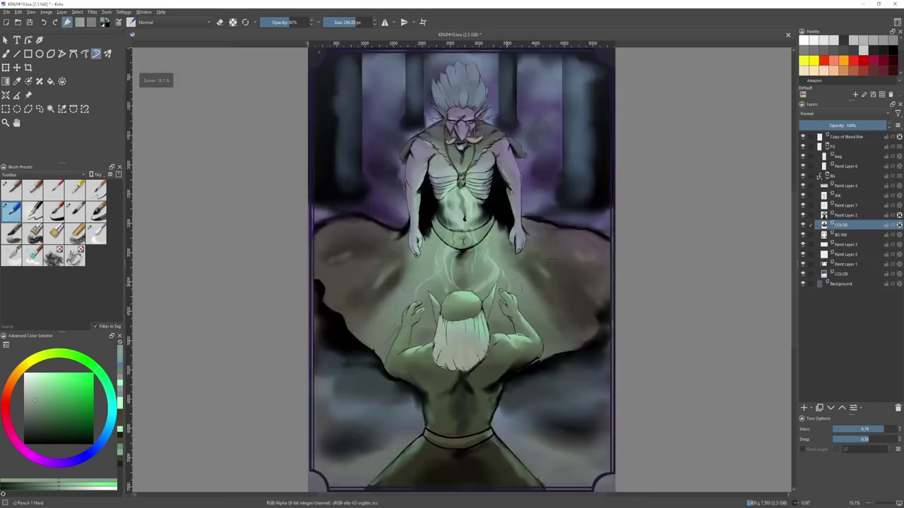
pyautogui.click(103, 235)
pyautogui.moveTo(575, 268)
pyautogui.mouseDown()
pyautogui.moveTo(621, 268)
pyautogui.moveTo(576, 248)
pyautogui.mouseUp()
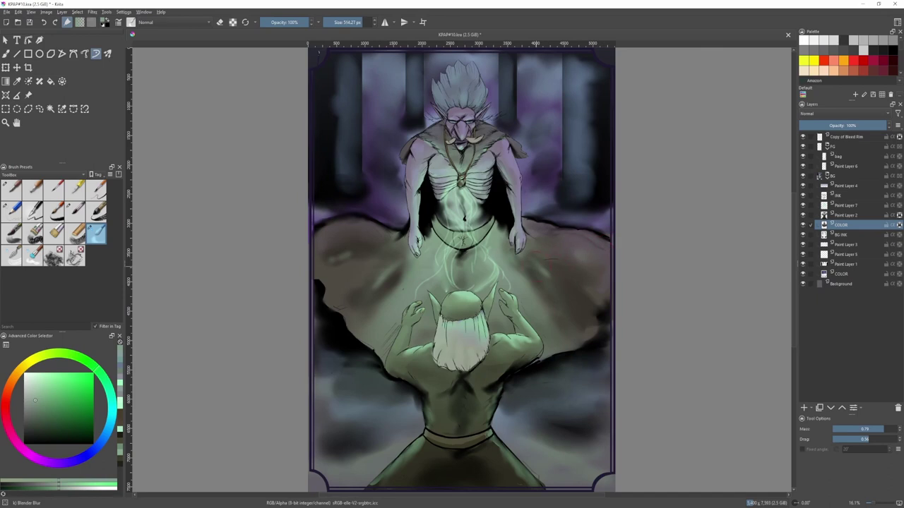
pyautogui.press(']')
pyautogui.moveTo(416, 239); pyautogui.dragTo(350, 279)
pyautogui.scroll(-1, 399, 267)
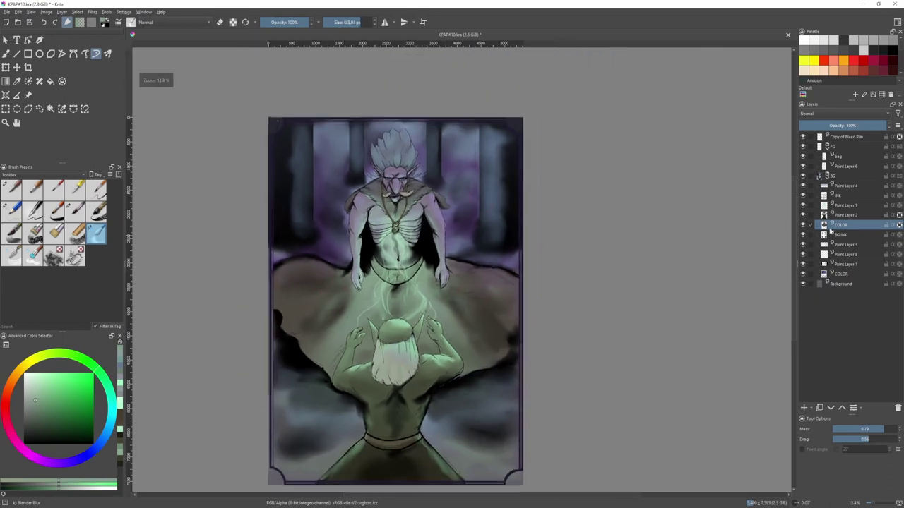
# - Try squiggly ink marks on the right outer pillar on Paint Layer 1 with the rough ink brush, and undo them
pyautogui.click(847, 276)
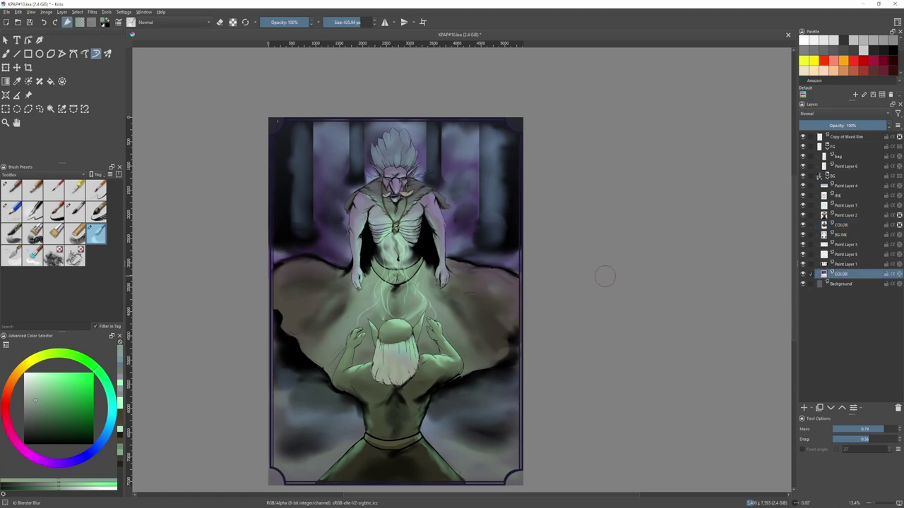
pyautogui.click(855, 264)
pyautogui.press('/')
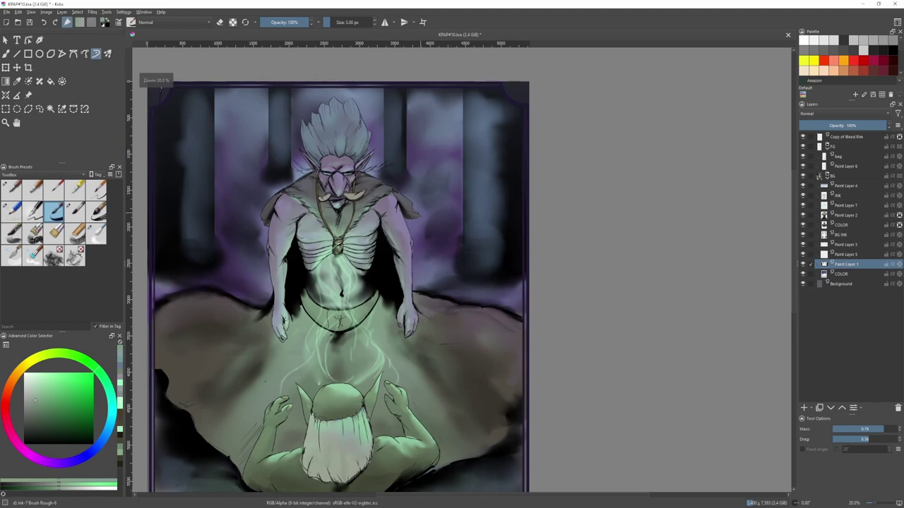
pyautogui.moveTo(464, 129); pyautogui.dragTo(468, 84)
pyautogui.press('/')
pyautogui.scroll(2, 483, 116)
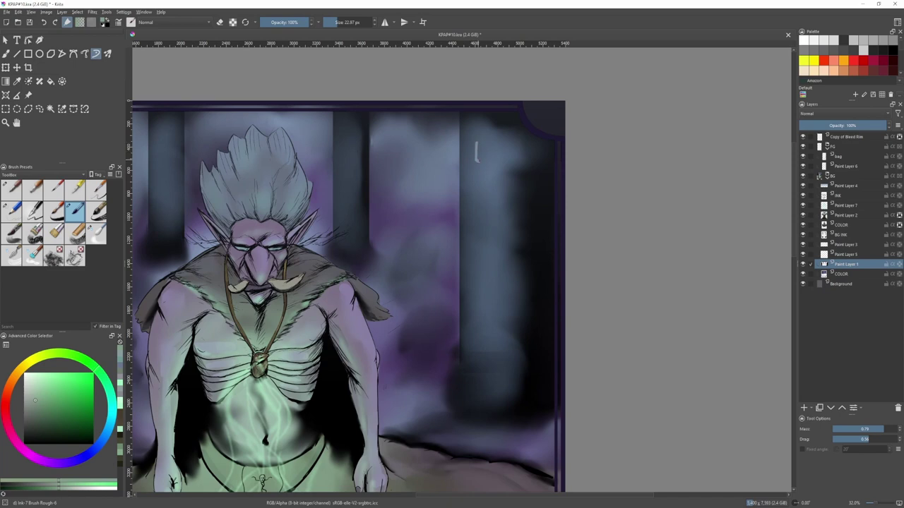
pyautogui.moveTo(483, 182); pyautogui.dragTo(476, 215)
pyautogui.scroll(-1, 484, 211)
pyautogui.scroll(1, 487, 215)
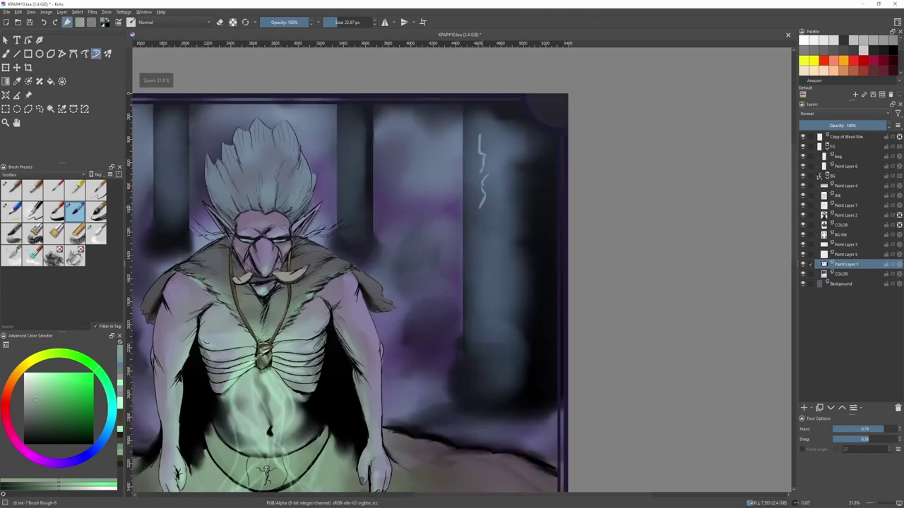
pyautogui.hotkey('ctrl', 'z')
pyautogui.hotkey('ctrl', 'z')
pyautogui.hotkey('ctrl', 'z')
pyautogui.hotkey('ctrl', 'z')
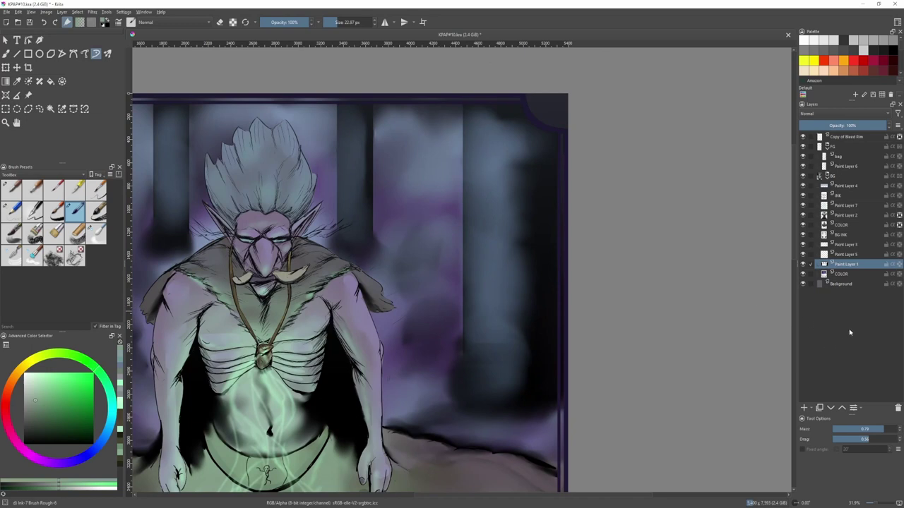
# - Select Paint Layer 5 and hide and show it to check what it contains
pyautogui.click(855, 255)
pyautogui.click(802, 254)
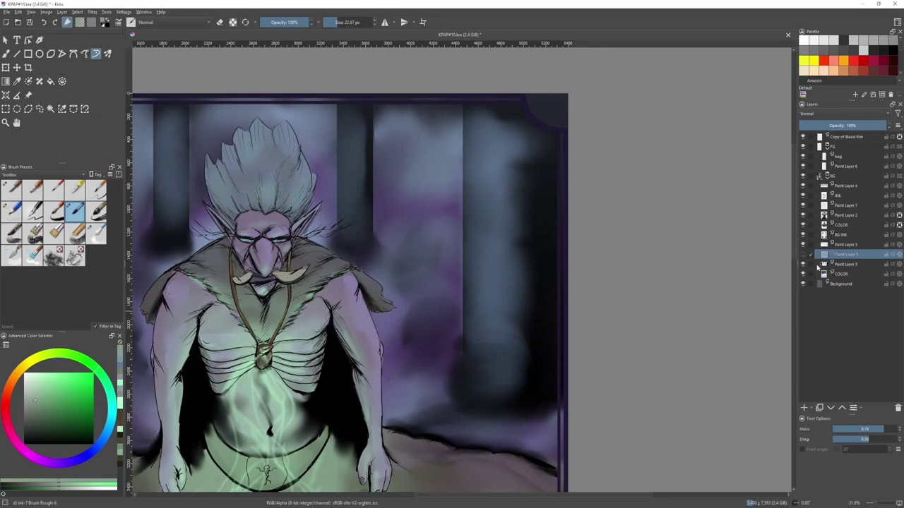
pyautogui.press('2')
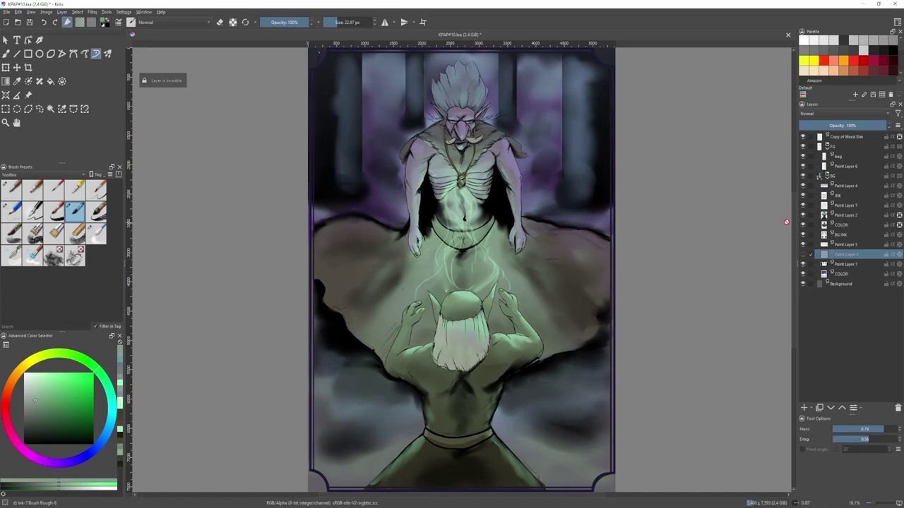
pyautogui.click(803, 255)
pyautogui.press('t')
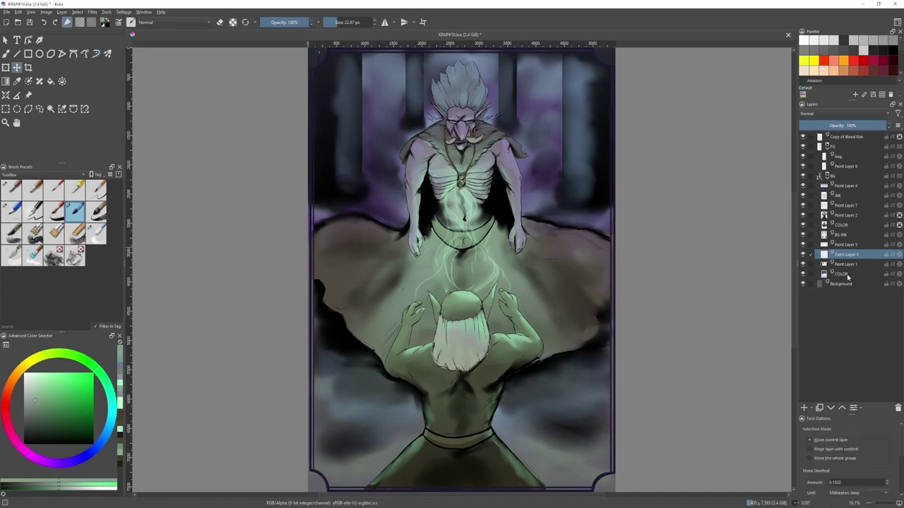
# - Draw a trial squiggle with the rough ink brush on the right outer pillar on Paint Layer 5
pyautogui.scroll(-1, 579, 134)
pyautogui.scroll(5, 578, 84)
pyautogui.press('b')
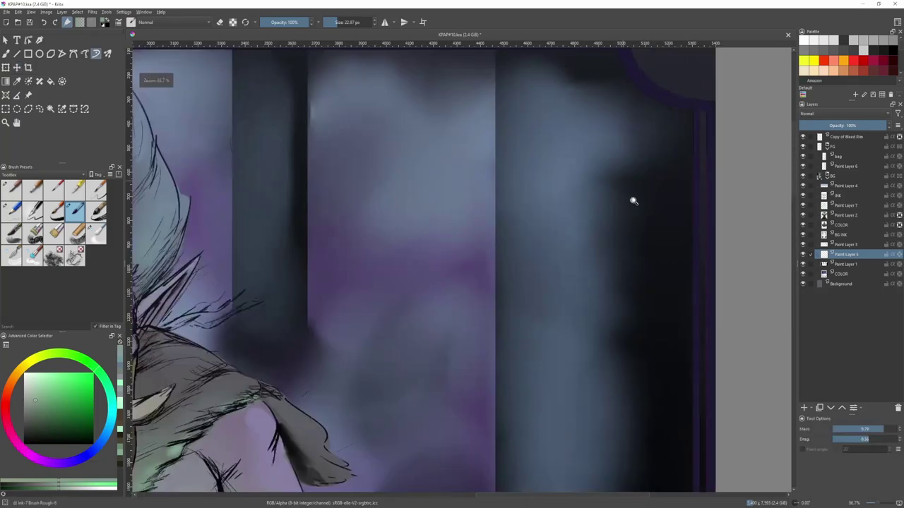
pyautogui.scroll(-2, 631, 200)
pyautogui.hotkey('ctrl', 'z')
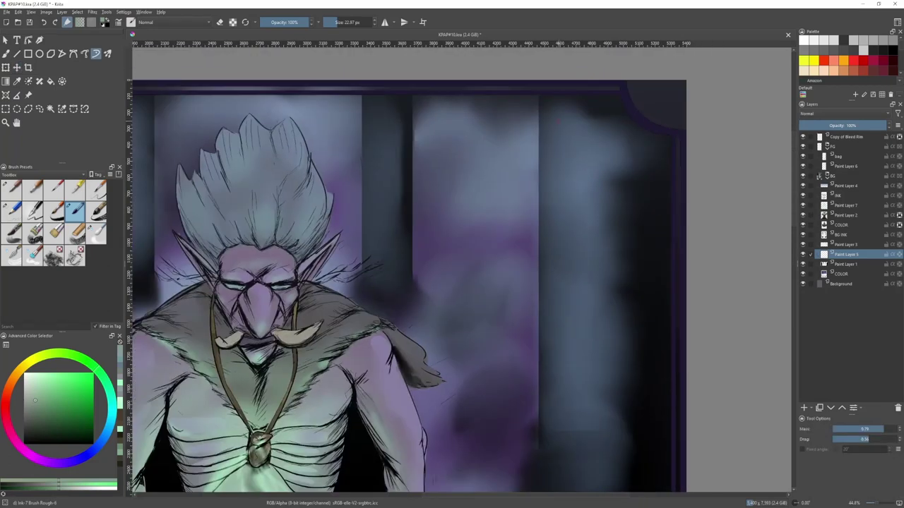
pyautogui.moveTo(555, 121)
pyautogui.mouseDown()
pyautogui.moveTo(565, 165)
pyautogui.moveTo(556, 176)
pyautogui.moveTo(559, 215)
pyautogui.moveTo(625, 175)
pyautogui.mouseUp()
pyautogui.scroll(-2, 563, 197)
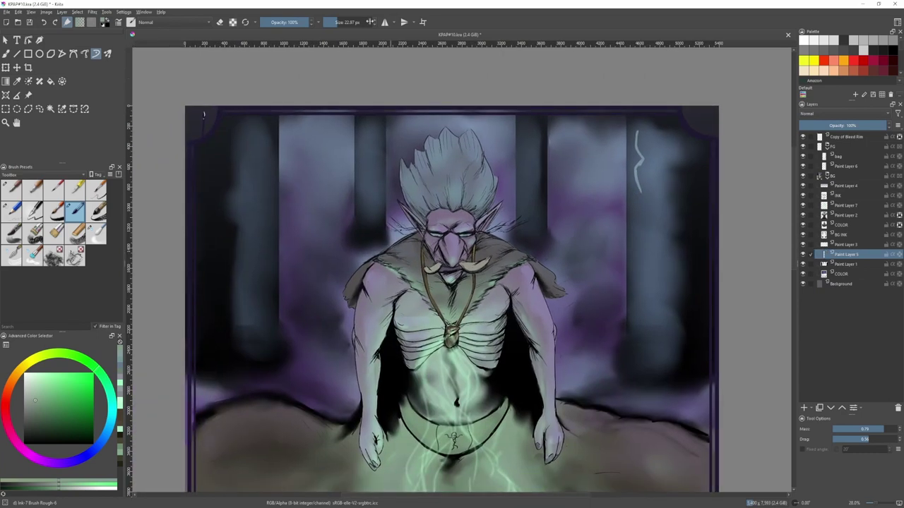
# - Turn on horizontal mirror painting and erase the unmirrored trial squiggle from the right outer pillar
pyautogui.click(385, 22)
pyautogui.moveTo(267, 131); pyautogui.dragTo(268, 146)
pyautogui.hotkey('ctrl', 'z')
pyautogui.press('/')
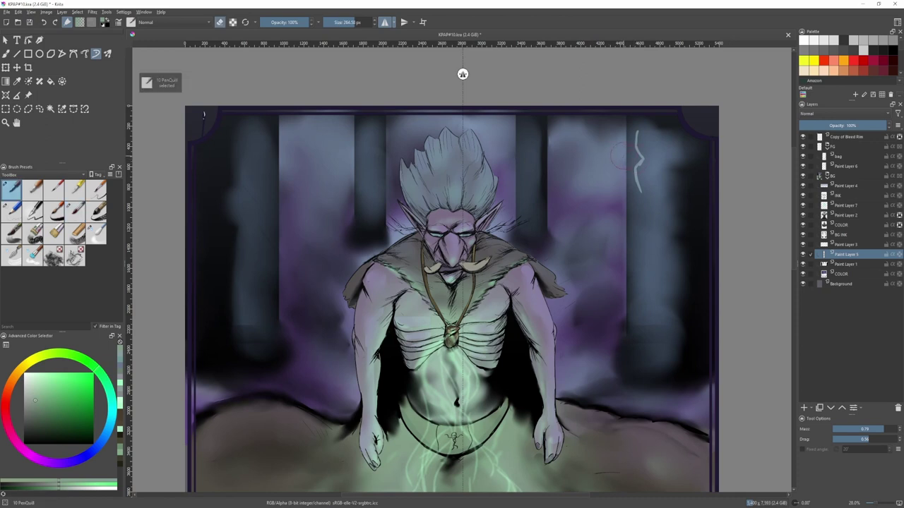
pyautogui.moveTo(638, 130); pyautogui.dragTo(641, 193)
# - Draw mirrored light squiggle marks down the inner and outer pillars on Paint Layer 5 with the rough ink brush
pyautogui.press('/')
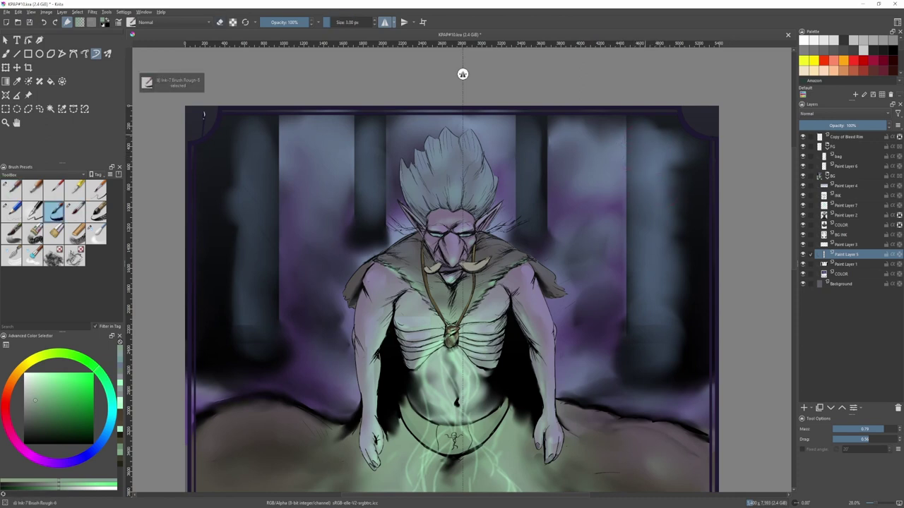
pyautogui.press('/')
pyautogui.moveTo(649, 130)
pyautogui.mouseDown()
pyautogui.moveTo(639, 146)
pyautogui.moveTo(641, 188)
pyautogui.mouseUp()
pyautogui.moveTo(522, 128); pyautogui.dragTo(527, 153)
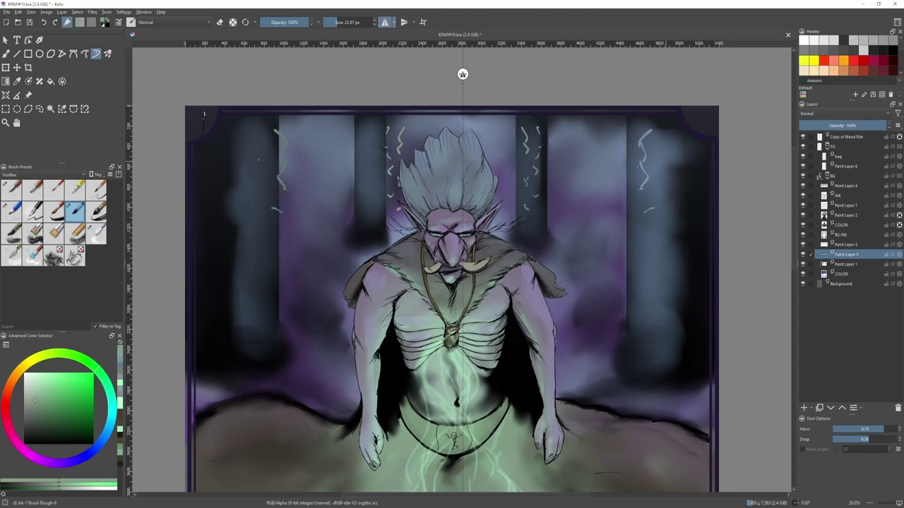
pyautogui.moveTo(666, 160)
pyautogui.mouseDown()
pyautogui.moveTo(688, 231)
pyautogui.moveTo(640, 237)
pyautogui.moveTo(650, 266)
pyautogui.moveTo(683, 285)
pyautogui.mouseUp()
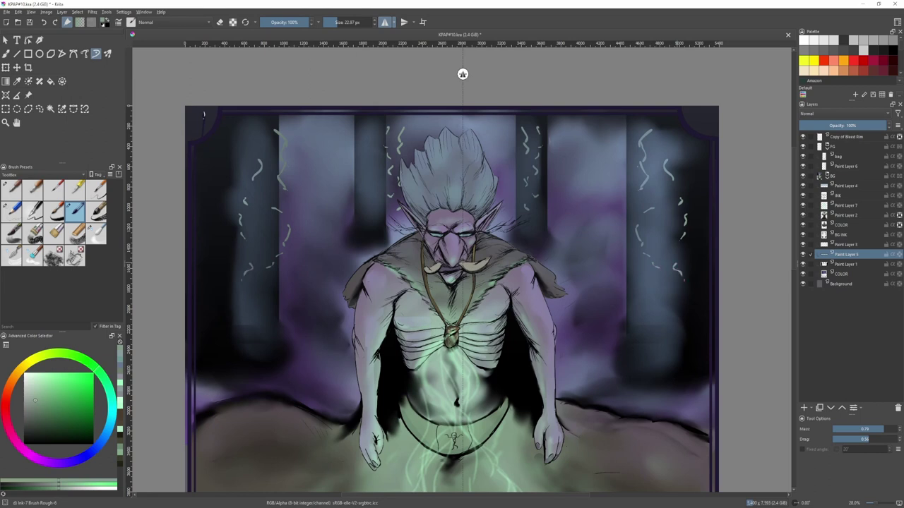
pyautogui.moveTo(675, 129); pyautogui.dragTo(679, 137)
pyautogui.scroll(-1, 671, 134)
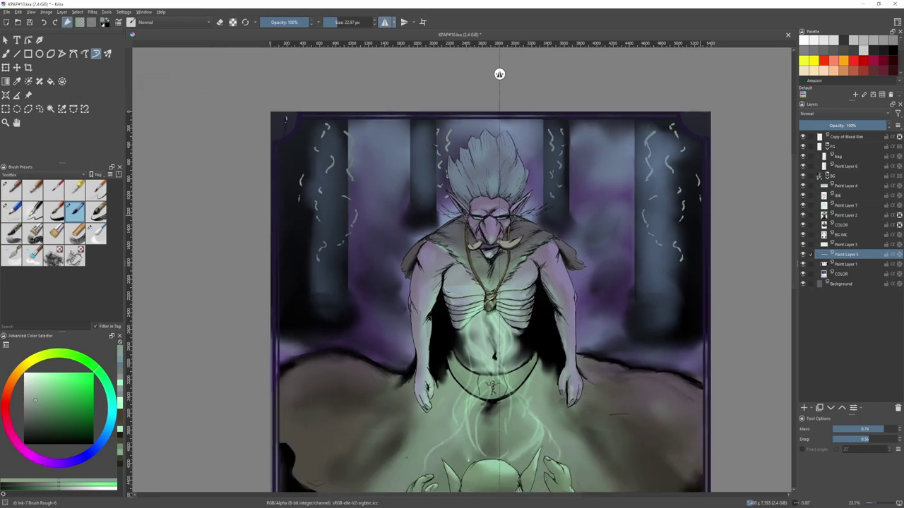
pyautogui.moveTo(647, 260)
pyautogui.mouseDown()
pyautogui.moveTo(651, 278)
pyautogui.moveTo(693, 301)
pyautogui.mouseUp()
# - Select the marks on the two left pillars with a rectangle and move them slightly to the left
pyautogui.scroll(-1, 572, 202)
pyautogui.hotkey('ctrl', 'r')
pyautogui.moveTo(306, 102); pyautogui.dragTo(492, 318)
pyautogui.press('t')
pyautogui.moveTo(429, 223); pyautogui.dragTo(415, 226)
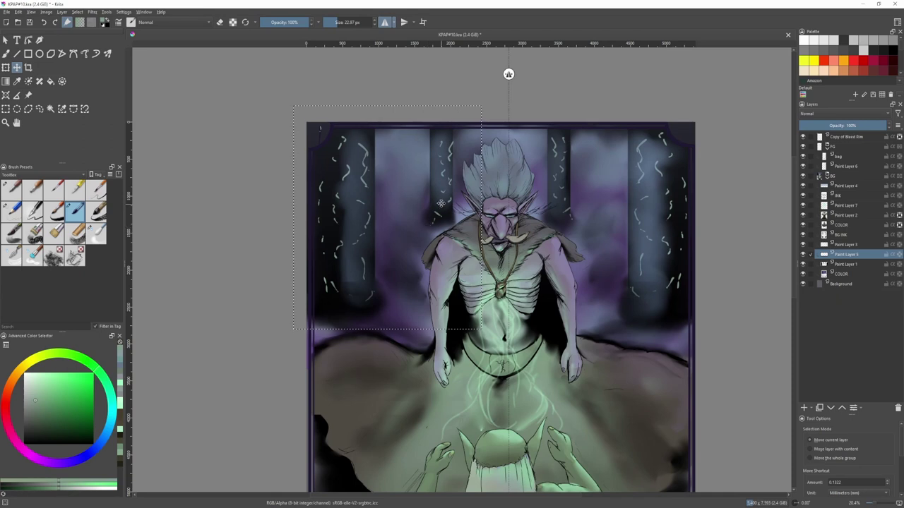
# - Clear the selection and select only the marks on the inner left pillar for moving
pyautogui.hotkey('ctrl', 'shift', 'a')
pyautogui.hotkey('ctrl', 'r')
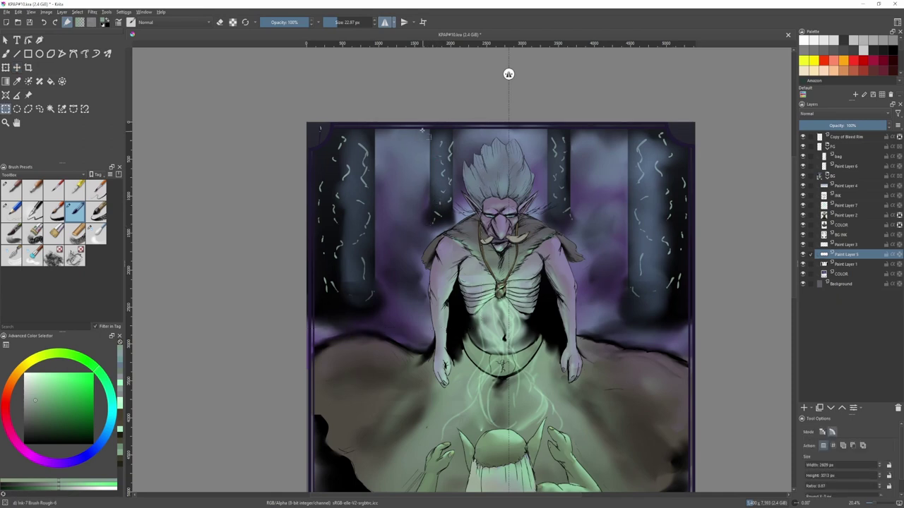
pyautogui.moveTo(422, 130); pyautogui.dragTo(475, 231)
pyautogui.press('t')
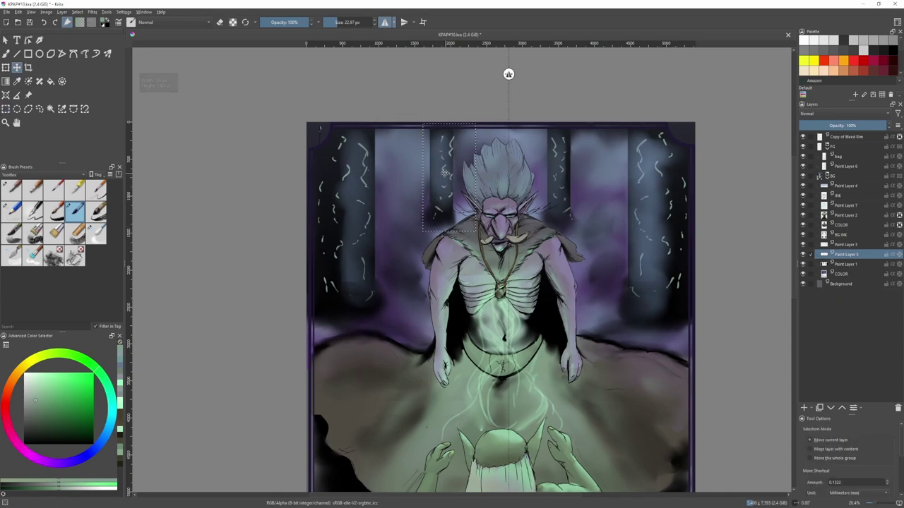
# - Select the marks on the outer right pillar and narrow them slightly in width
pyautogui.hotkey('ctrl', 'r')
pyautogui.moveTo(542, 127); pyautogui.dragTo(589, 235)
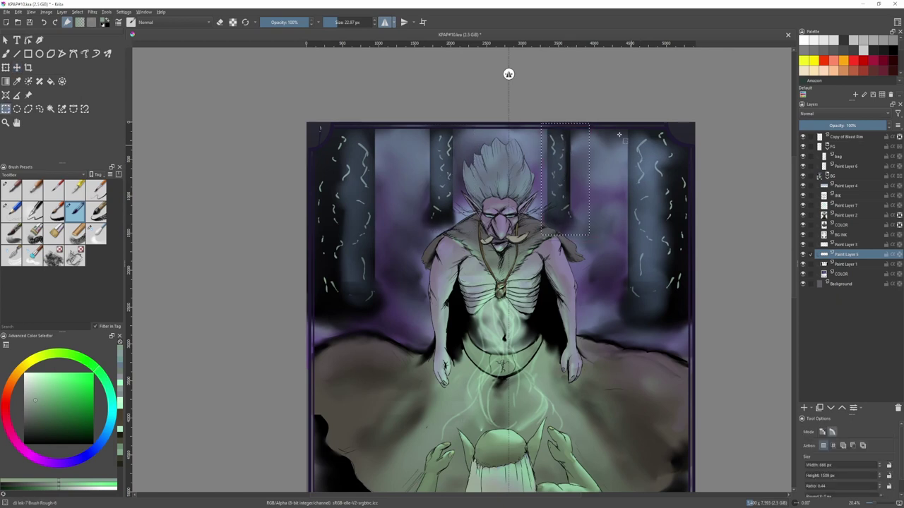
pyautogui.moveTo(611, 122); pyautogui.dragTo(720, 335)
pyautogui.hotkey('ctrl', 't')
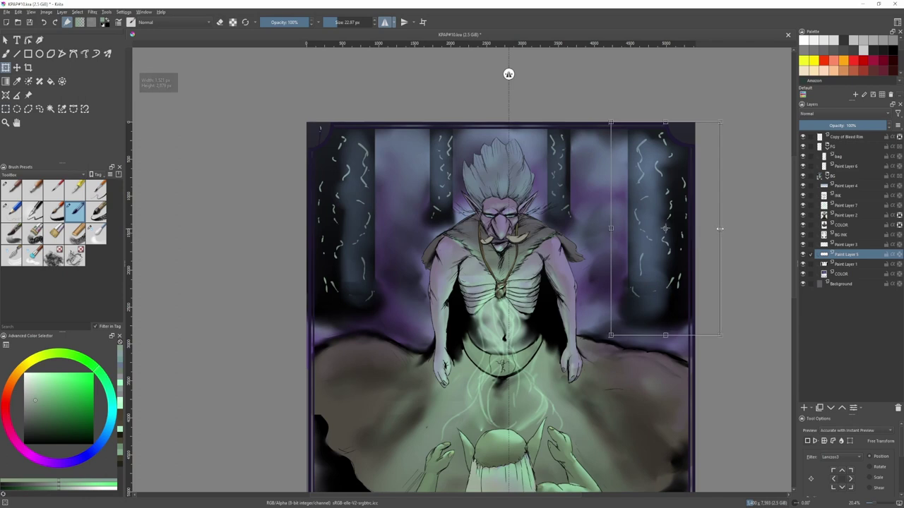
pyautogui.moveTo(720, 228); pyautogui.dragTo(707, 228)
pyautogui.press('Return')
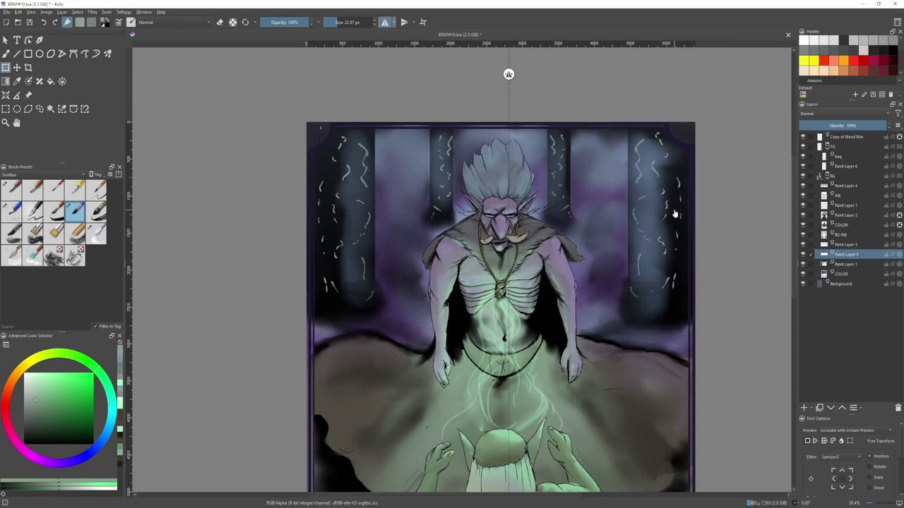
# - Draw mirrored horizontal streaks in the purple mist beside the tusked figure's shoulders
pyautogui.press('2')
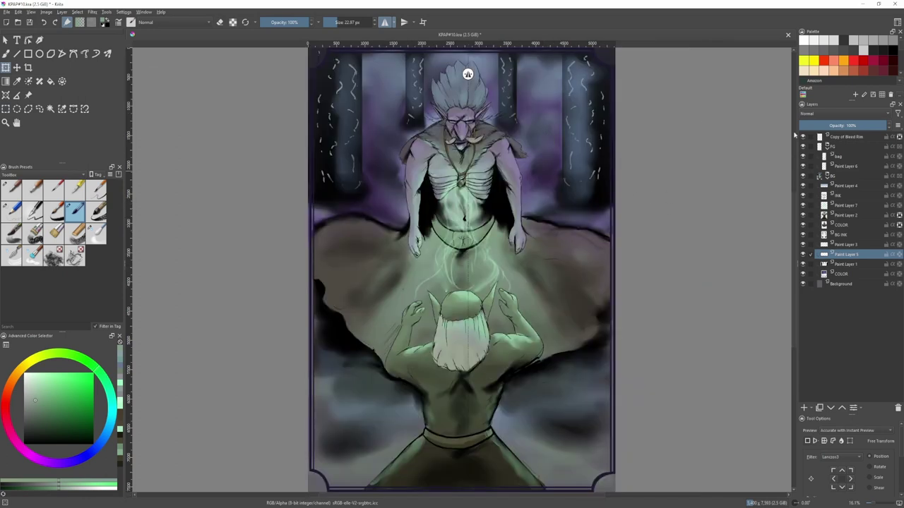
pyautogui.press('b')
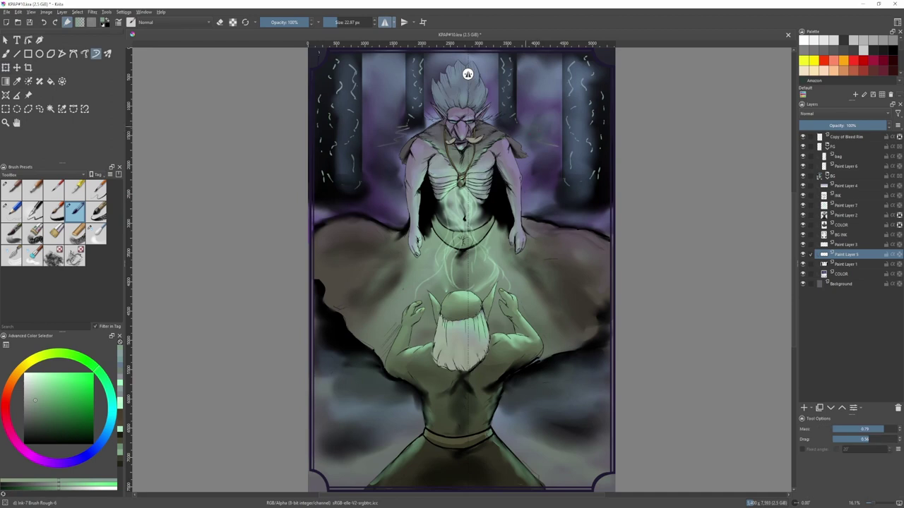
pyautogui.scroll(-1, 548, 145)
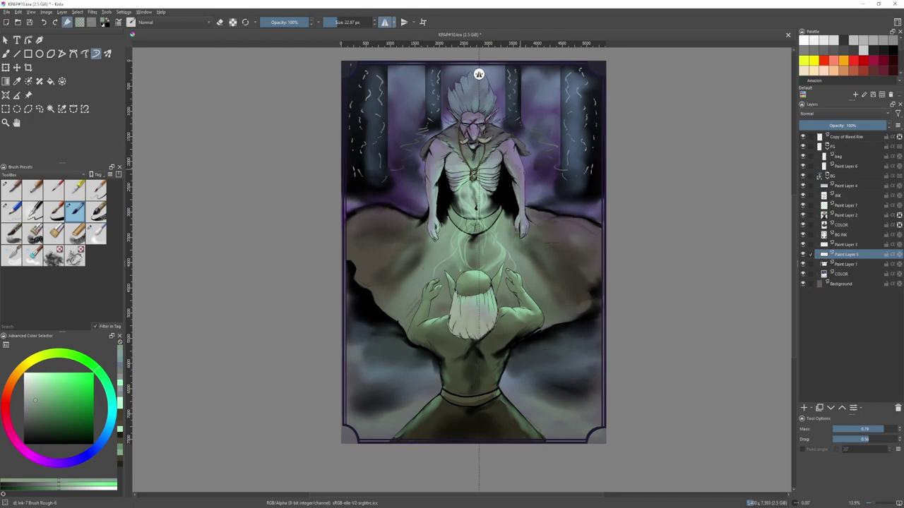
# - Turn off mirror painting and erase the streaks in the mist to the right of the tusked figure
pyautogui.click(385, 22)
pyautogui.press('/')
pyautogui.scroll(3, 563, 154)
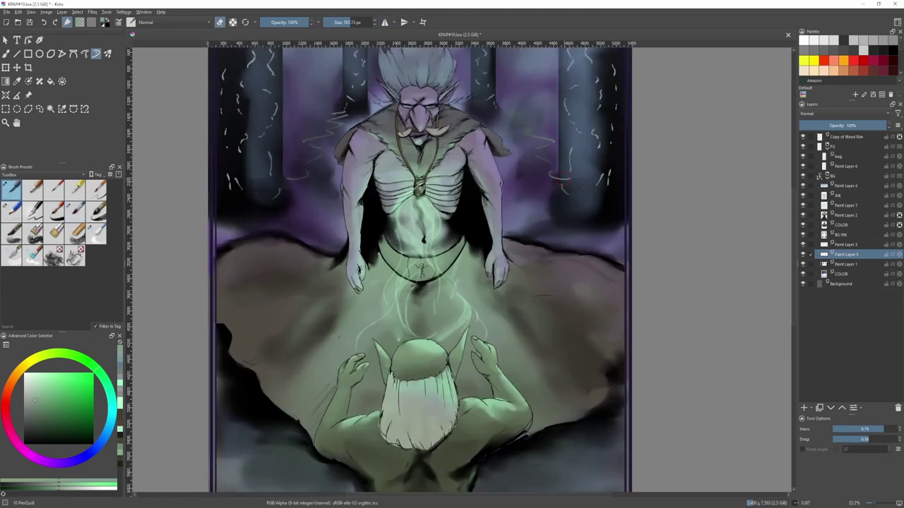
pyautogui.scroll(-2, 581, 194)
pyautogui.scroll(-2, 581, 195)
# - Draw more thin horizontal streaks in the mist on both sides of the tusked figure and save the document
pyautogui.press('/')
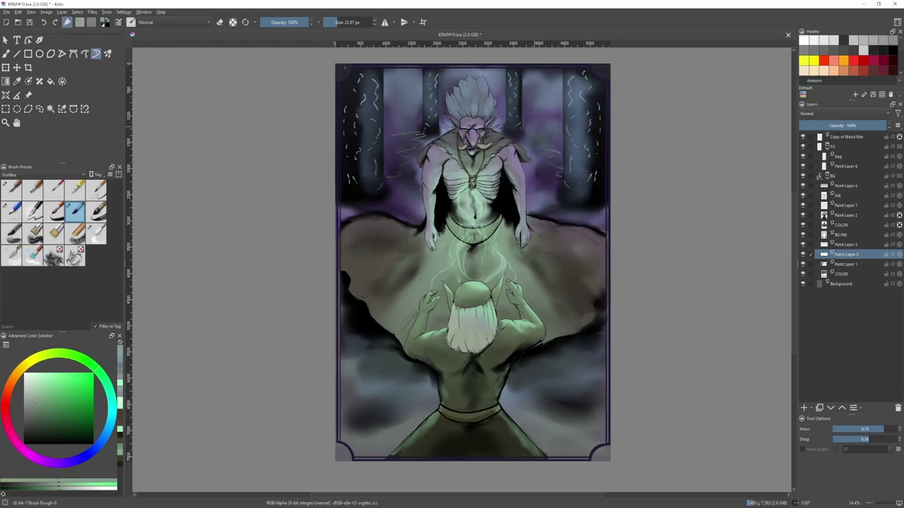
pyautogui.scroll(-1, 527, 122)
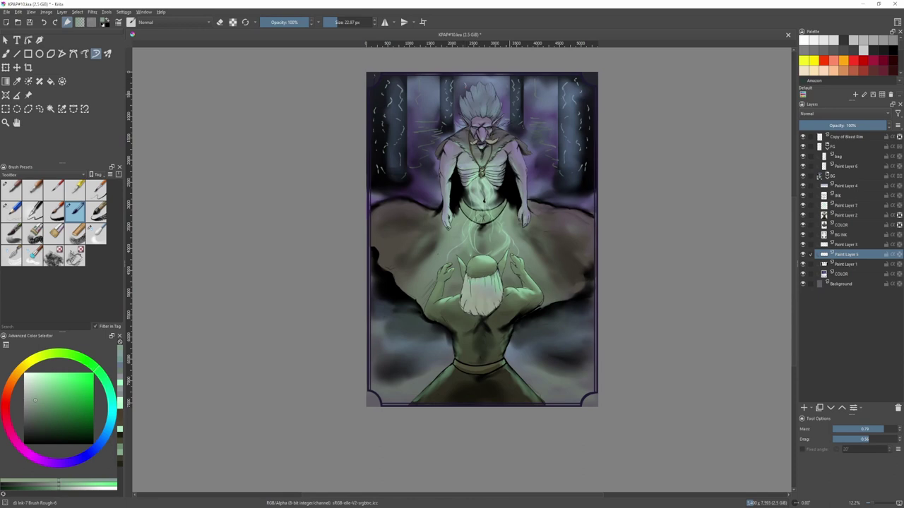
pyautogui.scroll(1, 545, 142)
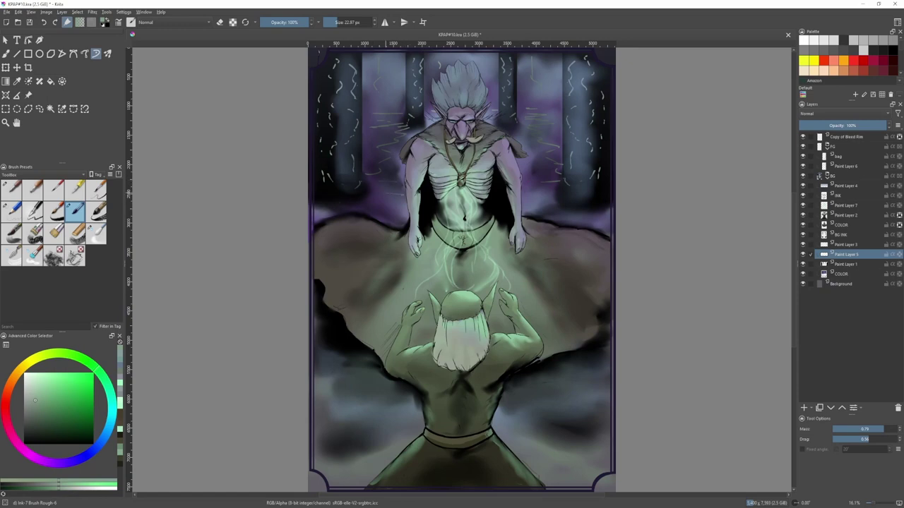
pyautogui.scroll(-1, 529, 178)
pyautogui.scroll(1, 529, 179)
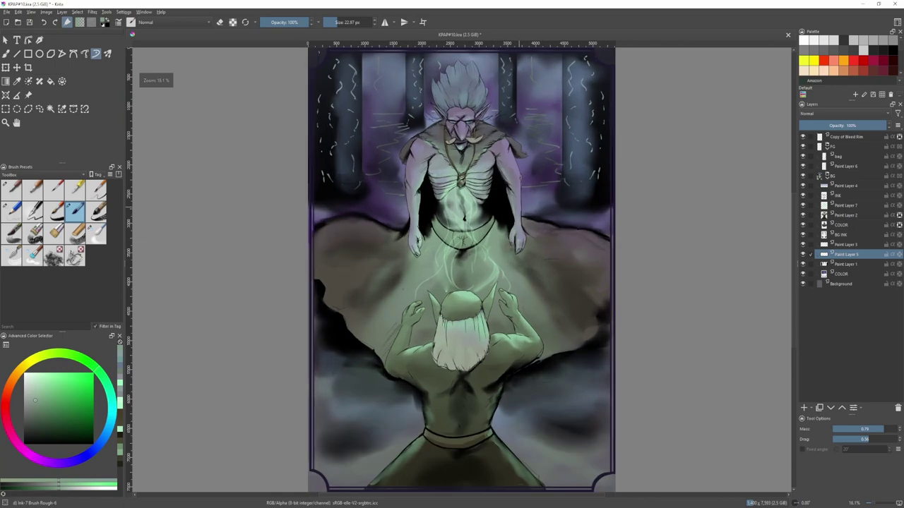
pyautogui.hotkey('ctrl', 's')
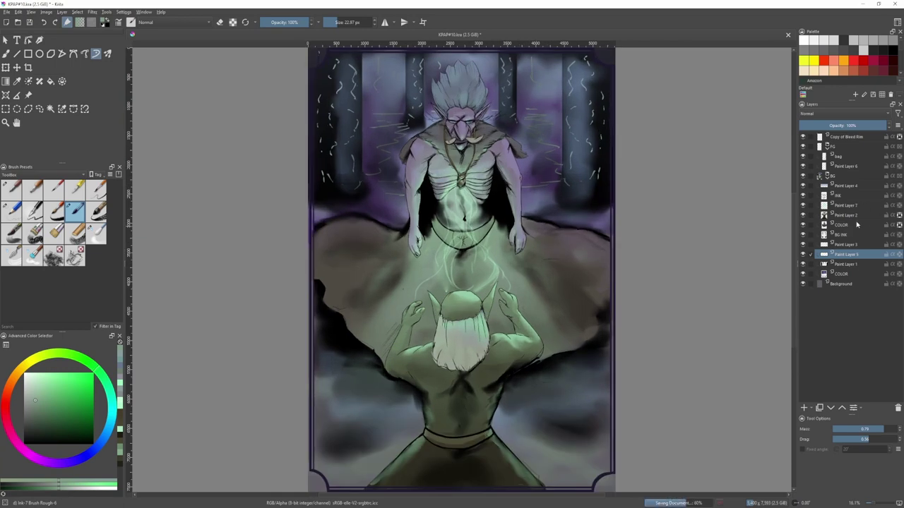
# - On the COLOR layer, fill the small skull figure on the tusked figure's waistcloth with a pale green using a fine brush
pyautogui.click(857, 224)
pyautogui.click(31, 379)
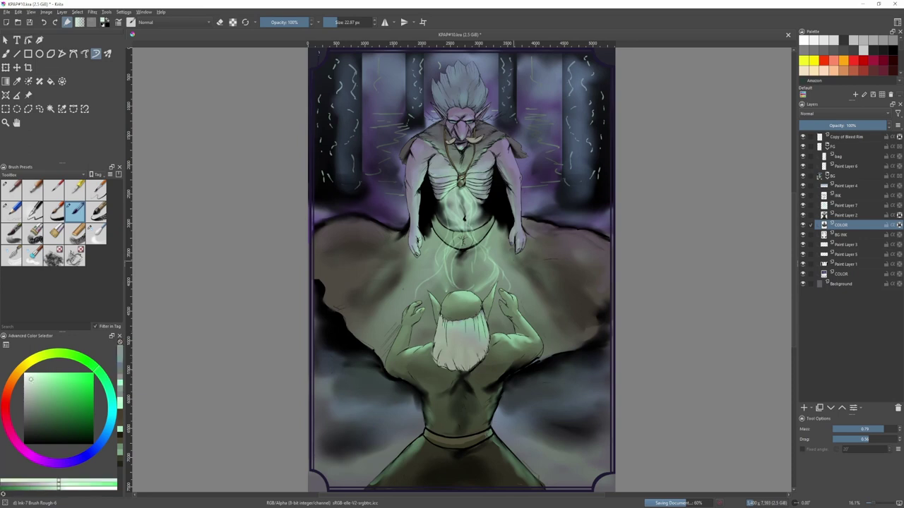
pyautogui.scroll(8, 470, 249)
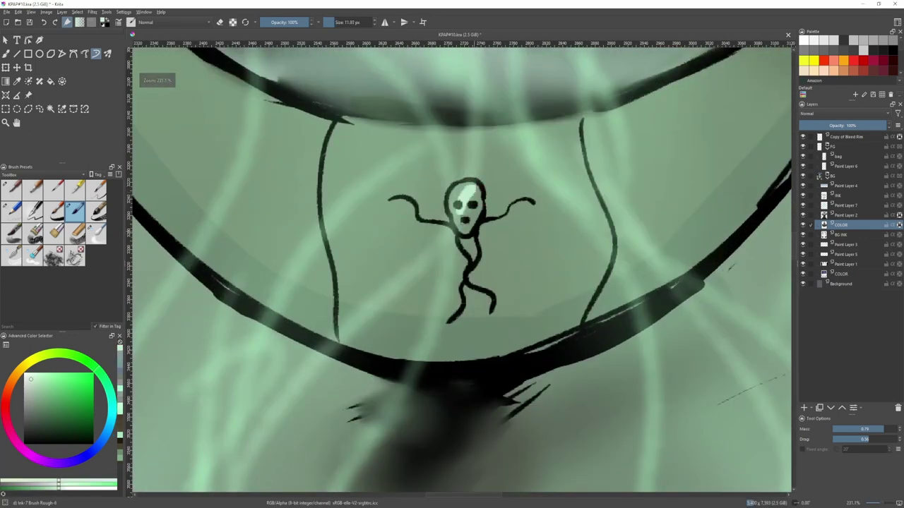
pyautogui.moveTo(466, 211)
pyautogui.mouseDown()
pyautogui.moveTo(476, 195)
pyautogui.moveTo(464, 198)
pyautogui.moveTo(462, 227)
pyautogui.mouseUp()
pyautogui.moveTo(464, 195)
pyautogui.mouseDown()
pyautogui.moveTo(457, 209)
pyautogui.moveTo(471, 258)
pyautogui.moveTo(463, 285)
pyautogui.mouseUp()
pyautogui.press('[')
pyautogui.press('[')
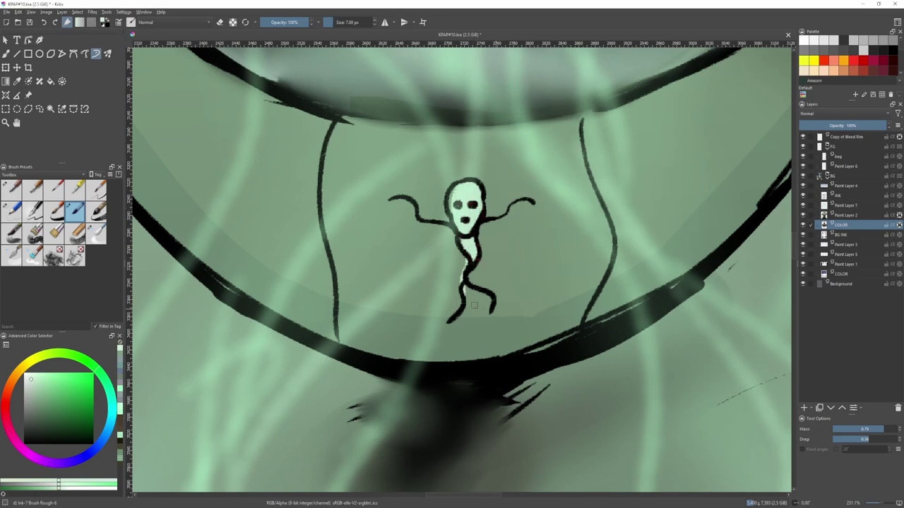
pyautogui.hotkey('ctrl', 'z')
pyautogui.scroll(-6, 491, 232)
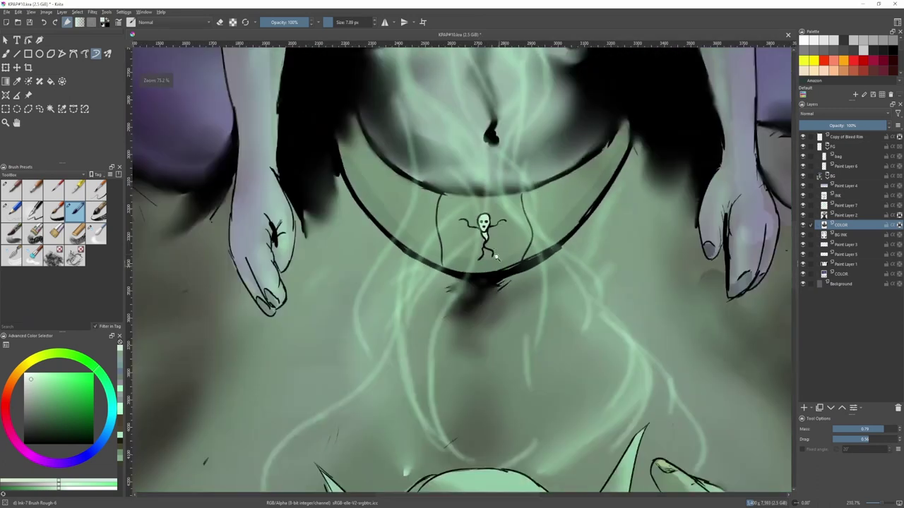
# - Paint a thin pale green highlight along the upper edge of the tusked figure's waistcloth, undoing the stray strokes
pyautogui.scroll(2, 529, 197)
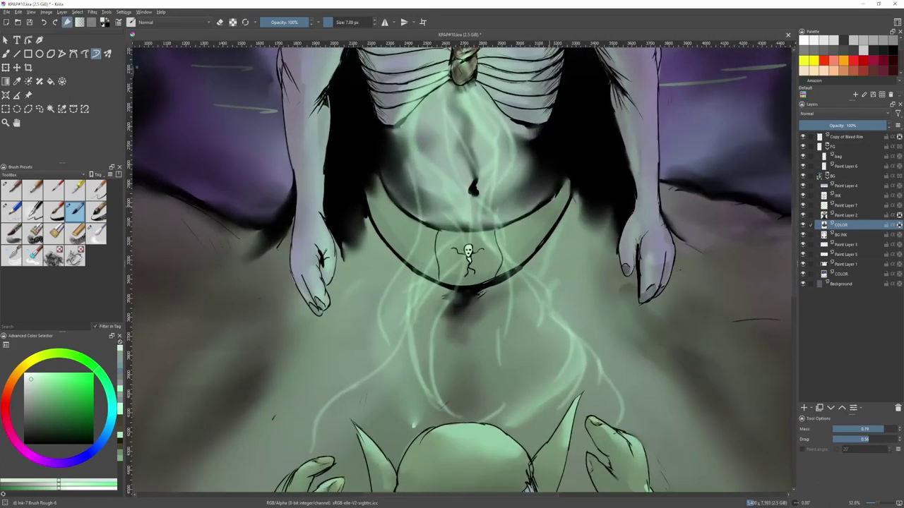
pyautogui.moveTo(554, 201); pyautogui.dragTo(503, 228)
pyautogui.moveTo(410, 222); pyautogui.dragTo(413, 223)
pyautogui.moveTo(385, 192)
pyautogui.mouseDown()
pyautogui.moveTo(457, 240)
pyautogui.moveTo(425, 225)
pyautogui.moveTo(454, 237)
pyautogui.moveTo(500, 235)
pyautogui.mouseUp()
pyautogui.hotkey('ctrl', 'z')
pyautogui.moveTo(428, 231)
pyautogui.mouseDown()
pyautogui.moveTo(520, 233)
pyautogui.moveTo(432, 232)
pyautogui.moveTo(458, 235)
pyautogui.mouseUp()
pyautogui.hotkey('ctrl', 'z')
pyautogui.press('2')
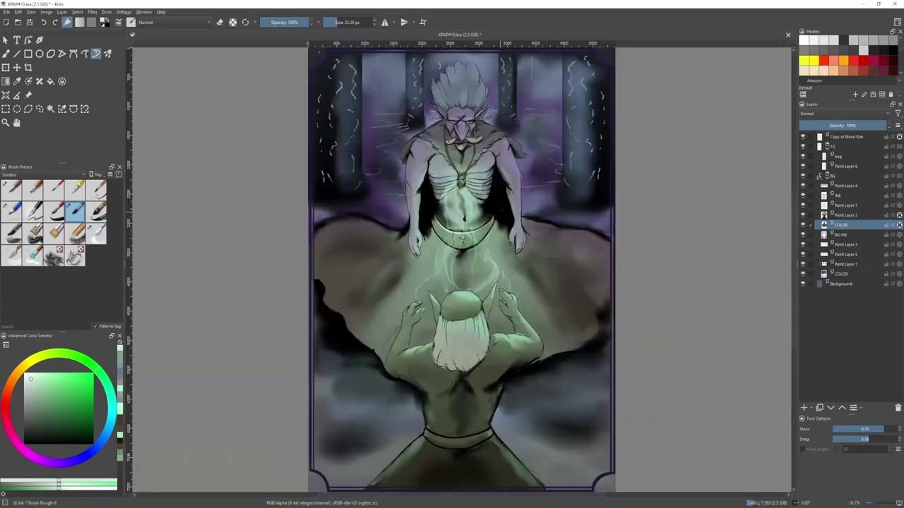
# - Add pale green highlights above the tusked figure's ribs and soften them with the Blender Blur brush
pyautogui.moveTo(483, 195)
pyautogui.mouseDown()
pyautogui.moveTo(494, 231)
pyautogui.moveTo(506, 174)
pyautogui.moveTo(480, 205)
pyautogui.mouseUp()
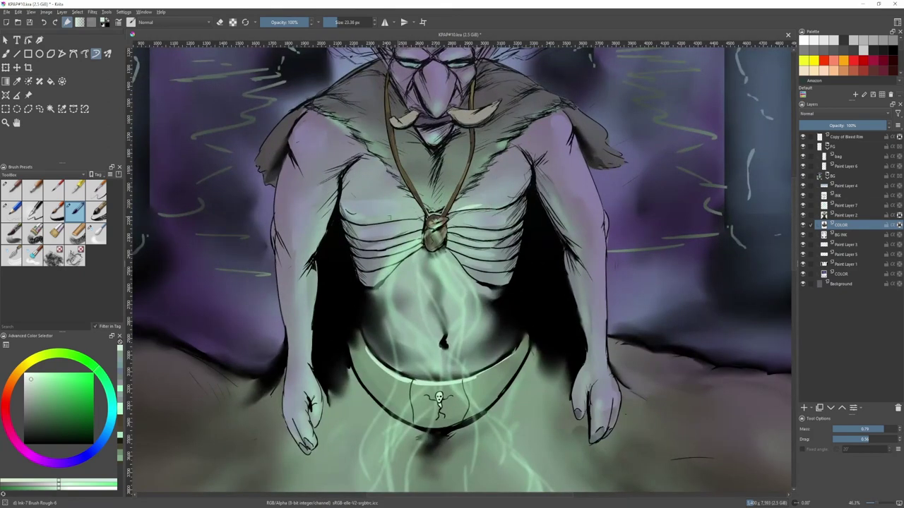
pyautogui.moveTo(415, 216); pyautogui.dragTo(374, 220)
pyautogui.click(96, 233)
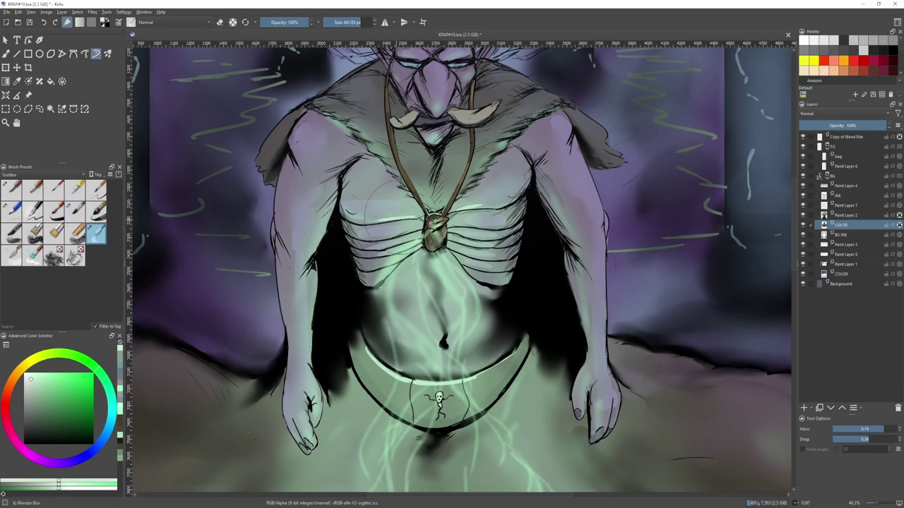
pyautogui.moveTo(390, 221)
pyautogui.mouseDown()
pyautogui.moveTo(363, 220)
pyautogui.moveTo(415, 218)
pyautogui.mouseUp()
pyautogui.moveTo(496, 208); pyautogui.dragTo(468, 210)
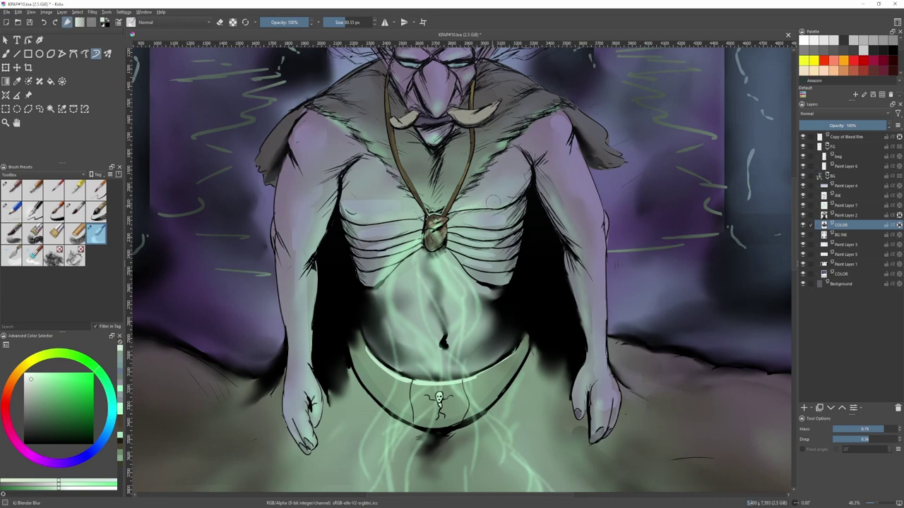
# - Adjust the Blender Blur brush size and blend the highlights across the tusked figure's lower ribs
pyautogui.scroll(-1, 480, 203)
pyautogui.press(']')
pyautogui.press(']')
pyautogui.press(']')
pyautogui.press(']')
pyautogui.press(']')
pyautogui.press(']')
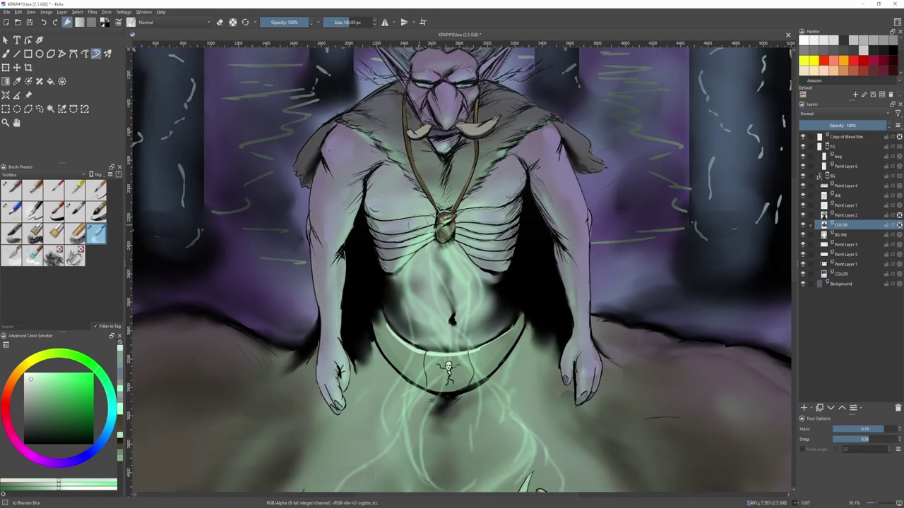
pyautogui.press('[')
pyautogui.press('[')
pyautogui.press('[')
pyautogui.press('[')
pyautogui.moveTo(487, 250); pyautogui.dragTo(468, 244)
pyautogui.scroll(-2, 404, 249)
pyautogui.scroll(1, 403, 249)
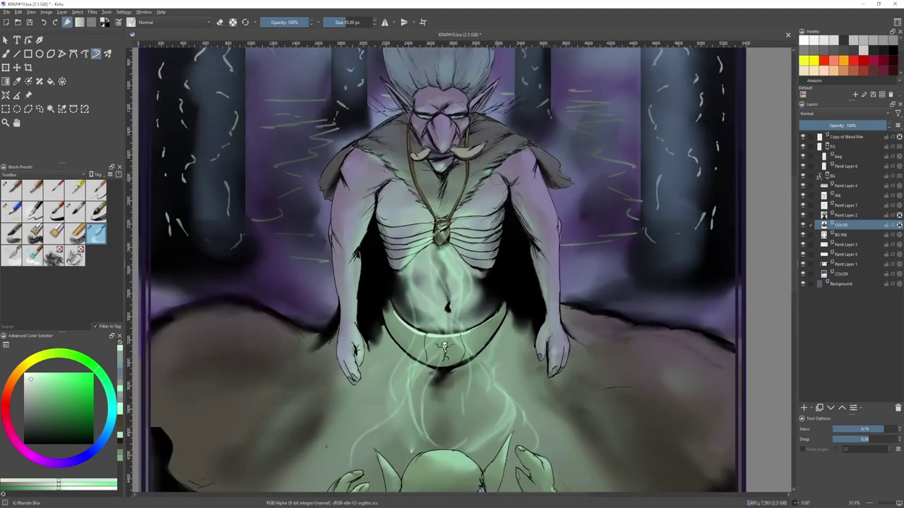
# - Enlarge the Blender Blur brush and smooth the shading along the tusked figure's arm and torso
pyautogui.press(']')
pyautogui.press(']')
pyautogui.press(']')
pyautogui.press(']')
pyautogui.press(']')
pyautogui.moveTo(531, 223); pyautogui.dragTo(534, 225)
pyautogui.press('2')
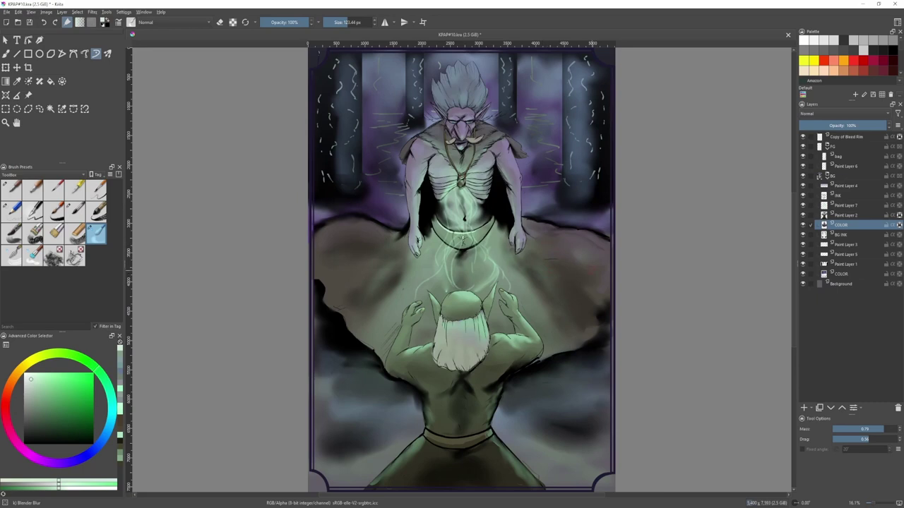
# - Switch to the Pencil-1 Hard brush and touch up the tusked figure's chest and fur collar with a greyish teal sampled from the chest
pyautogui.keyDown('ctrl'); pyautogui.click(525, 282); pyautogui.keyUp('ctrl')
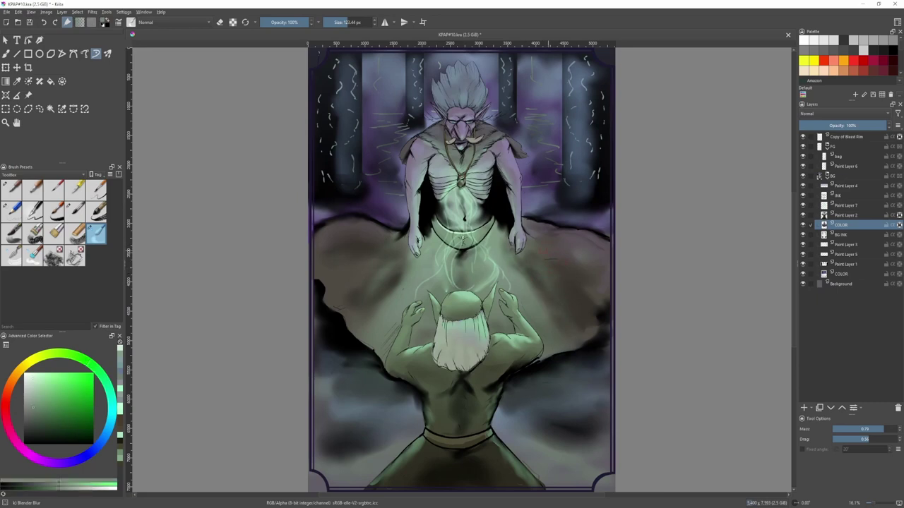
pyautogui.press(']')
pyautogui.press(']')
pyautogui.press(']')
pyautogui.press('/')
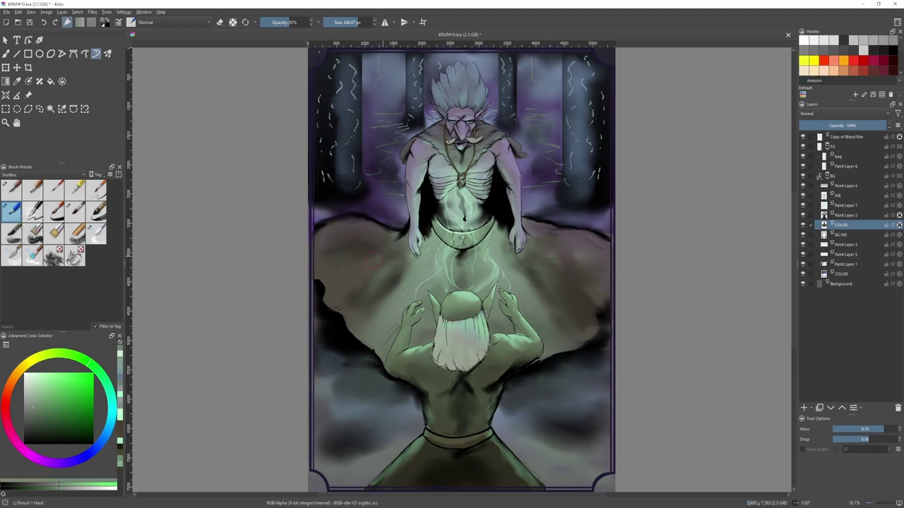
pyautogui.keyDown('ctrl'); pyautogui.click(481, 175); pyautogui.keyUp('ctrl')
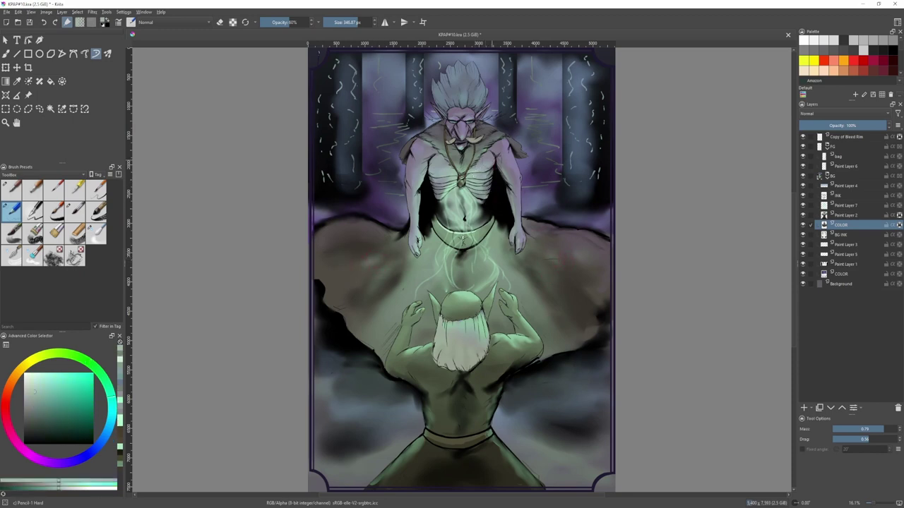
pyautogui.press('[')
pyautogui.keyDown('shift'); pyautogui.moveTo(507, 208); pyautogui.dragTo(492, 208); pyautogui.keyUp('shift')
pyautogui.keyDown('ctrl'); pyautogui.moveTo(466, 130); pyautogui.dragTo(492, 92); pyautogui.keyUp('ctrl')
pyautogui.keyDown('shift'); pyautogui.moveTo(427, 164); pyautogui.dragTo(353, 164); pyautogui.keyUp('shift')
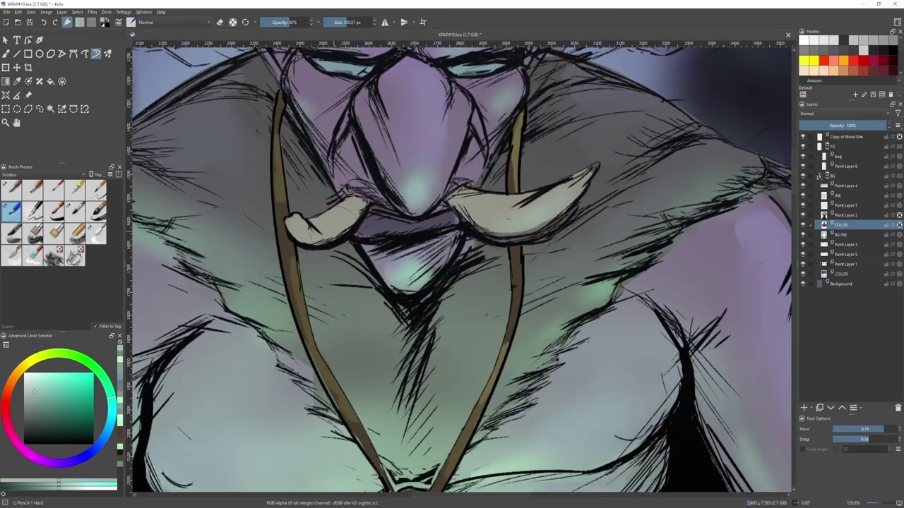
pyautogui.keyDown('ctrl'); pyautogui.moveTo(353, 216); pyautogui.dragTo(312, 219); pyautogui.keyUp('ctrl')
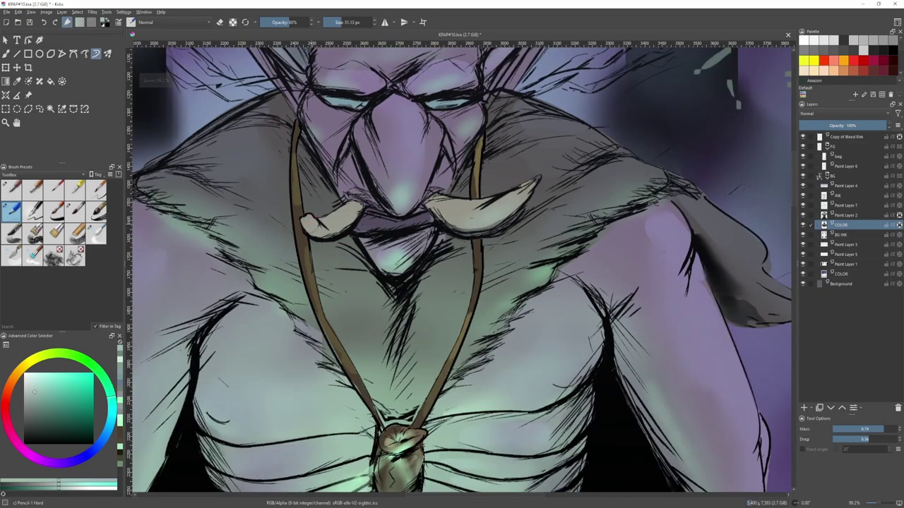
pyautogui.scroll(-3, 379, 240)
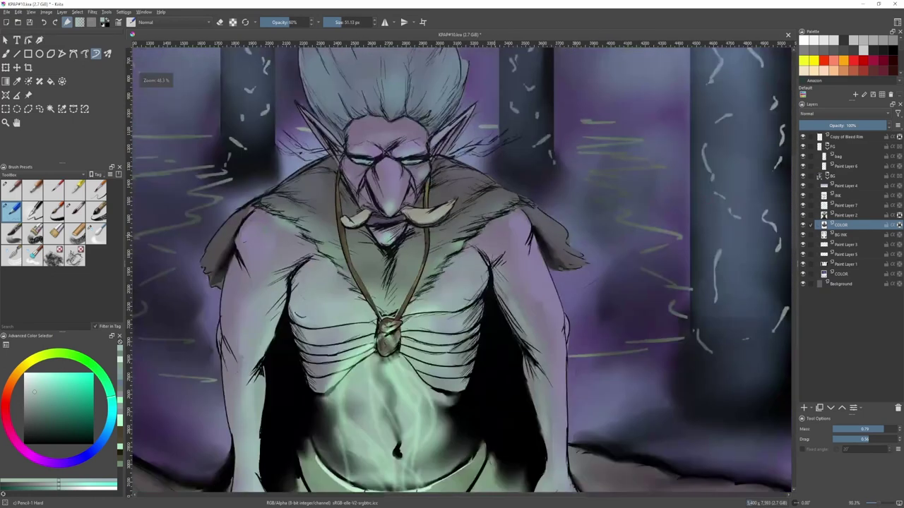
# - On Paint Layer 6, shade the tusked figure's necklace cord using colours sampled from the cord and the surrounding fur
pyautogui.click(853, 197)
pyautogui.click(844, 156)
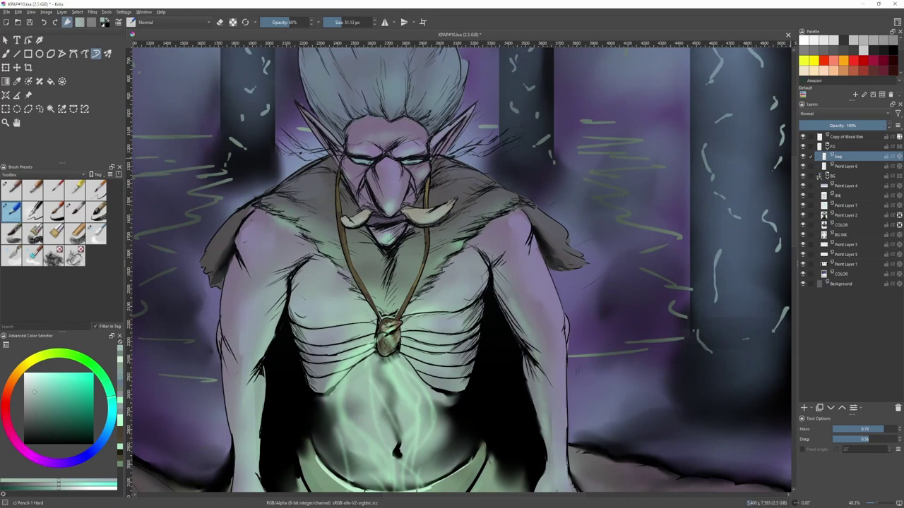
pyautogui.click(348, 22)
pyautogui.click(858, 166)
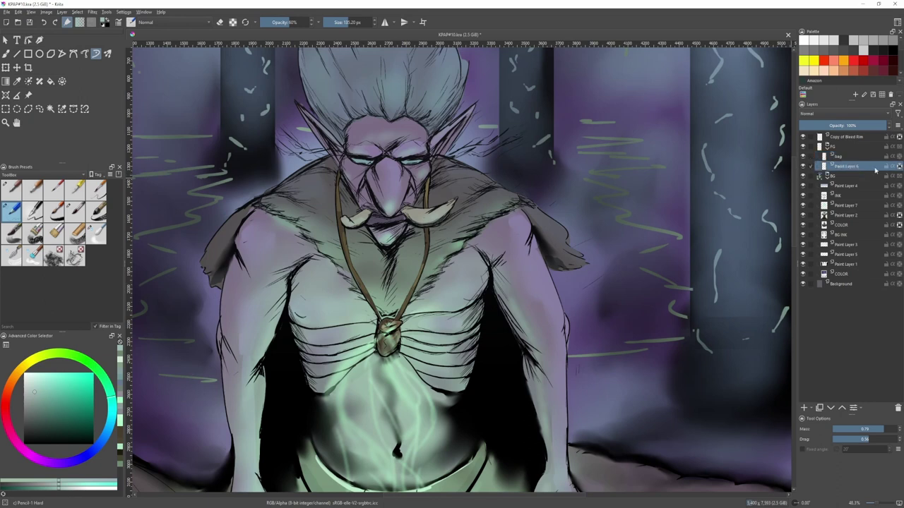
pyautogui.press(']')
pyautogui.press('[')
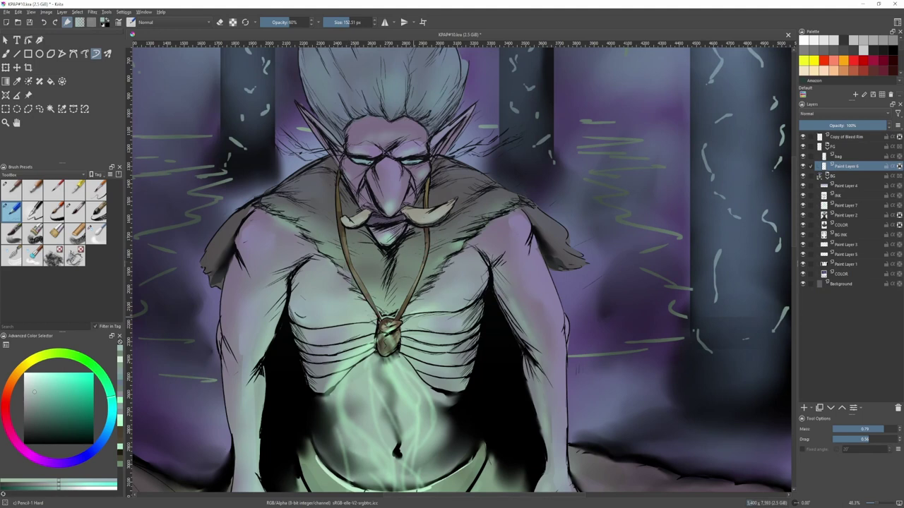
pyautogui.scroll(-3, 456, 240)
pyautogui.scroll(2, 417, 247)
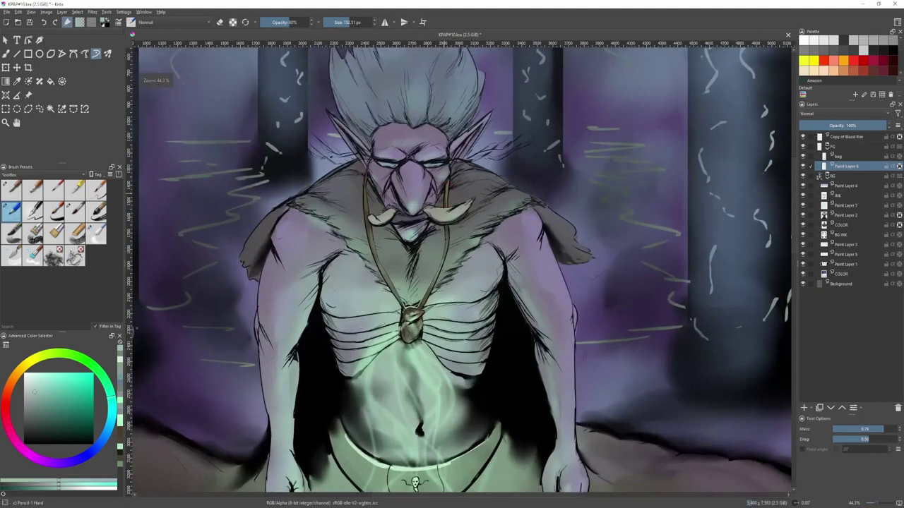
pyautogui.keyDown('ctrl'); pyautogui.click(446, 201); pyautogui.keyUp('ctrl')
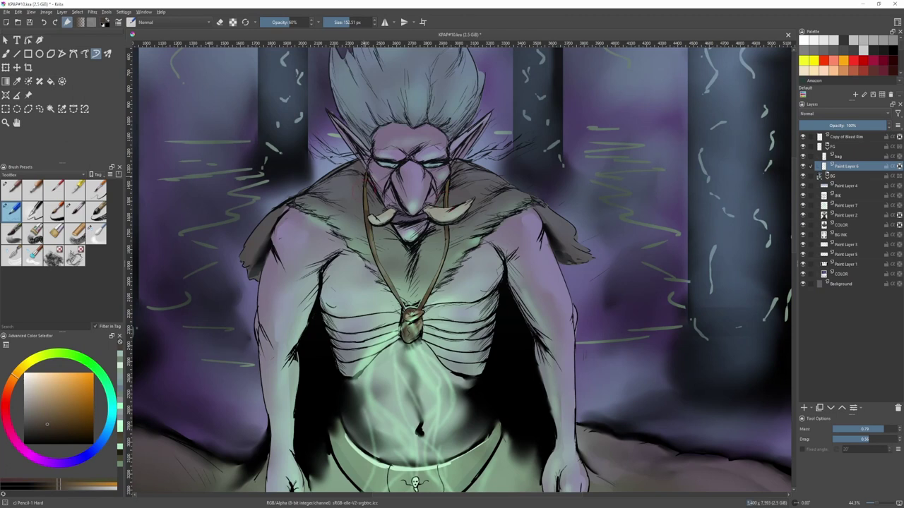
pyautogui.keyDown('ctrl'); pyautogui.click(448, 246); pyautogui.keyUp('ctrl')
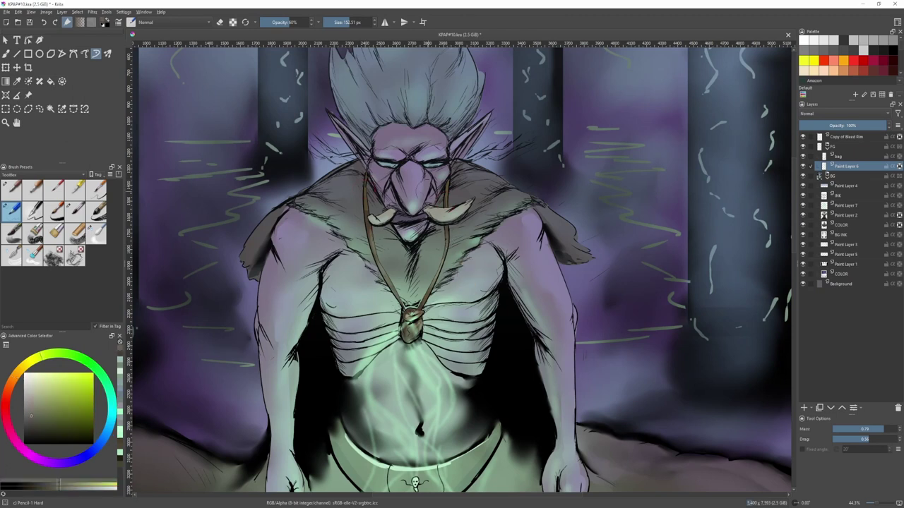
pyautogui.keyDown('ctrl'); pyautogui.click(413, 209); pyautogui.keyUp('ctrl')
pyautogui.moveTo(410, 193); pyautogui.dragTo(414, 212)
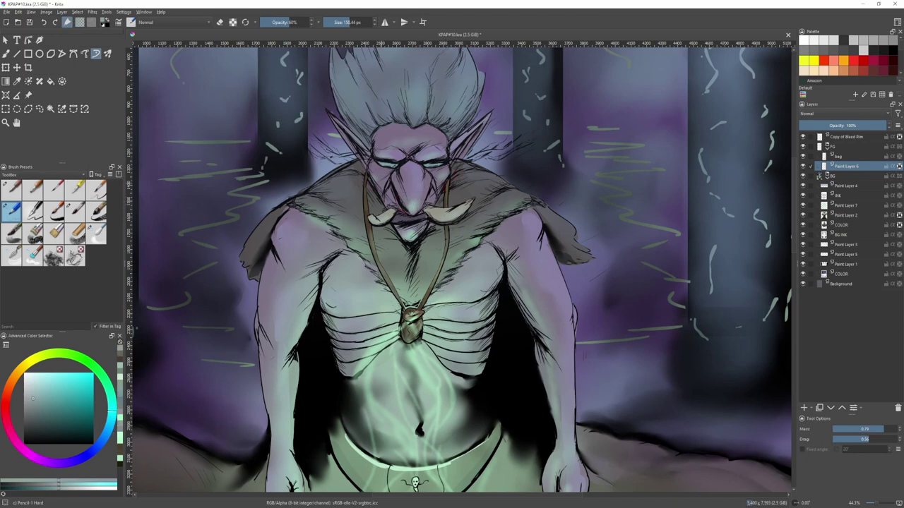
# - On the COLOR layer, shade the fur collar beside the tusked figure's face with a sampled dark greyish teal
pyautogui.click(846, 224)
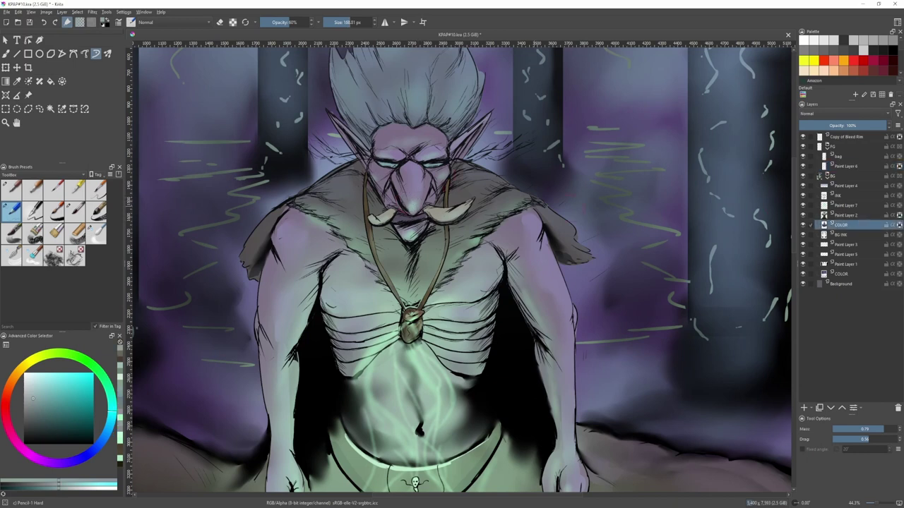
pyautogui.click(846, 215)
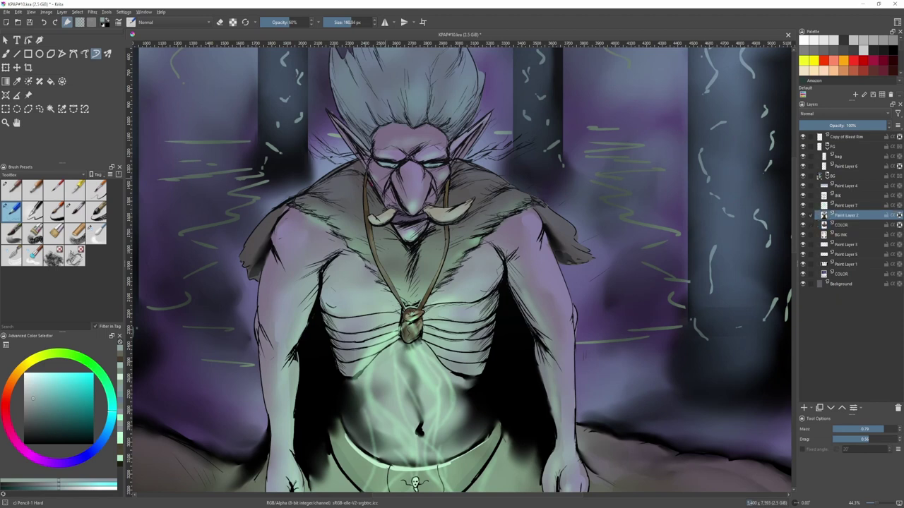
pyautogui.scroll(5, 382, 163)
pyautogui.keyDown('ctrl'); pyautogui.click(527, 191); pyautogui.keyUp('ctrl')
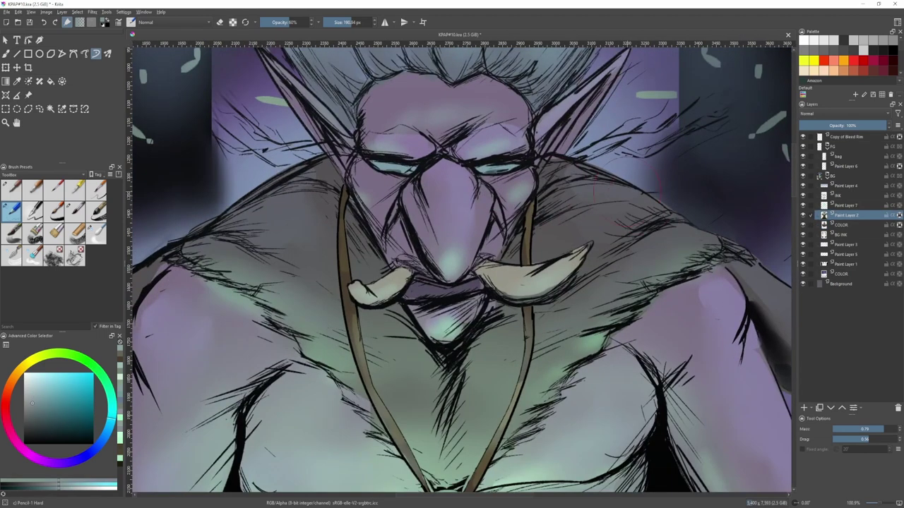
pyautogui.click(849, 222)
pyautogui.moveTo(535, 189)
pyautogui.mouseDown()
pyautogui.moveTo(504, 211)
pyautogui.moveTo(514, 193)
pyautogui.moveTo(465, 252)
pyautogui.moveTo(468, 245)
pyautogui.mouseUp()
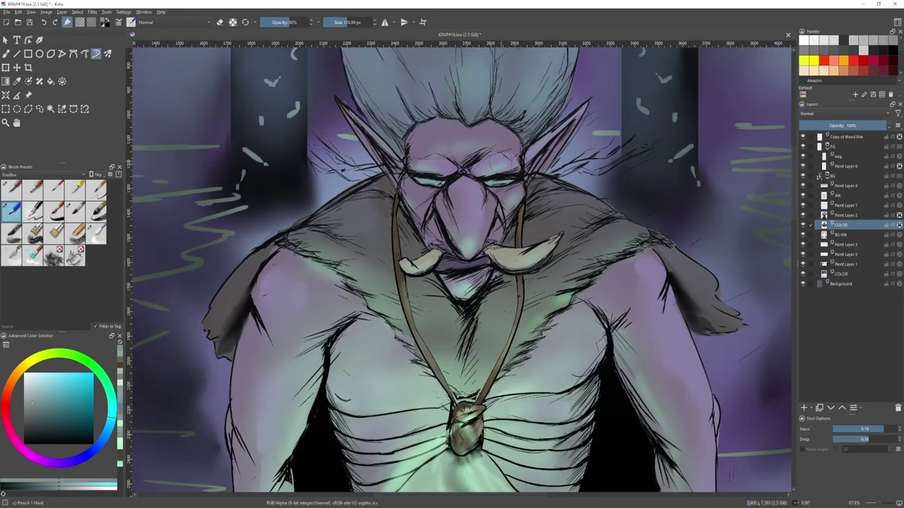
# - Soften the shading on the tusked figure's face and collar with the Blender Blur brush and save the document
pyautogui.click(97, 233)
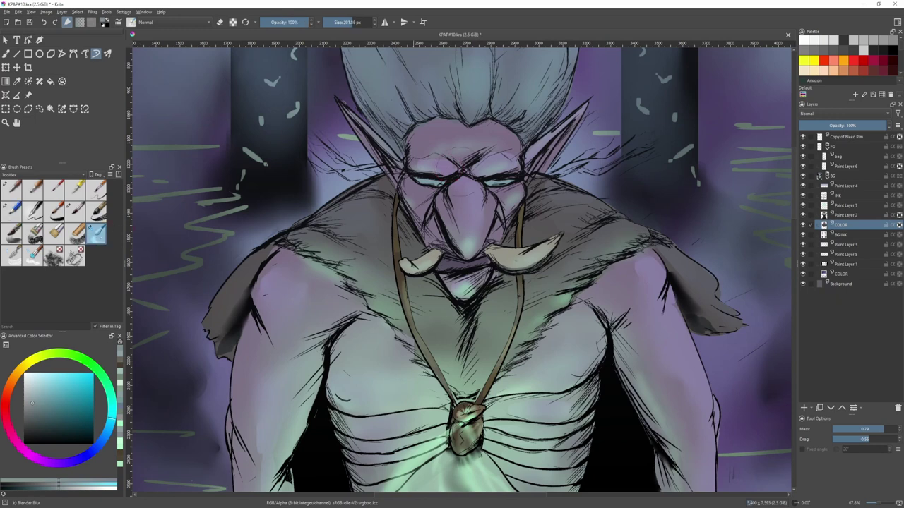
pyautogui.keyDown('shift'); pyautogui.moveTo(435, 168); pyautogui.dragTo(432, 168); pyautogui.keyUp('shift')
pyautogui.moveTo(500, 162); pyautogui.dragTo(503, 156)
pyautogui.keyDown('shift'); pyautogui.moveTo(467, 203); pyautogui.dragTo(470, 201); pyautogui.keyUp('shift')
pyautogui.press('2')
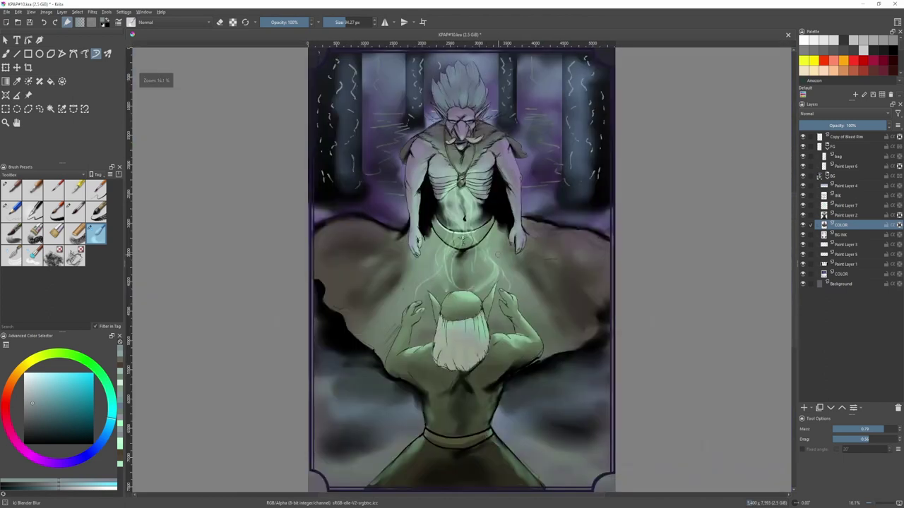
pyautogui.hotkey('ctrl', 's')
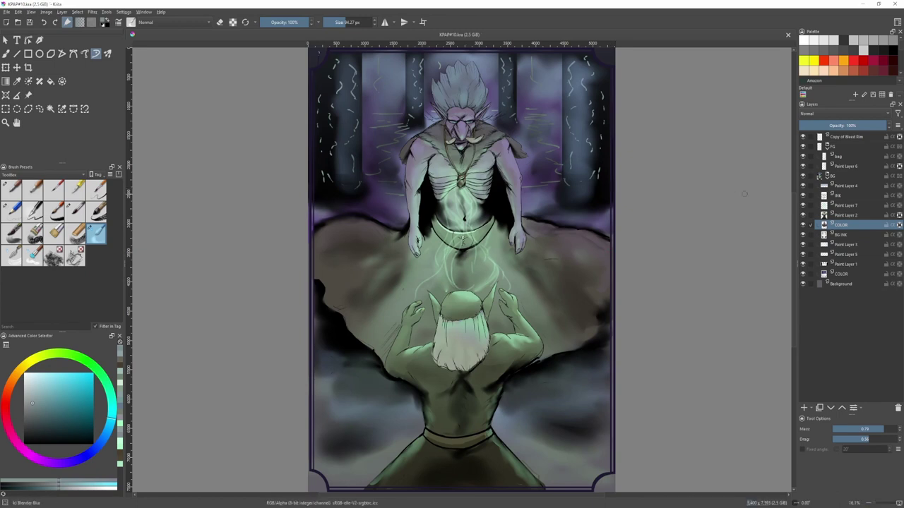
# - Hide and show Paint Layer 3 to check its effect on the pillars, and select Paint Layer 5
pyautogui.click(854, 245)
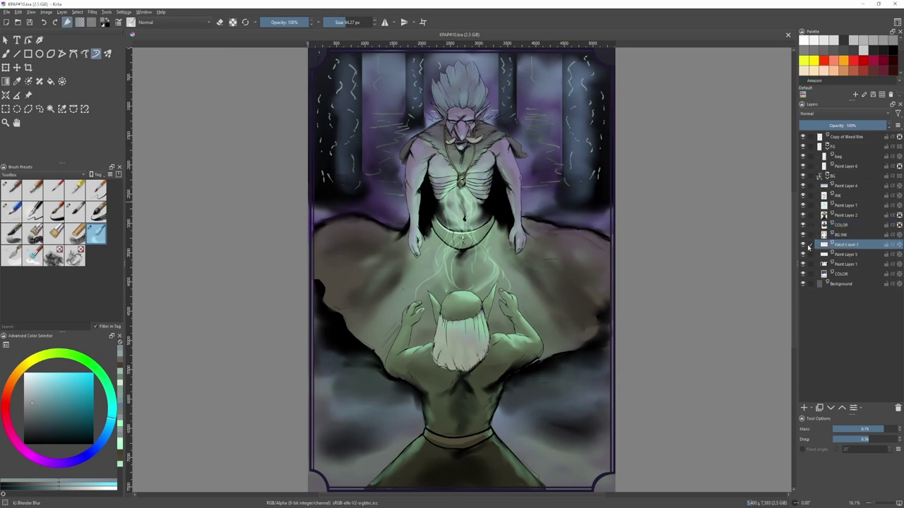
pyautogui.click(802, 245)
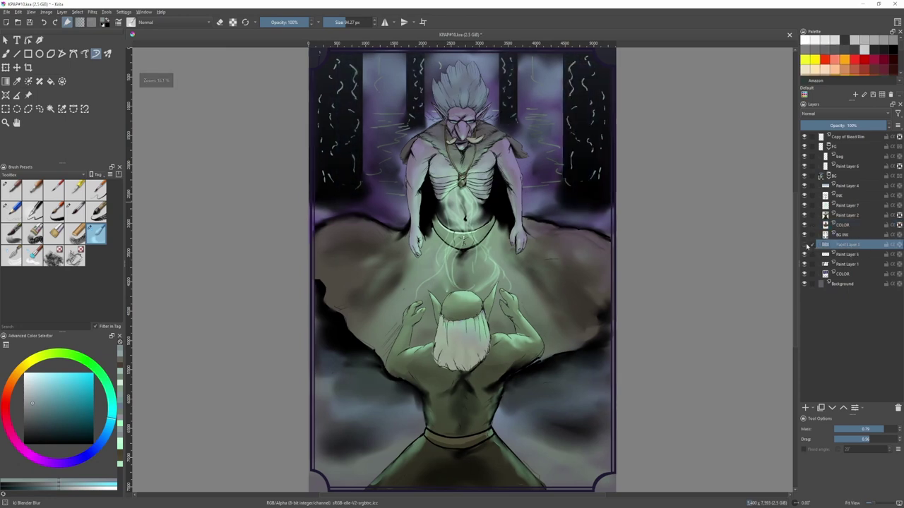
pyautogui.click(803, 245)
pyautogui.click(807, 254)
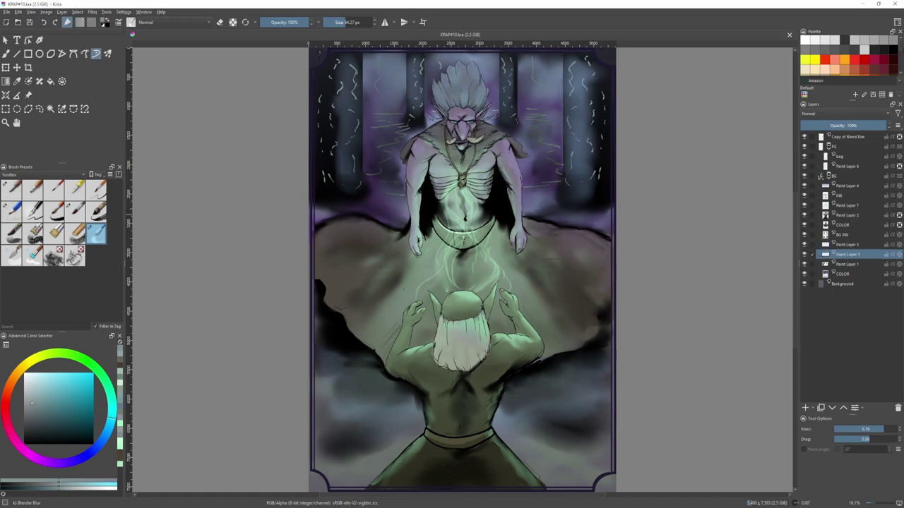
# - Select the four background pillars behind the tusked figure together with rectangular selections, covering their rune markings
pyautogui.scroll(-1, 572, 96)
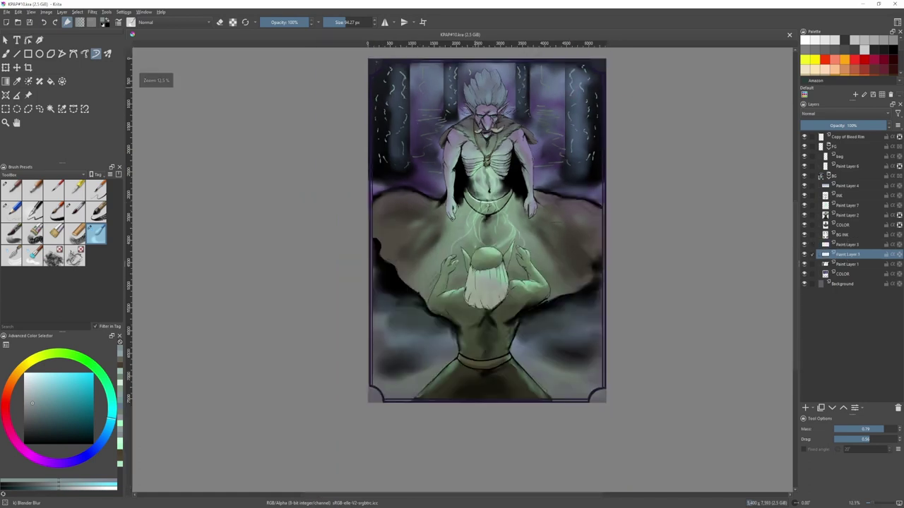
pyautogui.click(6, 108)
pyautogui.moveTo(354, 63); pyautogui.dragTo(414, 175)
pyautogui.moveTo(565, 63); pyautogui.dragTo(613, 186)
pyautogui.scroll(3, 520, 78)
pyautogui.scroll(-1, 520, 77)
pyautogui.scroll(1, 511, 61)
pyautogui.moveTo(506, 63); pyautogui.dragTo(540, 180)
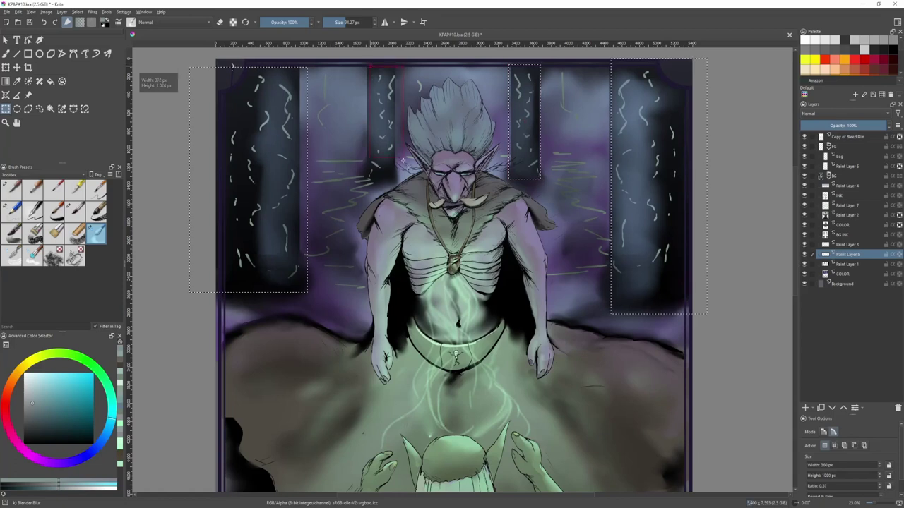
pyautogui.moveTo(370, 66); pyautogui.dragTo(396, 179)
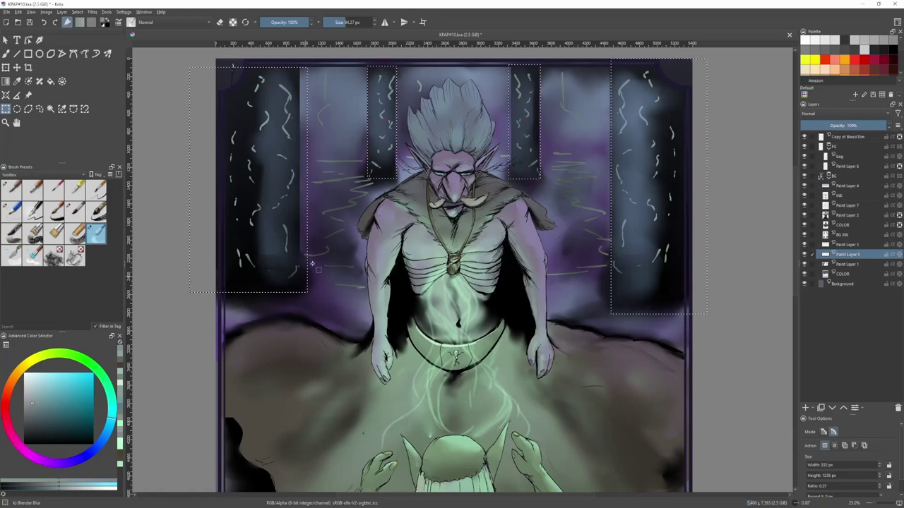
# - Recolour the rune markings on the selected pillars with a vertical linear gradient using pale greens sampled from the runes and brightened
pyautogui.scroll(2, 240, 248)
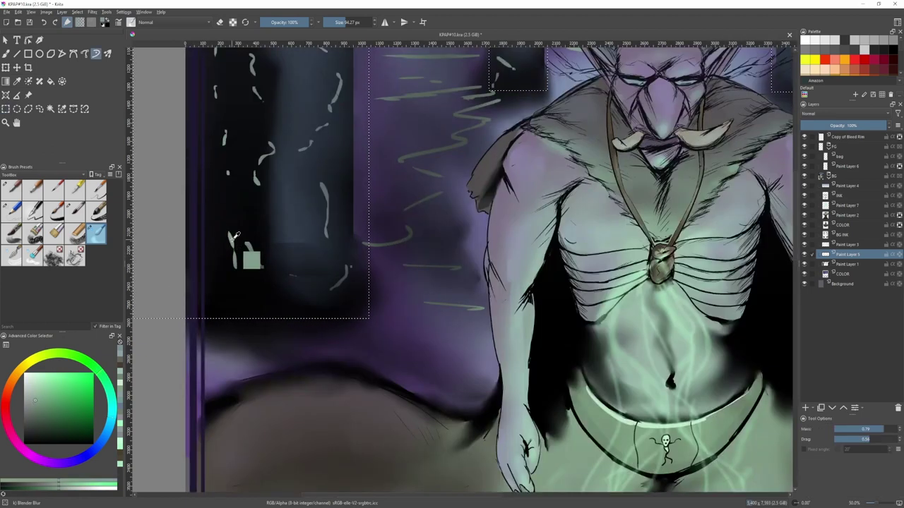
pyautogui.scroll(-3, 238, 245)
pyautogui.scroll(-1, 520, 202)
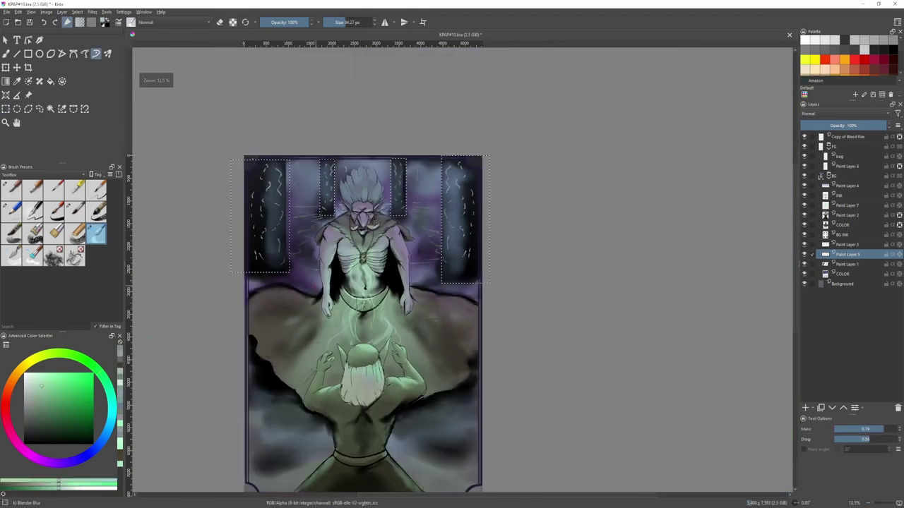
pyautogui.press('g')
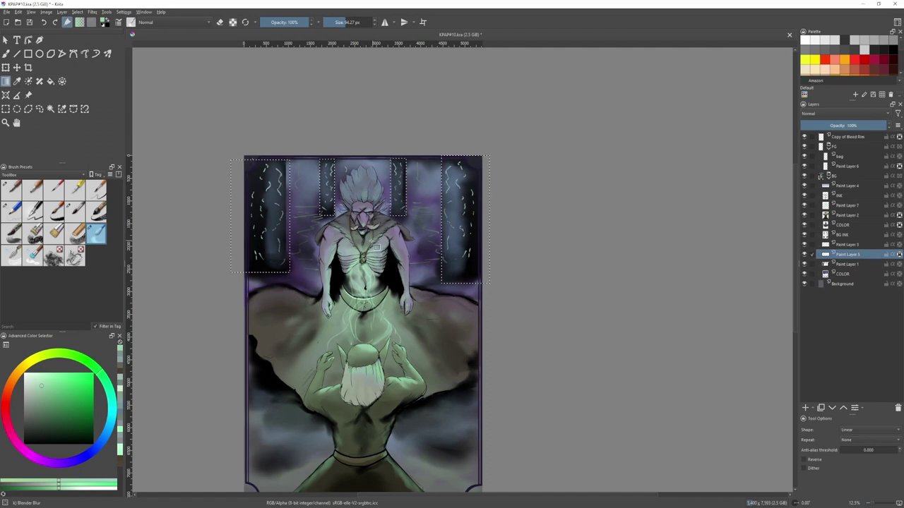
pyautogui.click(43, 376)
pyautogui.moveTo(358, 128); pyautogui.dragTo(359, 261)
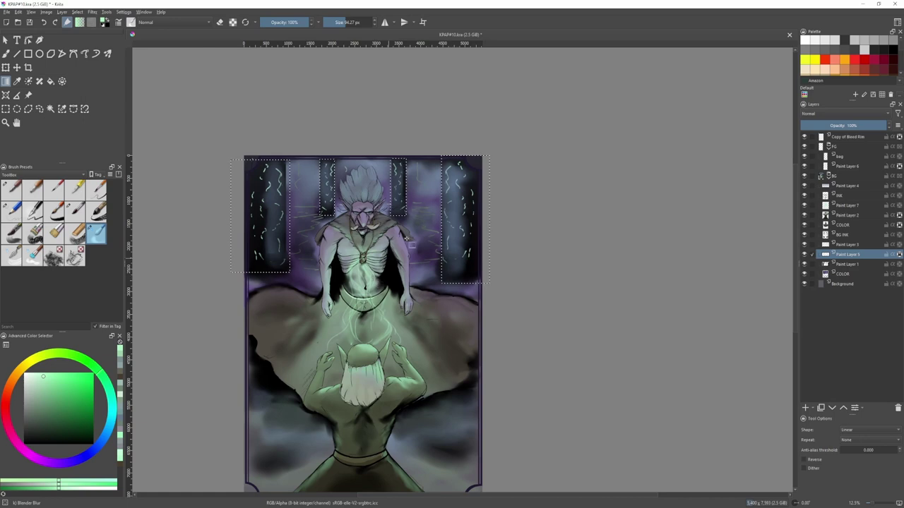
# - Inspect the recoloured runes up close, clear the selection around the pillars and fit the whole illustration in view
pyautogui.scroll(5, 483, 206)
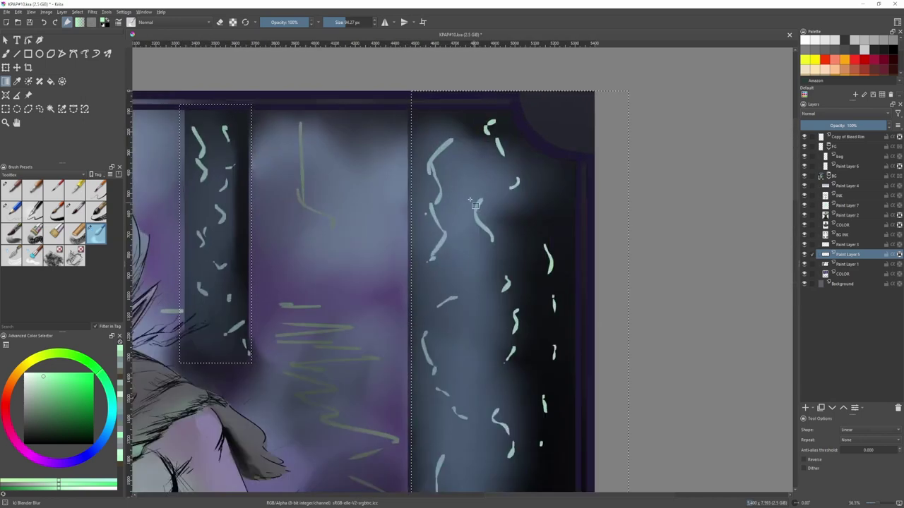
pyautogui.scroll(-4, 483, 206)
pyautogui.scroll(3, 525, 185)
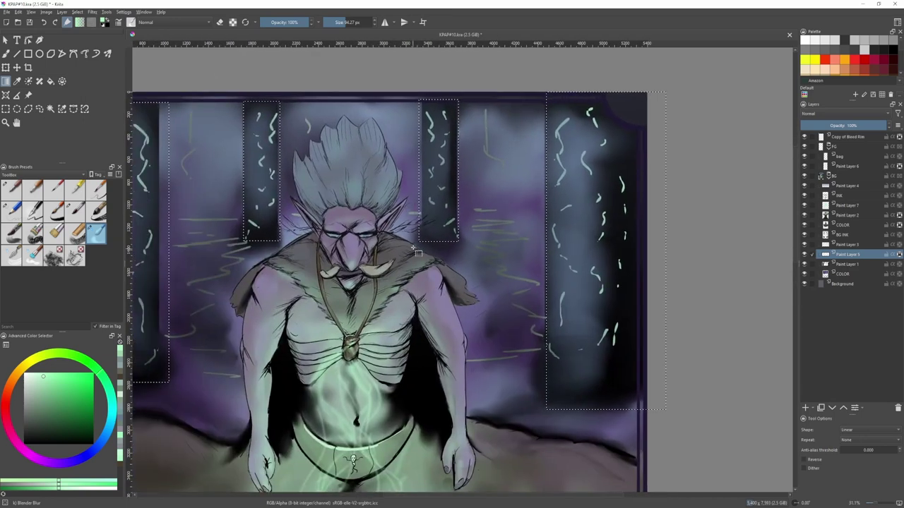
pyautogui.scroll(-4, 416, 211)
pyautogui.press('2')
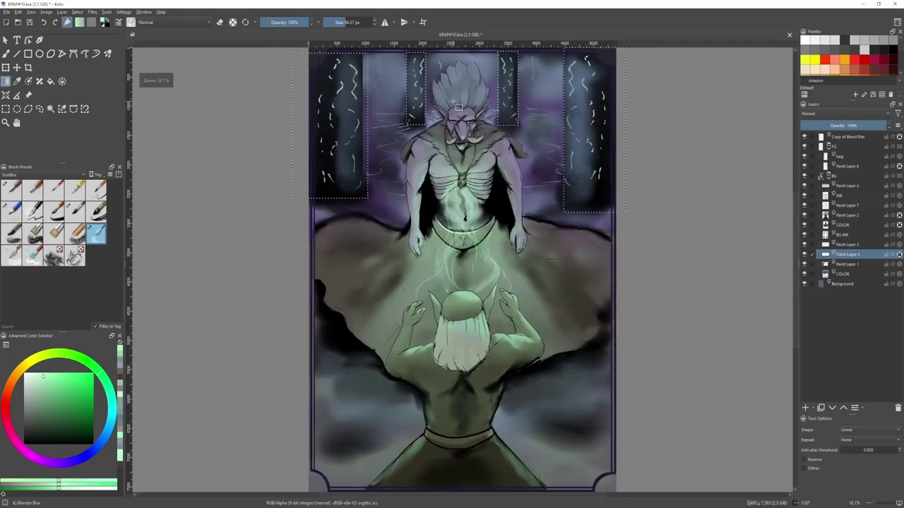
pyautogui.hotkey('ctrl', 'shift', 'a')
pyautogui.press('2')
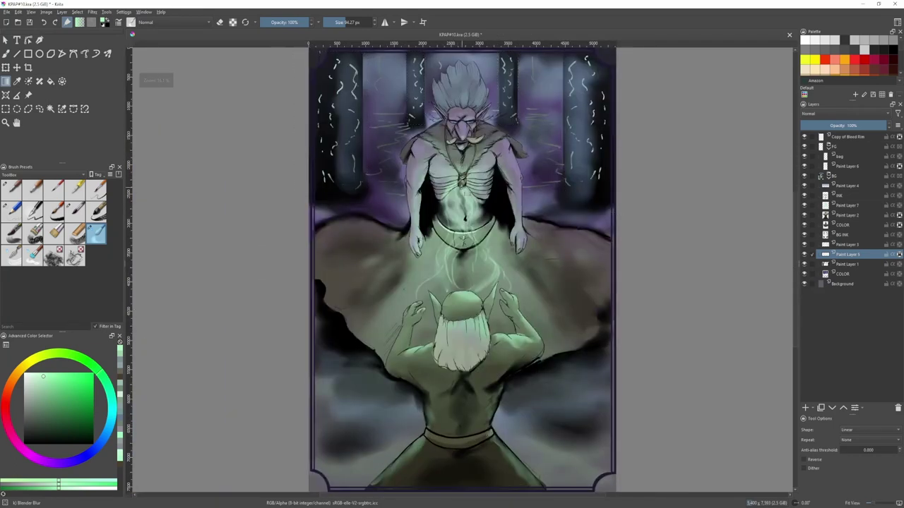
# - Flip the canvas view horizontally back and forth at different zoom levels to check the composition
pyautogui.scroll(-1, 463, 182)
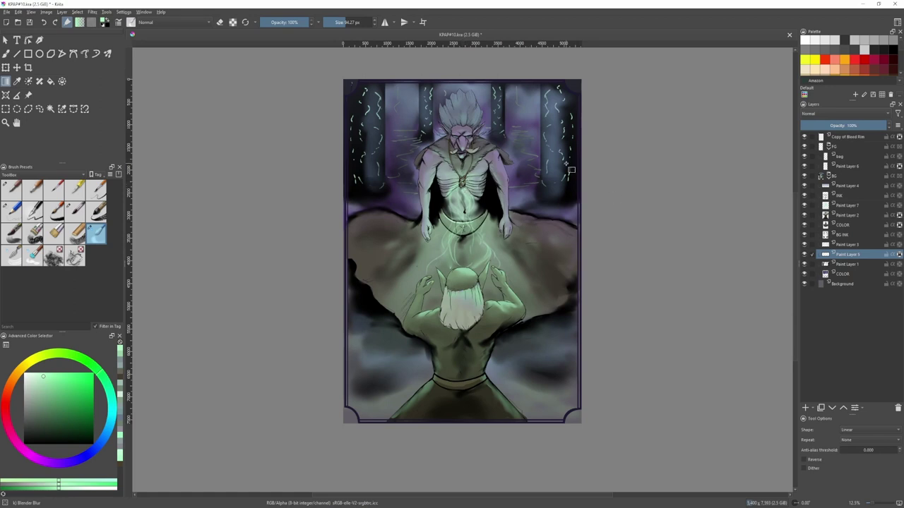
pyautogui.press('m')
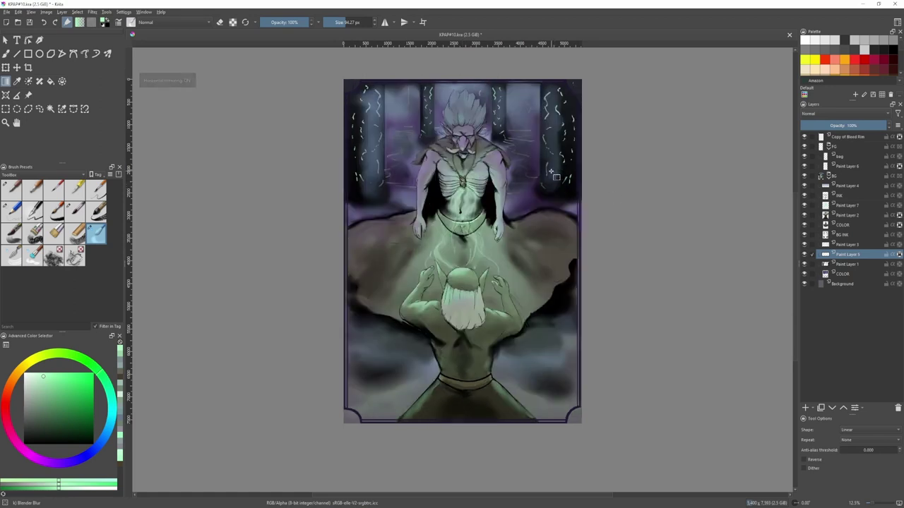
pyautogui.press('+')
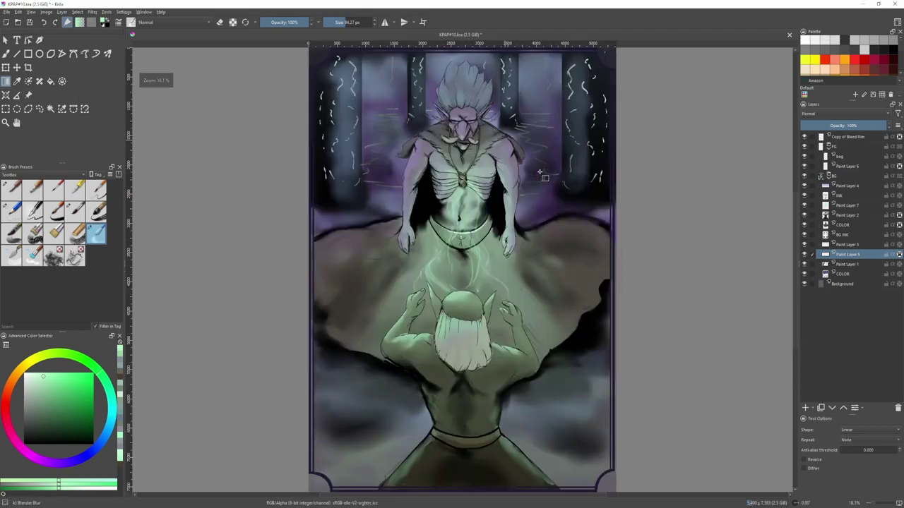
pyautogui.press('m')
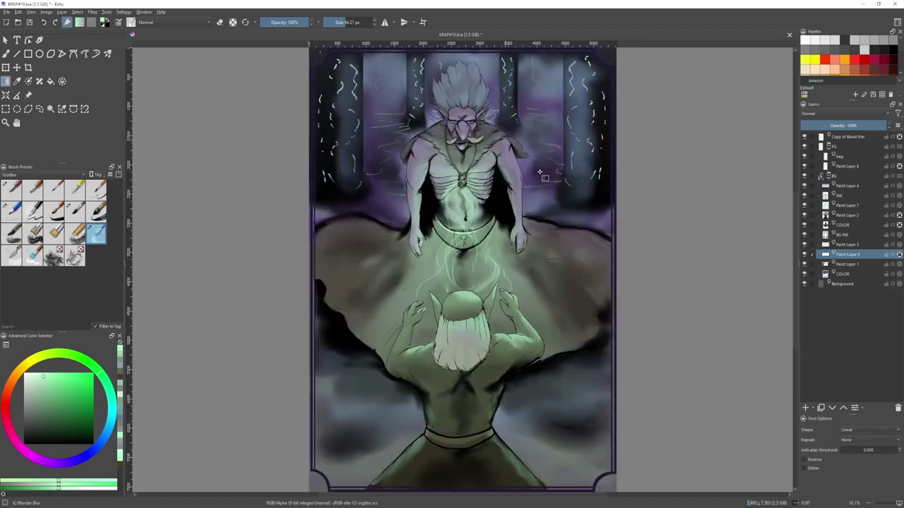
pyautogui.press('-')
pyautogui.press('m')
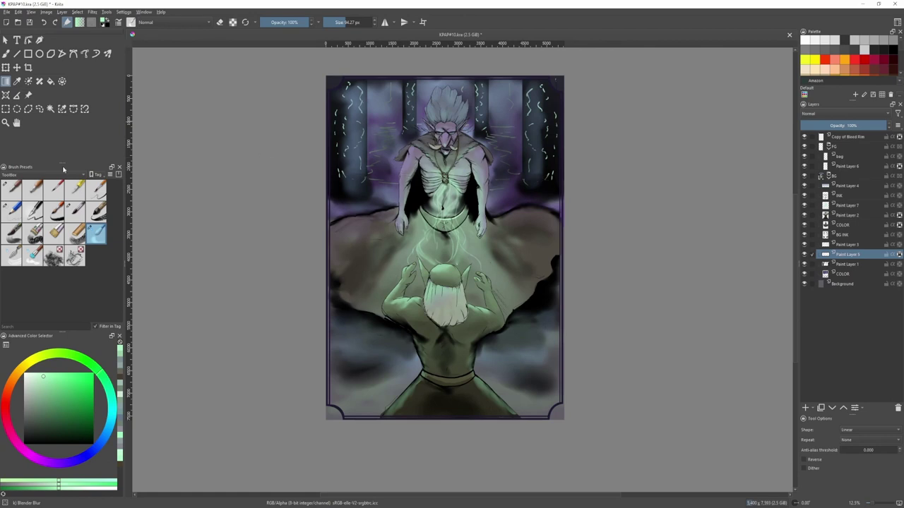
# - Mirror the whole image horizontally and compare it with the flipped canvas view
pyautogui.click(7, 12)
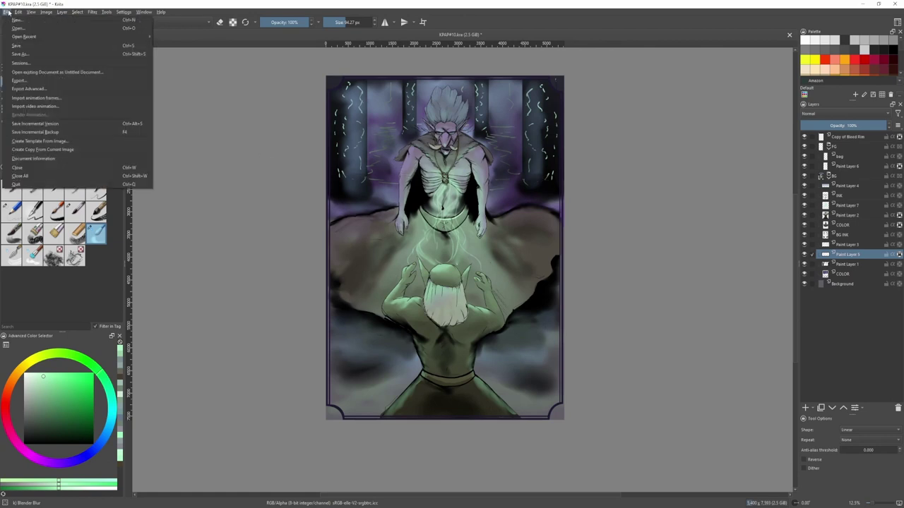
pyautogui.click(12, 7)
pyautogui.click(48, 12)
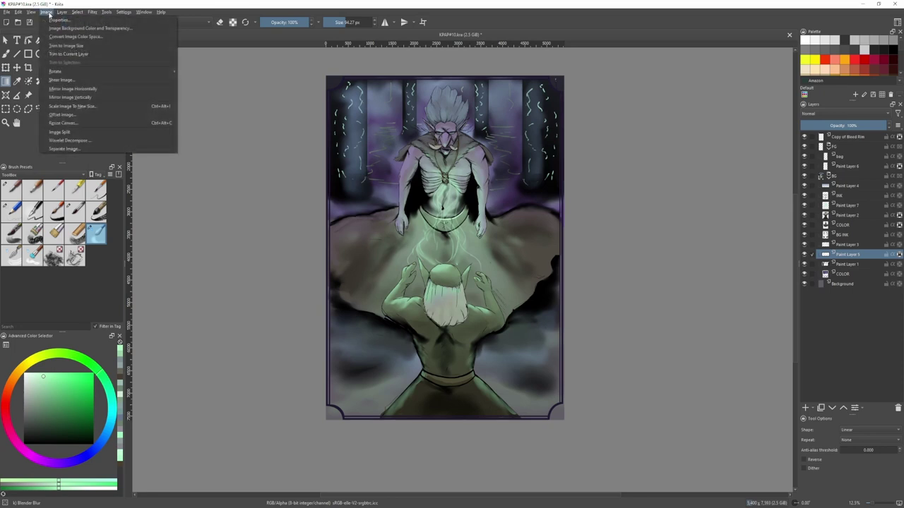
pyautogui.click(90, 89)
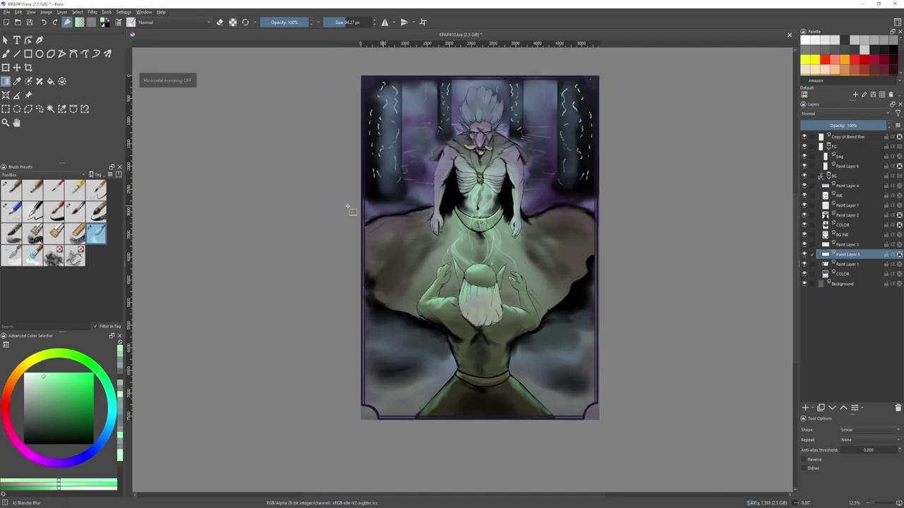
pyautogui.press('m')
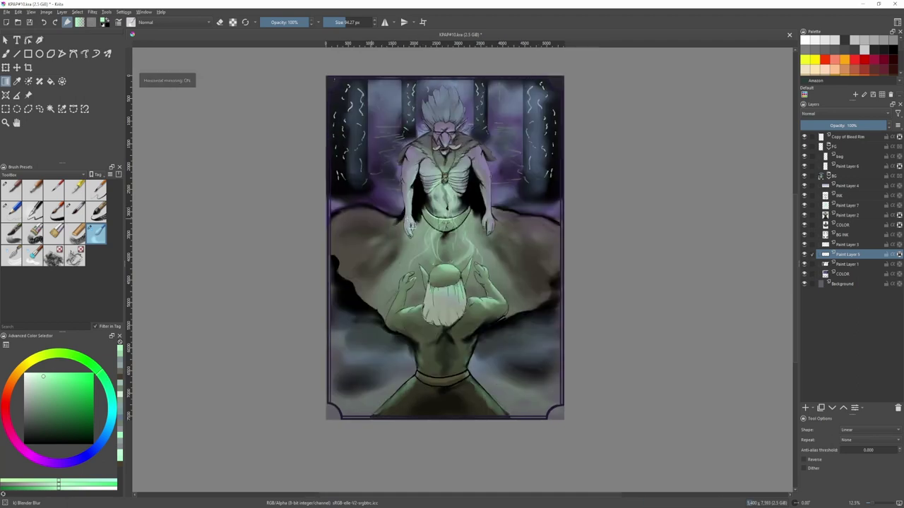